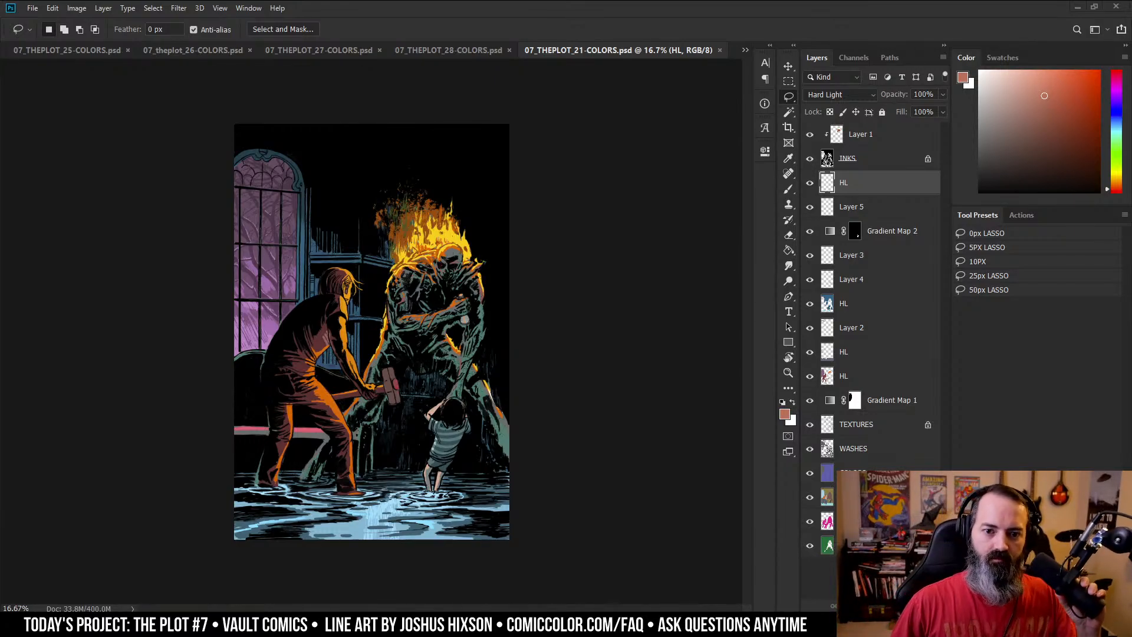
# - Switch to the document 07_THEPLOT_25-COLORS.psd and make its WASHES layer visible
pyautogui.click(83, 48)
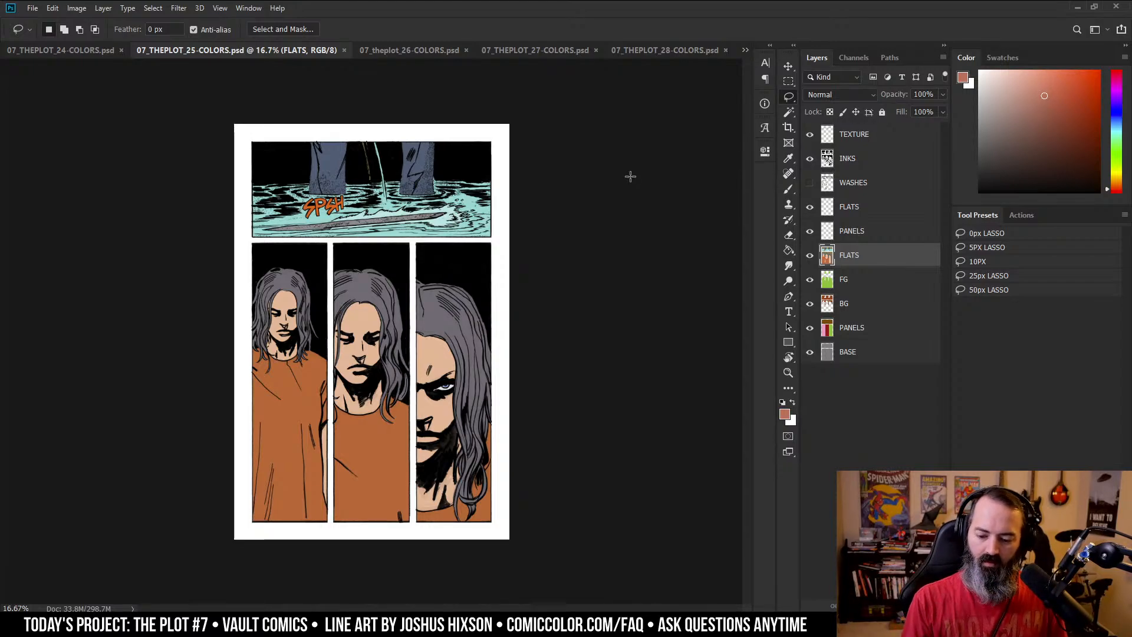
pyautogui.click(811, 182)
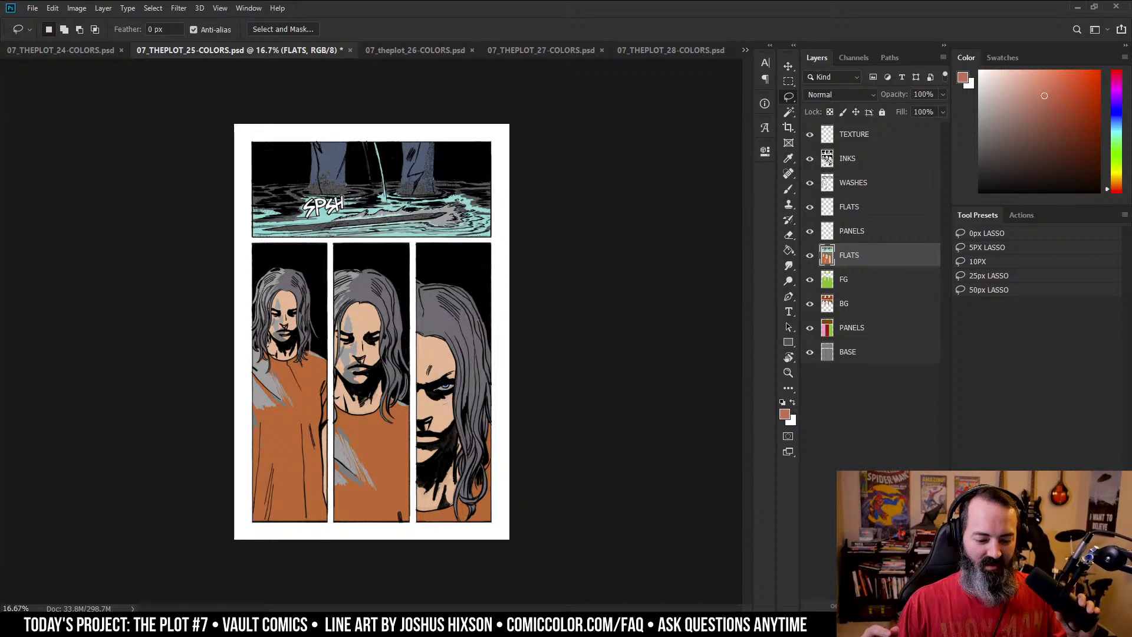
# - Switch to the document 07_THEPLOT_23-COLORS.psd and make its TEXTURE and WASHES layers visible
pyautogui.click(745, 50)
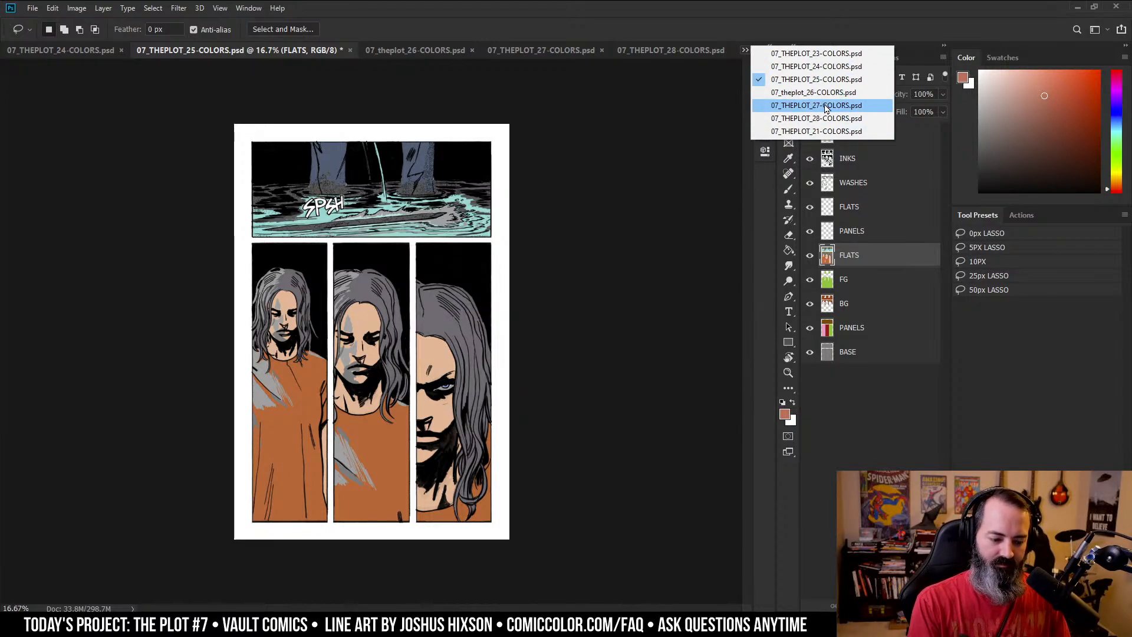
pyautogui.click(605, 38)
pyautogui.click(745, 50)
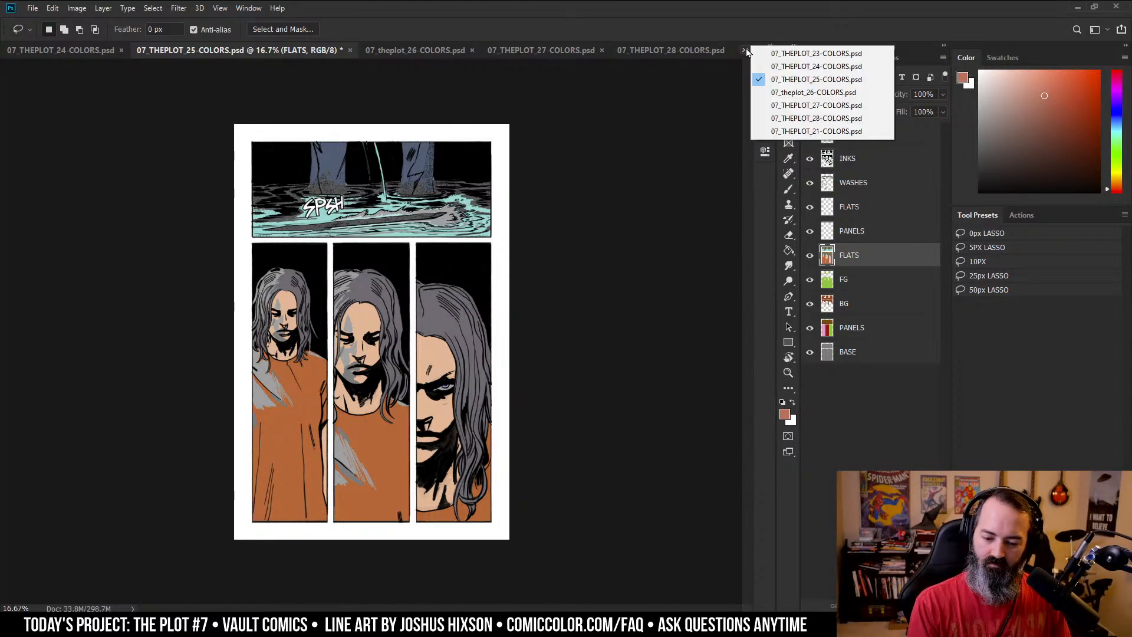
pyautogui.click(831, 54)
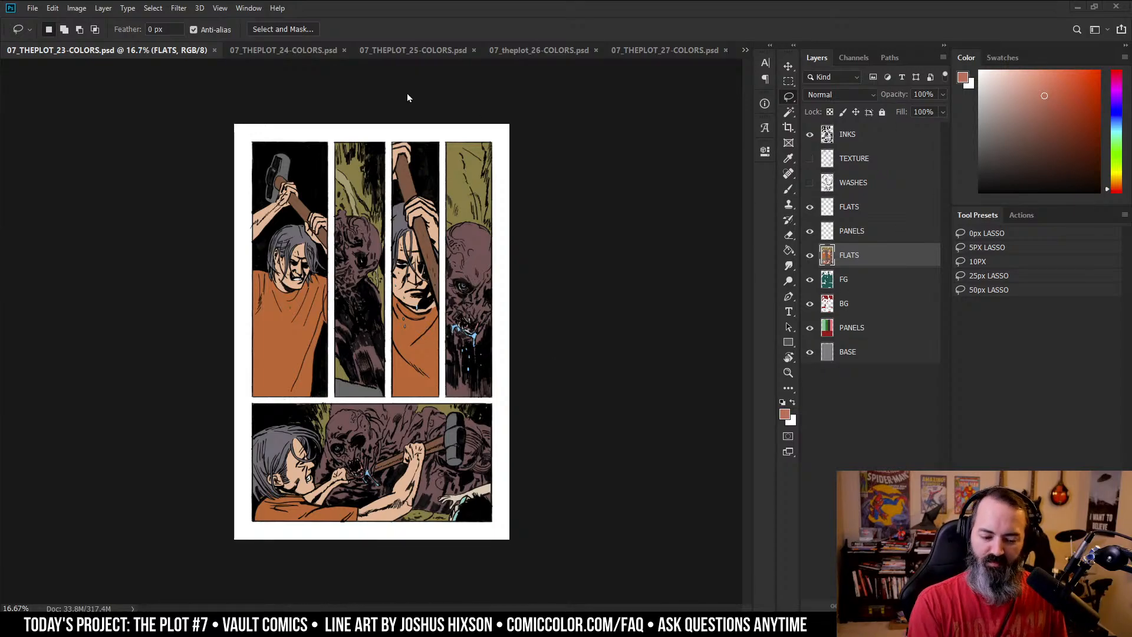
pyautogui.moveTo(812, 164); pyautogui.dragTo(810, 184)
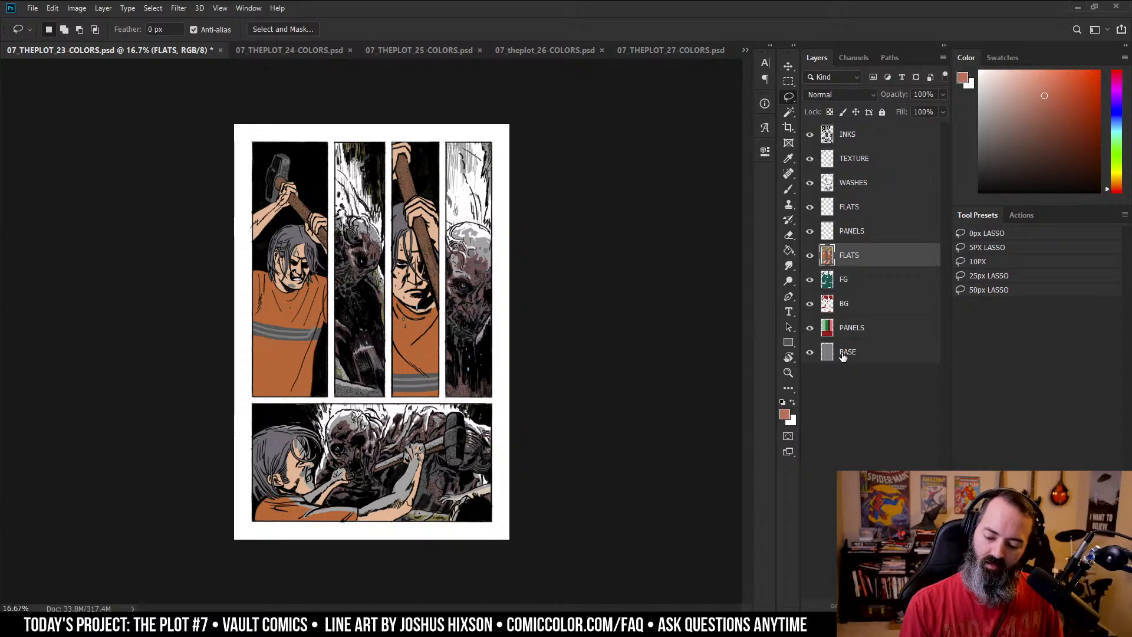
# - Move the BASE layer from the bottom of the layer stack to directly above the coloured FLATS layer
pyautogui.moveTo(844, 355); pyautogui.dragTo(849, 247)
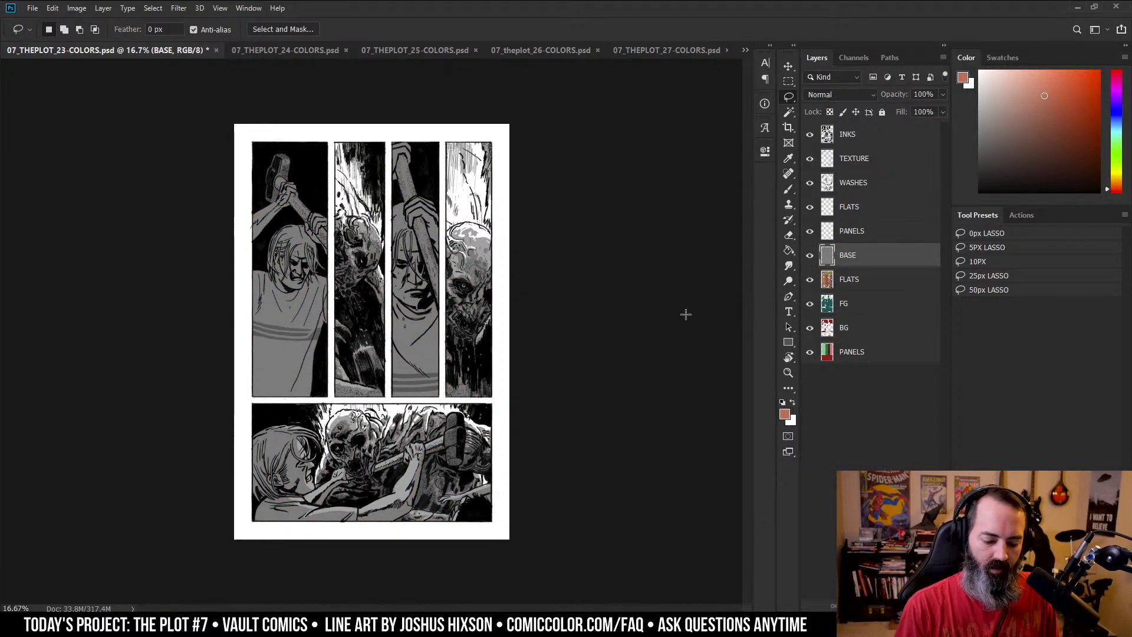
pyautogui.click(811, 184)
pyautogui.click(811, 184)
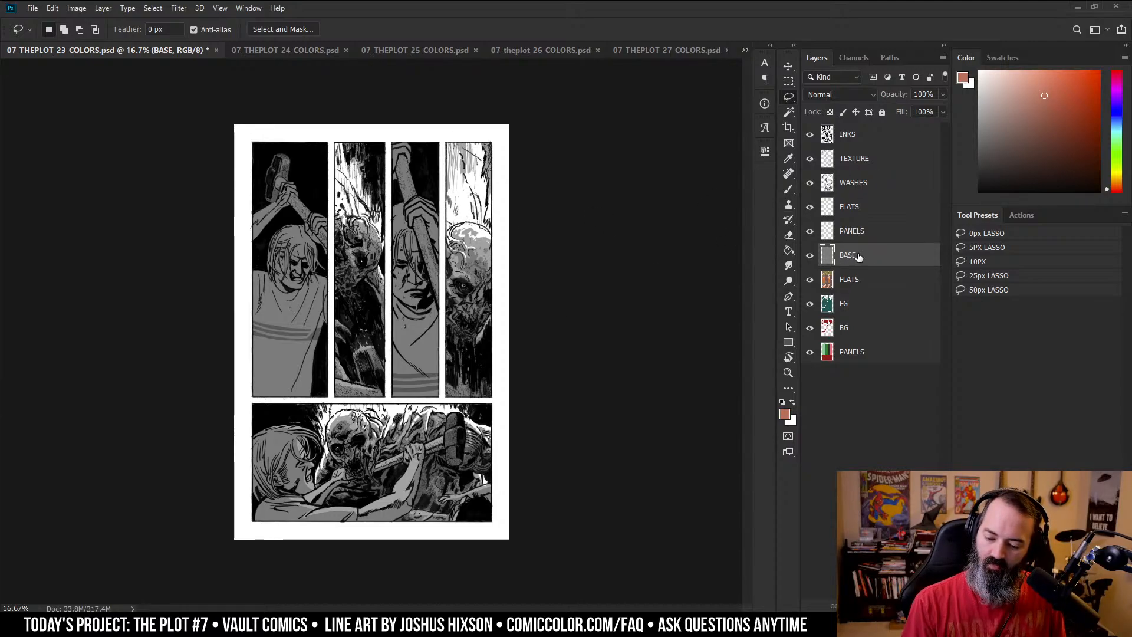
# - View the INKS layer on its own, then restore the visibility of all layers
pyautogui.click(857, 137)
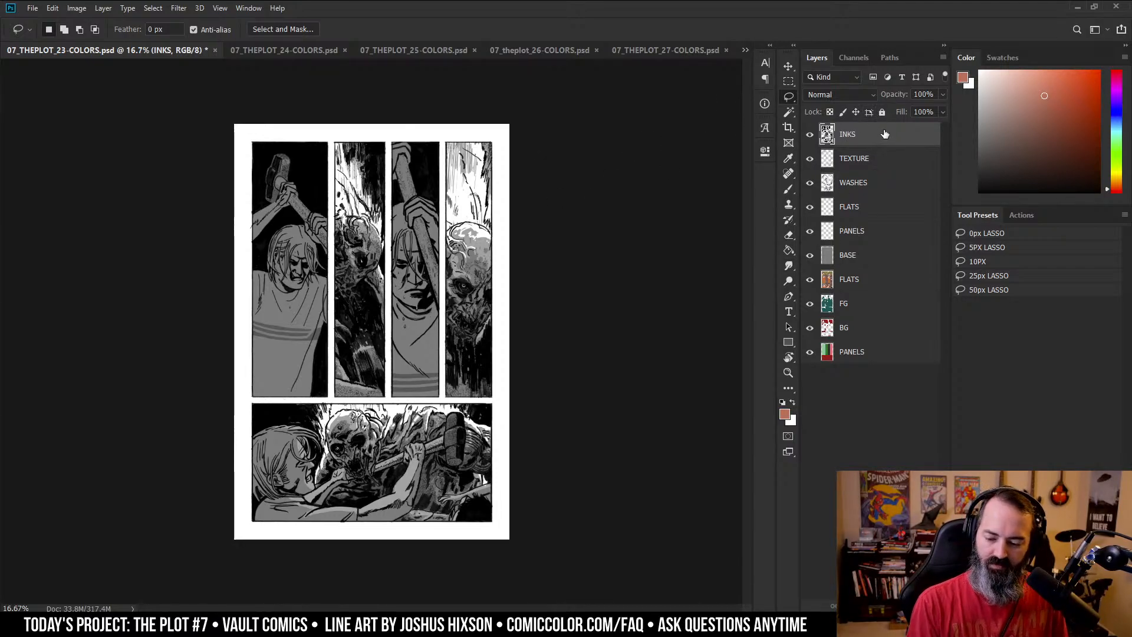
pyautogui.keyDown('alt'); pyautogui.click(810, 135); pyautogui.keyUp('alt')
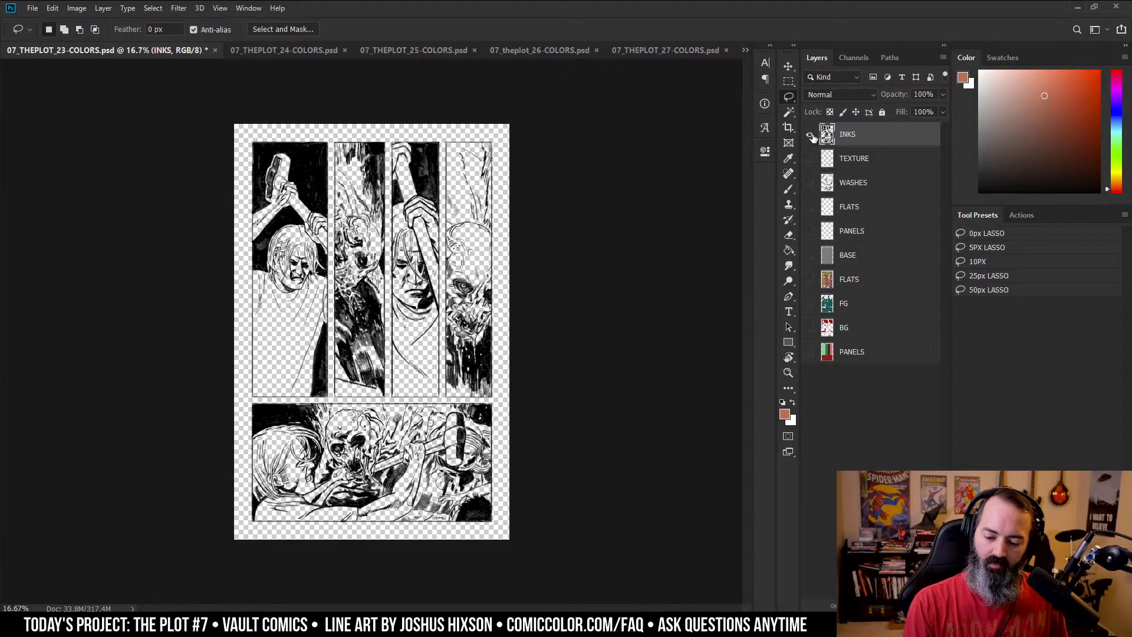
pyautogui.keyDown('alt'); pyautogui.click(810, 135); pyautogui.keyUp('alt')
# - Examine the TEXTURE layer's halftone shading close up on the faces, comparing the page with and without it
pyautogui.click(856, 162)
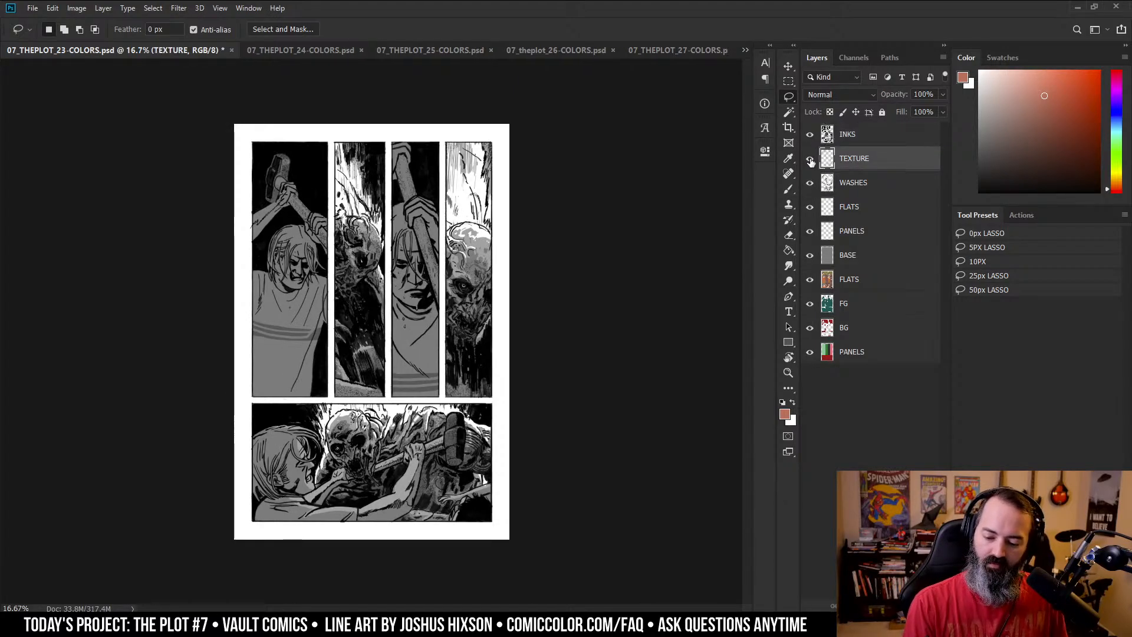
pyautogui.moveTo(377, 247); pyautogui.dragTo(395, 247)
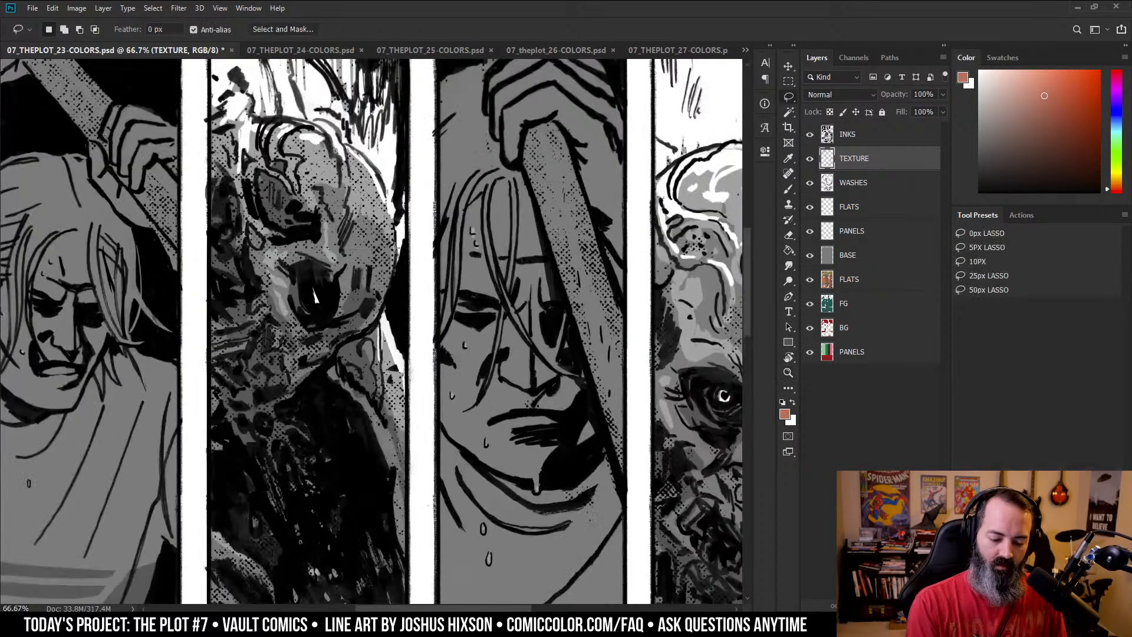
pyautogui.click(811, 159)
pyautogui.click(811, 159)
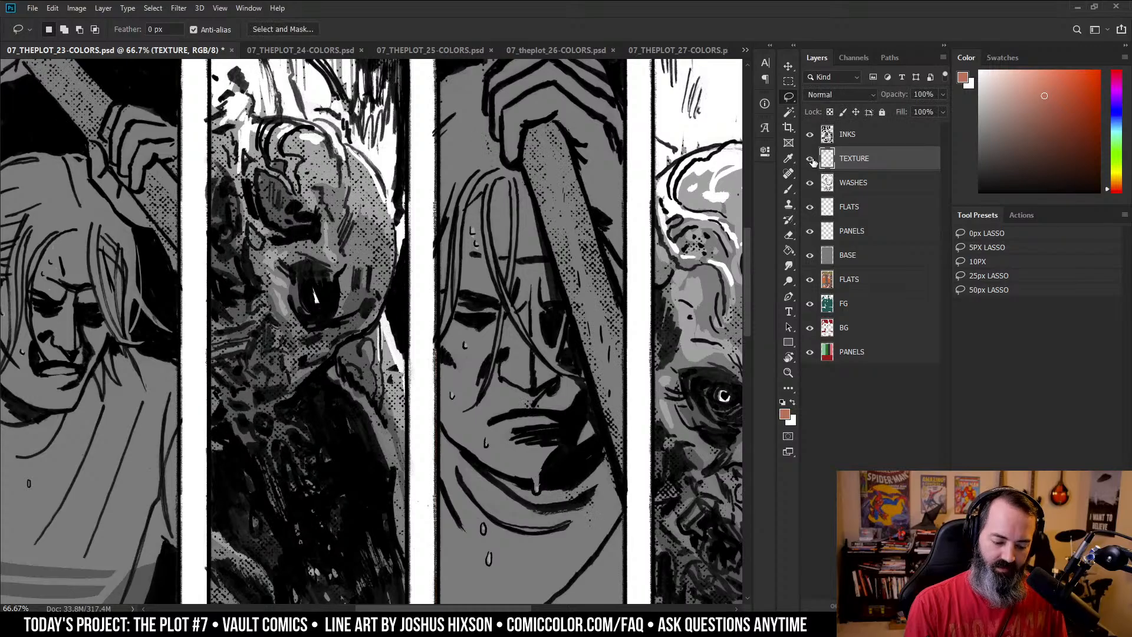
pyautogui.hscroll(2, 571, 218)
pyautogui.scroll(-3, 571, 218)
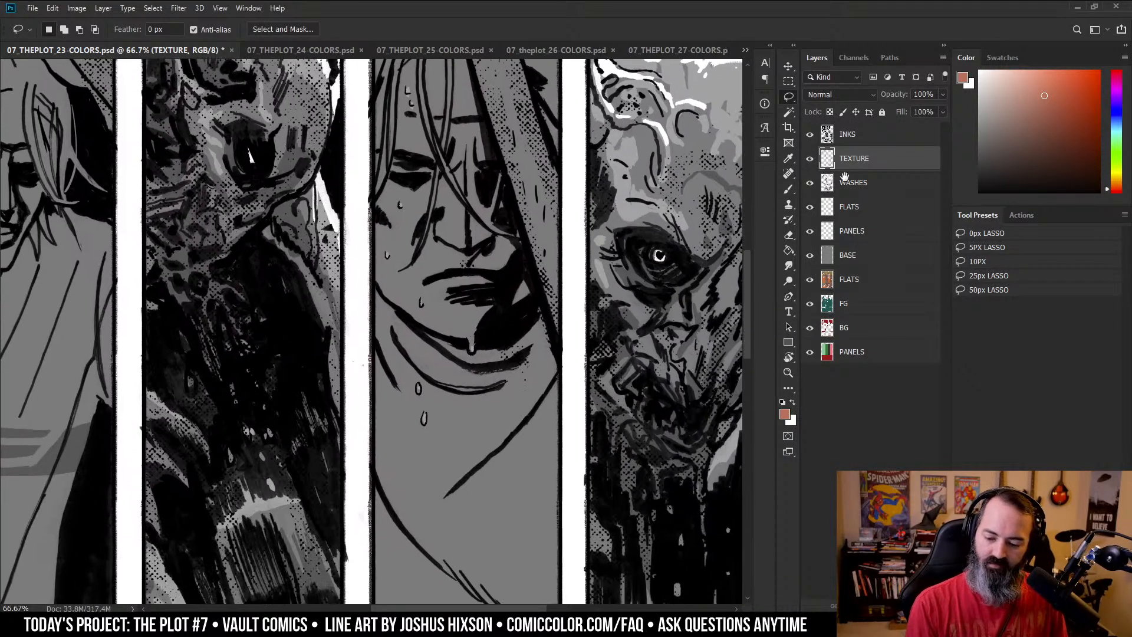
pyautogui.keyDown('ctrl'); pyautogui.keyDown('alt'); pyautogui.click(614, 221); pyautogui.keyUp('alt'); pyautogui.keyUp('ctrl')
pyautogui.keyDown('alt'); pyautogui.click(615, 221); pyautogui.keyUp('alt')
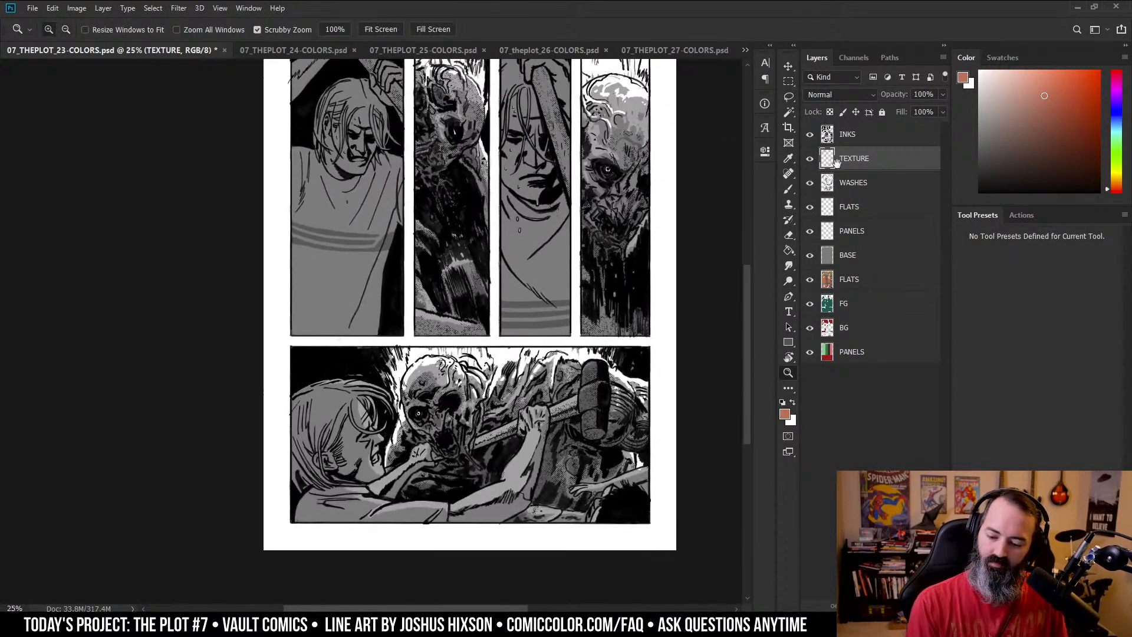
# - Compare the page with and without the WASHES layer and view that layer in isolation
pyautogui.click(810, 183)
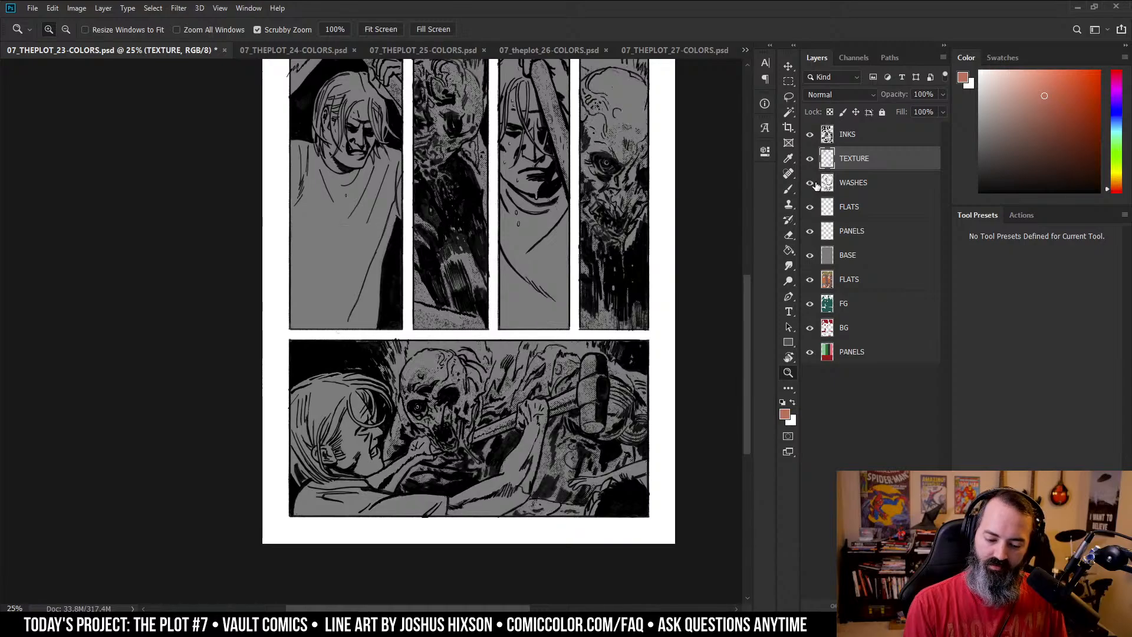
pyautogui.click(810, 183)
pyautogui.keyDown('alt'); pyautogui.click(810, 183); pyautogui.keyUp('alt')
pyautogui.scroll(2, 634, 424)
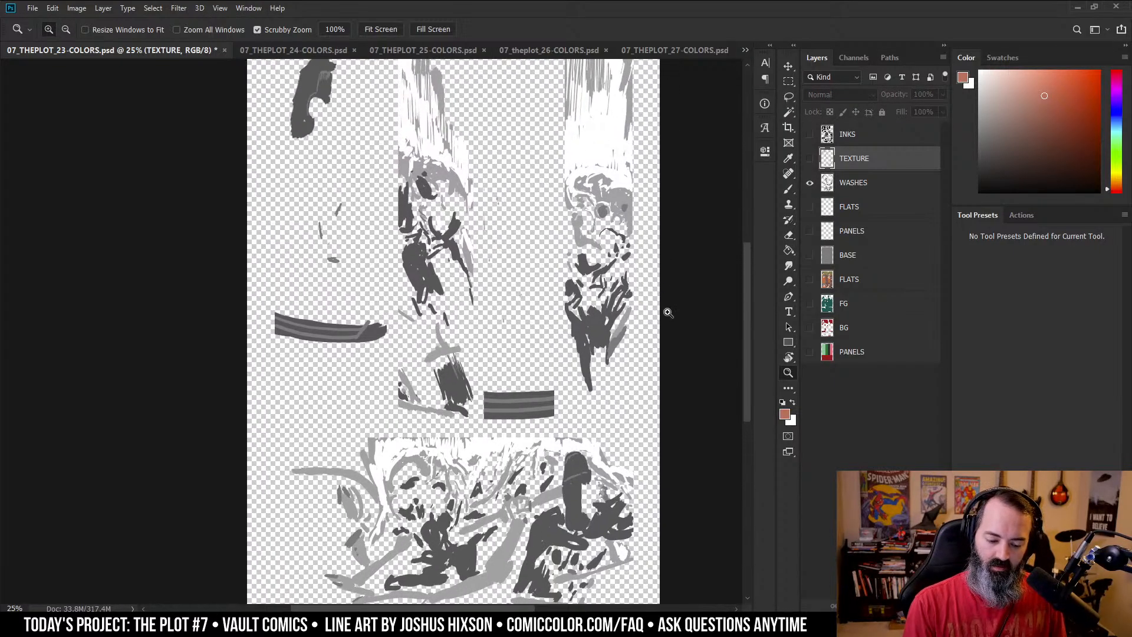
pyautogui.keyDown('alt'); pyautogui.click(810, 183); pyautogui.keyUp('alt')
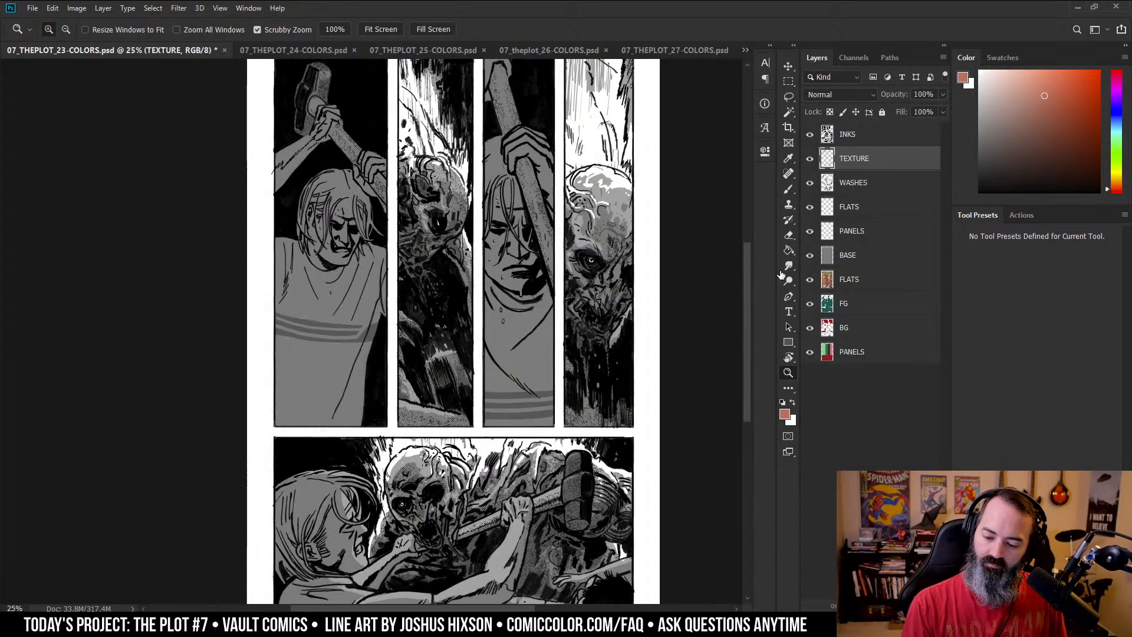
# - Check that the upper FLATS layer is empty, and delete it along with the upper PANELS layer above BASE
pyautogui.scroll(-2, 669, 243)
pyautogui.click(846, 206)
pyautogui.keyDown('alt'); pyautogui.click(810, 207); pyautogui.keyUp('alt')
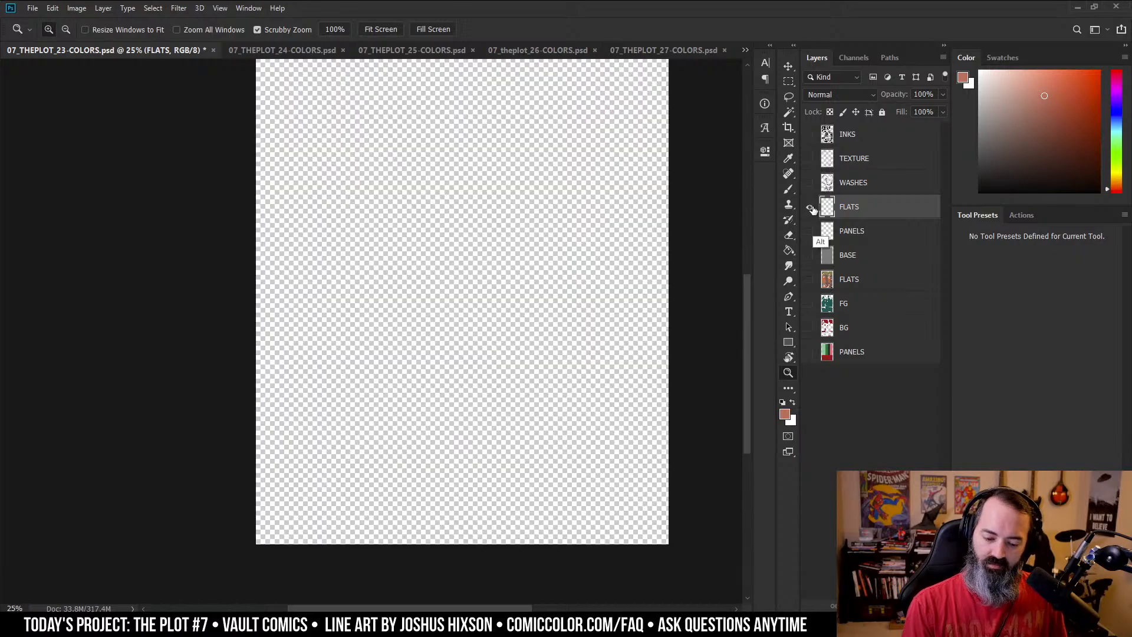
pyautogui.keyDown('alt'); pyautogui.click(810, 206); pyautogui.keyUp('alt')
pyautogui.rightClick(859, 206)
pyautogui.click(905, 188)
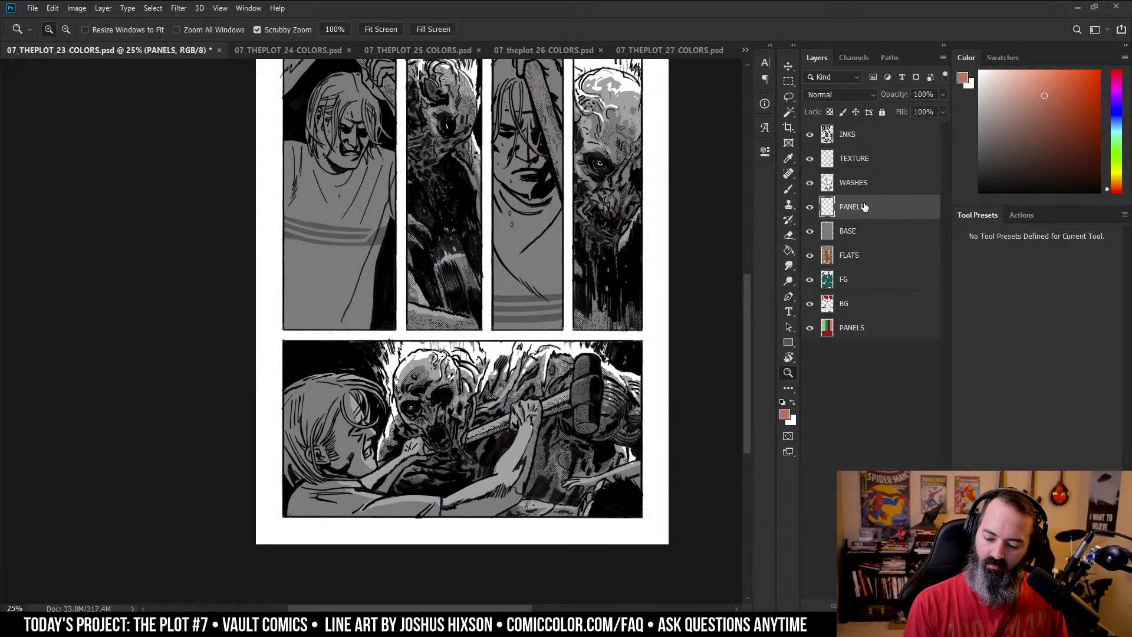
pyautogui.rightClick(864, 207)
pyautogui.click(905, 188)
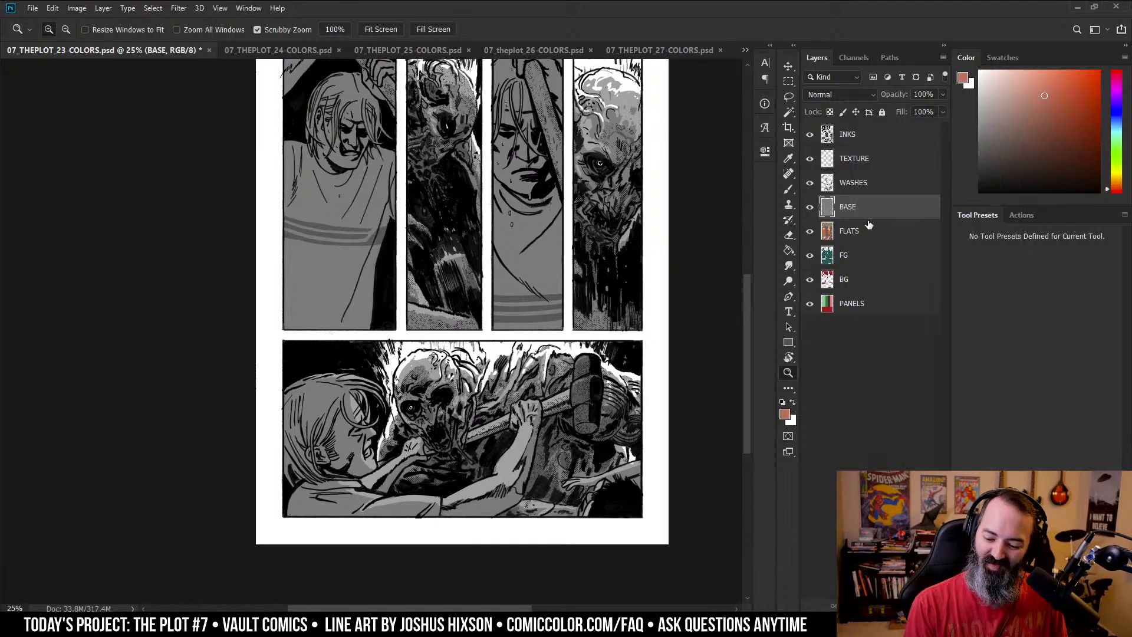
# - View the grey BASE layer in isolation, then show all layers again
pyautogui.click(896, 234)
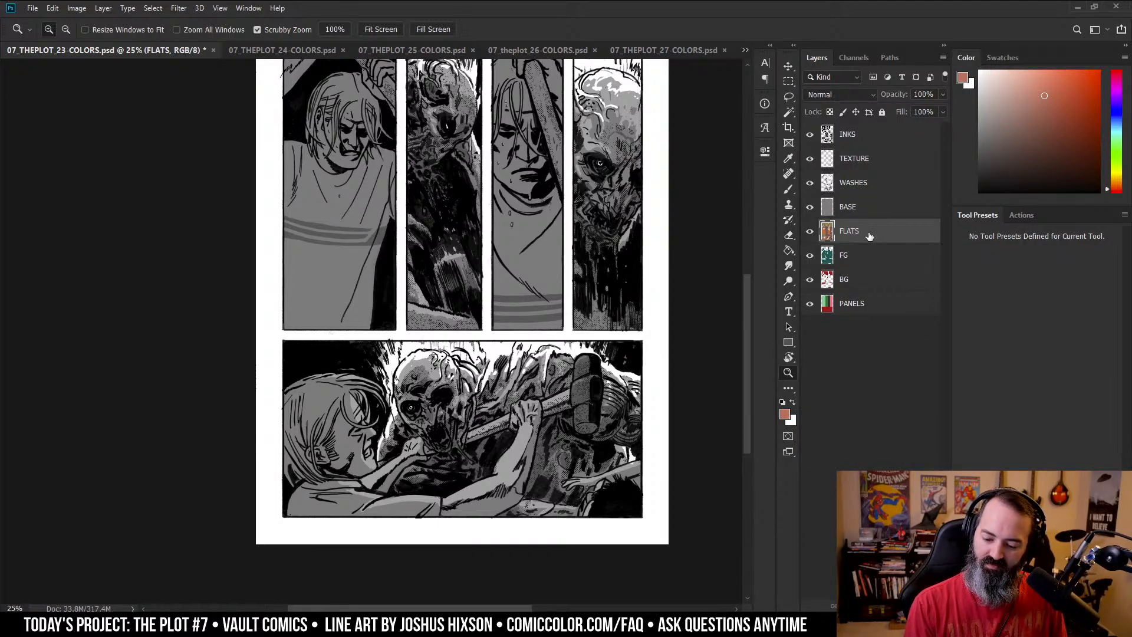
pyautogui.click(855, 212)
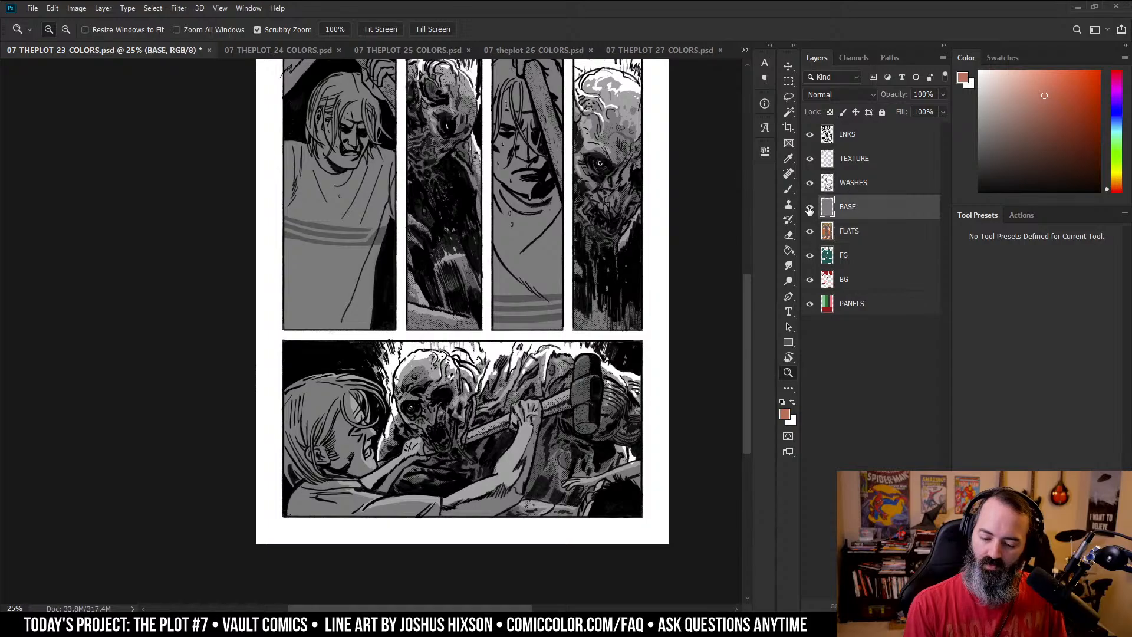
pyautogui.keyDown('alt'); pyautogui.click(810, 207); pyautogui.keyUp('alt')
pyautogui.keyDown('alt'); pyautogui.click(810, 208); pyautogui.keyUp('alt')
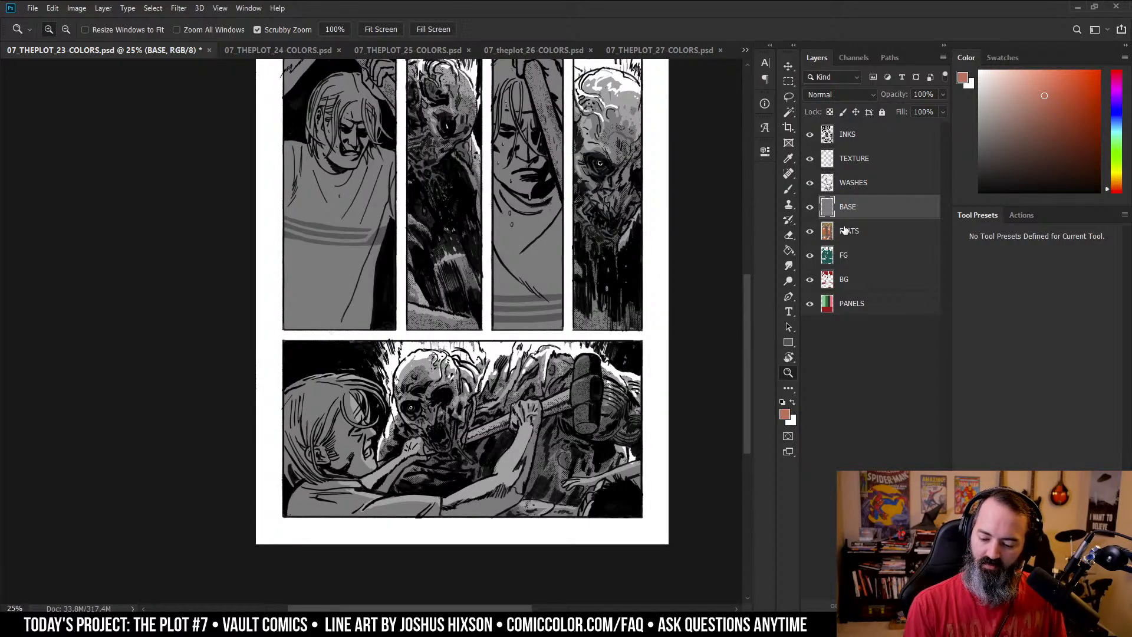
# - Examine the FLATS layer's colours and the FG layer's foreground shapes, each in isolation
pyautogui.click(876, 233)
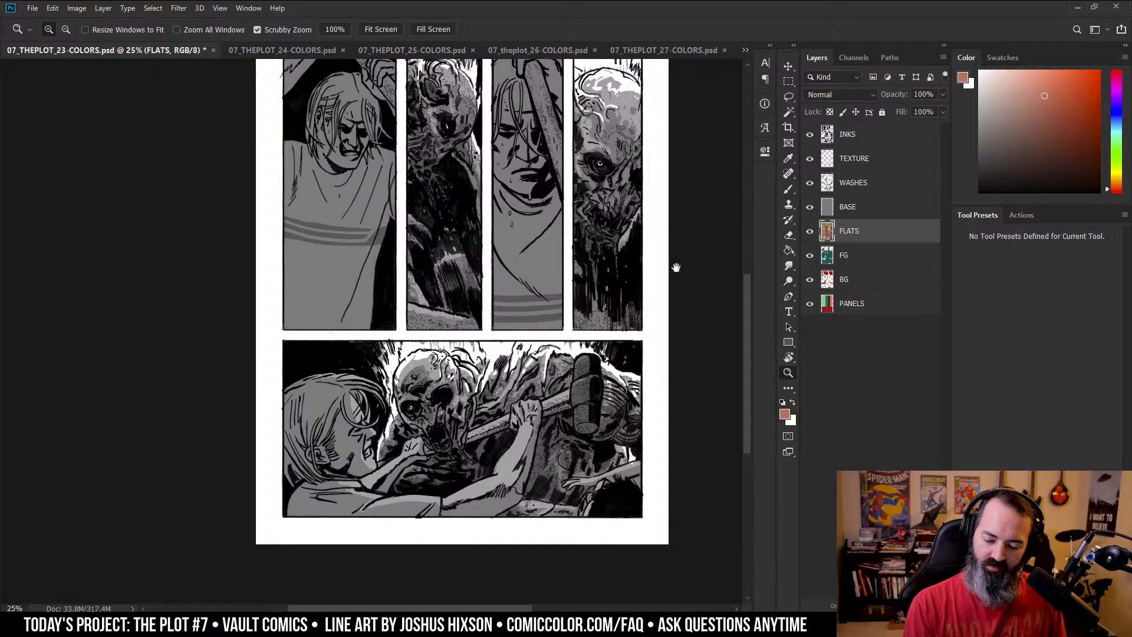
pyautogui.moveTo(674, 265); pyautogui.dragTo(639, 335)
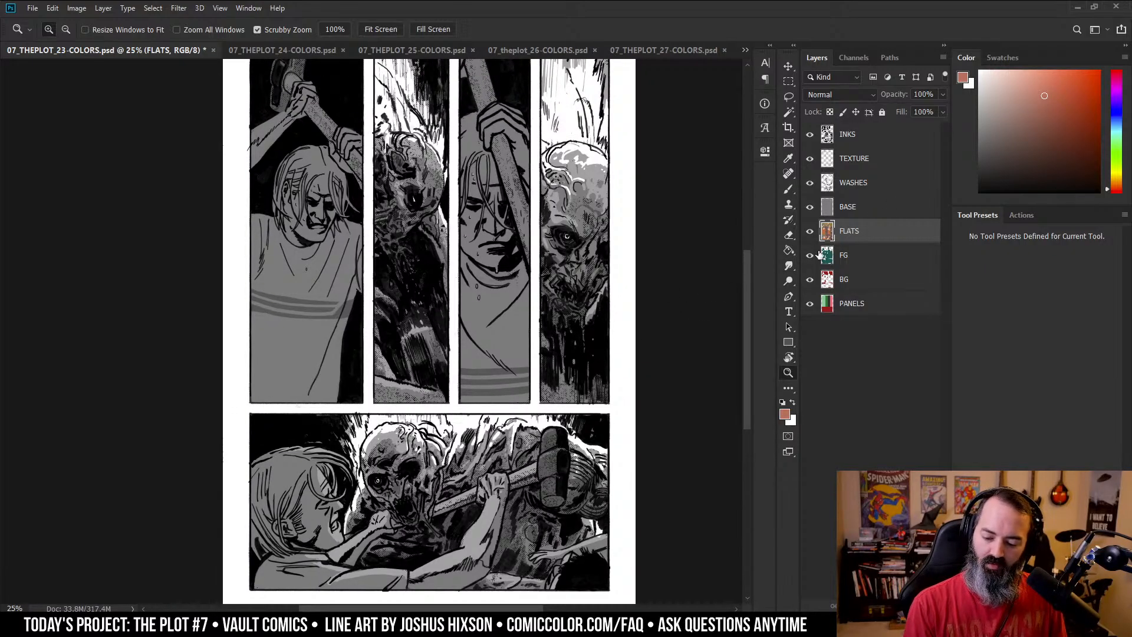
pyautogui.keyDown('alt'); pyautogui.click(811, 232); pyautogui.keyUp('alt')
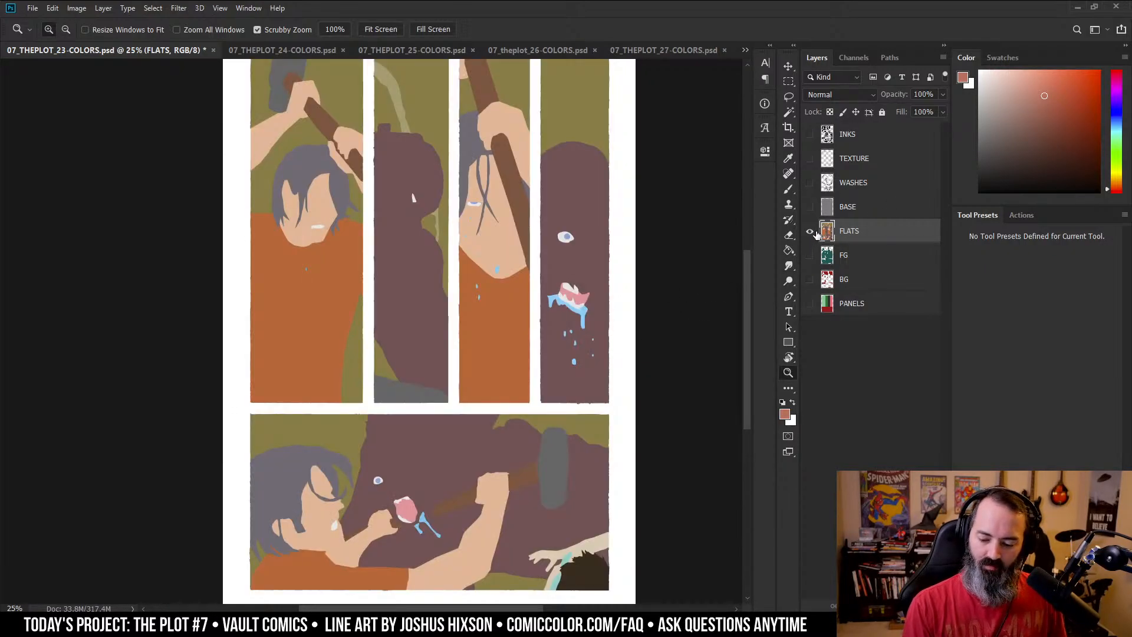
pyautogui.keyDown('alt'); pyautogui.click(812, 232); pyautogui.keyUp('alt')
pyautogui.keyDown('alt'); pyautogui.click(811, 255); pyautogui.keyUp('alt')
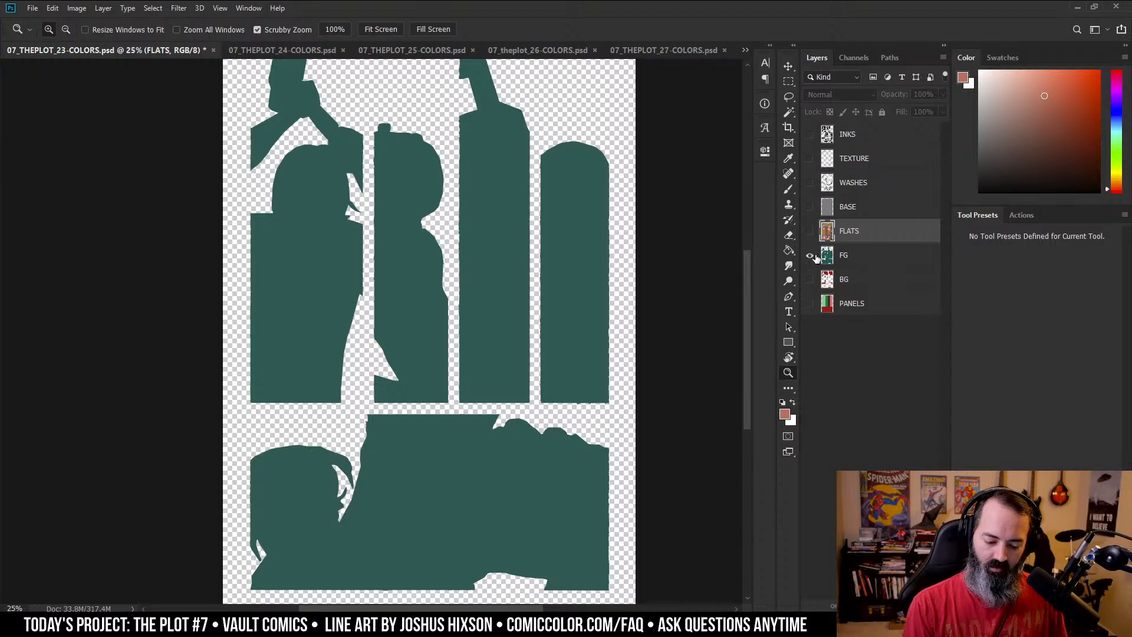
pyautogui.click(843, 258)
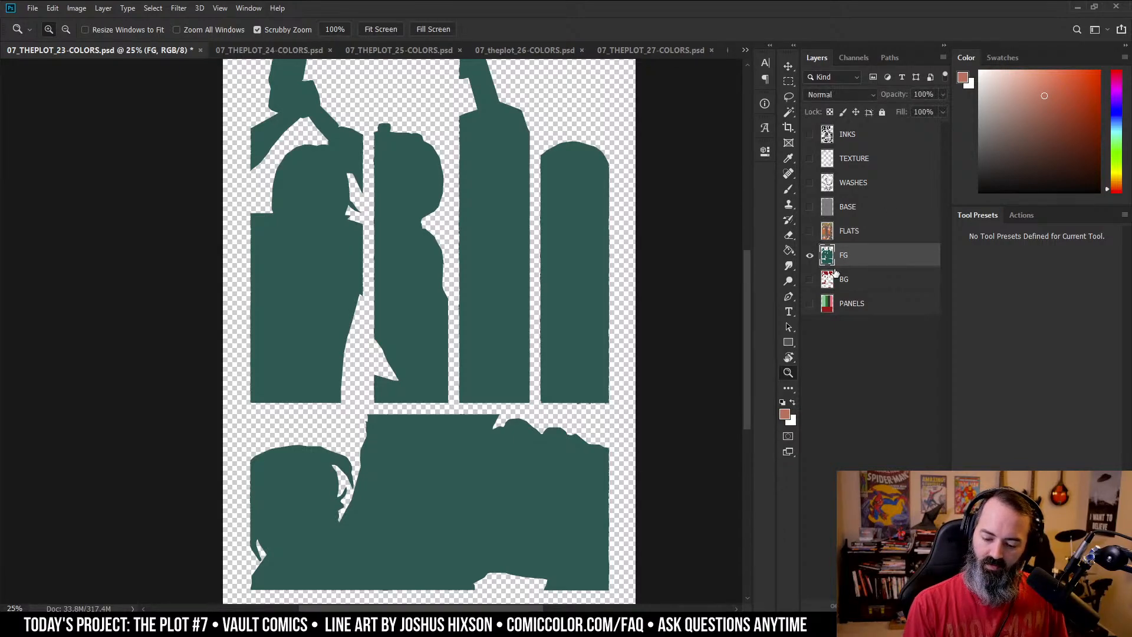
# - View the panel shapes of the PANELS layer in isolation, then show all layers again
pyautogui.keyDown('alt'); pyautogui.click(810, 304); pyautogui.keyUp('alt')
pyautogui.keyDown('alt'); pyautogui.click(810, 304); pyautogui.keyUp('alt')
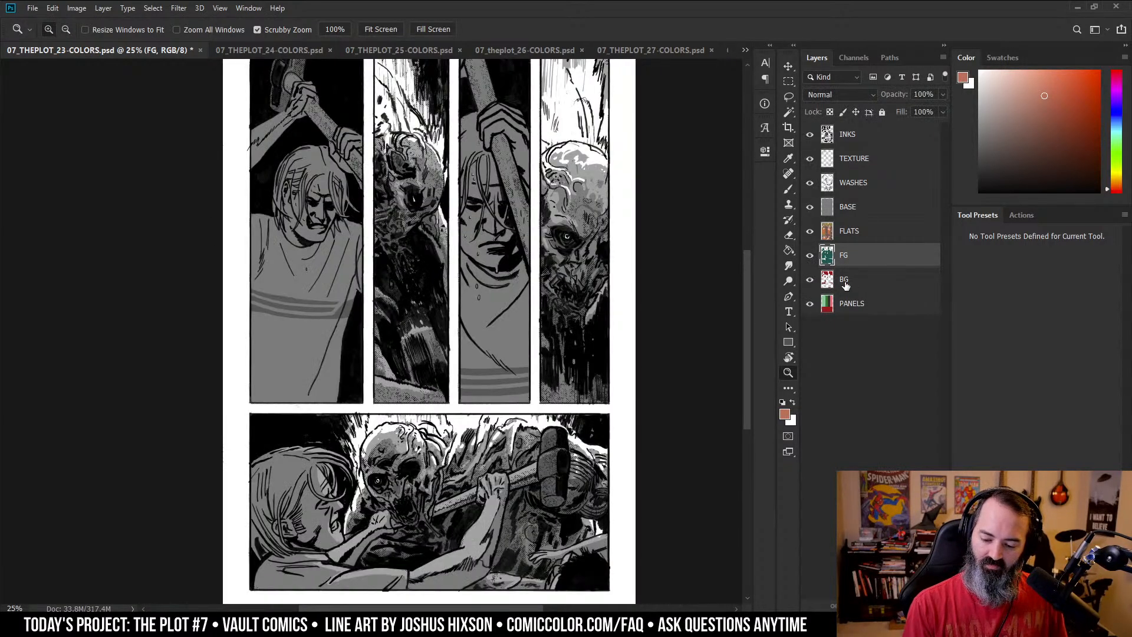
pyautogui.keyDown('alt'); pyautogui.click(810, 304); pyautogui.keyUp('alt')
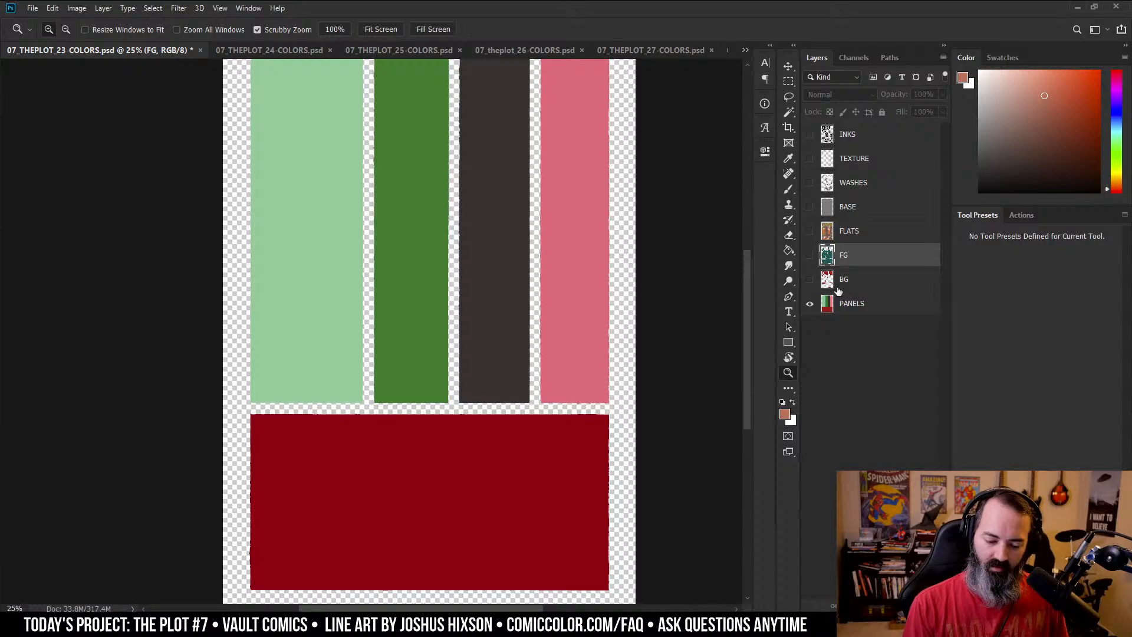
pyautogui.keyDown('alt'); pyautogui.click(810, 303); pyautogui.keyUp('alt')
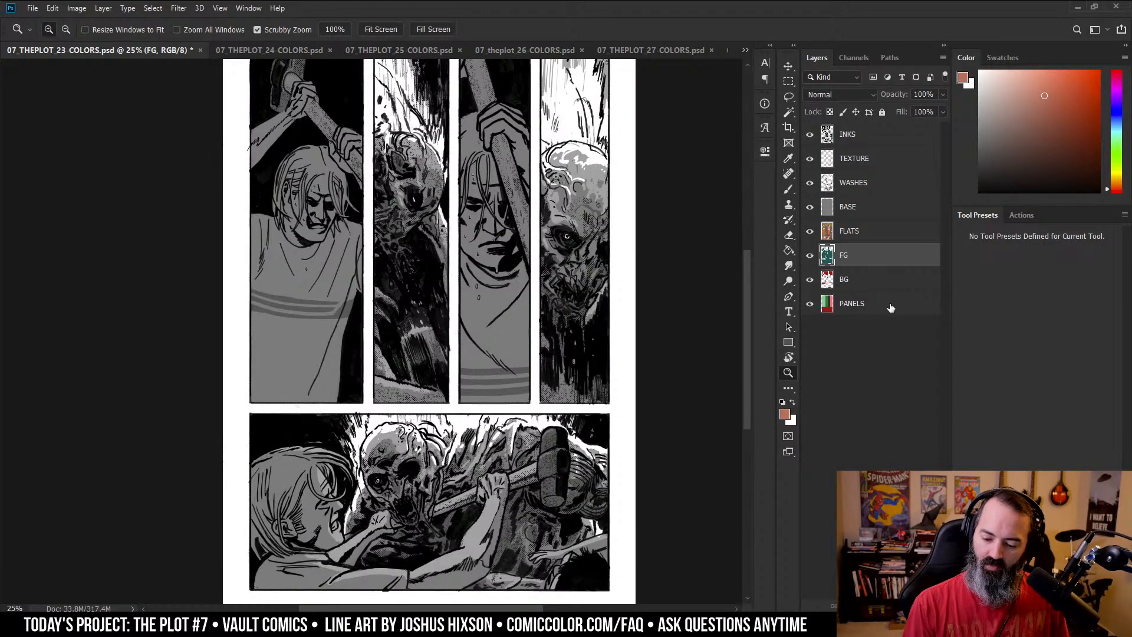
# - Fully lock the FLATS, FG, BG and PANELS layers together and activate the Lasso tool
pyautogui.keyDown('shift'); pyautogui.click(881, 237); pyautogui.keyUp('shift')
pyautogui.keyDown('shift'); pyautogui.click(889, 310); pyautogui.keyUp('shift')
pyautogui.click(882, 112)
pyautogui.press('l')
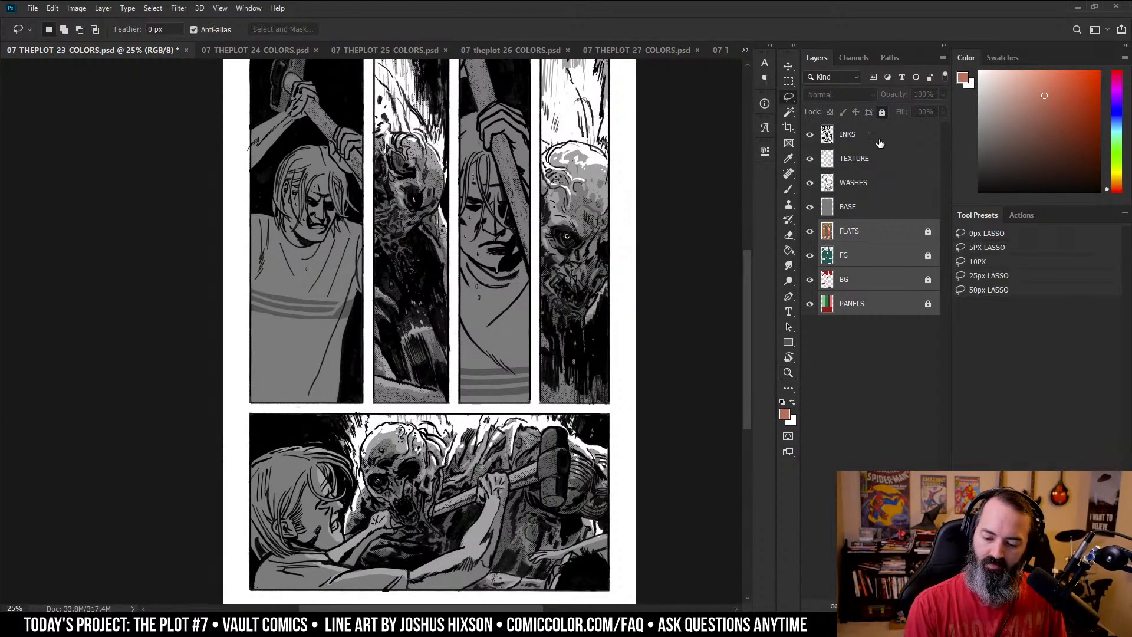
# - Select the INKS layer and try locking it completely
pyautogui.click(872, 139)
pyautogui.click(882, 112)
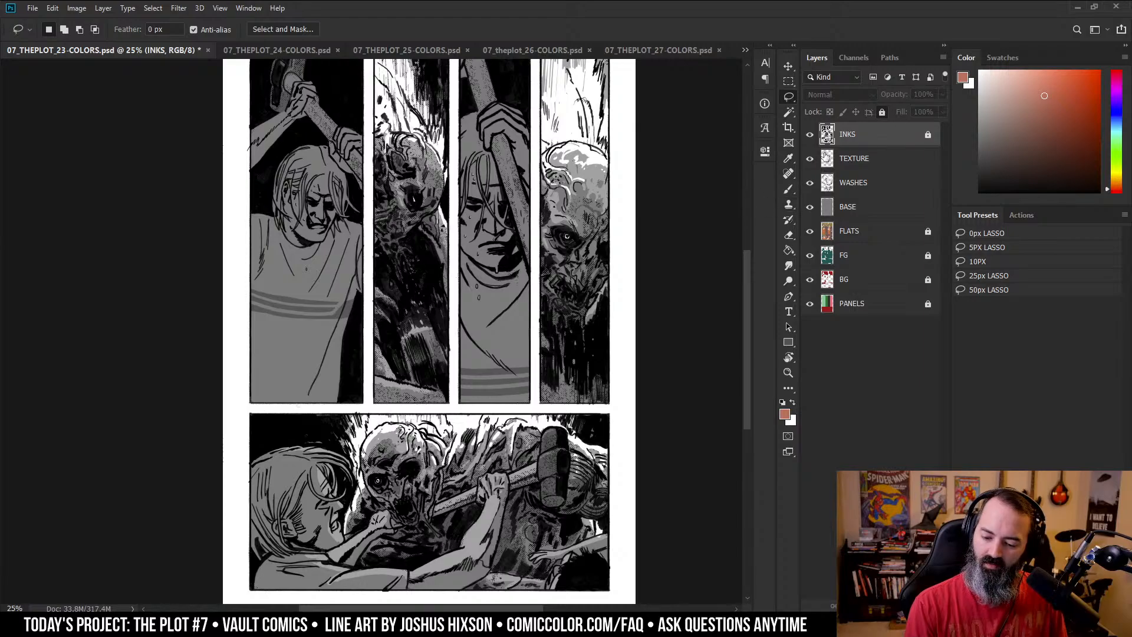
pyautogui.click(882, 112)
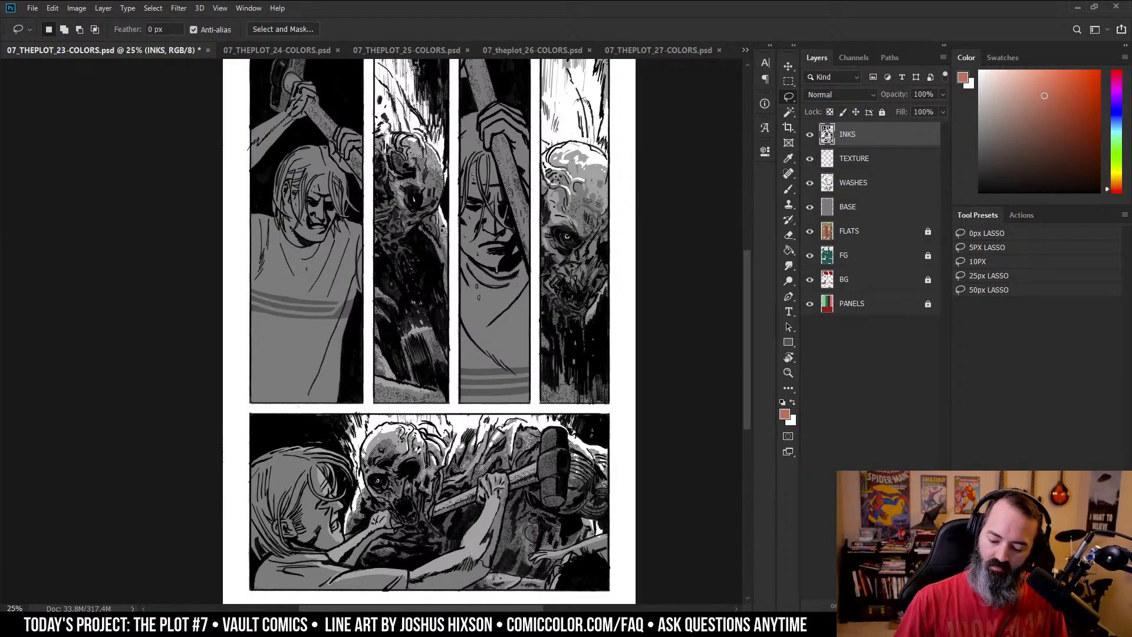
# - Add a new layer named HOLDS above INKS and clip it to the INKS layer
pyautogui.hotkey('ctrl', 'shift', 'alt', 'n')
pyautogui.doubleClick(858, 134)
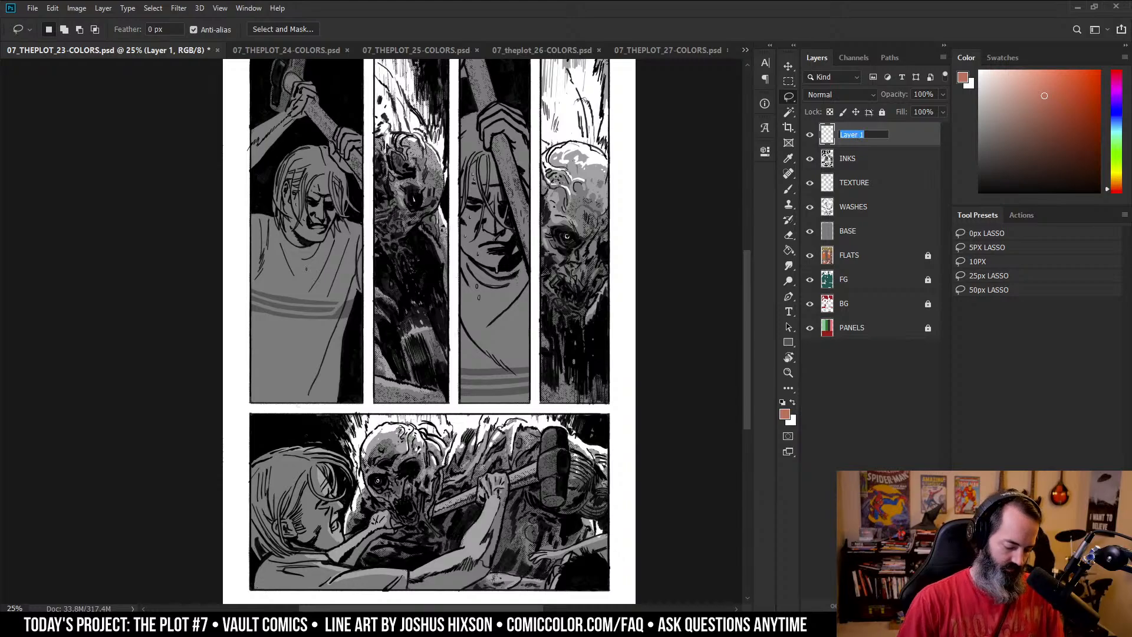
pyautogui.write('HOLDS')
pyautogui.press('Return')
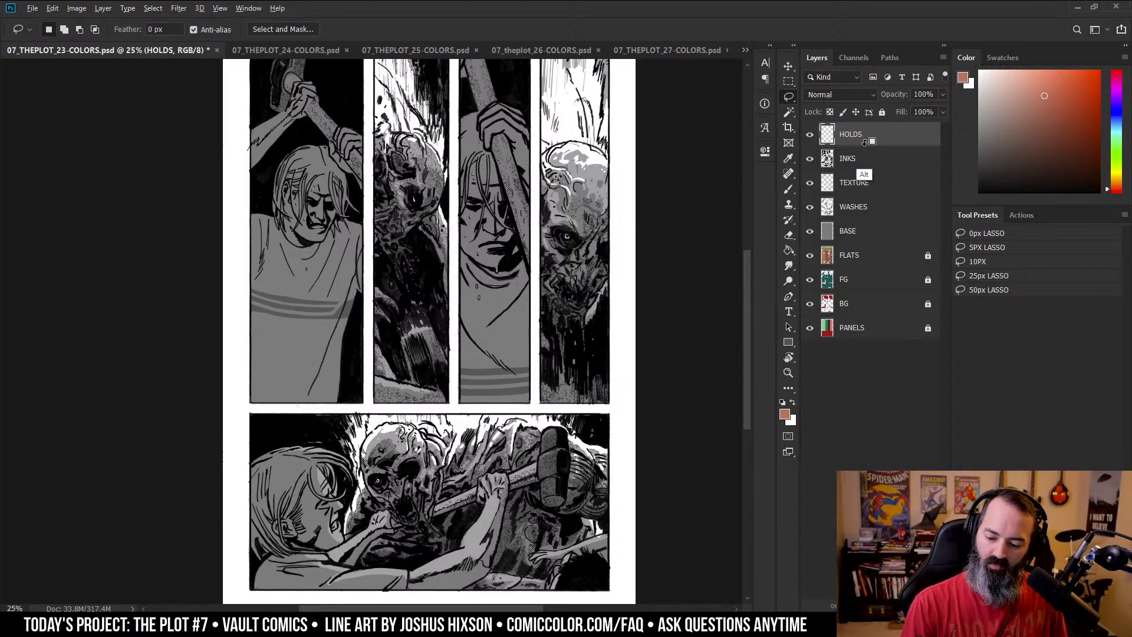
pyautogui.hotkey('ctrl', 'alt', 'g')
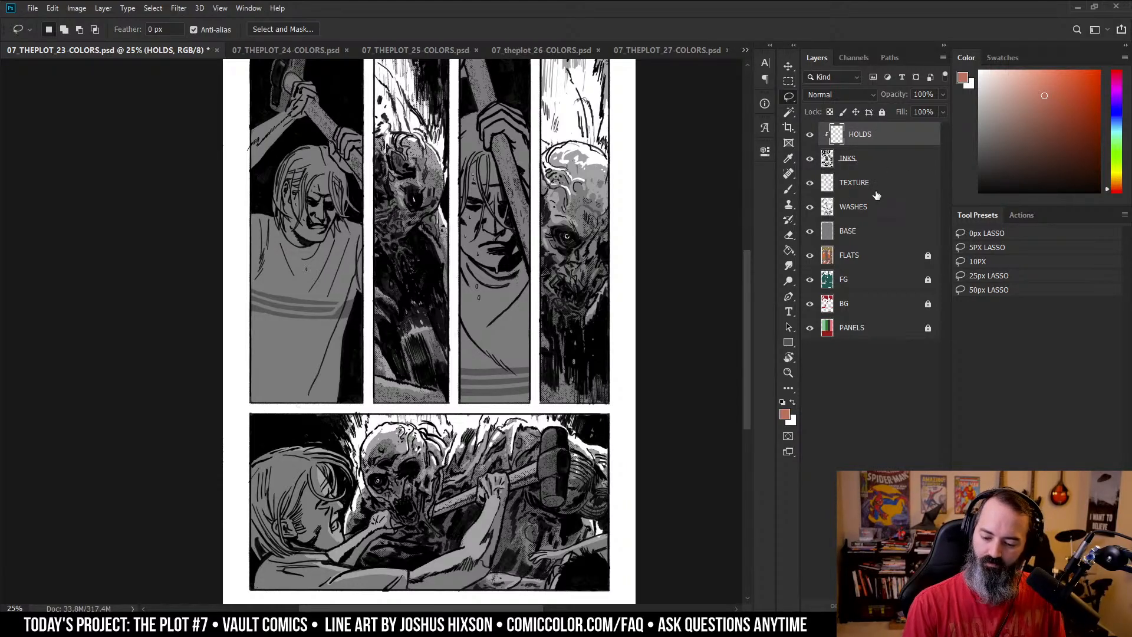
pyautogui.click(865, 255)
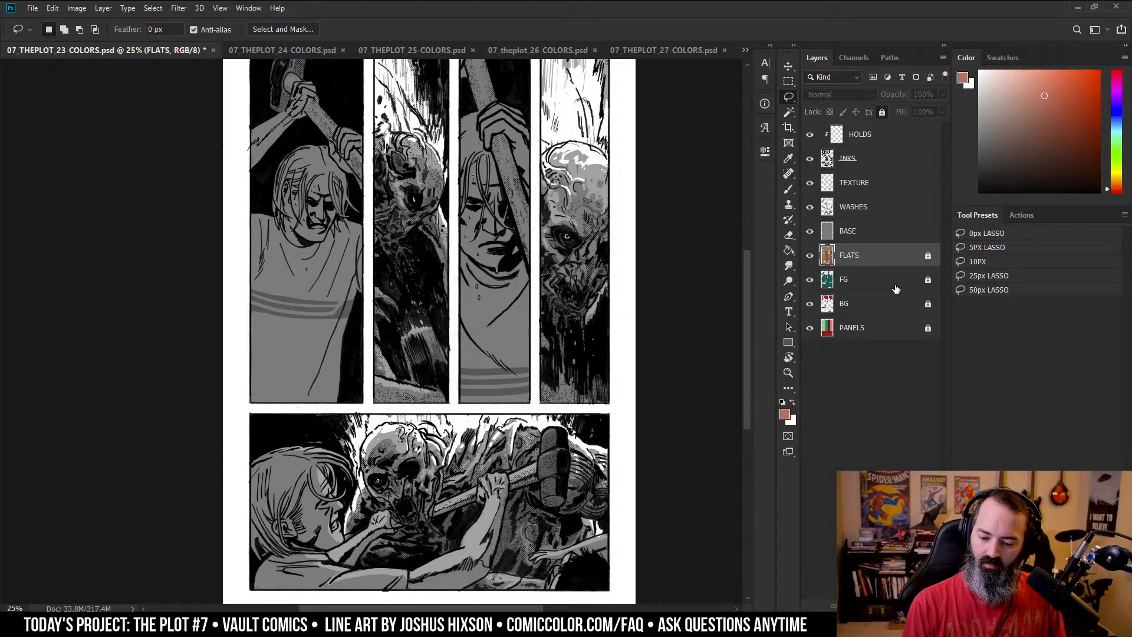
pyautogui.click(879, 133)
pyautogui.click(878, 159)
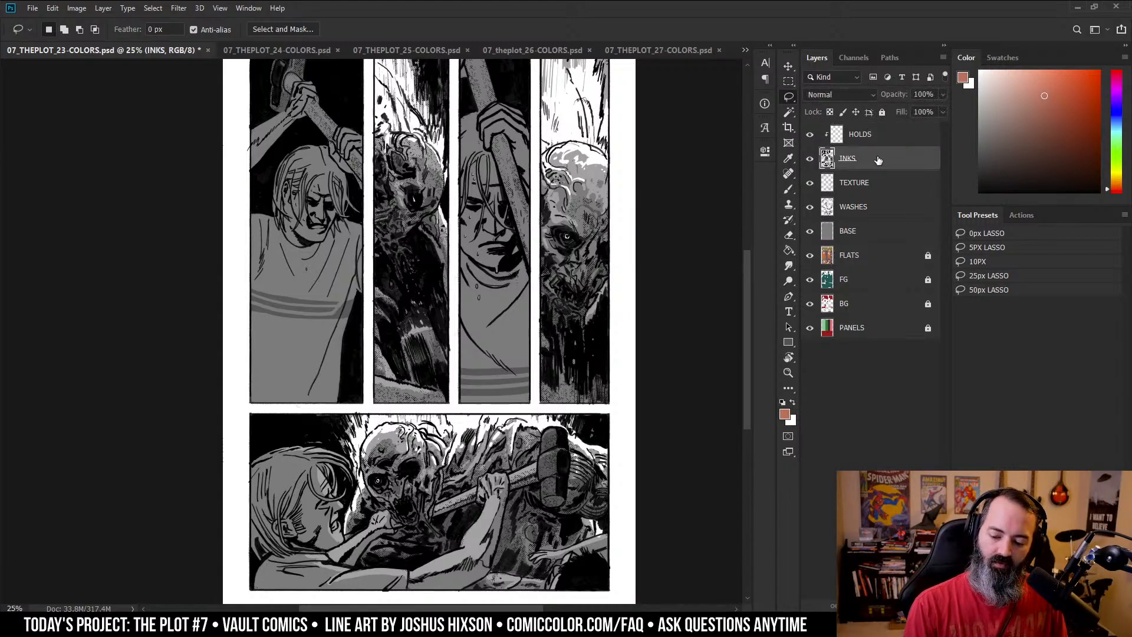
pyautogui.click(884, 180)
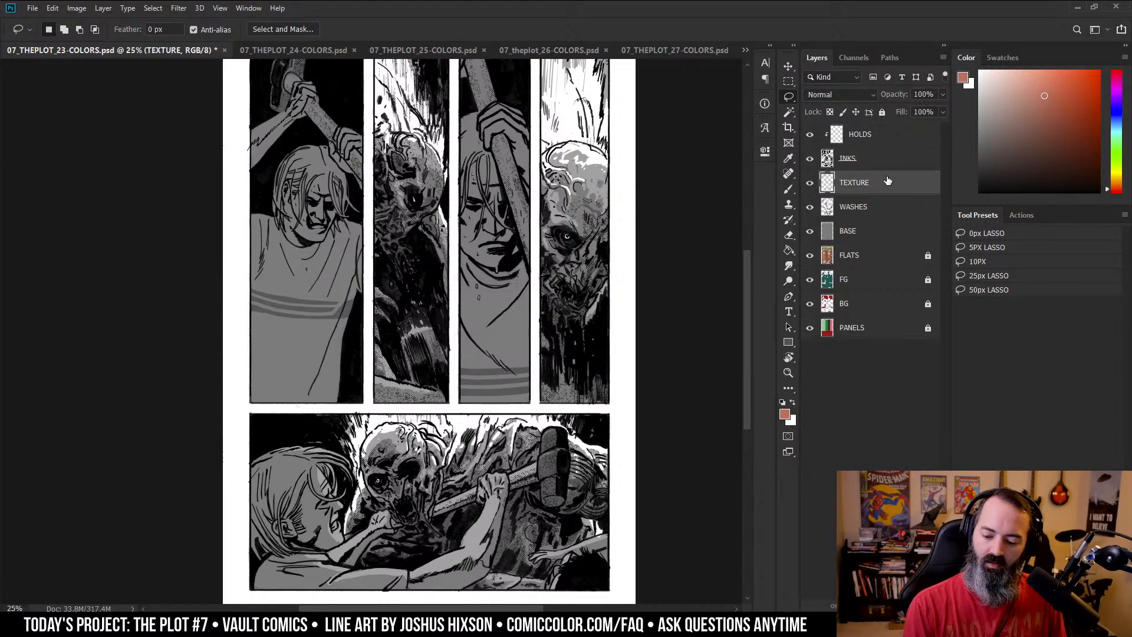
pyautogui.click(874, 209)
pyautogui.click(872, 234)
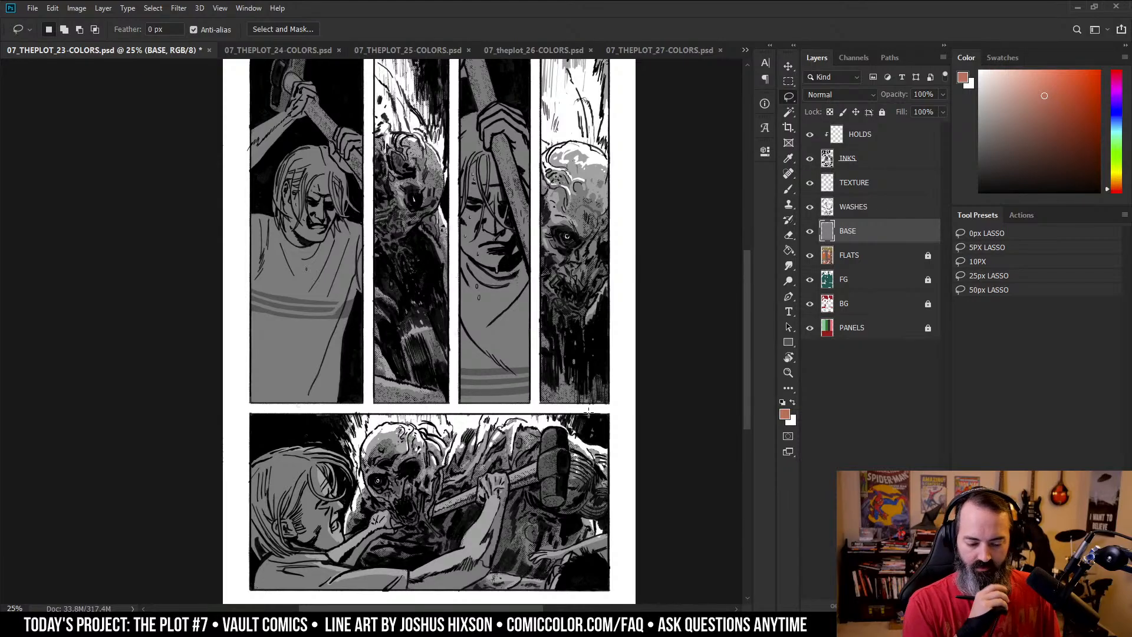
# - Switch to 07_THEPLOT_24-COLORS.psd, make all its hidden layers visible and move BASE directly above the coloured FLATS layer
pyautogui.click(284, 53)
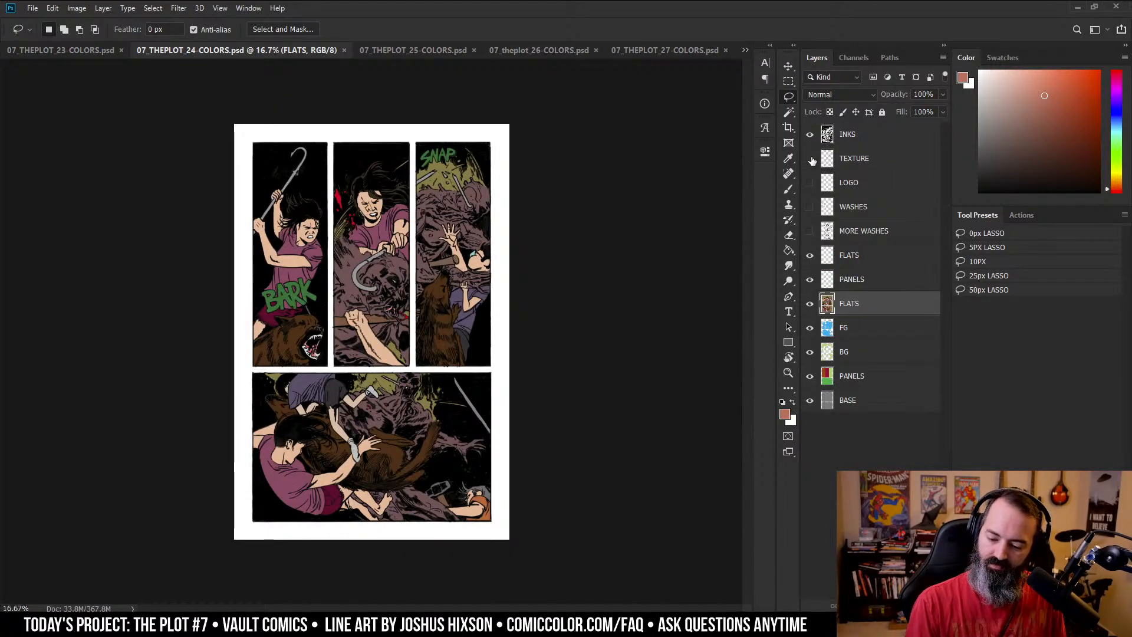
pyautogui.hotkey('ctrl', '+')
pyautogui.hotkey('ctrl', '+')
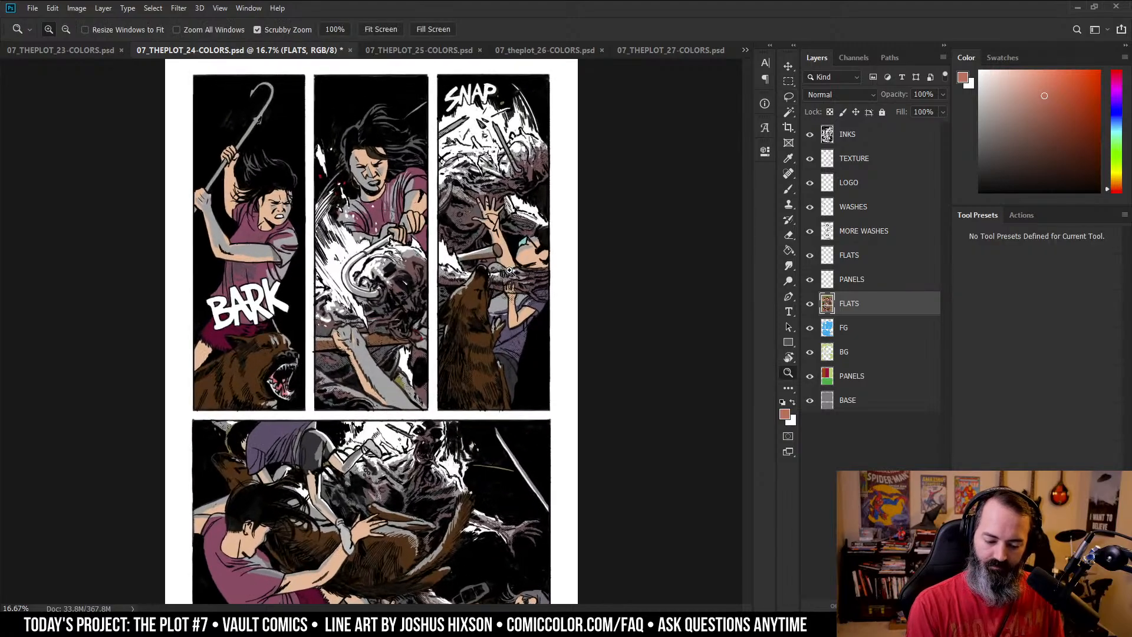
pyautogui.moveTo(730, 265); pyautogui.dragTo(632, 269)
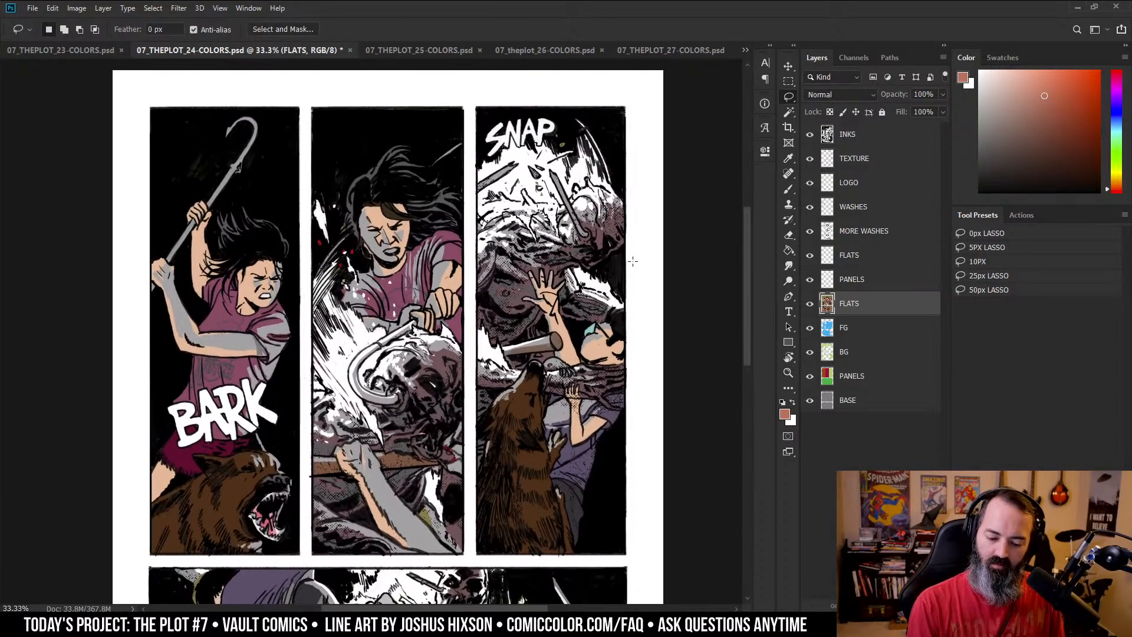
pyautogui.moveTo(853, 397); pyautogui.dragTo(871, 305)
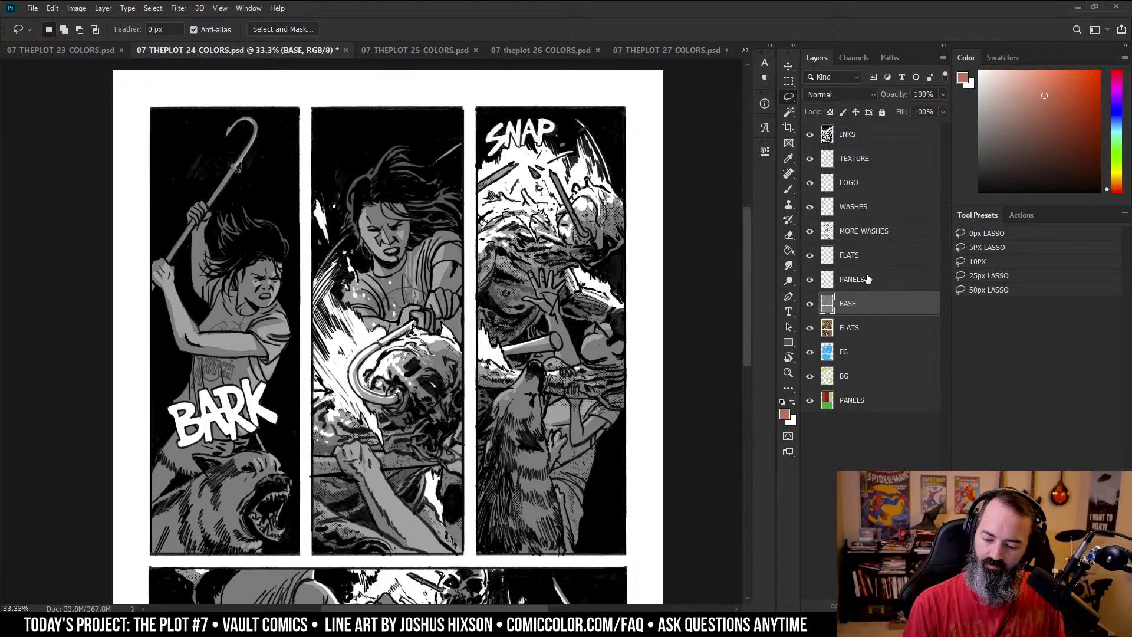
# - Delete the empty PANELS and FLATS layers directly above BASE
pyautogui.rightClick(864, 280)
pyautogui.click(946, 195)
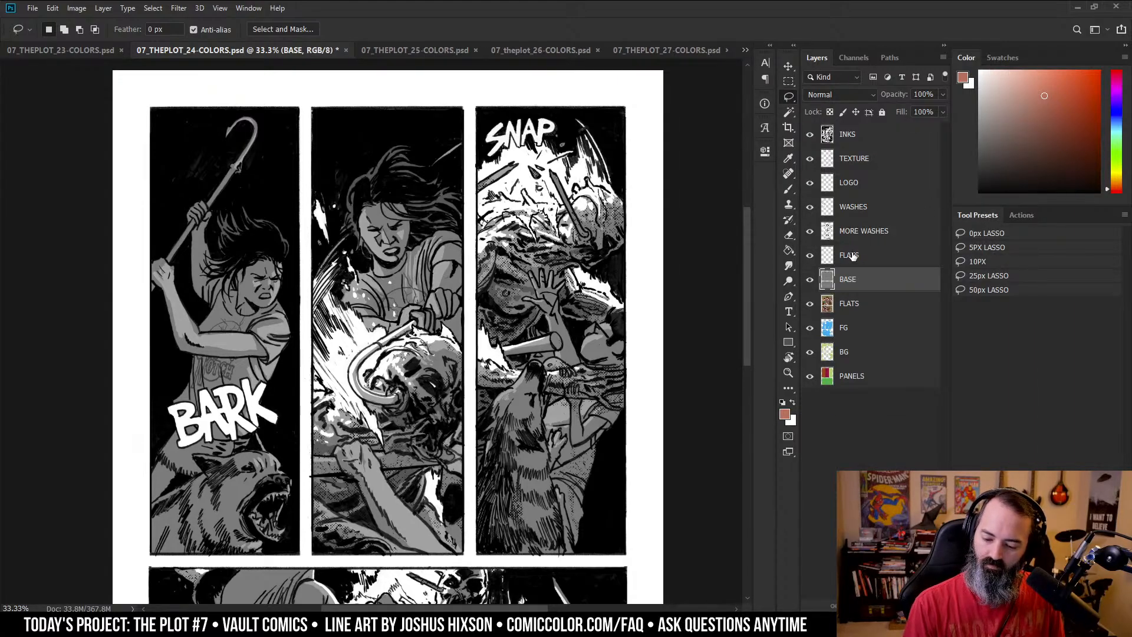
pyautogui.rightClick(854, 255)
pyautogui.click(928, 180)
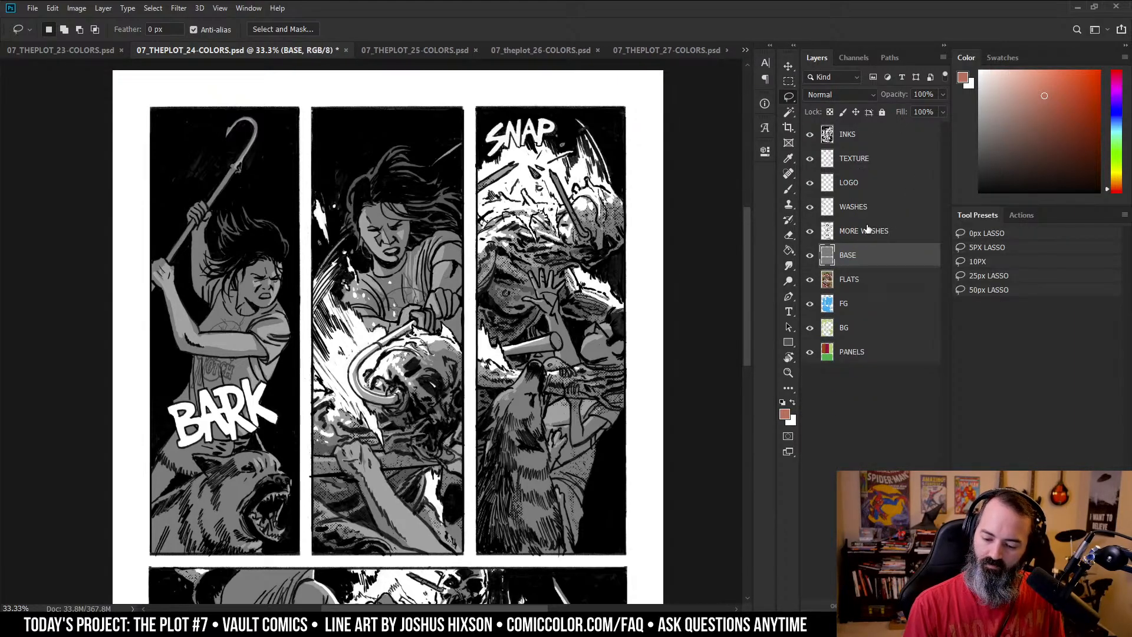
pyautogui.click(864, 234)
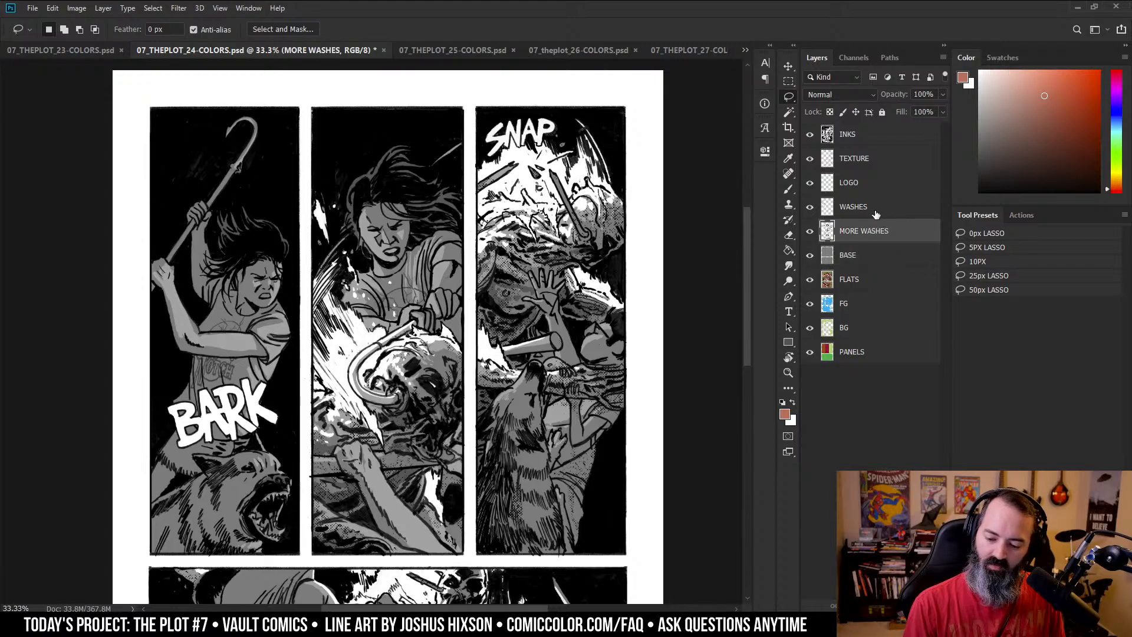
pyautogui.click(895, 213)
pyautogui.click(899, 232)
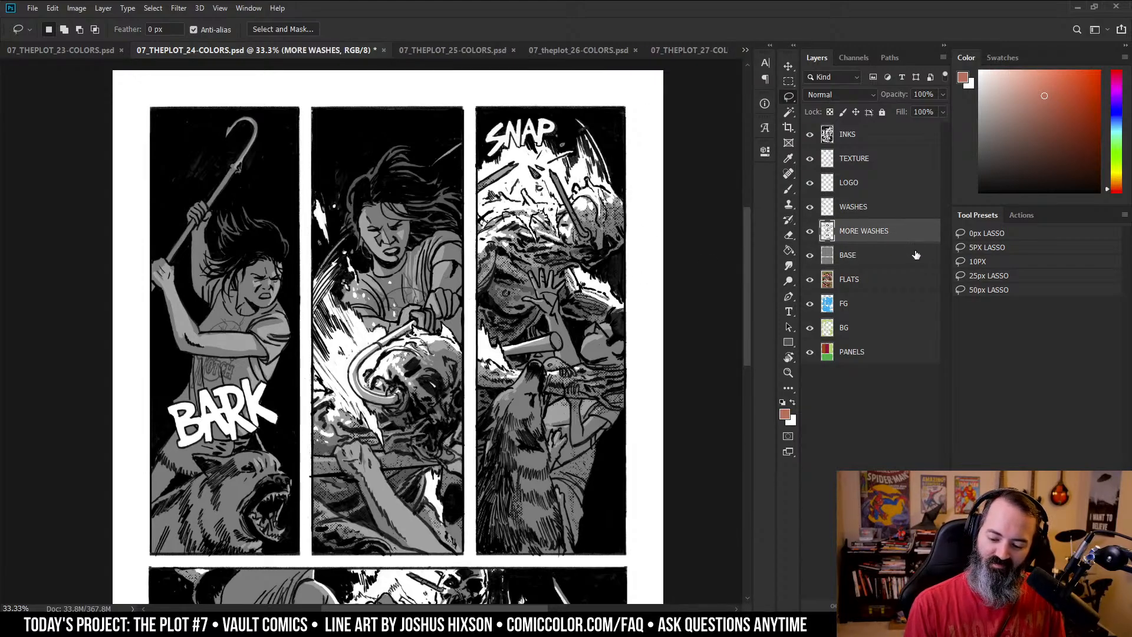
pyautogui.click(904, 255)
# - Fully lock the FLATS, FG, BG and PANELS layers of page 24 together, leaving BASE selected
pyautogui.click(872, 282)
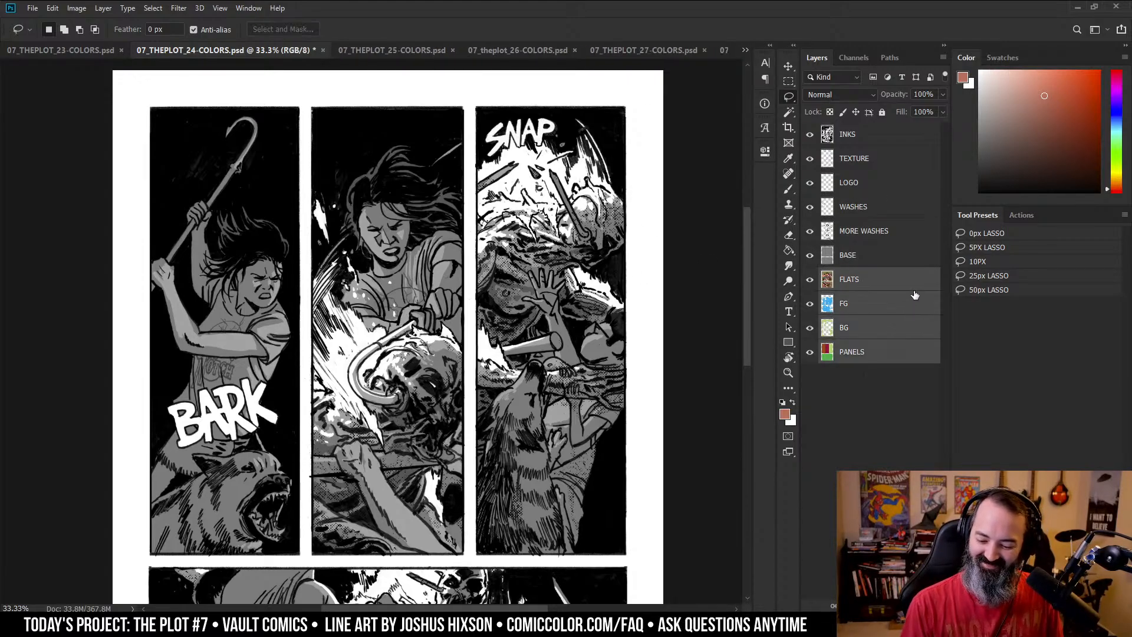
pyautogui.keyDown('shift'); pyautogui.click(884, 353); pyautogui.keyUp('shift')
pyautogui.click(882, 111)
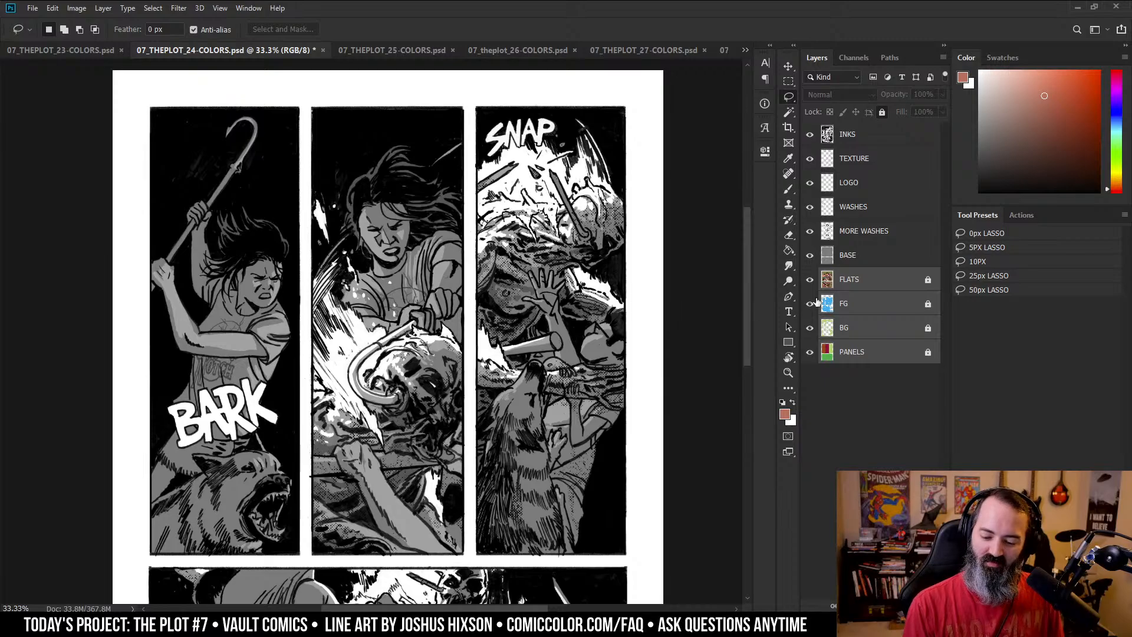
pyautogui.click(887, 258)
pyautogui.click(901, 237)
pyautogui.click(893, 254)
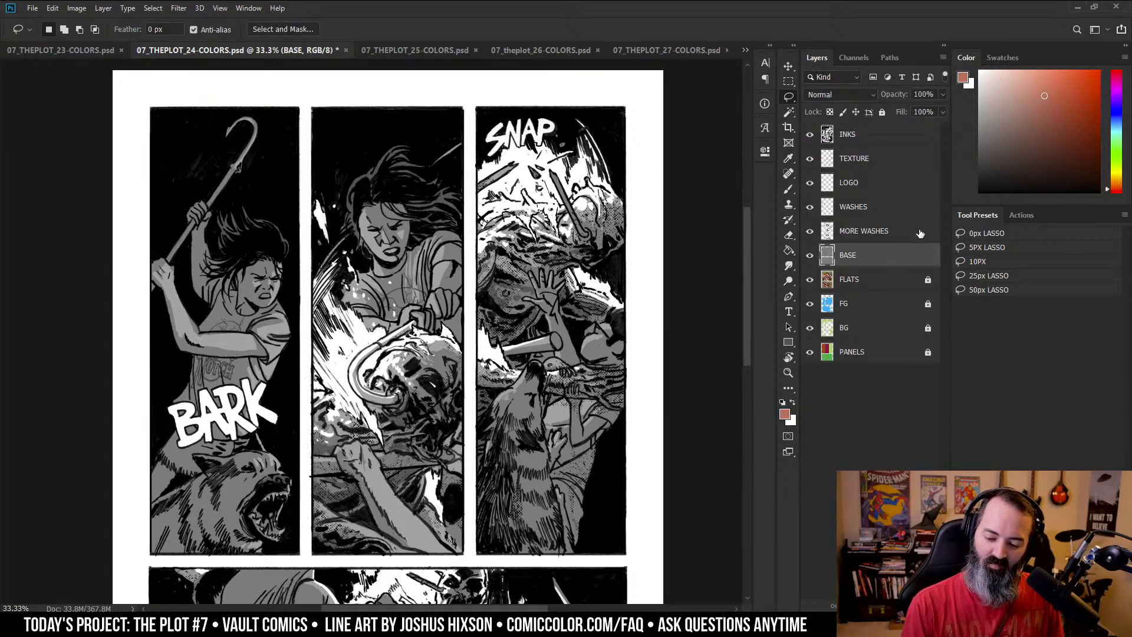
# - In 07_THEPLOT_25-COLORS.psd, move BASE directly above the coloured FLATS layer and fully lock FLATS, FG, BG and PANELS beneath it
pyautogui.click(423, 52)
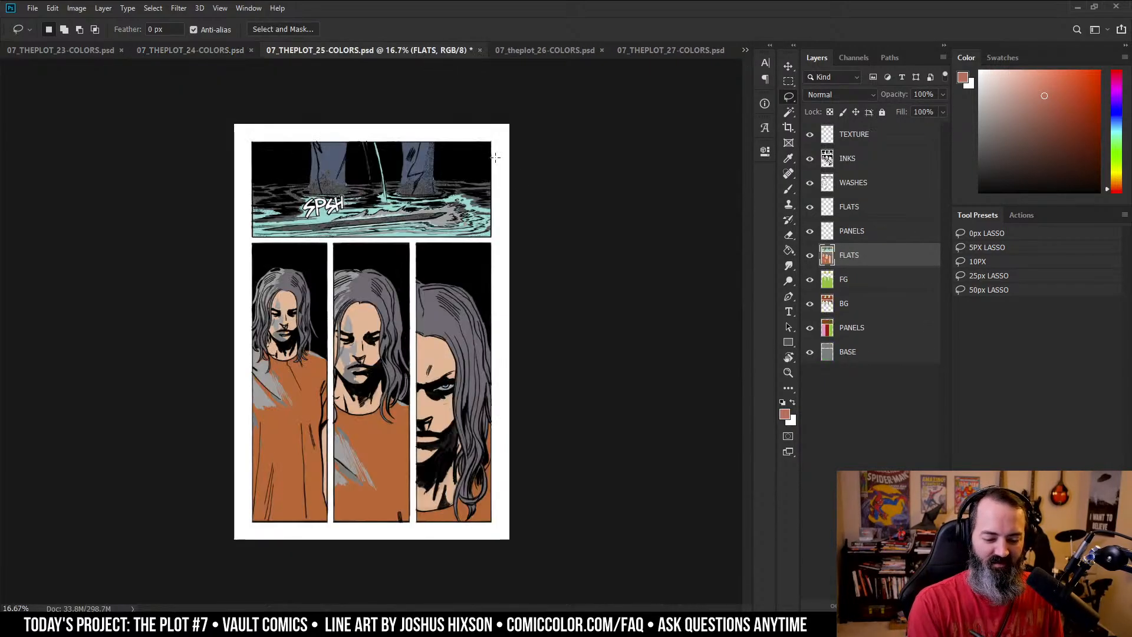
pyautogui.moveTo(849, 352); pyautogui.dragTo(873, 243)
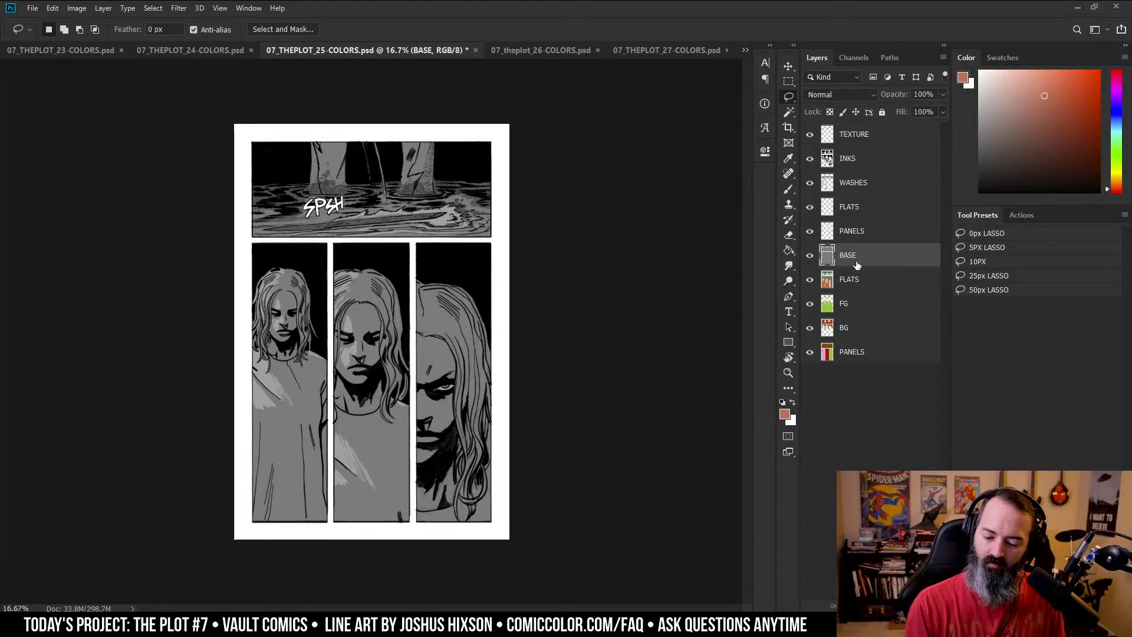
pyautogui.click(872, 281)
pyautogui.keyDown('shift'); pyautogui.click(879, 356); pyautogui.keyUp('shift')
pyautogui.click(882, 112)
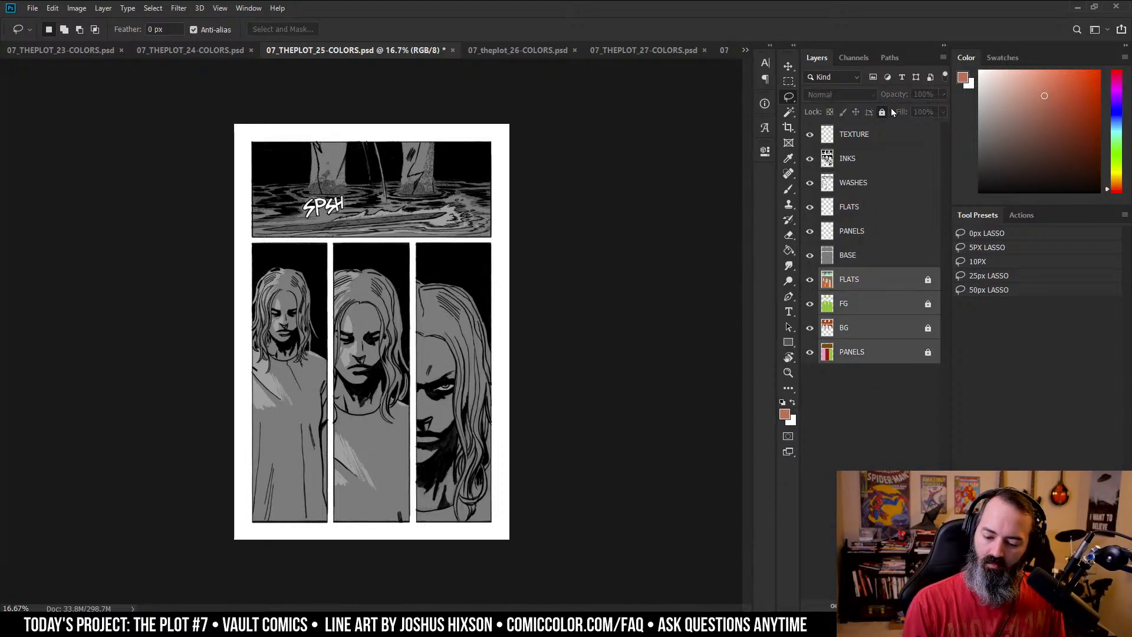
# - Delete the empty, unlocked PANELS layer directly above BASE
pyautogui.click(877, 232)
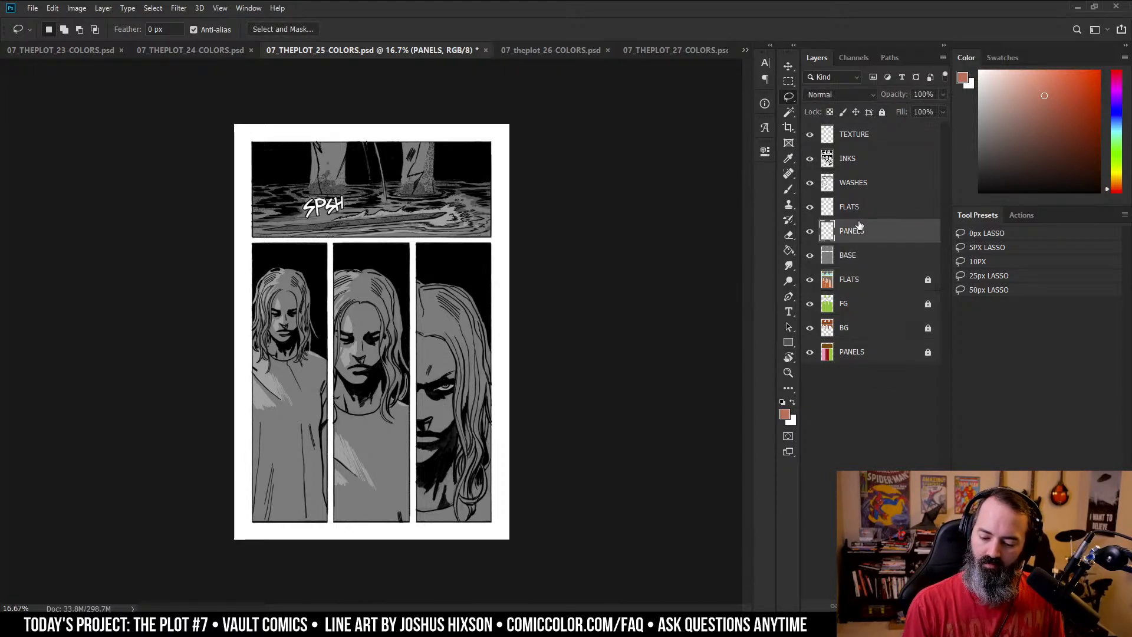
pyautogui.rightClick(858, 230)
pyautogui.click(938, 184)
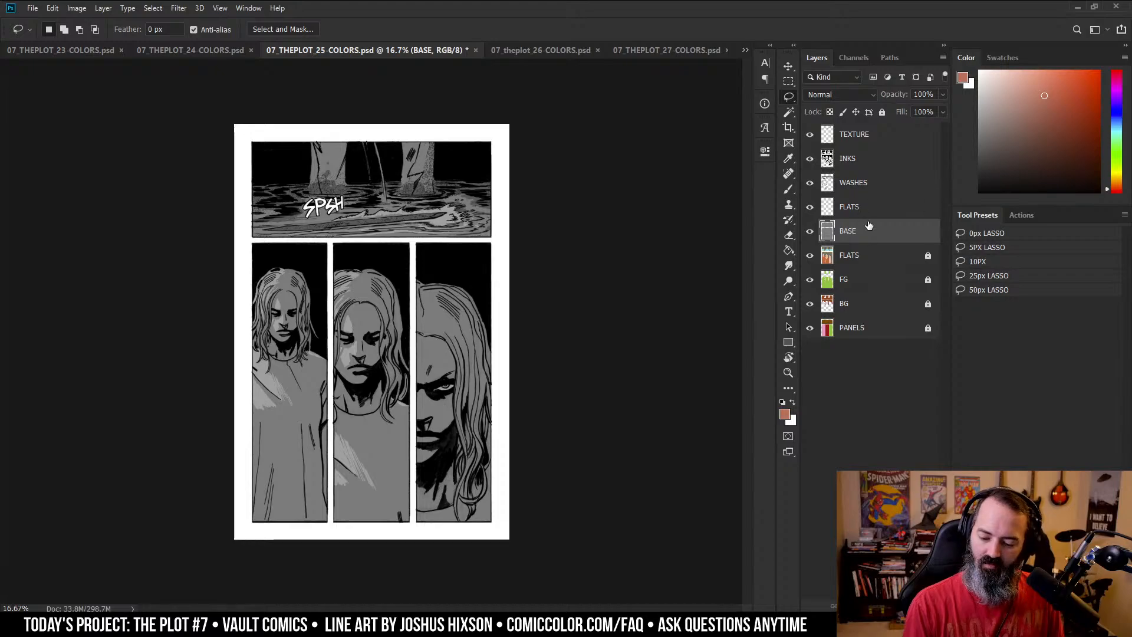
# - In 07_theplot_26-COLORS.psd, check and delete the bleed and trim guide Layer 5, and make Layer 7 and Layer 4 visible
pyautogui.click(570, 51)
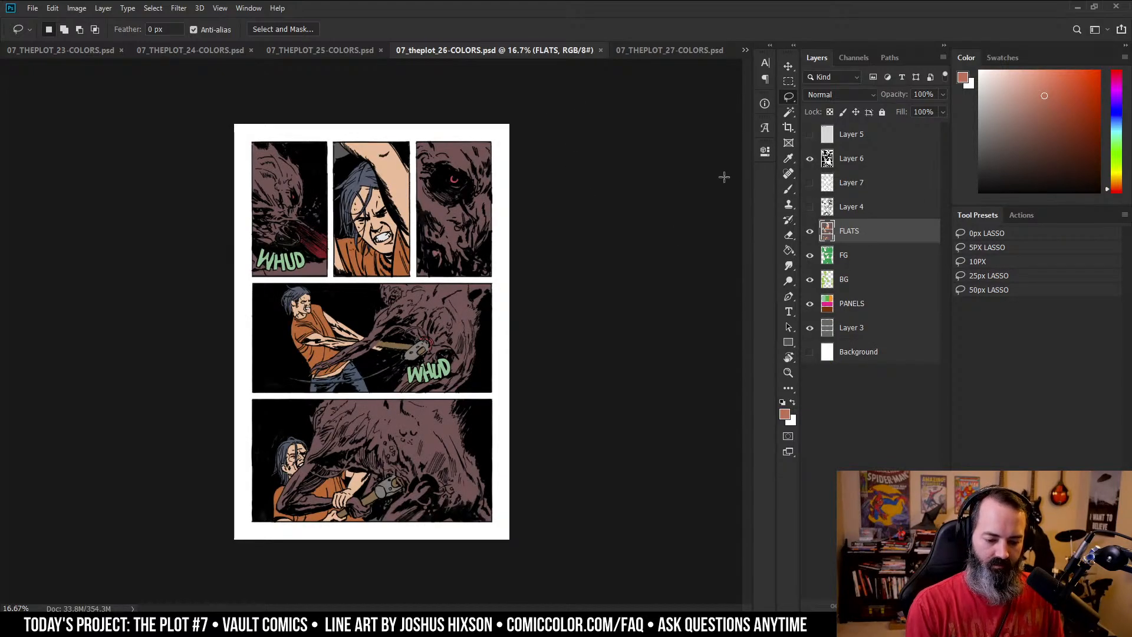
pyautogui.click(813, 135)
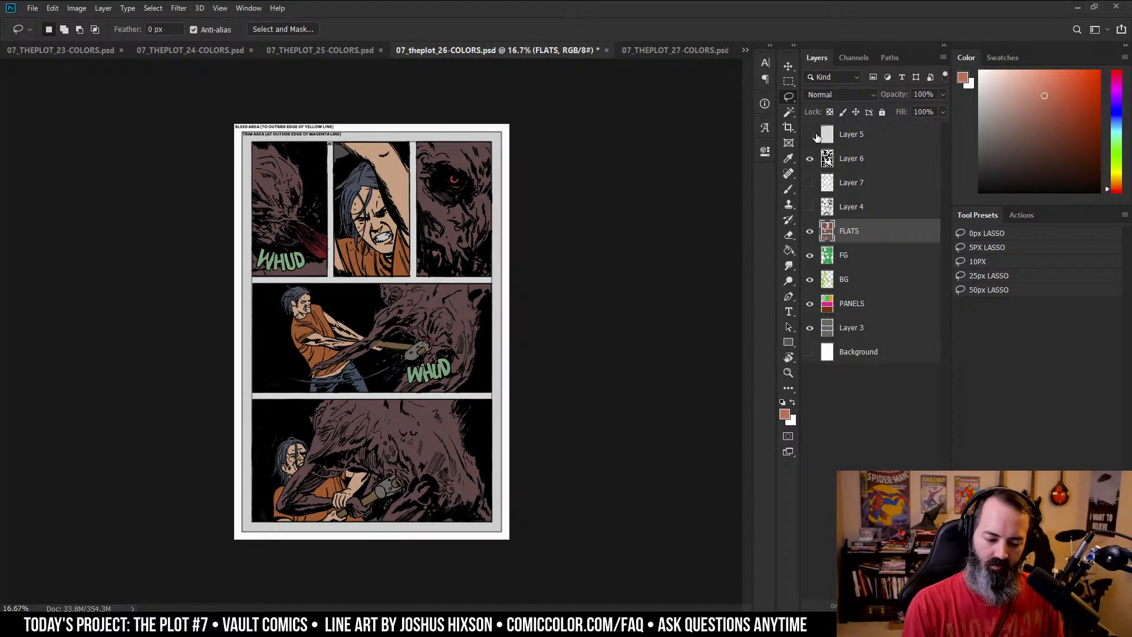
pyautogui.click(811, 135)
pyautogui.rightClick(852, 135)
pyautogui.click(938, 184)
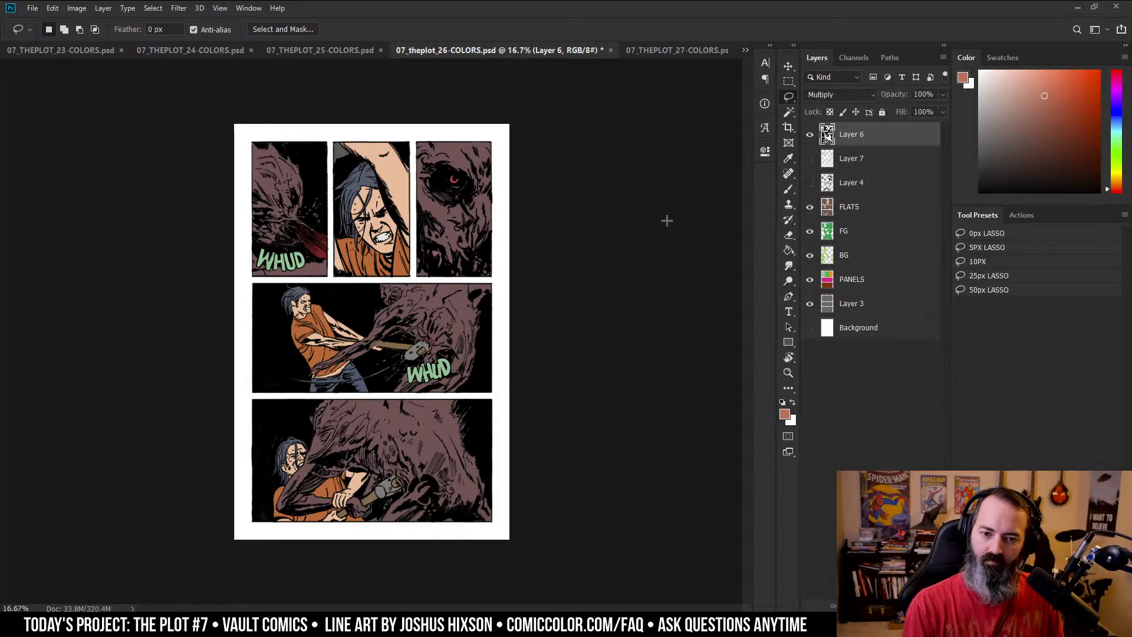
pyautogui.click(811, 159)
pyautogui.click(810, 183)
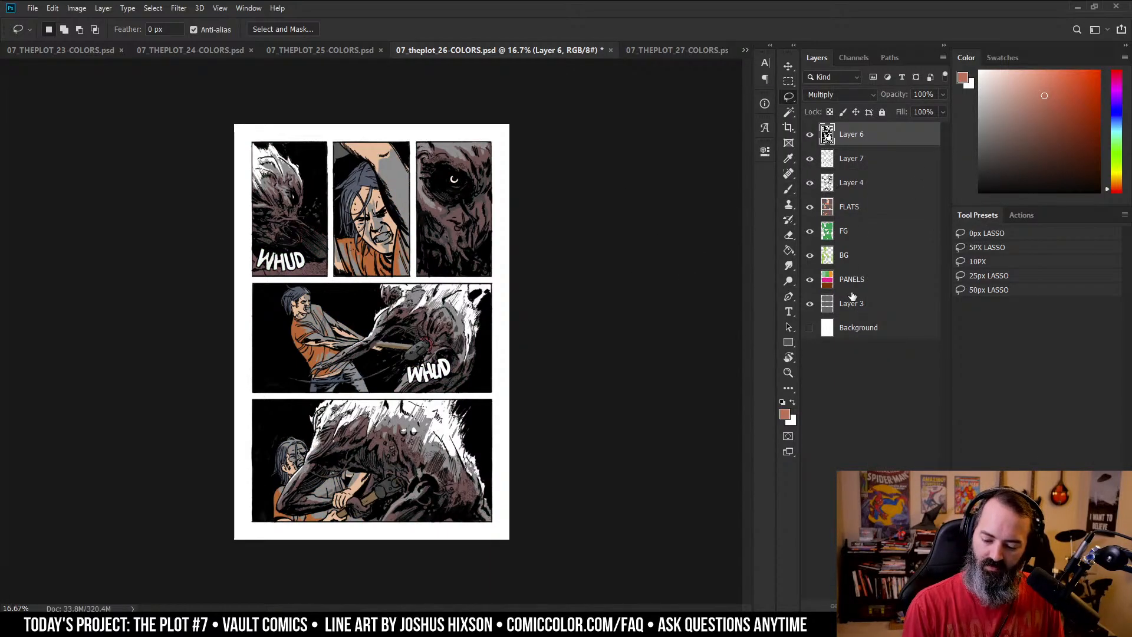
# - Move Layer 3 directly above FLATS and delete the hidden Background layer
pyautogui.moveTo(853, 304); pyautogui.dragTo(872, 203)
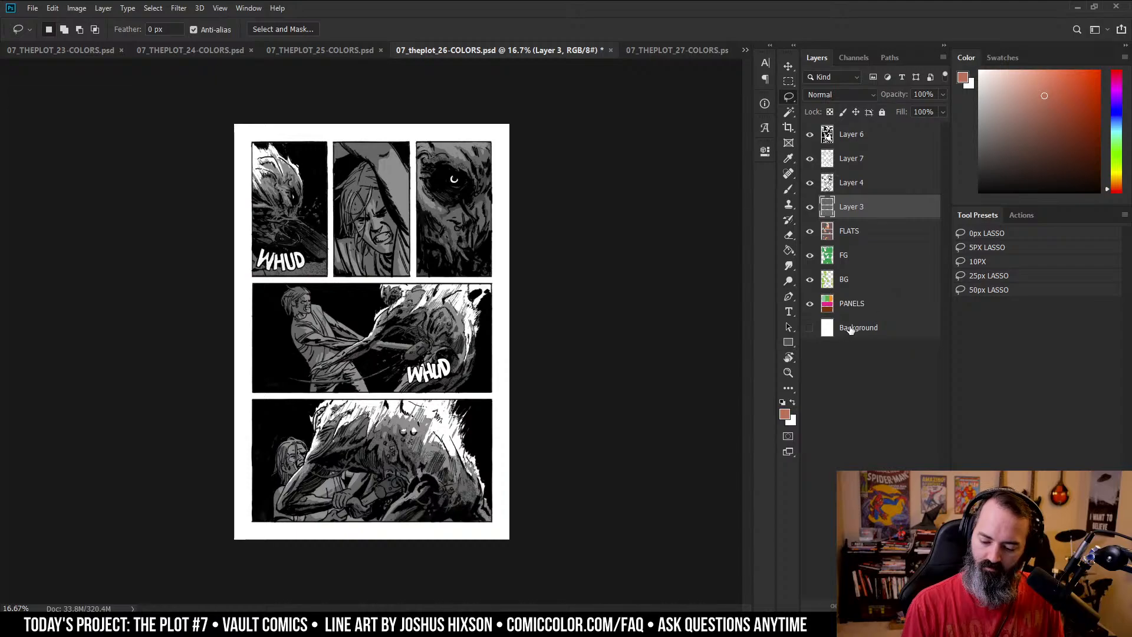
pyautogui.rightClick(853, 328)
pyautogui.click(901, 189)
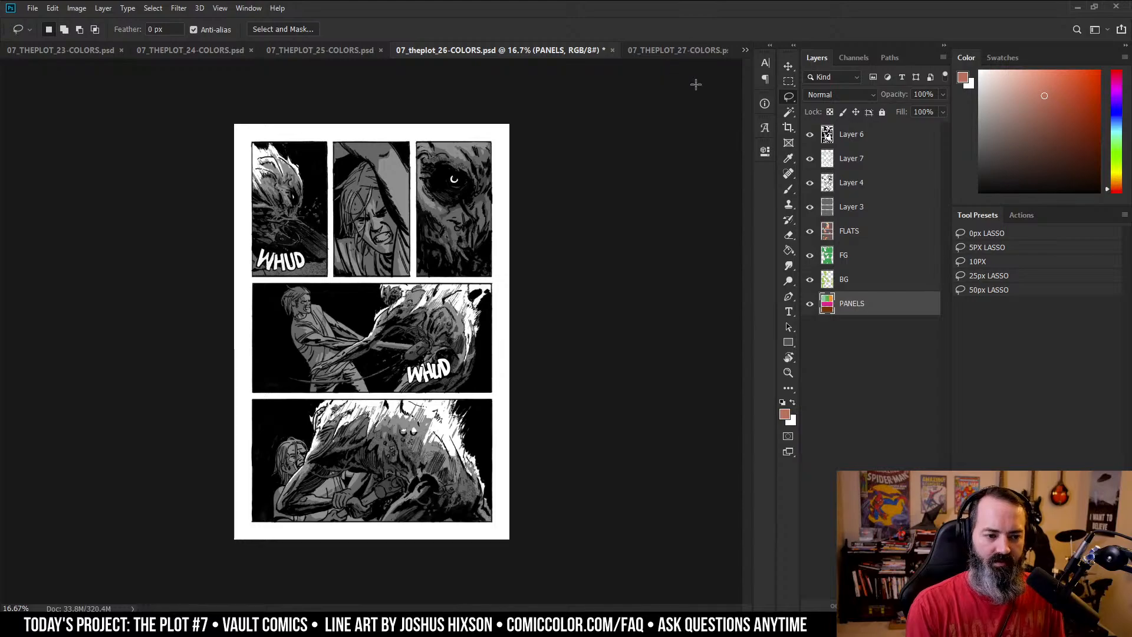
# - In 07_THEPLOT_27-COLORS.psd, show TEXTURE and WASHES, and reorder the stack with INKS uppermost and BASE directly above FLATS
pyautogui.click(680, 52)
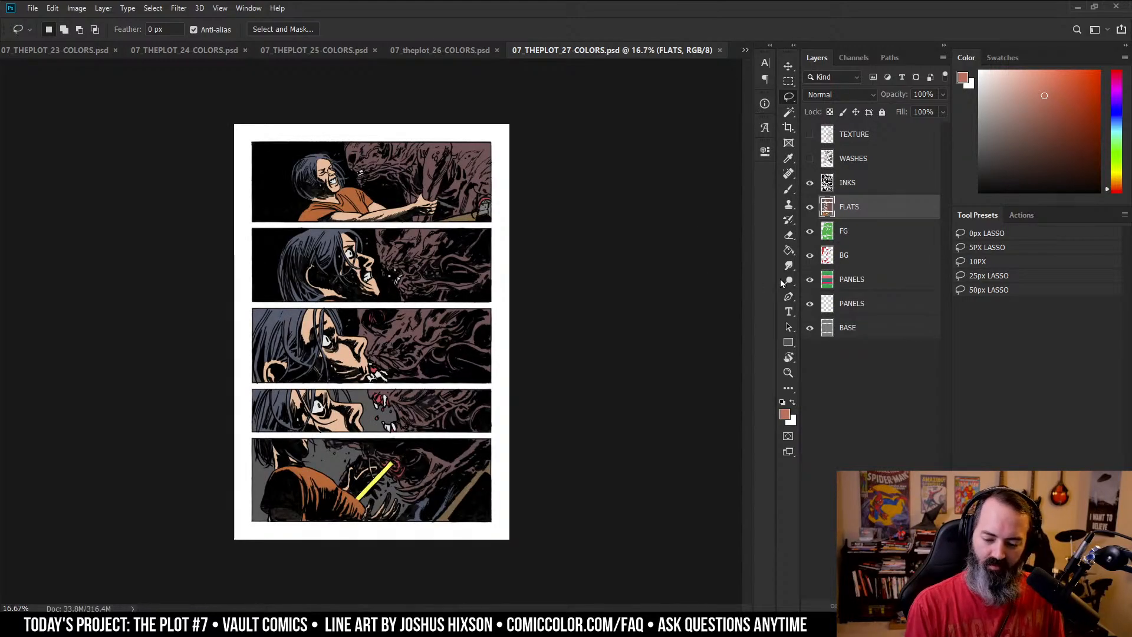
pyautogui.moveTo(810, 134); pyautogui.dragTo(864, 129)
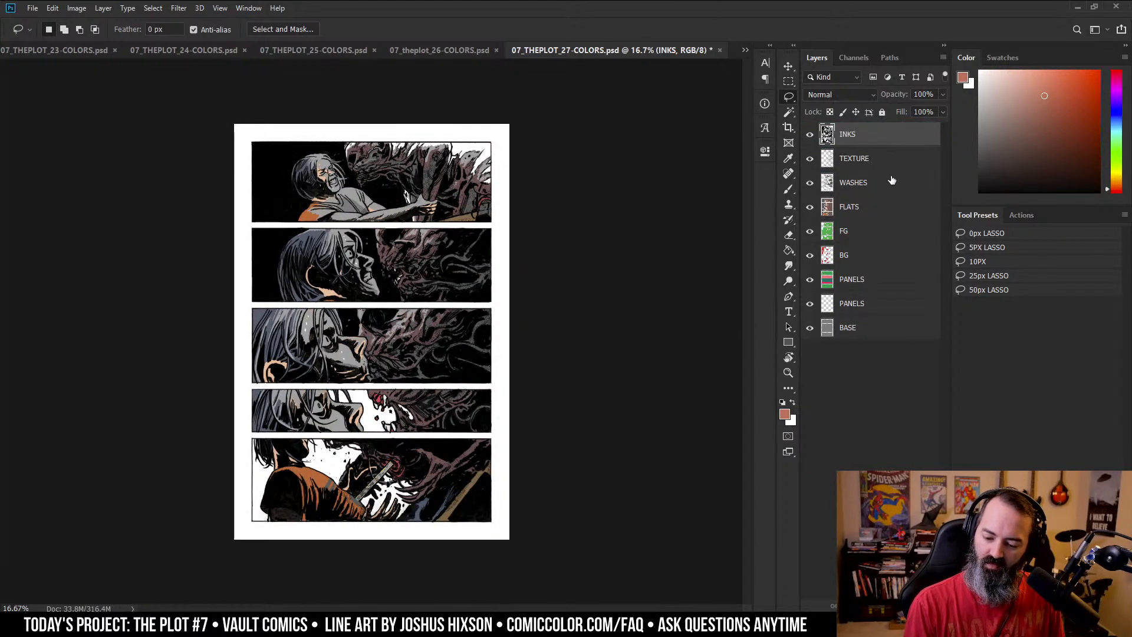
pyautogui.moveTo(844, 328); pyautogui.dragTo(892, 206)
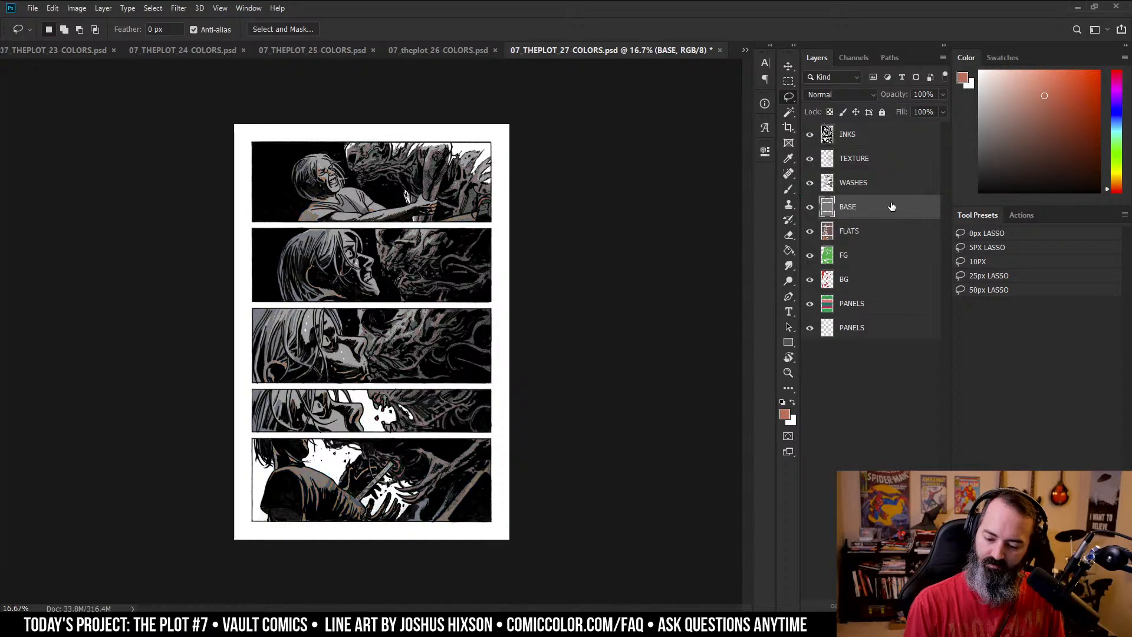
# - Delete the empty PANELS layer at the bottom of the stack and fully lock FLATS, FG, BG and the remaining PANELS layer
pyautogui.rightClick(858, 328)
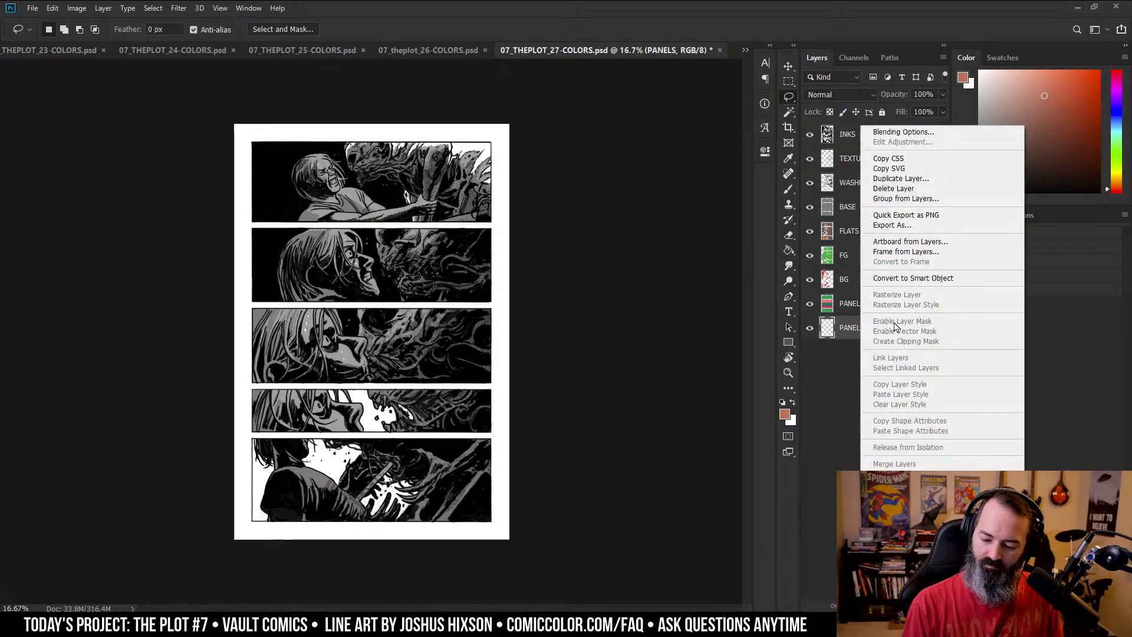
pyautogui.click(894, 188)
pyautogui.click(875, 232)
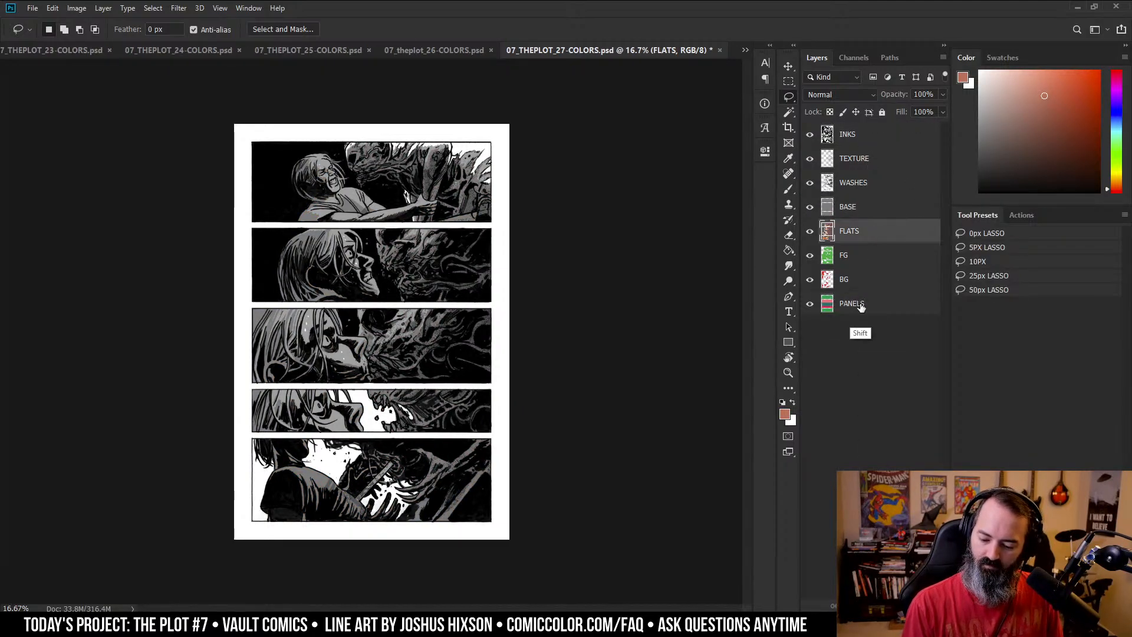
pyautogui.keyDown('shift'); pyautogui.click(861, 307); pyautogui.keyUp('shift')
pyautogui.click(883, 112)
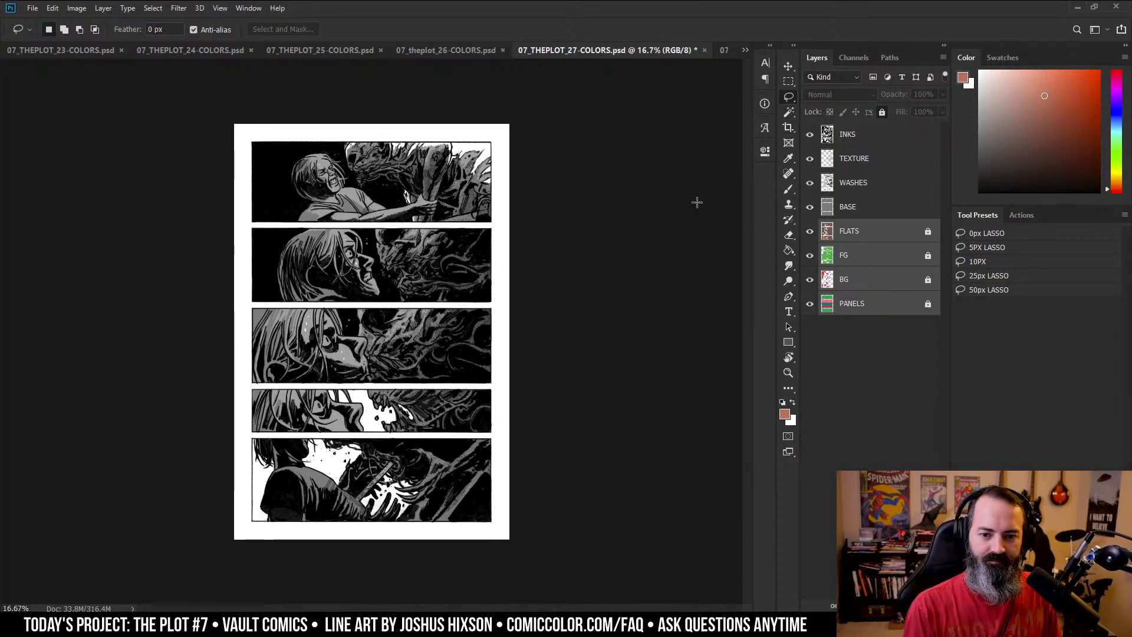
# - In 07_THEPLOT_28-COLORS.psd, make the hidden Layer 8 and Layer 10 visible
pyautogui.click(744, 53)
pyautogui.click(879, 120)
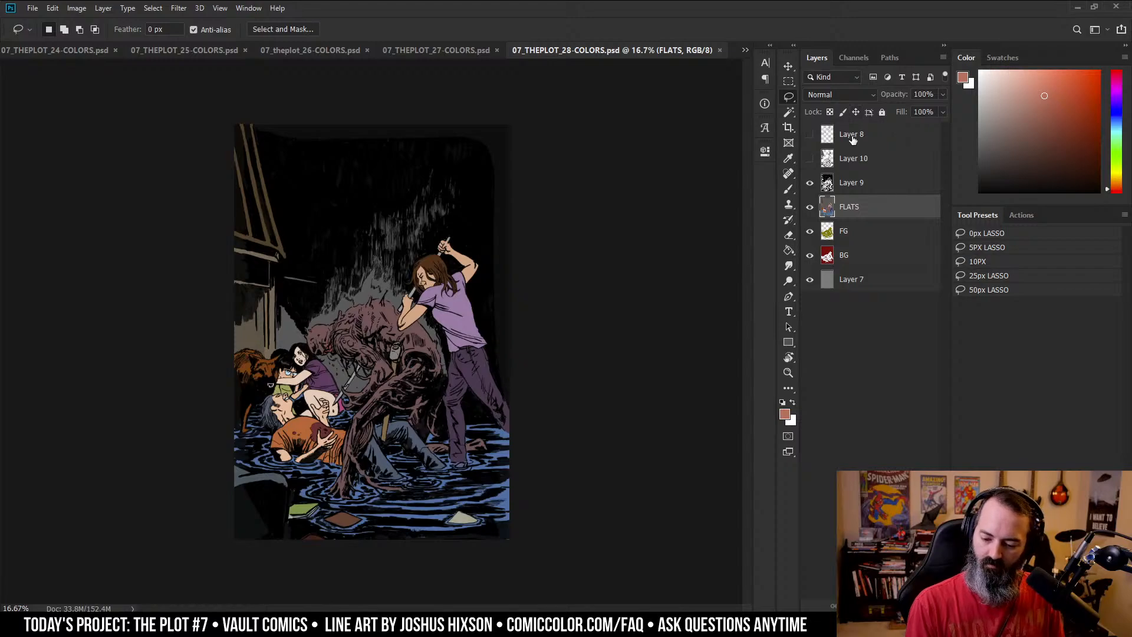
pyautogui.click(809, 134)
pyautogui.click(809, 134)
pyautogui.click(810, 158)
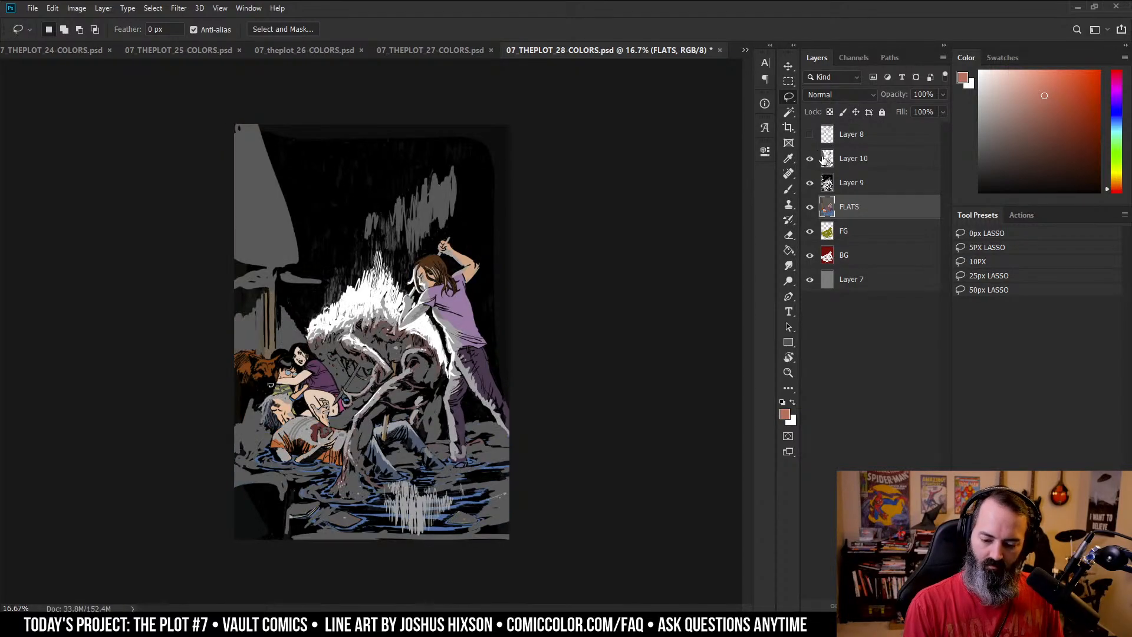
pyautogui.click(810, 135)
pyautogui.click(863, 159)
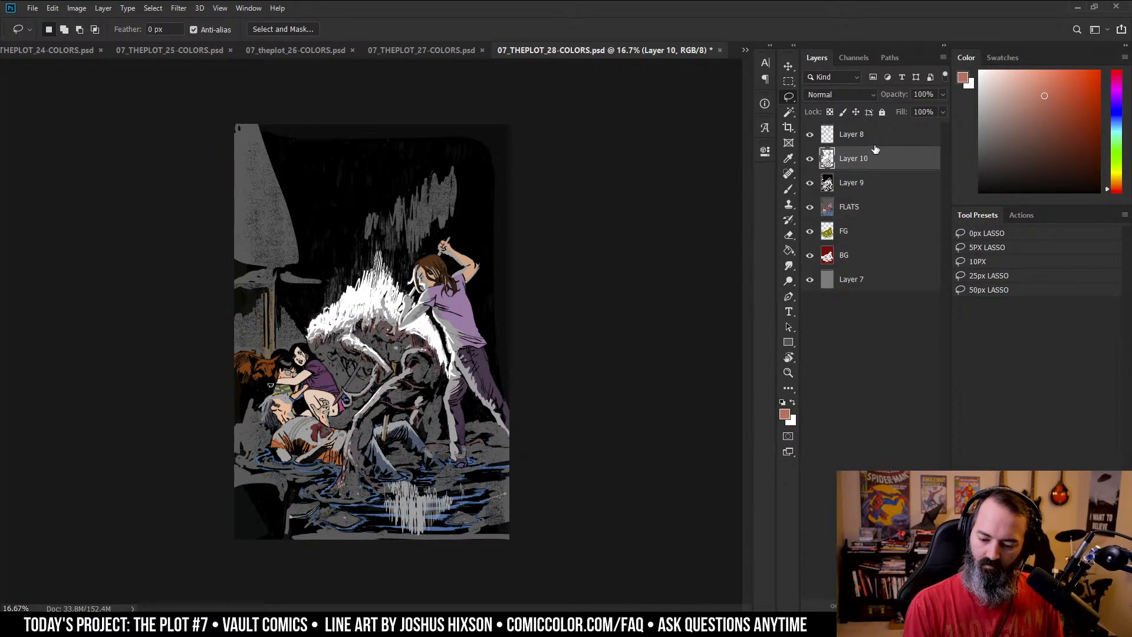
# - Move Layer 9 to the top of the stack and rename it INKS
pyautogui.moveTo(855, 180); pyautogui.dragTo(873, 122)
pyautogui.doubleClick(852, 135)
pyautogui.write('F')
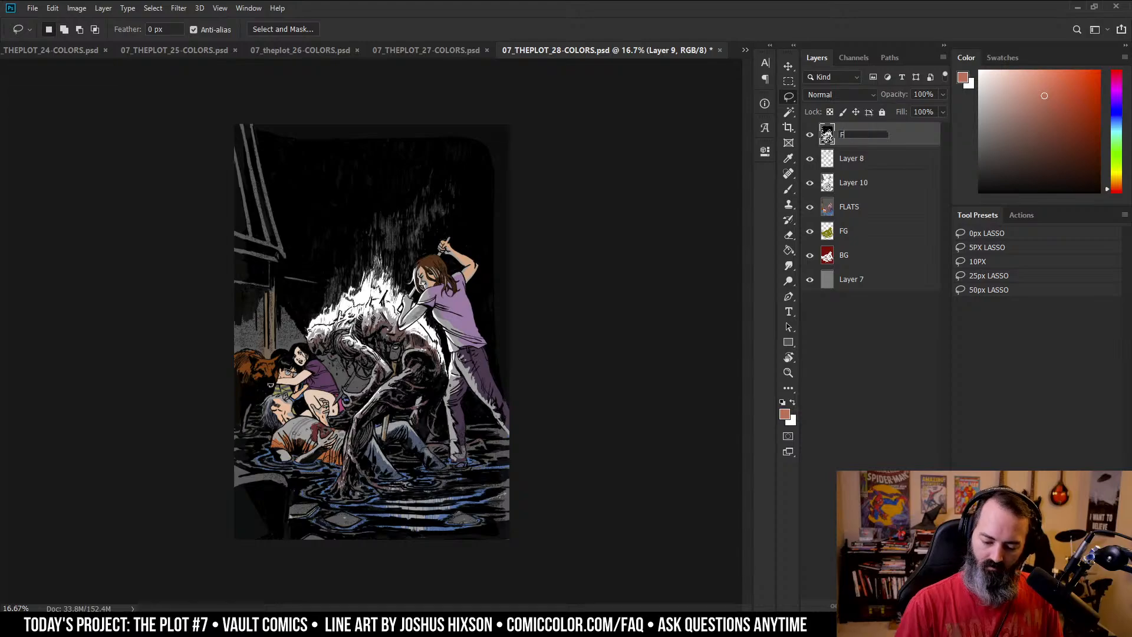
pyautogui.write('KS')
pyautogui.press('Return')
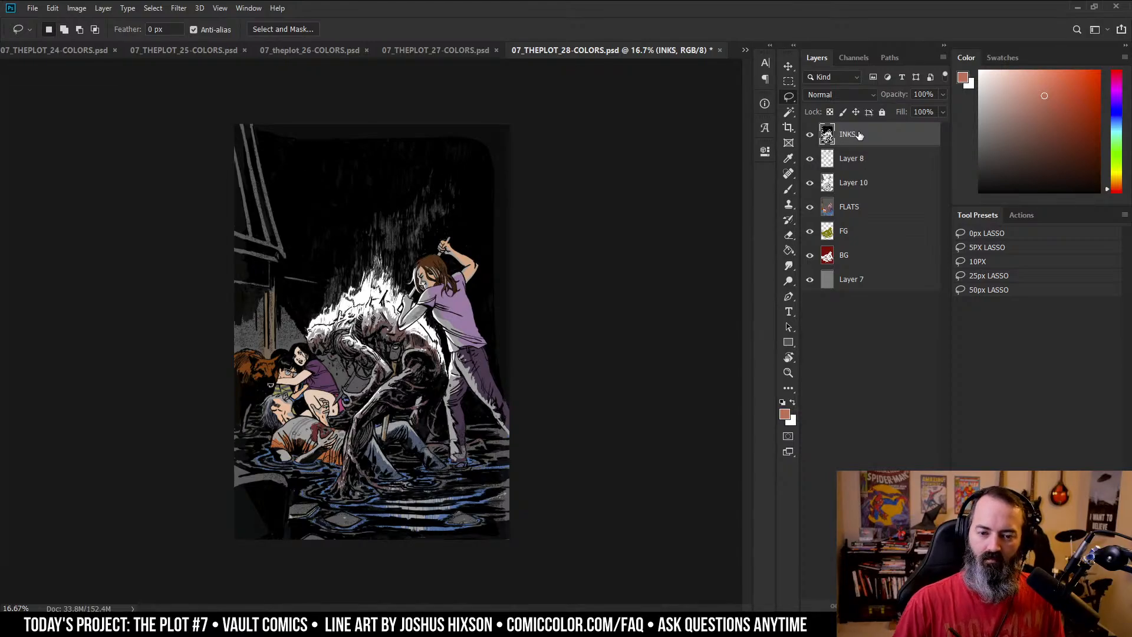
# - Check Layer 8 in isolation and rename it TEXTURE
pyautogui.keyDown('alt'); pyautogui.click(811, 159); pyautogui.keyUp('alt')
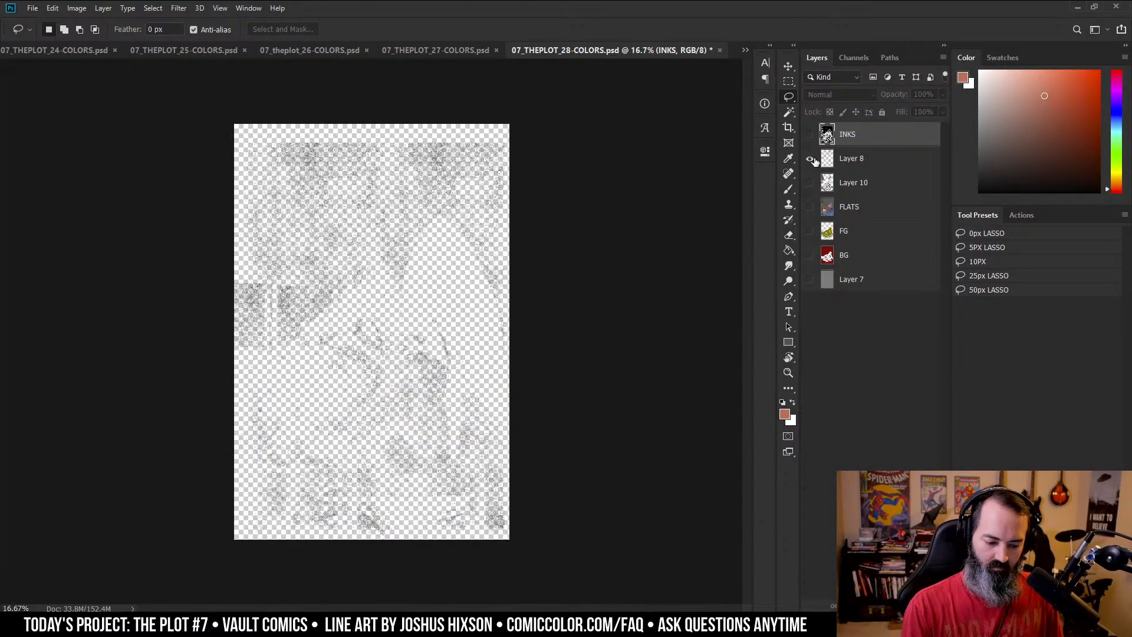
pyautogui.keyDown('alt'); pyautogui.click(811, 160); pyautogui.keyUp('alt')
pyautogui.click(855, 159)
pyautogui.press('h')
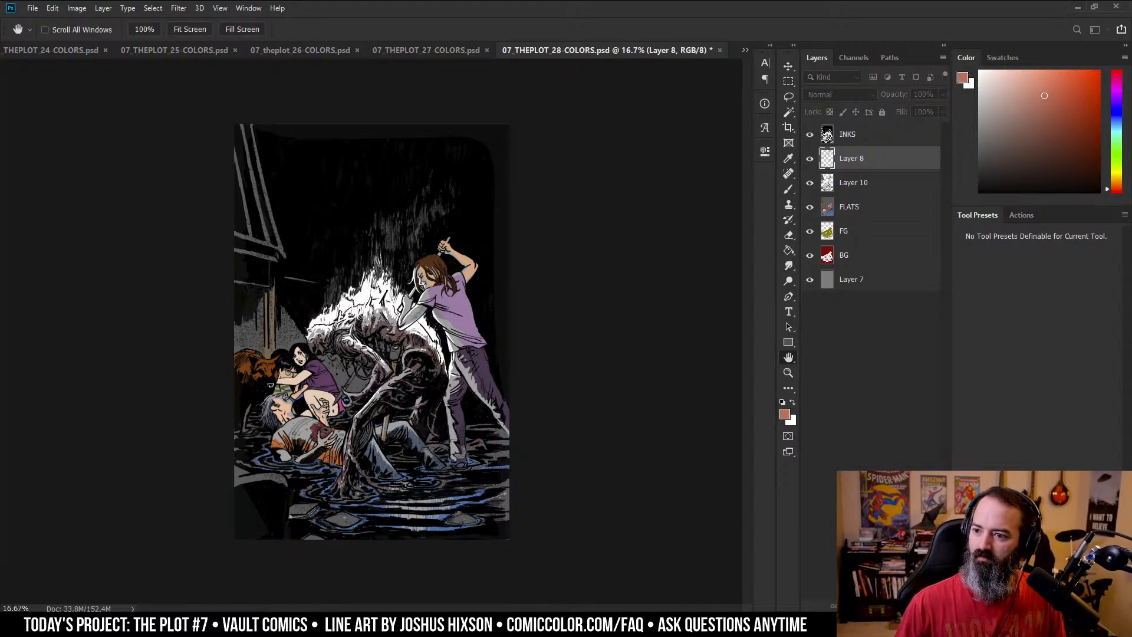
pyautogui.press('l')
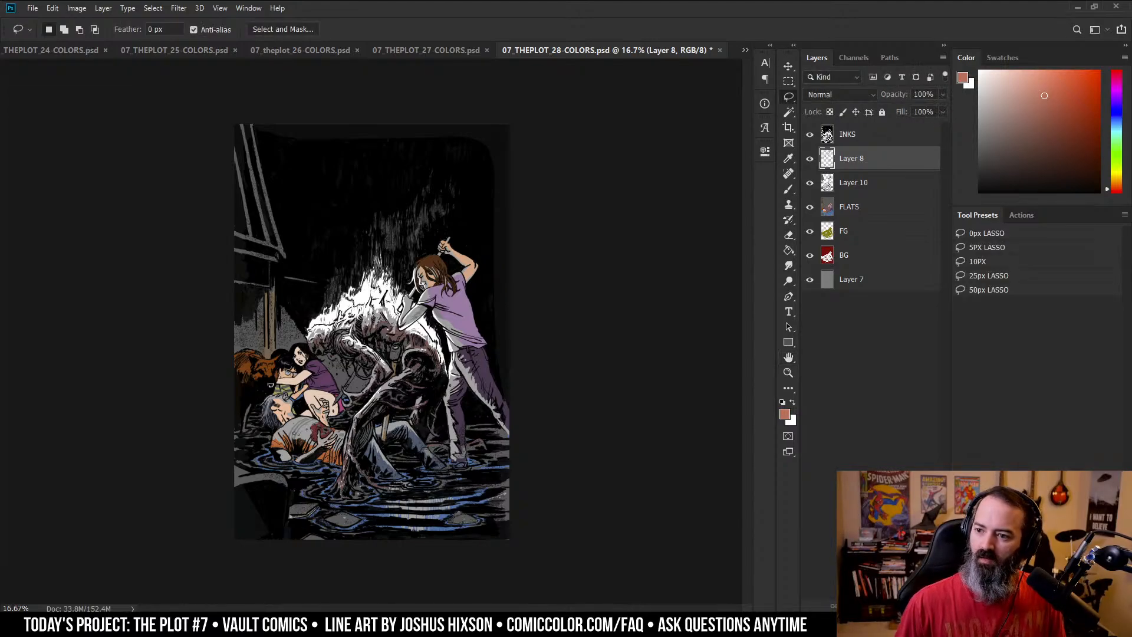
pyautogui.doubleClick(851, 158)
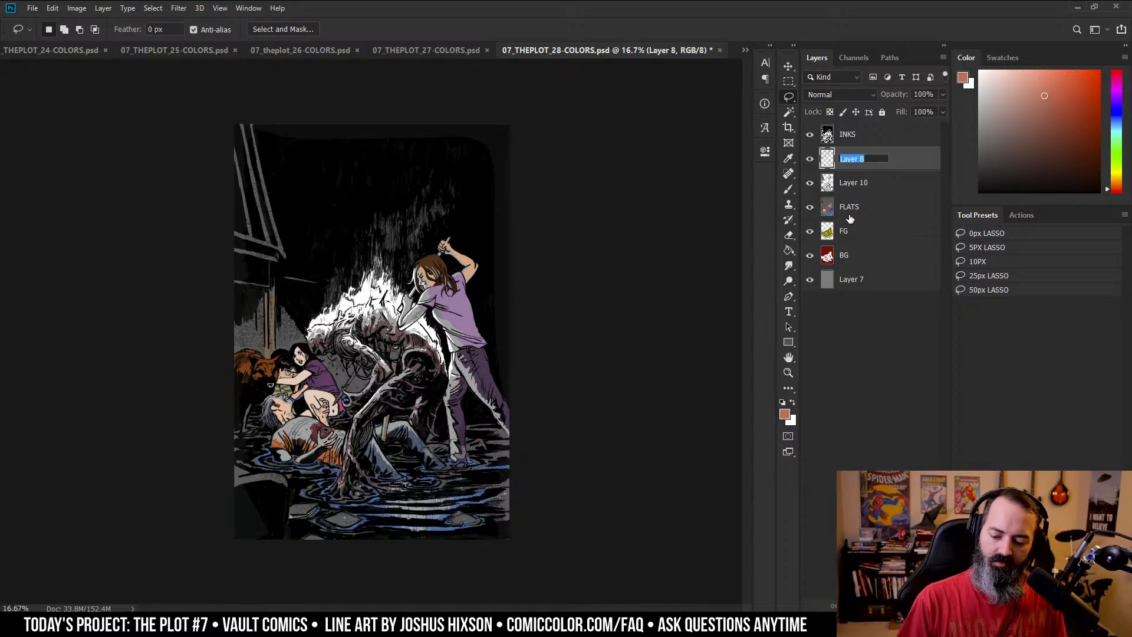
pyautogui.write('TEXTURE')
pyautogui.press('Return')
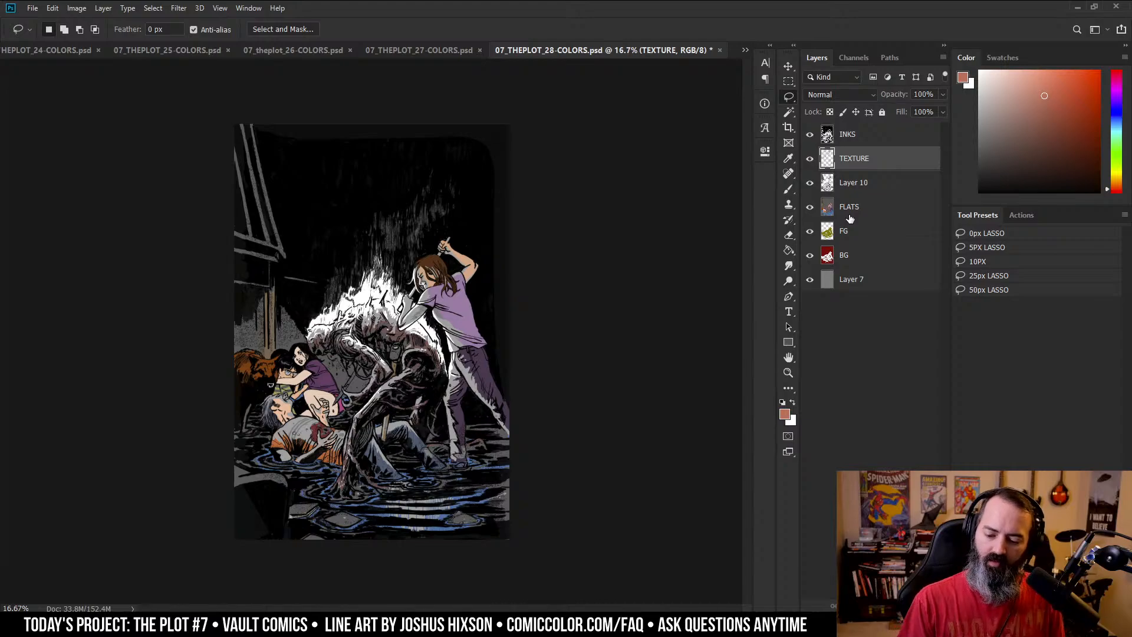
# - Check Layer 10 in isolation and rename it WASHES
pyautogui.doubleClick(858, 183)
pyautogui.press('Escape')
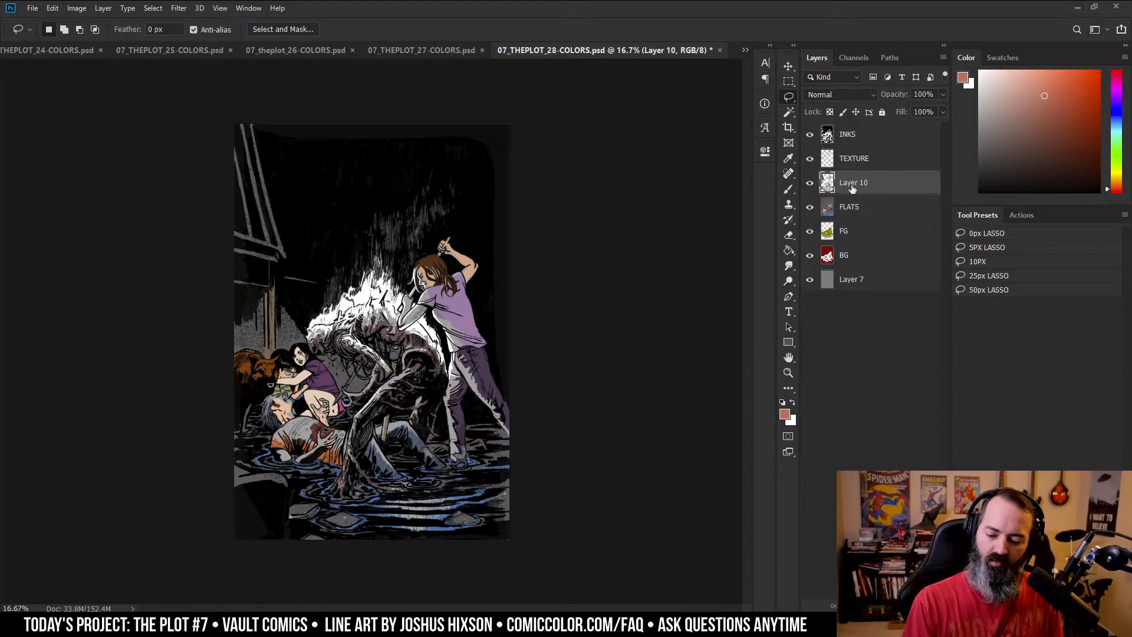
pyautogui.keyDown('alt'); pyautogui.click(810, 183); pyautogui.keyUp('alt')
pyautogui.keyDown('alt'); pyautogui.click(809, 182); pyautogui.keyUp('alt')
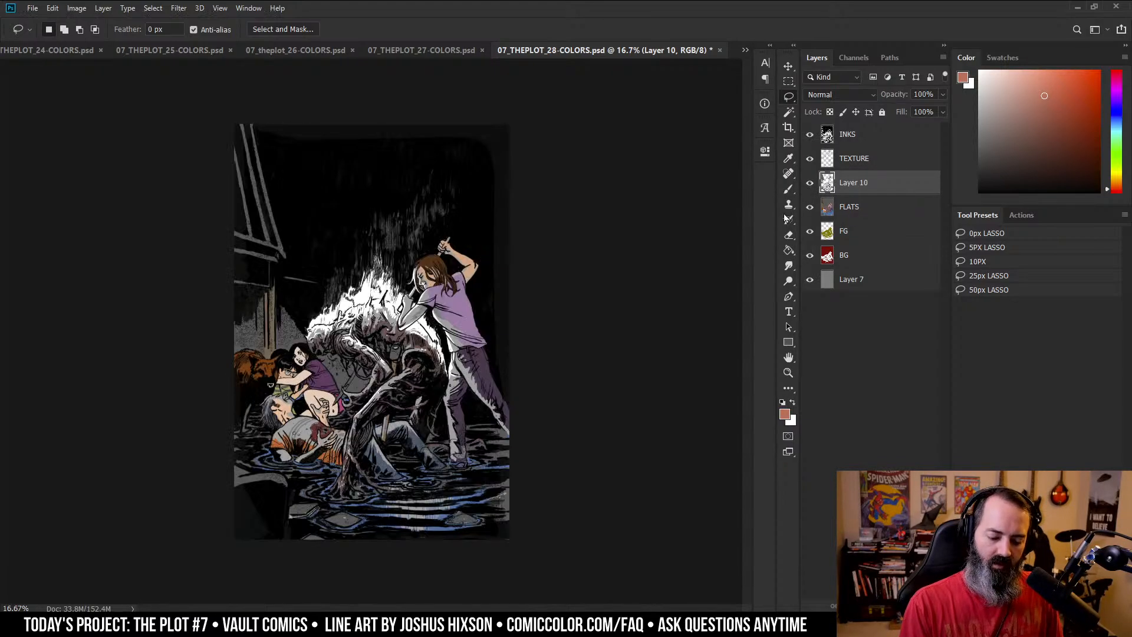
pyautogui.doubleClick(855, 184)
pyautogui.press('Escape')
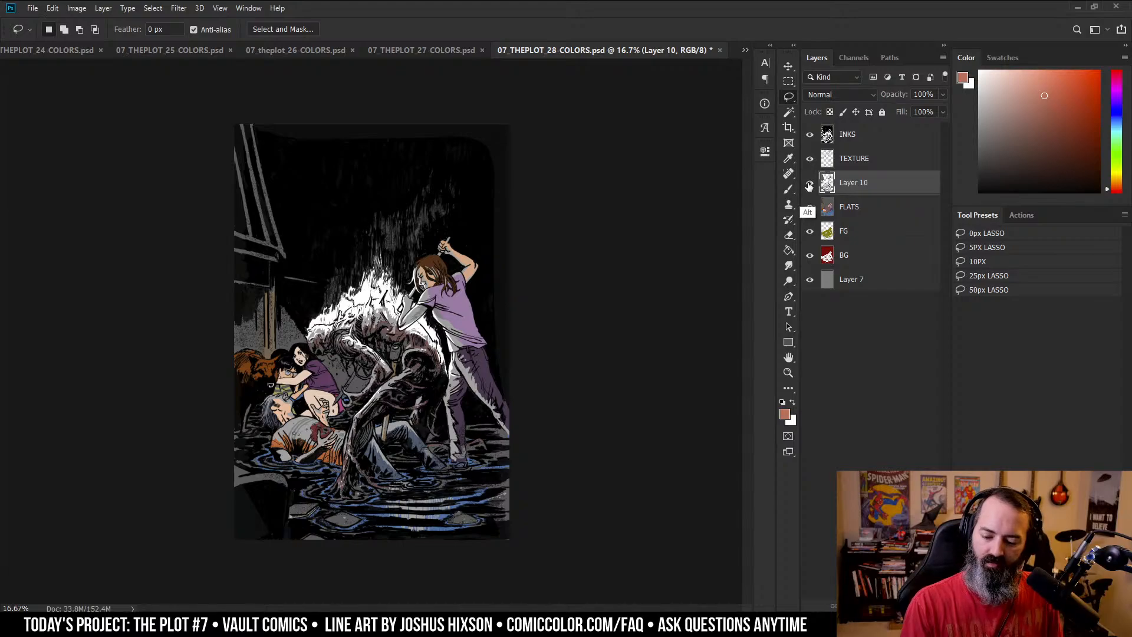
pyautogui.keyDown('alt'); pyautogui.click(810, 186); pyautogui.keyUp('alt')
pyautogui.keyDown('alt'); pyautogui.click(810, 185); pyautogui.keyUp('alt')
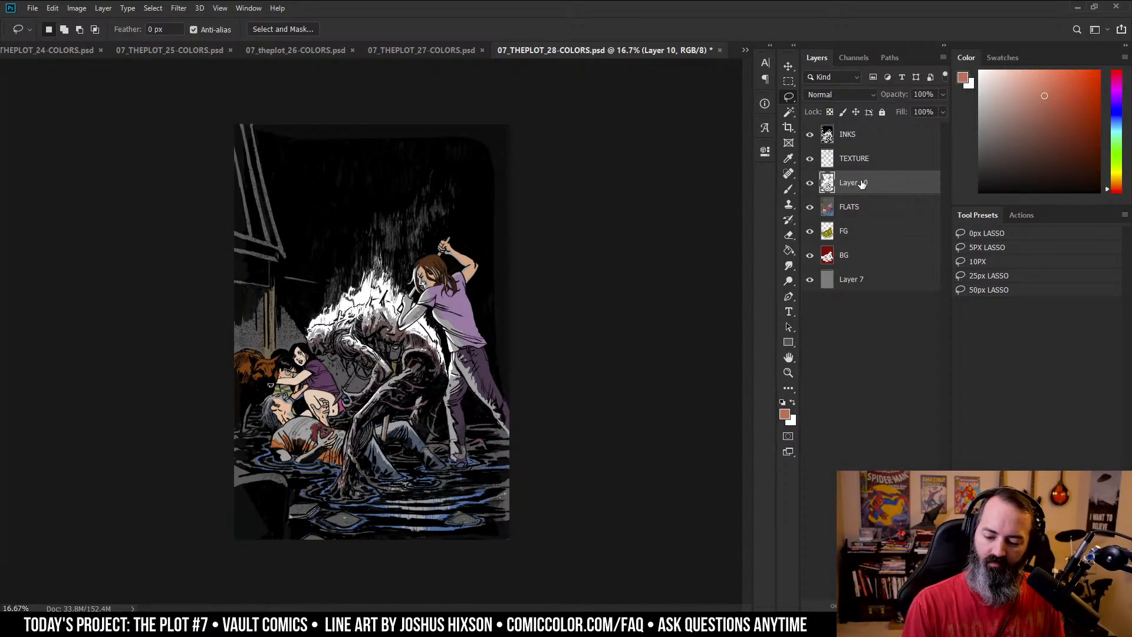
pyautogui.doubleClick(861, 183)
pyautogui.hotkey('ctrl', 'a')
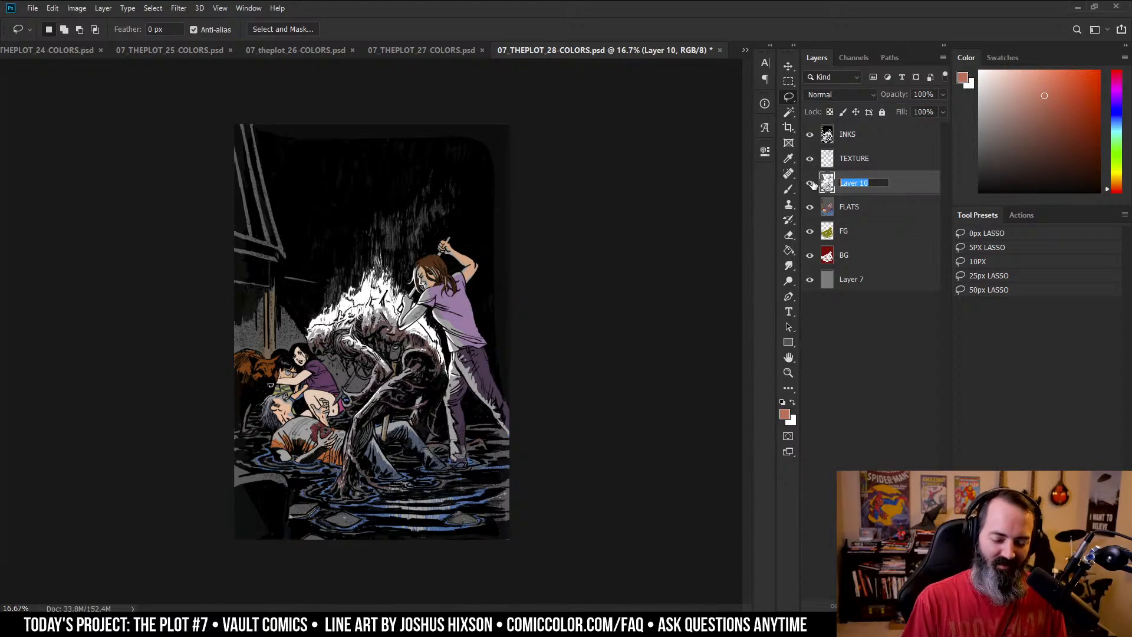
pyautogui.write('W')
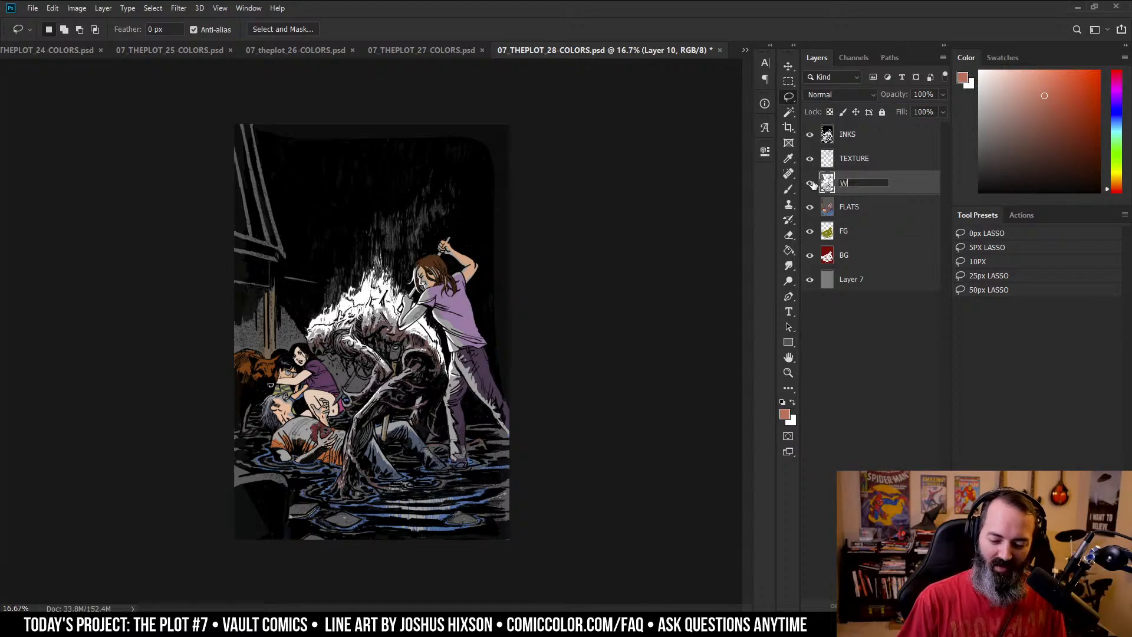
pyautogui.write('ASHES')
pyautogui.press('Return')
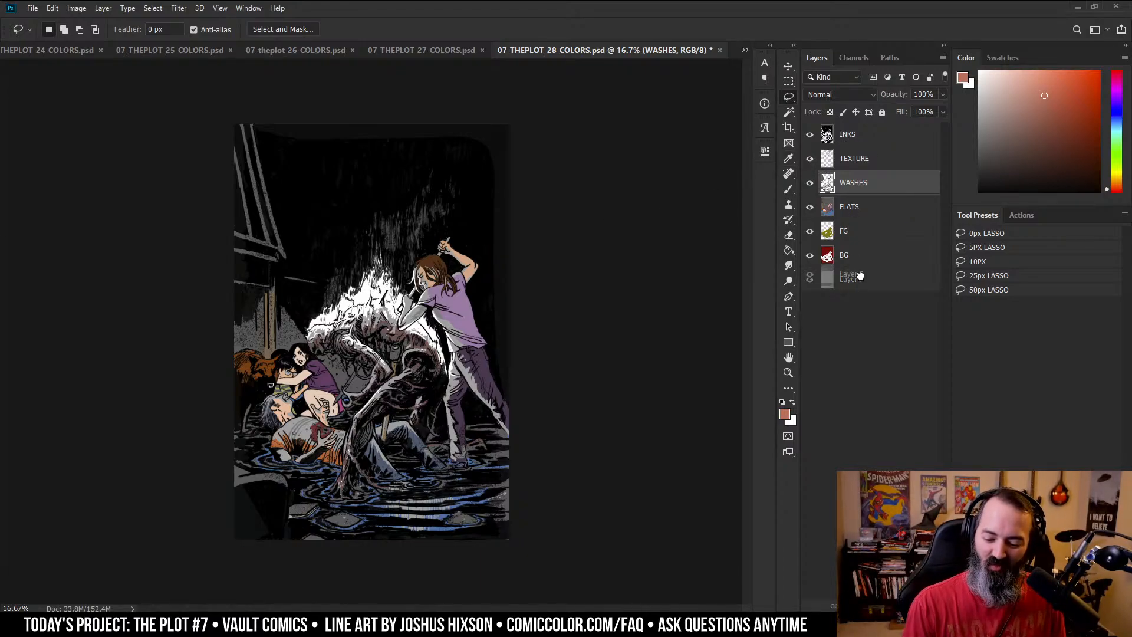
# - Move the grey Layer 7 directly above FLATS and rename it BASE
pyautogui.moveTo(853, 277); pyautogui.dragTo(855, 207)
pyautogui.doubleClick(855, 208)
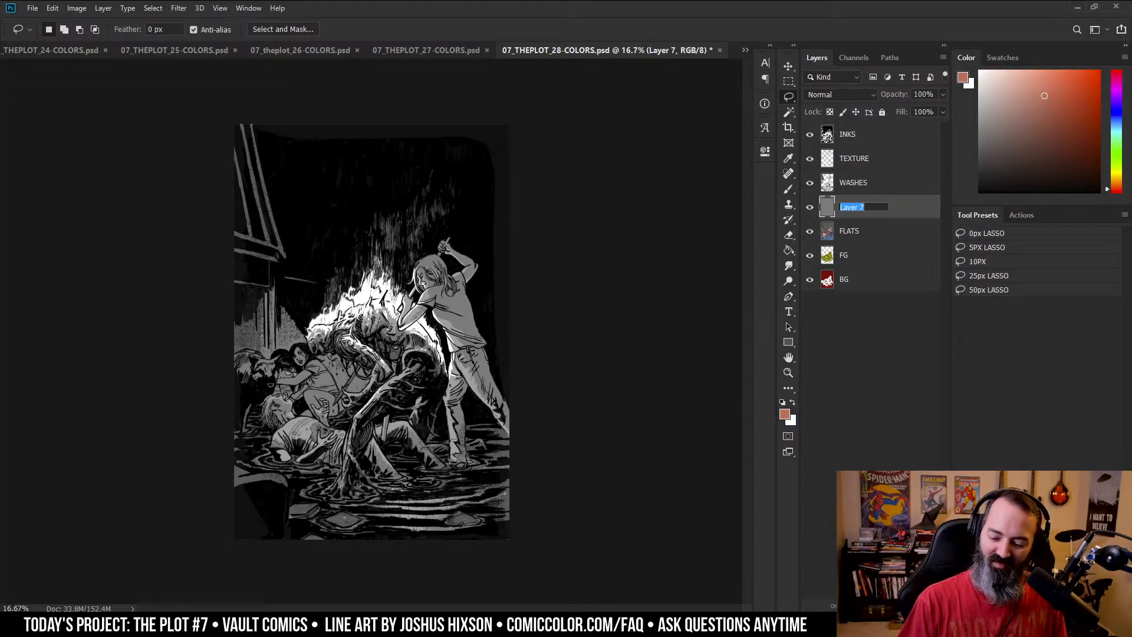
pyautogui.press('BackSpace')
pyautogui.write('BASES')
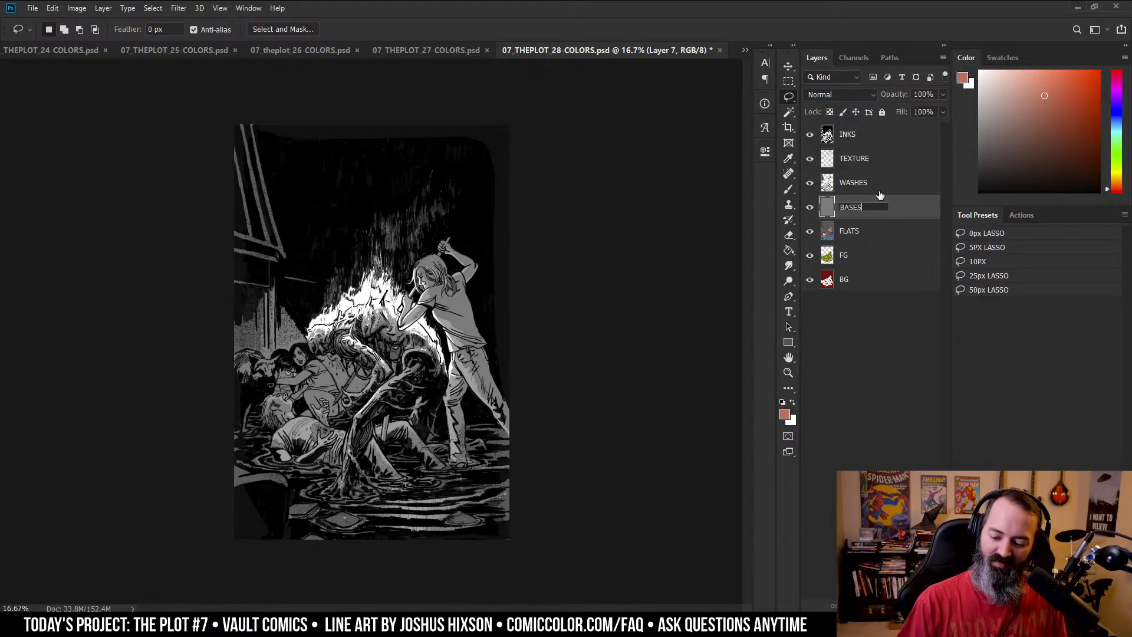
pyautogui.press('Return')
pyautogui.doubleClick(852, 206)
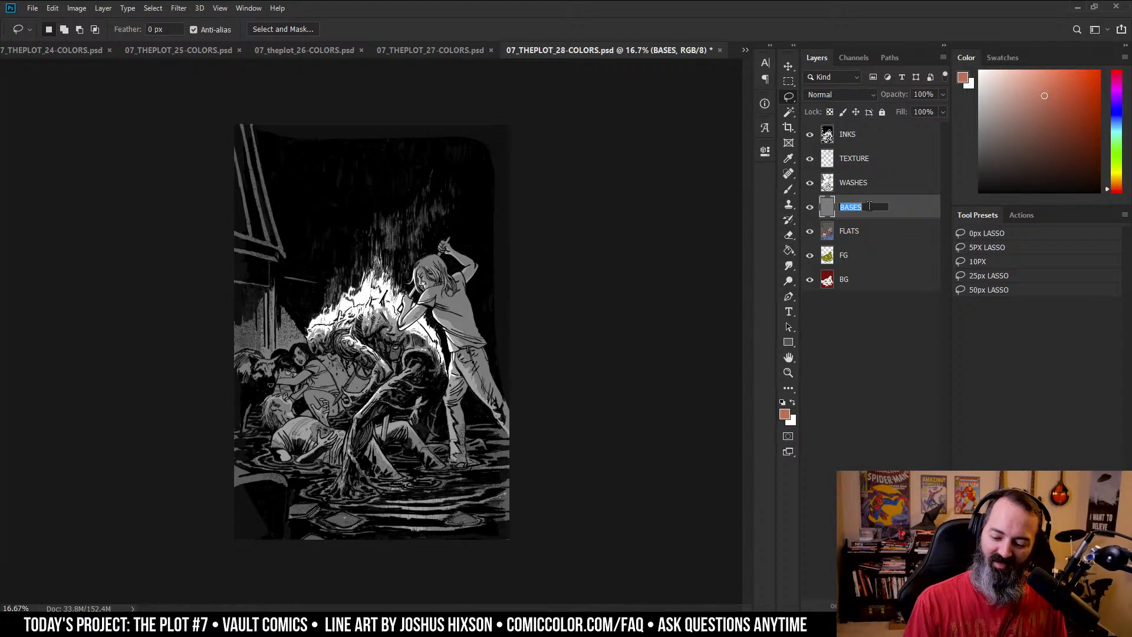
pyautogui.write('BASE')
pyautogui.press('Return')
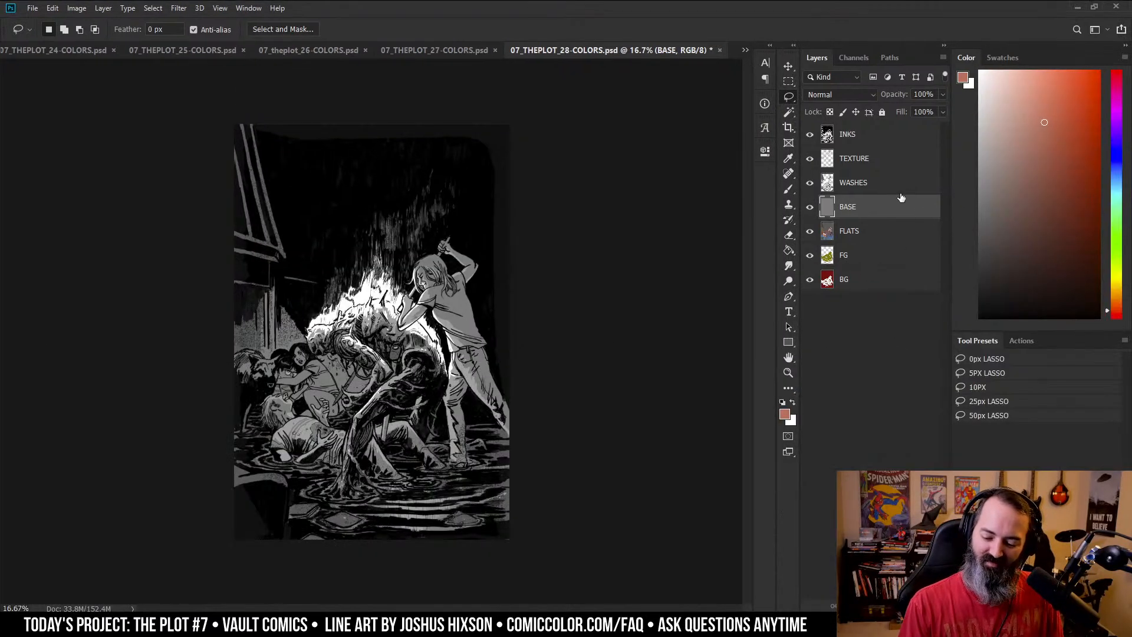
# - Fully lock the FLATS, FG and BG layers and make BASE the active layer
pyautogui.click(878, 232)
pyautogui.click(859, 278)
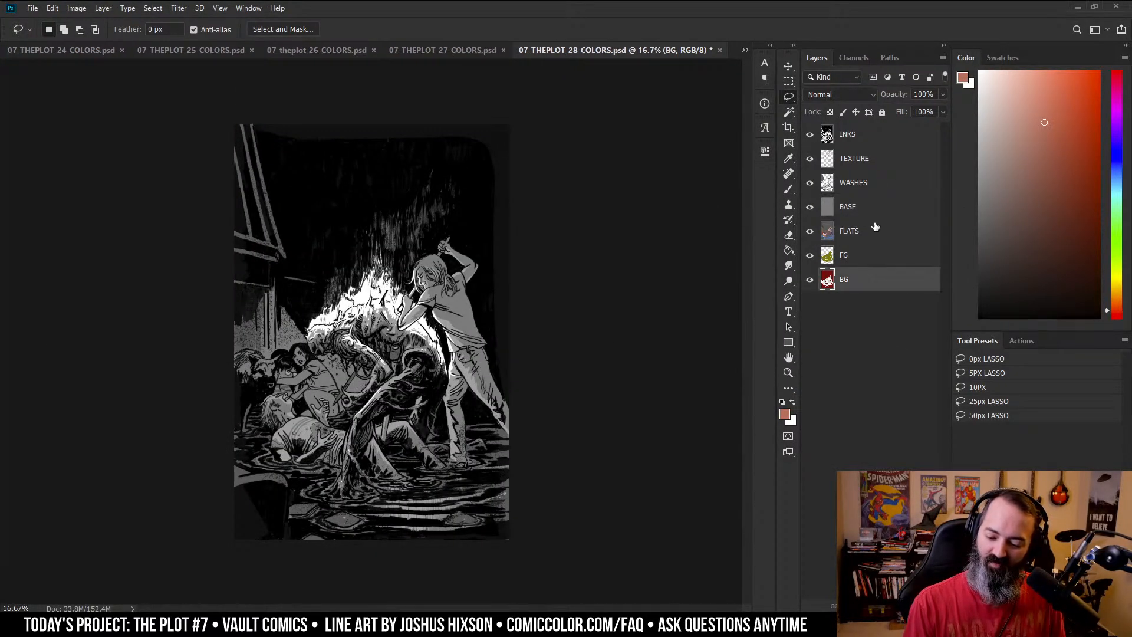
pyautogui.keyDown('shift'); pyautogui.click(873, 230); pyautogui.keyUp('shift')
pyautogui.click(884, 112)
pyautogui.click(860, 203)
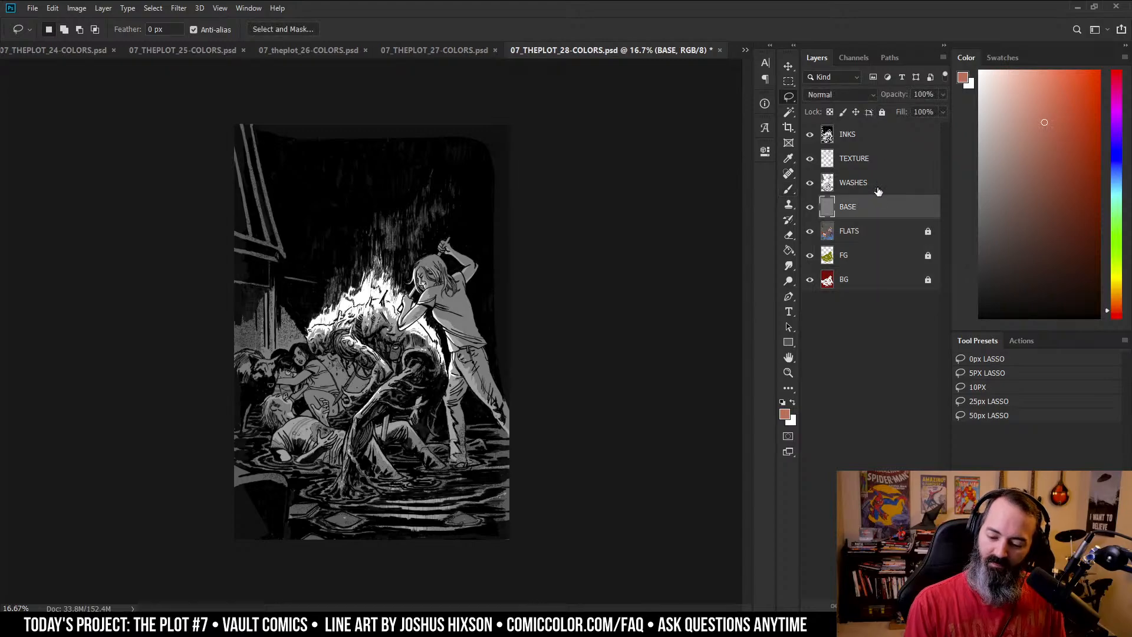
pyautogui.click(878, 157)
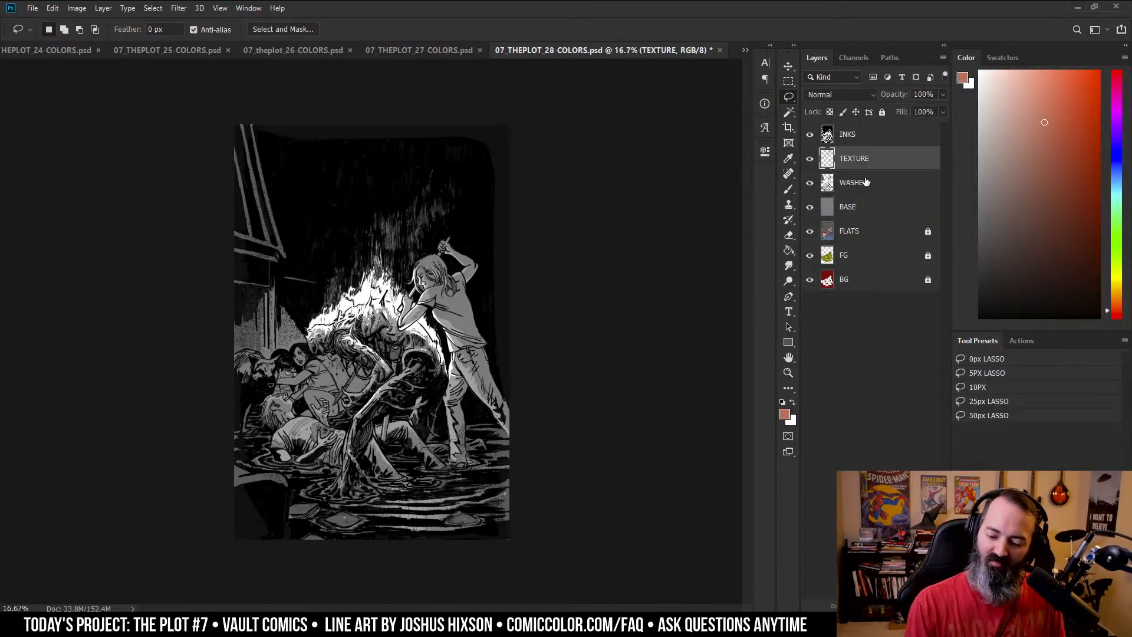
pyautogui.hotkey('alt', '[')
pyautogui.hotkey('alt', ']')
pyautogui.click(862, 192)
pyautogui.click(872, 206)
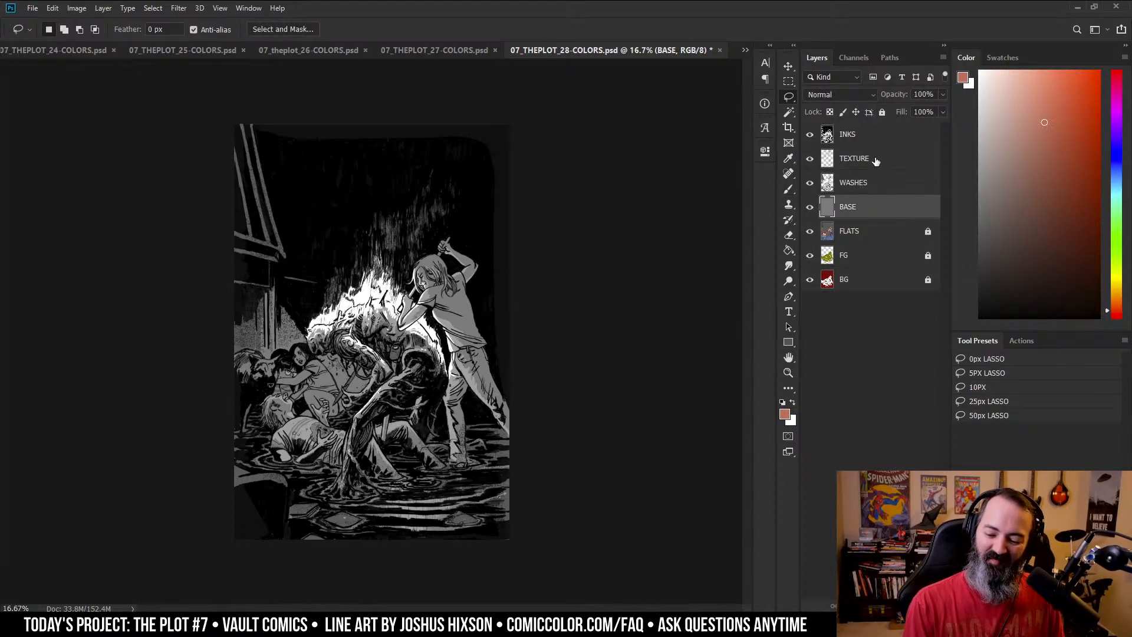
pyautogui.click(875, 161)
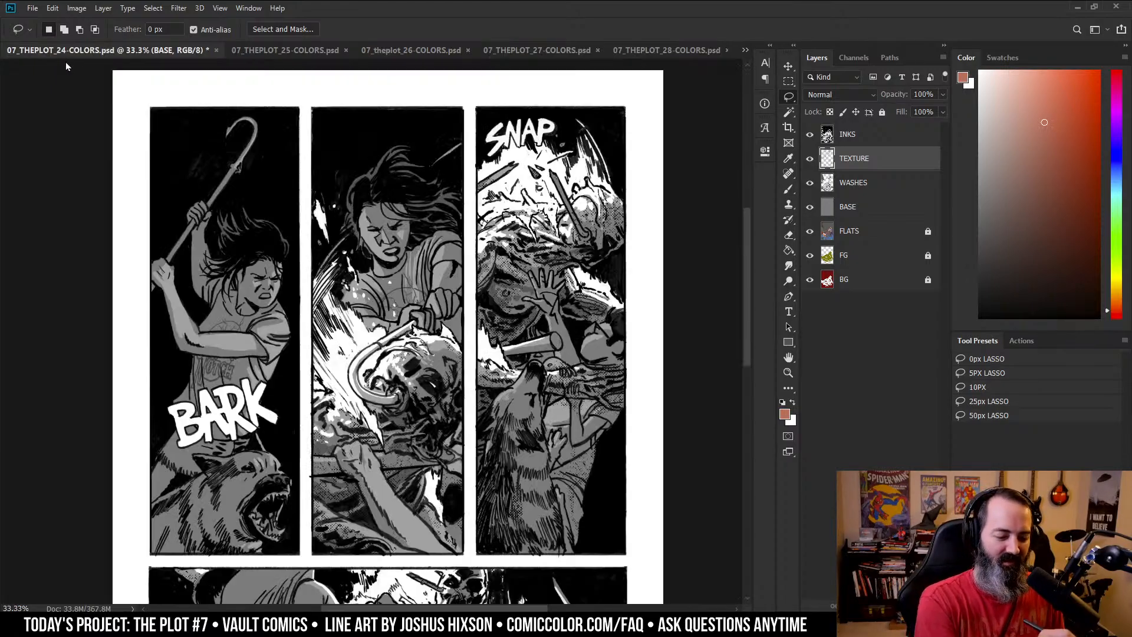
# - Switch to 07_THEPLOT_23-COLORS.psd and zoom out to 16.67% so the whole page shows
pyautogui.click(64, 51)
pyautogui.click(745, 51)
pyautogui.click(807, 86)
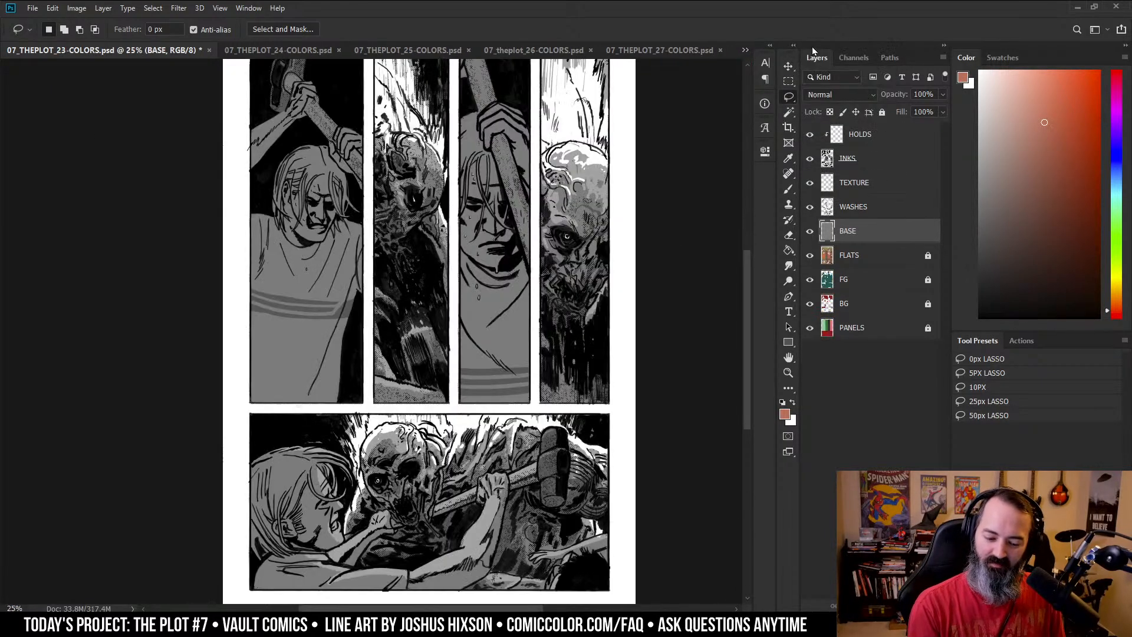
pyautogui.press('z')
pyautogui.keyDown('alt'); pyautogui.click(536, 262); pyautogui.keyUp('alt')
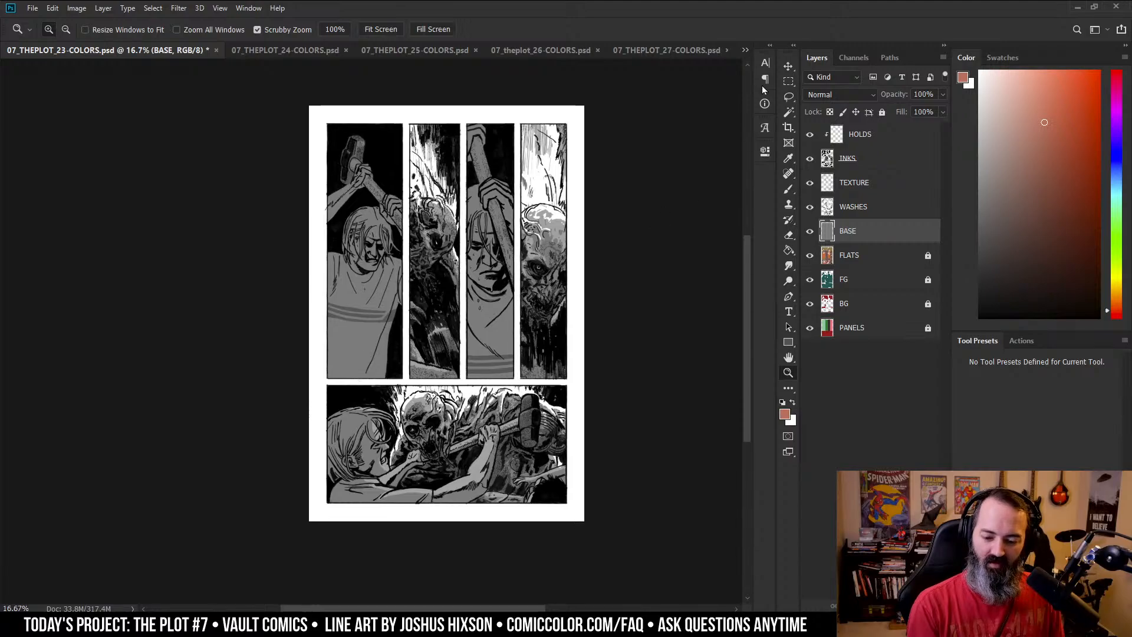
# - Look over the coloured page 07_THEPLOT_21-COLORS.psd and pages 25 and 24, and return to 07_THEPLOT_23-COLORS.psd
pyautogui.click(745, 50)
pyautogui.click(832, 131)
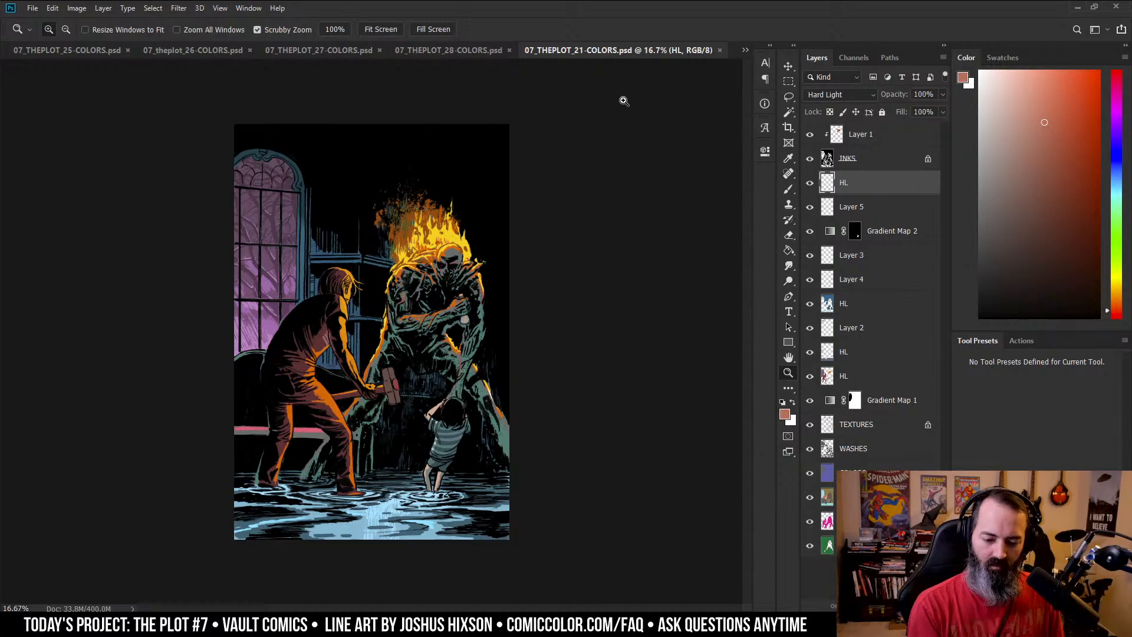
pyautogui.click(88, 52)
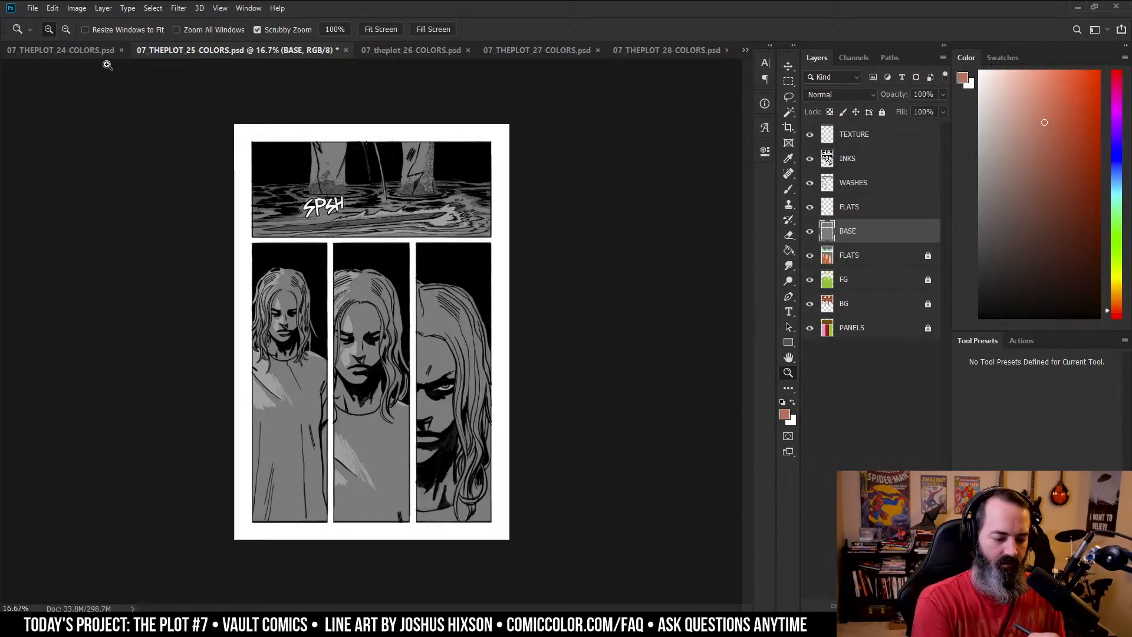
pyautogui.click(106, 52)
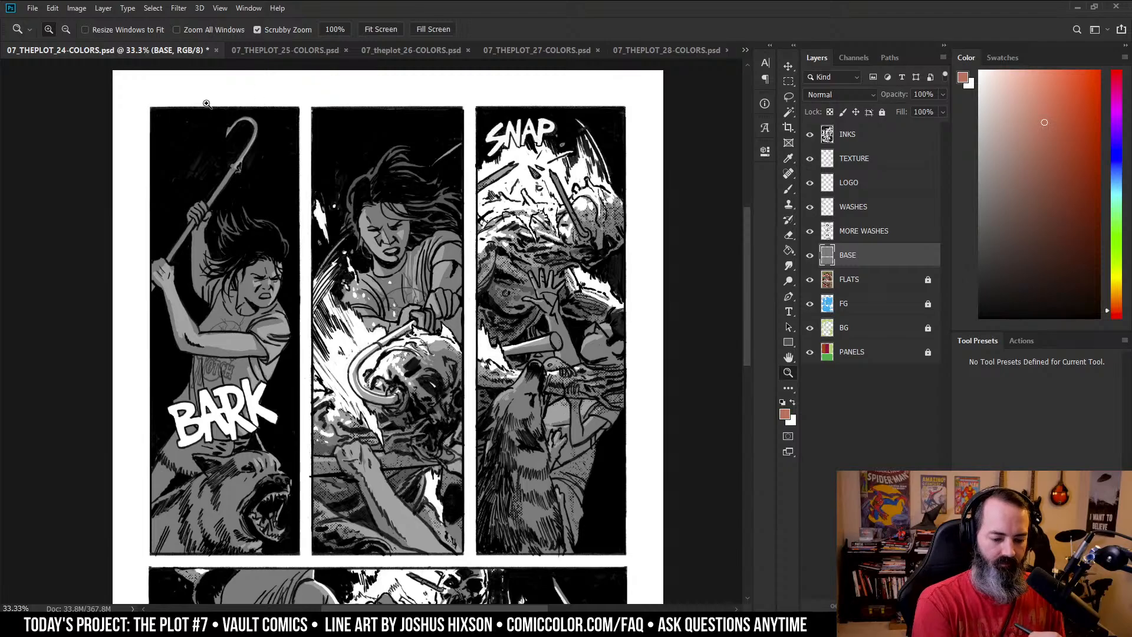
pyautogui.click(746, 50)
pyautogui.click(864, 59)
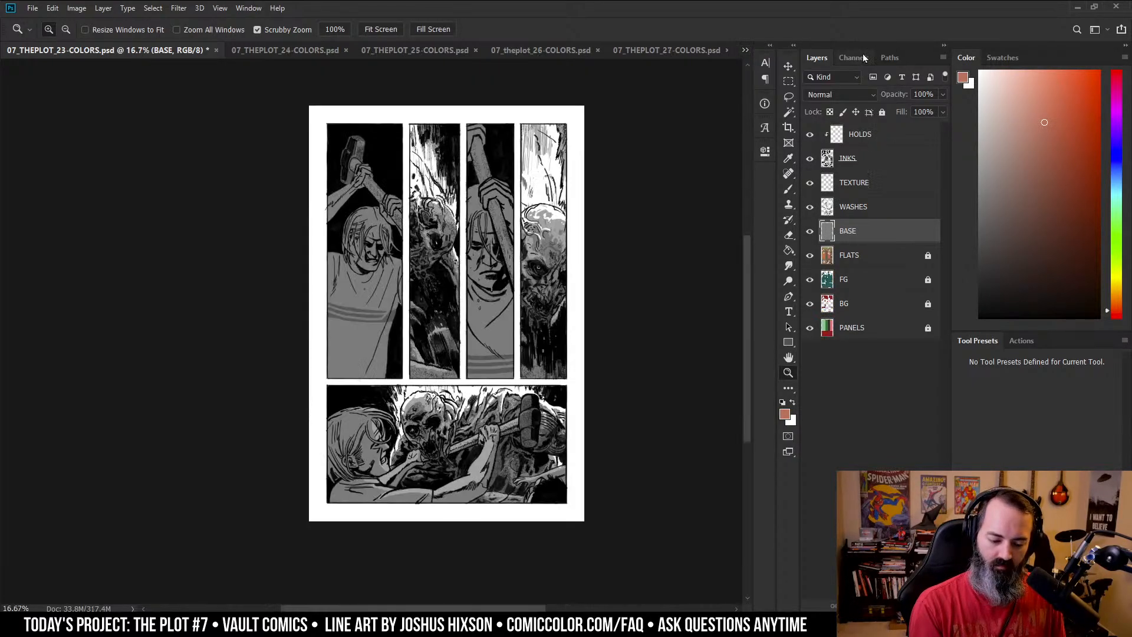
# - Dock 07_THEPLOT_23-COLORS.psd in its own pane beside the other documents, with 07_THEPLOT_21-COLORS.psd shown next to it and the Lasso tool active
pyautogui.moveTo(116, 51); pyautogui.dragTo(752, 174)
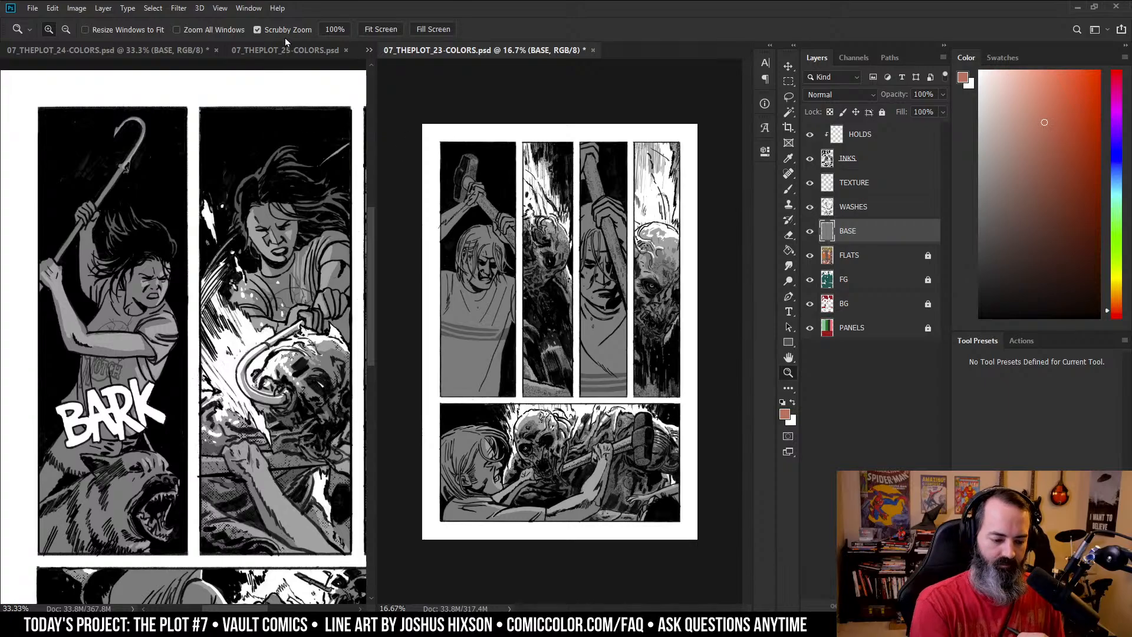
pyautogui.click(369, 50)
pyautogui.click(506, 120)
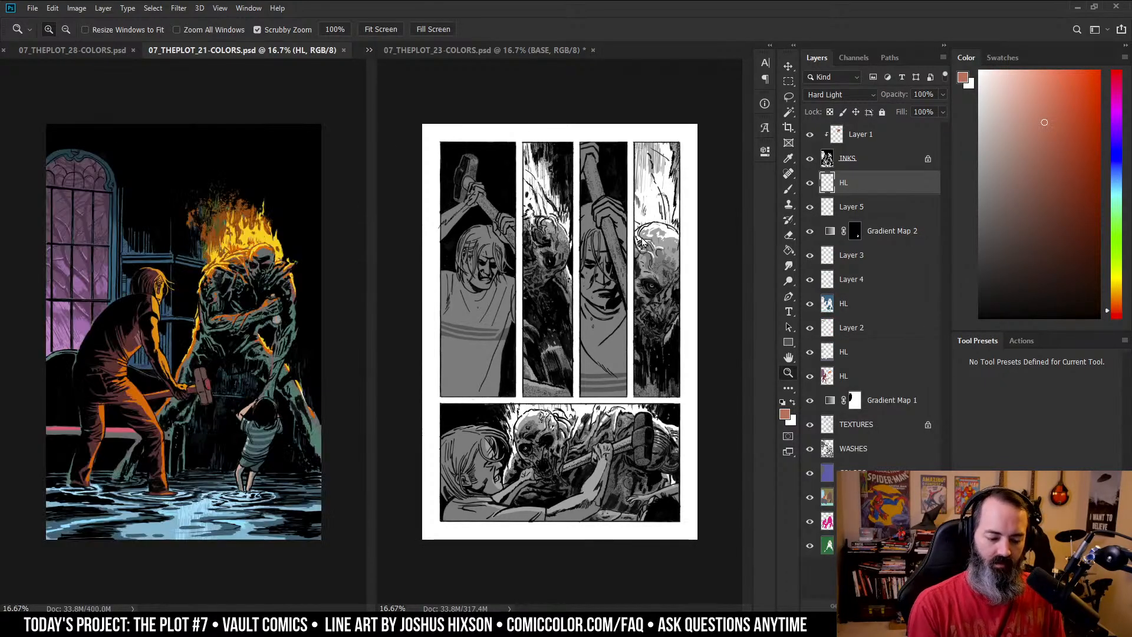
pyautogui.press('l')
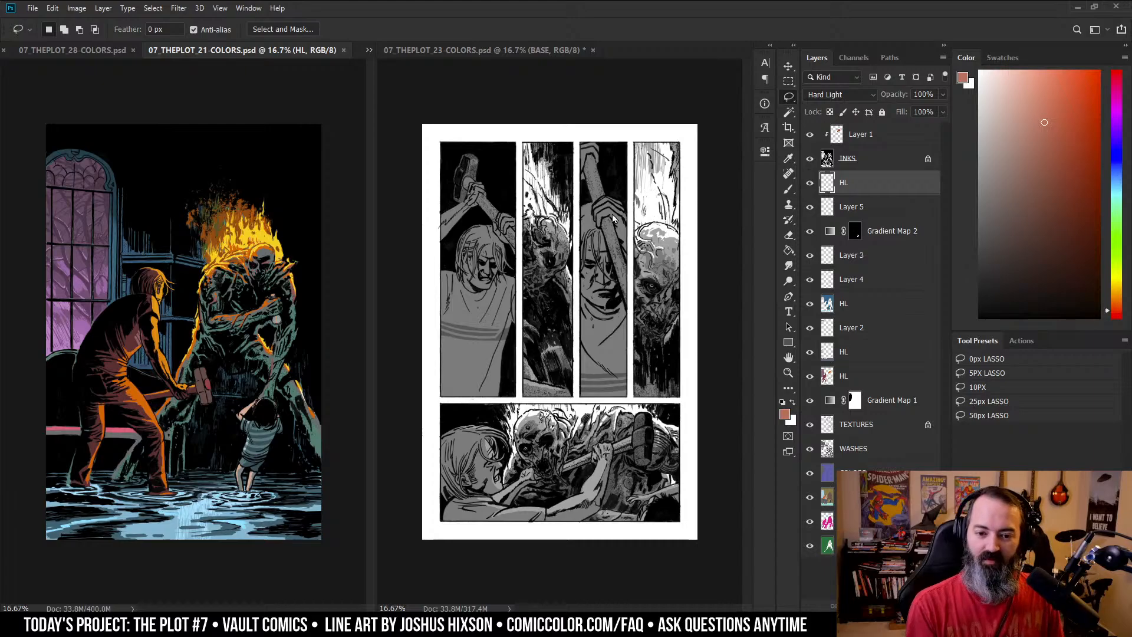
# - Activate 07_THEPLOT_23-COLORS.psd and check the installed Photoshop version in the program information
pyautogui.click(637, 224)
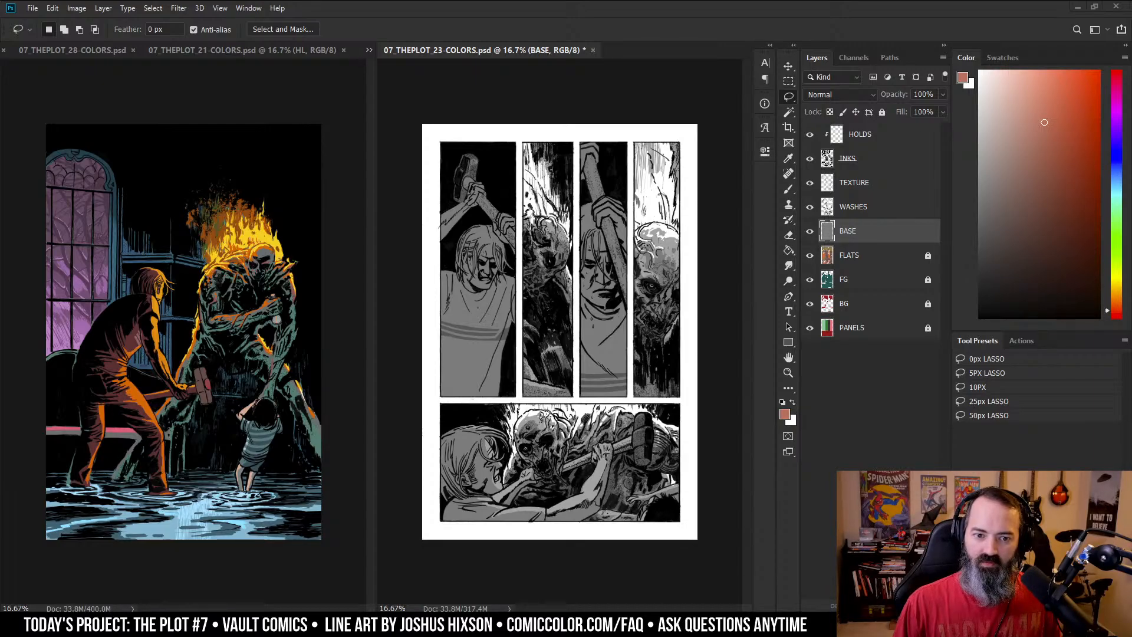
pyautogui.click(274, 8)
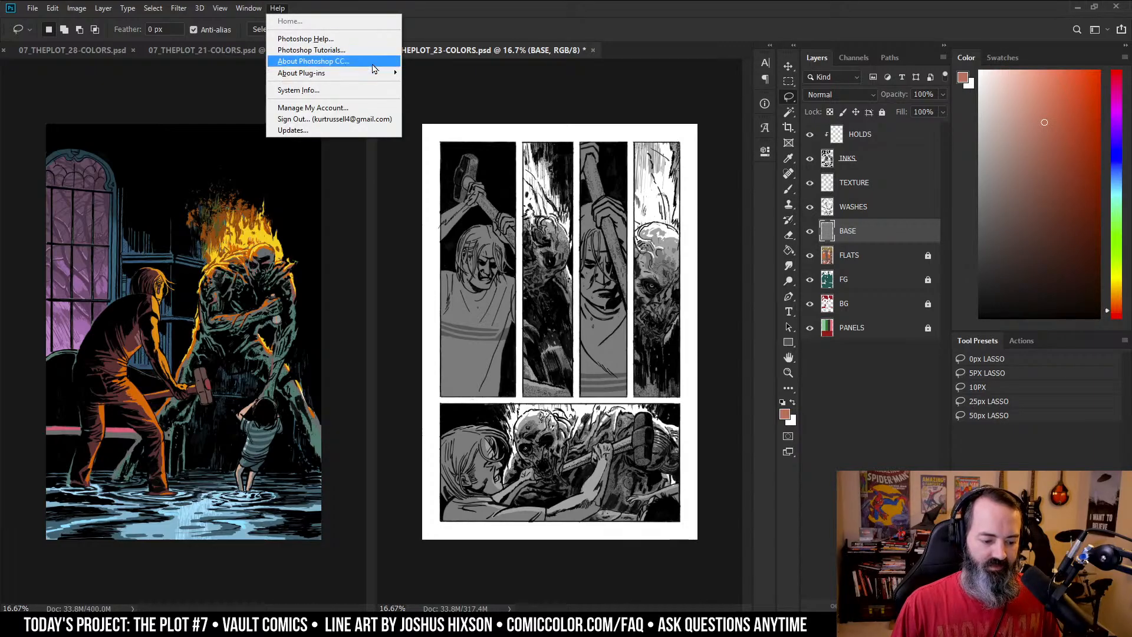
pyautogui.click(372, 63)
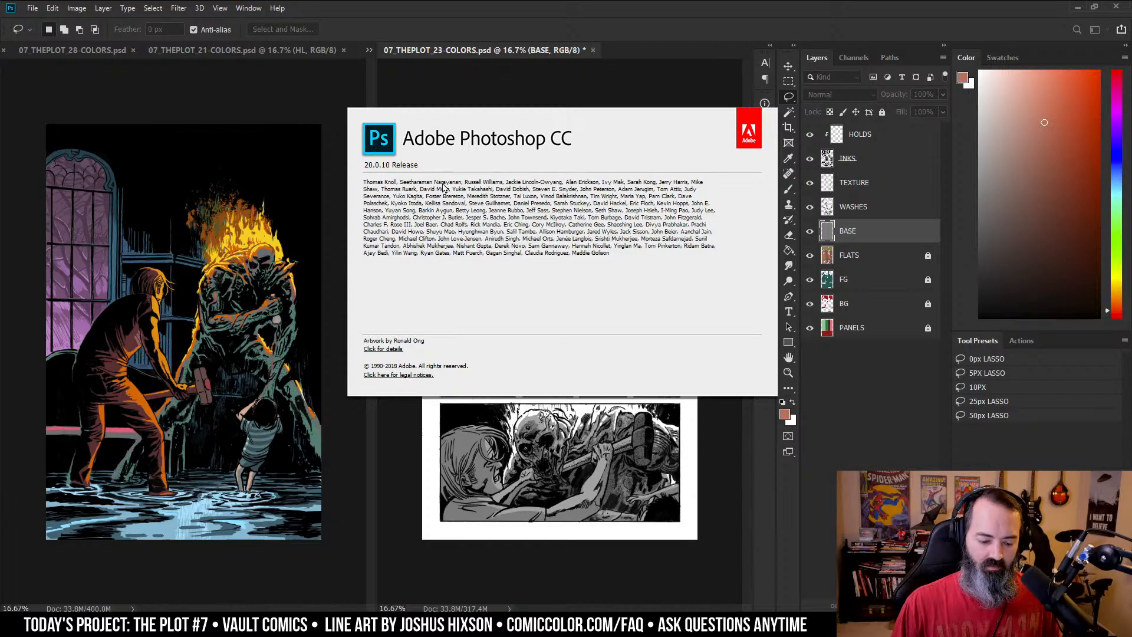
pyautogui.click(679, 90)
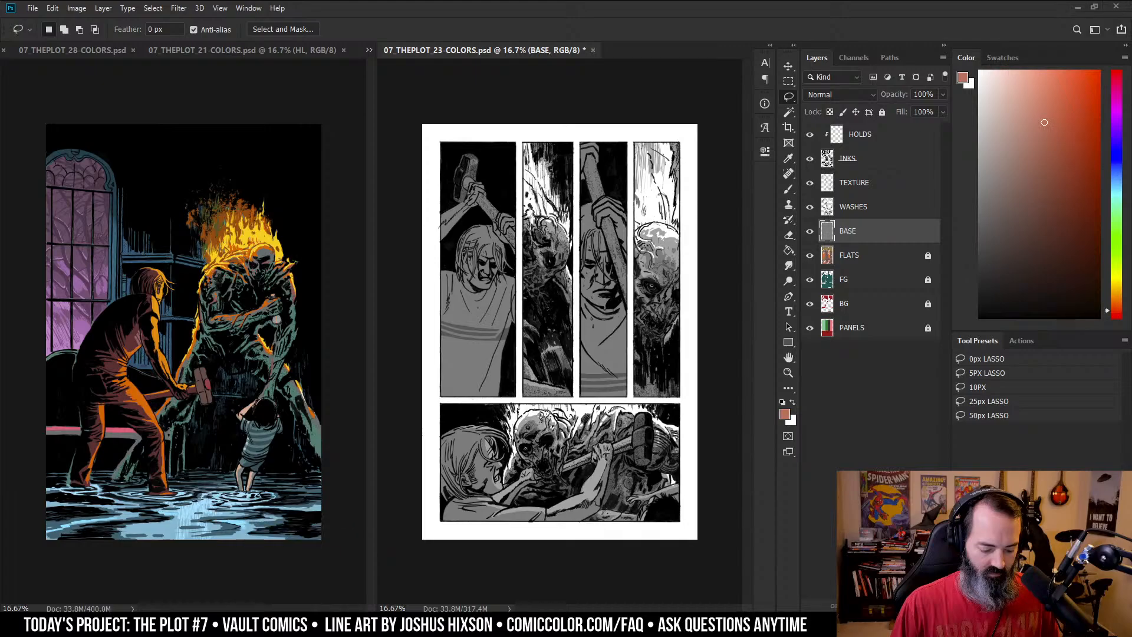
pyautogui.rightClick(303, 625)
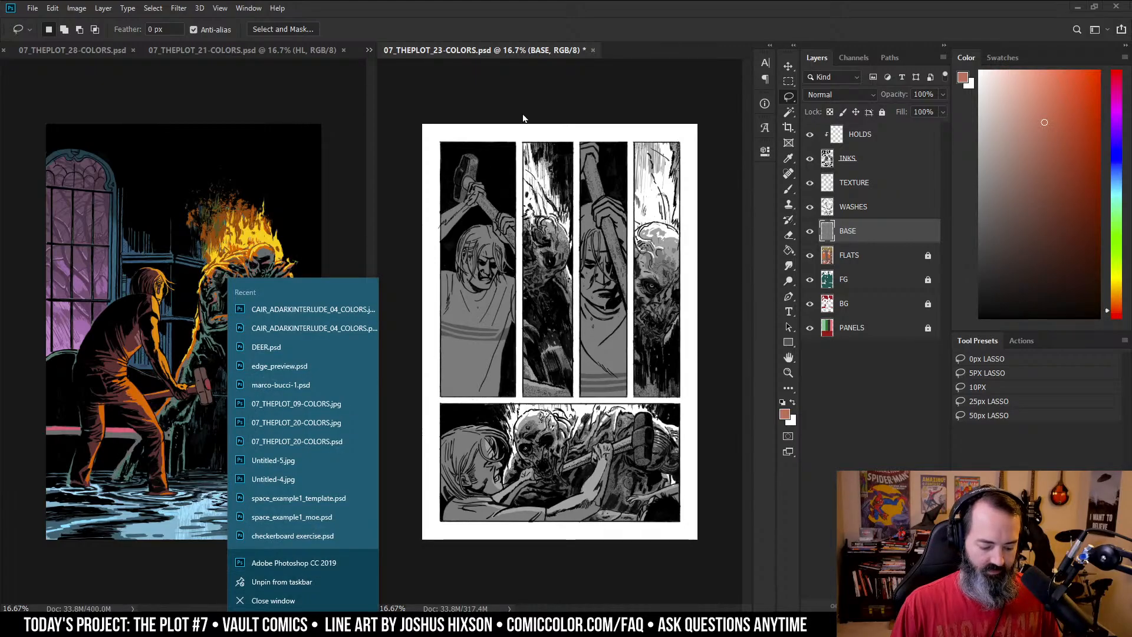
pyautogui.click(550, 16)
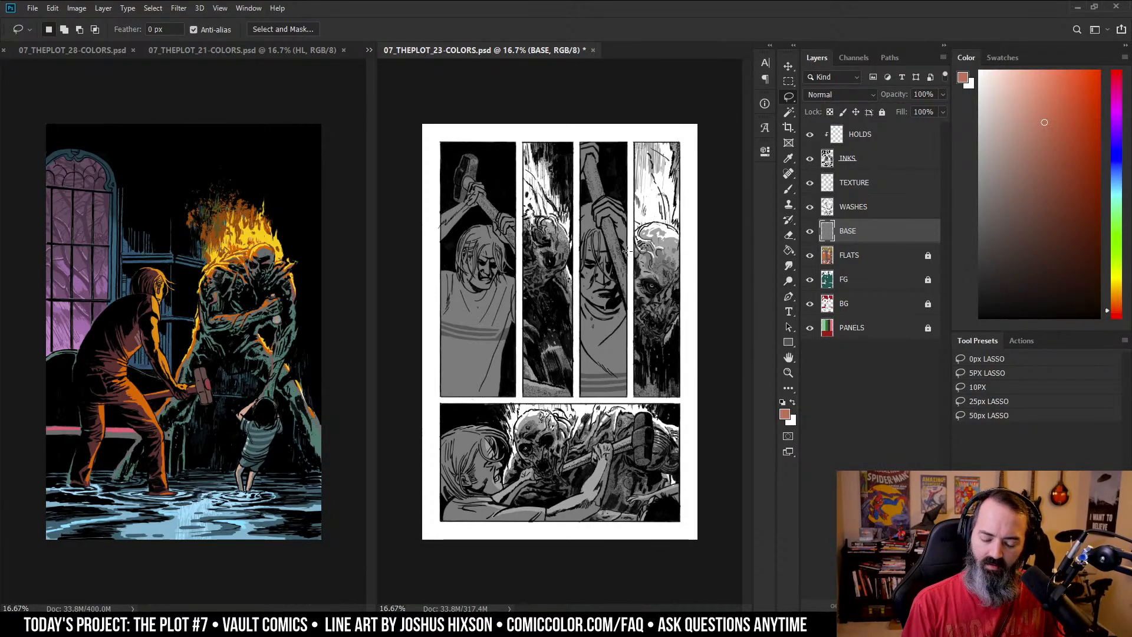
pyautogui.click(308, 395)
pyautogui.moveTo(835, 407); pyautogui.dragTo(589, 330)
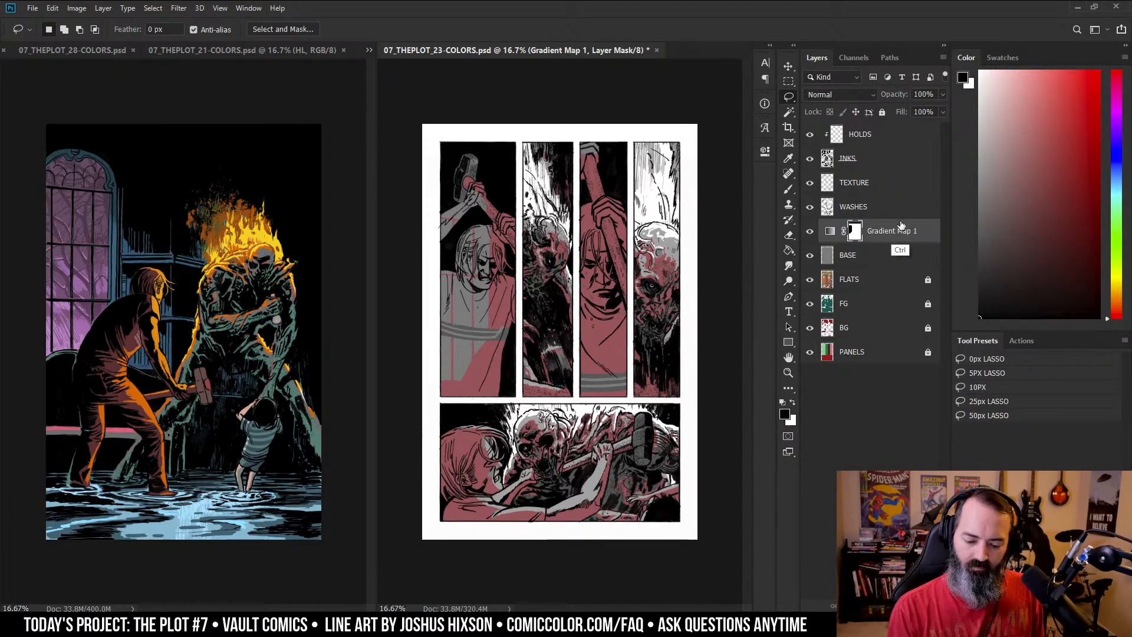
pyautogui.press('Delete')
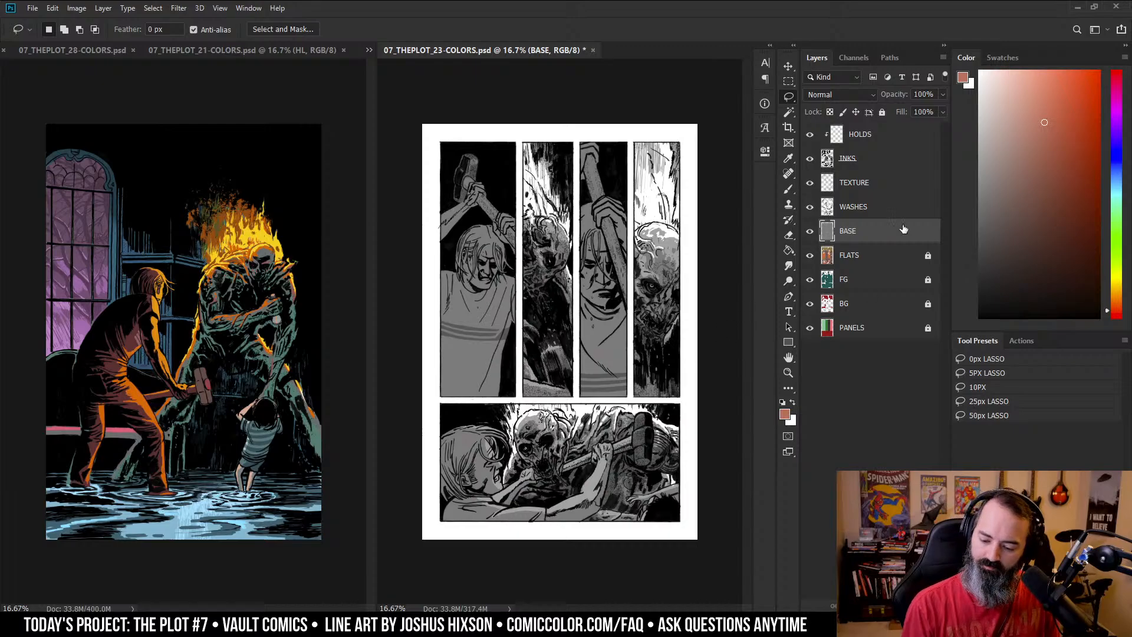
# - Compare page 21 with and without its TEXTURES and two Gradient Map layers, and make Gradient Map 1 the active layer
pyautogui.click(319, 386)
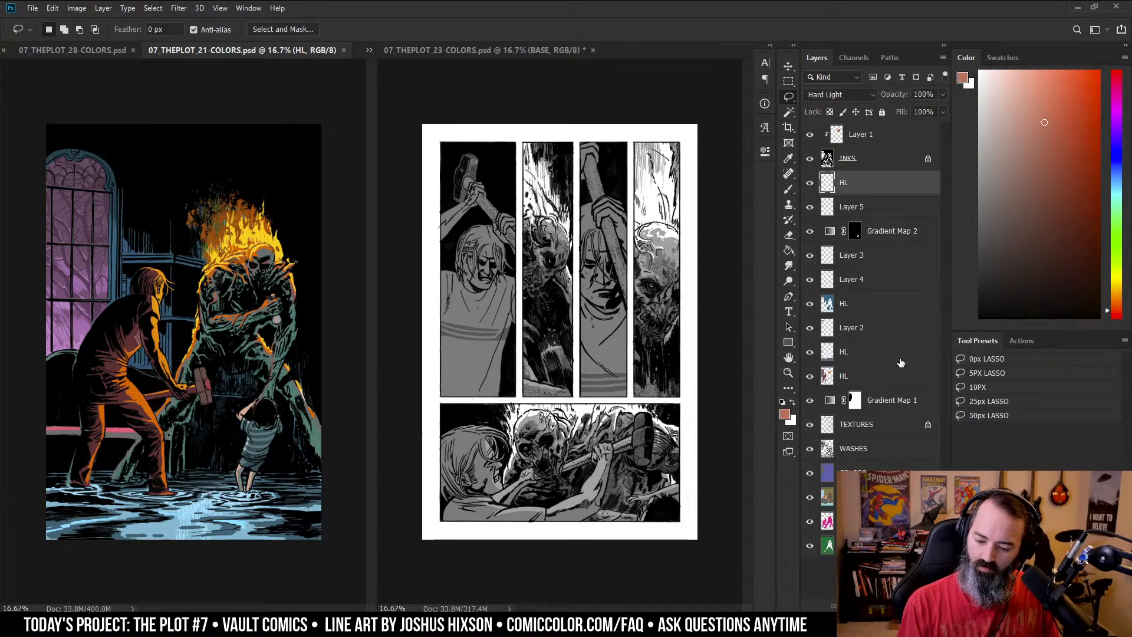
pyautogui.keyDown('alt'); pyautogui.click(809, 424); pyautogui.keyUp('alt')
pyautogui.keyDown('alt'); pyautogui.click(809, 425); pyautogui.keyUp('alt')
pyautogui.click(809, 400)
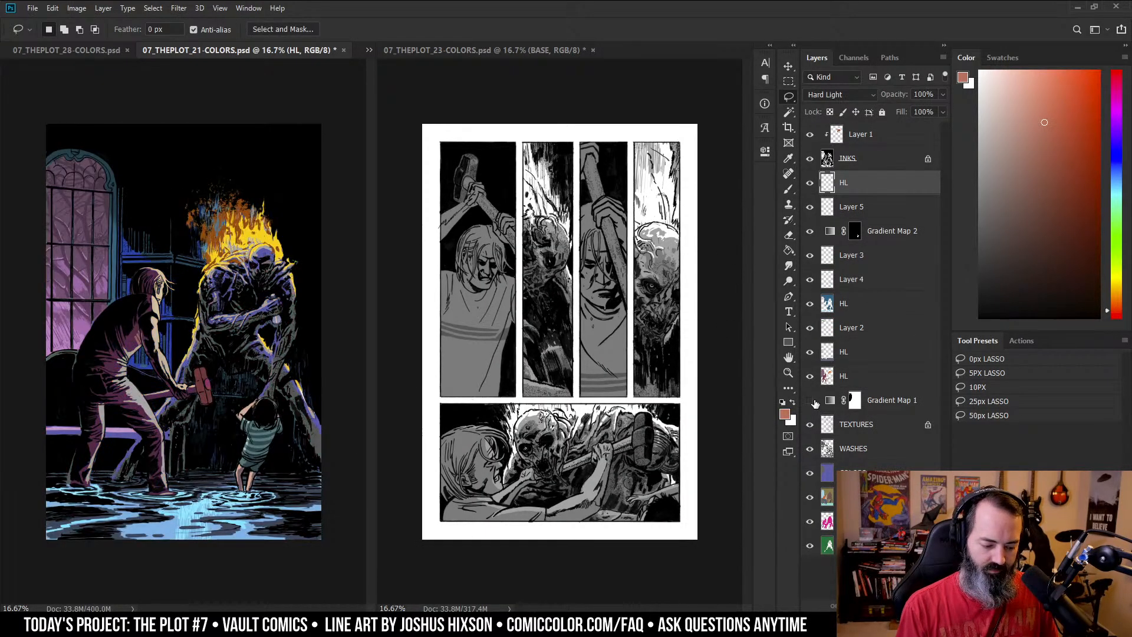
pyautogui.click(809, 400)
pyautogui.click(889, 405)
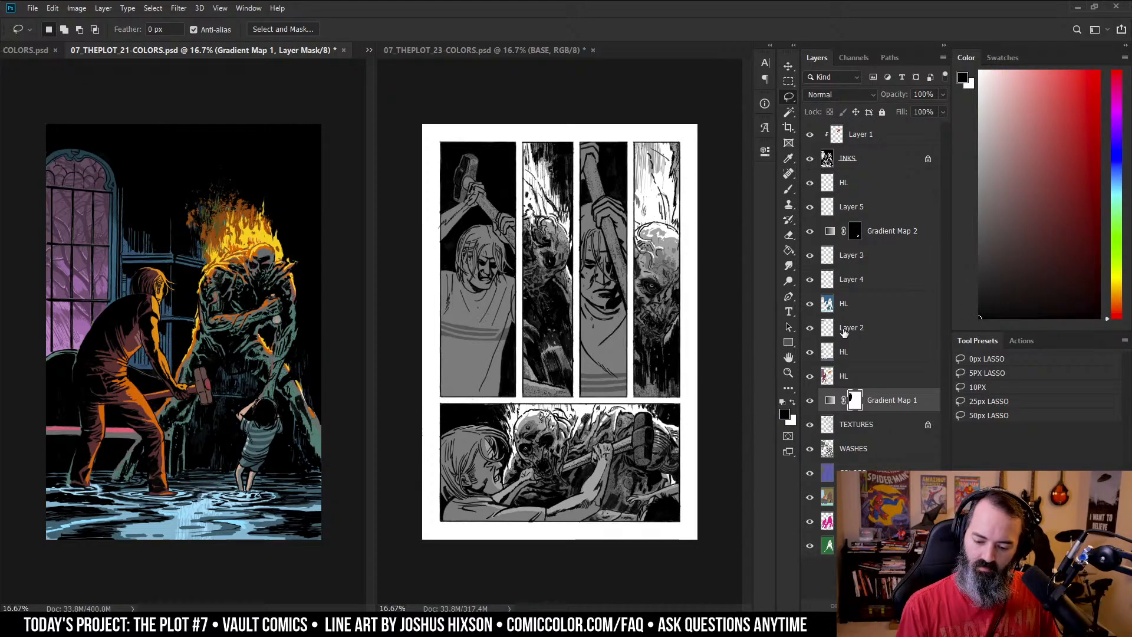
pyautogui.click(810, 232)
pyautogui.click(811, 232)
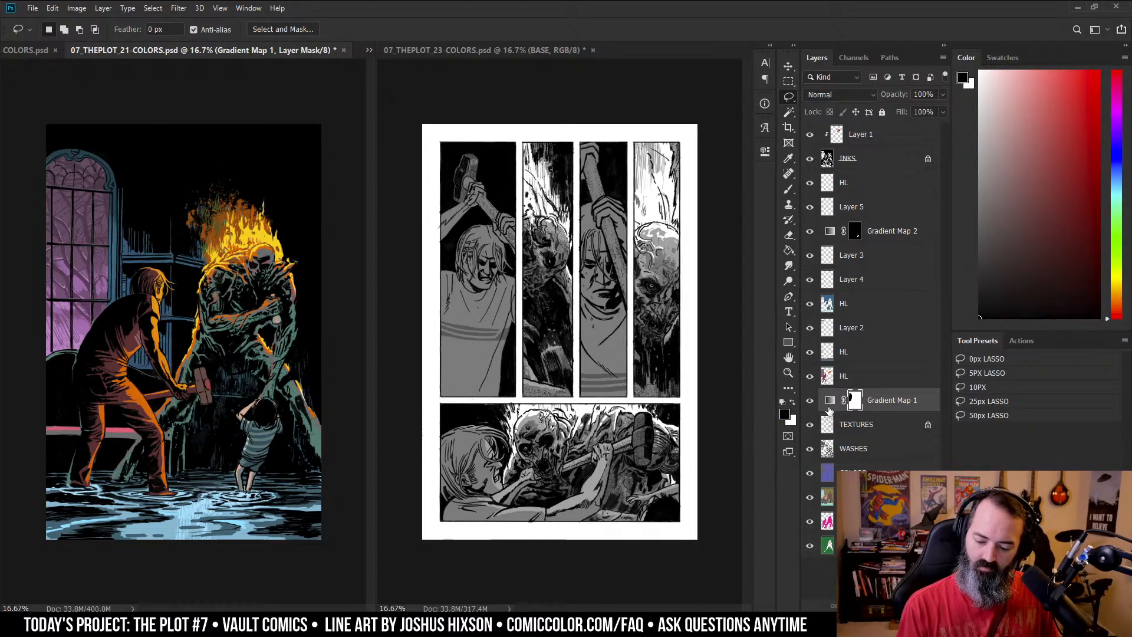
# - Try page 21's Gradient Map 1 on page 23 without its mask and above the TEXTURE layer, and delete it again
pyautogui.moveTo(830, 411); pyautogui.dragTo(590, 345)
pyautogui.rightClick(856, 231)
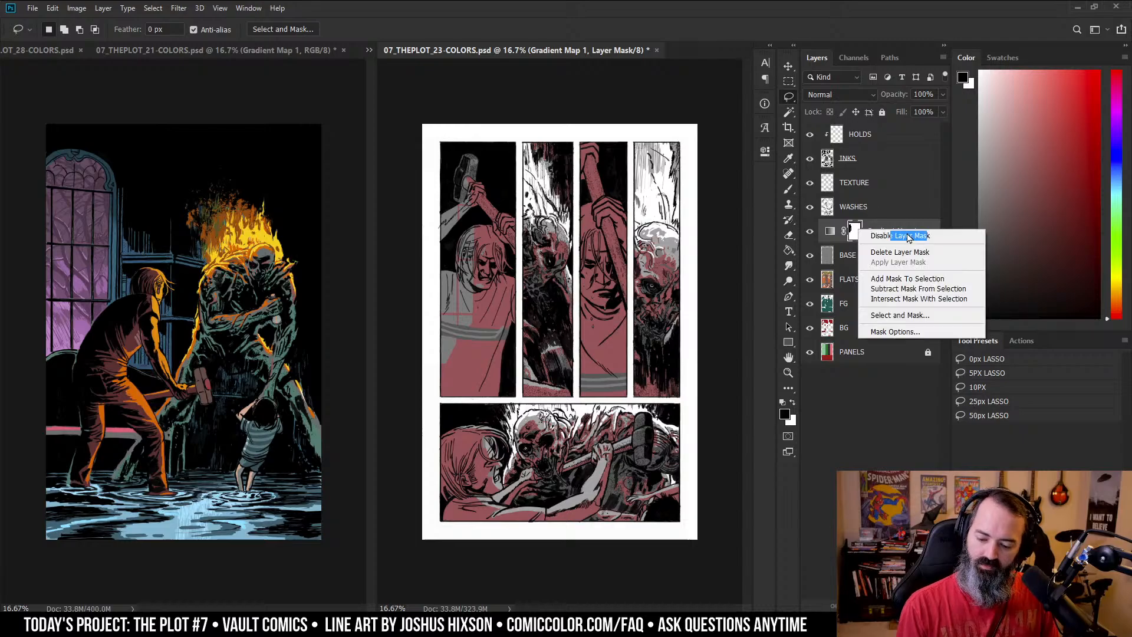
pyautogui.click(900, 252)
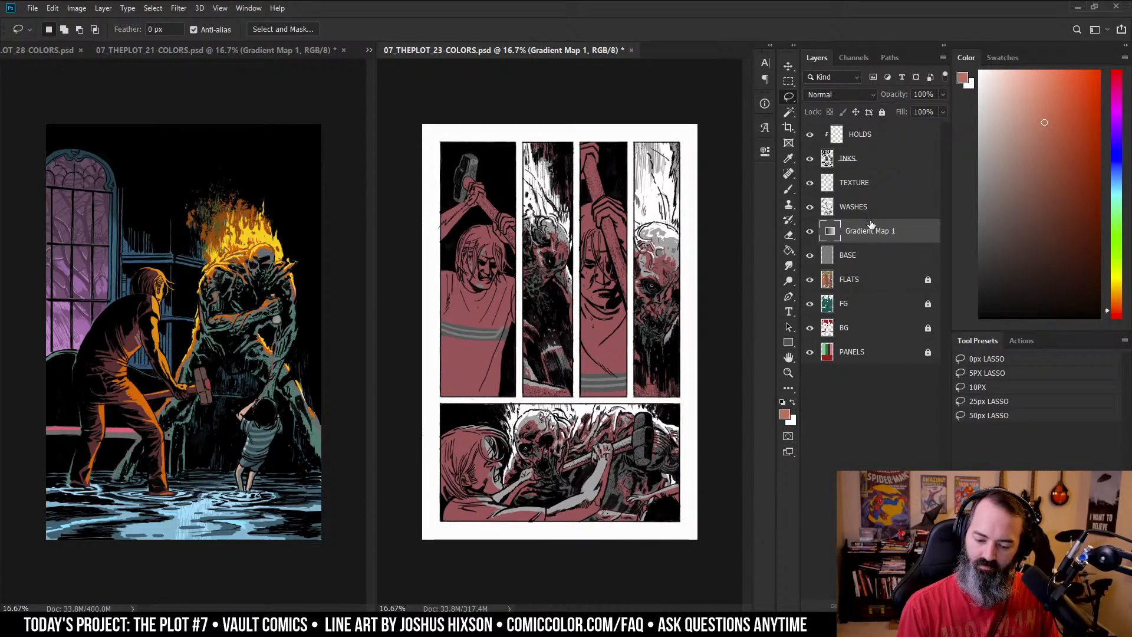
pyautogui.moveTo(894, 229); pyautogui.dragTo(897, 175)
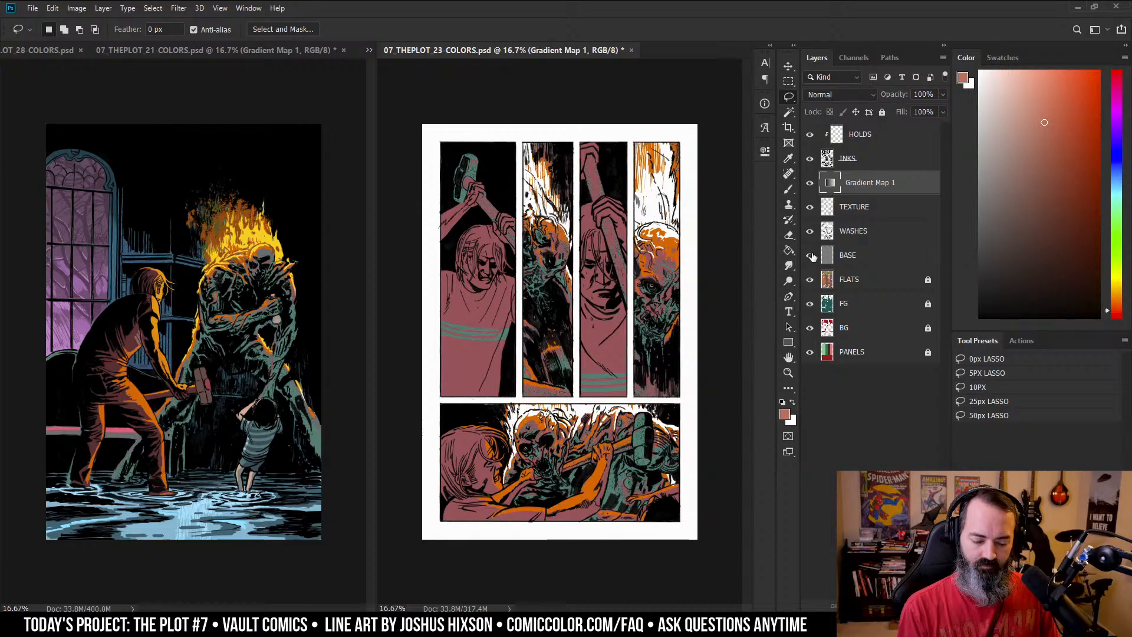
pyautogui.click(810, 182)
pyautogui.rightClick(863, 182)
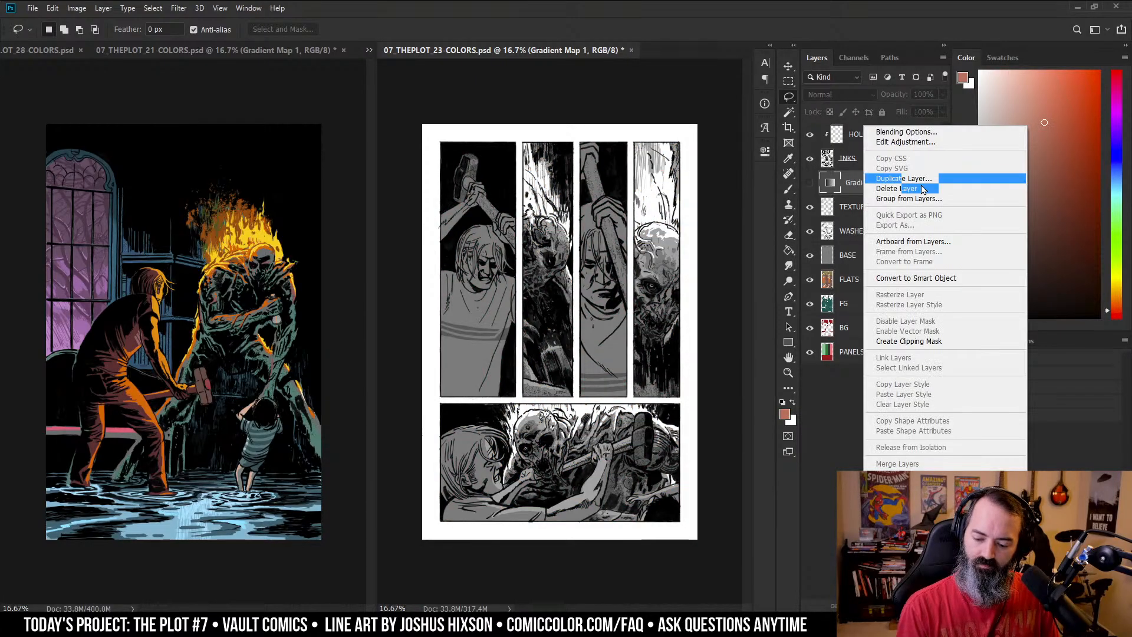
pyautogui.click(874, 184)
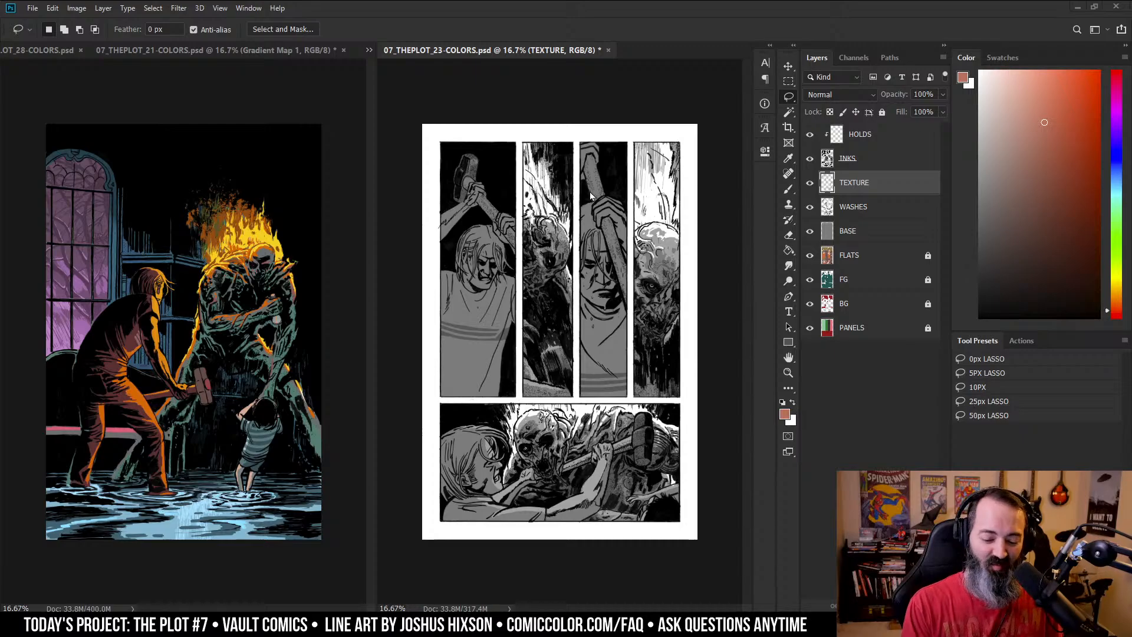
# - Look over the panels of page 23 up close and as a whole page, and return to the Lasso tool
pyautogui.press('z')
pyautogui.click(680, 238)
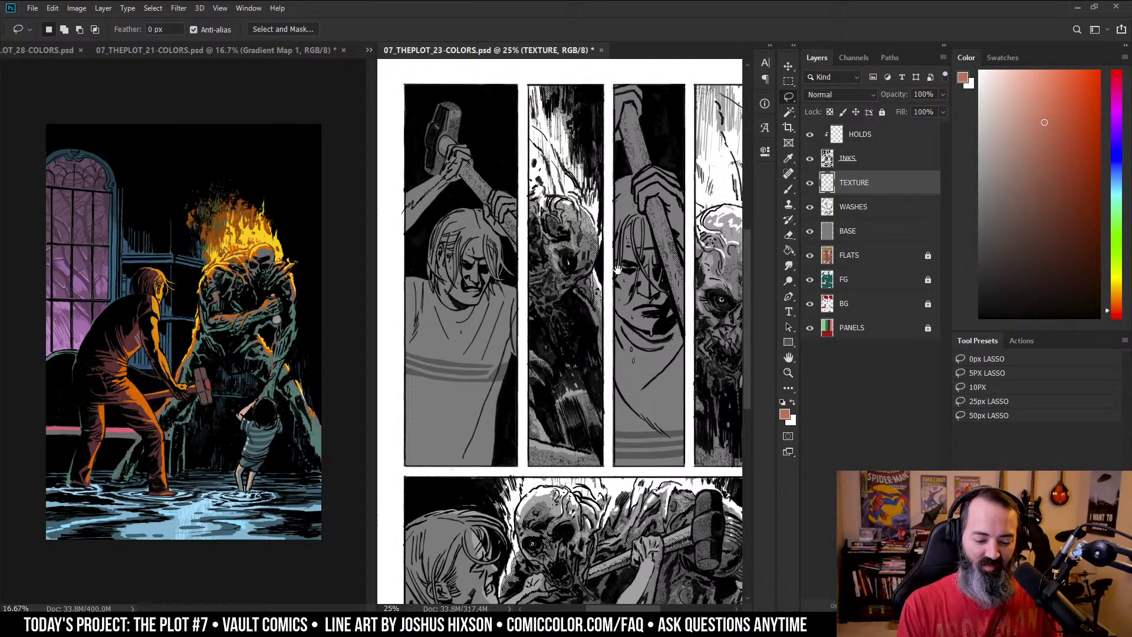
pyautogui.press('z')
pyautogui.keyDown('alt'); pyautogui.click(651, 143); pyautogui.keyUp('alt')
pyautogui.moveTo(651, 143); pyautogui.dragTo(671, 60)
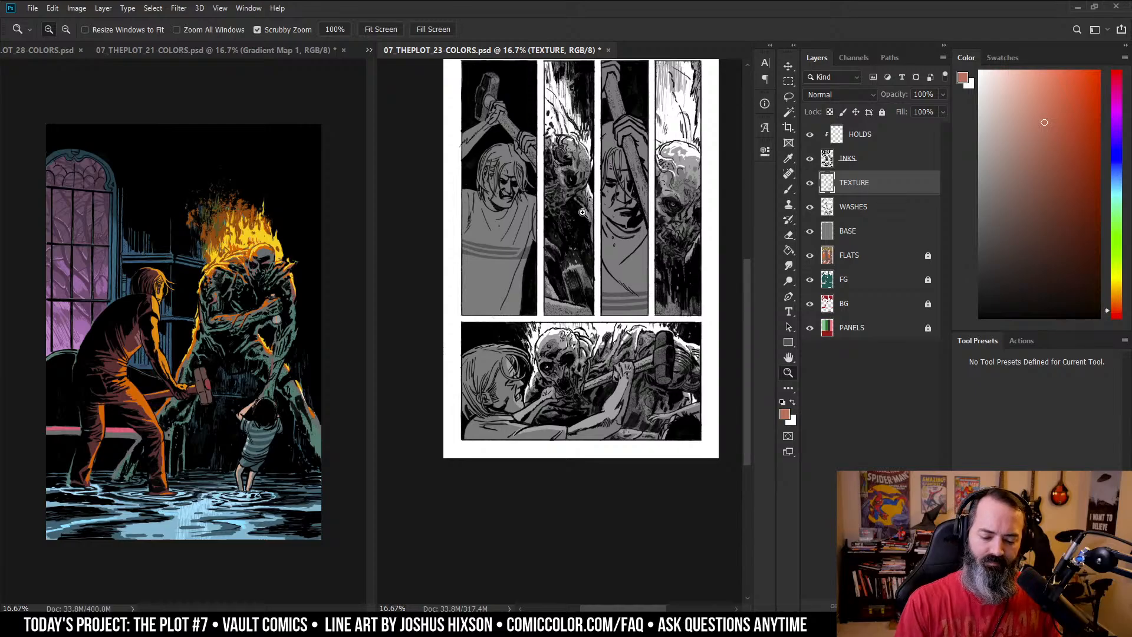
pyautogui.moveTo(594, 176); pyautogui.dragTo(582, 210)
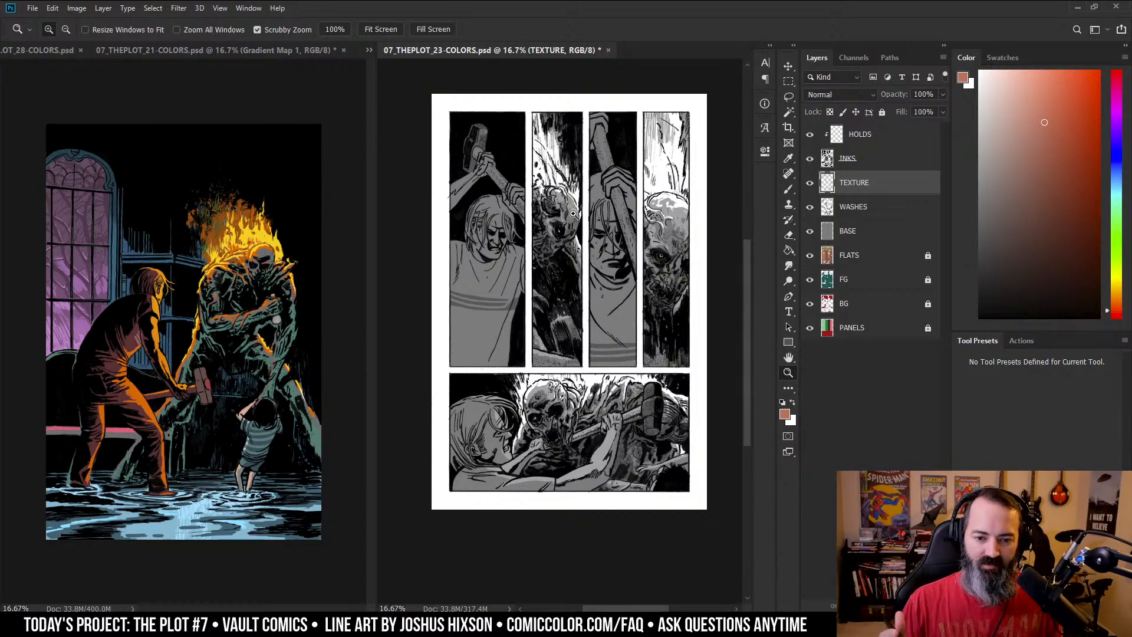
pyautogui.moveTo(572, 213); pyautogui.dragTo(570, 234)
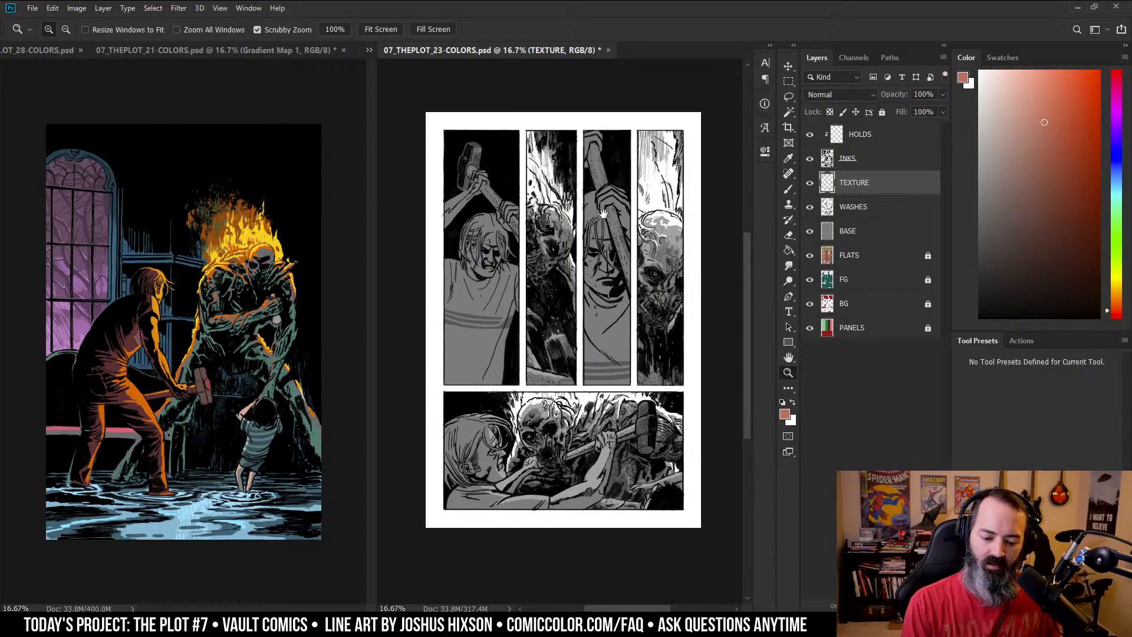
pyautogui.press('l')
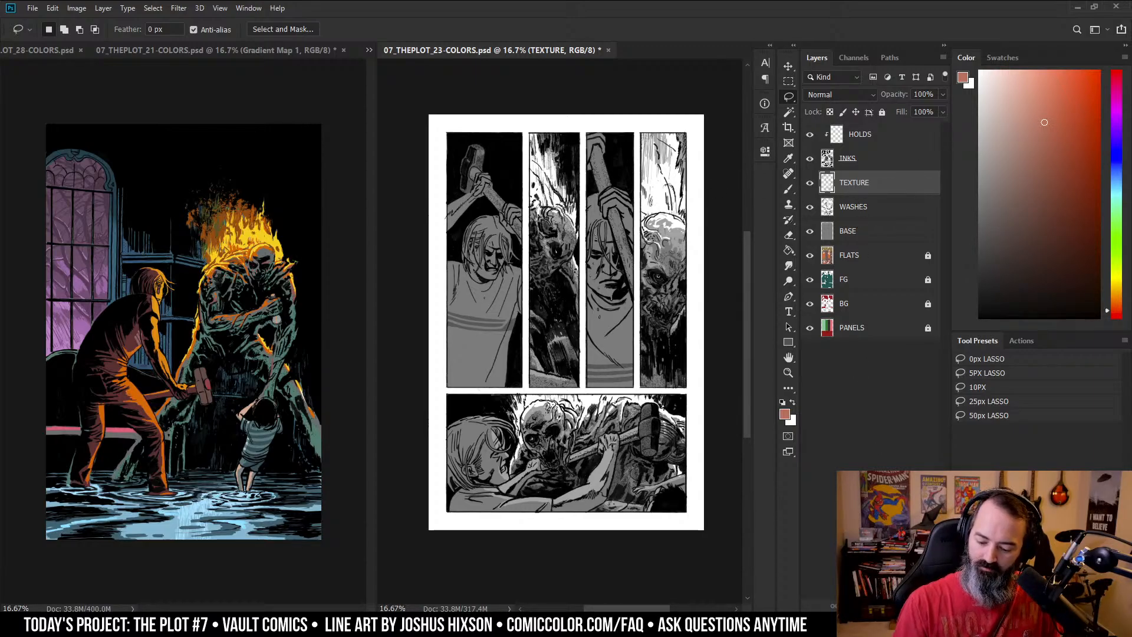
# - Add a Gradient Map adjustment layer above TEXTURE on page 23, try the Blue 2 preset and apply Cyanotype
pyautogui.click(876, 606)
pyautogui.click(902, 599)
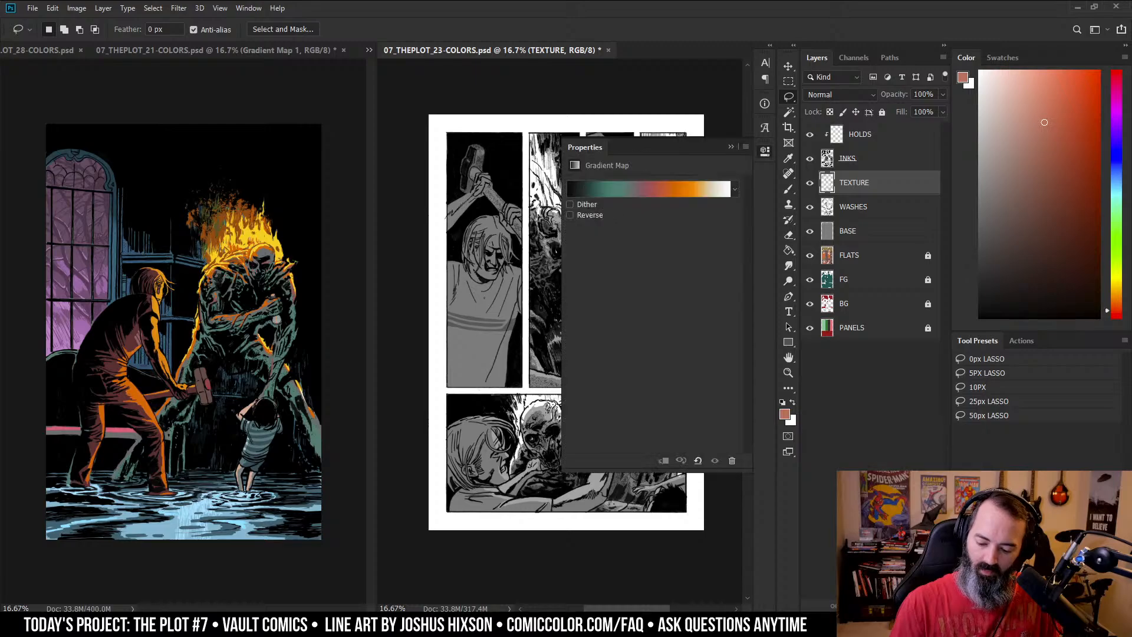
pyautogui.press('i')
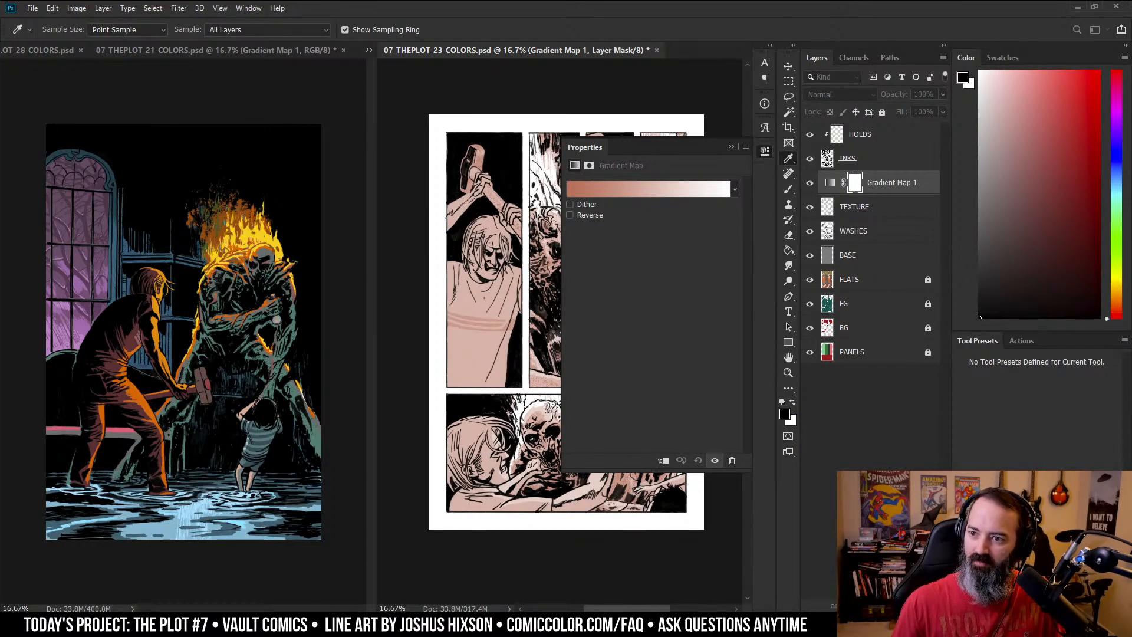
pyautogui.click(649, 189)
pyautogui.moveTo(768, 105); pyautogui.dragTo(657, 81)
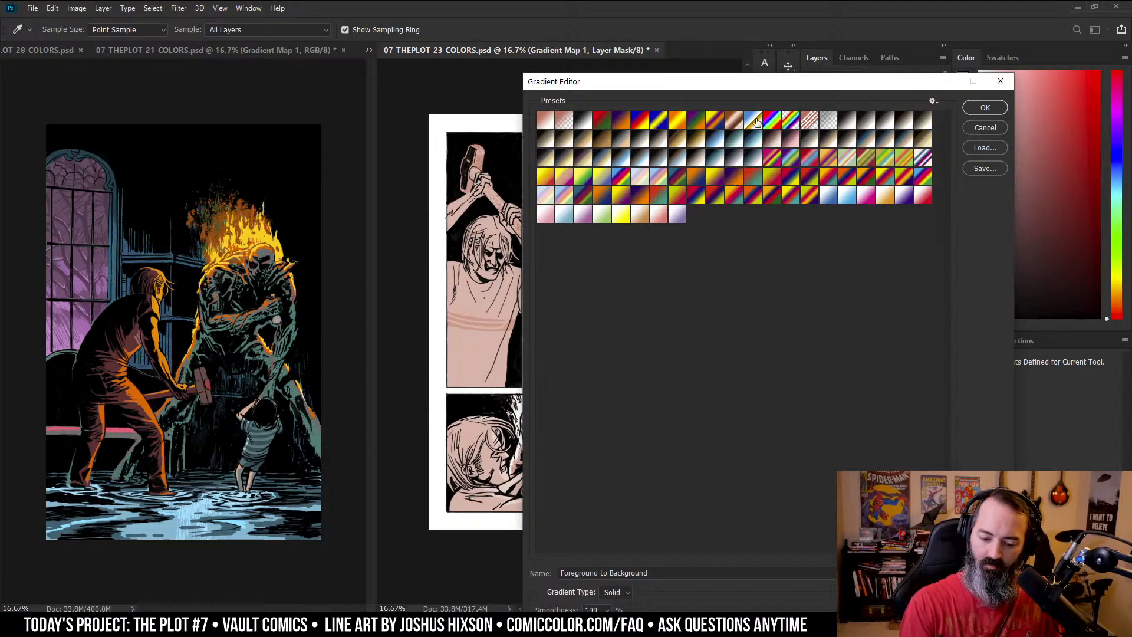
pyautogui.click(736, 144)
pyautogui.moveTo(802, 88); pyautogui.dragTo(877, 113)
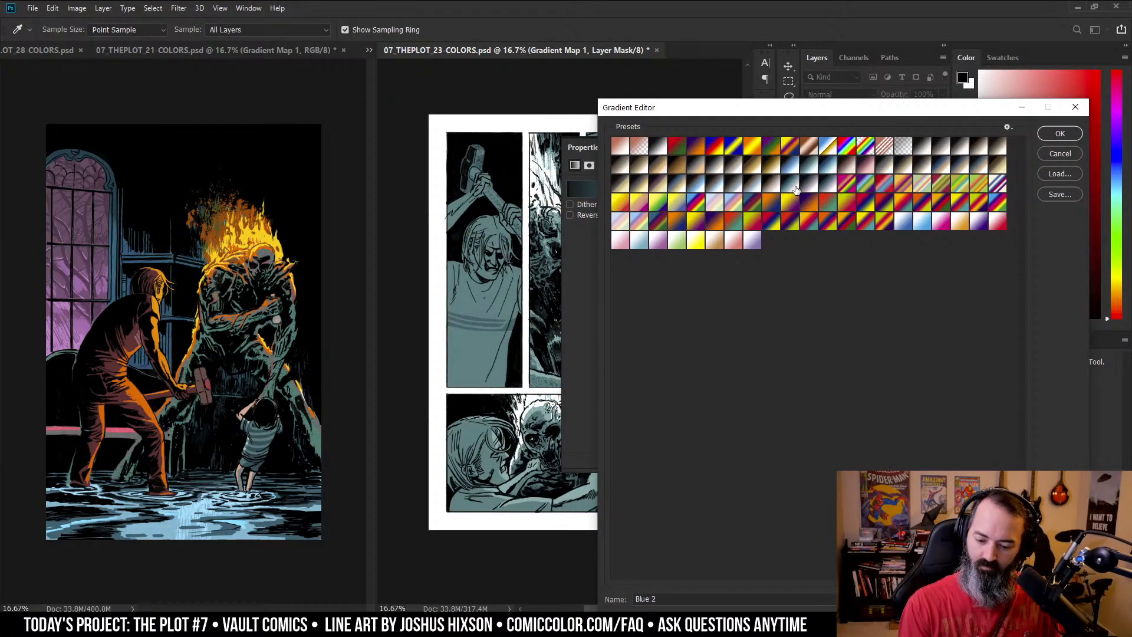
pyautogui.click(834, 162)
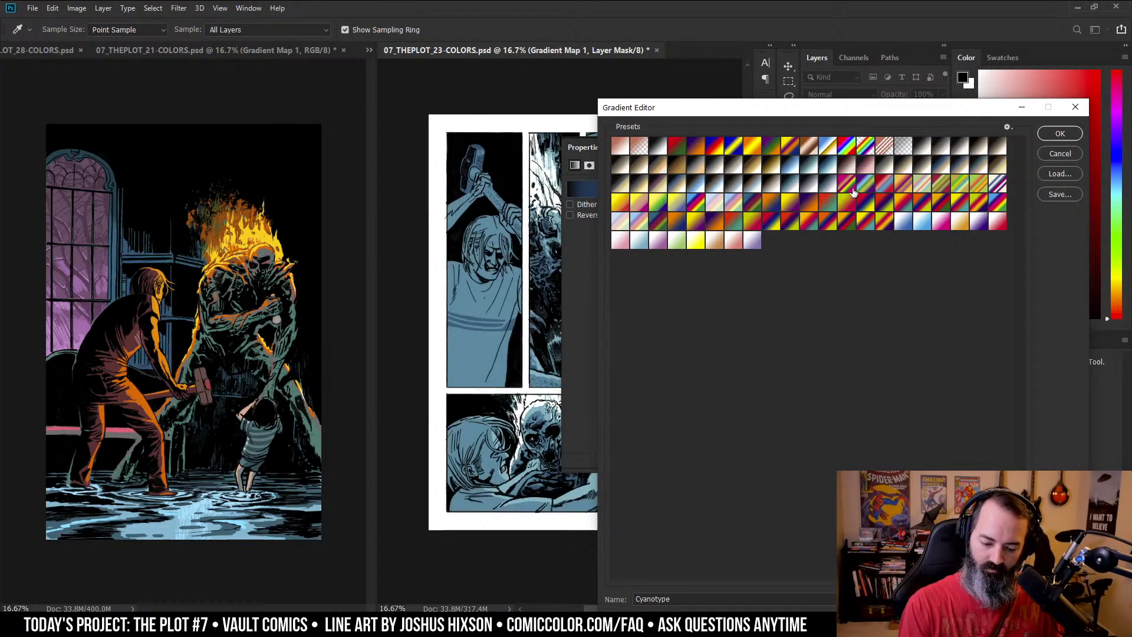
pyautogui.click(1059, 134)
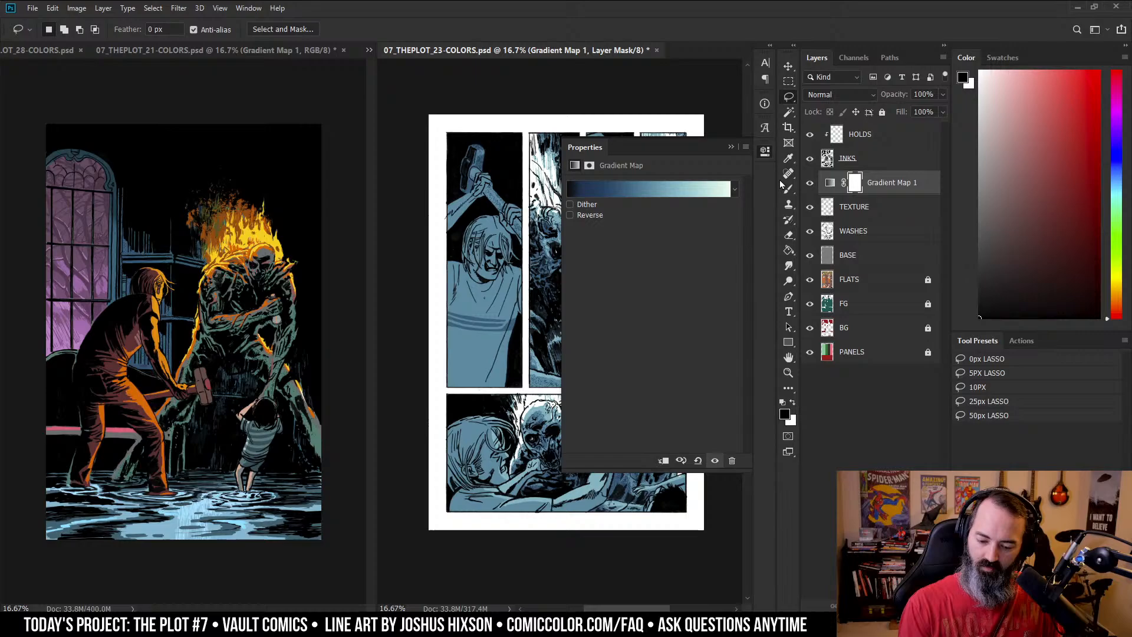
pyautogui.click(709, 131)
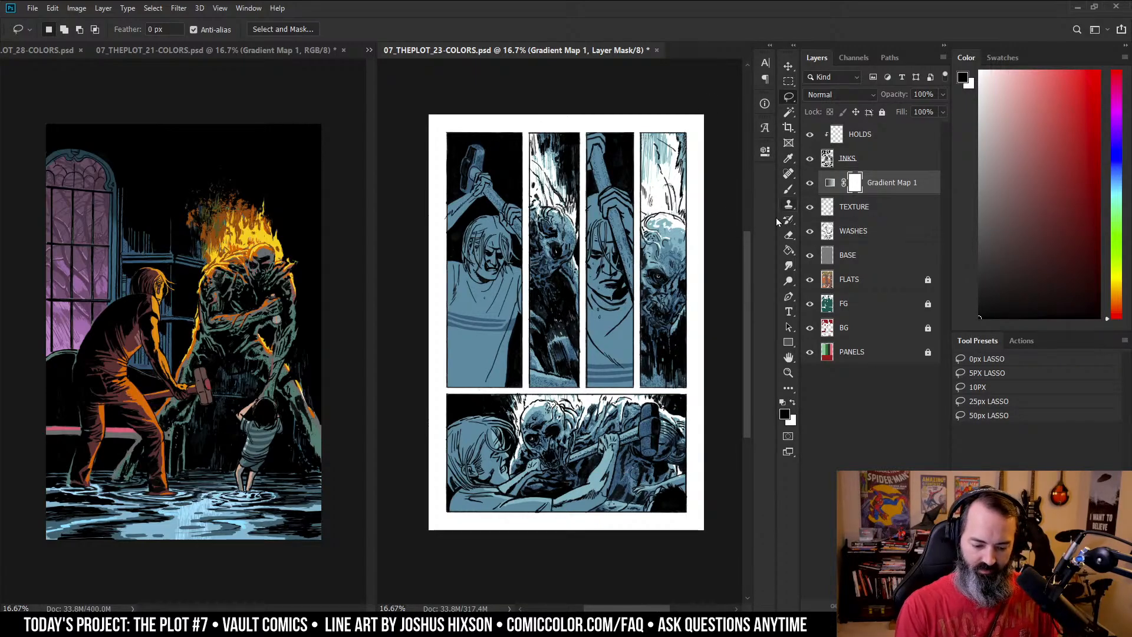
# - Try the Sepia Antique preset on page 23's Gradient Map 1 and apply the Sepia-Cyan preset
pyautogui.doubleClick(830, 182)
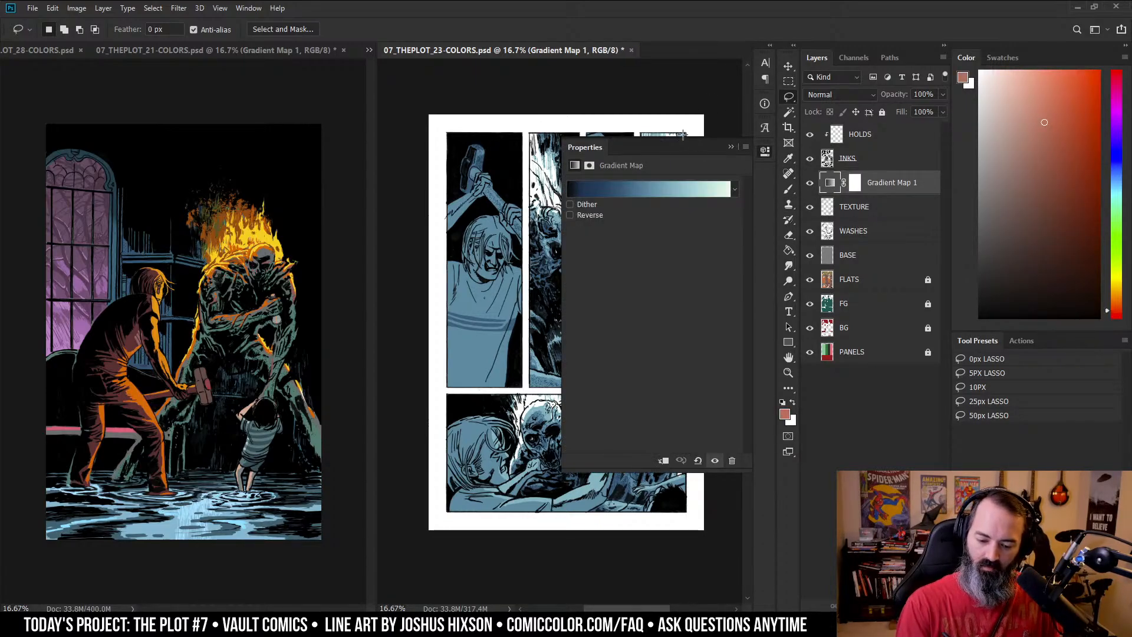
pyautogui.moveTo(592, 147); pyautogui.dragTo(921, 153)
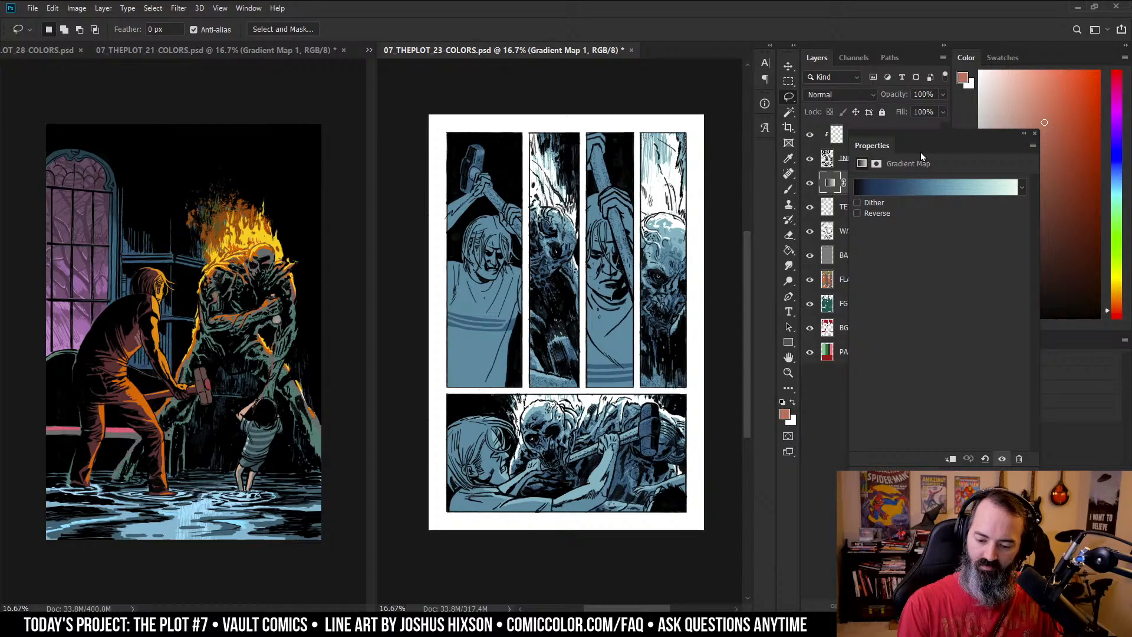
pyautogui.click(967, 180)
pyautogui.click(726, 69)
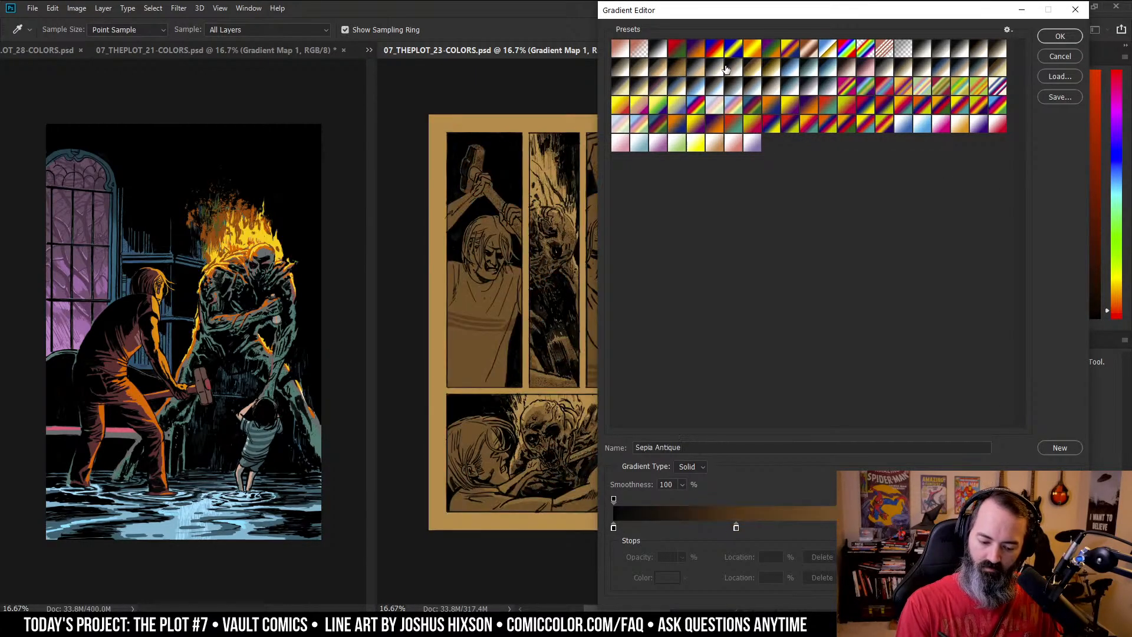
pyautogui.moveTo(888, 10); pyautogui.dragTo(968, 120)
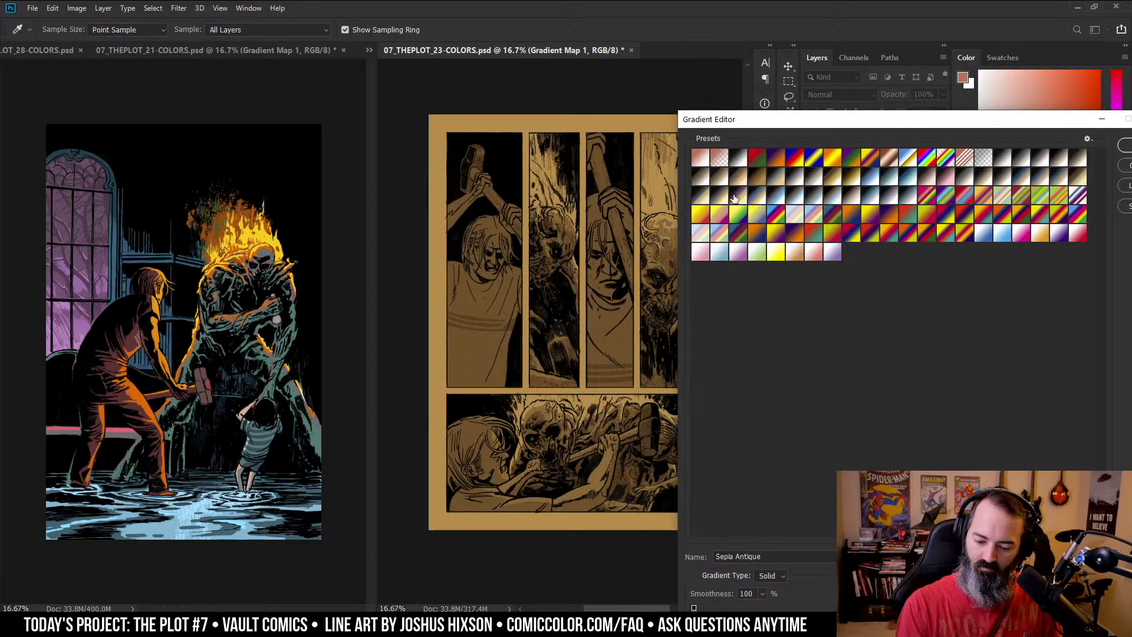
pyautogui.click(1027, 180)
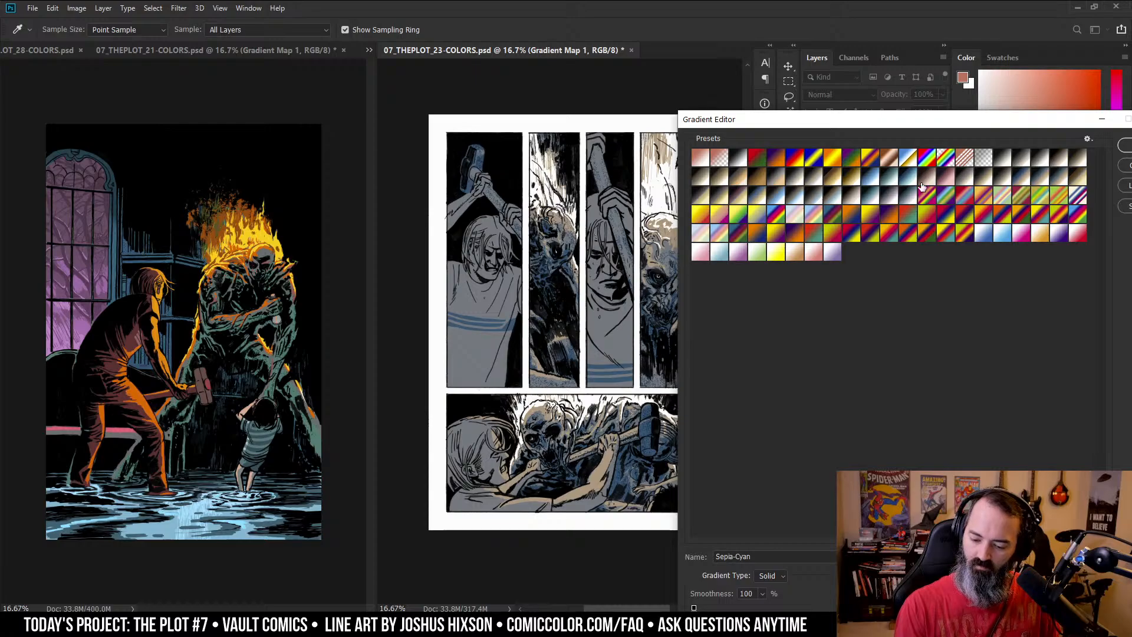
pyautogui.moveTo(1073, 126); pyautogui.dragTo(901, 122)
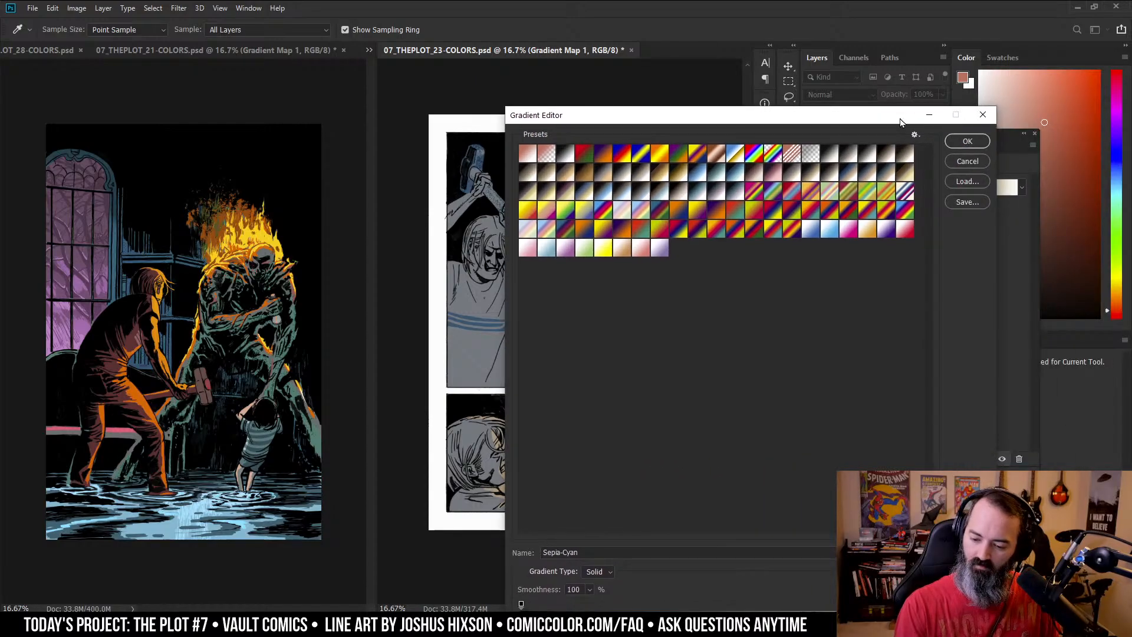
pyautogui.click(967, 142)
# - Recolour the grey stop at 51% of page 23's gradient map to orange-red #d15036
pyautogui.click(971, 186)
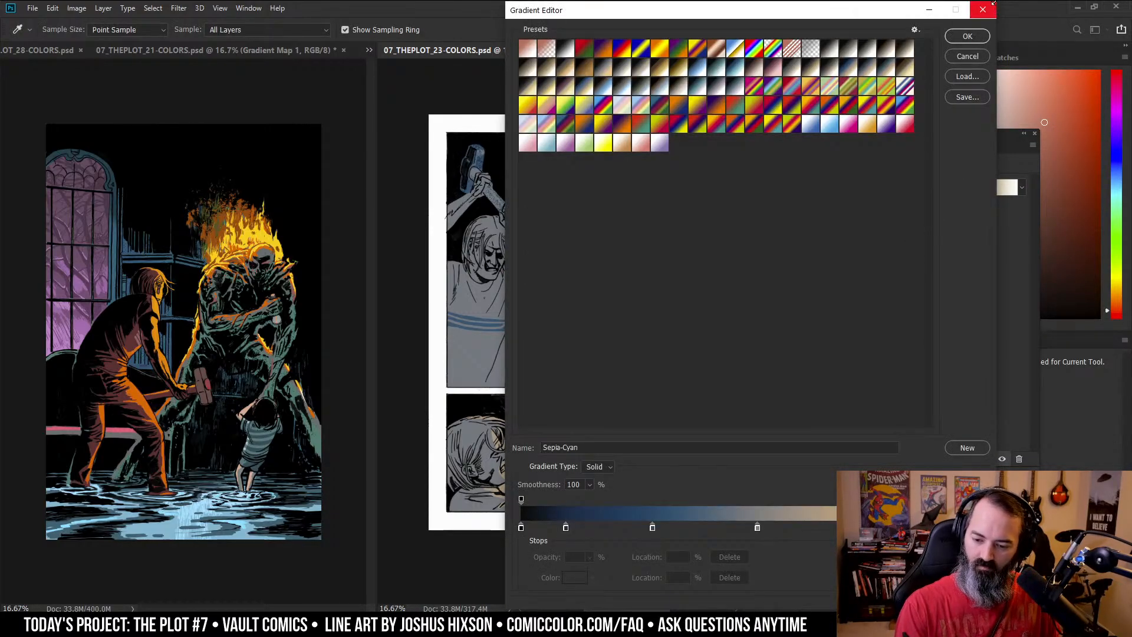
pyautogui.moveTo(995, 2); pyautogui.dragTo(838, 347)
pyautogui.moveTo(720, 311); pyautogui.dragTo(904, 112)
pyautogui.click(858, 326)
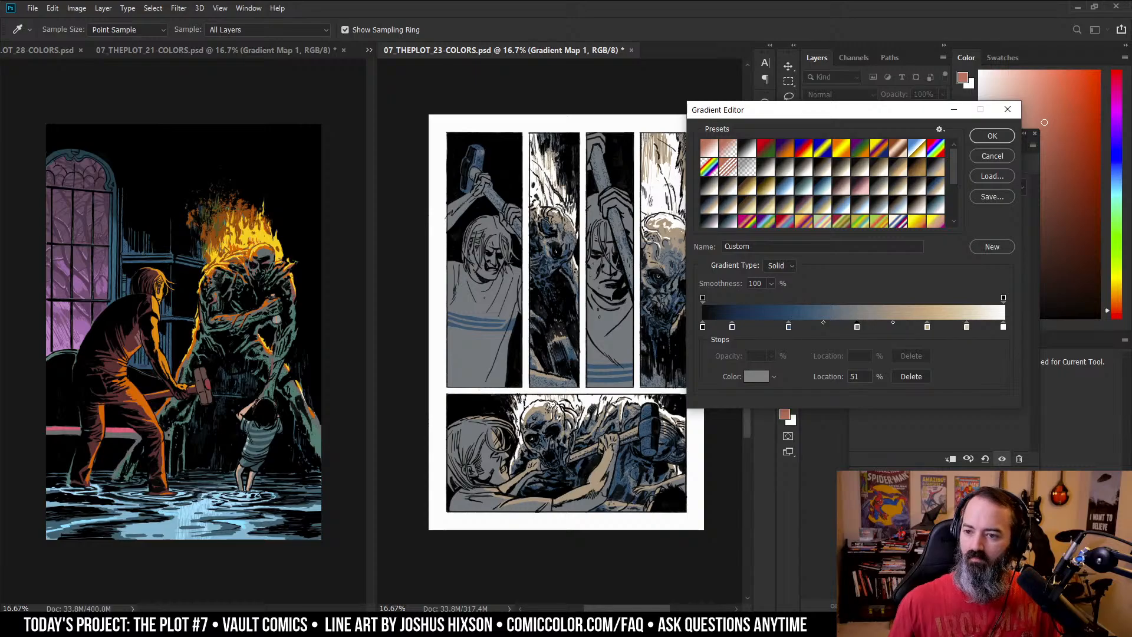
pyautogui.click(757, 377)
pyautogui.moveTo(700, 222); pyautogui.dragTo(872, 245)
pyautogui.click(616, 312)
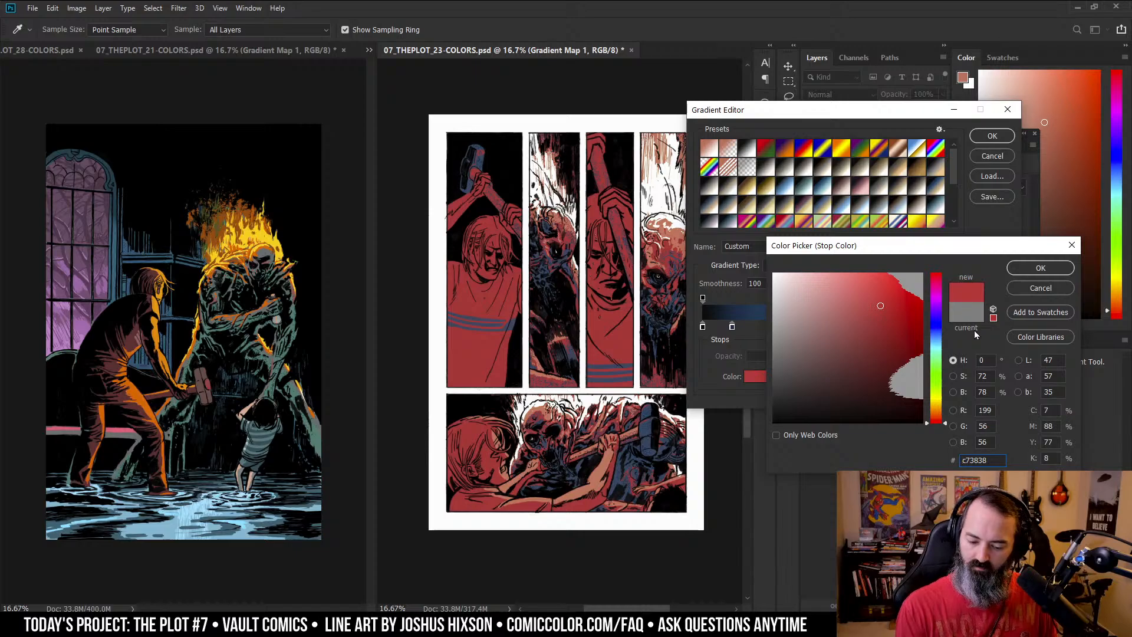
pyautogui.click(937, 418)
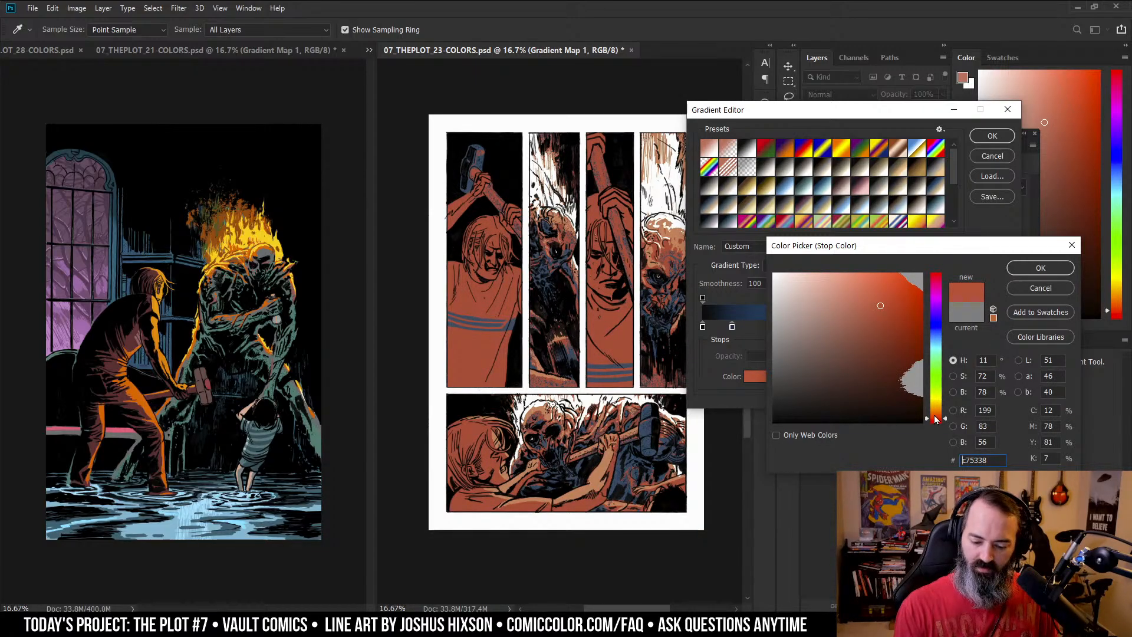
pyautogui.click(936, 419)
pyautogui.click(901, 305)
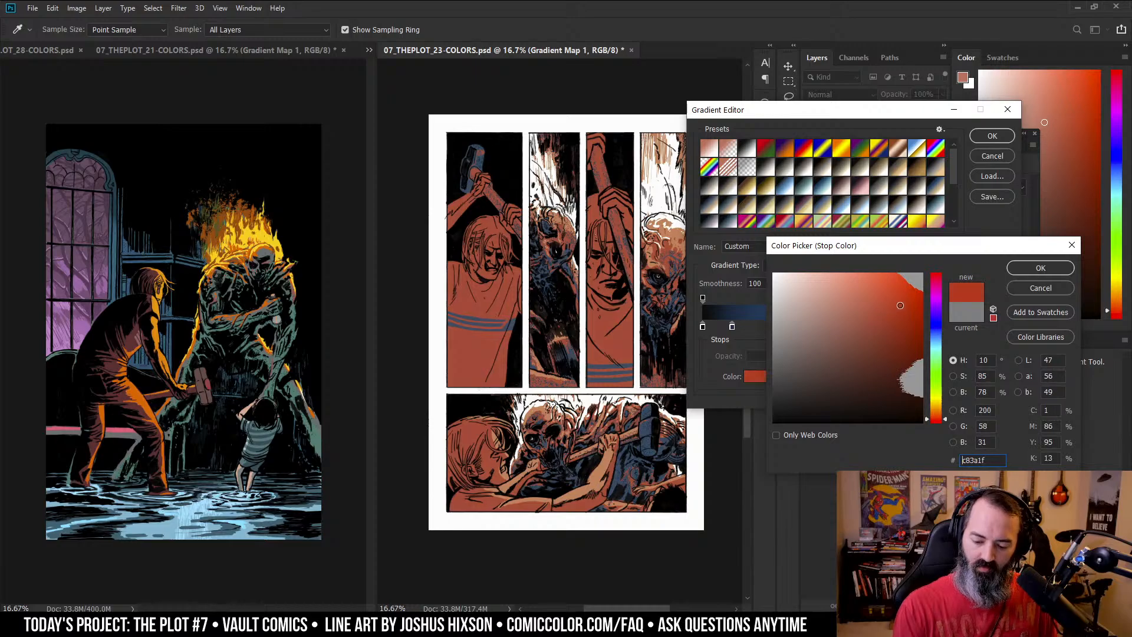
pyautogui.click(884, 300)
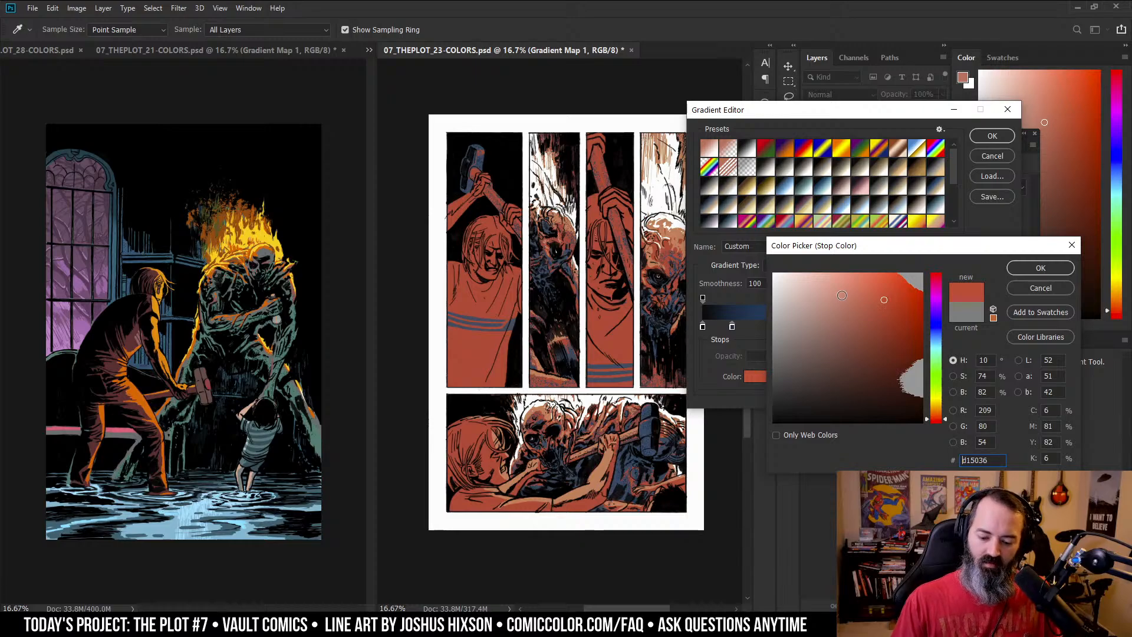
pyautogui.click(1041, 268)
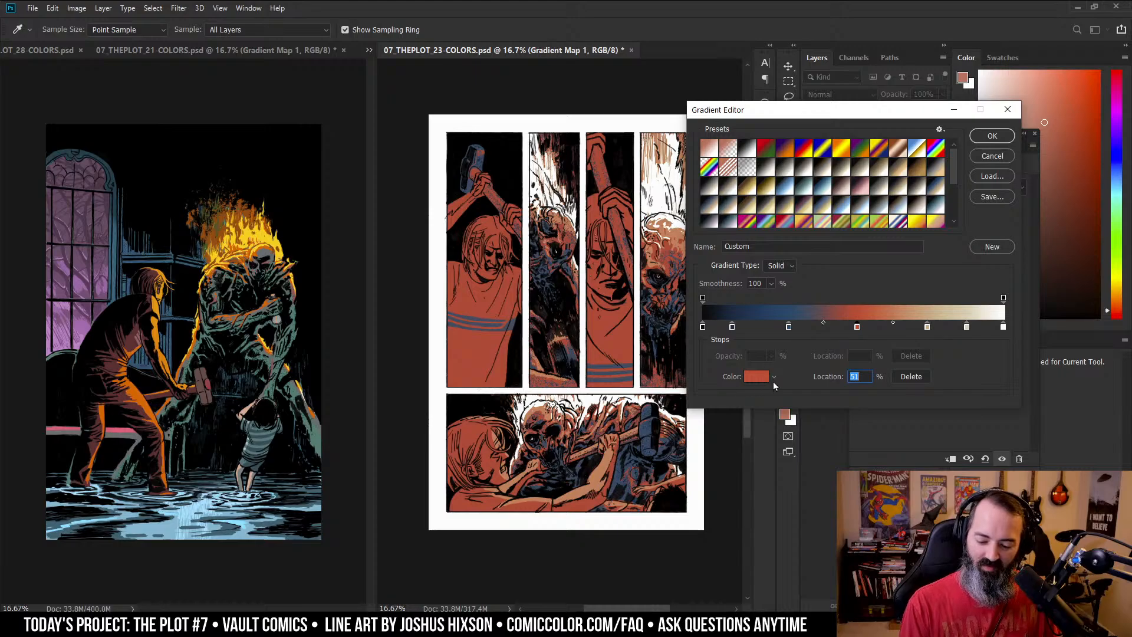
# - Shift the blue stop at 29% of the gradient to teal #146368 and apply the edited gradient map
pyautogui.click(758, 376)
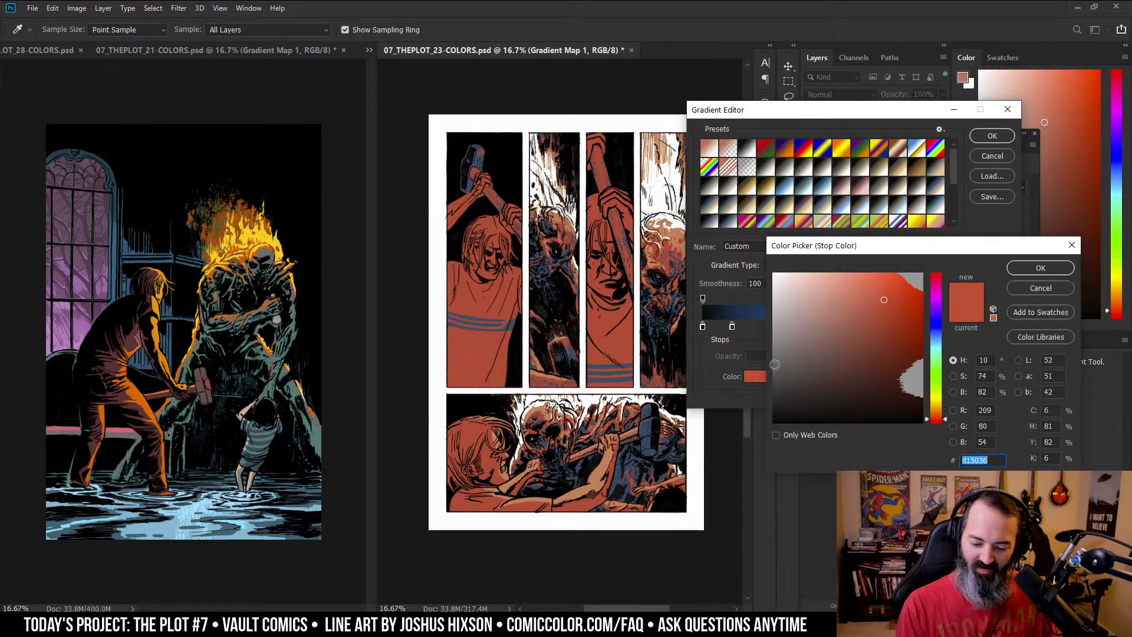
pyautogui.click(1040, 268)
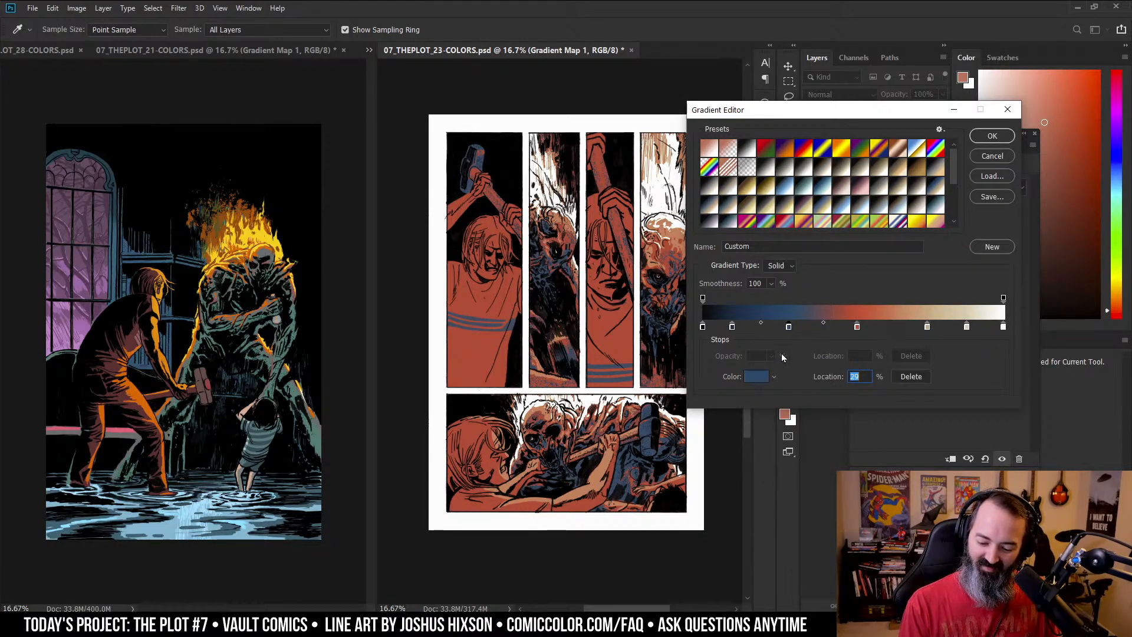
pyautogui.click(757, 376)
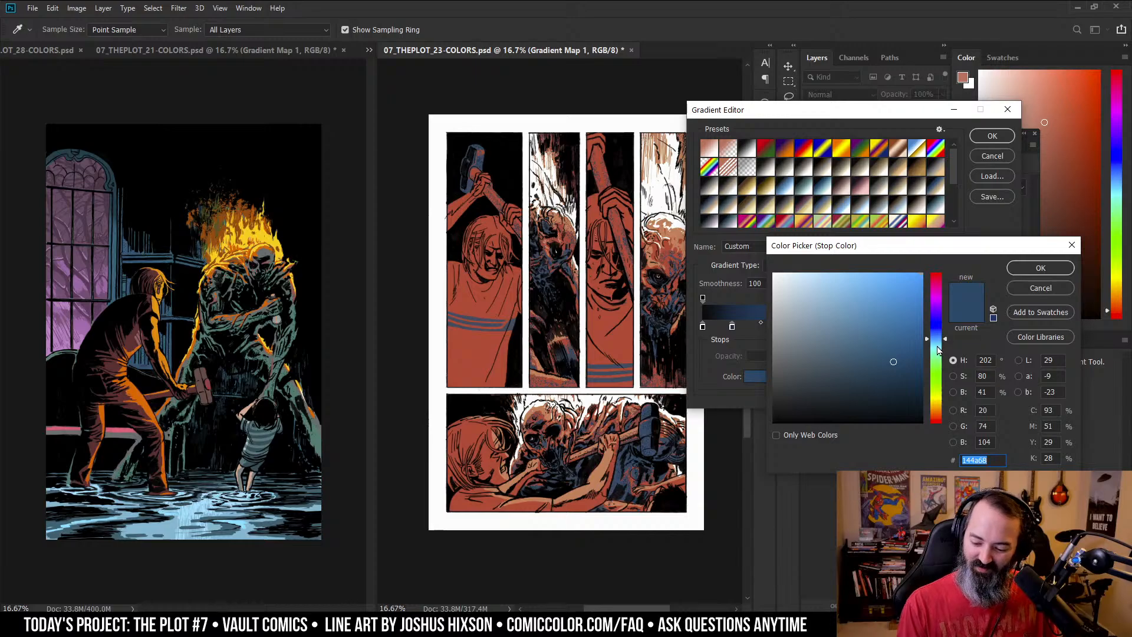
pyautogui.click(938, 348)
pyautogui.moveTo(937, 352); pyautogui.dragTo(938, 348)
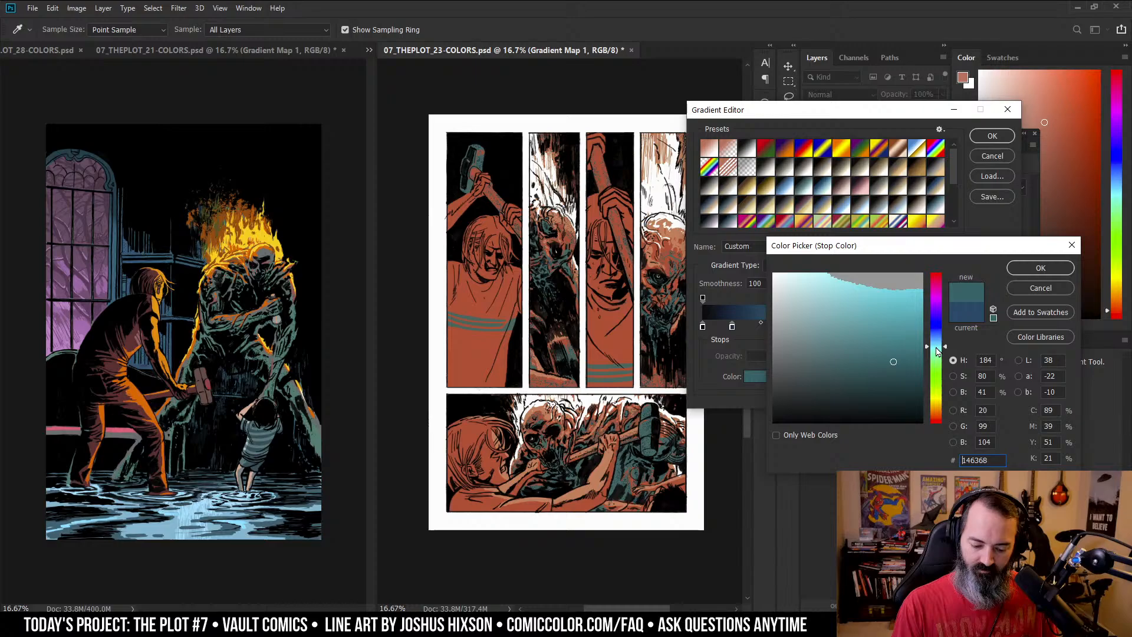
pyautogui.click(1040, 289)
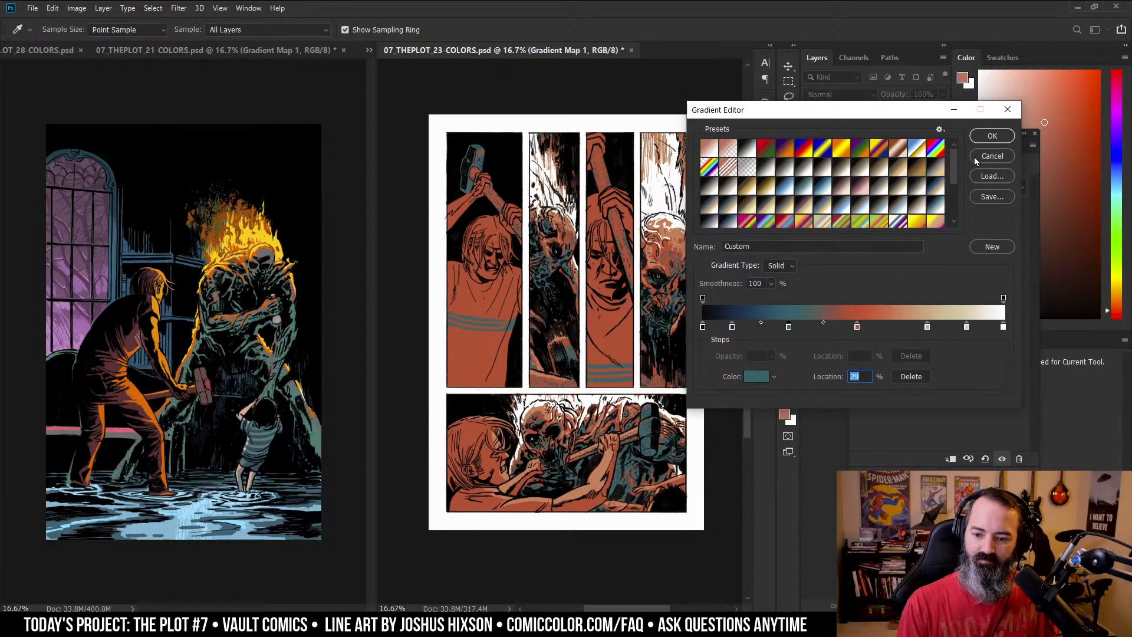
pyautogui.press('Return')
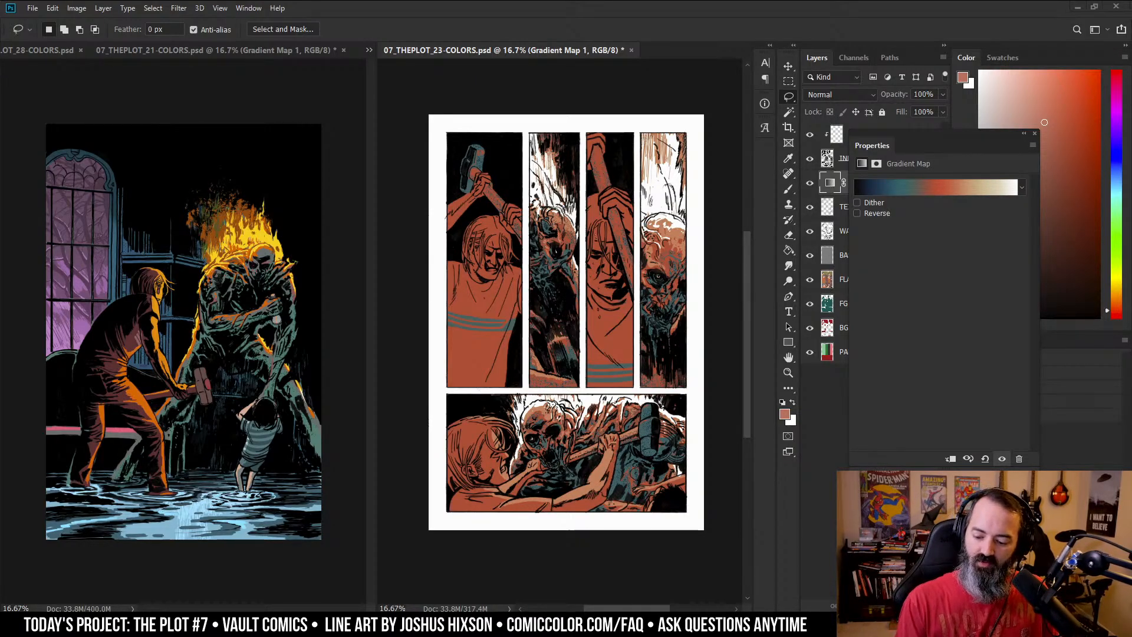
pyautogui.click(1035, 133)
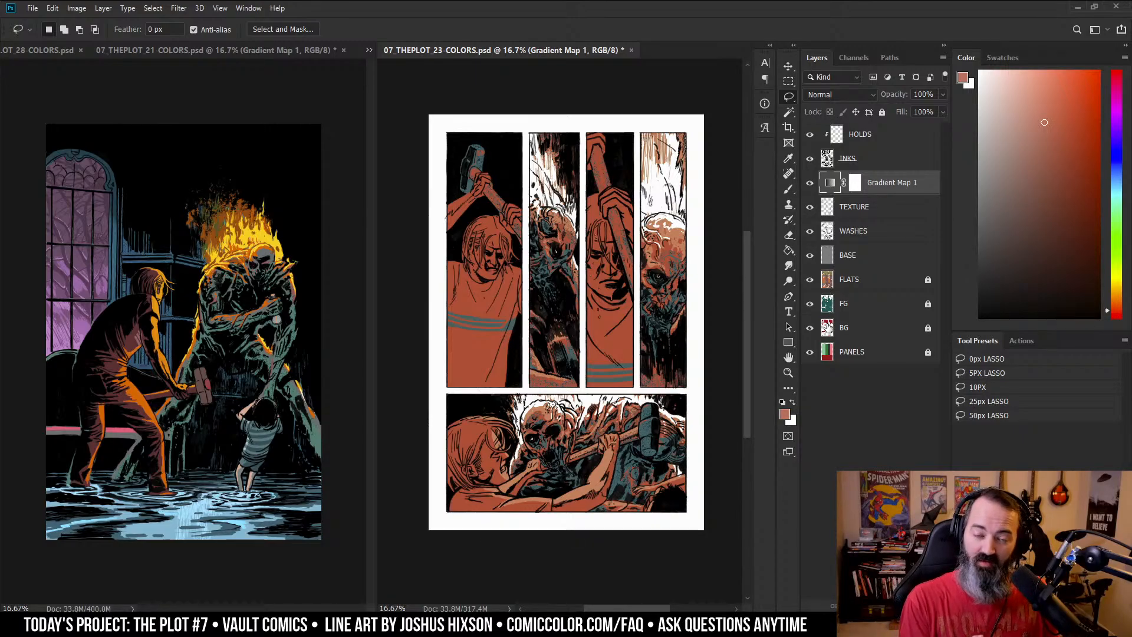
# - Sample the flames' yellow from page 21 as the foreground colour, load the SCREEN 75% brush preset and return to page 23
pyautogui.hscroll(1, 561, 322)
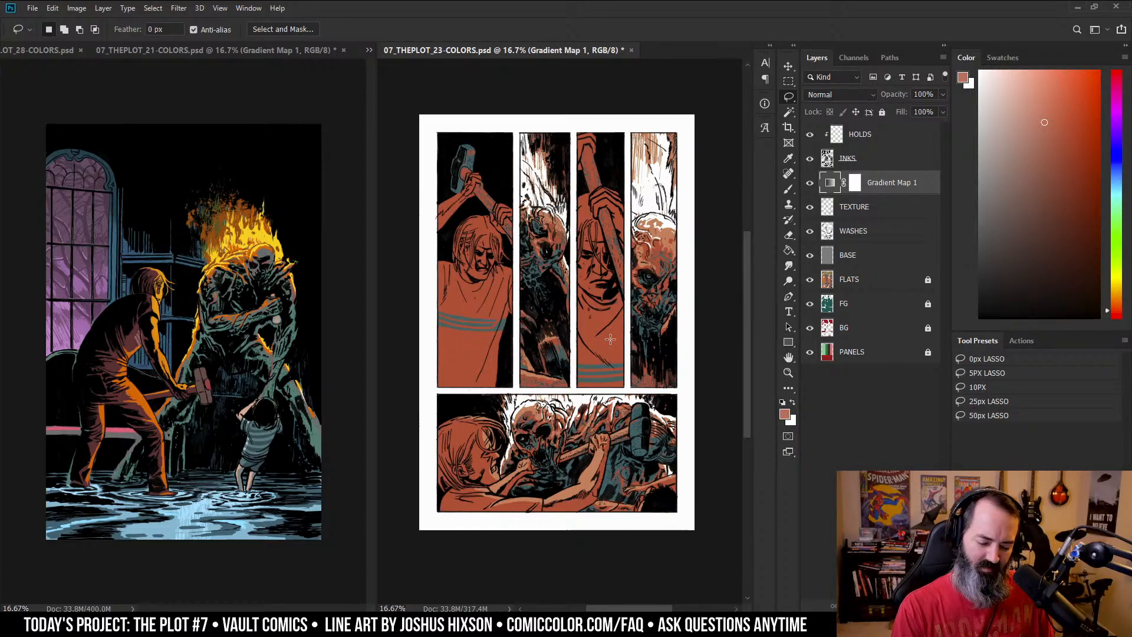
pyautogui.click(350, 293)
pyautogui.press('b')
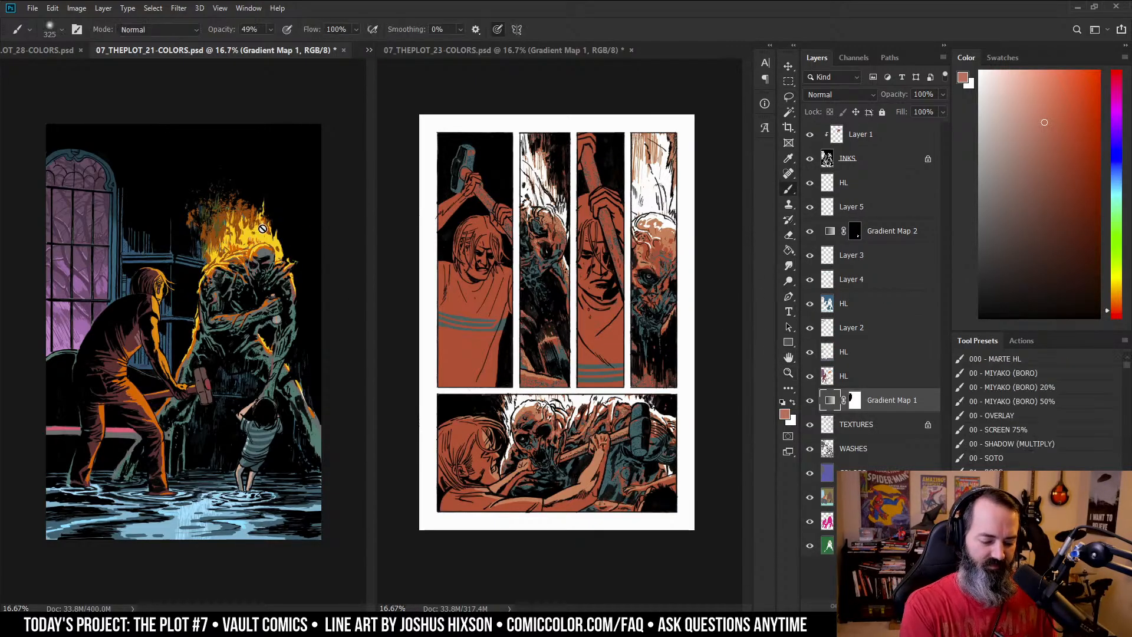
pyautogui.rightClick(260, 231)
pyautogui.click(334, 189)
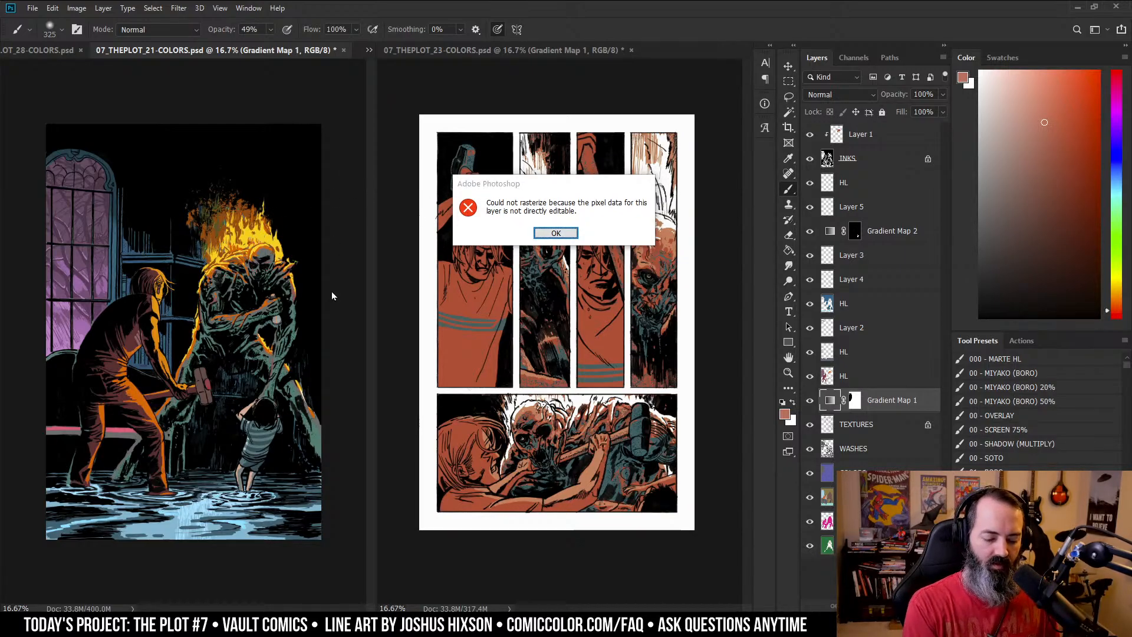
pyautogui.press('Return')
pyautogui.keyDown('alt'); pyautogui.click(262, 260); pyautogui.keyUp('alt')
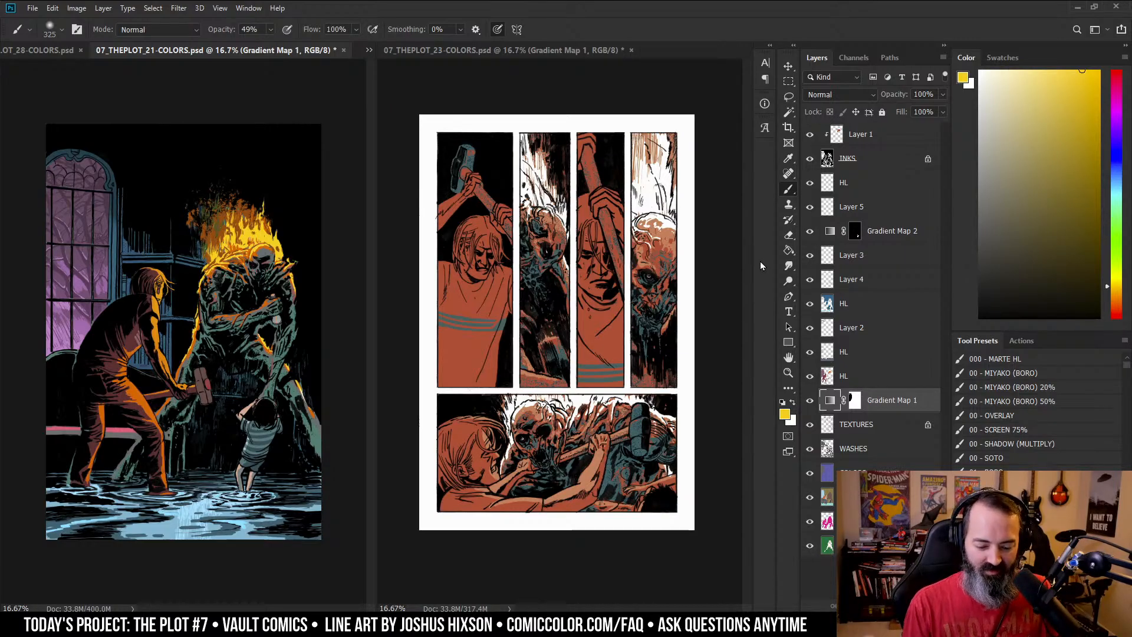
pyautogui.press('F5')
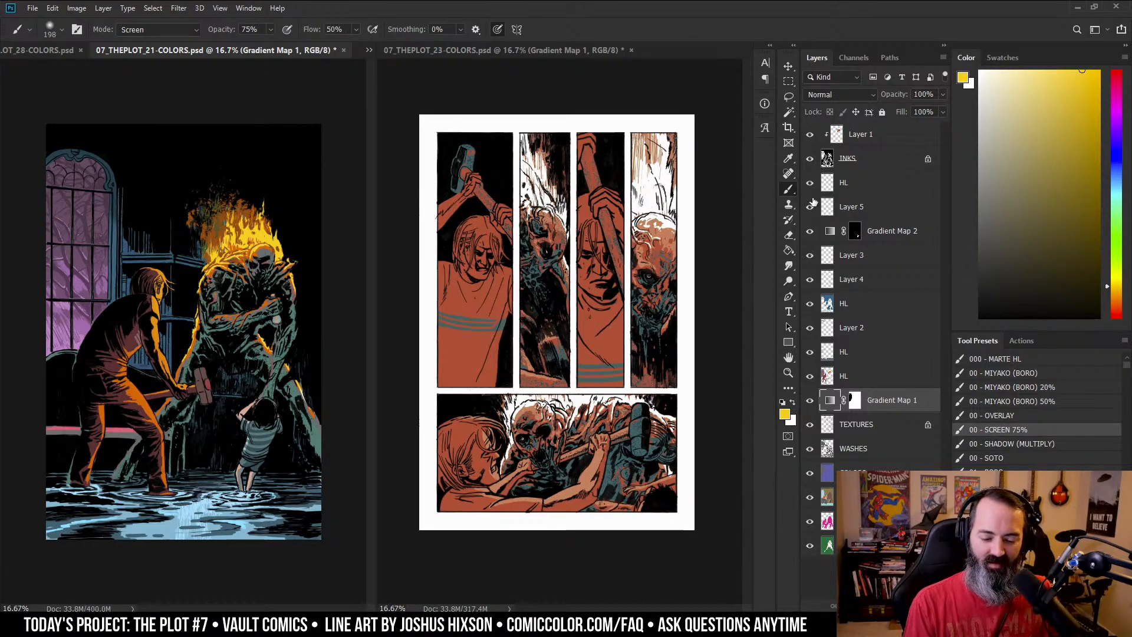
pyautogui.click(696, 200)
pyautogui.press('Return')
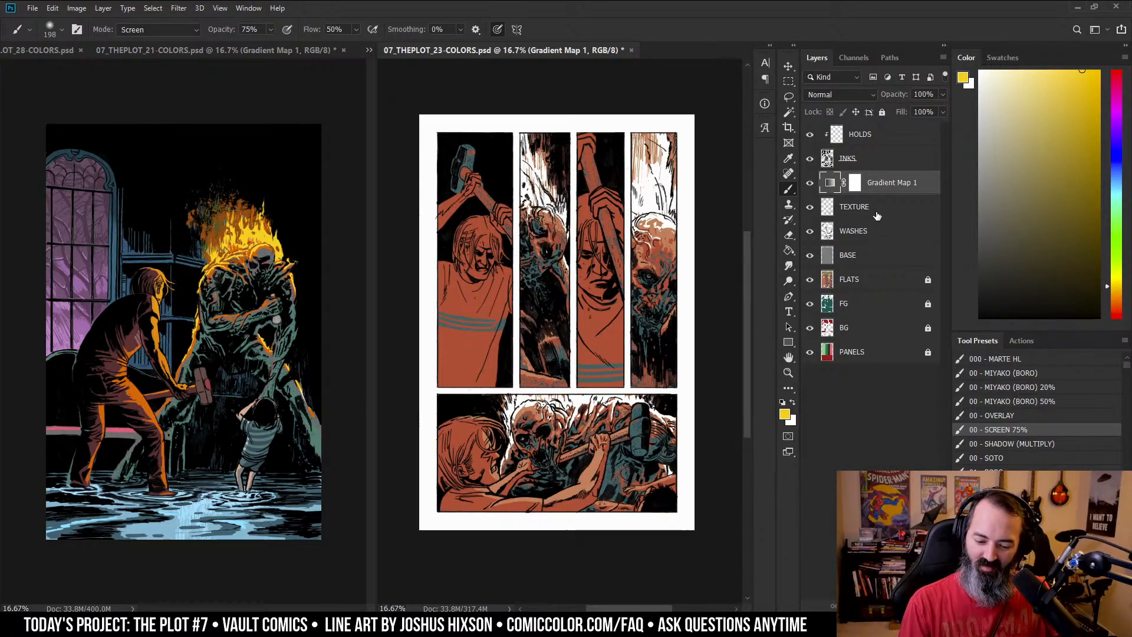
pyautogui.click(571, 235)
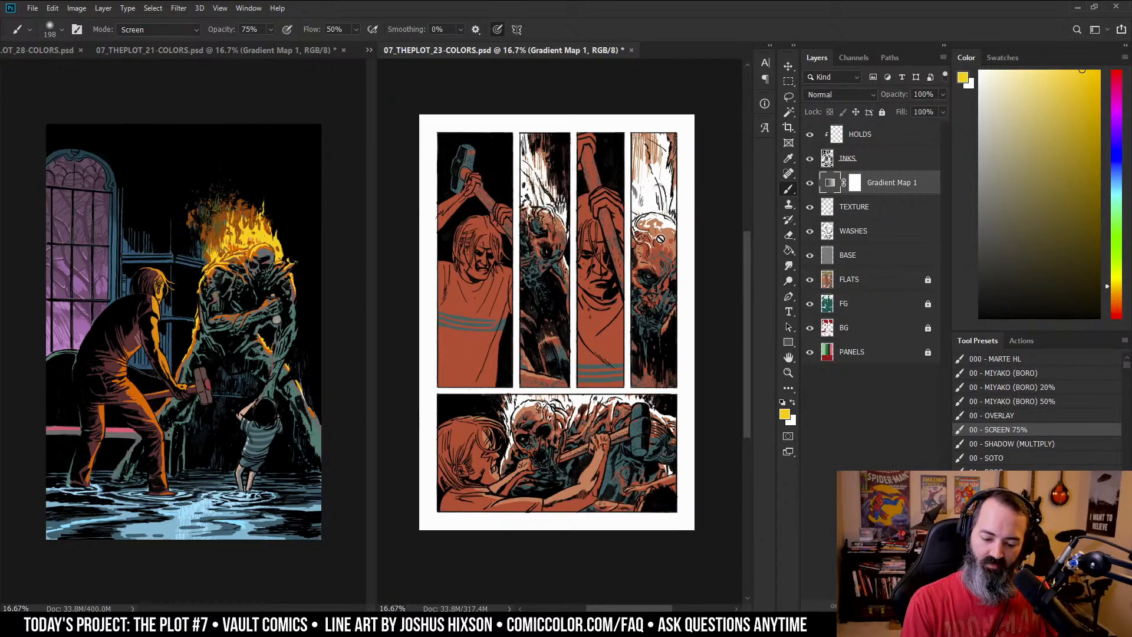
# - Rename page 23's BASE layer as COLORS
pyautogui.doubleClick(849, 258)
pyautogui.write('COLORS')
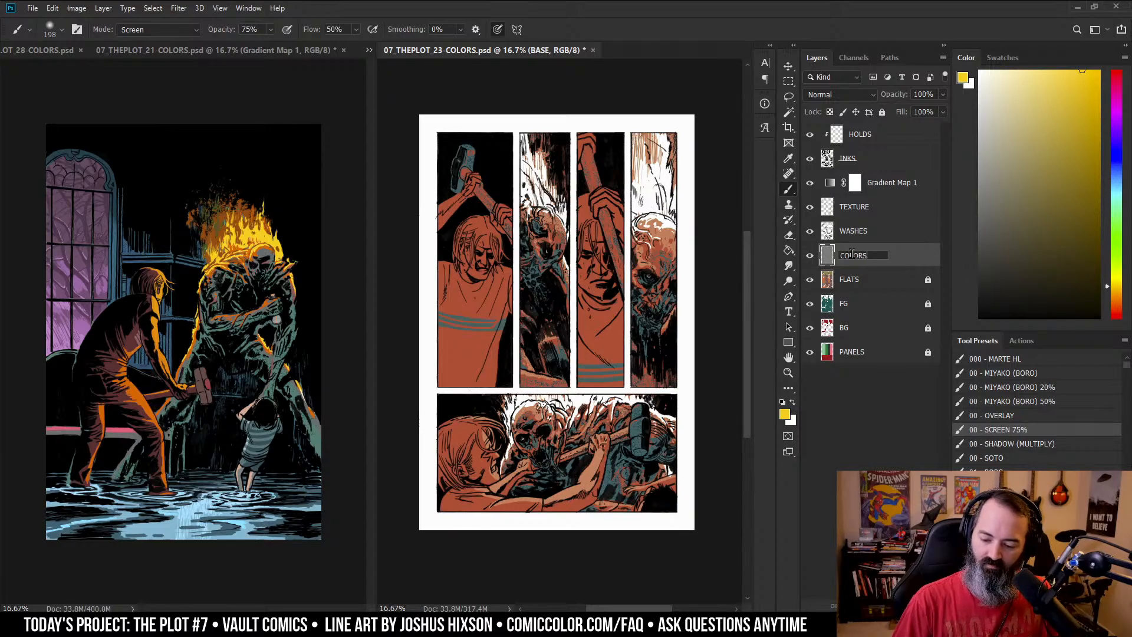
pyautogui.press('Return')
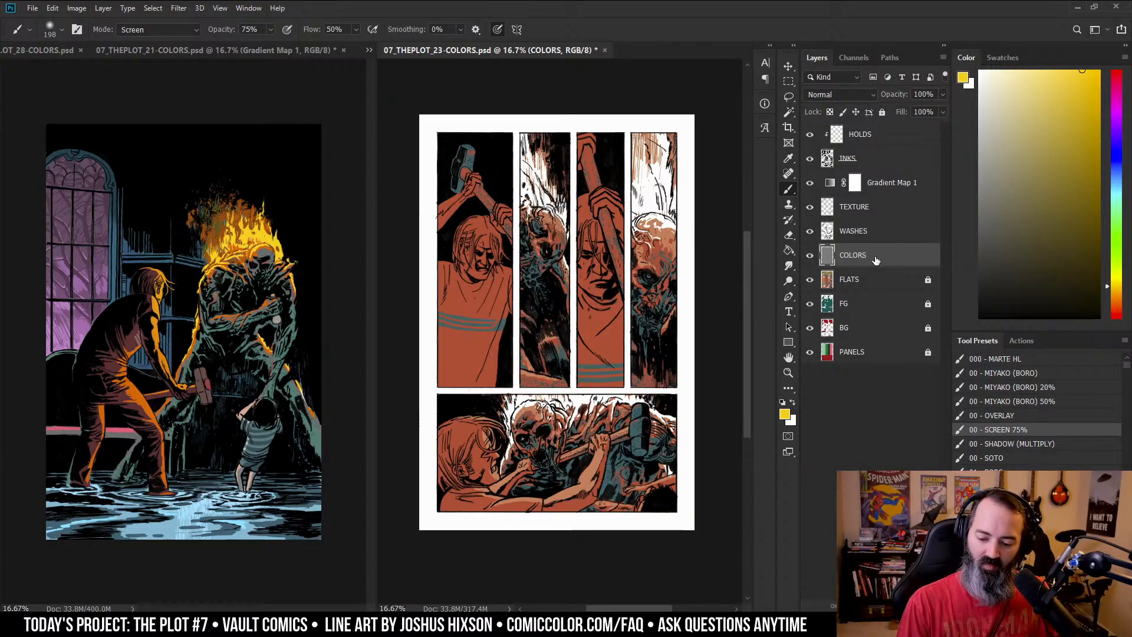
# - Select the flames' wash tone across the WASHES layer of page 23 with the Magic Wand at tolerance 0
pyautogui.press('l')
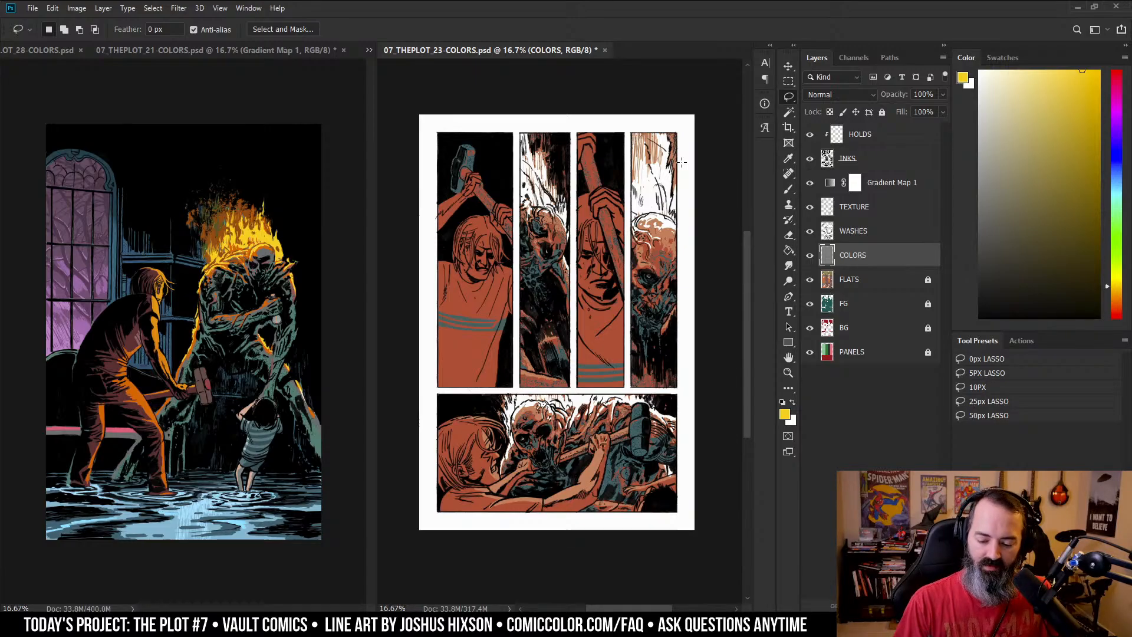
pyautogui.scroll(1, 657, 209)
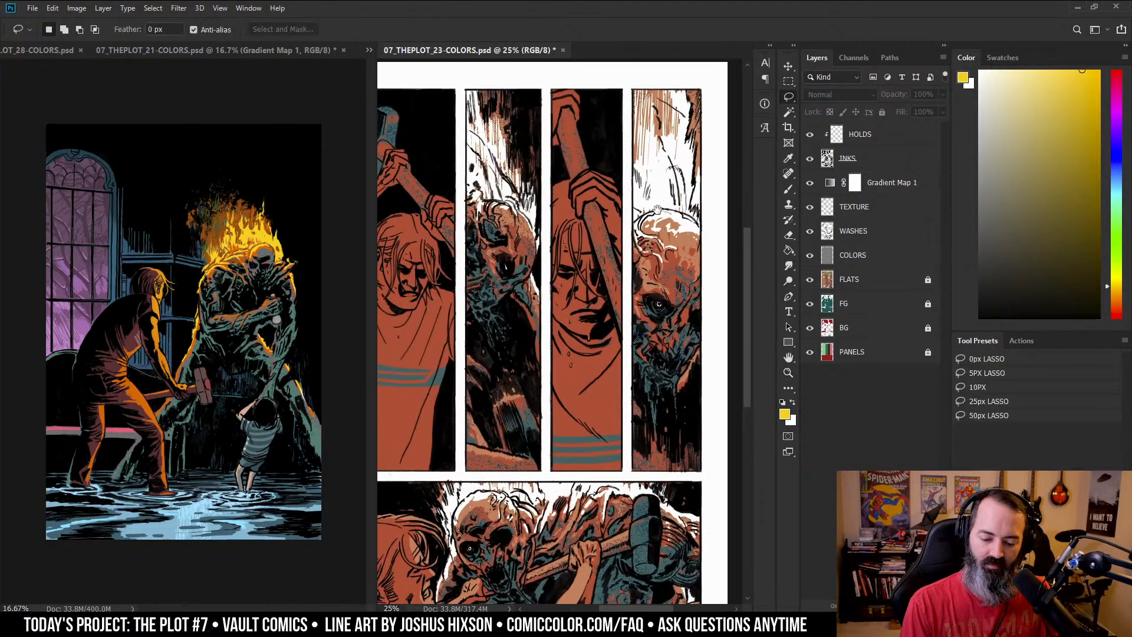
pyautogui.moveTo(657, 208); pyautogui.dragTo(648, 244)
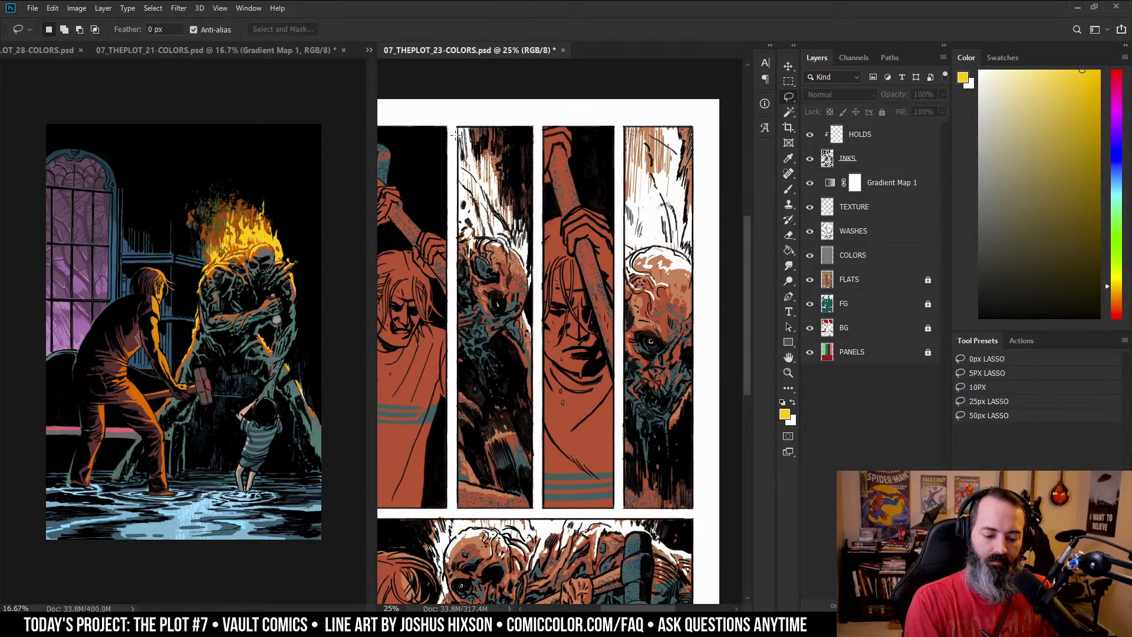
pyautogui.click(834, 232)
pyautogui.press('w')
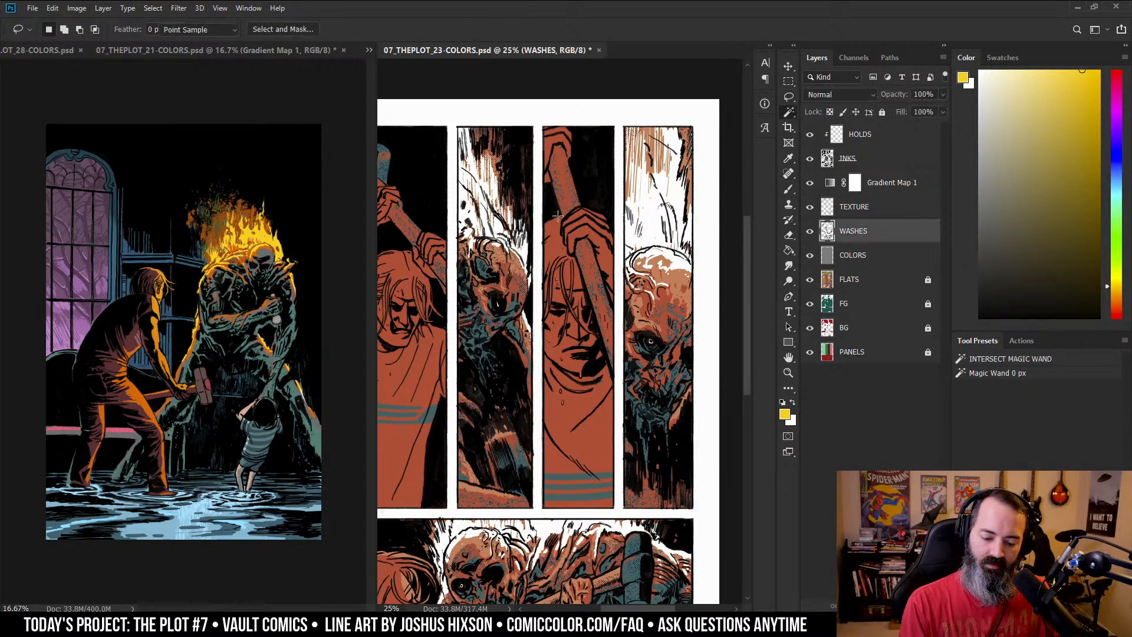
pyautogui.click(519, 189)
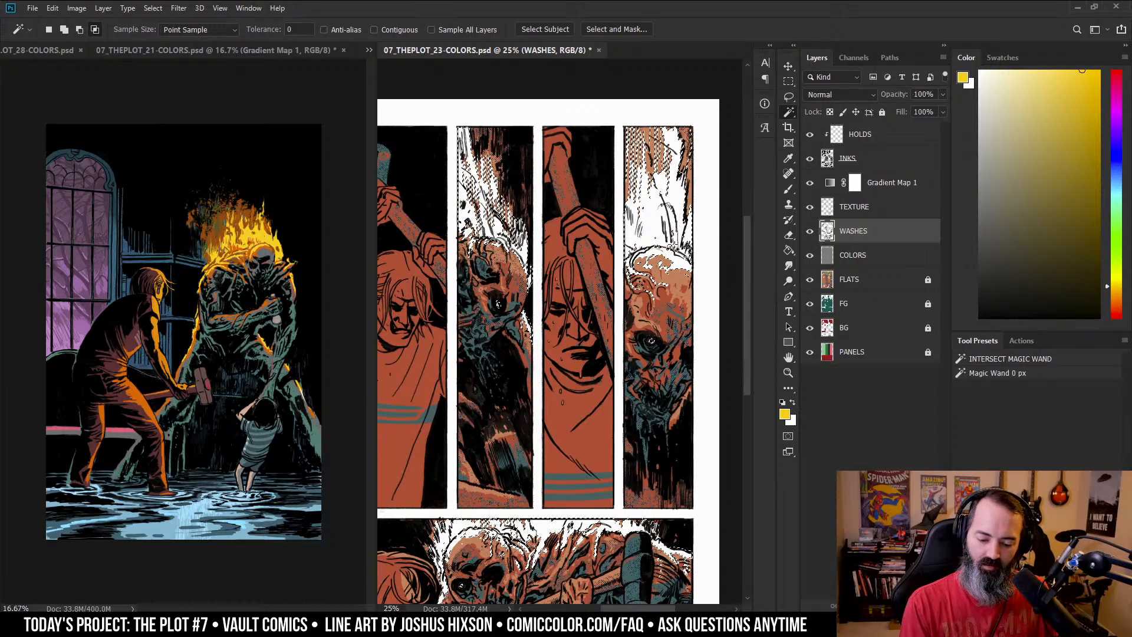
pyautogui.press('z')
pyautogui.keyDown('alt'); pyautogui.click(629, 272); pyautogui.keyUp('alt')
pyautogui.keyDown('alt'); pyautogui.click(628, 272); pyautogui.keyUp('alt')
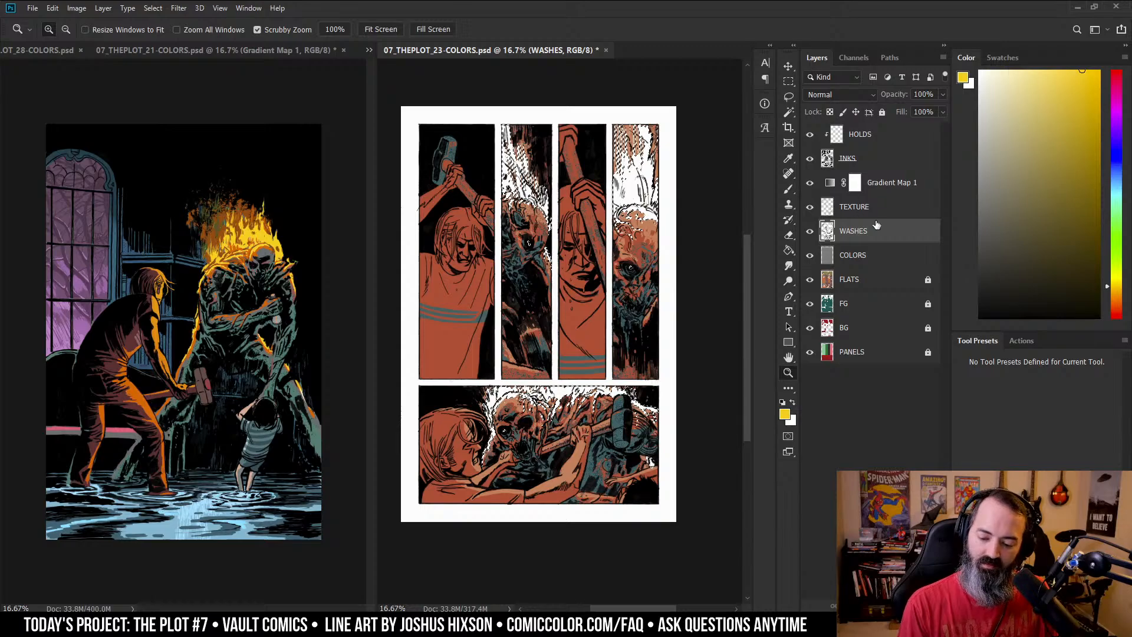
# - Add a Hard Light layer named HL above Gradient Map 1, fill the selected flames on it with the yellow and deselect
pyautogui.press('F2')
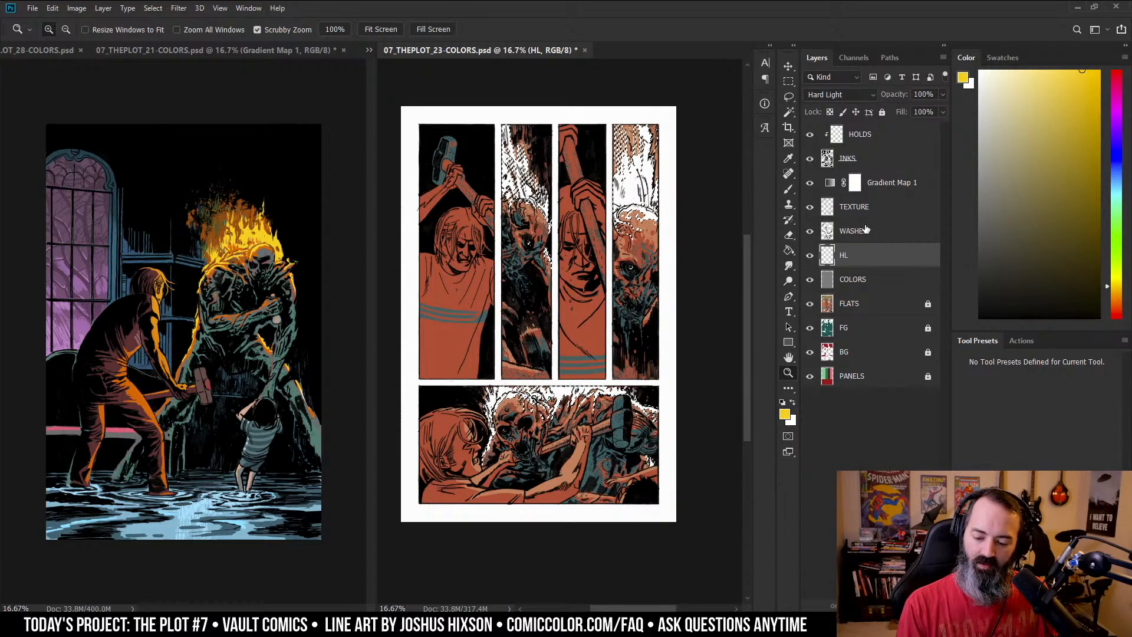
pyautogui.moveTo(866, 254); pyautogui.dragTo(877, 179)
pyautogui.press('g')
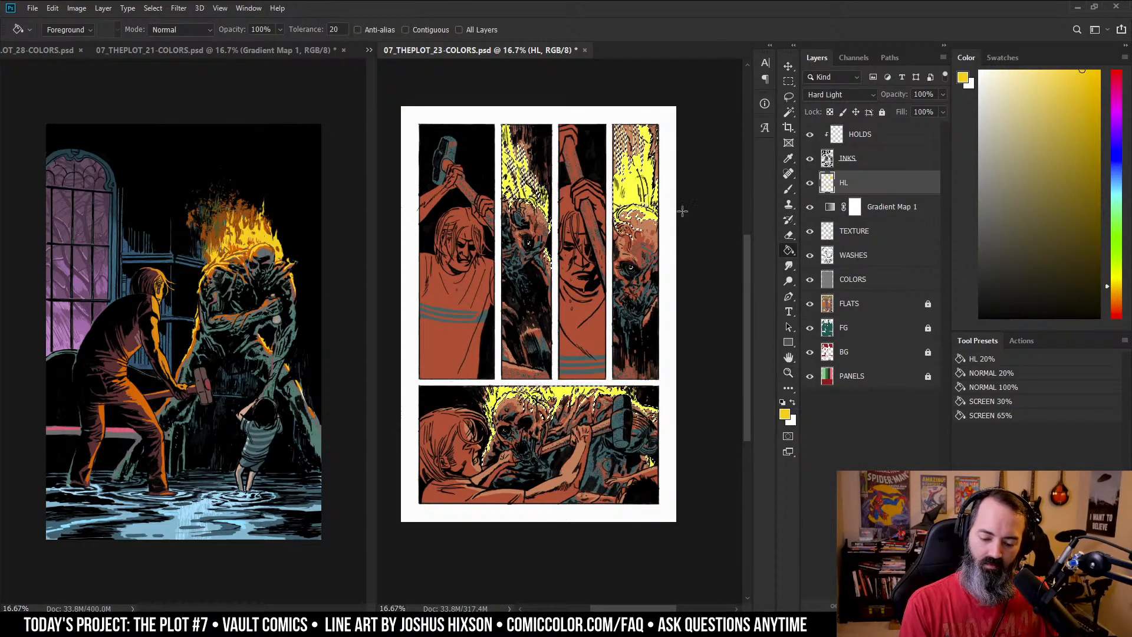
pyautogui.hotkey('ctrl', 'd')
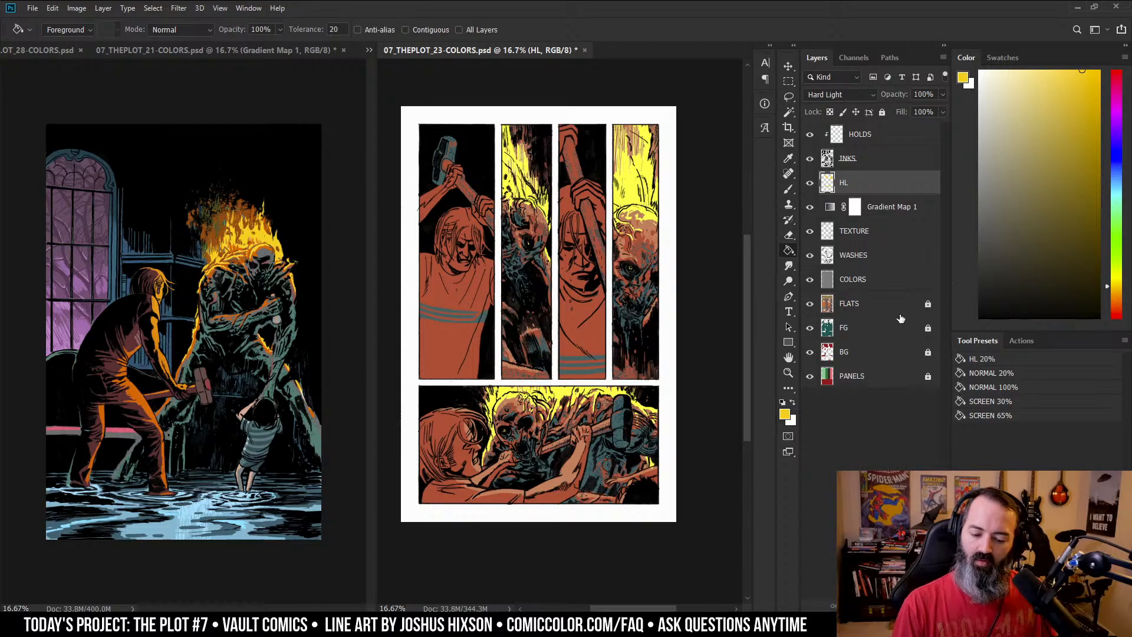
# - Try shifting the hue of the HL layer's flame fill to -31 with Hue/Saturation
pyautogui.press('i')
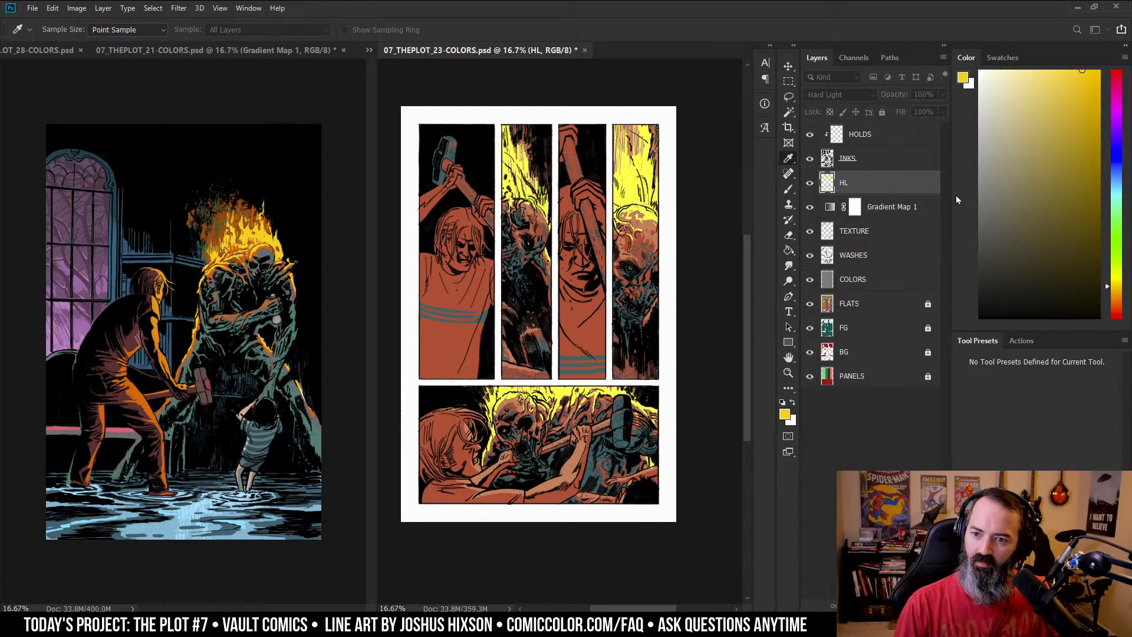
pyautogui.hotkey('ctrl', 'u')
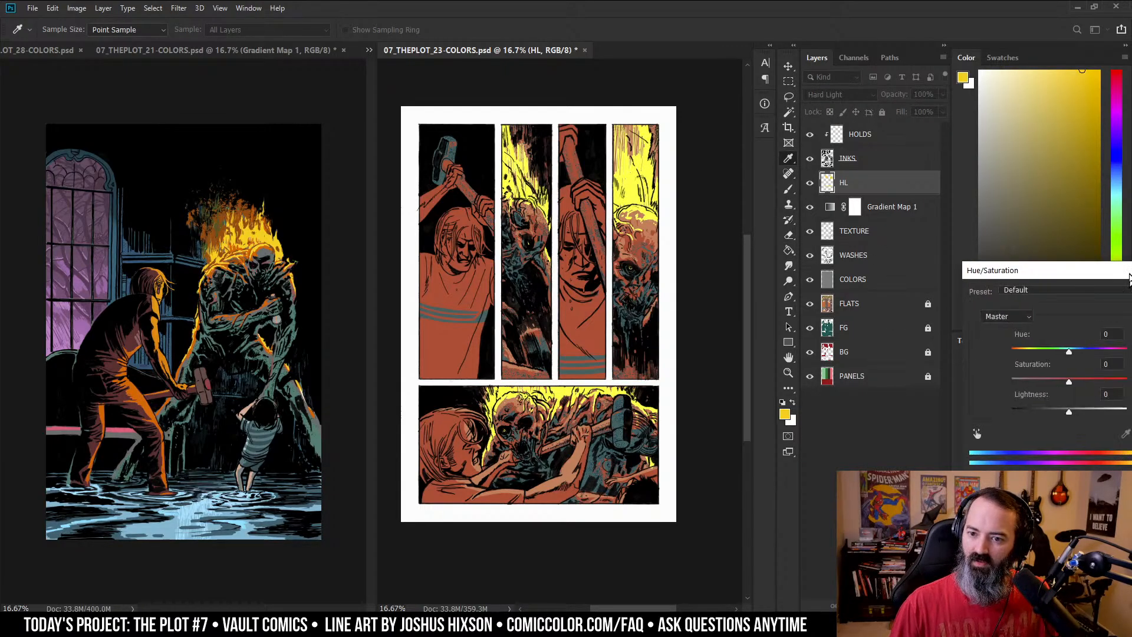
pyautogui.moveTo(1129, 264); pyautogui.dragTo(847, 284)
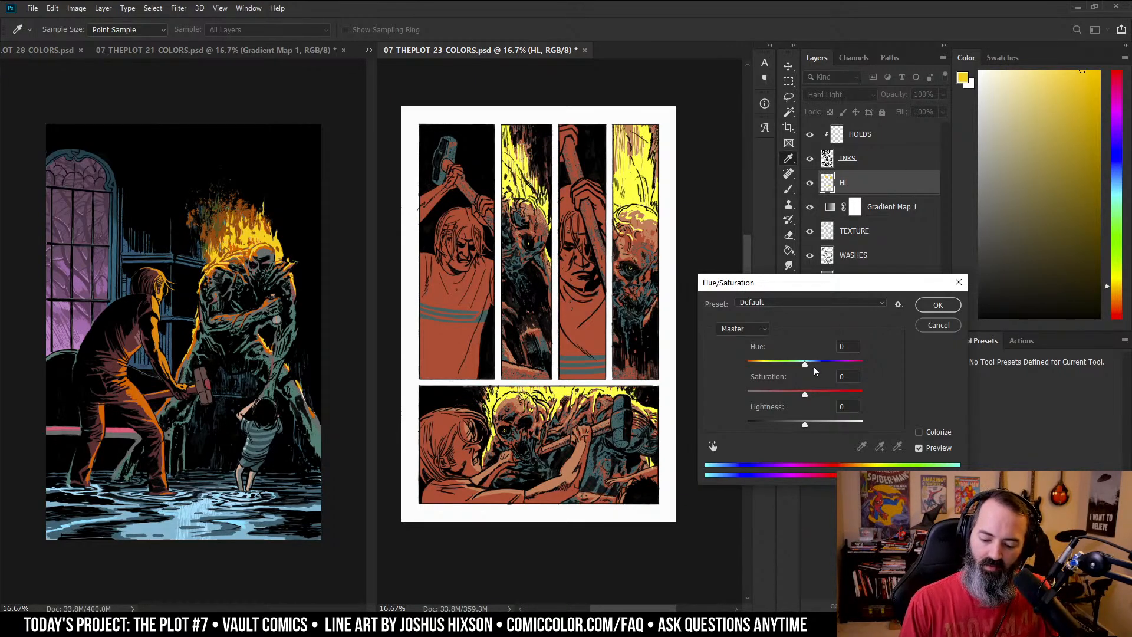
pyautogui.moveTo(805, 364)
pyautogui.mouseDown()
pyautogui.moveTo(794, 363)
pyautogui.moveTo(819, 359)
pyautogui.moveTo(788, 366)
pyautogui.mouseUp()
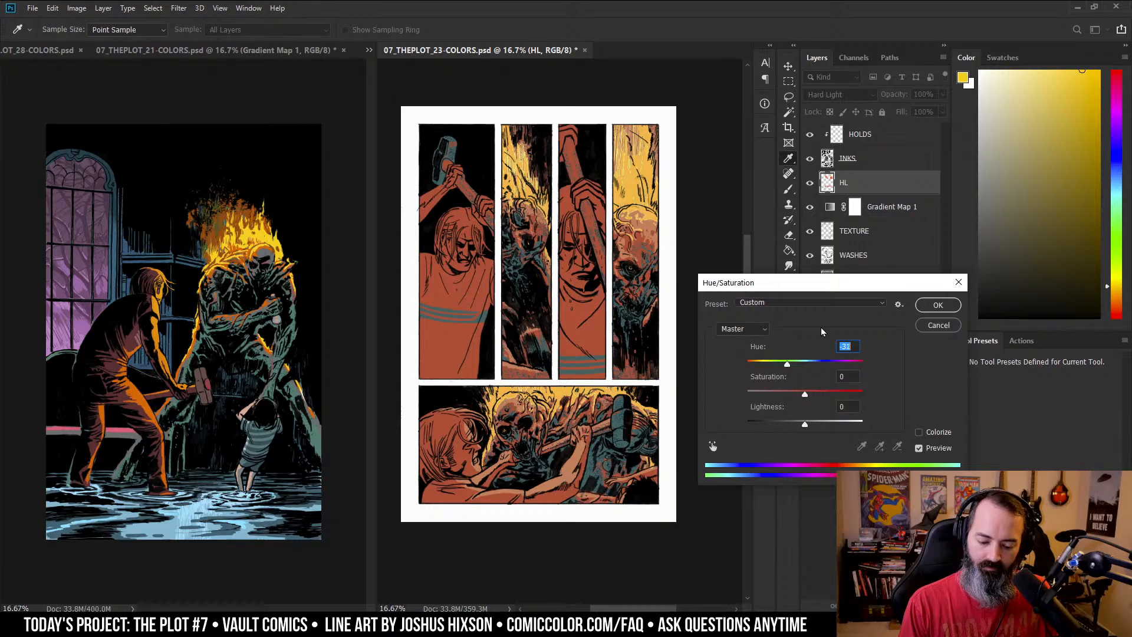
pyautogui.click(938, 305)
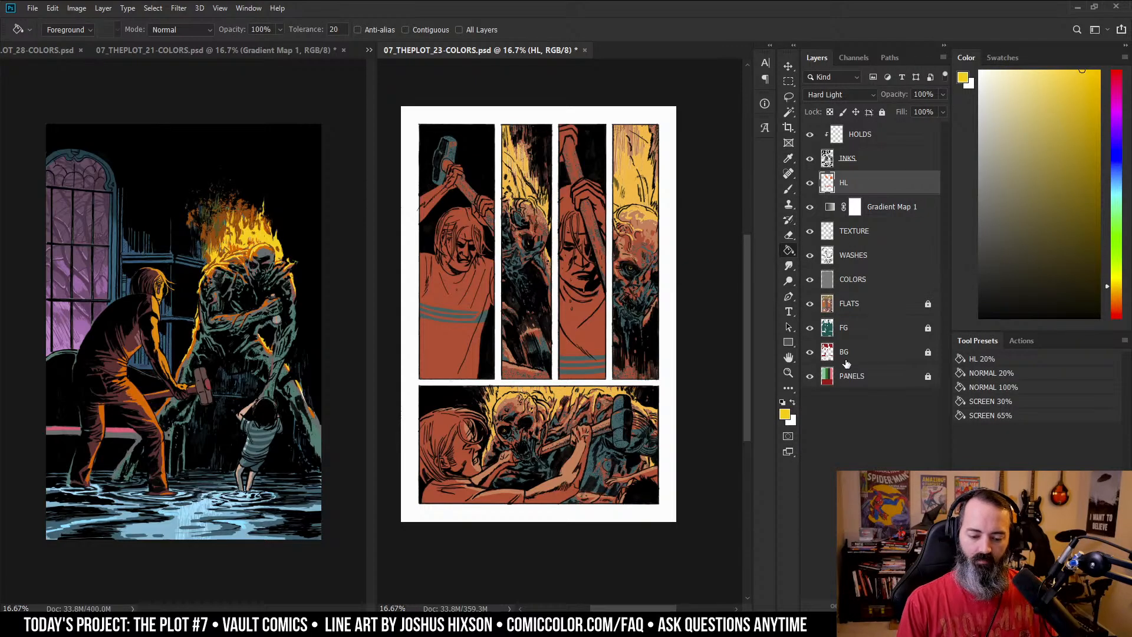
# - Examine the edges of the recoloured flame fill up close in the second and fourth panels of page 23
pyautogui.hotkey('ctrl', '+')
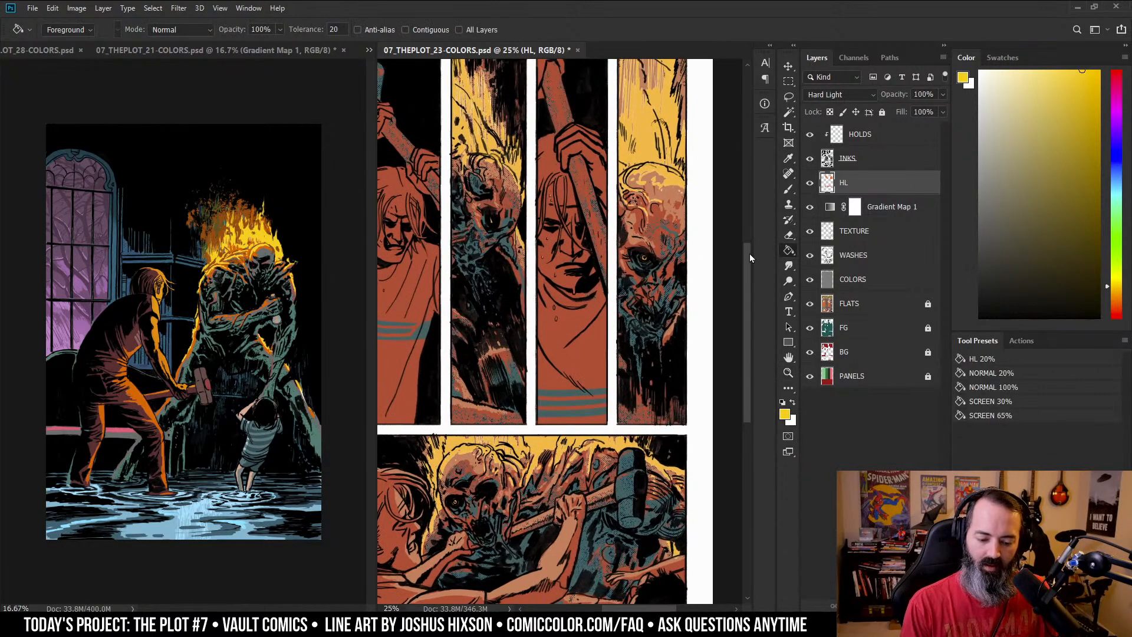
pyautogui.press('z')
pyautogui.keyDown('alt'); pyautogui.click(607, 287); pyautogui.keyUp('alt')
pyautogui.tripleClick(608, 286)
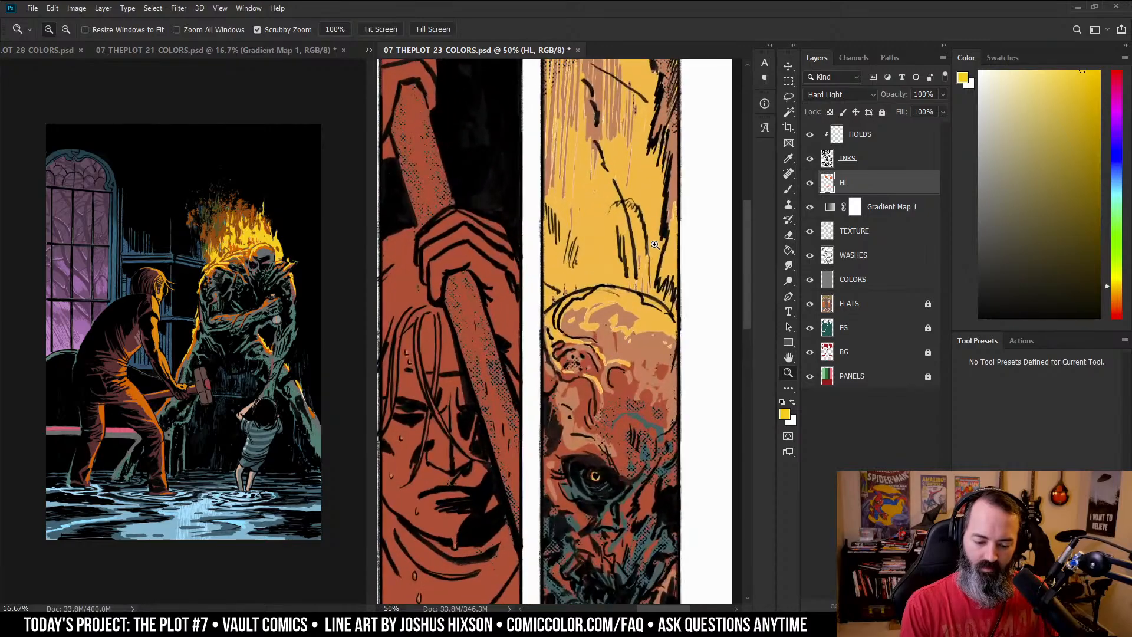
pyautogui.keyDown('alt'); pyautogui.click(628, 278); pyautogui.keyUp('alt')
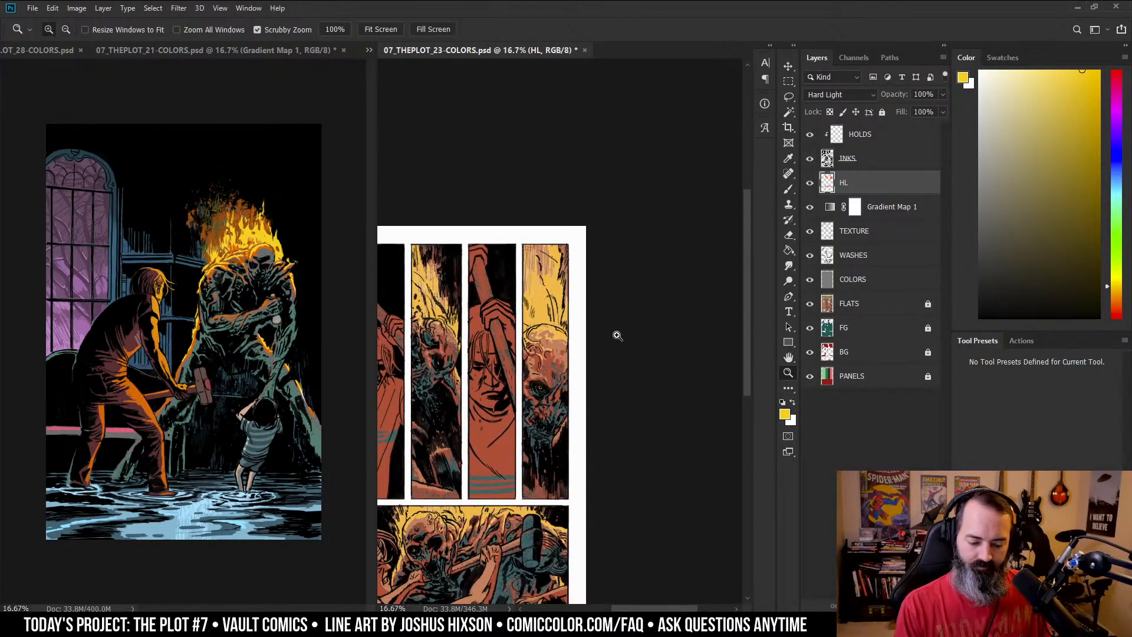
pyautogui.moveTo(617, 333); pyautogui.dragTo(665, 275)
pyautogui.hotkey('ctrl', '+')
pyautogui.hotkey('ctrl', '+')
pyautogui.hotkey('ctrl', '+')
pyautogui.hotkey('ctrl', '+')
pyautogui.hotkey('ctrl', '+')
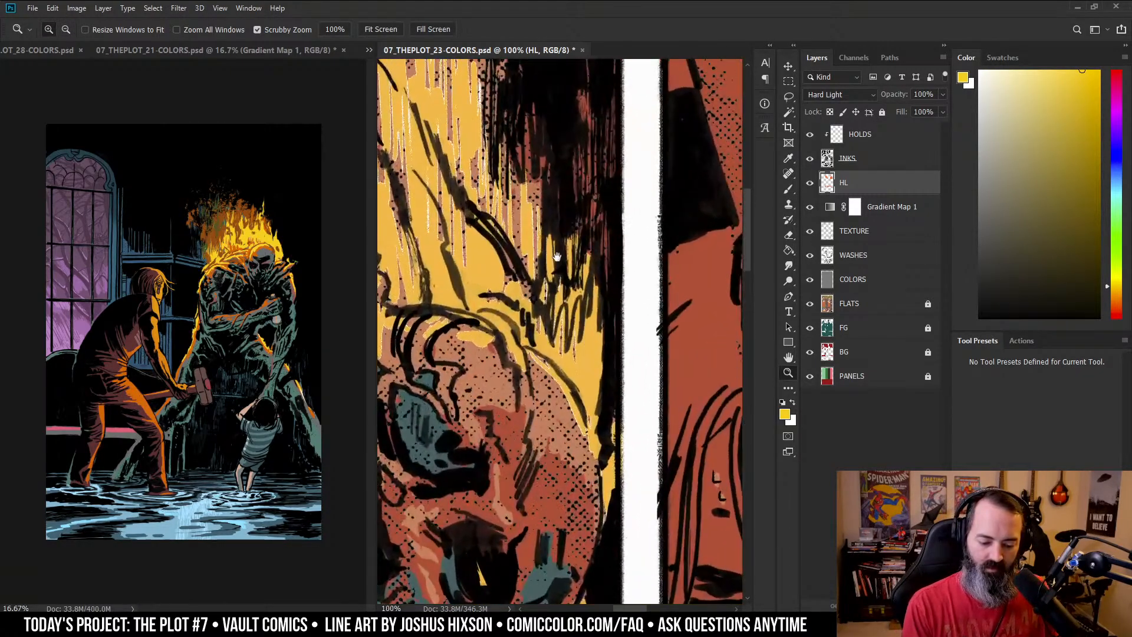
pyautogui.hotkey('ctrl', '+')
pyautogui.hotkey('ctrl', '+')
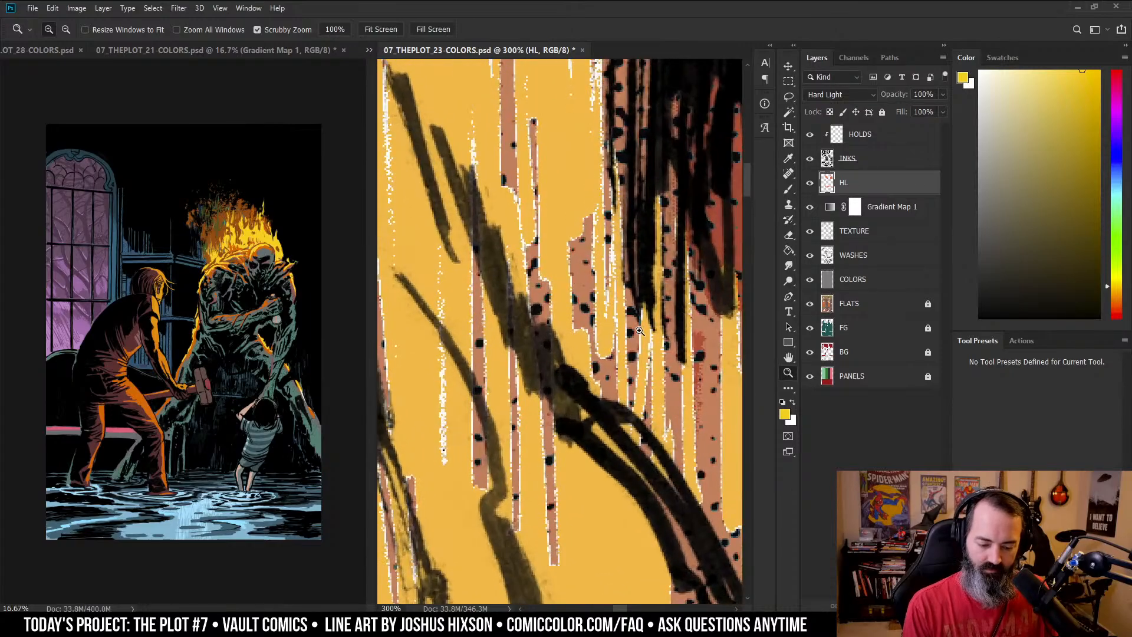
pyautogui.hotkey('ctrl', '-')
pyautogui.hotkey('ctrl', '-')
pyautogui.hotkey('ctrl', '-')
pyautogui.hotkey('ctrl', '-')
pyautogui.hotkey('ctrl', '-')
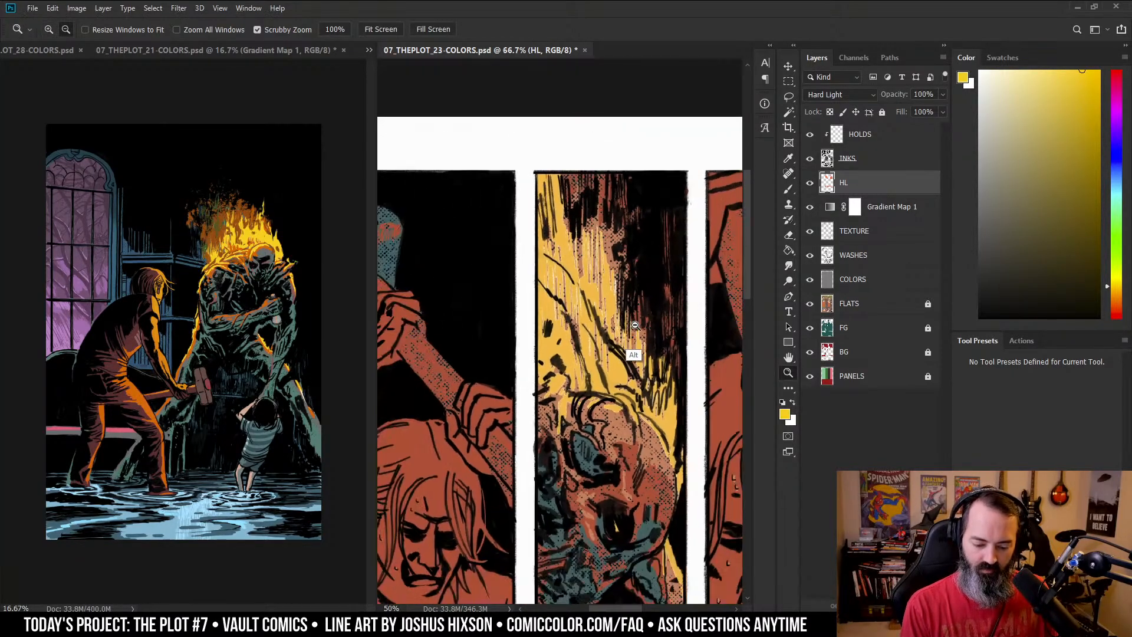
pyautogui.hotkey('ctrl', '-')
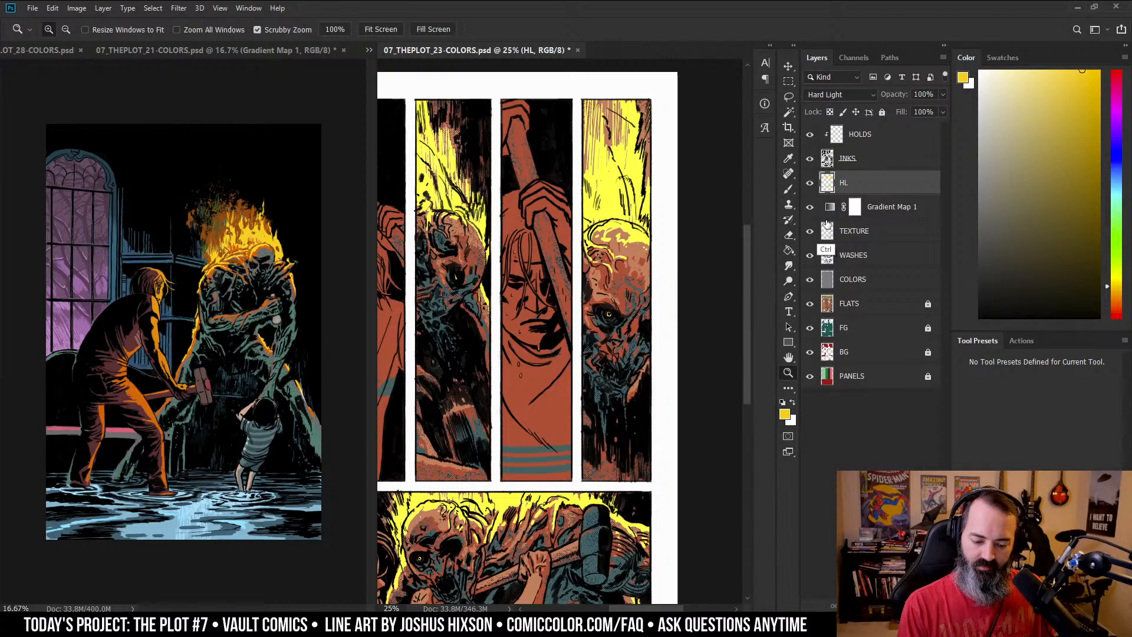
# - Inspect the yellow edges around the fourth panel's skull and undo the yellow fill on the HL layer
pyautogui.scroll(3, 618, 320)
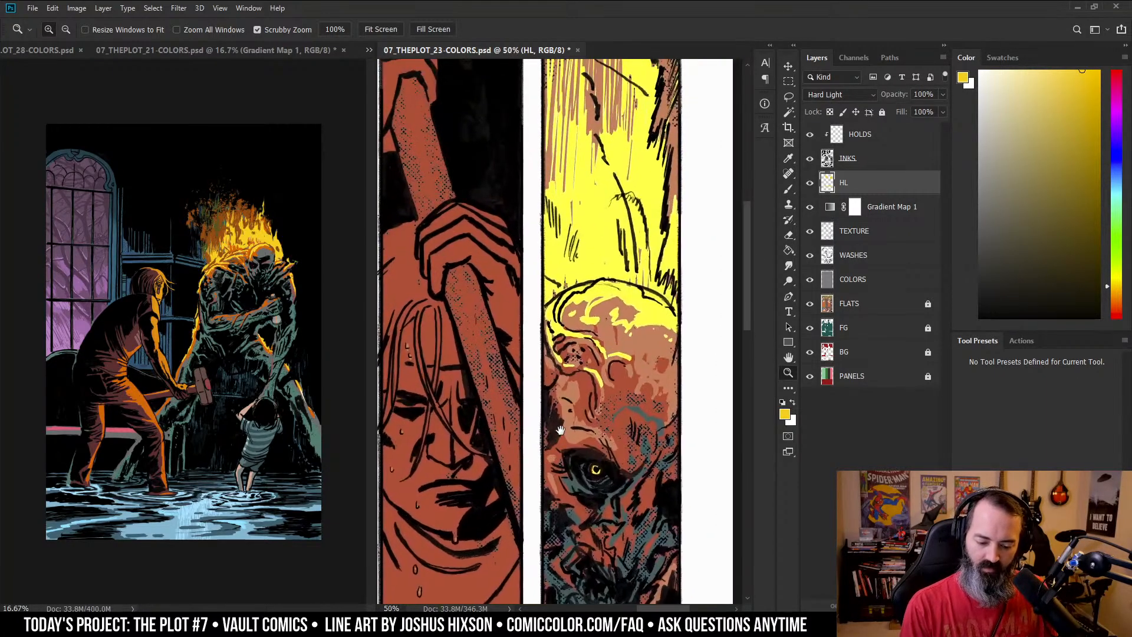
pyautogui.scroll(3, 618, 320)
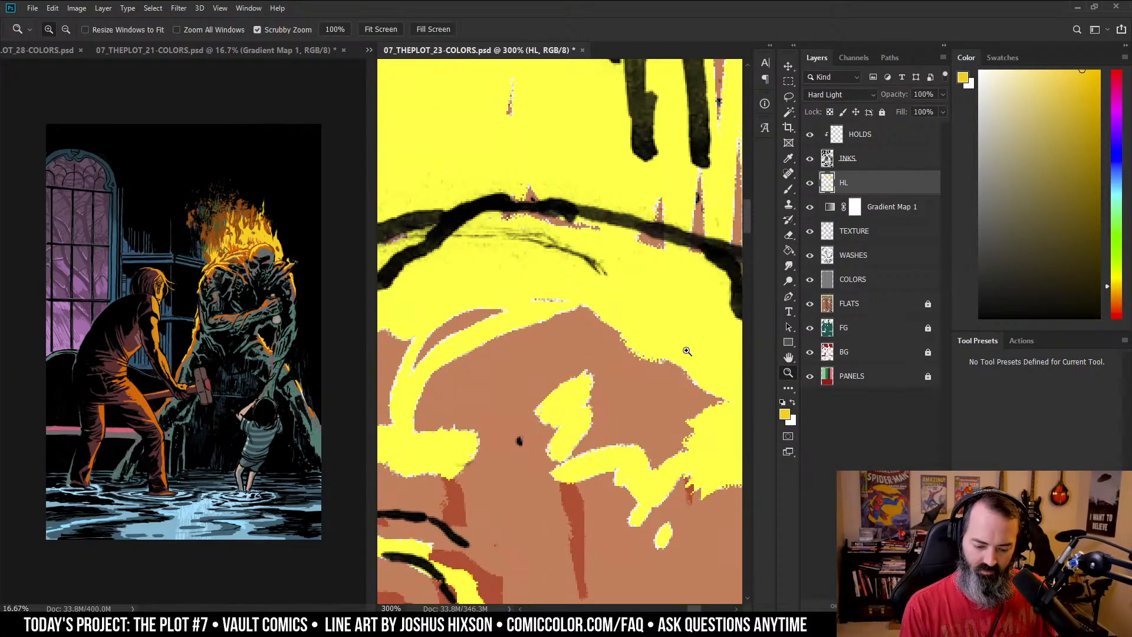
pyautogui.moveTo(620, 307); pyautogui.dragTo(676, 282)
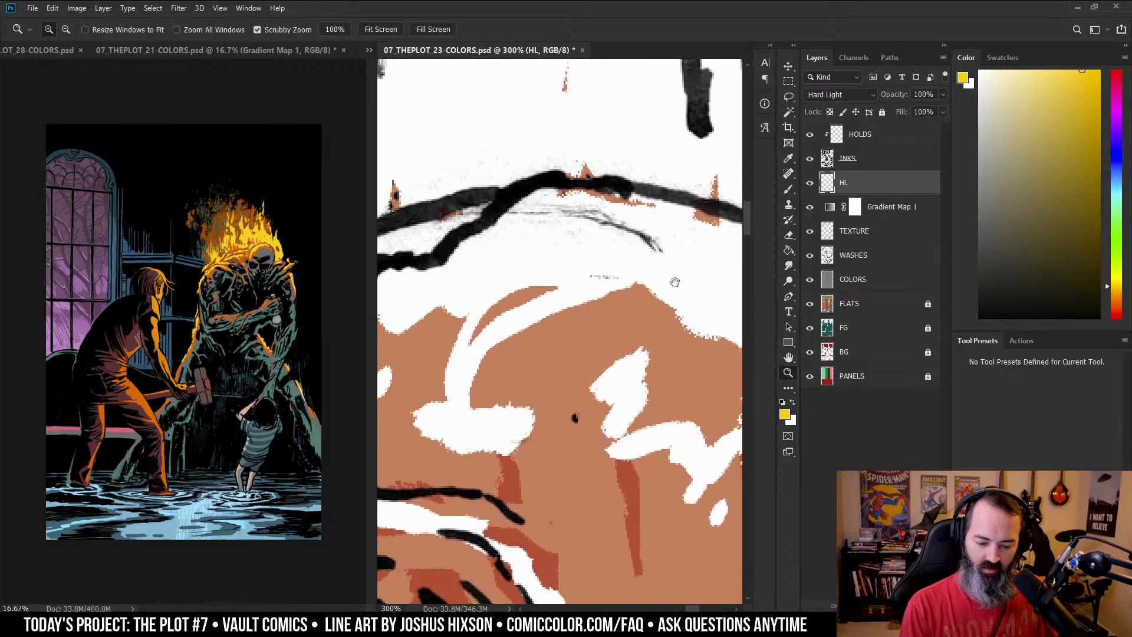
pyautogui.scroll(-6, 678, 333)
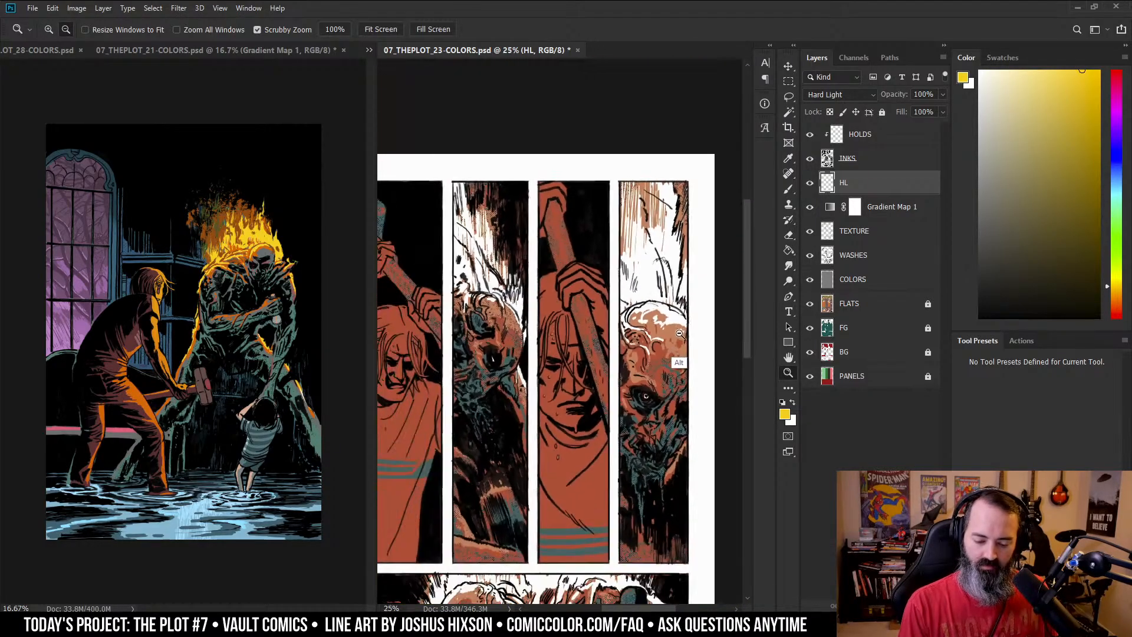
pyautogui.moveTo(679, 333); pyautogui.dragTo(652, 254)
pyautogui.scroll(-1, 664, 250)
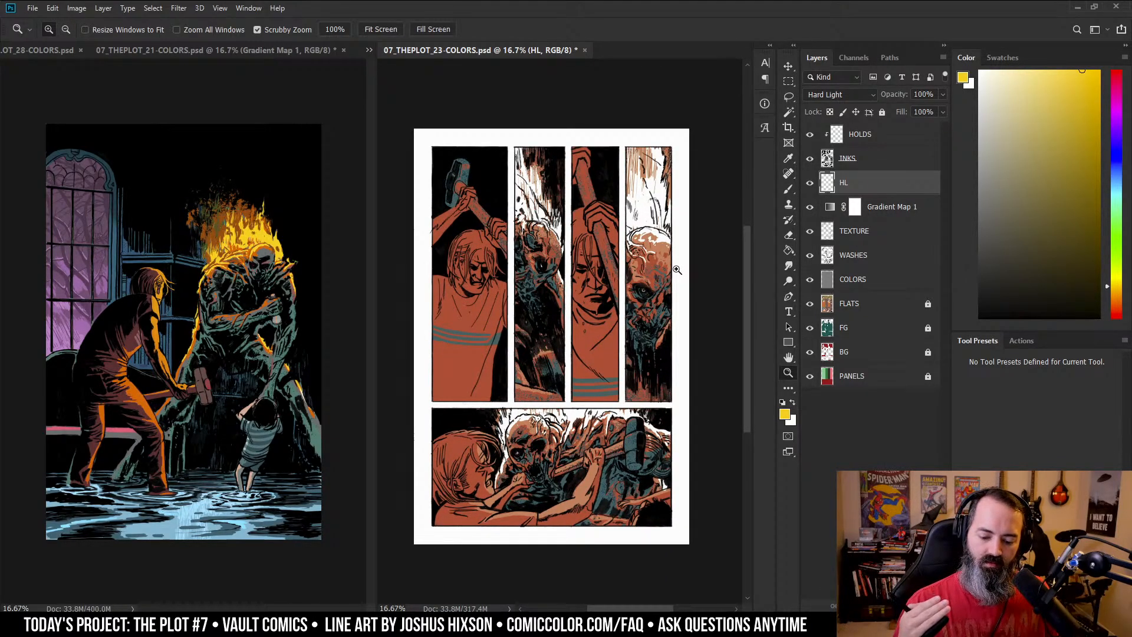
# - Create a new layer above HL in Darken mode, shift the foreground colour to orange and fill the layer with it
pyautogui.press('l')
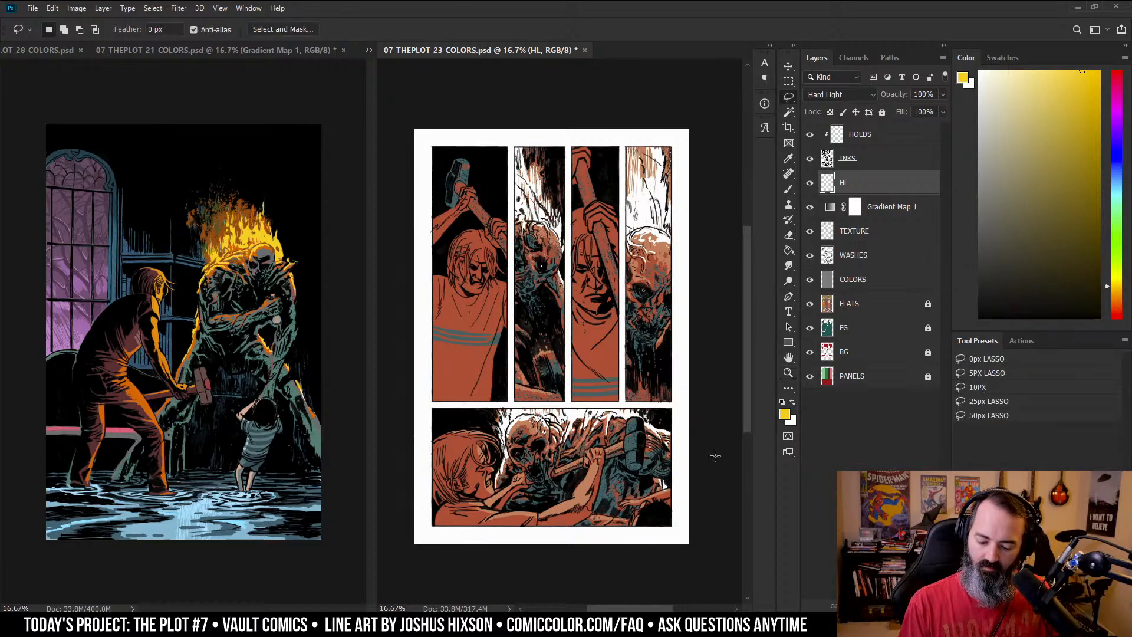
pyautogui.hotkey('ctrl', 'shift', 'alt', 'n')
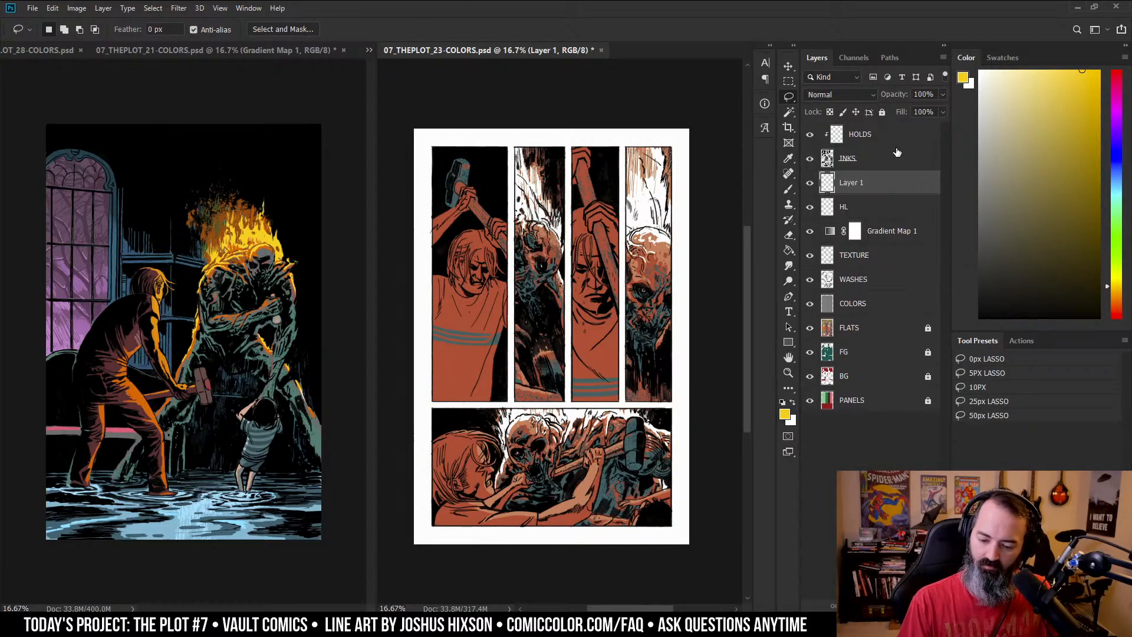
pyautogui.click(869, 96)
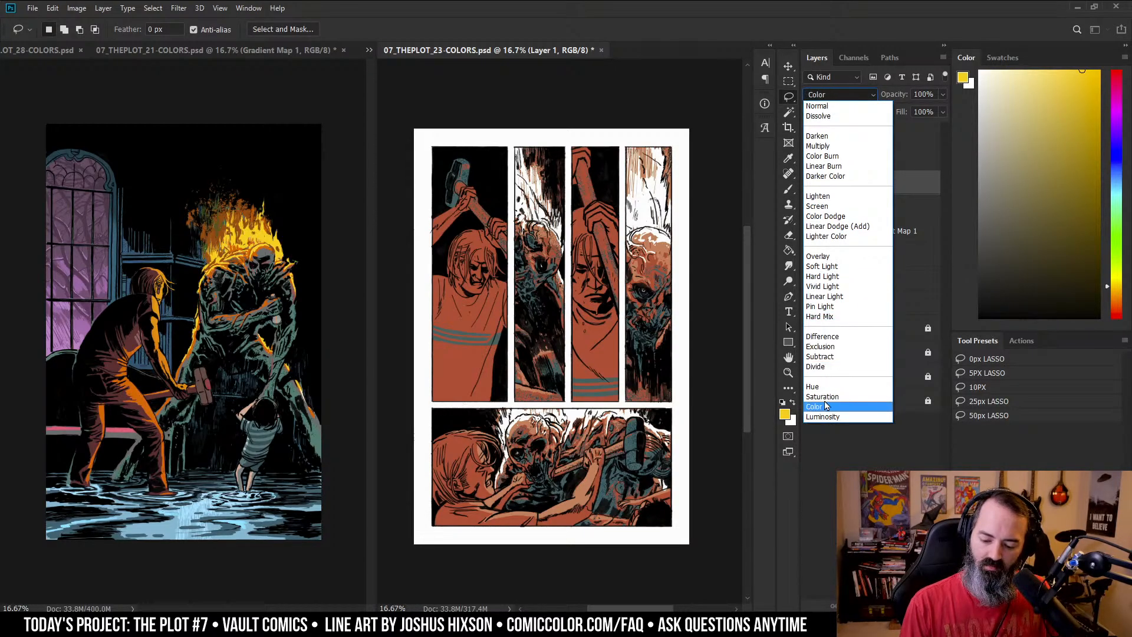
pyautogui.click(818, 137)
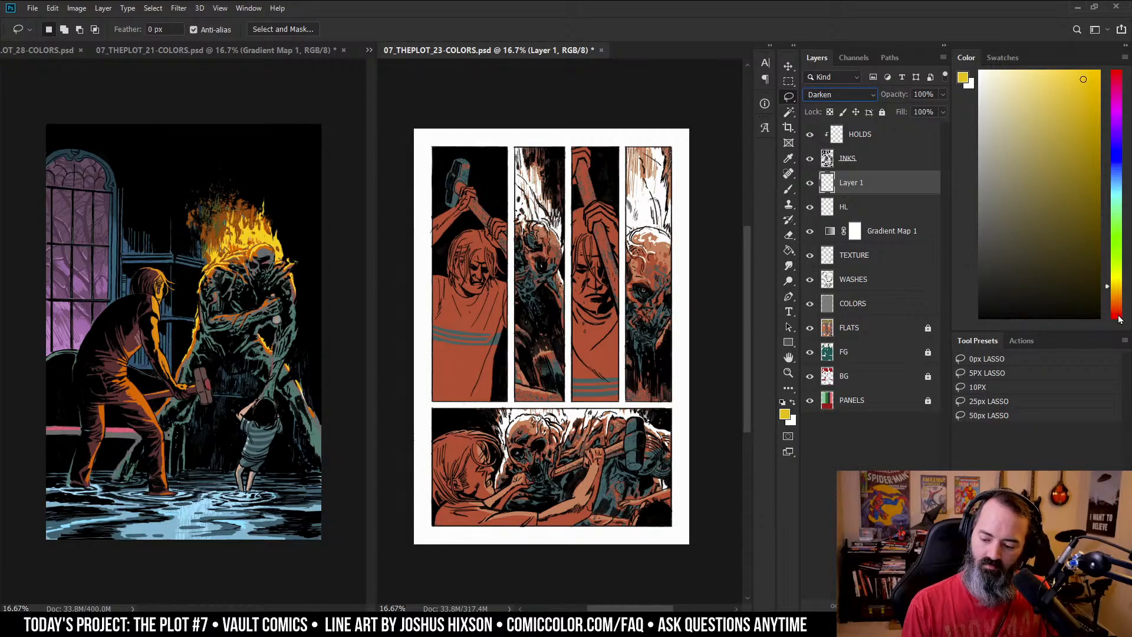
pyautogui.click(1117, 296)
pyautogui.press('g')
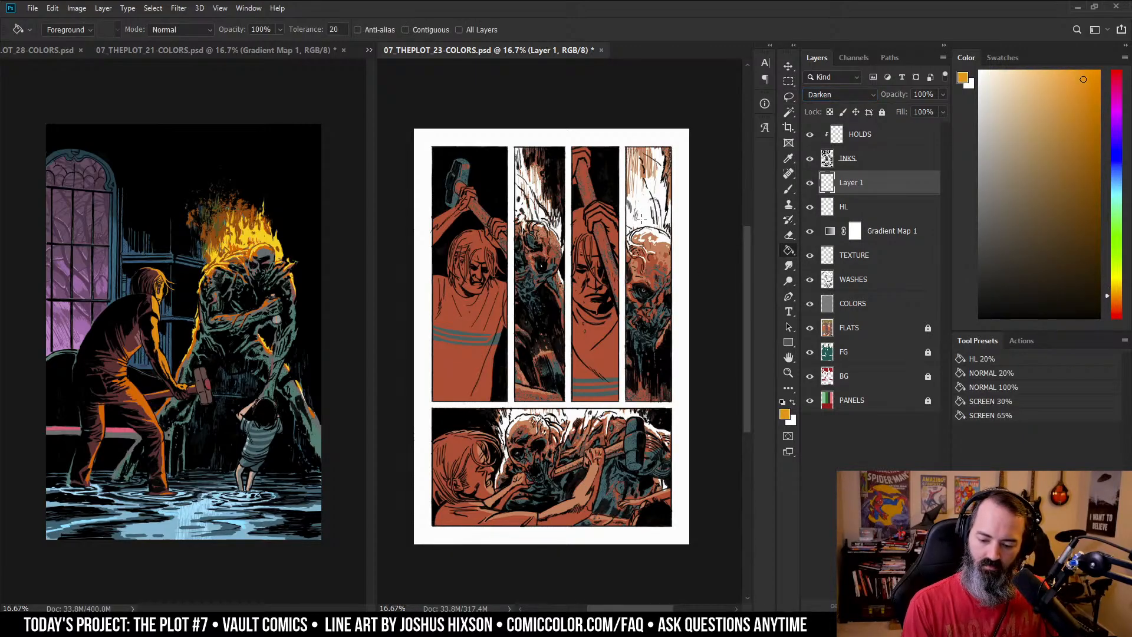
pyautogui.click(641, 218)
pyautogui.press('l')
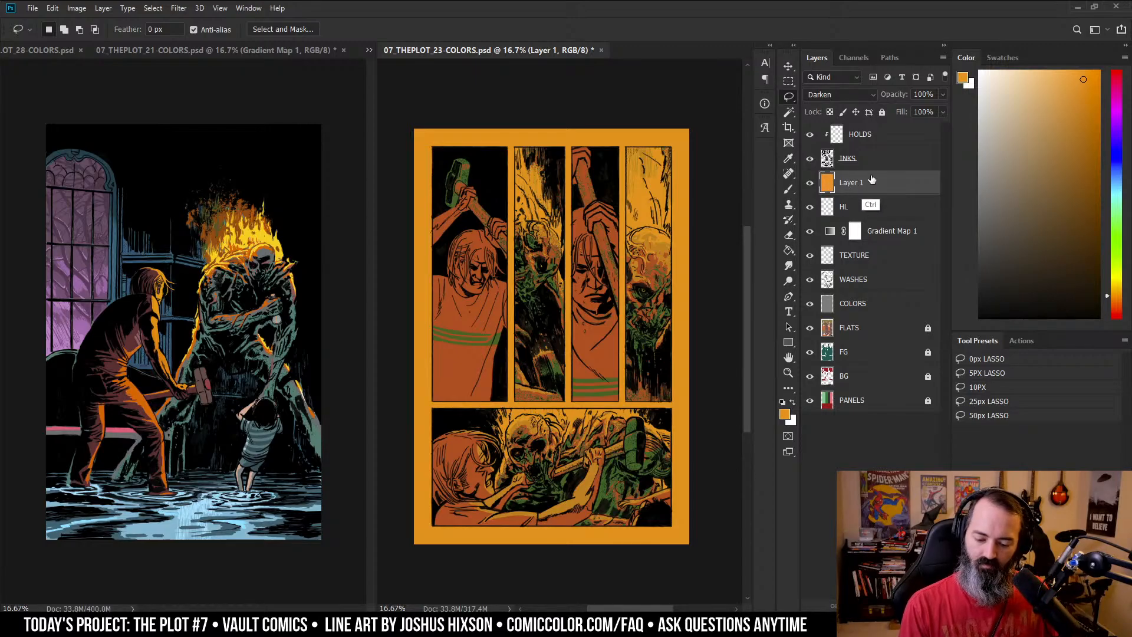
# - Try raising the orange layer's lightness to +34 with Hue/Saturation
pyautogui.hotkey('ctrl', 'u')
pyautogui.moveTo(808, 423); pyautogui.dragTo(824, 425)
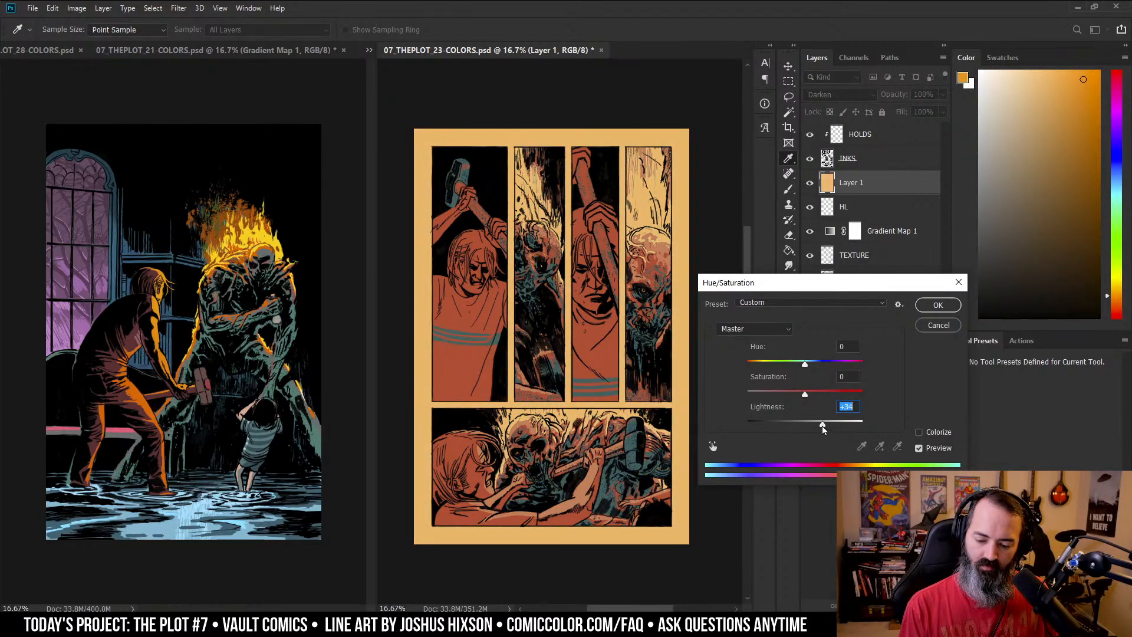
pyautogui.click(939, 325)
pyautogui.press('l')
# - Change the orange layer's blend mode to Darker Color and preview its lightness at +29 in Hue/Saturation without applying it
pyautogui.click(871, 95)
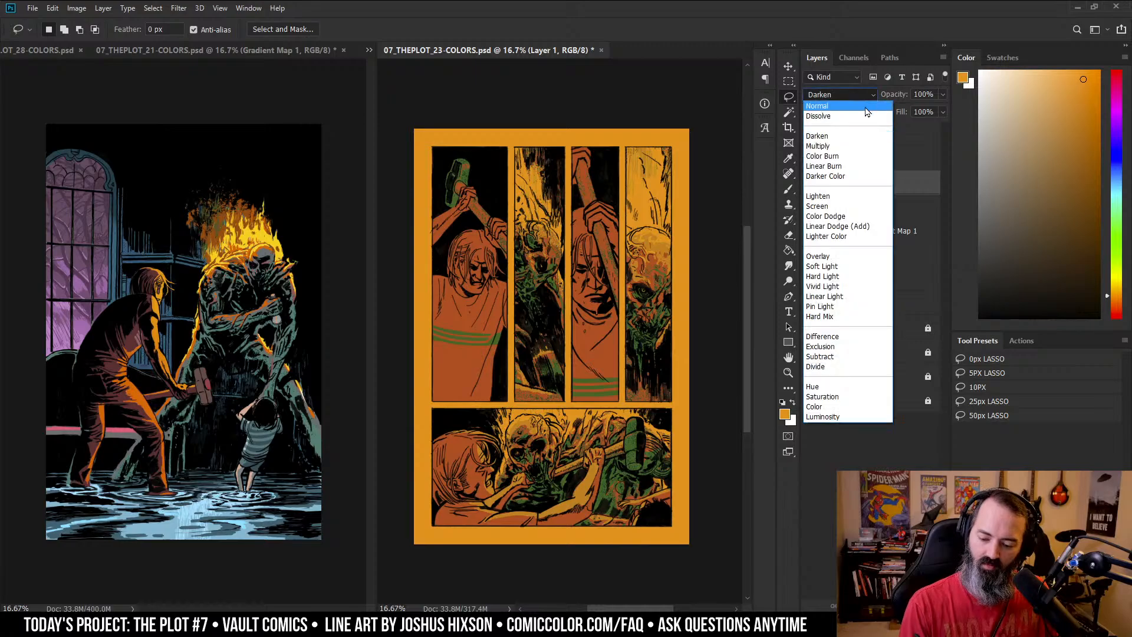
pyautogui.click(843, 175)
pyautogui.hotkey('ctrl', 'u')
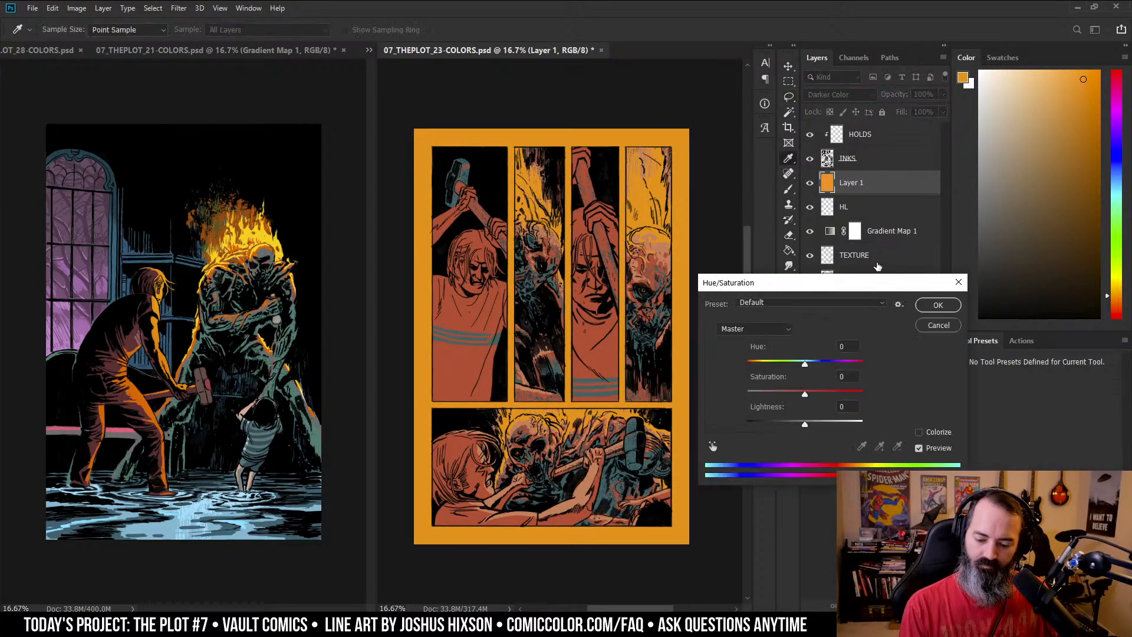
pyautogui.moveTo(805, 424)
pyautogui.mouseDown()
pyautogui.moveTo(861, 424)
pyautogui.moveTo(811, 423)
pyautogui.moveTo(836, 425)
pyautogui.moveTo(823, 425)
pyautogui.mouseUp()
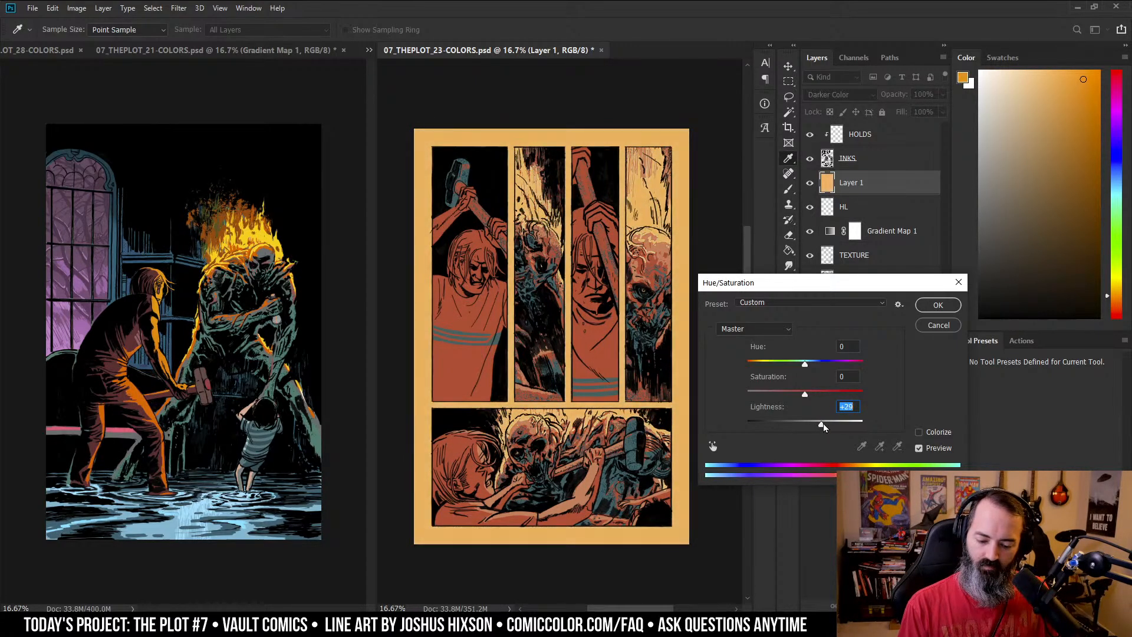
pyautogui.click(939, 325)
pyautogui.press('l')
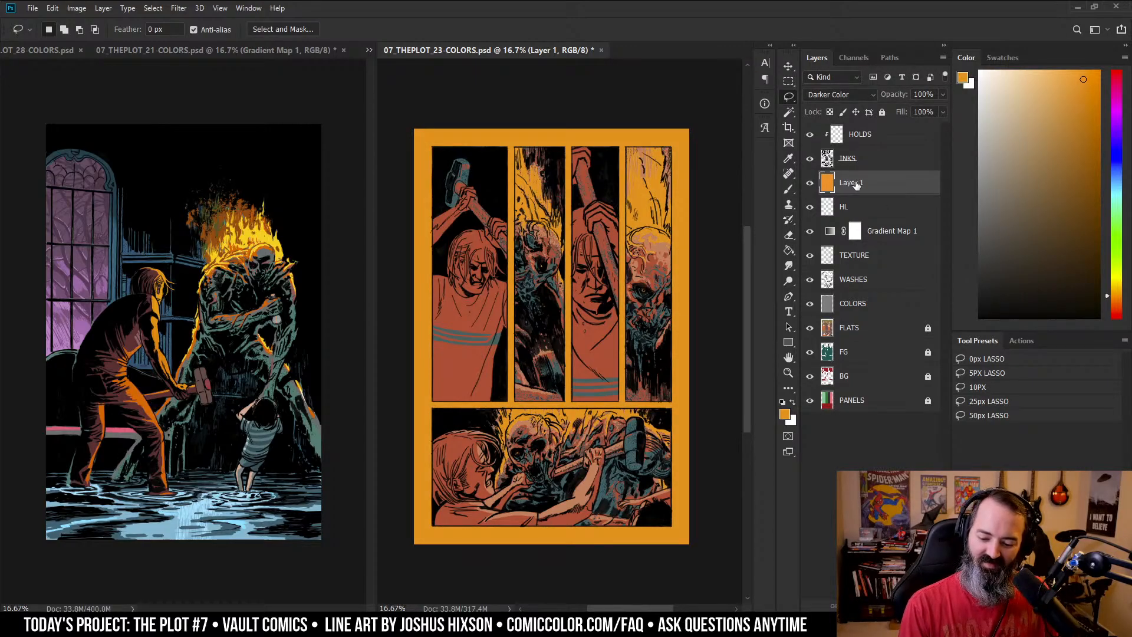
# - Select the page borders and gutters from the PANELS layer with the Magic Wand, delete them from the orange layer and deselect
pyautogui.click(834, 407)
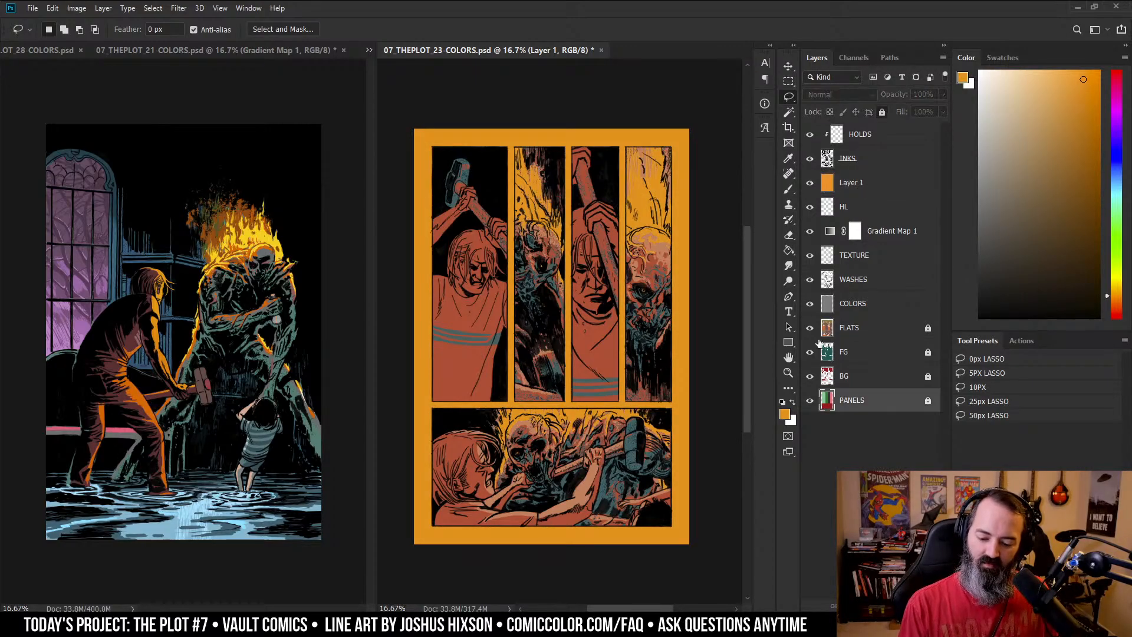
pyautogui.press('w')
pyautogui.click(668, 142)
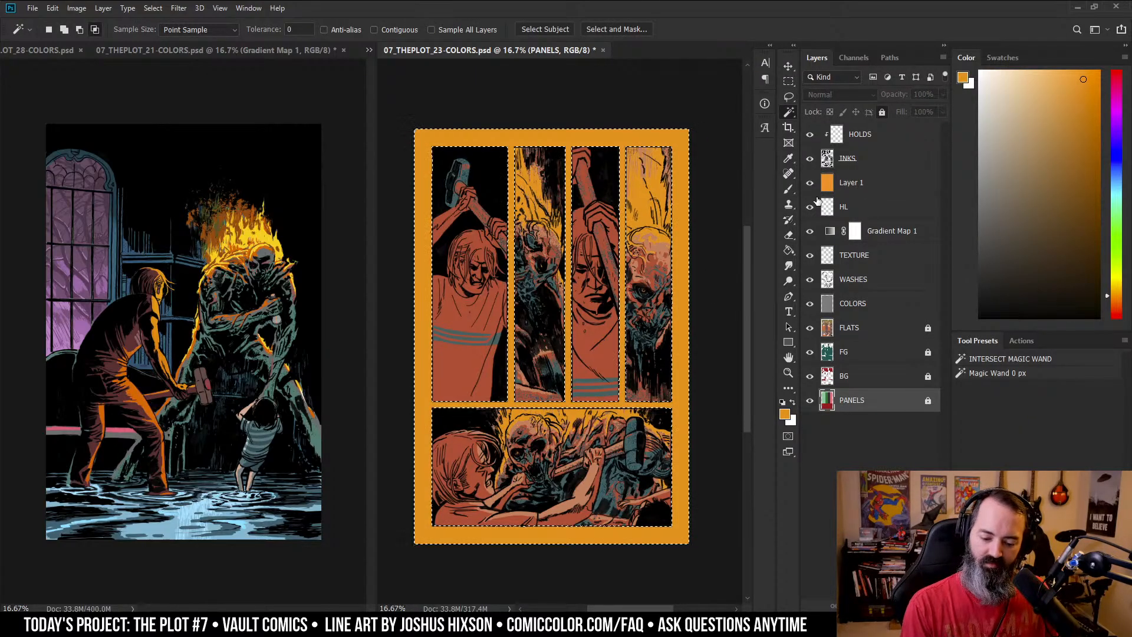
pyautogui.click(860, 181)
pyautogui.press('Delete')
pyautogui.press('r')
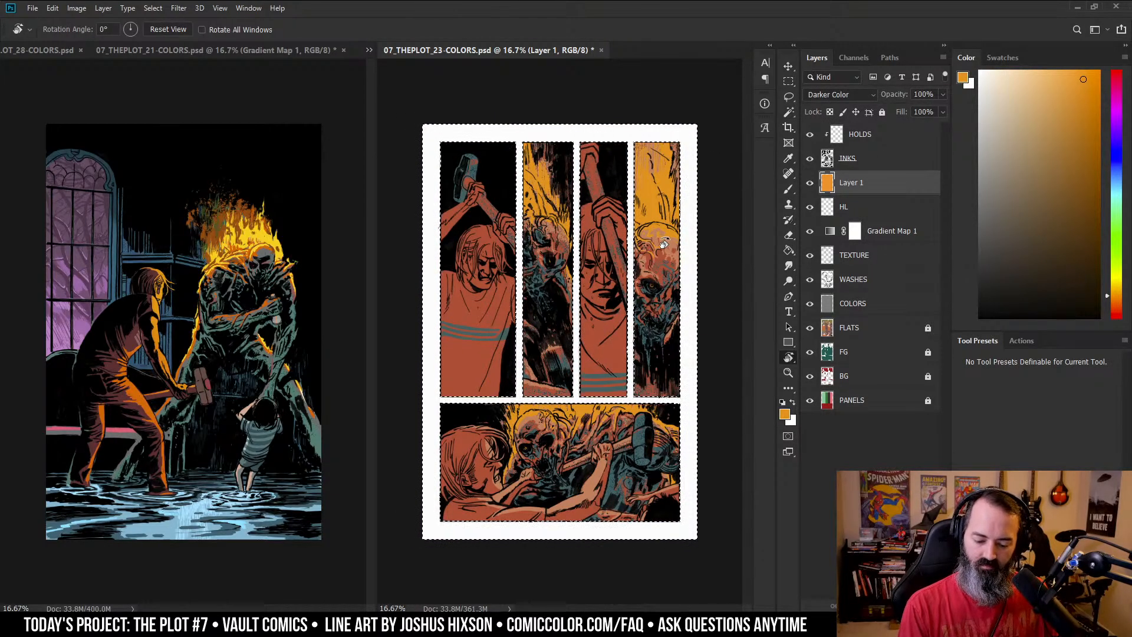
pyautogui.moveTo(665, 244); pyautogui.dragTo(720, 212)
pyautogui.click(789, 96)
pyautogui.hotkey('ctrl', 'd')
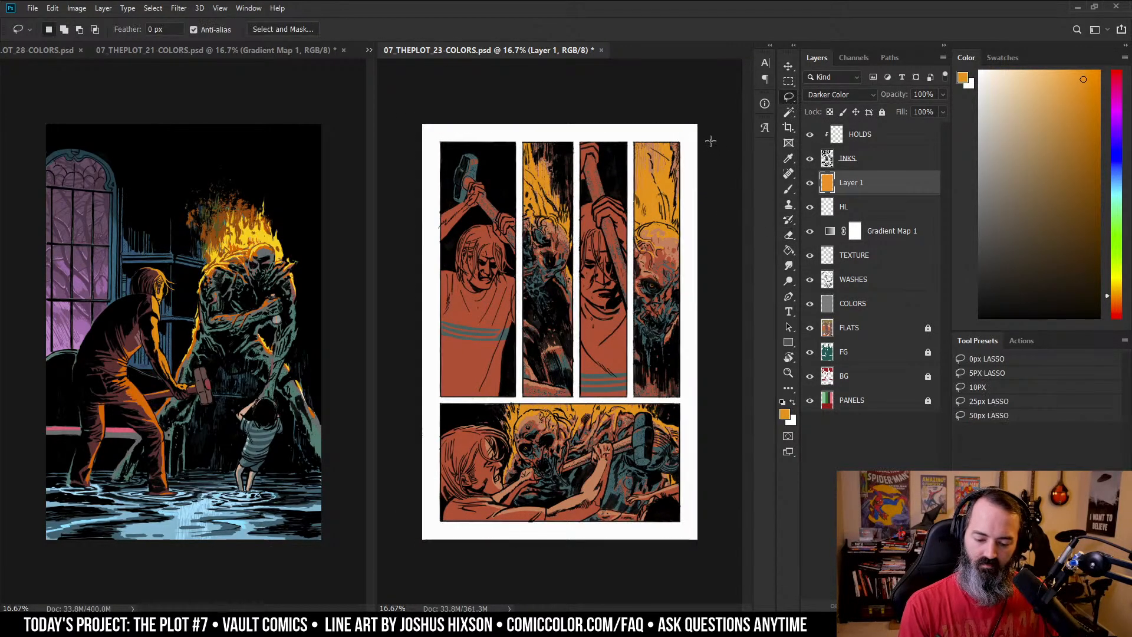
# - Shift the teal stop of Gradient Map 1 to green with hue 165 (#146853)
pyautogui.doubleClick(831, 231)
pyautogui.click(925, 189)
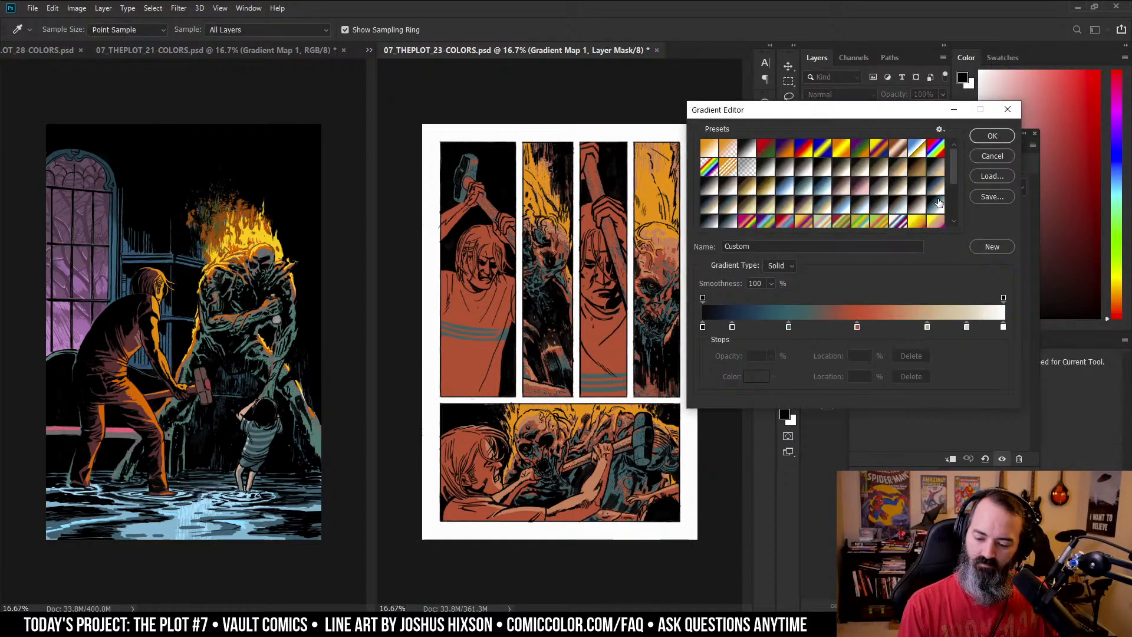
pyautogui.click(788, 326)
pyautogui.click(757, 376)
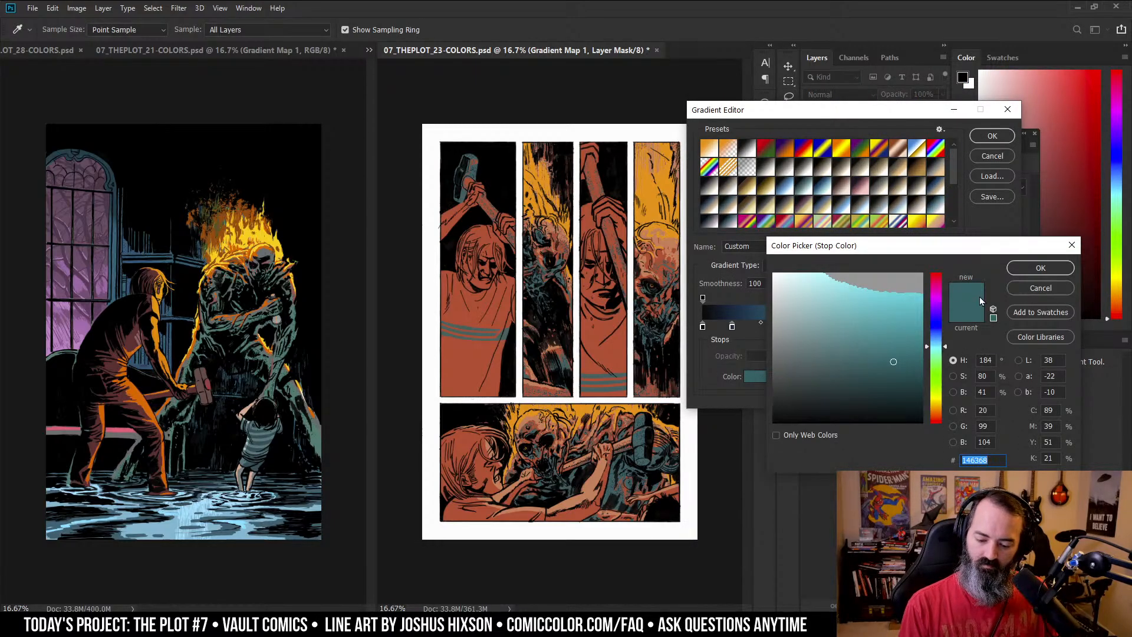
pyautogui.moveTo(939, 346); pyautogui.dragTo(939, 361)
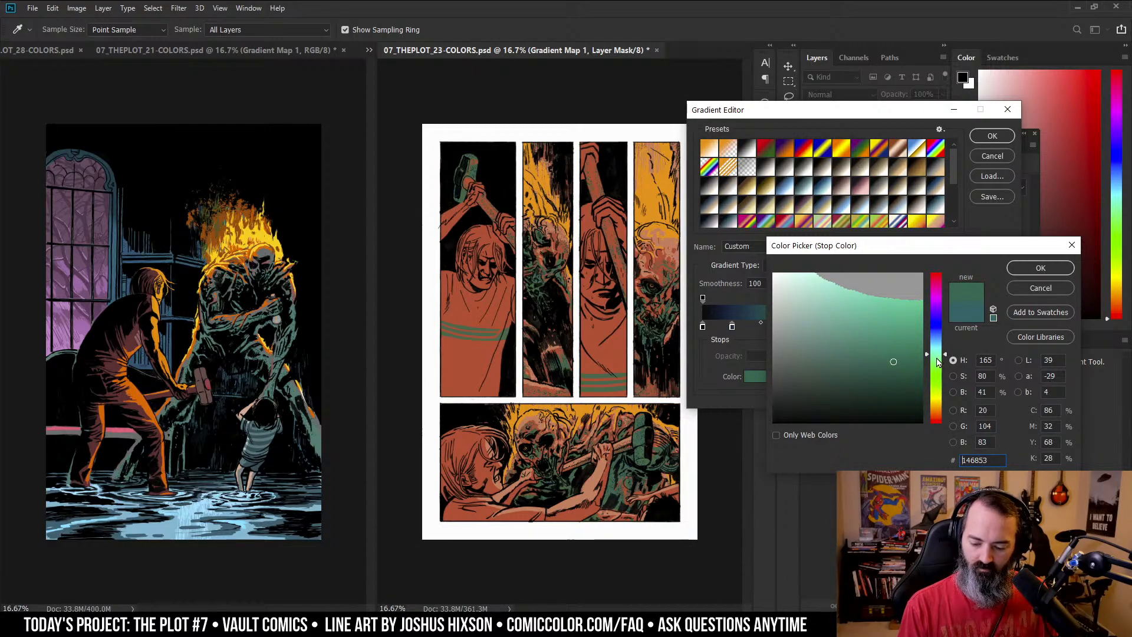
pyautogui.click(1040, 268)
pyautogui.click(994, 137)
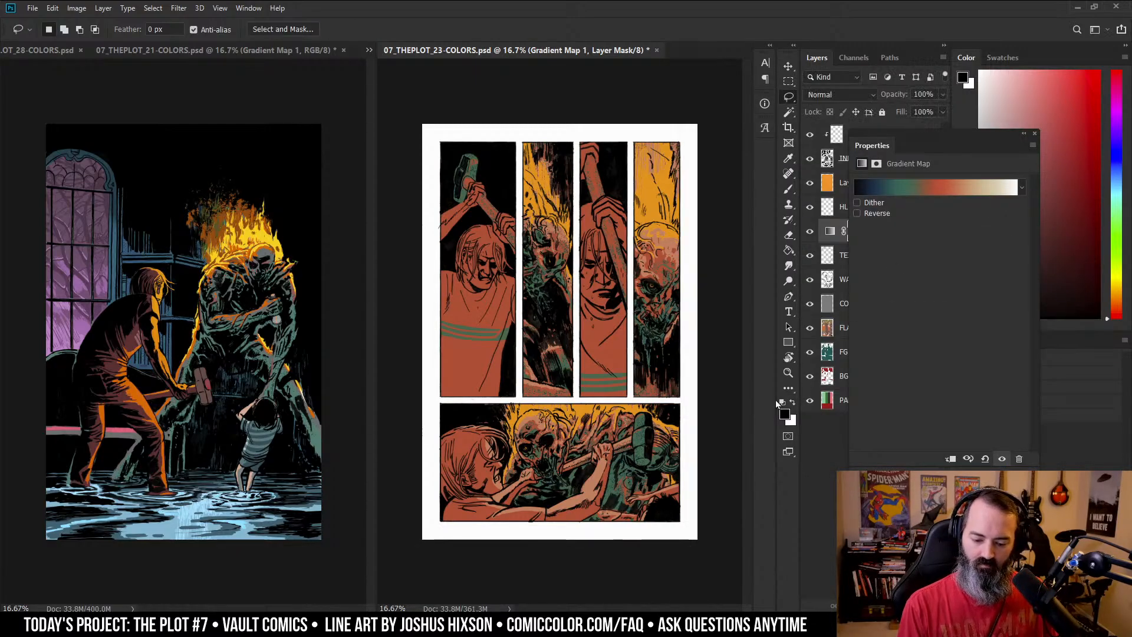
# - Inspect the recoloured page up close and as a whole, and close the gradient map's properties
pyautogui.press('z')
pyautogui.click(611, 234)
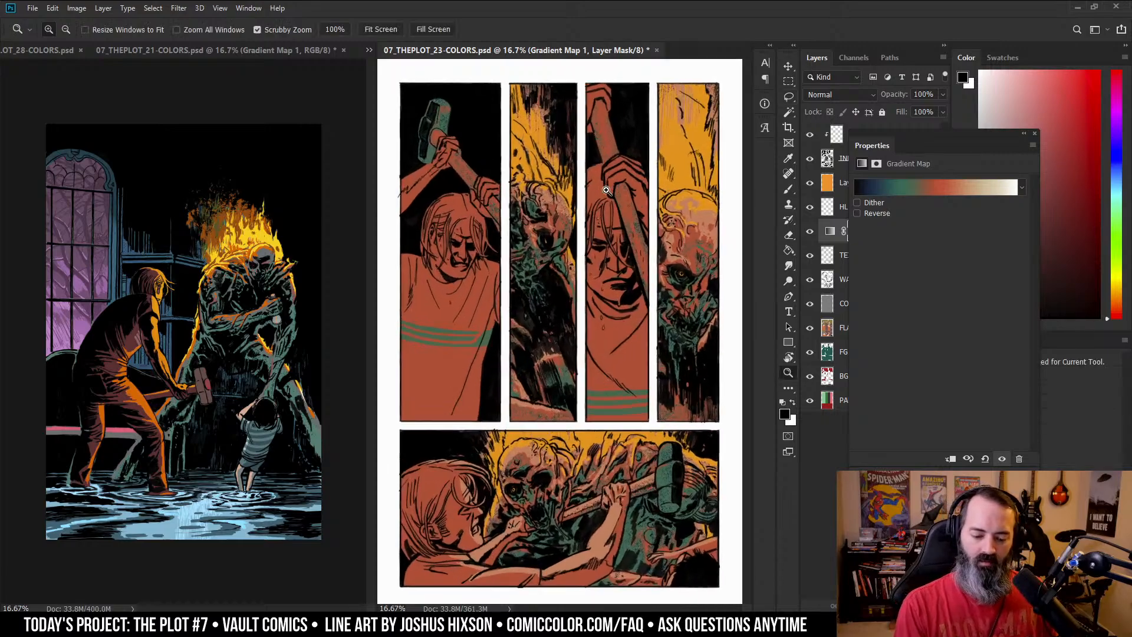
pyautogui.click(610, 234)
pyautogui.click(655, 235)
pyautogui.moveTo(678, 241); pyautogui.dragTo(597, 335)
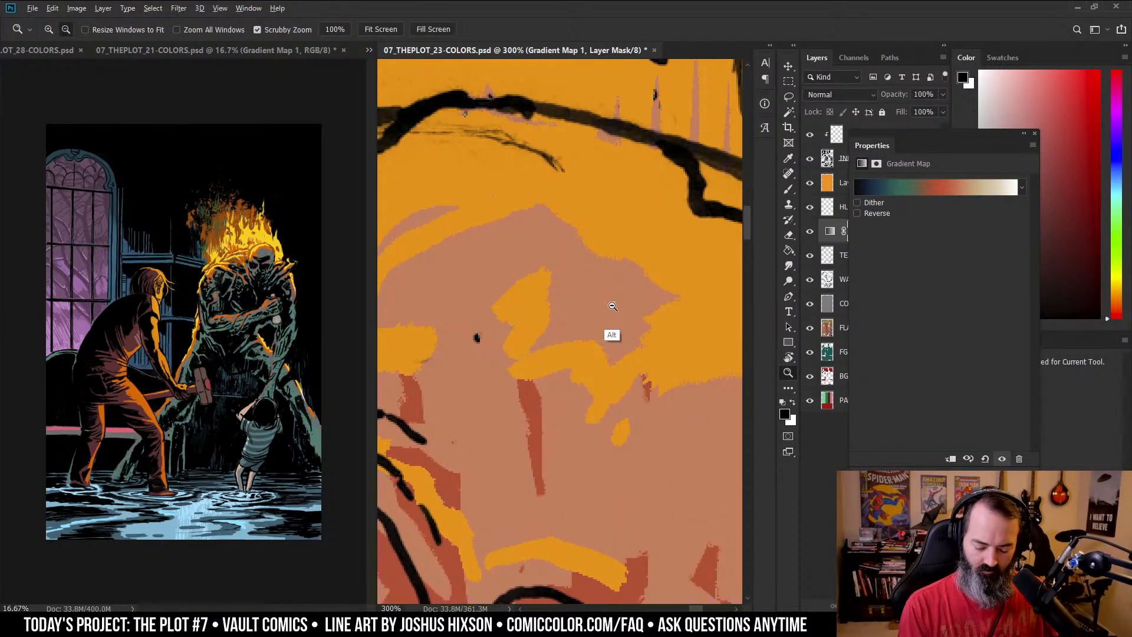
pyautogui.hotkey('ctrl', '0')
pyautogui.moveTo(697, 256); pyautogui.dragTo(753, 222)
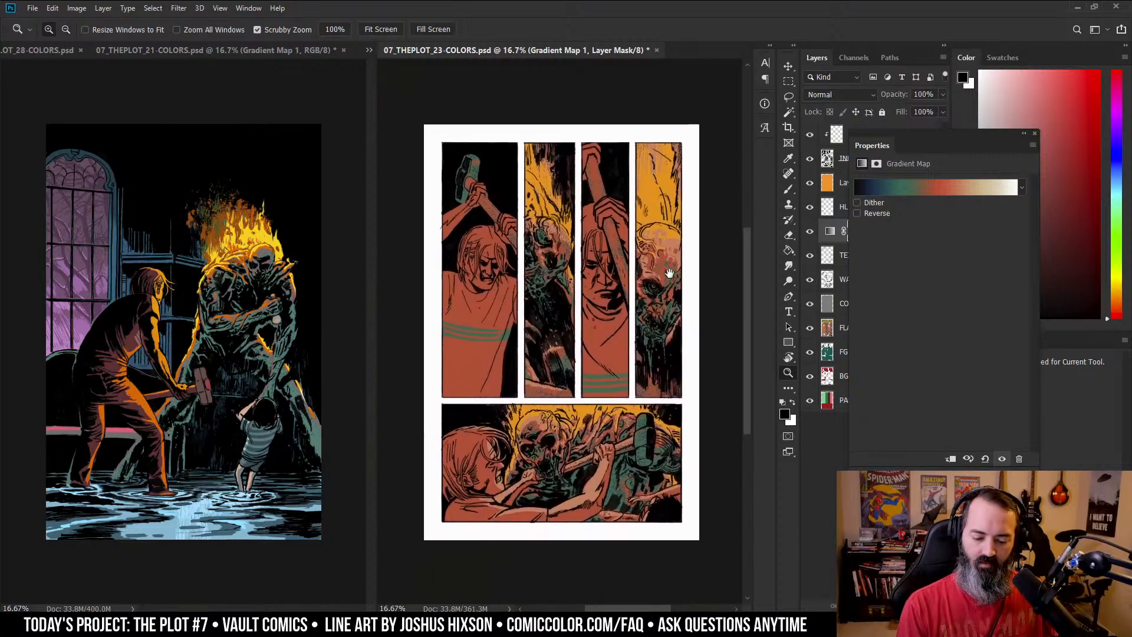
pyautogui.click(1035, 133)
pyautogui.press('l')
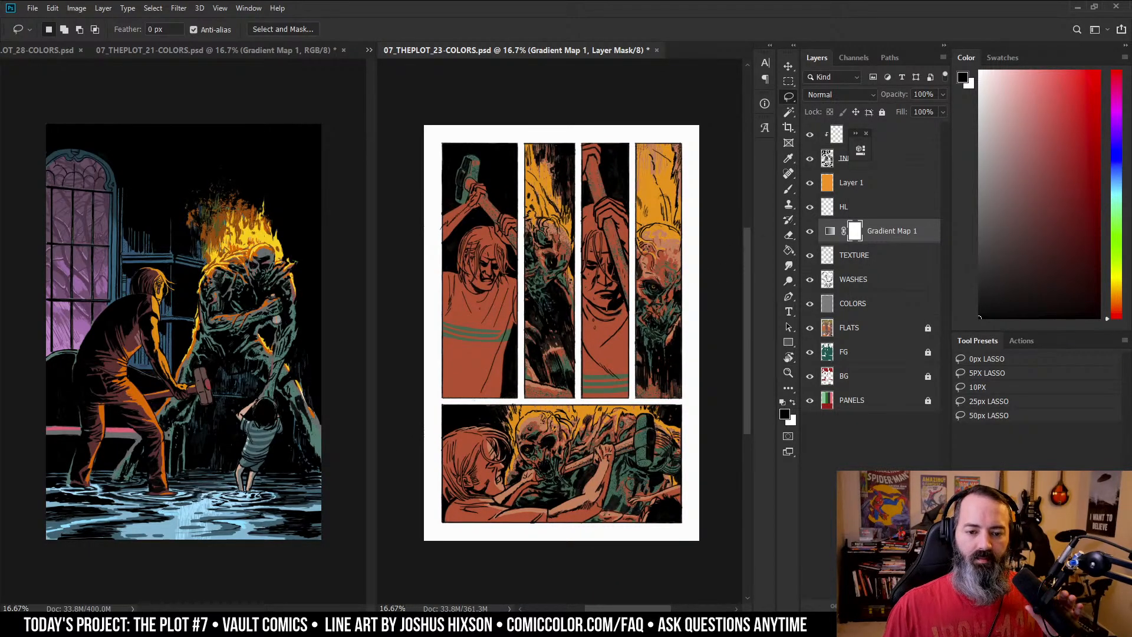
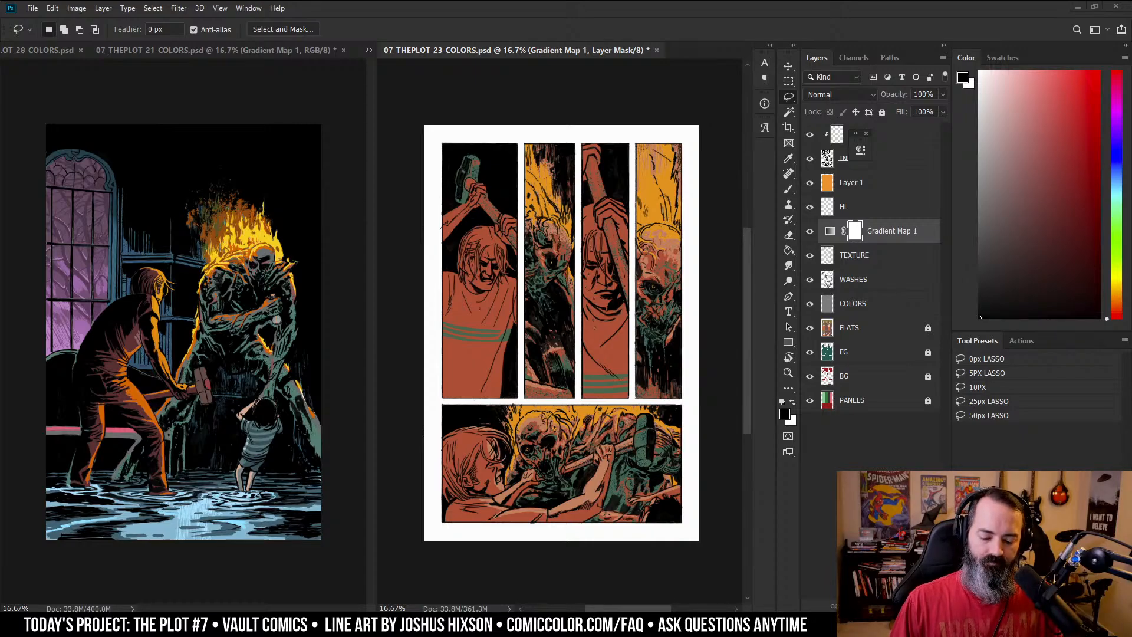
# - Select the flame's tone on the WASHES layer with the Magic Wand and hide the selection edges
pyautogui.keyDown('ctrl'); pyautogui.click(594, 238); pyautogui.keyUp('ctrl')
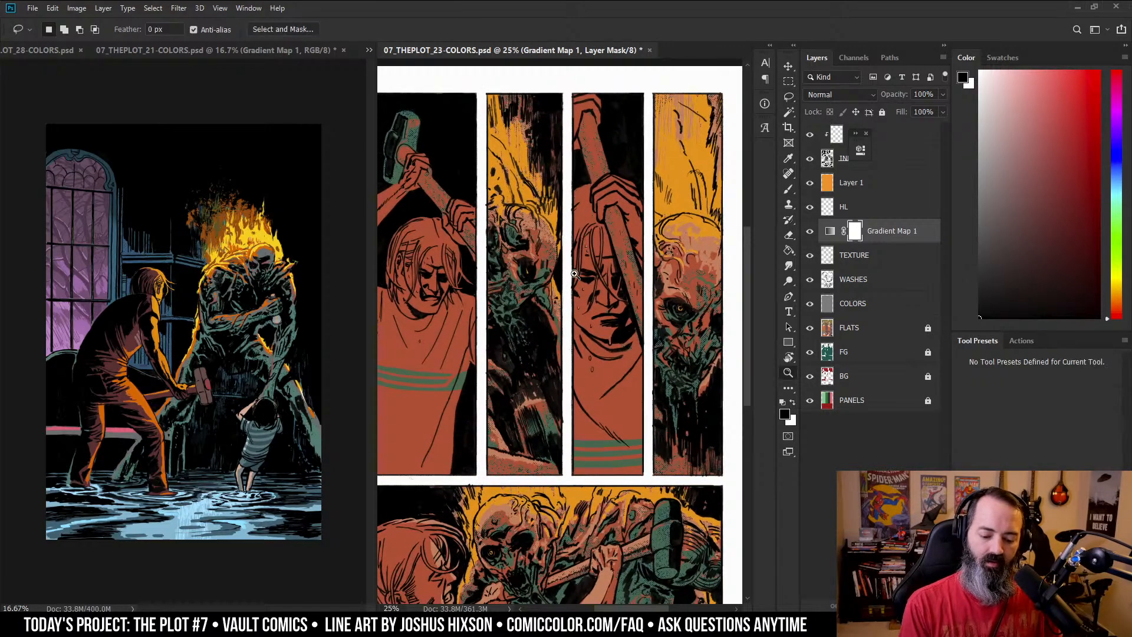
pyautogui.keyDown('ctrl'); pyautogui.keyDown('alt'); pyautogui.click(607, 274); pyautogui.keyUp('alt'); pyautogui.keyUp('ctrl')
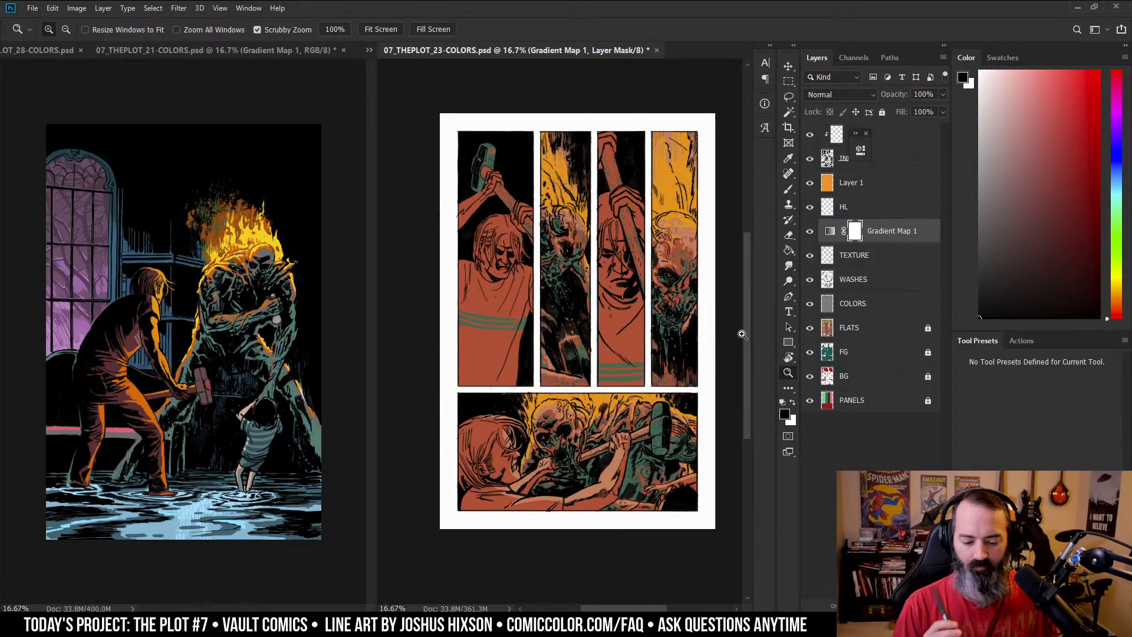
pyautogui.click(627, 225)
pyautogui.moveTo(647, 186); pyautogui.dragTo(635, 227)
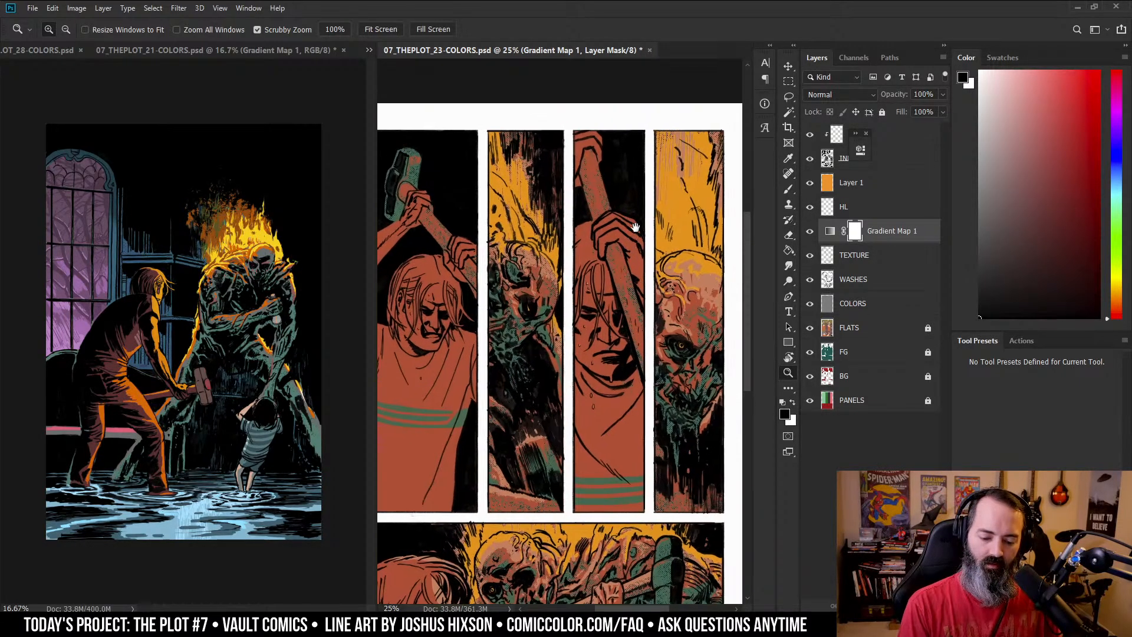
pyautogui.hotkey('ctrl', '+')
pyautogui.press('l')
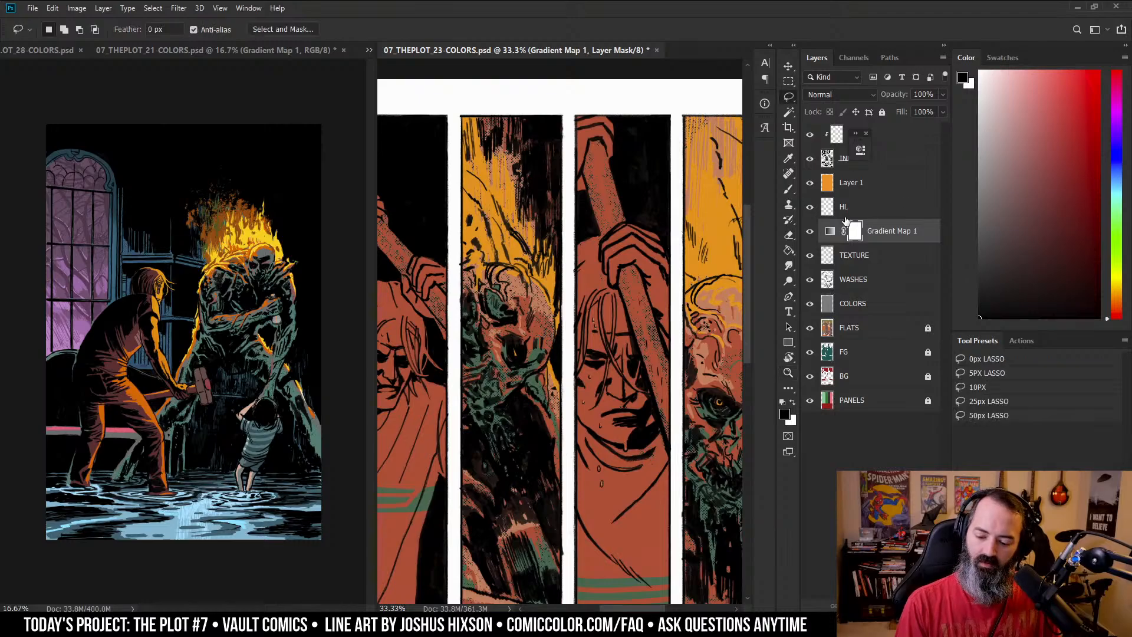
pyautogui.click(835, 283)
pyautogui.press('w')
pyautogui.click(508, 196)
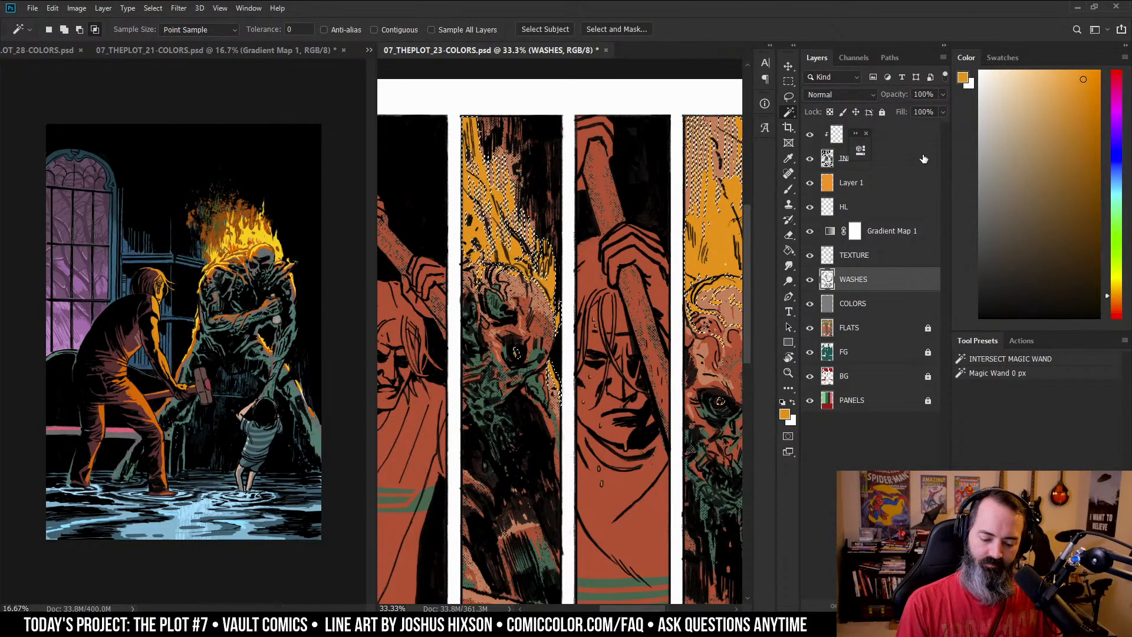
pyautogui.hotkey('ctrl', 'h')
# - Sample the bright yellow from the flame around the skeleton on page 21 as the foreground colour
pyautogui.press('b')
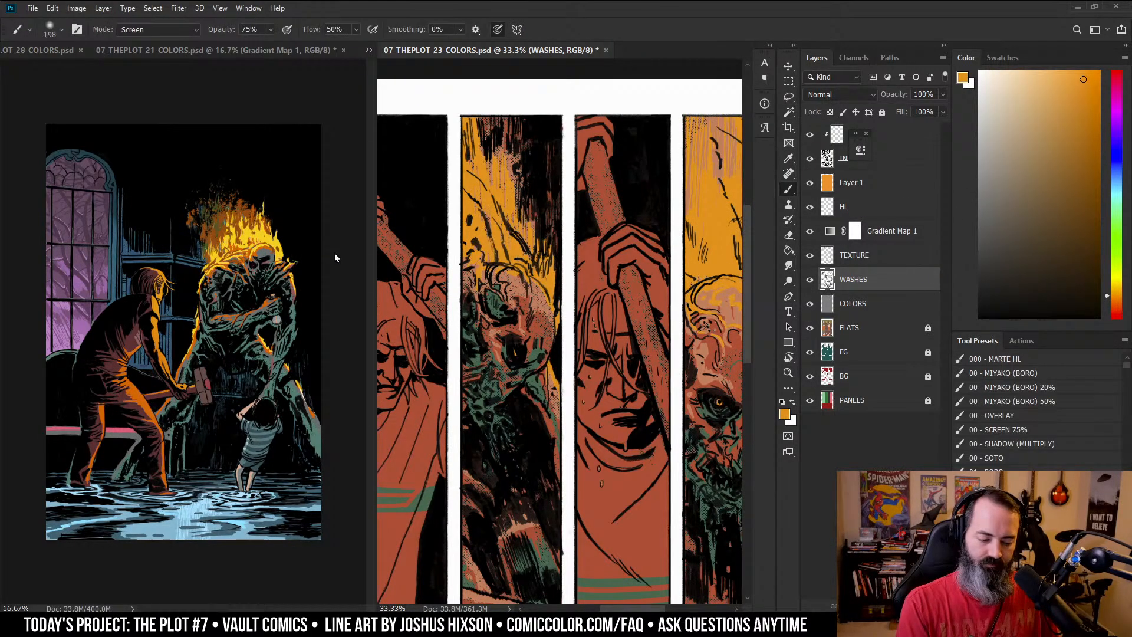
pyautogui.click(266, 238)
pyautogui.click(270, 233)
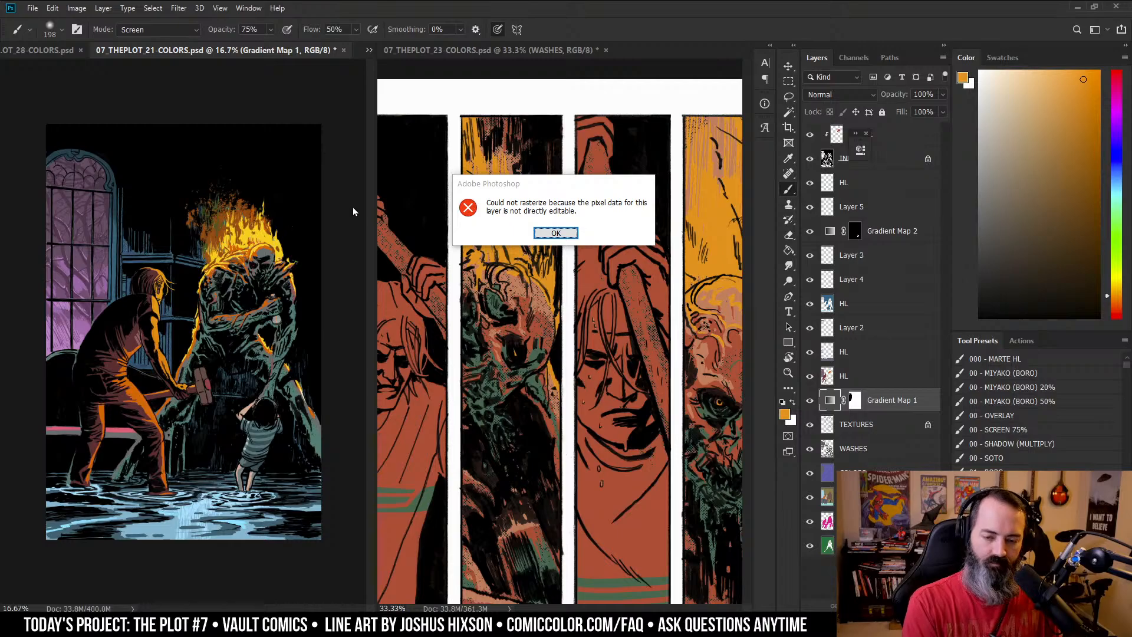
pyautogui.press('alt')
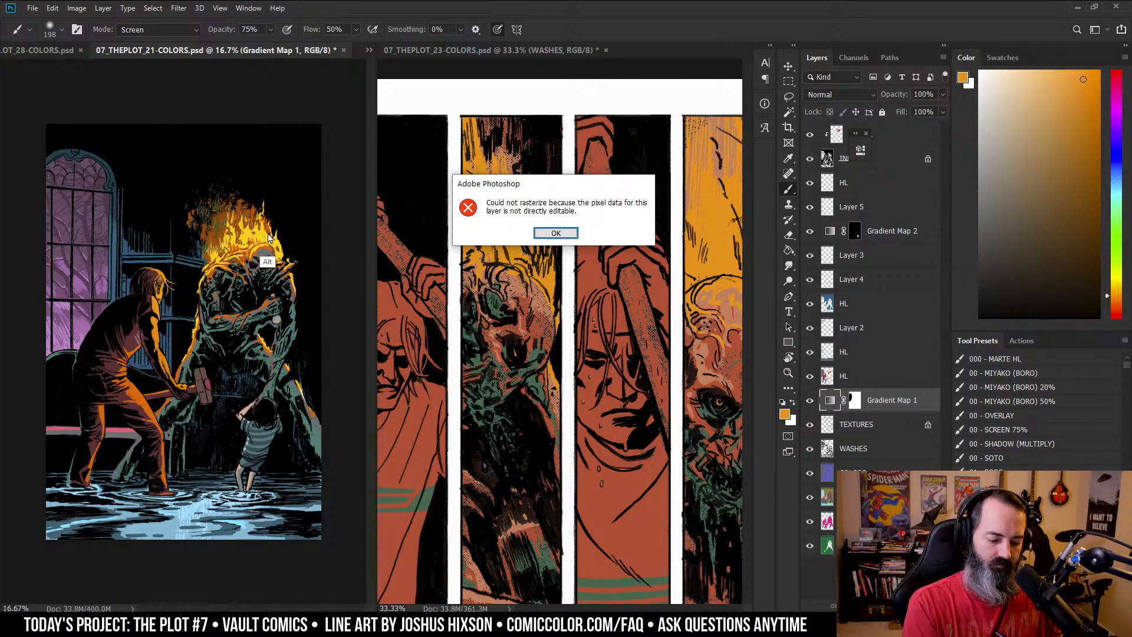
pyautogui.press('Return')
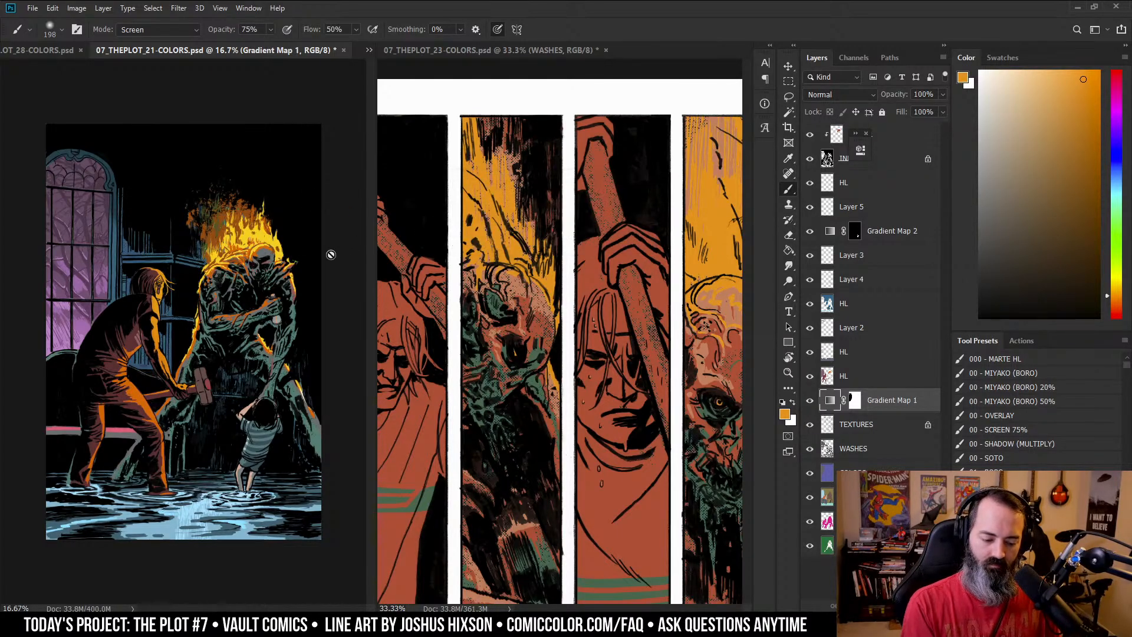
pyautogui.keyDown('alt'); pyautogui.click(265, 236); pyautogui.keyUp('alt')
# - Return to page 23 and add a new HL layer in Hard Light mode above the orange Layer 1
pyautogui.press('z')
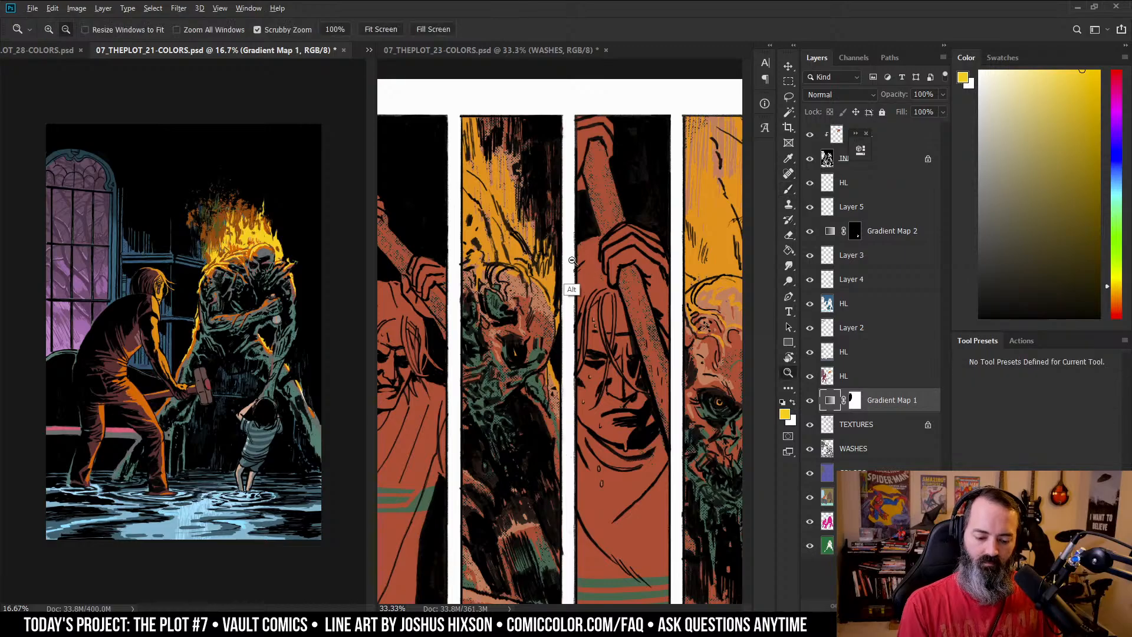
pyautogui.keyDown('alt'); pyautogui.click(572, 260); pyautogui.keyUp('alt')
pyautogui.click(693, 316)
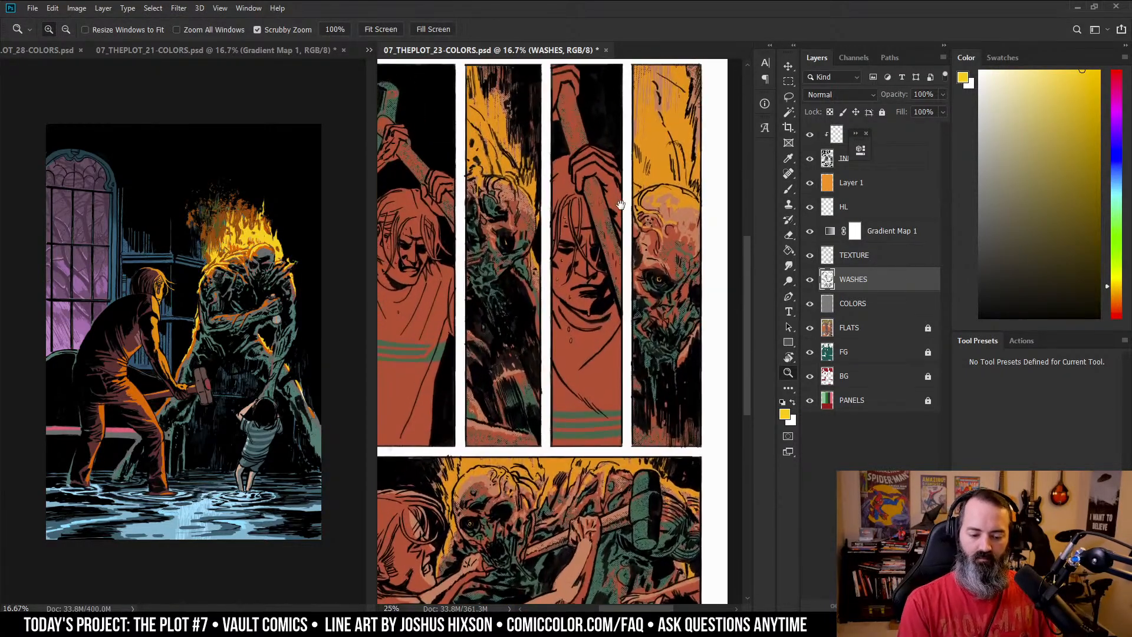
pyautogui.moveTo(620, 205); pyautogui.dragTo(622, 248)
pyautogui.press('l')
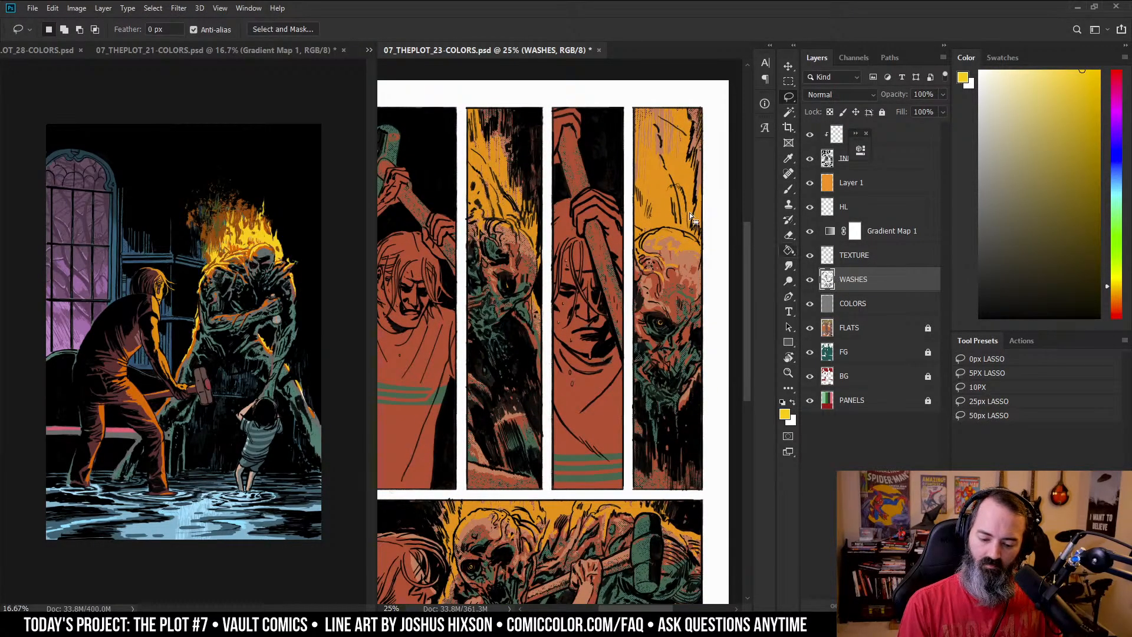
pyautogui.press('b')
pyautogui.click(857, 178)
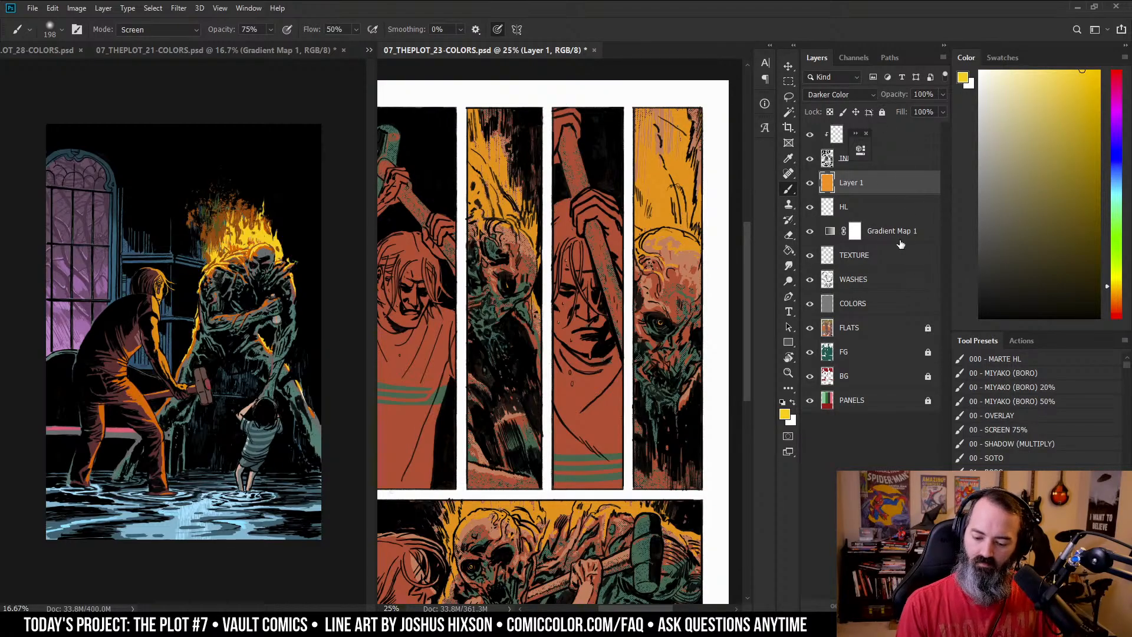
pyautogui.press('F2')
pyautogui.moveTo(869, 304); pyautogui.dragTo(872, 171)
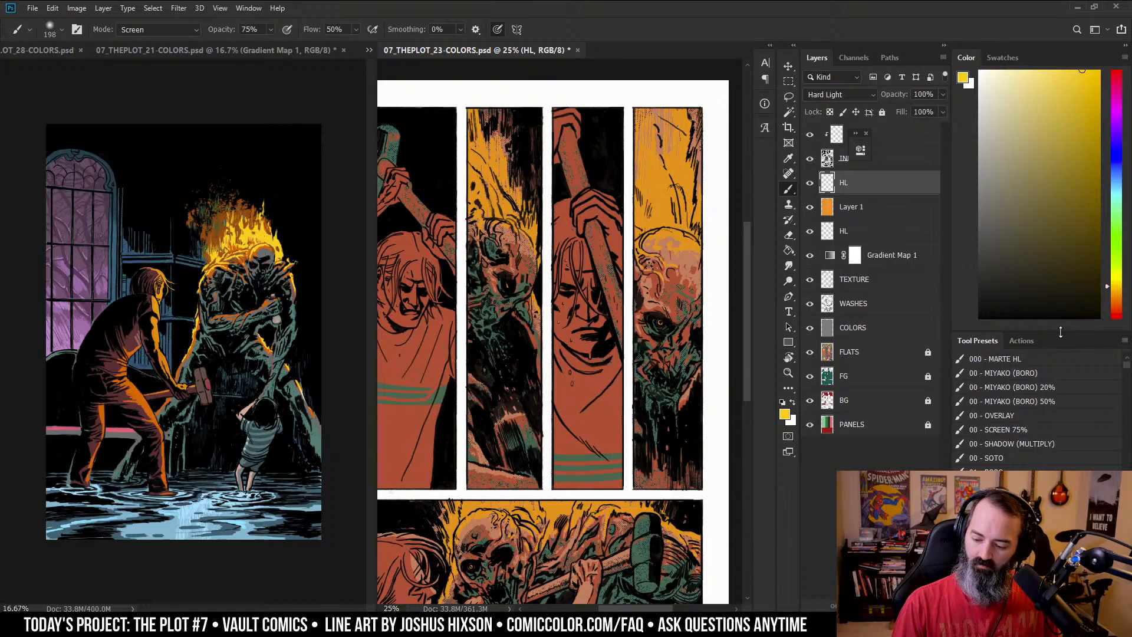
# - Choose a Normal-mode brush preset at 96% opacity and paint yellow over the flames in the second and fourth upper panels
pyautogui.moveTo(1061, 332); pyautogui.dragTo(1061, 196)
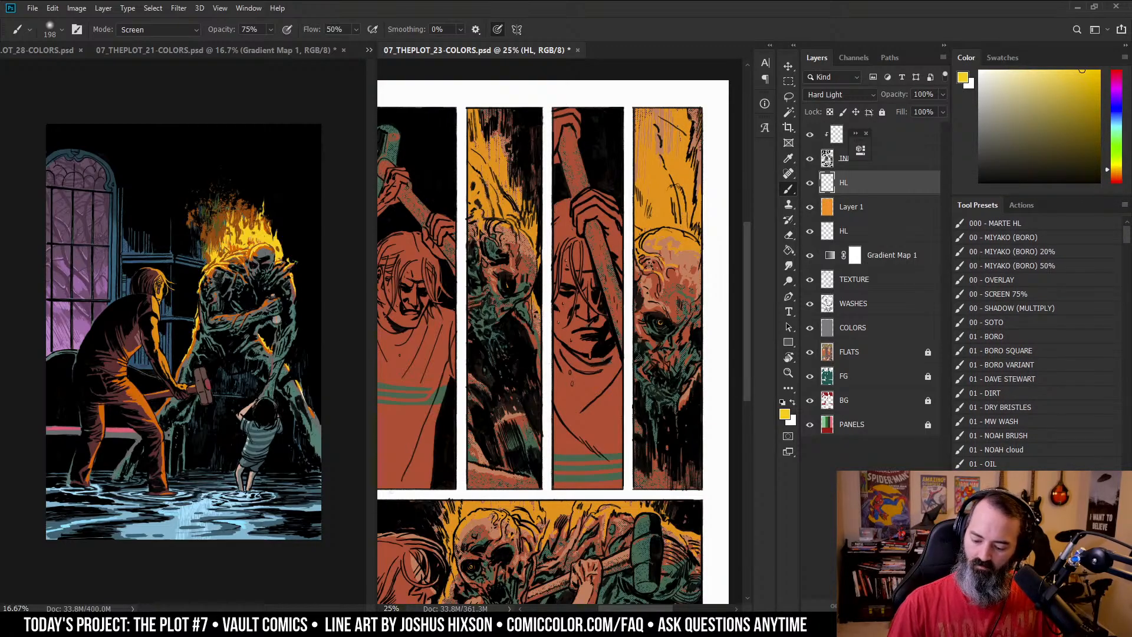
pyautogui.click(997, 520)
pyautogui.moveTo(486, 192)
pyautogui.mouseDown()
pyautogui.moveTo(485, 216)
pyautogui.moveTo(481, 185)
pyautogui.moveTo(512, 205)
pyautogui.mouseUp()
pyautogui.moveTo(652, 148)
pyautogui.mouseDown()
pyautogui.moveTo(660, 229)
pyautogui.moveTo(687, 169)
pyautogui.moveTo(684, 147)
pyautogui.moveTo(643, 233)
pyautogui.moveTo(688, 194)
pyautogui.moveTo(657, 216)
pyautogui.moveTo(669, 195)
pyautogui.mouseUp()
pyautogui.moveTo(671, 225)
pyautogui.mouseDown()
pyautogui.moveTo(660, 195)
pyautogui.moveTo(694, 228)
pyautogui.moveTo(634, 260)
pyautogui.moveTo(579, 256)
pyautogui.moveTo(671, 181)
pyautogui.moveTo(666, 224)
pyautogui.mouseUp()
pyautogui.moveTo(678, 167)
pyautogui.mouseDown()
pyautogui.moveTo(673, 200)
pyautogui.moveTo(649, 210)
pyautogui.moveTo(672, 208)
pyautogui.moveTo(674, 240)
pyautogui.mouseUp()
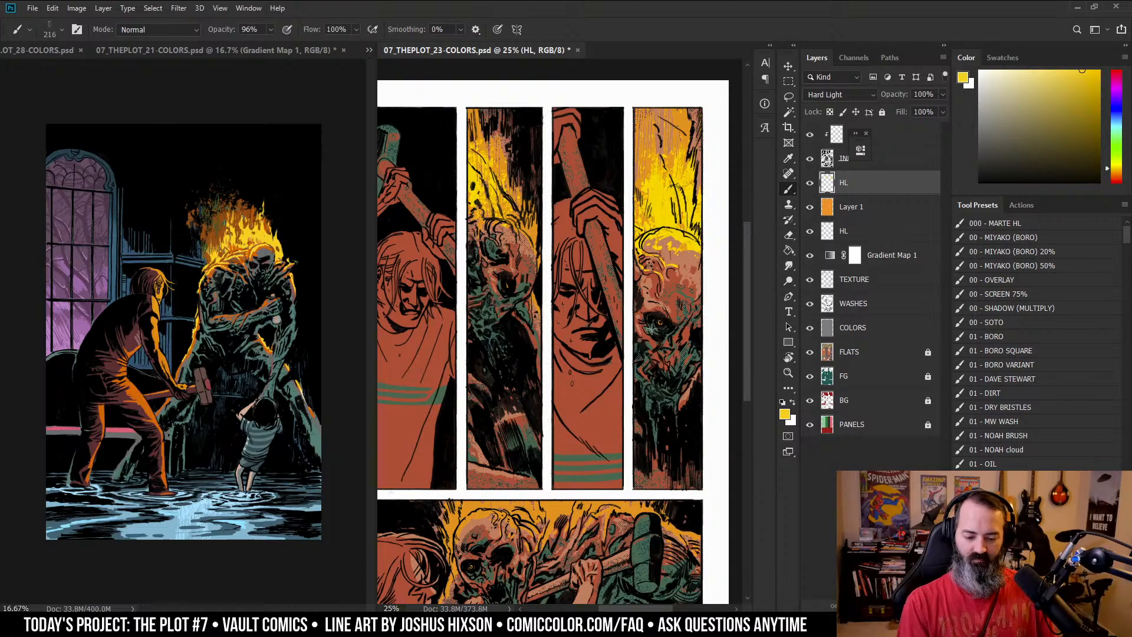
# - Paint yellow over the flames behind the skull in the wide bottom panel on the Hard Light HL layer
pyautogui.press('z')
pyautogui.keyDown('alt'); pyautogui.click(536, 438); pyautogui.keyUp('alt')
pyautogui.moveTo(536, 438); pyautogui.dragTo(576, 323)
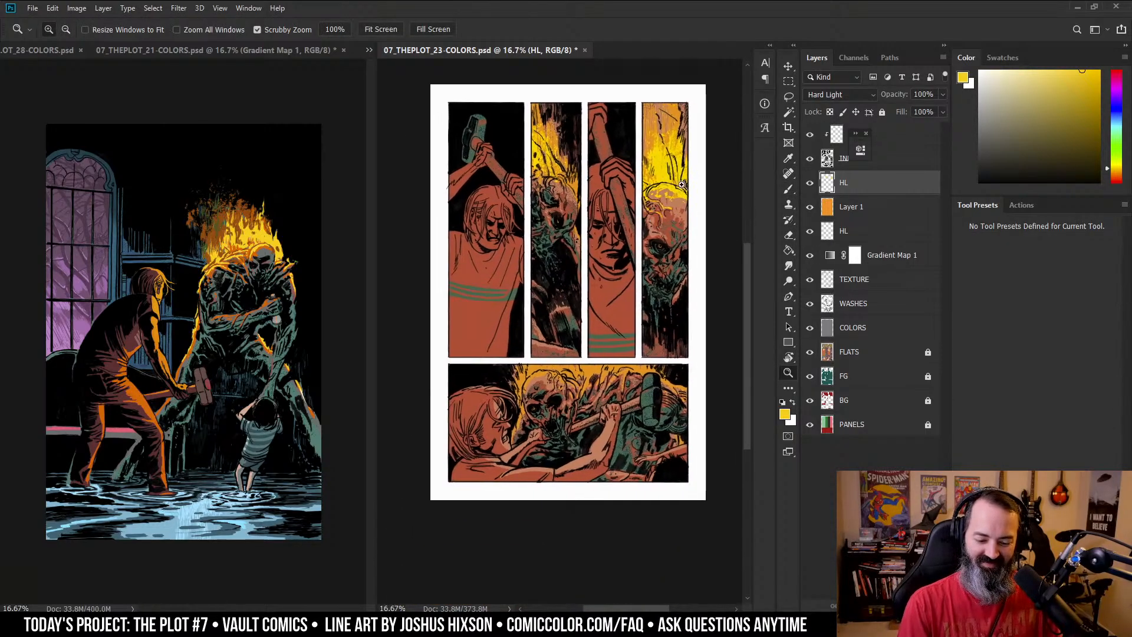
pyautogui.click(541, 391)
pyautogui.moveTo(648, 379); pyautogui.dragTo(627, 327)
pyautogui.click(628, 329)
pyautogui.press('w')
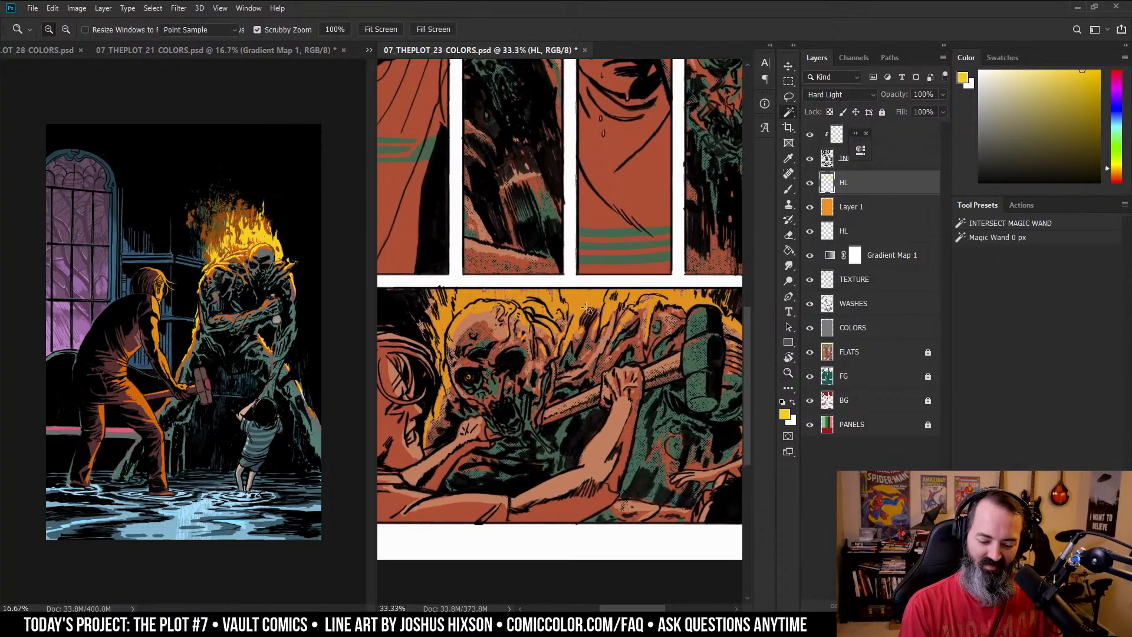
pyautogui.hotkey('ctrl', 'h')
pyautogui.press('b')
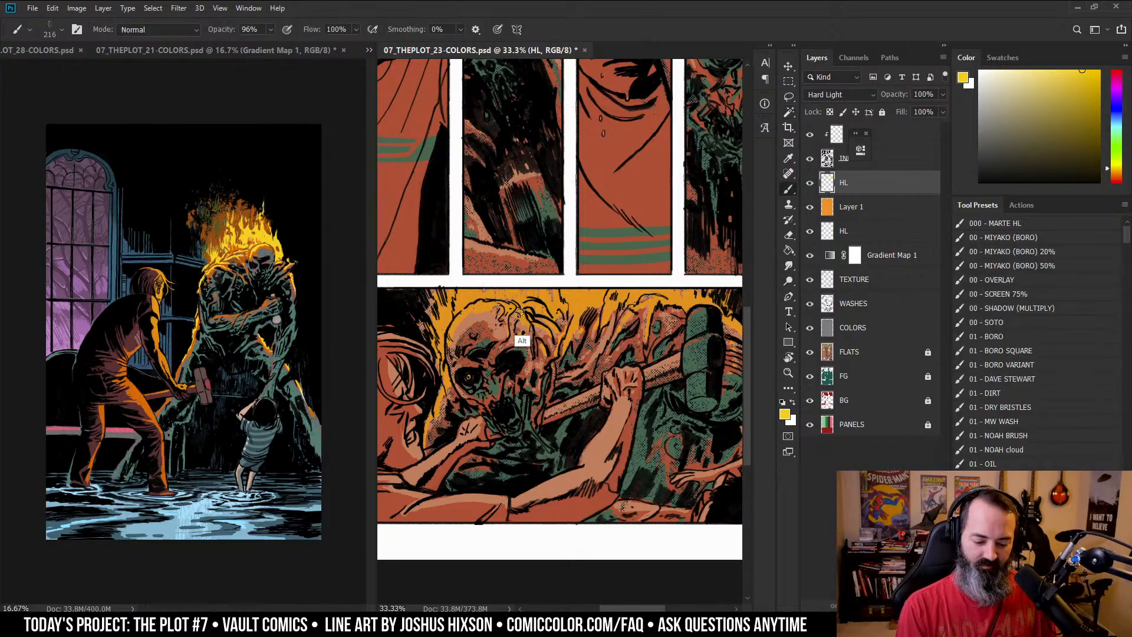
pyautogui.moveTo(502, 286)
pyautogui.mouseDown()
pyautogui.moveTo(532, 273)
pyautogui.moveTo(563, 301)
pyautogui.moveTo(572, 333)
pyautogui.moveTo(598, 340)
pyautogui.mouseUp()
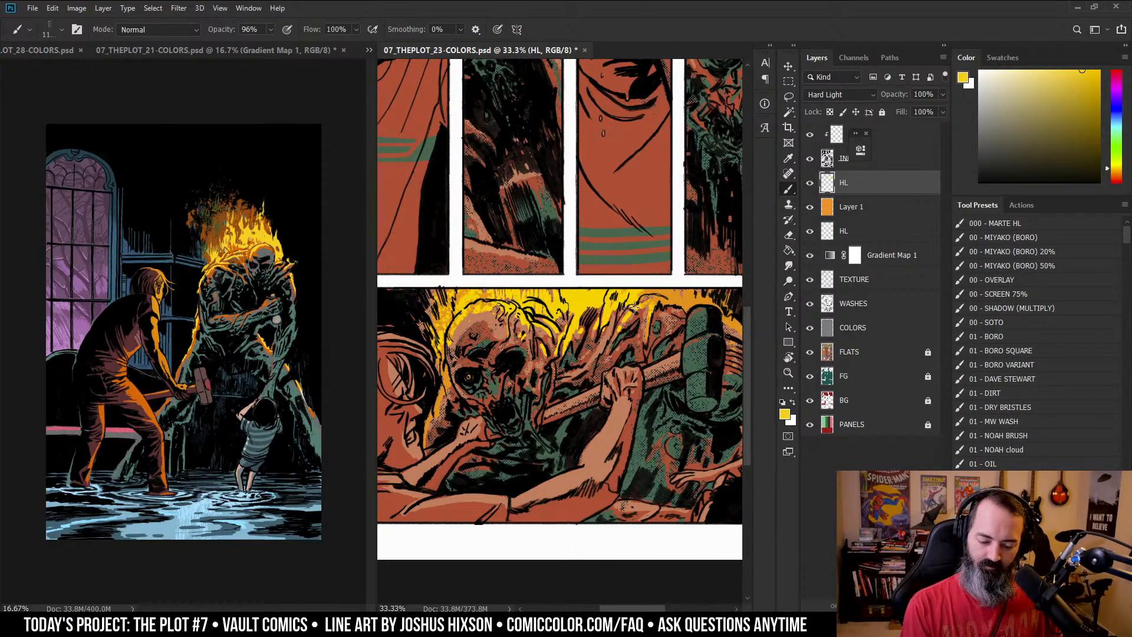
# - Examine the yellow flame highlights across the whole page and up close in the upper panels
pyautogui.press('z')
pyautogui.keyDown('alt'); pyautogui.click(538, 344); pyautogui.keyUp('alt')
pyautogui.keyDown('alt'); pyautogui.click(539, 344); pyautogui.keyUp('alt')
pyautogui.moveTo(670, 316); pyautogui.dragTo(666, 417)
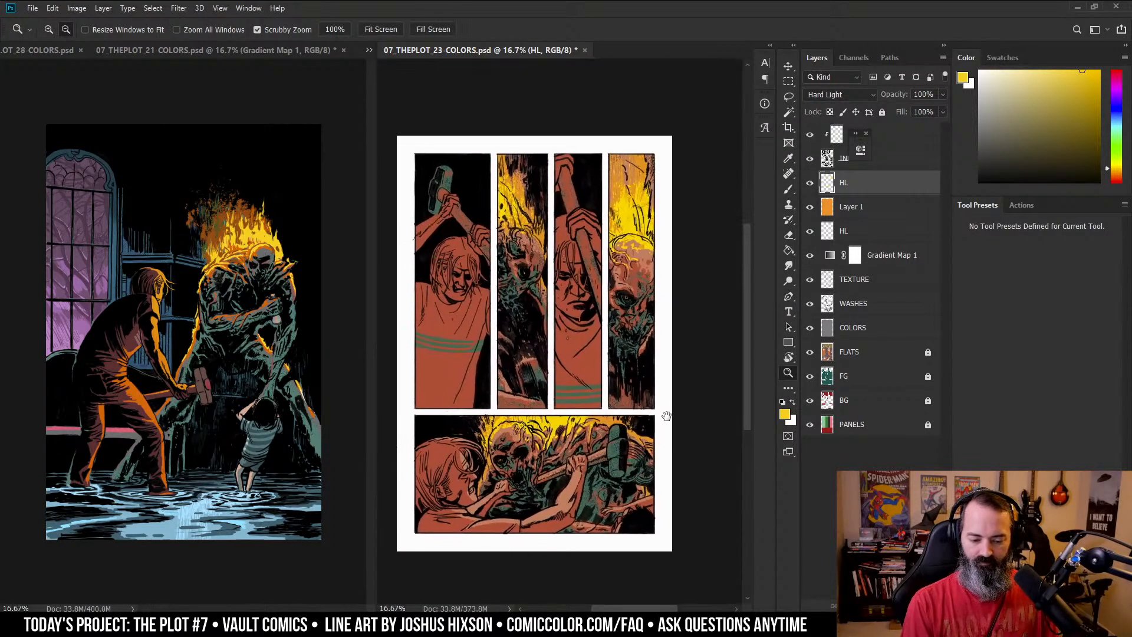
pyautogui.click(531, 243)
pyautogui.click(531, 242)
pyautogui.moveTo(592, 246); pyautogui.dragTo(614, 256)
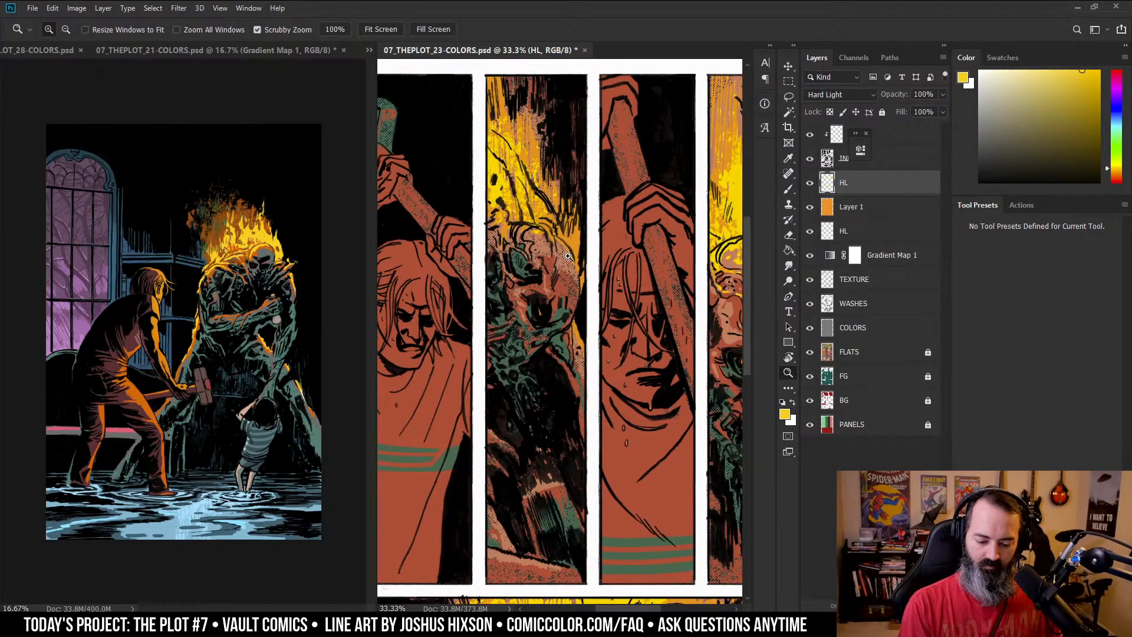
pyautogui.keyDown('alt'); pyautogui.click(621, 267); pyautogui.keyUp('alt')
# - Dock page 23's document back into the tab group with the other pages and frame its upper panels
pyautogui.moveTo(479, 51); pyautogui.dragTo(337, 51)
pyautogui.moveTo(473, 295); pyautogui.dragTo(635, 204)
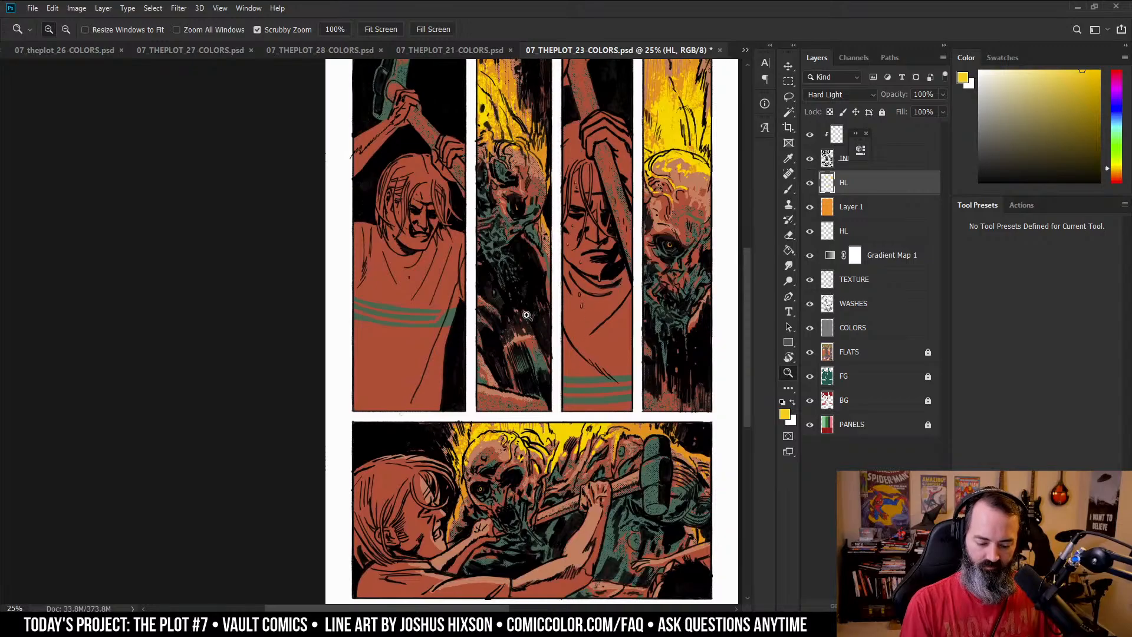
pyautogui.click(551, 174)
pyautogui.moveTo(572, 176); pyautogui.dragTo(513, 301)
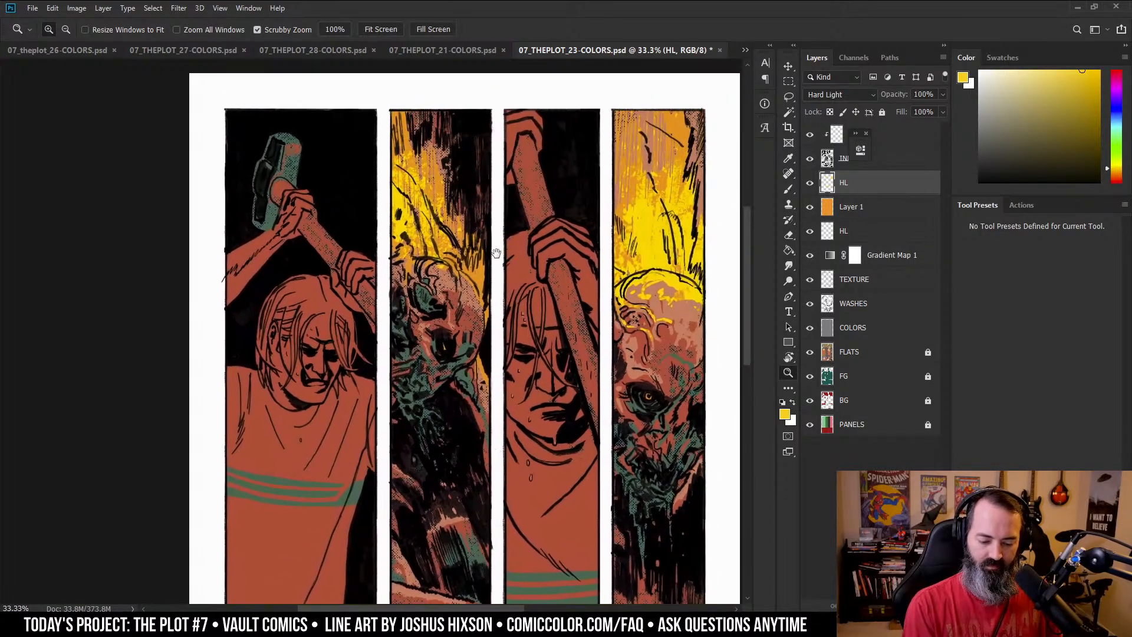
pyautogui.moveTo(496, 253); pyautogui.dragTo(491, 249)
# - Make the clipped HOLDS layer above the inks active and set the brush to size 159 at 99% opacity
pyautogui.click(837, 137)
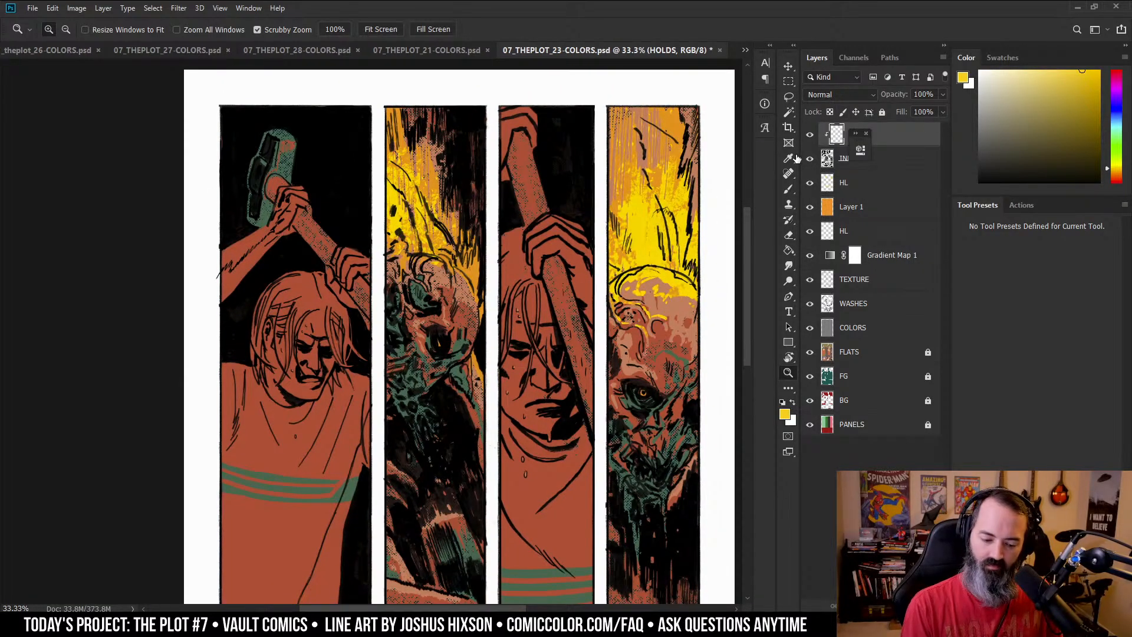
pyautogui.click(436, 235)
pyautogui.press('l')
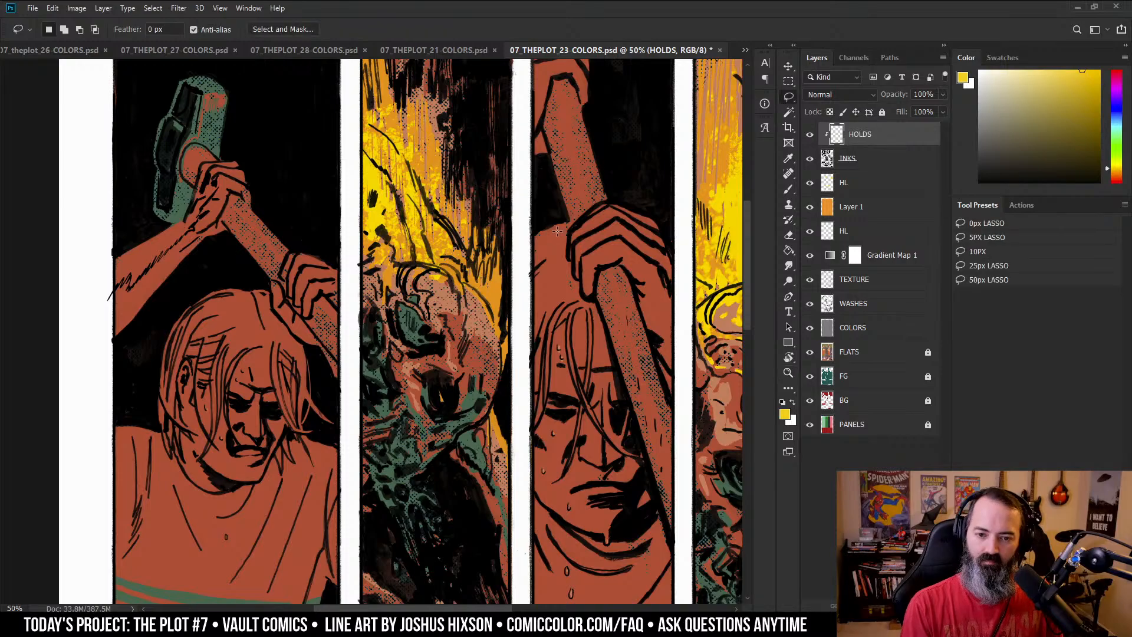
pyautogui.scroll(-2, 589, 215)
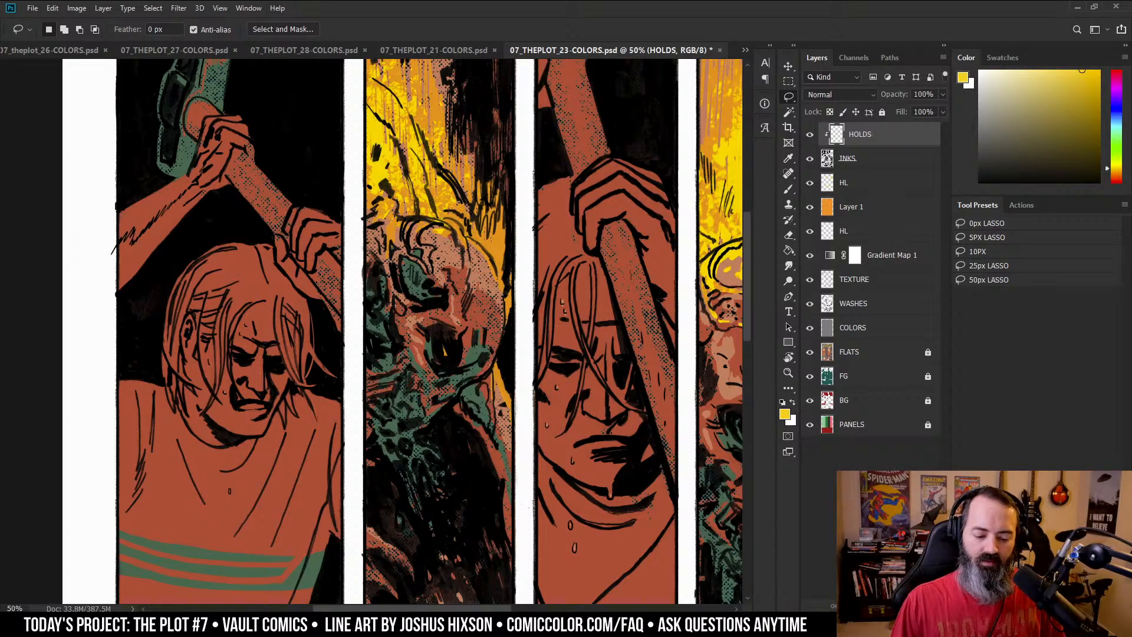
pyautogui.scroll(4, 566, 191)
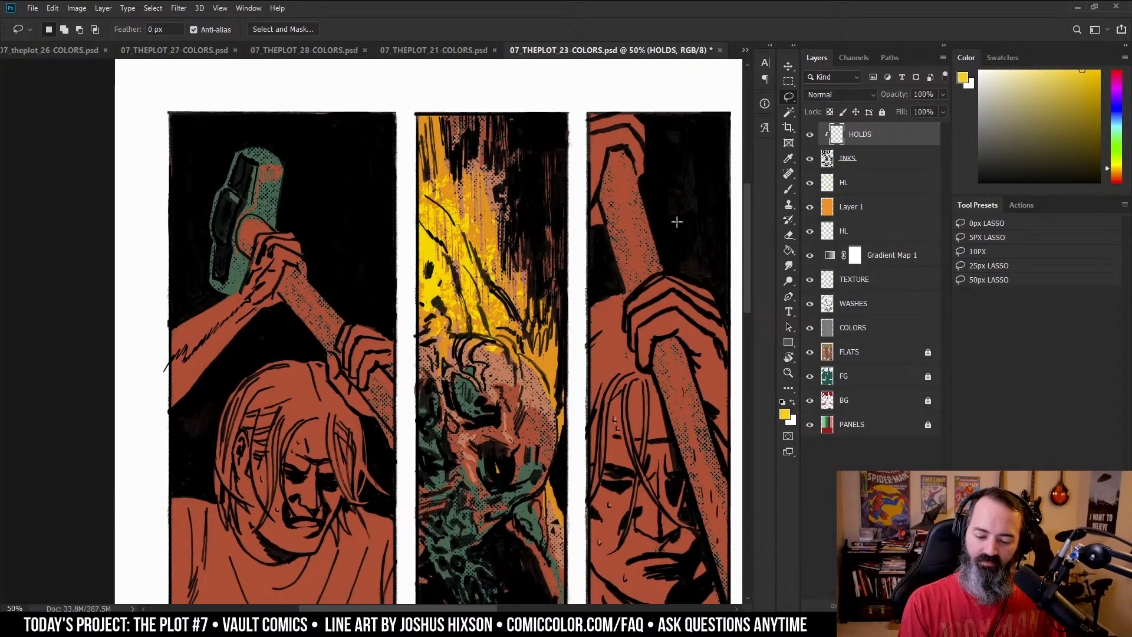
pyautogui.press('b')
pyautogui.click(835, 185)
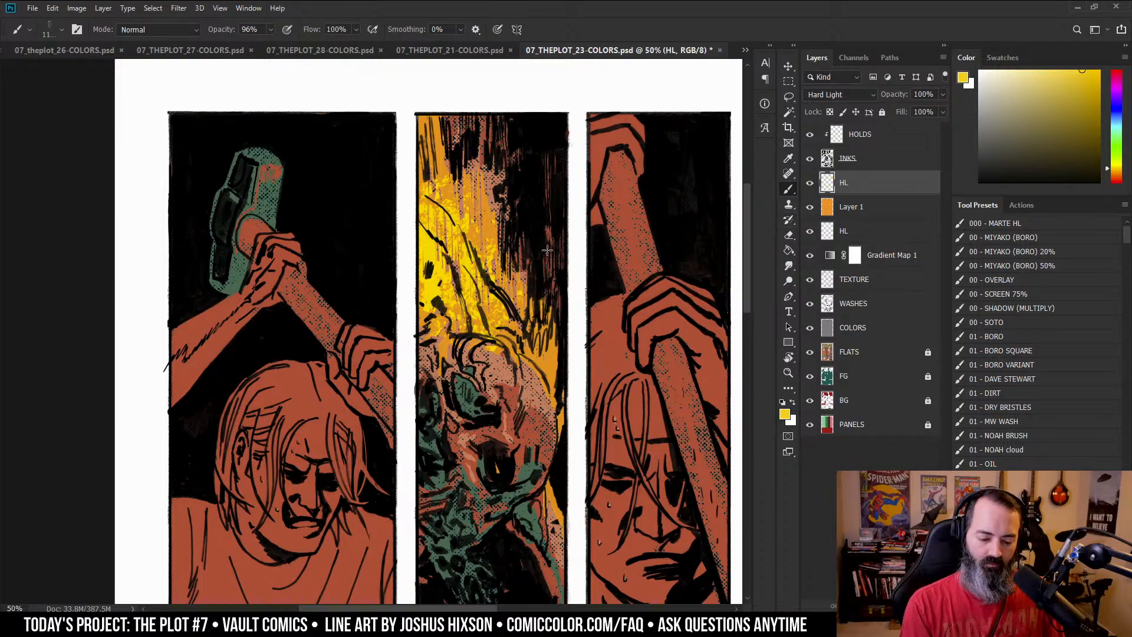
pyautogui.click(876, 139)
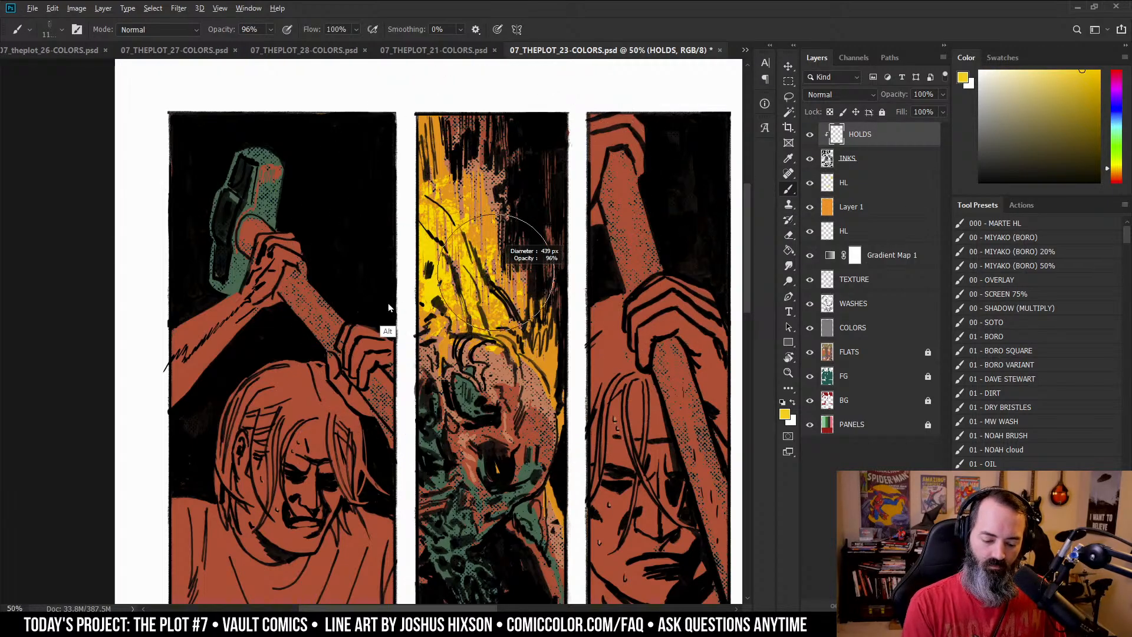
pyautogui.moveTo(456, 276); pyautogui.dragTo(463, 206)
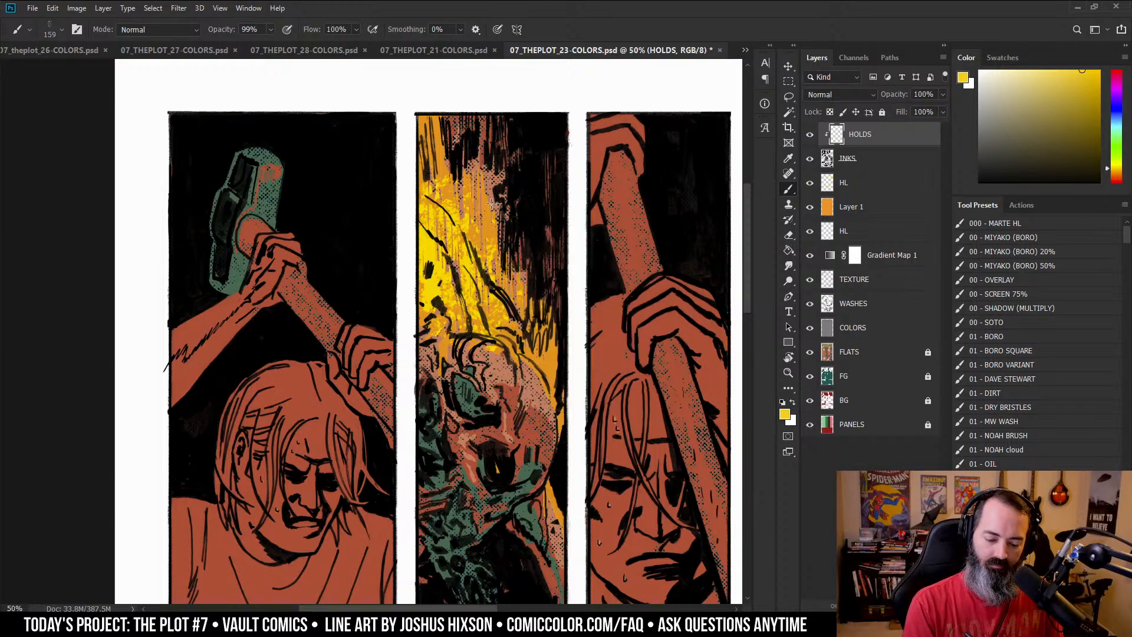
pyautogui.click(63, 52)
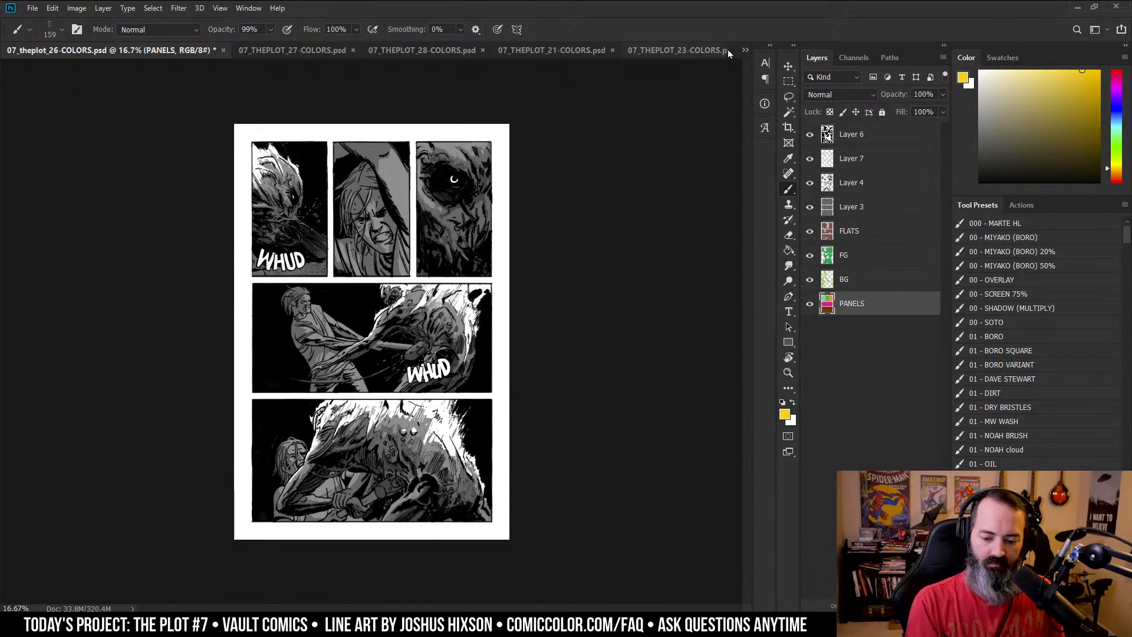
pyautogui.click(745, 50)
pyautogui.click(819, 58)
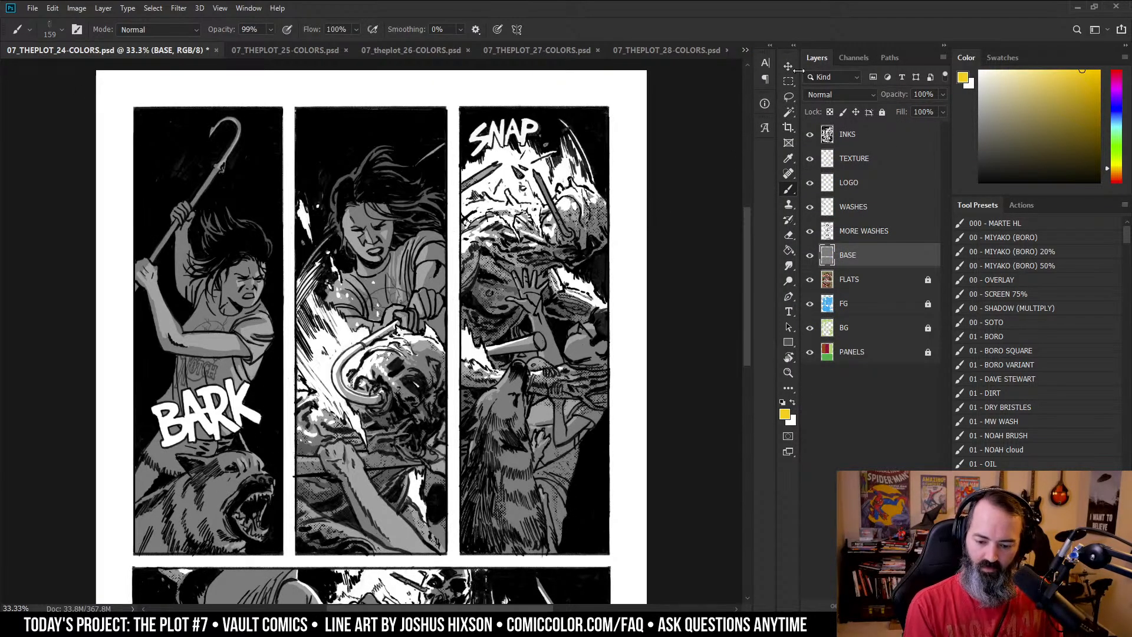
pyautogui.click(746, 50)
pyautogui.click(785, 131)
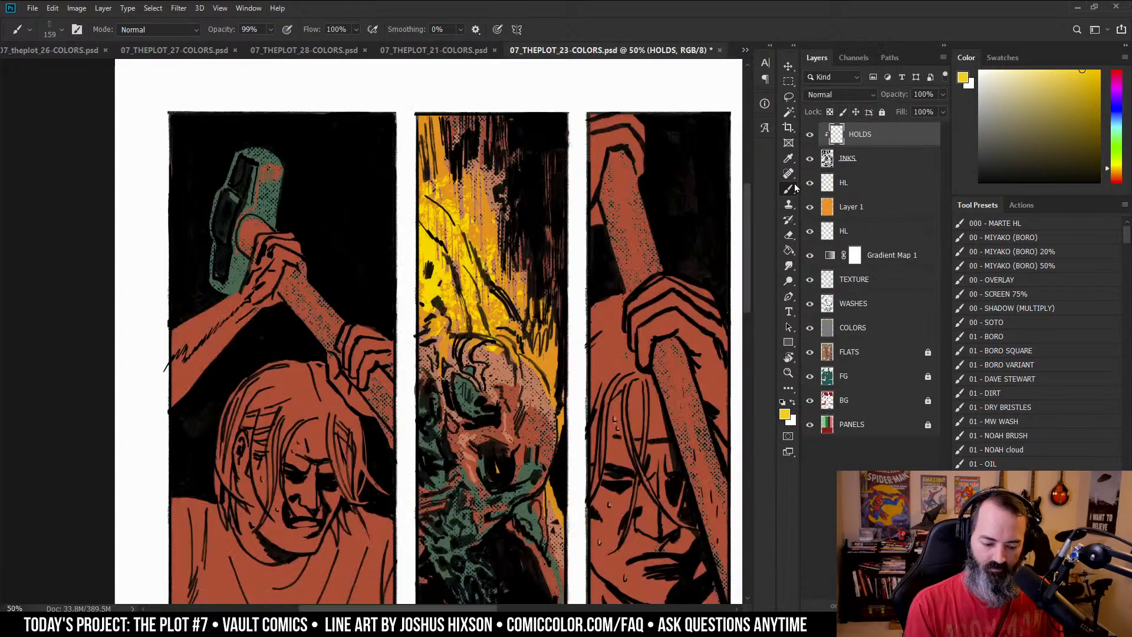
# - Switch to 07_THEPLOT_21-COLORS.psd and sample the dark orange from the figure's flames as the brush colour
pyautogui.click(746, 50)
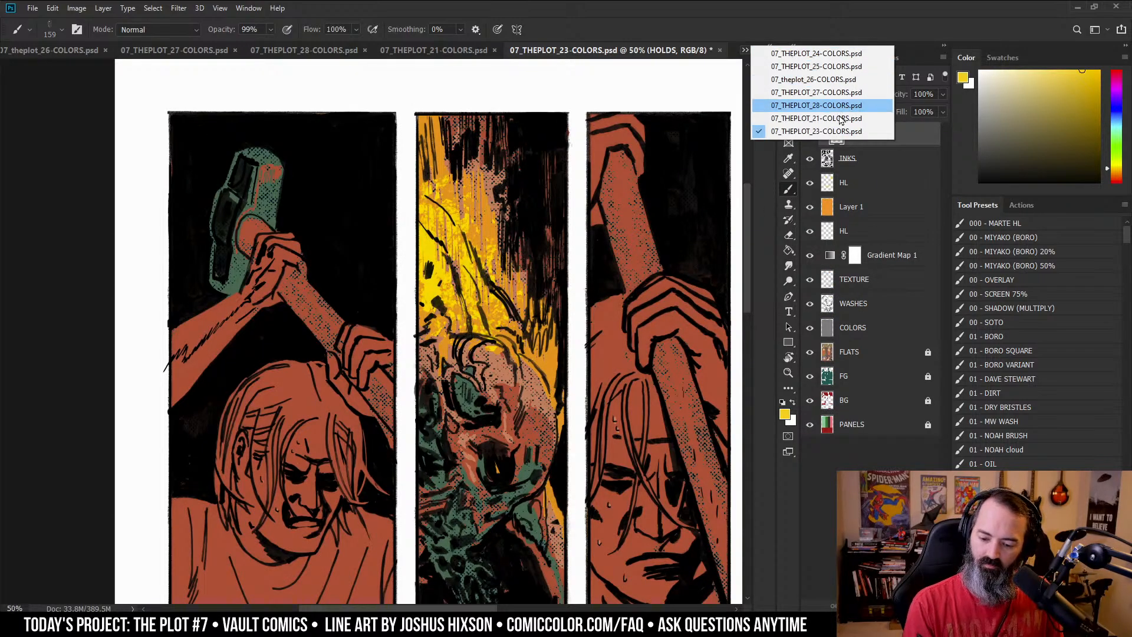
pyautogui.click(802, 122)
pyautogui.hotkey('ctrl', '+')
pyautogui.hotkey('ctrl', '+')
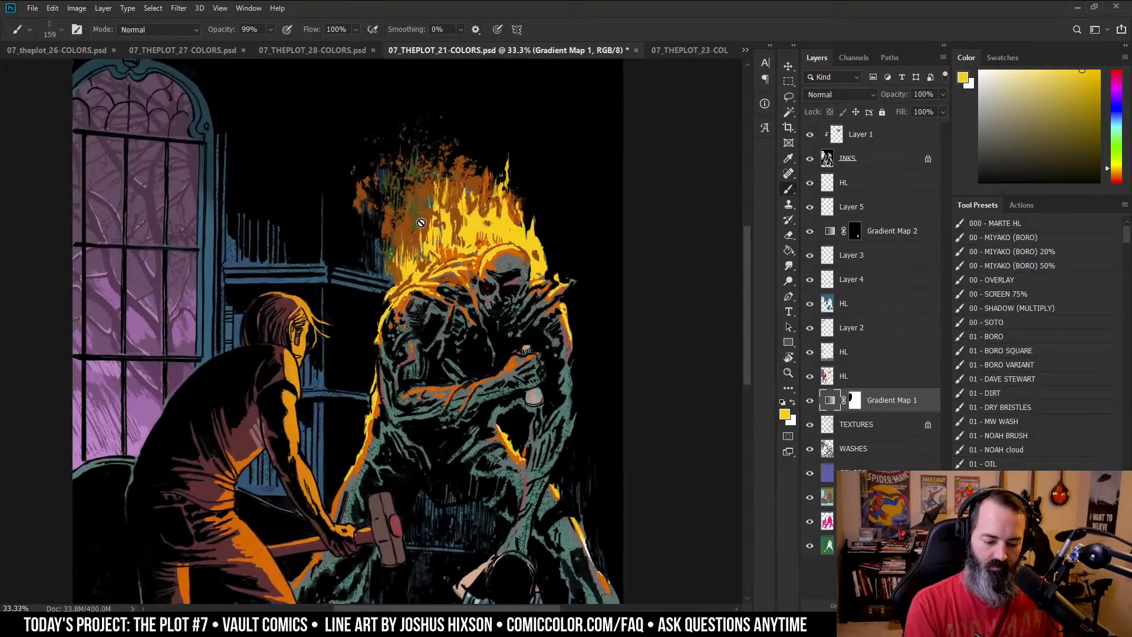
pyautogui.click(447, 201)
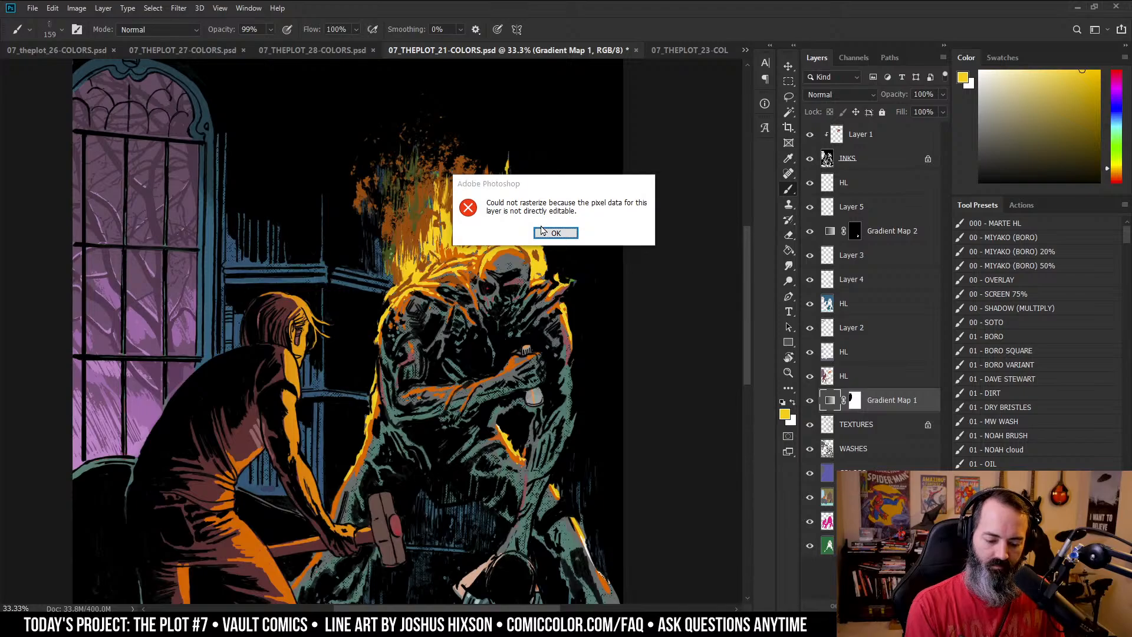
pyautogui.press('Return')
pyautogui.keyDown('alt'); pyautogui.click(426, 222); pyautogui.keyUp('alt')
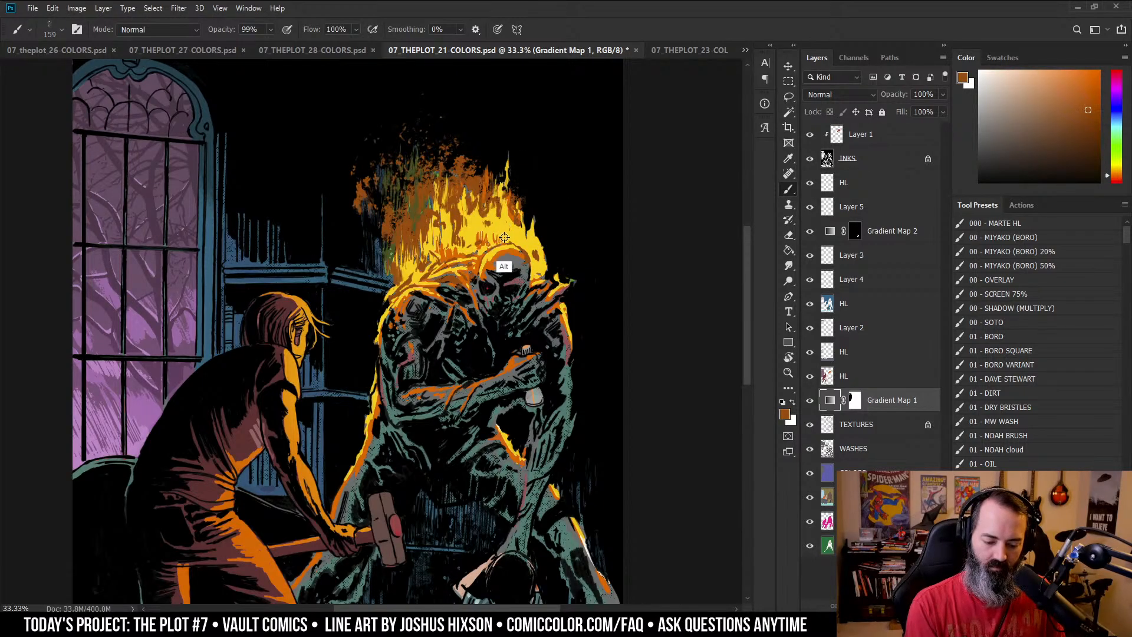
pyautogui.keyDown('alt'); pyautogui.click(452, 255); pyautogui.keyUp('alt')
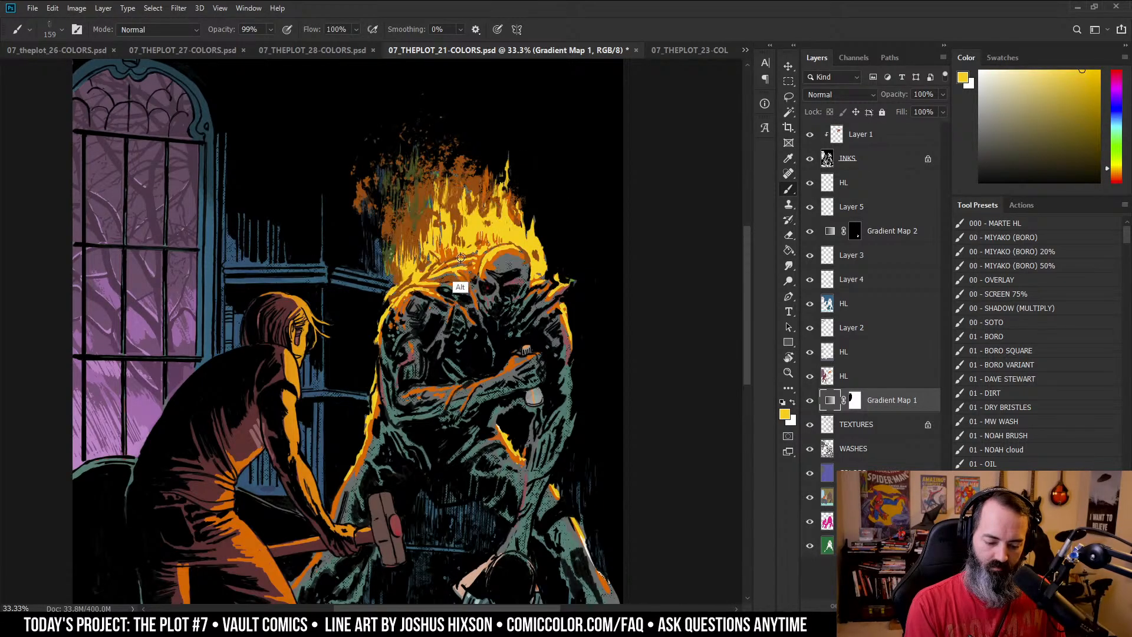
pyautogui.keyDown('alt'); pyautogui.click(458, 216); pyautogui.keyUp('alt')
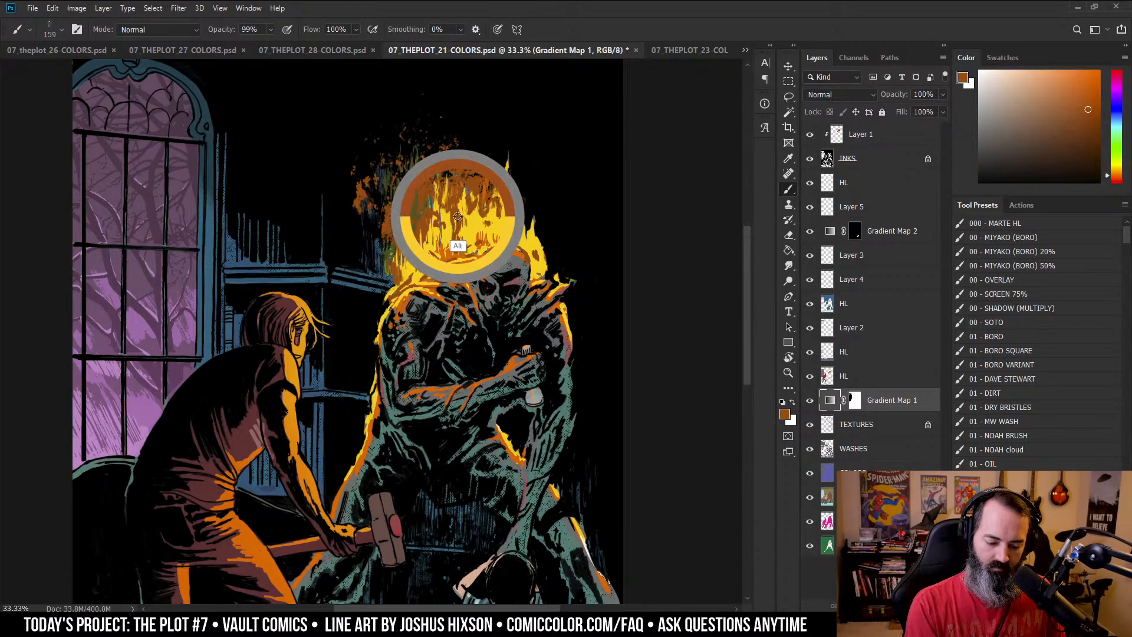
# - Return to 07_THEPLOT_23-COLORS.psd and recolour the flame ink lines in the second upper panel dark orange on HOLDS
pyautogui.click(745, 52)
pyautogui.click(855, 101)
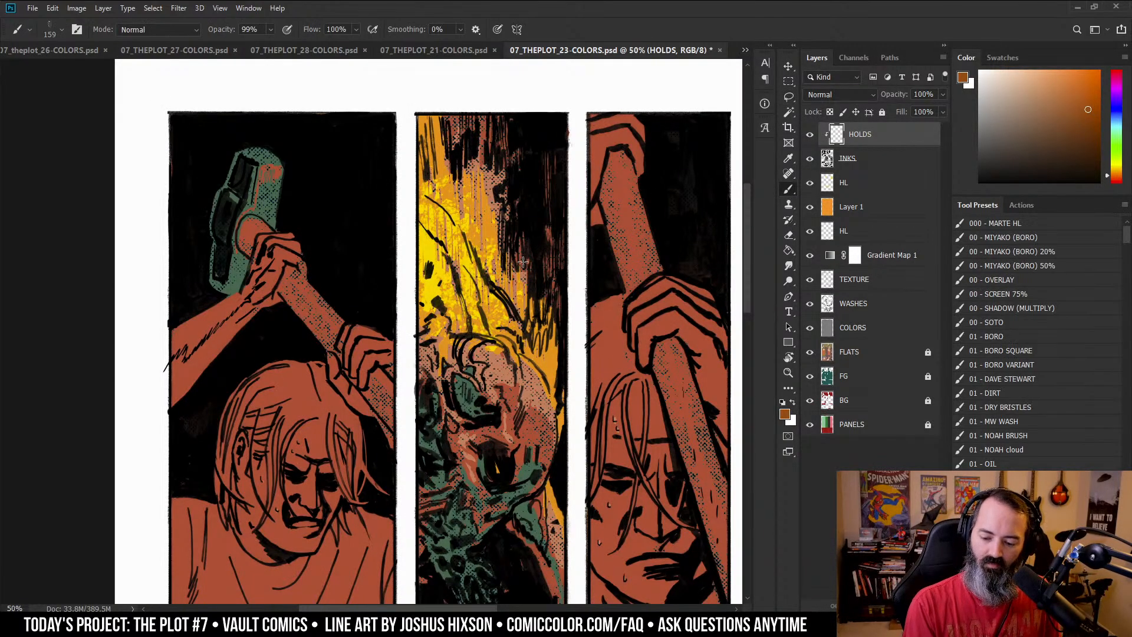
pyautogui.moveTo(466, 226)
pyautogui.mouseDown()
pyautogui.moveTo(493, 248)
pyautogui.moveTo(454, 252)
pyautogui.moveTo(448, 193)
pyautogui.mouseUp()
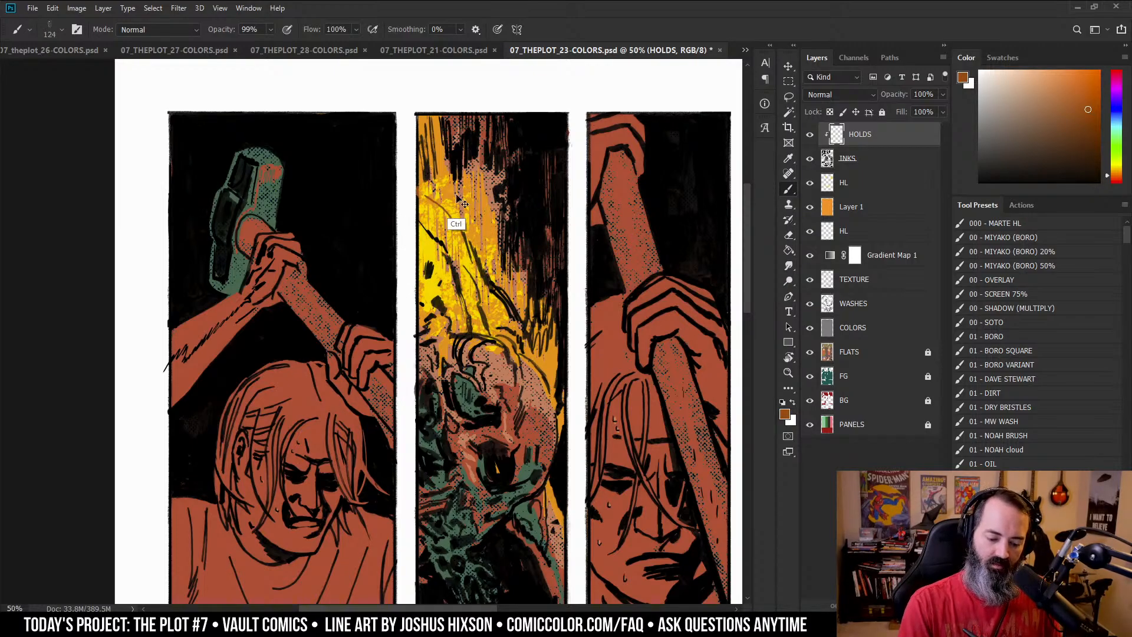
pyautogui.moveTo(426, 144)
pyautogui.mouseDown()
pyautogui.moveTo(430, 184)
pyautogui.moveTo(431, 121)
pyautogui.mouseUp()
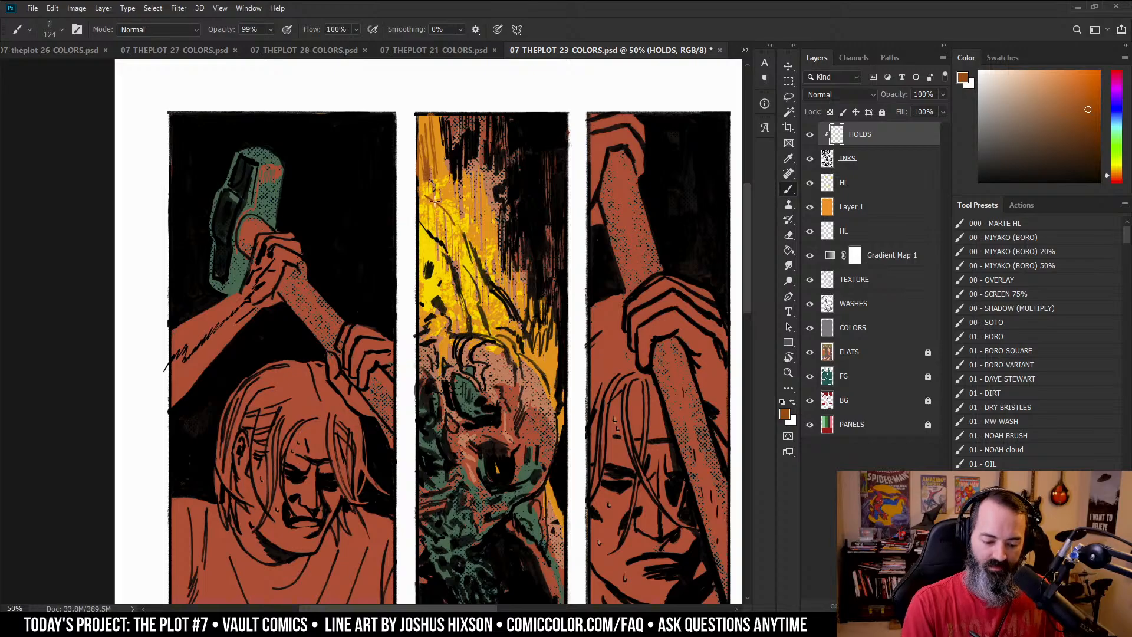
pyautogui.moveTo(434, 224)
pyautogui.mouseDown()
pyautogui.moveTo(456, 280)
pyautogui.moveTo(439, 251)
pyautogui.moveTo(432, 283)
pyautogui.moveTo(458, 266)
pyautogui.moveTo(469, 220)
pyautogui.moveTo(484, 280)
pyautogui.moveTo(443, 280)
pyautogui.moveTo(450, 294)
pyautogui.moveTo(437, 319)
pyautogui.moveTo(430, 299)
pyautogui.moveTo(430, 326)
pyautogui.mouseUp()
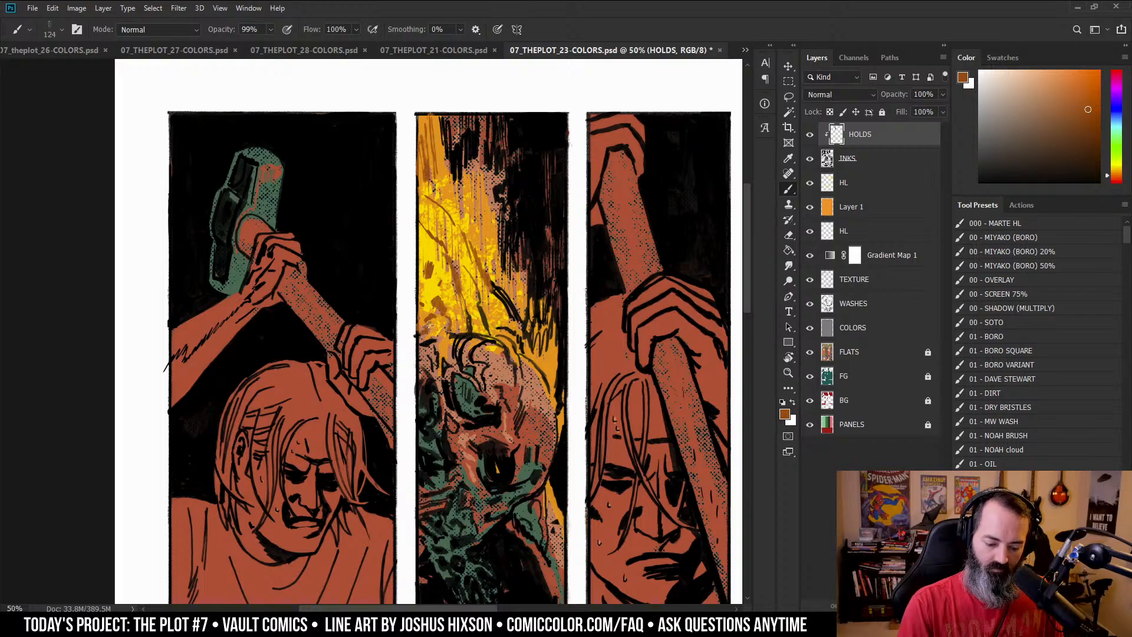
# - Continue the dark orange over the lower flame lines and the skull's upper contour in the second panel, redoing one stroke
pyautogui.scroll(-3, 448, 280)
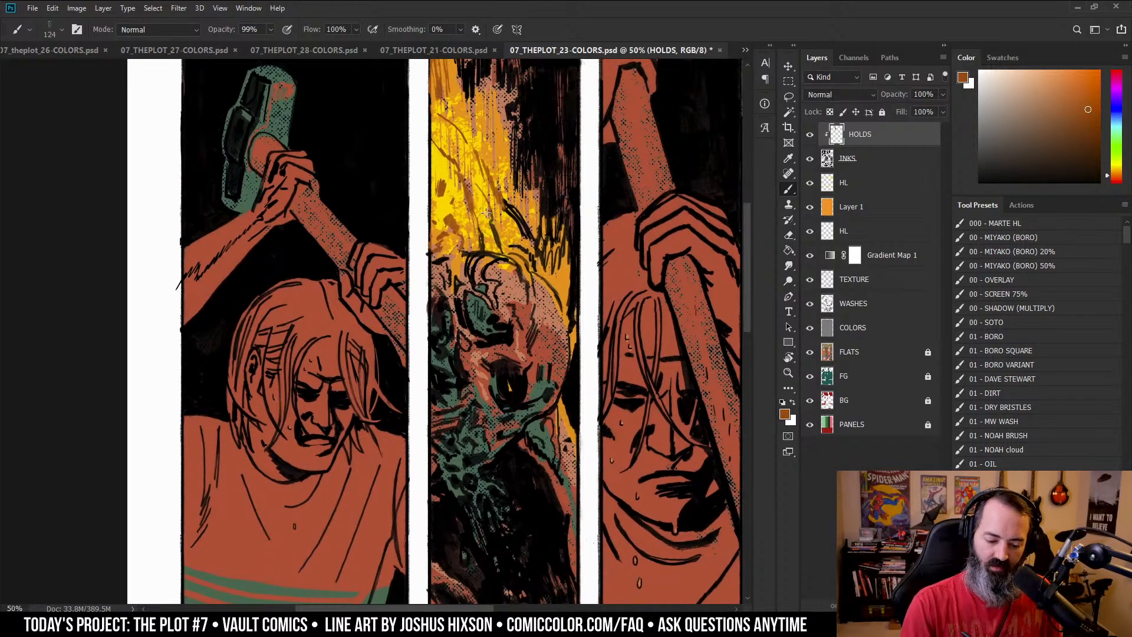
pyautogui.moveTo(503, 241)
pyautogui.mouseDown()
pyautogui.moveTo(516, 218)
pyautogui.moveTo(504, 199)
pyautogui.moveTo(531, 266)
pyautogui.moveTo(466, 181)
pyautogui.moveTo(497, 264)
pyautogui.moveTo(486, 282)
pyautogui.moveTo(496, 286)
pyautogui.moveTo(480, 288)
pyautogui.moveTo(510, 255)
pyautogui.moveTo(529, 304)
pyautogui.mouseUp()
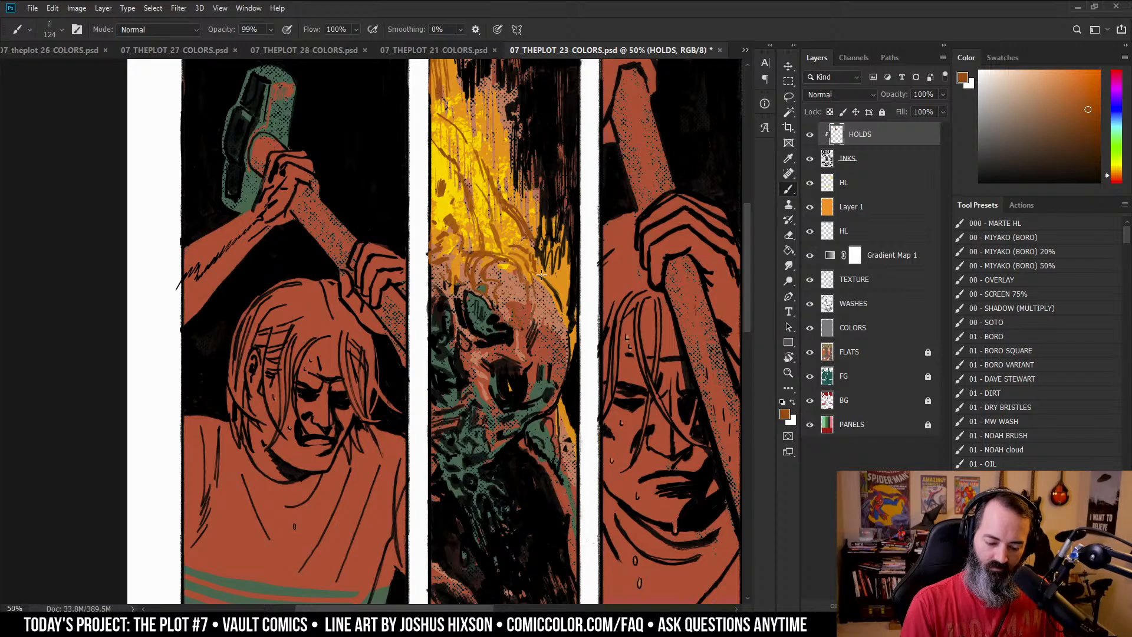
pyautogui.hotkey('ctrl', 'z')
pyautogui.moveTo(477, 260)
pyautogui.mouseDown()
pyautogui.moveTo(484, 285)
pyautogui.moveTo(502, 255)
pyautogui.moveTo(530, 280)
pyautogui.mouseUp()
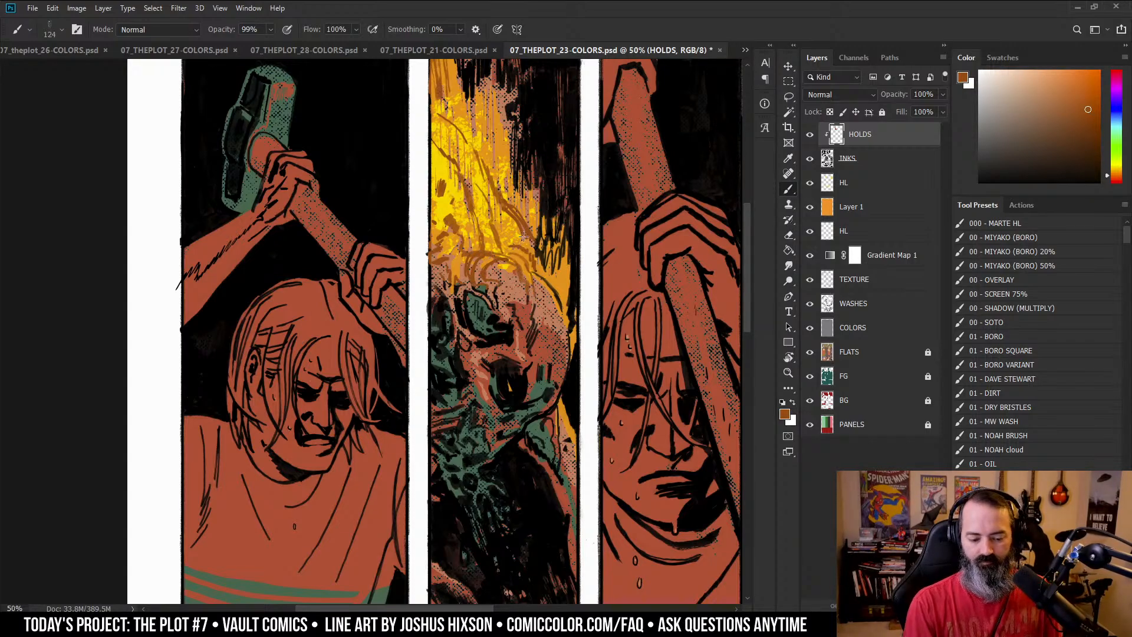
# - Shift the brush colour to a redder brown and recolour the ink lines on the skull's forehead in the second panel
pyautogui.press('z')
pyautogui.keyDown('alt'); pyautogui.click(514, 278); pyautogui.keyUp('alt')
pyautogui.click(513, 274)
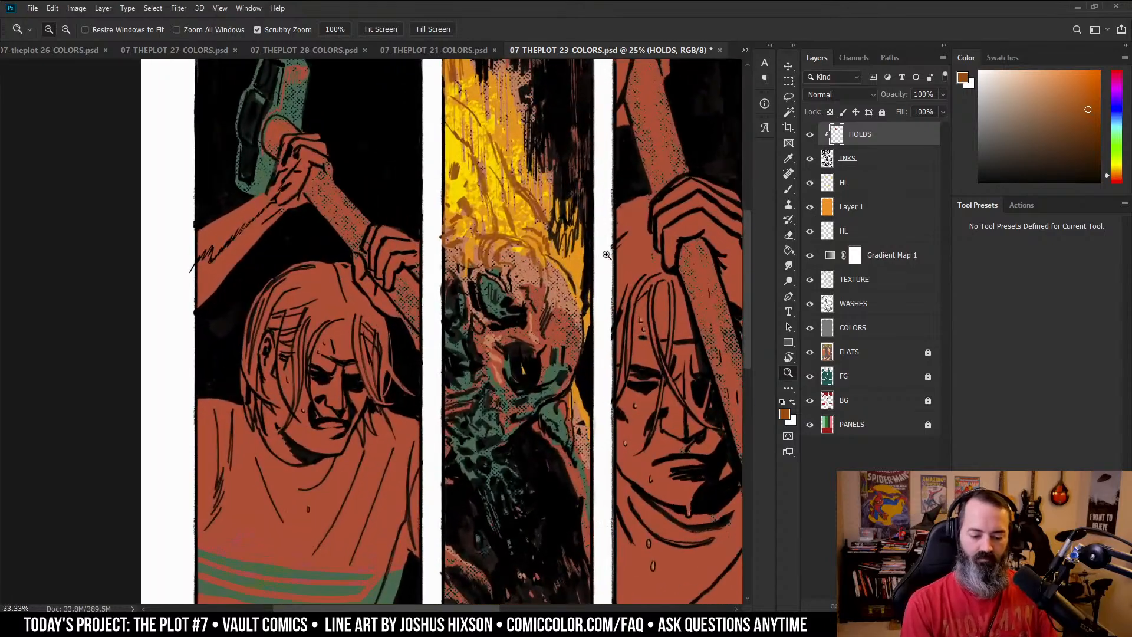
pyautogui.moveTo(520, 173)
pyautogui.mouseDown()
pyautogui.moveTo(538, 108)
pyautogui.moveTo(552, 203)
pyautogui.mouseUp()
pyautogui.press('b')
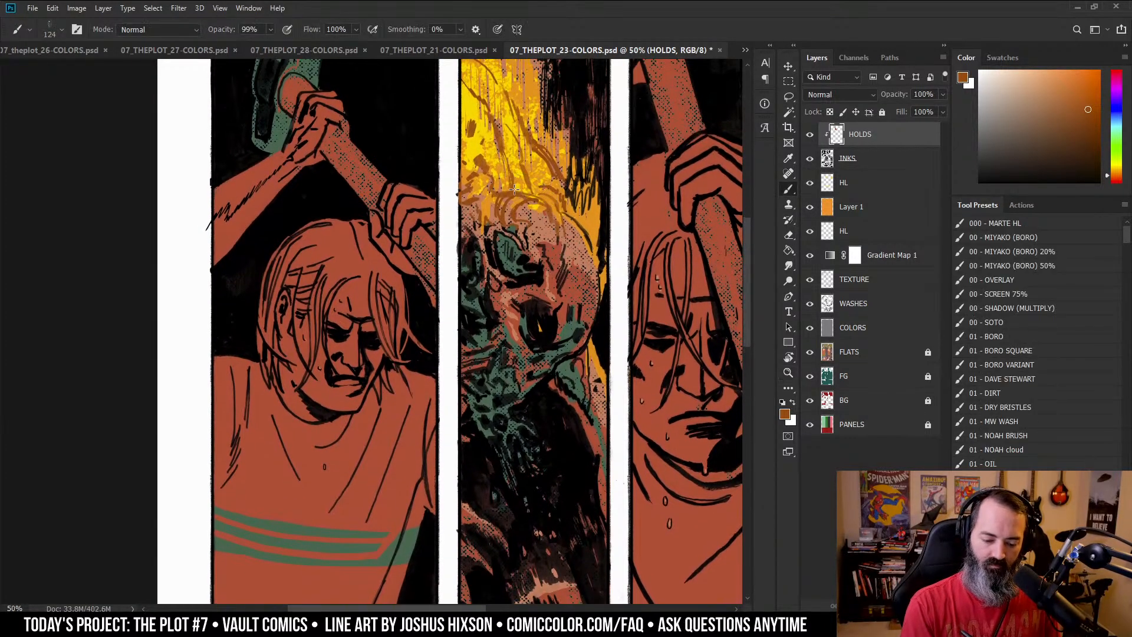
pyautogui.moveTo(1090, 114); pyautogui.dragTo(1098, 115)
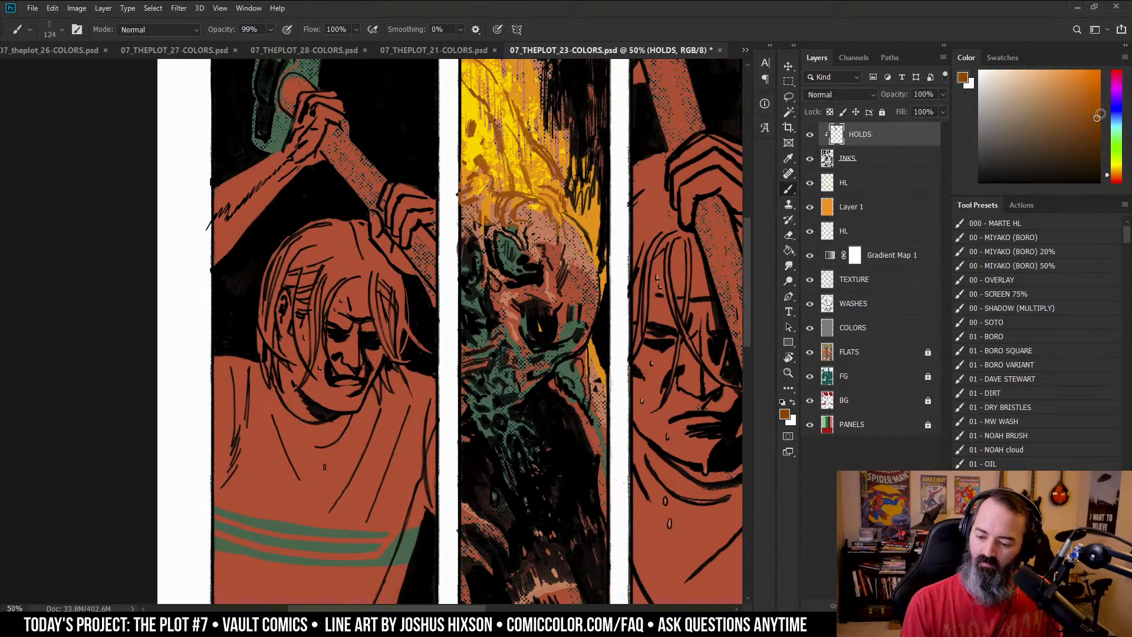
pyautogui.moveTo(1116, 181); pyautogui.dragTo(1116, 183)
pyautogui.moveTo(521, 238)
pyautogui.mouseDown()
pyautogui.moveTo(479, 220)
pyautogui.moveTo(482, 272)
pyautogui.moveTo(498, 279)
pyautogui.moveTo(575, 226)
pyautogui.moveTo(543, 270)
pyautogui.moveTo(546, 259)
pyautogui.moveTo(560, 285)
pyautogui.moveTo(559, 237)
pyautogui.moveTo(560, 254)
pyautogui.moveTo(528, 232)
pyautogui.mouseUp()
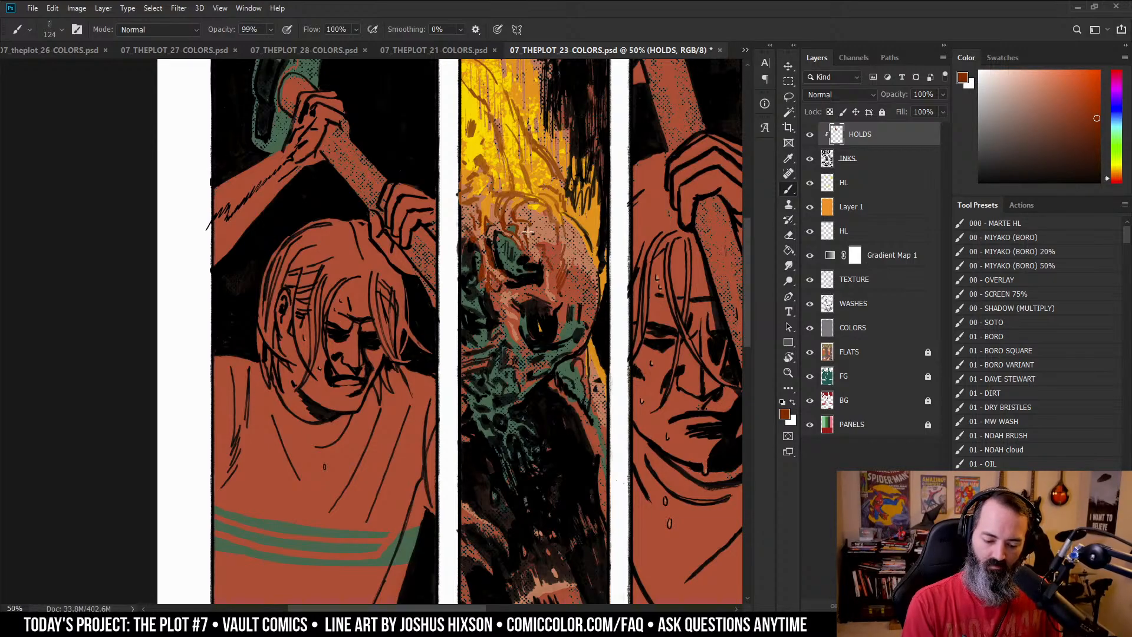
# - Recolour the skull's upper contour and forehead ink lines in the fourth upper panel reddish brown on HOLDS
pyautogui.press('z')
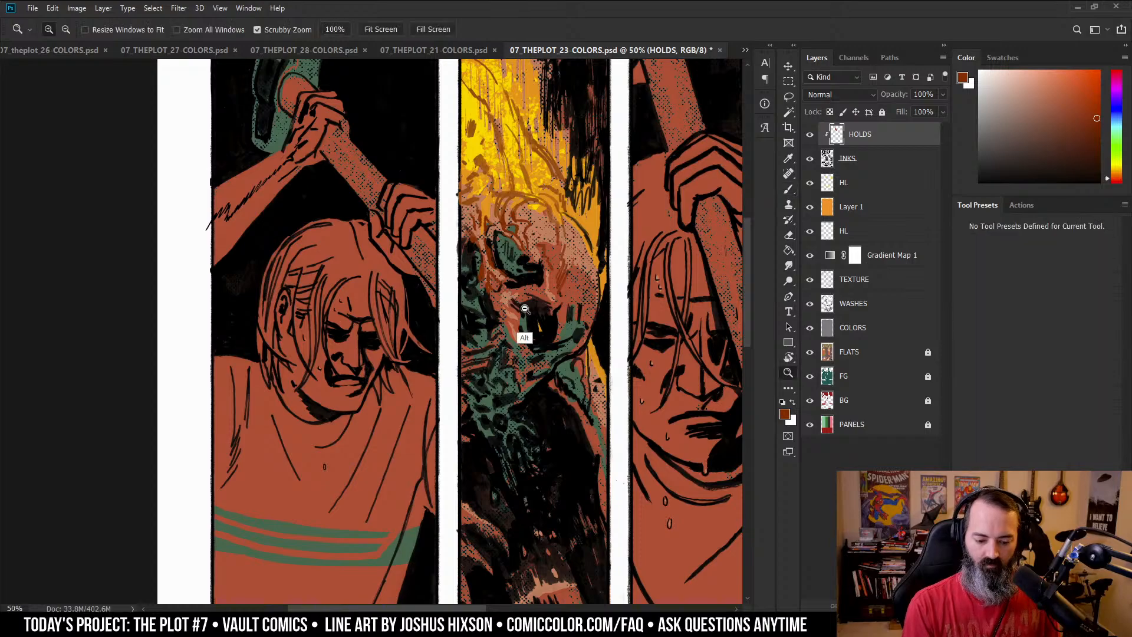
pyautogui.hotkey('ctrl', '-')
pyautogui.hotkey('ctrl', '-')
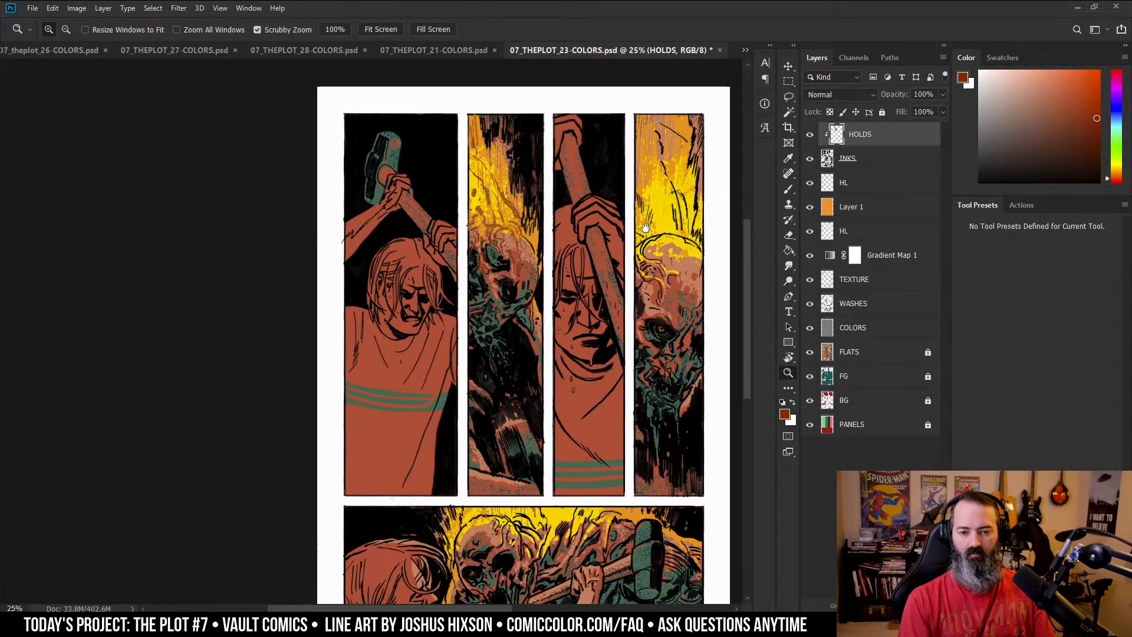
pyautogui.hscroll(2, 678, 195)
pyautogui.press('l')
pyautogui.scroll(-3, 615, 162)
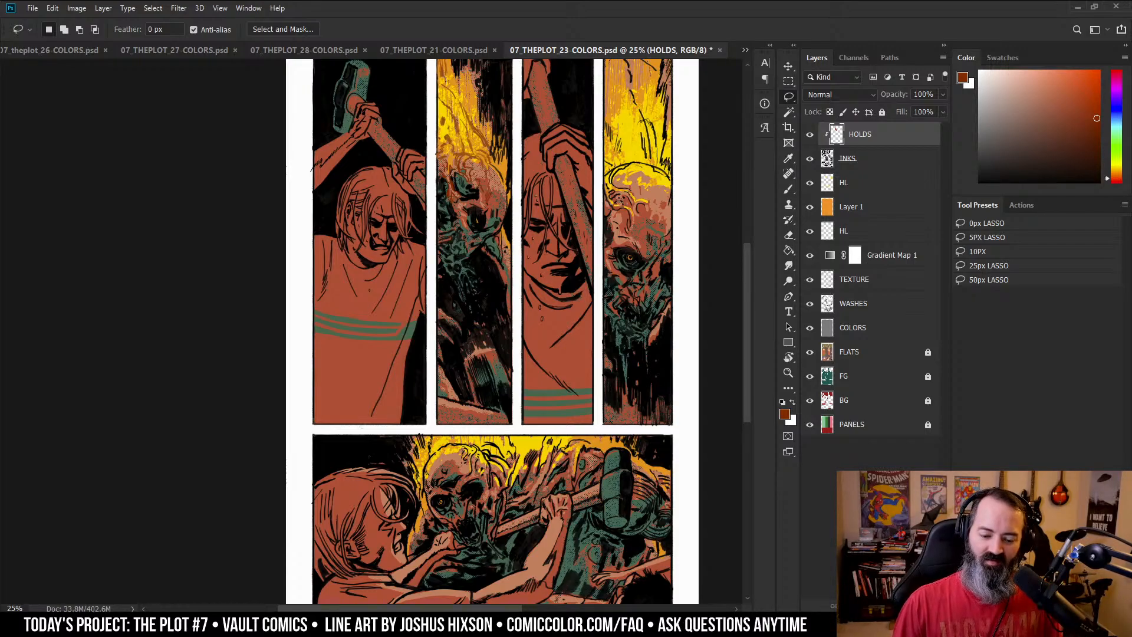
pyautogui.moveTo(575, 187)
pyautogui.mouseDown()
pyautogui.moveTo(649, 189)
pyautogui.moveTo(688, 250)
pyautogui.mouseUp()
pyautogui.press('b')
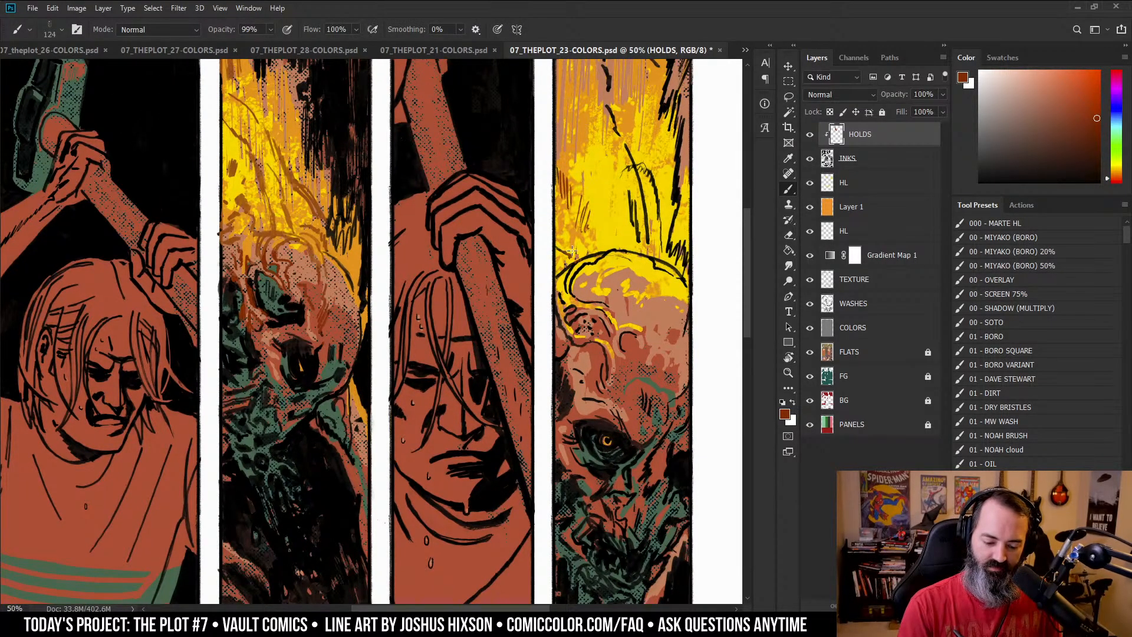
pyautogui.moveTo(567, 295)
pyautogui.mouseDown()
pyautogui.moveTo(589, 242)
pyautogui.moveTo(616, 257)
pyautogui.mouseUp()
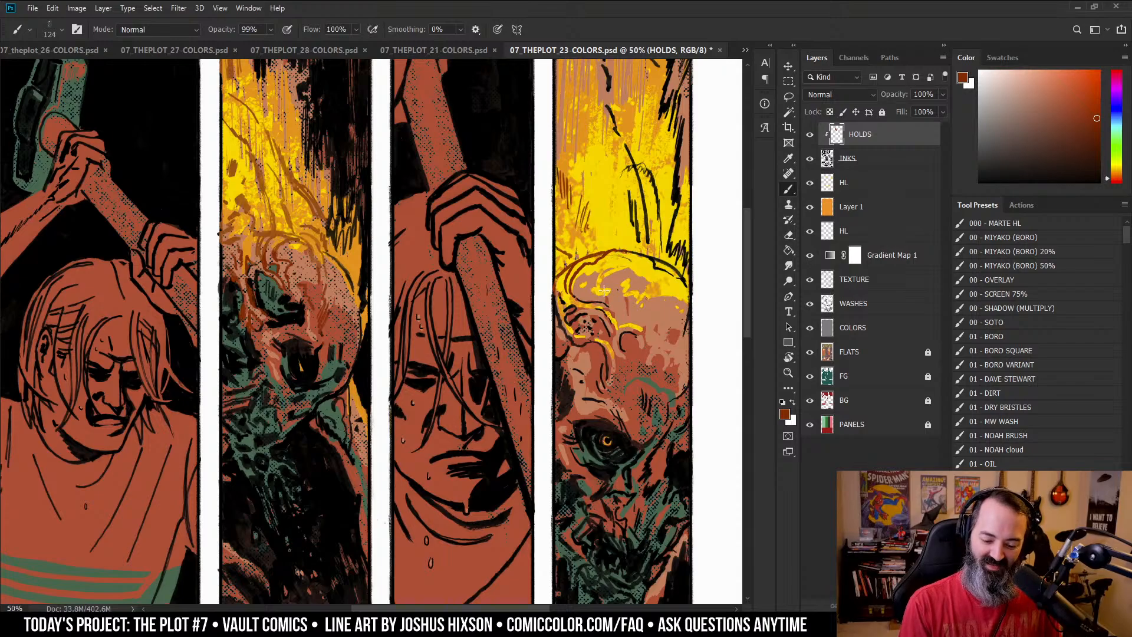
pyautogui.moveTo(572, 323)
pyautogui.mouseDown()
pyautogui.moveTo(568, 309)
pyautogui.moveTo(587, 344)
pyautogui.moveTo(636, 332)
pyautogui.mouseUp()
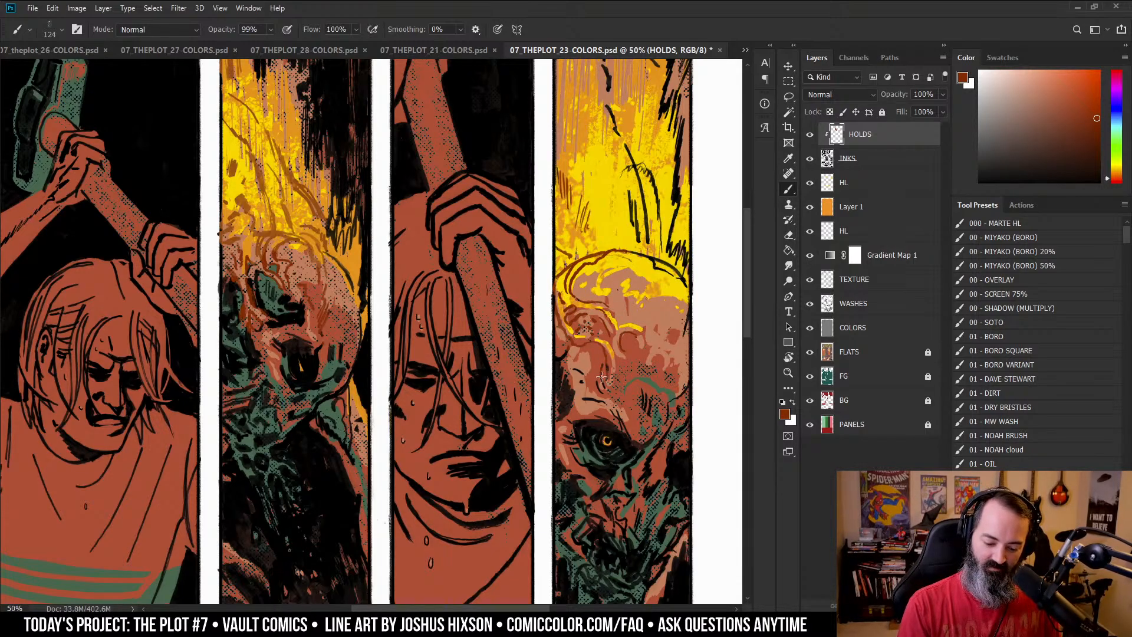
pyautogui.moveTo(633, 265); pyautogui.dragTo(670, 273)
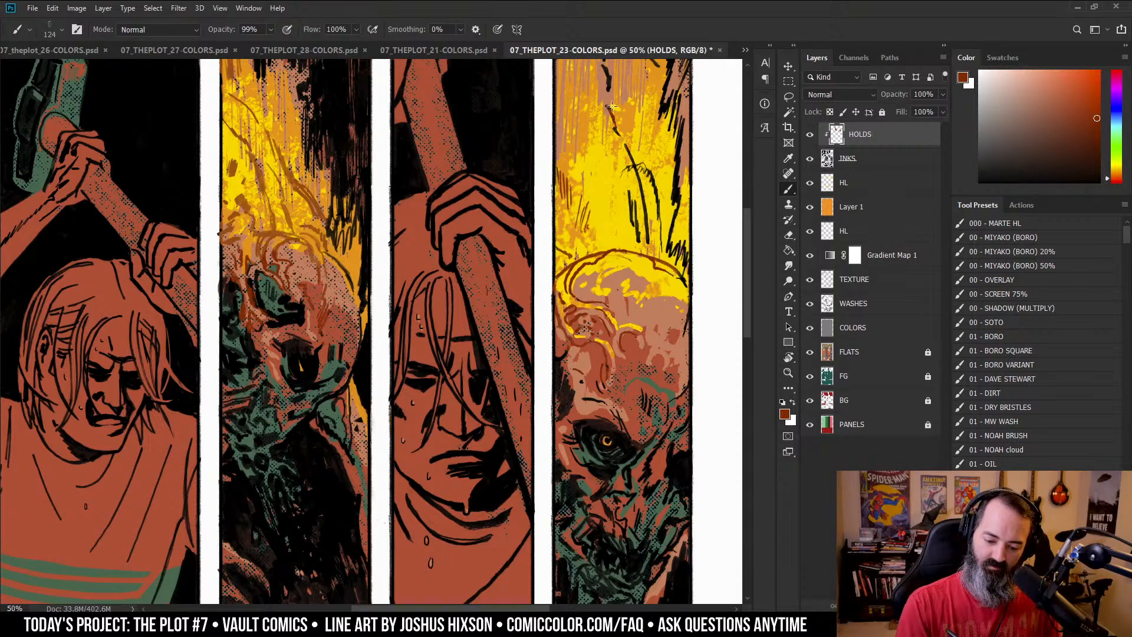
# - Recolour the flame ink lines above the skull and along the edge of the fourth upper panel in the same brown
pyautogui.moveTo(612, 106)
pyautogui.mouseDown()
pyautogui.moveTo(637, 225)
pyautogui.moveTo(629, 159)
pyautogui.moveTo(645, 167)
pyautogui.moveTo(653, 242)
pyautogui.mouseUp()
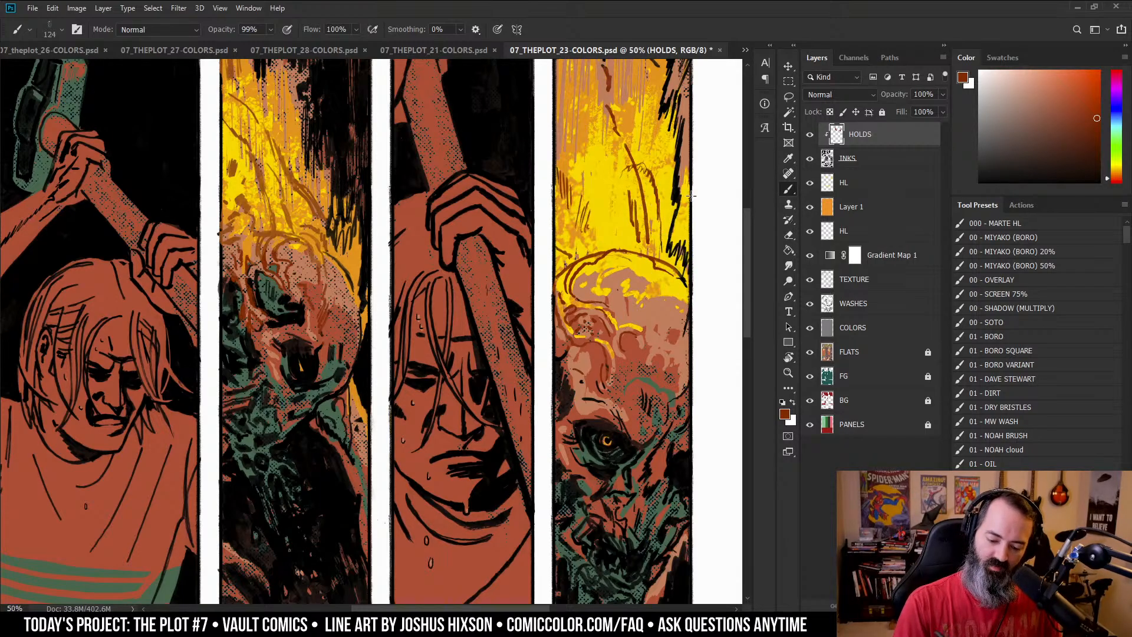
pyautogui.moveTo(692, 194); pyautogui.dragTo(676, 268)
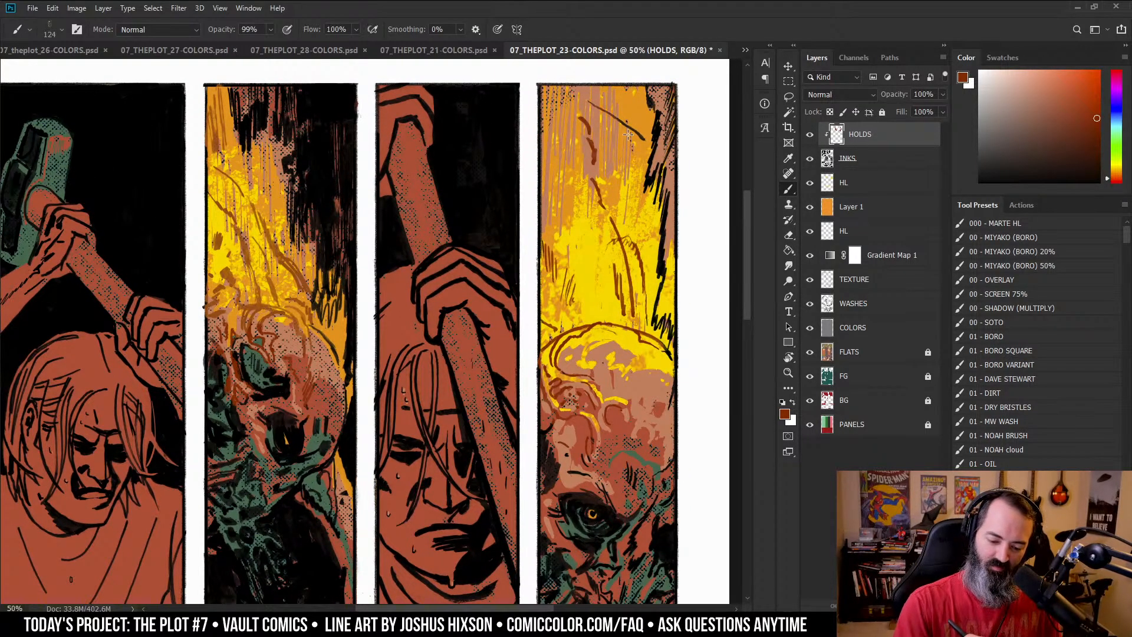
pyautogui.moveTo(628, 134); pyautogui.dragTo(638, 130)
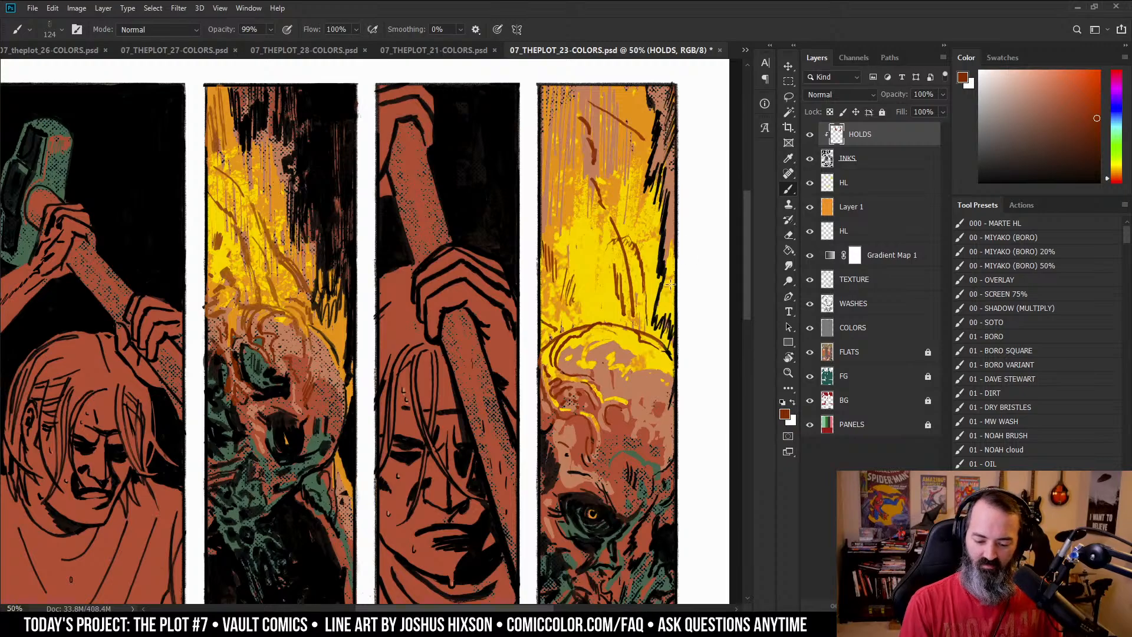
pyautogui.moveTo(670, 284)
pyautogui.mouseDown()
pyautogui.moveTo(661, 335)
pyautogui.moveTo(655, 145)
pyautogui.moveTo(664, 171)
pyautogui.moveTo(651, 93)
pyautogui.mouseUp()
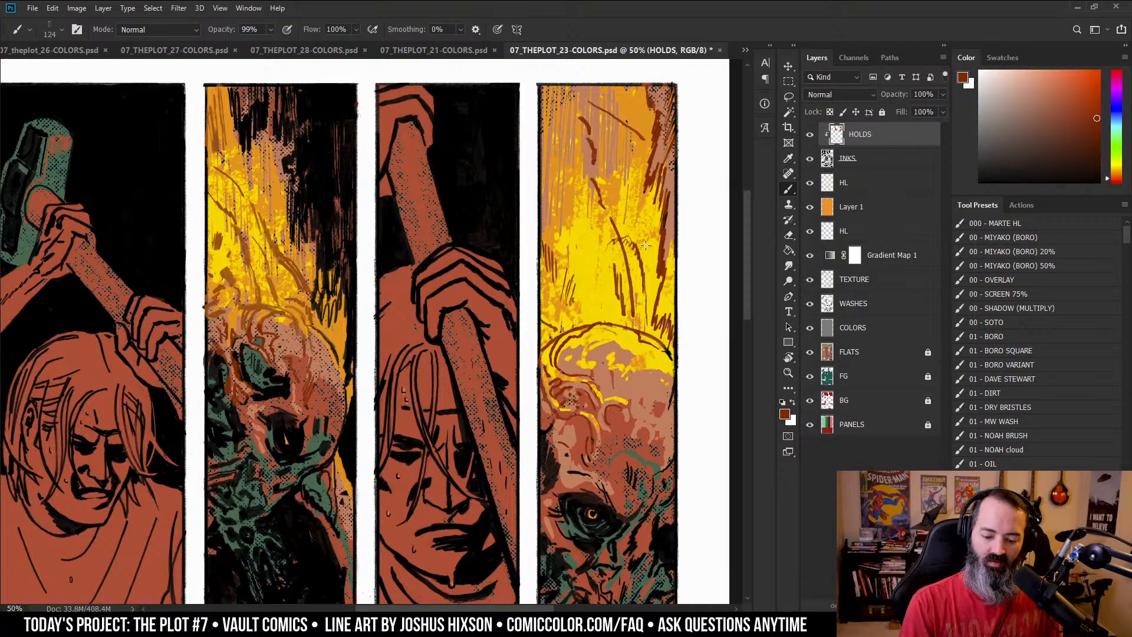
# - Examine the recoloured flame and skull lines in the fourth upper panel and across the whole page
pyautogui.press('z')
pyautogui.keyDown('alt'); pyautogui.click(633, 295); pyautogui.keyUp('alt')
pyautogui.moveTo(662, 310); pyautogui.dragTo(667, 228)
pyautogui.click(642, 162)
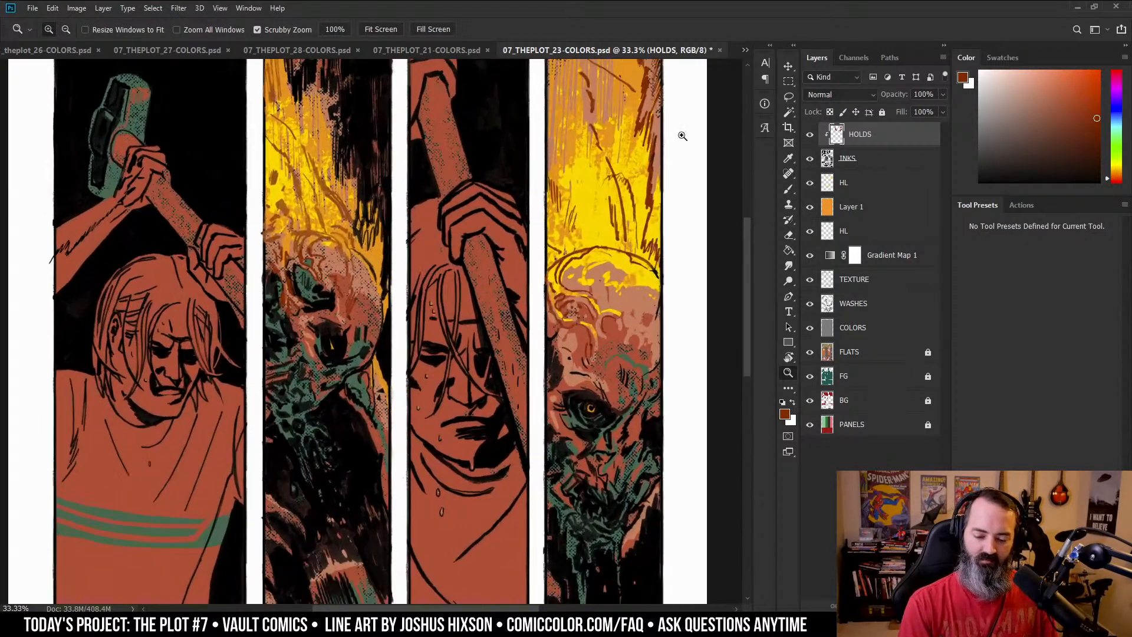
pyautogui.press('b')
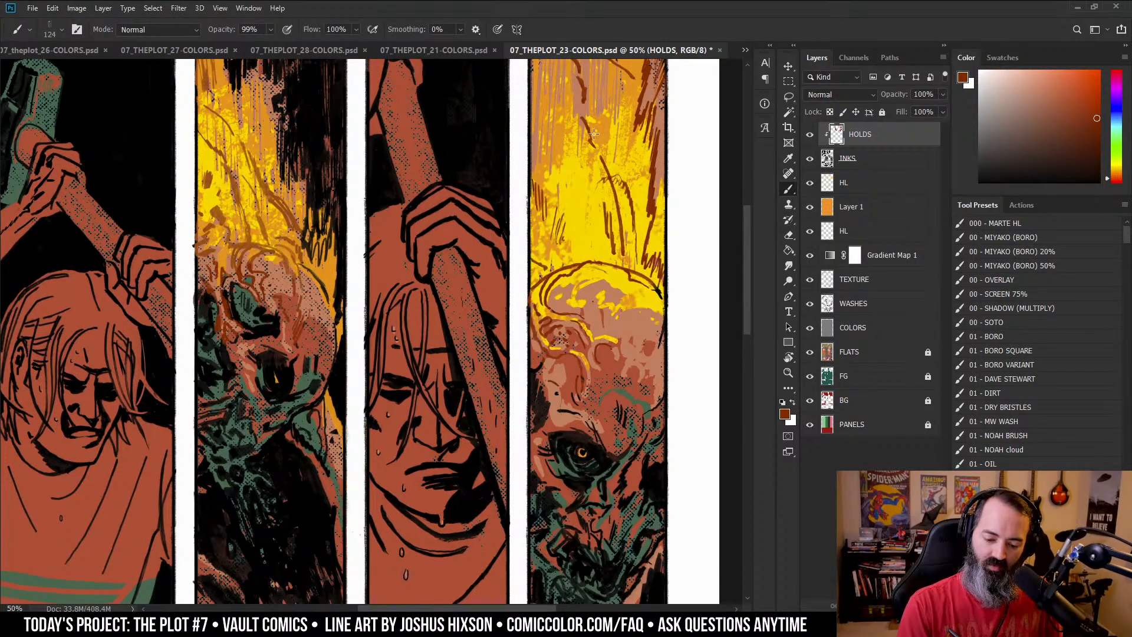
pyautogui.press('z')
pyautogui.keyDown('alt'); pyautogui.click(649, 253); pyautogui.keyUp('alt')
pyautogui.keyDown('alt'); pyautogui.click(488, 330); pyautogui.keyUp('alt')
pyautogui.moveTo(488, 331); pyautogui.dragTo(704, 220)
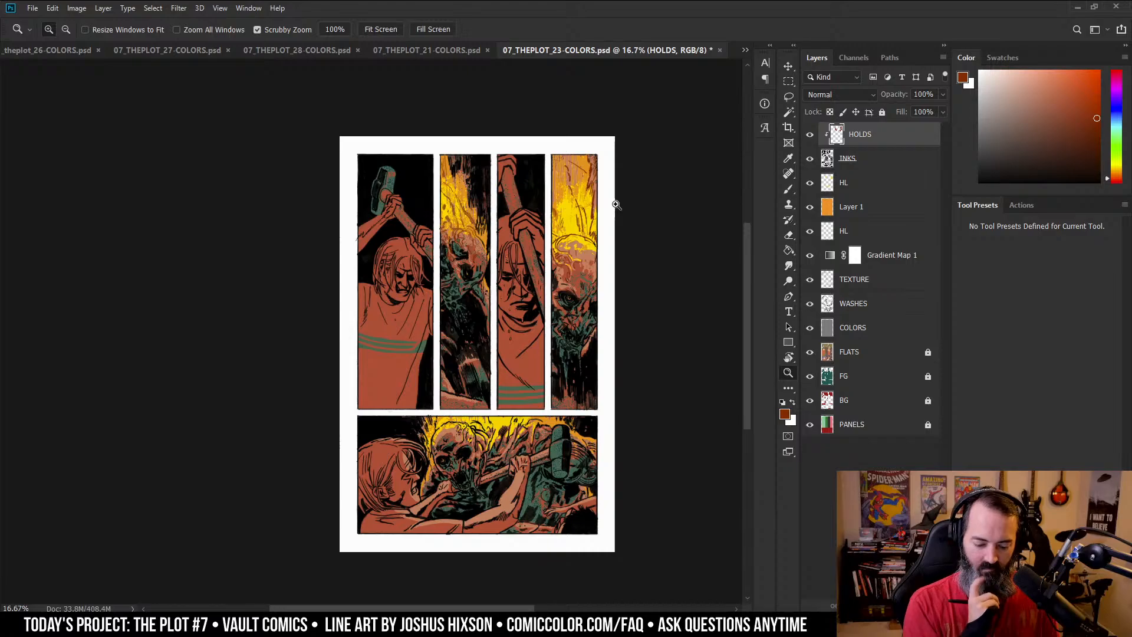
# - Recolour the skull's contour, the flame lines above it and the flames' dark outer edge in the bottom panel reddish brown
pyautogui.click(462, 427)
pyautogui.click(462, 427)
pyautogui.moveTo(466, 422); pyautogui.dragTo(563, 241)
pyautogui.click(563, 239)
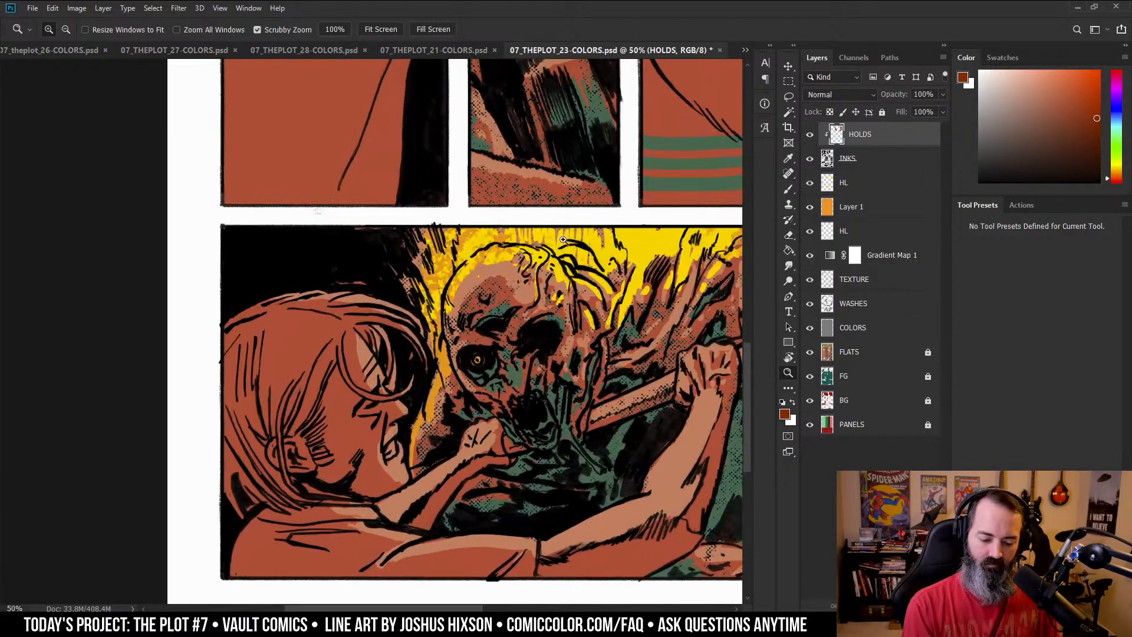
pyautogui.press('b')
pyautogui.moveTo(459, 234)
pyautogui.mouseDown()
pyautogui.moveTo(453, 264)
pyautogui.moveTo(467, 257)
pyautogui.moveTo(444, 294)
pyautogui.moveTo(484, 249)
pyautogui.moveTo(547, 249)
pyautogui.moveTo(517, 283)
pyautogui.mouseUp()
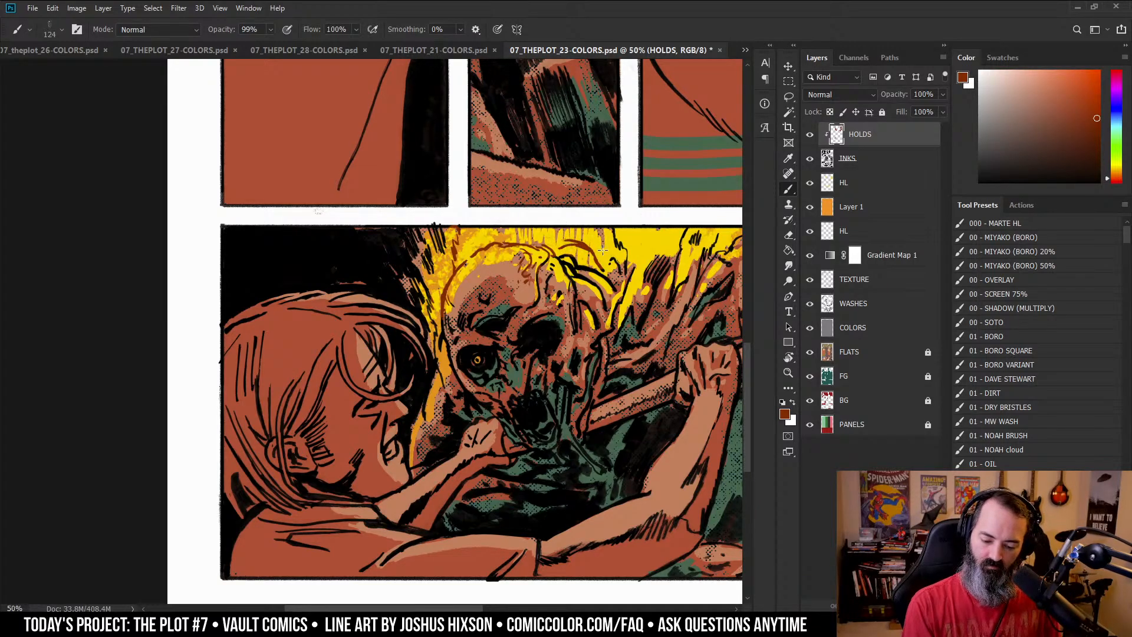
pyautogui.moveTo(599, 233)
pyautogui.mouseDown()
pyautogui.moveTo(618, 255)
pyautogui.moveTo(591, 227)
pyautogui.moveTo(585, 250)
pyautogui.mouseUp()
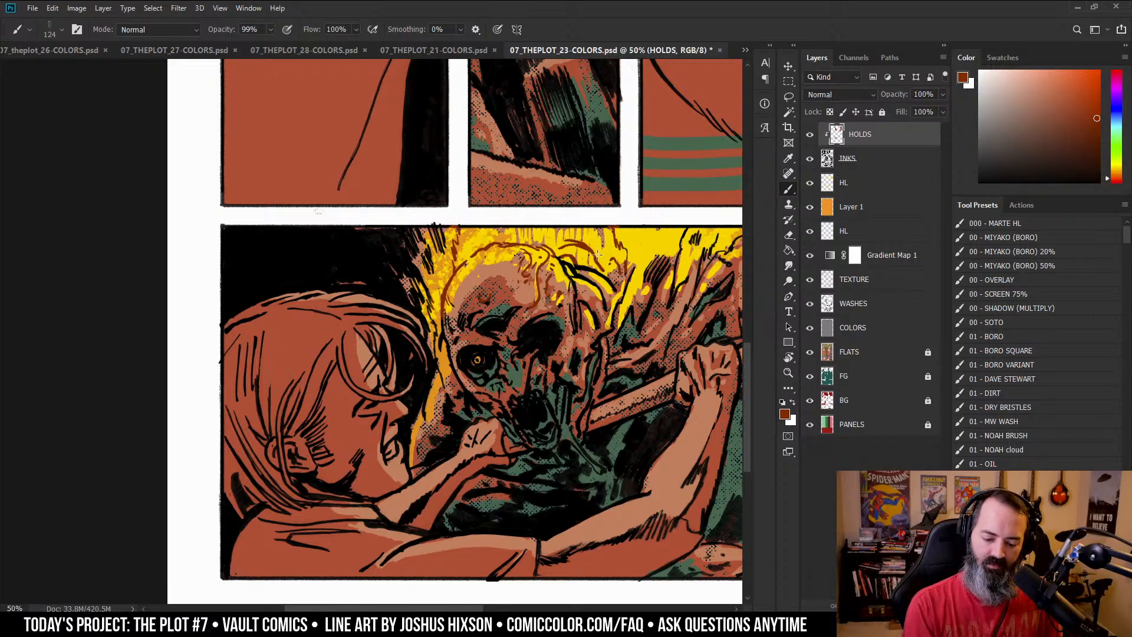
pyautogui.moveTo(576, 260)
pyautogui.mouseDown()
pyautogui.moveTo(601, 299)
pyautogui.moveTo(613, 287)
pyautogui.moveTo(614, 265)
pyautogui.moveTo(574, 318)
pyautogui.moveTo(583, 293)
pyautogui.moveTo(640, 244)
pyautogui.mouseUp()
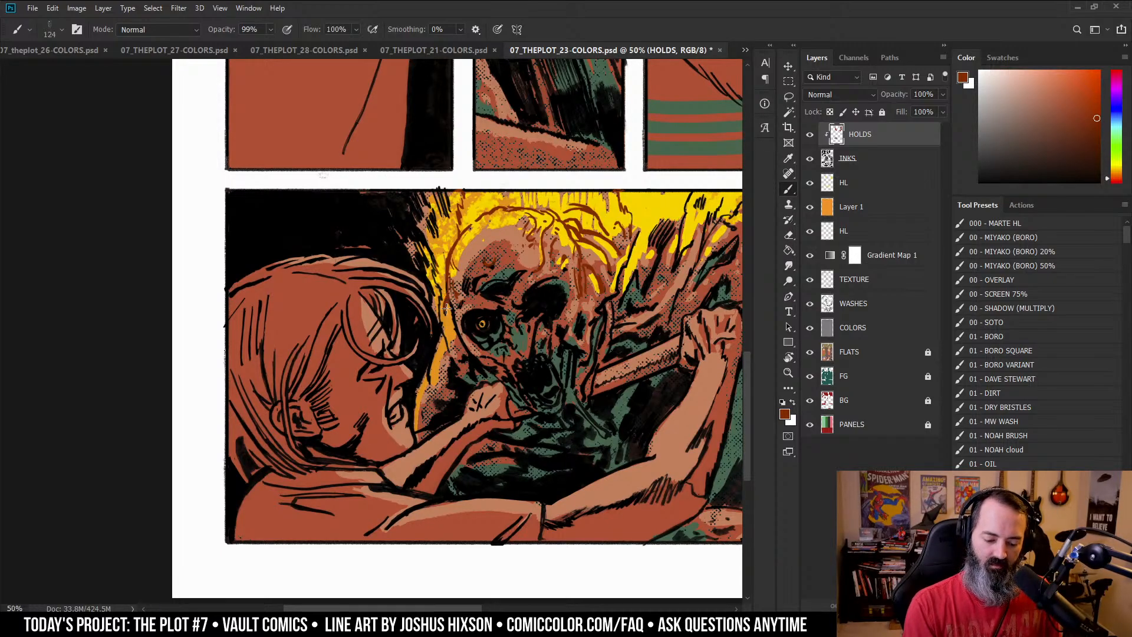
pyautogui.moveTo(448, 197)
pyautogui.mouseDown()
pyautogui.moveTo(431, 223)
pyautogui.moveTo(424, 203)
pyautogui.moveTo(437, 228)
pyautogui.moveTo(429, 210)
pyautogui.moveTo(426, 230)
pyautogui.moveTo(415, 197)
pyautogui.moveTo(434, 243)
pyautogui.moveTo(409, 201)
pyautogui.moveTo(413, 235)
pyautogui.moveTo(401, 246)
pyautogui.moveTo(437, 266)
pyautogui.moveTo(421, 251)
pyautogui.moveTo(437, 284)
pyautogui.mouseUp()
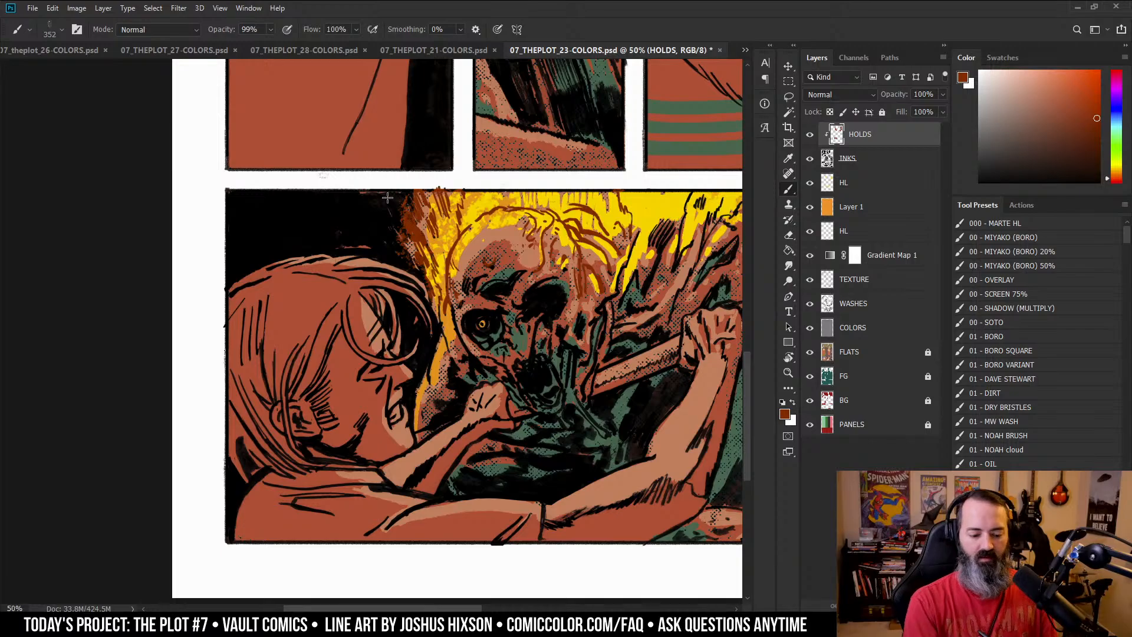
# - Continue the reddish brown over the flame ink lines between the skull and the hammer in the bottom panel
pyautogui.press('z')
pyautogui.keyDown('alt'); pyautogui.click(662, 289); pyautogui.keyUp('alt')
pyautogui.keyDown('alt'); pyautogui.click(662, 289); pyautogui.keyUp('alt')
pyautogui.moveTo(661, 290); pyautogui.dragTo(607, 290)
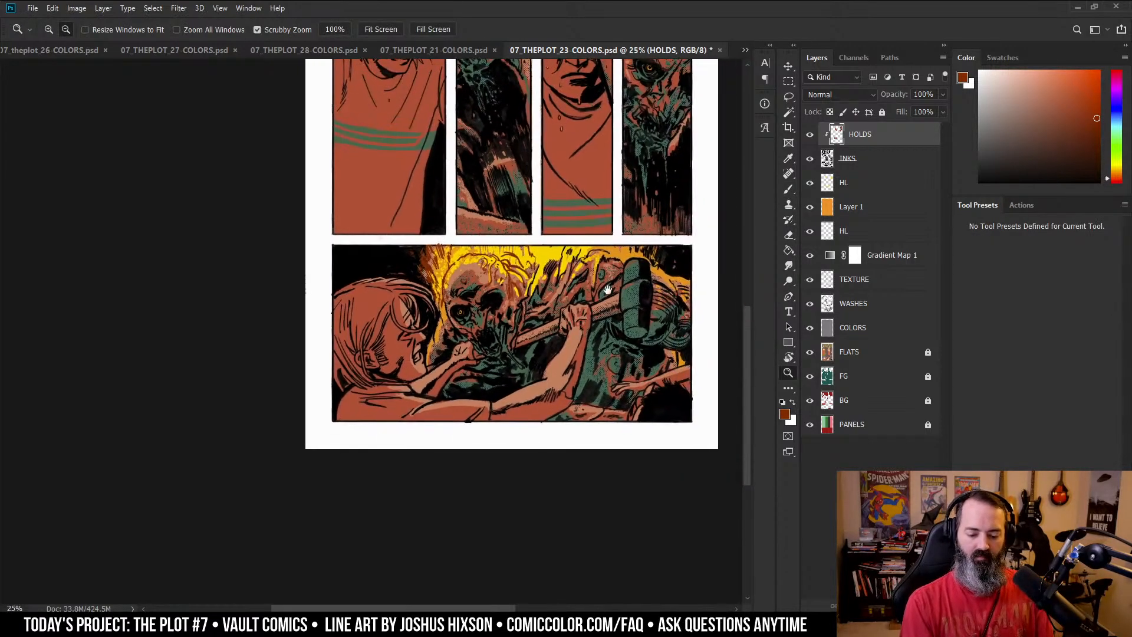
pyautogui.click(539, 263)
pyautogui.press('b')
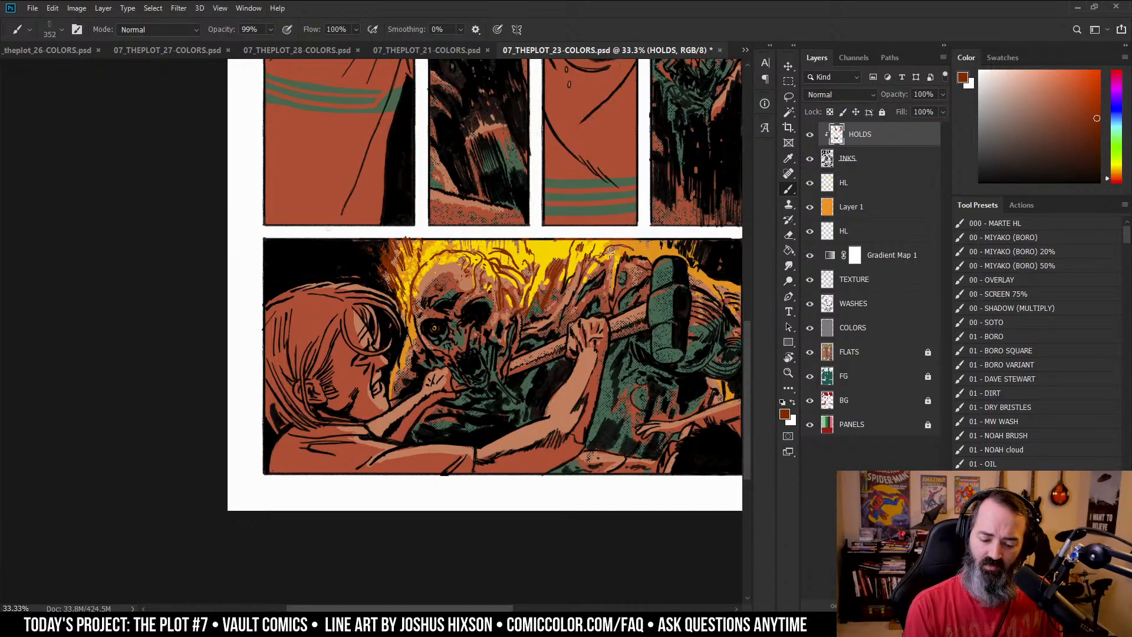
pyautogui.keyDown('ctrl'); pyautogui.click(554, 251); pyautogui.keyUp('ctrl')
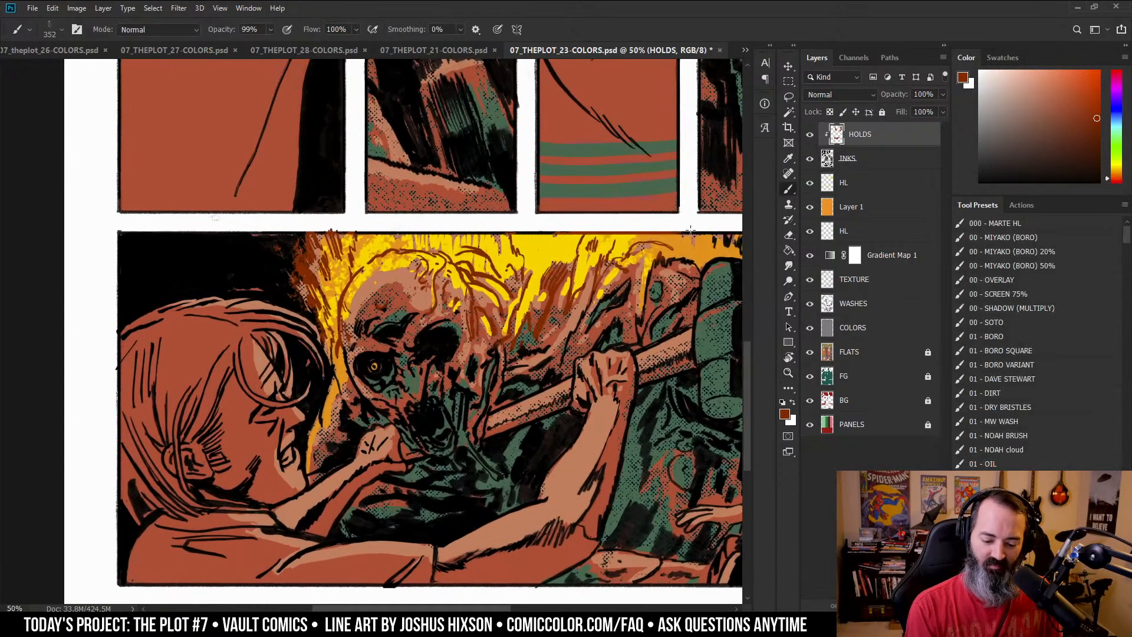
# - Reset the brush colour to black and repaint the bottom panel's upper border black on HOLDS
pyautogui.rightClick(225, 247)
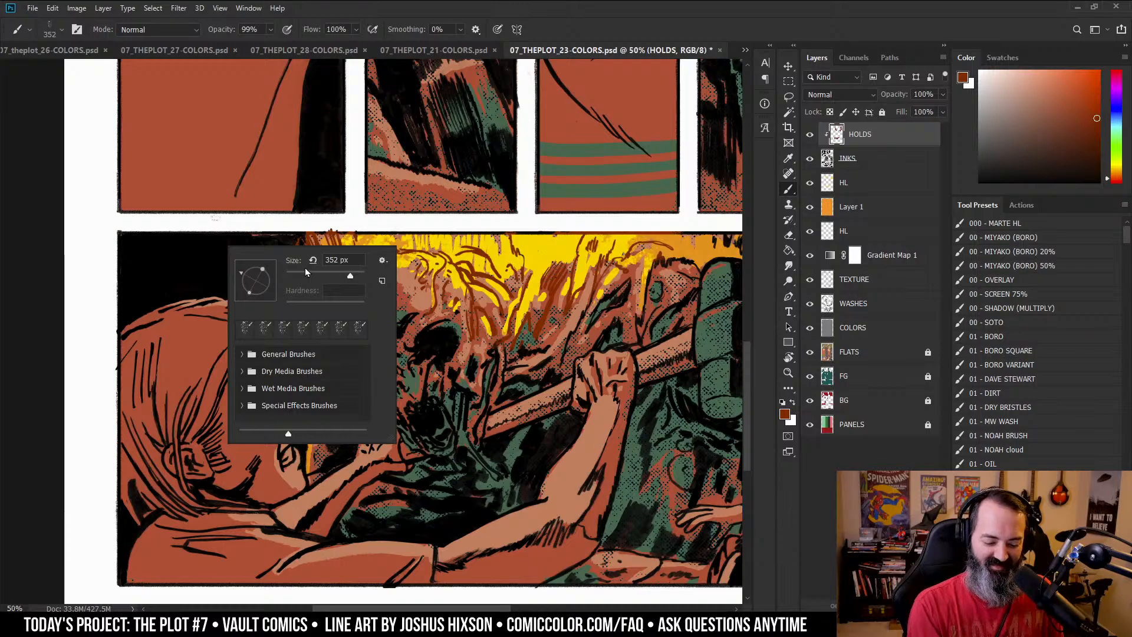
pyautogui.press('Escape')
pyautogui.press('d')
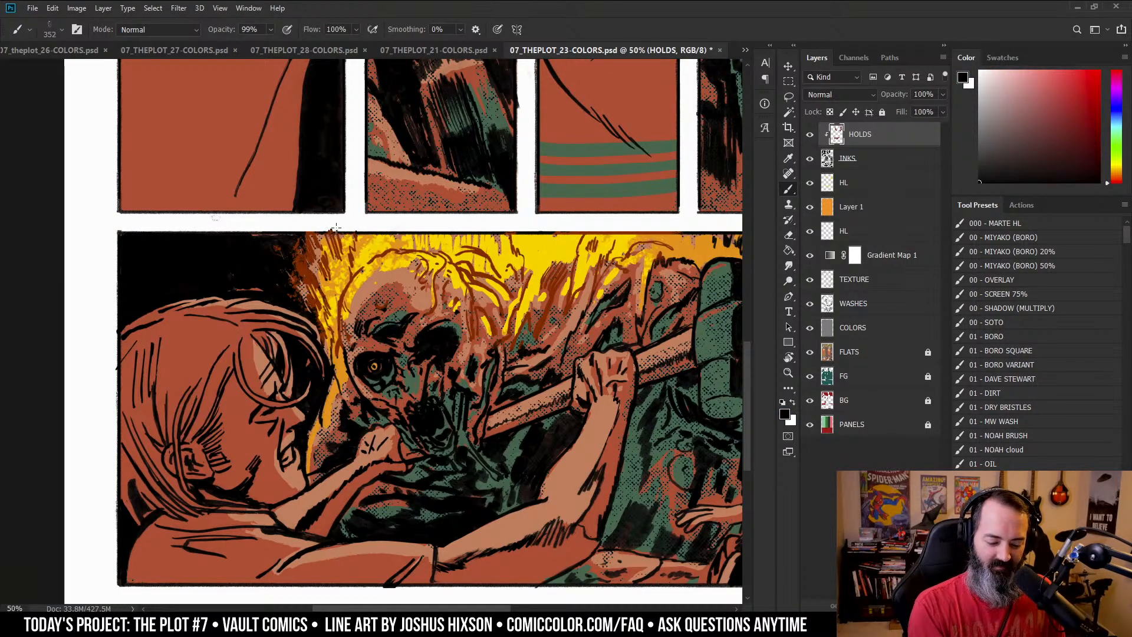
pyautogui.moveTo(433, 222); pyautogui.dragTo(389, 234)
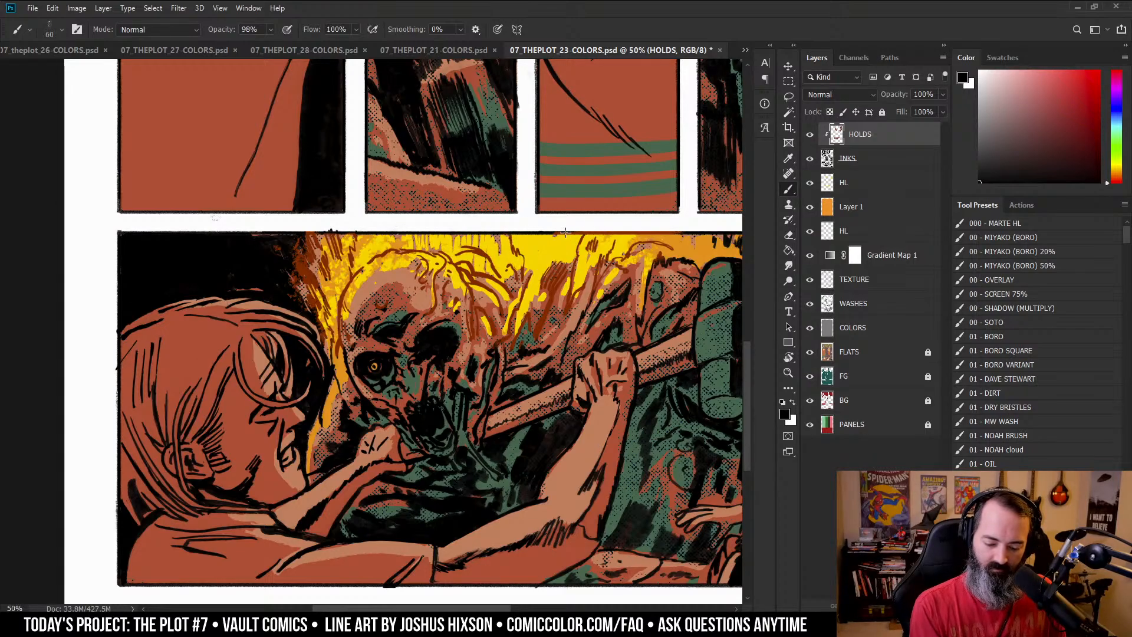
pyautogui.moveTo(565, 232); pyautogui.dragTo(677, 233)
# - Examine the coloured line holds across the upper and bottom panels of the page
pyautogui.press('z')
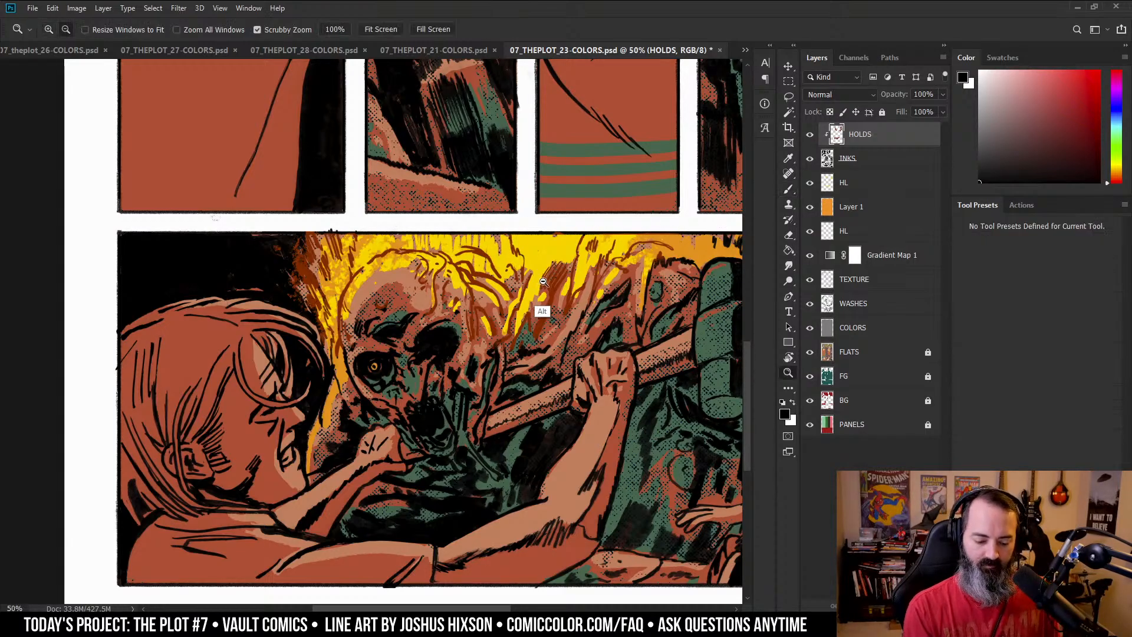
pyautogui.keyDown('alt'); pyautogui.click(543, 282); pyautogui.keyUp('alt')
pyautogui.moveTo(566, 247); pyautogui.dragTo(619, 260)
pyautogui.keyDown('alt'); pyautogui.click(596, 248); pyautogui.keyUp('alt')
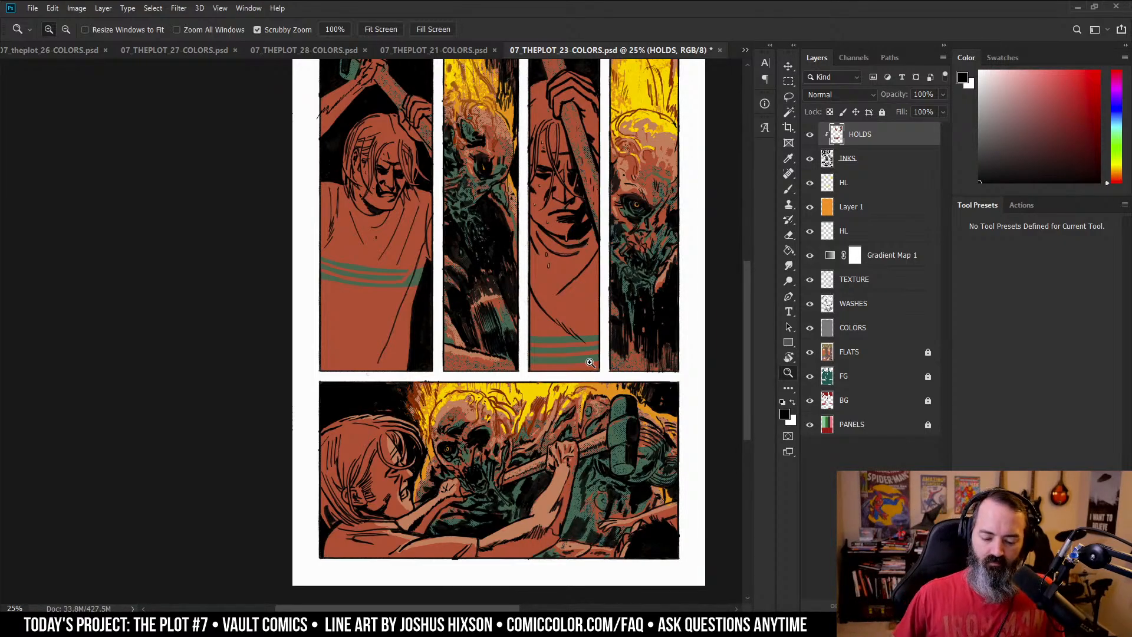
pyautogui.moveTo(623, 166)
pyautogui.mouseDown()
pyautogui.moveTo(611, 263)
pyautogui.moveTo(642, 173)
pyautogui.mouseUp()
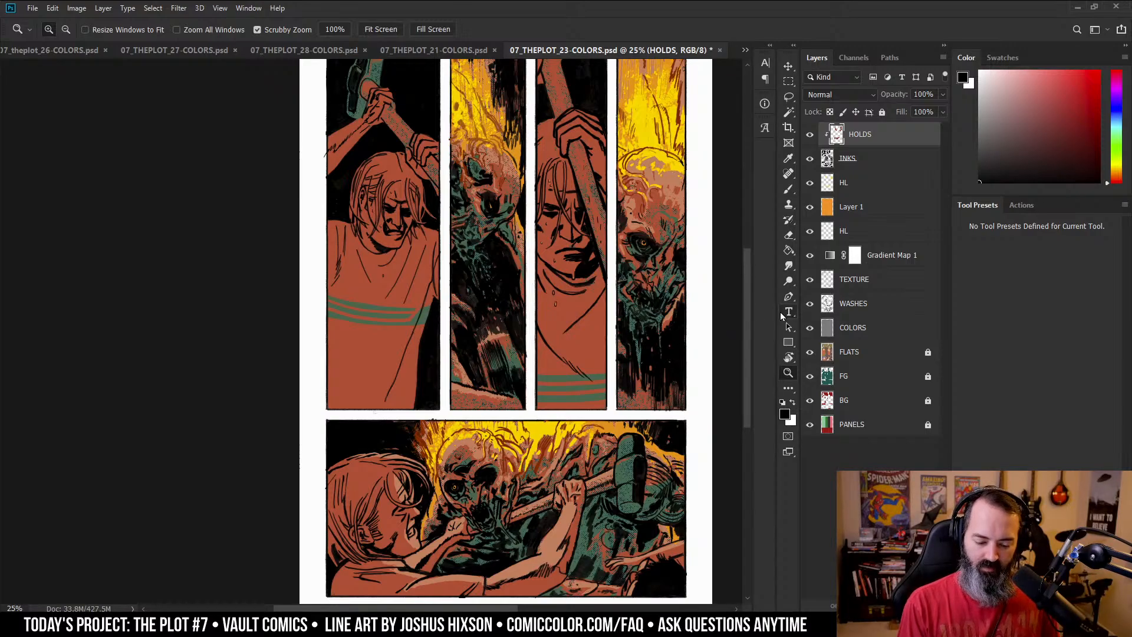
pyautogui.moveTo(670, 233); pyautogui.dragTo(678, 282)
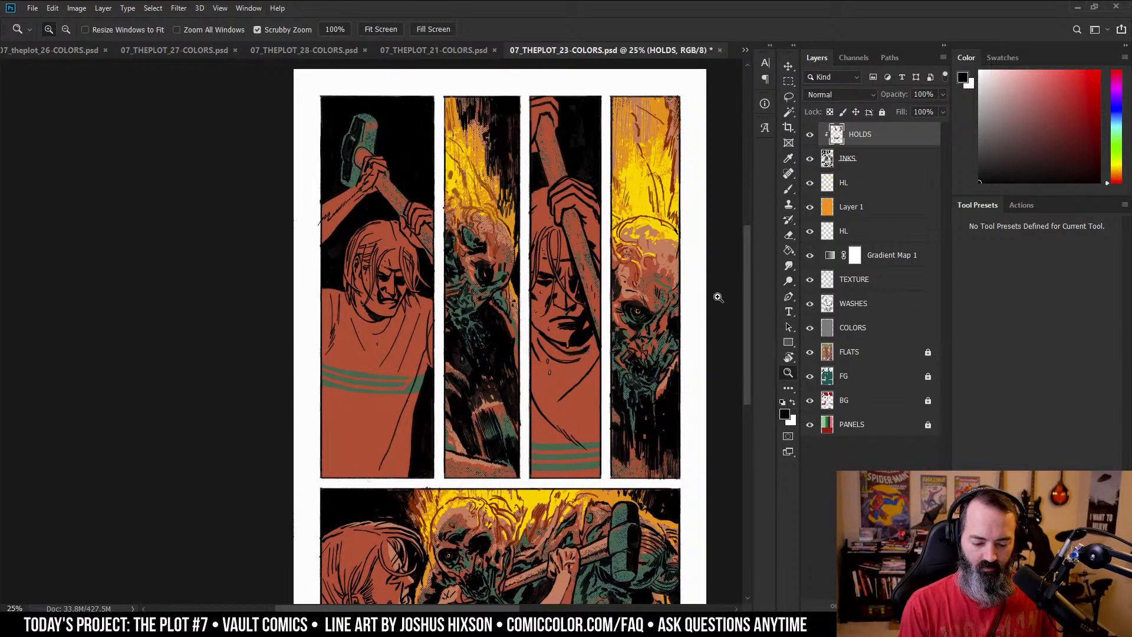
pyautogui.click(497, 275)
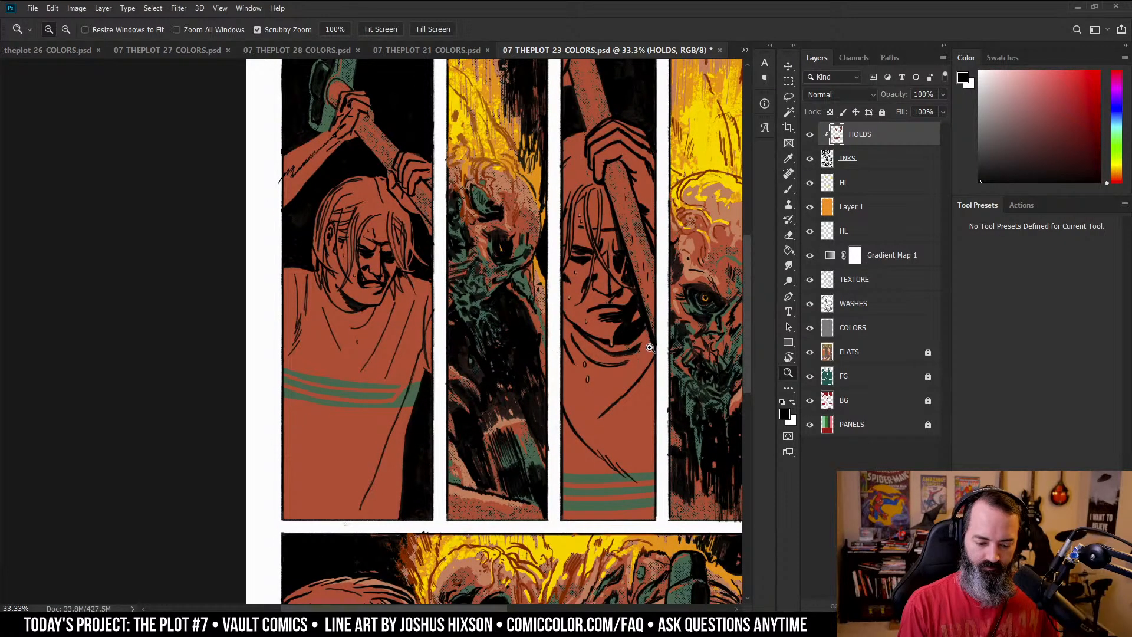
pyautogui.moveTo(519, 284); pyautogui.dragTo(585, 275)
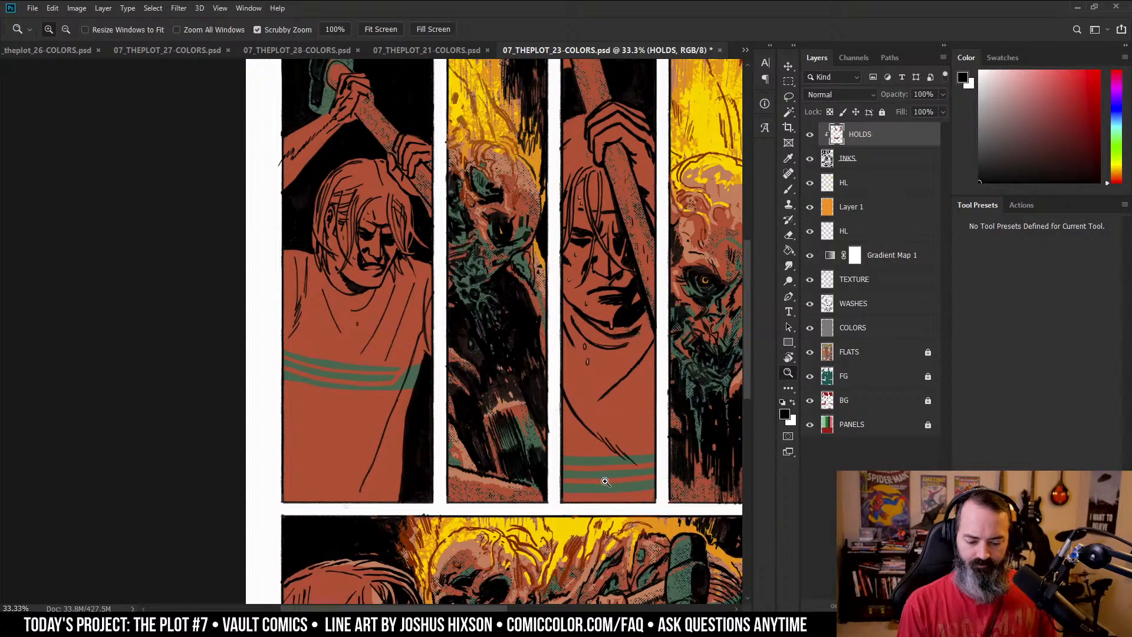
pyautogui.moveTo(662, 295); pyautogui.dragTo(612, 319)
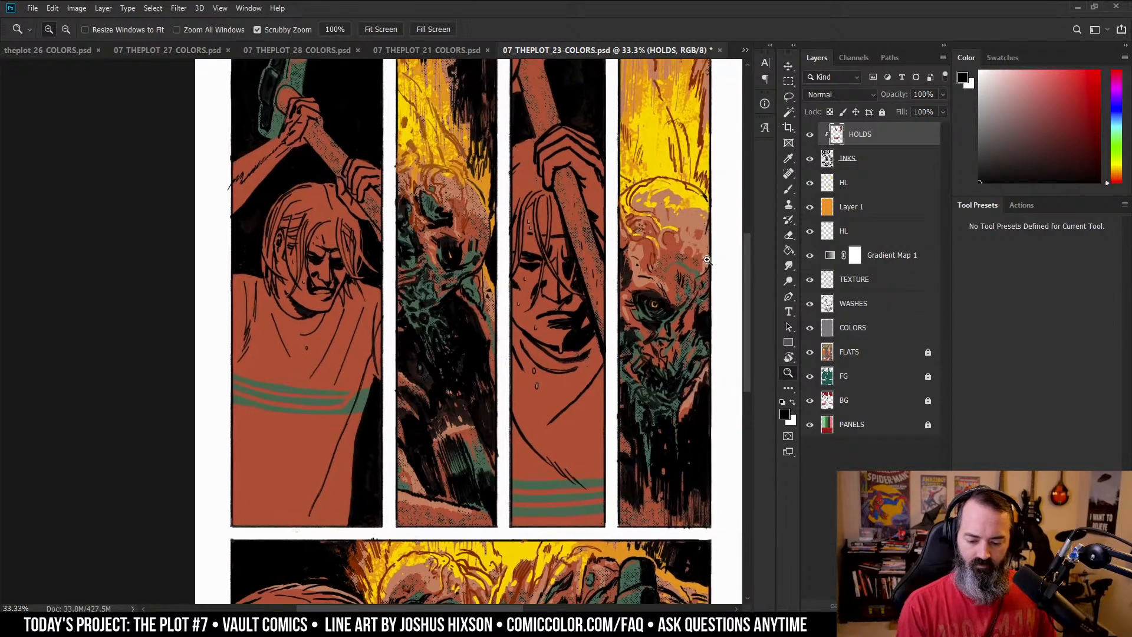
# - Recolour the ink lines of the gore beside the skull in the second upper panel dark red on the HOLDS layer
pyautogui.click(828, 184)
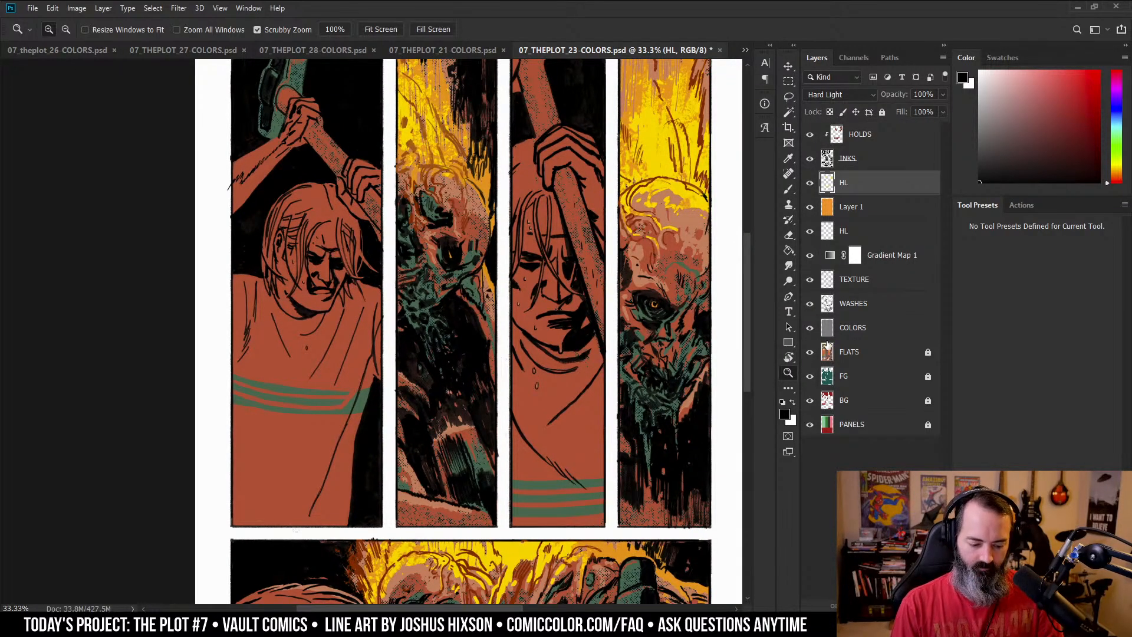
pyautogui.click(852, 134)
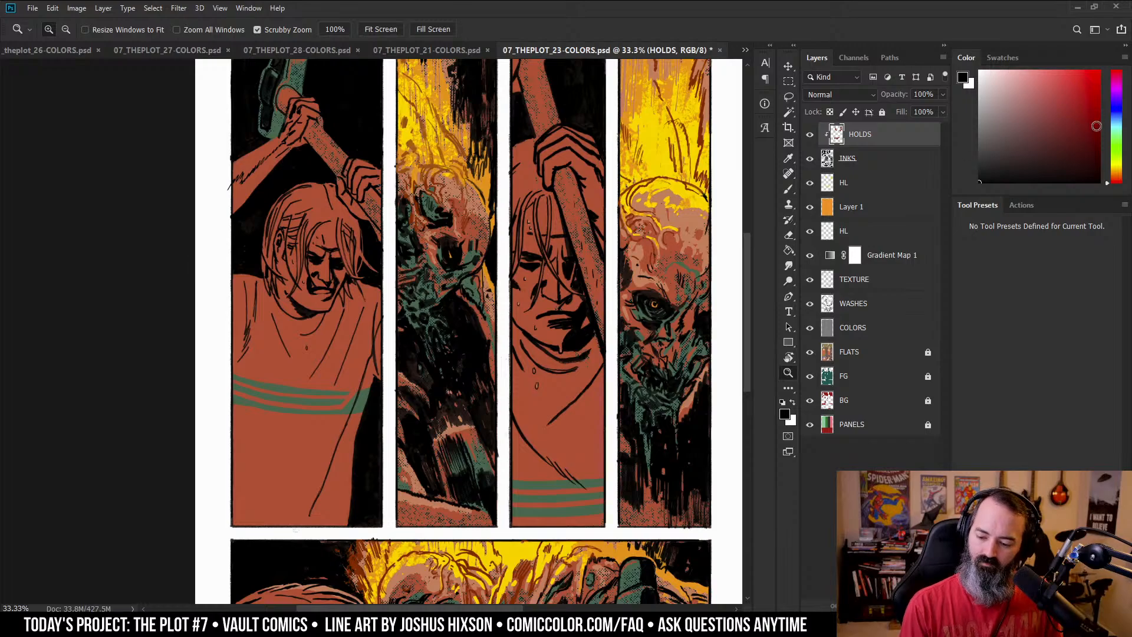
pyautogui.click(1096, 132)
pyautogui.click(471, 265)
pyautogui.press('b')
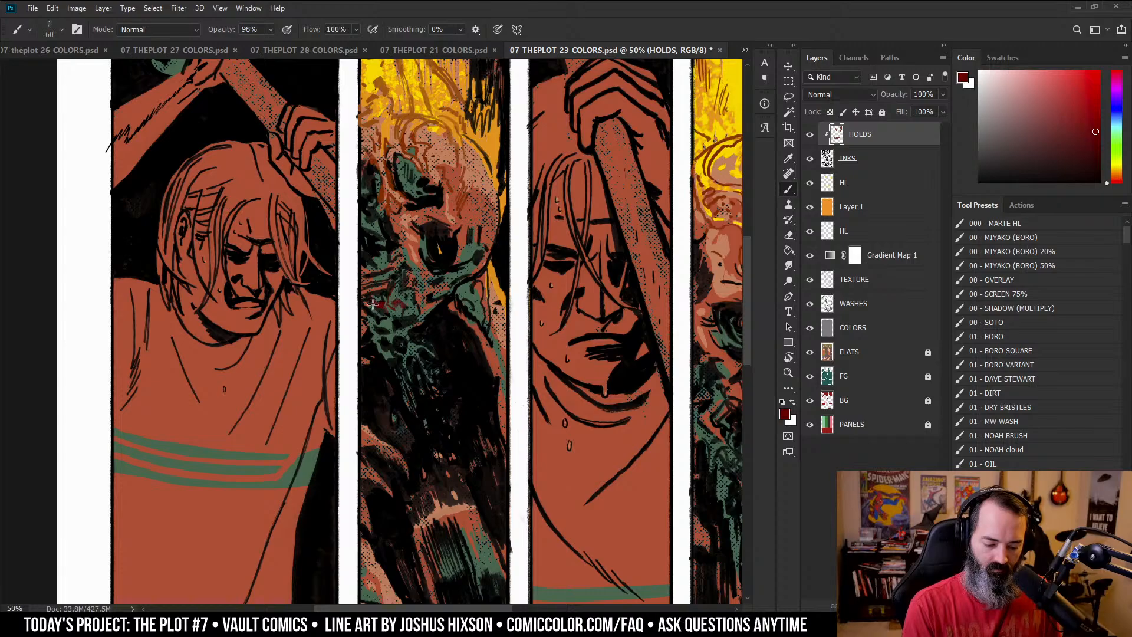
pyautogui.moveTo(373, 304)
pyautogui.mouseDown()
pyautogui.moveTo(390, 331)
pyautogui.moveTo(398, 298)
pyautogui.mouseUp()
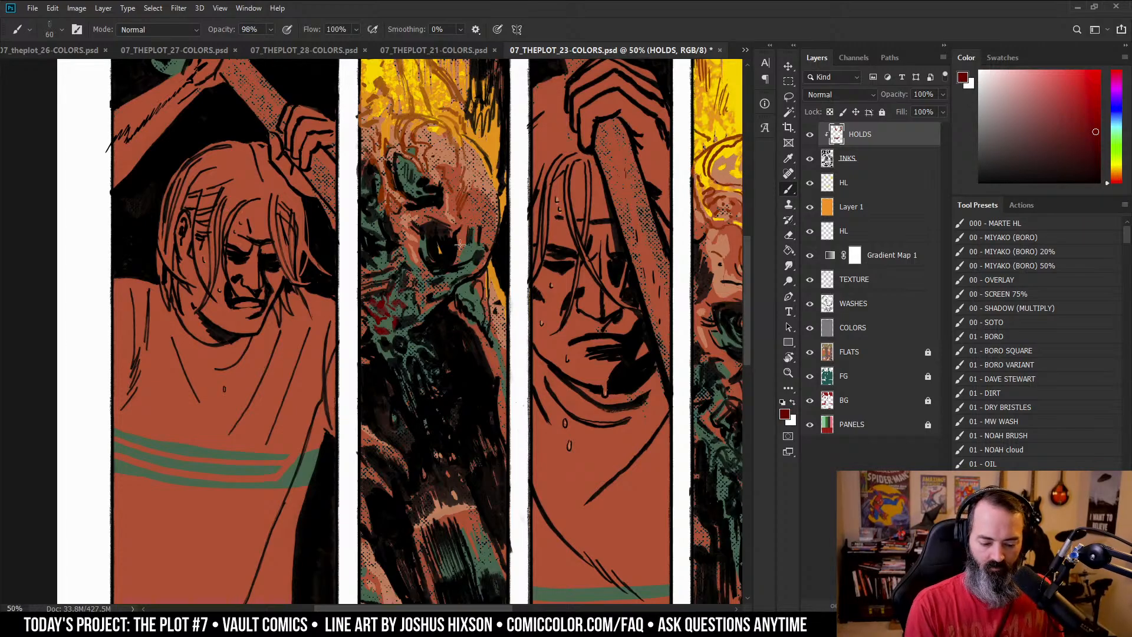
pyautogui.scroll(-3, 562, 164)
pyautogui.scroll(2, 453, 235)
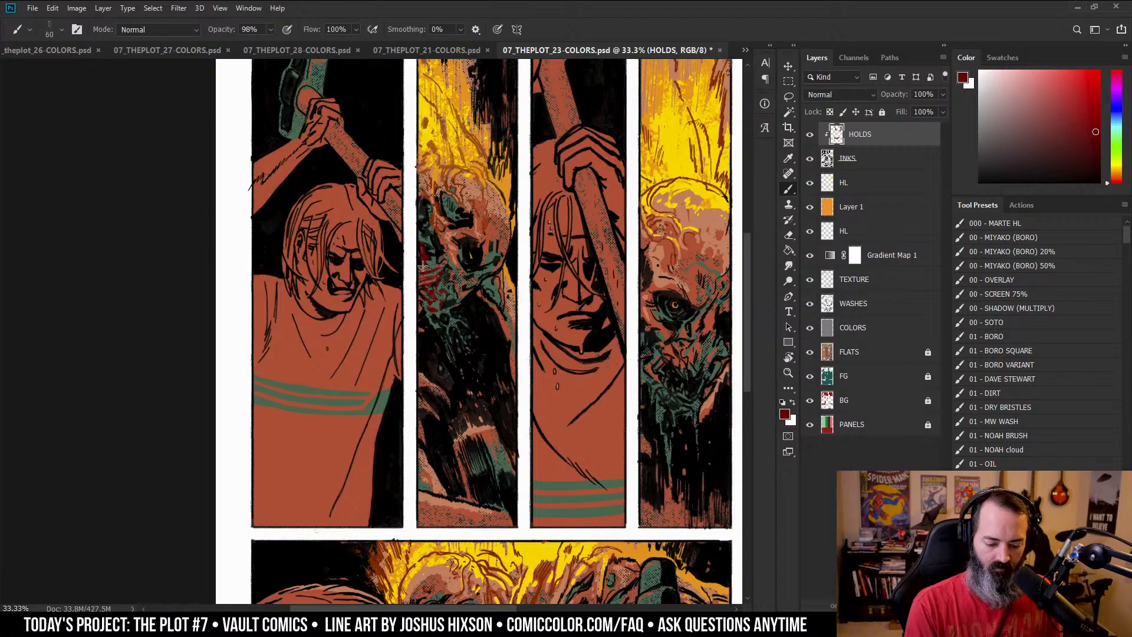
pyautogui.moveTo(422, 266); pyautogui.dragTo(430, 246)
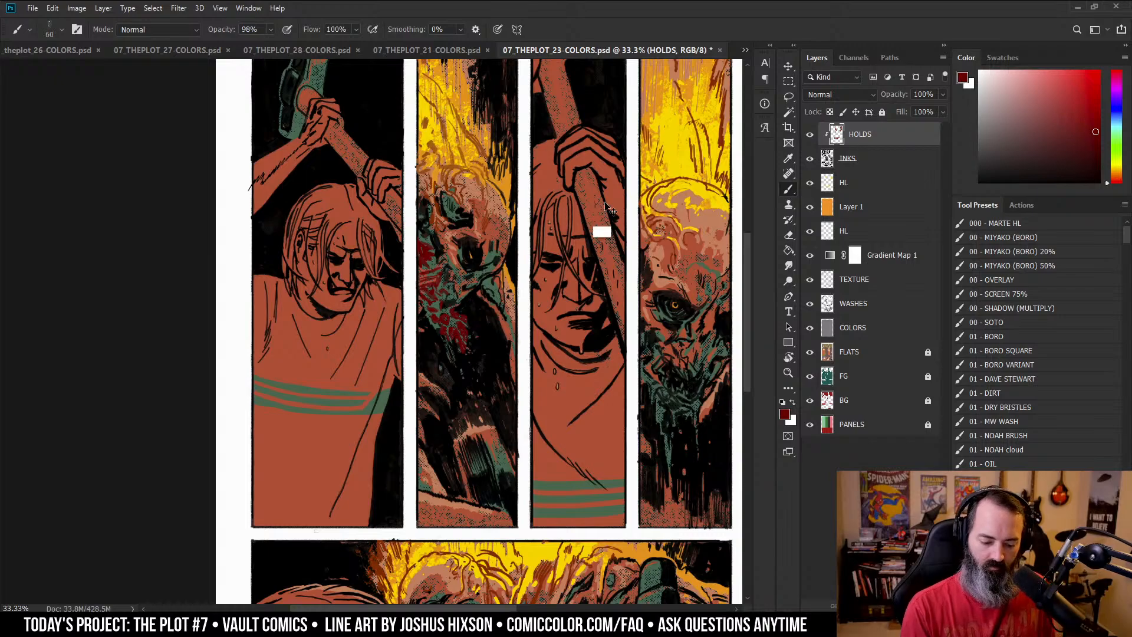
# - Paint a lighter red over the gore beside the skull in the second upper panel on the Hard Light HL layer
pyautogui.click(828, 185)
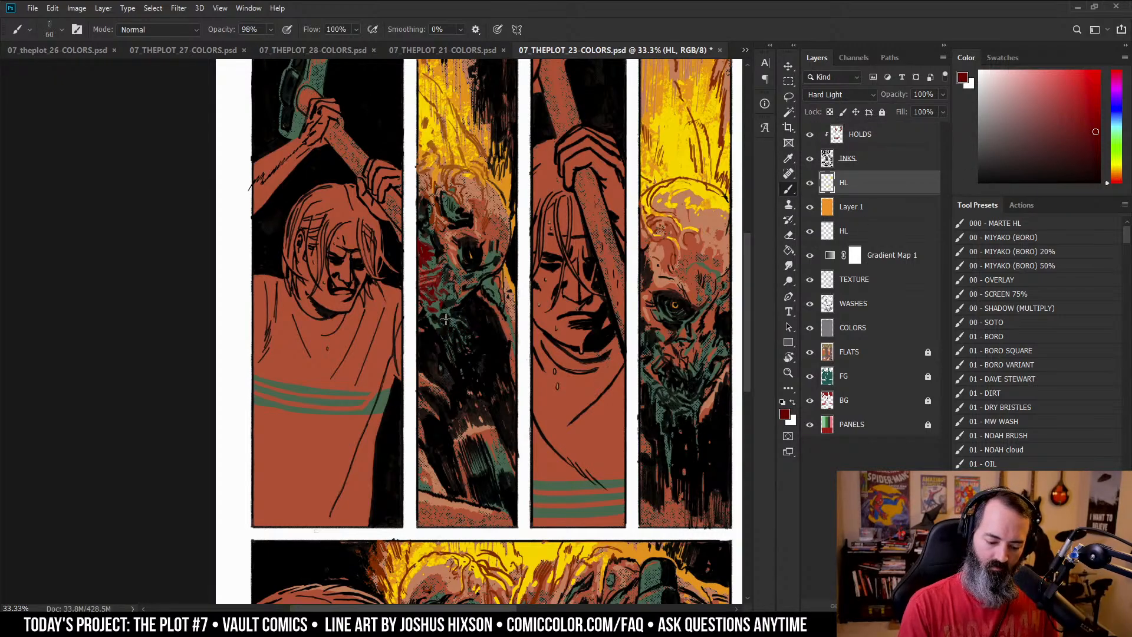
pyautogui.click(1067, 96)
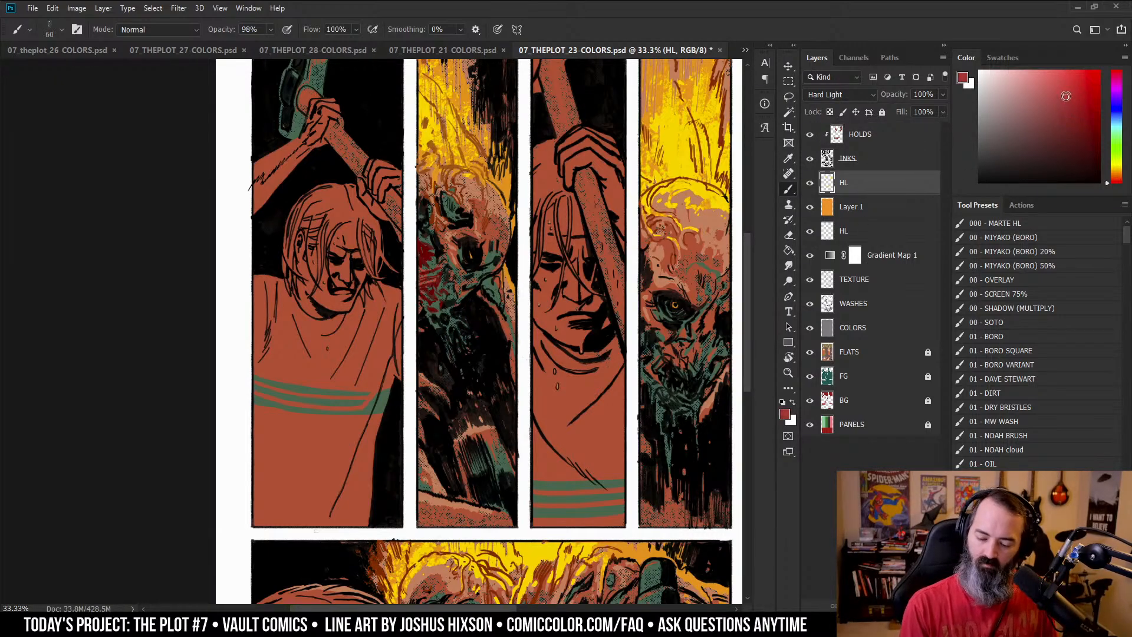
pyautogui.moveTo(454, 339)
pyautogui.mouseDown()
pyautogui.moveTo(457, 351)
pyautogui.moveTo(437, 325)
pyautogui.moveTo(466, 277)
pyautogui.mouseUp()
pyautogui.moveTo(427, 242)
pyautogui.mouseDown()
pyautogui.moveTo(431, 304)
pyautogui.moveTo(425, 297)
pyautogui.mouseUp()
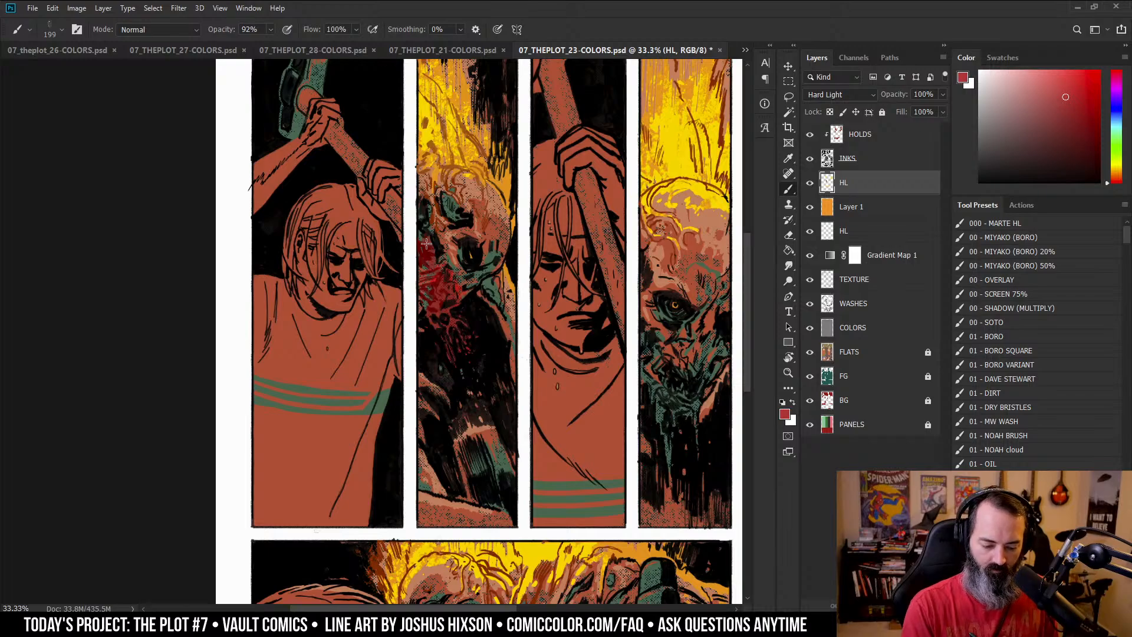
pyautogui.press('z')
pyautogui.moveTo(501, 313); pyautogui.dragTo(483, 332)
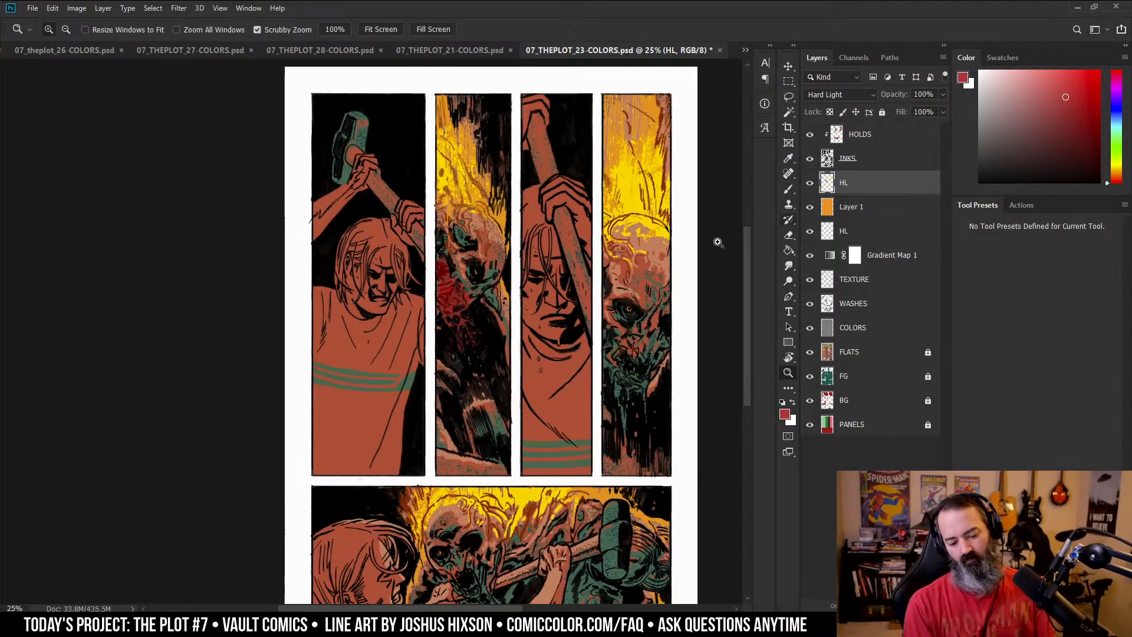
# - Paint red over the blood splatter in the lower part of the second upper panel, undoing the stroke over the pale cuff edge
pyautogui.moveTo(460, 413)
pyautogui.mouseDown()
pyautogui.moveTo(476, 414)
pyautogui.moveTo(470, 370)
pyautogui.moveTo(469, 425)
pyautogui.moveTo(484, 416)
pyautogui.moveTo(450, 402)
pyautogui.moveTo(531, 263)
pyautogui.mouseUp()
pyautogui.press('b')
pyautogui.press('z')
pyautogui.keyDown('alt'); pyautogui.click(506, 348); pyautogui.keyUp('alt')
pyautogui.click(530, 263)
pyautogui.press('b')
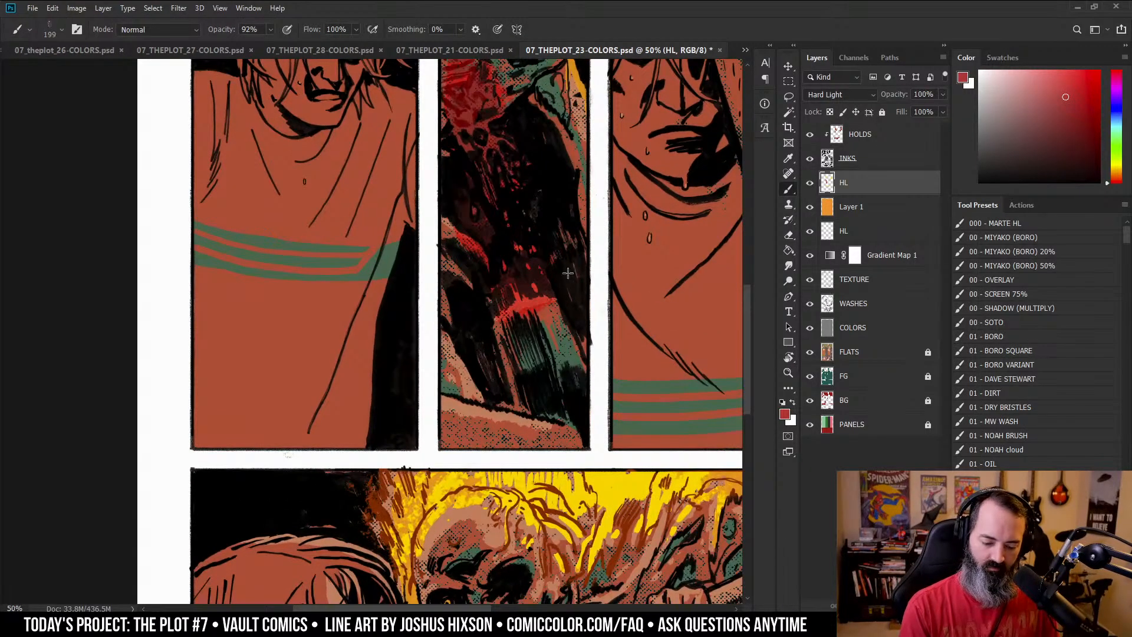
pyautogui.hotkey('ctrl', 'z')
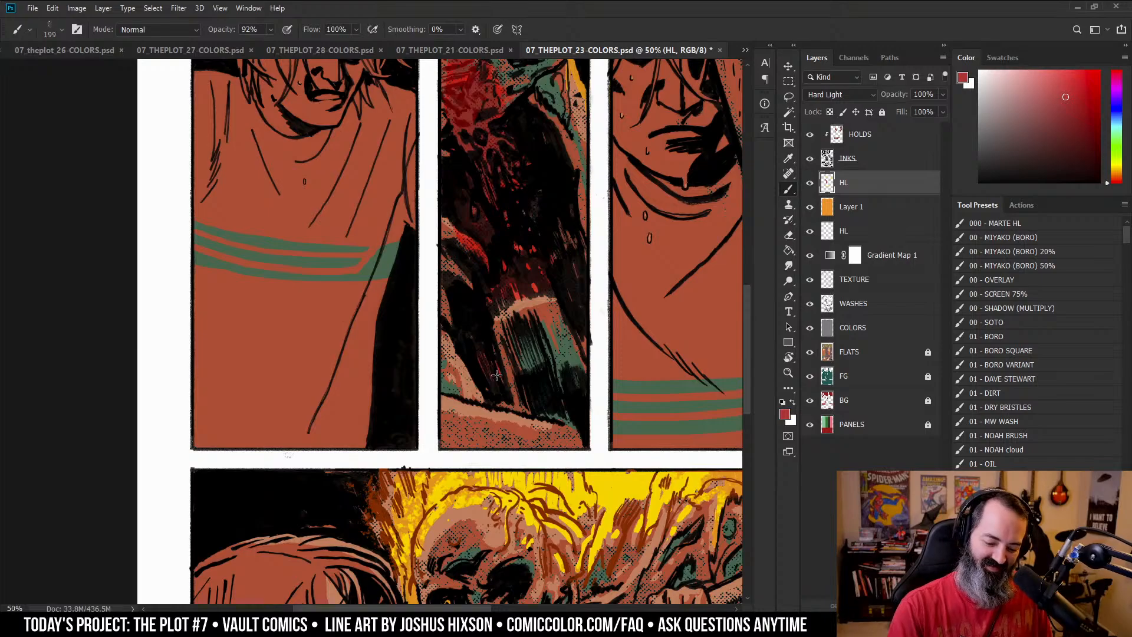
pyautogui.moveTo(481, 236)
pyautogui.mouseDown()
pyautogui.moveTo(448, 227)
pyautogui.moveTo(451, 270)
pyautogui.moveTo(465, 278)
pyautogui.mouseUp()
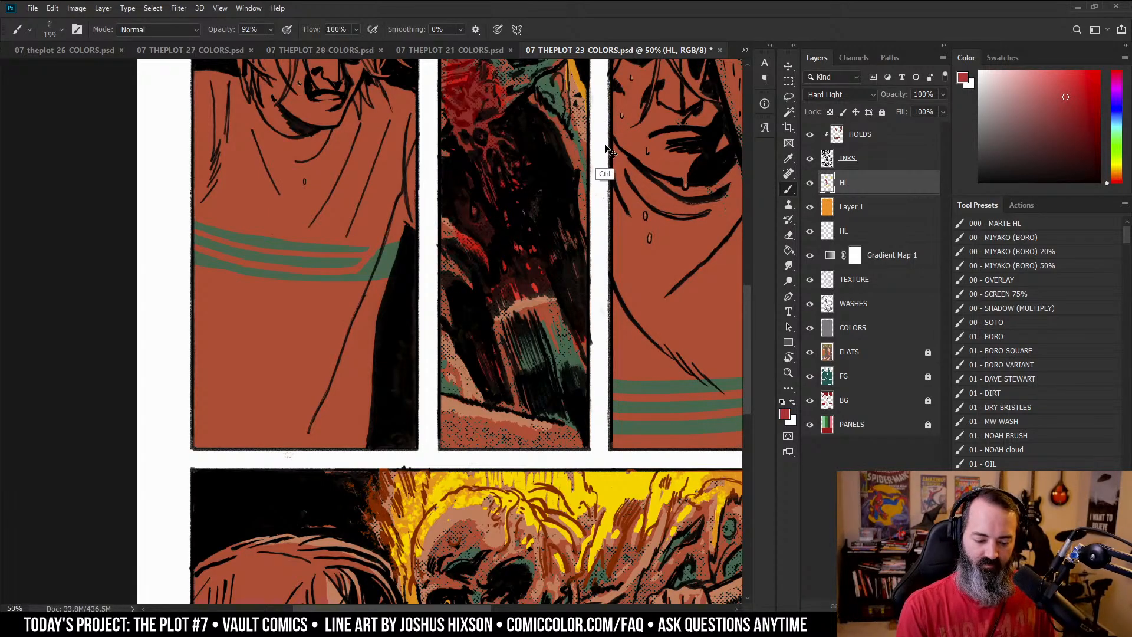
# - Sample the green beside the skull and paint it over the curved shape at the second upper panel's lower left
pyautogui.scroll(3, 601, 168)
pyautogui.keyDown('alt'); pyautogui.click(582, 117); pyautogui.keyUp('alt')
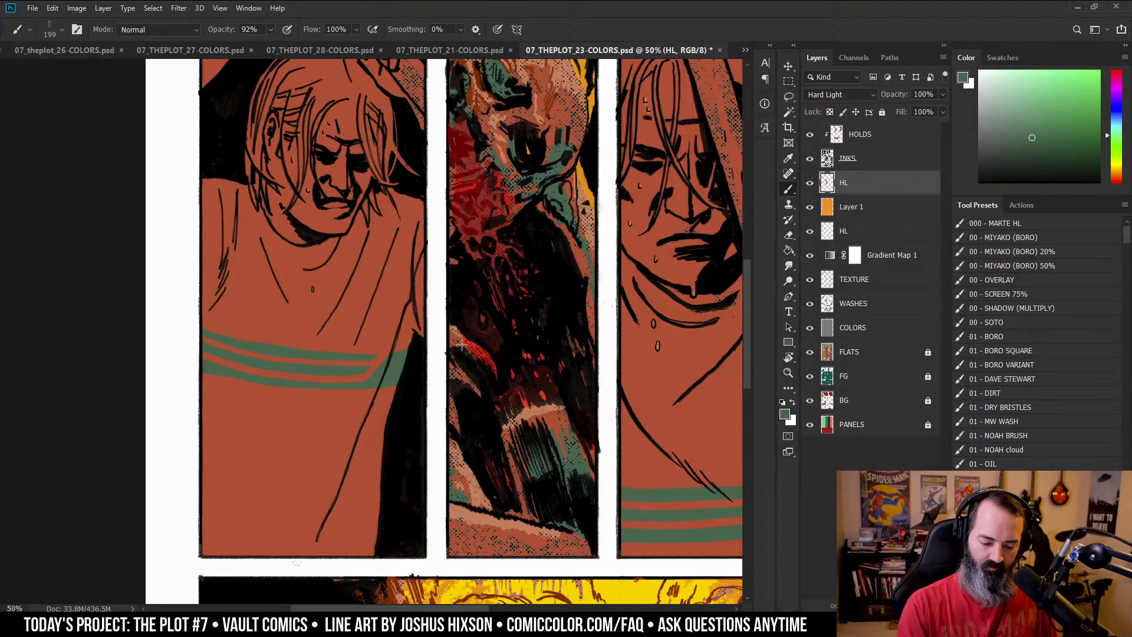
pyautogui.moveTo(498, 348); pyautogui.dragTo(463, 372)
# - Add a new layer above HL and move TEXTURE directly below INKS, undoing the attempted move of WASHES
pyautogui.hotkey('ctrl', 'shift', 'alt', 'n')
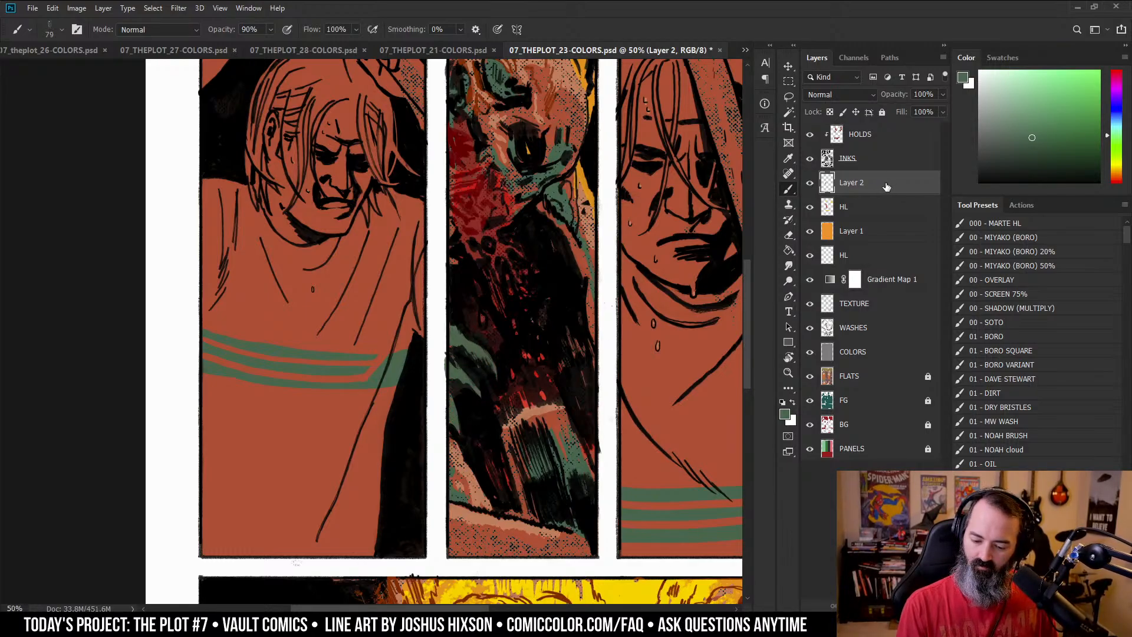
pyautogui.moveTo(861, 305); pyautogui.dragTo(896, 158)
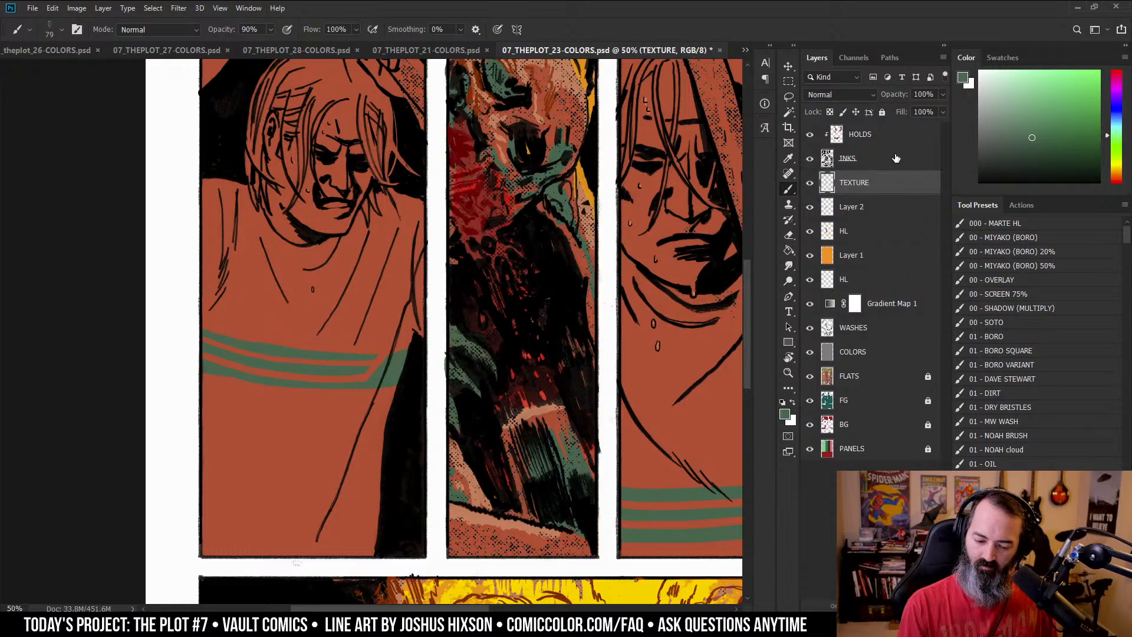
pyautogui.moveTo(878, 330); pyautogui.dragTo(881, 191)
pyautogui.hotkey('ctrl', 'z')
# - Examine the colours of the whole page, comparing the upper panels with the bottom one
pyautogui.press('z')
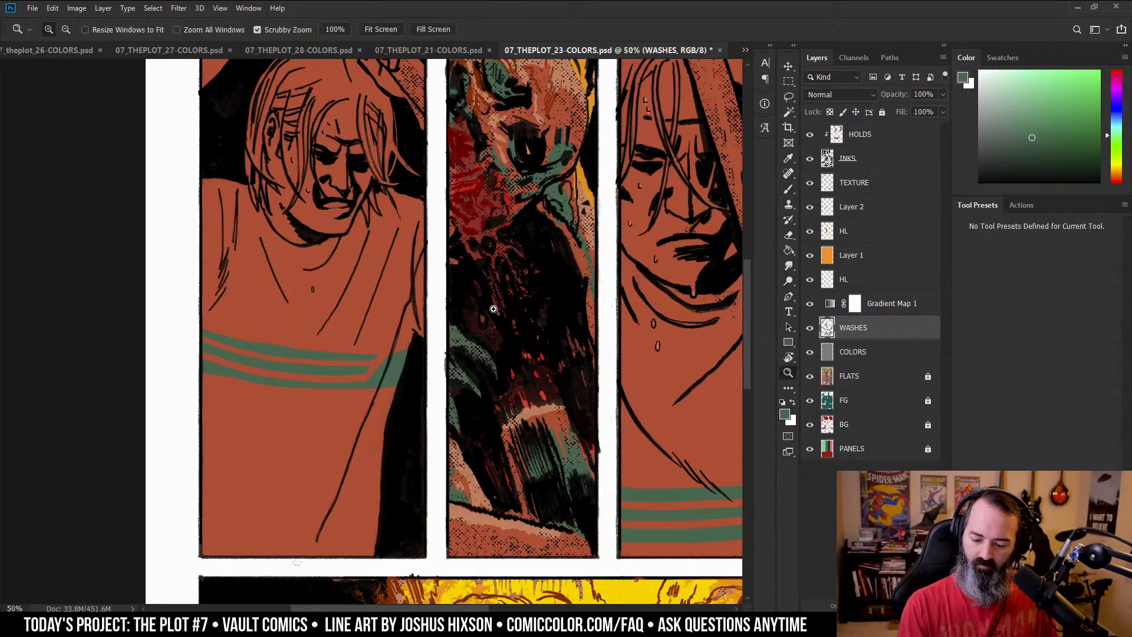
pyautogui.hotkey('ctrl', '-')
pyautogui.hotkey('ctrl', '-')
pyautogui.hotkey('ctrl', '-')
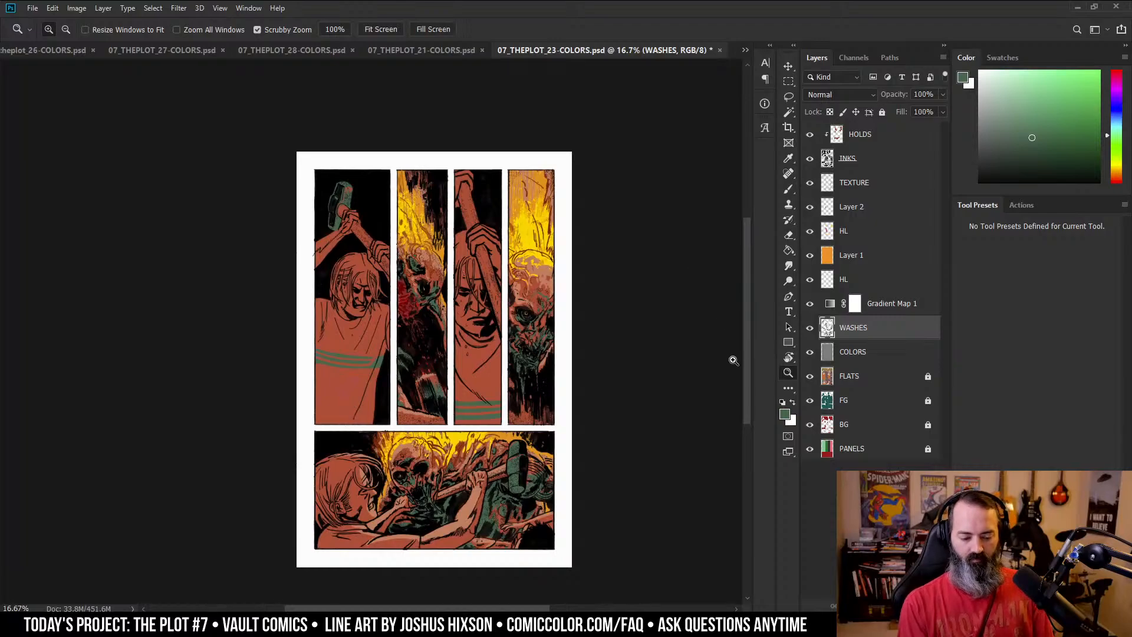
pyautogui.hotkey('ctrl', '+')
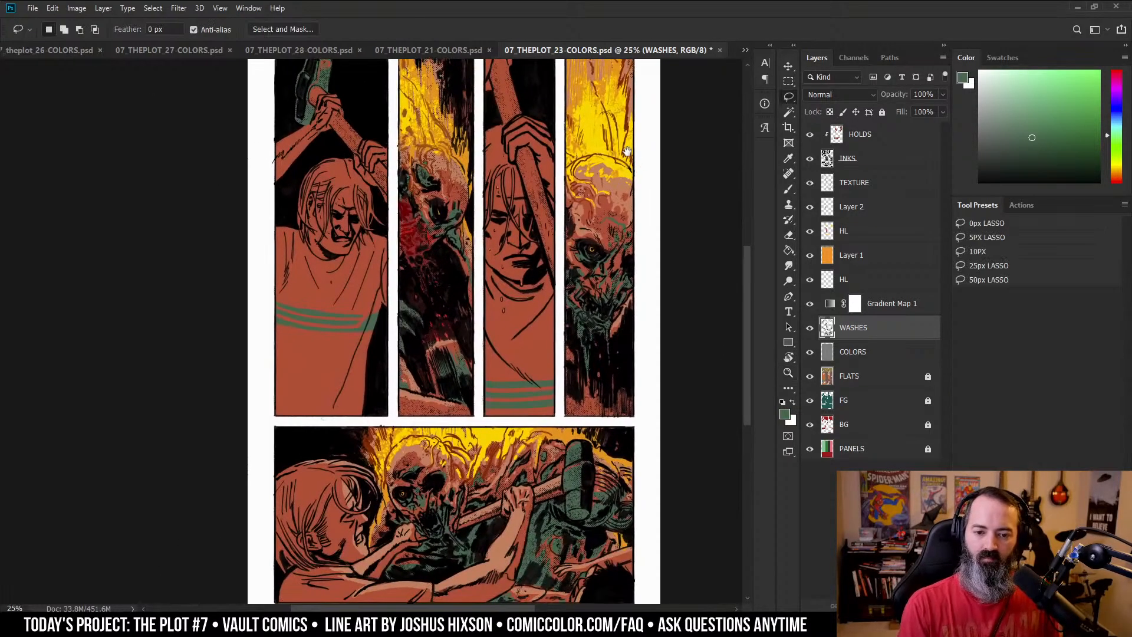
pyautogui.press('l')
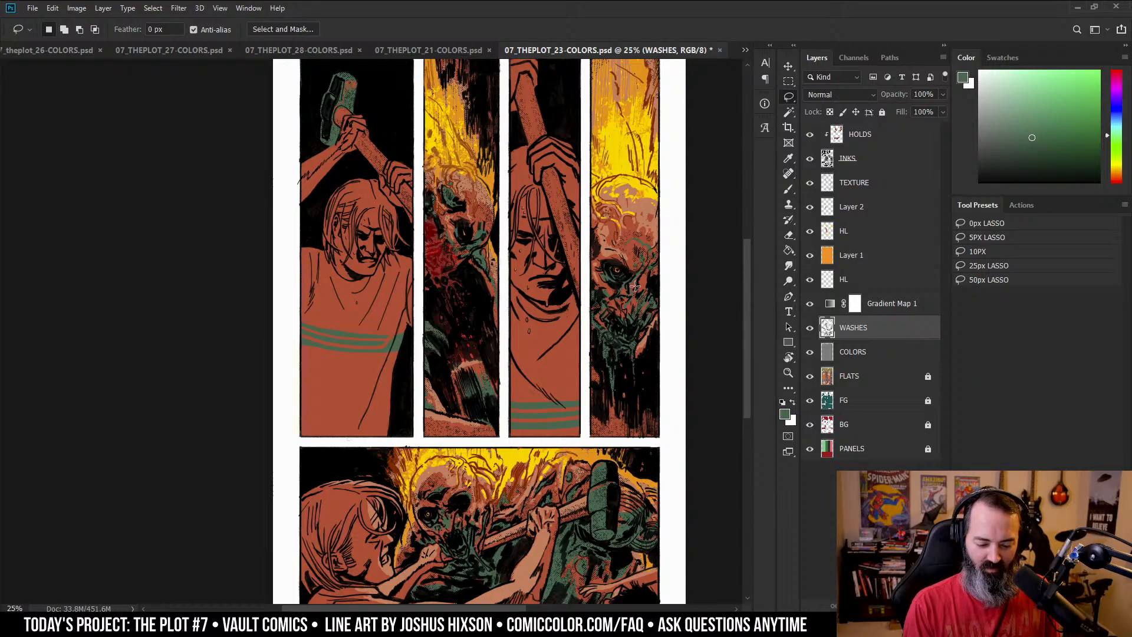
pyautogui.moveTo(639, 238); pyautogui.dragTo(640, 262)
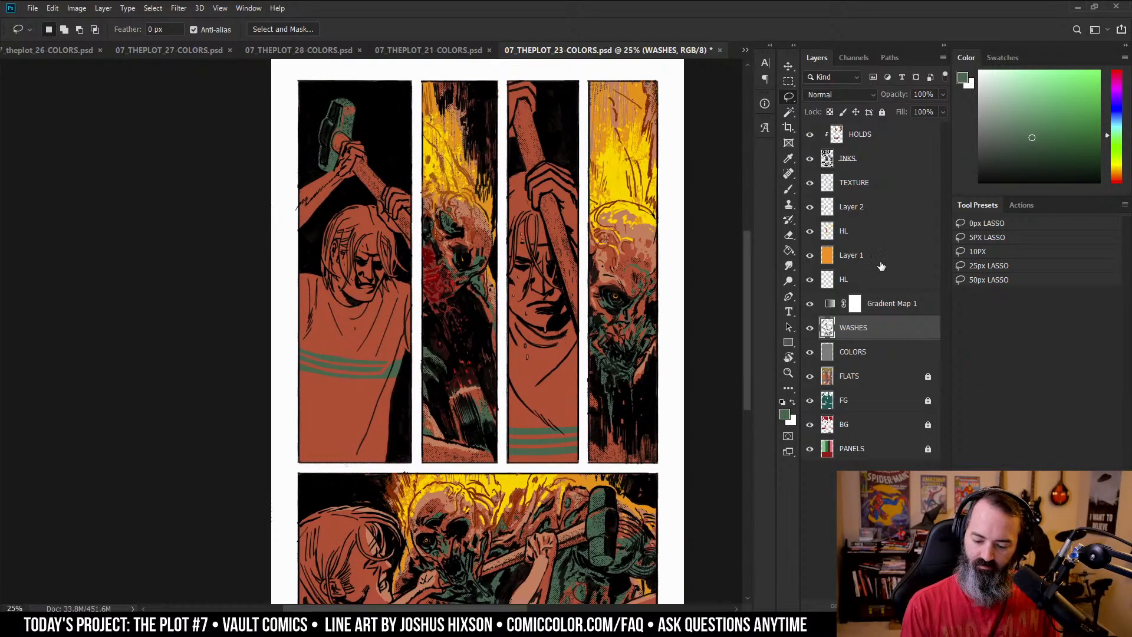
# - Change the tan colour stop of Gradient Map 1 to orange, ffa347, and apply the gradient
pyautogui.doubleClick(831, 304)
pyautogui.click(752, 190)
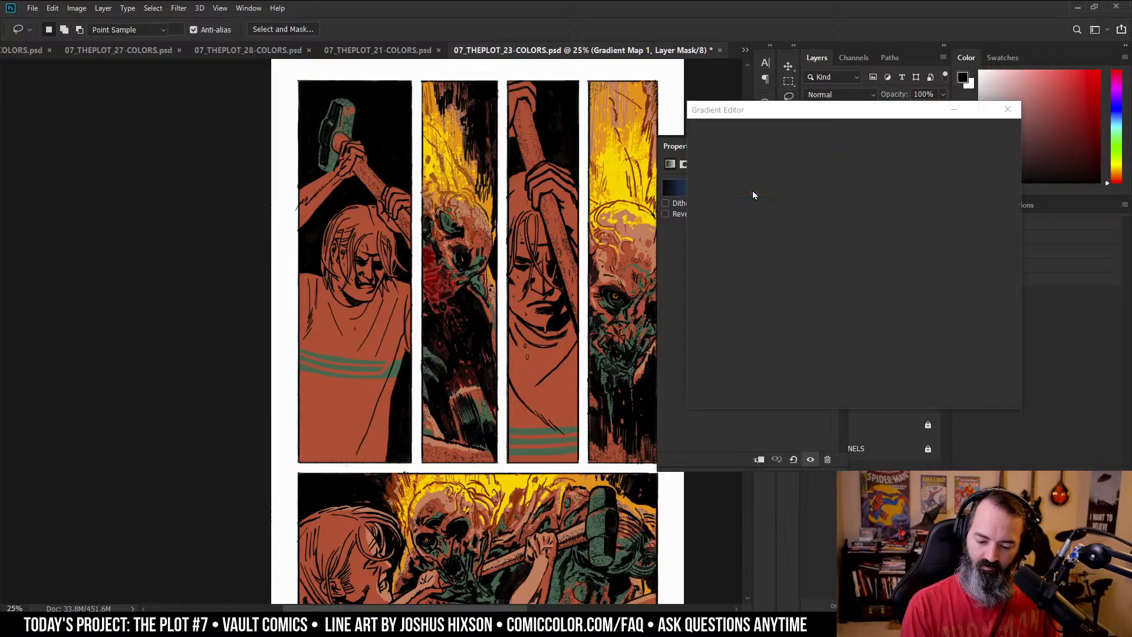
pyautogui.click(857, 326)
pyautogui.moveTo(881, 112); pyautogui.dragTo(954, 99)
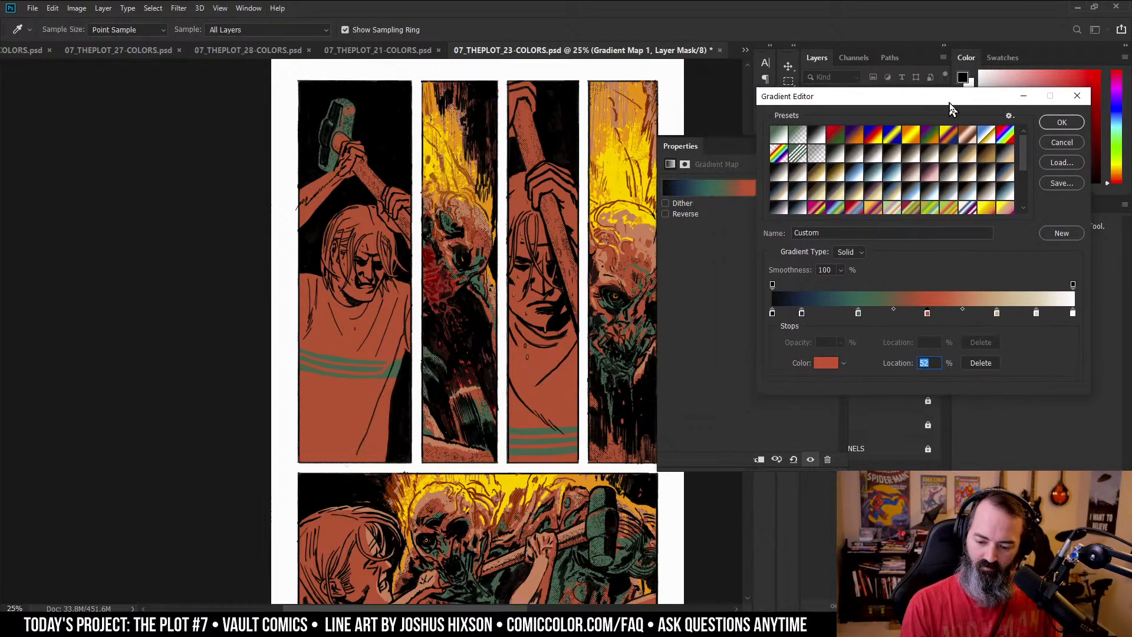
pyautogui.click(1001, 313)
pyautogui.click(829, 364)
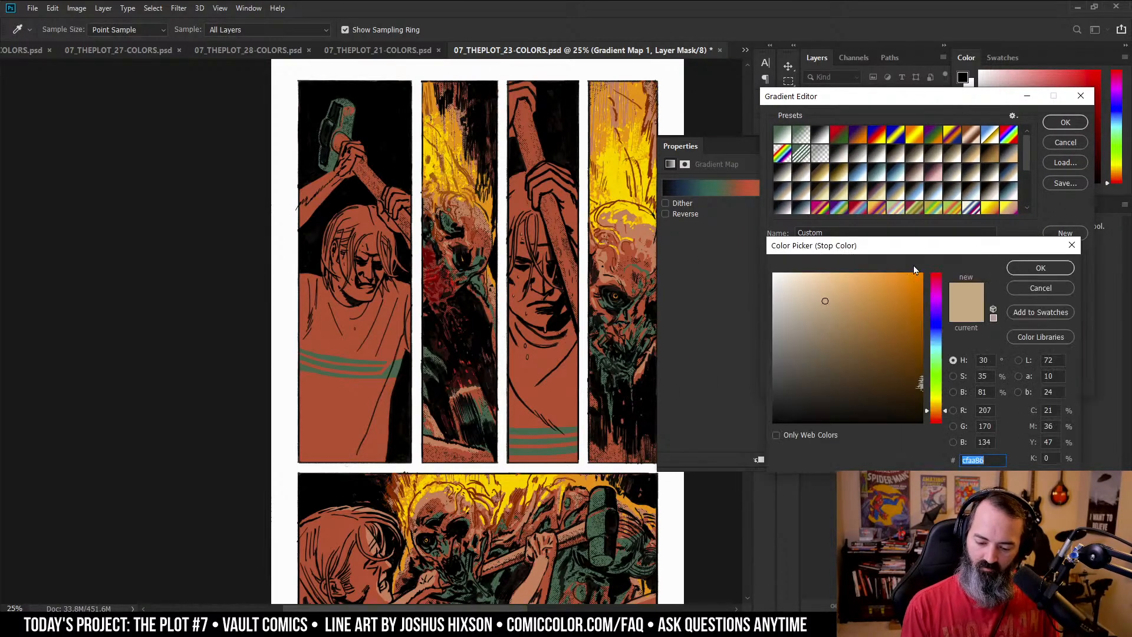
pyautogui.moveTo(843, 304)
pyautogui.mouseDown()
pyautogui.moveTo(861, 299)
pyautogui.moveTo(871, 274)
pyautogui.mouseUp()
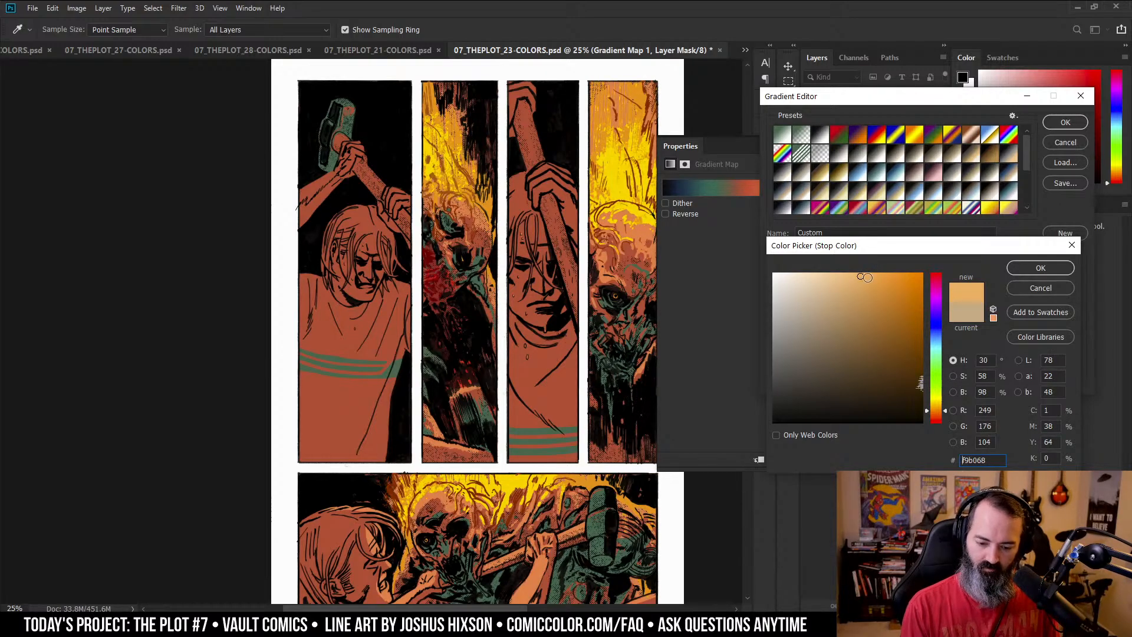
pyautogui.click(881, 273)
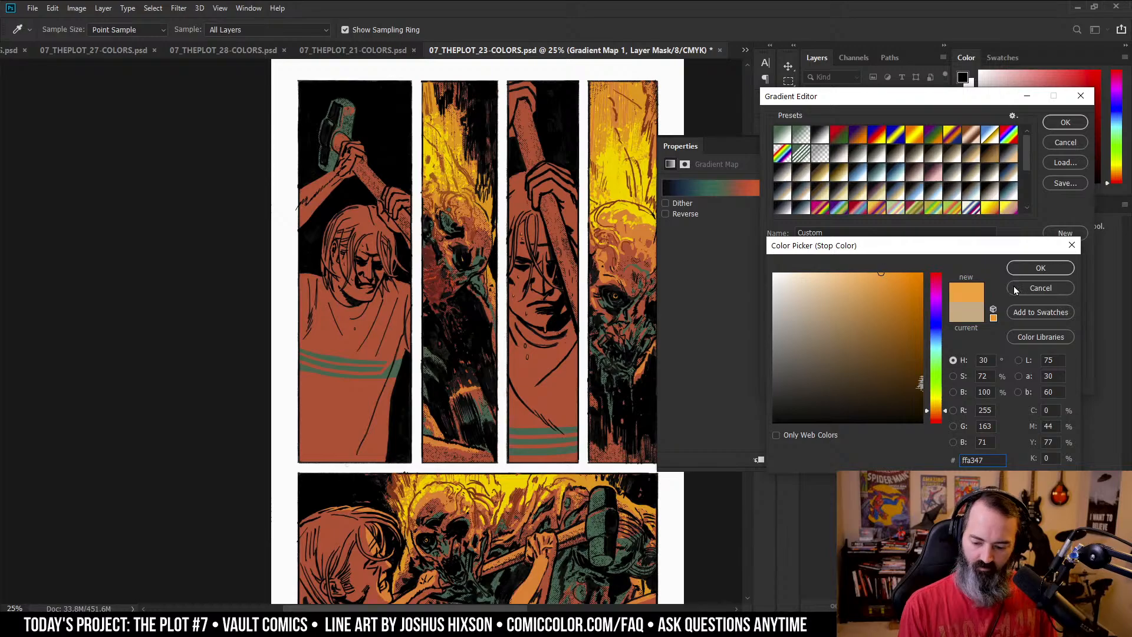
pyautogui.click(1041, 268)
pyautogui.click(1066, 123)
# - Collapse the floating Properties panel and dock it with the other collapsed panels
pyautogui.click(835, 144)
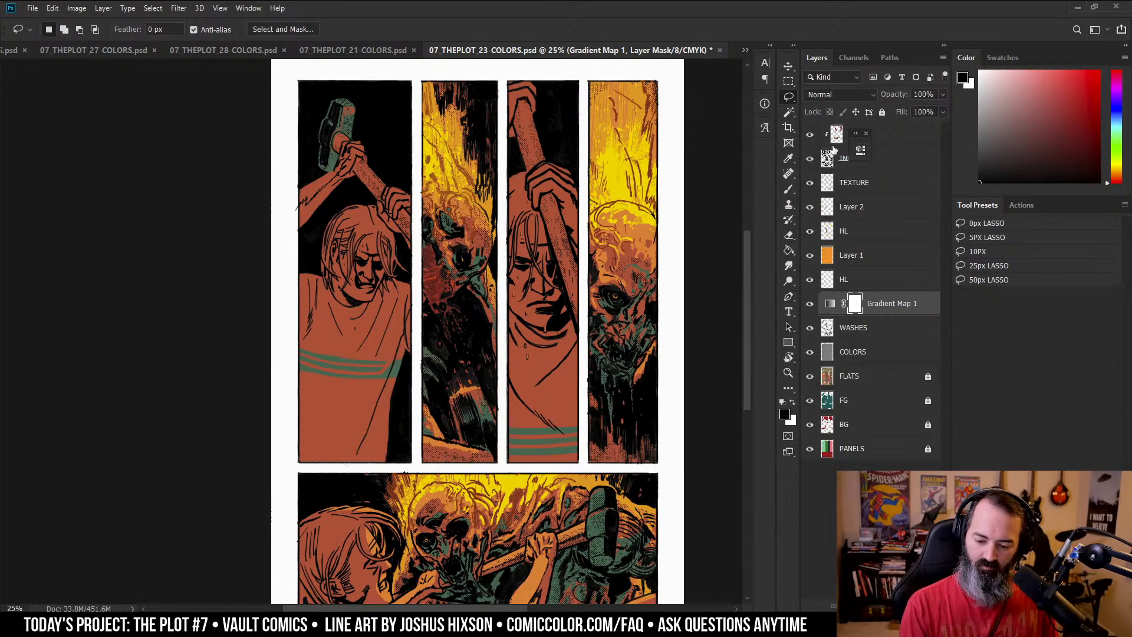
pyautogui.press('z')
pyautogui.keyDown('alt'); pyautogui.click(599, 336); pyautogui.keyUp('alt')
pyautogui.moveTo(860, 142); pyautogui.dragTo(766, 155)
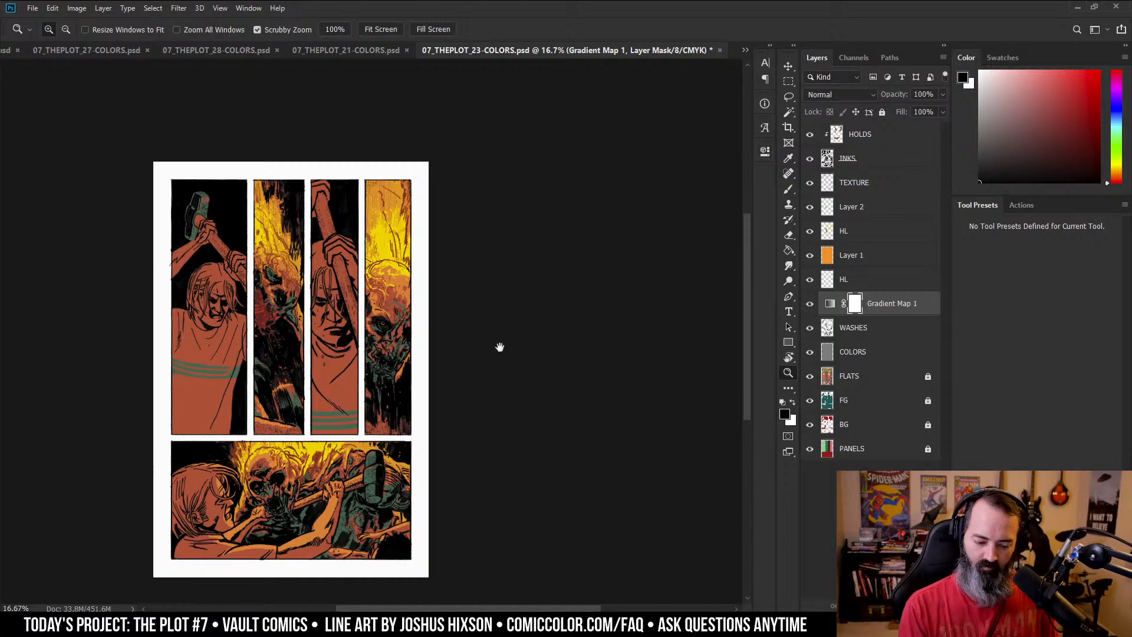
# - Examine how the orange gradient tones look across the upper panels and the whole page
pyautogui.moveTo(501, 346); pyautogui.dragTo(687, 293)
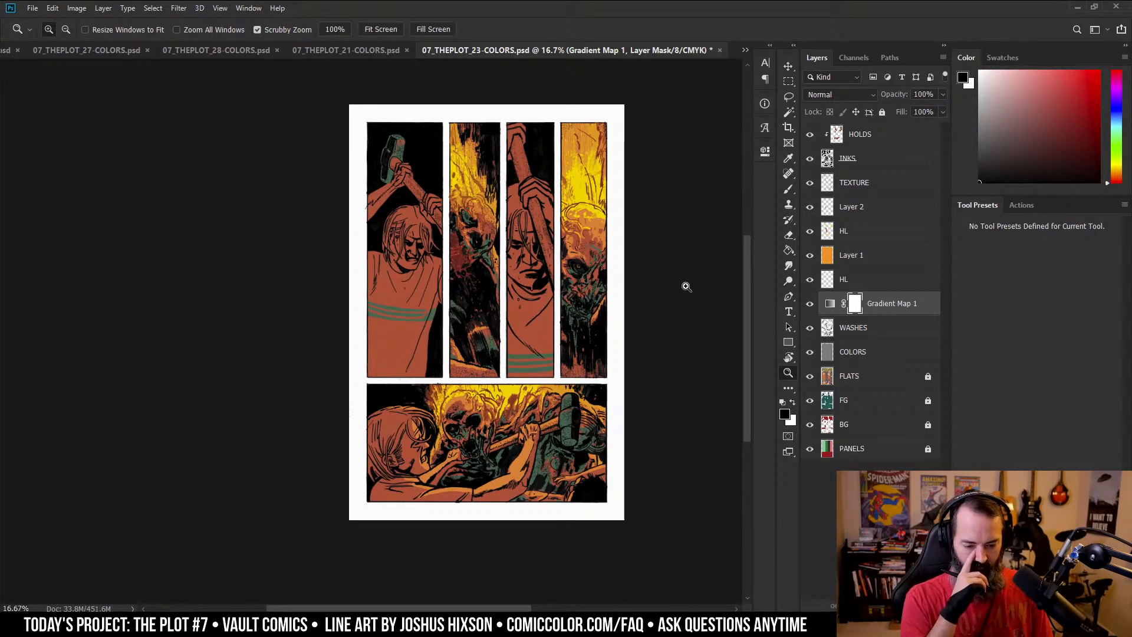
pyautogui.click(529, 255)
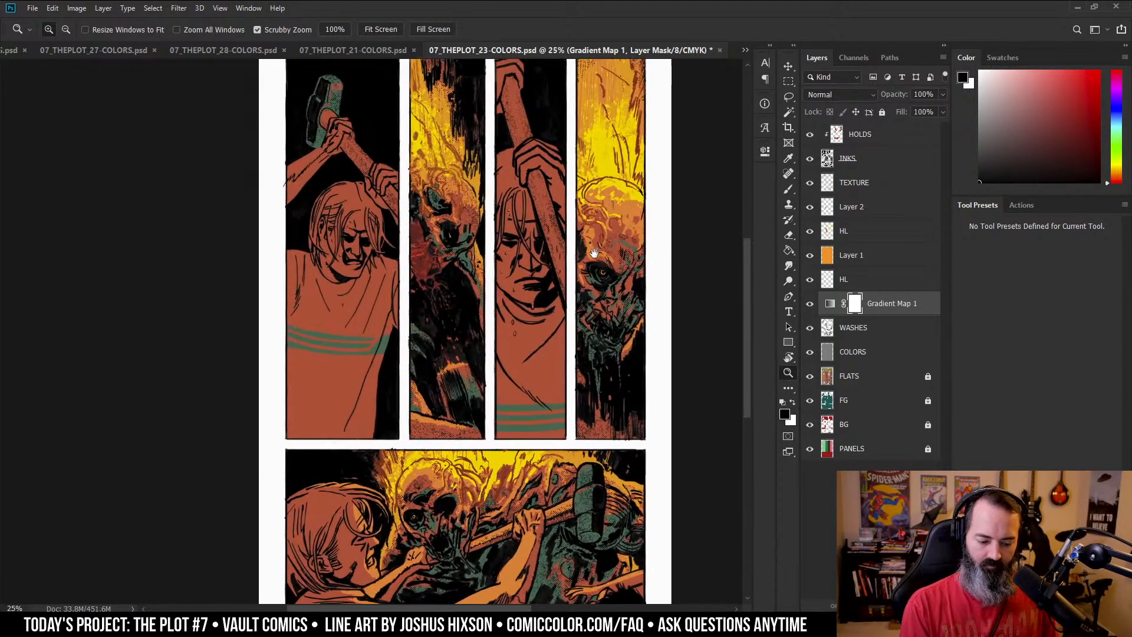
pyautogui.moveTo(594, 251); pyautogui.dragTo(651, 295)
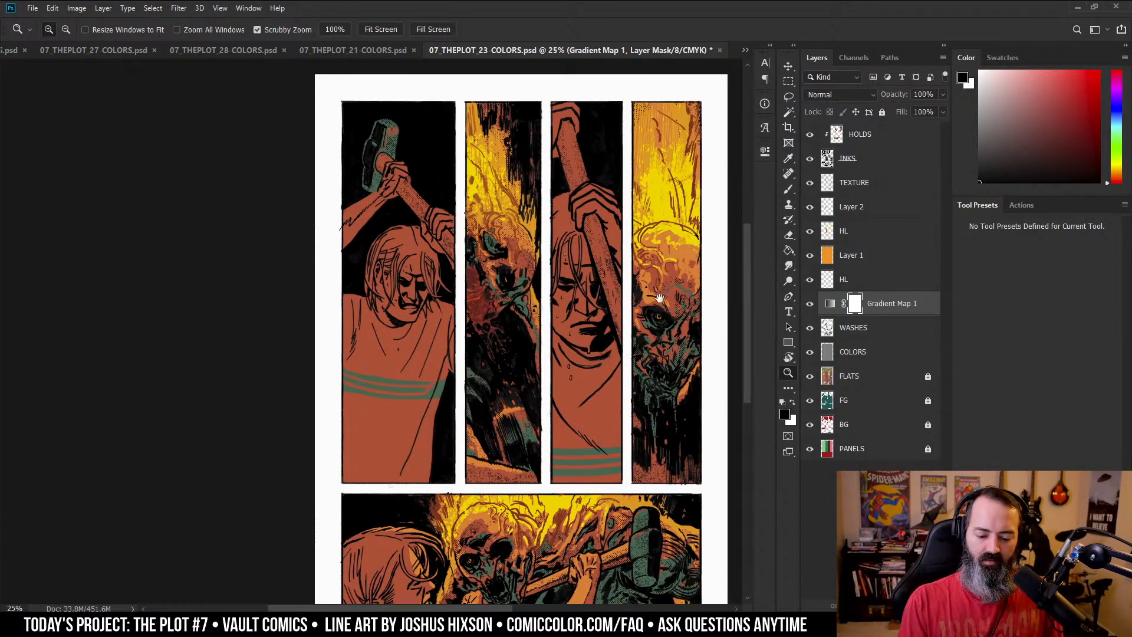
pyautogui.moveTo(656, 309); pyautogui.dragTo(629, 238)
pyautogui.keyDown('alt'); pyautogui.click(629, 238); pyautogui.keyUp('alt')
pyautogui.moveTo(607, 306); pyautogui.dragTo(631, 240)
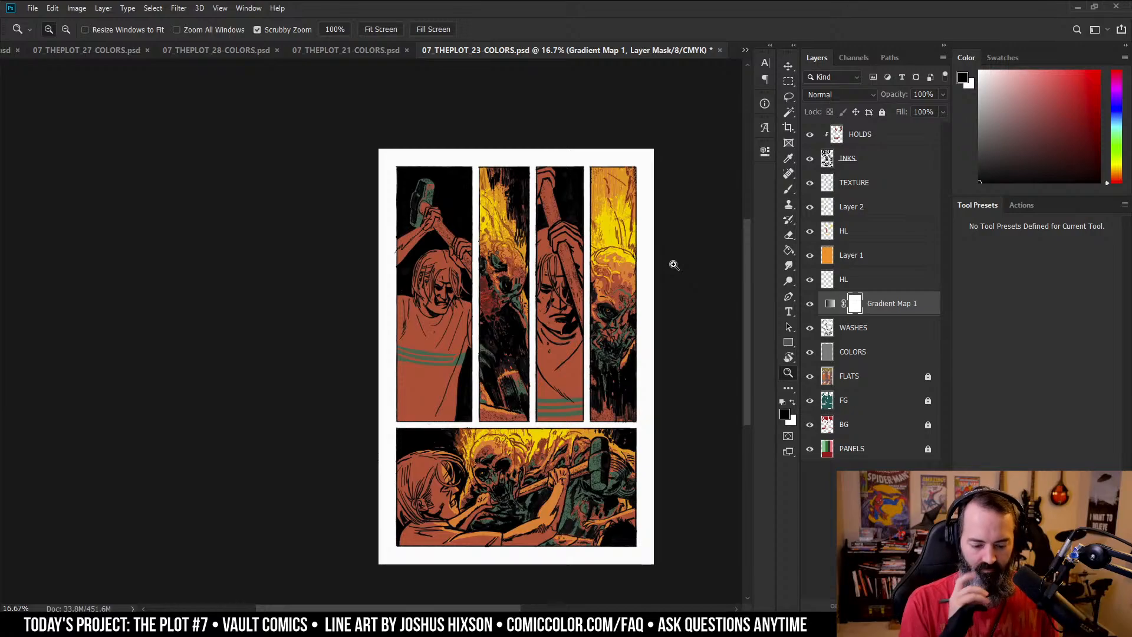
pyautogui.moveTo(675, 278); pyautogui.dragTo(688, 236)
# - Select the first and third upper panels, which show the hammer wielder, from the PANELS layer with the Magic Wand
pyautogui.press('l')
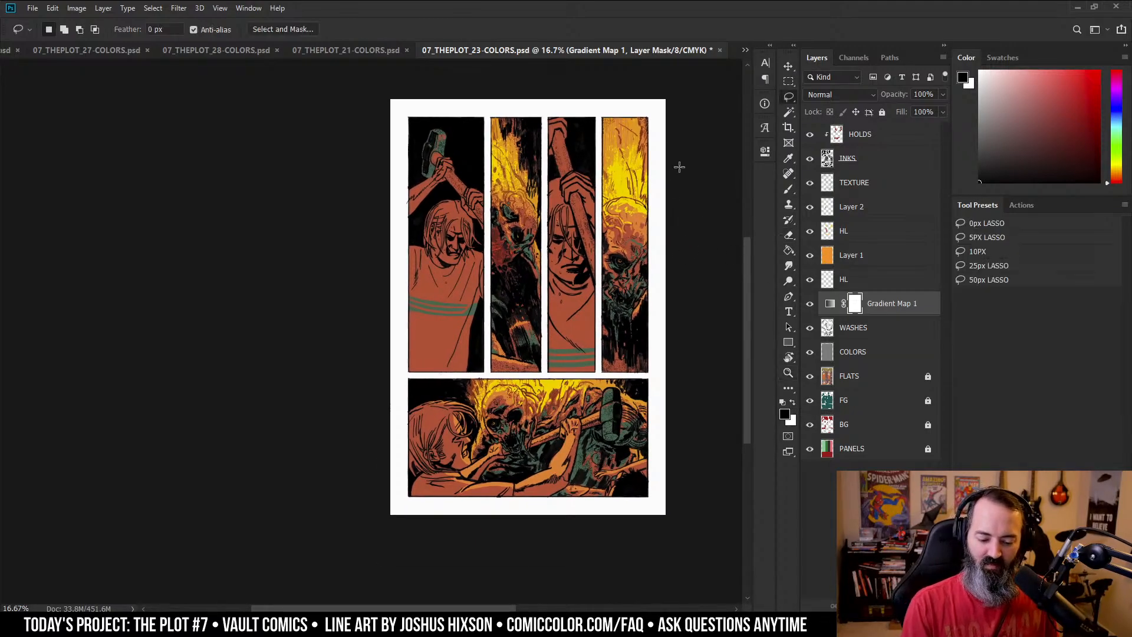
pyautogui.keyDown('ctrl'); pyautogui.click(827, 450); pyautogui.keyUp('ctrl')
pyautogui.press('w')
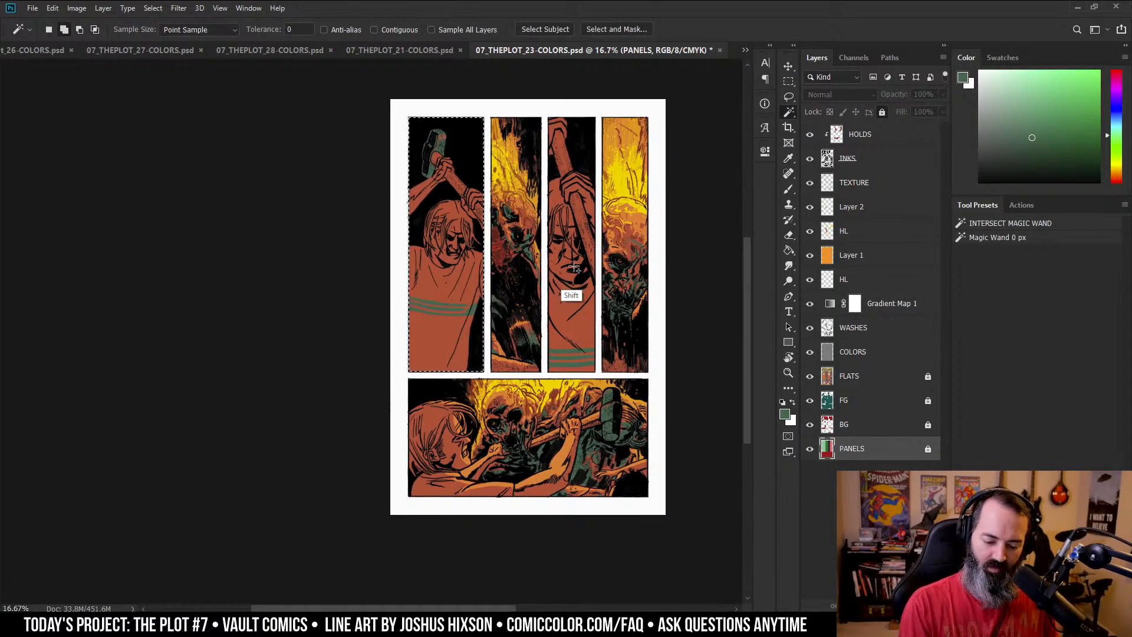
pyautogui.keyDown('alt'); pyautogui.click(561, 431); pyautogui.keyUp('alt')
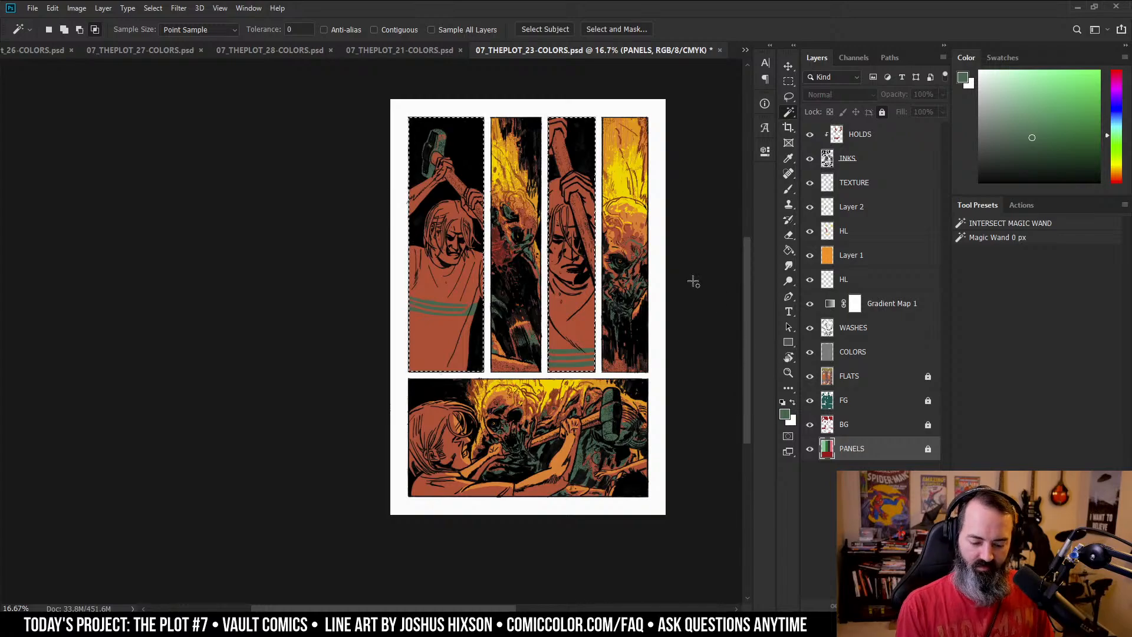
# - Add a Gradient Map adjustment above Gradient Map 1, limited to the selected first and third upper panels
pyautogui.keyDown('ctrl'); pyautogui.click(661, 280); pyautogui.keyUp('ctrl')
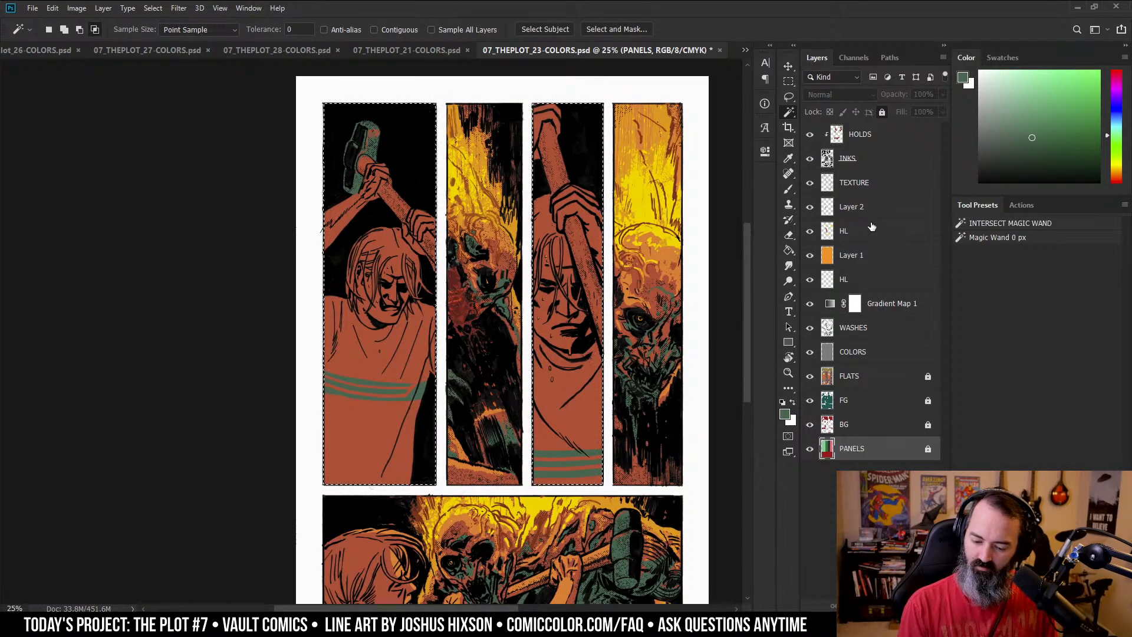
pyautogui.click(897, 300)
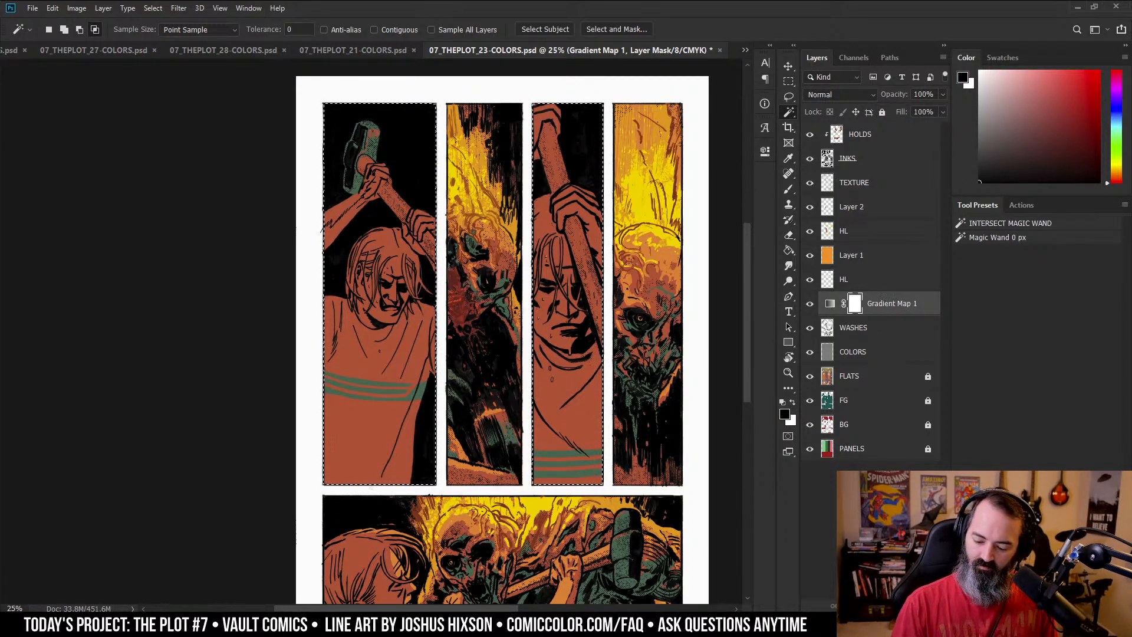
pyautogui.click(875, 600)
pyautogui.click(908, 589)
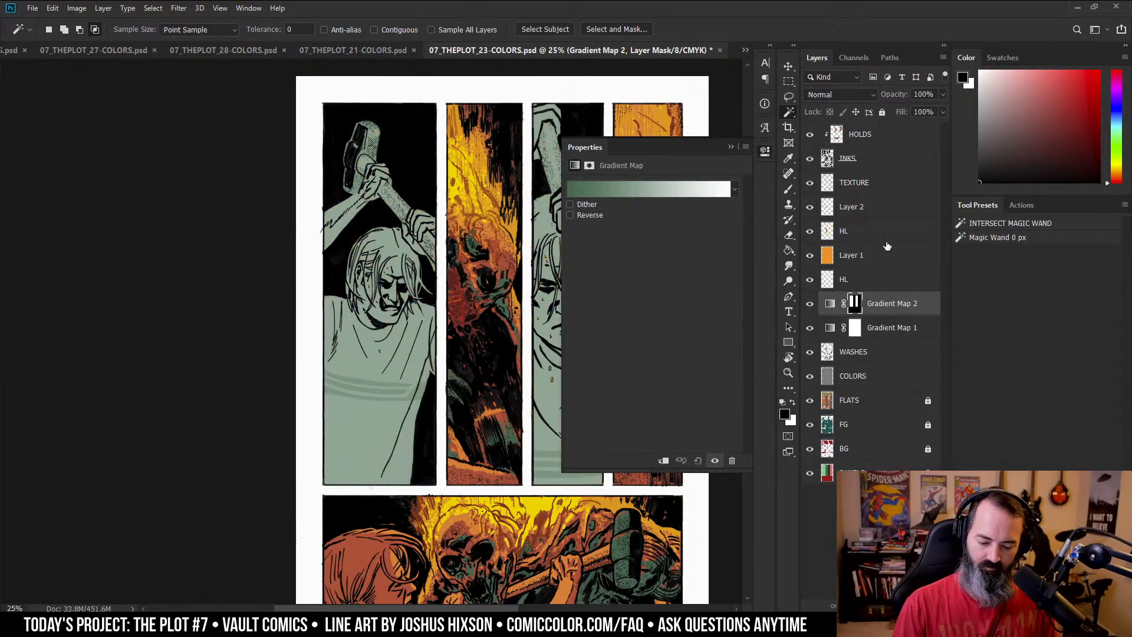
# - Try the Violet, Orange preset with stops at 9% and 76% on the second gradient map, cancel it and delete that layer
pyautogui.click(658, 192)
pyautogui.click(859, 136)
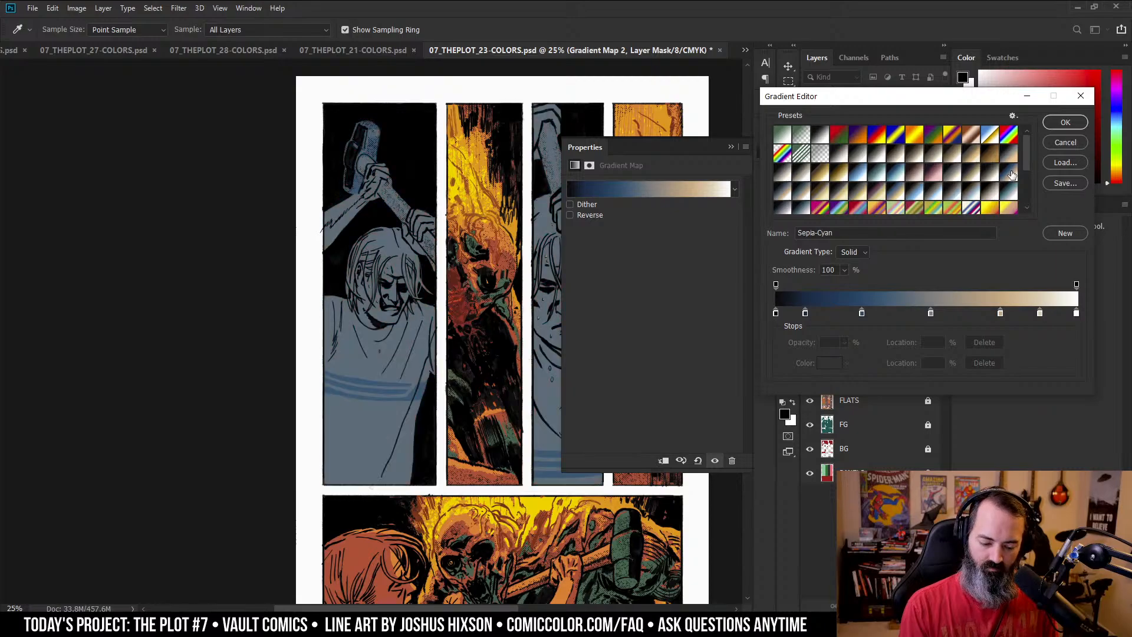
pyautogui.moveTo(1026, 151)
pyautogui.mouseDown()
pyautogui.moveTo(1028, 194)
pyautogui.moveTo(1031, 147)
pyautogui.mouseUp()
pyautogui.click(858, 137)
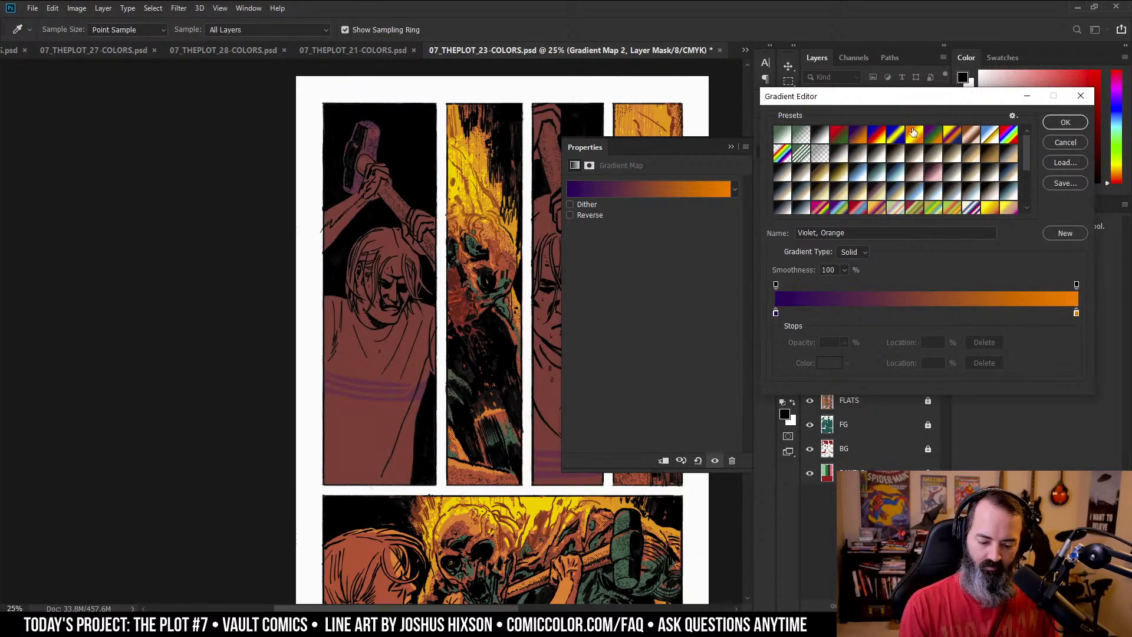
pyautogui.moveTo(1076, 313); pyautogui.dragTo(1006, 314)
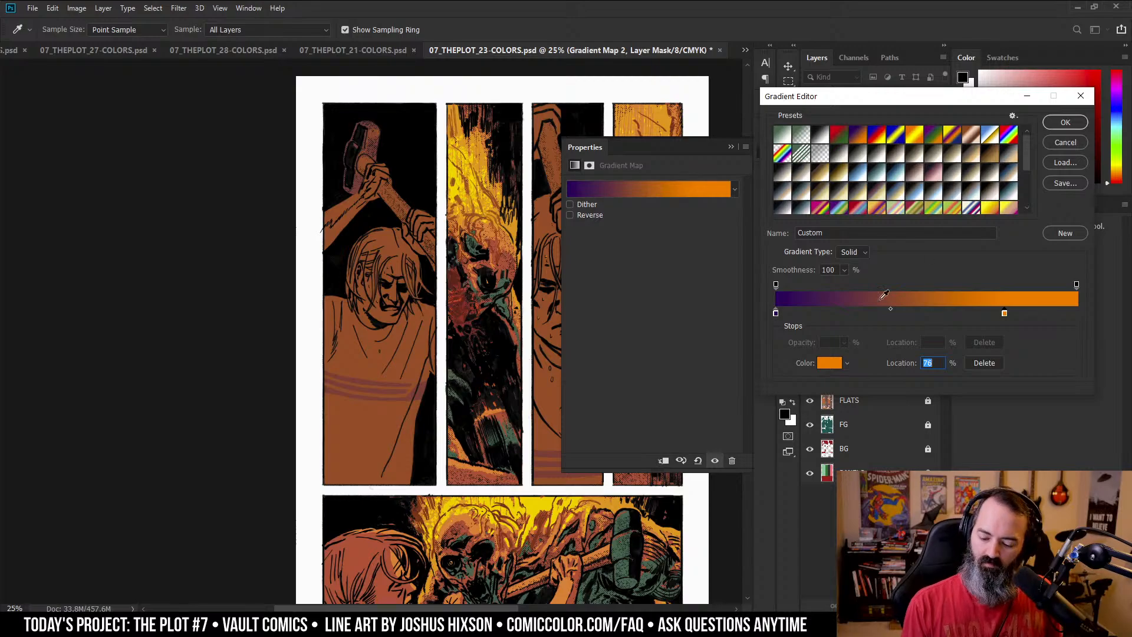
pyautogui.moveTo(777, 314); pyautogui.dragTo(804, 314)
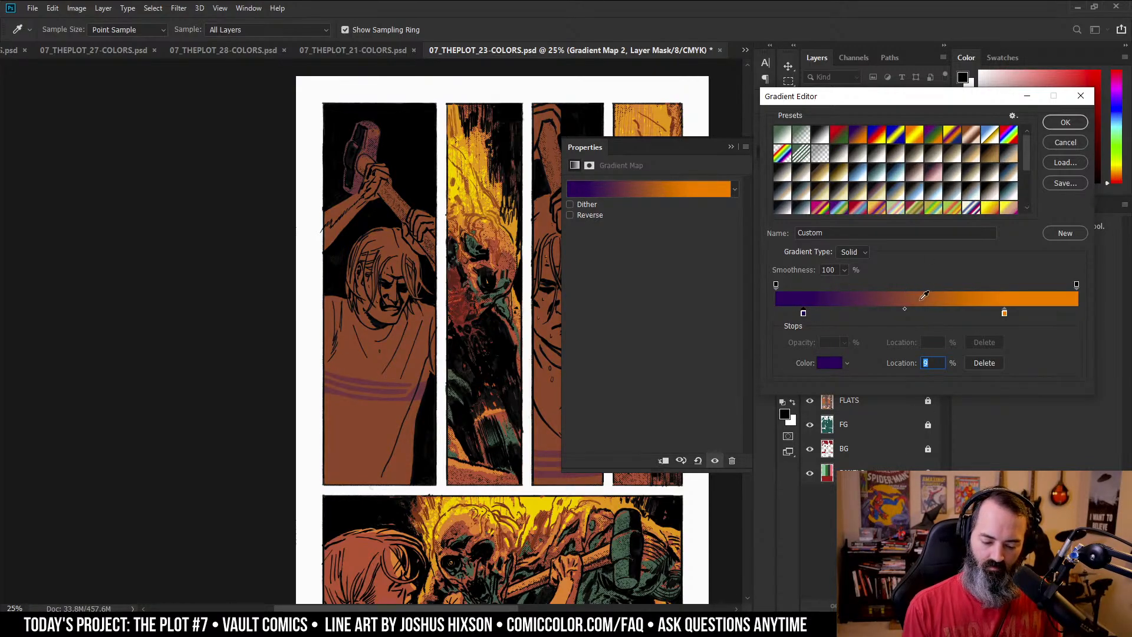
pyautogui.moveTo(1034, 315); pyautogui.dragTo(1041, 315)
pyautogui.click(1065, 142)
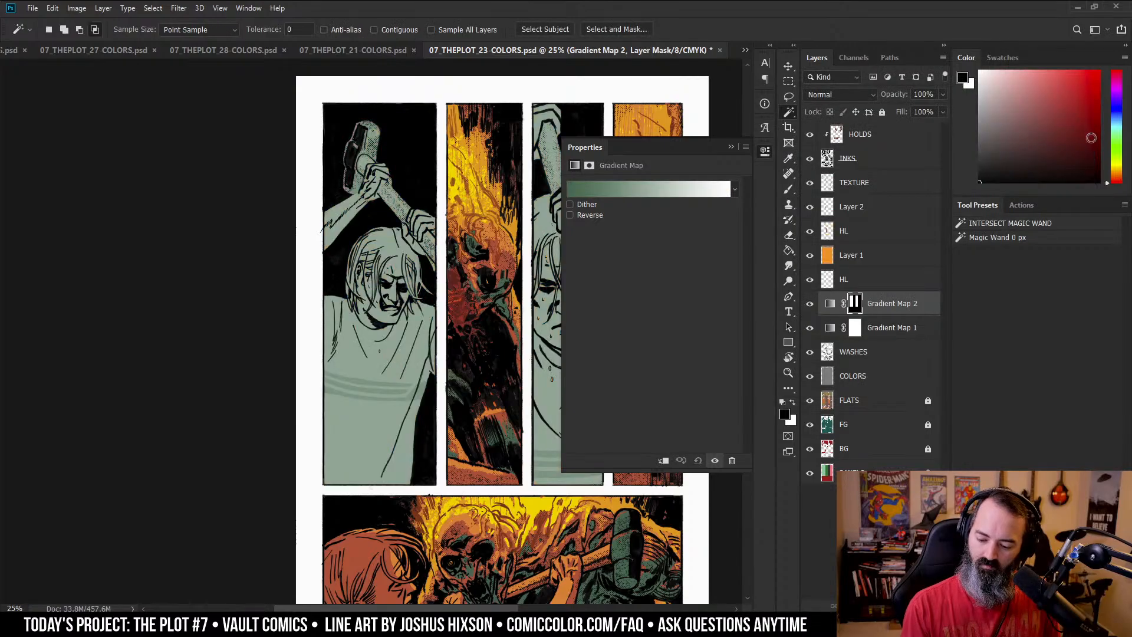
pyautogui.rightClick(892, 303)
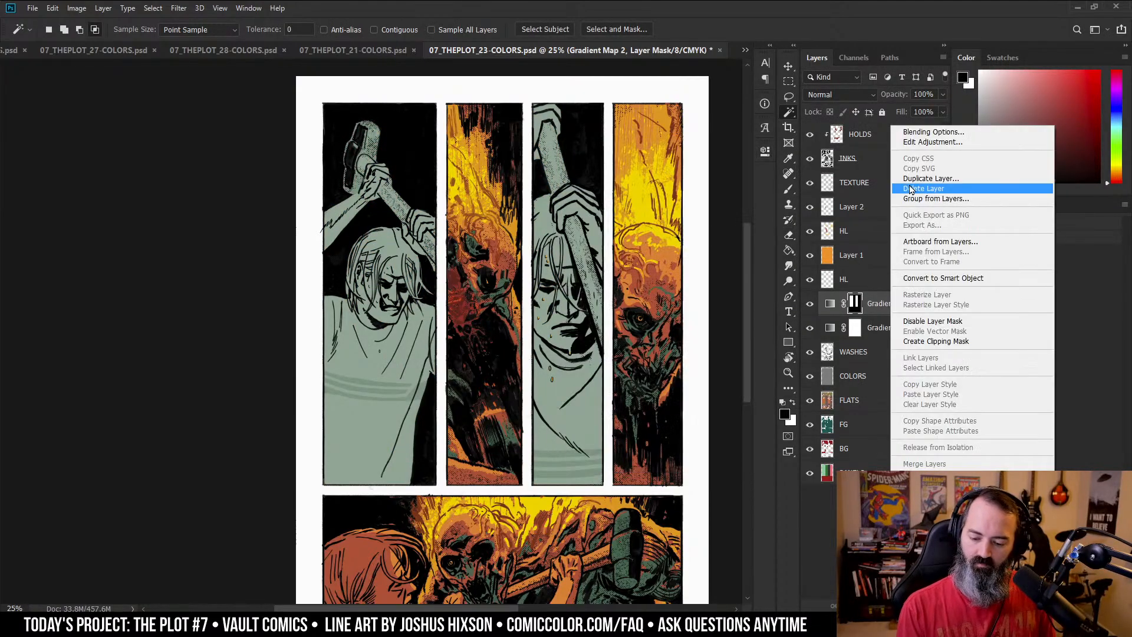
pyautogui.click(911, 193)
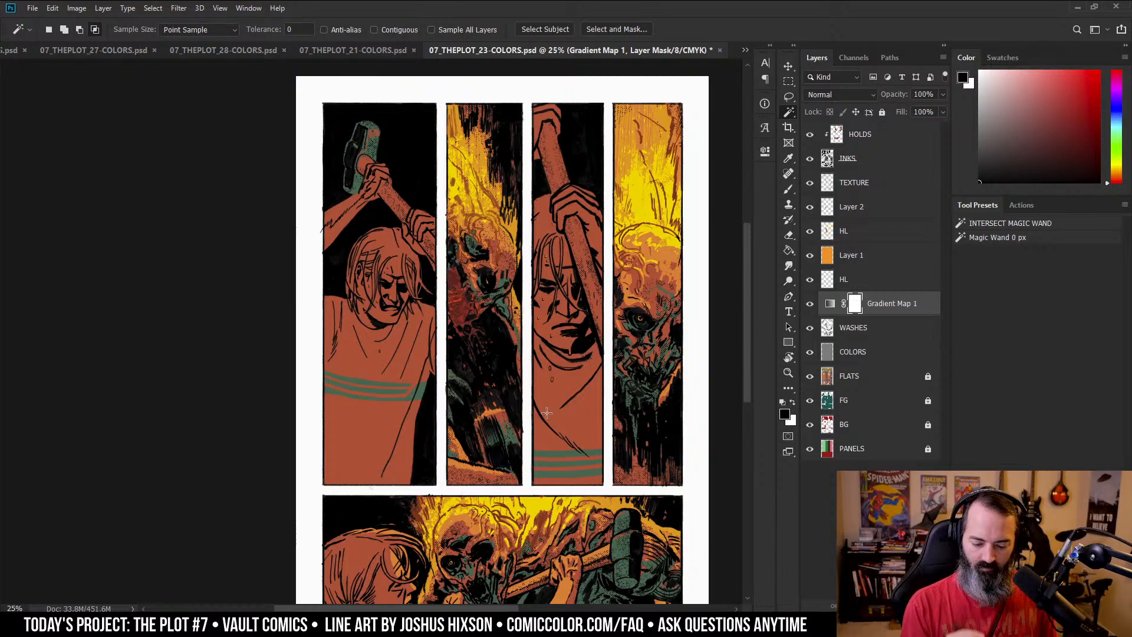
# - Paint dark red gore, sampled from the second upper panel, over the burning figure's mouth and jaw in the fourth panel on Layer 2
pyautogui.keyDown('ctrl'); pyautogui.click(622, 351); pyautogui.keyUp('ctrl')
pyautogui.moveTo(661, 331)
pyautogui.mouseDown()
pyautogui.moveTo(617, 234)
pyautogui.moveTo(614, 270)
pyautogui.mouseUp()
pyautogui.keyDown('ctrl'); pyautogui.click(622, 236); pyautogui.keyUp('ctrl')
pyautogui.press('b')
pyautogui.press('x')
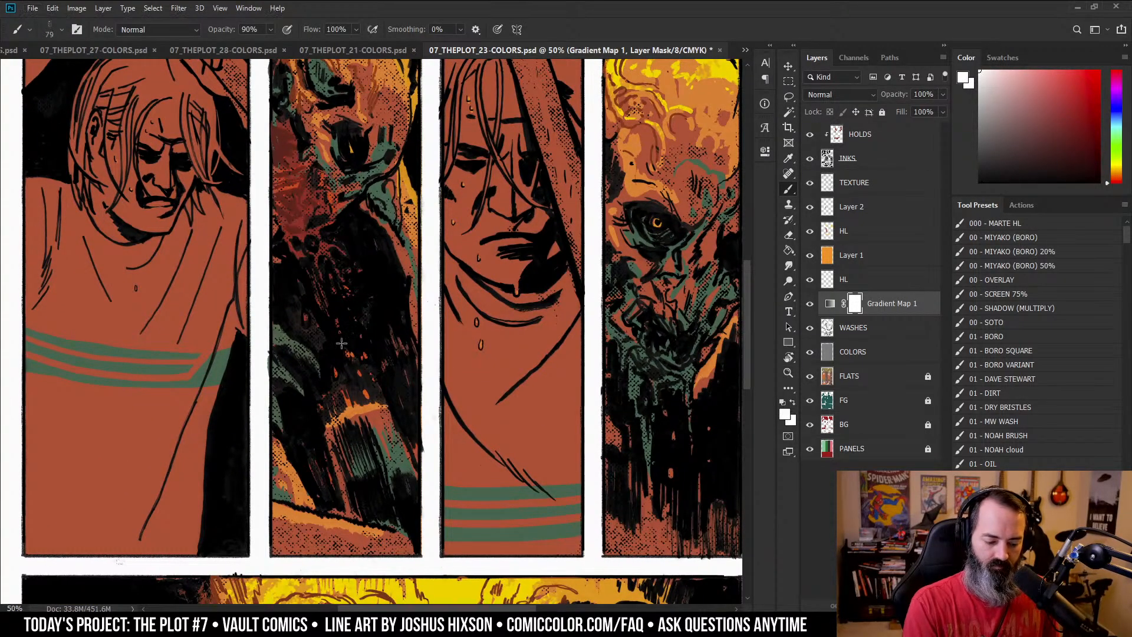
pyautogui.moveTo(342, 343); pyautogui.dragTo(272, 323)
pyautogui.press('l')
pyautogui.click(858, 207)
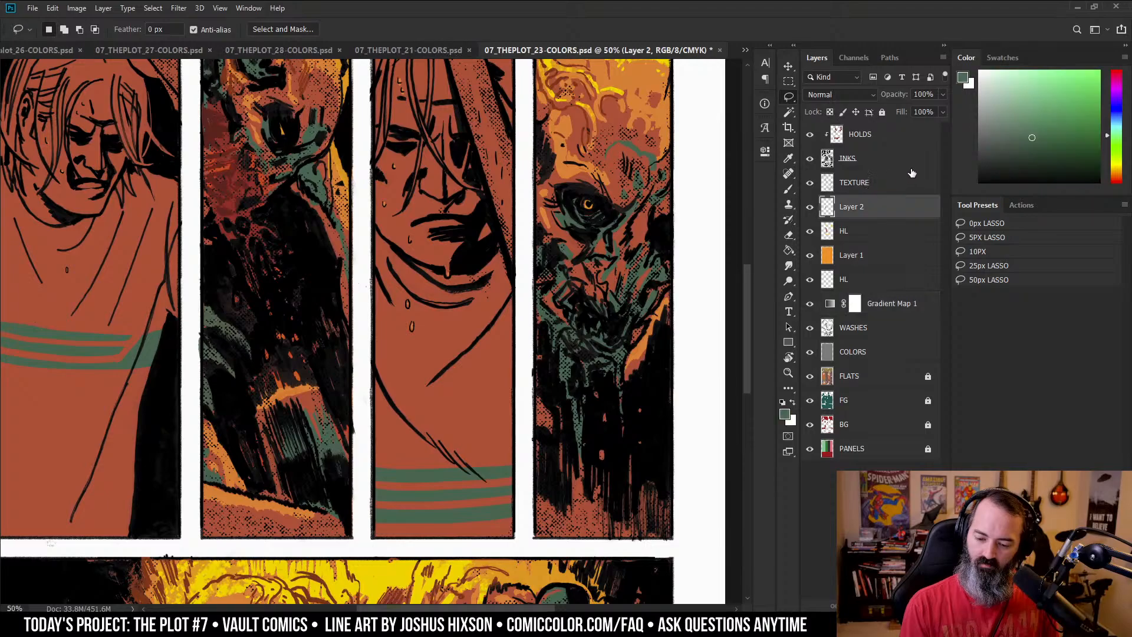
pyautogui.press('b')
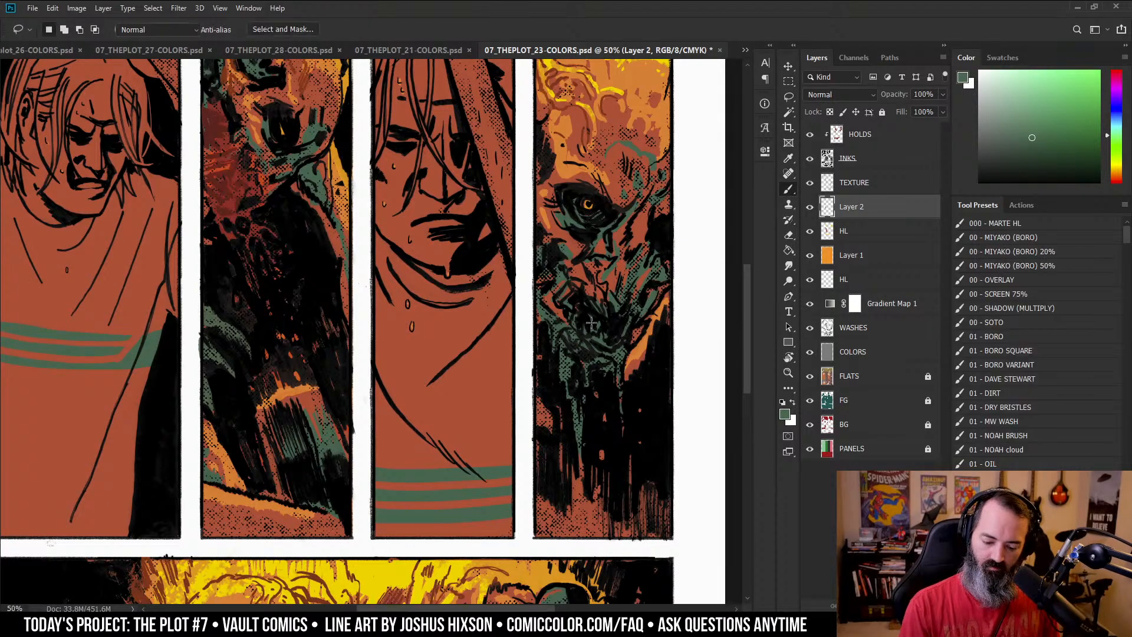
pyautogui.press('l')
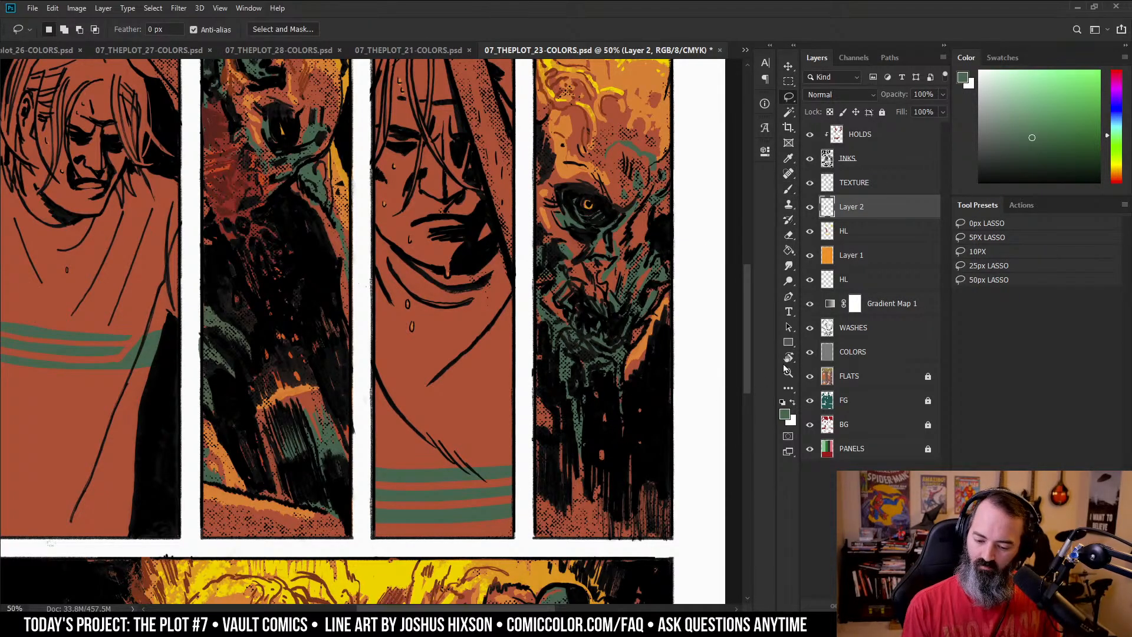
pyautogui.press('b')
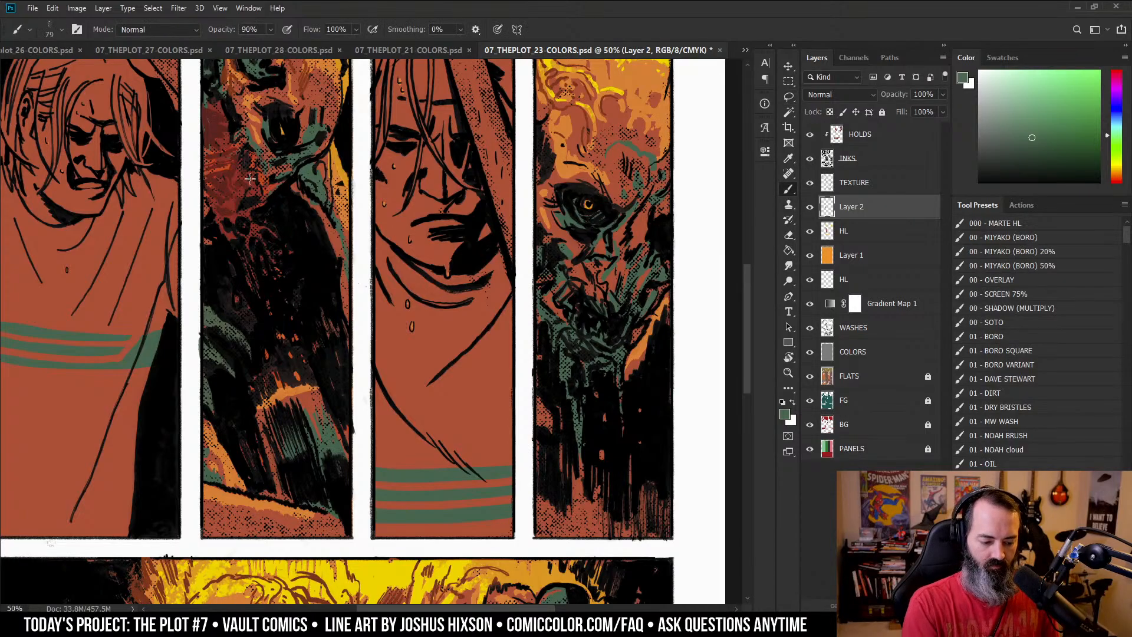
pyautogui.keyDown('alt'); pyautogui.click(229, 204); pyautogui.keyUp('alt')
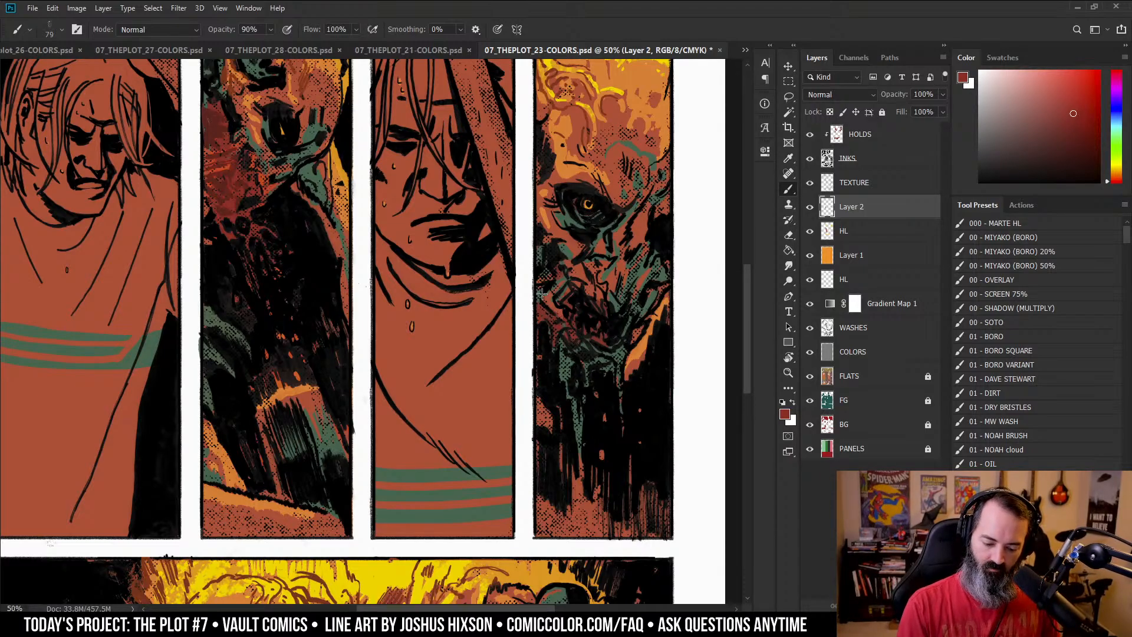
pyautogui.press(']')
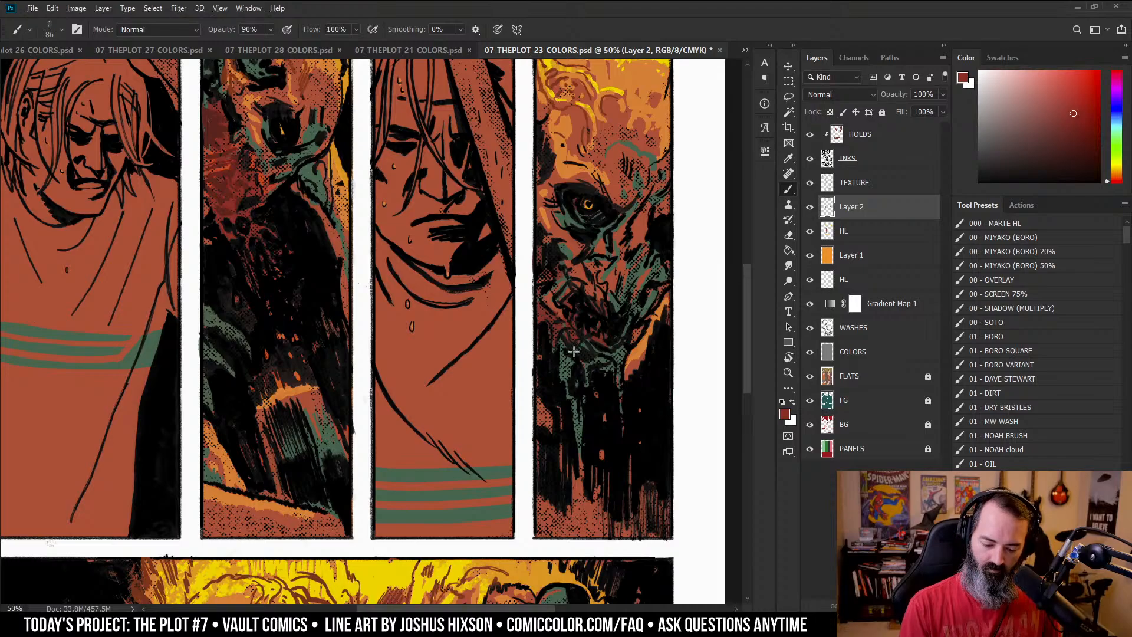
pyautogui.moveTo(573, 351)
pyautogui.mouseDown()
pyautogui.moveTo(606, 358)
pyautogui.moveTo(572, 386)
pyautogui.moveTo(579, 398)
pyautogui.mouseUp()
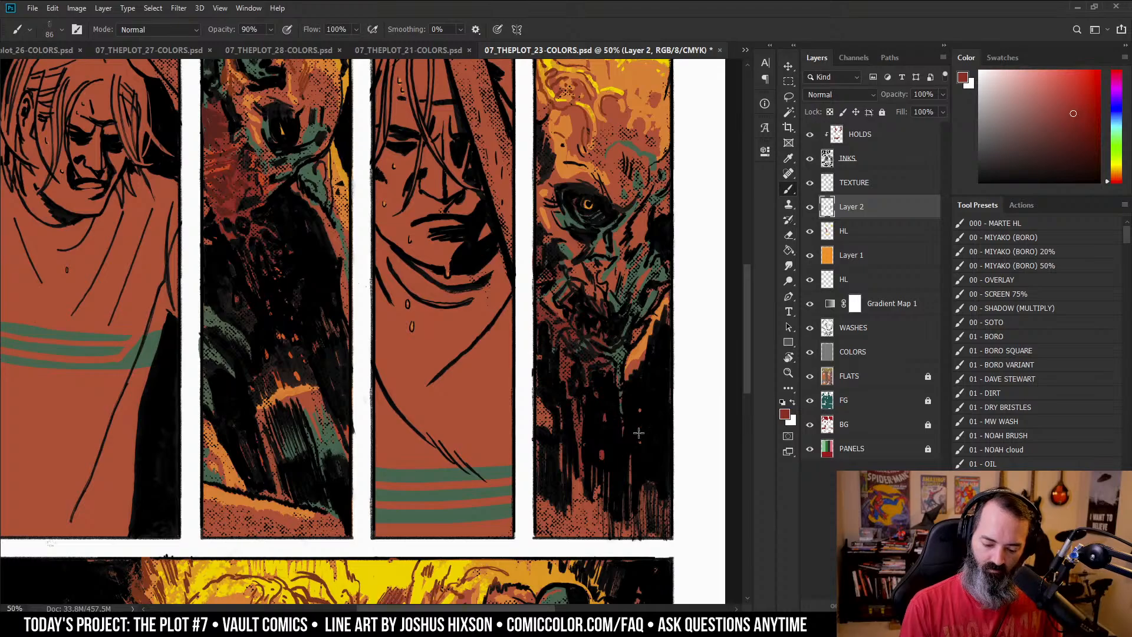
# - Try painting the ground at the base of the second upper panel blue, and with a sampled green, on the TEXTURE layer
pyautogui.press('z')
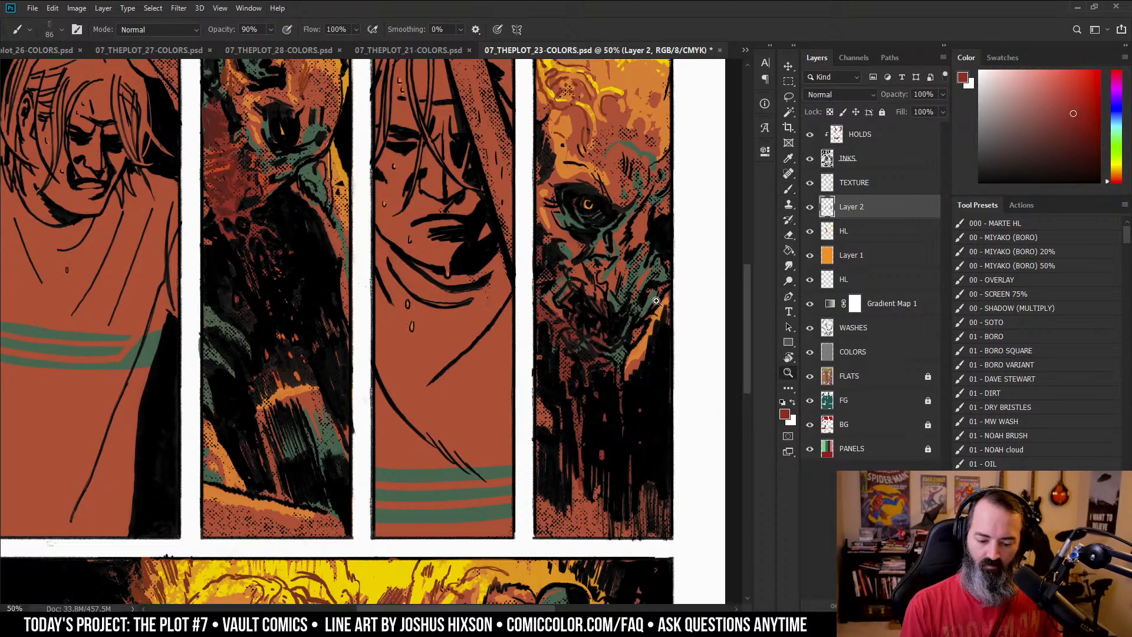
pyautogui.keyDown('alt'); pyautogui.click(651, 271); pyautogui.keyUp('alt')
pyautogui.keyDown('alt'); pyautogui.click(651, 272); pyautogui.keyUp('alt')
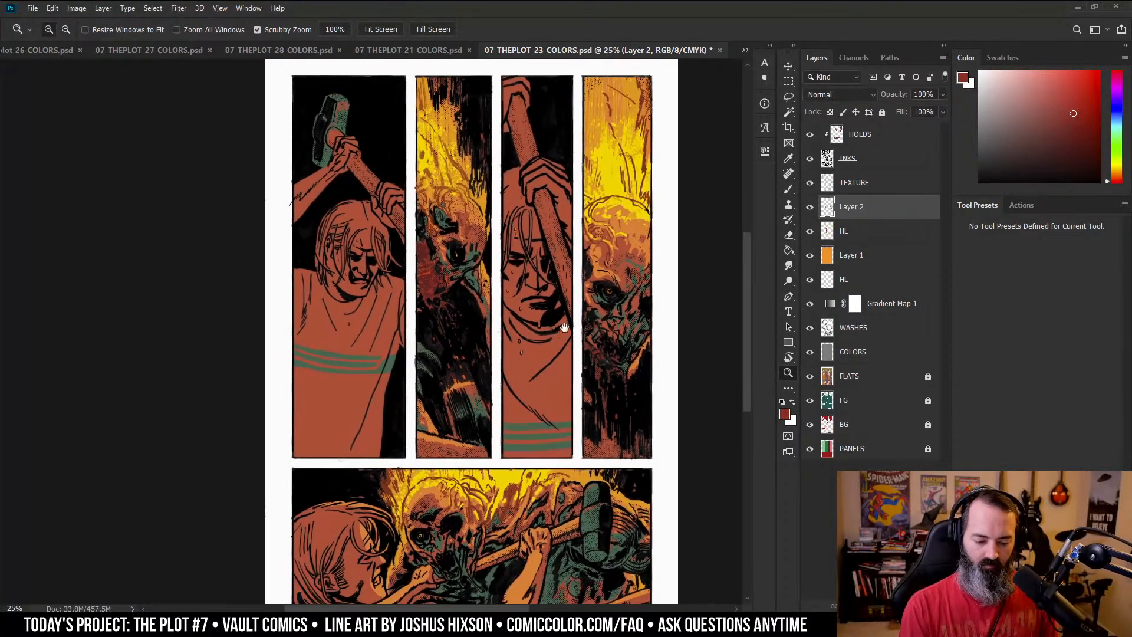
pyautogui.moveTo(556, 353); pyautogui.dragTo(533, 336)
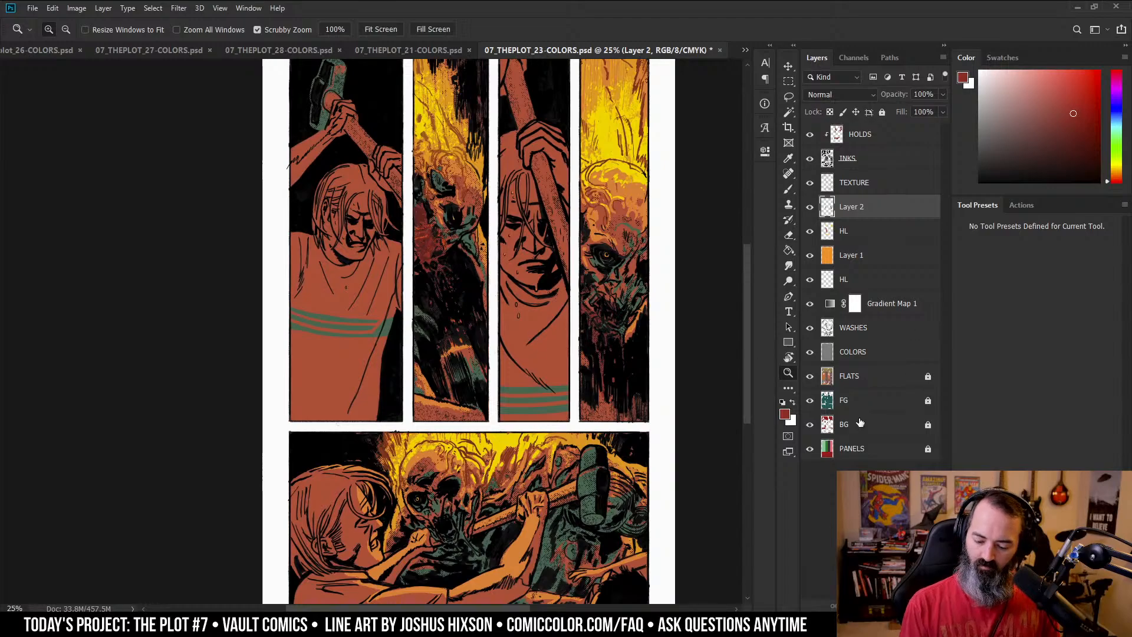
pyautogui.click(852, 448)
pyautogui.press('w')
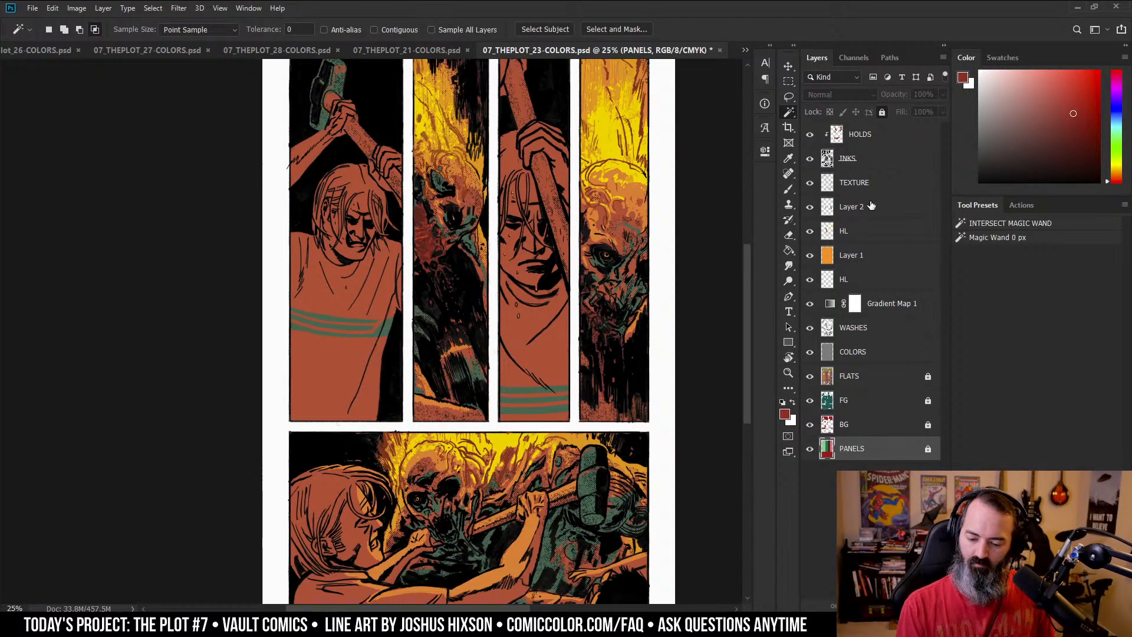
pyautogui.click(855, 183)
pyautogui.press('b')
pyautogui.moveTo(1057, 137); pyautogui.dragTo(1019, 121)
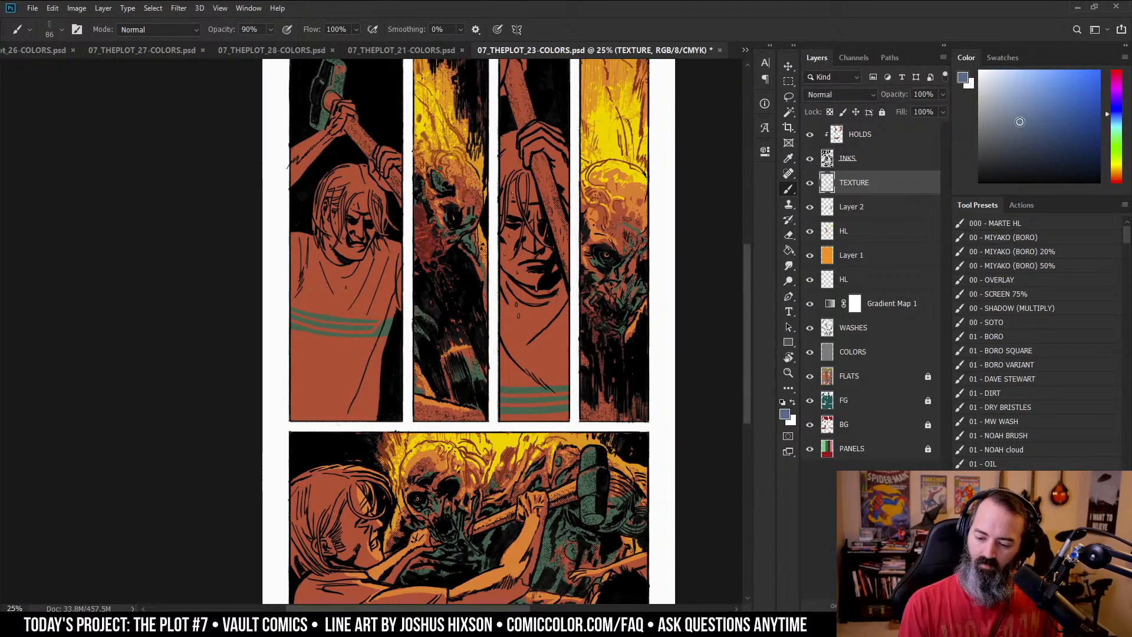
pyautogui.keyDown('ctrl'); pyautogui.click(502, 323); pyautogui.keyUp('ctrl')
pyautogui.moveTo(473, 350); pyautogui.dragTo(537, 266)
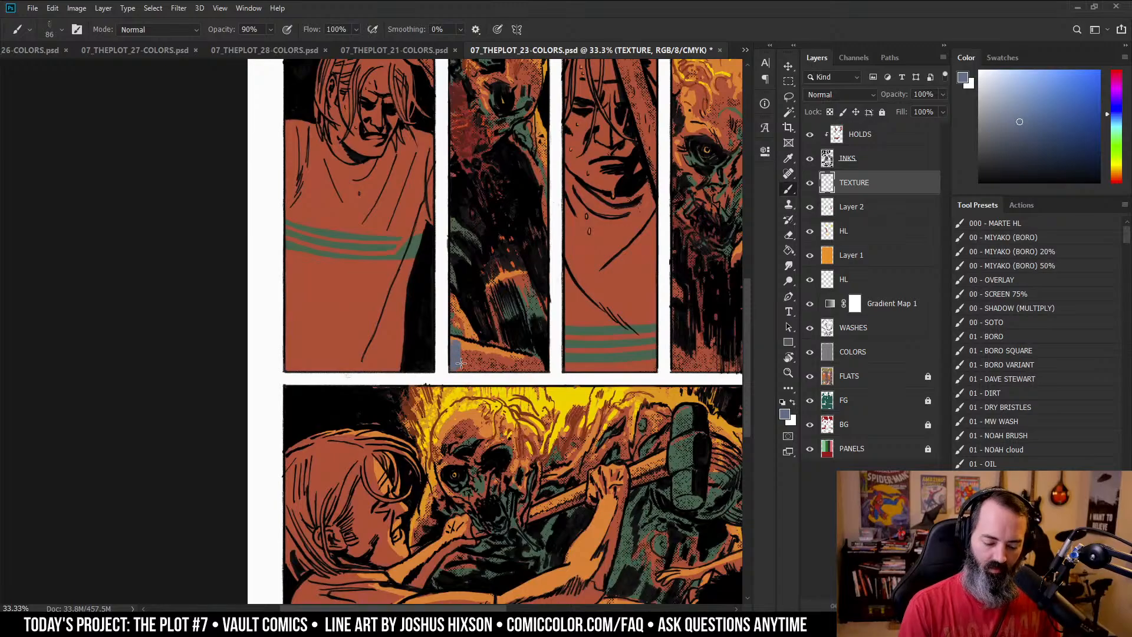
pyautogui.moveTo(612, 276); pyautogui.dragTo(611, 346)
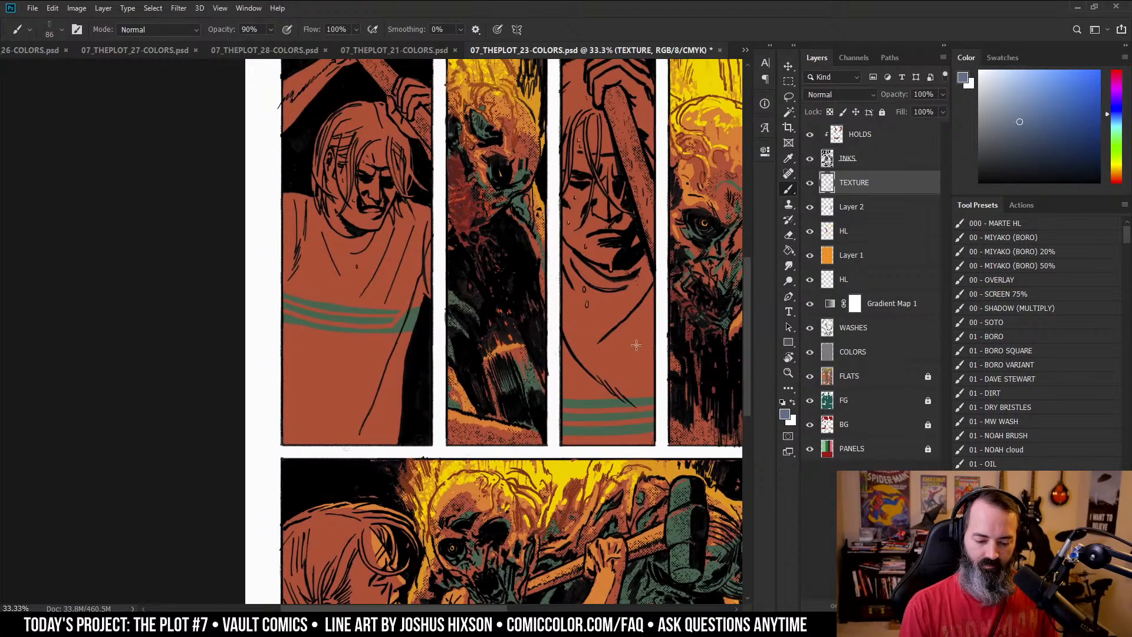
pyautogui.keyDown('alt'); pyautogui.click(521, 175); pyautogui.keyUp('alt')
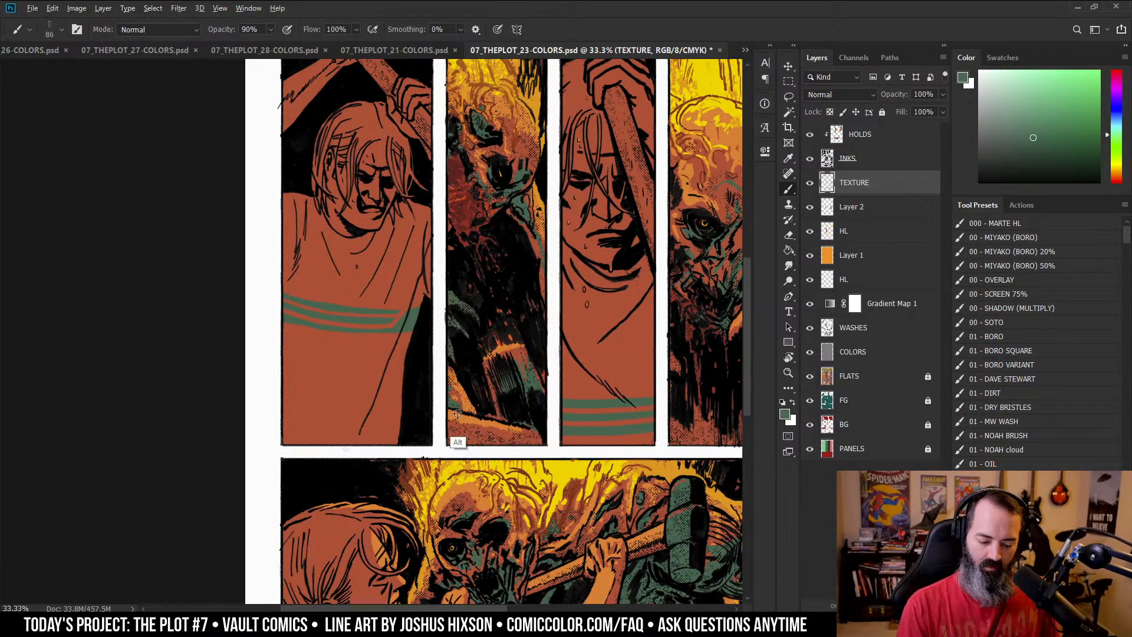
pyautogui.moveTo(489, 418)
pyautogui.mouseDown()
pyautogui.moveTo(467, 442)
pyautogui.moveTo(451, 437)
pyautogui.moveTo(544, 443)
pyautogui.mouseUp()
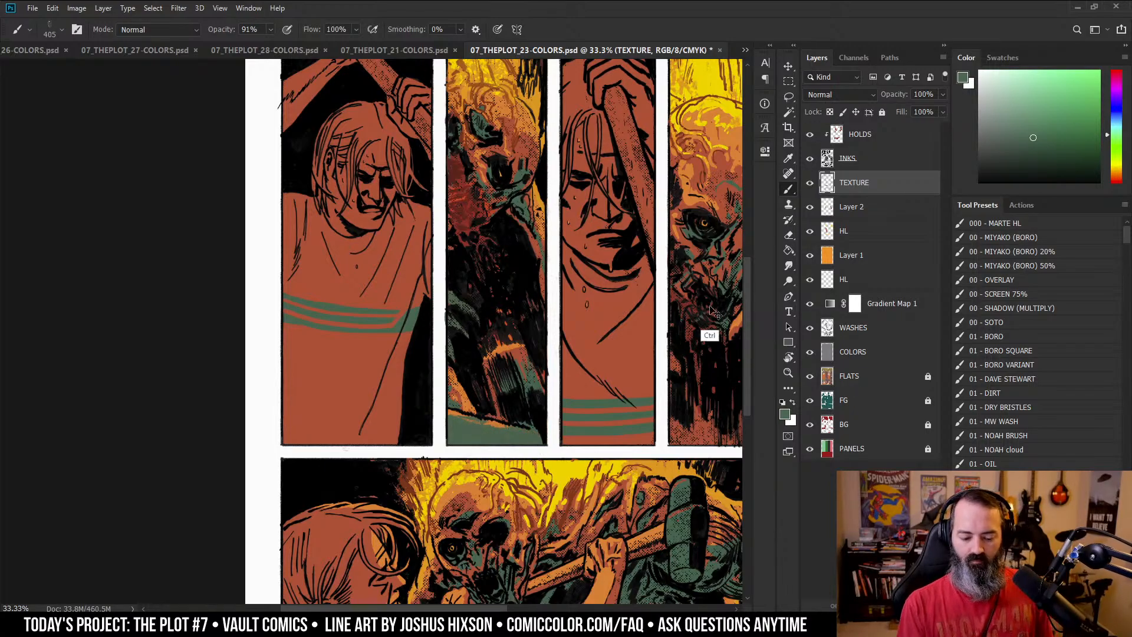
# - Select the second upper panel's ground tone from the WASHES layer and paint the ground on Layer 2 with a sampled darker green
pyautogui.keyDown('alt'); pyautogui.click(733, 365); pyautogui.keyUp('alt')
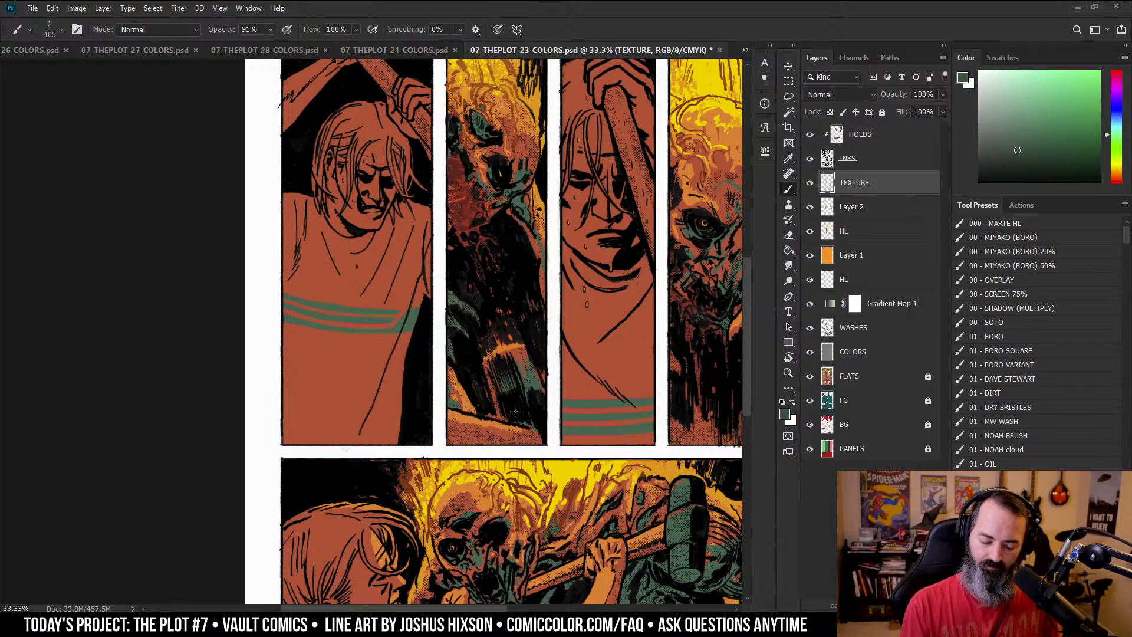
pyautogui.click(864, 206)
pyautogui.moveTo(454, 437); pyautogui.dragTo(537, 446)
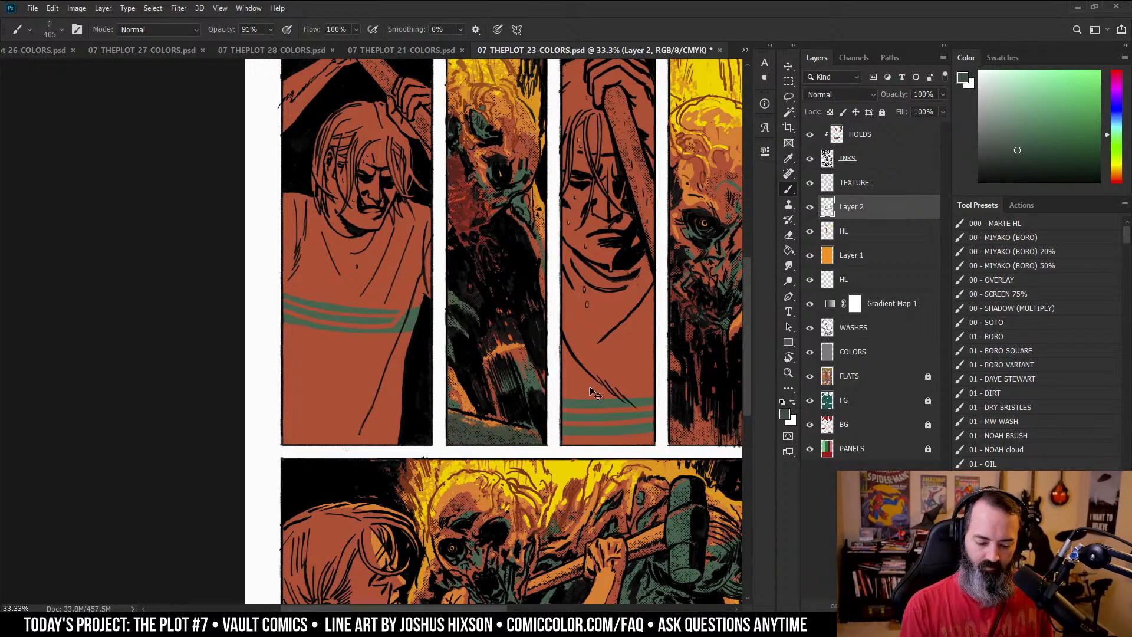
pyautogui.hotkey('ctrl', 'z')
pyautogui.click(835, 330)
pyautogui.press('w')
pyautogui.click(490, 436)
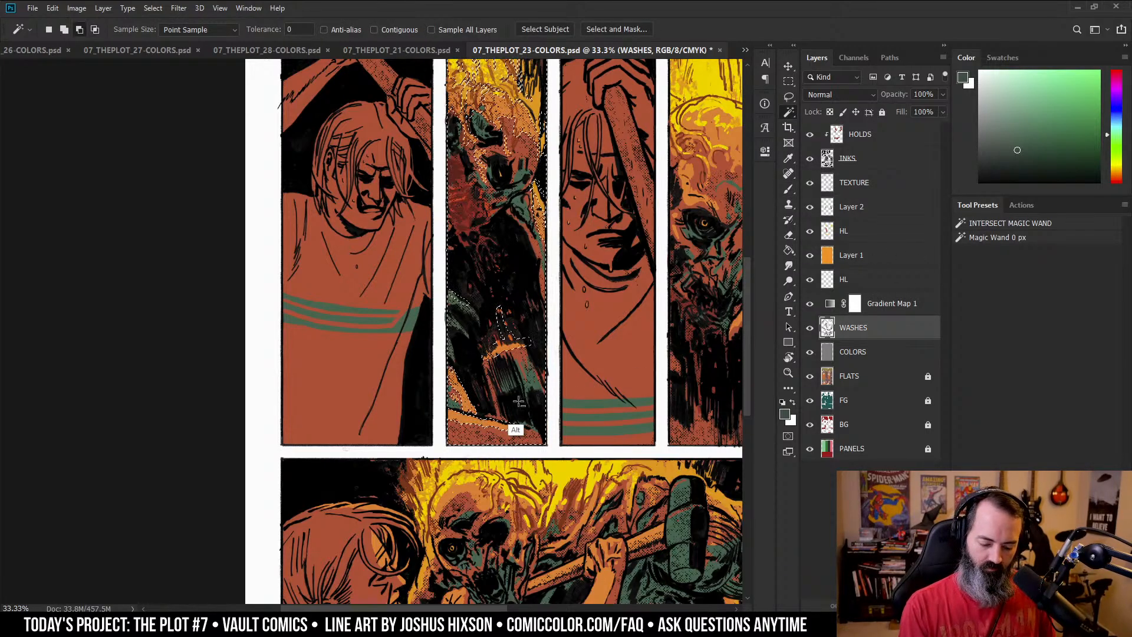
pyautogui.hotkey('ctrl', 'h')
pyautogui.click(873, 206)
pyautogui.press('b')
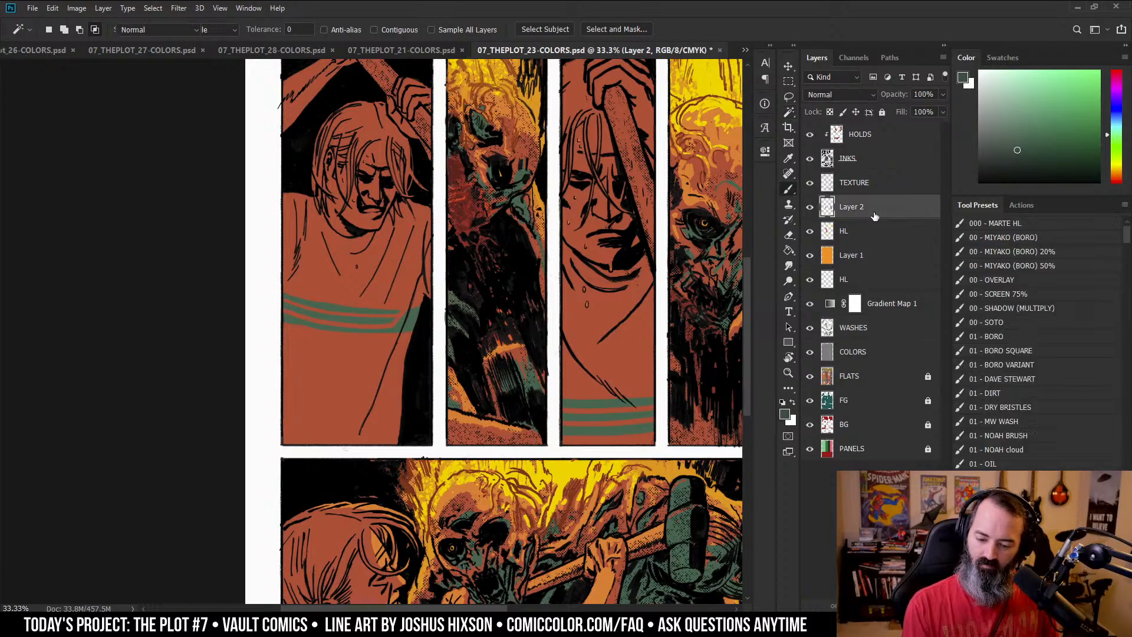
pyautogui.moveTo(467, 440); pyautogui.dragTo(543, 433)
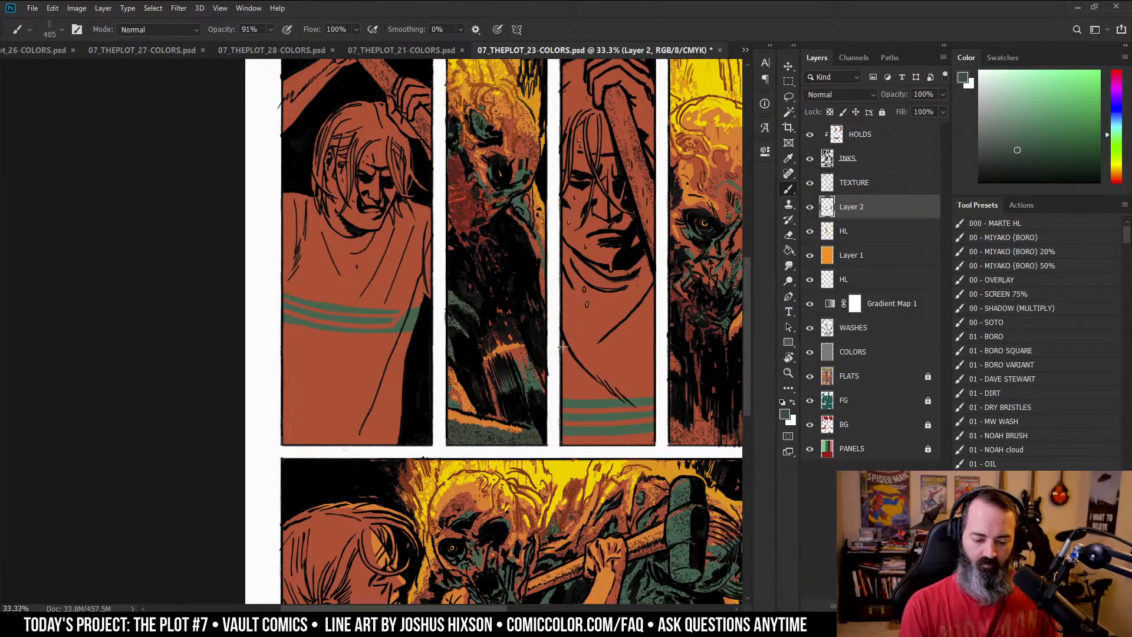
pyautogui.moveTo(558, 308); pyautogui.dragTo(536, 329)
pyautogui.keyDown('alt'); pyautogui.click(539, 302); pyautogui.keyUp('alt')
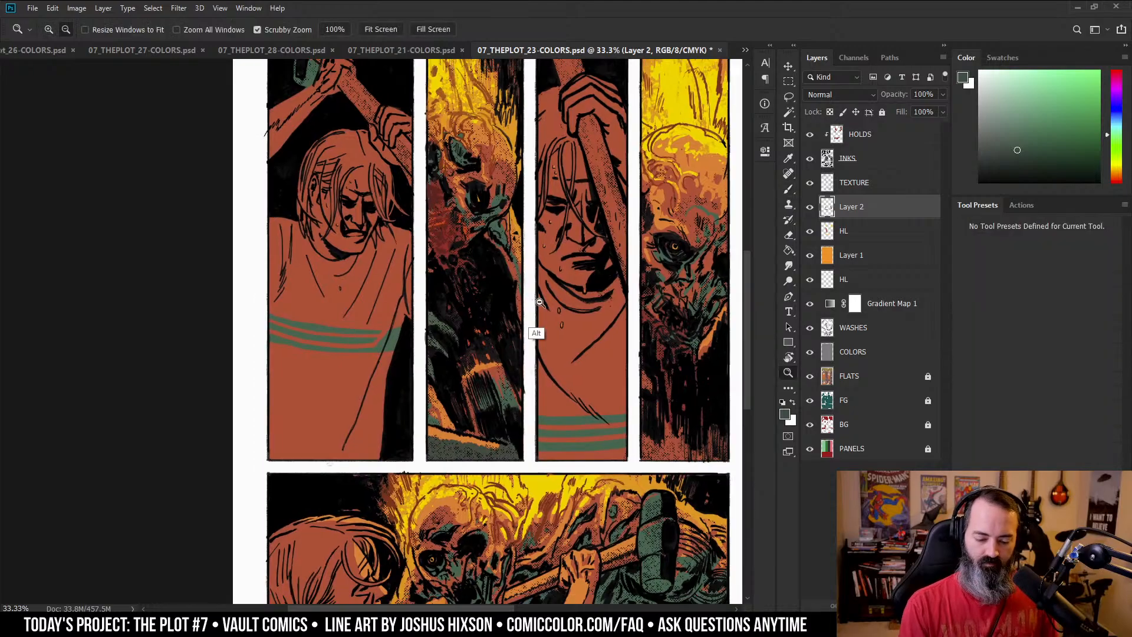
pyautogui.keyDown('alt'); pyautogui.click(539, 302); pyautogui.keyUp('alt')
pyautogui.moveTo(568, 366); pyautogui.dragTo(555, 332)
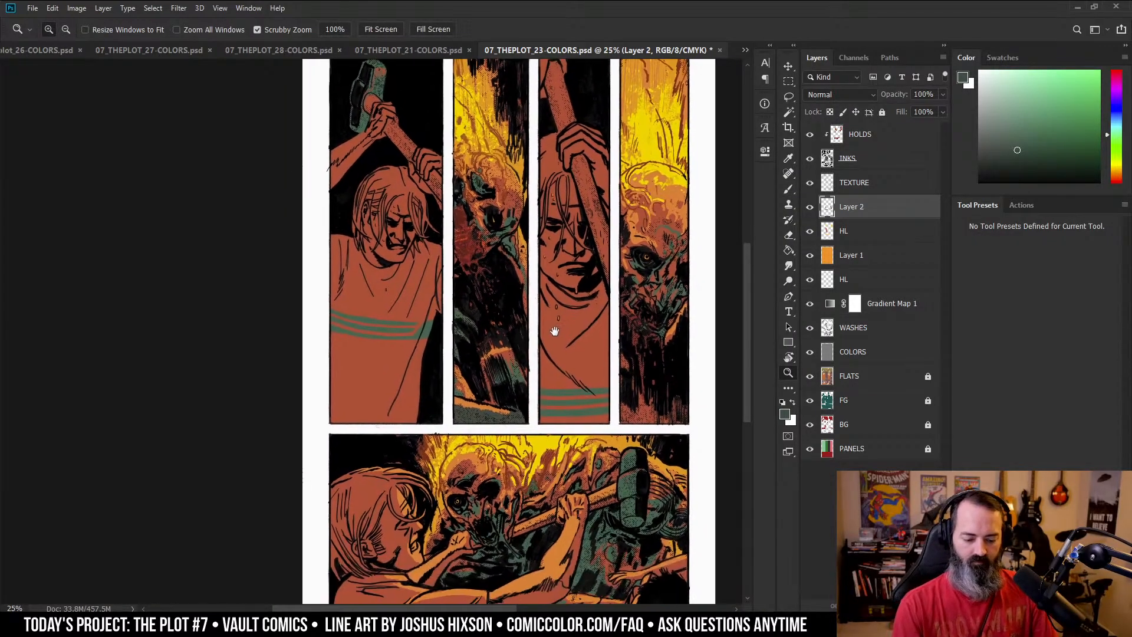
pyautogui.keyDown('ctrl'); pyautogui.click(534, 341); pyautogui.keyUp('ctrl')
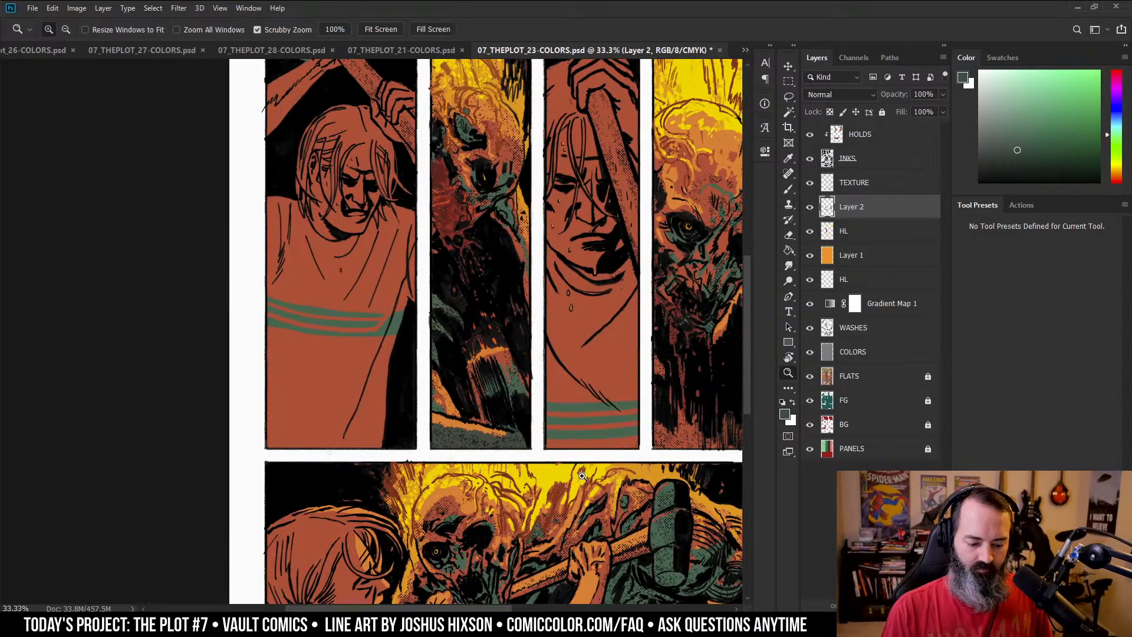
pyautogui.moveTo(598, 318); pyautogui.dragTo(589, 337)
pyautogui.keyDown('alt'); pyautogui.click(546, 287); pyautogui.keyUp('alt')
pyautogui.keyDown('alt'); pyautogui.click(583, 313); pyautogui.keyUp('alt')
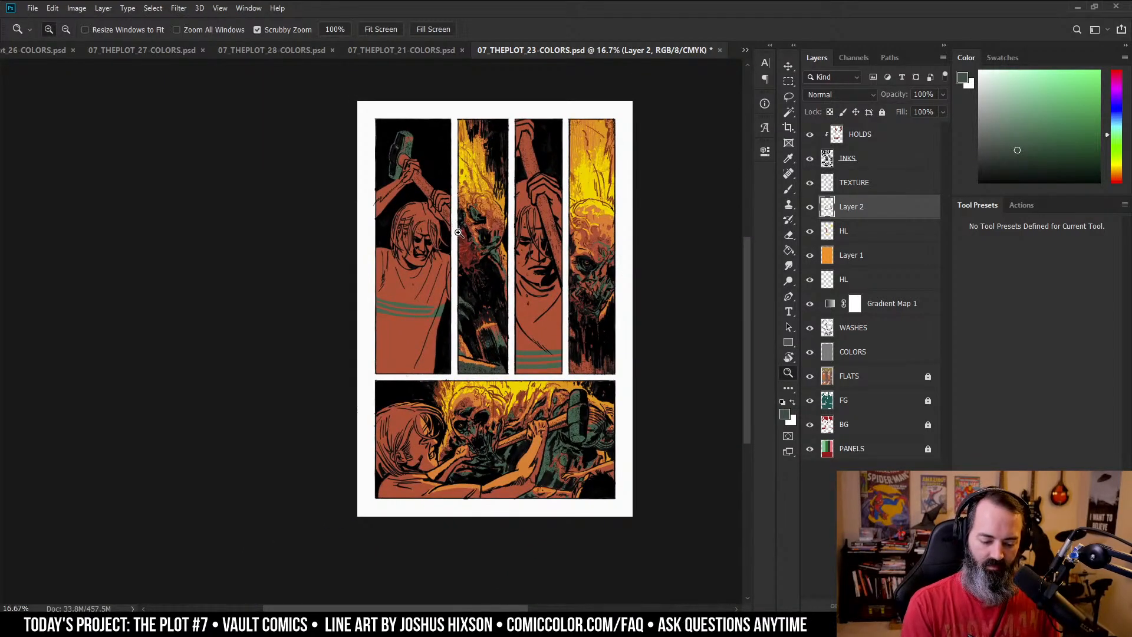
pyautogui.click(503, 349)
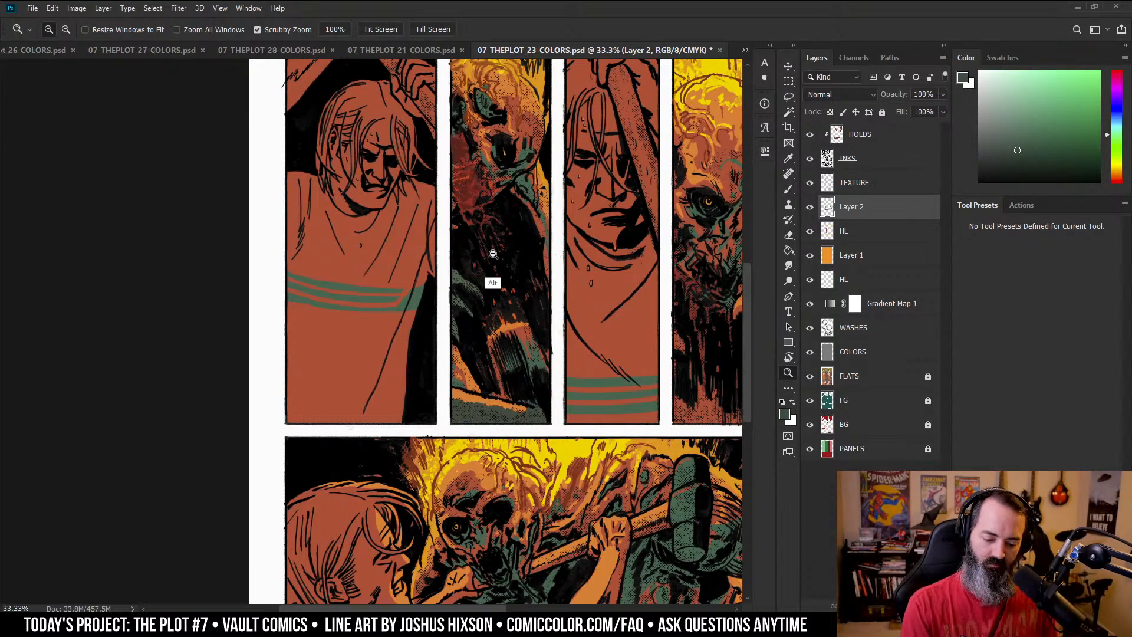
pyautogui.keyDown('alt'); pyautogui.click(494, 284); pyautogui.keyUp('alt')
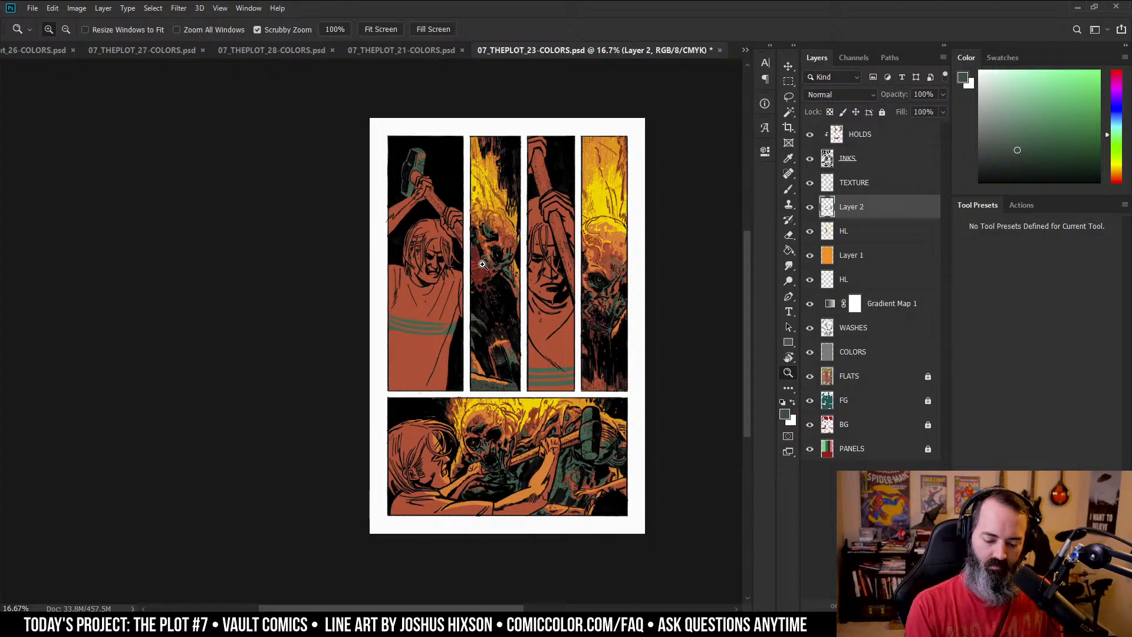
pyautogui.click(487, 307)
# - Try painting the green patch low on the burning figure in the second upper panel with a lighter grey-green on Layer 2
pyautogui.press('b')
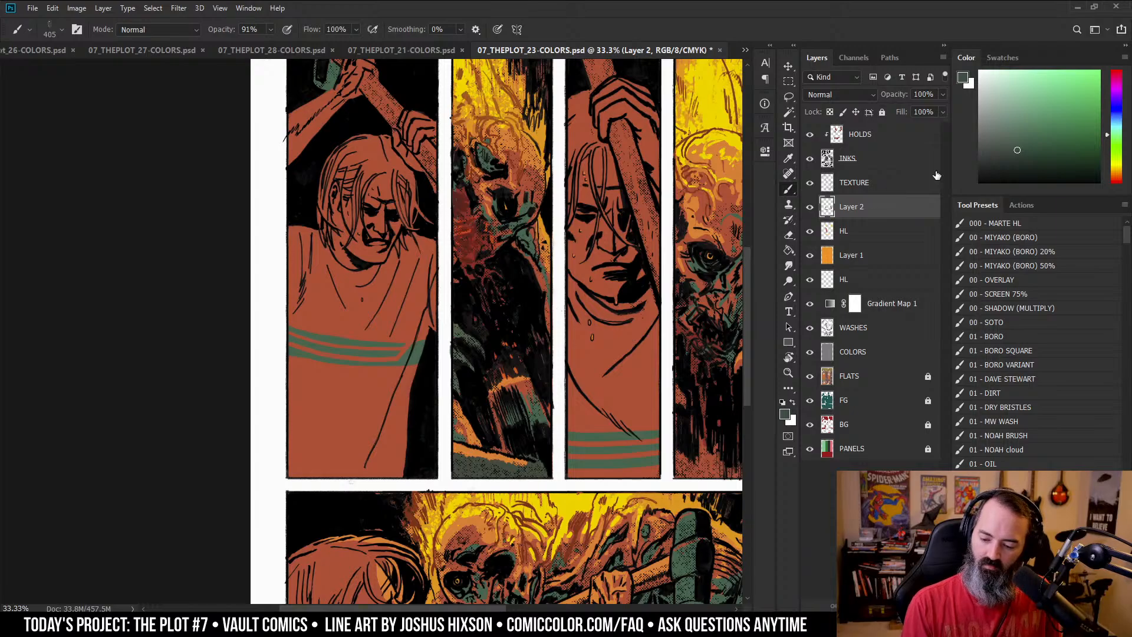
pyautogui.click(992, 130)
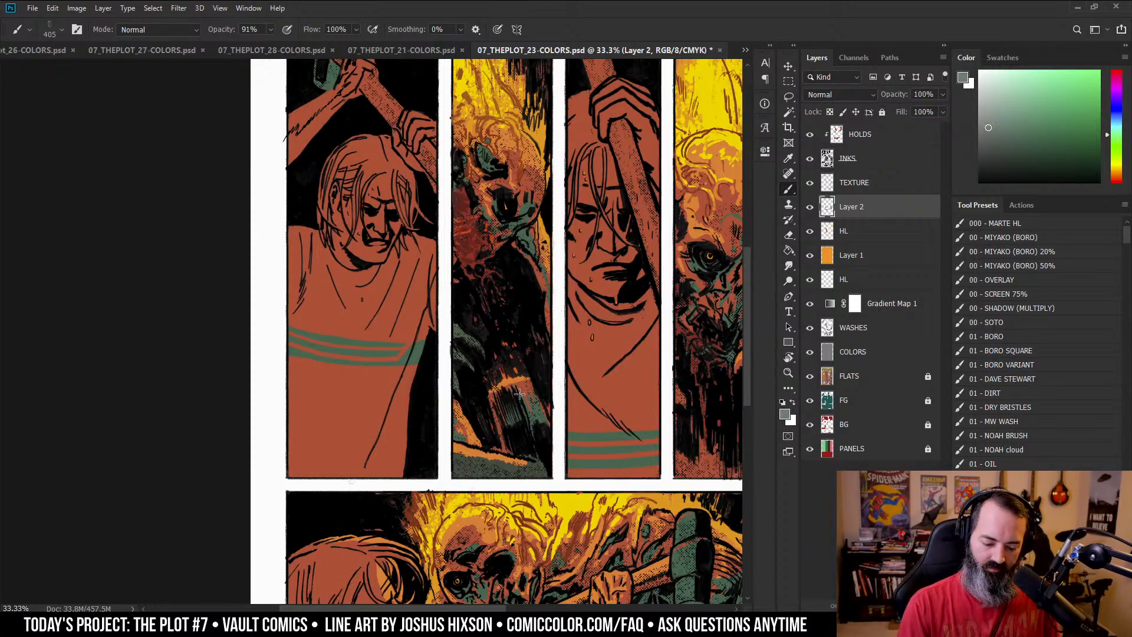
pyautogui.moveTo(519, 394)
pyautogui.mouseDown()
pyautogui.moveTo(520, 445)
pyautogui.moveTo(541, 423)
pyautogui.moveTo(544, 453)
pyautogui.mouseUp()
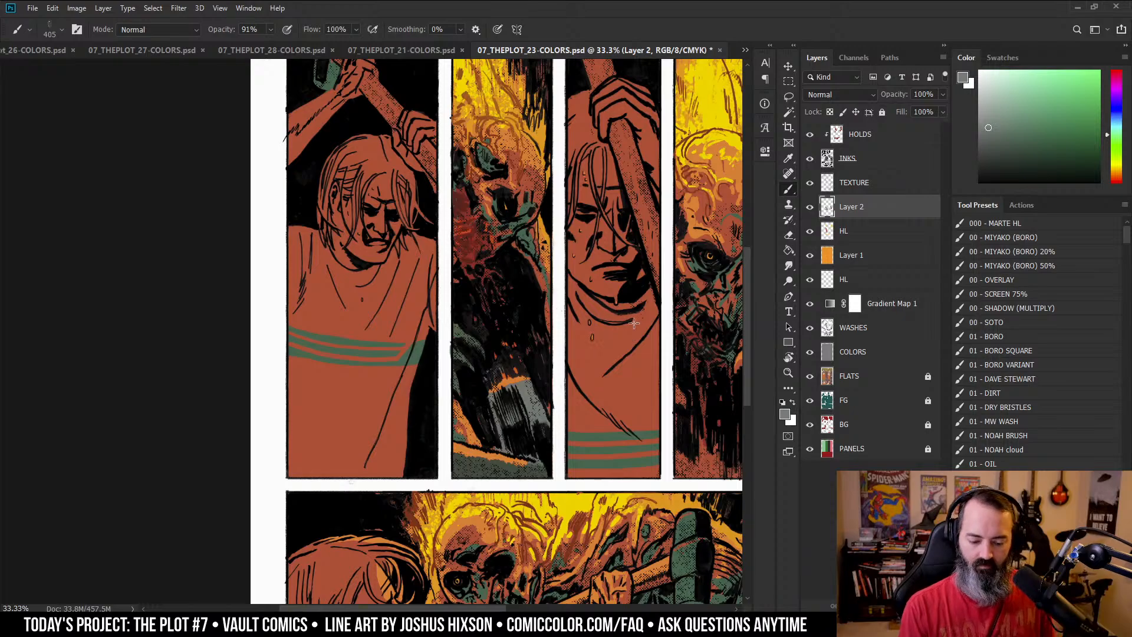
pyautogui.hotkey('ctrl', 'z')
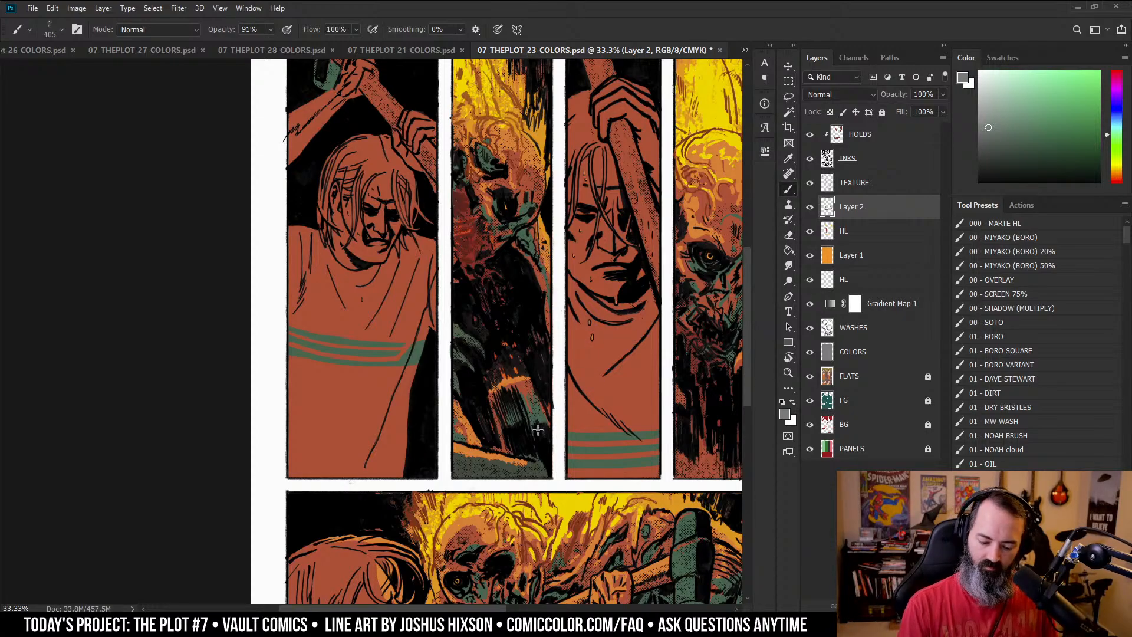
# - Select the burning figures' flat colour from the FLATS layer and narrow the selection to their tones on the WASHES layer
pyautogui.click(846, 372)
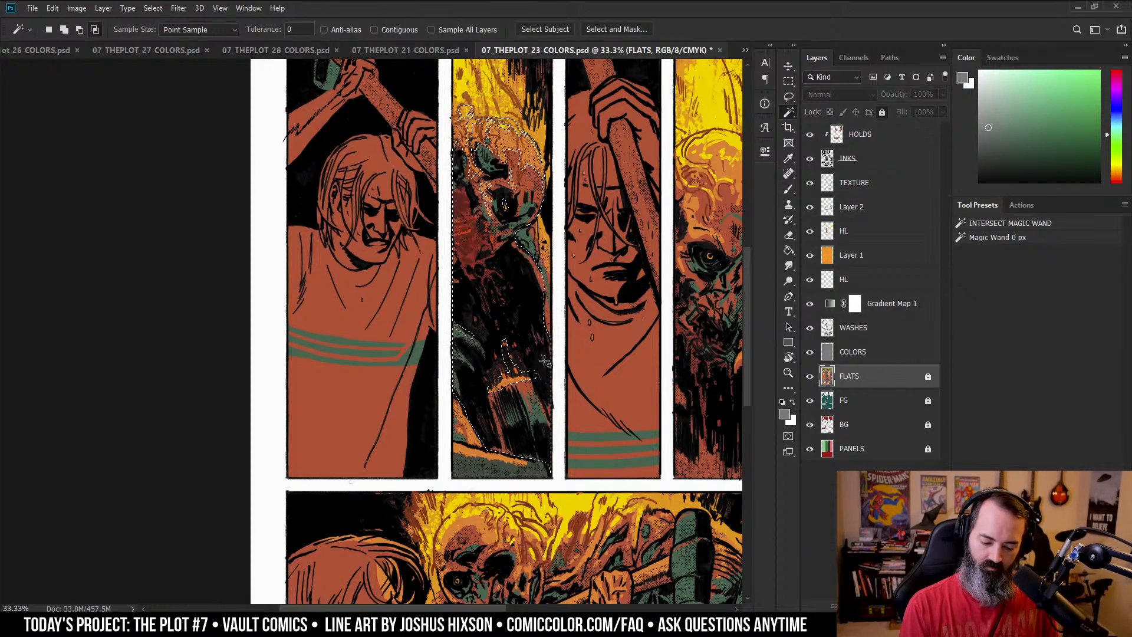
pyautogui.press('l')
pyautogui.press('w')
pyautogui.click(504, 205)
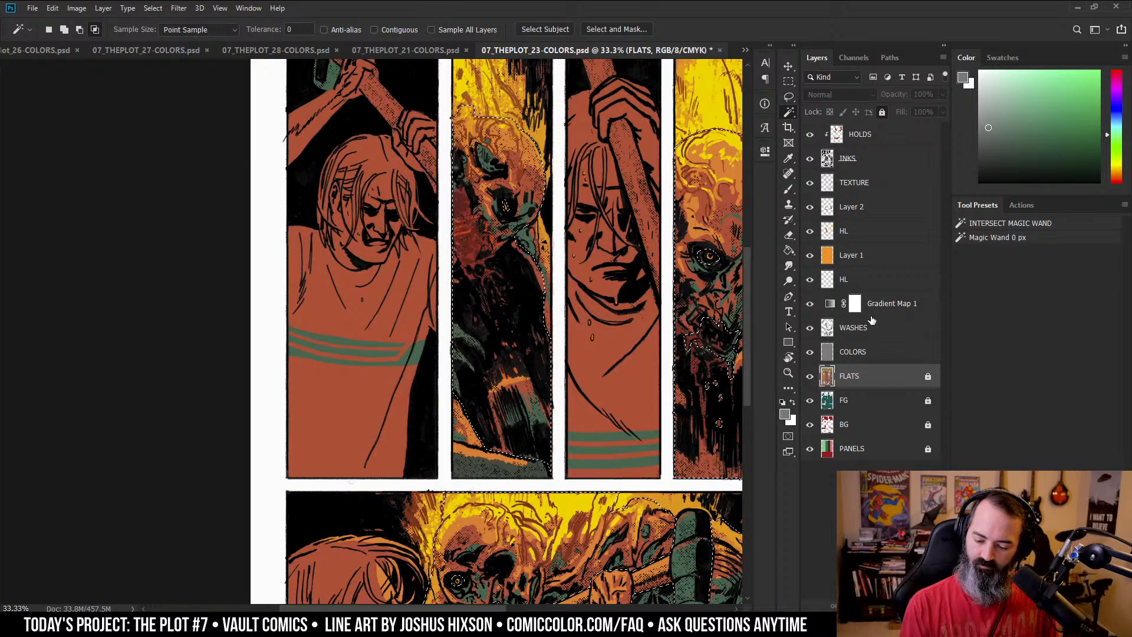
pyautogui.click(828, 328)
pyautogui.keyDown('ctrl'); pyautogui.click(828, 328); pyautogui.keyUp('ctrl')
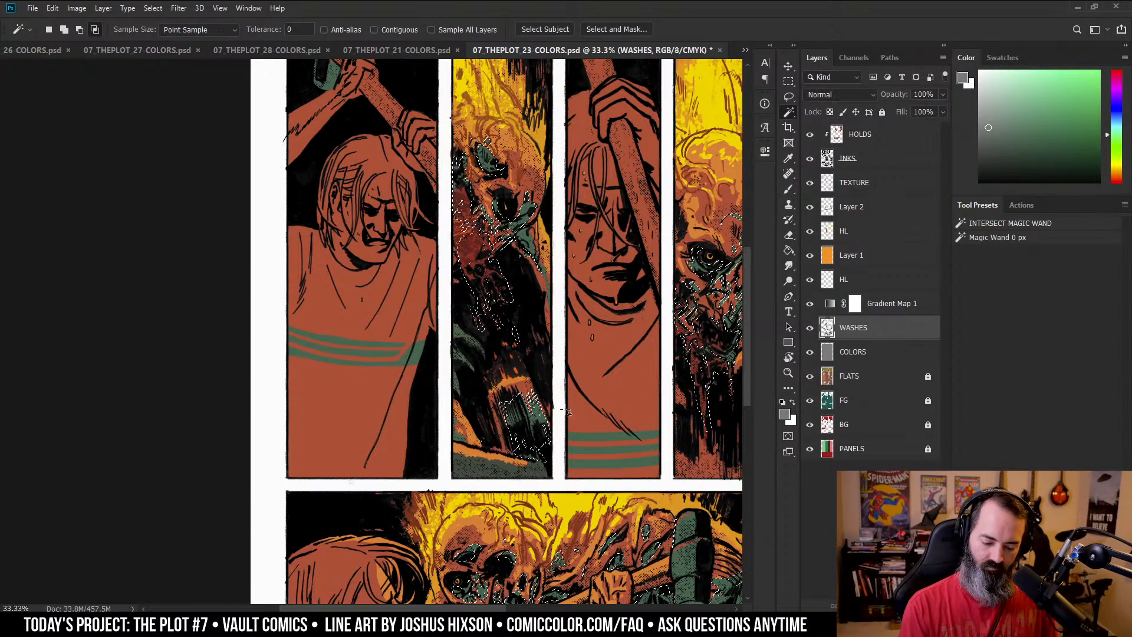
# - Clear the current selection and make Layer 2 the active layer
pyautogui.hotkey('ctrl', 'd')
pyautogui.click(852, 207)
pyautogui.press('b')
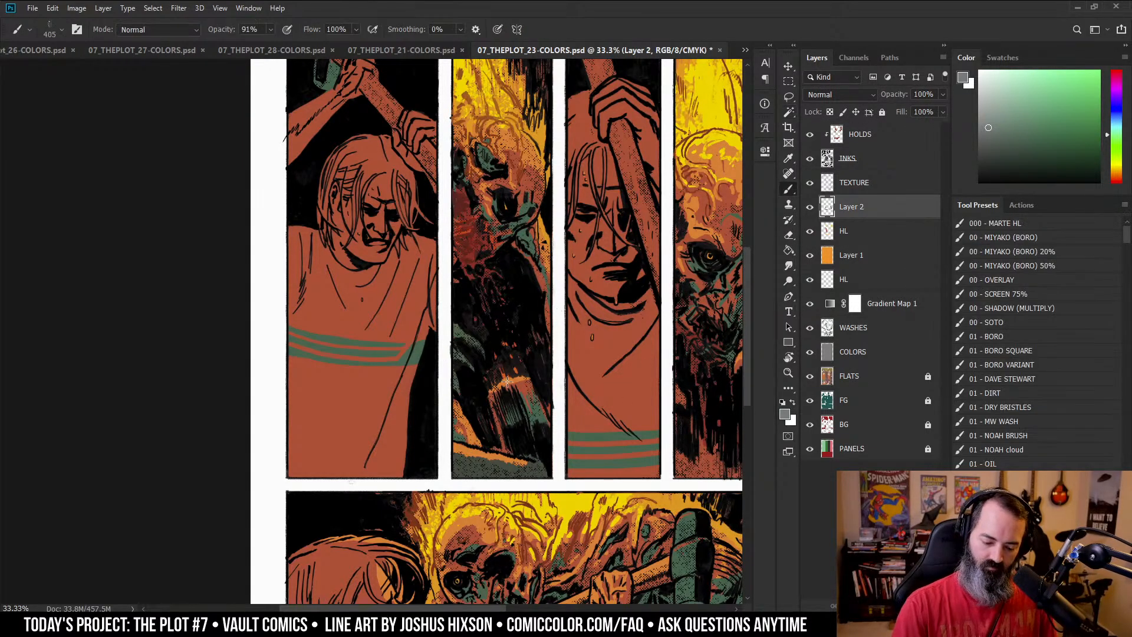
pyautogui.press('l')
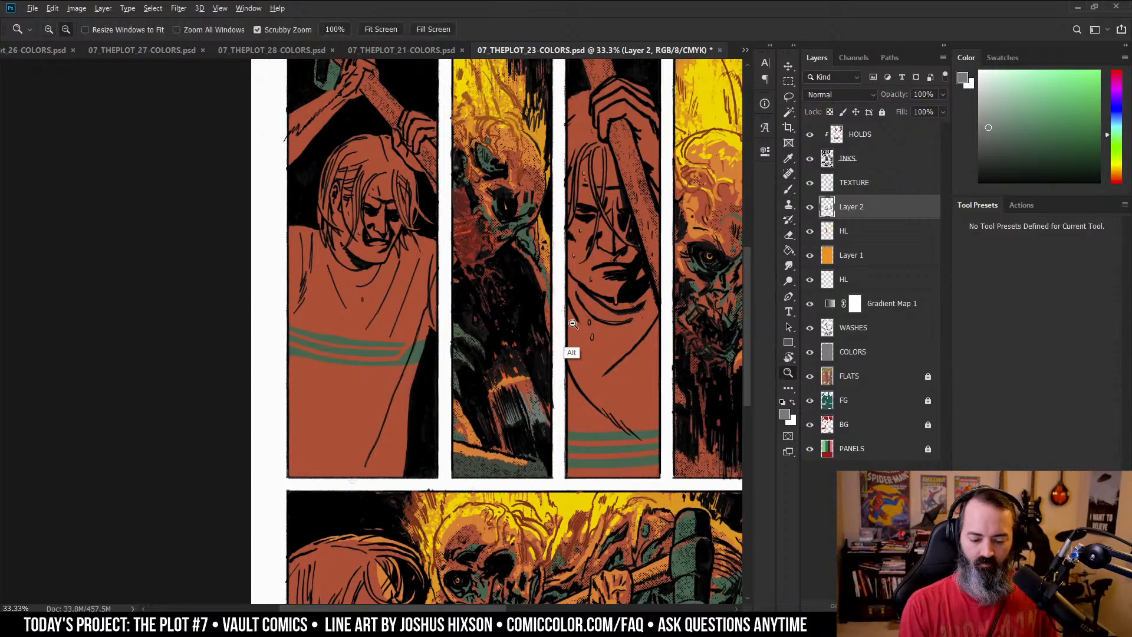
# - Try a crimson brush stroke around the skull's eye socket in the second panel, then undo it
pyautogui.scroll(-2, 637, 289)
pyautogui.scroll(-2, 625, 227)
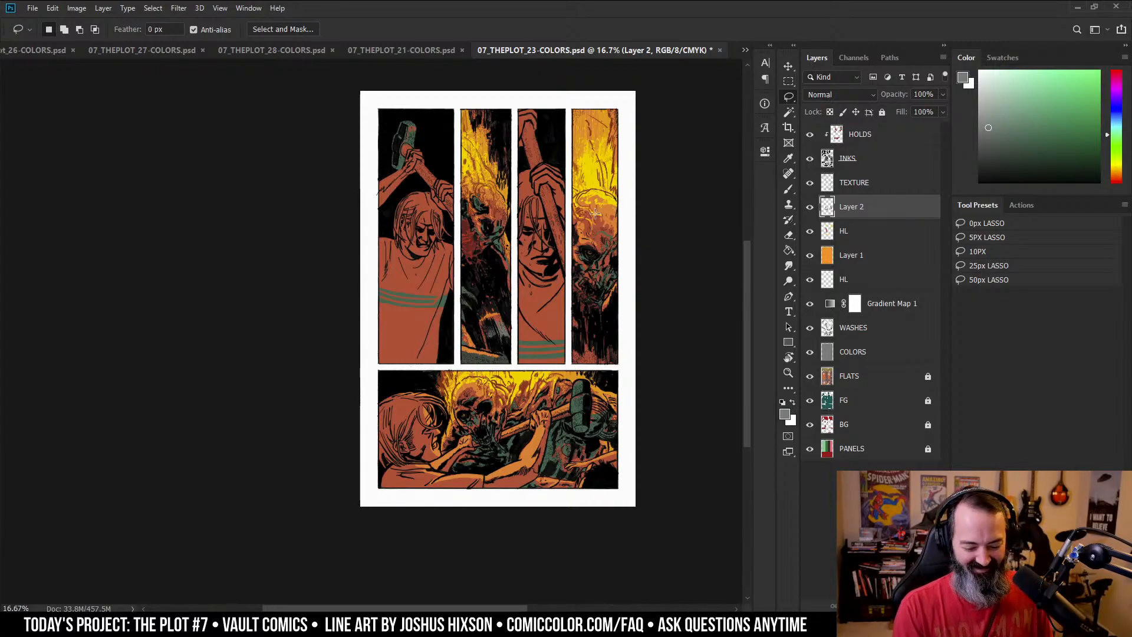
pyautogui.scroll(4, 594, 277)
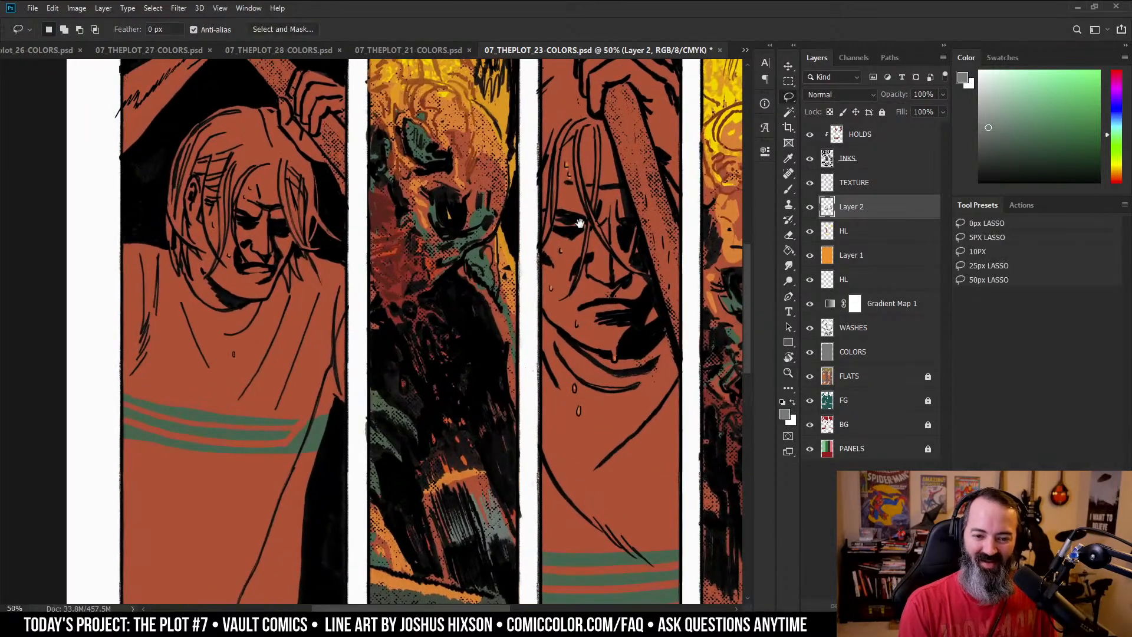
pyautogui.moveTo(580, 223); pyautogui.dragTo(601, 236)
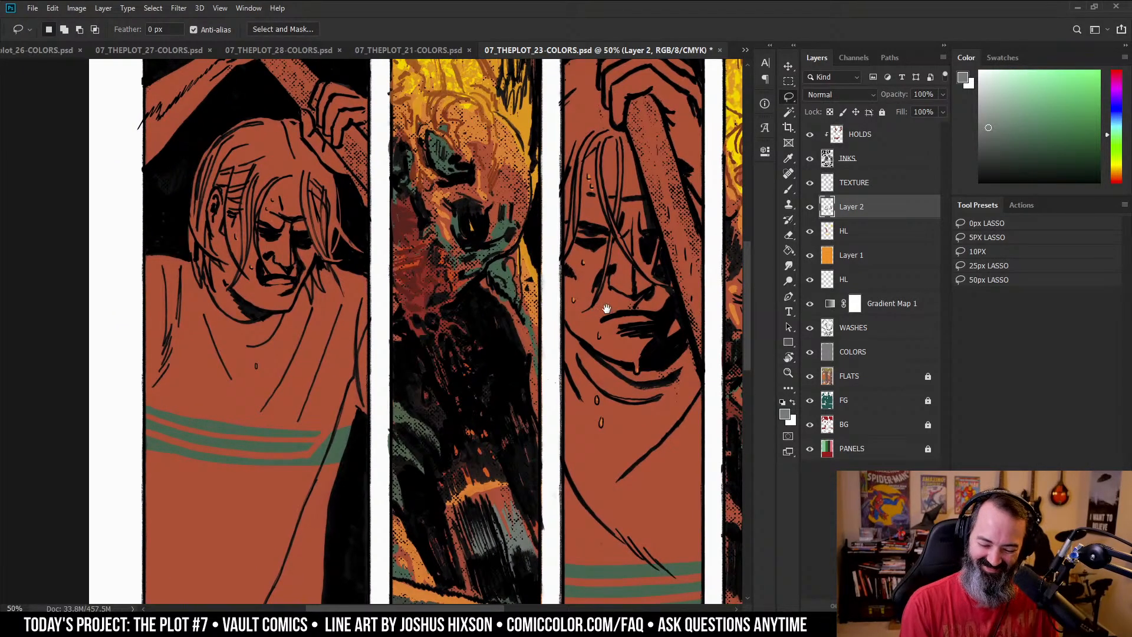
pyautogui.moveTo(606, 308); pyautogui.dragTo(601, 338)
pyautogui.moveTo(643, 295); pyautogui.dragTo(524, 271)
pyautogui.moveTo(1115, 94); pyautogui.dragTo(1114, 70)
pyautogui.click(1052, 89)
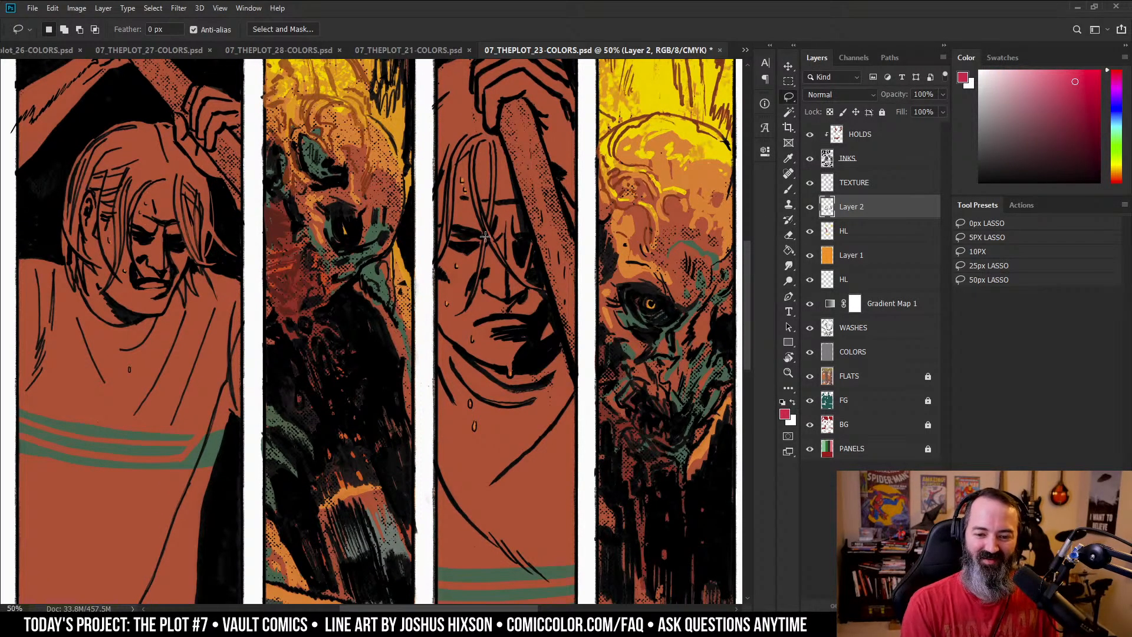
pyautogui.press('b')
pyautogui.scroll(1, 372, 224)
pyautogui.moveTo(298, 197); pyautogui.dragTo(337, 235)
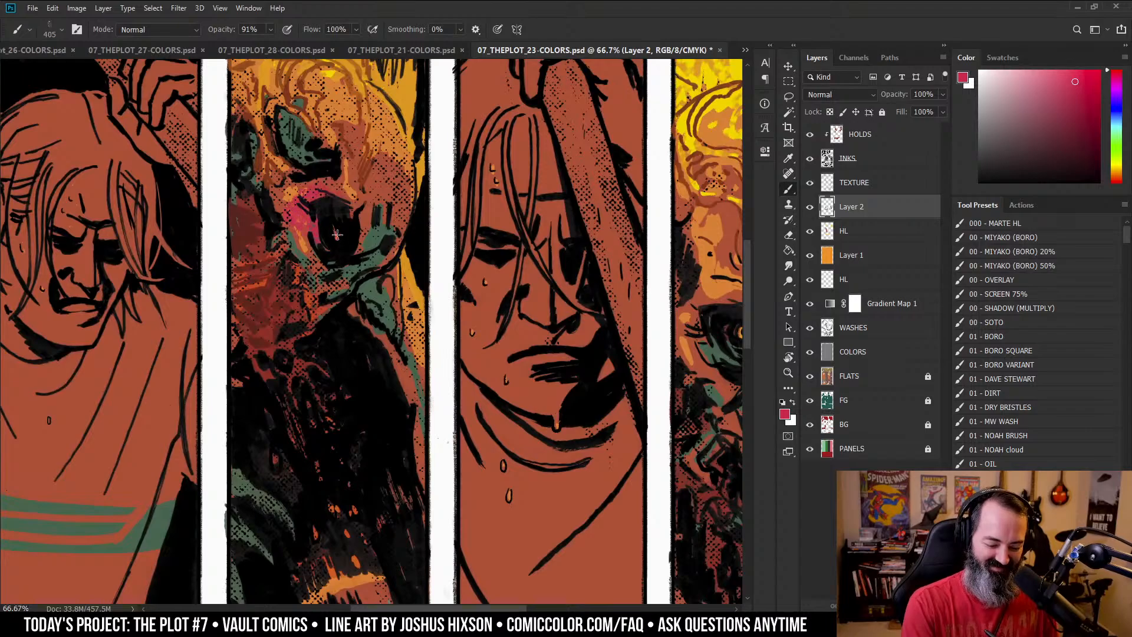
pyautogui.hotkey('ctrl', 'z')
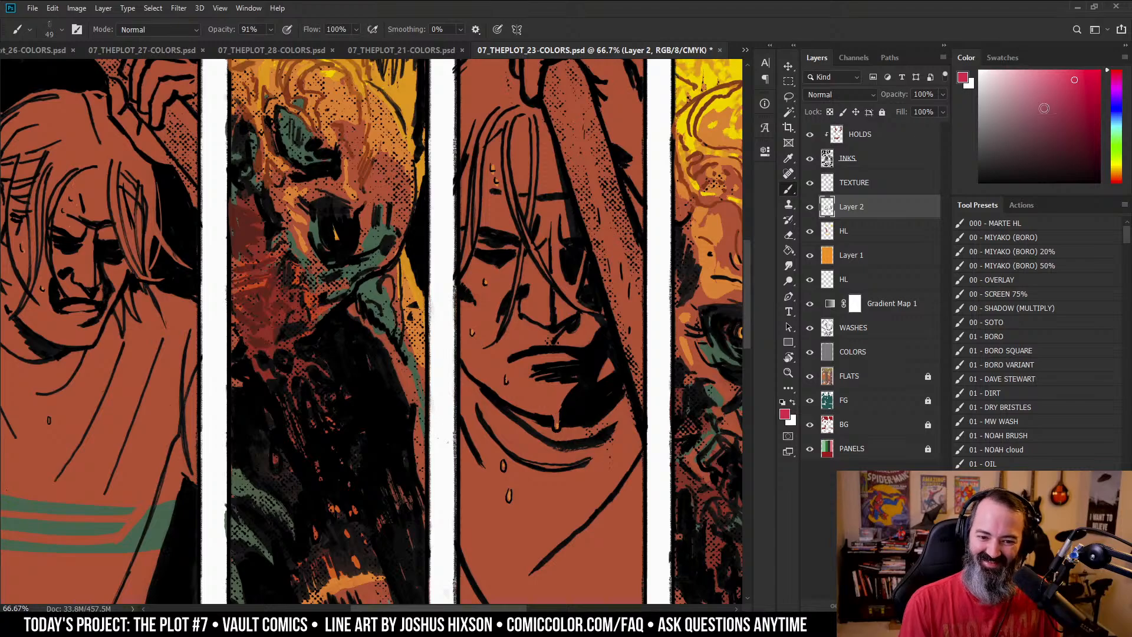
# - Paint the glowing eyes of the burning figure crimson in the second and fourth panels on Layer 2
pyautogui.click(1117, 174)
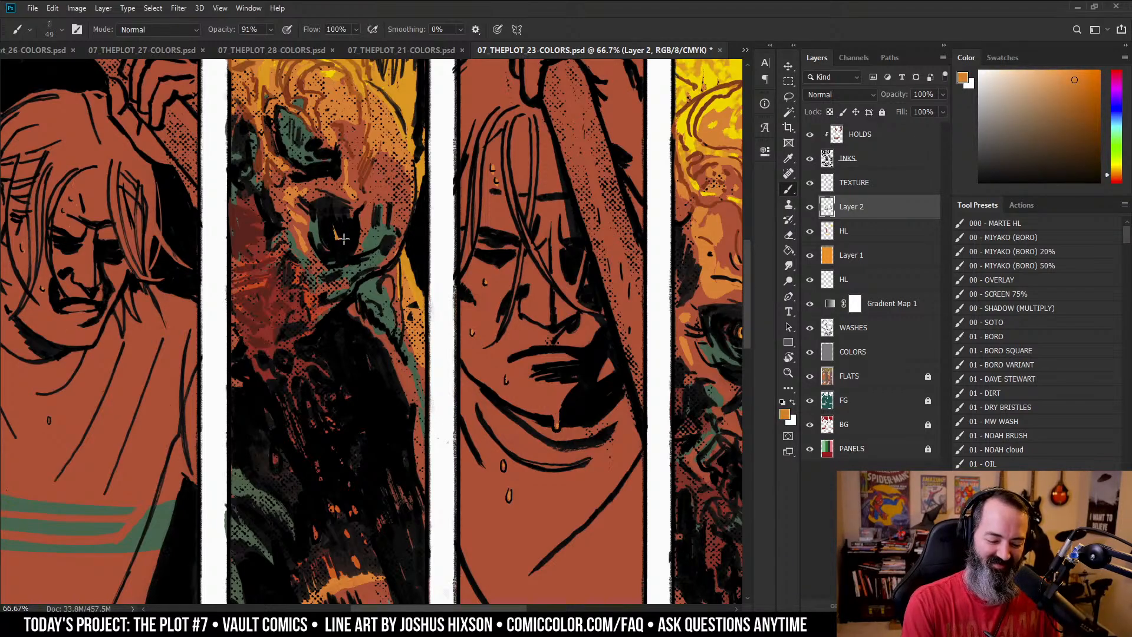
pyautogui.moveTo(618, 302); pyautogui.dragTo(366, 313)
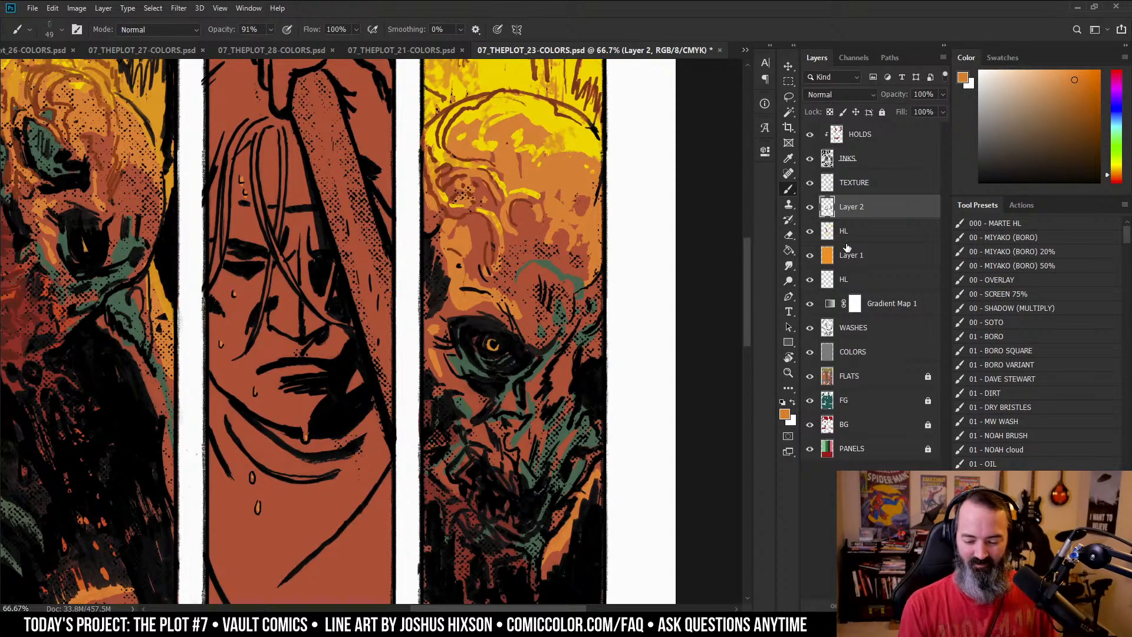
pyautogui.click(1116, 71)
pyautogui.click(1081, 81)
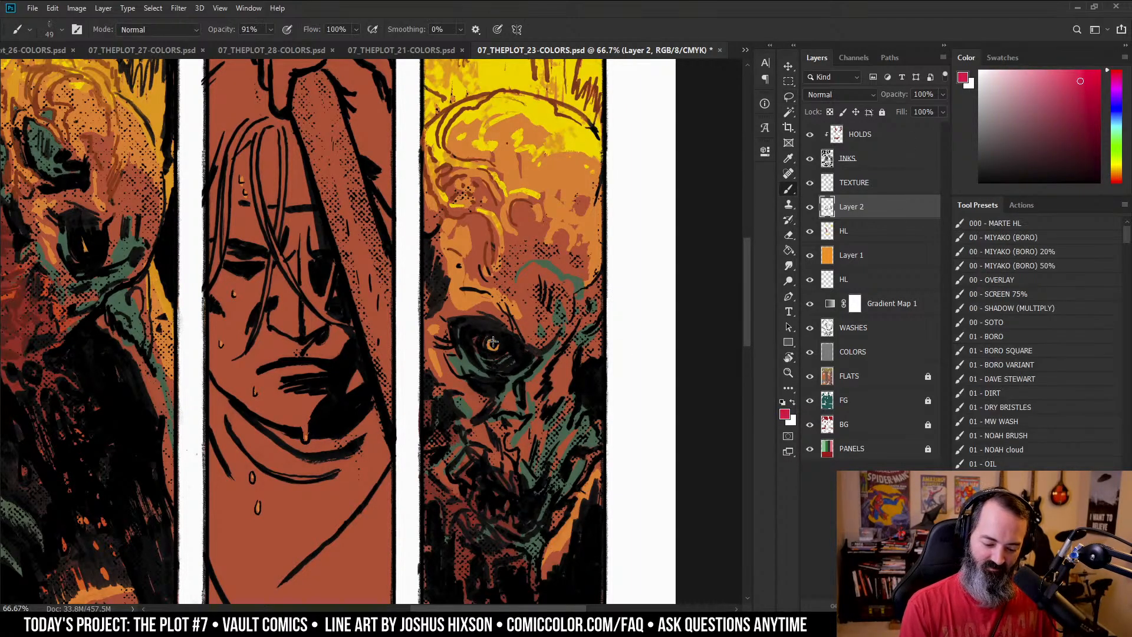
pyautogui.moveTo(494, 348); pyautogui.dragTo(497, 342)
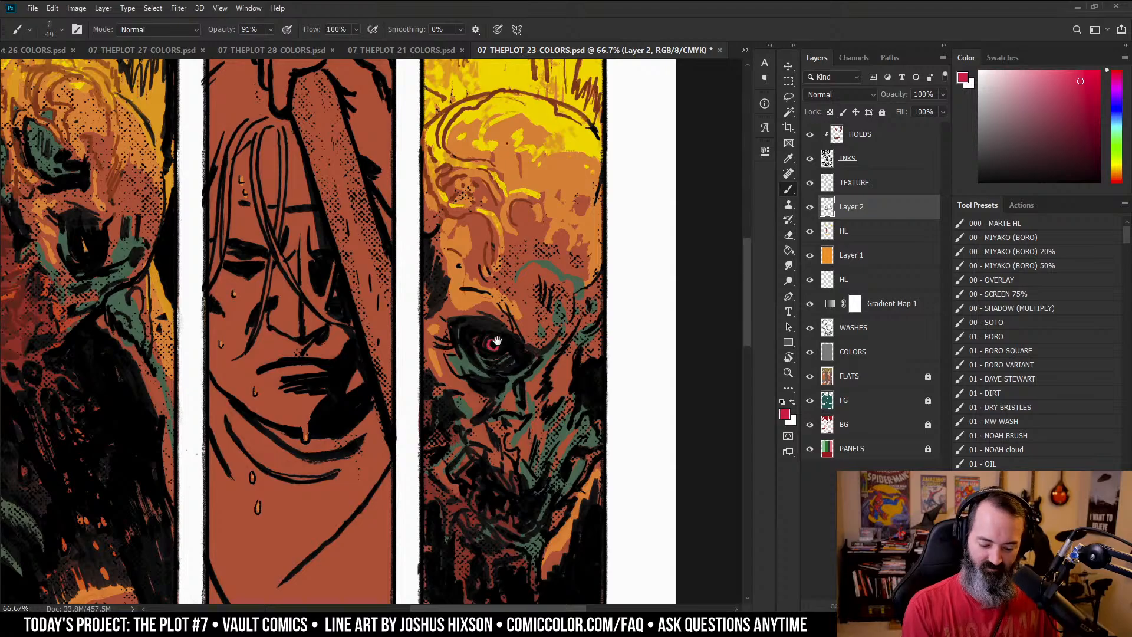
pyautogui.moveTo(455, 259); pyautogui.dragTo(614, 242)
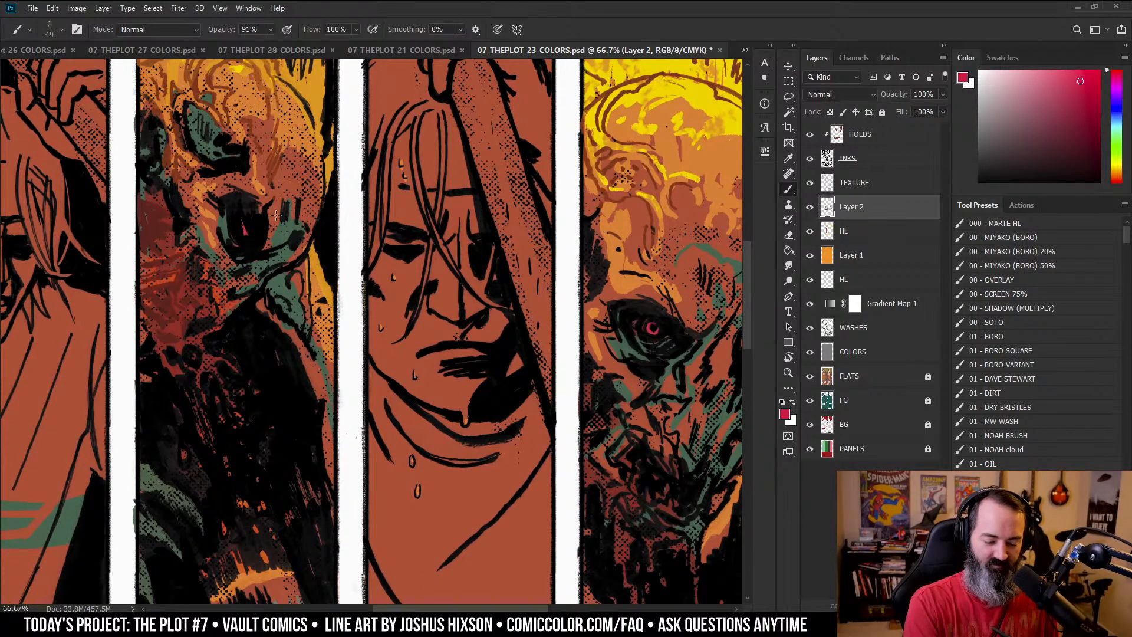
# - Deselect all layers and examine the upper panels and the full page to judge the crimson eyes and overall colours
pyautogui.press('z')
pyautogui.keyDown('alt'); pyautogui.click(625, 236); pyautogui.keyUp('alt')
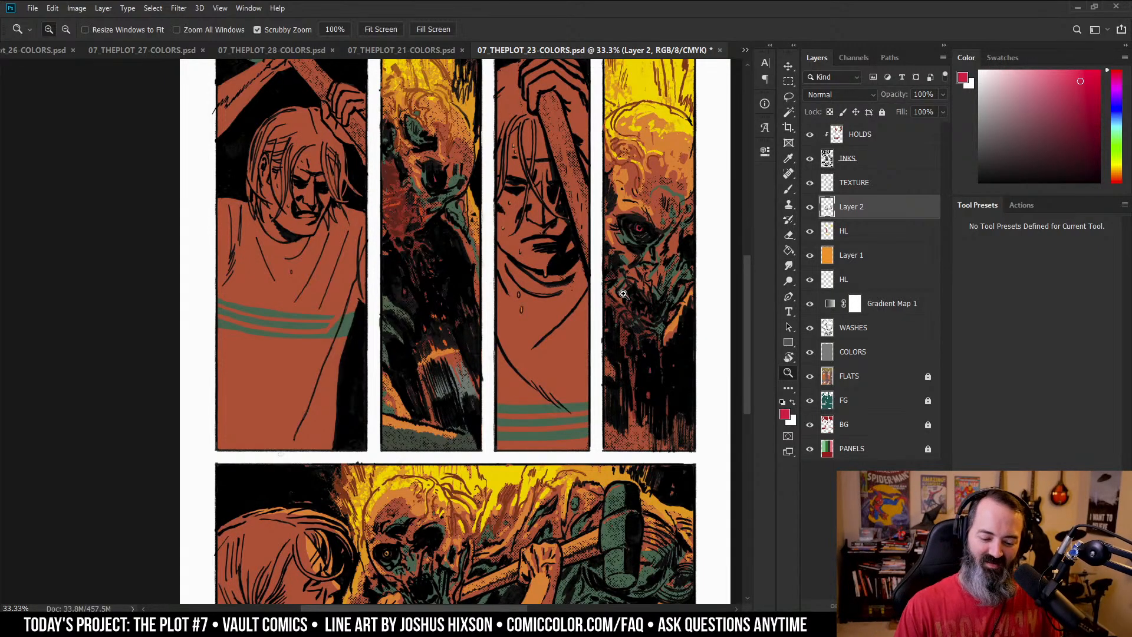
pyautogui.moveTo(495, 216); pyautogui.dragTo(554, 257)
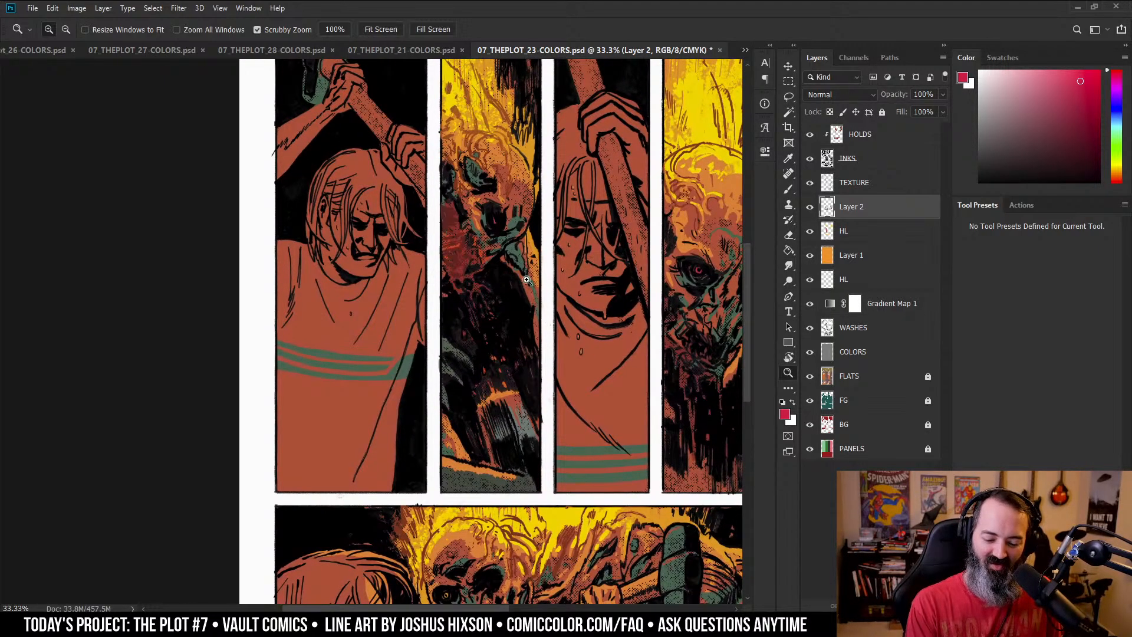
pyautogui.moveTo(629, 212); pyautogui.dragTo(665, 201)
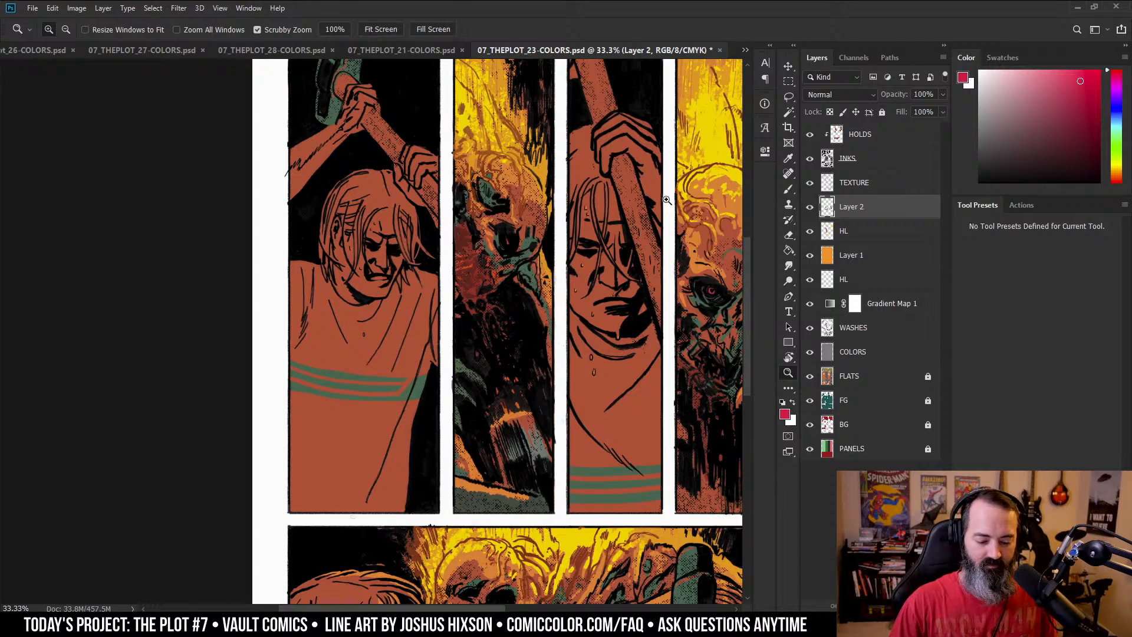
pyautogui.hotkey('ctrl', 'alt', 'shift', 'a')
pyautogui.moveTo(678, 322)
pyautogui.mouseDown()
pyautogui.moveTo(575, 313)
pyautogui.moveTo(592, 324)
pyautogui.mouseUp()
pyautogui.moveTo(655, 342); pyautogui.dragTo(675, 272)
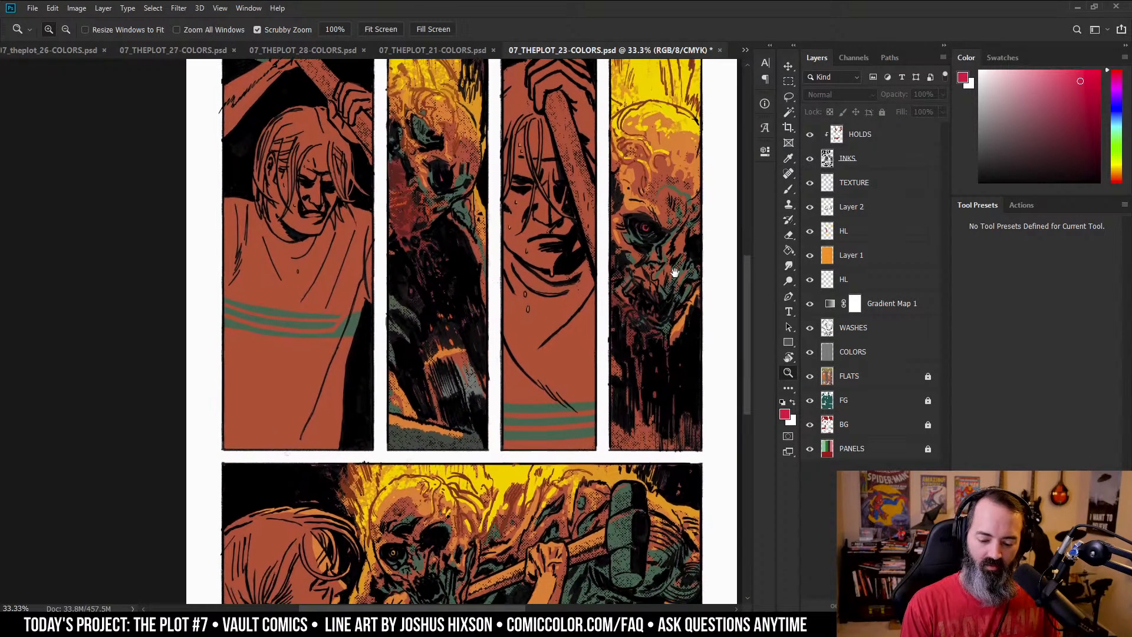
pyautogui.keyDown('alt'); pyautogui.click(649, 284); pyautogui.keyUp('alt')
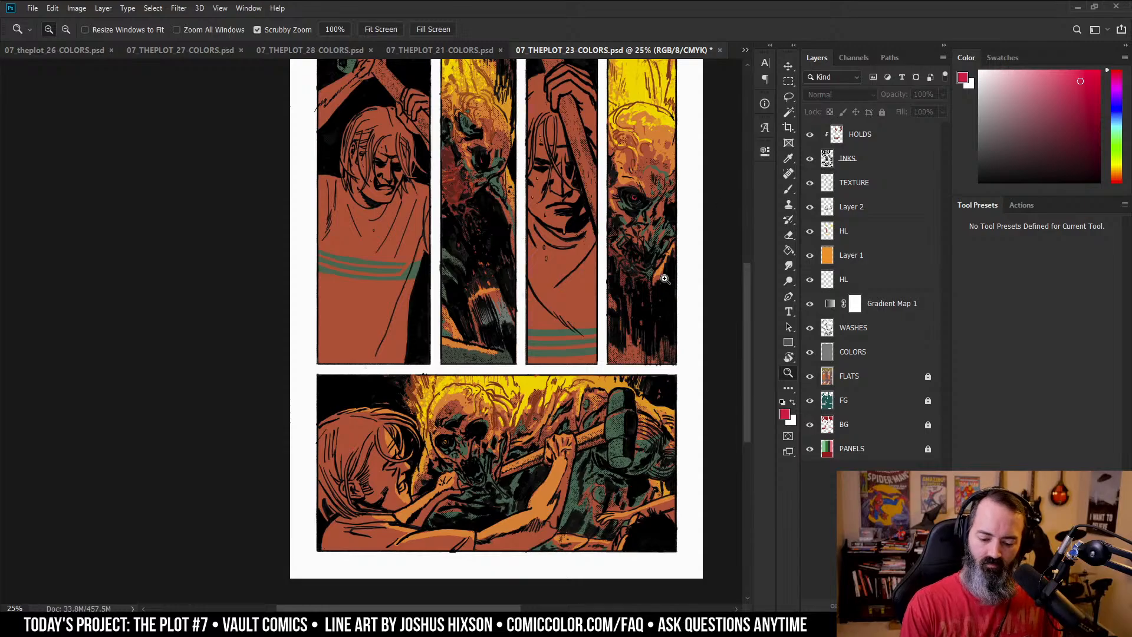
pyautogui.scroll(1, 657, 256)
pyautogui.keyDown('alt'); pyautogui.click(621, 286); pyautogui.keyUp('alt')
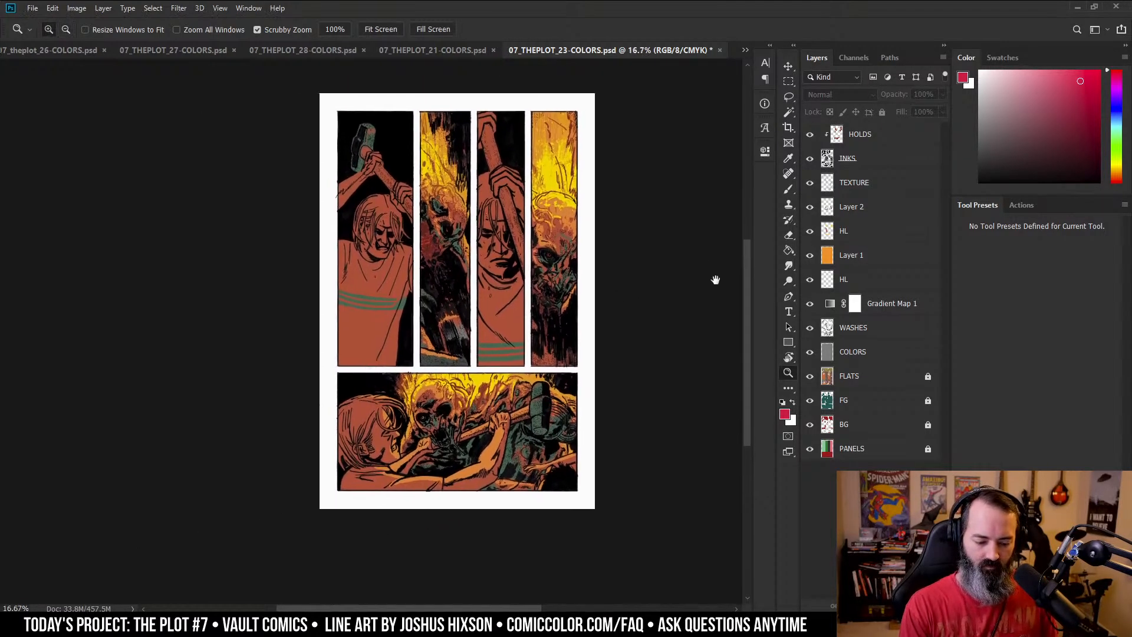
pyautogui.click(583, 294)
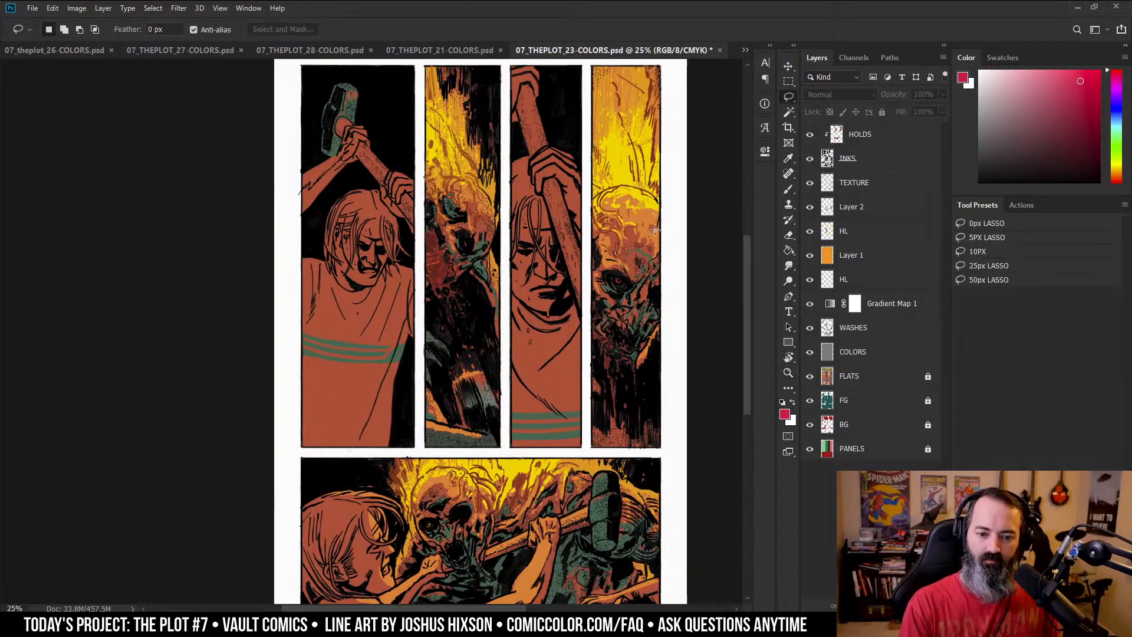
pyautogui.keyDown('alt'); pyautogui.click(602, 263); pyautogui.keyUp('alt')
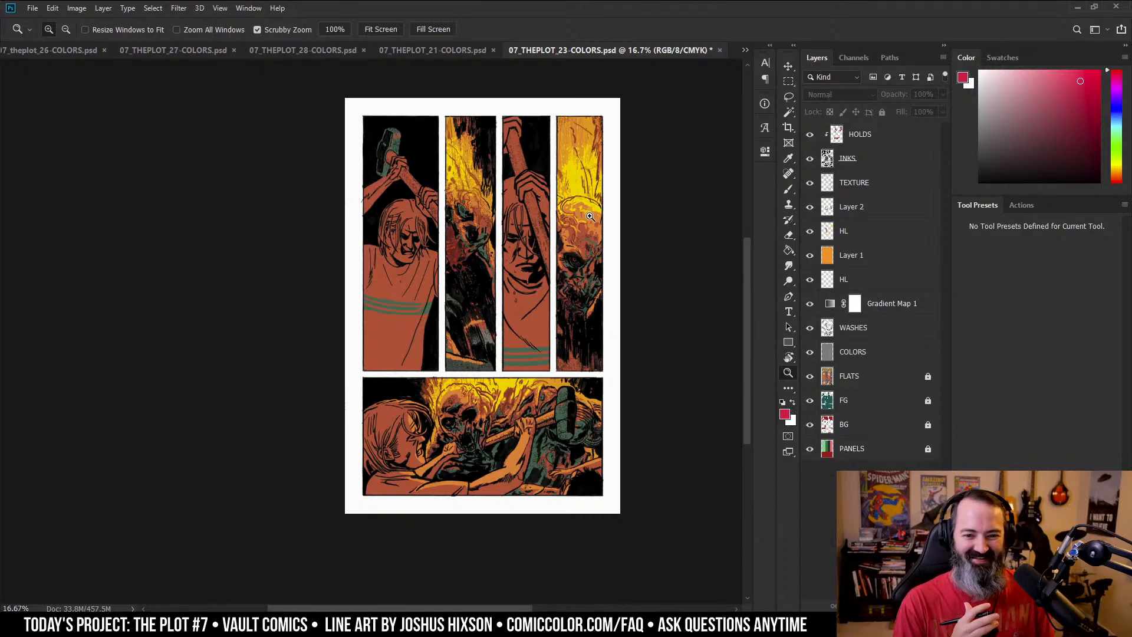
pyautogui.moveTo(642, 224); pyautogui.dragTo(660, 217)
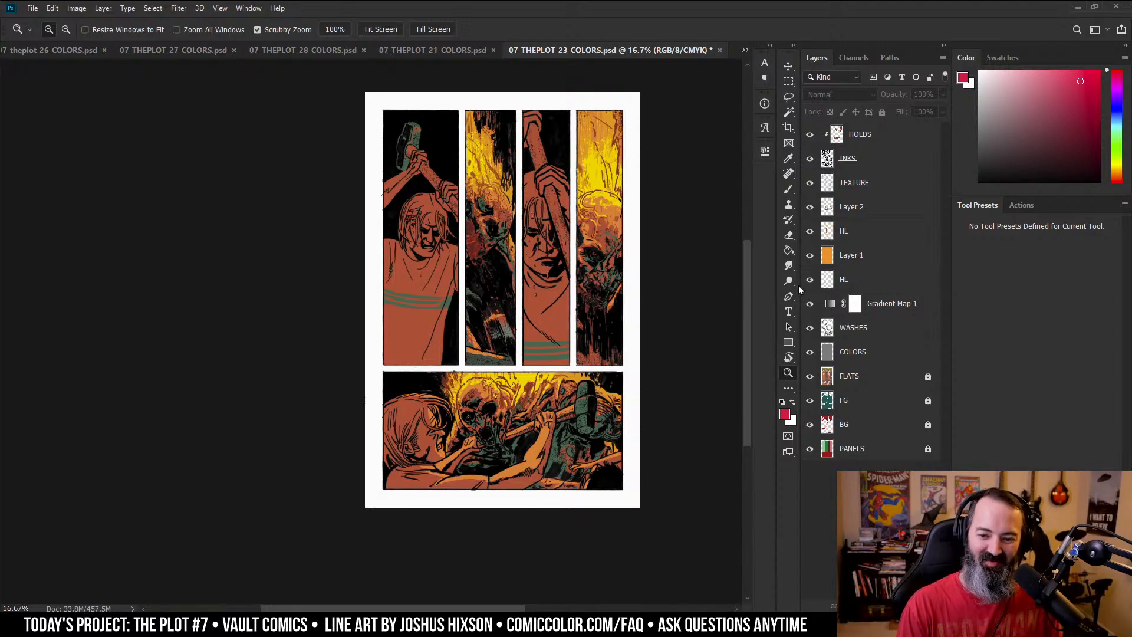
pyautogui.press('l')
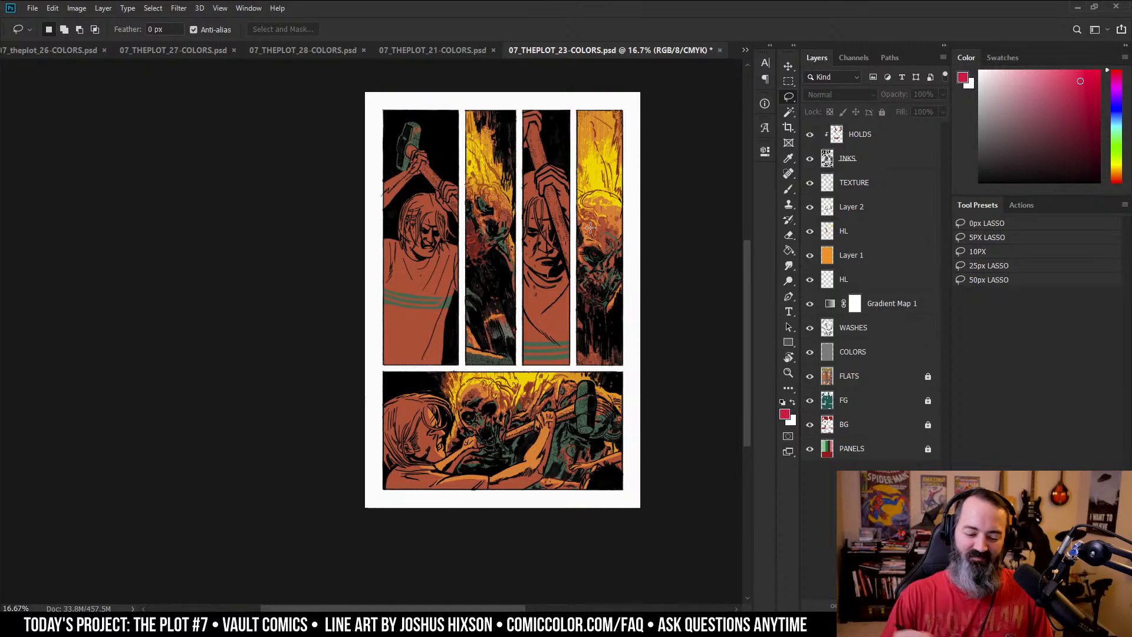
pyautogui.press('x')
pyautogui.press('x')
pyautogui.press('x')
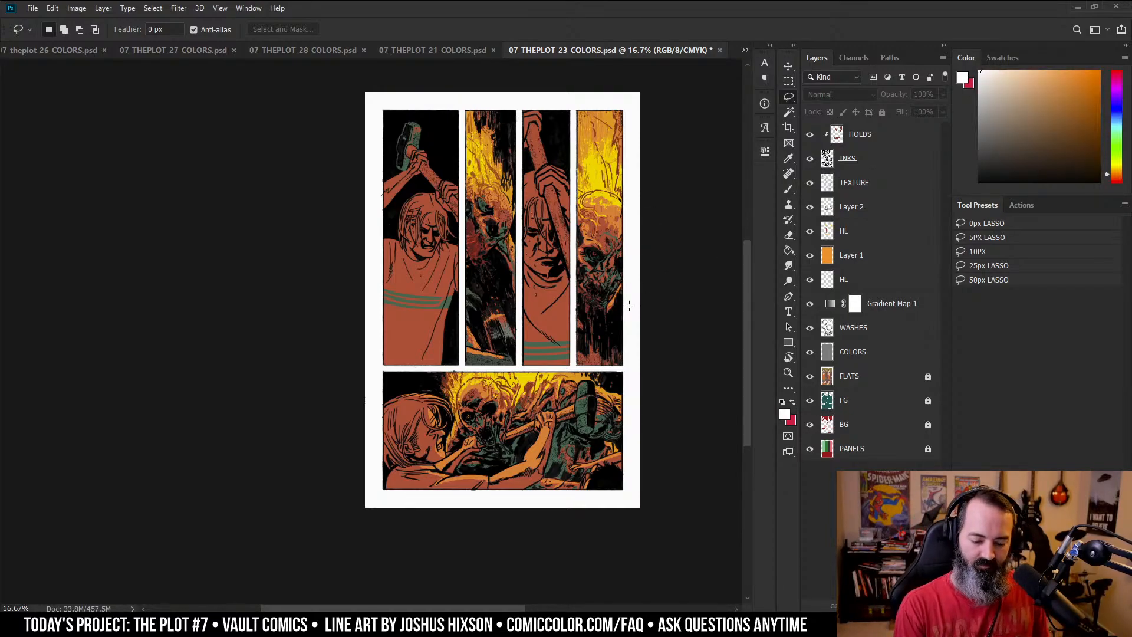
# - Choose a light salmon red as the painting colour and make Layer 2 active
pyautogui.keyDown('ctrl'); pyautogui.click(492, 256); pyautogui.keyUp('ctrl')
pyautogui.moveTo(507, 245); pyautogui.dragTo(602, 267)
pyautogui.press('b')
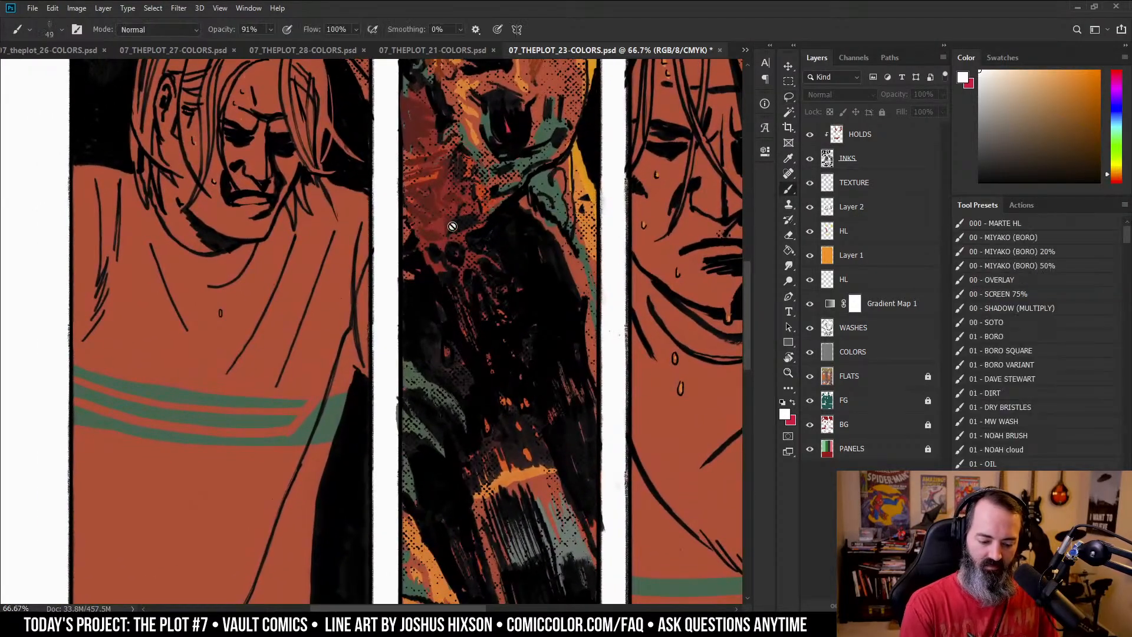
pyautogui.keyDown('alt'); pyautogui.click(442, 225); pyautogui.keyUp('alt')
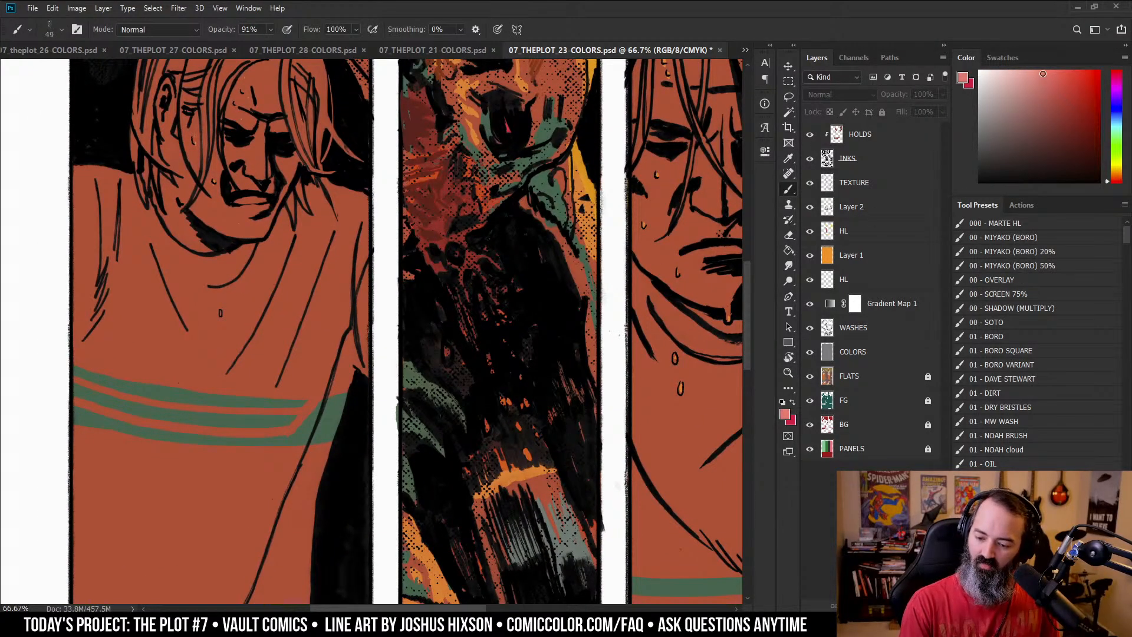
pyautogui.hotkey('shift', 'b')
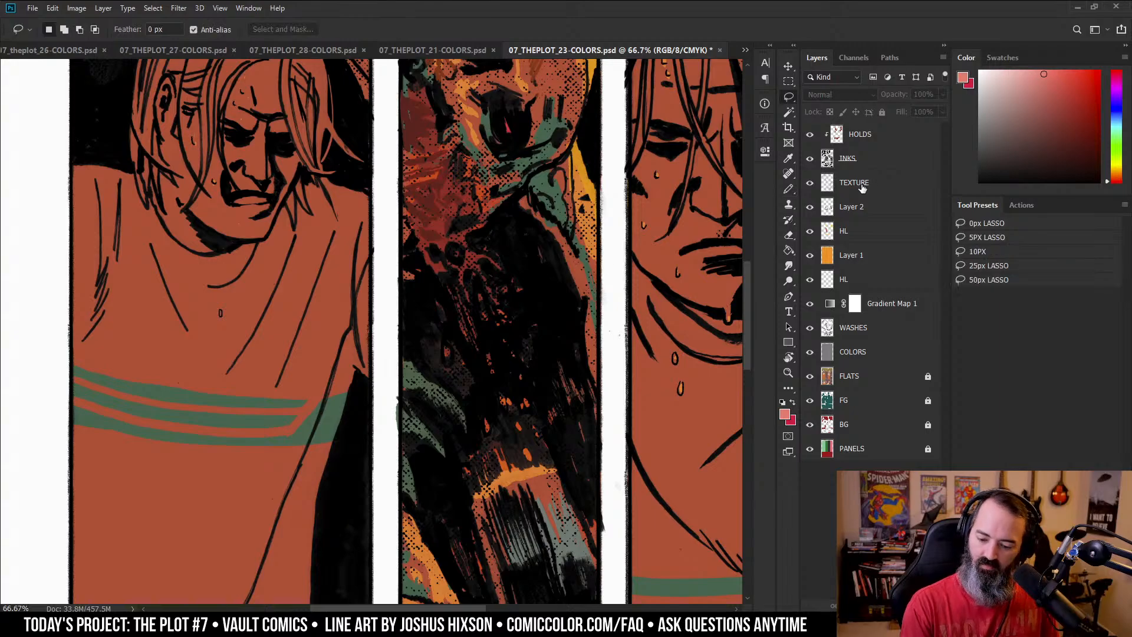
pyautogui.click(852, 206)
# - Paint small salmon highlights on the splatter specks over the second panel's dark torso with a 42 px brush
pyautogui.moveTo(534, 299); pyautogui.dragTo(615, 228)
pyautogui.hotkey('ctrl', 'z')
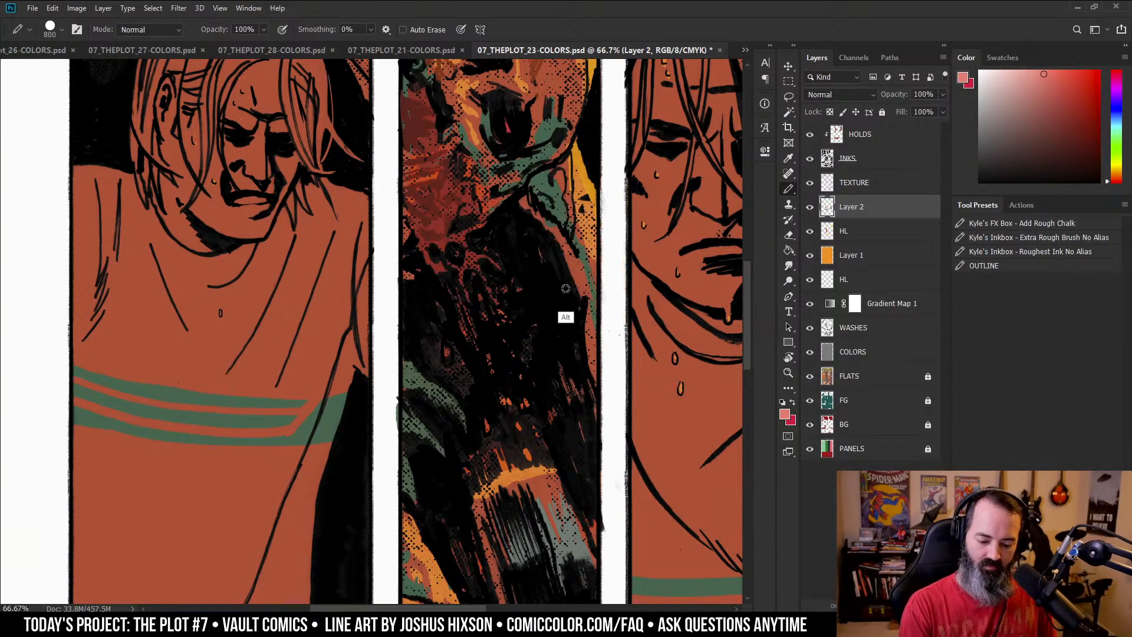
pyautogui.hotkey('shift', 'b')
pyautogui.moveTo(514, 302); pyautogui.dragTo(524, 298)
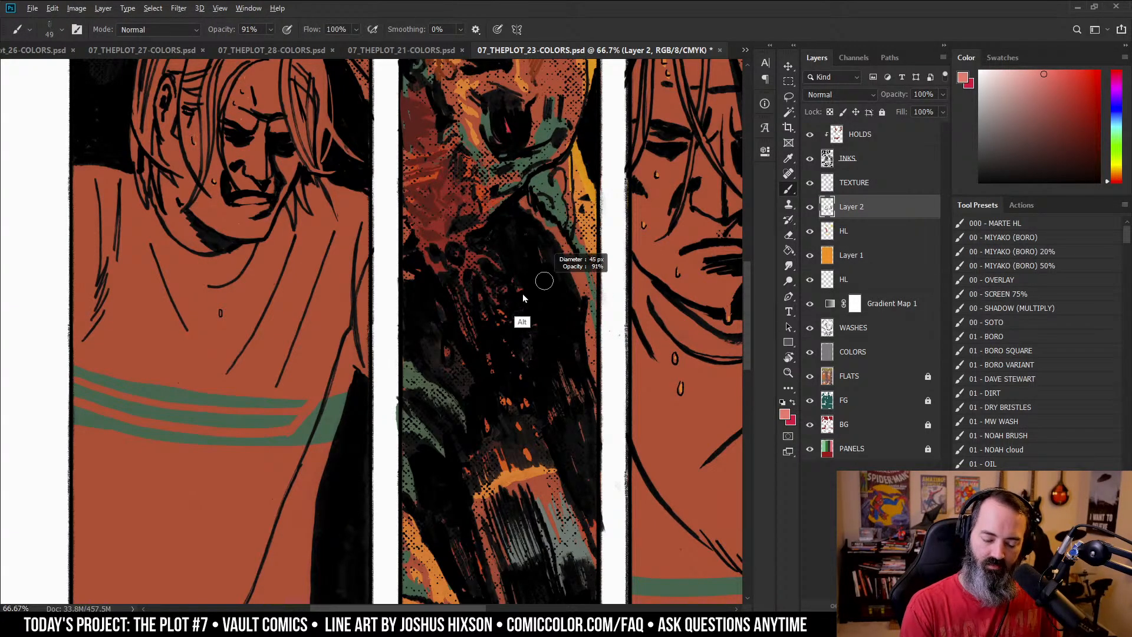
pyautogui.press('l')
pyautogui.press('b')
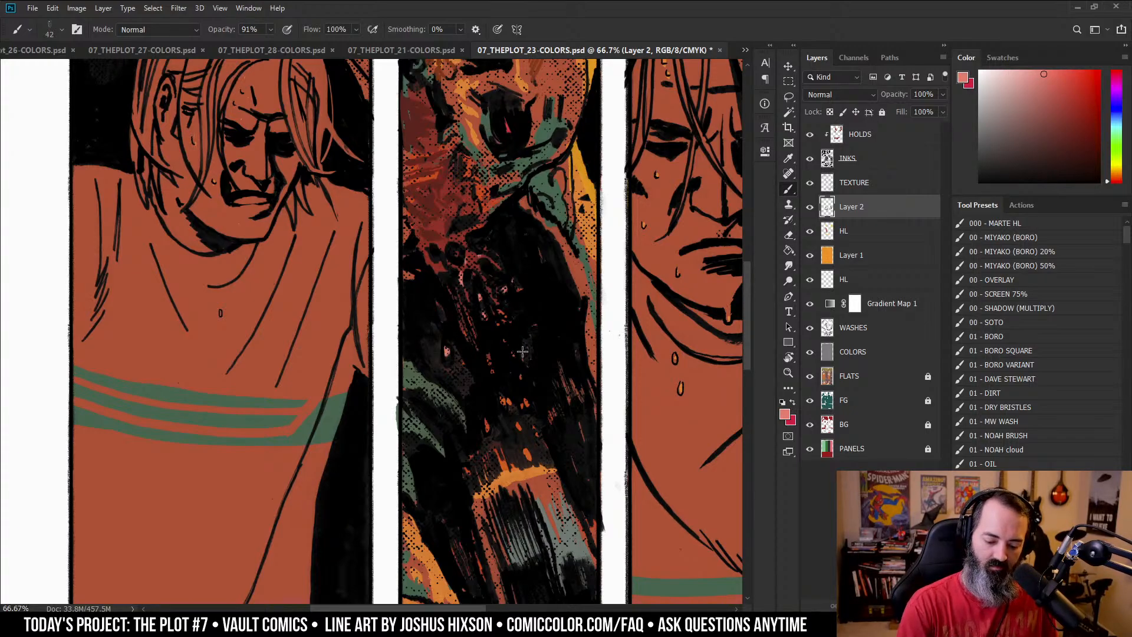
# - Choose a light orange painting colour and add small orange specks to the splatter on the second panel's dark torso
pyautogui.moveTo(527, 269); pyautogui.dragTo(536, 197)
pyautogui.click(1059, 70)
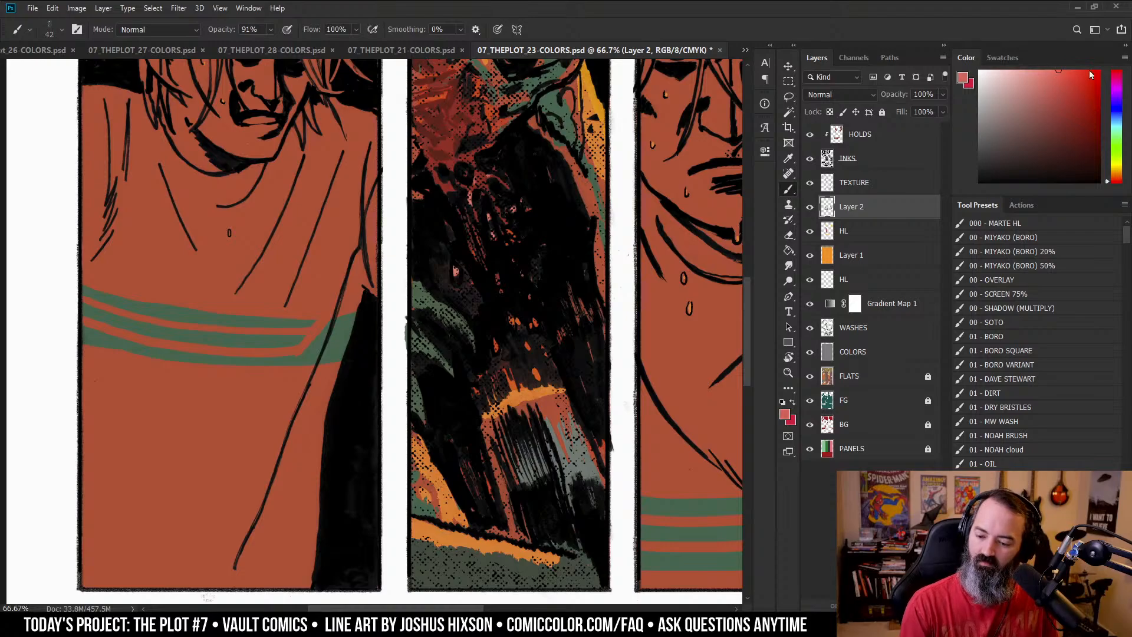
pyautogui.click(1114, 176)
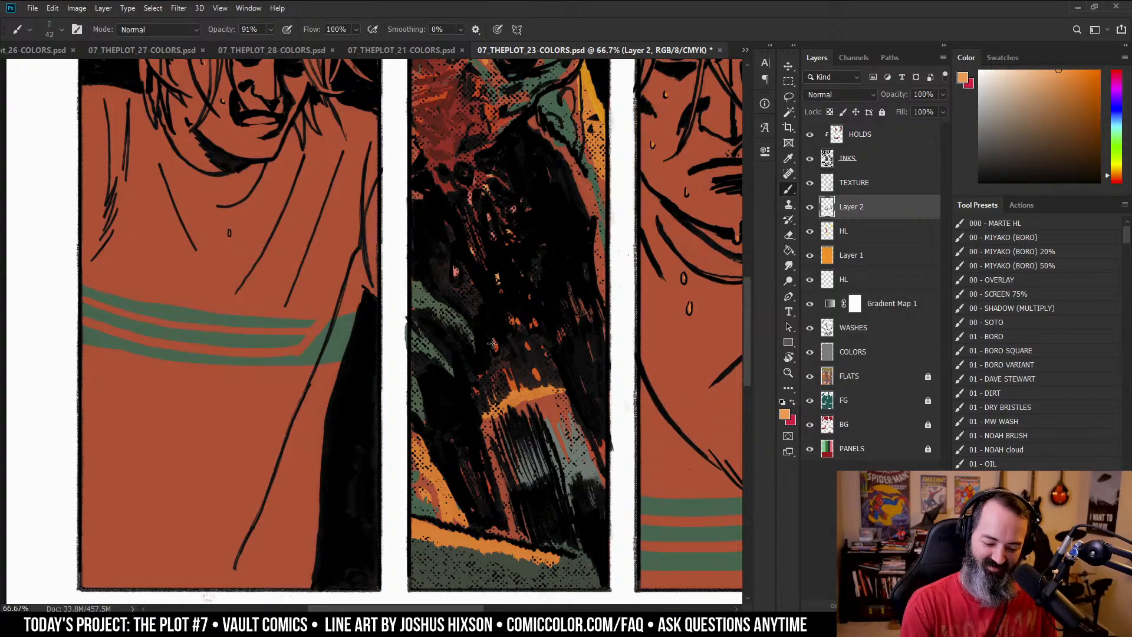
# - Paint orange highlight strokes, in a colour sampled from the burning figure's face, over the dark red area beside its jaw in the second panel
pyautogui.press('z')
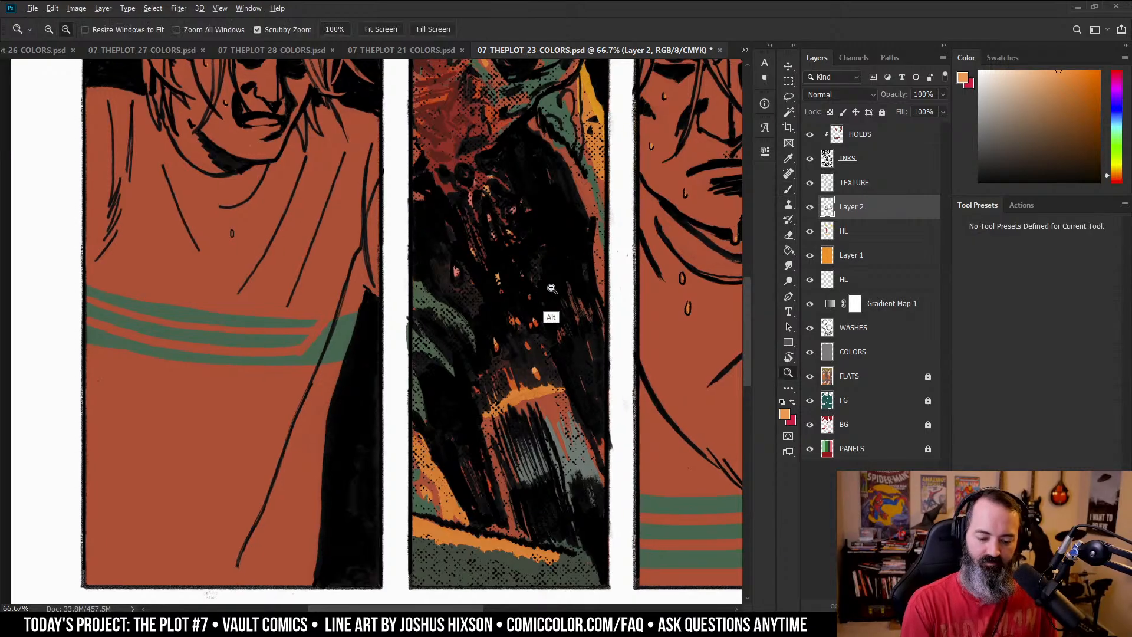
pyautogui.keyDown('alt'); pyautogui.click(549, 315); pyautogui.keyUp('alt')
pyautogui.keyDown('alt'); pyautogui.click(548, 315); pyautogui.keyUp('alt')
pyautogui.moveTo(685, 327); pyautogui.dragTo(624, 435)
pyautogui.click(538, 279)
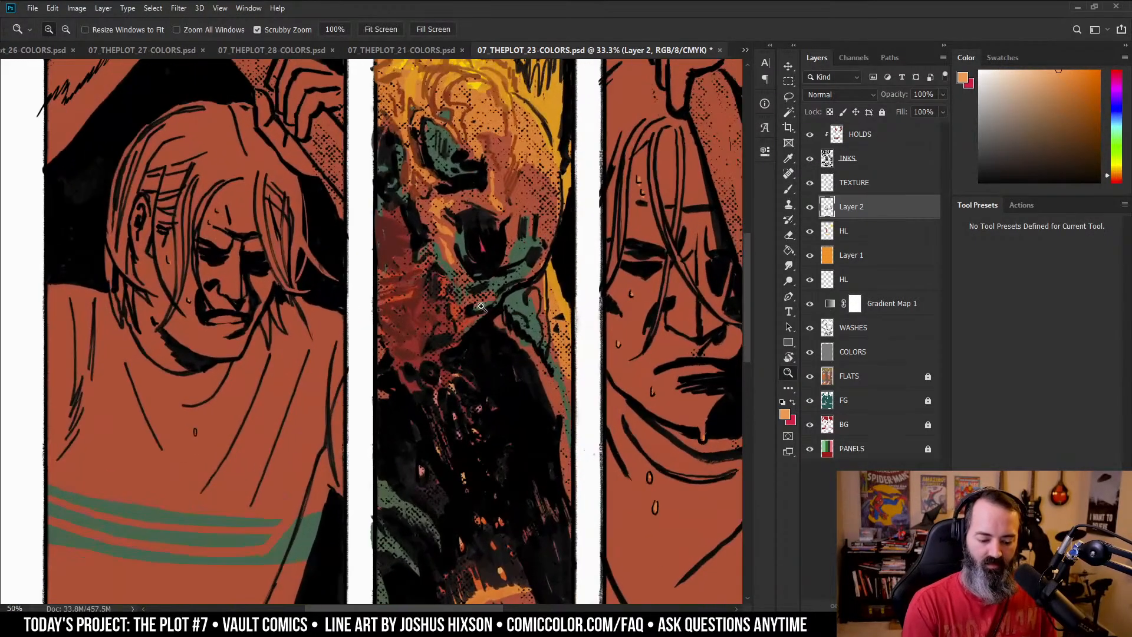
pyautogui.click(538, 278)
pyautogui.press('b')
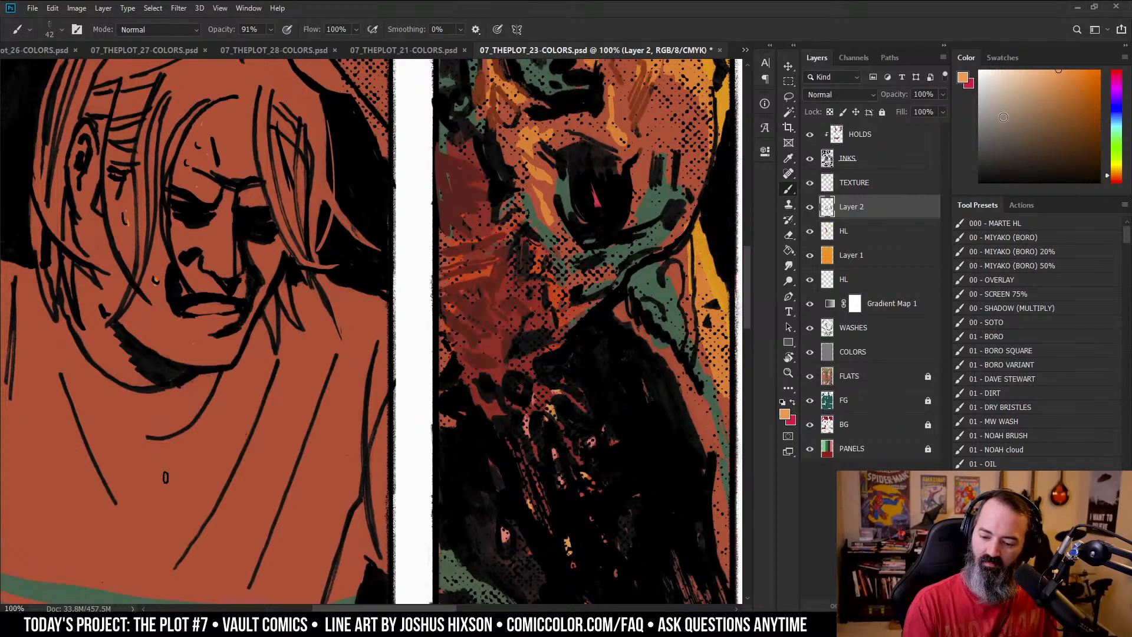
pyautogui.moveTo(1037, 74); pyautogui.dragTo(1033, 68)
pyautogui.moveTo(475, 297); pyautogui.dragTo(497, 267)
pyautogui.hotkey('ctrl', 'z')
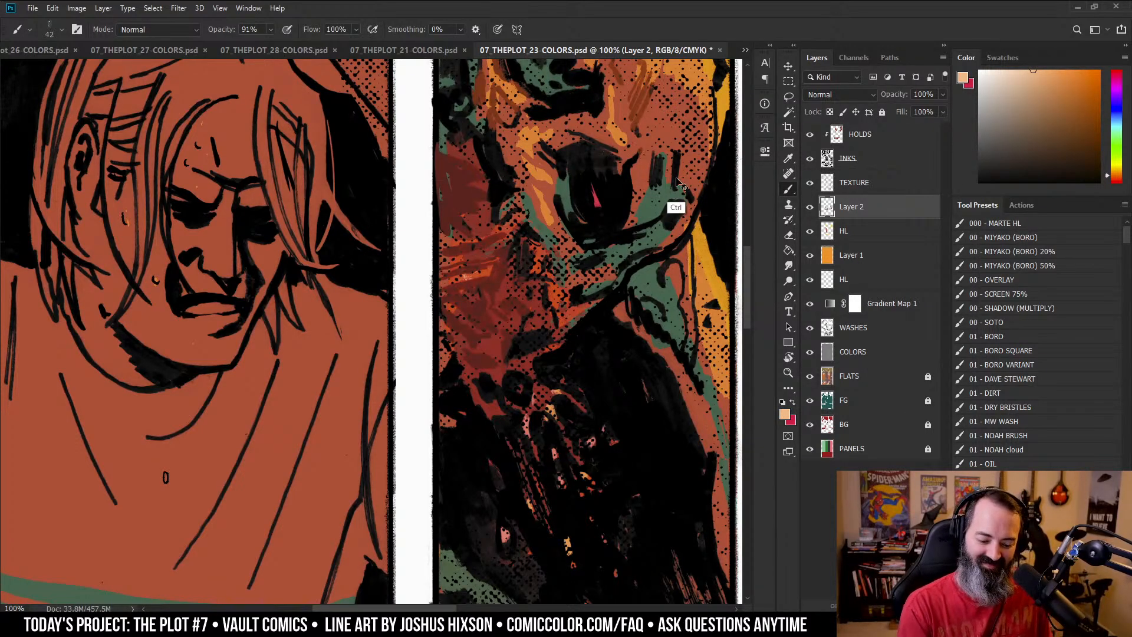
pyautogui.keyDown('alt'); pyautogui.click(561, 116); pyautogui.keyUp('alt')
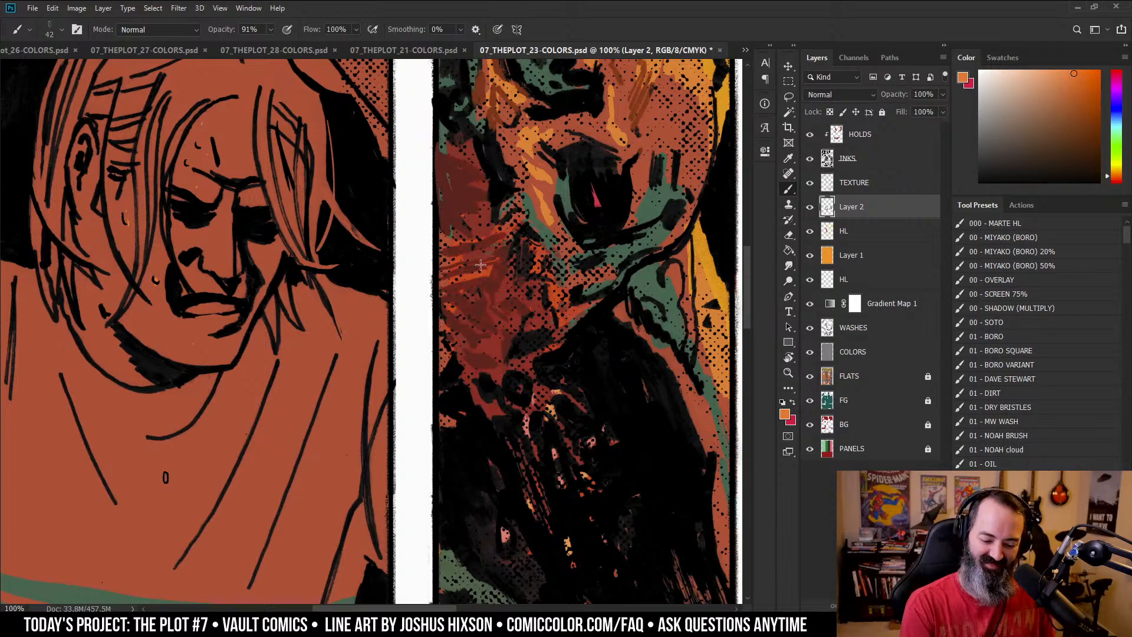
pyautogui.moveTo(479, 266)
pyautogui.mouseDown()
pyautogui.moveTo(506, 260)
pyautogui.moveTo(488, 315)
pyautogui.moveTo(489, 295)
pyautogui.moveTo(508, 279)
pyautogui.moveTo(496, 342)
pyautogui.mouseUp()
# - Examine the upper row of panels at several magnifications to judge the burning figure's highlights and the fourth panel's torso
pyautogui.press('z')
pyautogui.keyDown('alt'); pyautogui.click(552, 277); pyautogui.keyUp('alt')
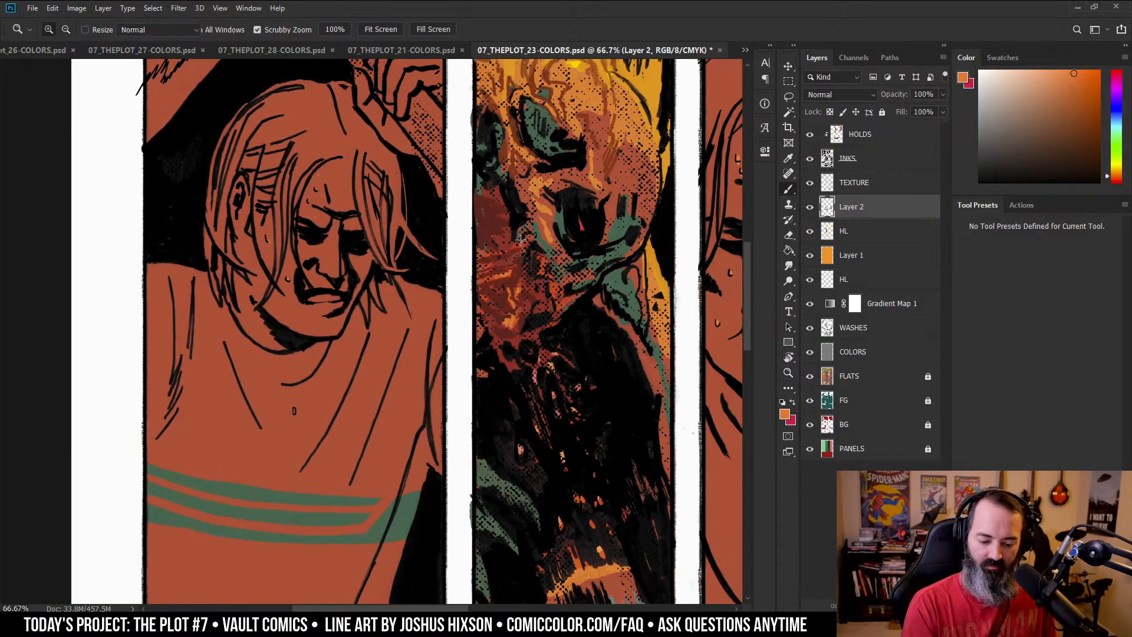
pyautogui.keyDown('alt'); pyautogui.click(621, 304); pyautogui.keyUp('alt')
pyautogui.keyDown('alt'); pyautogui.click(621, 304); pyautogui.keyUp('alt')
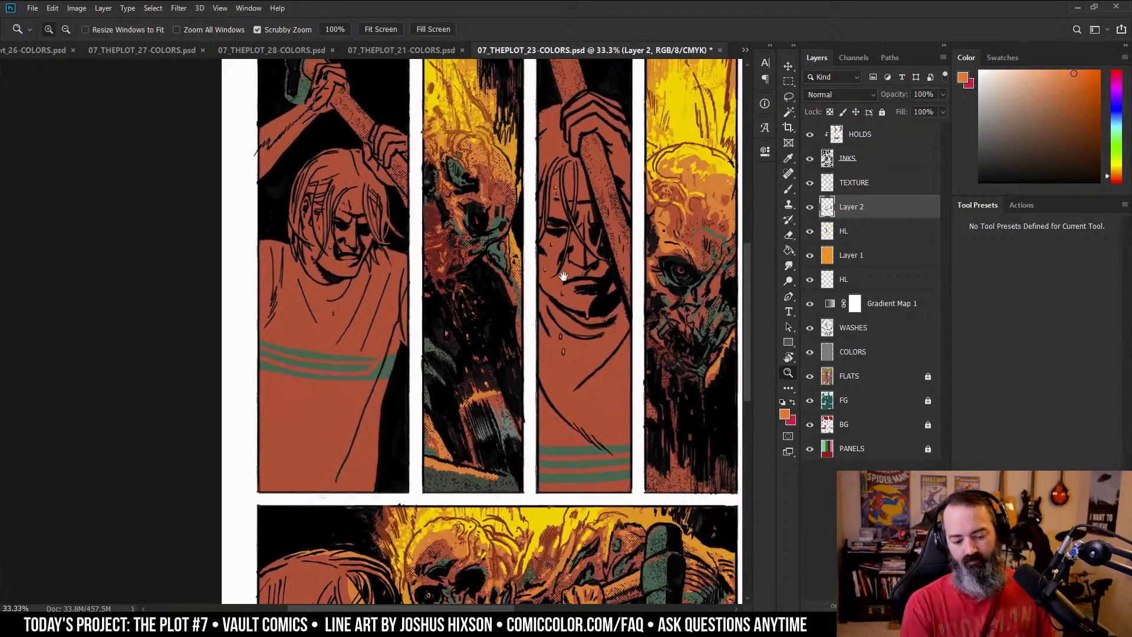
pyautogui.keyDown('alt'); pyautogui.click(584, 303); pyautogui.keyUp('alt')
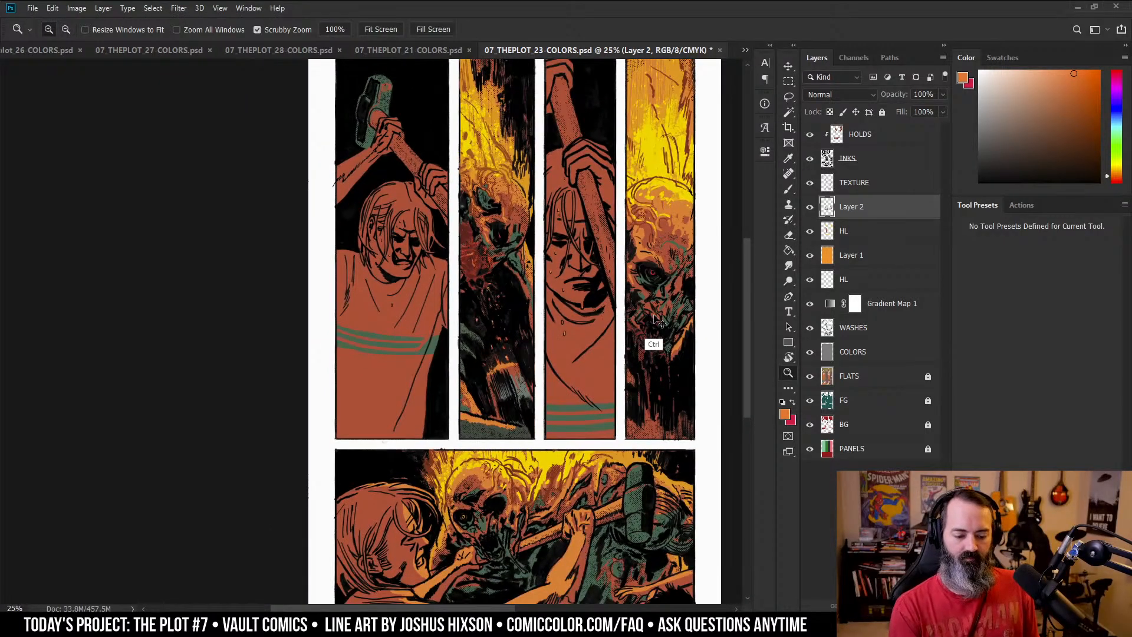
pyautogui.hscroll(2, 669, 316)
pyautogui.click(596, 336)
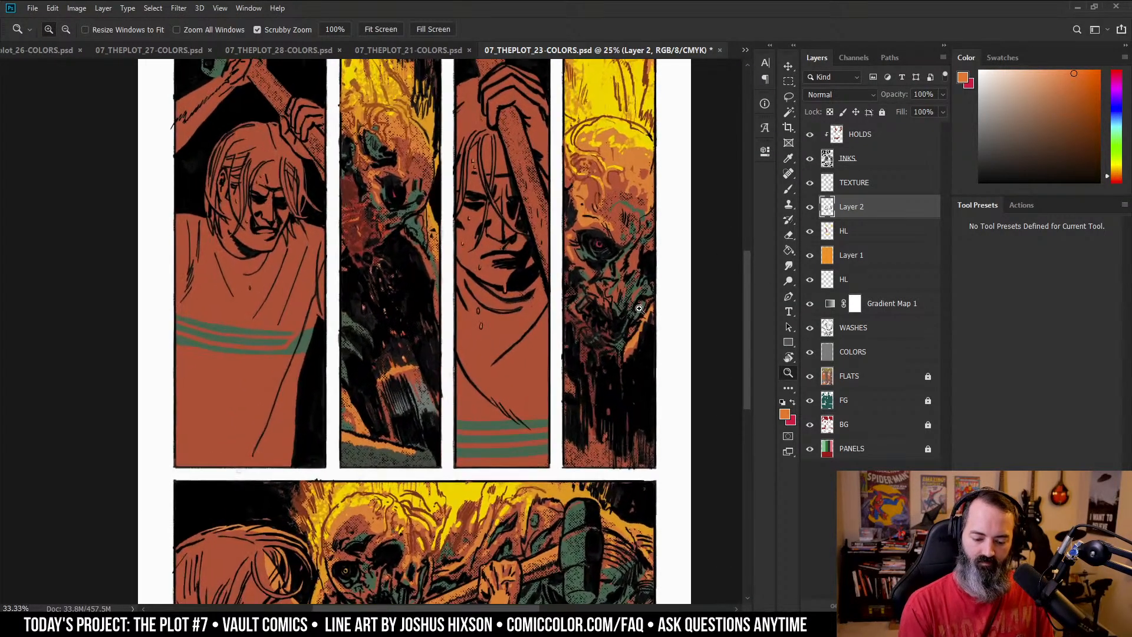
pyautogui.click(596, 336)
pyautogui.press('b')
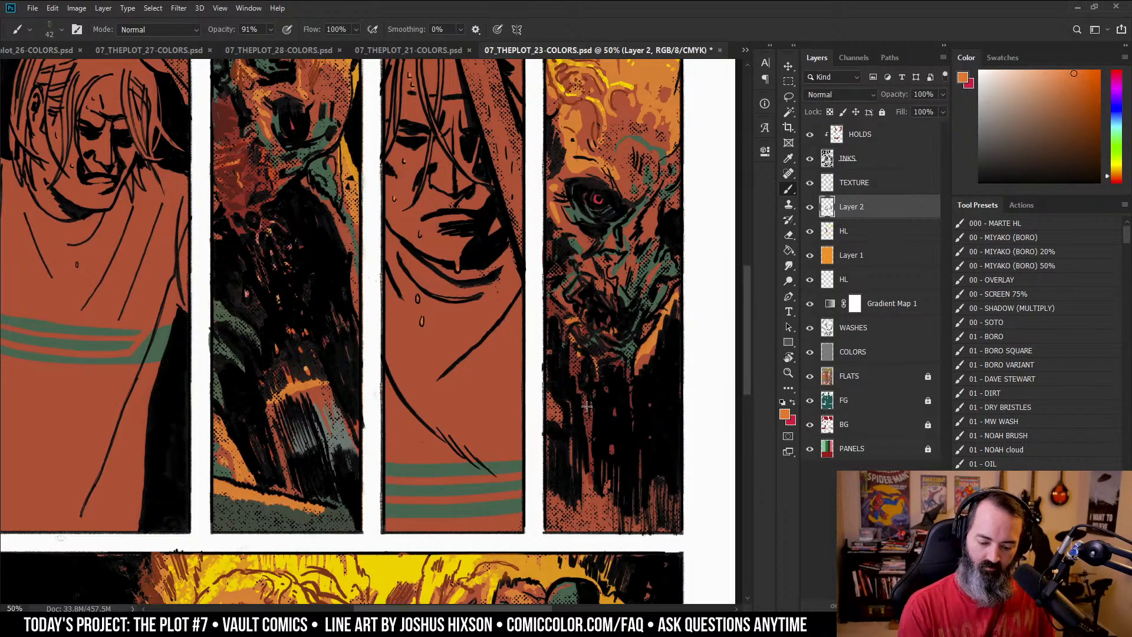
pyautogui.press('z')
pyautogui.keyDown('alt'); pyautogui.click(697, 352); pyautogui.keyUp('alt')
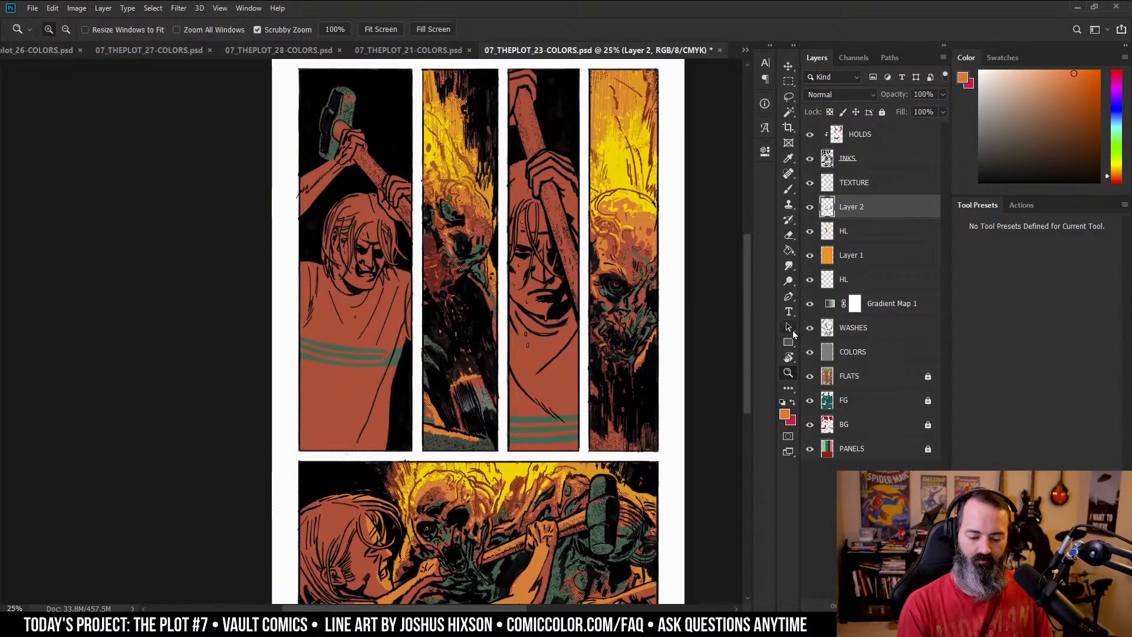
pyautogui.moveTo(683, 310); pyautogui.dragTo(662, 278)
# - Sample the dark grey-green from the second panel's lower edge and paint the fourth panel's lower torso on Layer 2 with an 821 px brush
pyautogui.press('l')
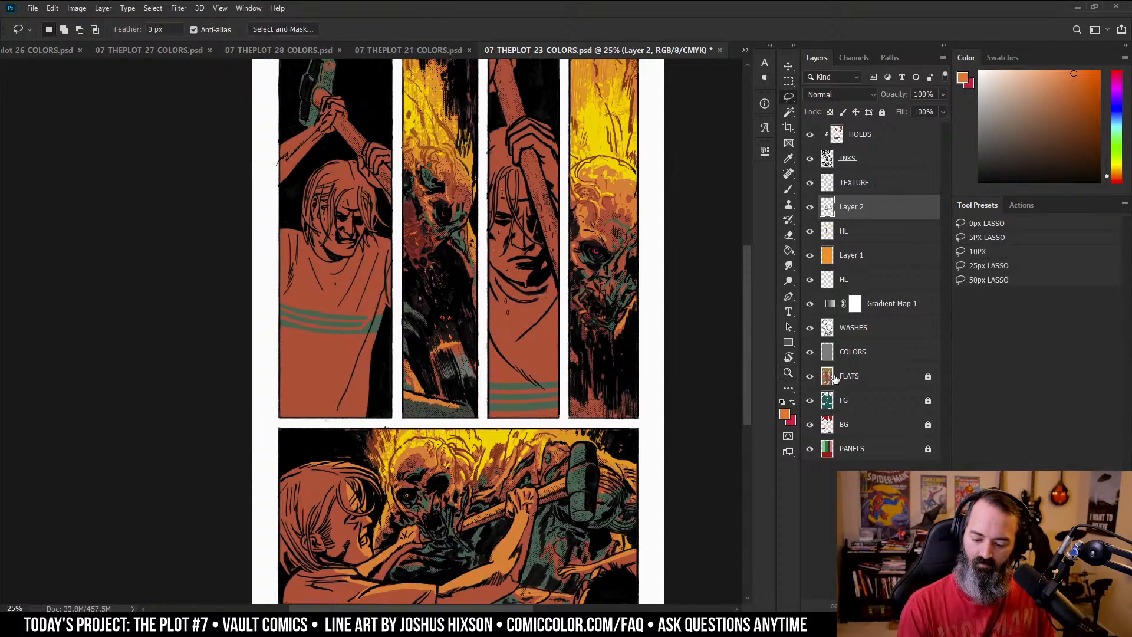
pyautogui.click(832, 378)
pyautogui.press('w')
pyautogui.click(619, 396)
pyautogui.hotkey('ctrl', 'd')
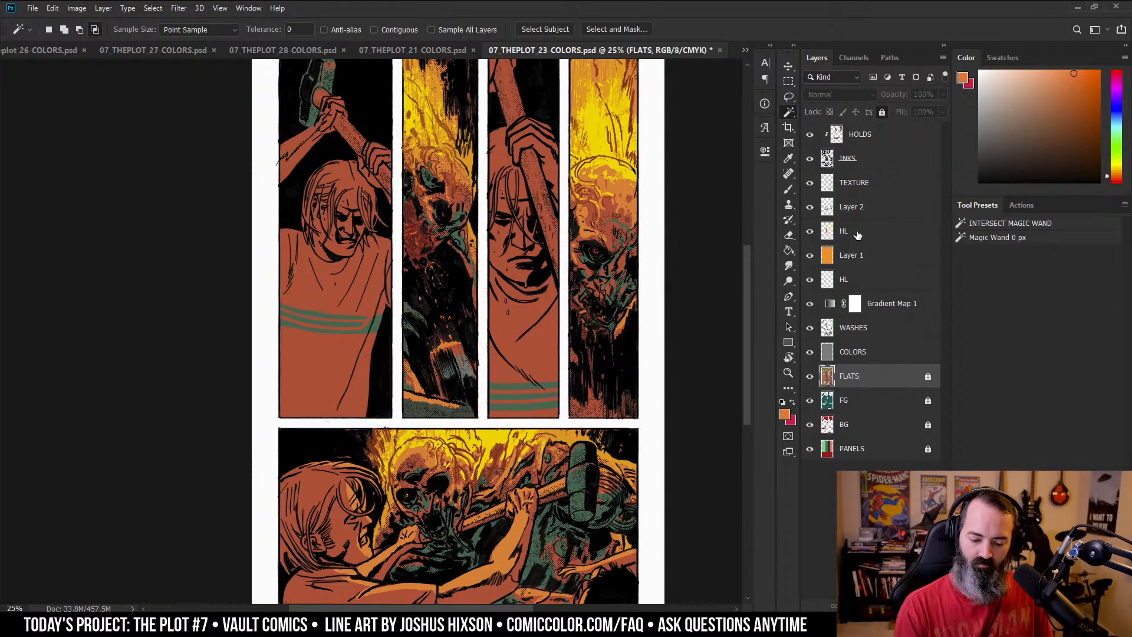
pyautogui.press('b')
pyautogui.keyDown('alt'); pyautogui.click(443, 407); pyautogui.keyUp('alt')
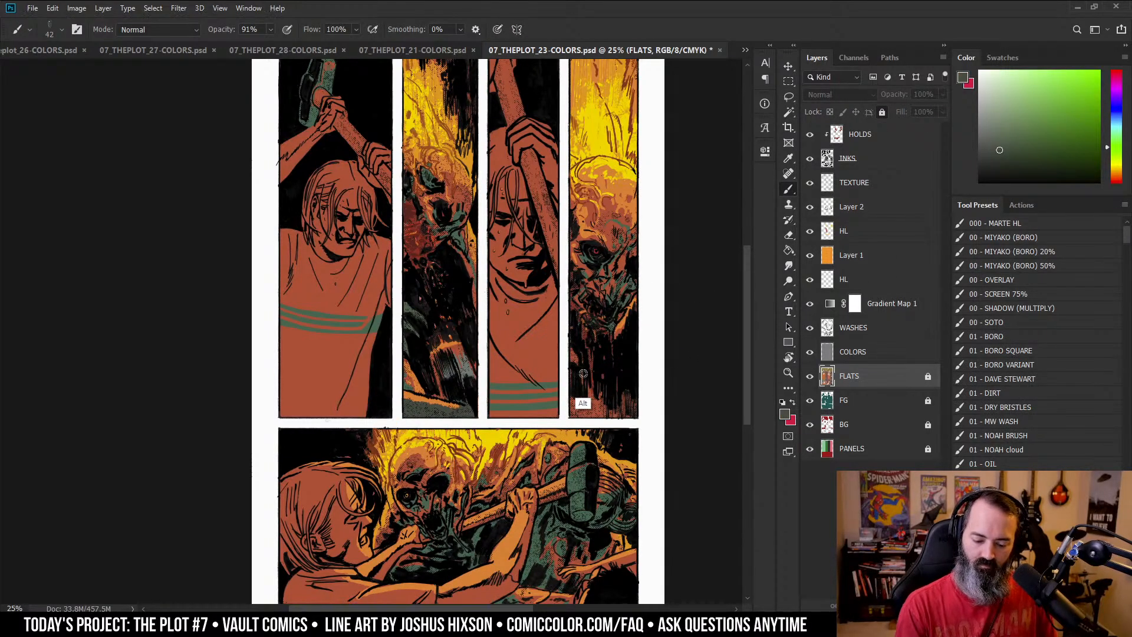
pyautogui.click(828, 212)
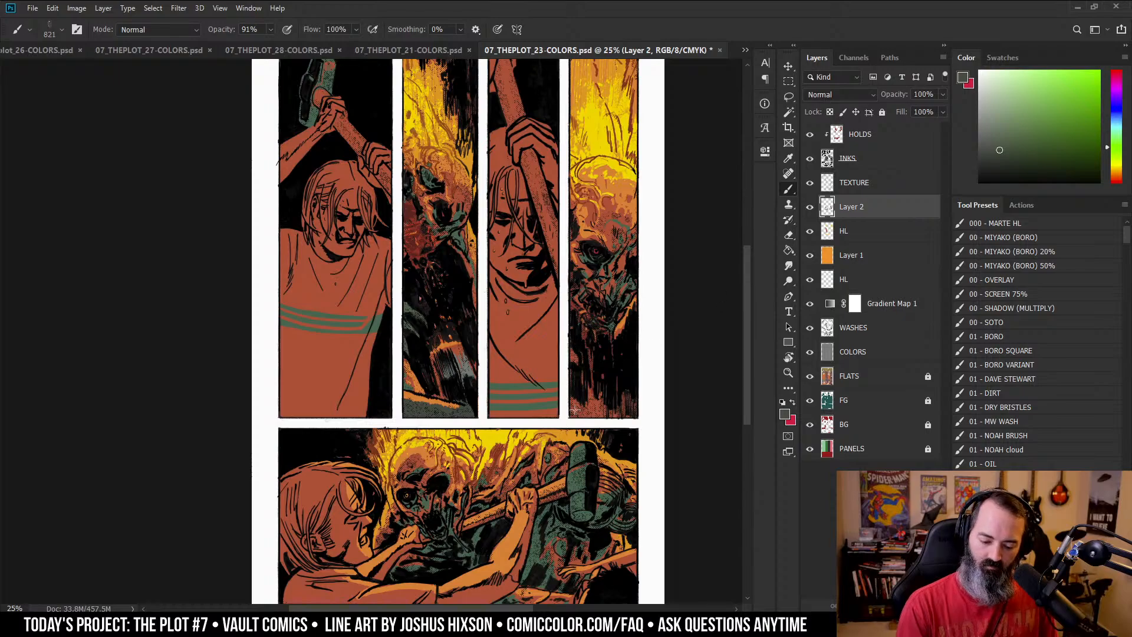
pyautogui.moveTo(575, 410)
pyautogui.mouseDown()
pyautogui.moveTo(611, 412)
pyautogui.moveTo(633, 431)
pyautogui.mouseUp()
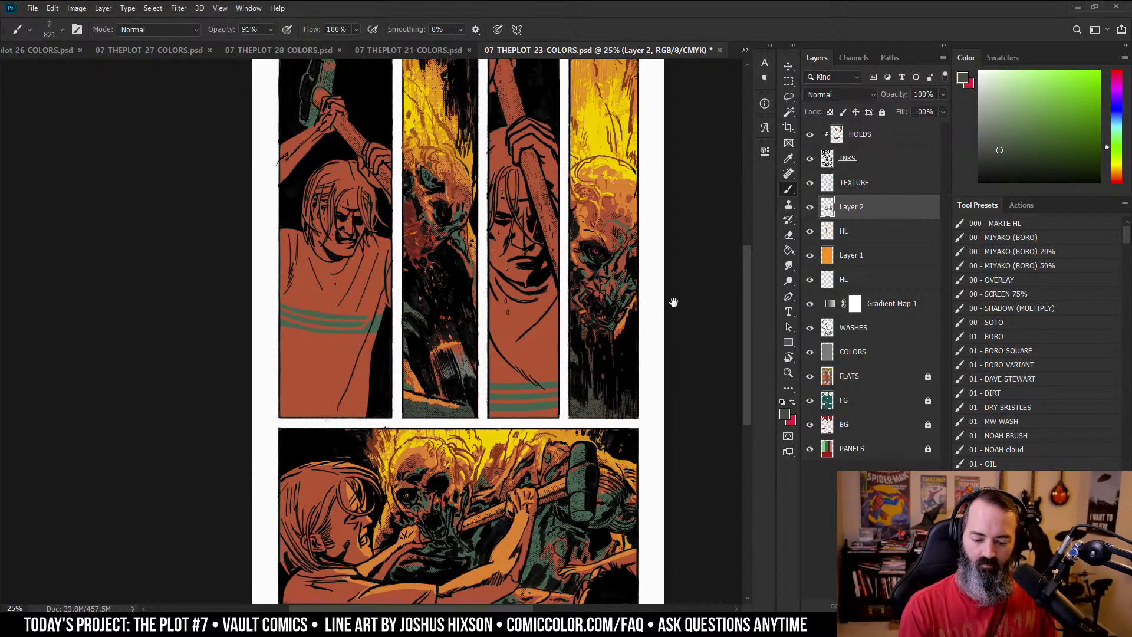
# - Compare the fourth panel with and without the grey-green torso by undoing and restoring the paint stroke
pyautogui.moveTo(672, 303); pyautogui.dragTo(668, 348)
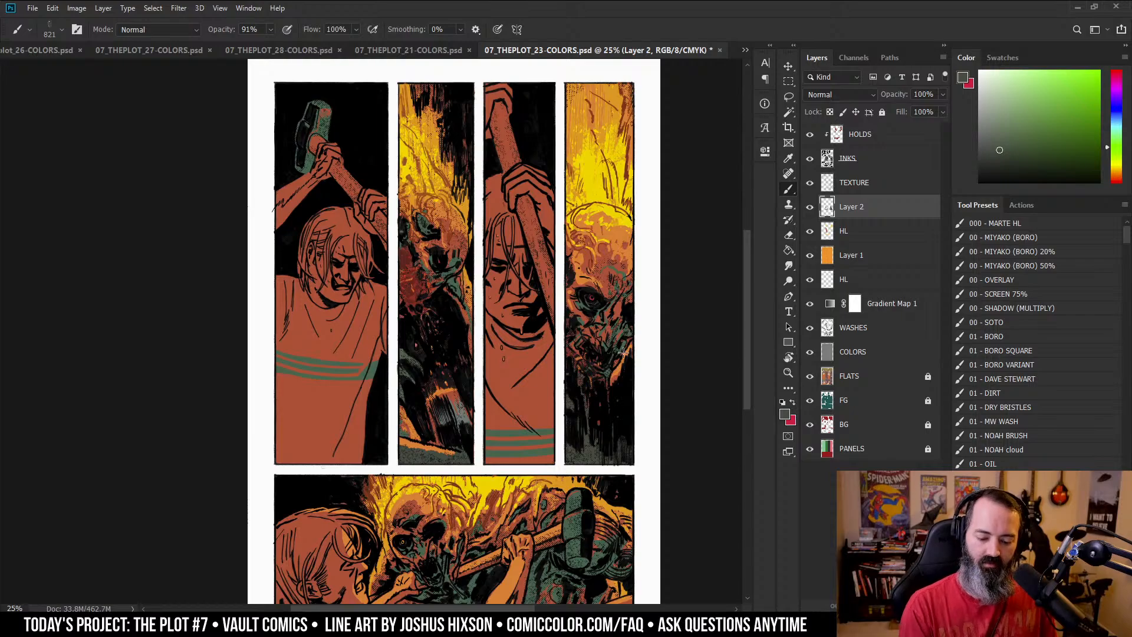
pyautogui.moveTo(623, 353); pyautogui.dragTo(663, 287)
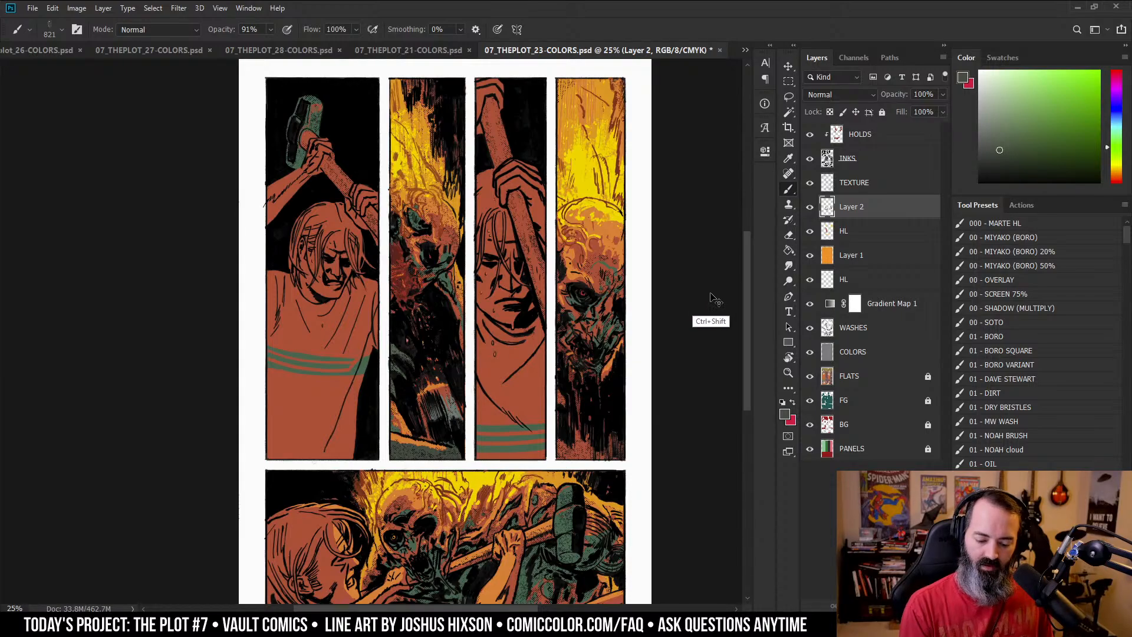
pyautogui.hotkey('ctrl', 'z')
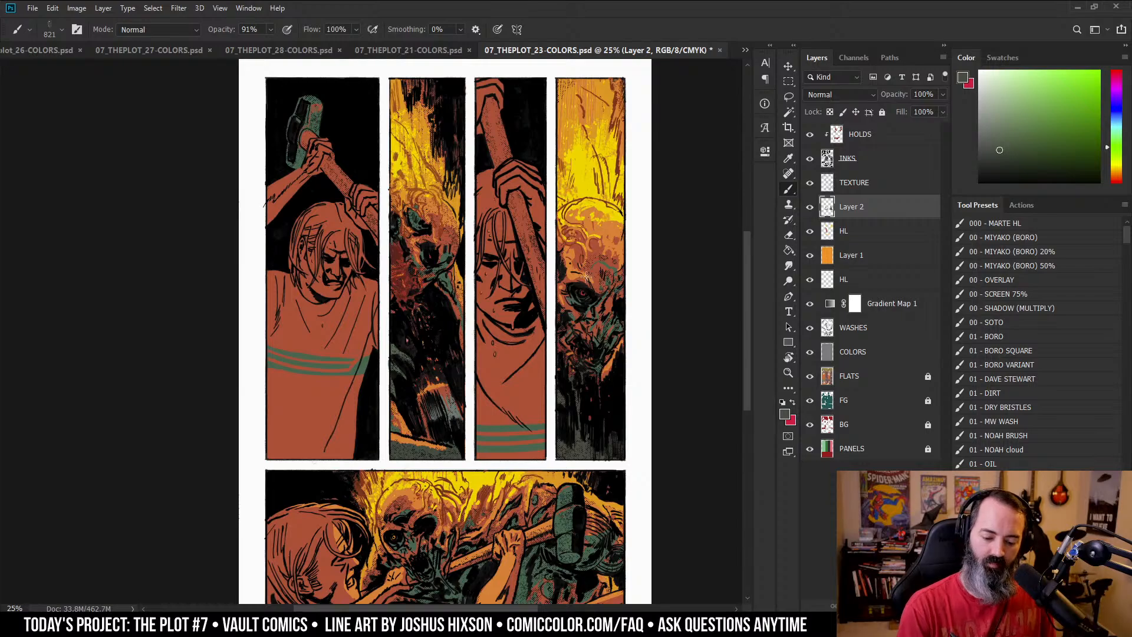
pyautogui.press('l')
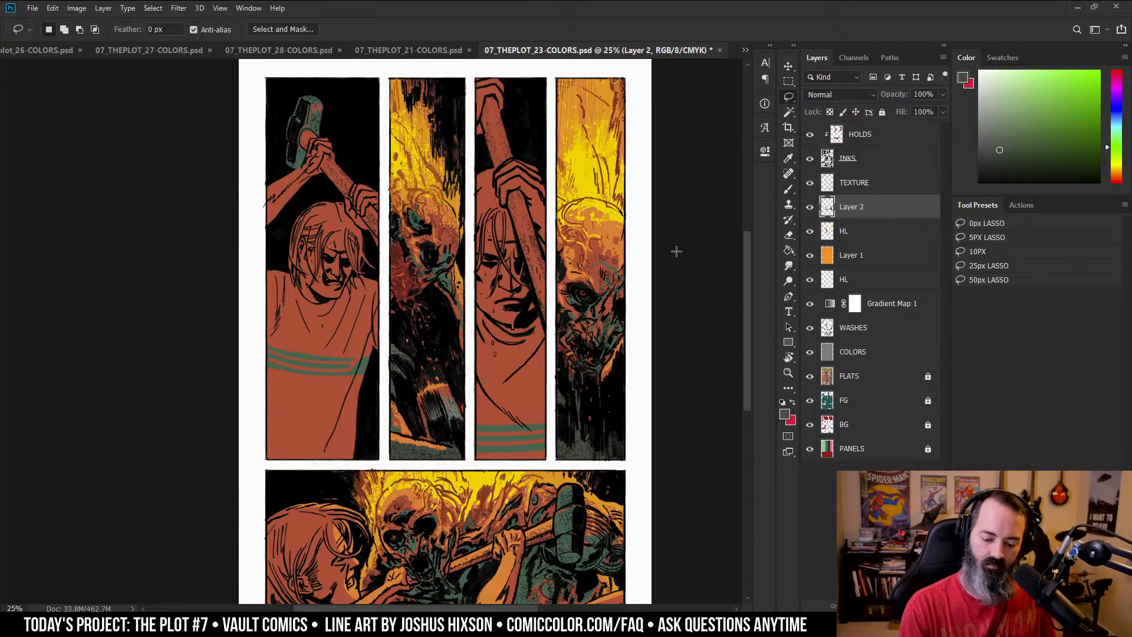
pyautogui.moveTo(632, 308); pyautogui.dragTo(654, 282)
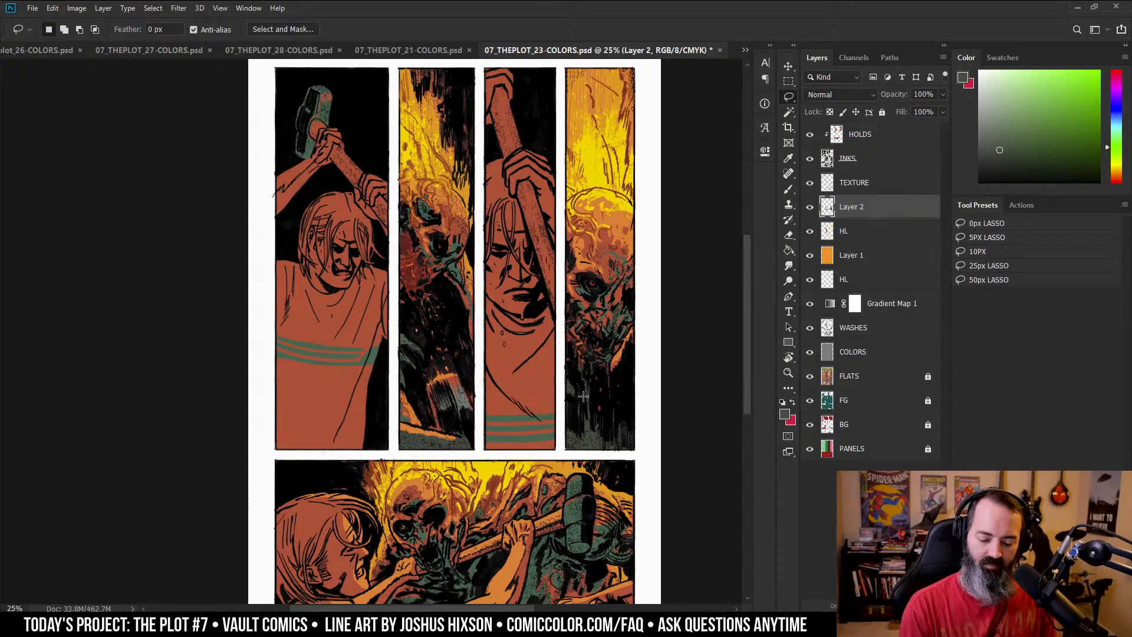
# - Try painting the lower part of the fourth panel in orange sampled from the figure's face, and undo the stroke
pyautogui.press('i')
pyautogui.click(618, 245)
pyautogui.press('l')
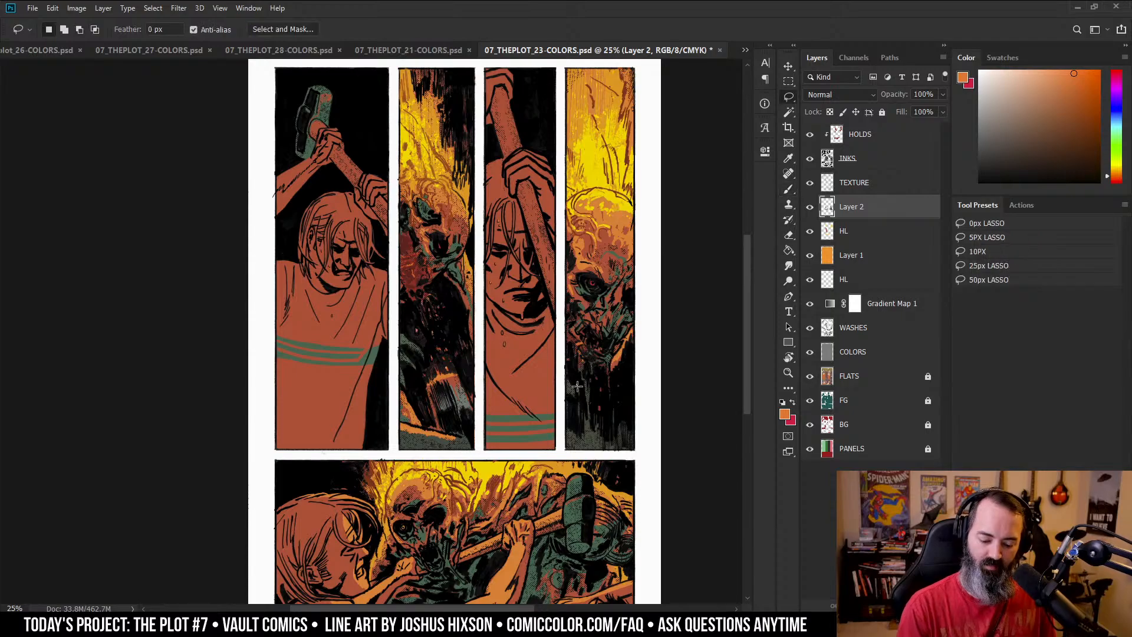
pyautogui.press('b')
pyautogui.moveTo(549, 383)
pyautogui.mouseDown()
pyautogui.moveTo(625, 440)
pyautogui.moveTo(619, 451)
pyautogui.mouseUp()
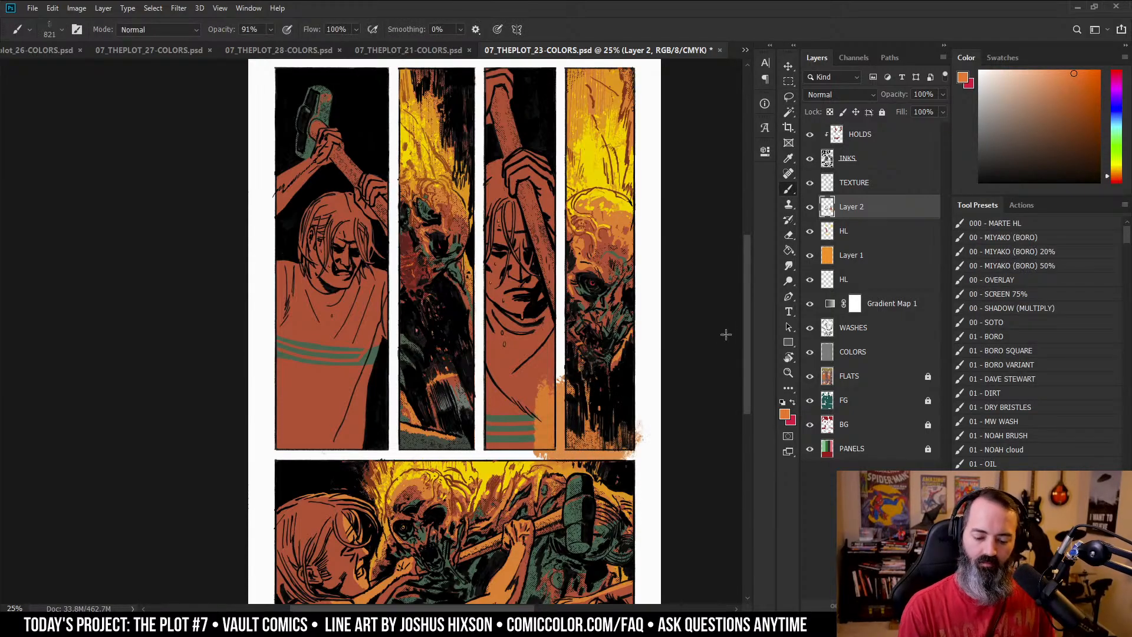
pyautogui.hotkey('ctrl', 'z')
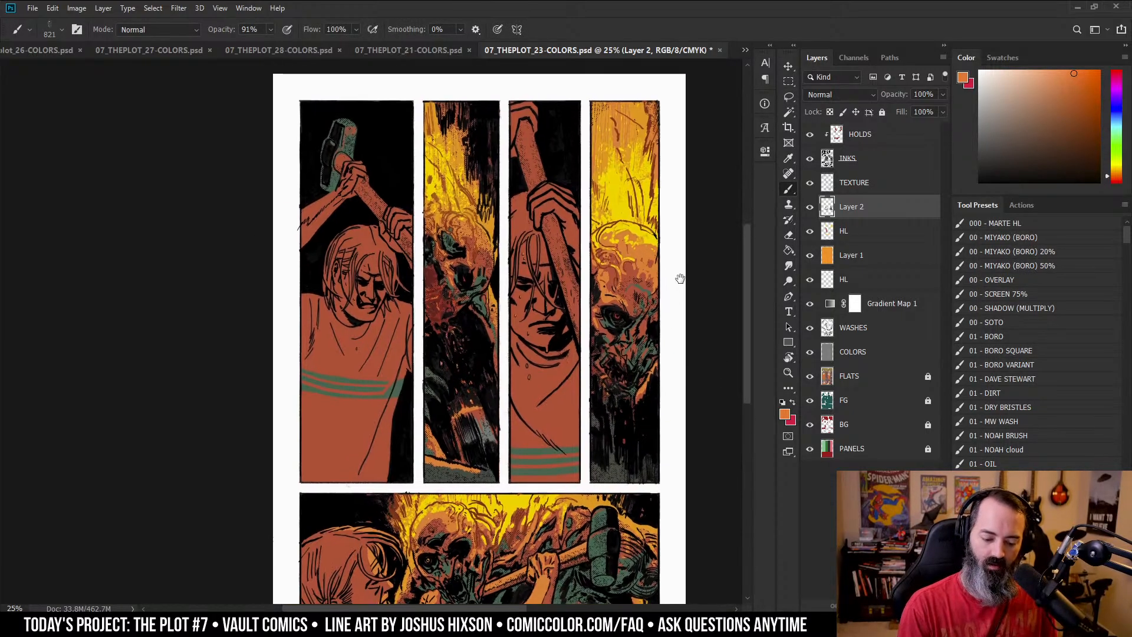
# - Choose a dark brown as the painting colour after reviewing the upper and lower panels
pyautogui.scroll(1, 615, 308)
pyautogui.moveTo(661, 360); pyautogui.dragTo(693, 404)
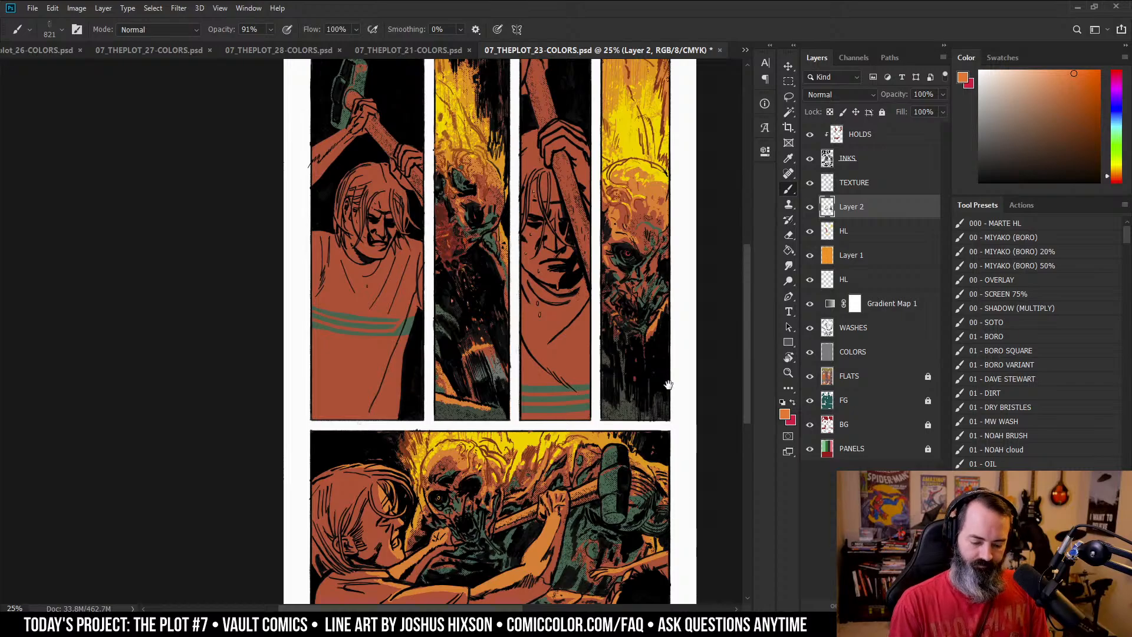
pyautogui.moveTo(669, 386); pyautogui.dragTo(654, 269)
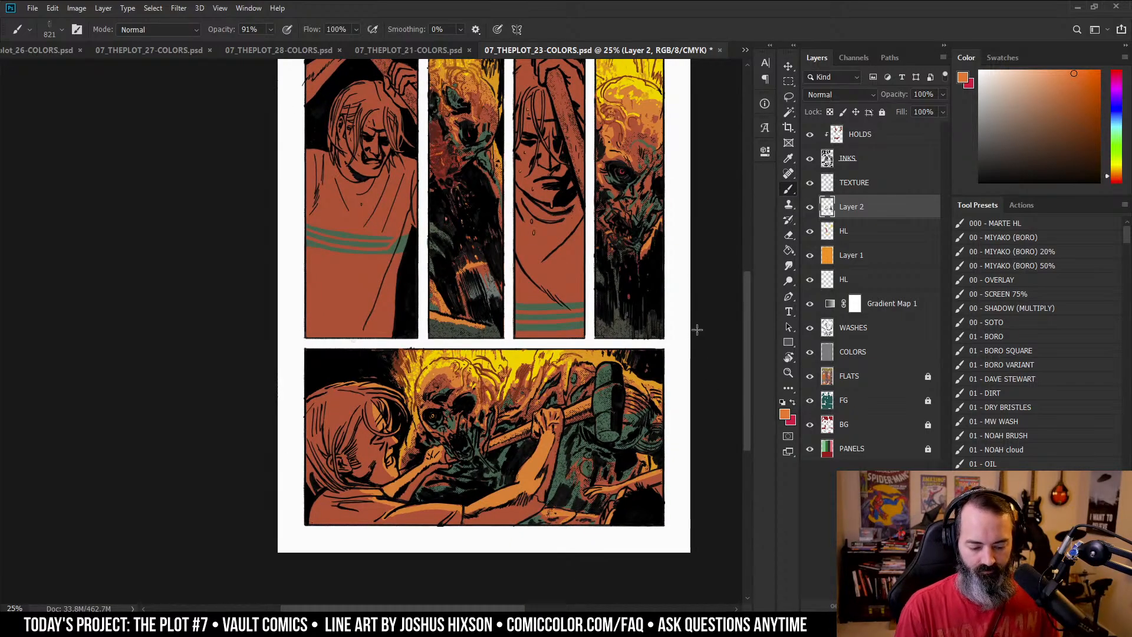
pyautogui.scroll(2, 697, 329)
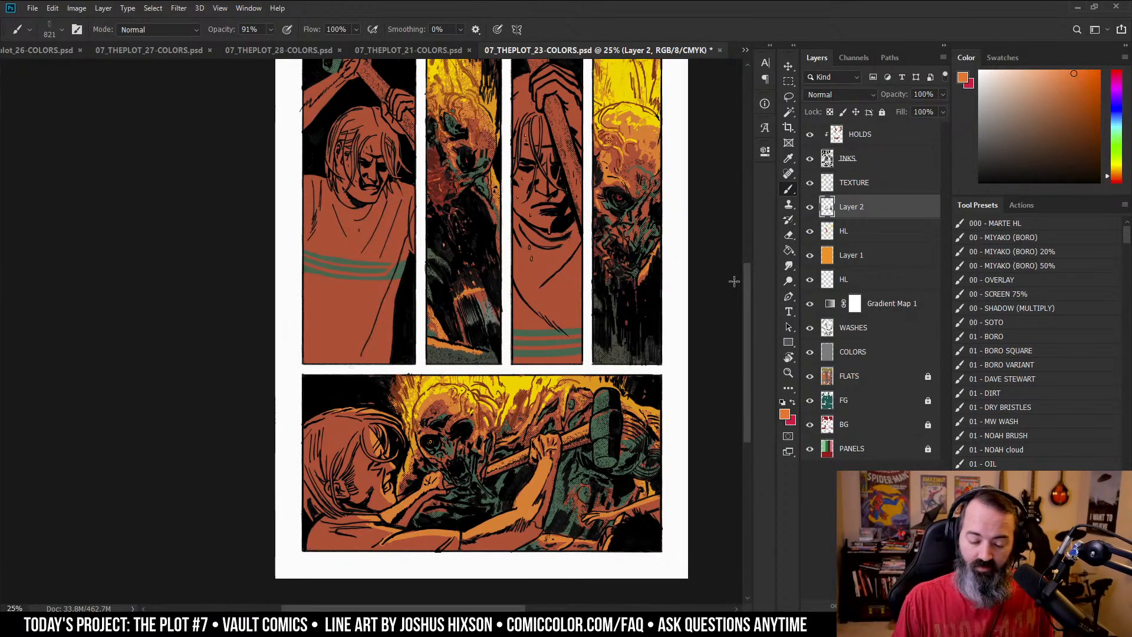
pyautogui.click(1012, 134)
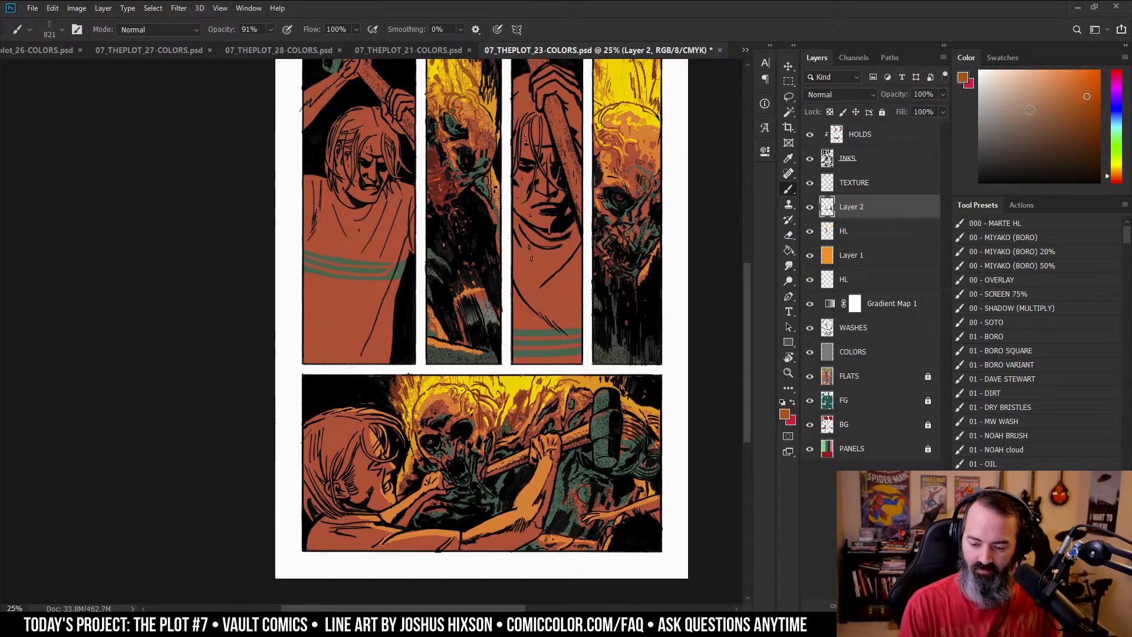
pyautogui.click(1083, 143)
# - Sample the reddish brown from the burning figure's mouth and paint drips below its chin in the fourth panel on Layer 2
pyautogui.moveTo(629, 239); pyautogui.dragTo(614, 273)
pyautogui.press('l')
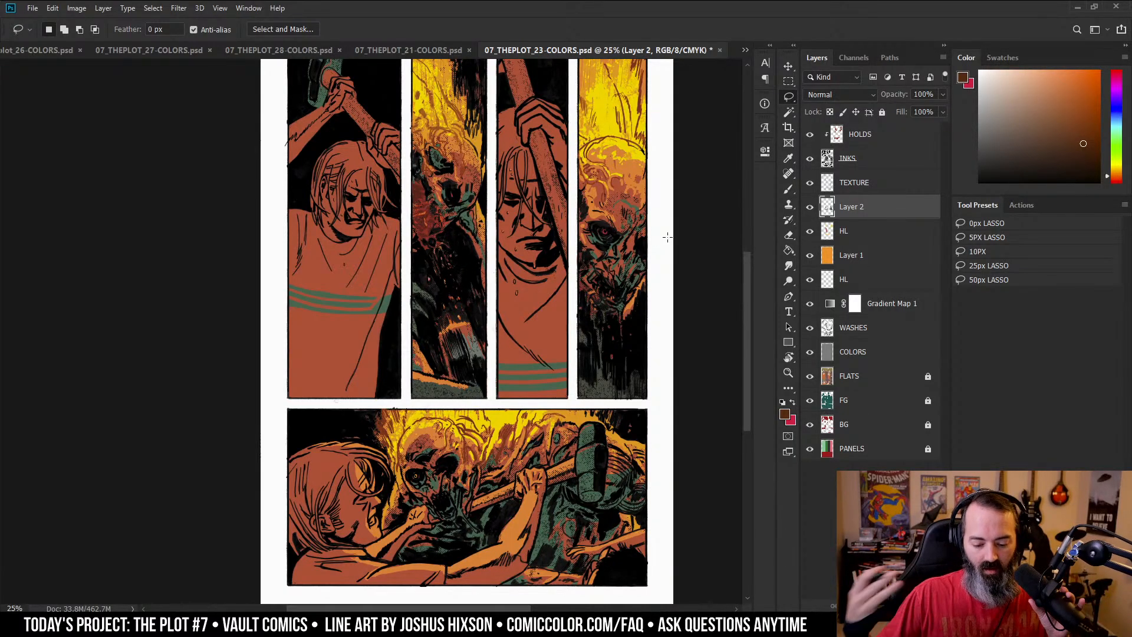
pyautogui.press('b')
pyautogui.scroll(2, 605, 306)
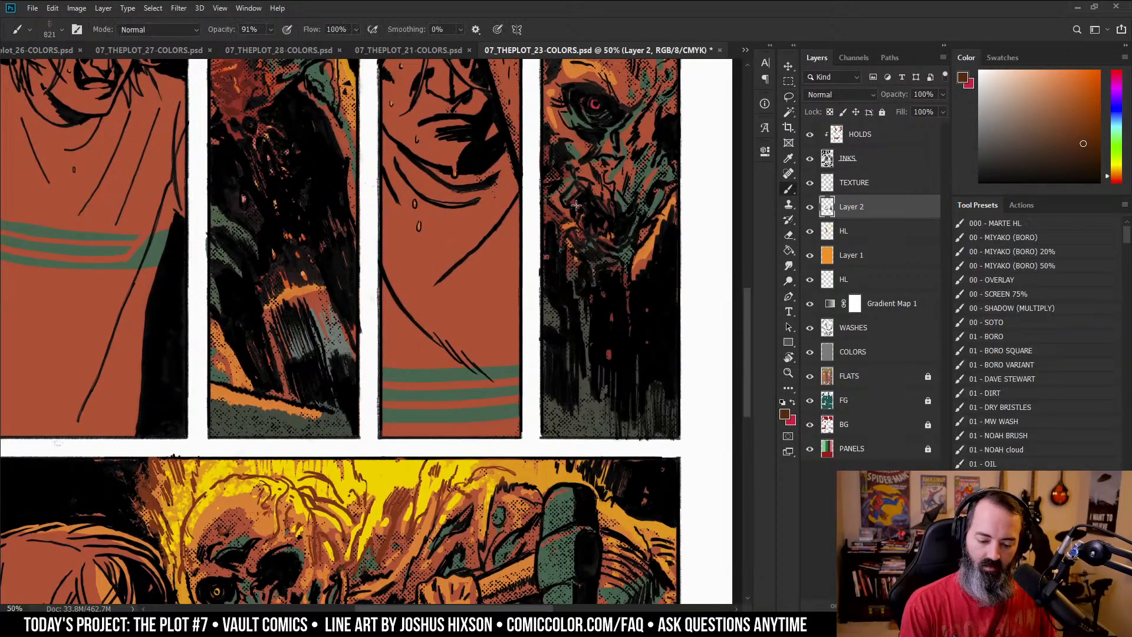
pyautogui.keyDown('alt'); pyautogui.click(575, 231); pyautogui.keyUp('alt')
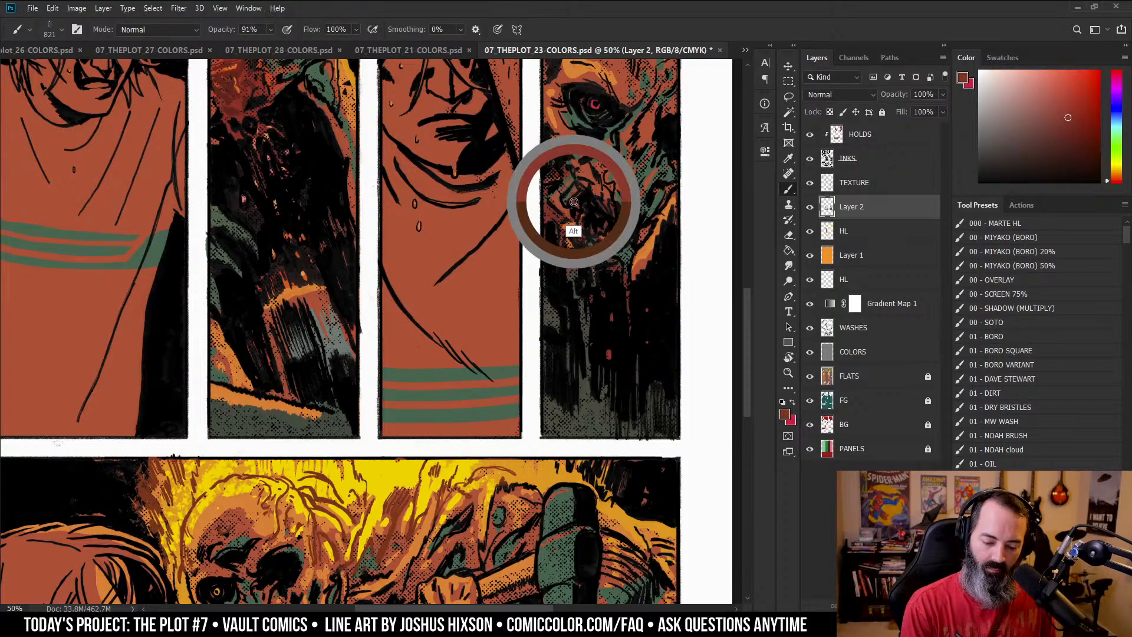
pyautogui.press('l')
pyautogui.press('b')
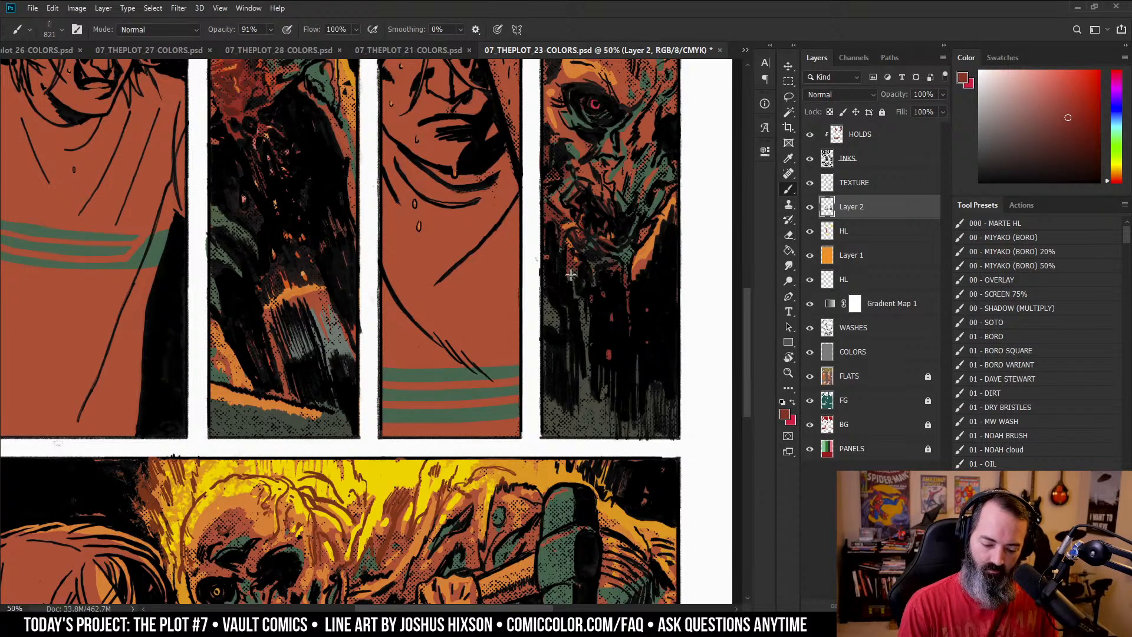
pyautogui.moveTo(612, 238)
pyautogui.mouseDown()
pyautogui.moveTo(554, 263)
pyautogui.moveTo(559, 208)
pyautogui.mouseUp()
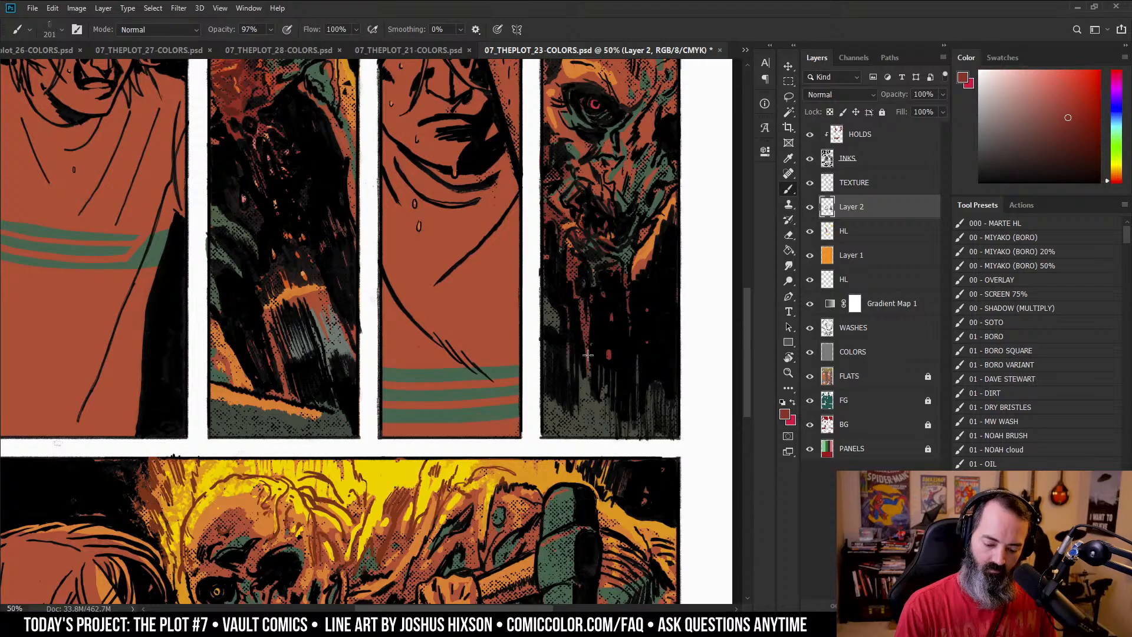
# - Choose a bright yellow-green as the painting colour
pyautogui.press('l')
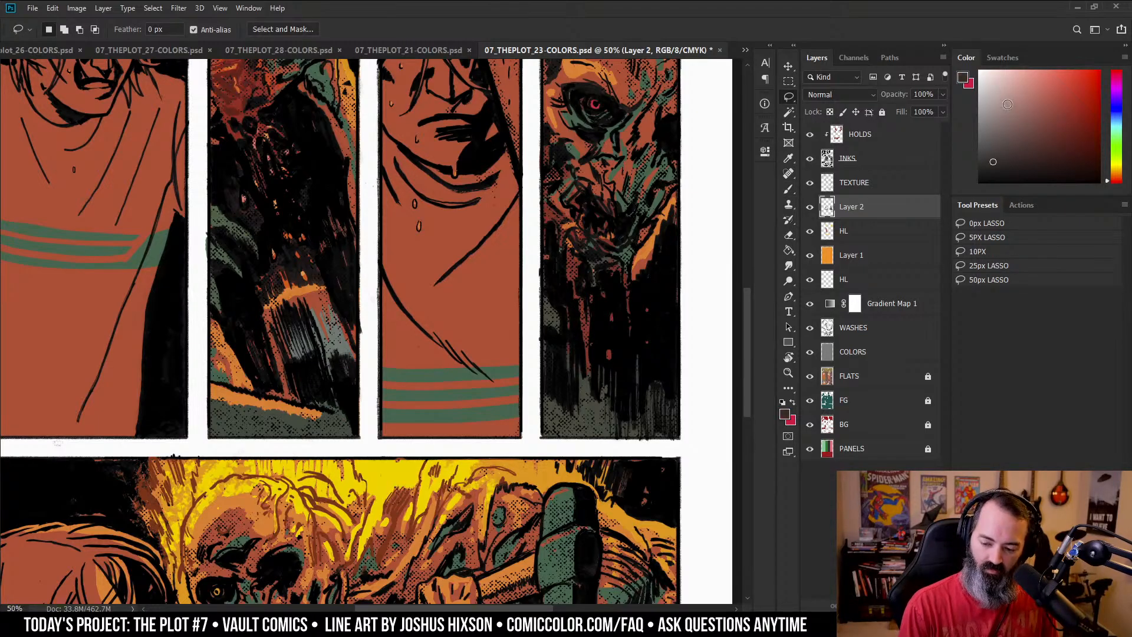
pyautogui.click(1076, 102)
pyautogui.click(1116, 86)
pyautogui.moveTo(1116, 85); pyautogui.dragTo(1116, 156)
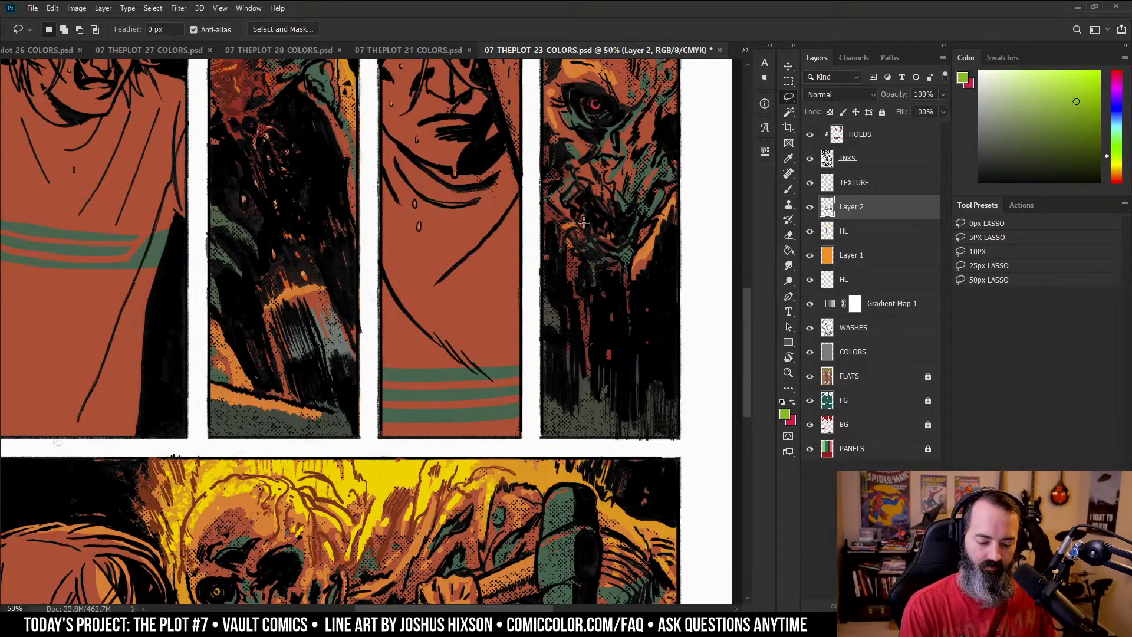
# - Sample the crimson from the fourth panel's eye and recolour the skull's eye in the bottom panel with a 15 px pencil
pyautogui.press('z')
pyautogui.keyDown('alt'); pyautogui.click(569, 282); pyautogui.keyUp('alt')
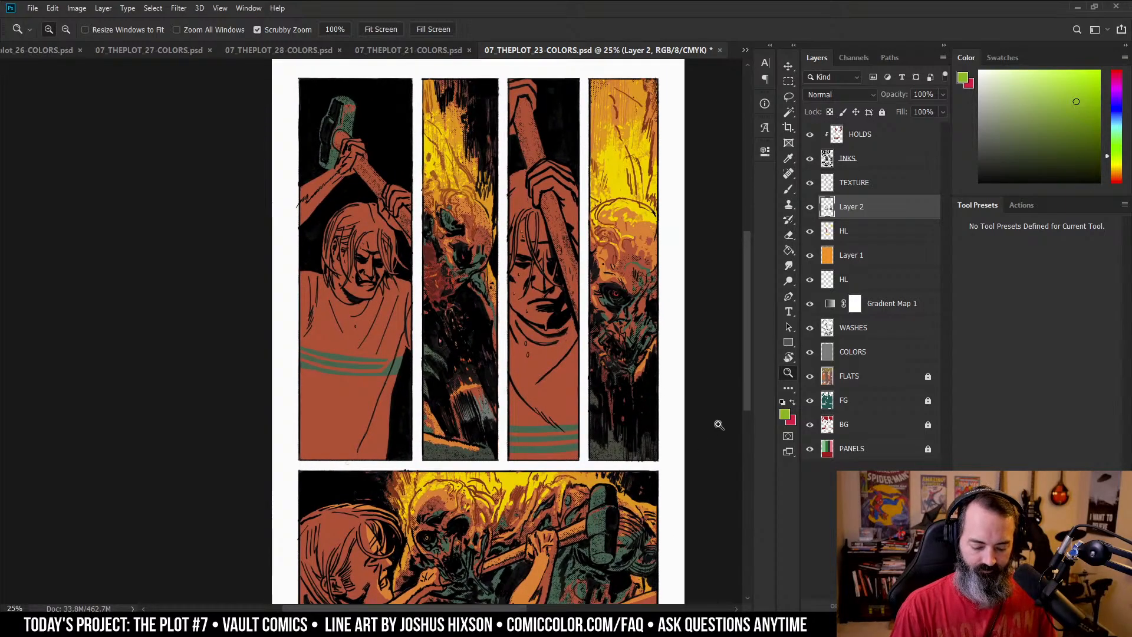
pyautogui.click(481, 442)
pyautogui.click(482, 442)
pyautogui.moveTo(701, 197); pyautogui.dragTo(488, 313)
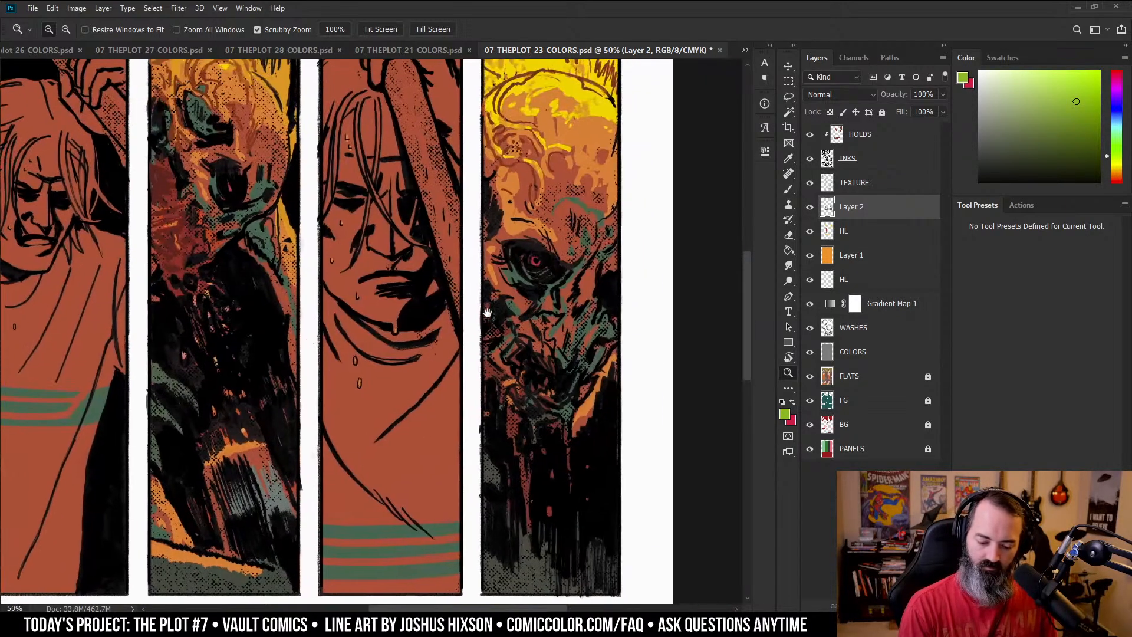
pyautogui.click(542, 255)
pyautogui.press('b')
pyautogui.keyDown('alt'); pyautogui.click(534, 255); pyautogui.keyUp('alt')
pyautogui.scroll(-10, 455, 217)
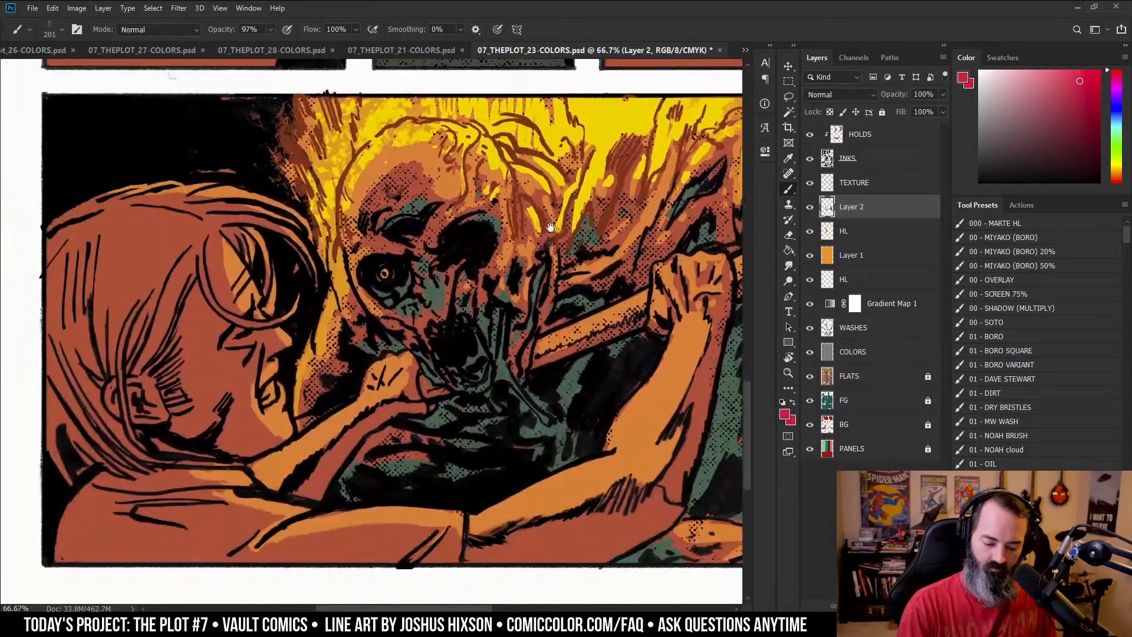
pyautogui.press('l')
pyautogui.press('b')
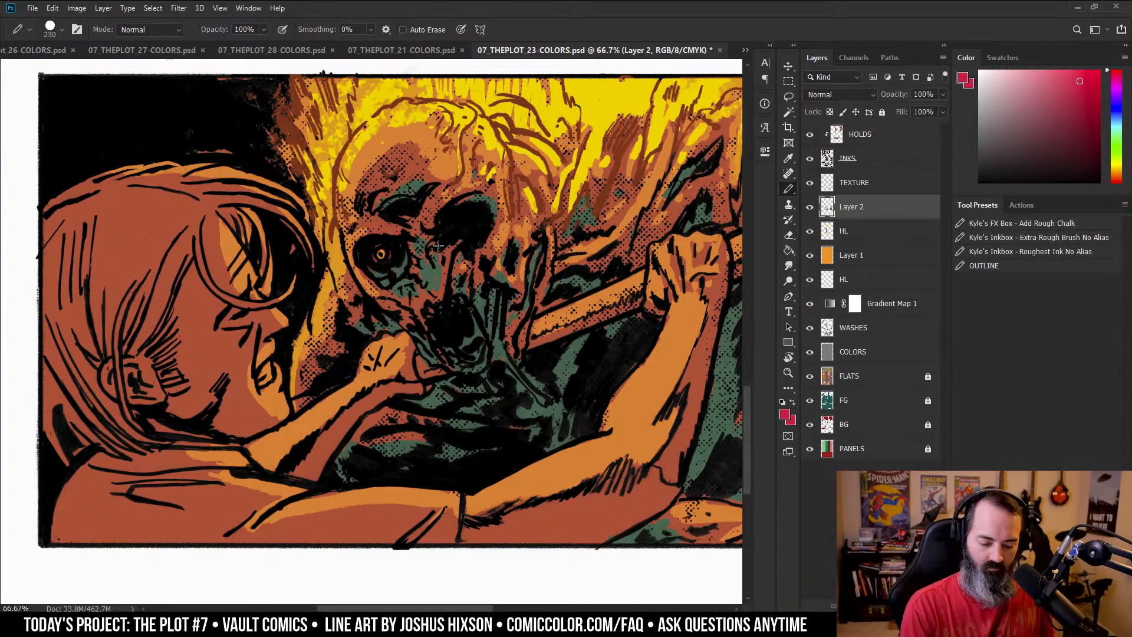
pyautogui.moveTo(401, 243)
pyautogui.mouseDown()
pyautogui.moveTo(429, 246)
pyautogui.moveTo(360, 263)
pyautogui.mouseUp()
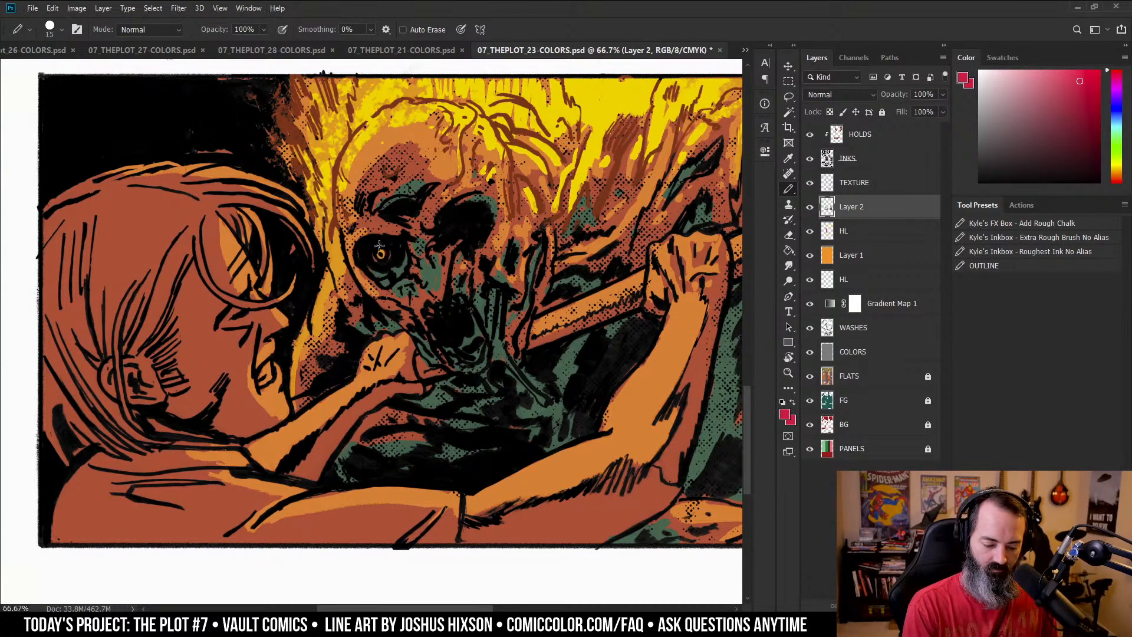
# - Examine the bottom panel with the crimson eye up close and within the whole page
pyautogui.press('z')
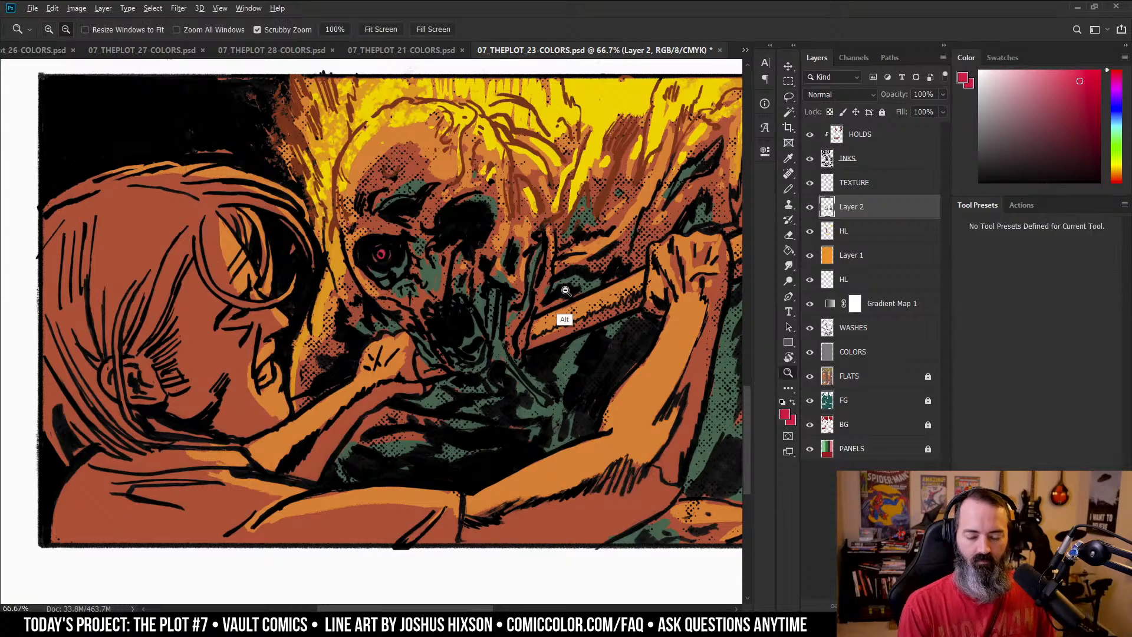
pyautogui.keyDown('alt'); pyautogui.click(561, 319); pyautogui.keyUp('alt')
pyautogui.keyDown('alt'); pyautogui.click(560, 319); pyautogui.keyUp('alt')
pyautogui.press('l')
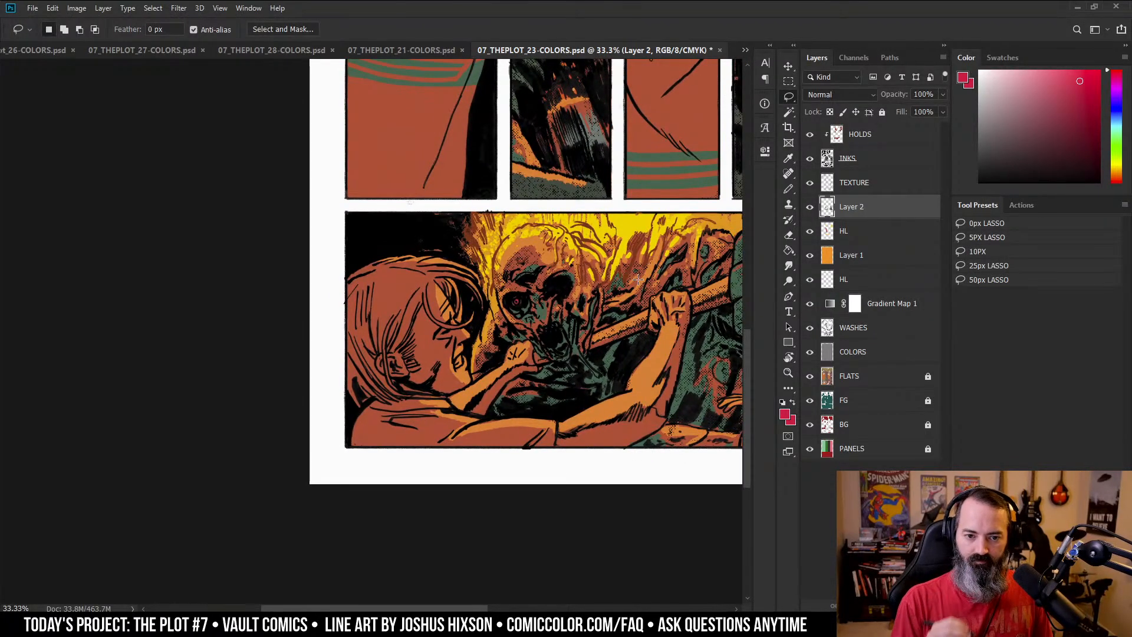
pyautogui.moveTo(626, 183); pyautogui.dragTo(626, 213)
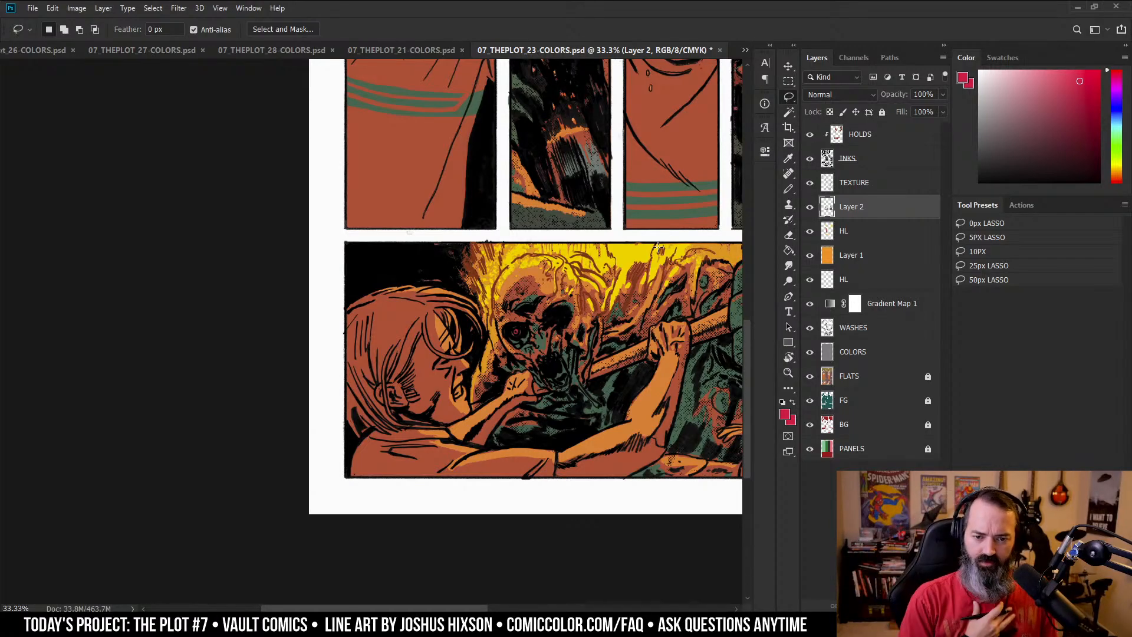
pyautogui.moveTo(640, 210); pyautogui.dragTo(629, 202)
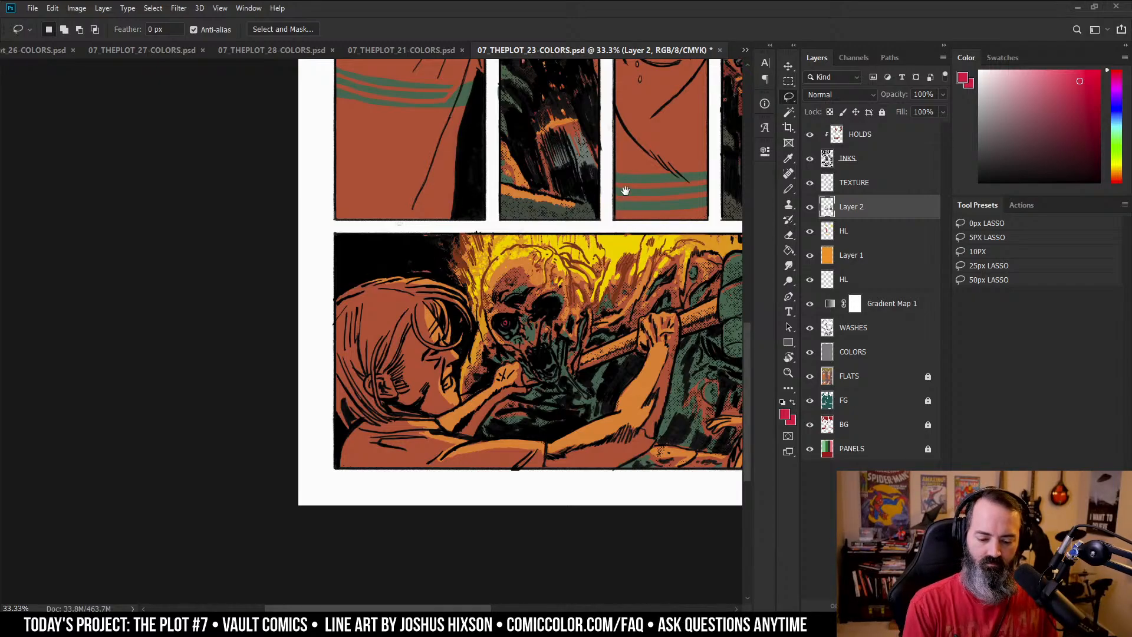
pyautogui.moveTo(625, 191); pyautogui.dragTo(504, 296)
pyautogui.press('z')
pyautogui.keyDown('alt'); pyautogui.click(652, 244); pyautogui.keyUp('alt')
pyautogui.keyDown('alt'); pyautogui.click(654, 243); pyautogui.keyUp('alt')
pyautogui.moveTo(599, 263); pyautogui.dragTo(721, 275)
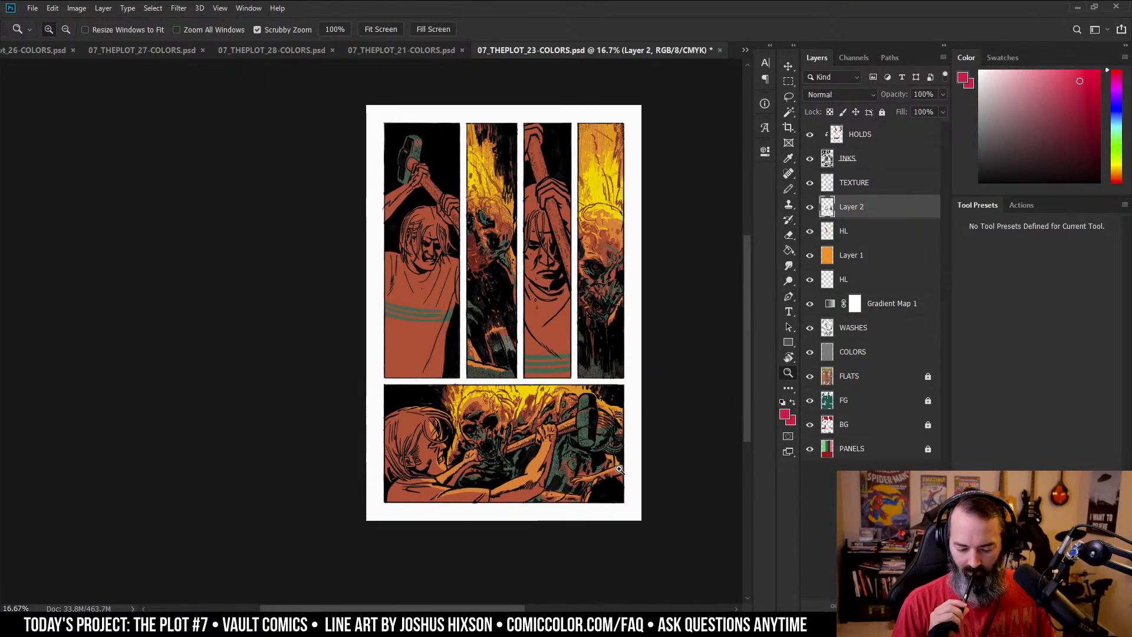
# - Select the hammer heads' flat colour across the page with the Magic Wand on FLATS, and make the WASHES layer active
pyautogui.click(603, 336)
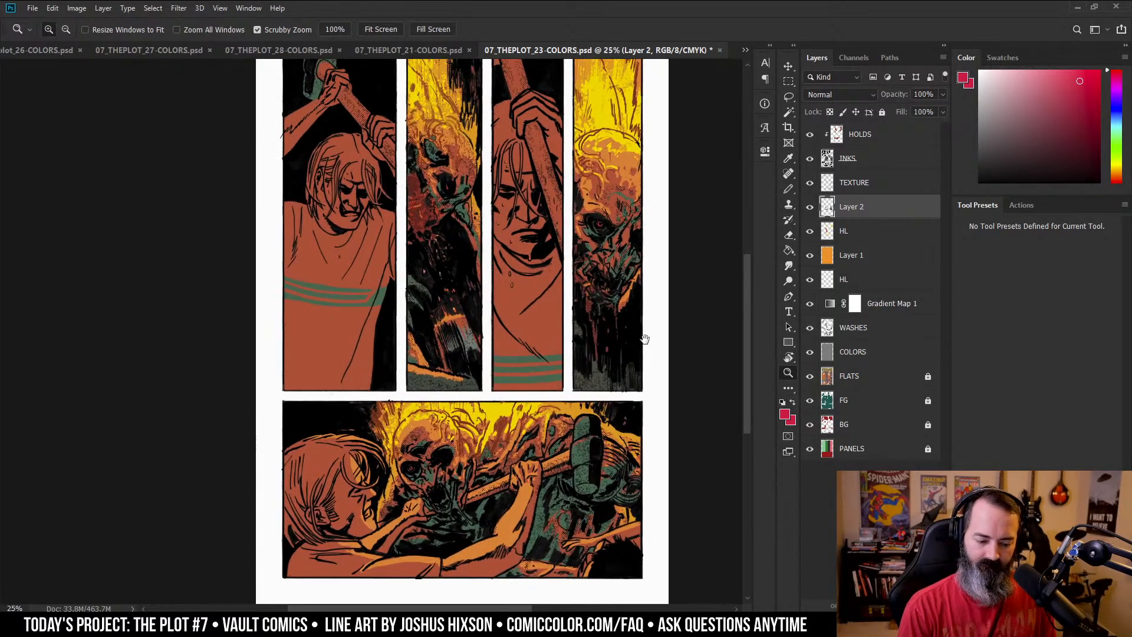
pyautogui.press('l')
pyautogui.click(838, 376)
pyautogui.press('w')
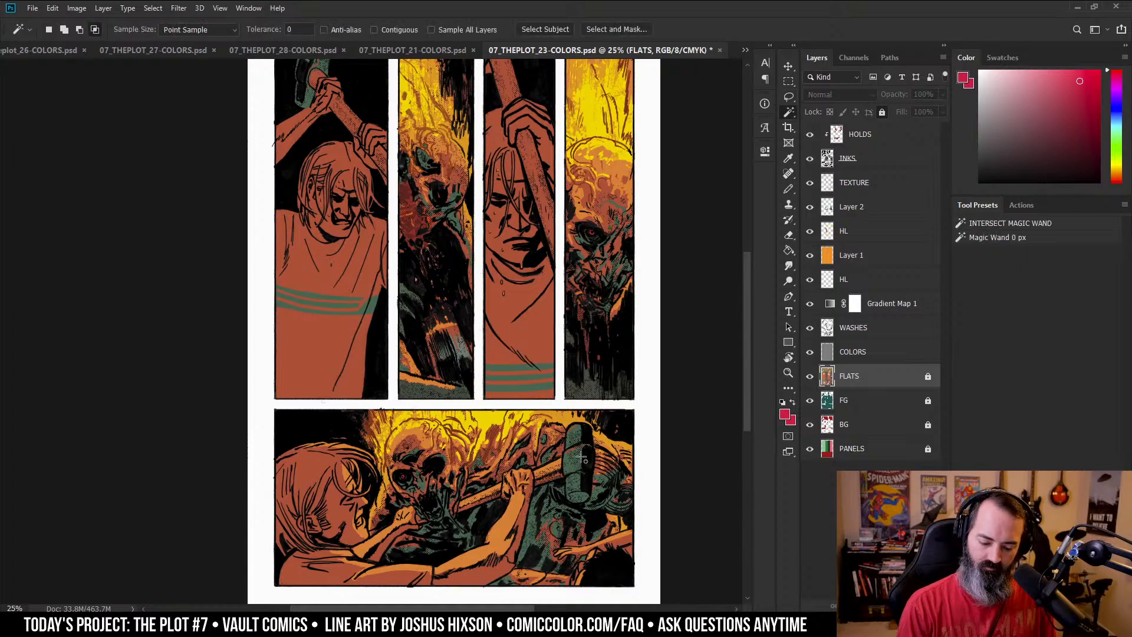
pyautogui.click(583, 457)
pyautogui.moveTo(649, 304); pyautogui.dragTo(652, 387)
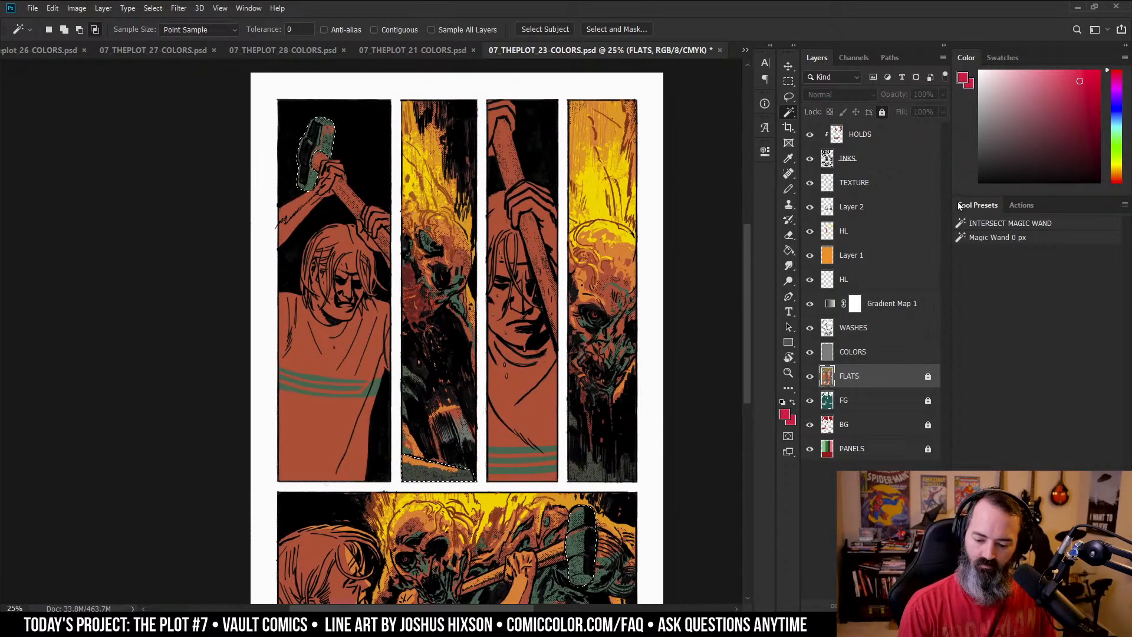
pyautogui.hotkey('alt', ']')
pyautogui.hotkey('alt', ']')
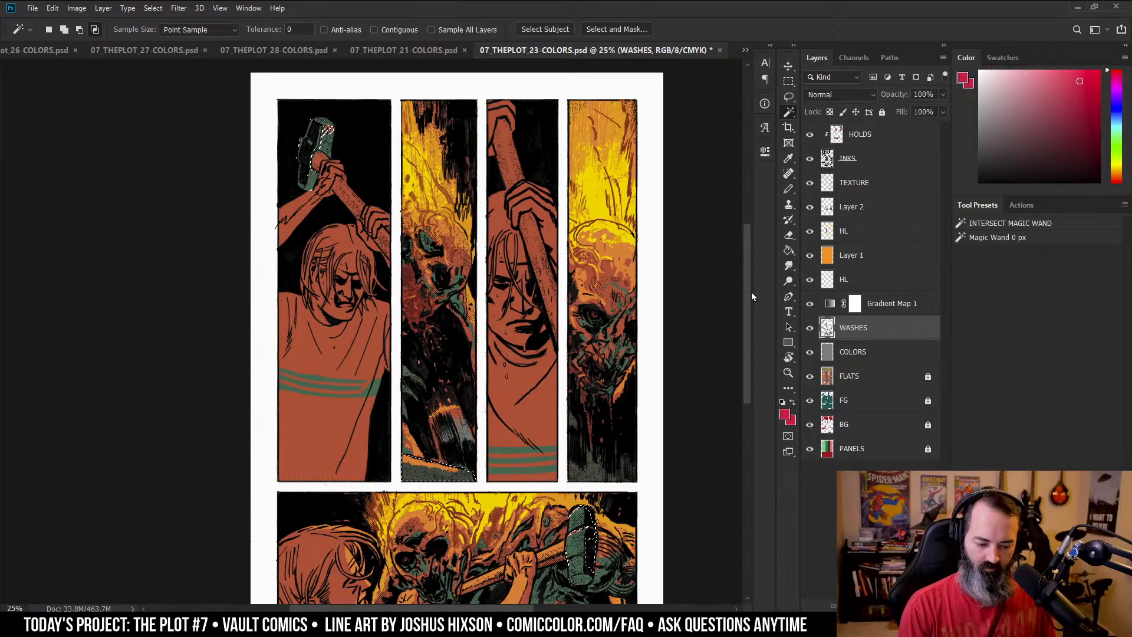
# - Inspect the selected hammer heads in the bottom and first panels and across the whole page
pyautogui.keyDown('ctrl'); pyautogui.click(576, 517); pyautogui.keyUp('ctrl')
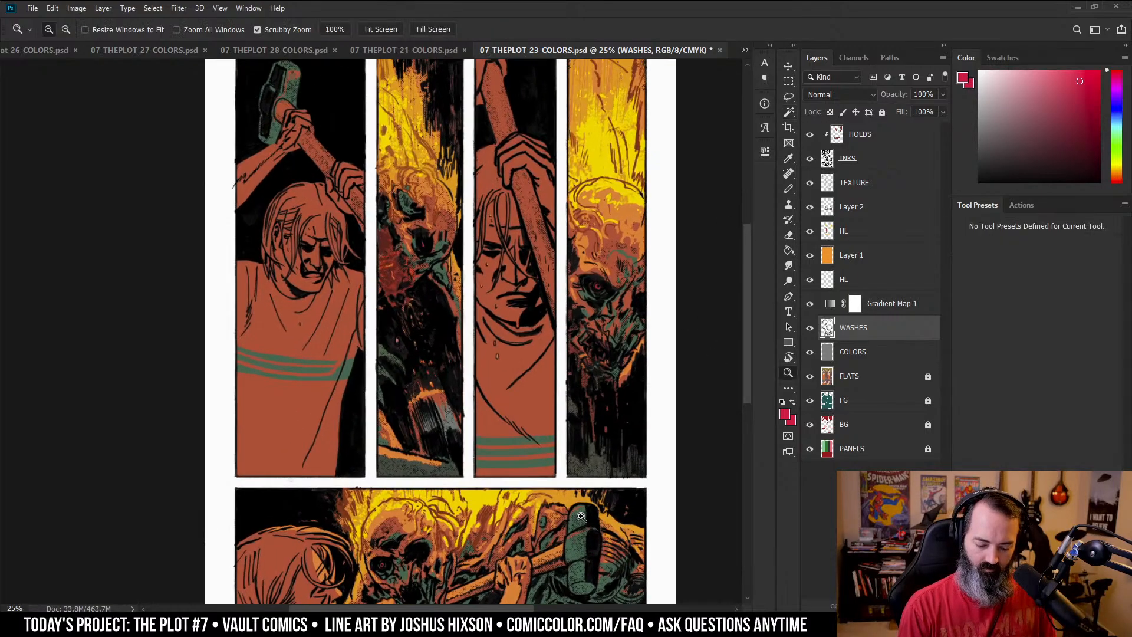
pyautogui.keyDown('ctrl'); pyautogui.click(576, 519); pyautogui.keyUp('ctrl')
pyautogui.keyDown('alt'); pyautogui.click(605, 366); pyautogui.keyUp('alt')
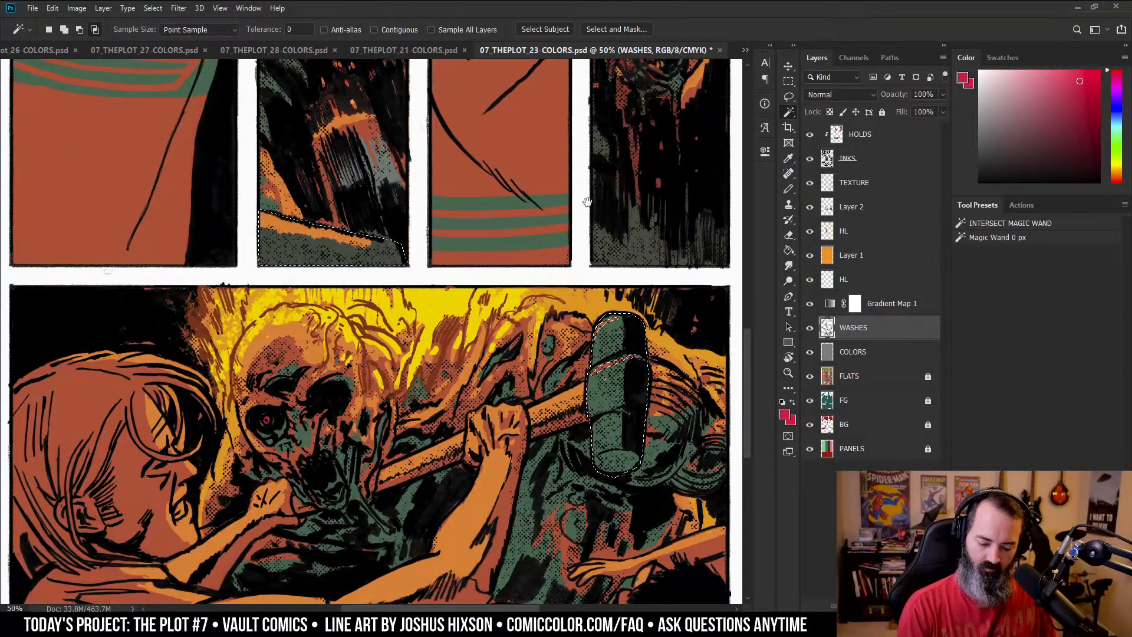
pyautogui.moveTo(367, 175); pyautogui.dragTo(471, 463)
pyautogui.moveTo(513, 223); pyautogui.dragTo(620, 430)
pyautogui.moveTo(387, 158); pyautogui.dragTo(420, 280)
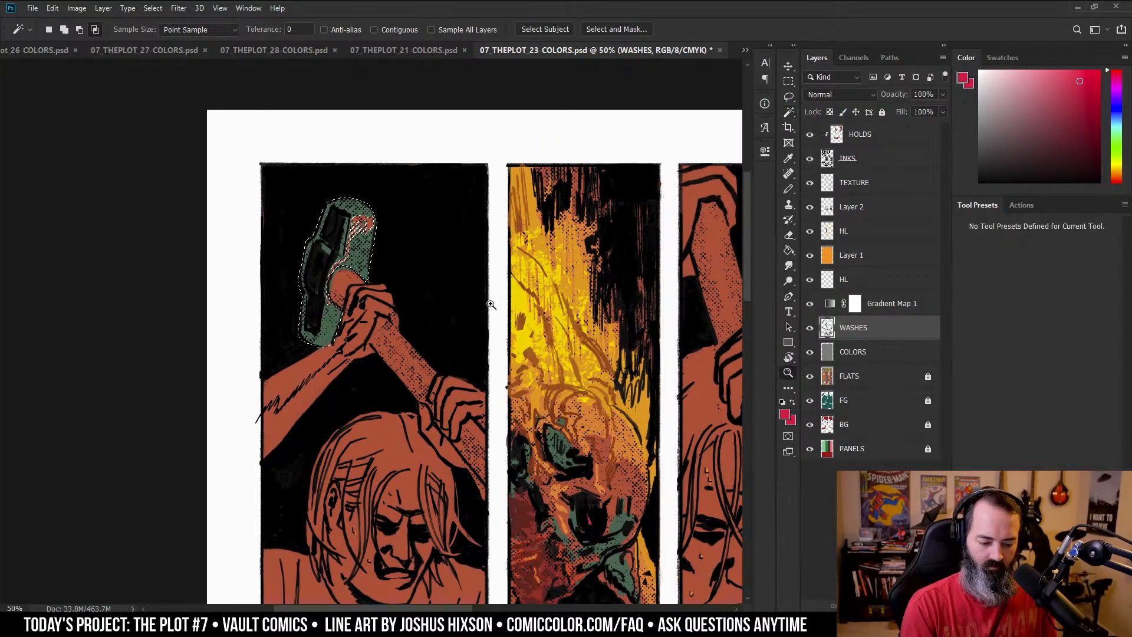
pyautogui.keyDown('alt'); pyautogui.click(539, 321); pyautogui.keyUp('alt')
pyautogui.keyDown('alt'); pyautogui.click(541, 324); pyautogui.keyUp('alt')
pyautogui.keyDown('alt'); pyautogui.click(541, 324); pyautogui.keyUp('alt')
pyautogui.moveTo(543, 322); pyautogui.dragTo(574, 220)
pyautogui.moveTo(498, 347); pyautogui.dragTo(527, 243)
pyautogui.click(528, 243)
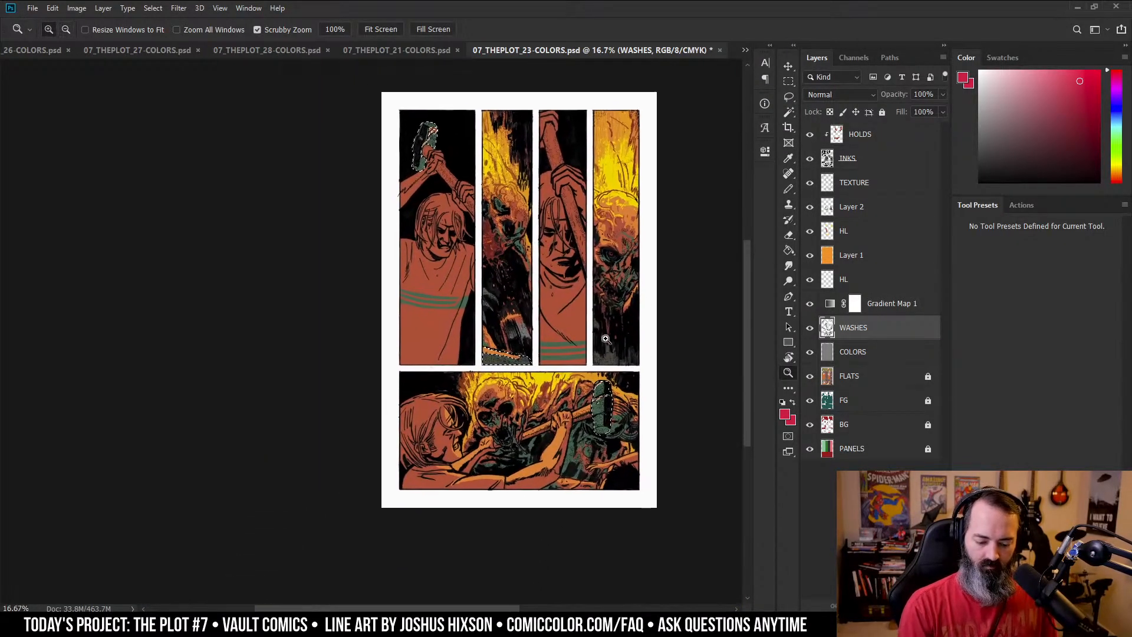
# - Set the brush colour to a muted grey-green based on the bottom panel's hammer head
pyautogui.click(597, 430)
pyautogui.press('b')
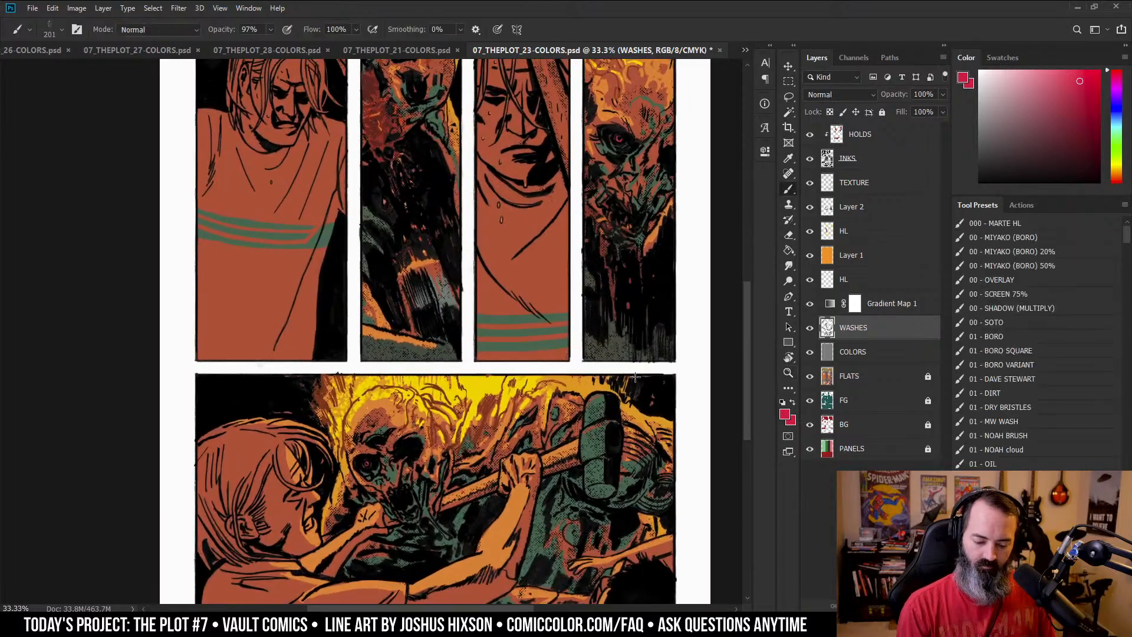
pyautogui.keyDown('alt'); pyautogui.click(601, 399); pyautogui.keyUp('alt')
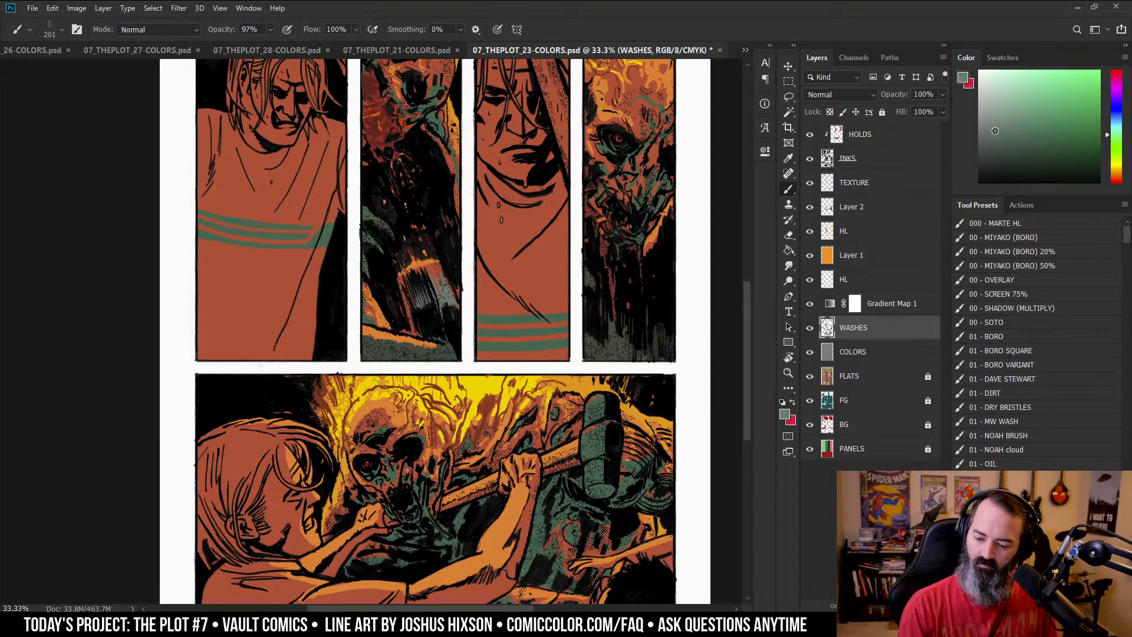
pyautogui.moveTo(634, 395); pyautogui.dragTo(630, 360)
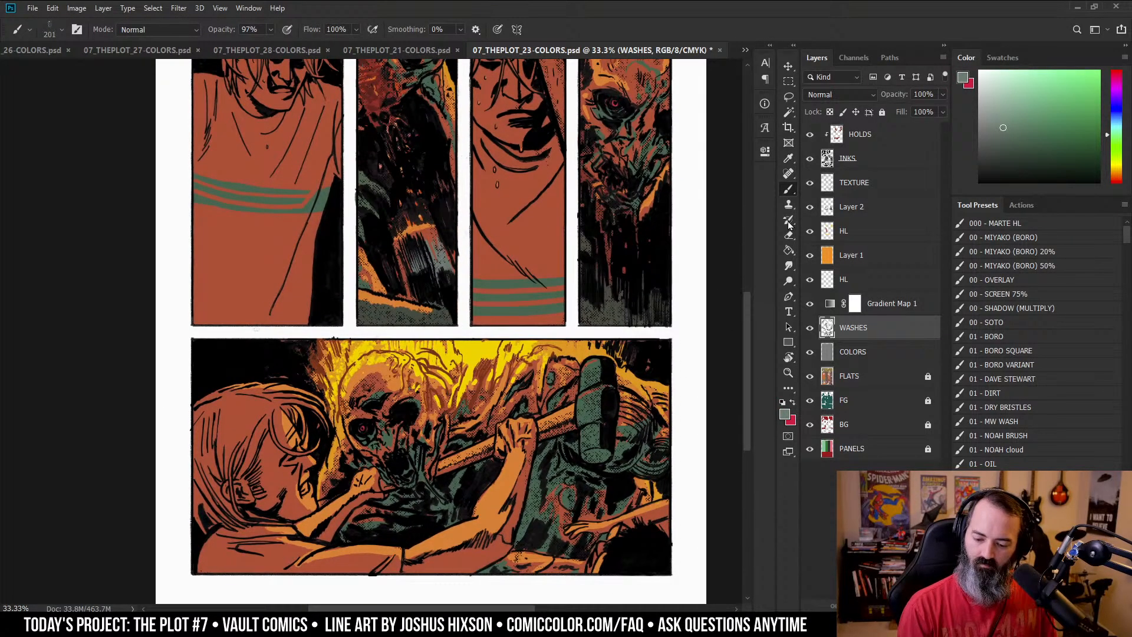
# - Rename Layer 2 to NORMAL
pyautogui.click(859, 205)
pyautogui.doubleClick(857, 207)
pyautogui.write('NO')
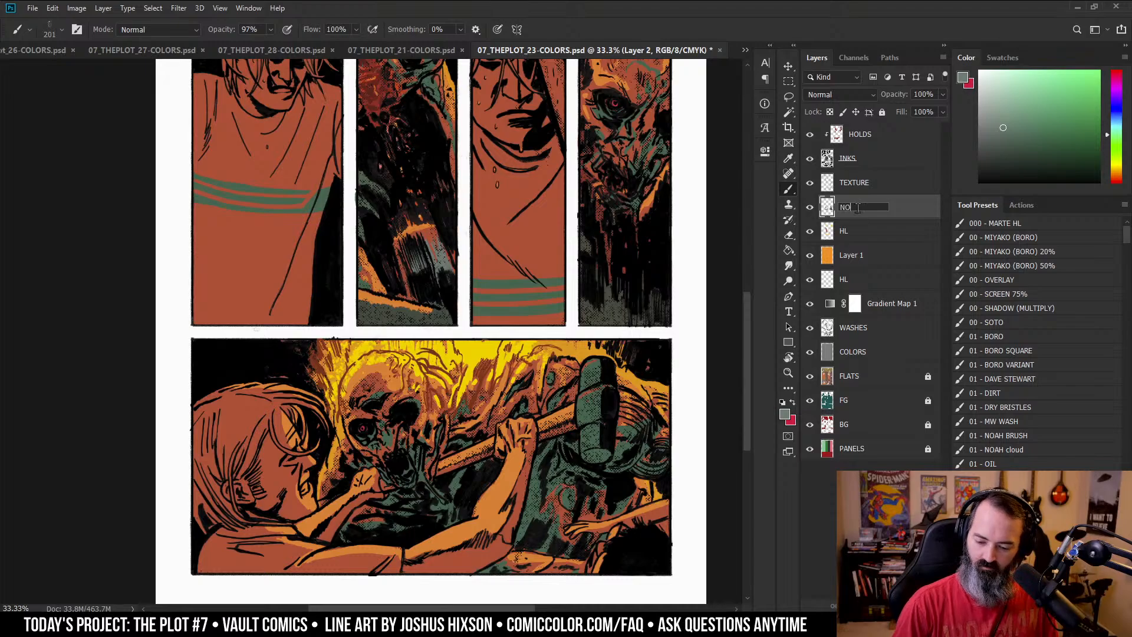
pyautogui.write('RMAL')
pyautogui.press('Return')
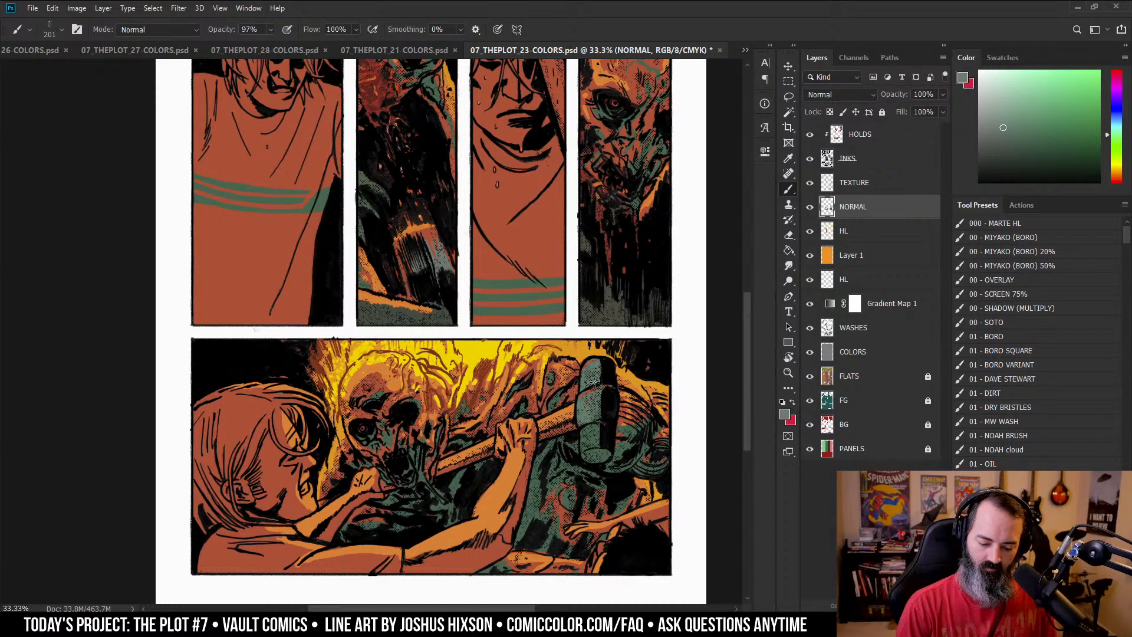
# - Paint the first panel's hammer head on the NORMAL layer in grey-green, finishing with a darker grey, using a 201 px brush
pyautogui.hscroll(-5, 344, 184)
pyautogui.scroll(10, 344, 184)
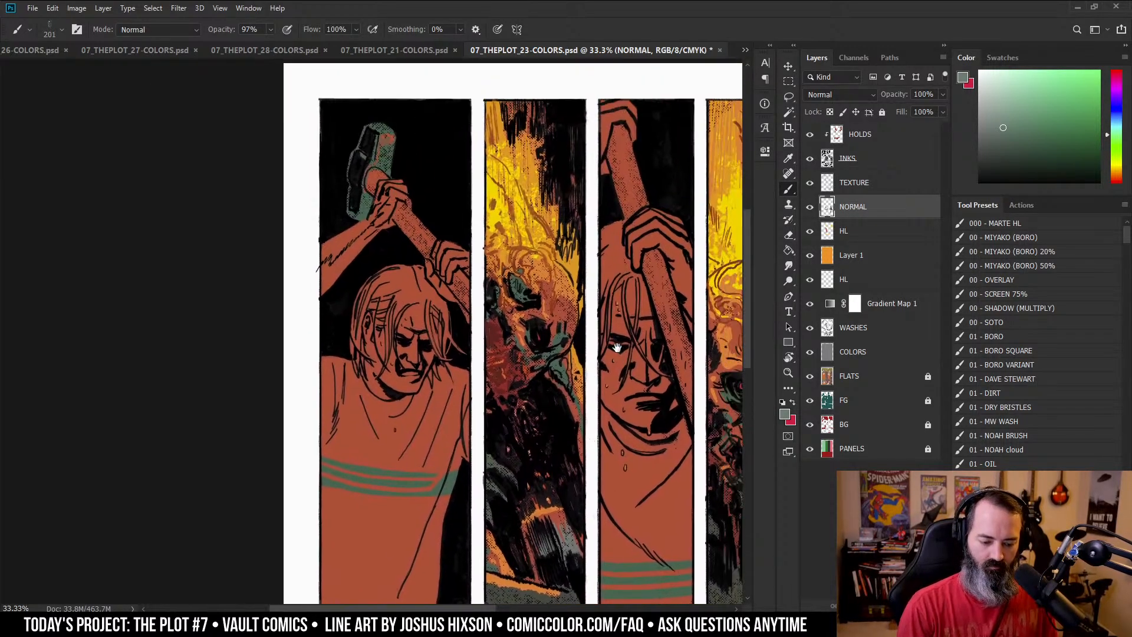
pyautogui.moveTo(344, 184)
pyautogui.mouseDown()
pyautogui.moveTo(374, 139)
pyautogui.moveTo(386, 144)
pyautogui.moveTo(345, 191)
pyautogui.moveTo(370, 201)
pyautogui.moveTo(382, 162)
pyautogui.mouseUp()
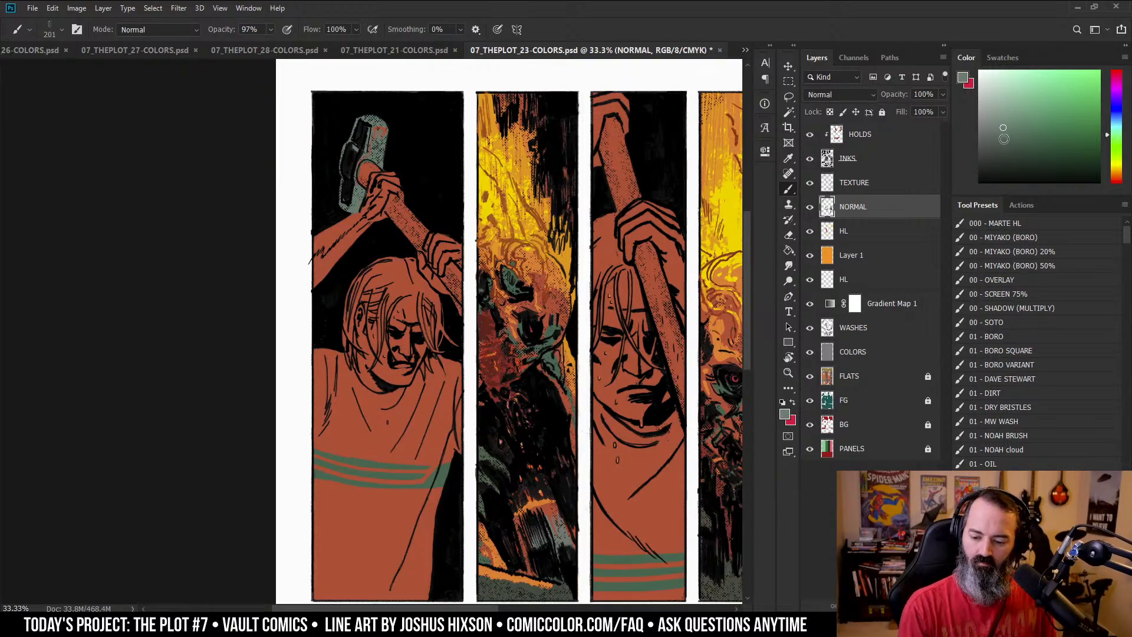
pyautogui.click(997, 147)
pyautogui.moveTo(372, 105)
pyautogui.mouseDown()
pyautogui.moveTo(360, 191)
pyautogui.moveTo(385, 112)
pyautogui.mouseUp()
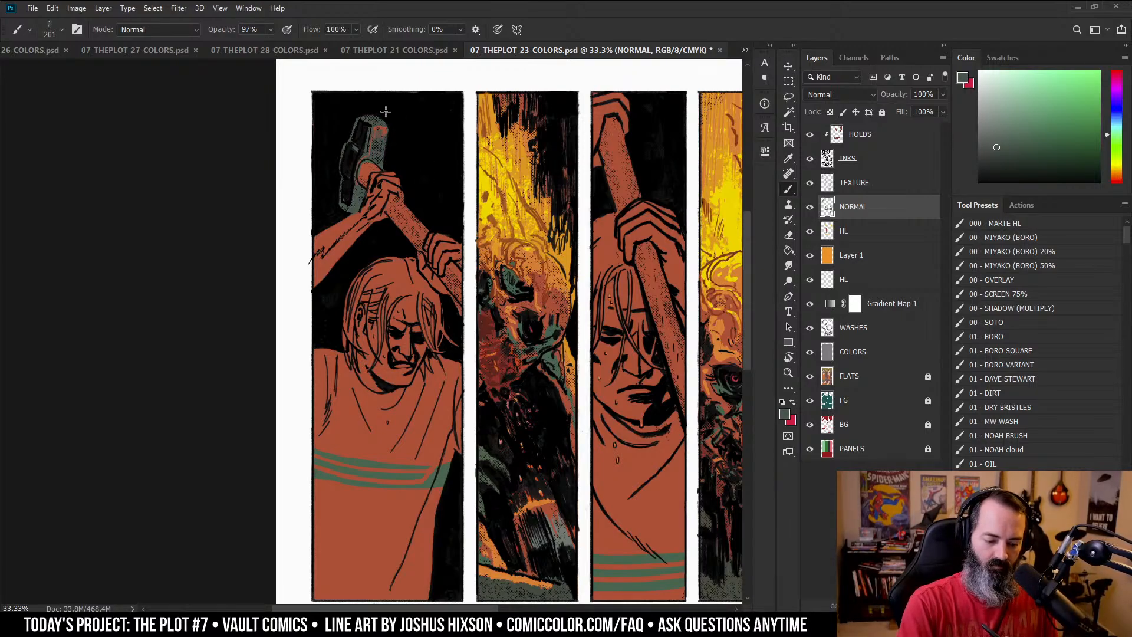
pyautogui.press('l')
pyautogui.moveTo(623, 231)
pyautogui.mouseDown()
pyautogui.moveTo(601, 207)
pyautogui.moveTo(605, 154)
pyautogui.mouseUp()
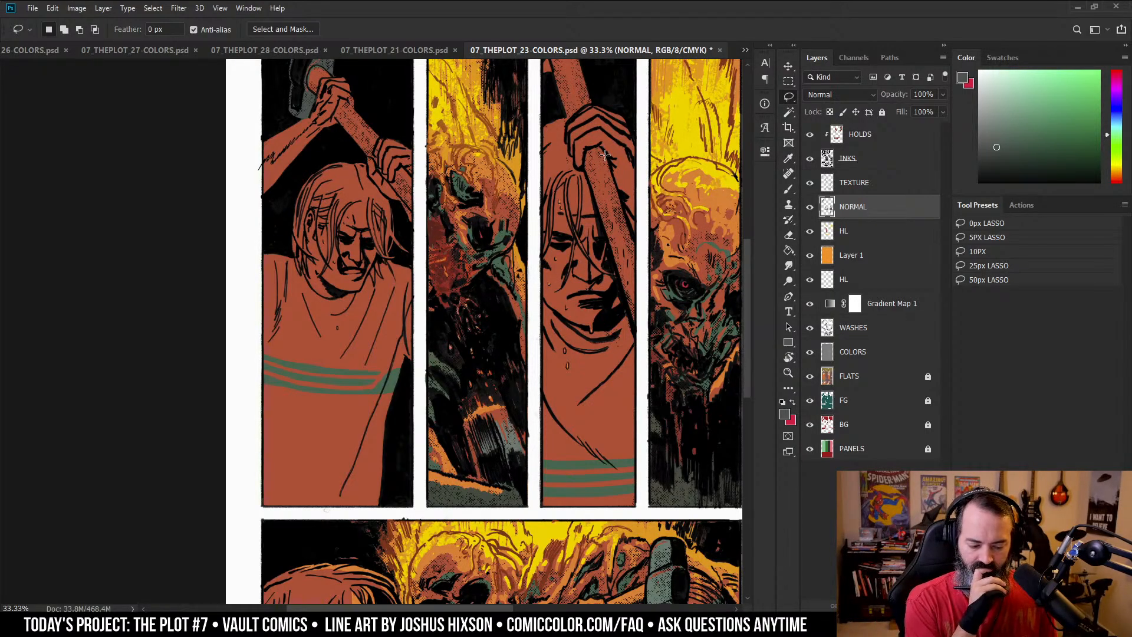
pyautogui.press('z')
pyautogui.keyDown('alt'); pyautogui.click(667, 243); pyautogui.keyUp('alt')
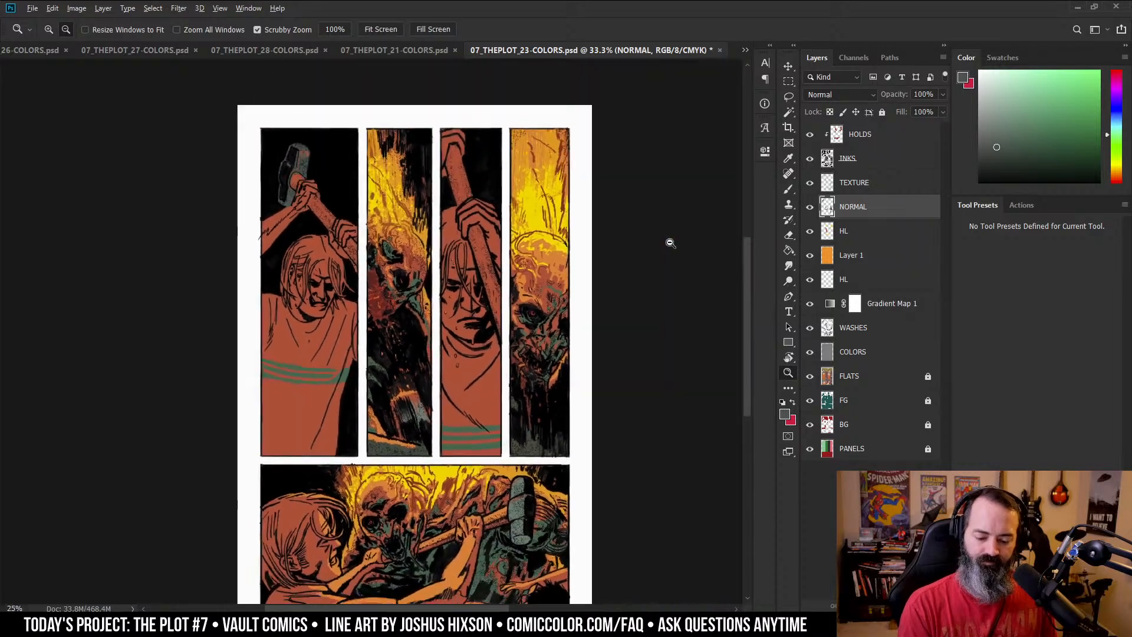
# - Examine the recoloured hammer heads and overall colour balance across the whole page and in the upper panels
pyautogui.keyDown('alt'); pyautogui.click(667, 240); pyautogui.keyUp('alt')
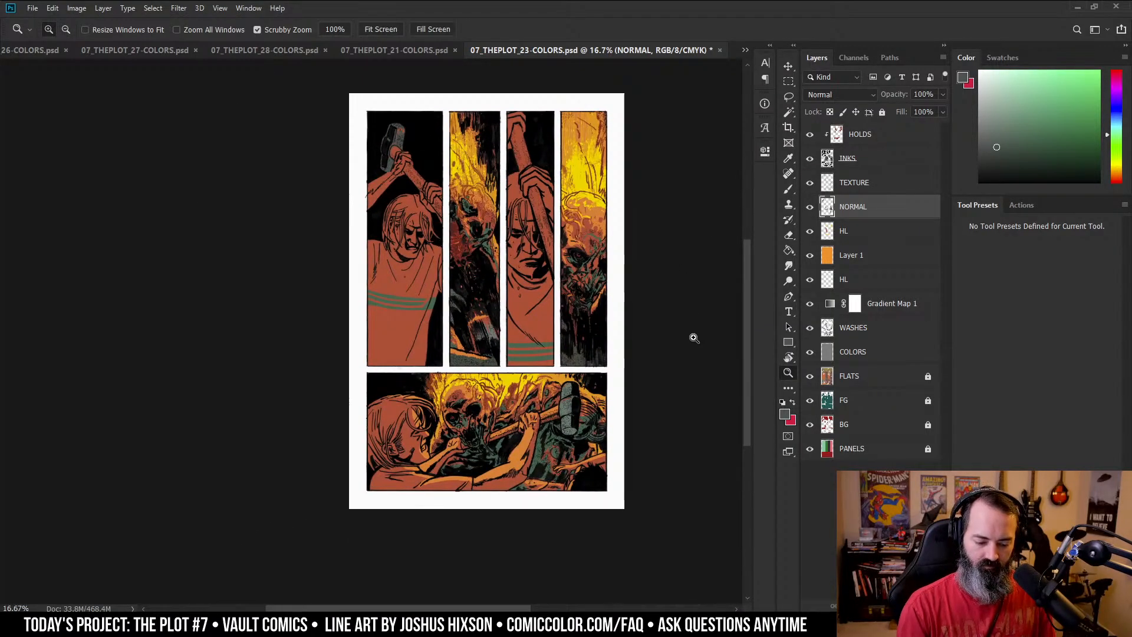
pyautogui.press('l')
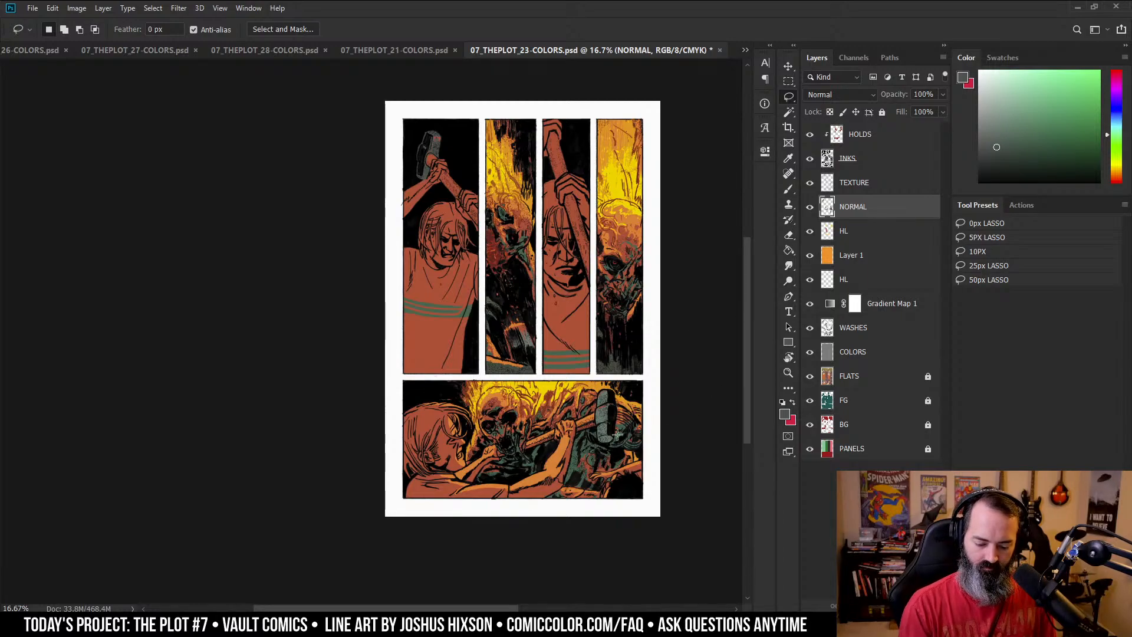
pyautogui.keyDown('ctrl'); pyautogui.click(510, 408); pyautogui.keyUp('ctrl')
pyautogui.moveTo(572, 297); pyautogui.dragTo(567, 385)
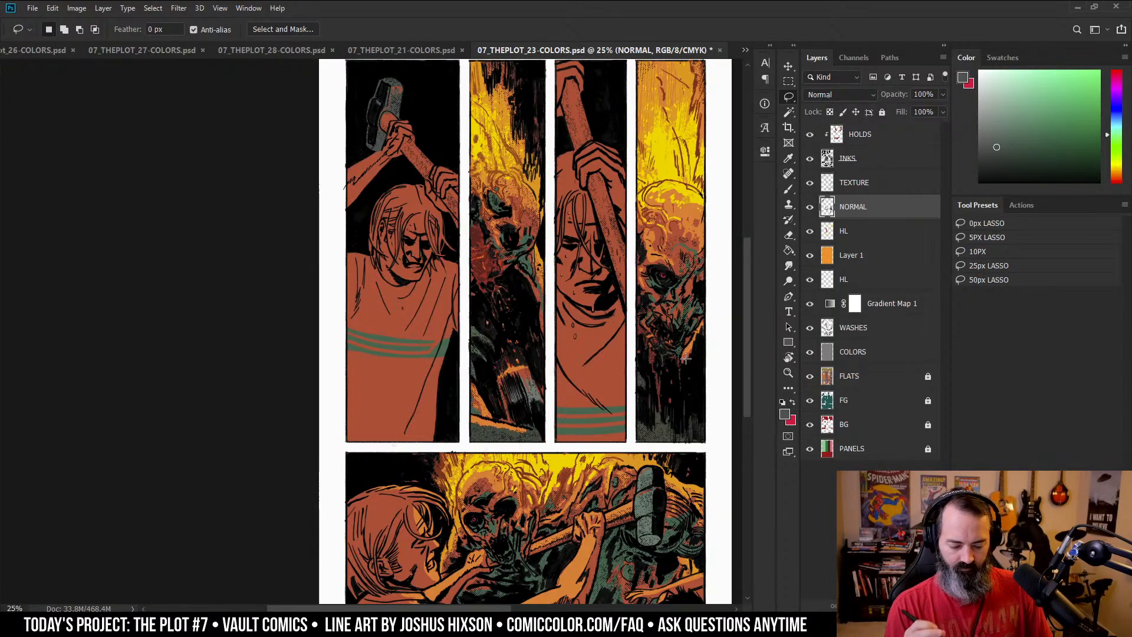
pyautogui.moveTo(598, 260); pyautogui.dragTo(675, 240)
pyautogui.keyDown('alt'); pyautogui.click(604, 224); pyautogui.keyUp('alt')
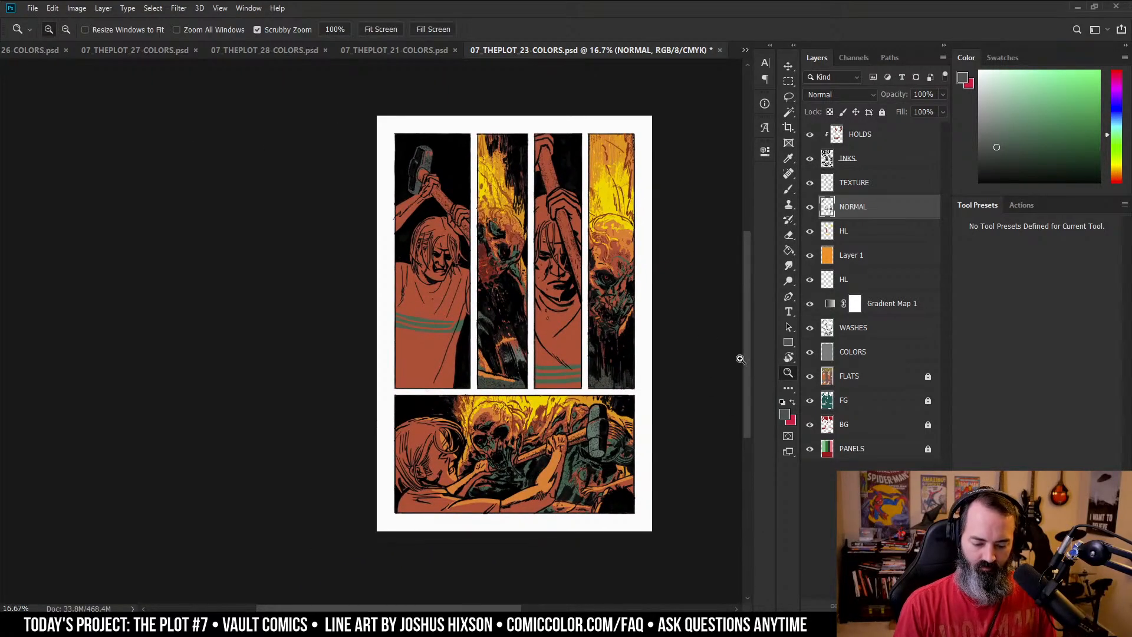
pyautogui.moveTo(598, 226); pyautogui.dragTo(605, 251)
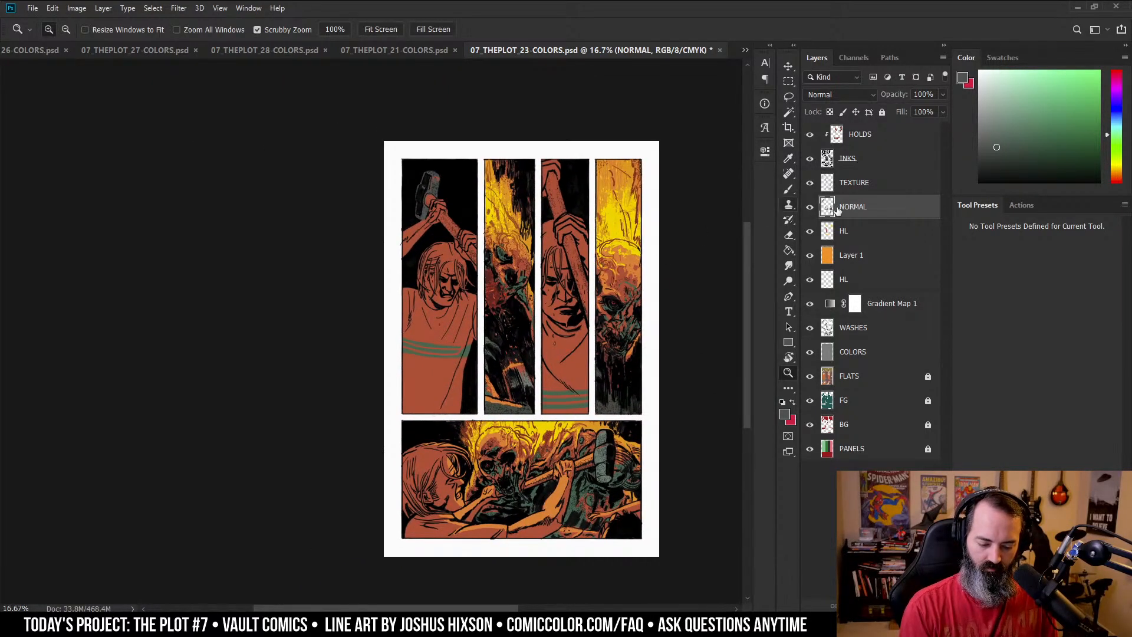
pyautogui.click(553, 323)
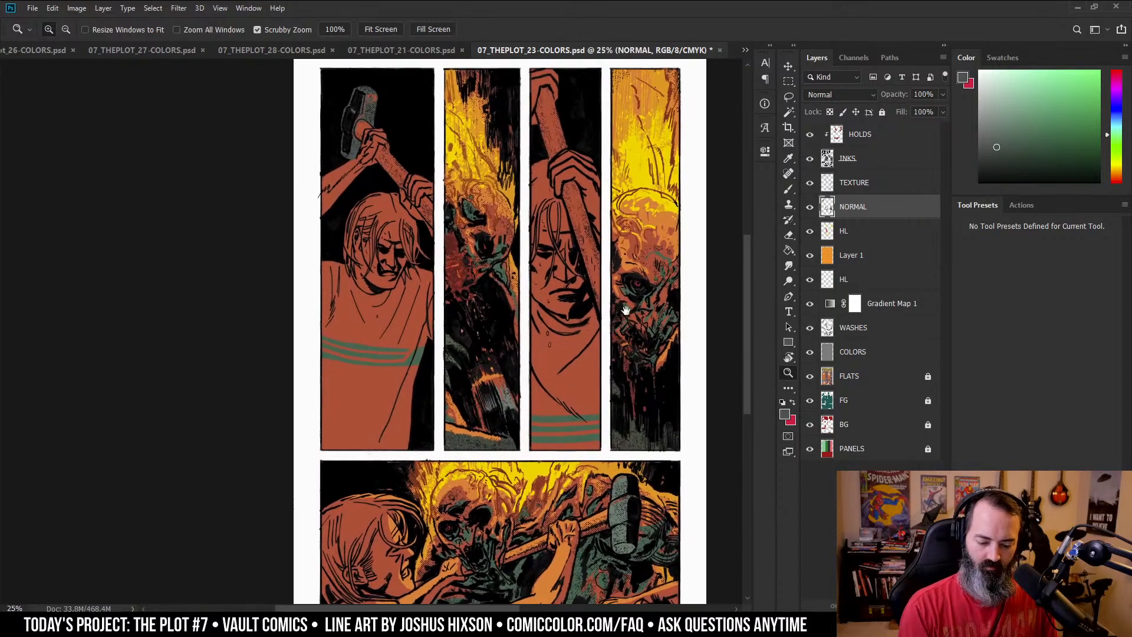
# - Select the first and third upper panels from the PANELS layer with the Magic Wand
pyautogui.press('l')
pyautogui.click(832, 450)
pyautogui.press('w')
pyautogui.click(407, 351)
pyautogui.keyDown('shift'); pyautogui.click(564, 369); pyautogui.keyUp('shift')
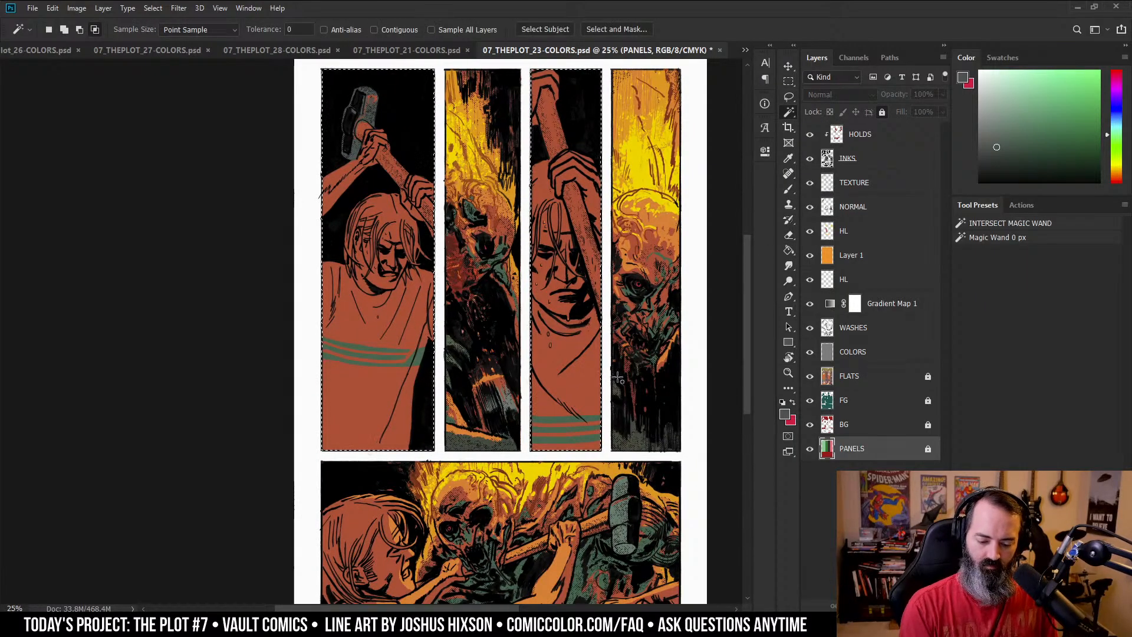
# - Isolate the upper HL layer to examine its painted areas, and restore the visibility of all layers
pyautogui.click(884, 230)
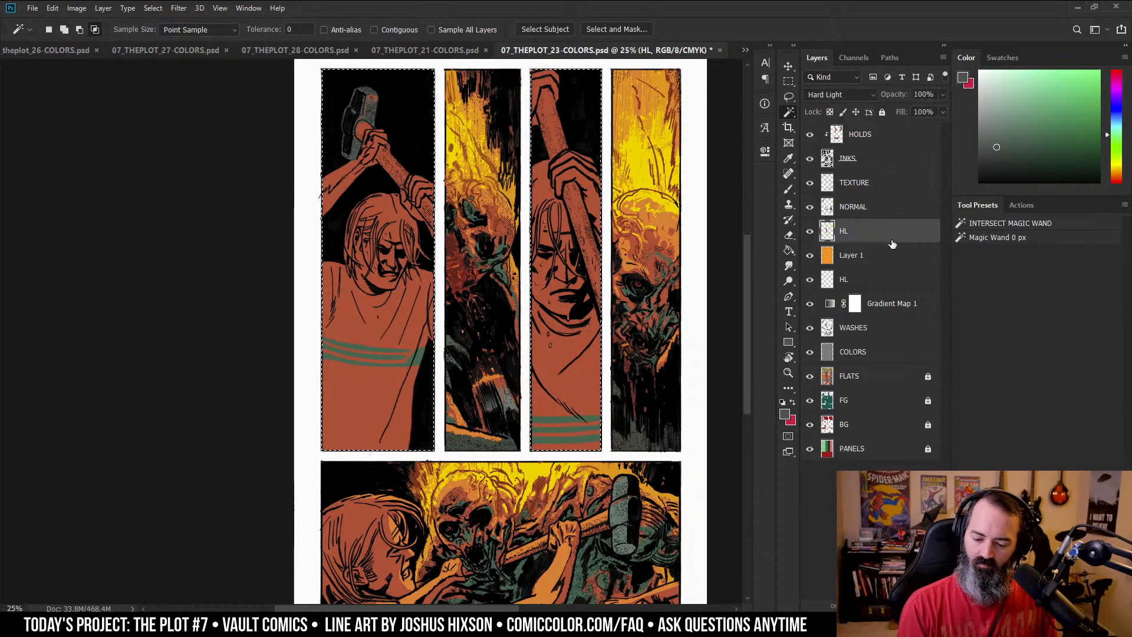
pyautogui.keyDown('alt'); pyautogui.click(810, 231); pyautogui.keyUp('alt')
pyautogui.keyDown('alt'); pyautogui.click(810, 232); pyautogui.keyUp('alt')
pyautogui.keyDown('alt'); pyautogui.click(809, 234); pyautogui.keyUp('alt')
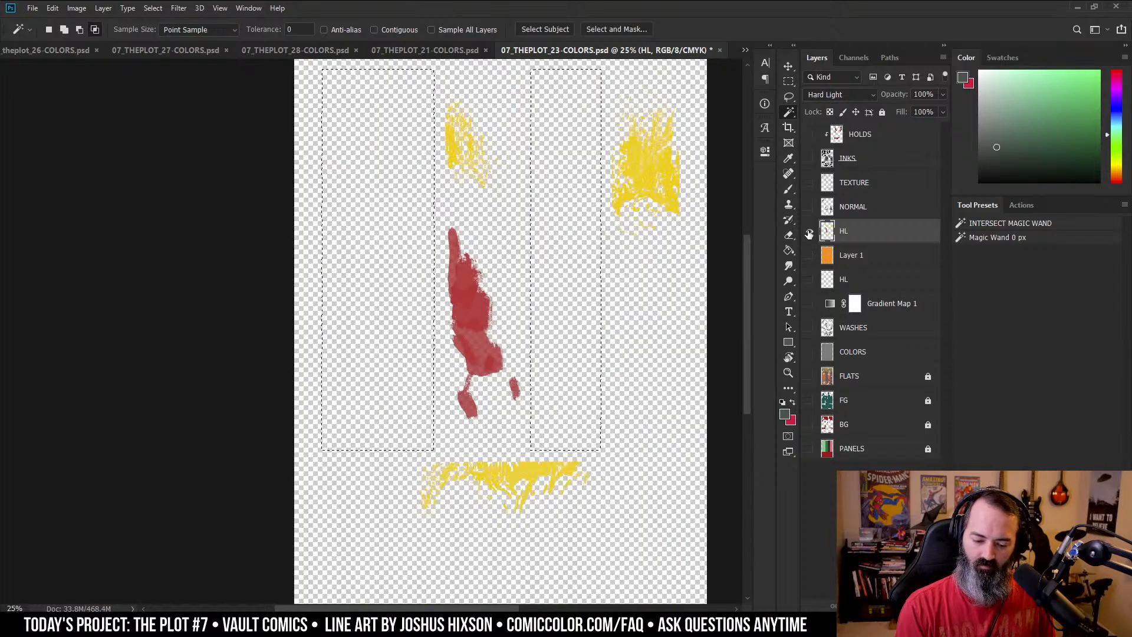
pyautogui.keyDown('alt'); pyautogui.click(810, 234); pyautogui.keyUp('alt')
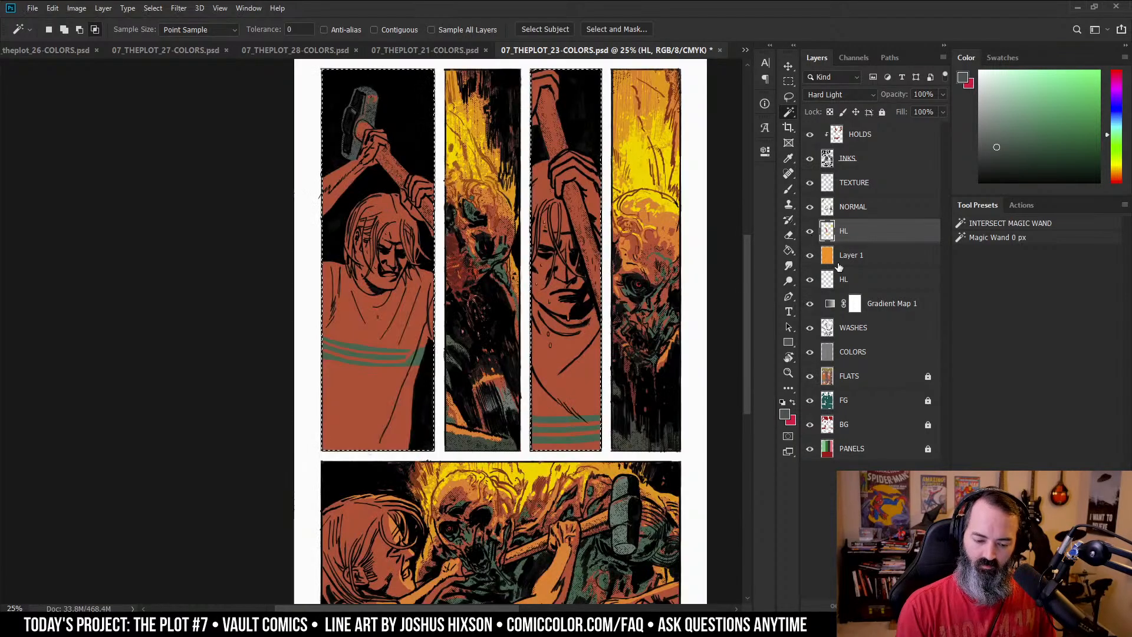
# - Fill the selected first and third panels with a muted dark crimson on the upper HL layer, and deselect
pyautogui.moveTo(1118, 124); pyautogui.dragTo(1118, 70)
pyautogui.moveTo(1018, 138); pyautogui.dragTo(1035, 132)
pyautogui.press('g')
pyautogui.click(577, 298)
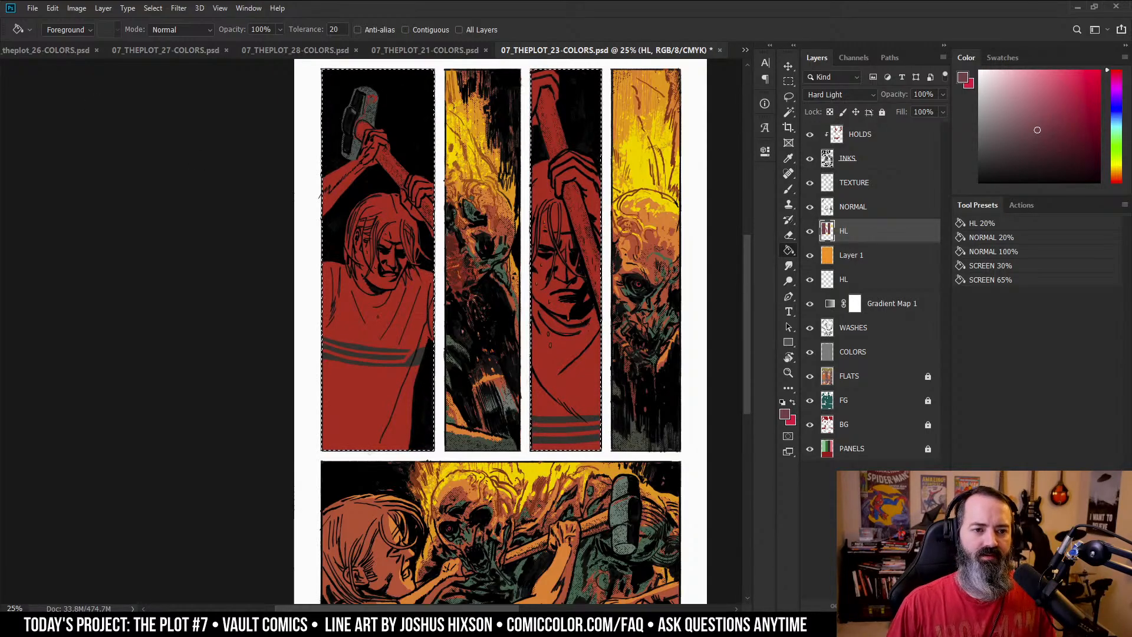
pyautogui.hotkey('ctrl', 'd')
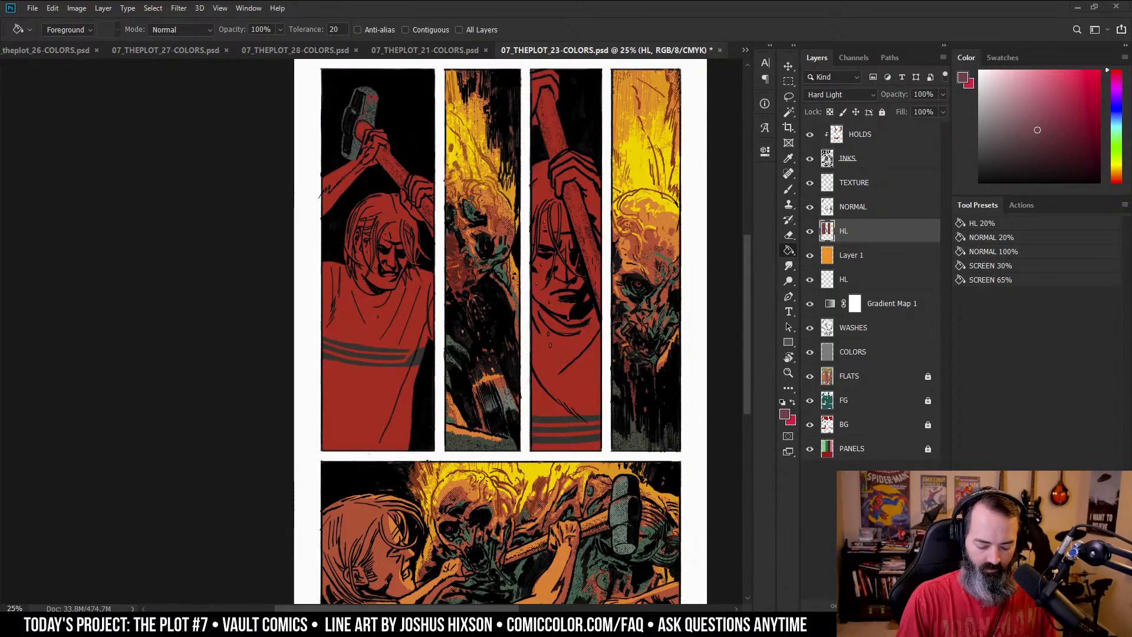
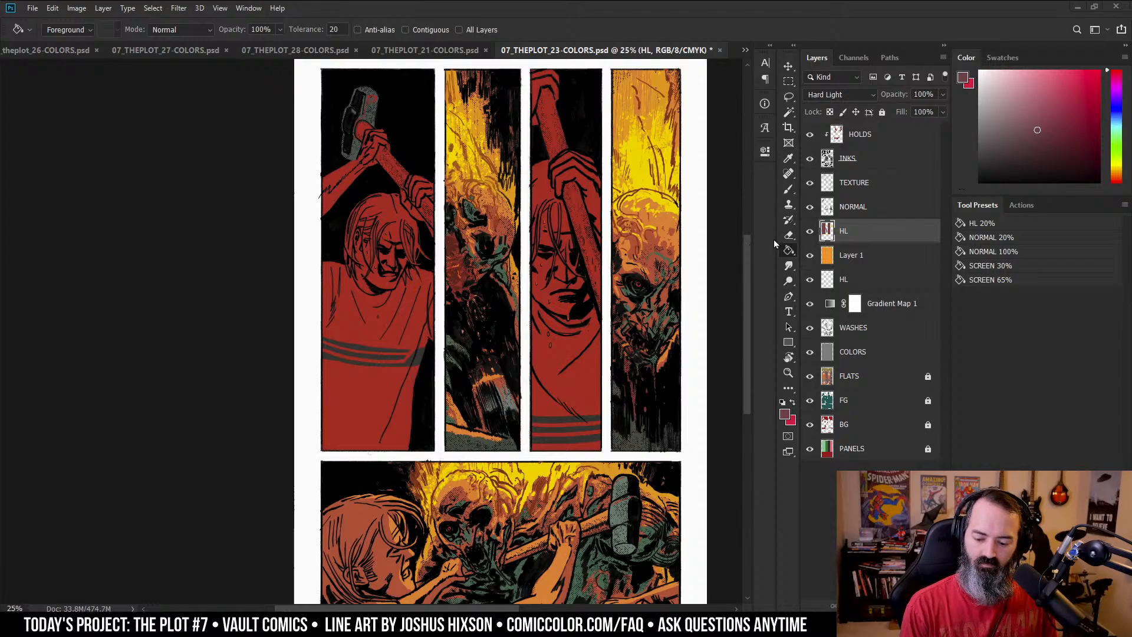
# - Compare the page with the upper HL layer hidden and shown
pyautogui.press('l')
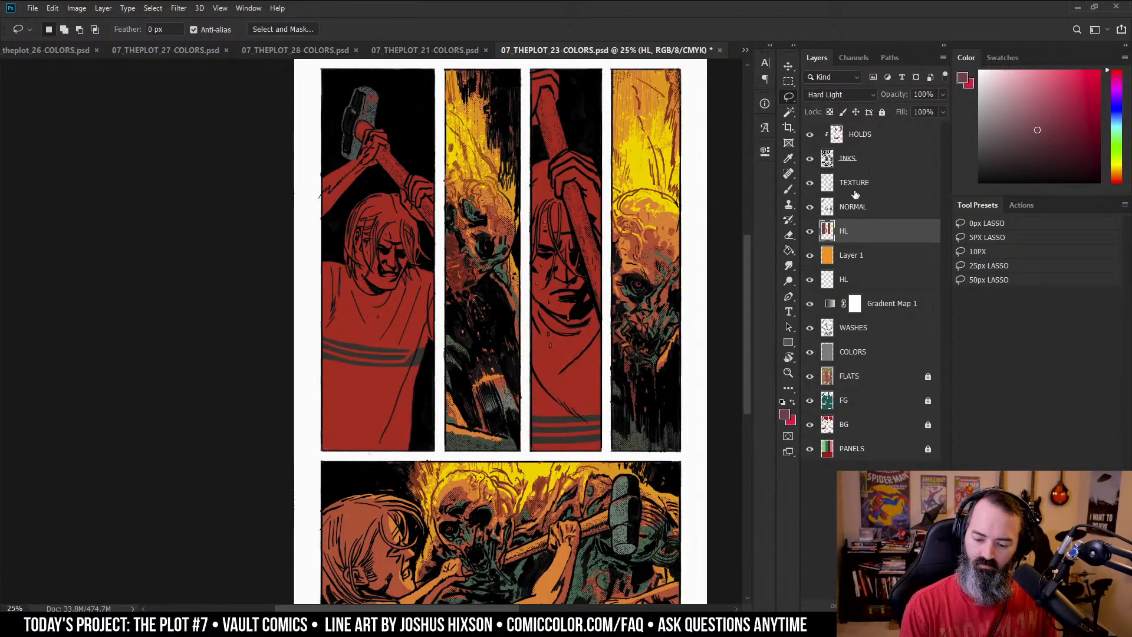
pyautogui.click(810, 231)
pyautogui.click(810, 231)
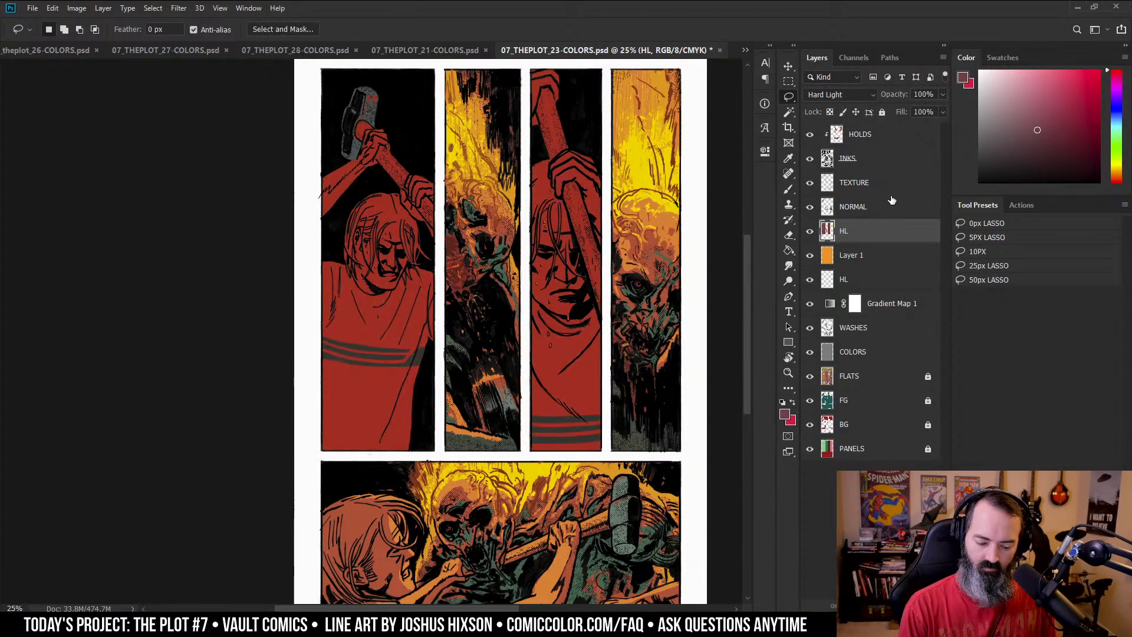
# - Select the shirt-stripe tone from the WASHES layer and exclude the first panel's hammer head from the selection
pyautogui.click(849, 376)
pyautogui.press('w')
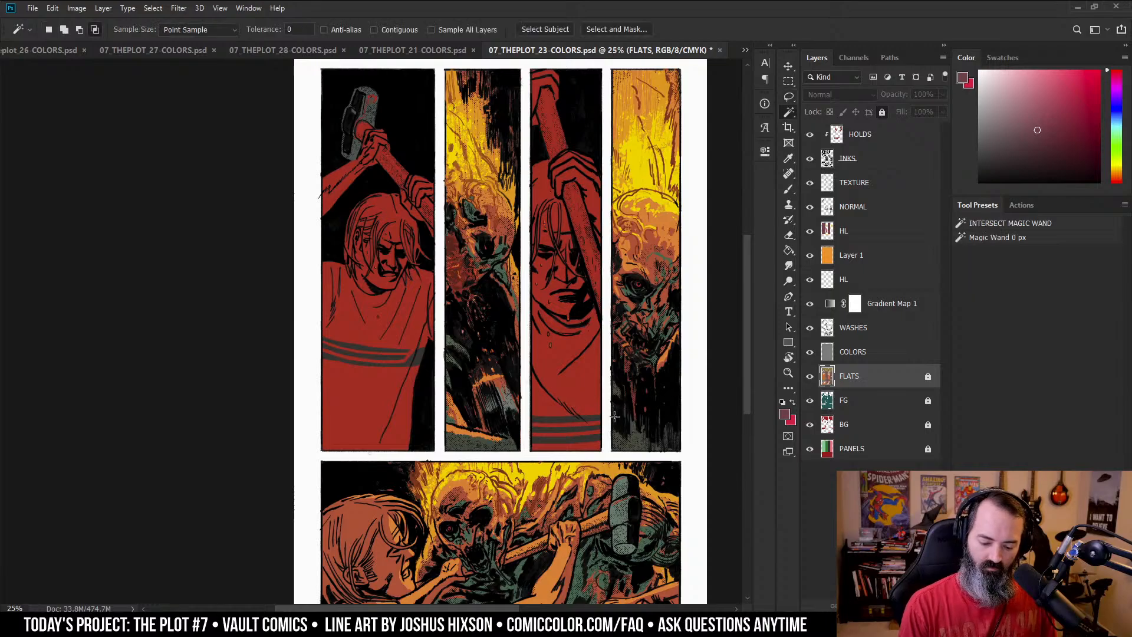
pyautogui.click(855, 328)
pyautogui.click(592, 418)
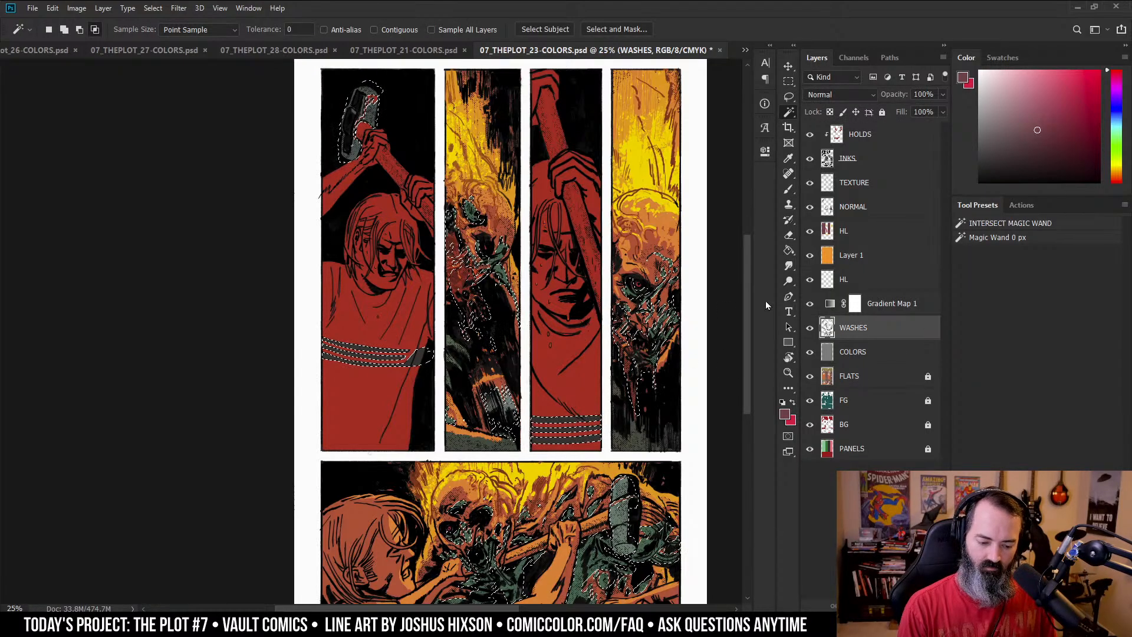
pyautogui.press('l')
pyautogui.moveTo(369, 65)
pyautogui.mouseDown()
pyautogui.moveTo(313, 153)
pyautogui.moveTo(366, 62)
pyautogui.mouseUp()
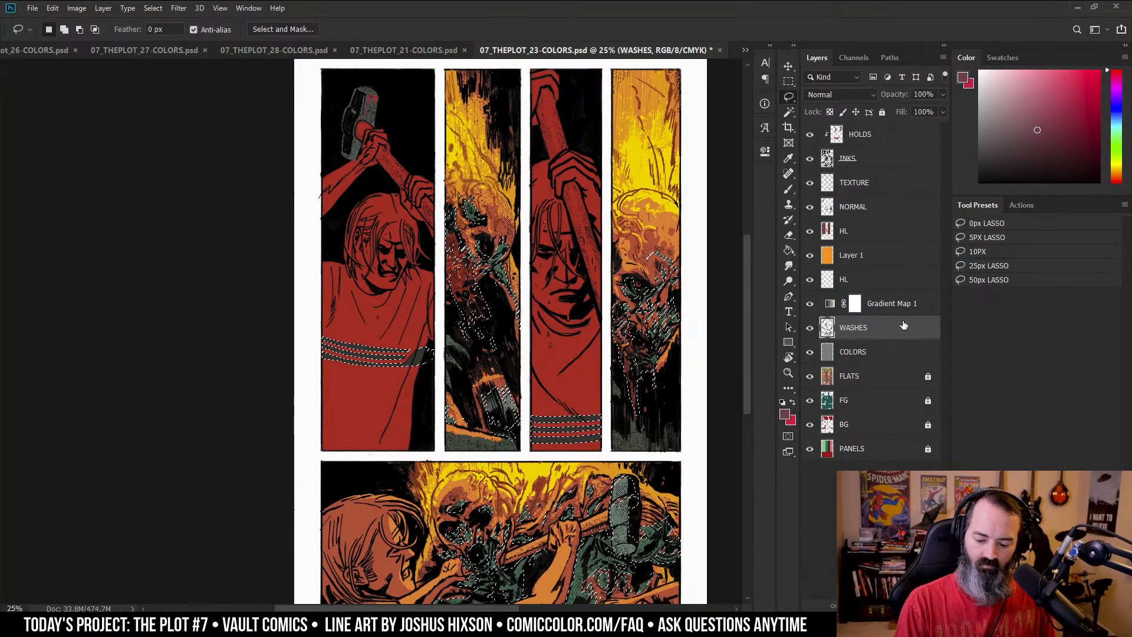
# - Subtract the second, fourth and bottom panels from the selection using the PANELS layer, and check the remainder in Quick Mask
pyautogui.click(879, 449)
pyautogui.press('w')
pyautogui.keyDown('alt'); pyautogui.click(502, 289); pyautogui.keyUp('alt')
pyautogui.keyDown('alt'); pyautogui.click(632, 276); pyautogui.keyUp('alt')
pyautogui.keyDown('alt'); pyautogui.click(612, 479); pyautogui.keyUp('alt')
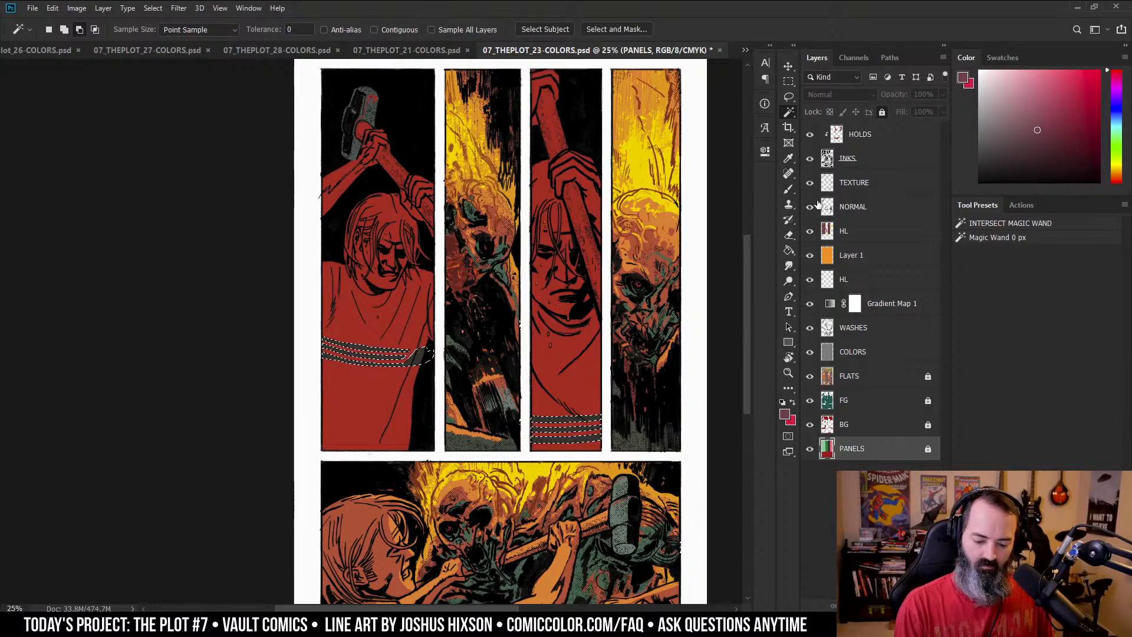
pyautogui.press('q')
pyautogui.press('q')
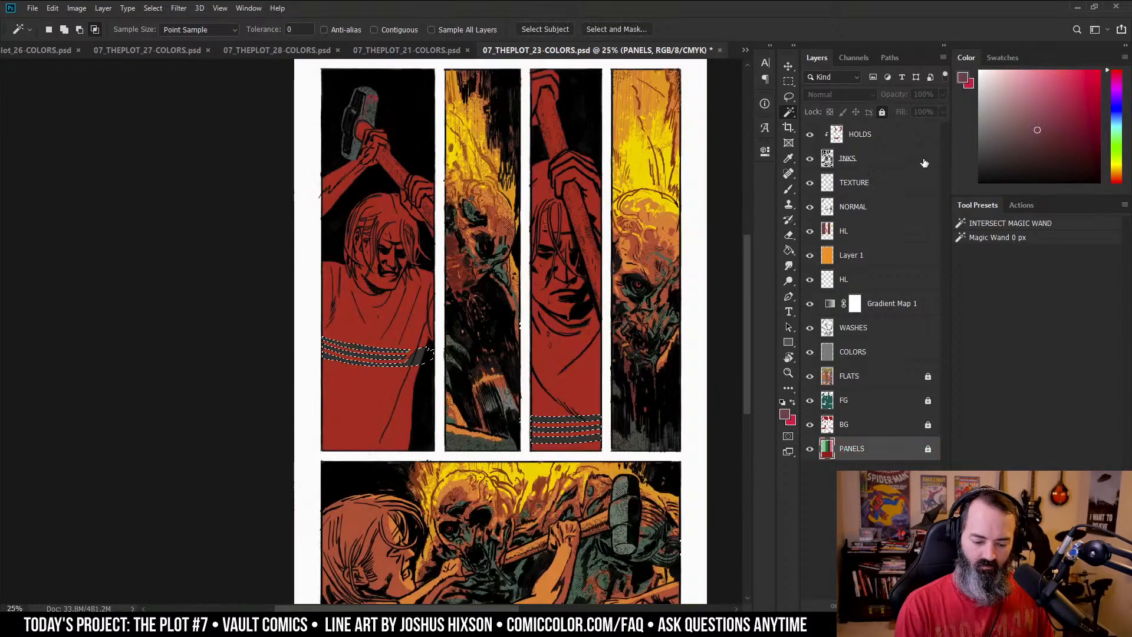
# - Adjust the stripes on the upper HL layer with Hue/Saturation: hue -180, saturation -39, lightness +20, keeping the selection outline hidden
pyautogui.click(828, 209)
pyautogui.hotkey('ctrl', 'h')
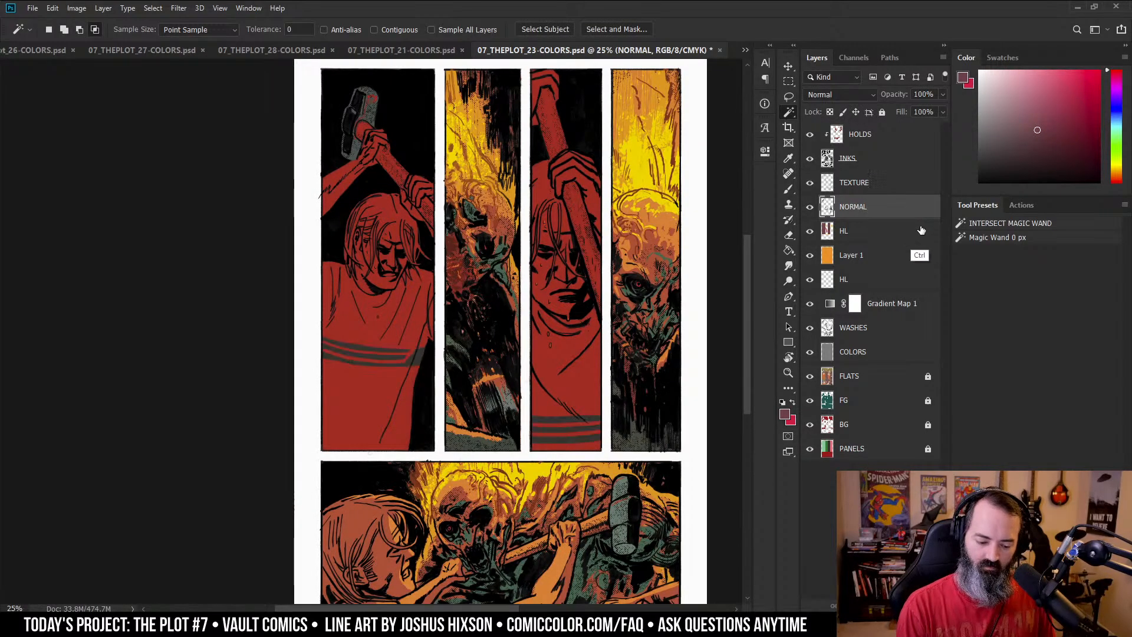
pyautogui.click(858, 229)
pyautogui.hotkey('ctrl', 'u')
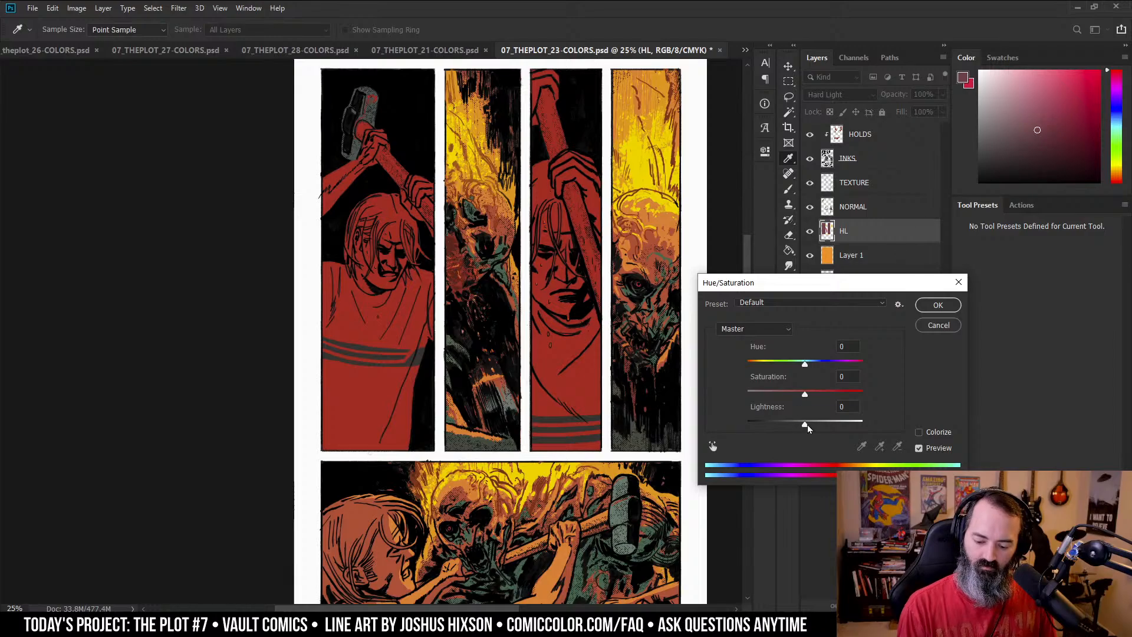
pyautogui.moveTo(806, 425); pyautogui.dragTo(748, 366)
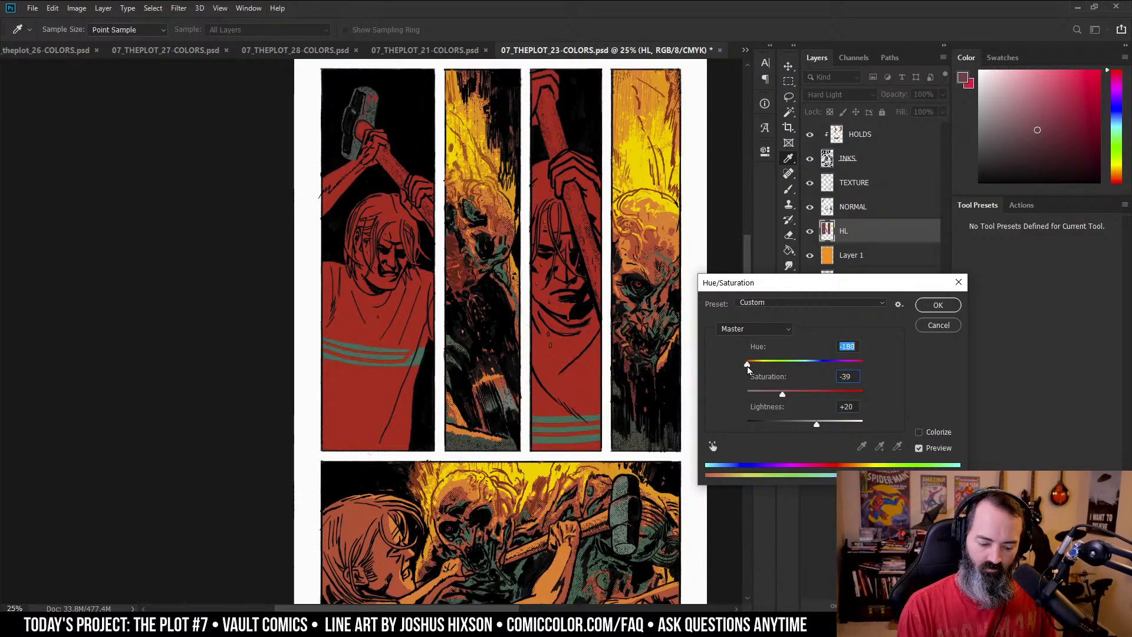
pyautogui.click(937, 305)
pyautogui.press('w')
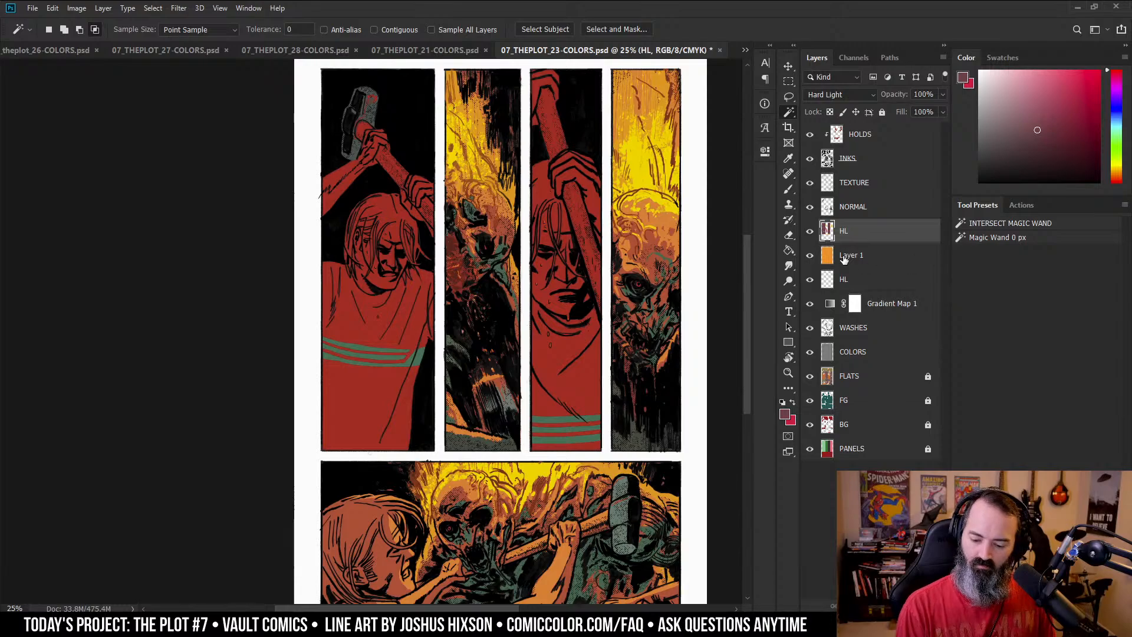
# - Fill the selected shirt stripes on the NORMAL layer with a muted dark red sampled from the third panel's shirt, and deselect
pyautogui.click(845, 206)
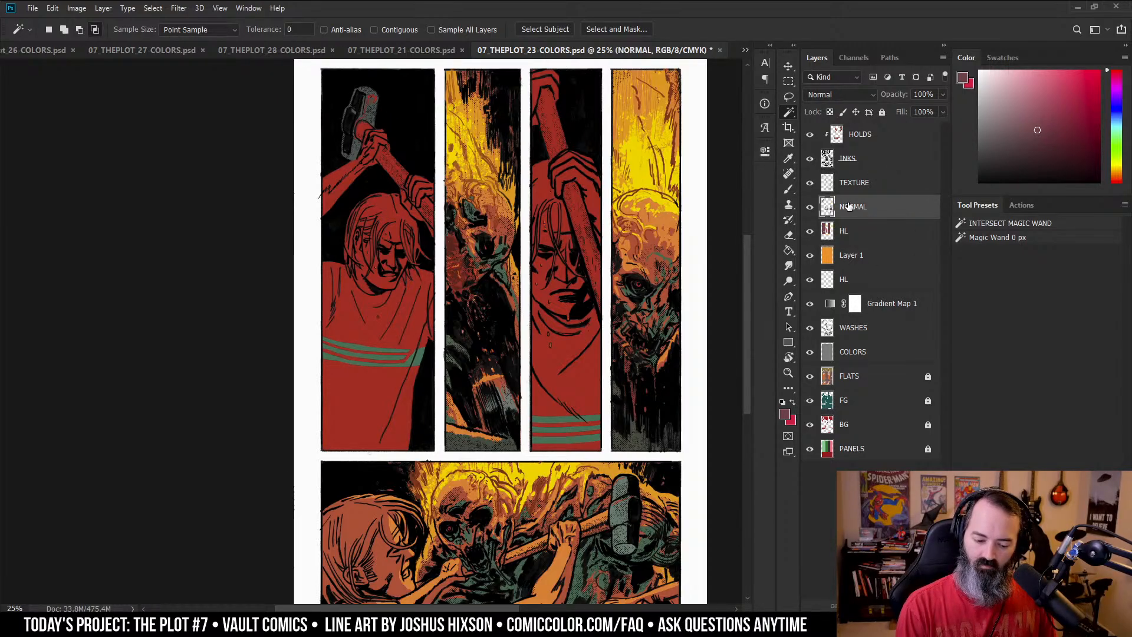
pyautogui.click(411, 313)
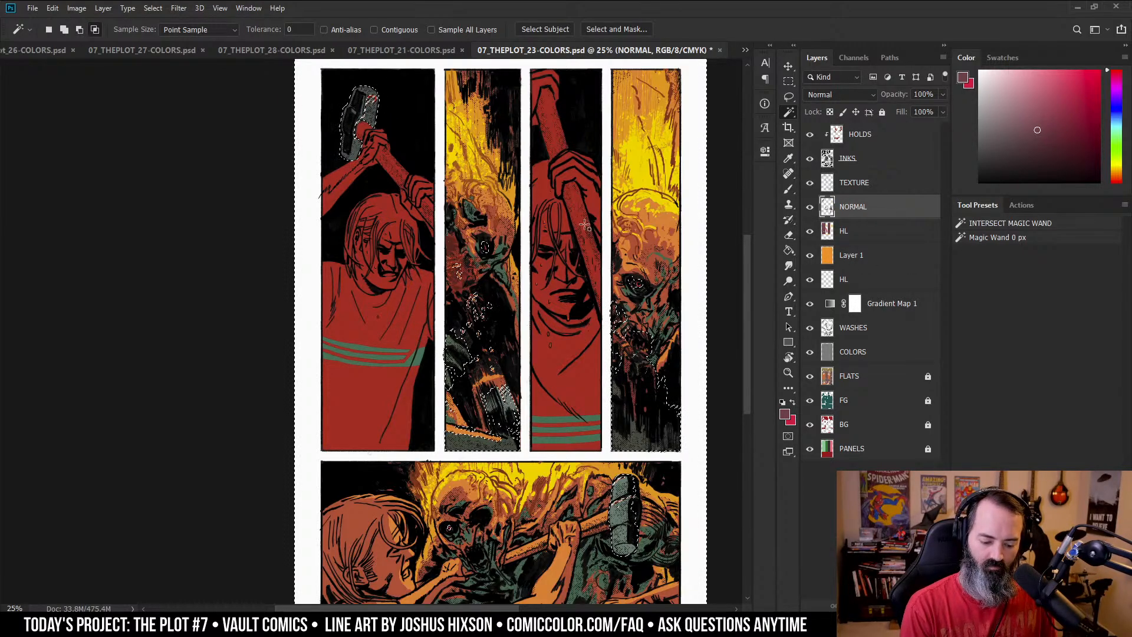
pyautogui.hotkey('ctrl', 'z')
pyautogui.press('b')
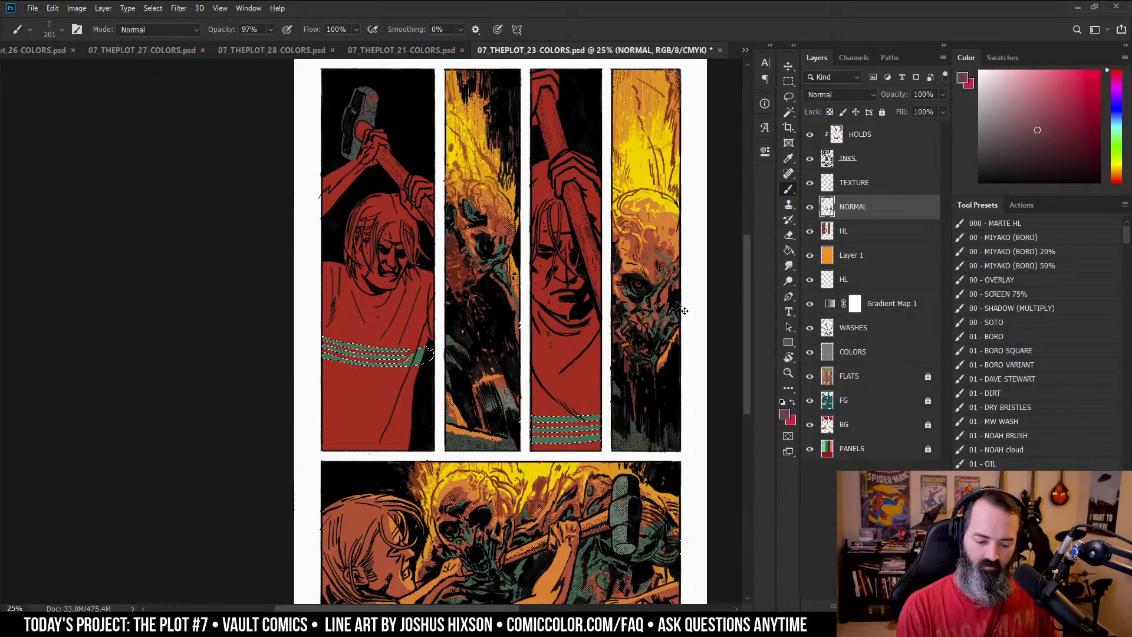
pyautogui.press('alt')
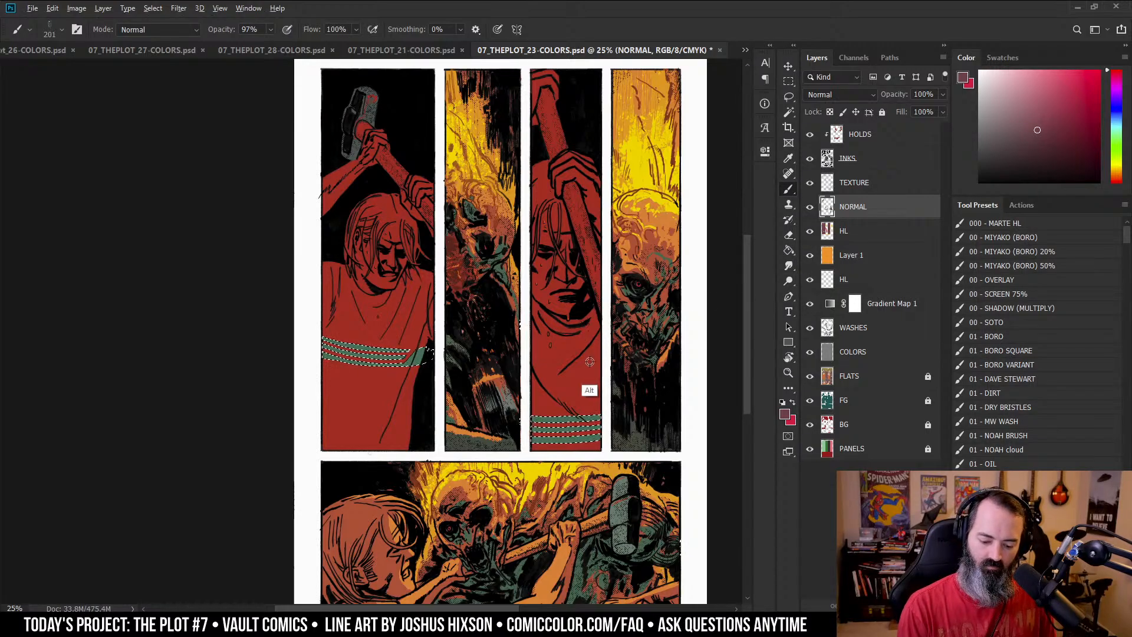
pyautogui.keyDown('alt'); pyautogui.click(590, 362); pyautogui.keyUp('alt')
pyautogui.press('g')
pyautogui.click(584, 407)
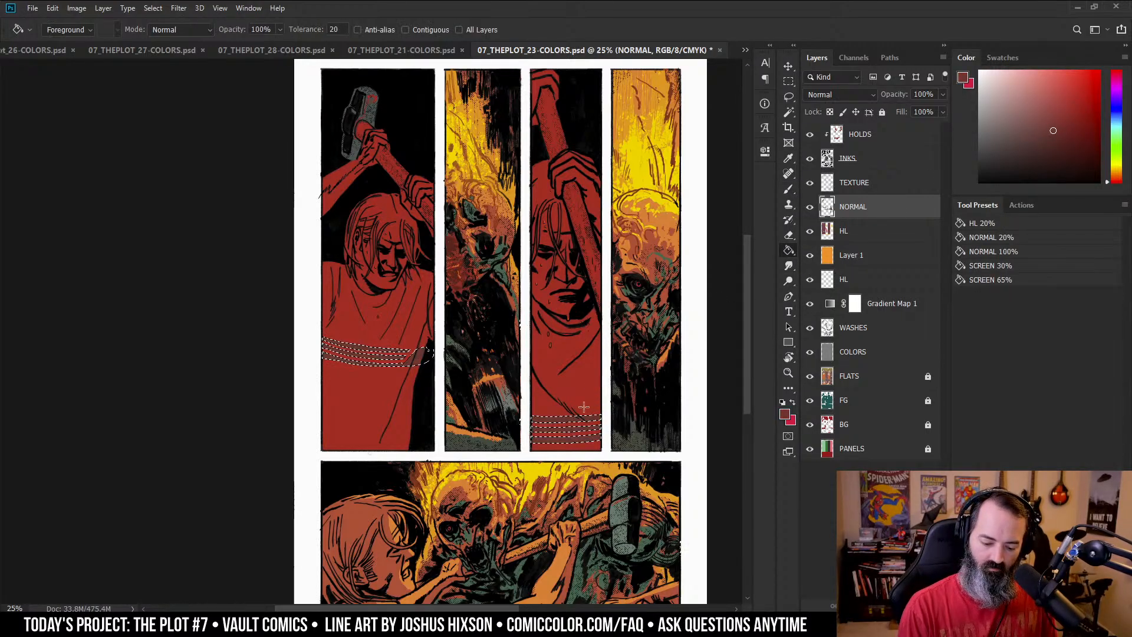
pyautogui.hotkey('ctrl', 'd')
# - Set the brush colour to an orange sampled from the burning figure in the second panel
pyautogui.press('l')
pyautogui.scroll(1, 646, 135)
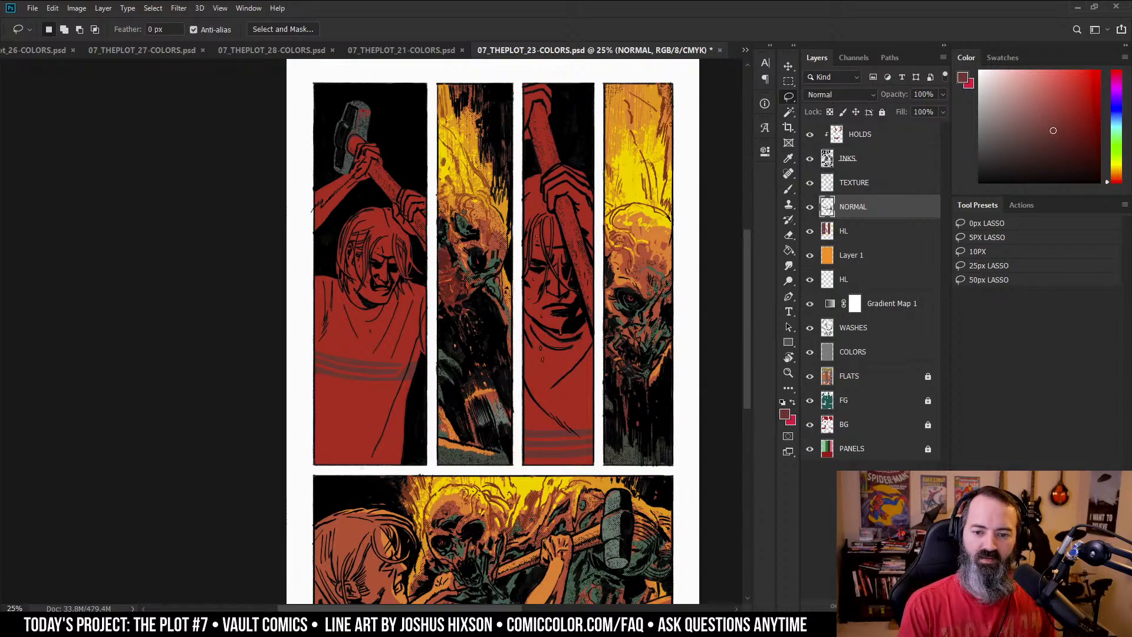
pyautogui.moveTo(752, 354); pyautogui.dragTo(746, 388)
pyautogui.moveTo(696, 85); pyautogui.dragTo(708, 187)
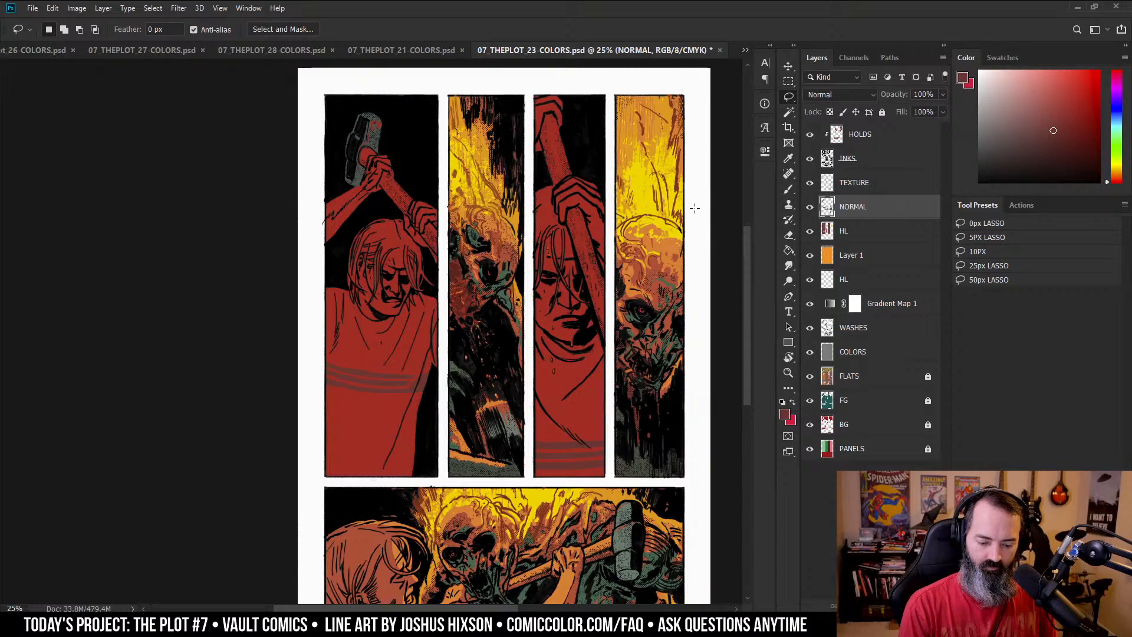
pyautogui.moveTo(621, 227)
pyautogui.mouseDown()
pyautogui.moveTo(626, 264)
pyautogui.moveTo(579, 233)
pyautogui.mouseUp()
pyautogui.hotkey('ctrl', '+')
pyautogui.press('b')
pyautogui.keyDown('alt'); pyautogui.click(579, 233); pyautogui.keyUp('alt')
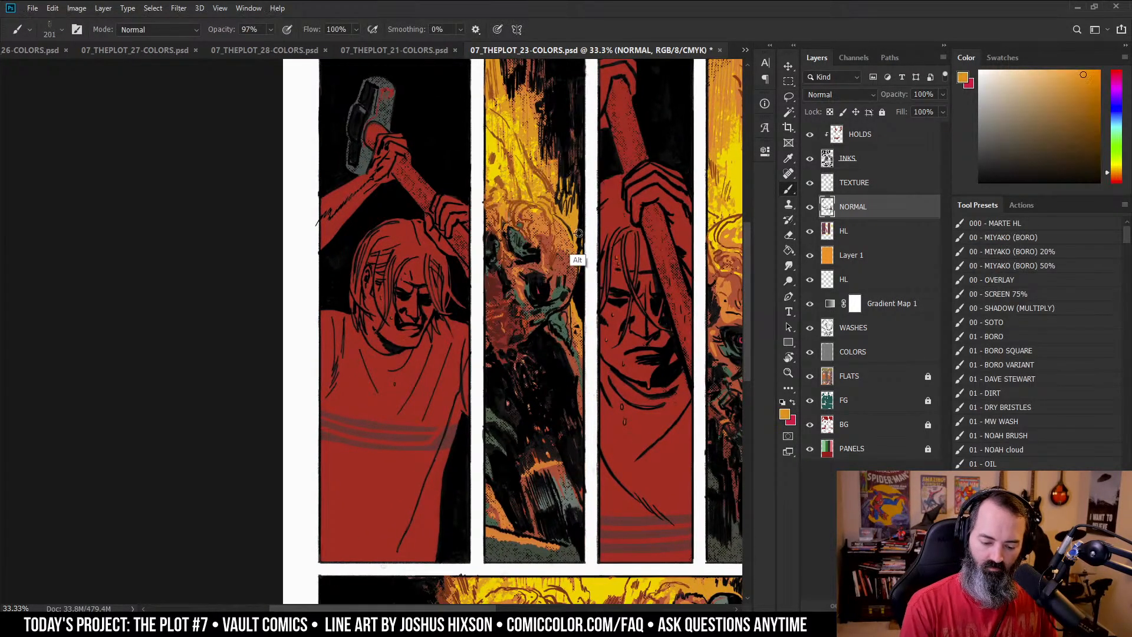
pyautogui.click(826, 382)
pyautogui.press('w')
pyautogui.click(407, 250)
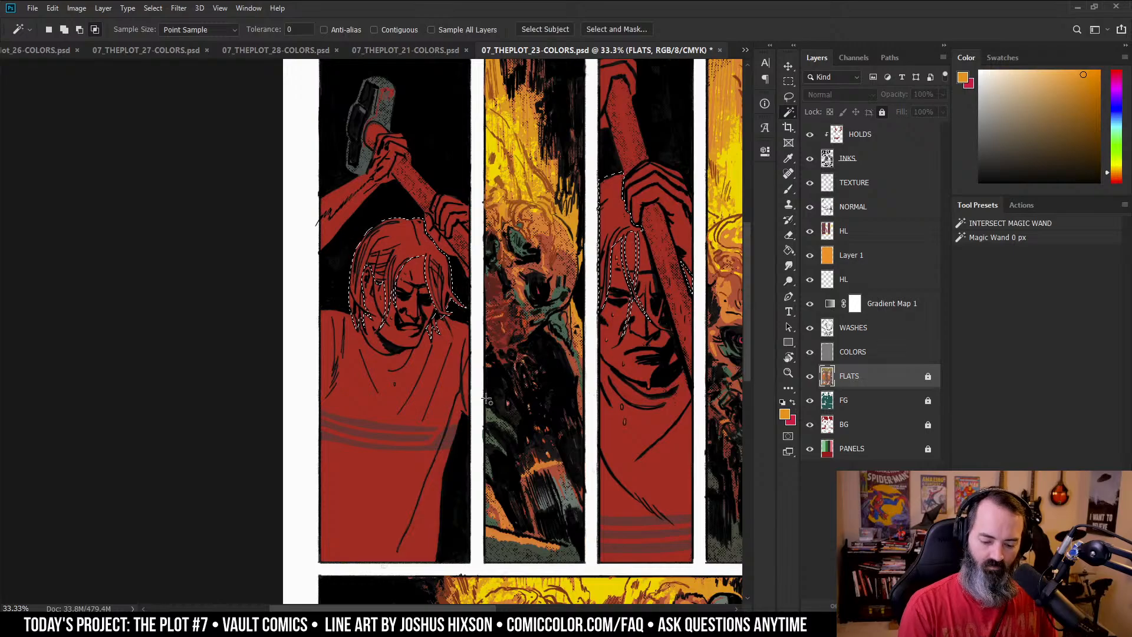
pyautogui.hotkey('ctrl', 'd')
# - Adjust the selected hair of the first- and third-panel figures on the upper HL layer with Hue/Saturation: hue +31, saturation +42, lightness -8
pyautogui.moveTo(487, 401); pyautogui.dragTo(451, 420)
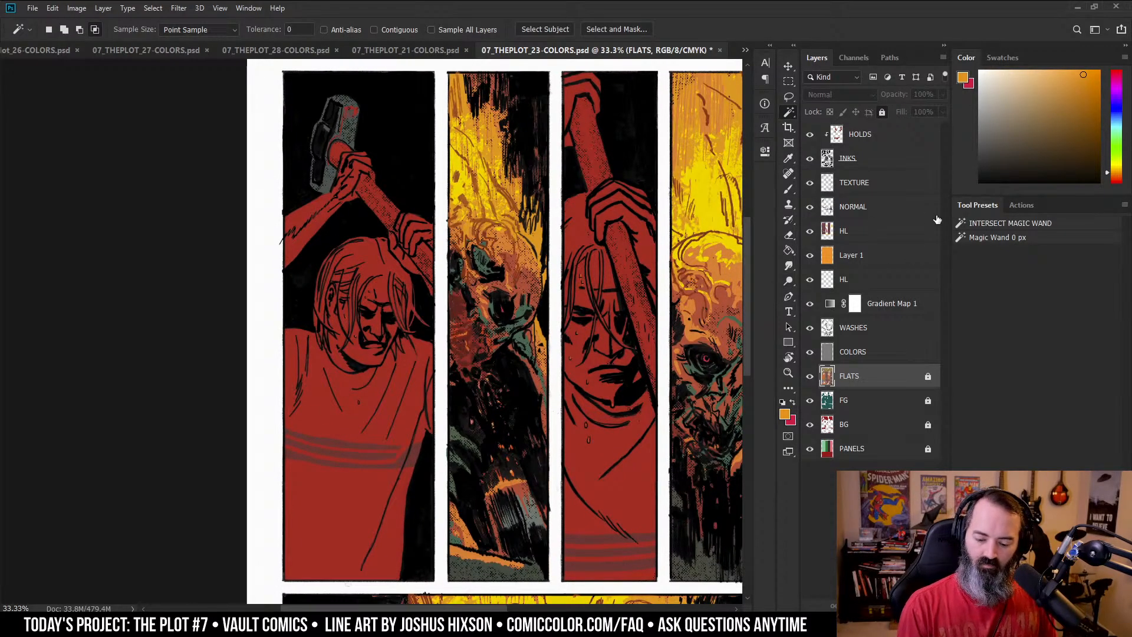
pyautogui.click(863, 233)
pyautogui.press('i')
pyautogui.hotkey('ctrl', 'u')
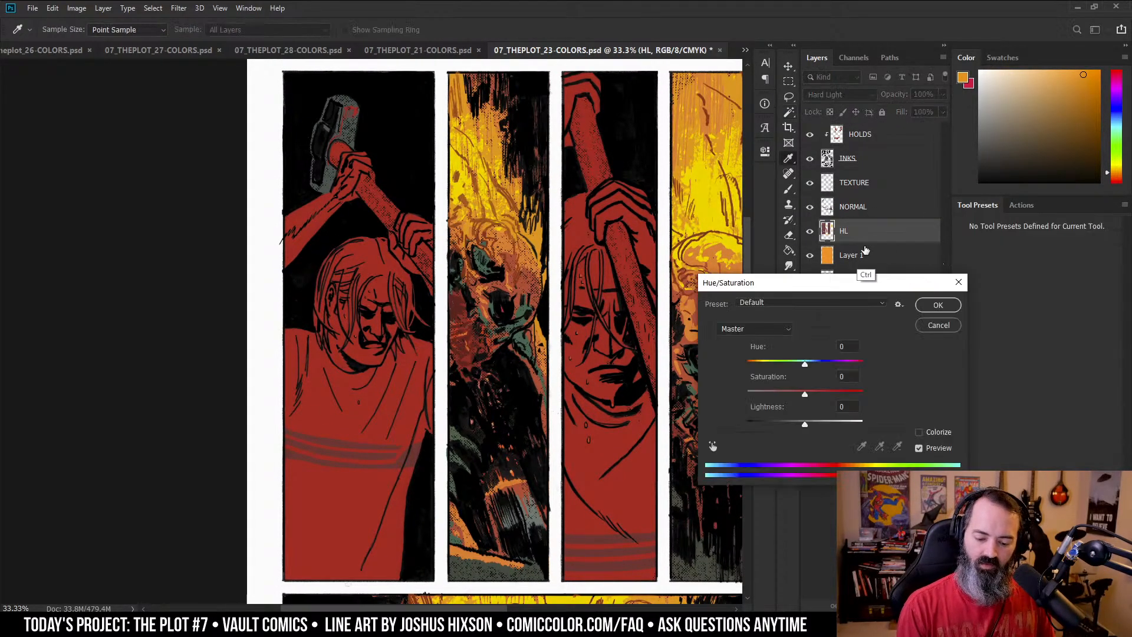
pyautogui.moveTo(805, 424); pyautogui.dragTo(829, 394)
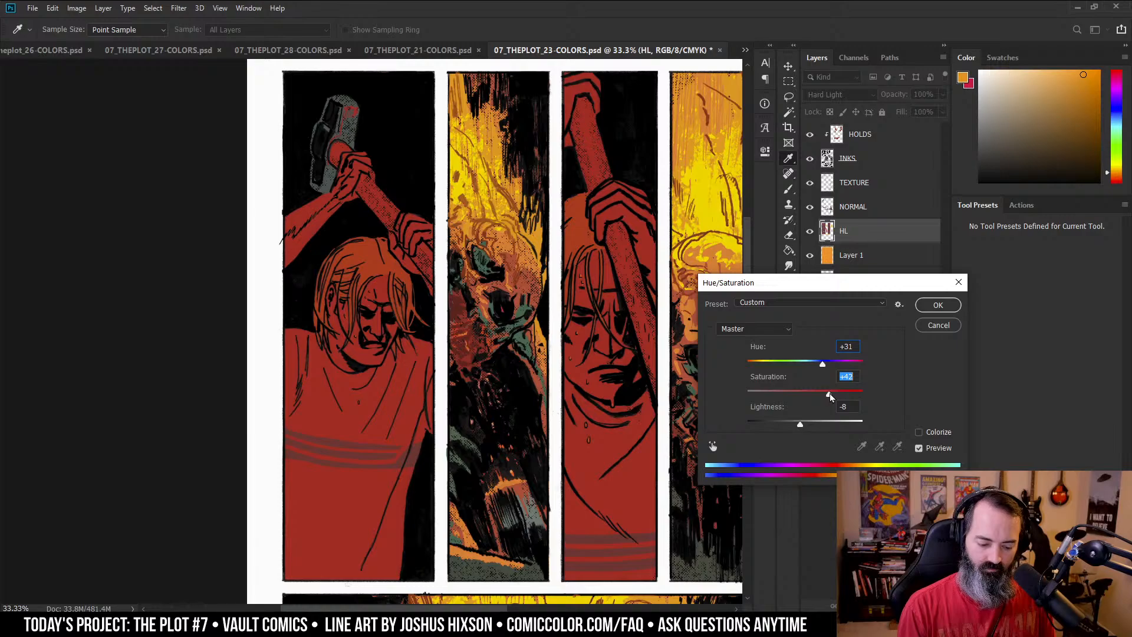
pyautogui.click(937, 305)
# - Select the first- and third-panel shirts by their FLATS colour, and raise their lightness on the upper HL layer to +29
pyautogui.press('w')
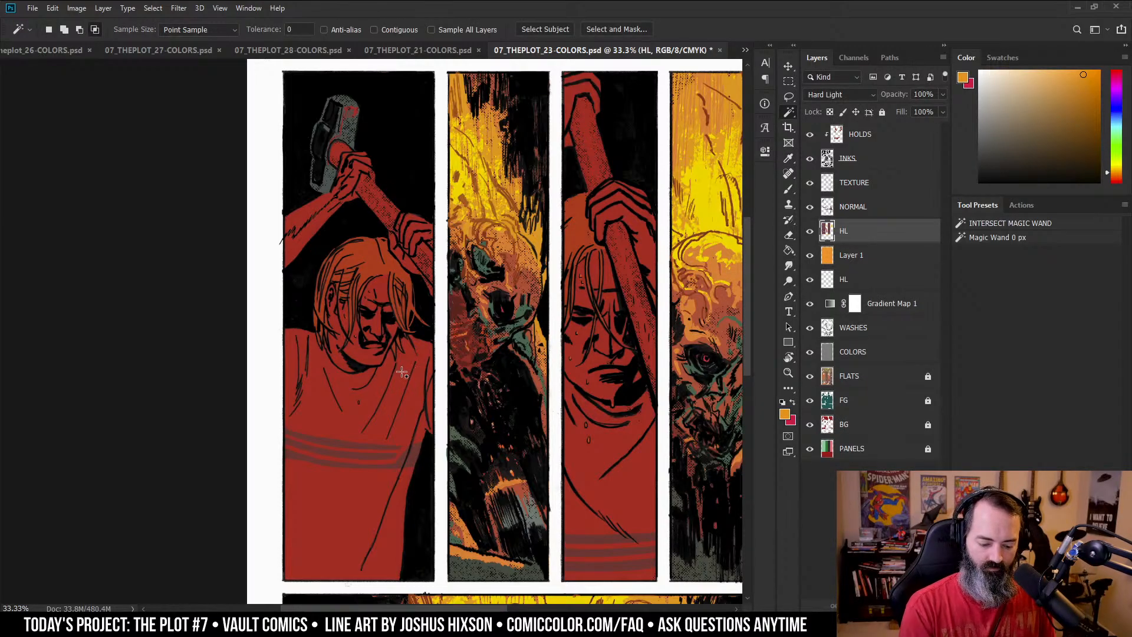
pyautogui.keyDown('ctrl'); pyautogui.click(428, 405); pyautogui.keyUp('ctrl')
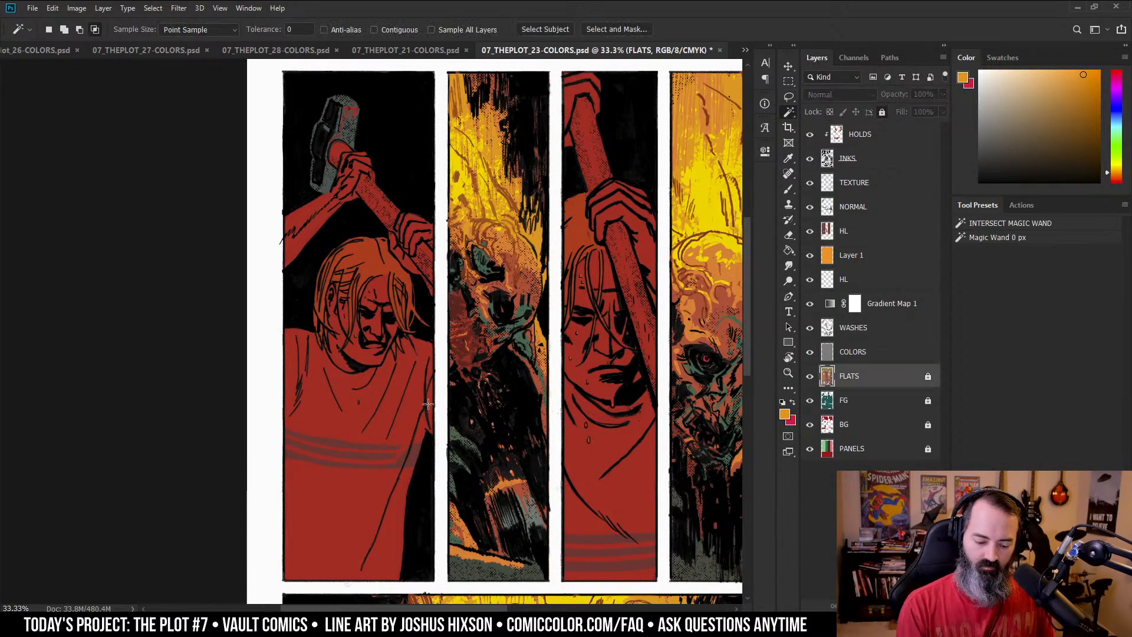
pyautogui.click(427, 405)
pyautogui.press('z')
pyautogui.keyDown('alt'); pyautogui.click(680, 389); pyautogui.keyUp('alt')
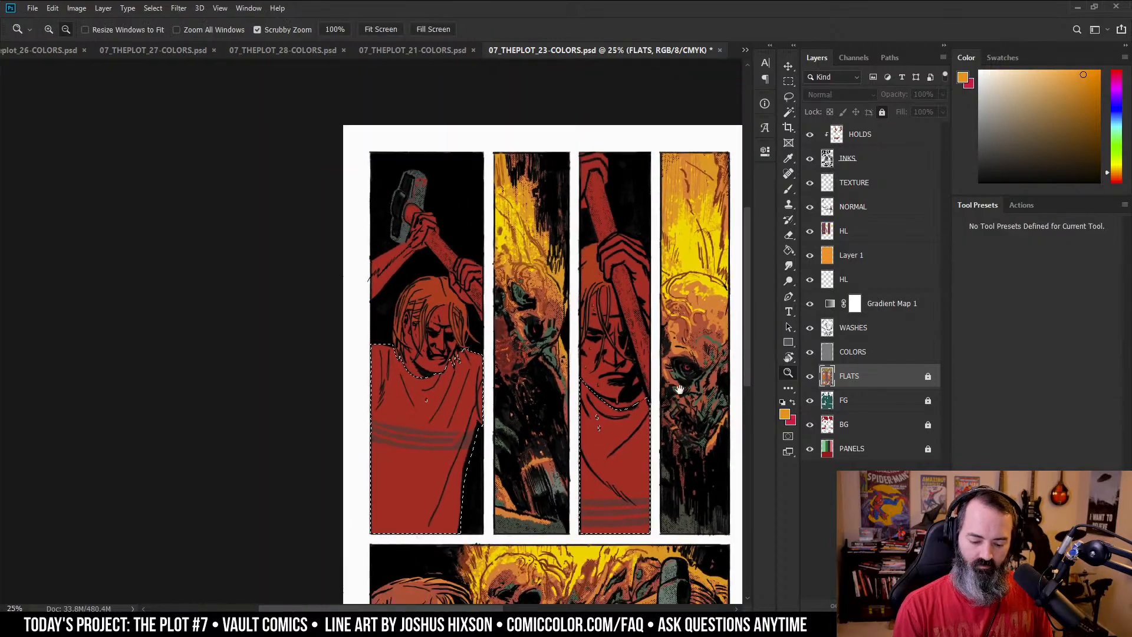
pyautogui.moveTo(680, 389); pyautogui.dragTo(618, 219)
pyautogui.moveTo(698, 235); pyautogui.dragTo(689, 313)
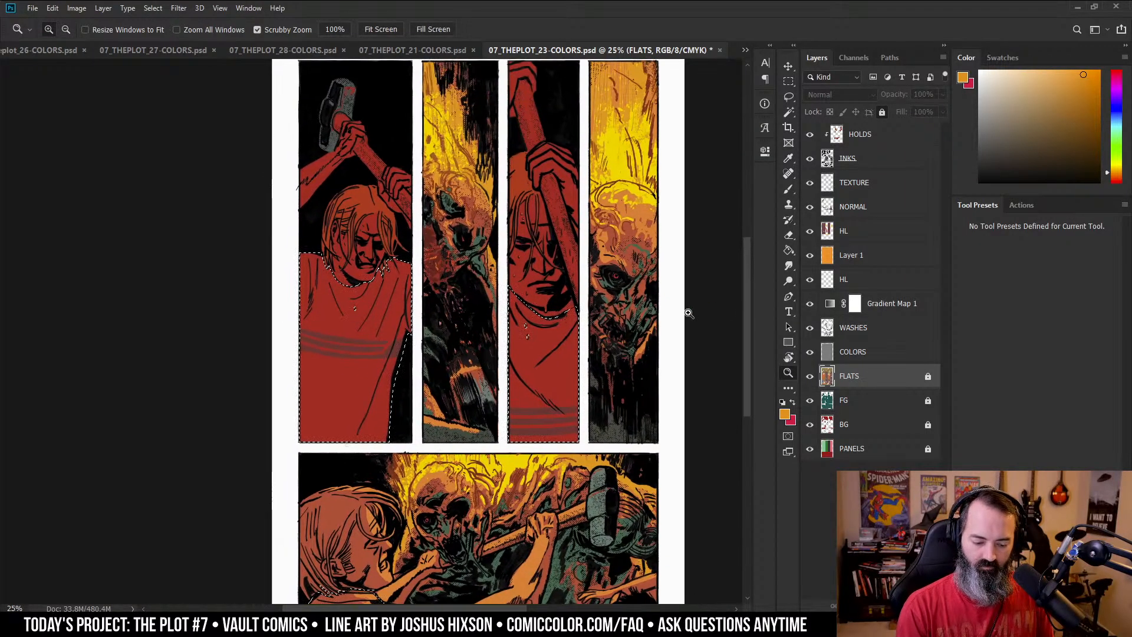
pyautogui.click(891, 239)
pyautogui.hotkey('ctrl', 'd')
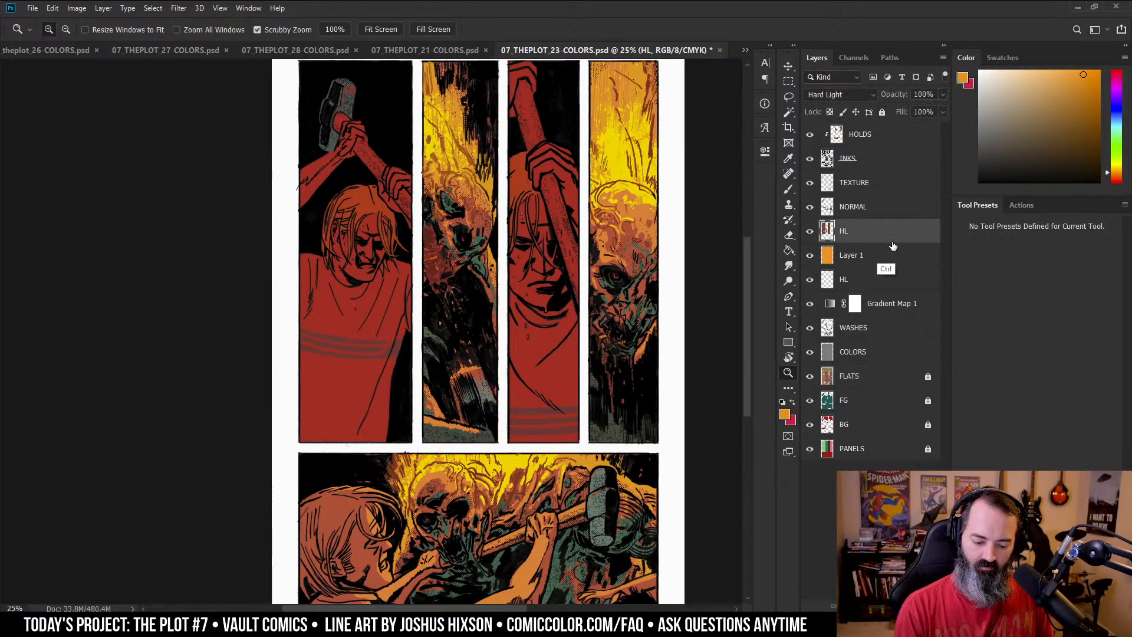
pyautogui.hotkey('ctrl', 'u')
pyautogui.moveTo(808, 422); pyautogui.dragTo(820, 425)
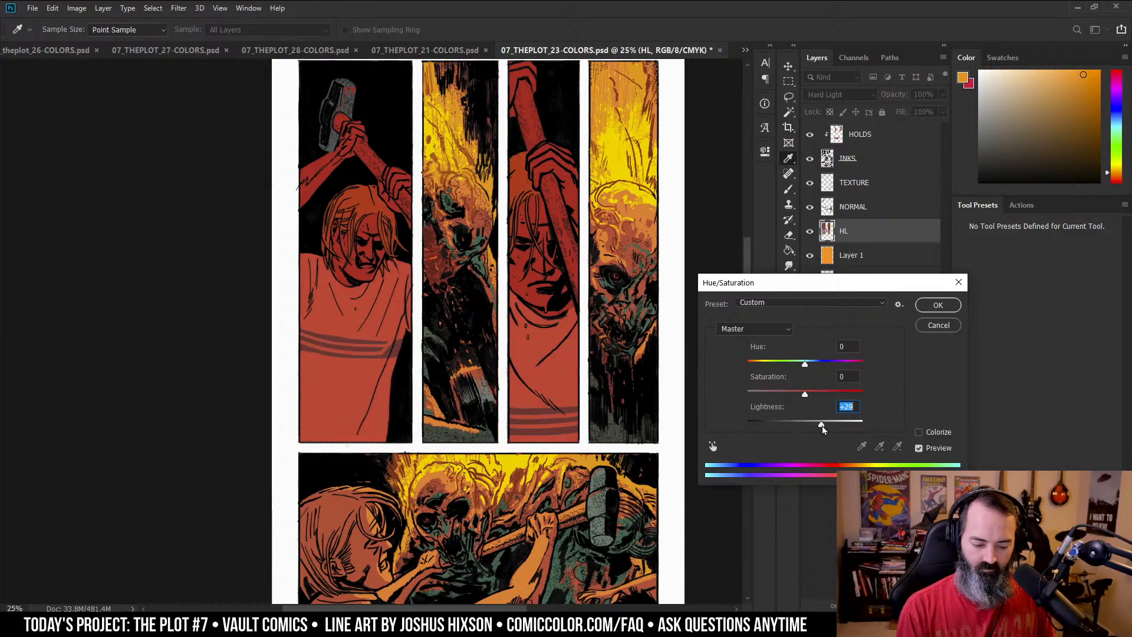
pyautogui.press('Return')
# - Select the first and third panels together using the PANELS layer
pyautogui.press('w')
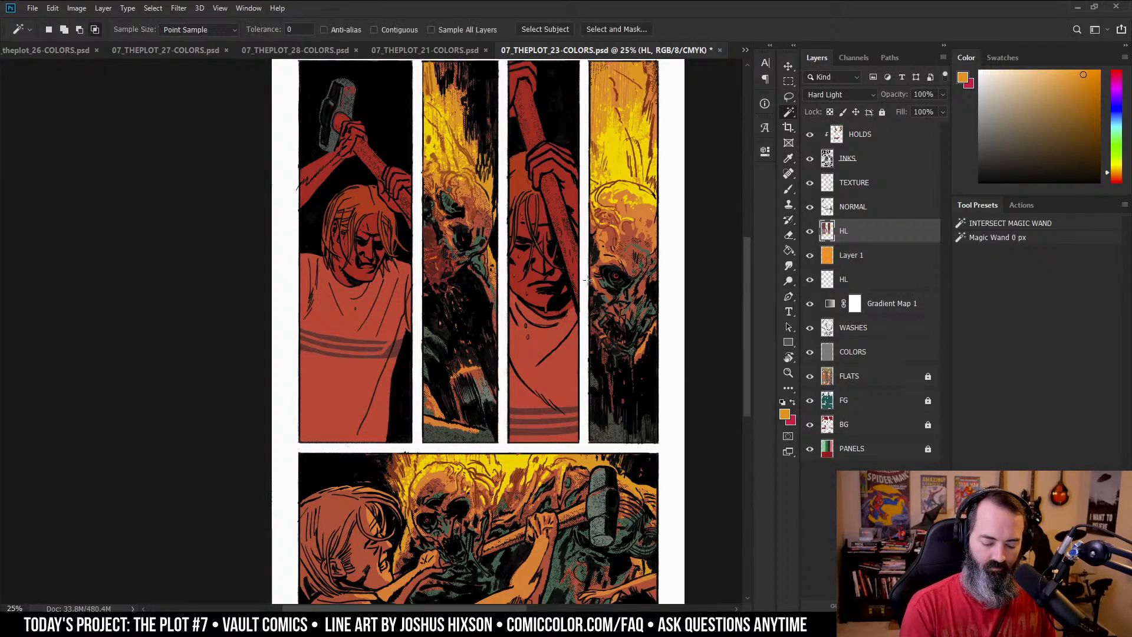
pyautogui.moveTo(650, 247); pyautogui.dragTo(665, 270)
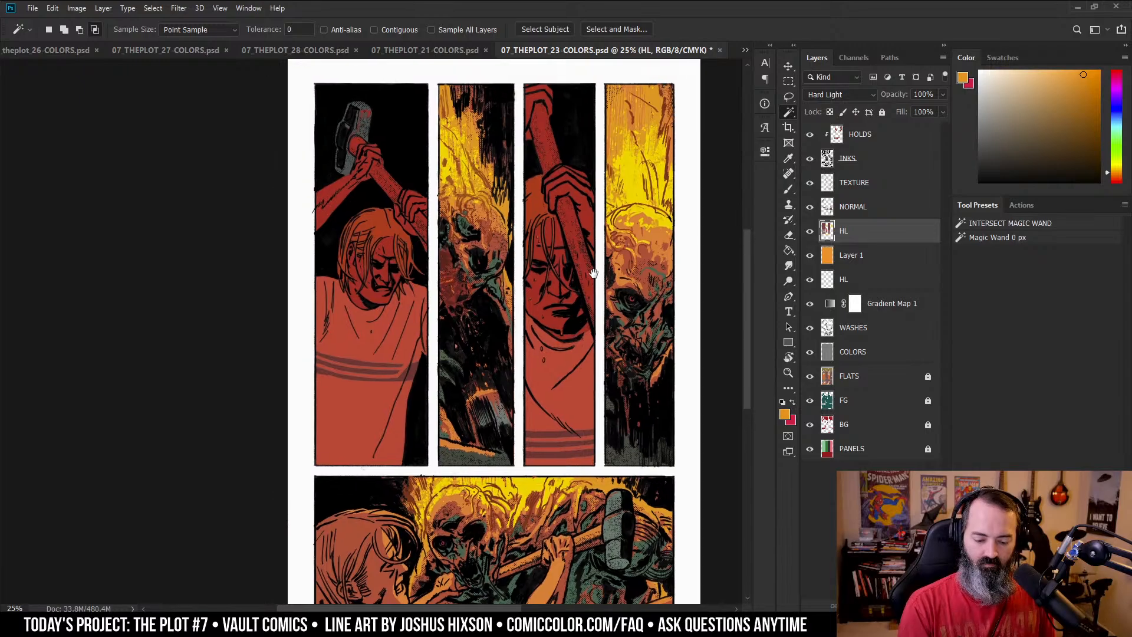
pyautogui.press('z')
pyautogui.keyDown('alt'); pyautogui.click(589, 310); pyautogui.keyUp('alt')
pyautogui.moveTo(517, 348); pyautogui.dragTo(644, 273)
pyautogui.press('l')
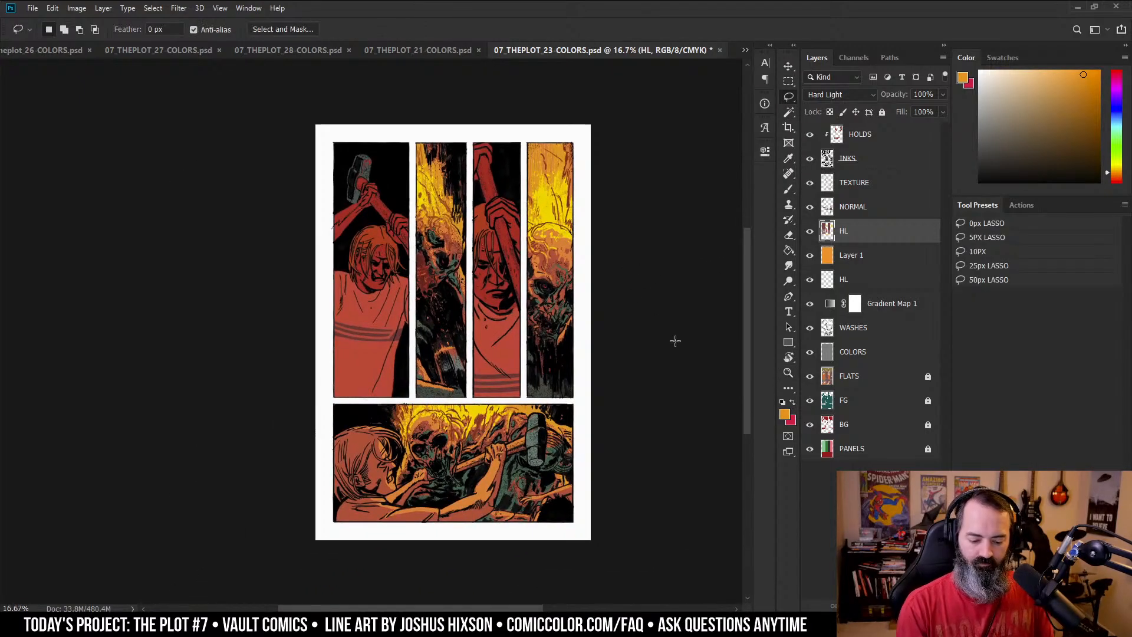
pyautogui.click(837, 446)
pyautogui.press('w')
pyautogui.click(393, 339)
pyautogui.keyDown('shift'); pyautogui.click(499, 347); pyautogui.keyUp('shift')
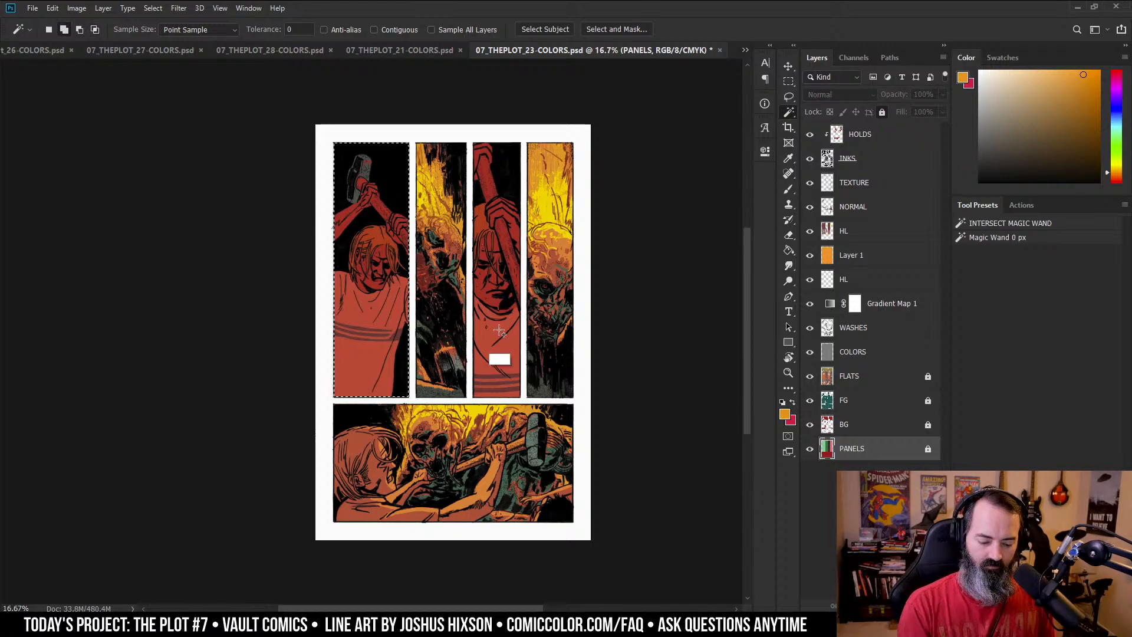
# - Create a Hard Light HL layer between INKS and TEXTURE, and set up the 00 - SOTO brush with a lighter orange
pyautogui.press('F2')
pyautogui.moveTo(878, 345); pyautogui.dragTo(886, 173)
pyautogui.click(1041, 75)
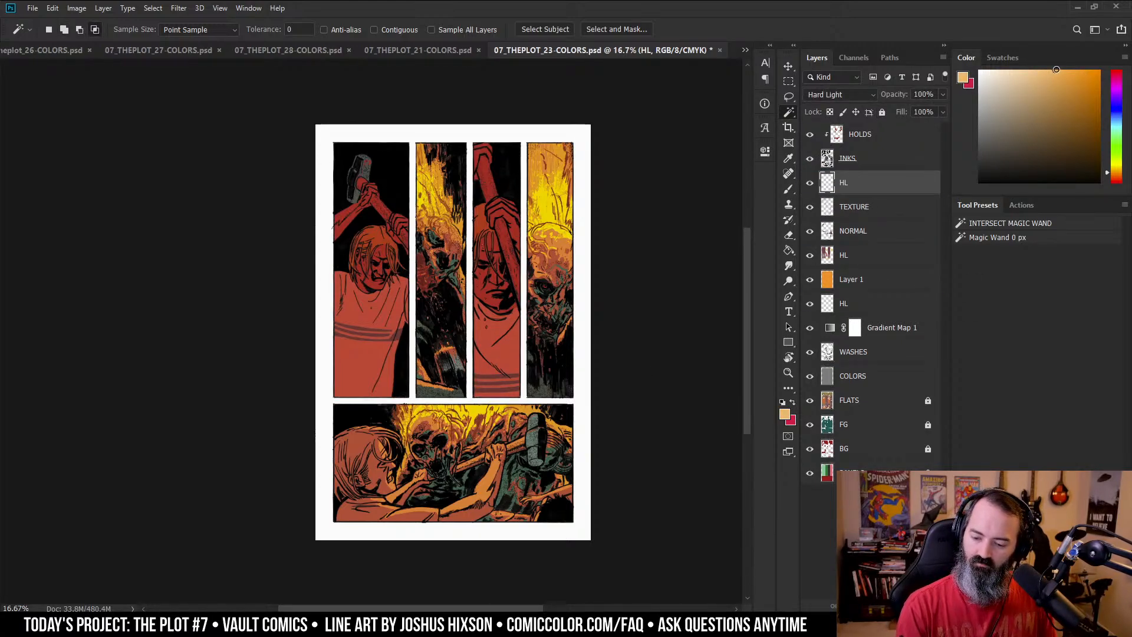
pyautogui.press('b')
pyautogui.click(997, 223)
pyautogui.hotkey('ctrl', 'h')
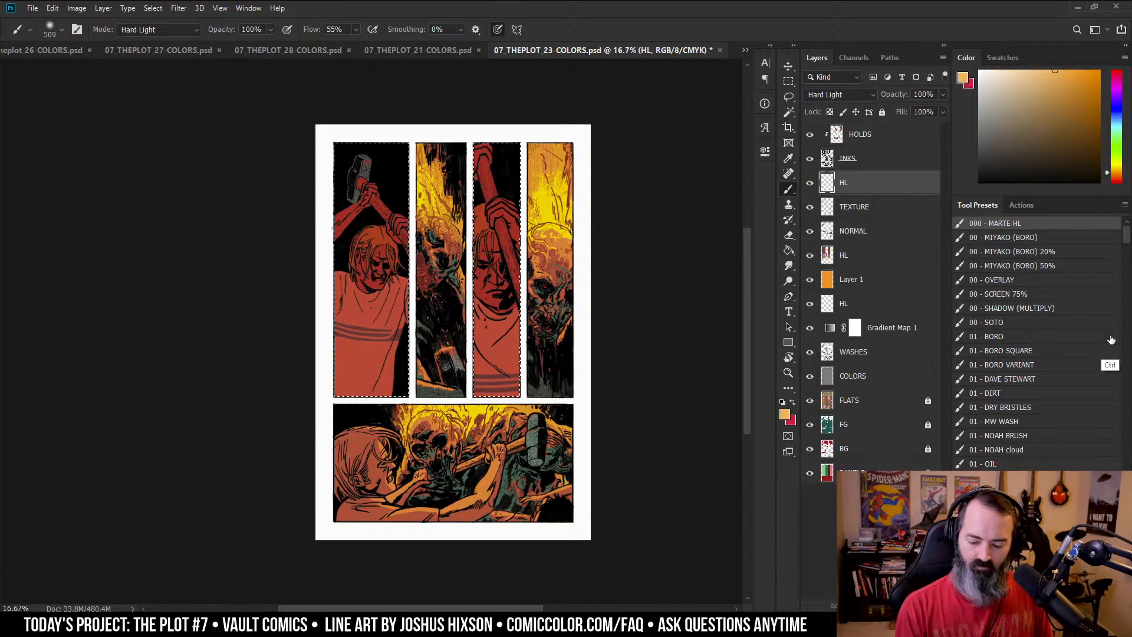
pyautogui.hotkey('ctrl', 'h')
pyautogui.click(1002, 322)
# - Try a large soft orange brush stroke across the first and third panels, and undo it
pyautogui.moveTo(555, 374); pyautogui.dragTo(556, 373)
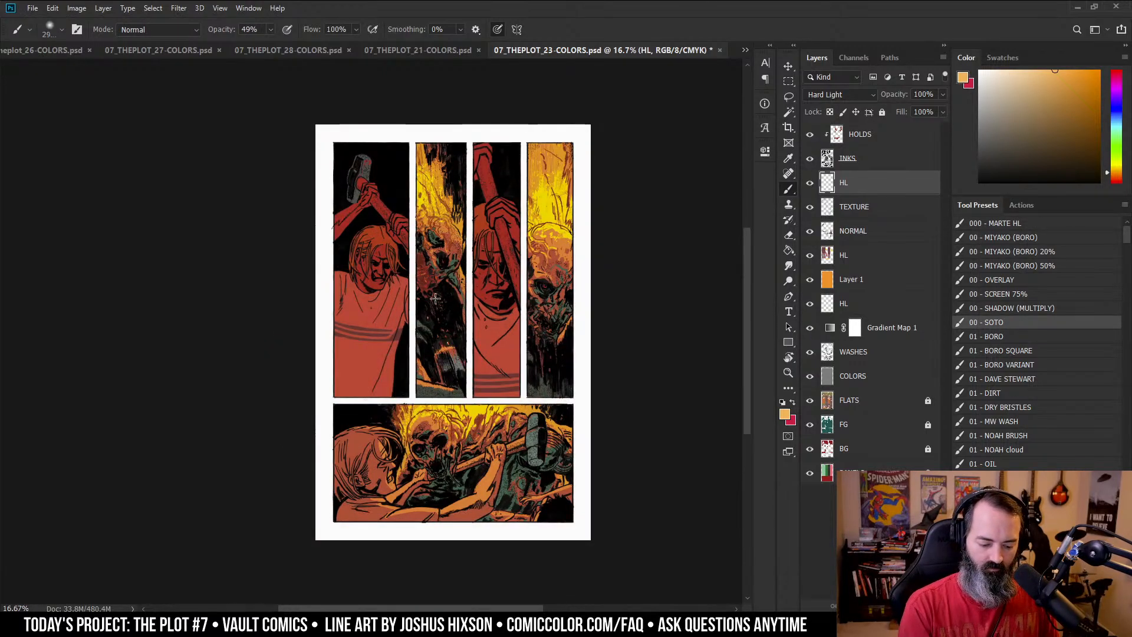
pyautogui.click(436, 318)
pyautogui.hotkey('ctrl', 'z')
pyautogui.moveTo(398, 371)
pyautogui.mouseDown()
pyautogui.moveTo(433, 379)
pyautogui.moveTo(415, 380)
pyautogui.mouseUp()
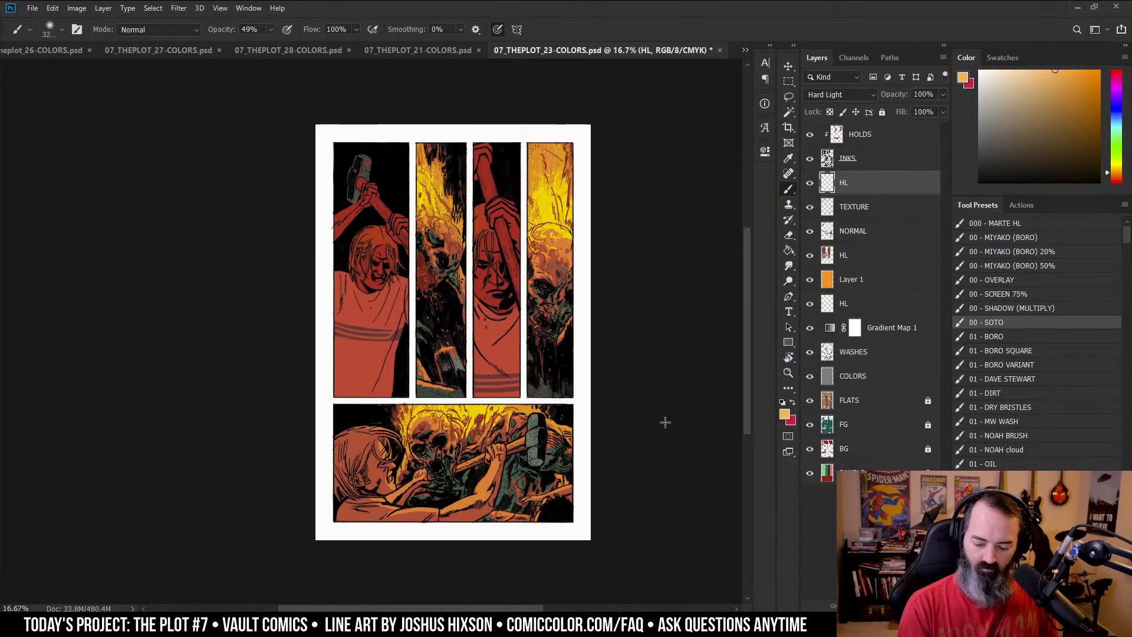
# - Select only the first panel from the PANELS layer, and brush a soft orange glow over its shirt on the new HL layer
pyautogui.hotkey('alt', ',')
pyautogui.press('w')
pyautogui.click(386, 380)
pyautogui.hotkey('ctrl', 'h')
pyautogui.press('b')
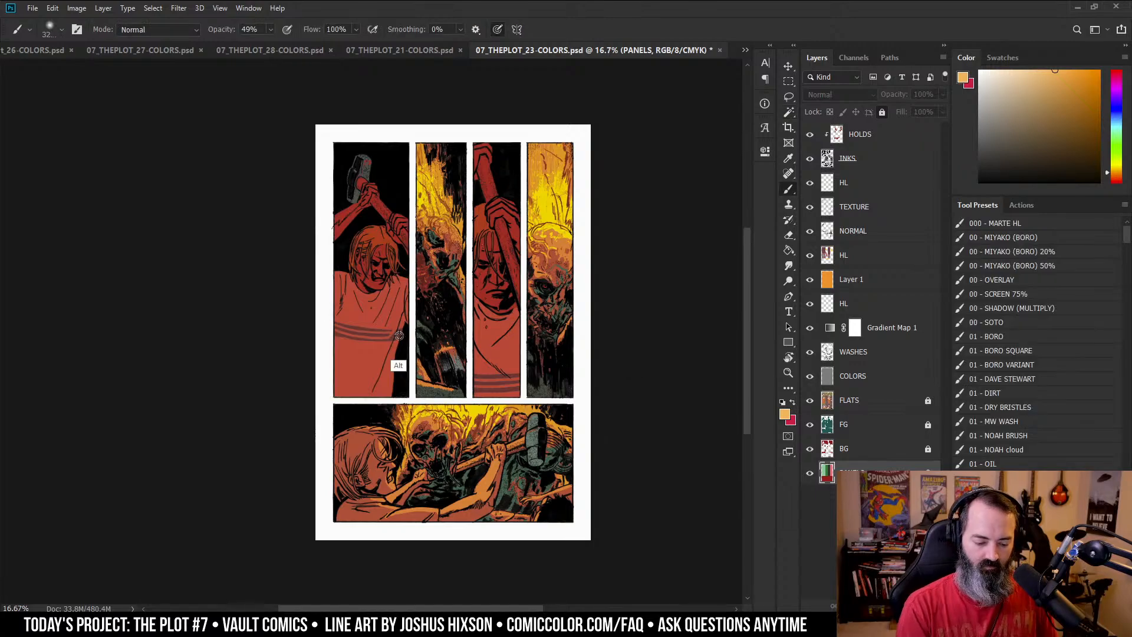
pyautogui.moveTo(400, 337); pyautogui.dragTo(418, 337)
pyautogui.click(418, 337)
pyautogui.click(555, 233)
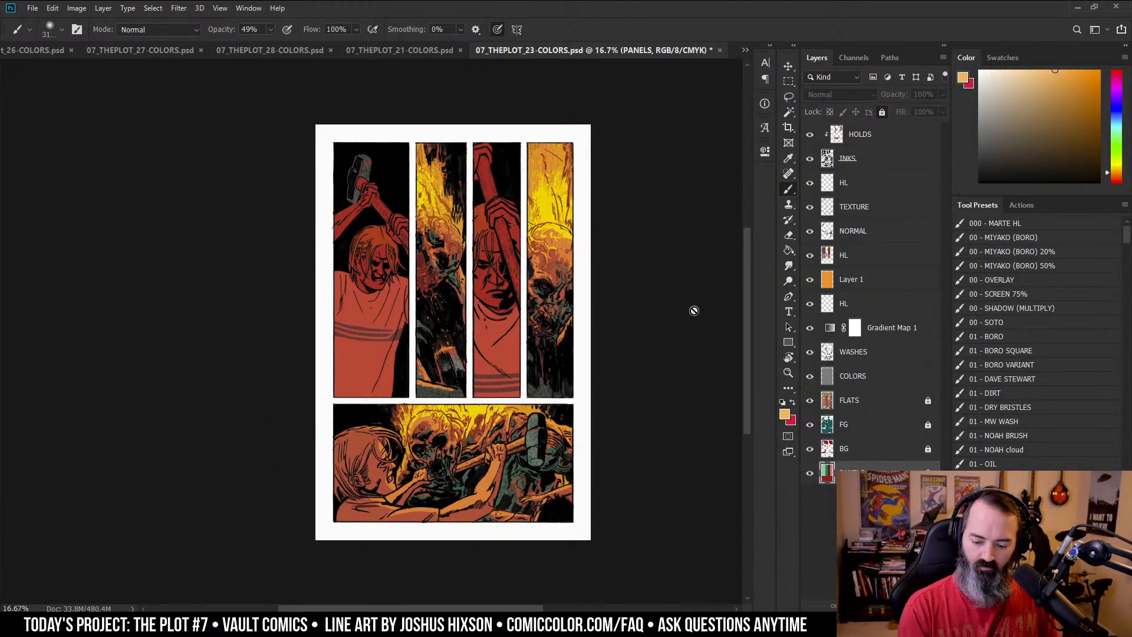
pyautogui.click(849, 184)
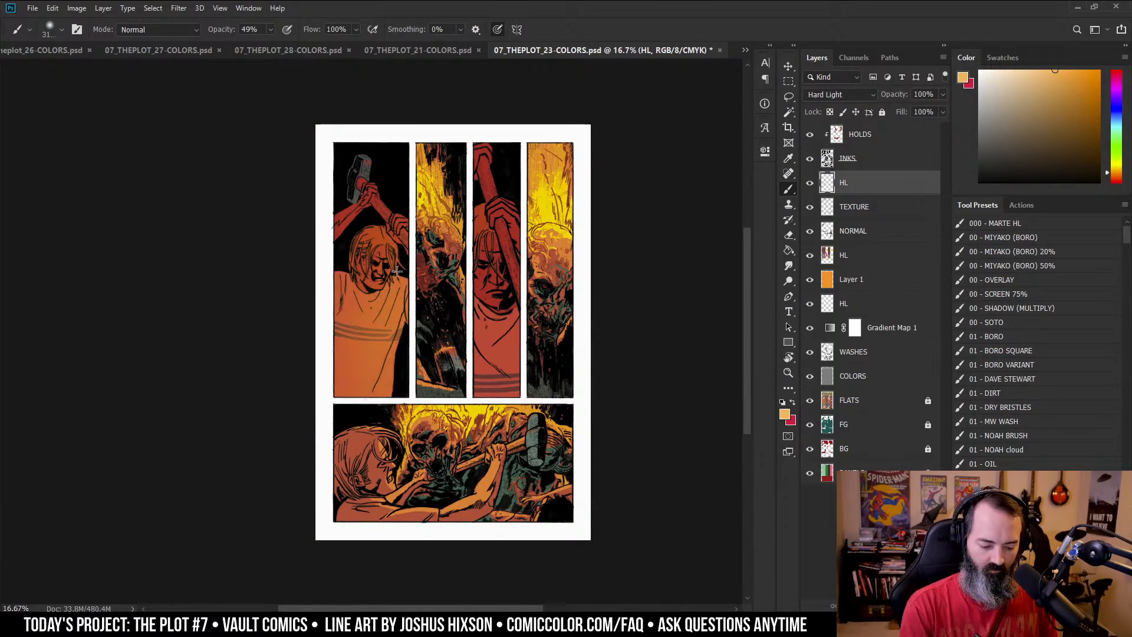
pyautogui.moveTo(423, 417); pyautogui.dragTo(445, 406)
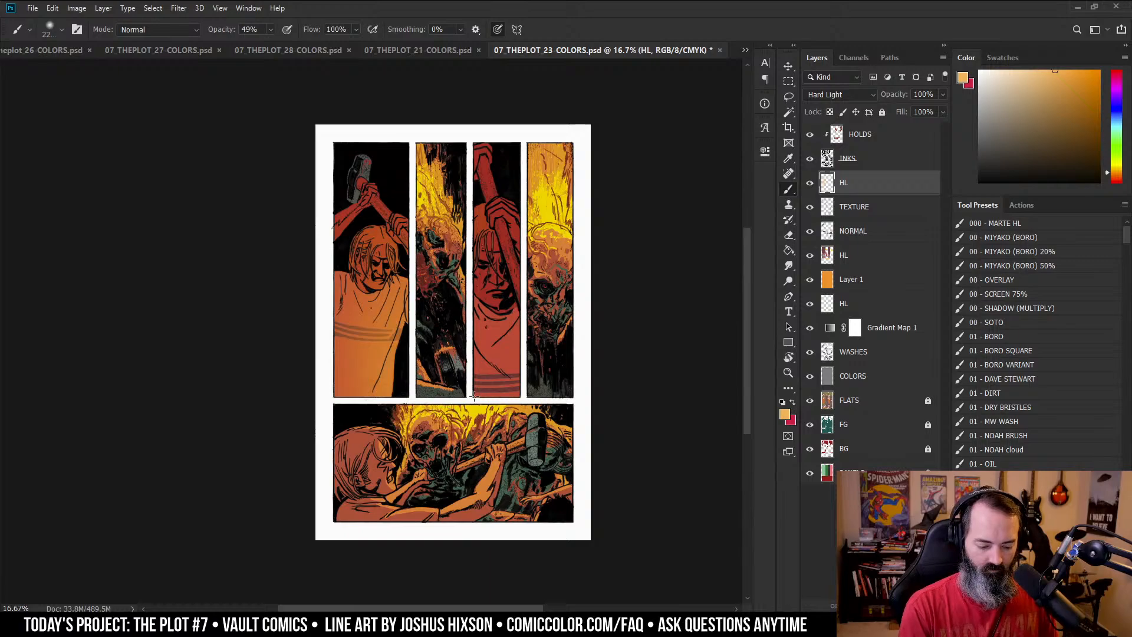
# - Select the third panel from the PANELS layer, and brush a matching orange glow over its shirt on the new HL layer
pyautogui.click(872, 470)
pyautogui.press('l')
pyautogui.press('w')
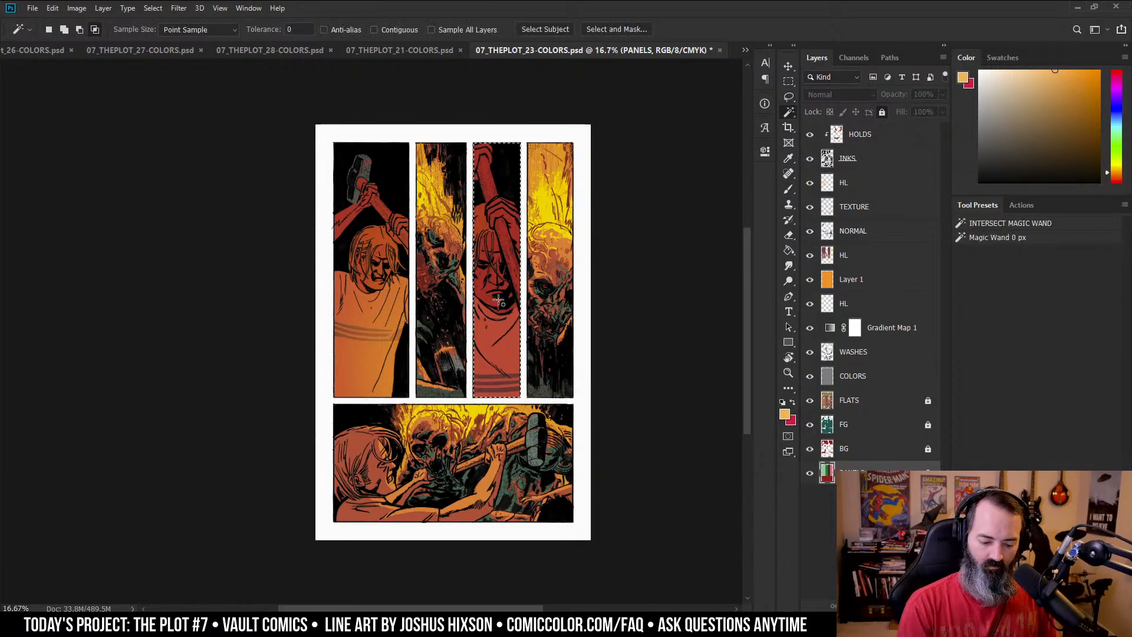
pyautogui.click(502, 327)
pyautogui.hotkey('ctrl', 'h')
pyautogui.click(854, 181)
pyautogui.press('b')
pyautogui.moveTo(521, 335); pyautogui.dragTo(492, 383)
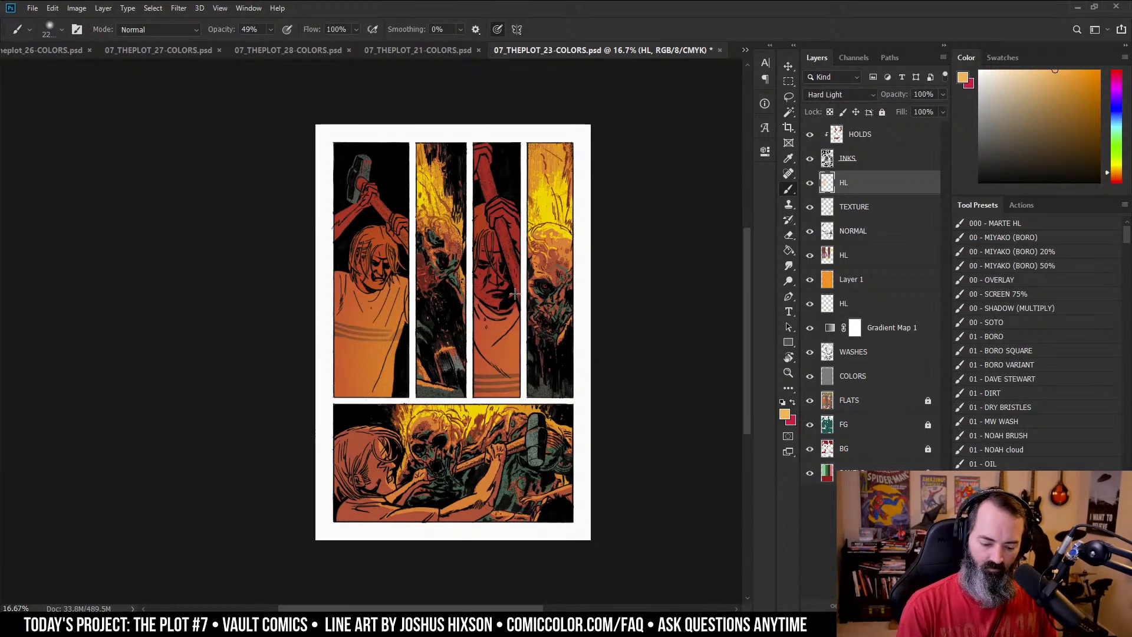
pyautogui.moveTo(512, 295)
pyautogui.mouseDown()
pyautogui.moveTo(493, 271)
pyautogui.moveTo(506, 339)
pyautogui.moveTo(494, 389)
pyautogui.moveTo(490, 339)
pyautogui.moveTo(496, 392)
pyautogui.mouseUp()
pyautogui.press('l')
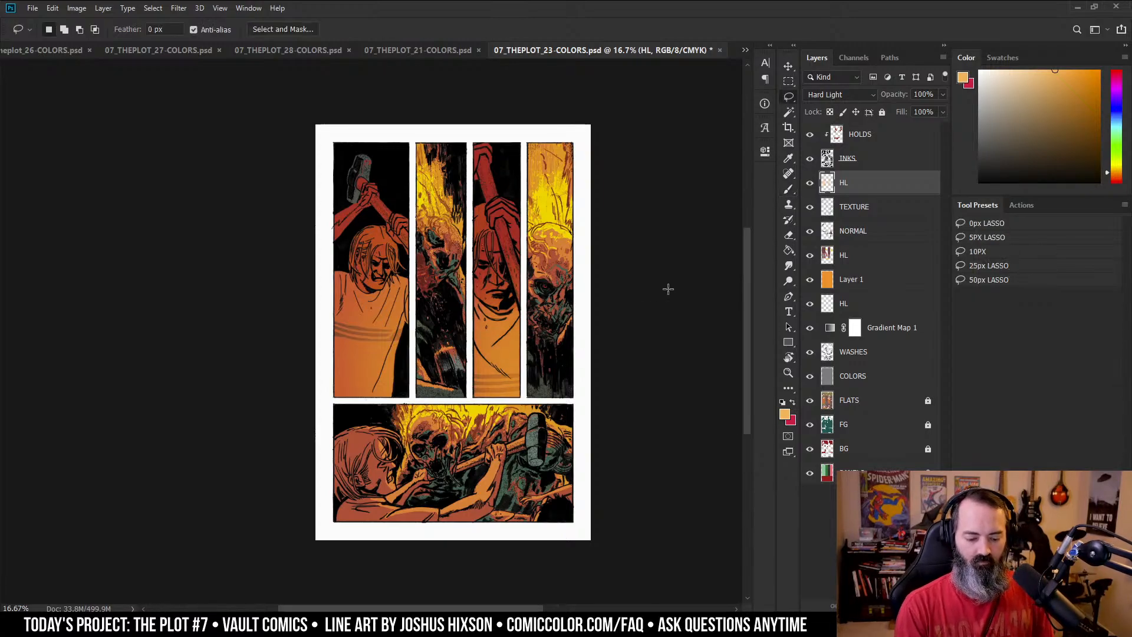
# - Isolate the new HL layer to check its glow, restore all layers, and shift the glow's hue to pinkish red with Hue/Saturation
pyautogui.moveTo(622, 308); pyautogui.dragTo(652, 263)
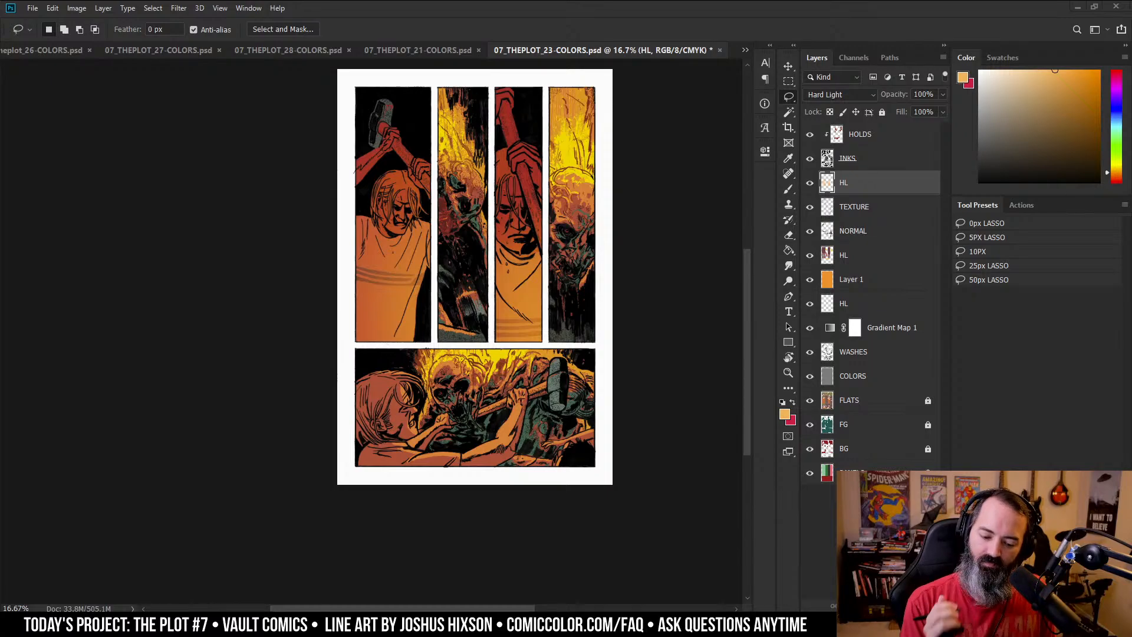
pyautogui.keyDown('alt'); pyautogui.click(810, 182); pyautogui.keyUp('alt')
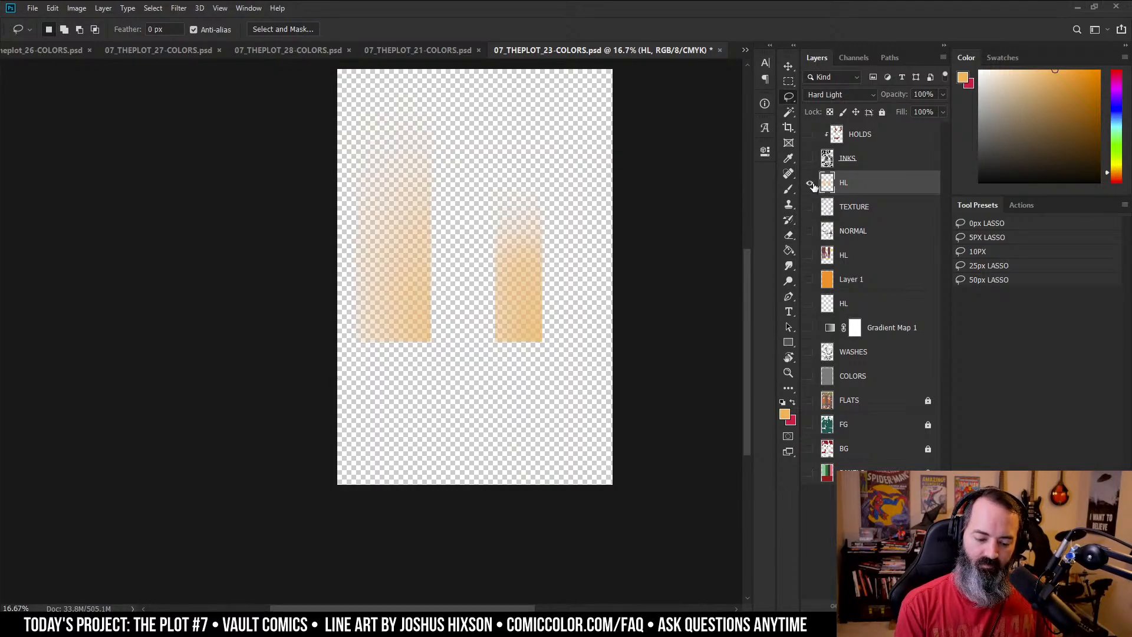
pyautogui.keyDown('alt'); pyautogui.click(811, 183); pyautogui.keyUp('alt')
pyautogui.hotkey('ctrl', 'u')
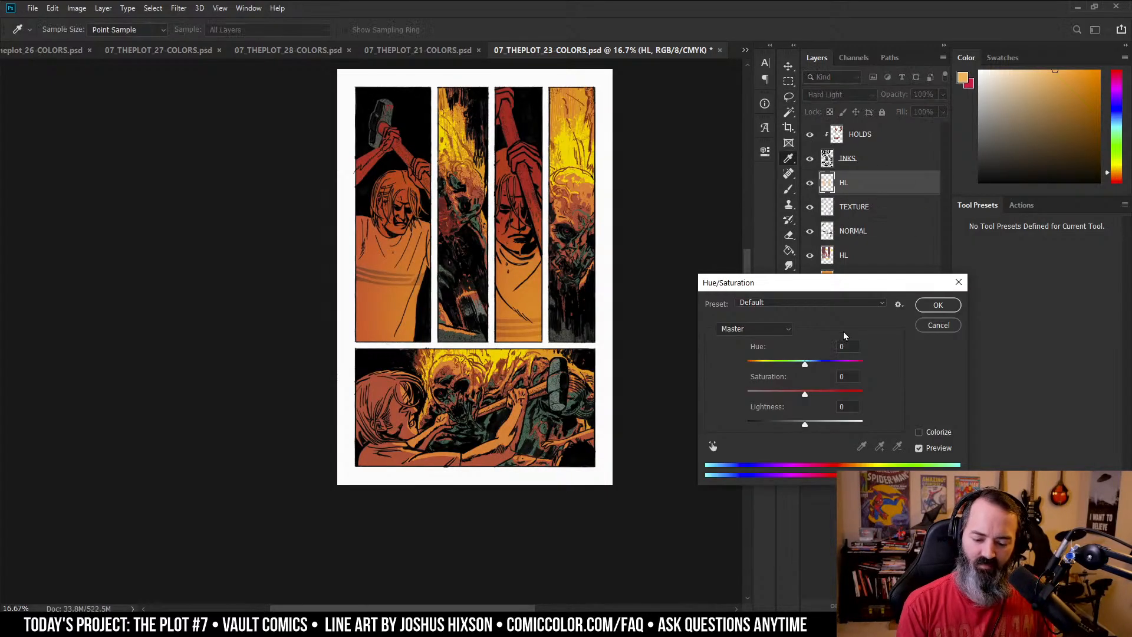
pyautogui.moveTo(805, 364); pyautogui.dragTo(780, 374)
pyautogui.click(936, 305)
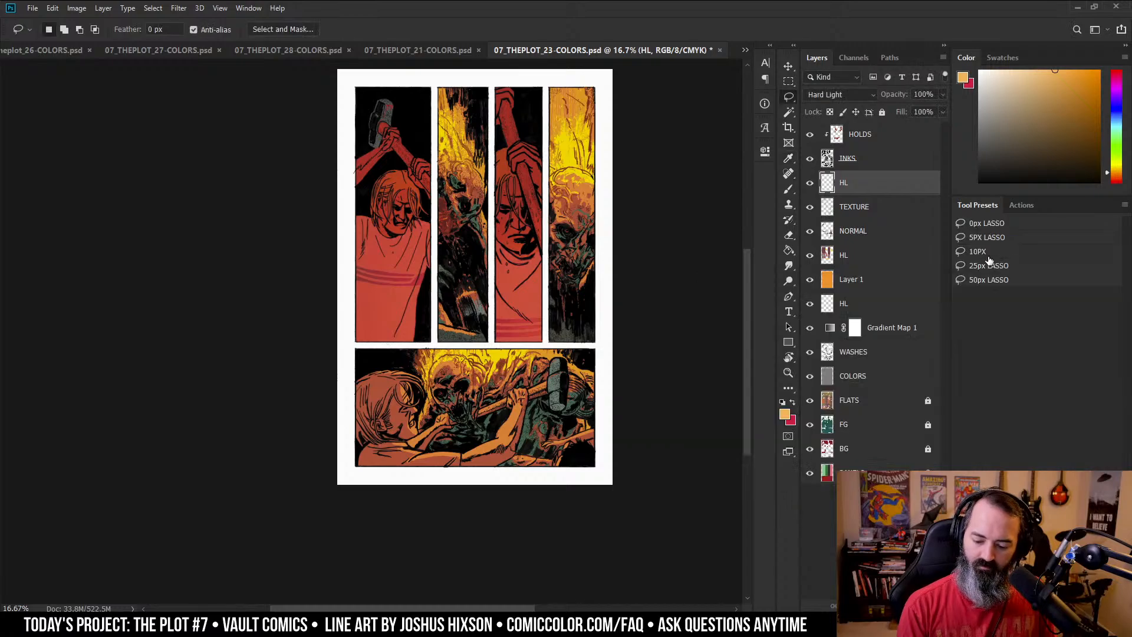
pyautogui.hotkey('ctrl', '-')
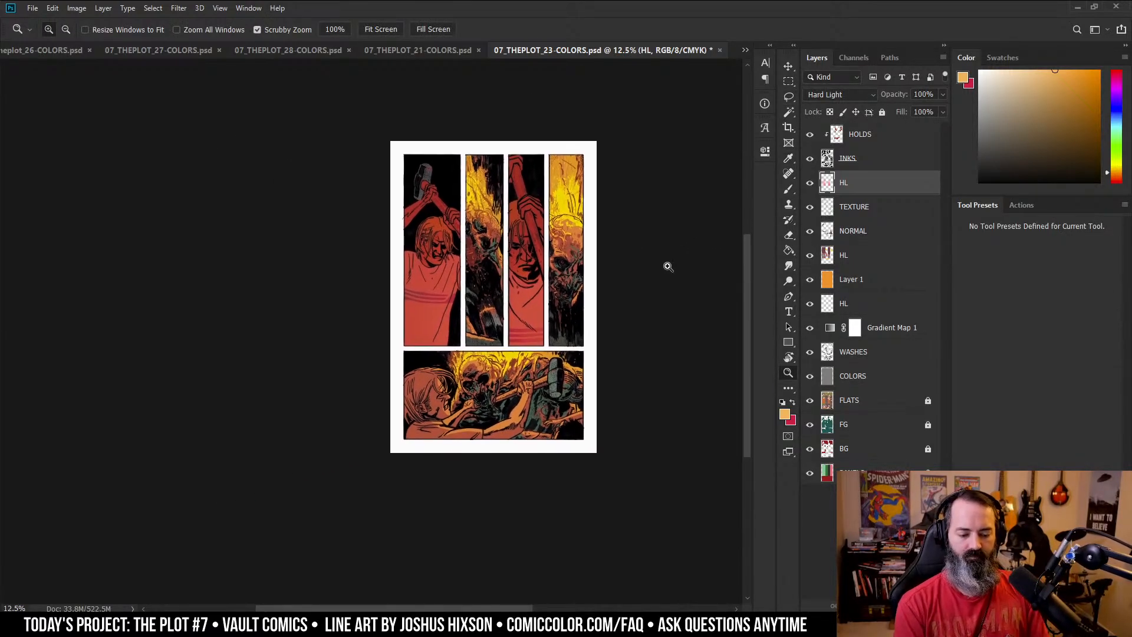
pyautogui.press('l')
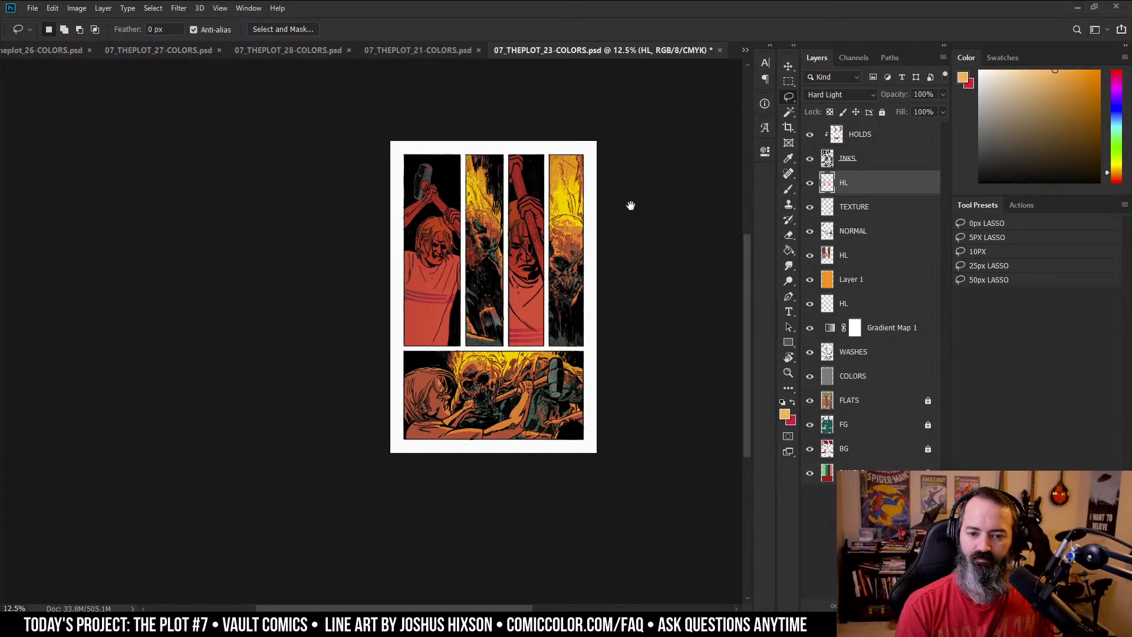
pyautogui.moveTo(629, 202); pyautogui.dragTo(647, 187)
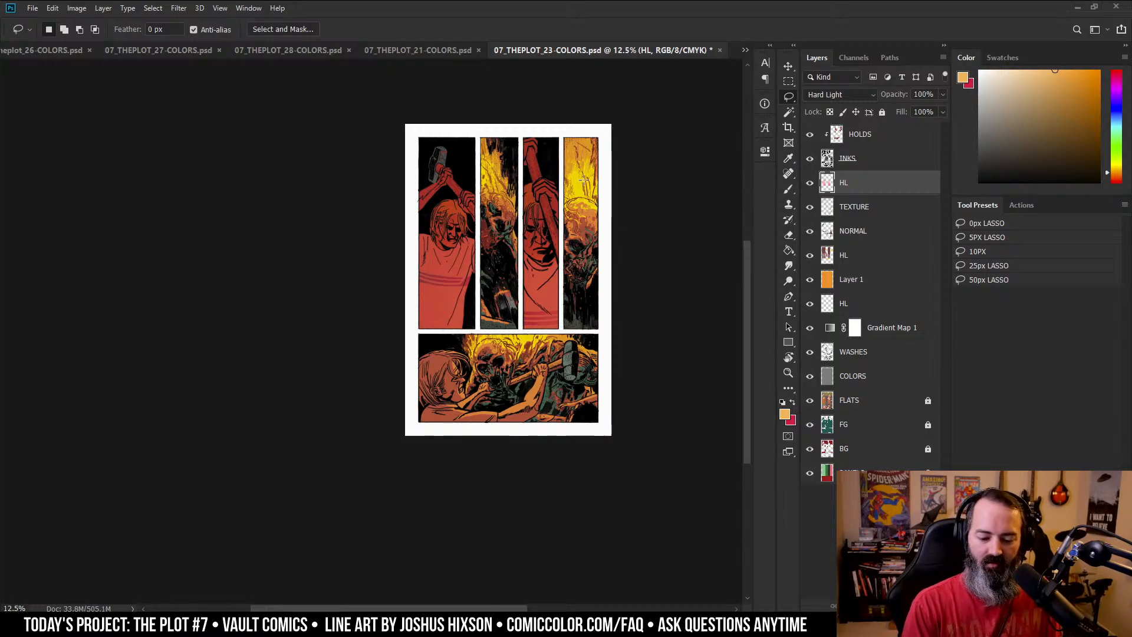
pyautogui.press('z')
pyautogui.click(607, 188)
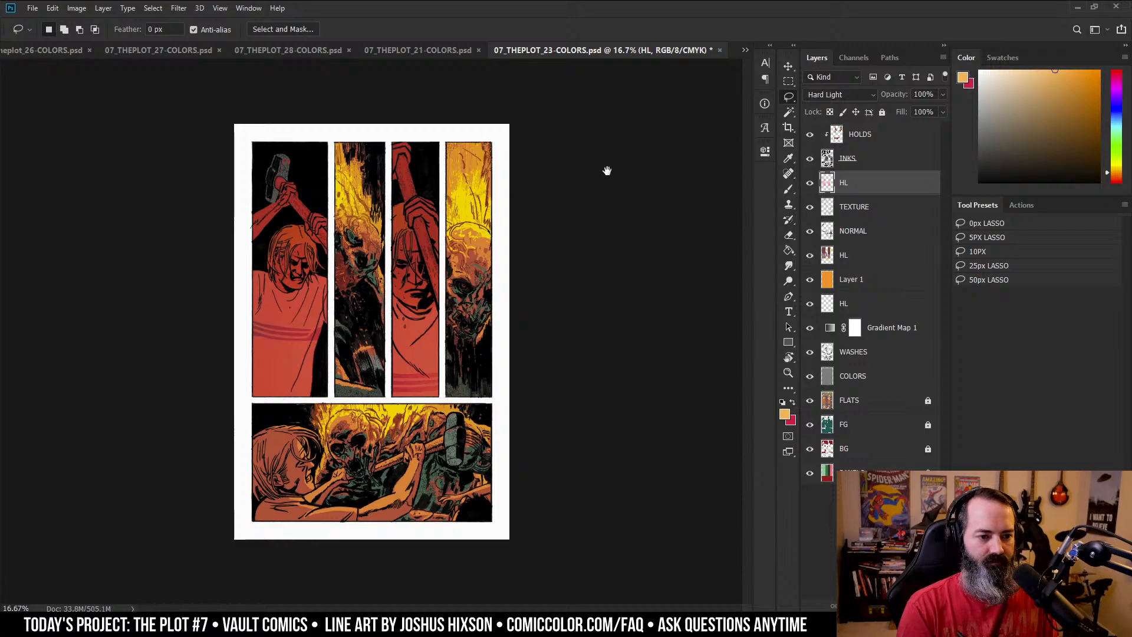
pyautogui.press('z')
pyautogui.keyDown('alt'); pyautogui.click(543, 248); pyautogui.keyUp('alt')
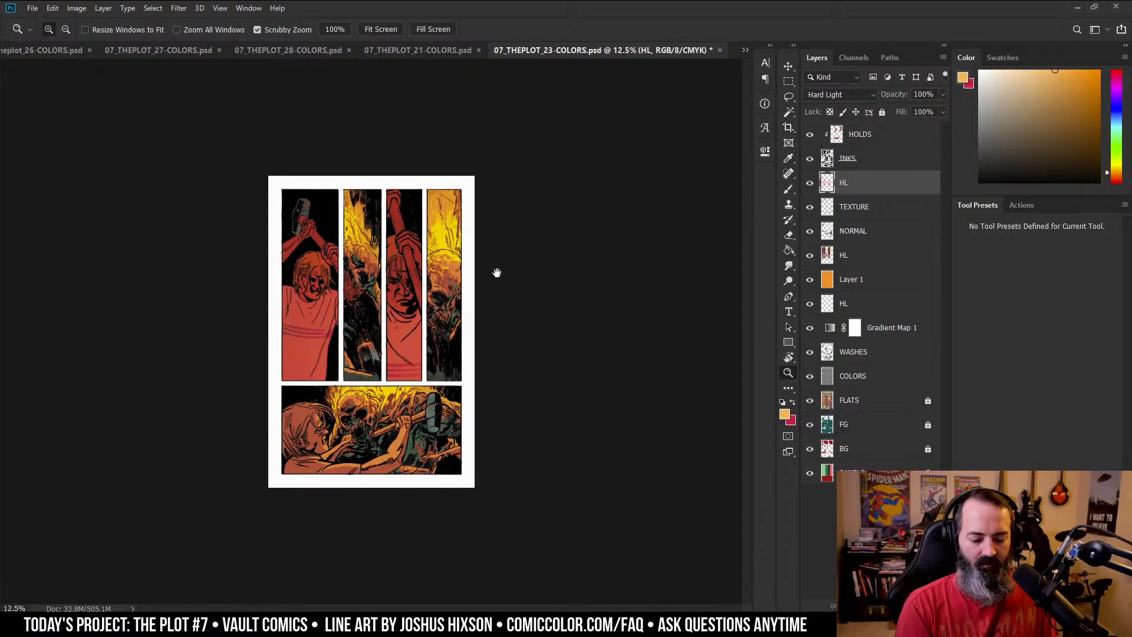
# - Select the figure's skin, hair and shirt areas from the FLATS layer with the Magic Wand
pyautogui.click(670, 302)
pyautogui.moveTo(433, 413); pyautogui.dragTo(538, 262)
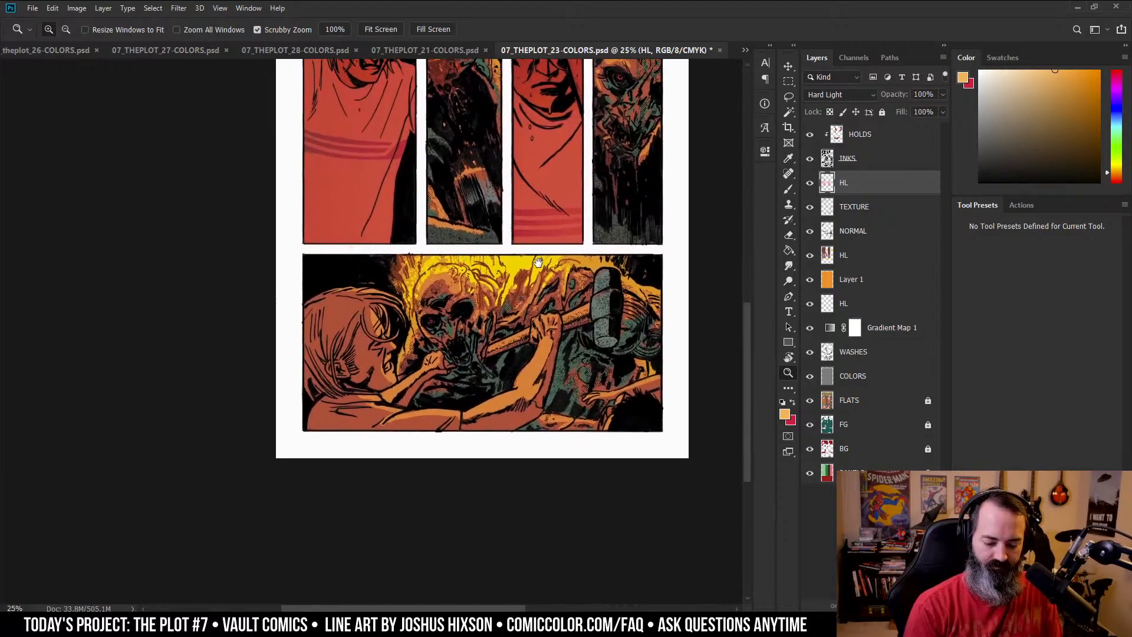
pyautogui.press('w')
pyautogui.keyDown('ctrl'); pyautogui.click(618, 378); pyautogui.keyUp('ctrl')
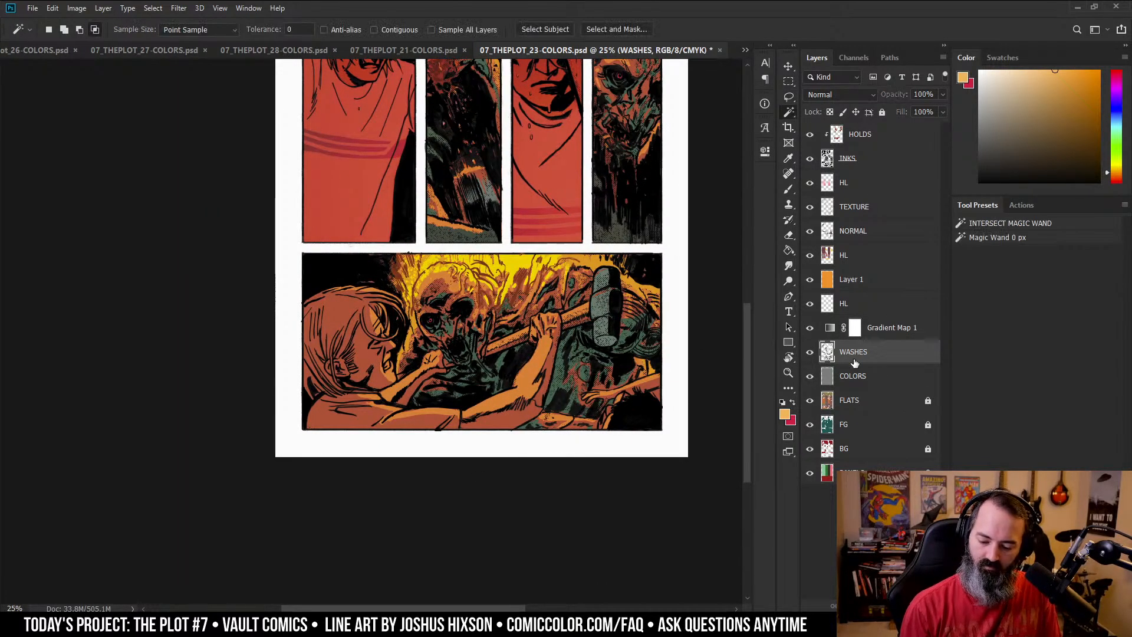
pyautogui.click(849, 400)
pyautogui.keyDown('shift'); pyautogui.click(357, 322); pyautogui.keyUp('shift')
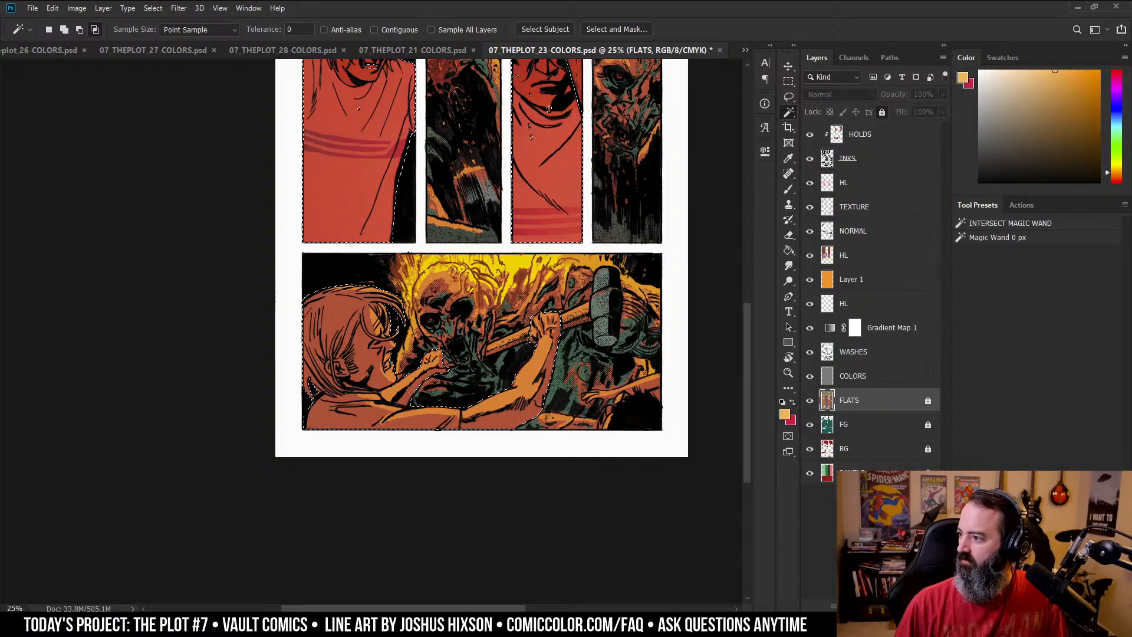
pyautogui.hotkey('ctrl', 'd')
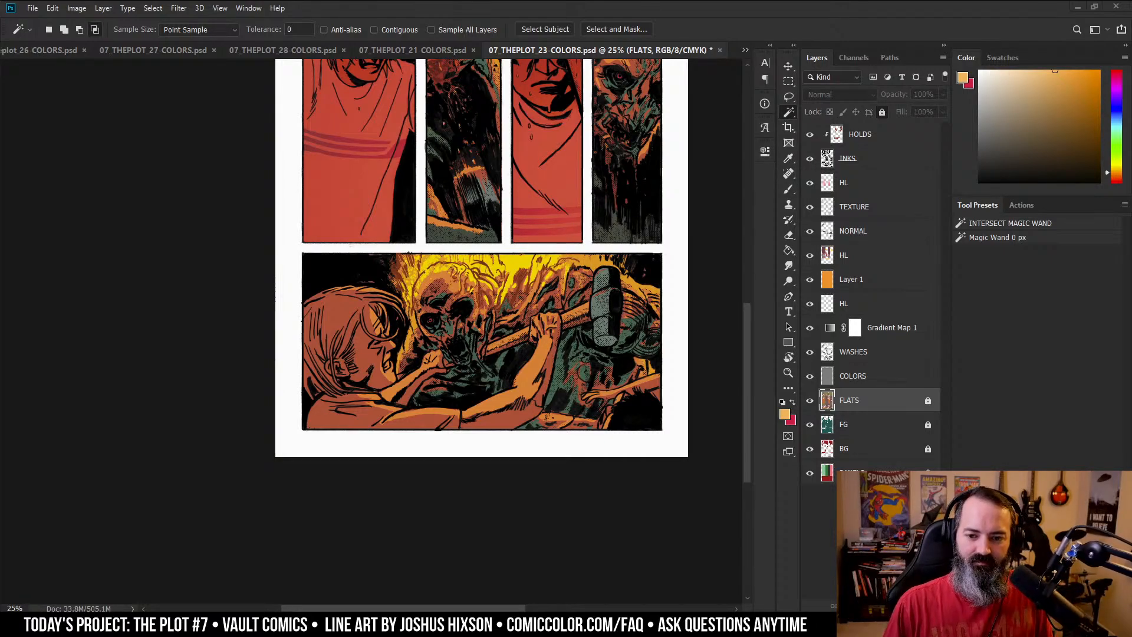
pyautogui.hotkey('ctrl', 'z')
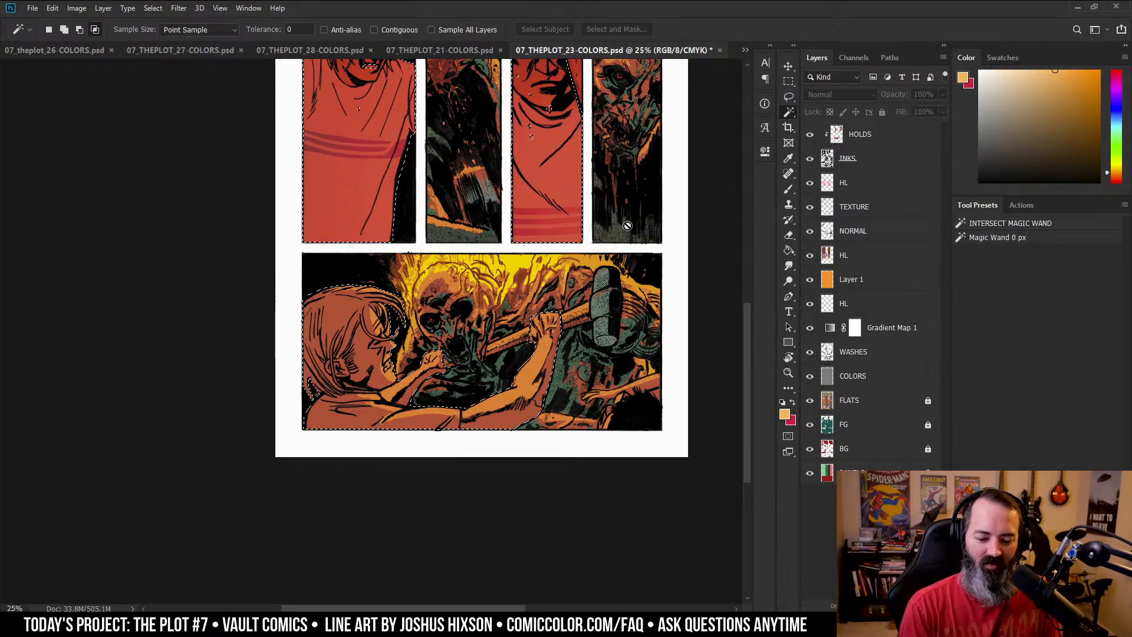
# - Restrict the figure selection to the bottom panel using the PANELS layer
pyautogui.scroll(3, 684, 276)
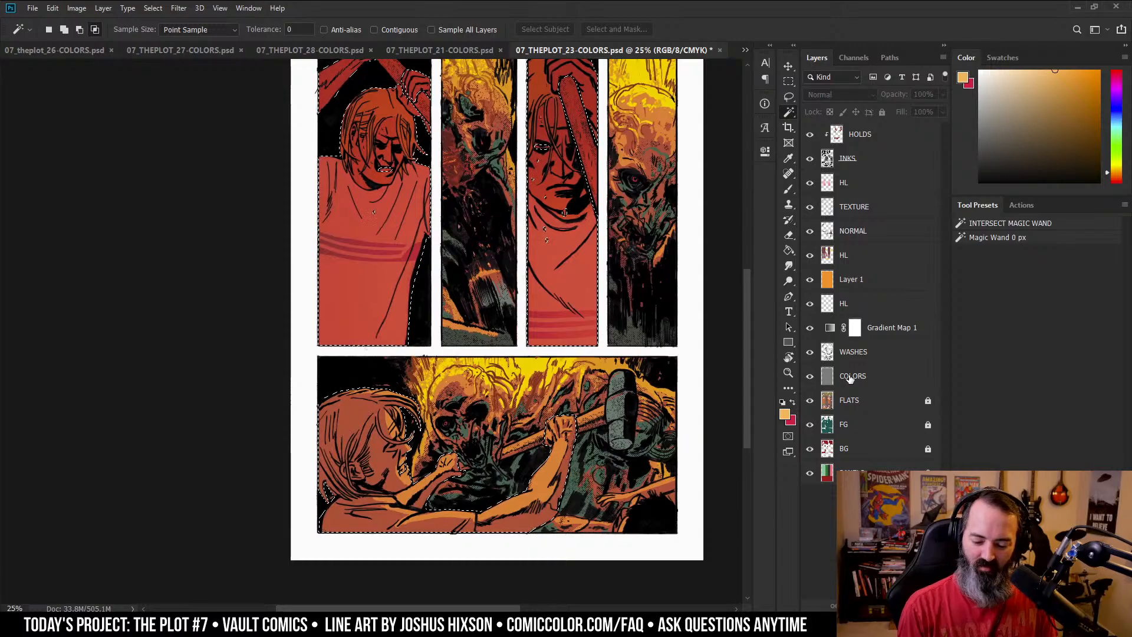
pyautogui.press('z')
pyautogui.hotkey('ctrl', '-')
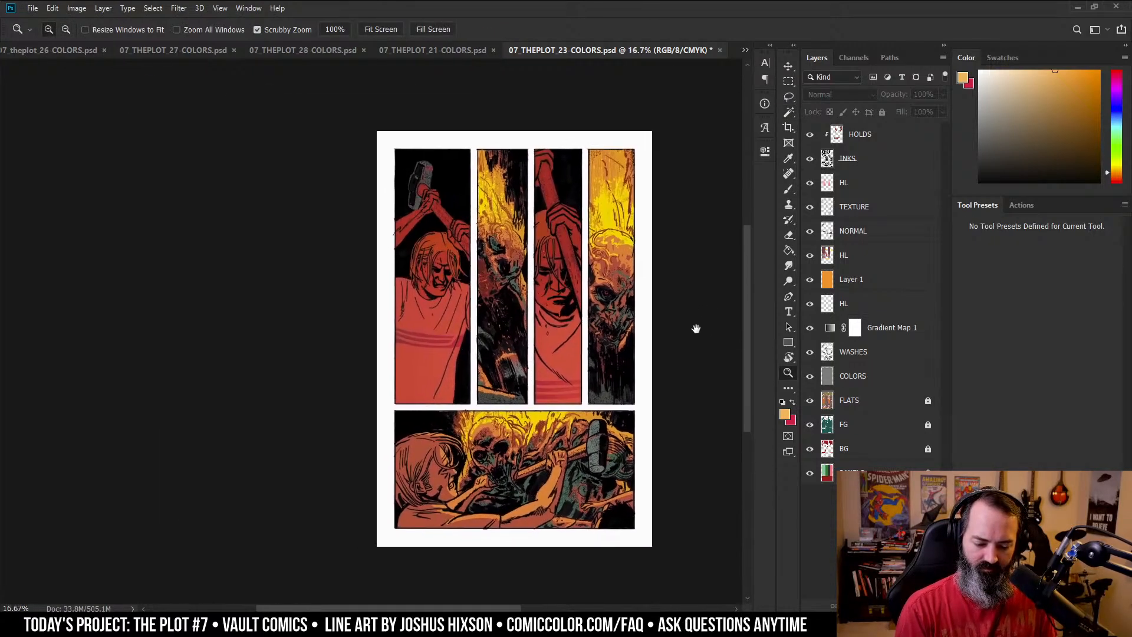
pyautogui.click(858, 473)
pyautogui.press('w')
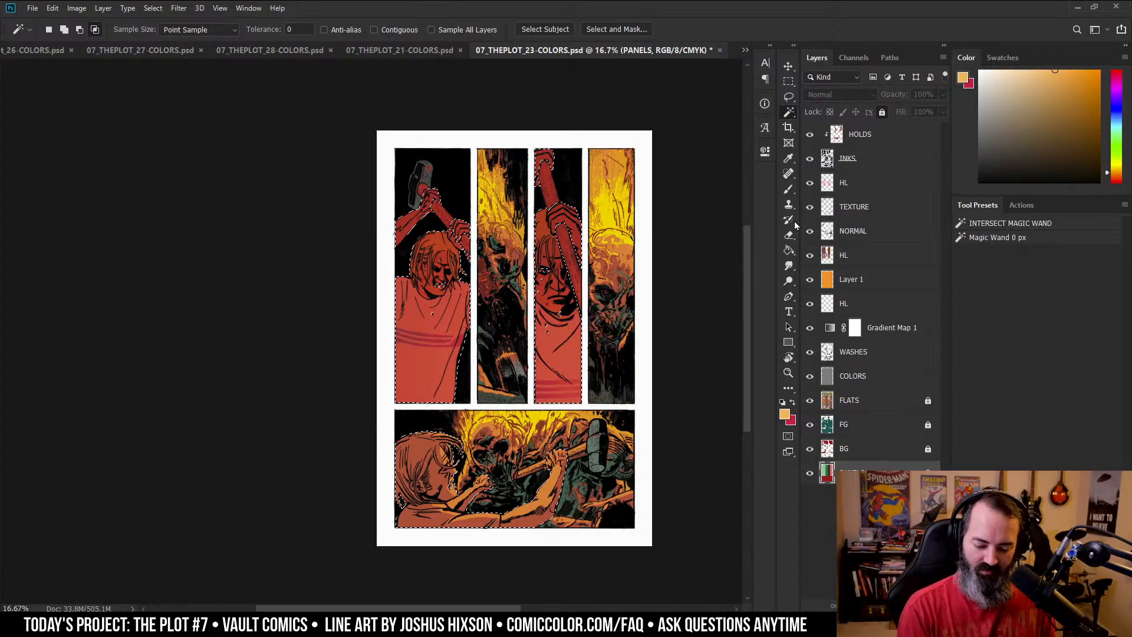
pyautogui.keyDown('alt'); pyautogui.click(434, 316); pyautogui.keyUp('alt')
pyautogui.scroll(1, 588, 402)
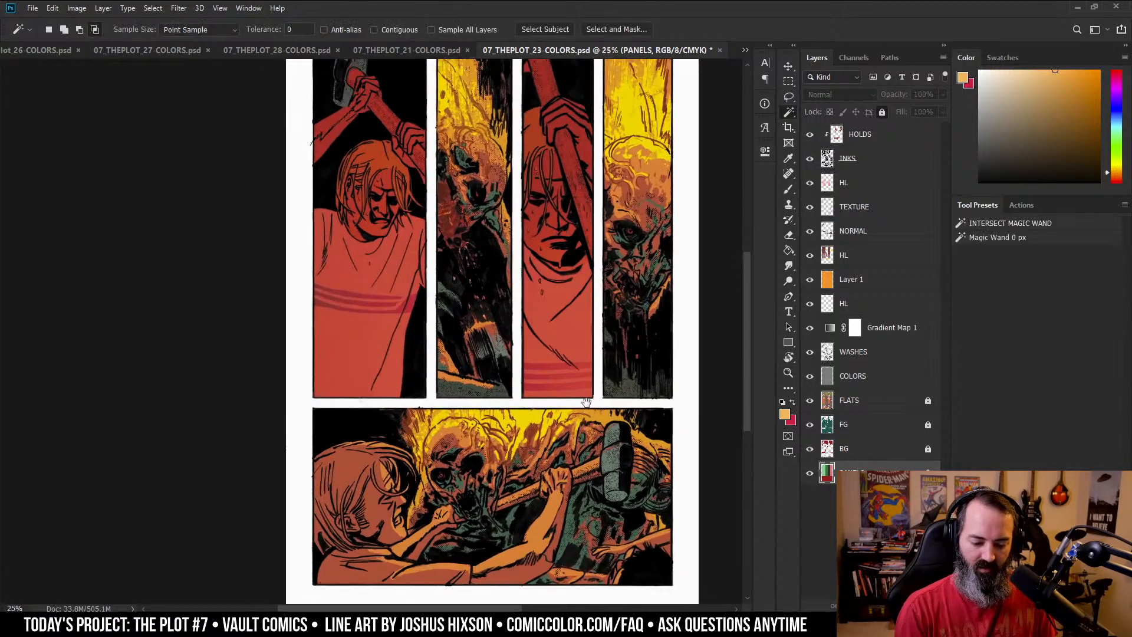
pyautogui.moveTo(596, 438); pyautogui.dragTo(661, 301)
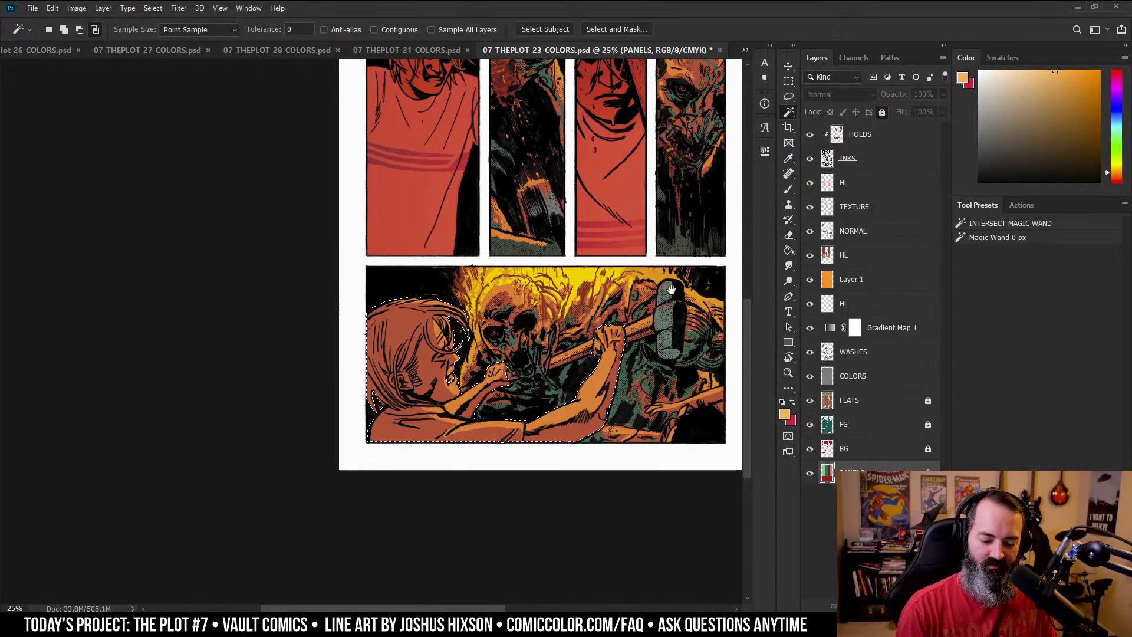
pyautogui.moveTo(695, 274); pyautogui.dragTo(701, 253)
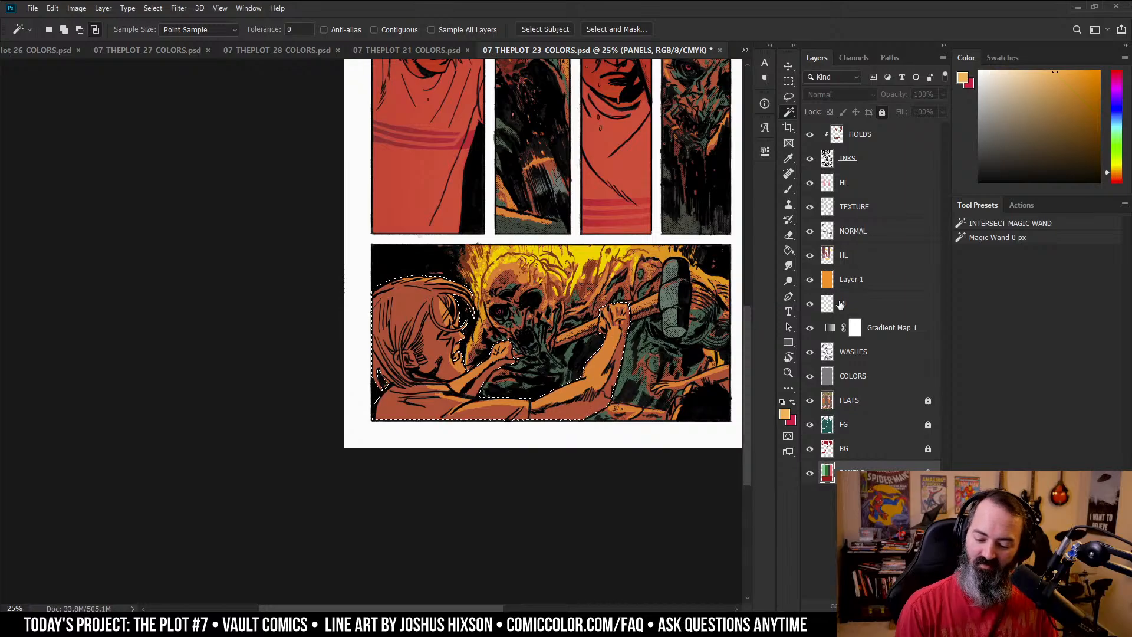
# - Try limiting the selection to the figure's lit areas from the WASHES layer, check it in Quick Mask, and deselect
pyautogui.click(831, 350)
pyautogui.click(582, 385)
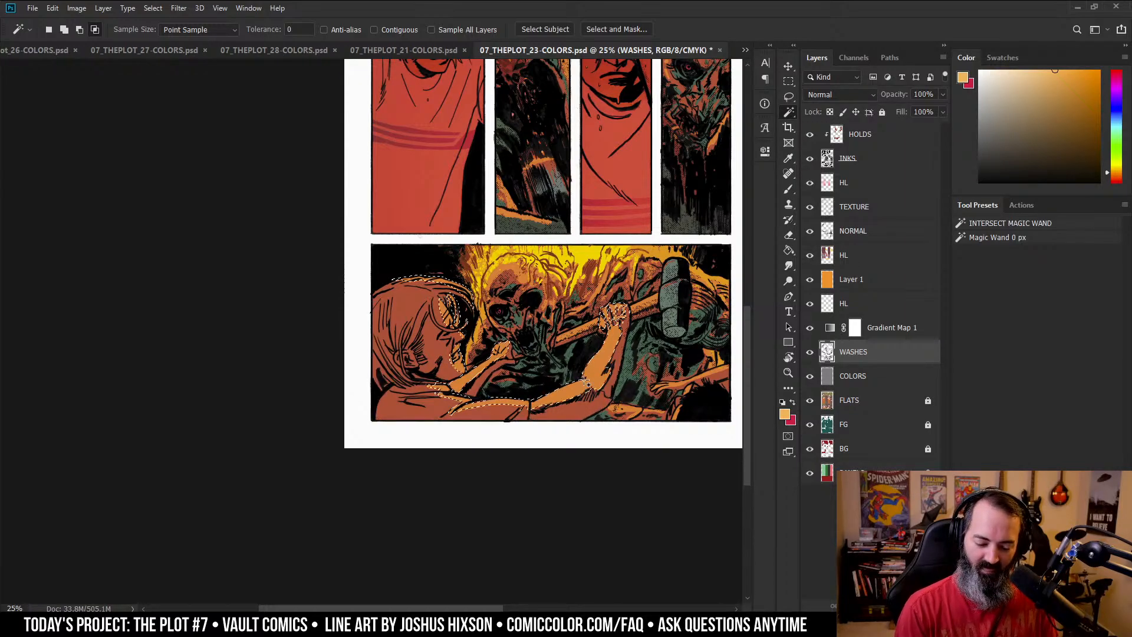
pyautogui.press('q')
pyautogui.press('q')
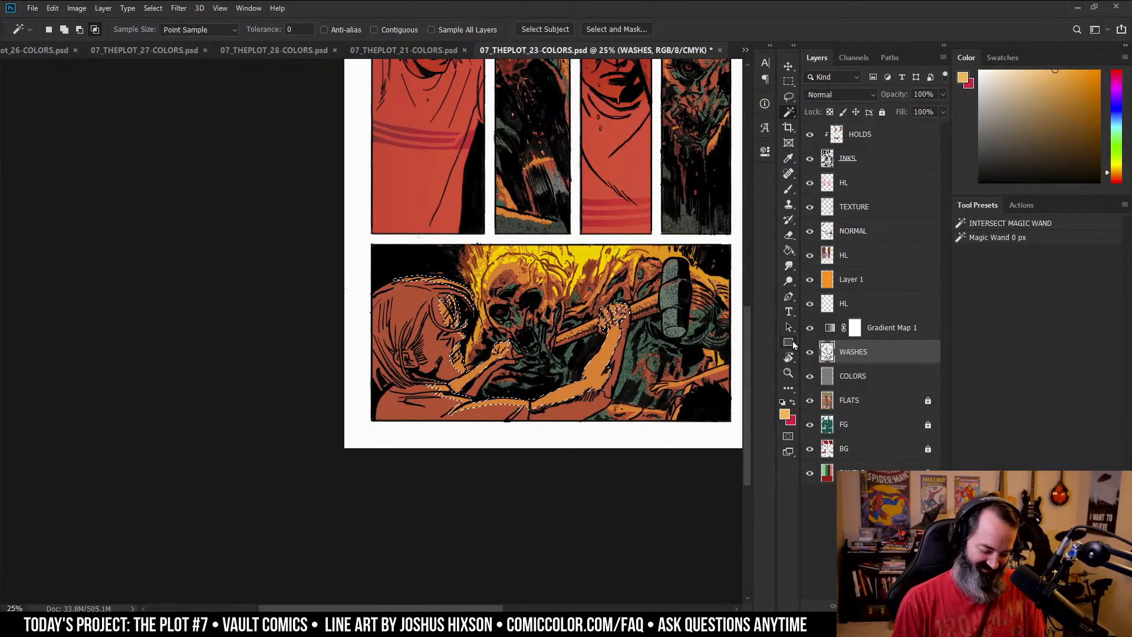
pyautogui.keyDown('shift'); pyautogui.click(614, 440); pyautogui.keyUp('shift')
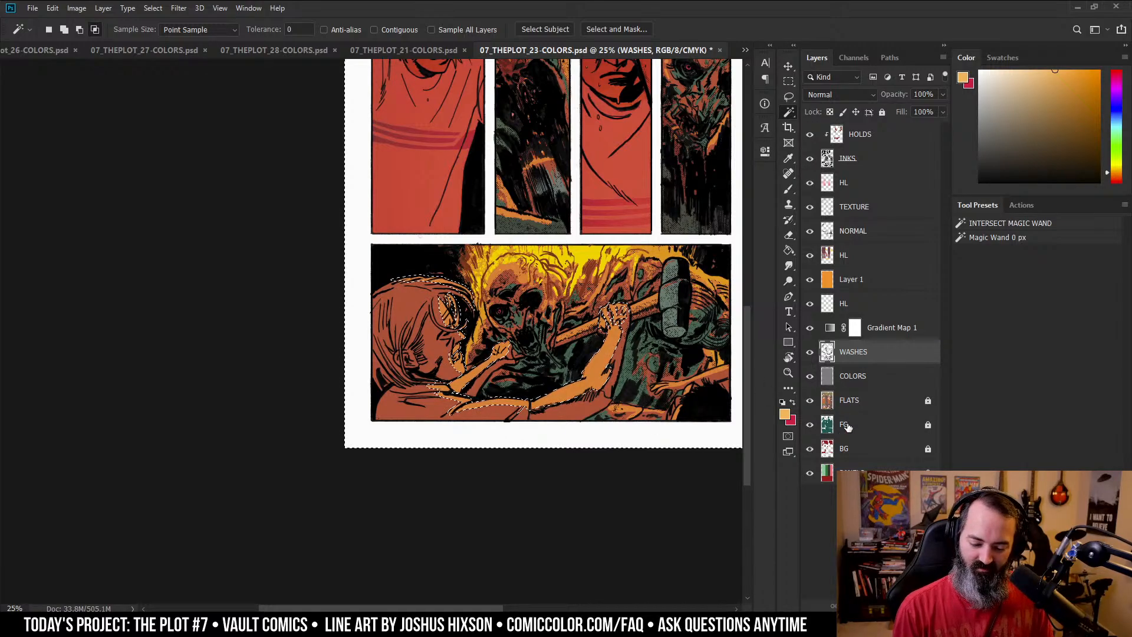
pyautogui.hotkey('ctrl', 'd')
pyautogui.press('l')
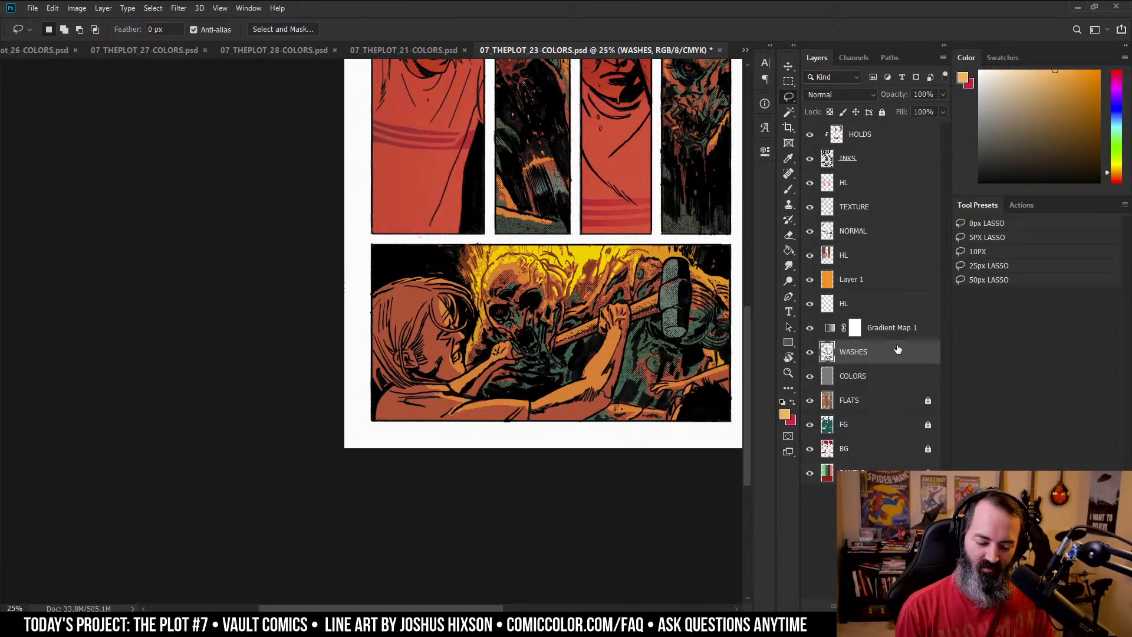
# - Restore the bottom panel's figure selection, limit it to the shadow areas from the WASHES layer, and check it in Quick Mask
pyautogui.keyDown('ctrl'); pyautogui.click(827, 280); pyautogui.keyUp('ctrl')
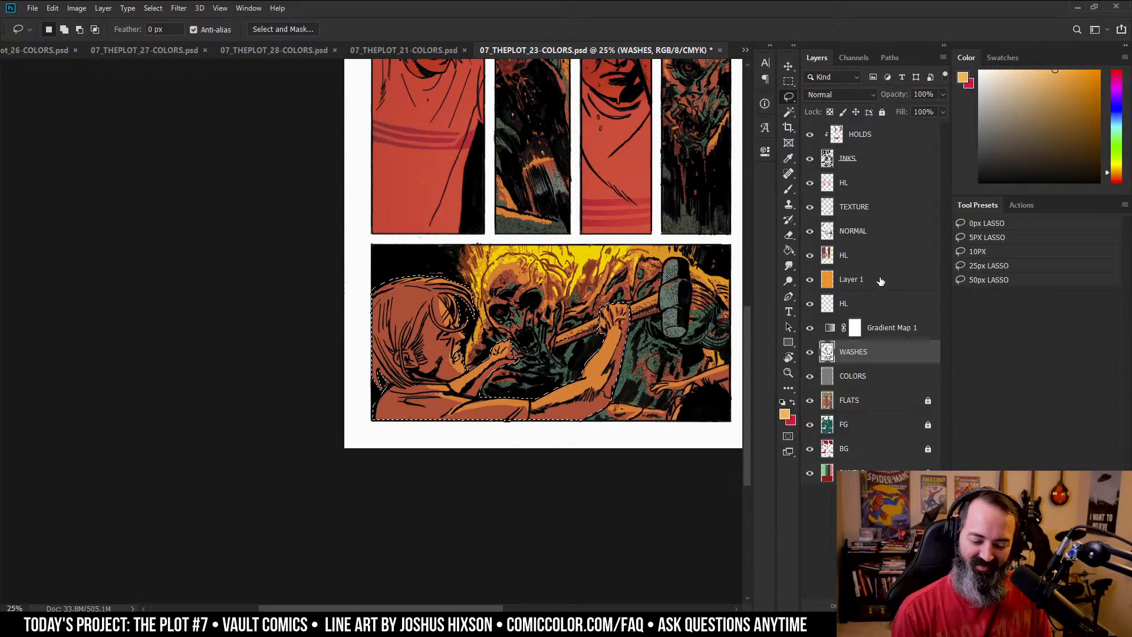
pyautogui.keyDown('ctrl'); pyautogui.click(829, 351); pyautogui.keyUp('ctrl')
pyautogui.press('w')
pyautogui.press('alt')
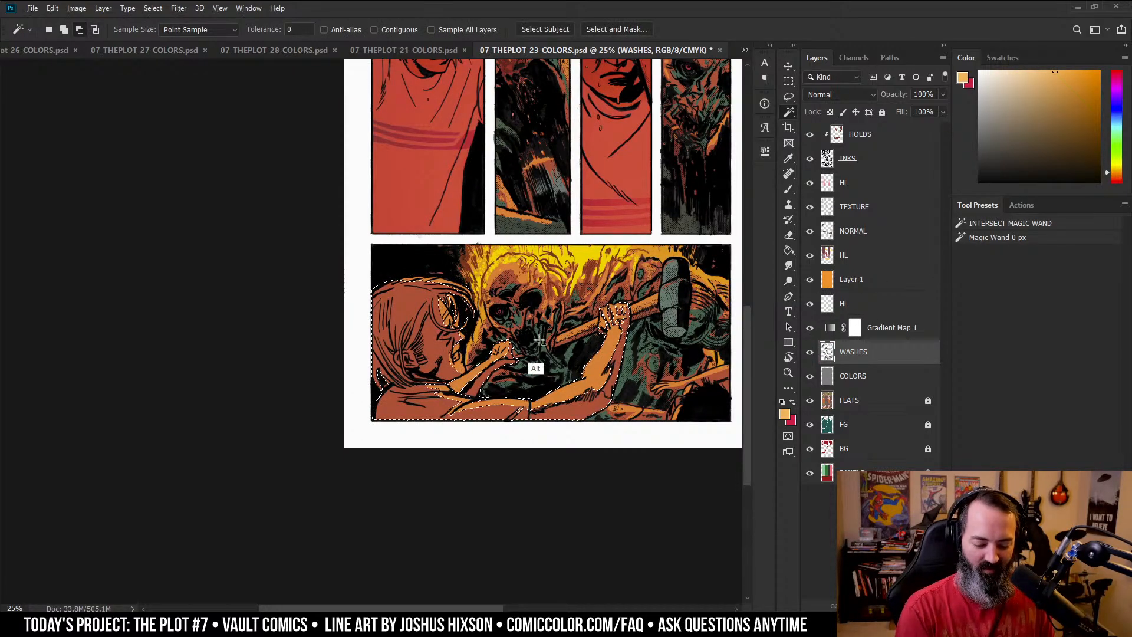
pyautogui.press('q')
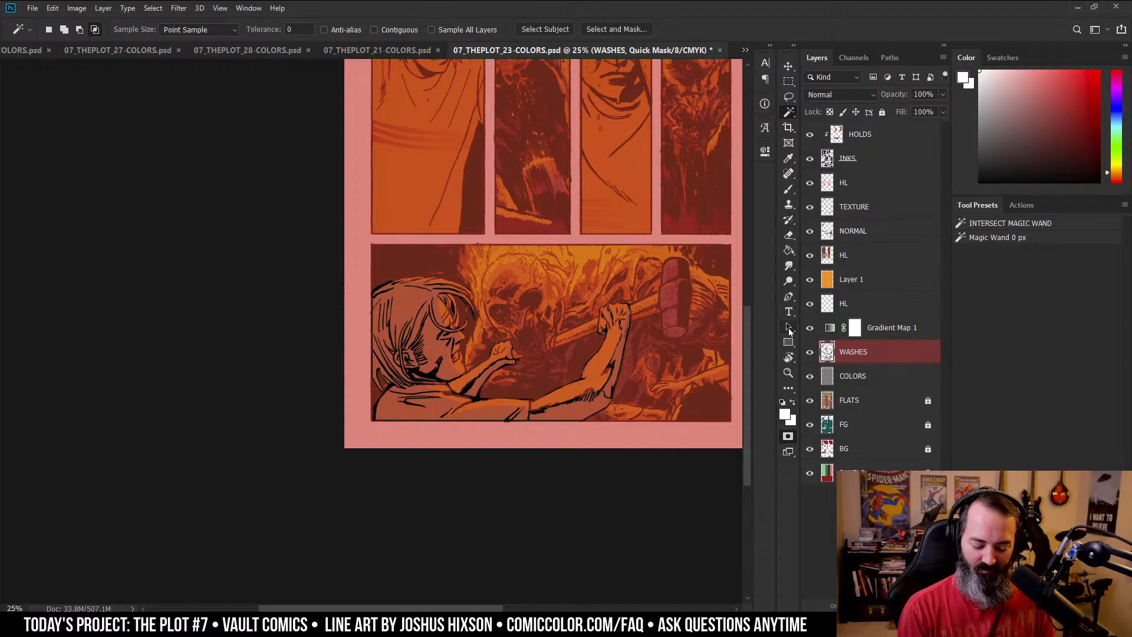
pyautogui.press('q')
# - Fill the bottom figure's selected shadows with a dark muted crimson on the HL layer above Layer 1, and deselect
pyautogui.moveTo(673, 266); pyautogui.dragTo(631, 337)
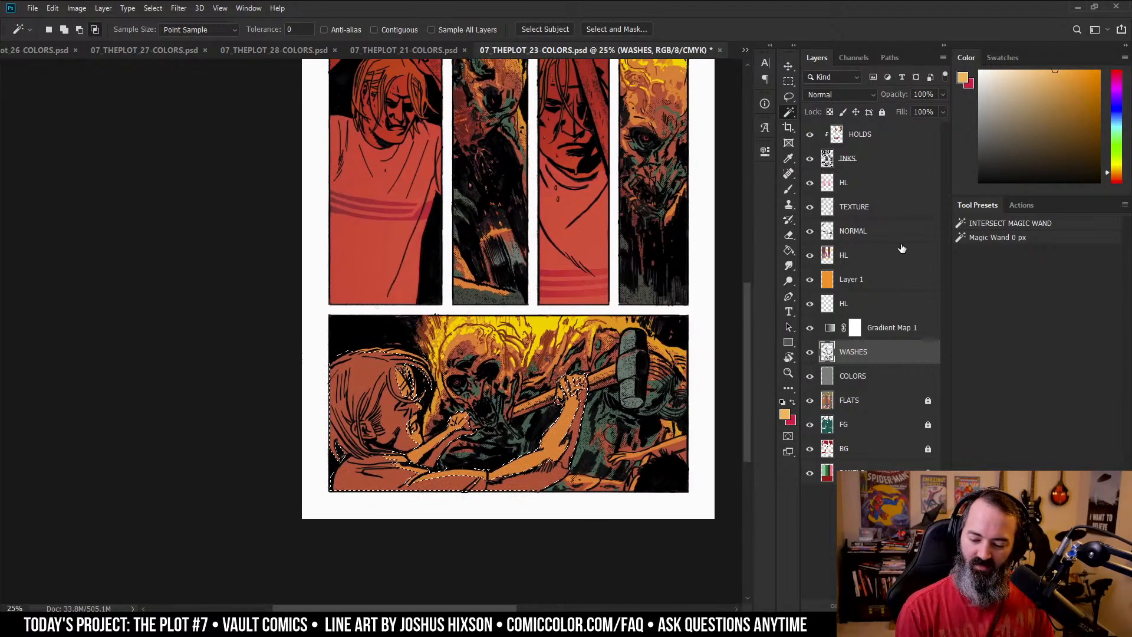
pyautogui.click(897, 252)
pyautogui.click(1056, 132)
pyautogui.click(1116, 71)
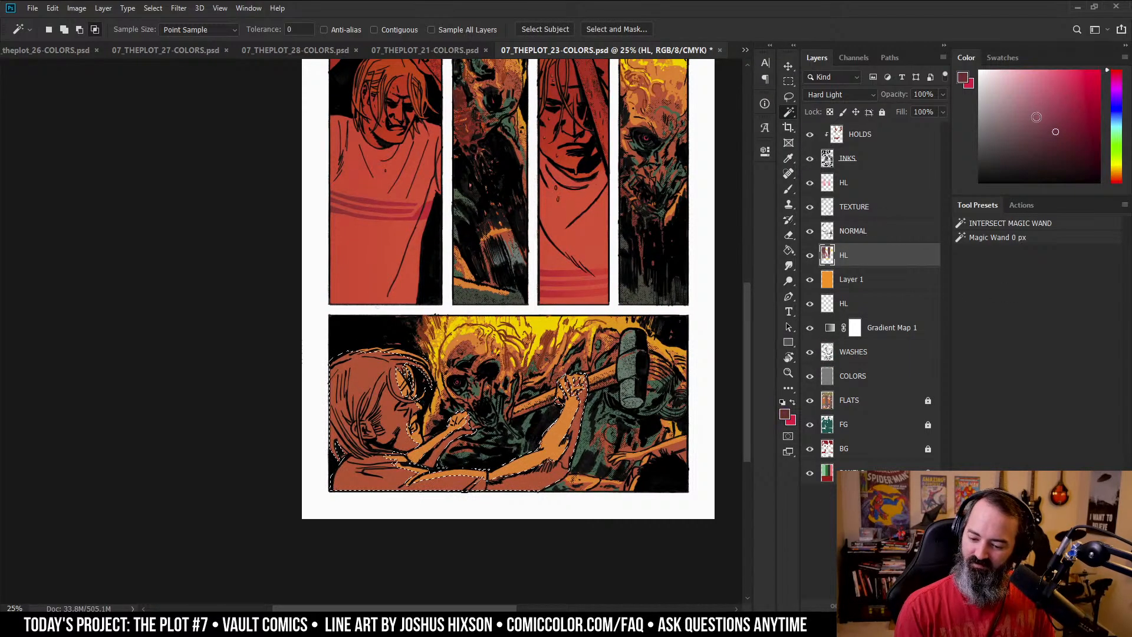
pyautogui.press('g')
pyautogui.click(407, 450)
pyautogui.hotkey('ctrl', 'd')
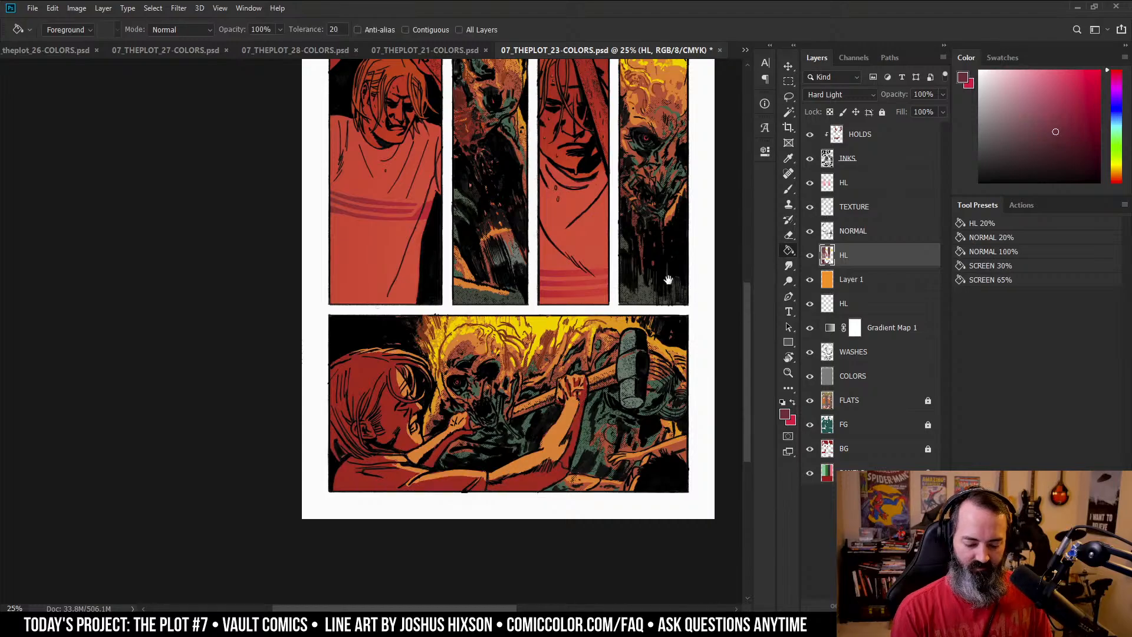
pyautogui.moveTo(667, 267); pyautogui.dragTo(655, 321)
pyautogui.keyDown('alt'); pyautogui.click(655, 320); pyautogui.keyUp('alt')
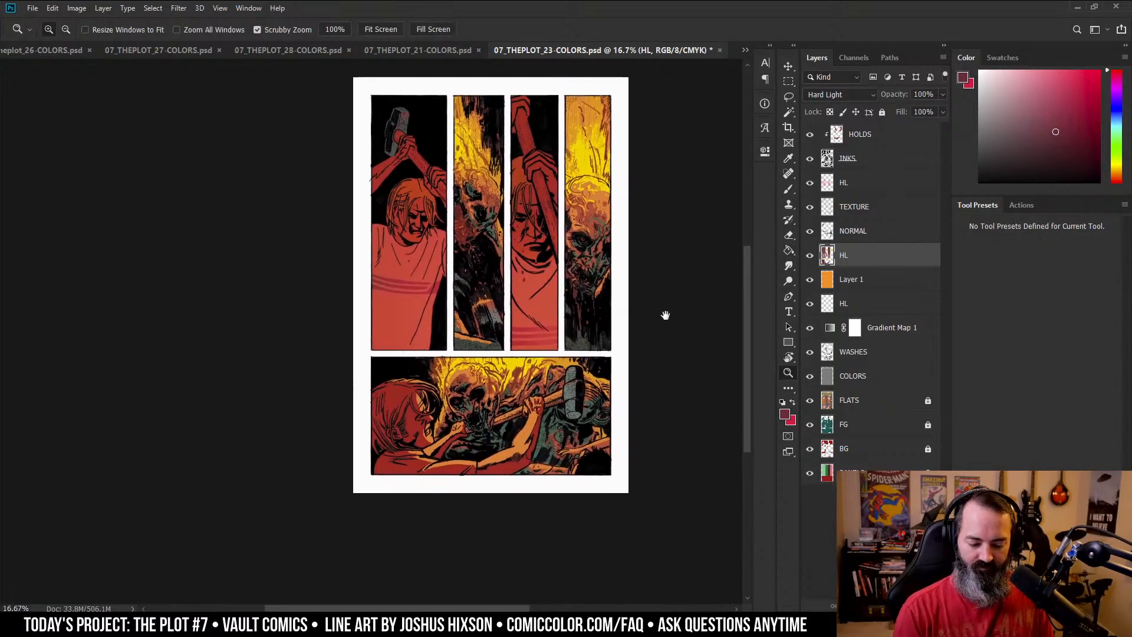
pyautogui.hotkey('ctrl', '+')
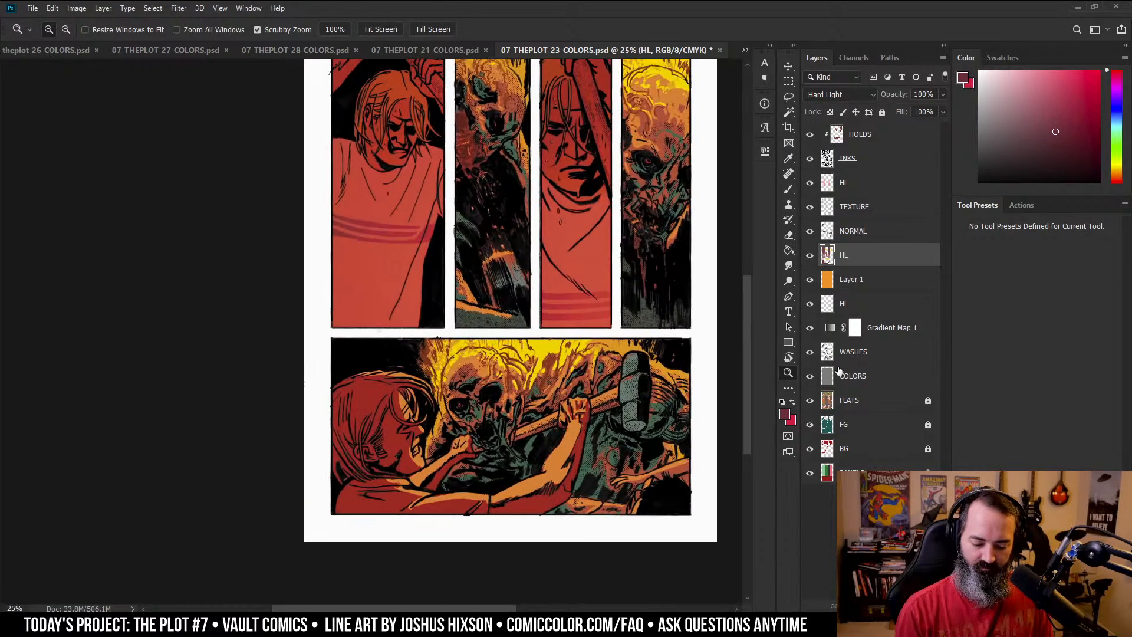
# - Try to select the bottom figure's lit skin by combining selections from the FLATS and WASHES layers
pyautogui.press('l')
pyautogui.click(825, 401)
pyautogui.press('w')
pyautogui.click(383, 455)
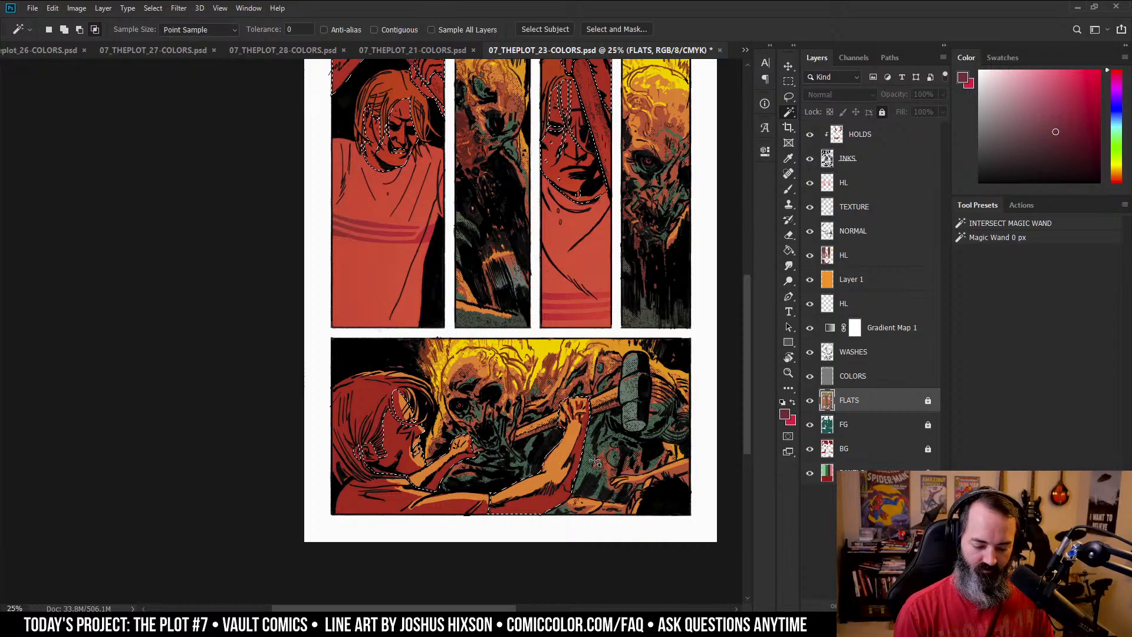
pyautogui.hotkey('alt', ']')
pyautogui.hotkey('alt', ']')
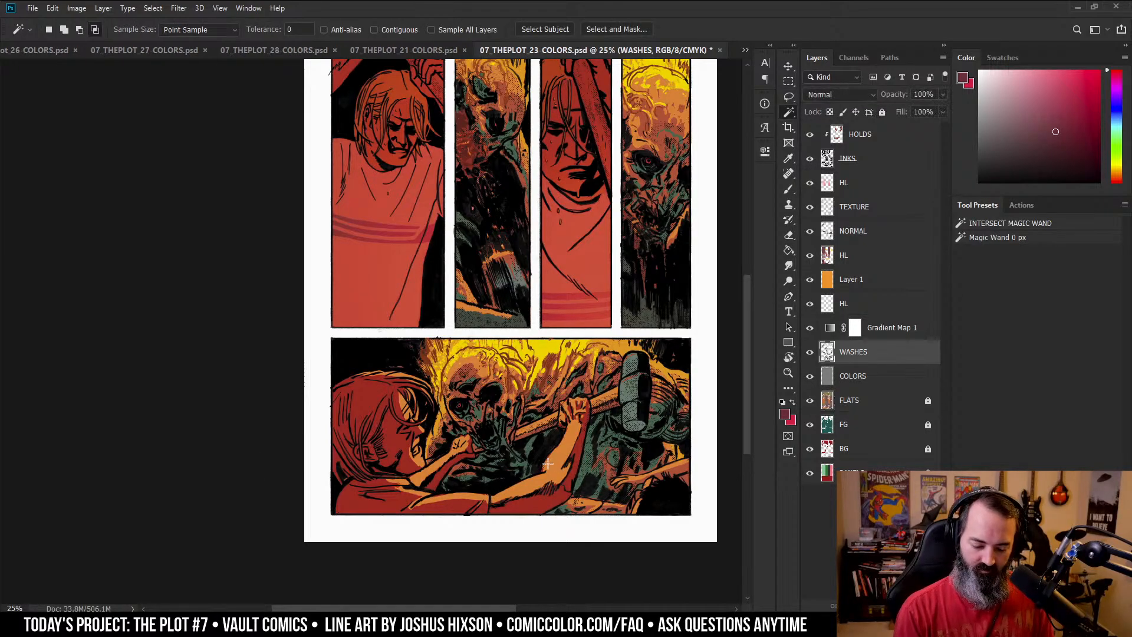
# - Select the figure from the FLATS layer, limit it to the lit areas from the WASHES layer, and check it in Quick Mask
pyautogui.click(835, 404)
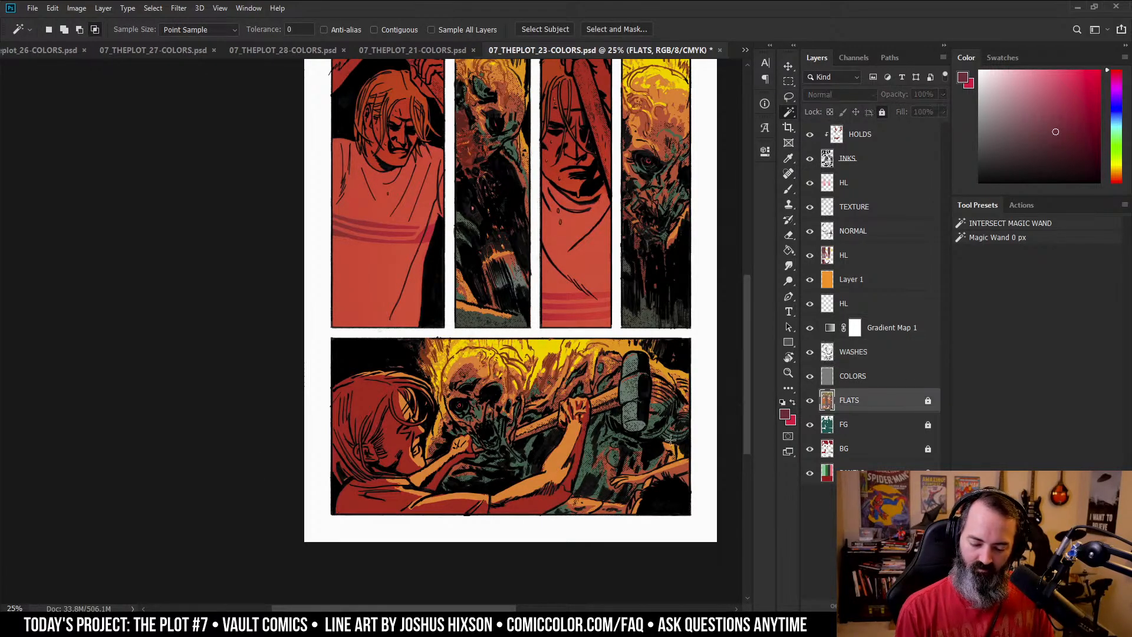
pyautogui.click(544, 478)
pyautogui.keyDown('shift'); pyautogui.click(463, 505); pyautogui.keyUp('shift')
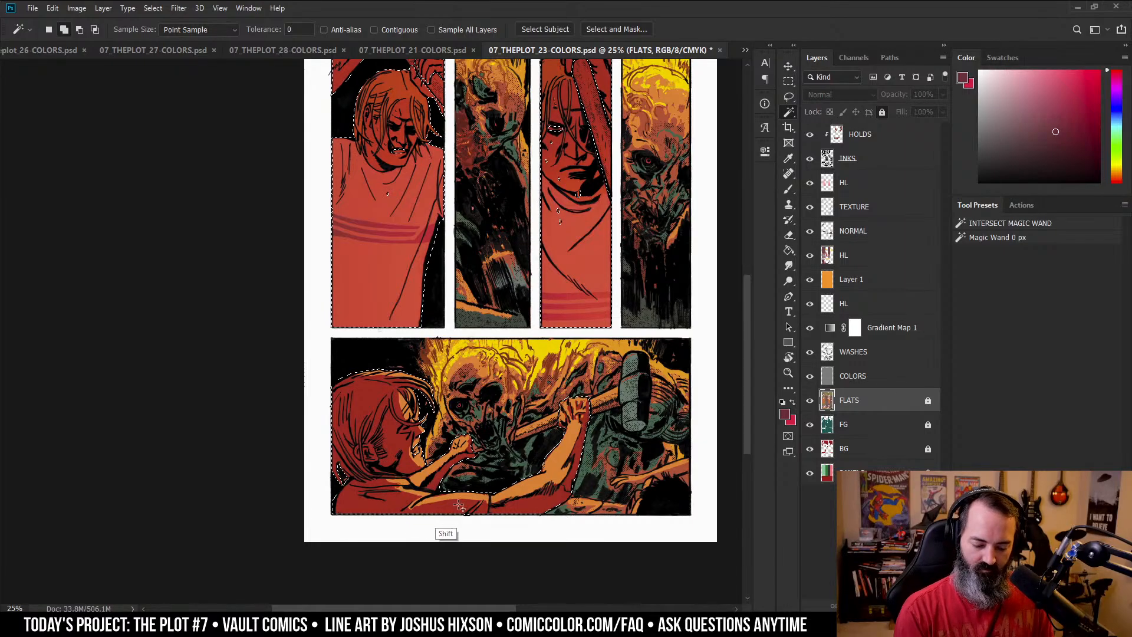
pyautogui.click(856, 354)
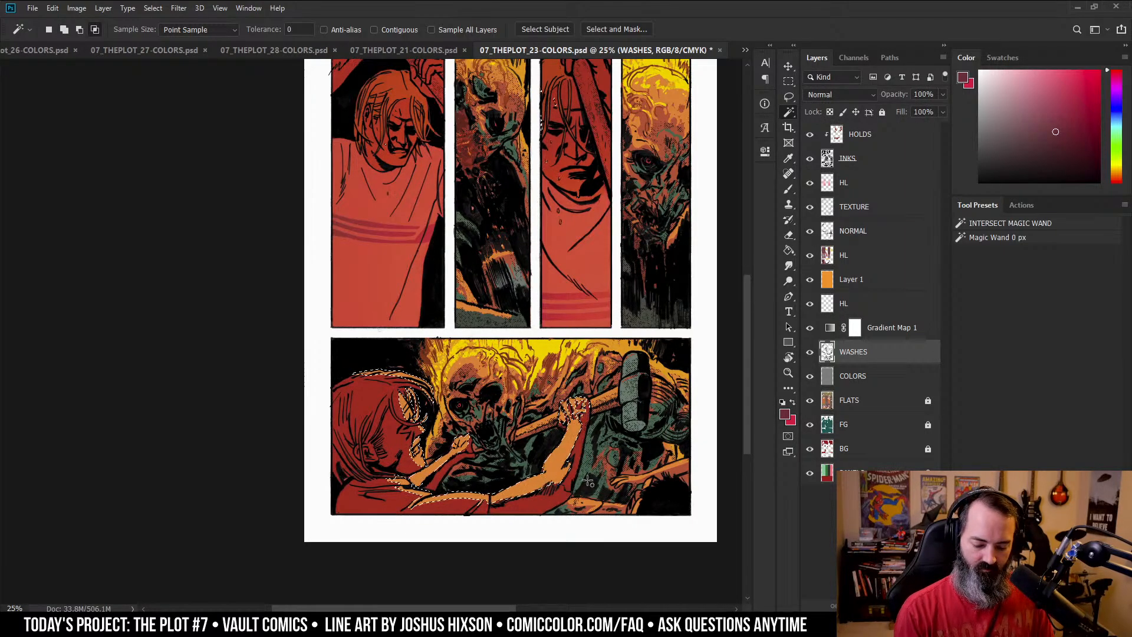
pyautogui.press('q')
pyautogui.press('q')
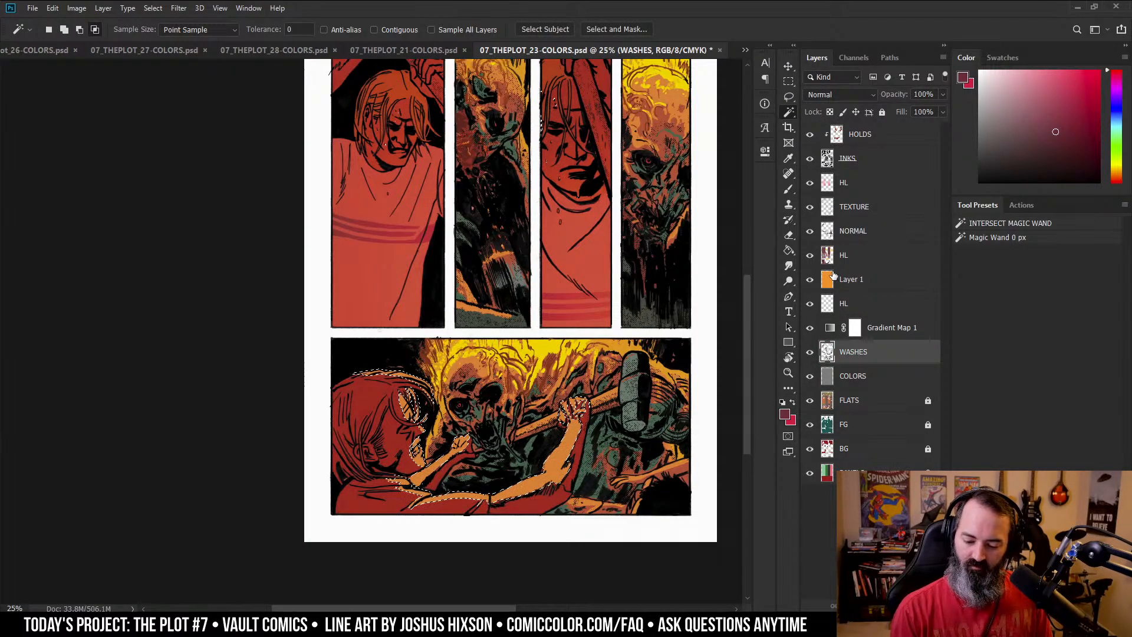
# - Sample the bright yellow of the flames and fill the bottom figure's selected lit areas with it on the NORMAL layer
pyautogui.click(828, 284)
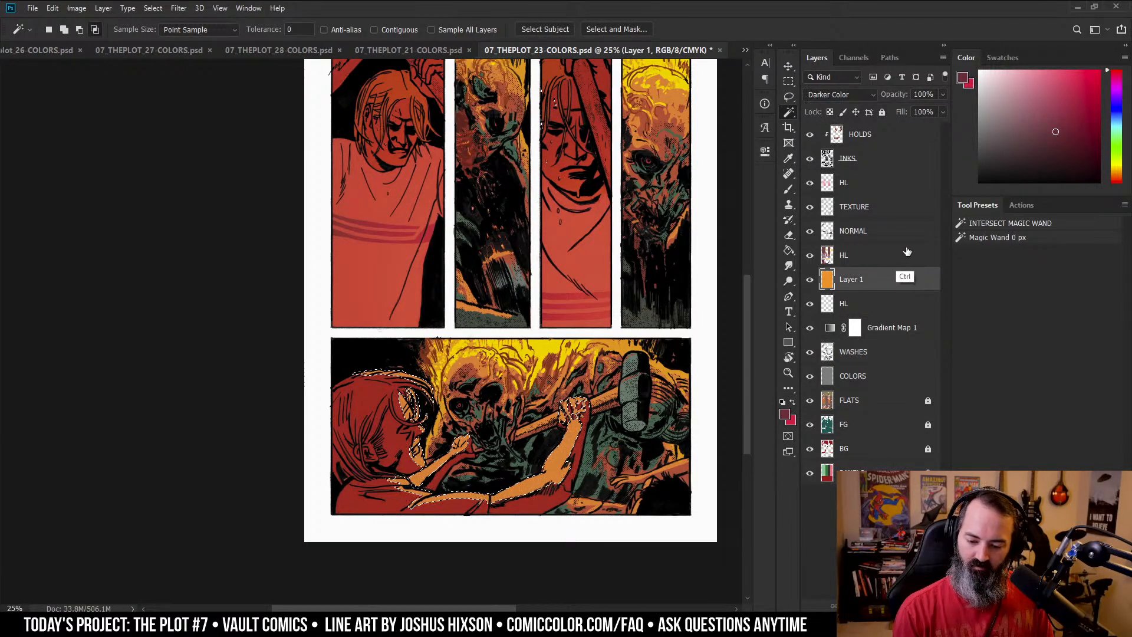
pyautogui.click(872, 184)
pyautogui.hotkey('ctrl', 'd')
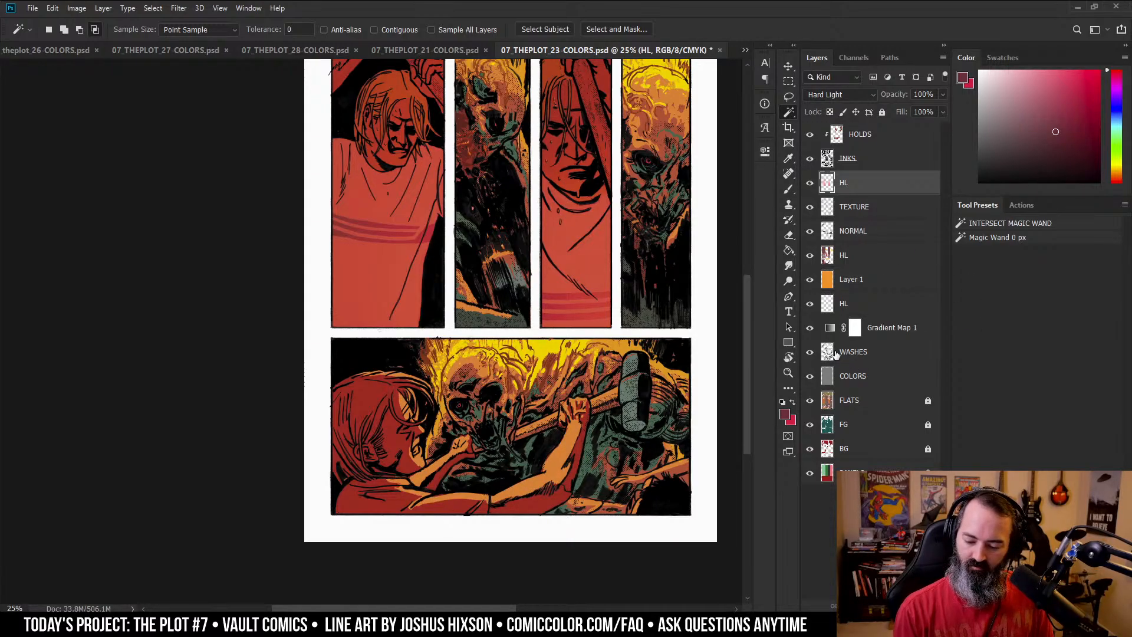
pyautogui.click(832, 232)
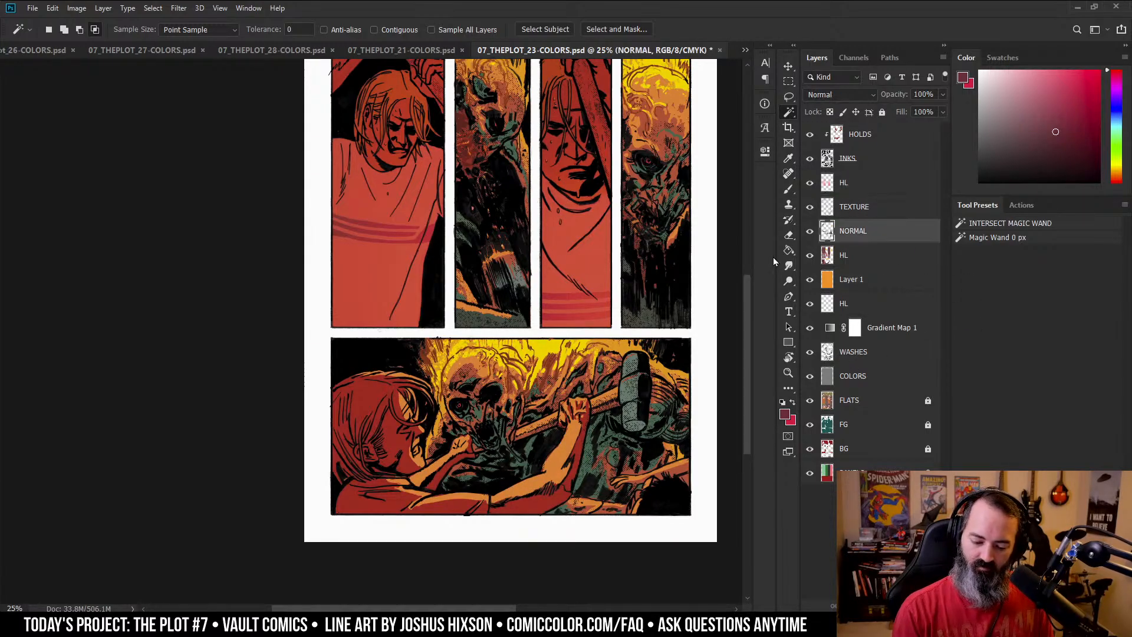
pyautogui.press('b')
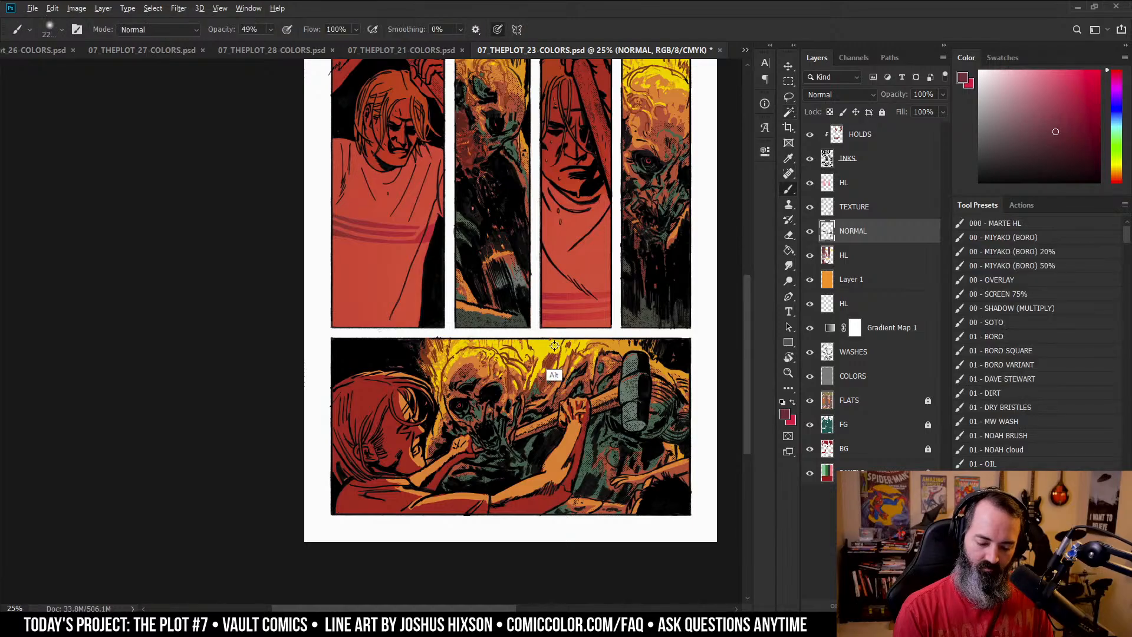
pyautogui.keyDown('alt'); pyautogui.click(555, 347); pyautogui.keyUp('alt')
pyautogui.press('g')
pyautogui.click(557, 450)
pyautogui.hotkey('ctrl', 'z')
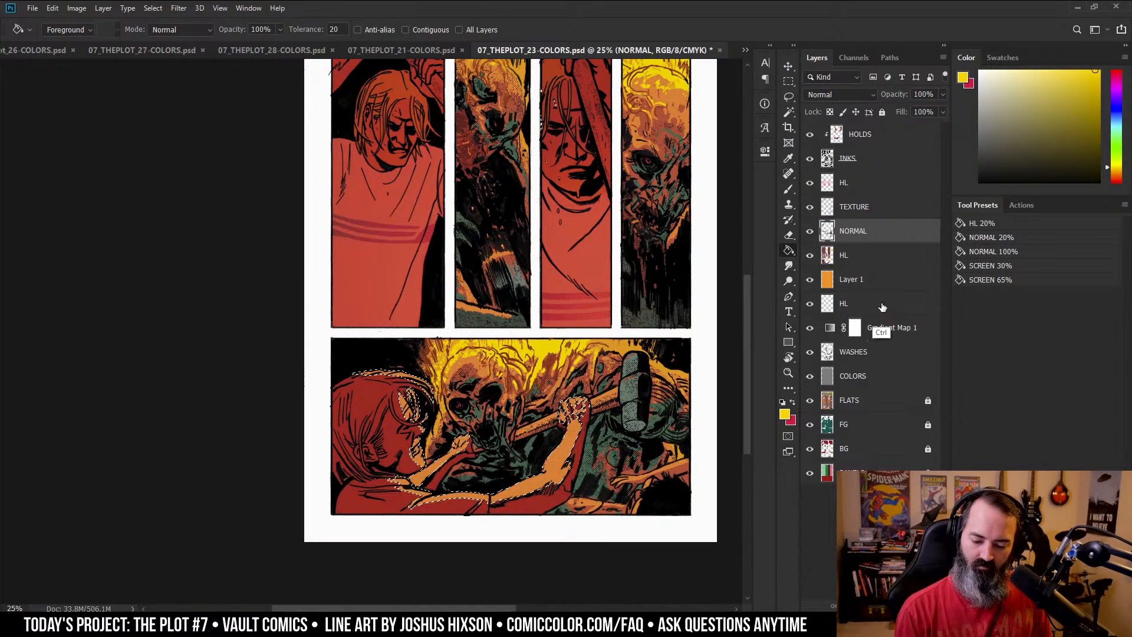
pyautogui.click(558, 449)
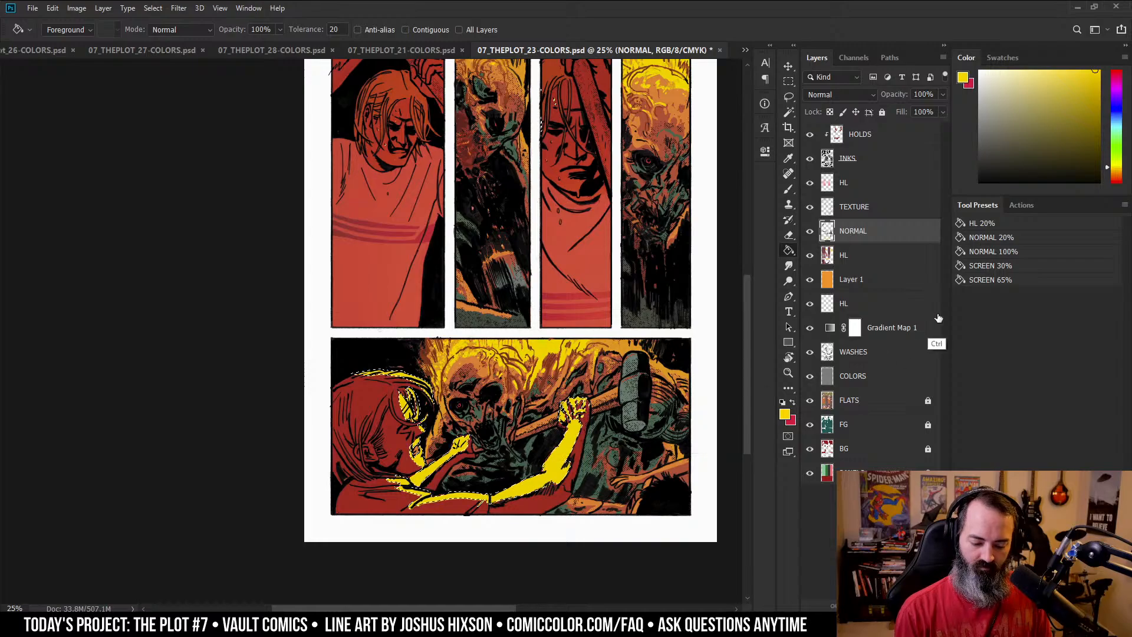
# - Shift the hue of the bottom figure's selected lit areas by -18 on the NORMAL layer
pyautogui.hotkey('ctrl', 'u')
pyautogui.moveTo(805, 364); pyautogui.dragTo(794, 366)
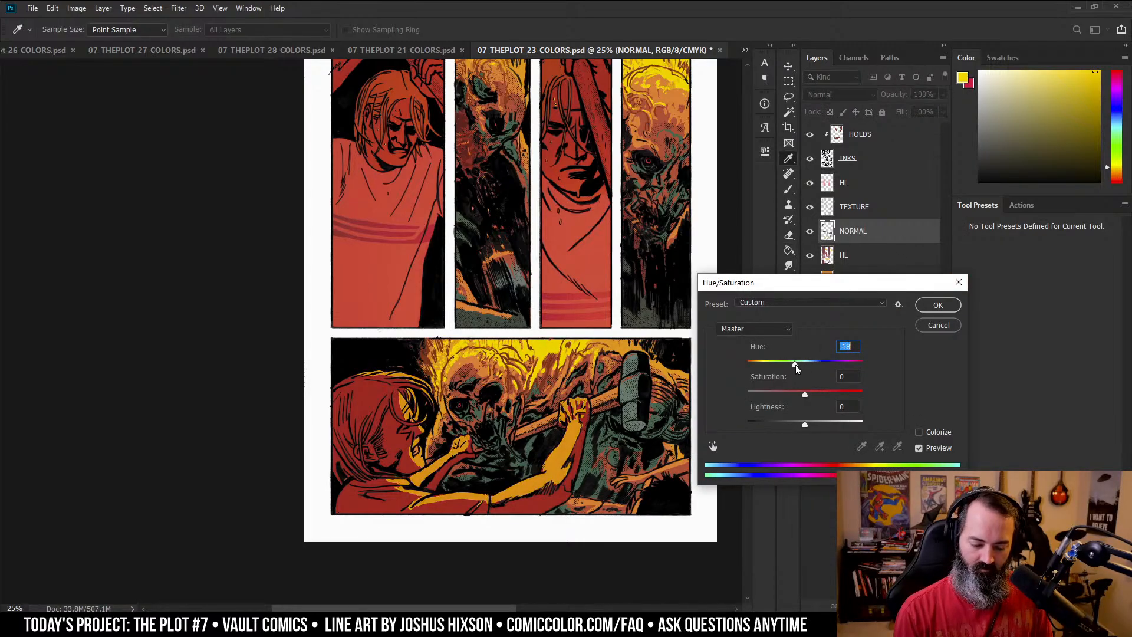
pyautogui.click(937, 305)
# - Examine the whole coloured page, checking how the bottom figure's fire-lit highlights sit with the upper panels
pyautogui.press('z')
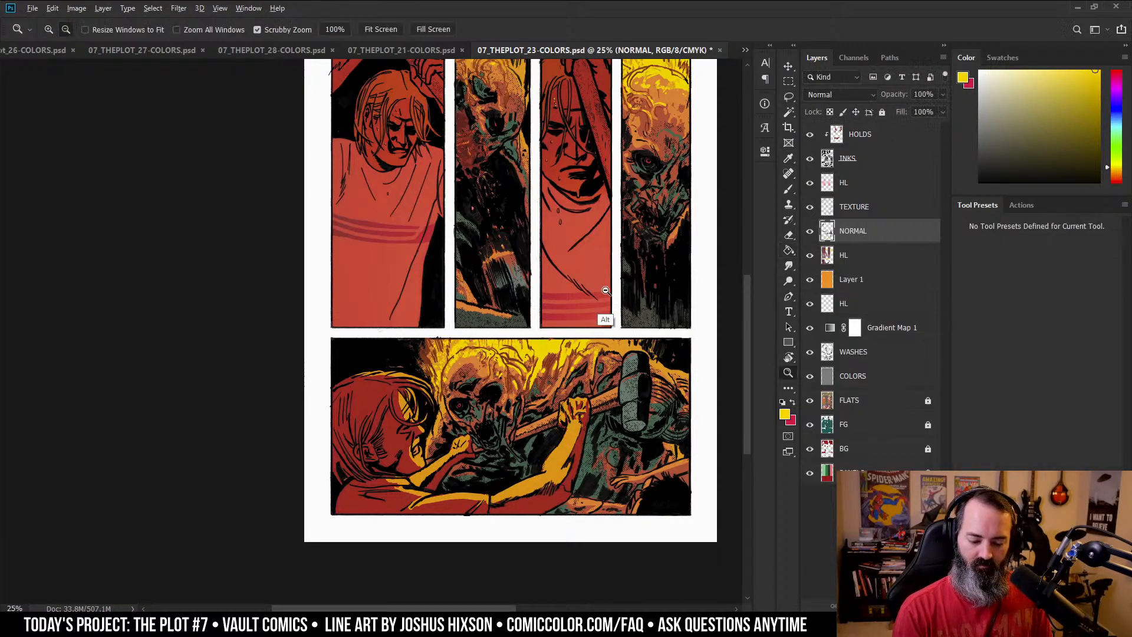
pyautogui.hotkey('ctrl', '-')
pyautogui.moveTo(585, 290); pyautogui.dragTo(698, 310)
pyautogui.press('l')
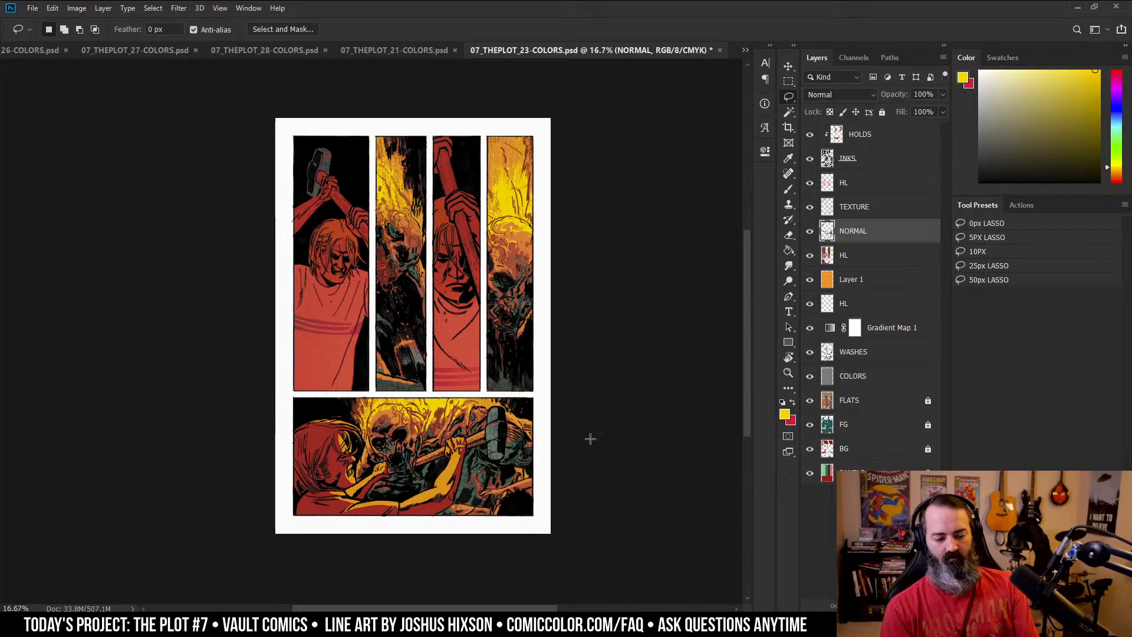
pyautogui.hscroll(-2, 645, 285)
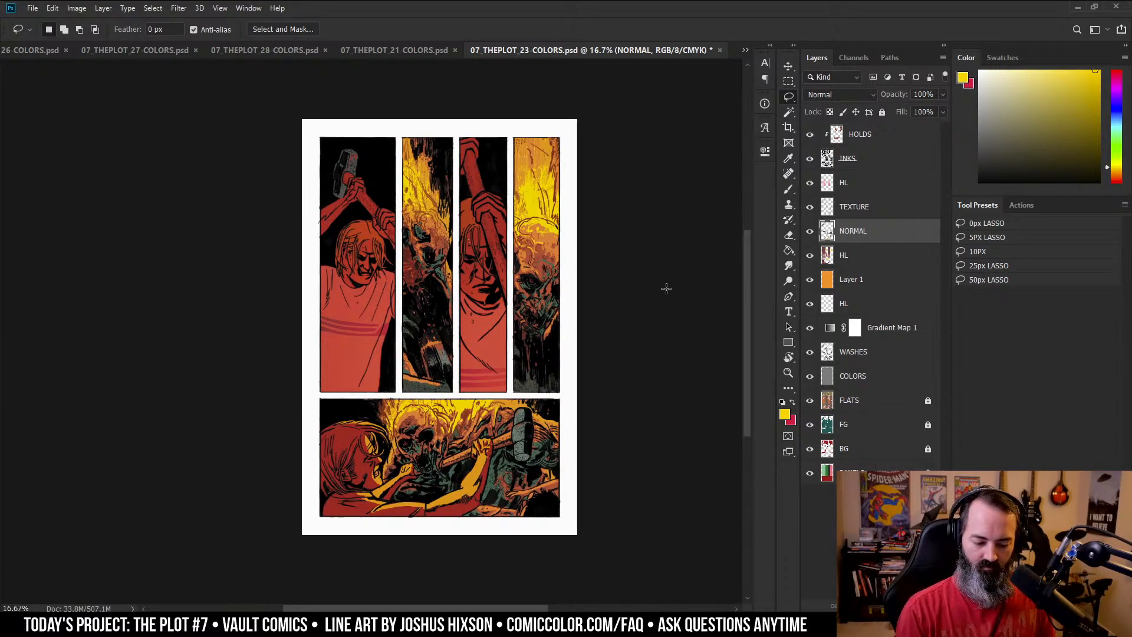
pyautogui.moveTo(623, 228); pyautogui.dragTo(639, 210)
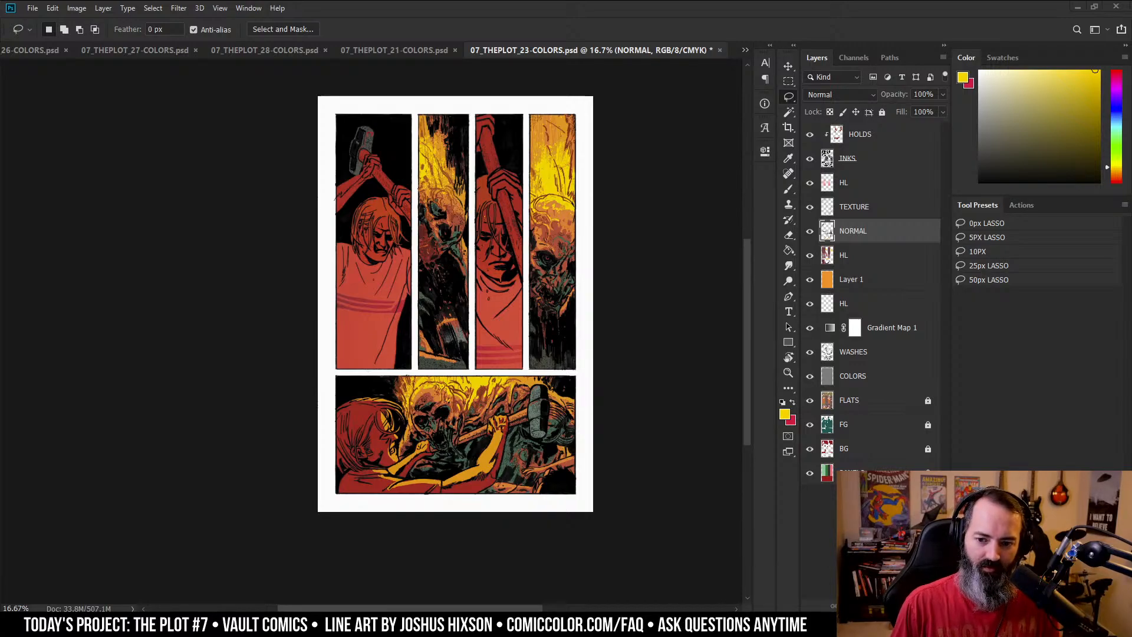
pyautogui.press('m')
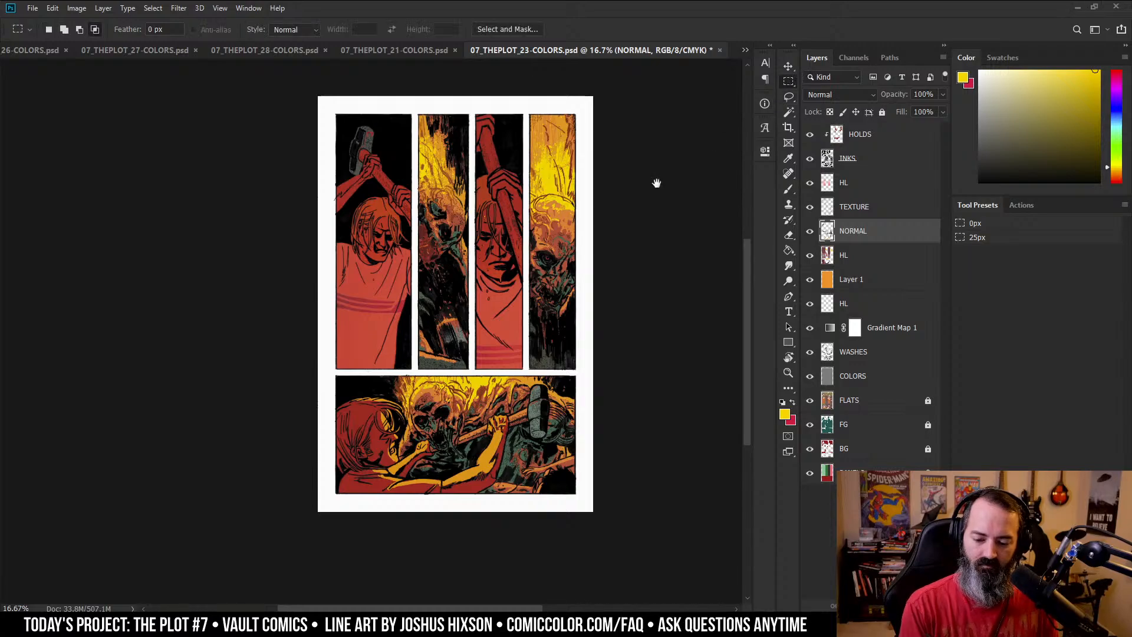
pyautogui.moveTo(589, 234); pyautogui.dragTo(647, 227)
pyautogui.press('l')
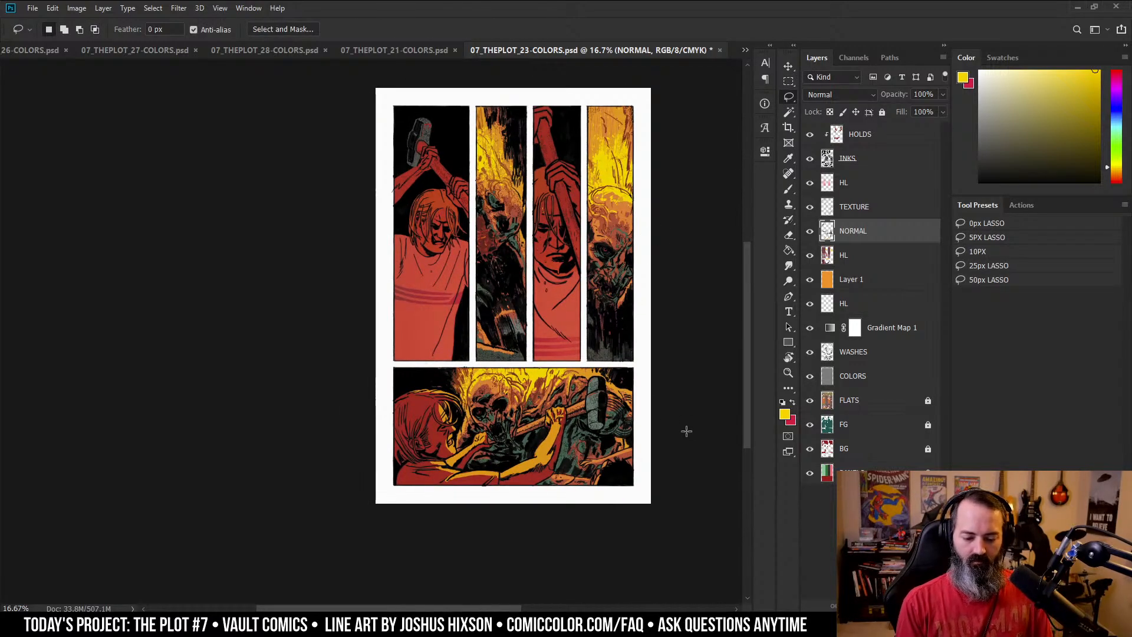
pyautogui.moveTo(672, 298); pyautogui.dragTo(665, 331)
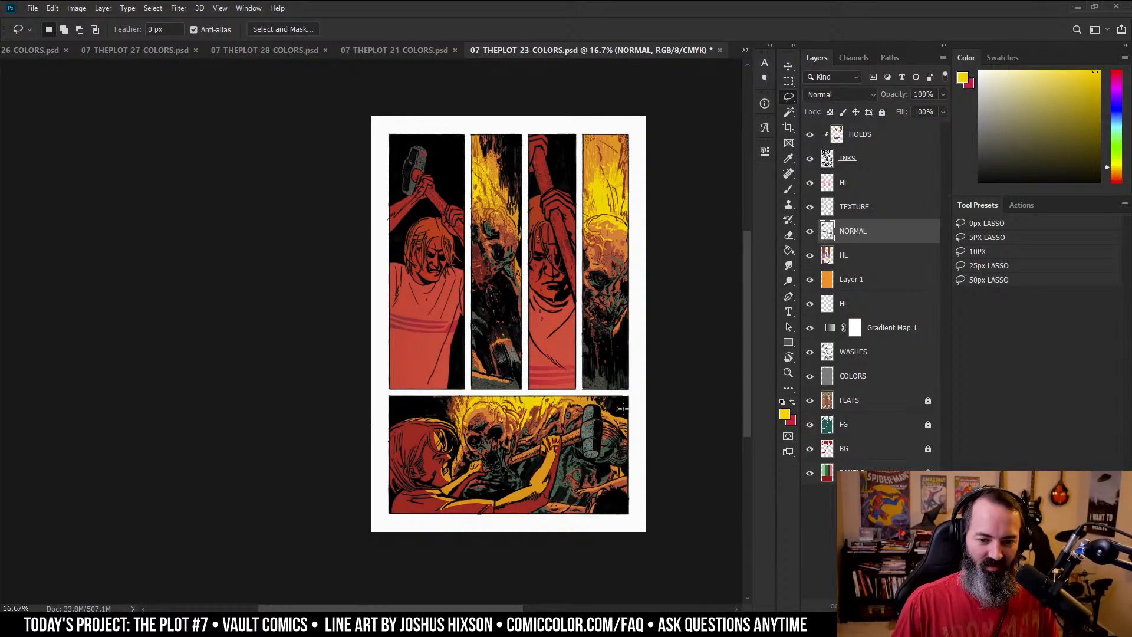
# - Make the PANELS layer active and save 07_THEPLOT_23-COLORS.psd
pyautogui.hotkey('alt', ',')
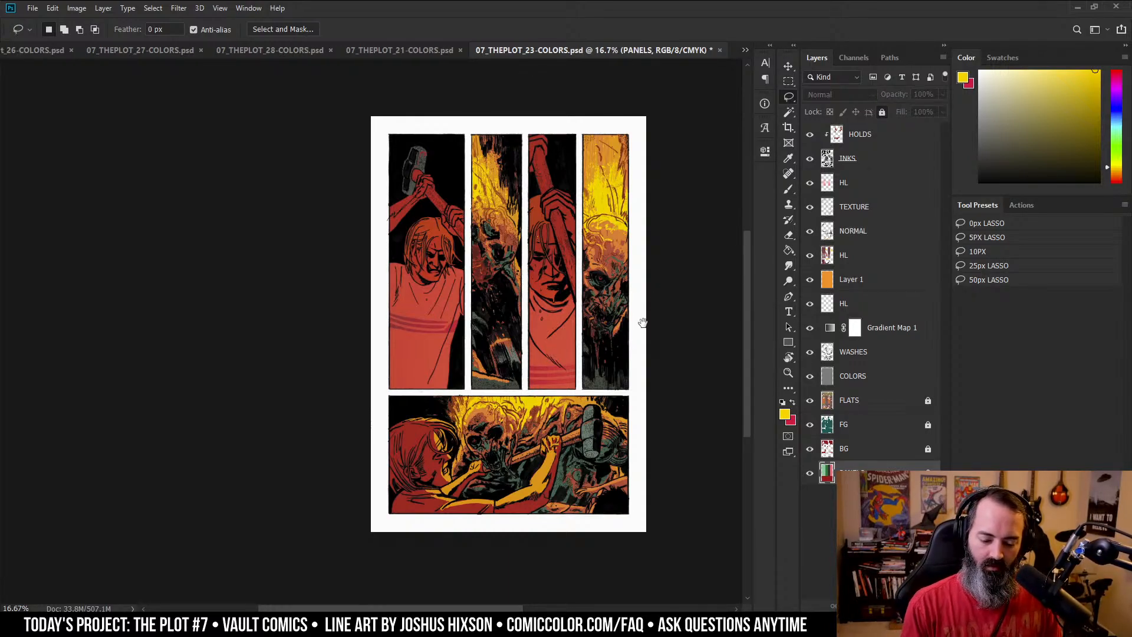
pyautogui.scroll(-1, 643, 323)
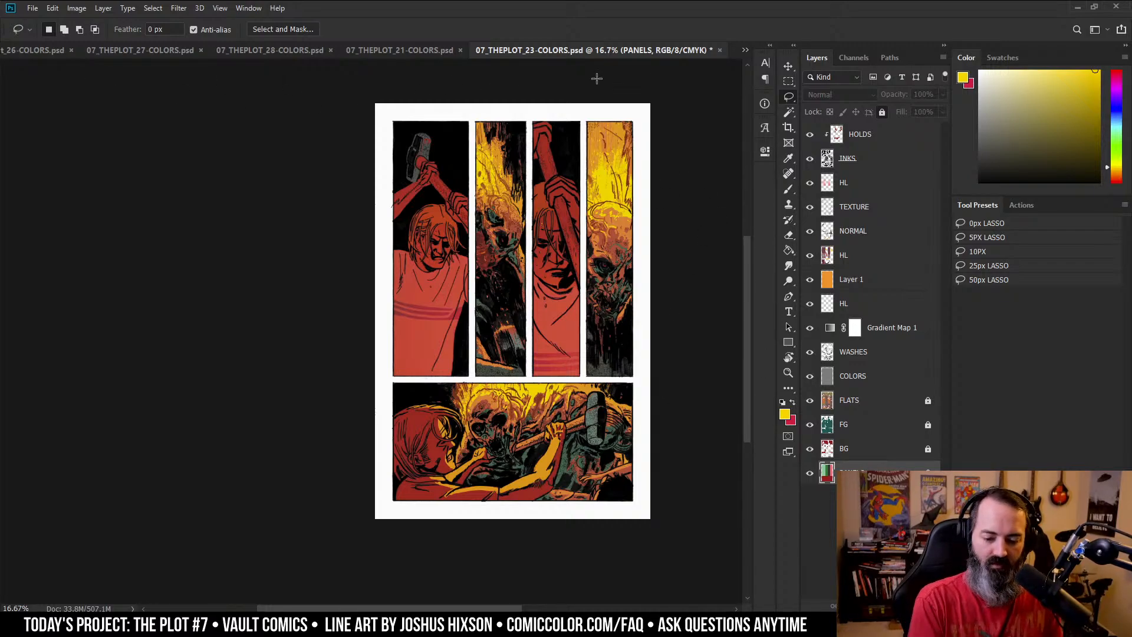
pyautogui.hotkey('ctrl', 's')
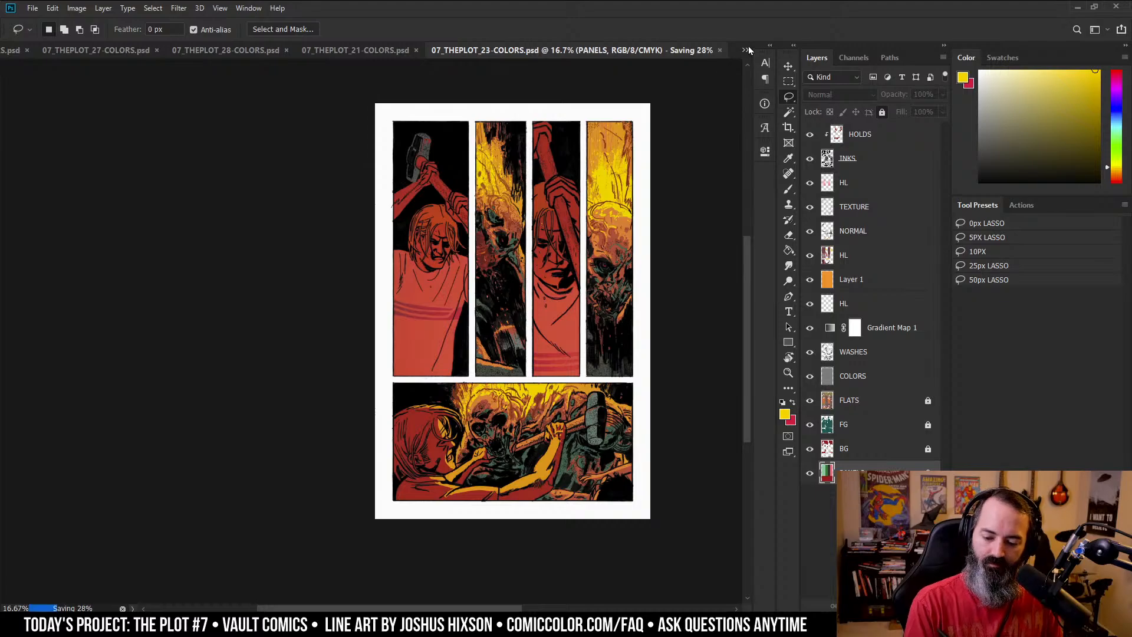
# - Switch to 07_THEPLOT_24-COLORS.psd, place it side by side with page 23, and deselect all its layers
pyautogui.click(746, 50)
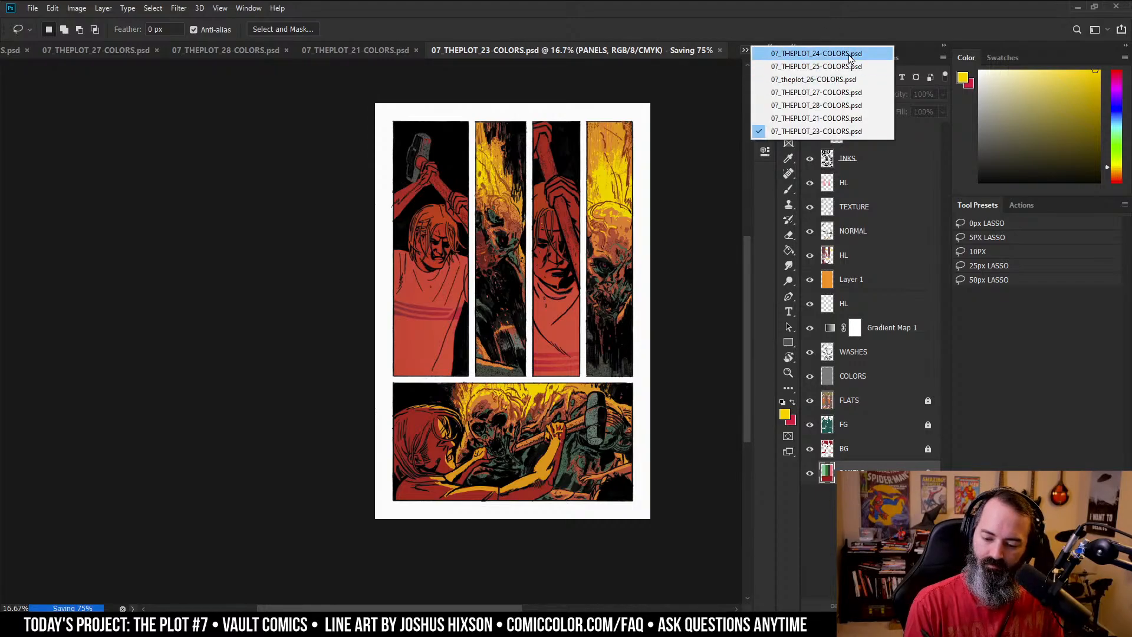
pyautogui.click(816, 54)
pyautogui.moveTo(152, 51); pyautogui.dragTo(752, 134)
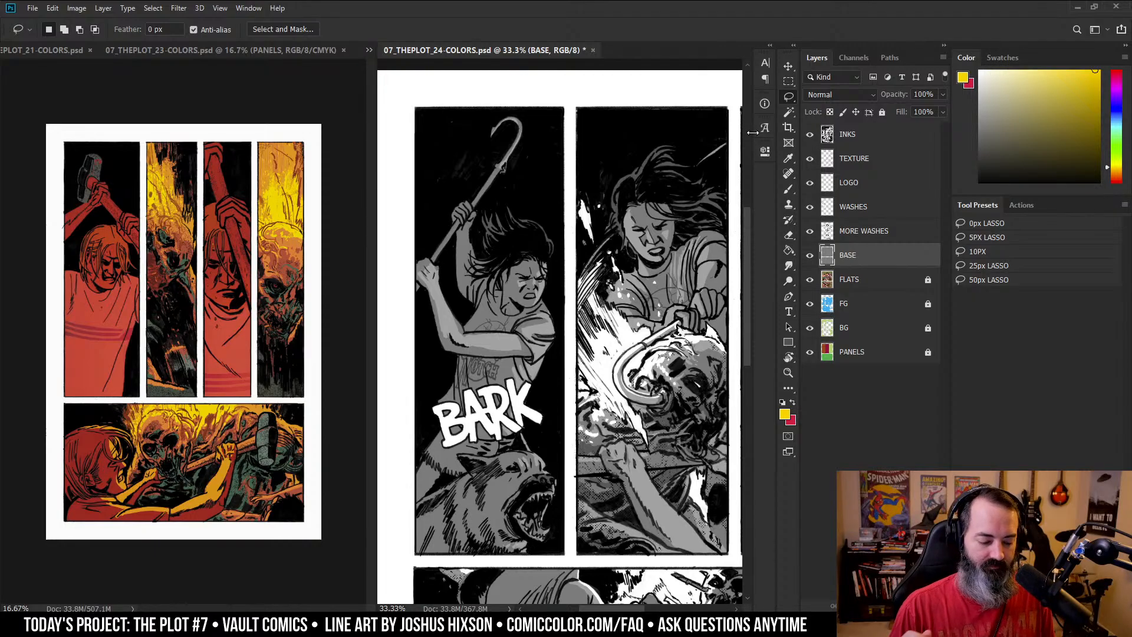
pyautogui.click(879, 460)
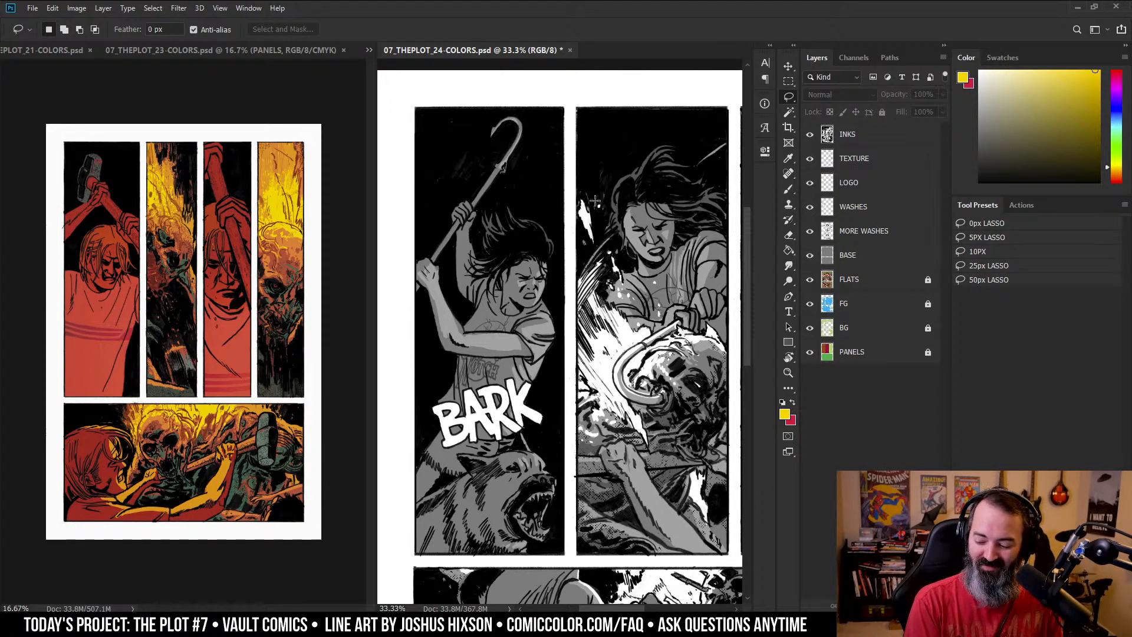
# - Examine page 24's uncoloured panels as a whole and up close beside the finished page 23
pyautogui.moveTo(615, 203); pyautogui.dragTo(603, 179)
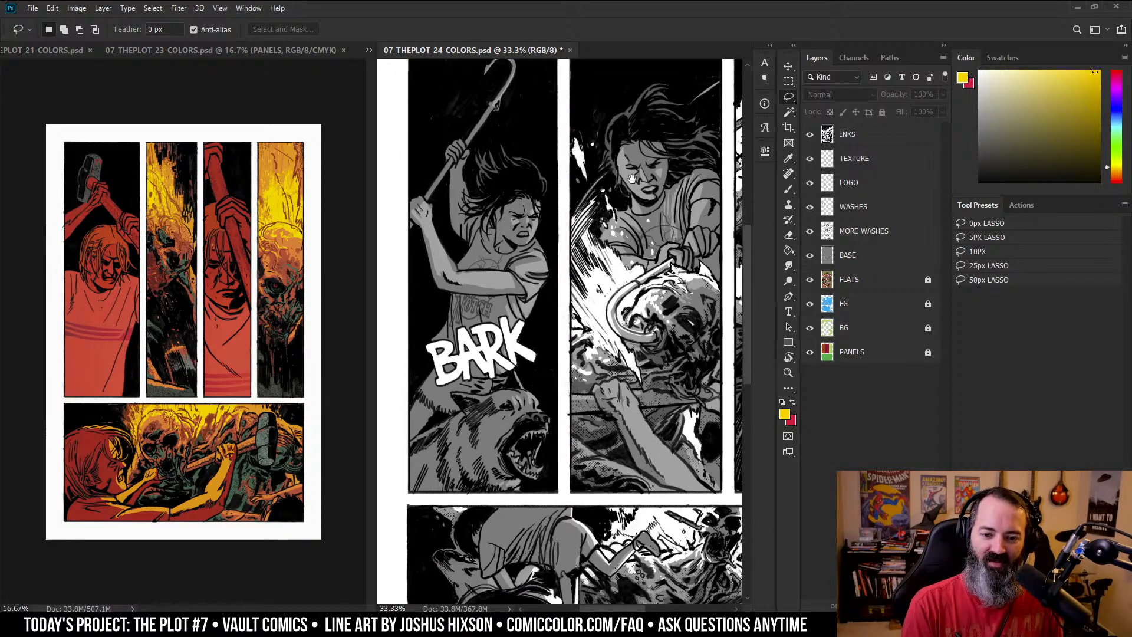
pyautogui.scroll(-1, 613, 236)
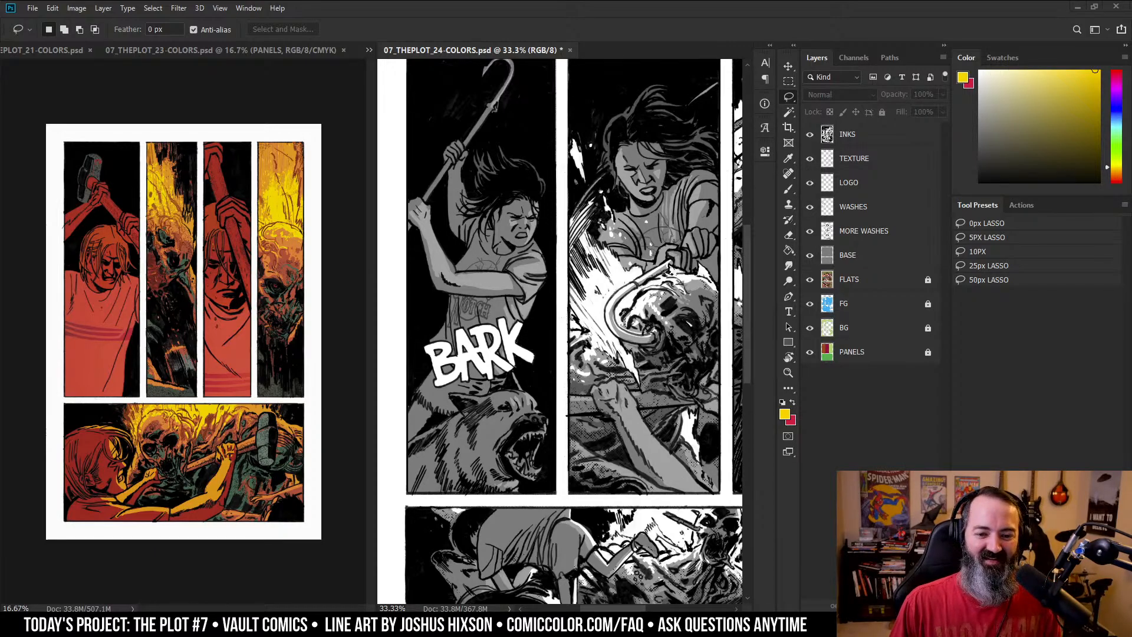
pyautogui.press('z')
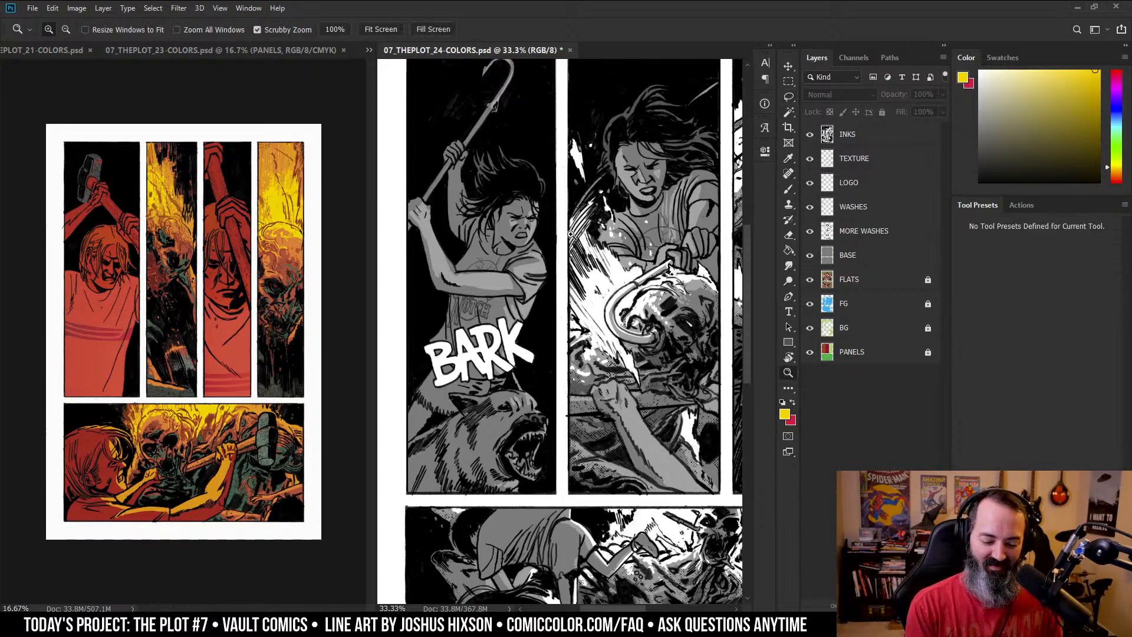
pyautogui.keyDown('alt'); pyautogui.click(598, 210); pyautogui.keyUp('alt')
pyautogui.keyDown('alt'); pyautogui.click(633, 242); pyautogui.keyUp('alt')
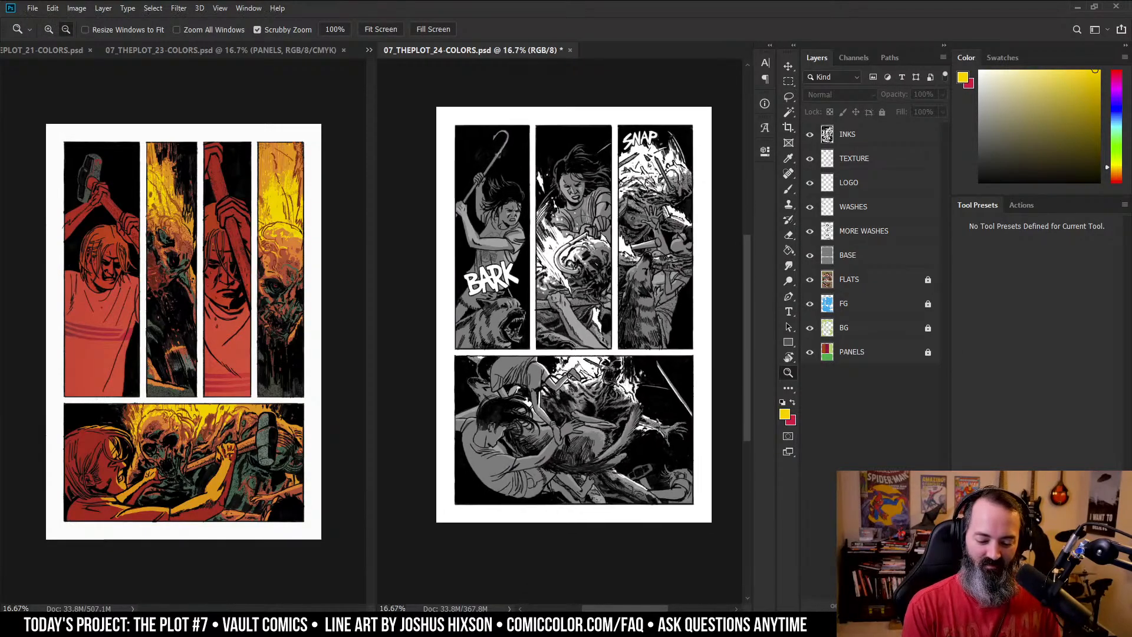
pyautogui.click(306, 284)
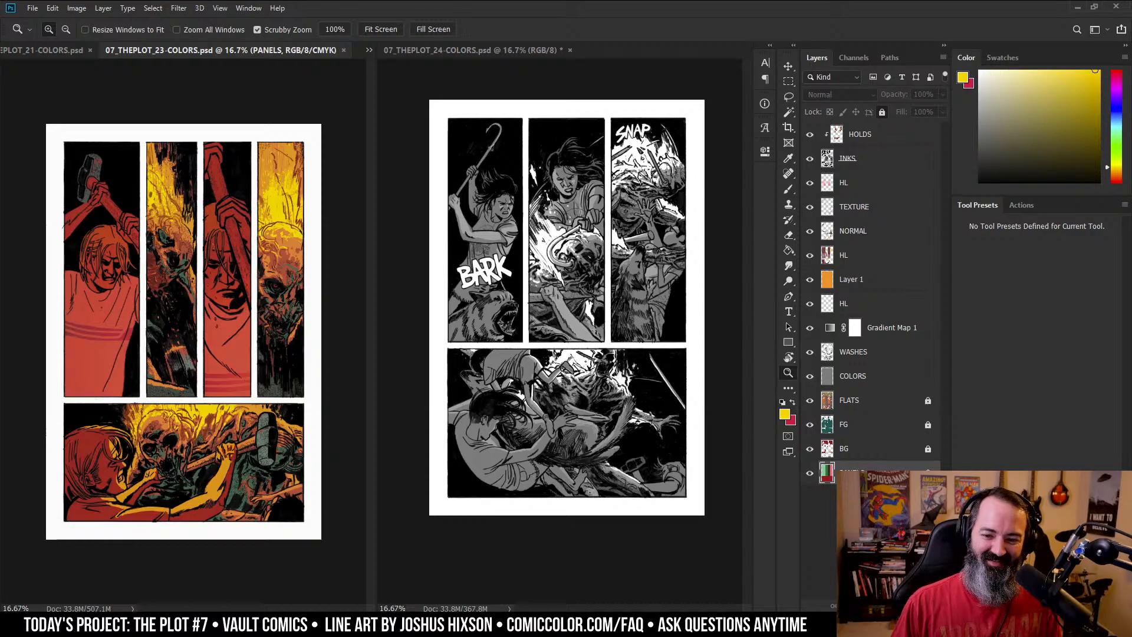
pyautogui.press('l')
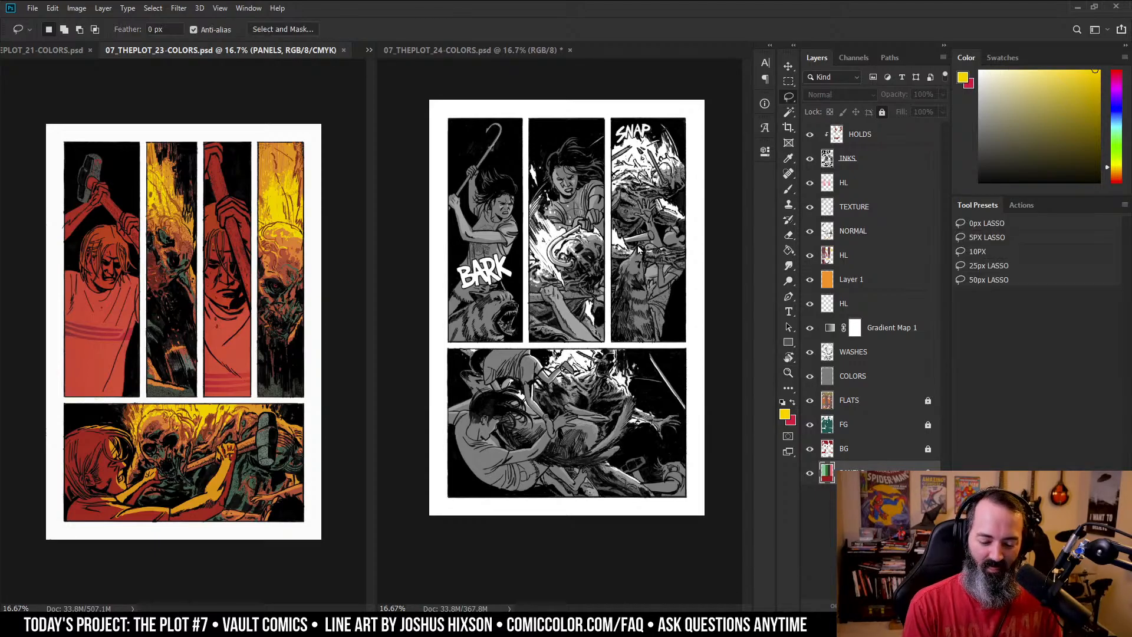
pyautogui.click(640, 249)
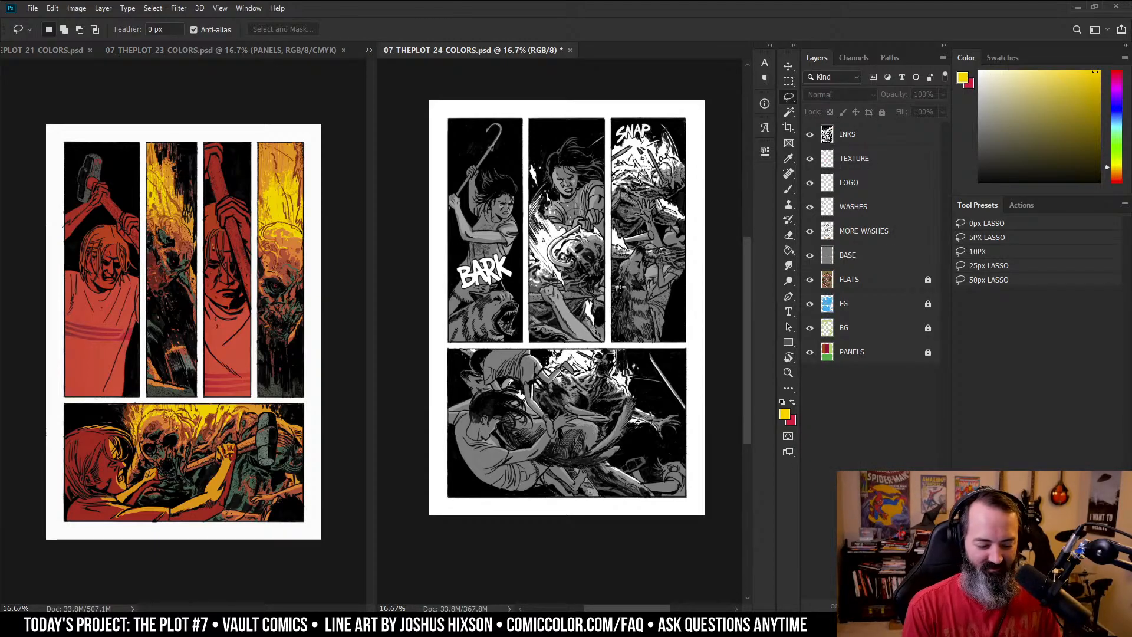
pyautogui.keyDown('ctrl'); pyautogui.click(566, 281); pyautogui.keyUp('ctrl')
pyautogui.moveTo(694, 313); pyautogui.dragTo(692, 255)
pyautogui.moveTo(709, 297); pyautogui.dragTo(684, 348)
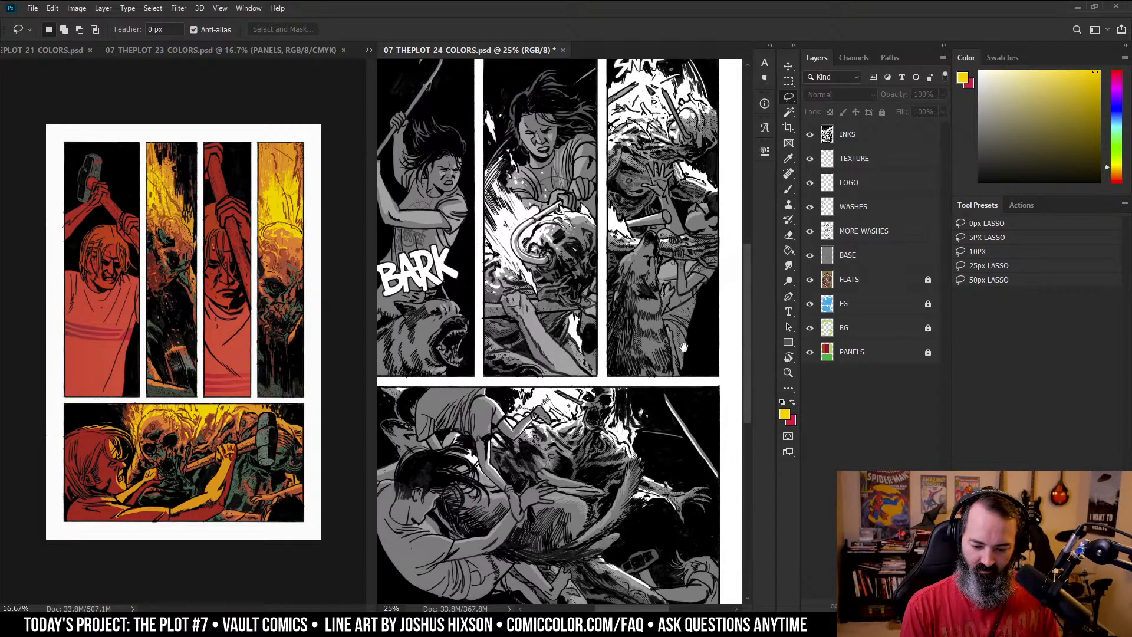
# - Dock 07_THEPLOT_24-COLORS.psd back with the other documents and look over its upper and bottom panels
pyautogui.moveTo(428, 50); pyautogui.dragTo(346, 51)
pyautogui.moveTo(627, 329); pyautogui.dragTo(761, 355)
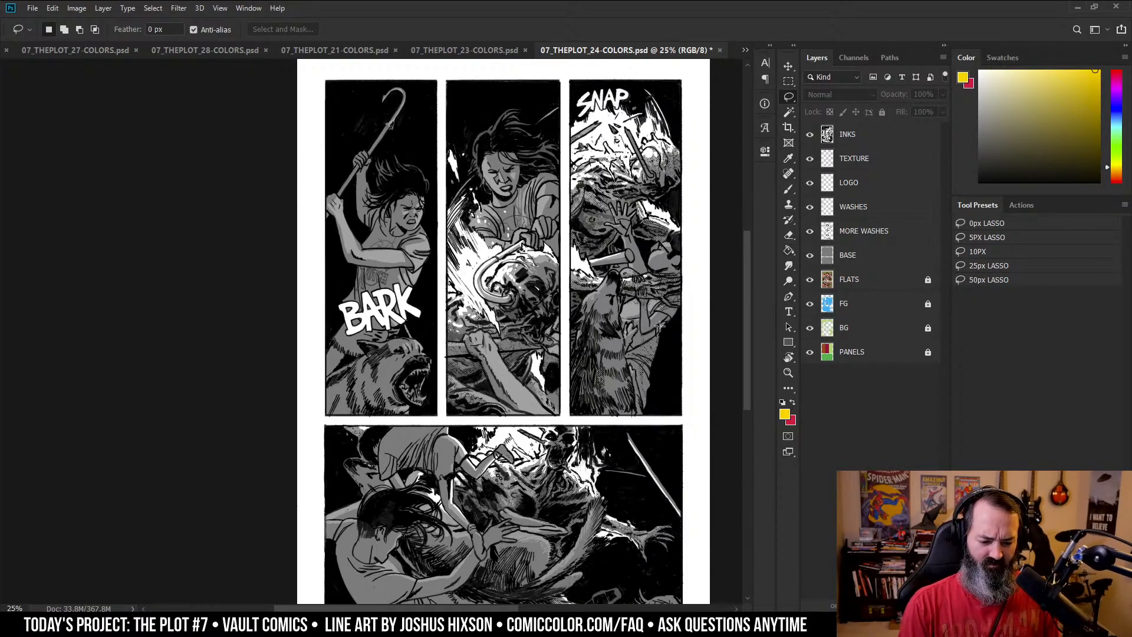
pyautogui.moveTo(625, 299); pyautogui.dragTo(578, 269)
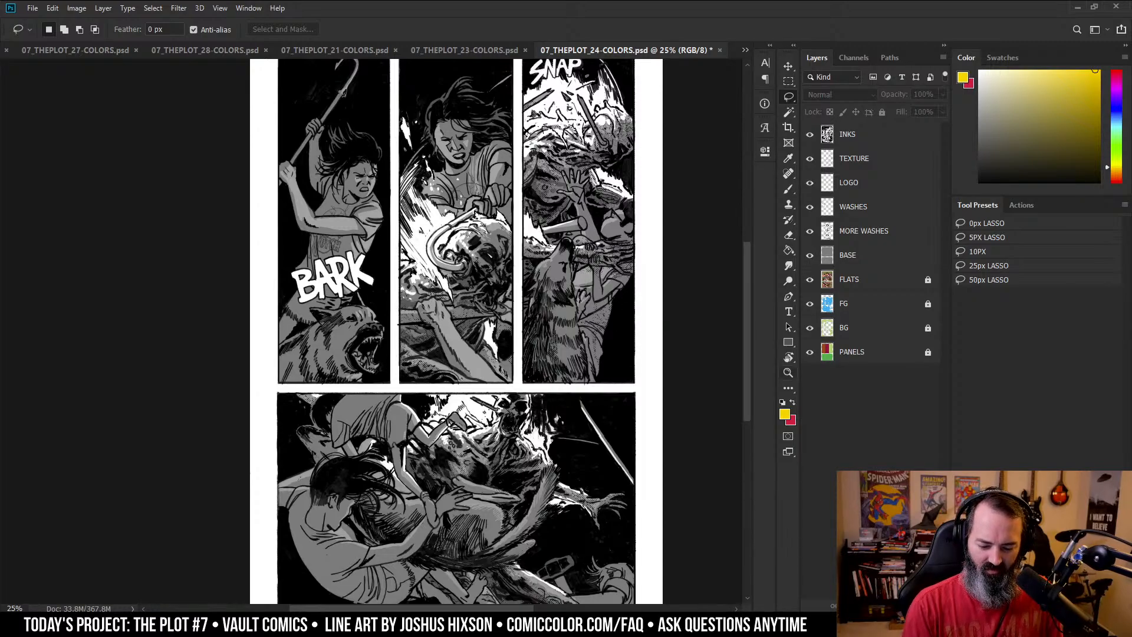
pyautogui.moveTo(614, 380); pyautogui.dragTo(659, 381)
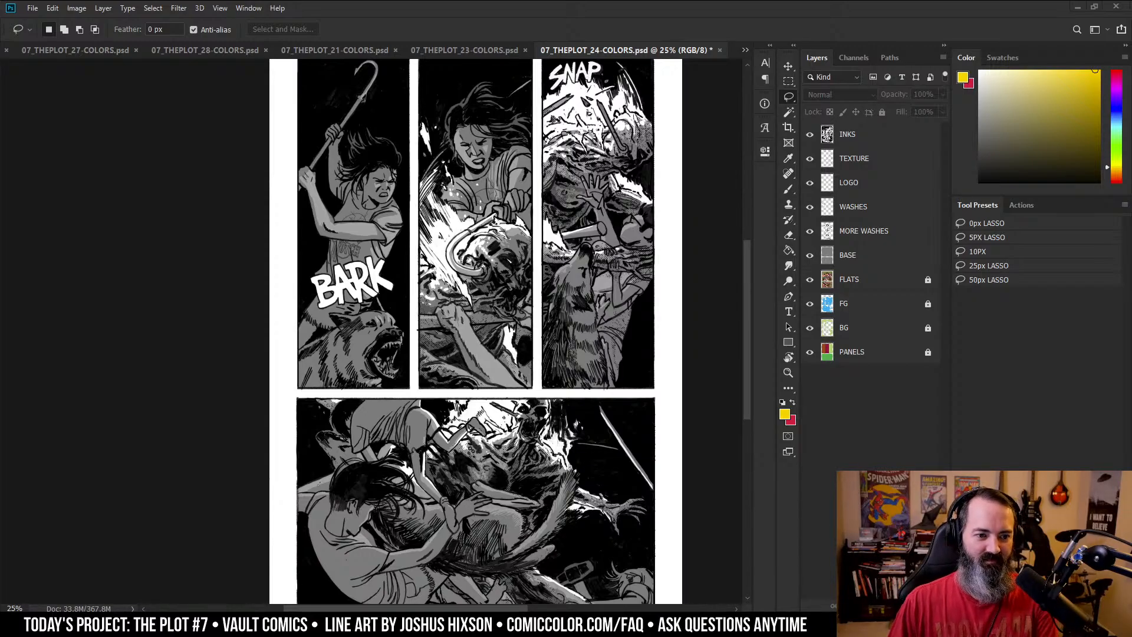
pyautogui.moveTo(586, 263); pyautogui.dragTo(621, 238)
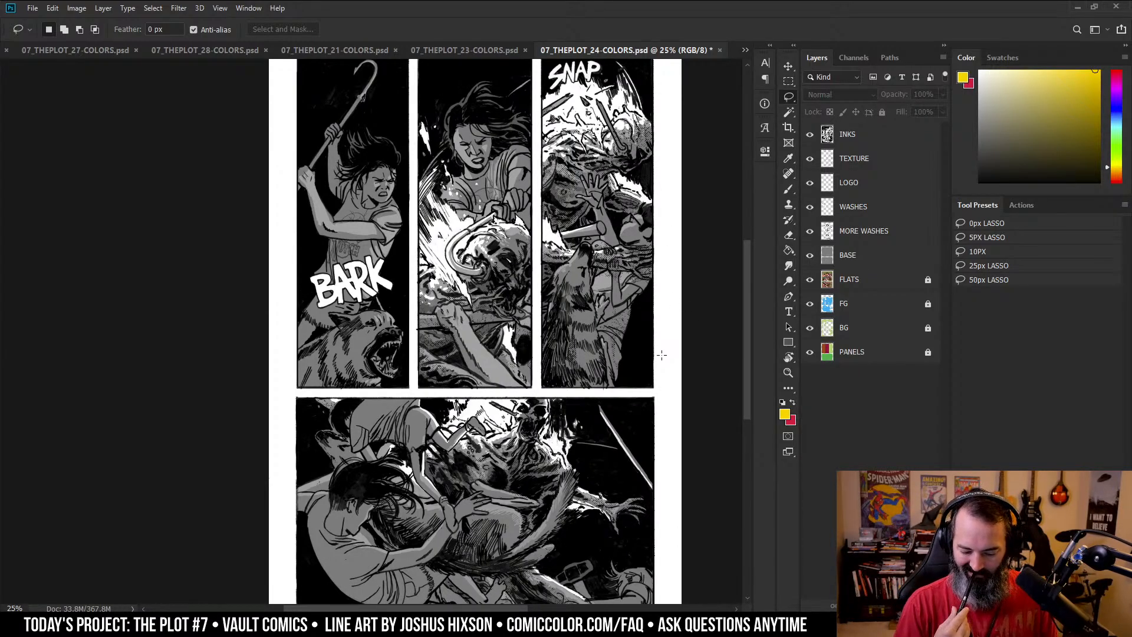
pyautogui.moveTo(661, 354); pyautogui.dragTo(684, 307)
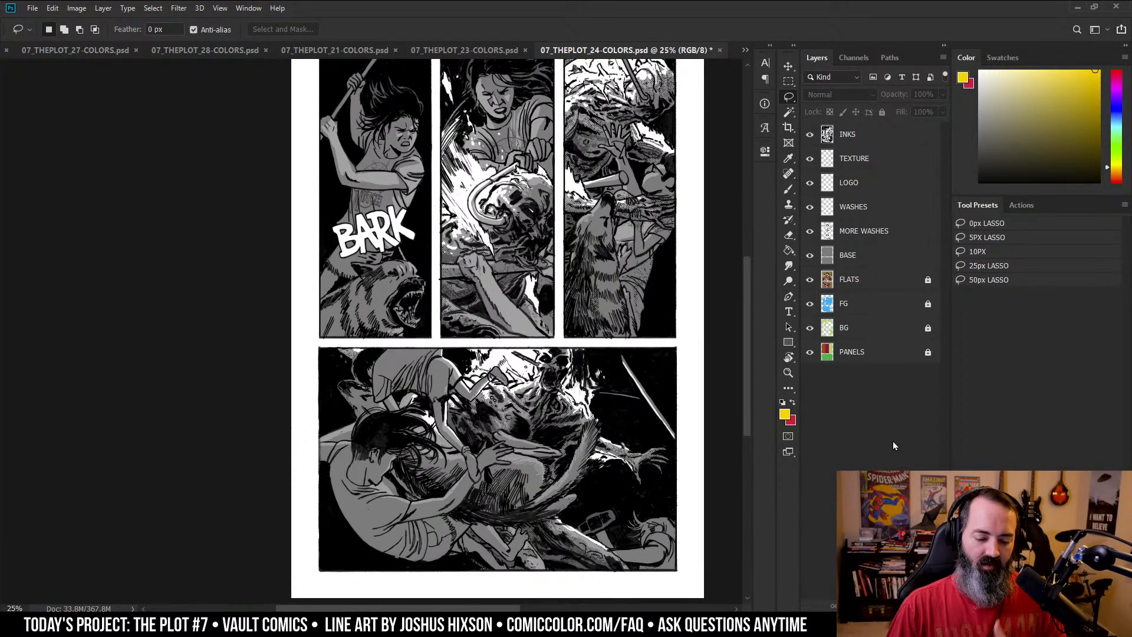
pyautogui.moveTo(630, 237); pyautogui.dragTo(634, 276)
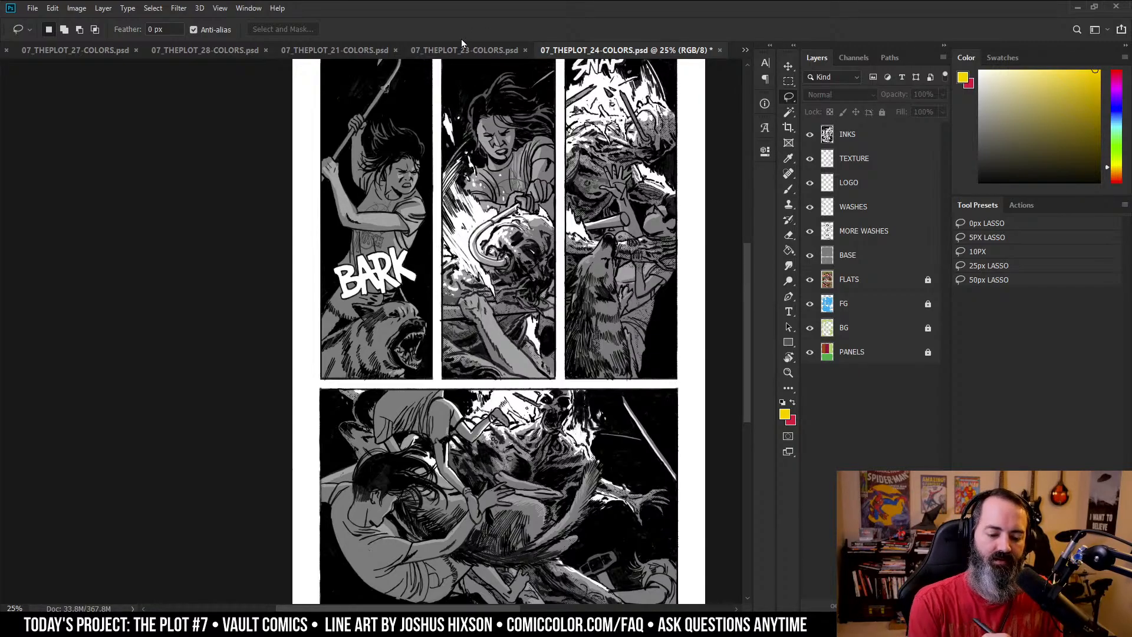
# - Compare page 24's fire scenes and figures with the coloured page 23, ending on page 23
pyautogui.click(505, 50)
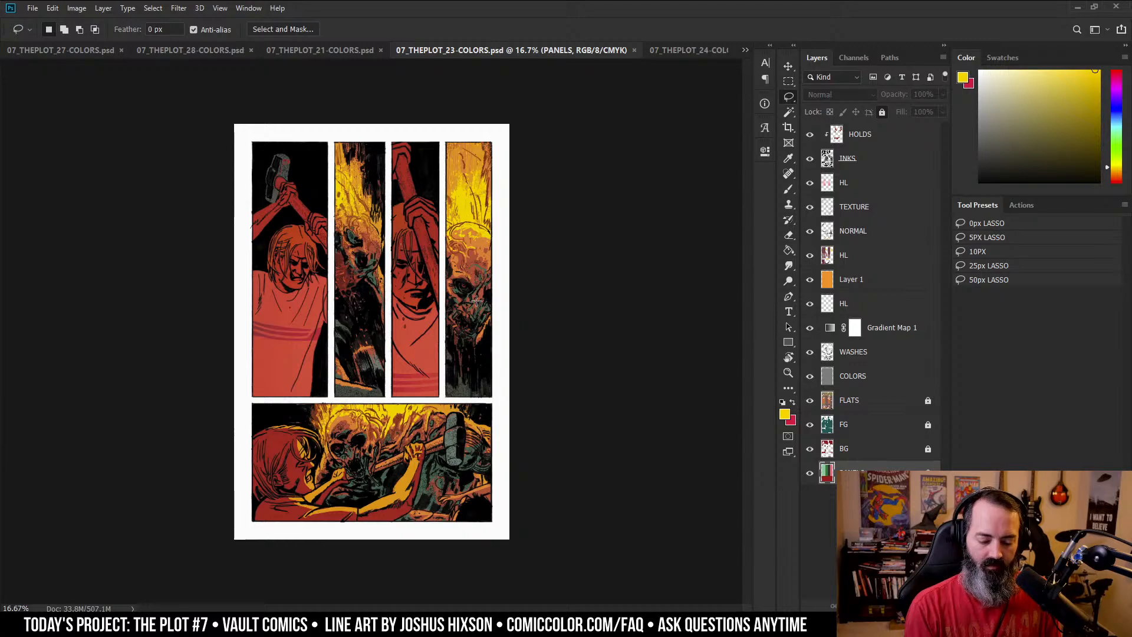
pyautogui.click(692, 50)
pyautogui.press('z')
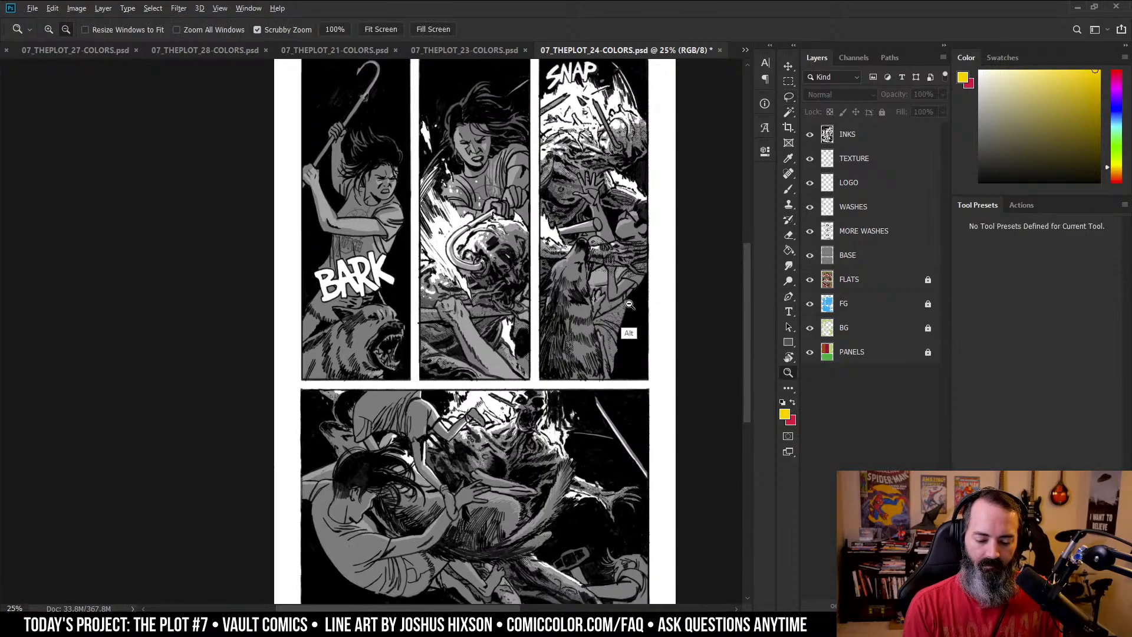
pyautogui.keyDown('alt'); pyautogui.click(670, 314); pyautogui.keyUp('alt')
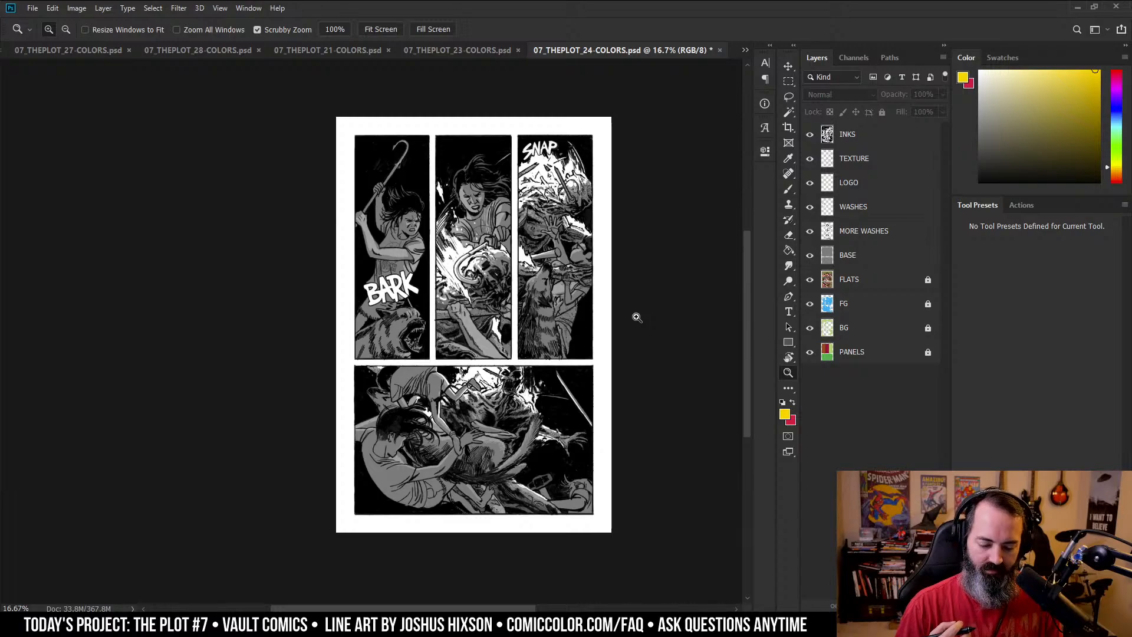
pyautogui.click(564, 241)
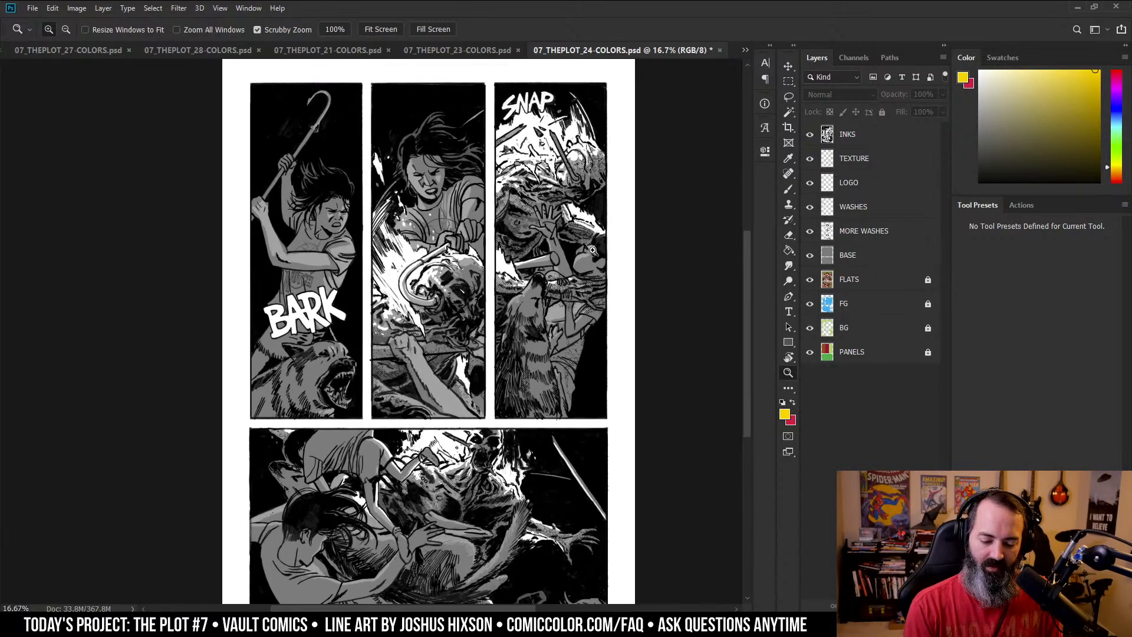
pyautogui.moveTo(541, 284); pyautogui.dragTo(626, 228)
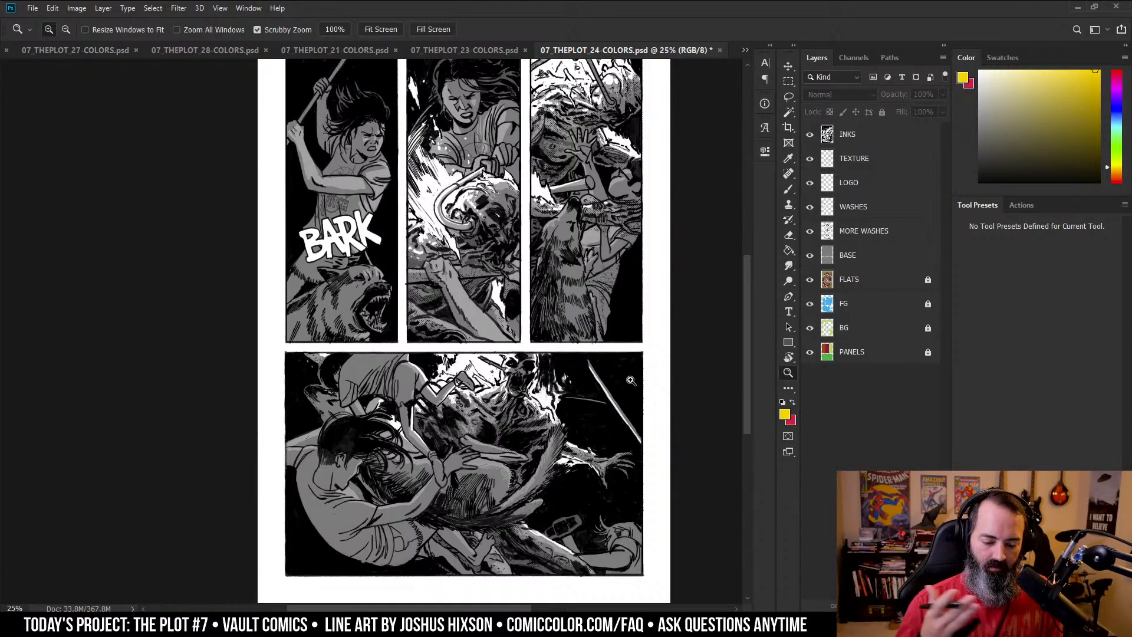
pyautogui.moveTo(636, 223); pyautogui.dragTo(645, 275)
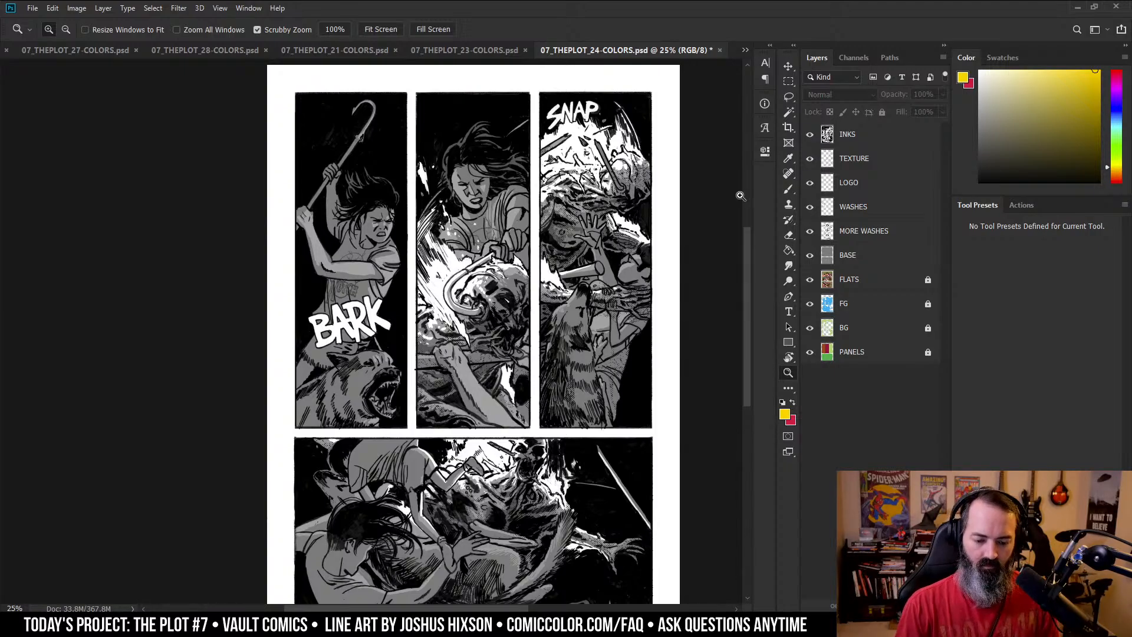
pyautogui.hotkey('ctrl', 'shift', 'Tab')
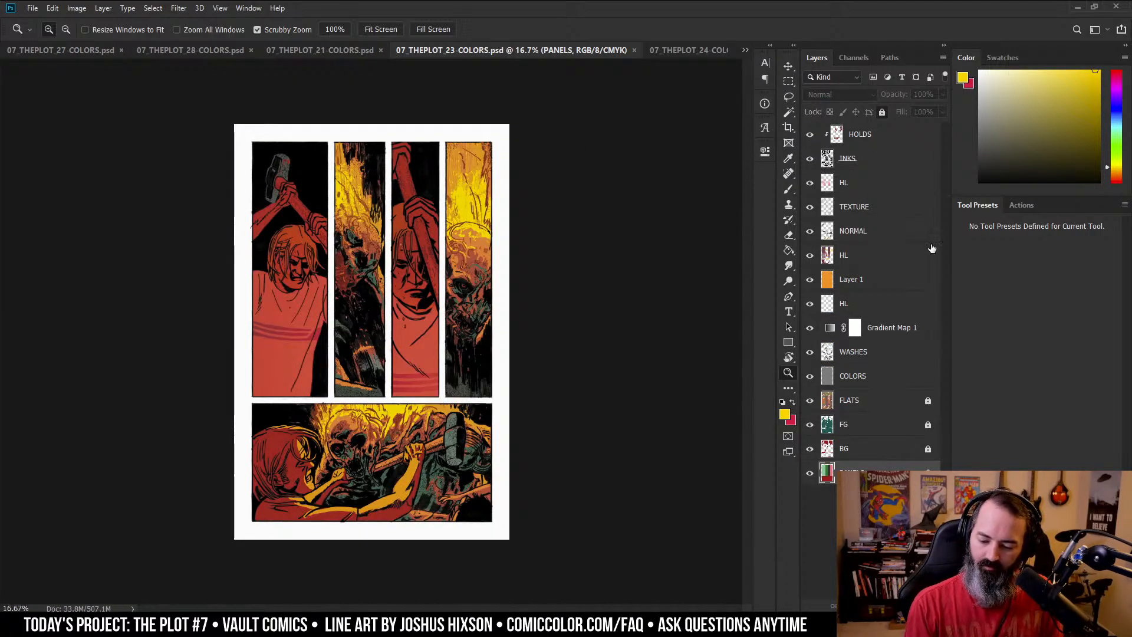
# - Copy the Gradient Map 1 layer from page 23 into 07_THEPLOT_24-COLORS.psd and place it directly below INKS
pyautogui.moveTo(833, 338); pyautogui.dragTo(483, 308)
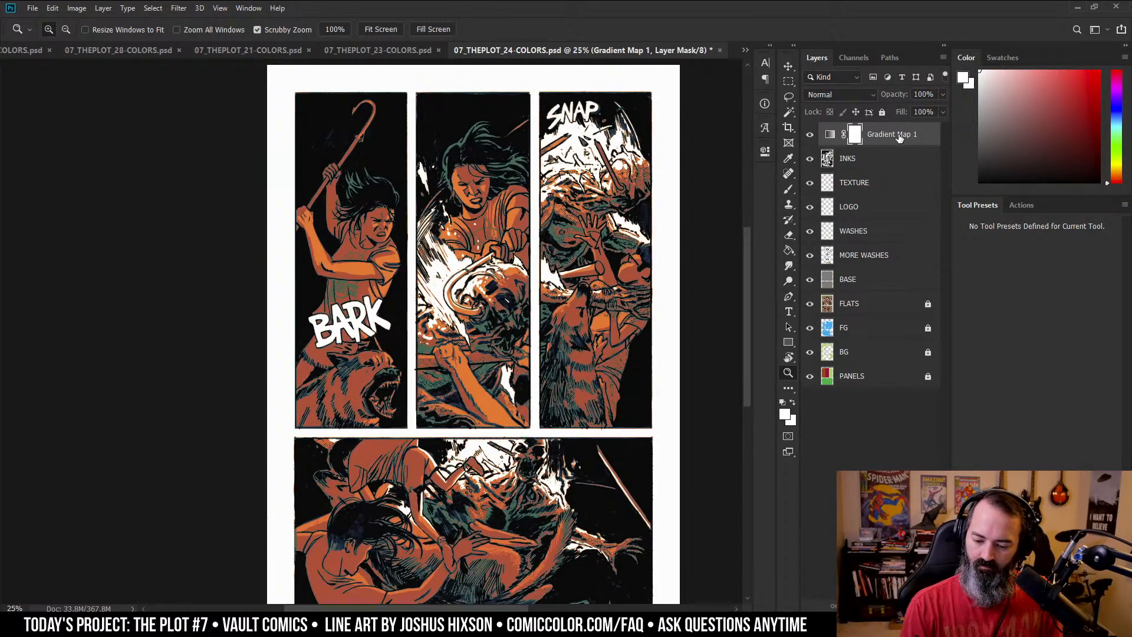
pyautogui.moveTo(899, 137); pyautogui.dragTo(903, 172)
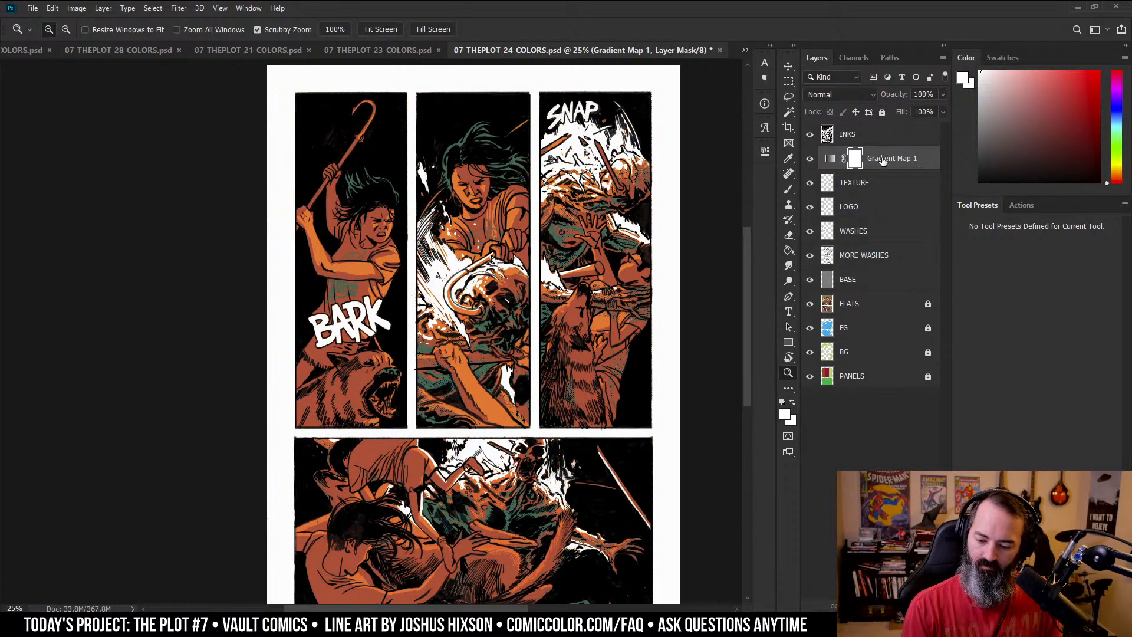
pyautogui.hotkey('ctrl', '2')
pyautogui.keyDown('alt'); pyautogui.click(543, 296); pyautogui.keyUp('alt')
pyautogui.moveTo(471, 351); pyautogui.dragTo(616, 280)
pyautogui.click(524, 331)
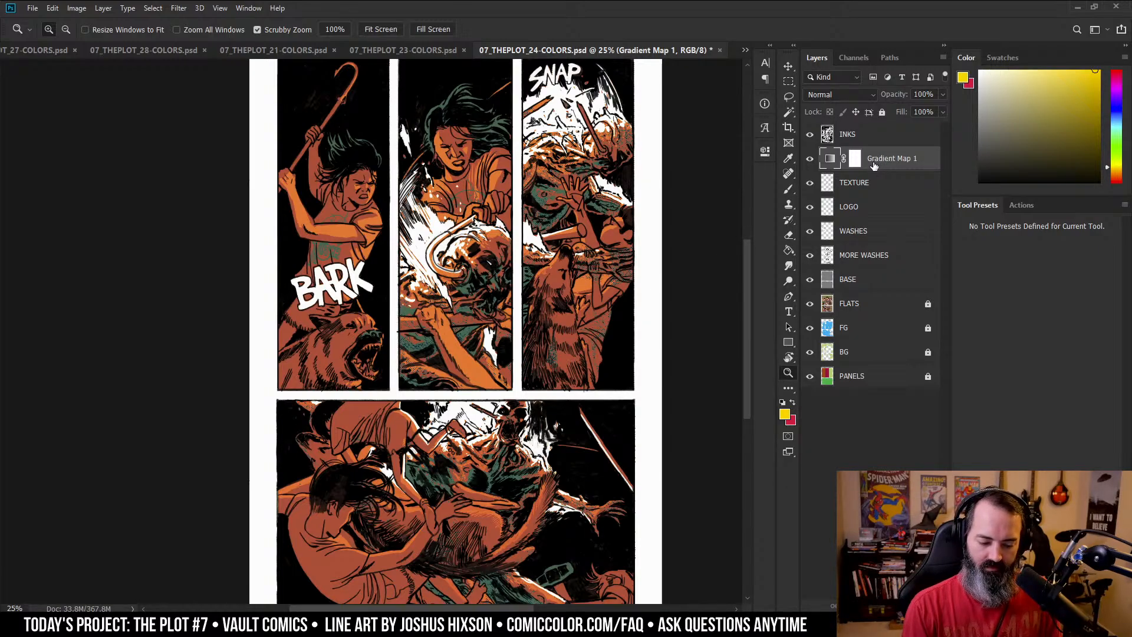
pyautogui.moveTo(641, 322); pyautogui.dragTo(657, 266)
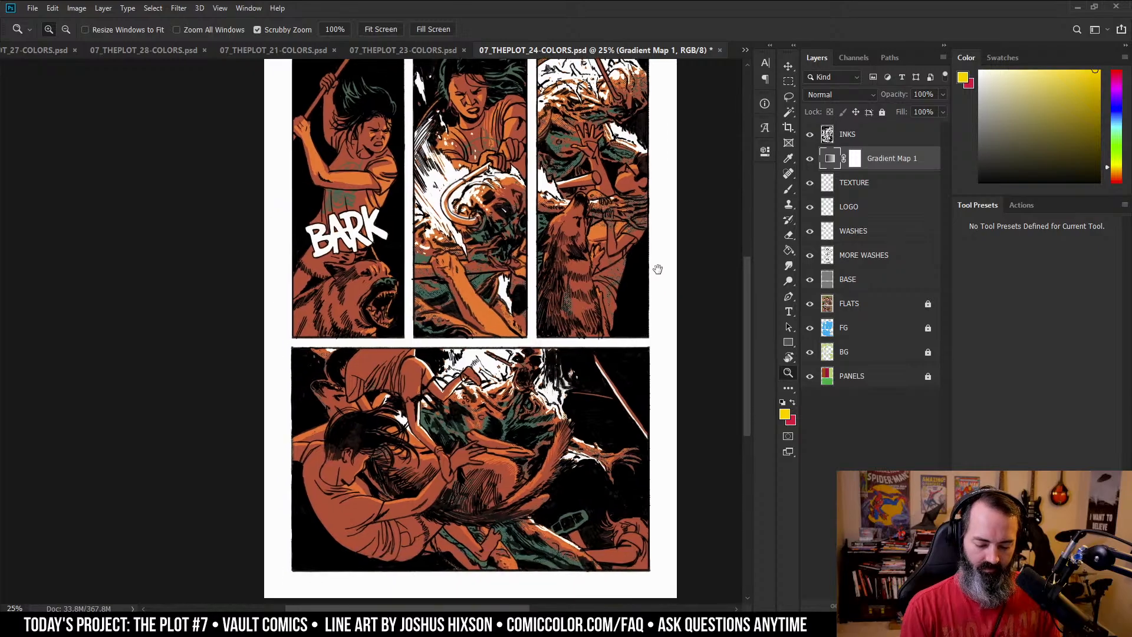
pyautogui.moveTo(664, 220); pyautogui.dragTo(658, 285)
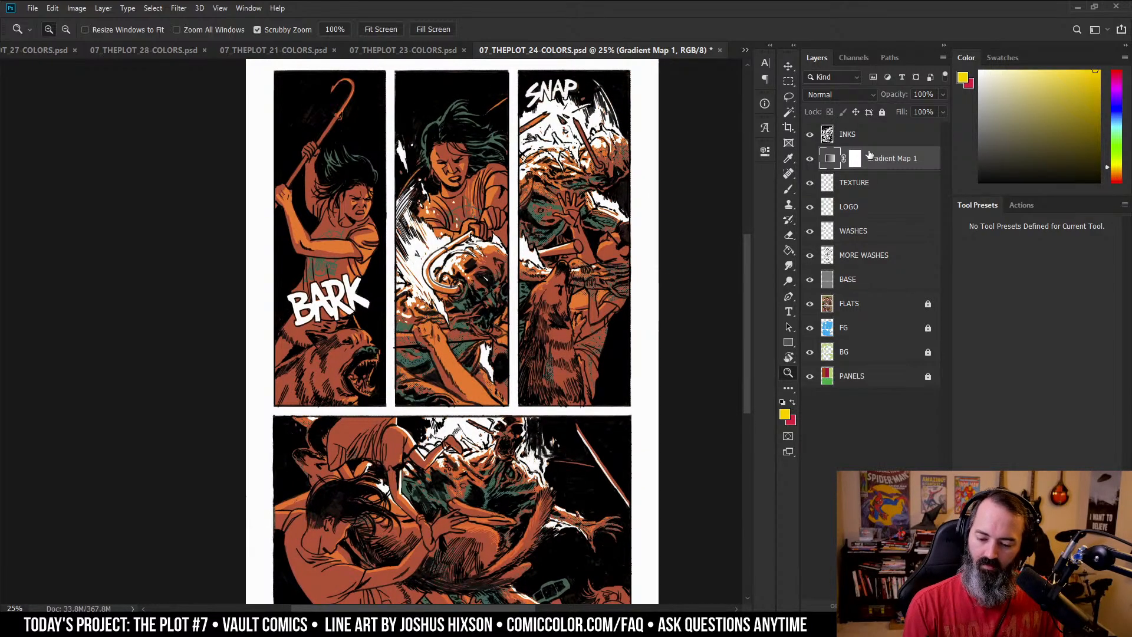
# - In Gradient Map 1, move the cream stop to the end and recolour the white stop yellow-orange, positioned just before it
pyautogui.doubleClick(836, 159)
pyautogui.click(735, 189)
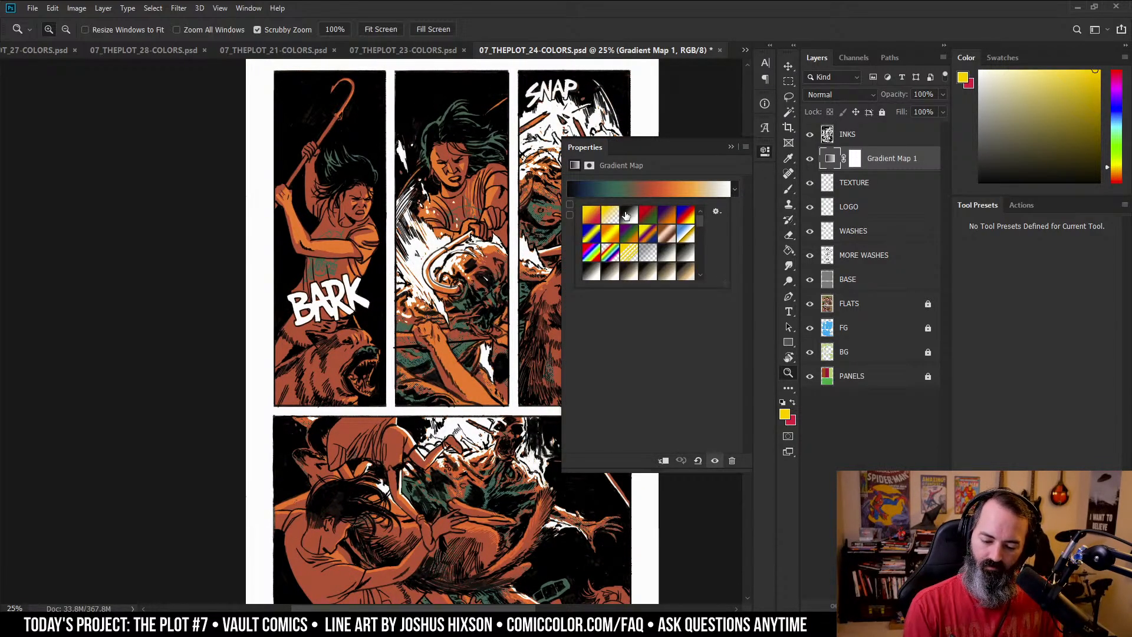
pyautogui.click(634, 189)
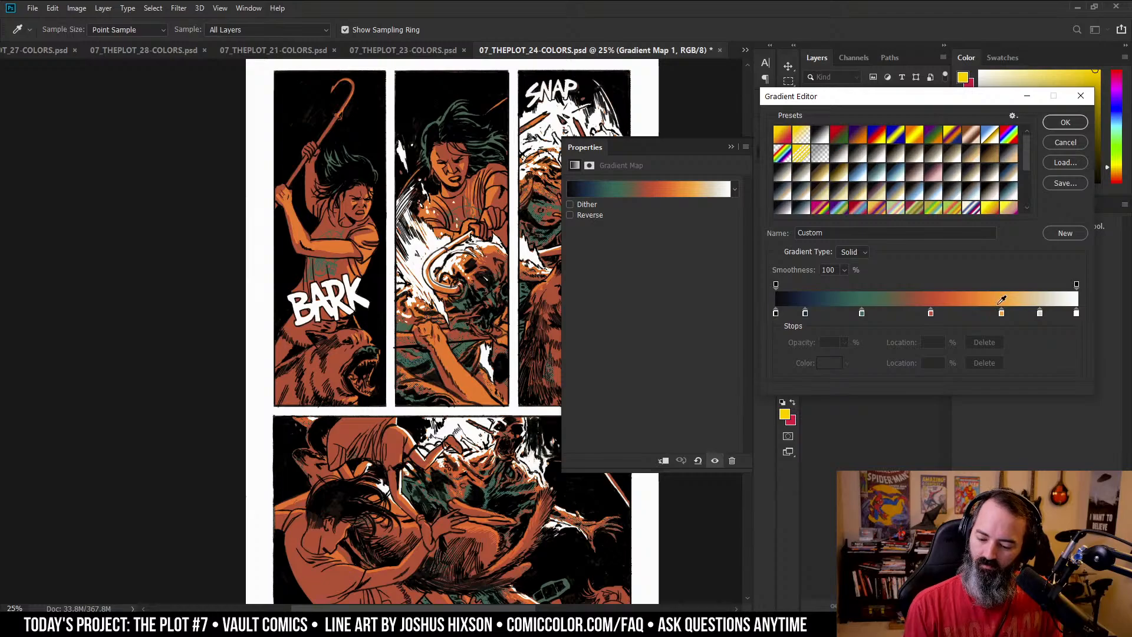
pyautogui.moveTo(1040, 313); pyautogui.dragTo(1079, 313)
pyautogui.click(1076, 316)
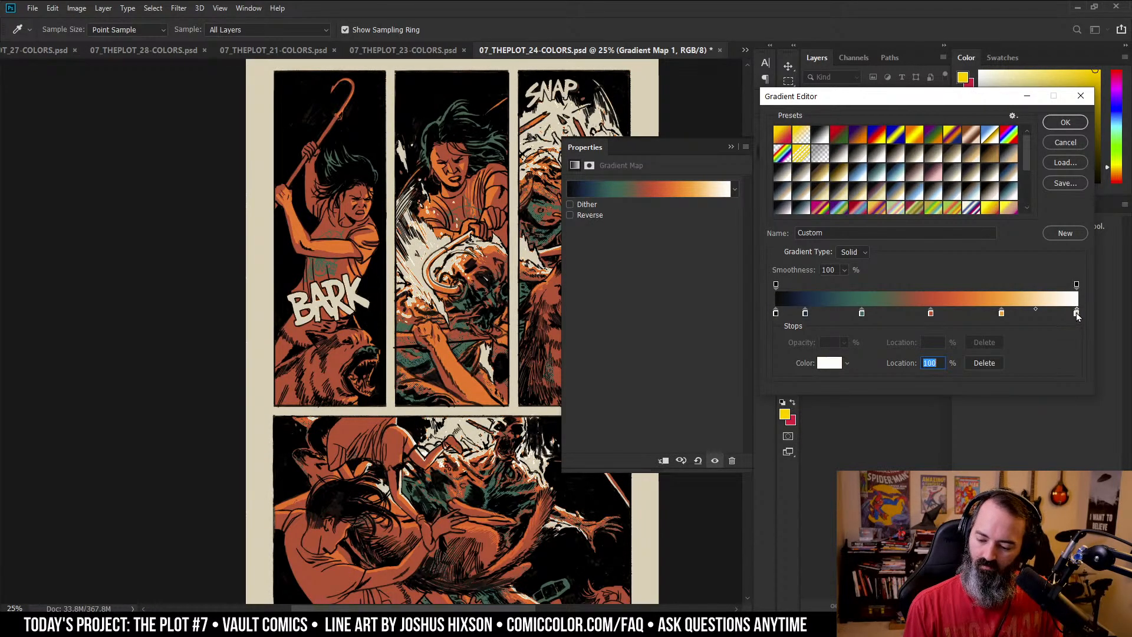
pyautogui.click(832, 365)
pyautogui.moveTo(936, 339); pyautogui.dragTo(939, 411)
pyautogui.click(893, 273)
pyautogui.click(1040, 268)
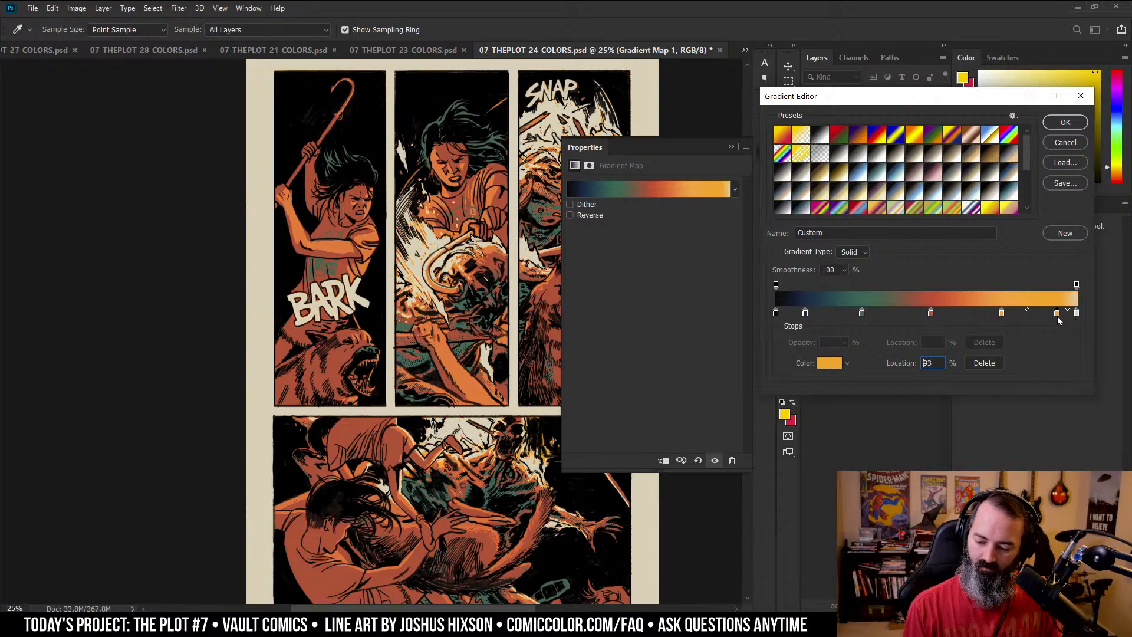
pyautogui.moveTo(1059, 319); pyautogui.dragTo(1053, 318)
# - Set the gradient's 100% end stop to ffaf32 and apply the edited gradient
pyautogui.click(1077, 314)
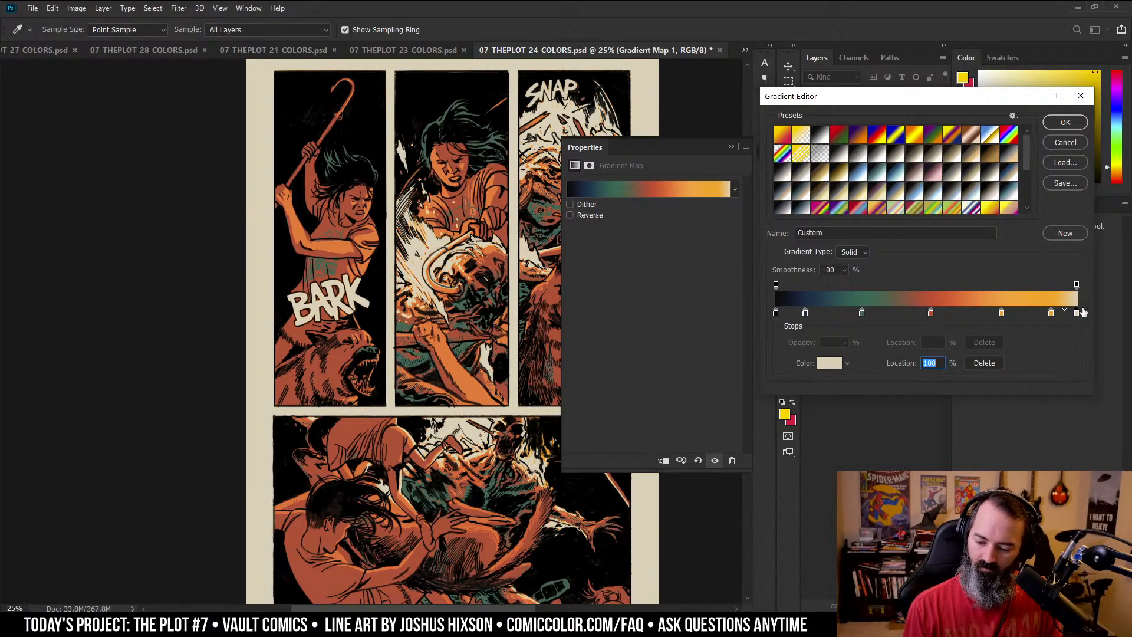
pyautogui.click(835, 362)
pyautogui.click(860, 274)
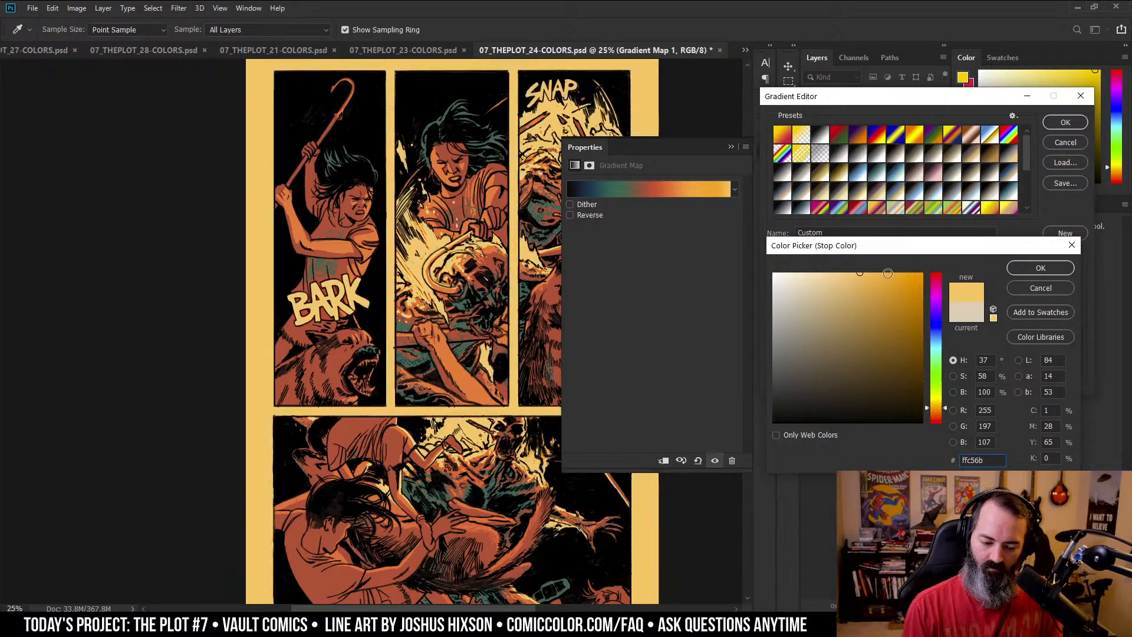
pyautogui.click(893, 273)
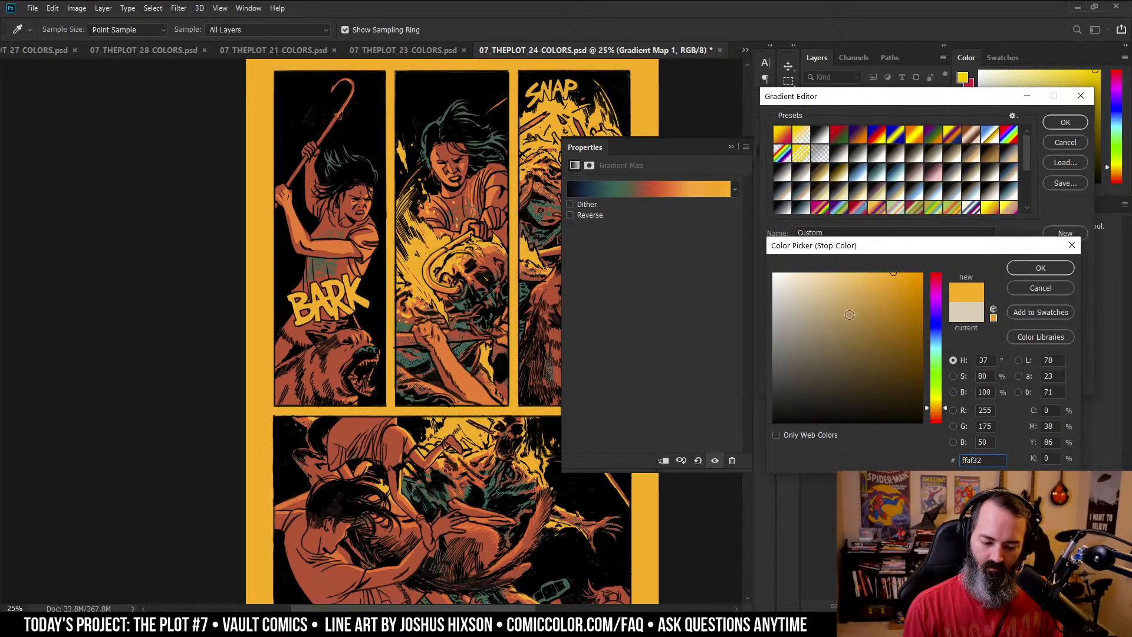
pyautogui.click(1038, 266)
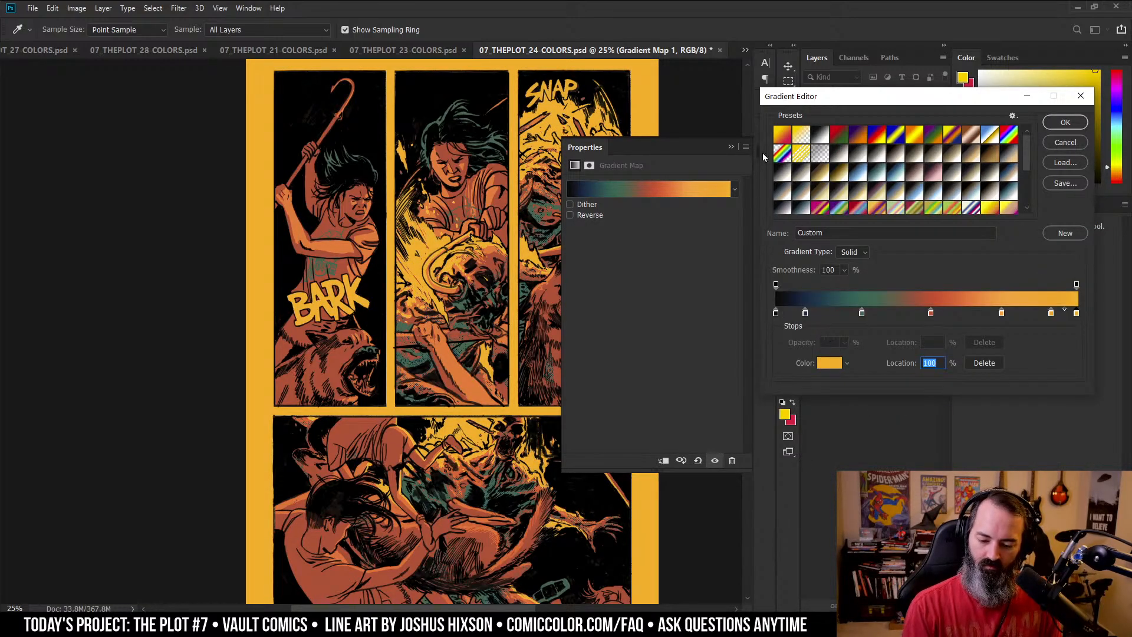
pyautogui.click(1065, 123)
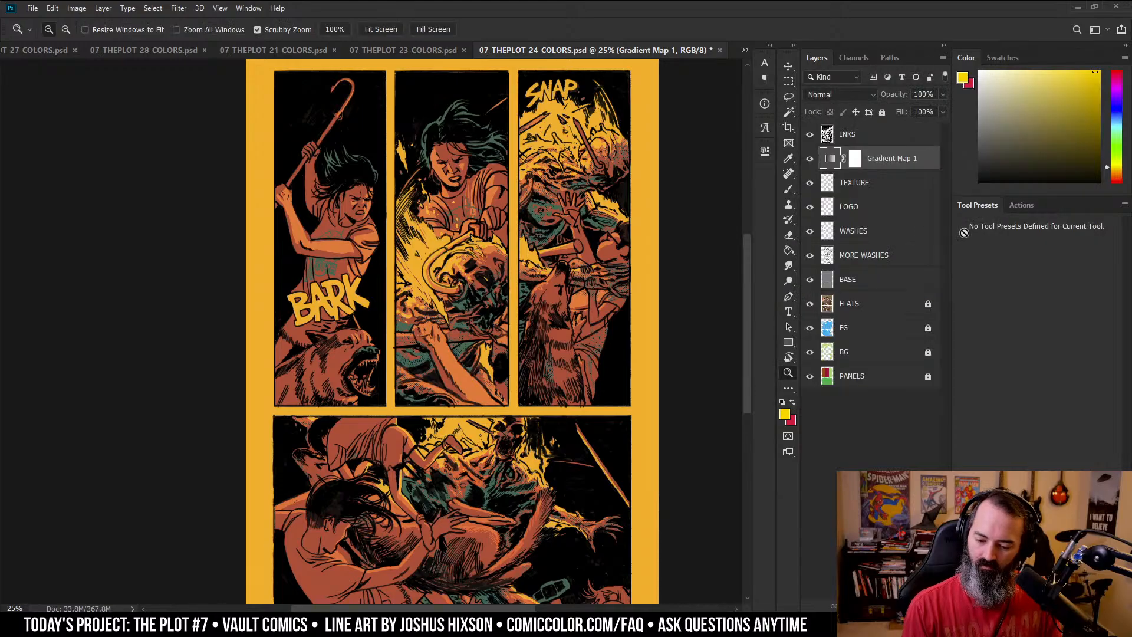
# - Select the page margins and gutters from the PANELS layer and fill them black on the Gradient Map 1 mask
pyautogui.press('l')
pyautogui.click(837, 370)
pyautogui.press('w')
pyautogui.click(656, 208)
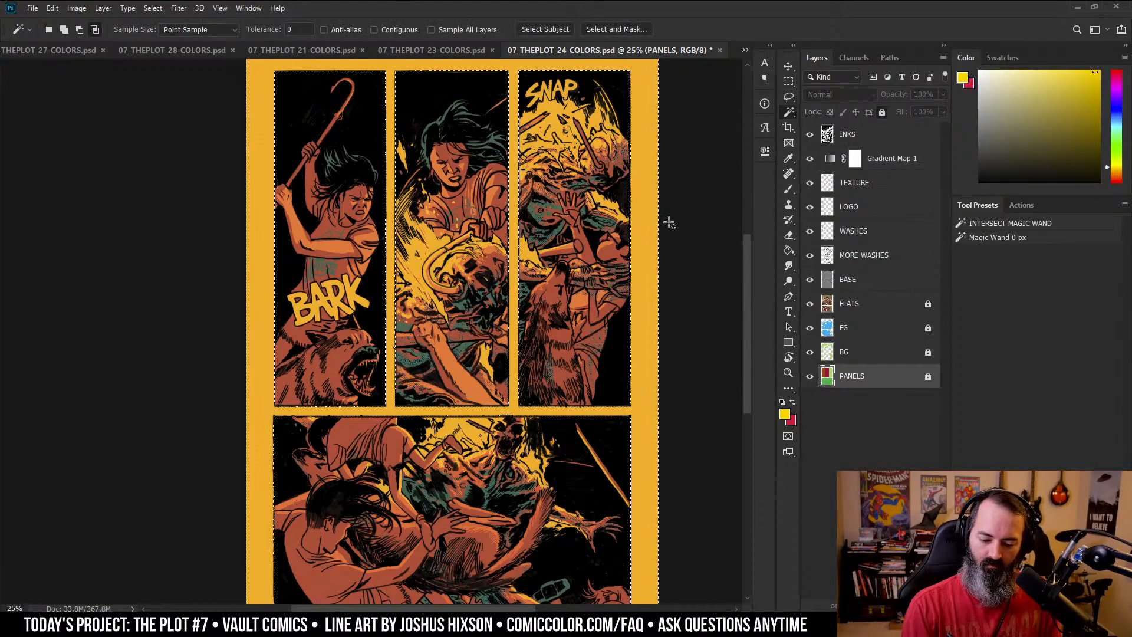
pyautogui.click(856, 161)
pyautogui.hotkey('alt', 'BackSpace')
pyautogui.hotkey('ctrl', 'd')
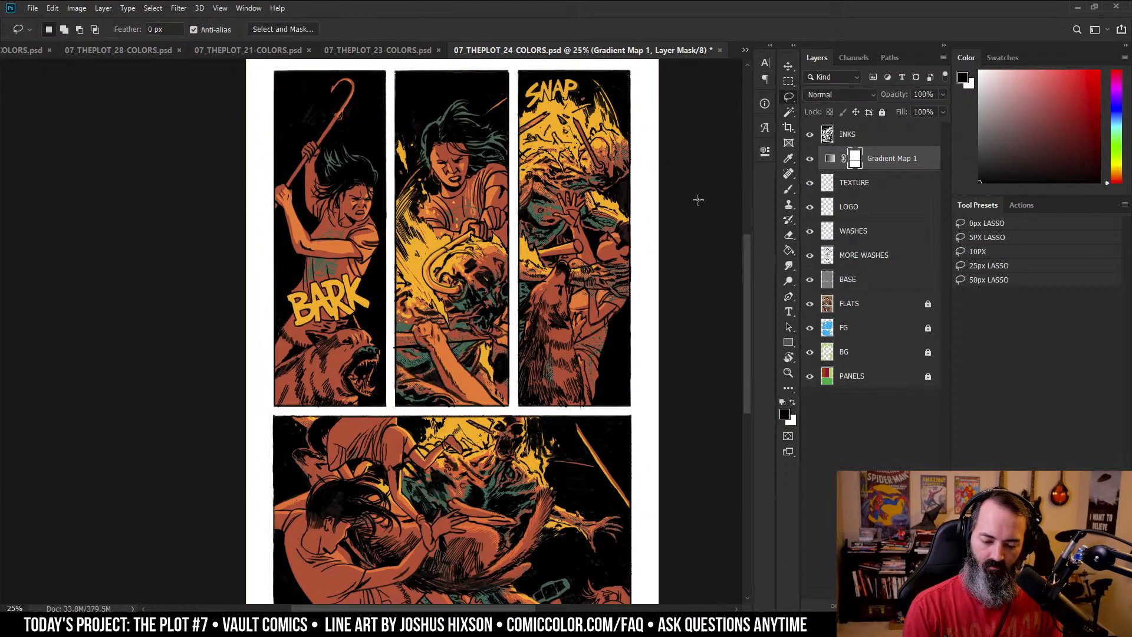
# - Examine page 24's gradient-mapped colours as a whole page and closer up across the panels
pyautogui.press('z')
pyautogui.hotkey('ctrl', '-')
pyautogui.moveTo(667, 322); pyautogui.dragTo(672, 313)
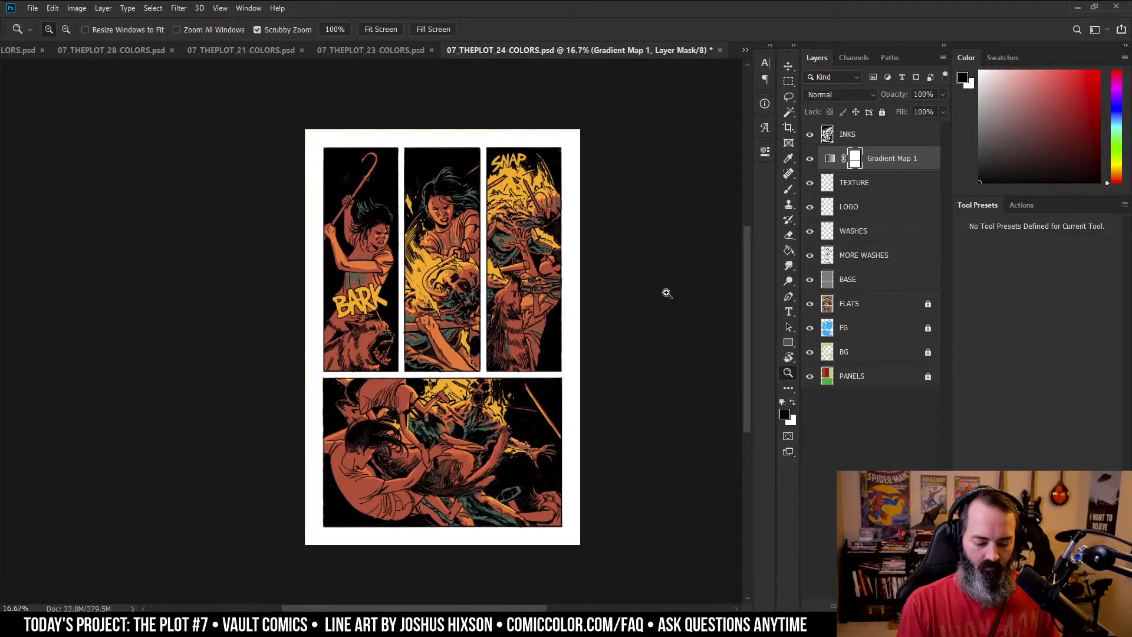
pyautogui.moveTo(596, 271); pyautogui.dragTo(638, 264)
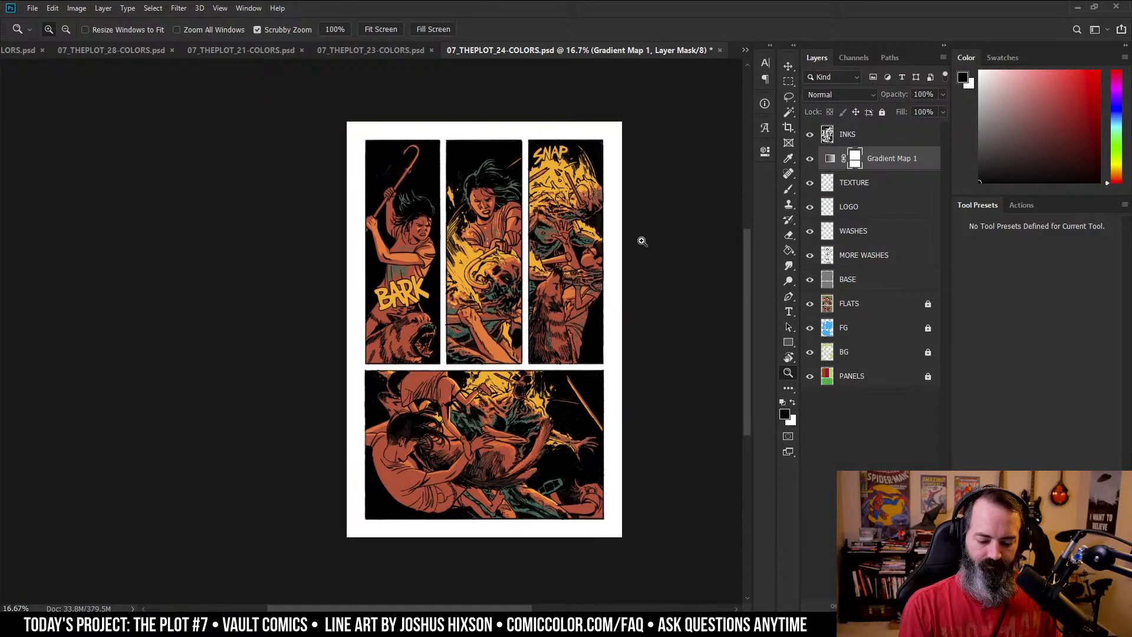
pyautogui.press('l')
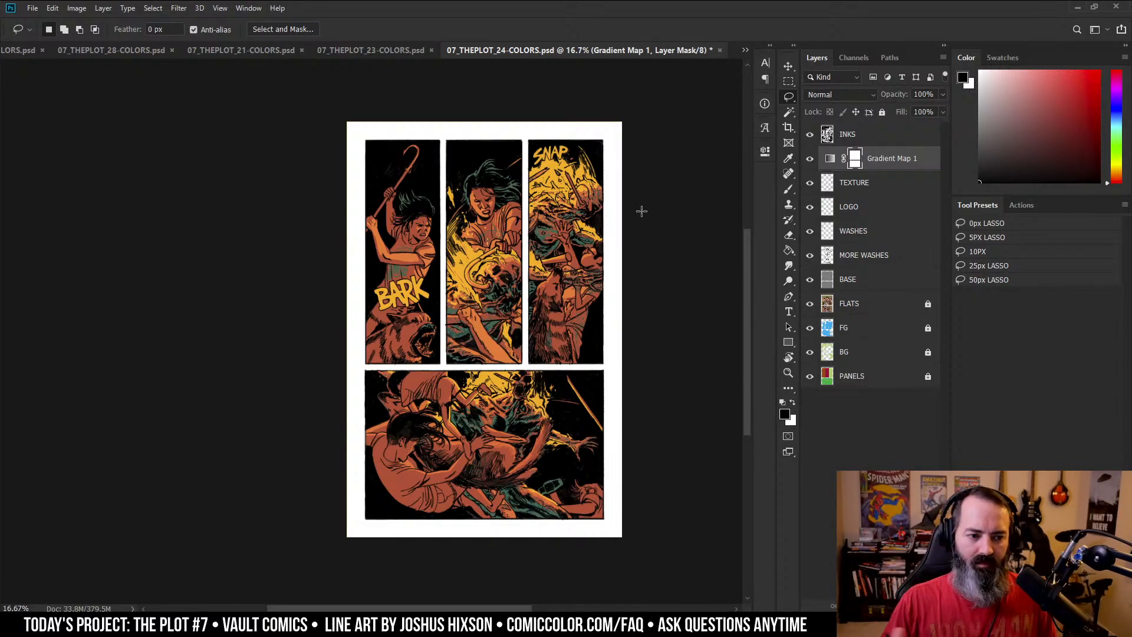
pyautogui.moveTo(570, 197); pyautogui.dragTo(710, 211)
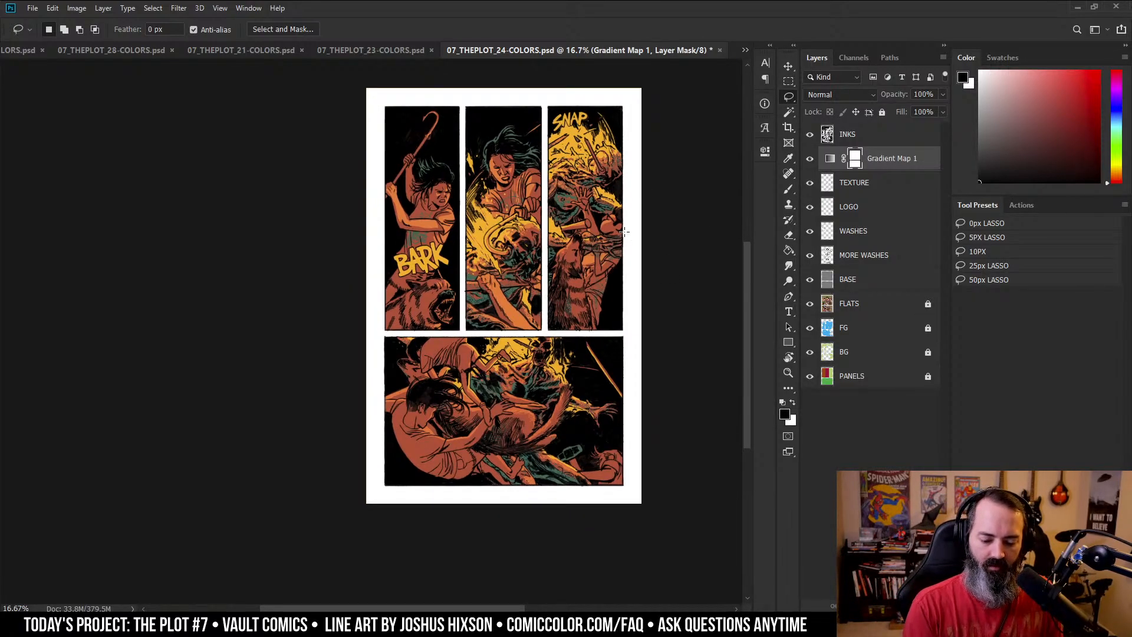
pyautogui.scroll(2, 622, 247)
pyautogui.keyDown('ctrl'); pyautogui.click(568, 282); pyautogui.keyUp('ctrl')
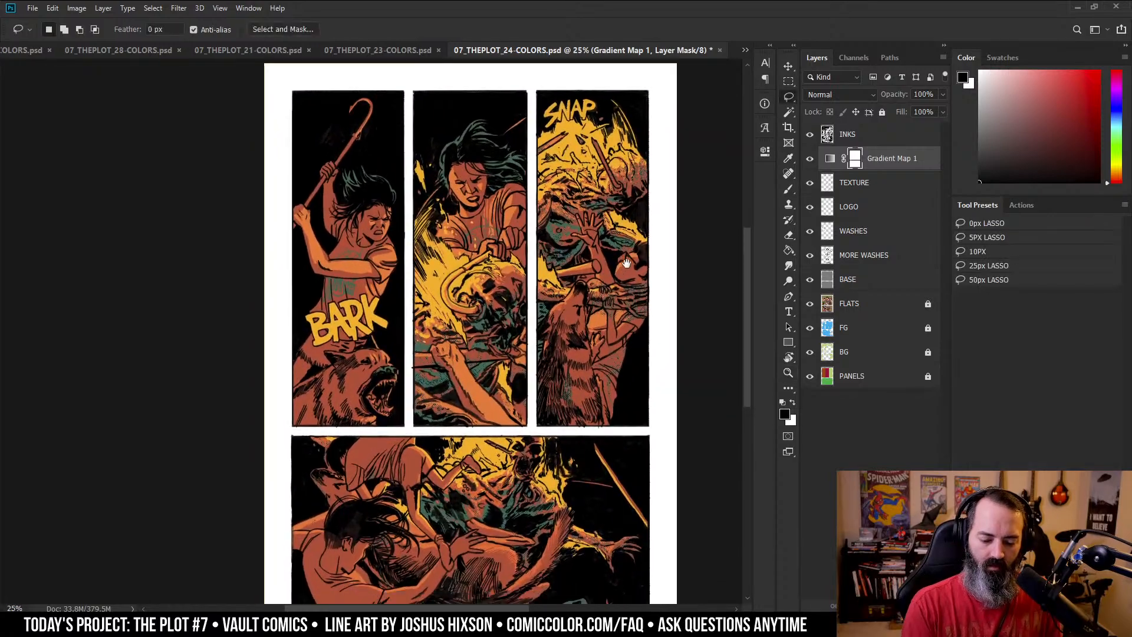
pyautogui.moveTo(629, 261); pyautogui.dragTo(651, 226)
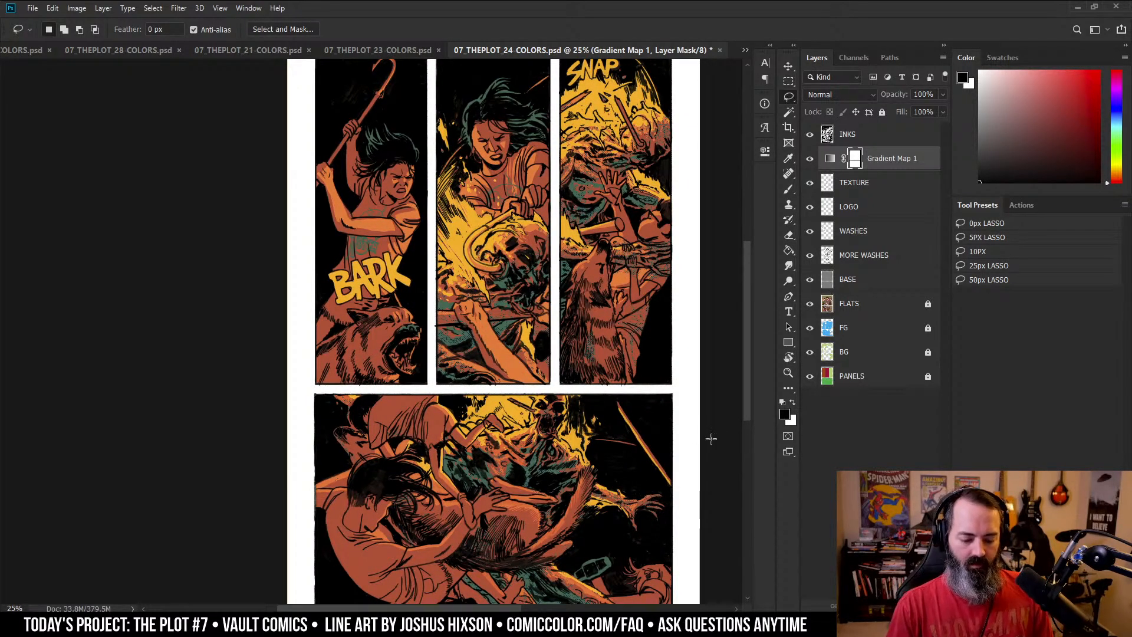
pyautogui.press('z')
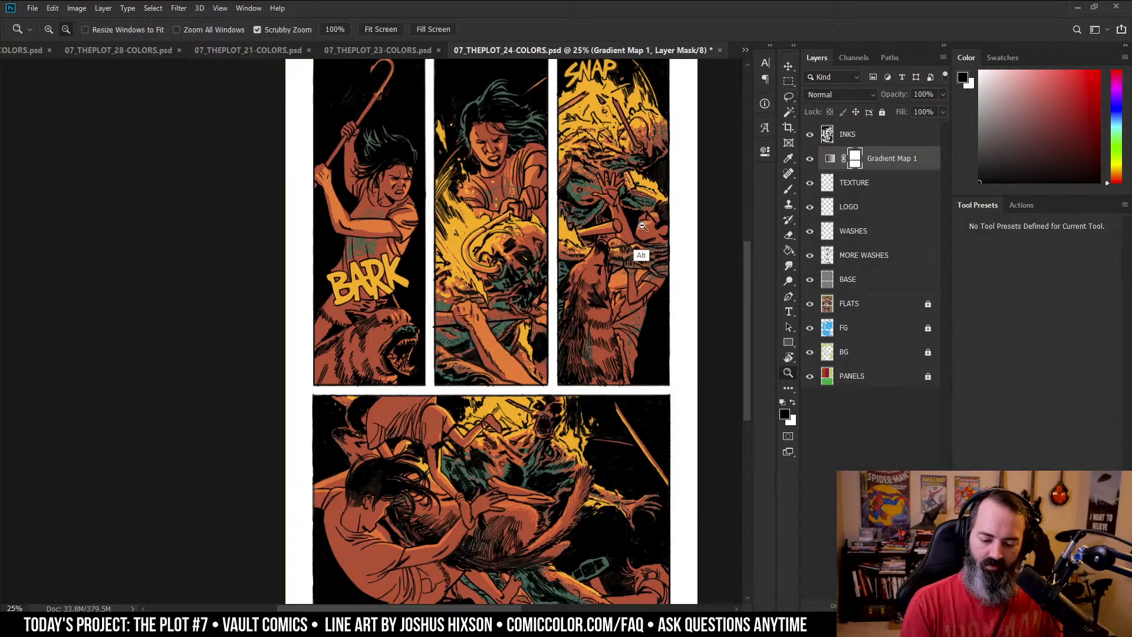
pyautogui.keyDown('alt'); pyautogui.click(639, 248); pyautogui.keyUp('alt')
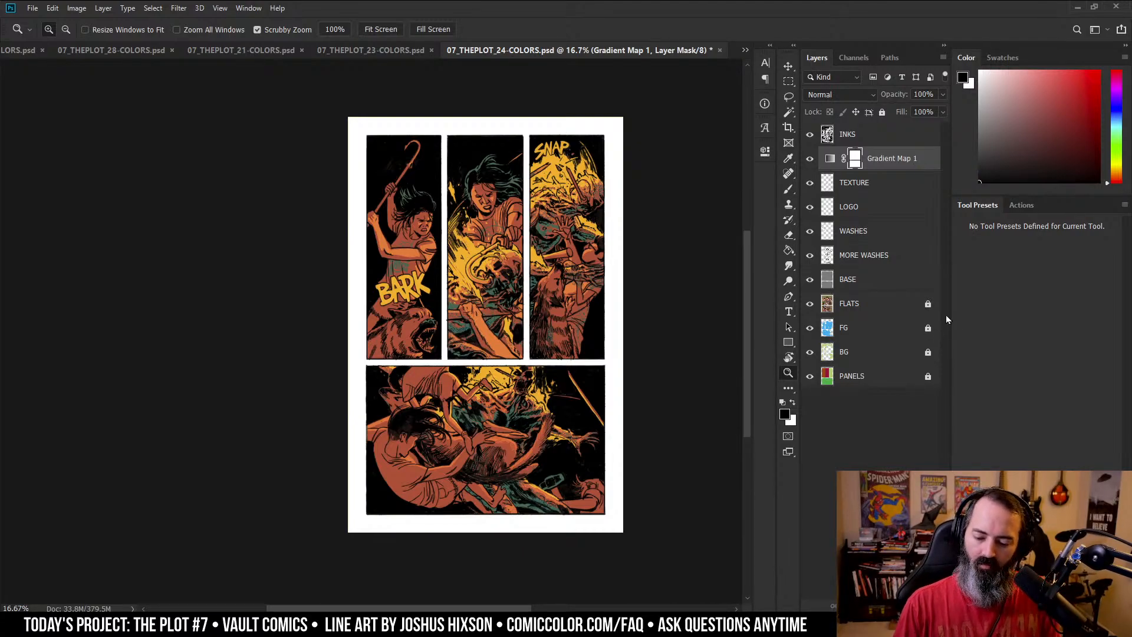
# - Rename the BASE layer COLORS, and add a Hard Light layer named HL directly below INKS
pyautogui.doubleClick(862, 273)
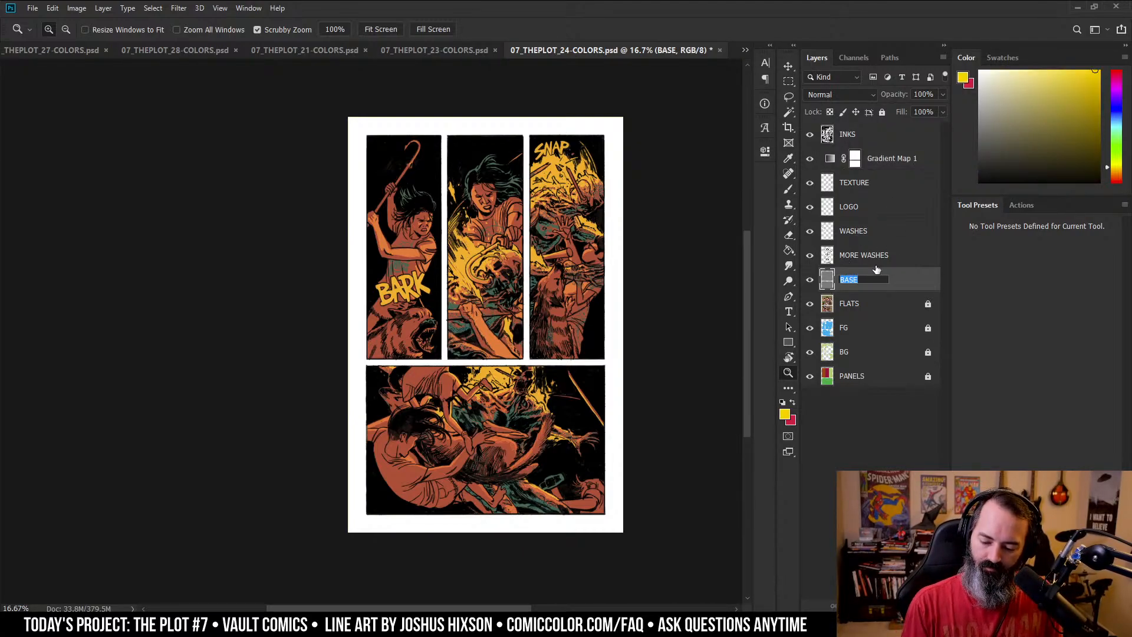
pyautogui.write('COLORS')
pyautogui.press('Return')
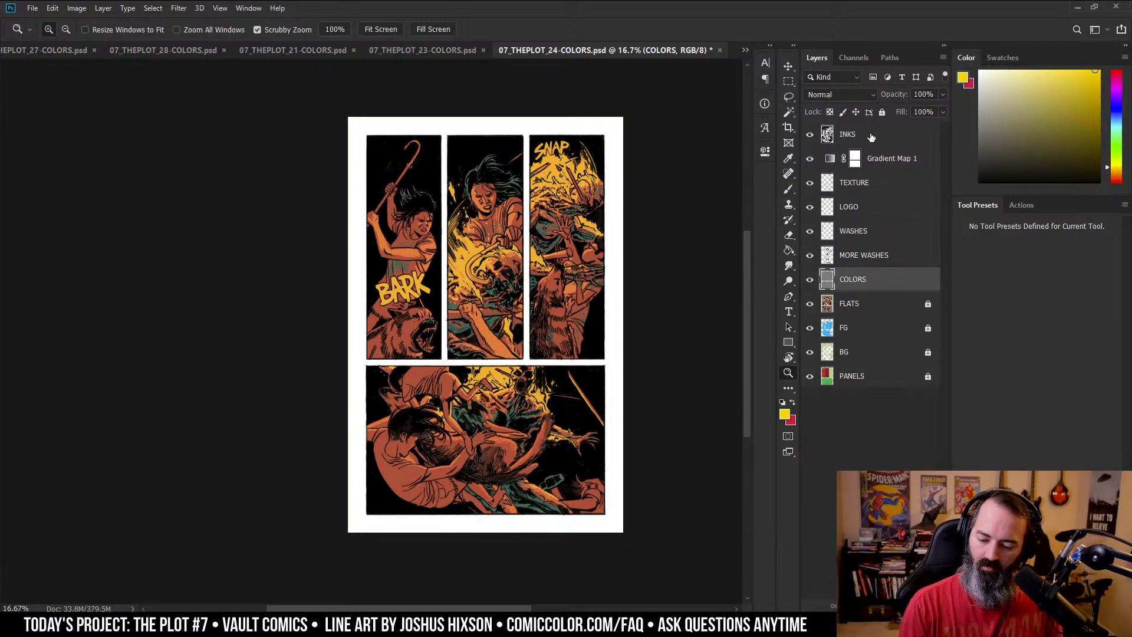
pyautogui.press('F2')
pyautogui.moveTo(879, 284); pyautogui.dragTo(889, 146)
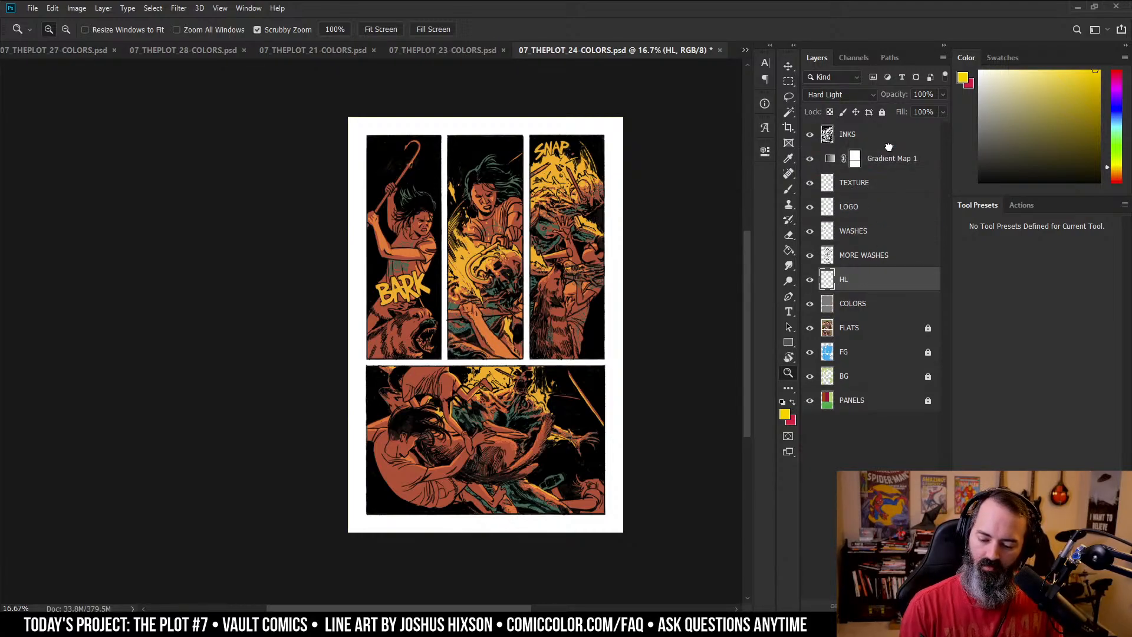
# - Sample the yellow fire colour from page 23's last upper panel with its middle HL layer active, and return to page 24
pyautogui.click(617, 281)
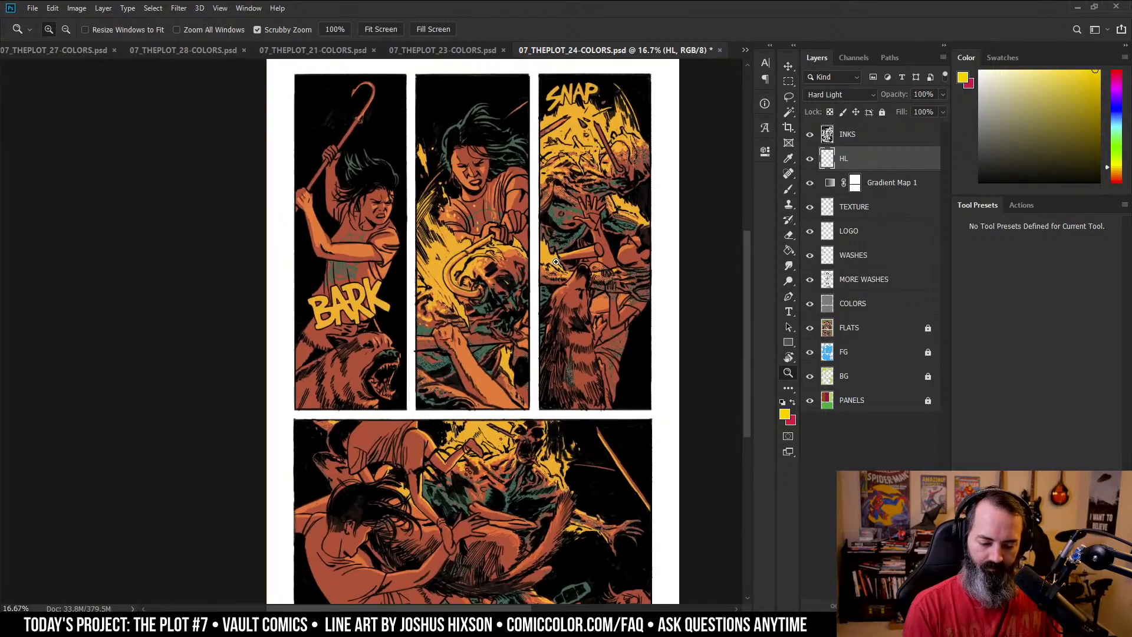
pyautogui.moveTo(563, 258); pyautogui.dragTo(602, 234)
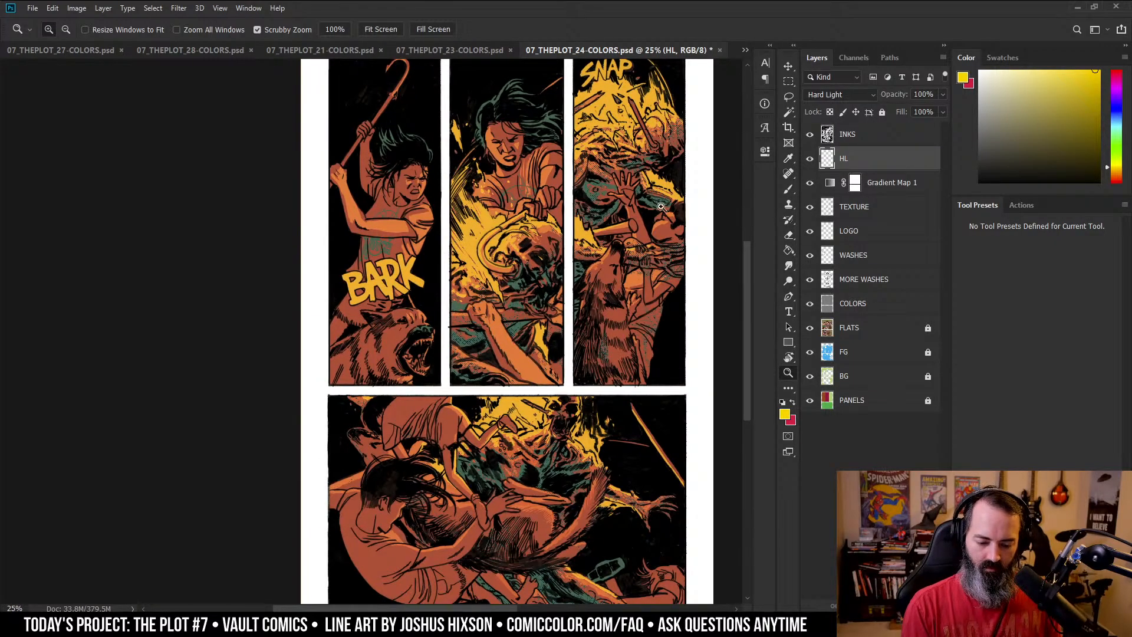
pyautogui.click(461, 51)
pyautogui.press('b')
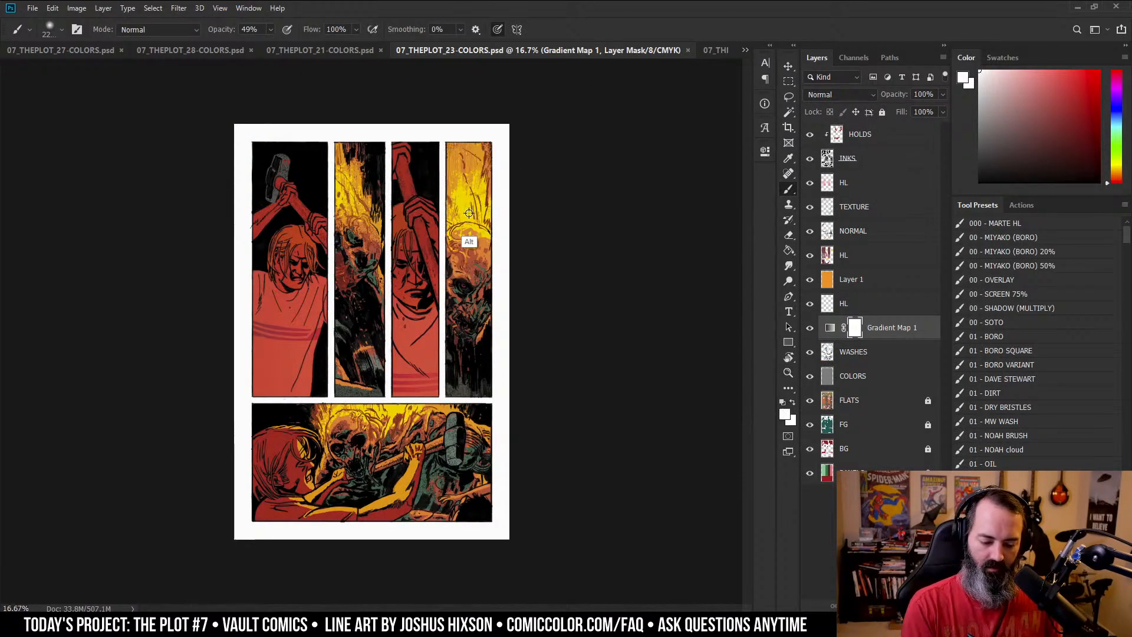
pyautogui.click(833, 251)
pyautogui.keyDown('alt'); pyautogui.click(465, 211); pyautogui.keyUp('alt')
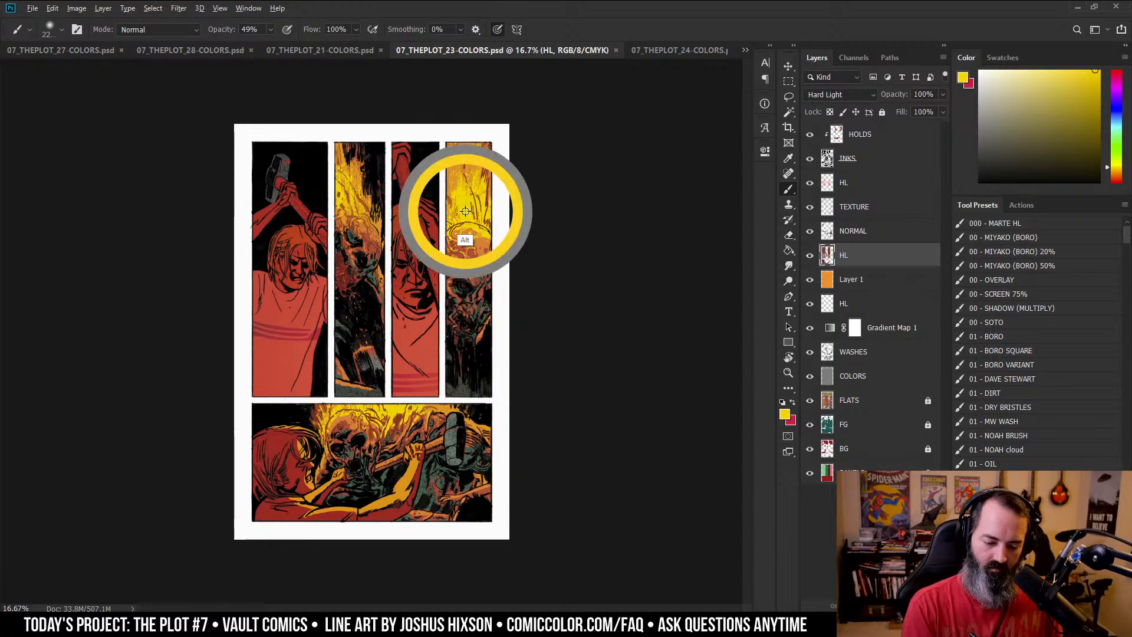
pyautogui.click(649, 51)
pyautogui.press('z')
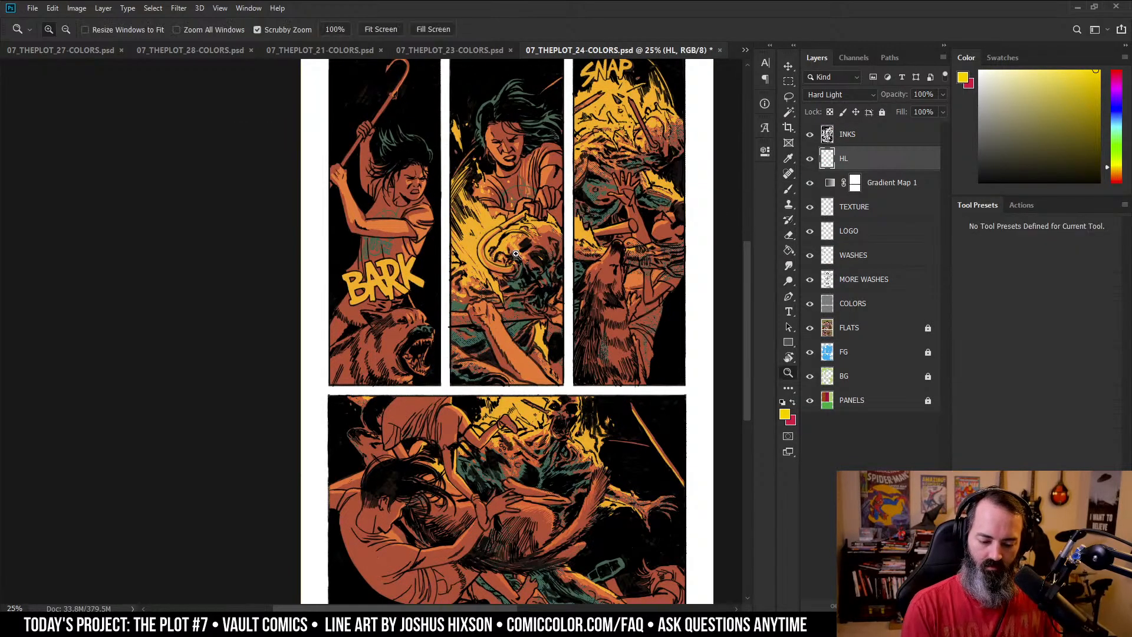
pyautogui.click(509, 260)
pyautogui.click(478, 328)
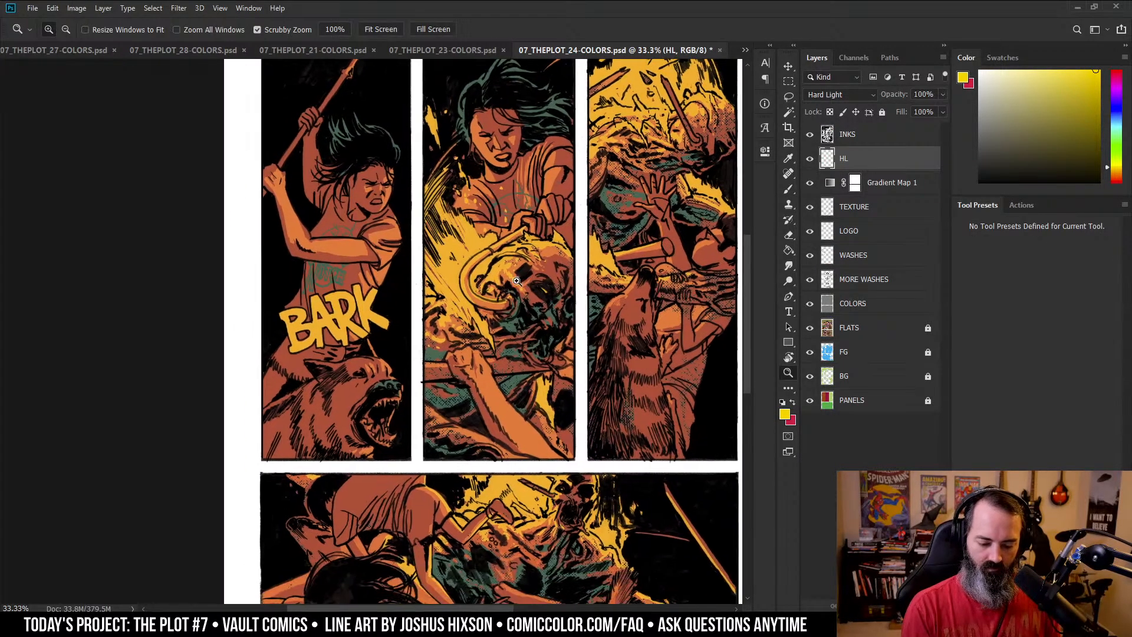
pyautogui.press('l')
pyautogui.click(831, 262)
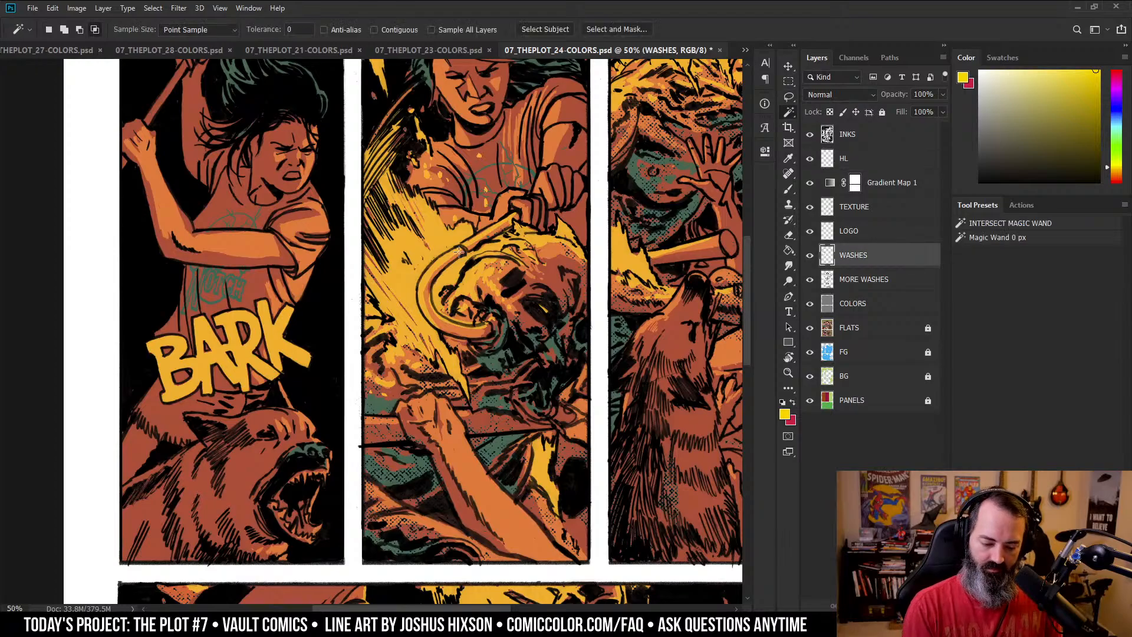
pyautogui.press('z')
pyautogui.keyDown('alt'); pyautogui.click(600, 287); pyautogui.keyUp('alt')
pyautogui.click(601, 287)
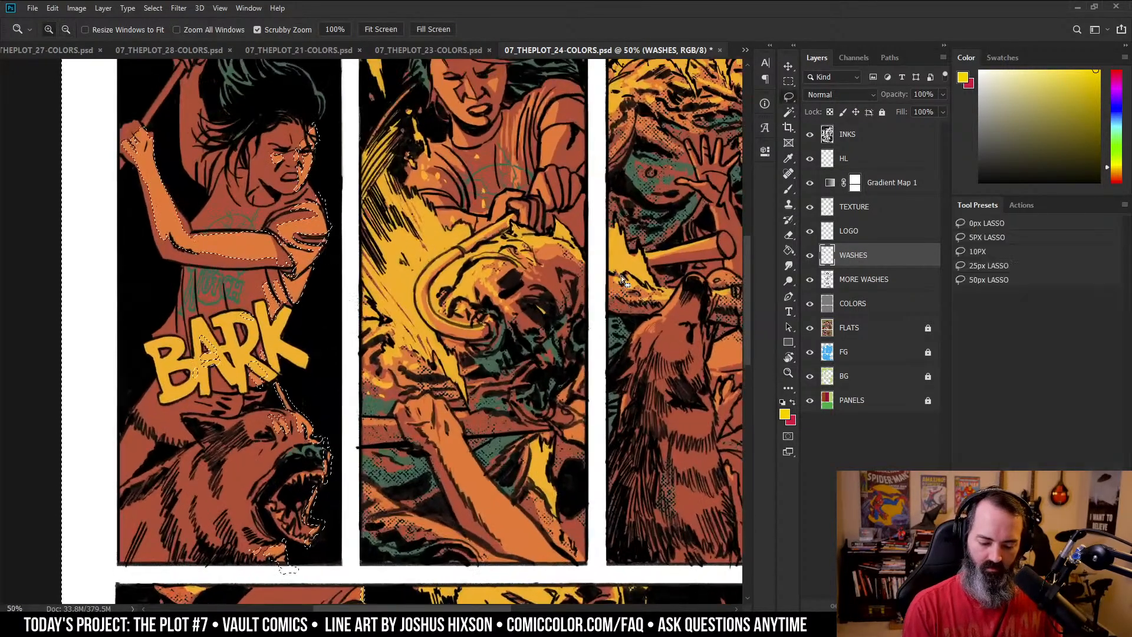
pyautogui.keyDown('alt'); pyautogui.click(631, 254); pyautogui.keyUp('alt')
pyautogui.press('w')
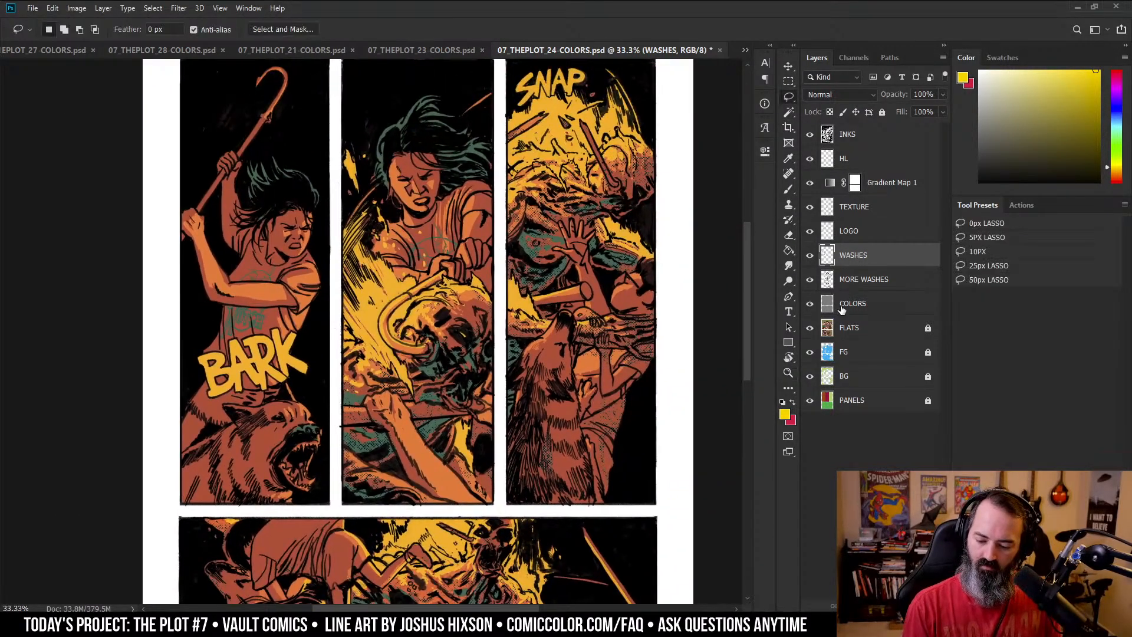
pyautogui.click(830, 330)
pyautogui.hotkey('shift', 'w')
pyautogui.click(525, 251)
pyautogui.hotkey('ctrl', 'd')
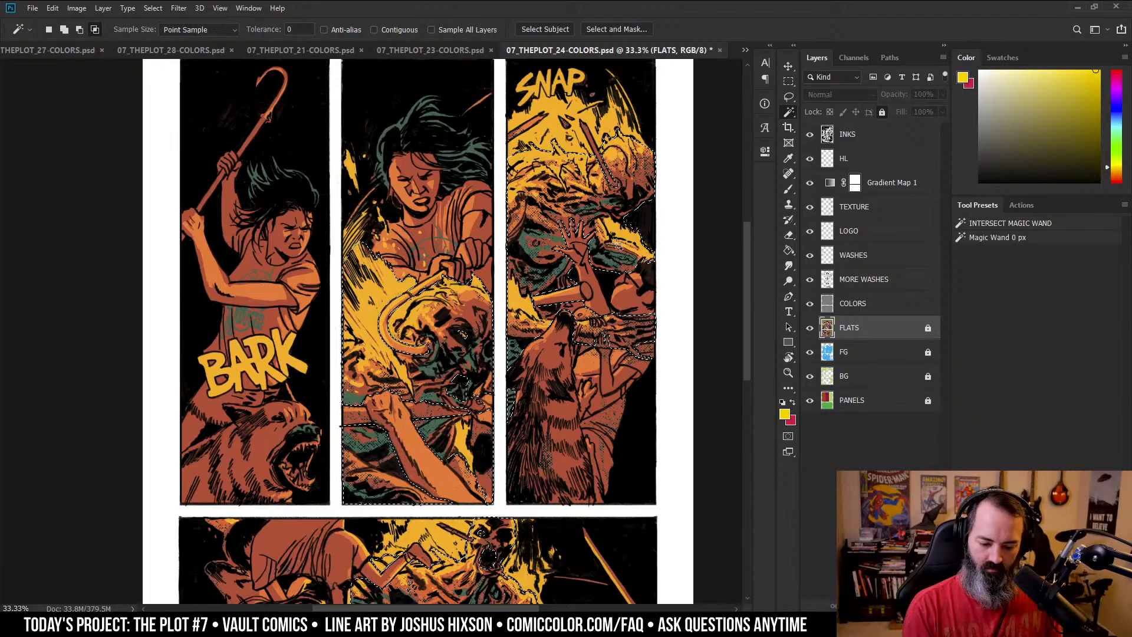
pyautogui.press('l')
pyautogui.moveTo(495, 301); pyautogui.dragTo(549, 287)
pyautogui.click(425, 321)
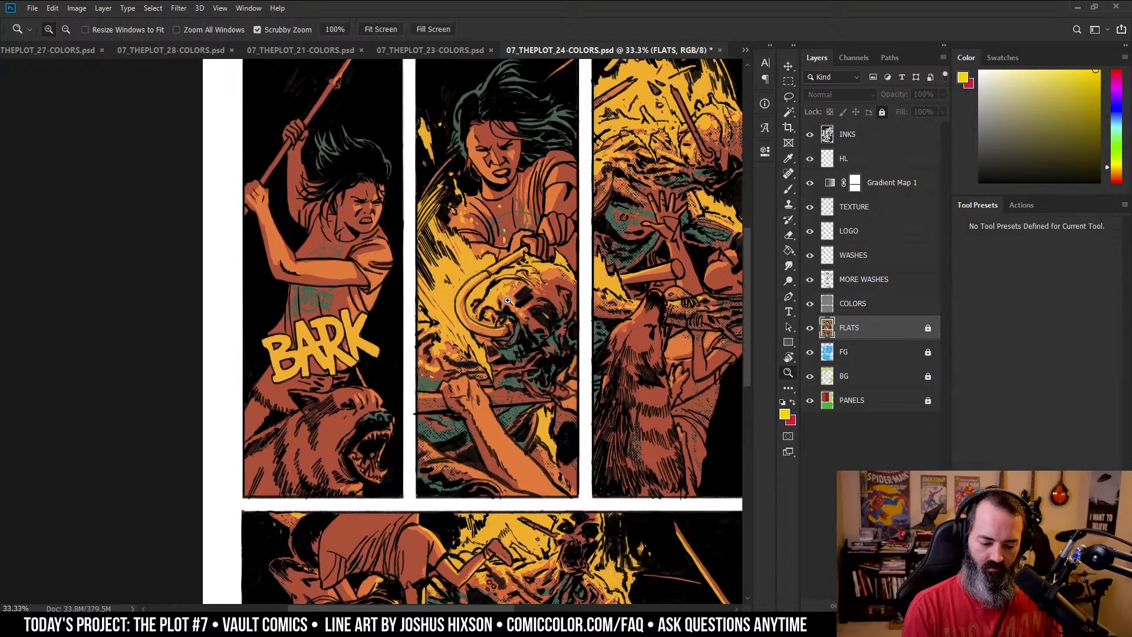
# - Select the second upper panel's area from the PANELS layer and hide the selection outline
pyautogui.click(851, 400)
pyautogui.press('w')
pyautogui.click(536, 369)
pyautogui.hotkey('ctrl', 'h')
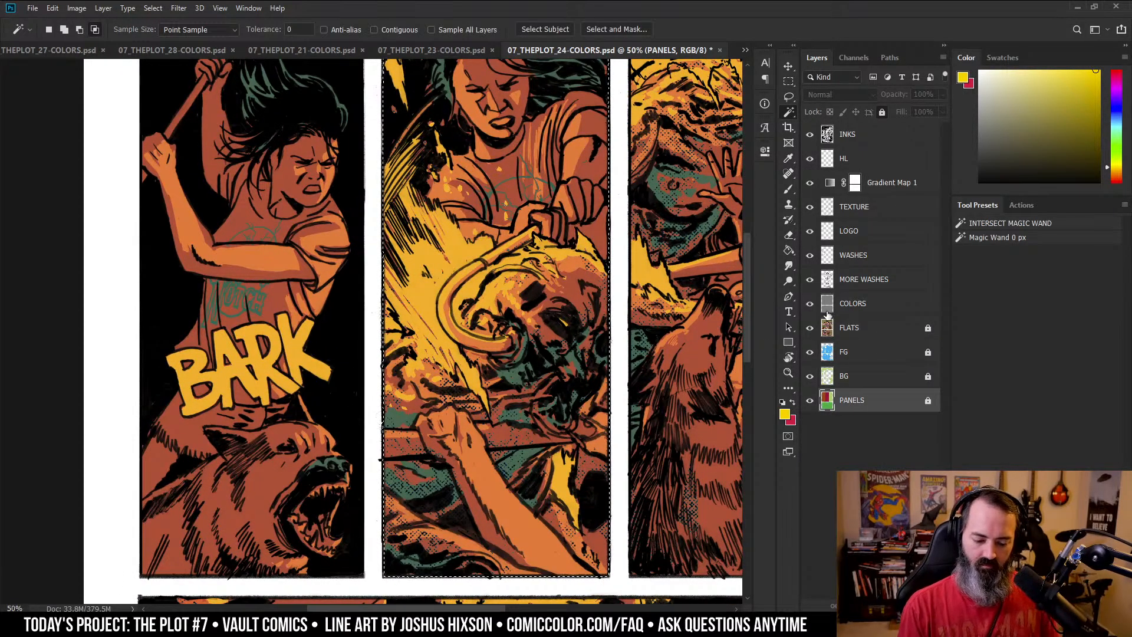
# - Try brushing a soft yellow glow over the skull and fire in the second upper panel on the HL layer
pyautogui.press('b')
pyautogui.click(885, 158)
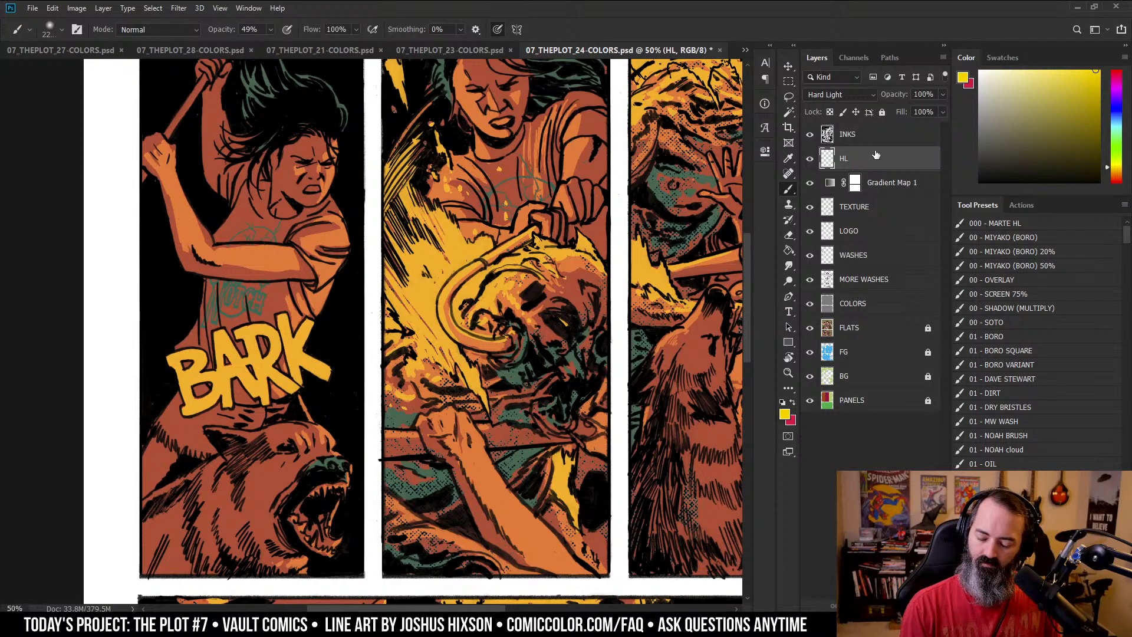
pyautogui.moveTo(465, 201)
pyautogui.mouseDown()
pyautogui.moveTo(492, 200)
pyautogui.moveTo(540, 283)
pyautogui.mouseUp()
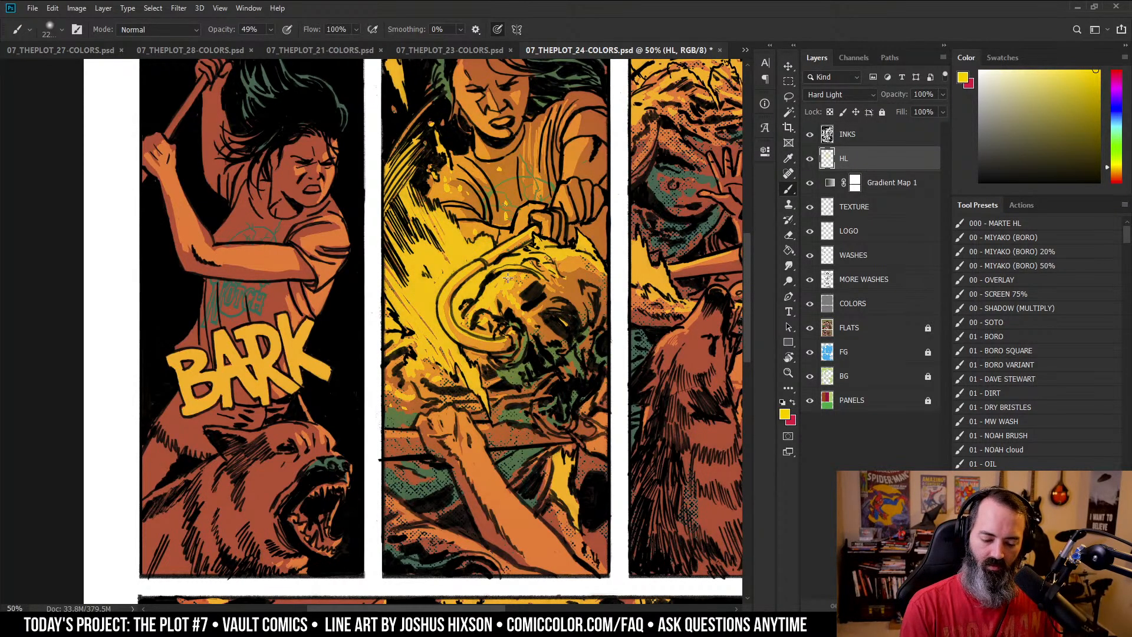
pyautogui.hotkey('ctrl', 'z')
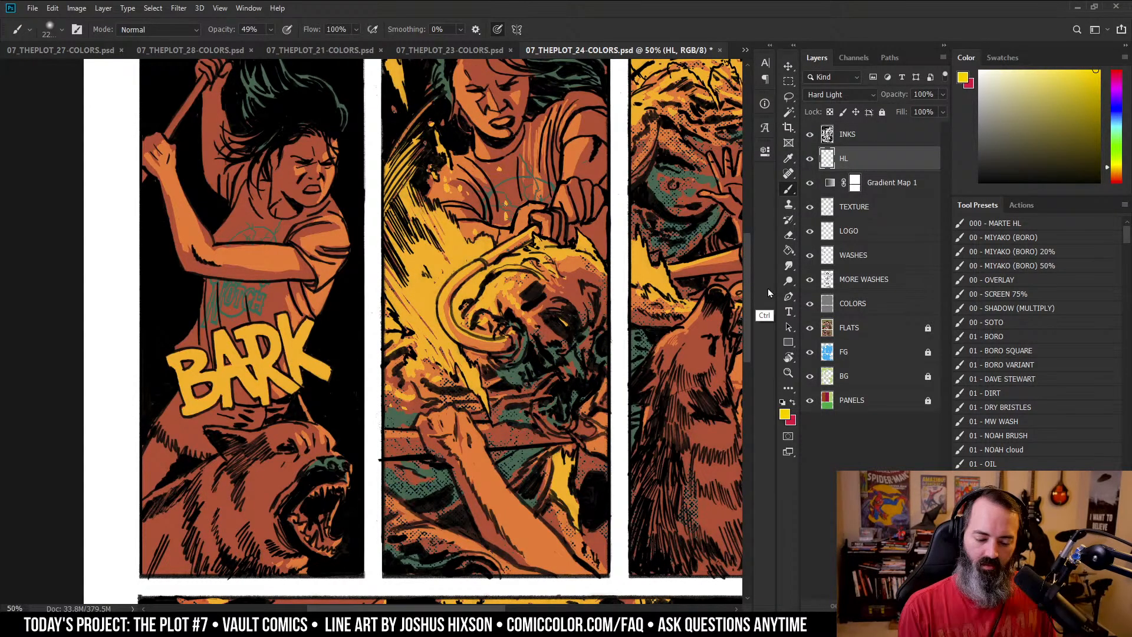
# - Add a new Normal layer directly above HL and name it N
pyautogui.hotkey('ctrl', 'shift', 'alt', 'n')
pyautogui.doubleClick(852, 159)
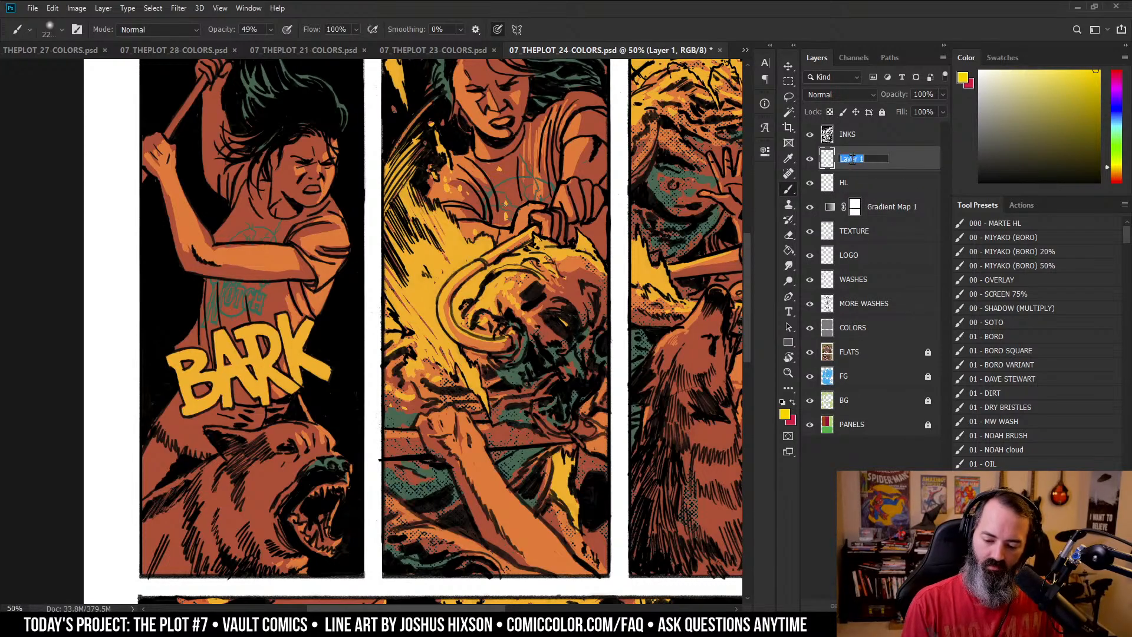
pyautogui.write('N')
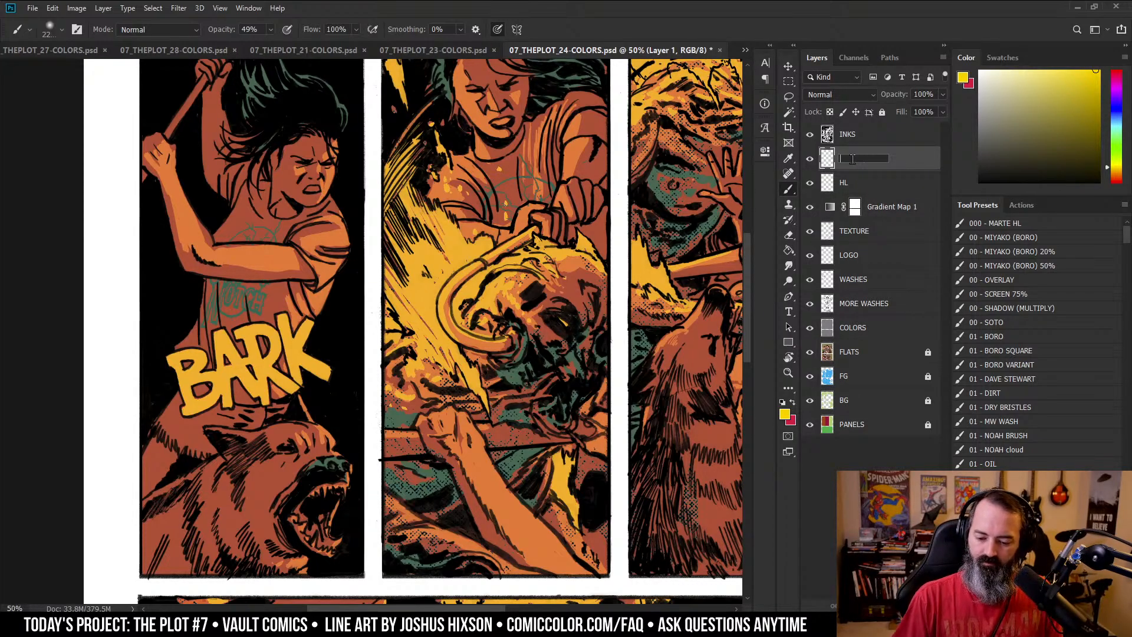
pyautogui.press('Return')
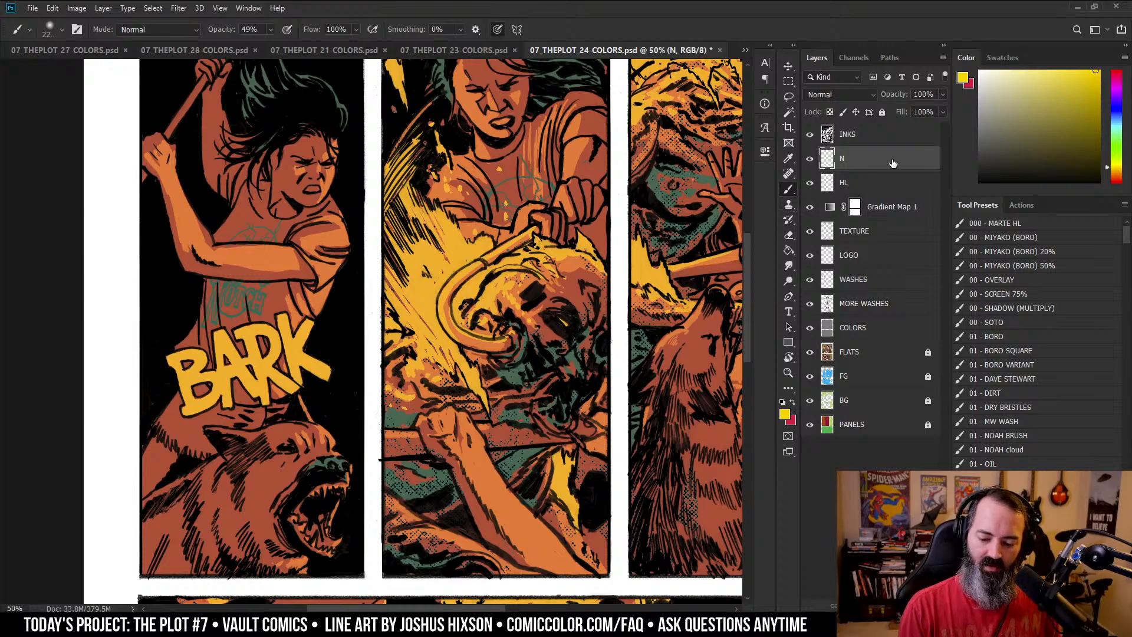
pyautogui.doubleClick(854, 158)
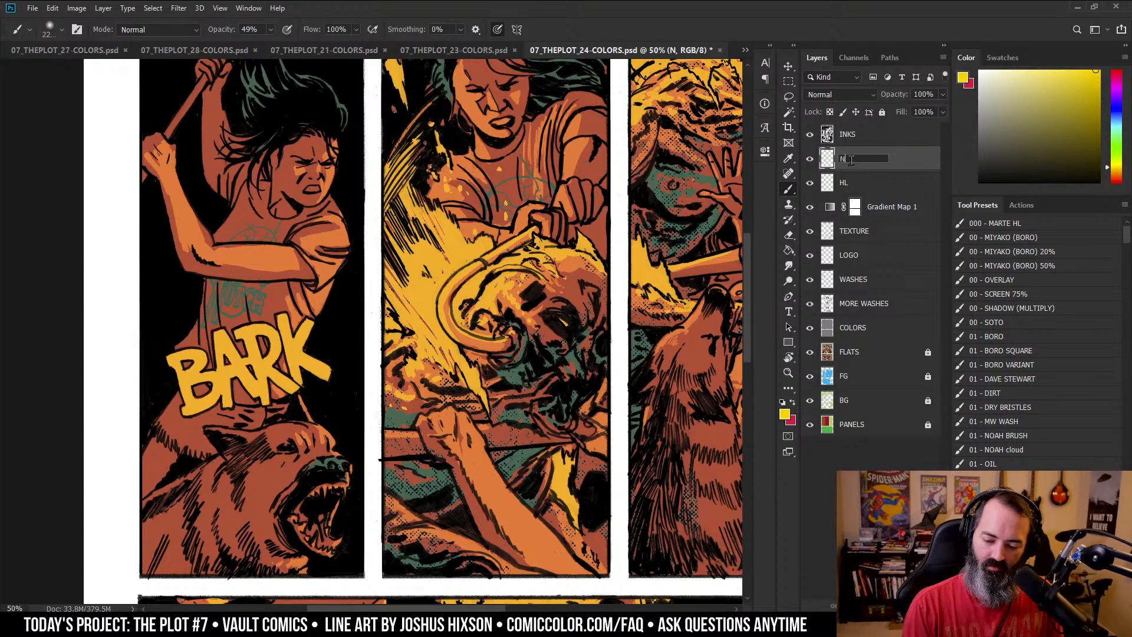
pyautogui.press('Return')
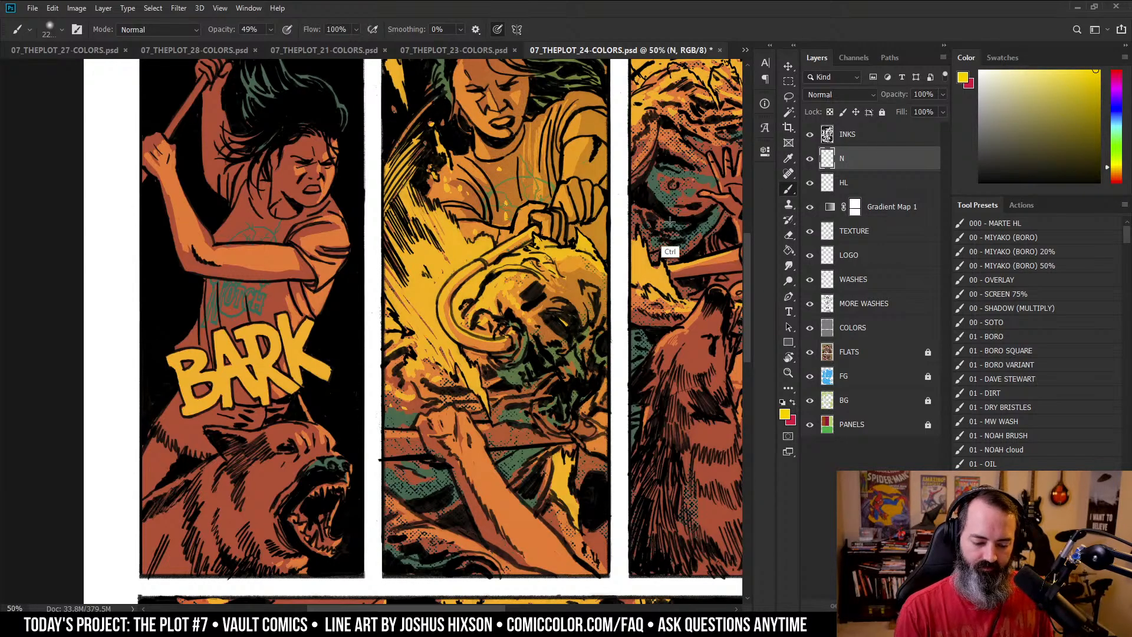
# - Try yellow brush strokes at full opacity on the N layer over the fire beside the hook
pyautogui.press('l')
pyautogui.moveTo(678, 213); pyautogui.dragTo(626, 224)
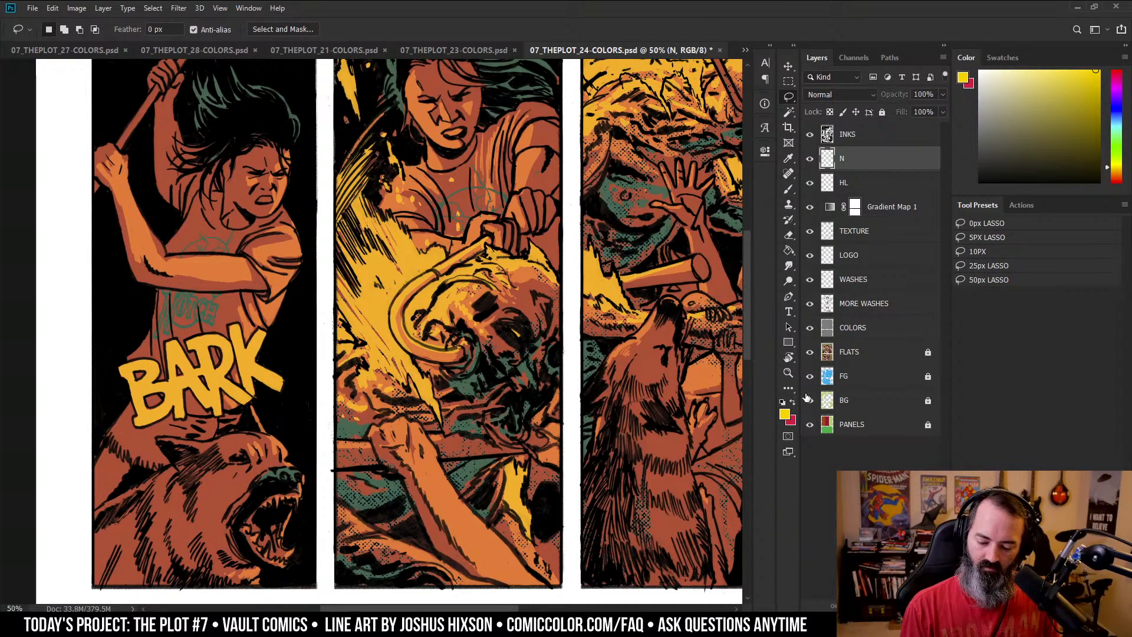
pyautogui.press('b')
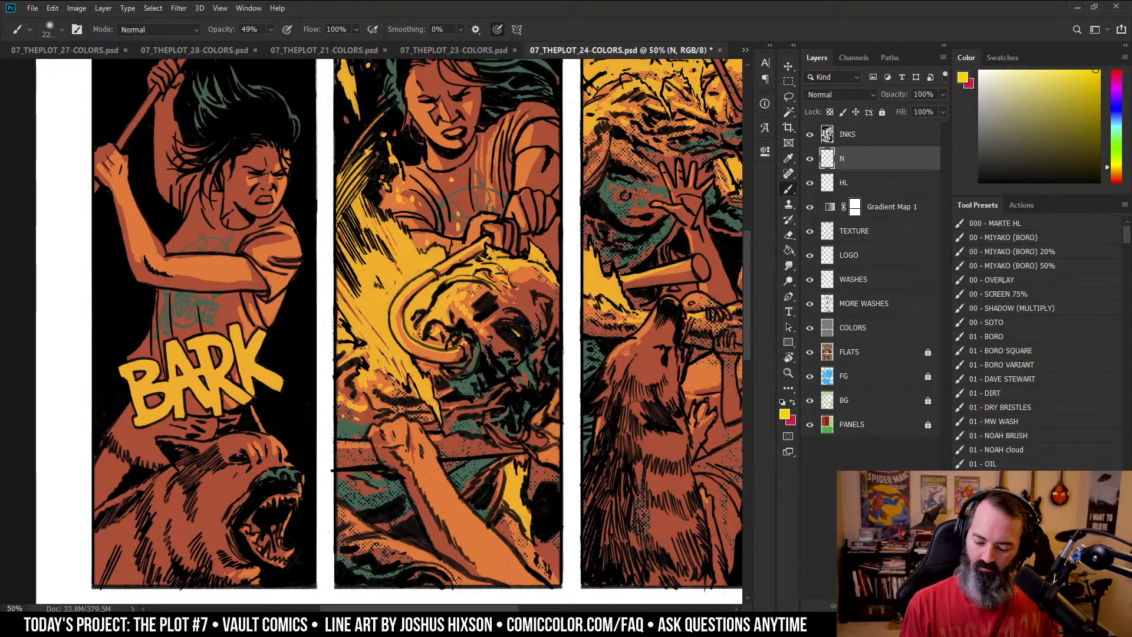
pyautogui.moveTo(405, 284)
pyautogui.mouseDown()
pyautogui.moveTo(443, 283)
pyautogui.moveTo(413, 285)
pyautogui.mouseUp()
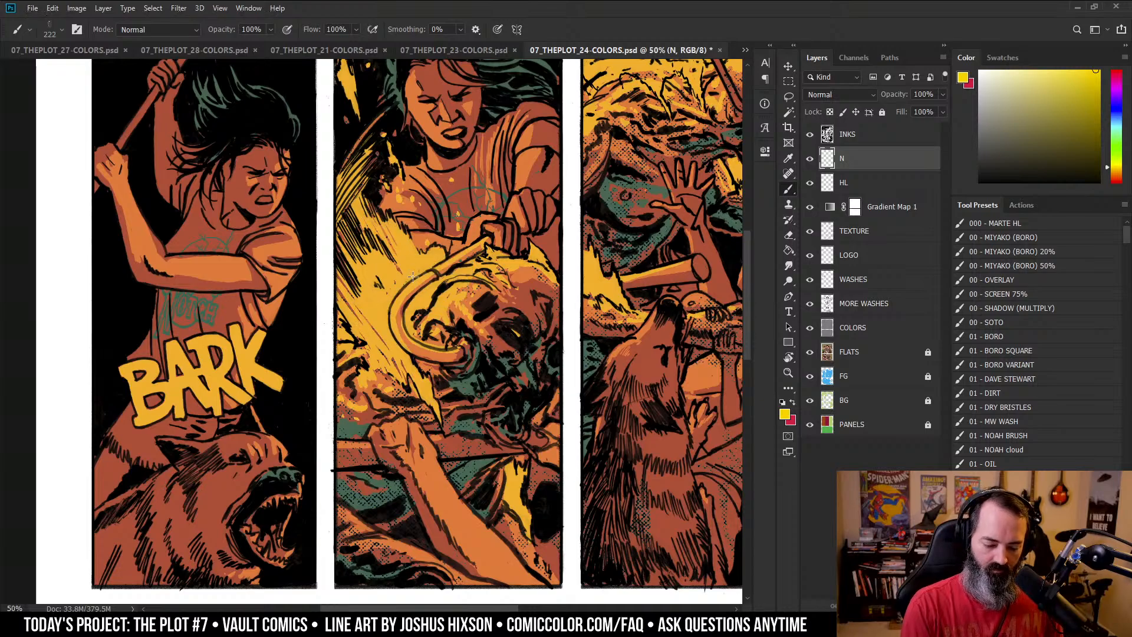
pyautogui.moveTo(406, 240); pyautogui.dragTo(416, 273)
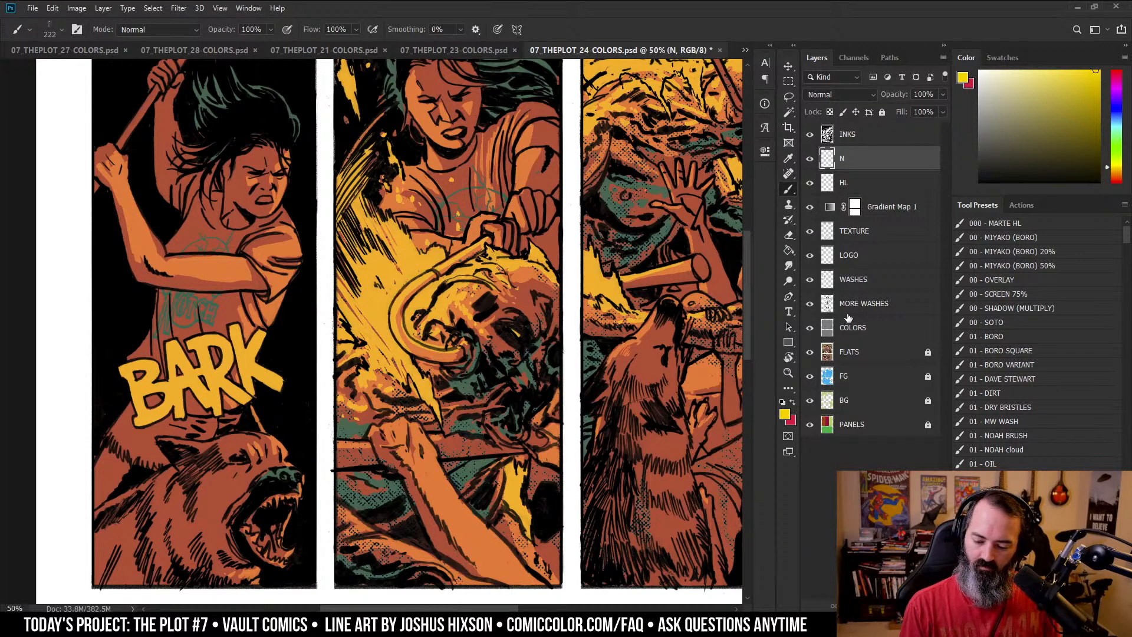
# - Intersect the panel selection with the fire area from FLATS and brush textured yellow on layer N around the hook and skull
pyautogui.click(849, 352)
pyautogui.press('w')
pyautogui.click(420, 260)
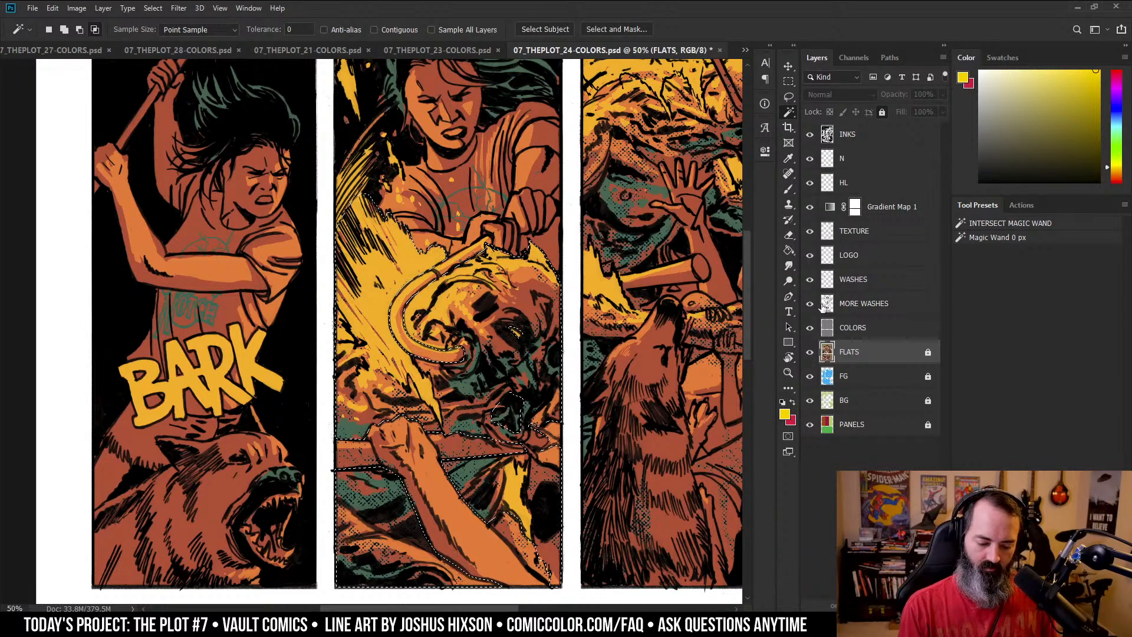
pyautogui.click(850, 158)
pyautogui.press('b')
pyautogui.hotkey('ctrl', 'd')
pyautogui.moveTo(406, 236)
pyautogui.mouseDown()
pyautogui.moveTo(415, 272)
pyautogui.moveTo(385, 224)
pyautogui.moveTo(413, 249)
pyautogui.moveTo(437, 242)
pyautogui.moveTo(412, 341)
pyautogui.moveTo(401, 344)
pyautogui.moveTo(449, 282)
pyautogui.moveTo(477, 274)
pyautogui.mouseUp()
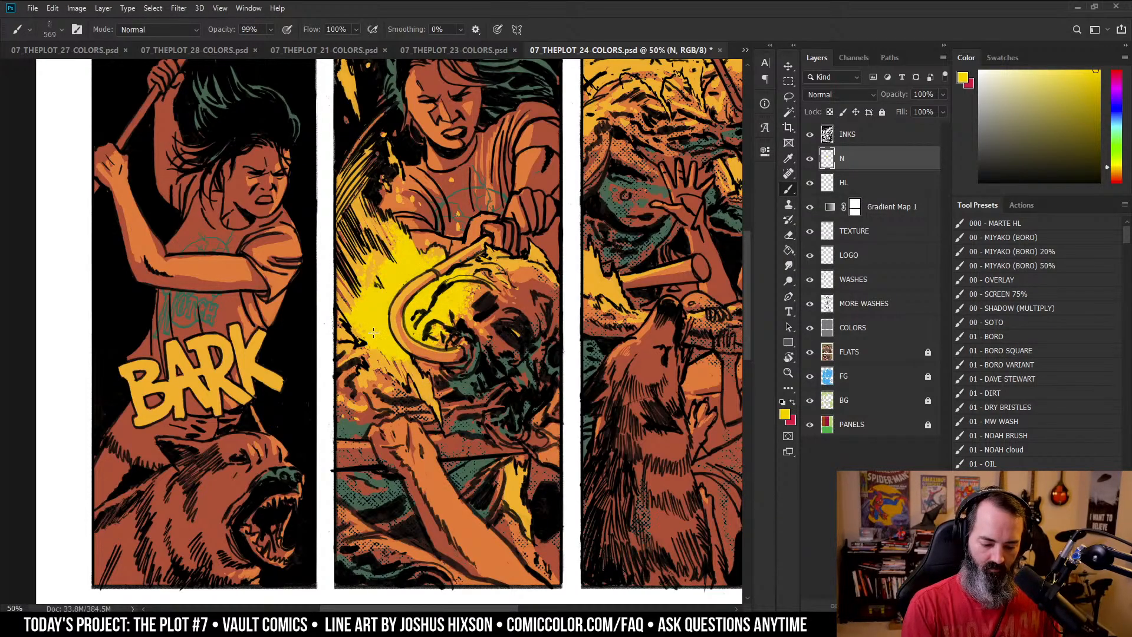
pyautogui.moveTo(370, 210)
pyautogui.mouseDown()
pyautogui.moveTo(350, 301)
pyautogui.moveTo(396, 368)
pyautogui.mouseUp()
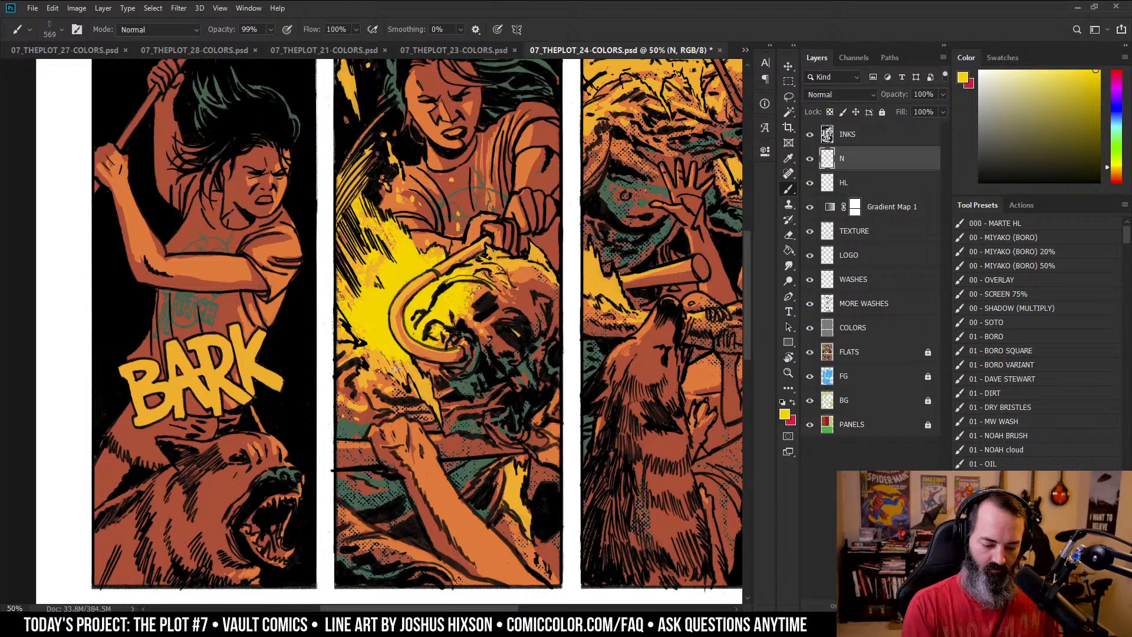
# - Reorder the layers so that HL, TEXTURE and N follow in that order between INKS and Gradient Map 1
pyautogui.moveTo(888, 163)
pyautogui.mouseDown()
pyautogui.moveTo(877, 314)
pyautogui.moveTo(894, 167)
pyautogui.mouseUp()
pyautogui.keyDown('shift'); pyautogui.click(907, 210); pyautogui.keyUp('shift')
pyautogui.keyDown('ctrl'); pyautogui.click(878, 213); pyautogui.keyUp('ctrl')
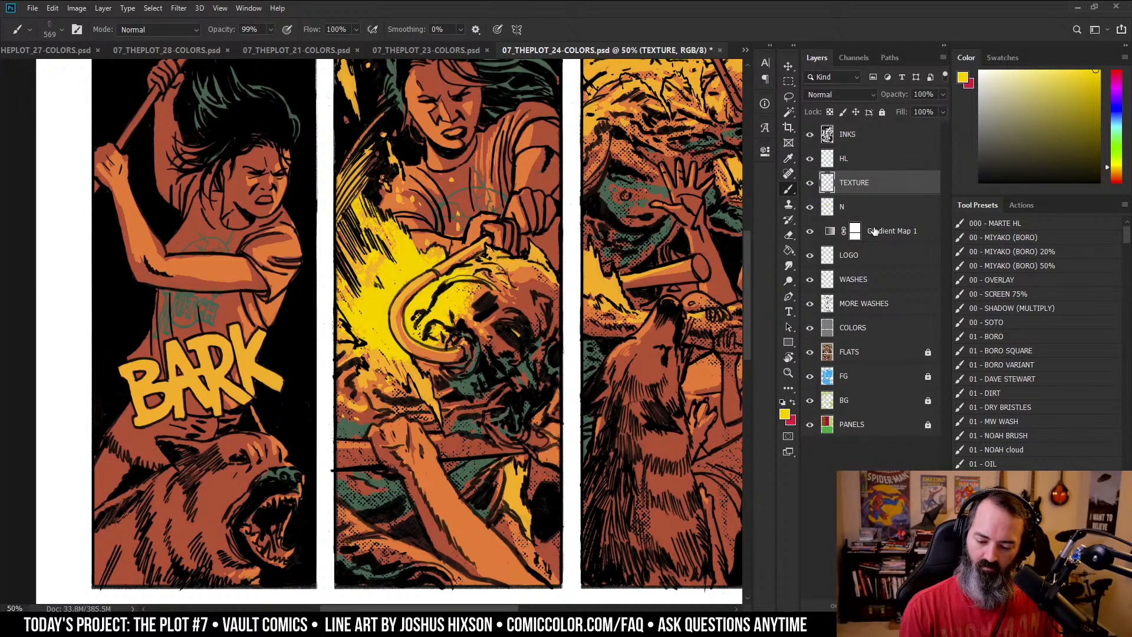
pyautogui.click(875, 260)
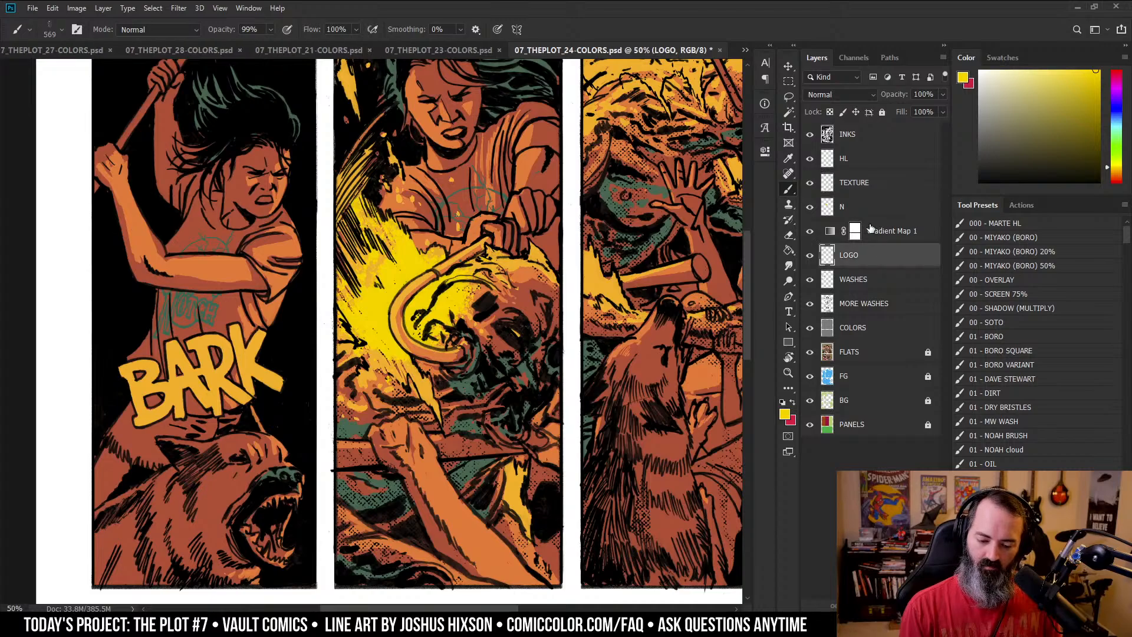
pyautogui.press('z')
pyautogui.keyDown('alt'); pyautogui.click(549, 257); pyautogui.keyUp('alt')
pyautogui.press('l')
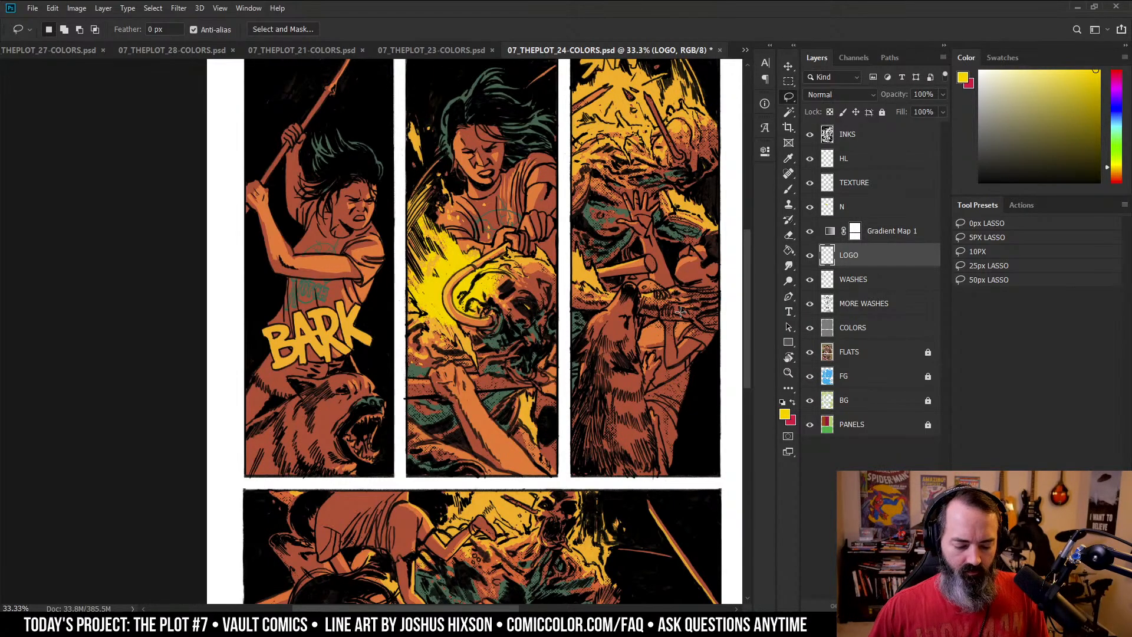
pyautogui.press('b')
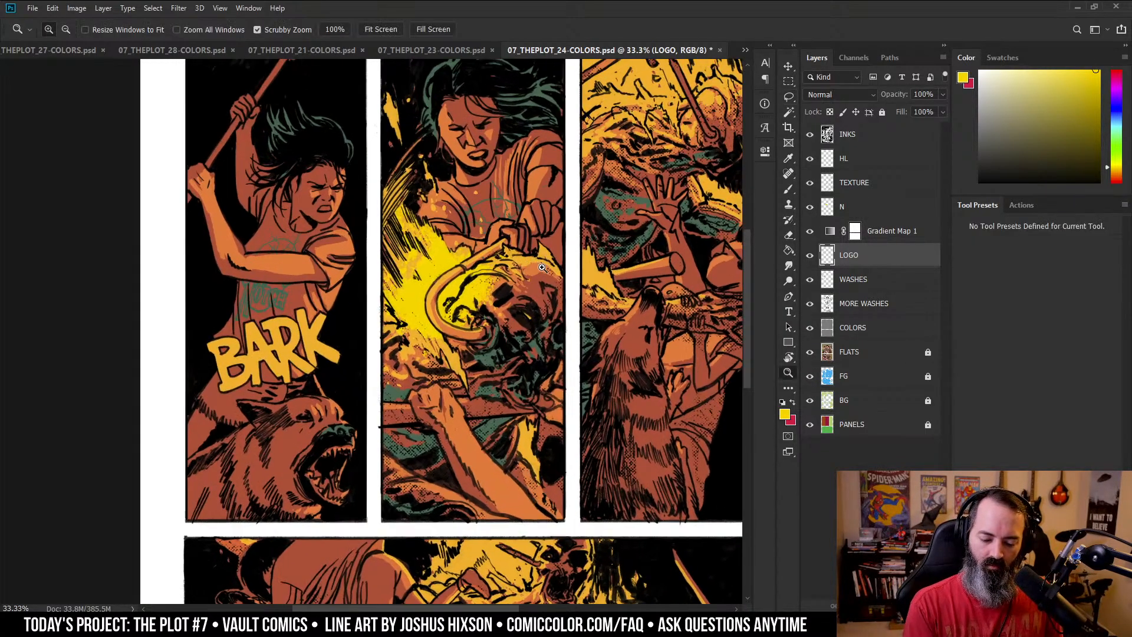
pyautogui.scroll(1, 526, 259)
pyautogui.press('l')
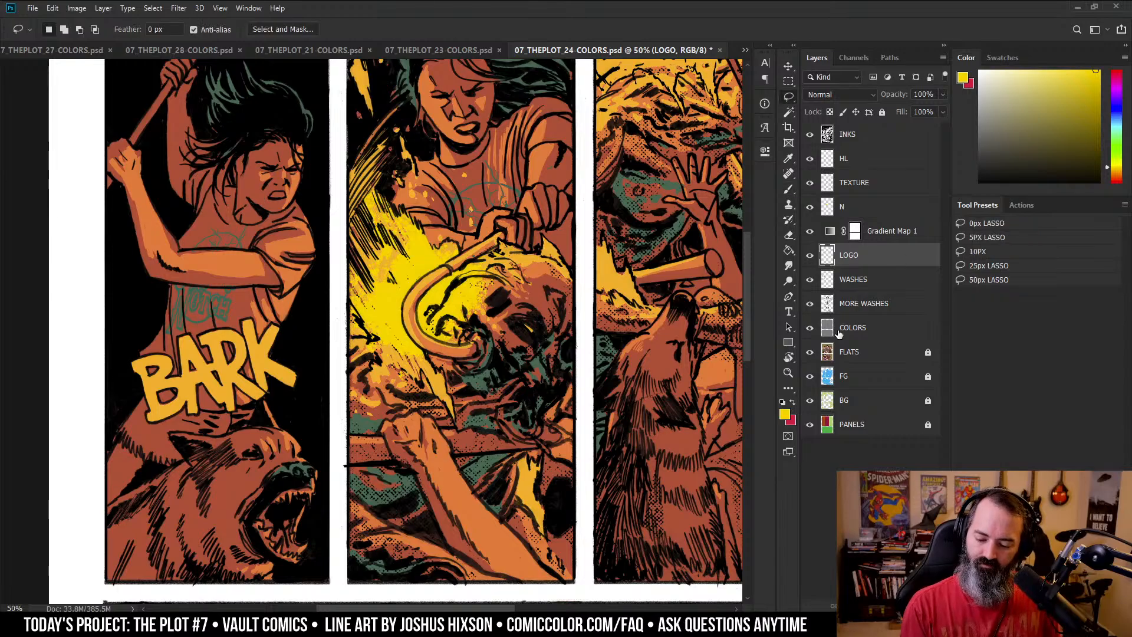
# - Brush yellow on layer N over the flames rising above the skull in the second upper panel, with a smaller textured brush
pyautogui.click(847, 350)
pyautogui.moveTo(522, 238); pyautogui.dragTo(575, 234)
pyautogui.press('w')
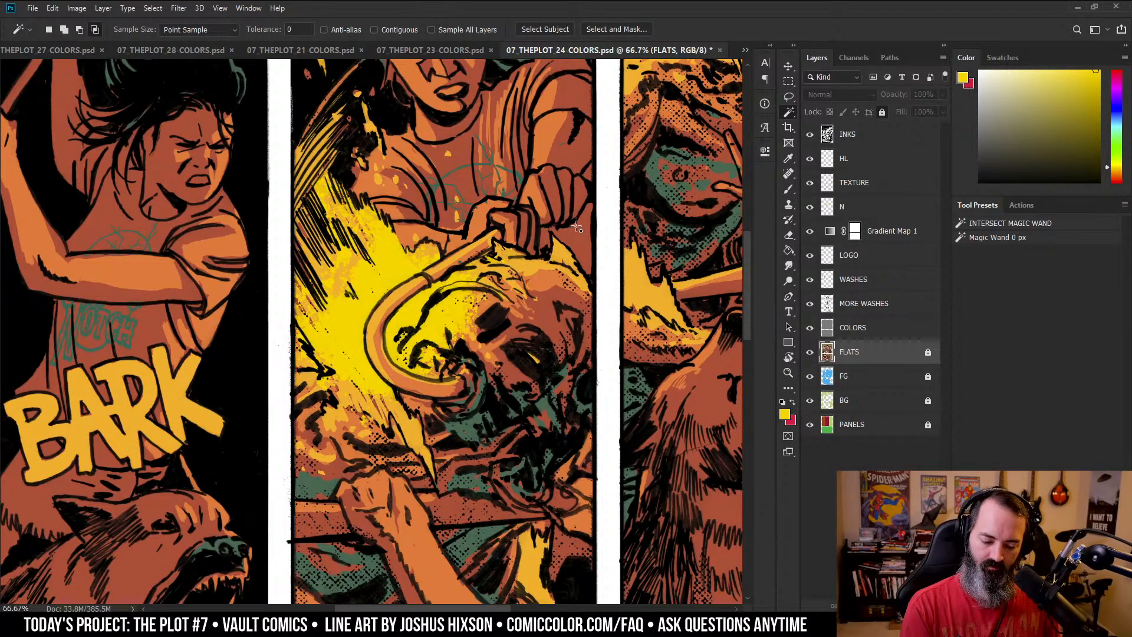
pyautogui.press('l')
pyautogui.press('w')
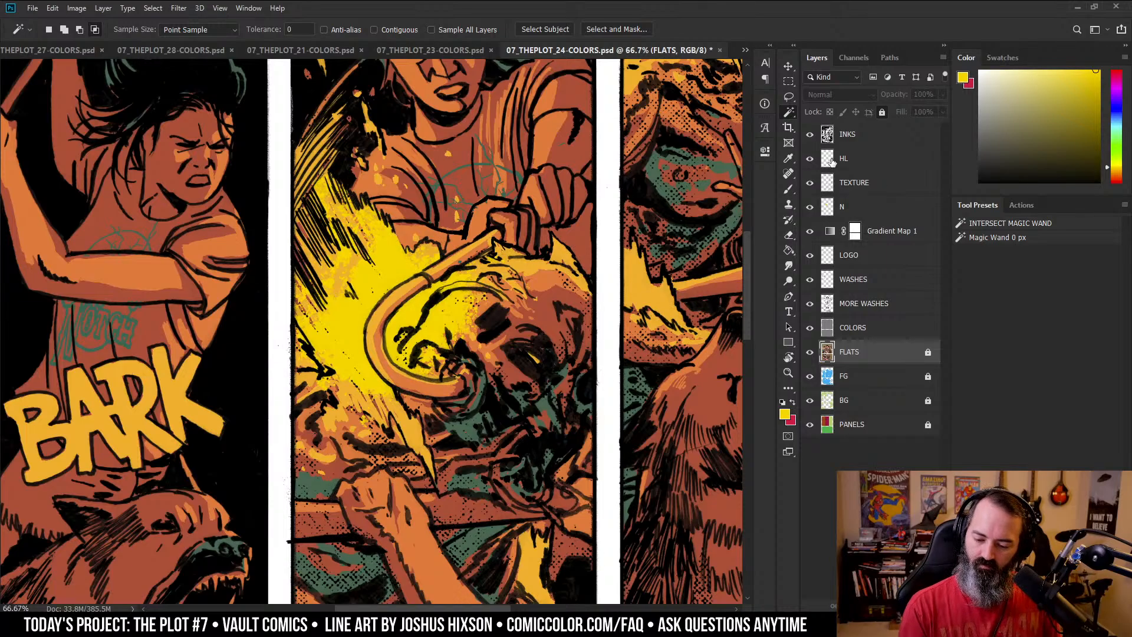
pyautogui.click(853, 179)
pyautogui.click(831, 207)
pyautogui.press('b')
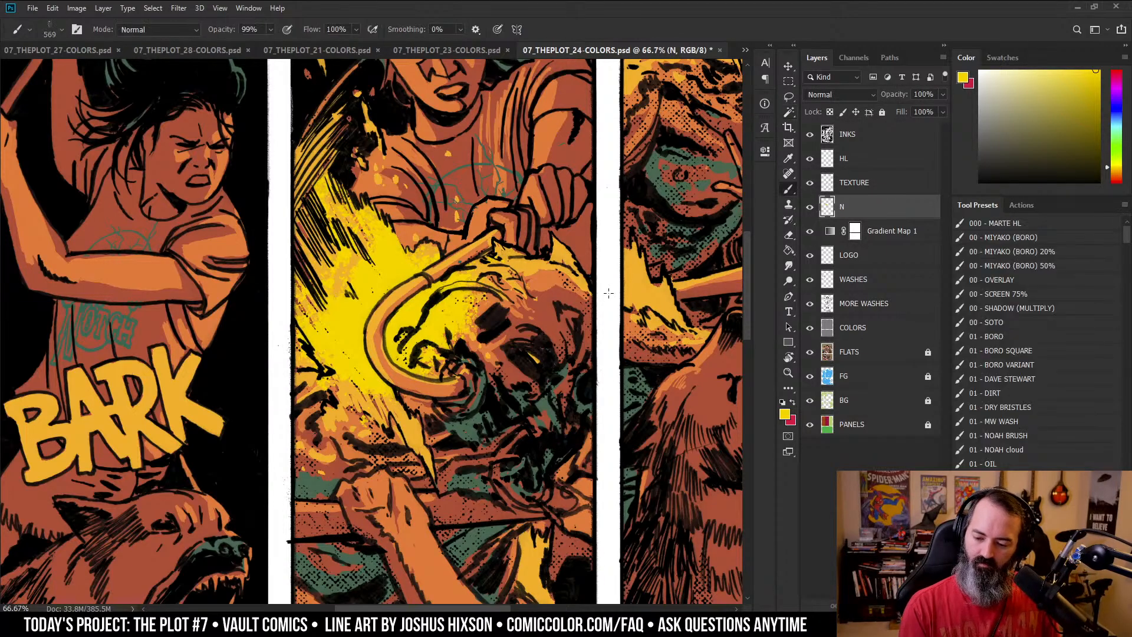
pyautogui.moveTo(447, 293); pyautogui.dragTo(420, 323)
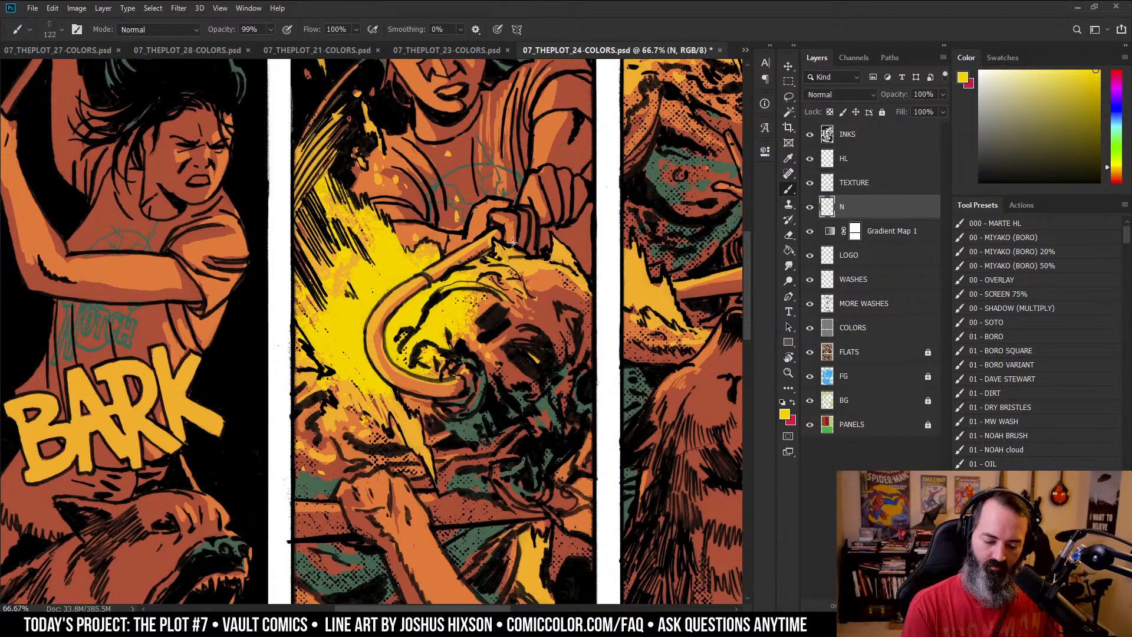
pyautogui.moveTo(561, 241); pyautogui.dragTo(567, 258)
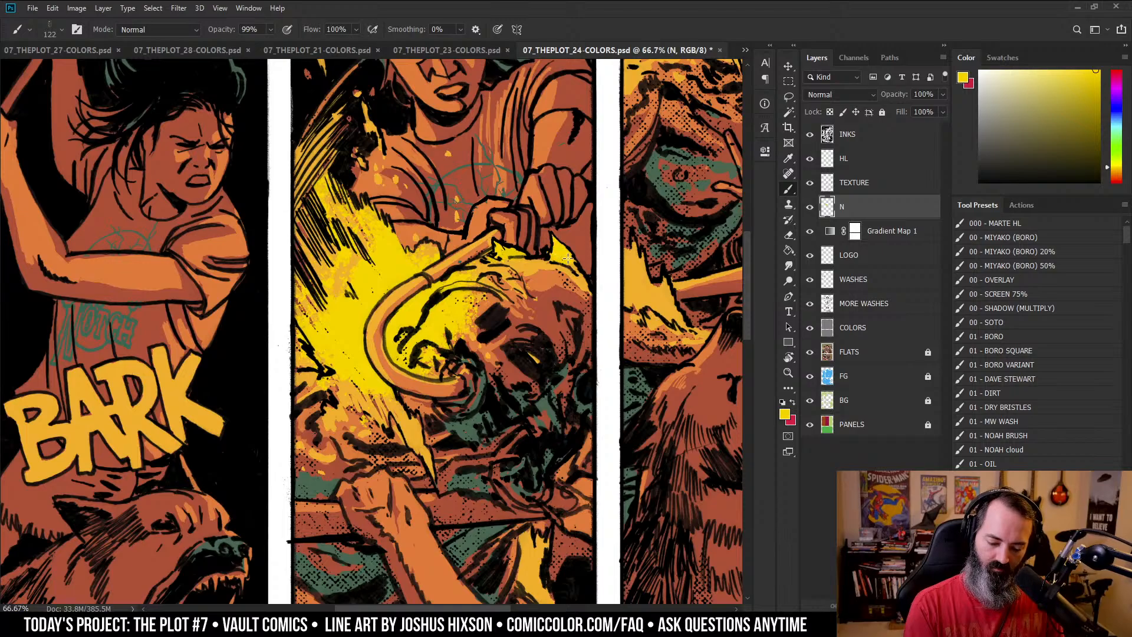
# - Extend the yellow on layer N down the flame tongue and the fire's lower edge beneath the hook
pyautogui.moveTo(412, 406)
pyautogui.mouseDown()
pyautogui.moveTo(450, 319)
pyautogui.moveTo(467, 367)
pyautogui.mouseUp()
pyautogui.moveTo(408, 313)
pyautogui.mouseDown()
pyautogui.moveTo(389, 325)
pyautogui.moveTo(384, 352)
pyautogui.mouseUp()
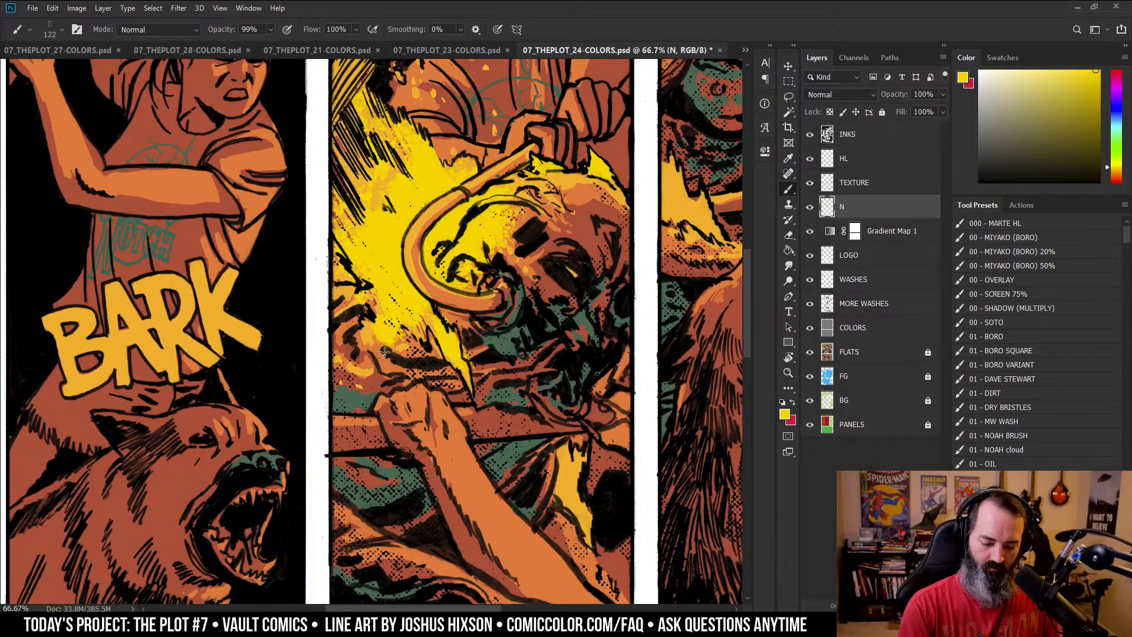
pyautogui.keyDown('alt'); pyautogui.click(546, 324); pyautogui.keyUp('alt')
pyautogui.keyDown('alt'); pyautogui.click(546, 324); pyautogui.keyUp('alt')
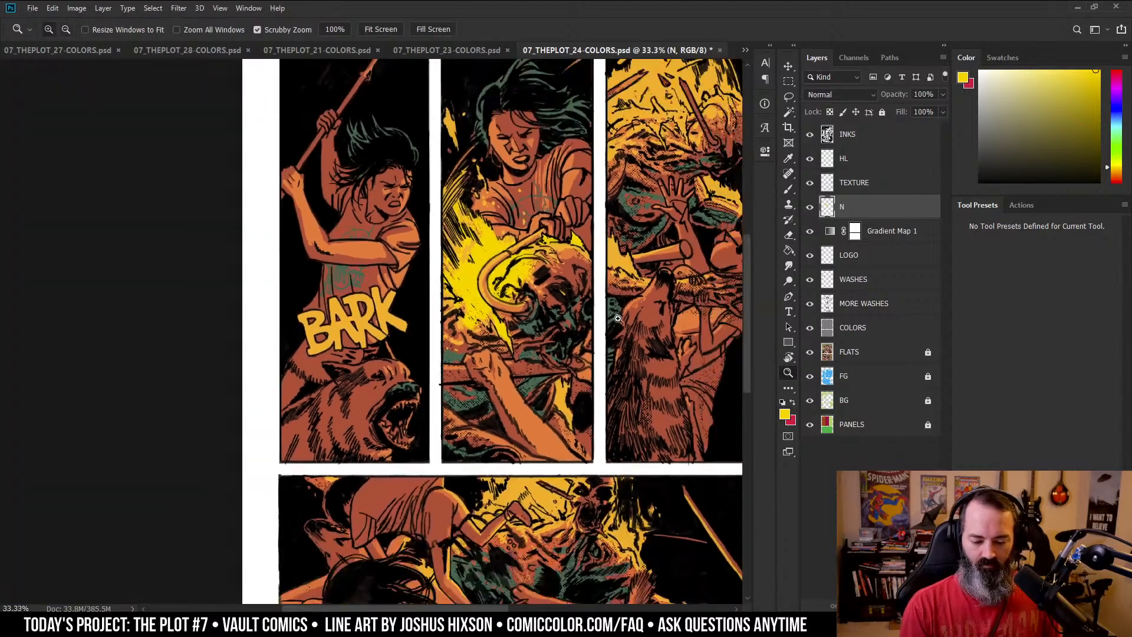
# - Select the third upper panel's area, the one with the SNAP lettering, from the PANELS layer
pyautogui.moveTo(587, 358); pyautogui.dragTo(576, 291)
pyautogui.keyDown('ctrl'); pyautogui.click(577, 297); pyautogui.keyUp('ctrl')
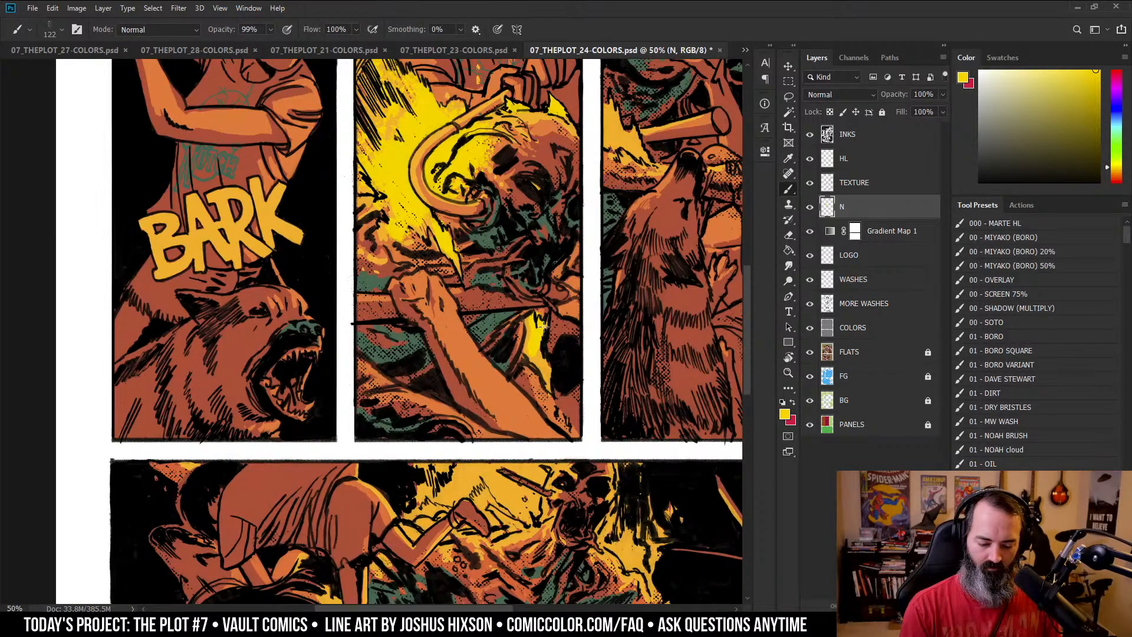
pyautogui.press('z')
pyautogui.keyDown('alt'); pyautogui.click(586, 248); pyautogui.keyUp('alt')
pyautogui.keyDown('alt'); pyautogui.click(586, 248); pyautogui.keyUp('alt')
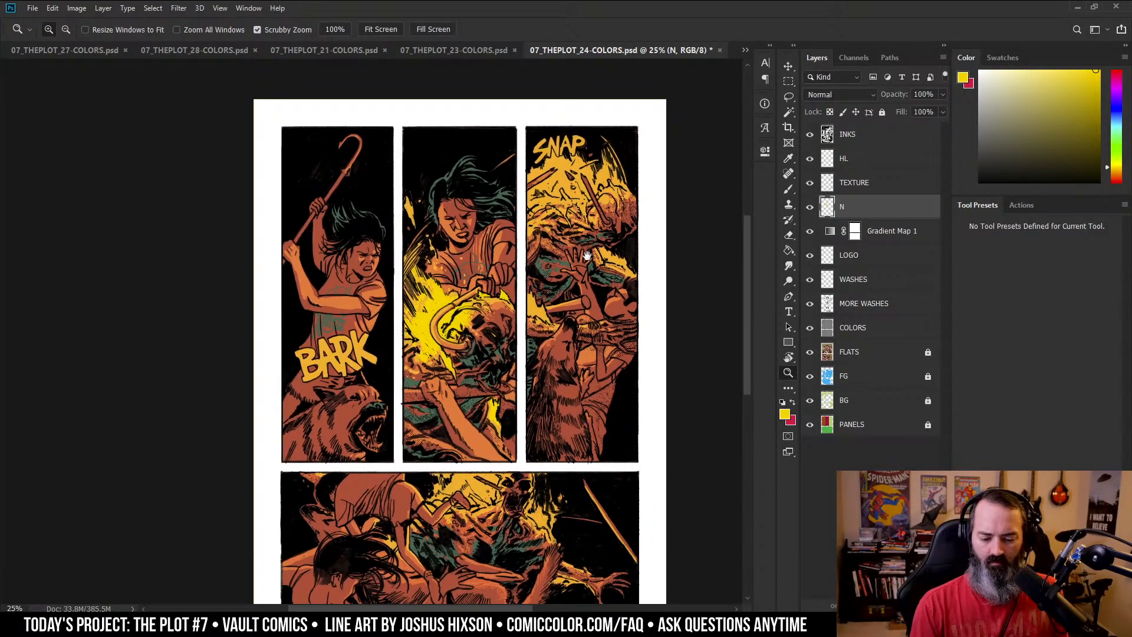
pyautogui.moveTo(630, 212); pyautogui.dragTo(590, 266)
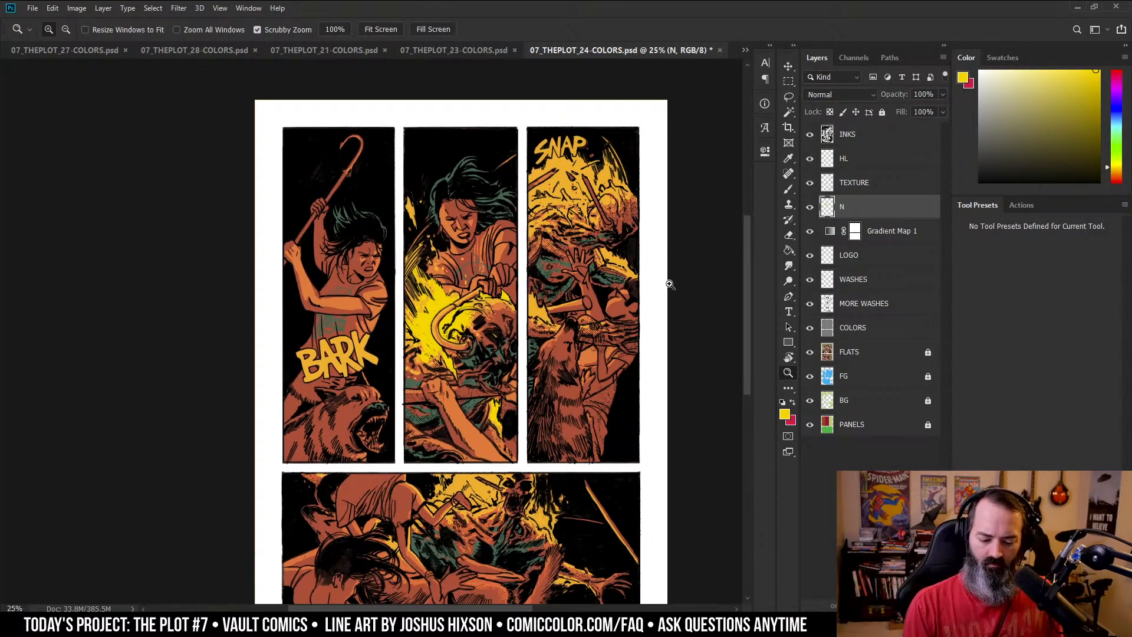
pyautogui.click(641, 310)
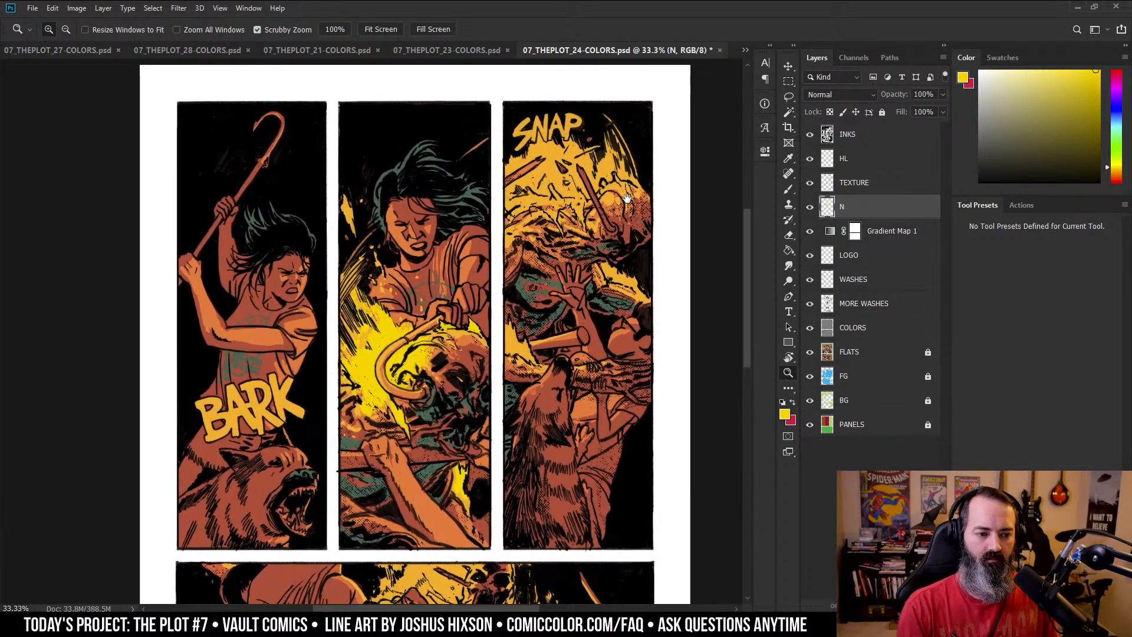
pyautogui.press('w')
pyautogui.click(849, 352)
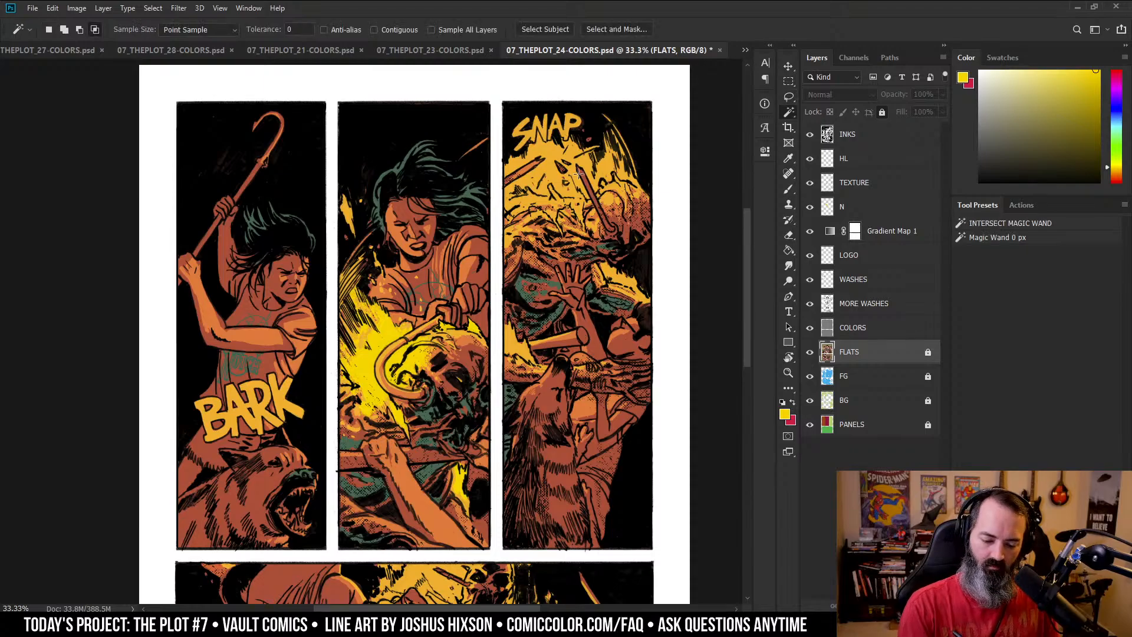
pyautogui.press('l')
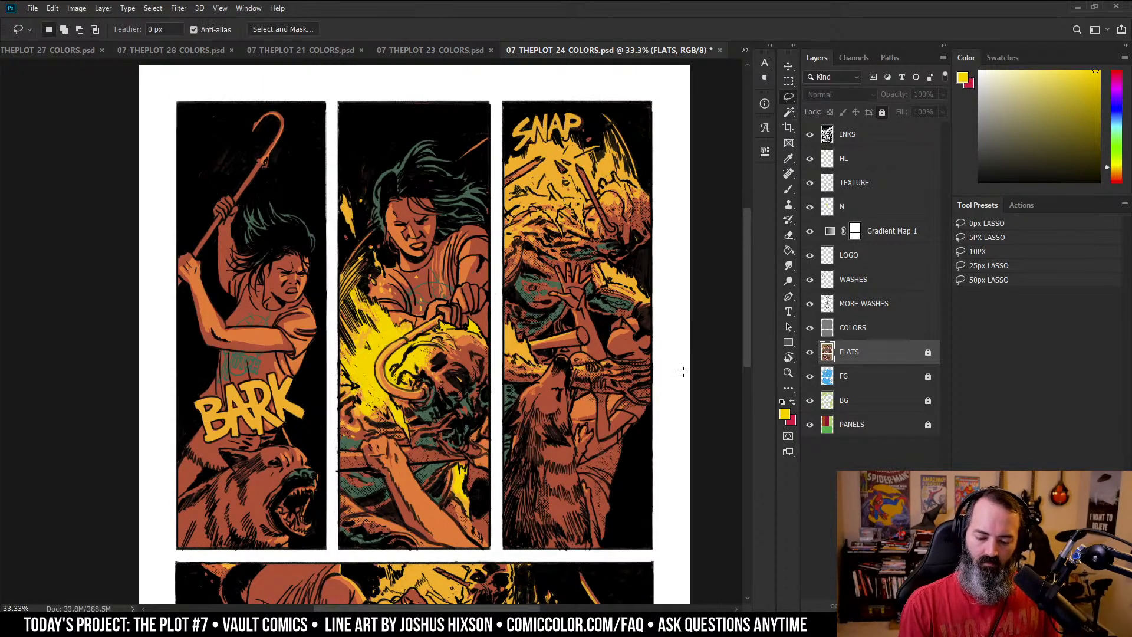
pyautogui.click(871, 424)
pyautogui.press('w')
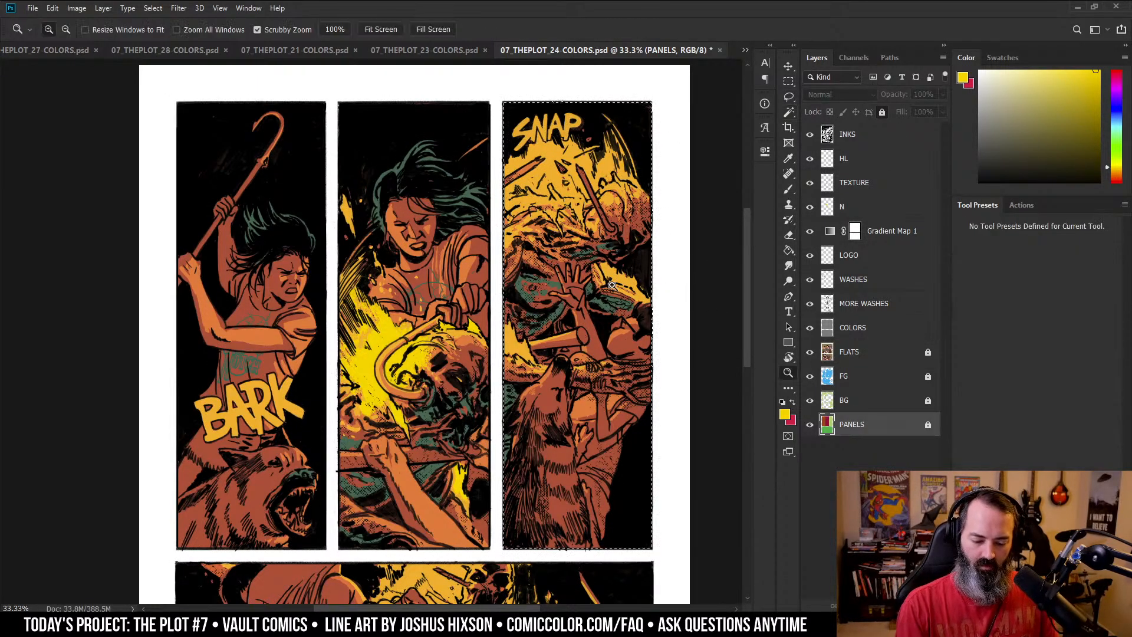
pyautogui.keyDown('ctrl'); pyautogui.click(614, 213); pyautogui.keyUp('ctrl')
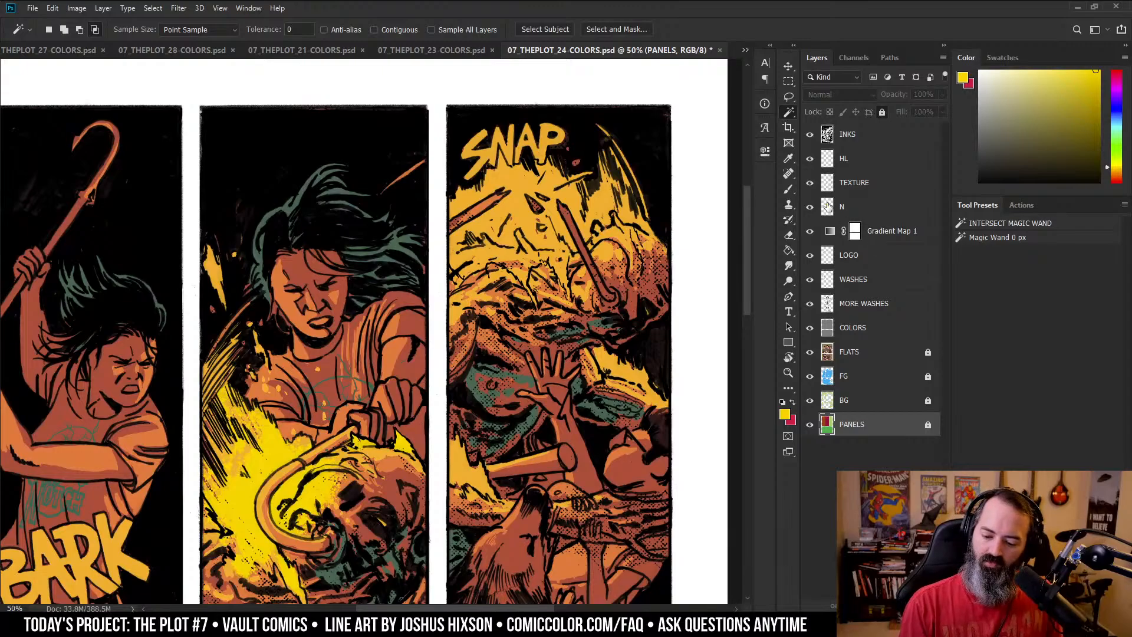
# - Brush yellow on layer N over the flames beneath the SNAP lettering with a 366 px textured brush
pyautogui.click(828, 207)
pyautogui.press('b')
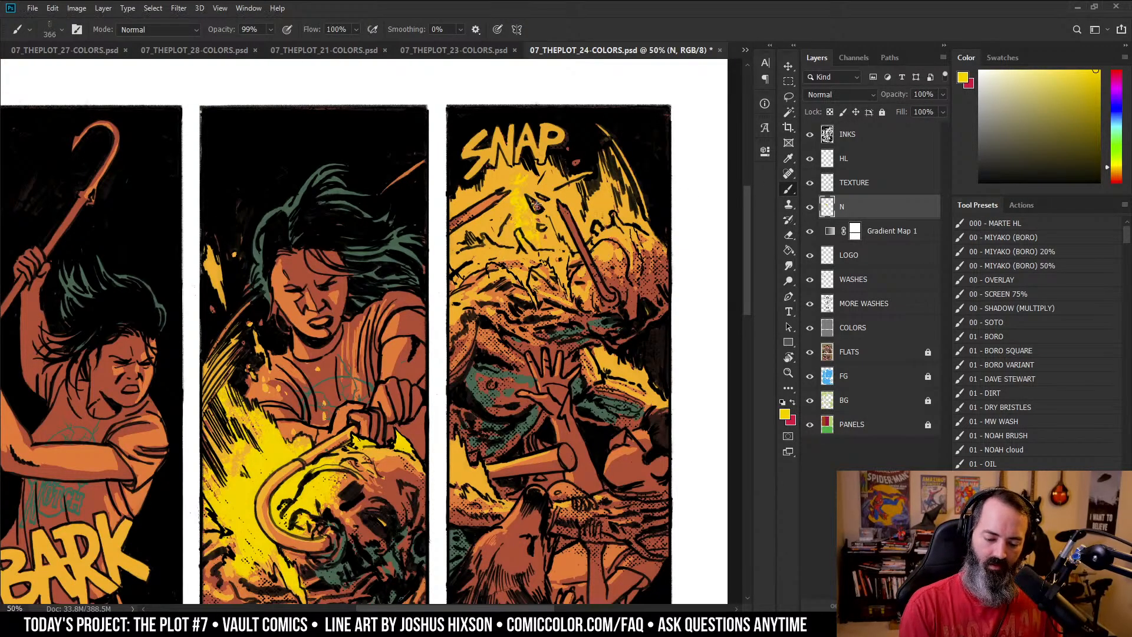
pyautogui.moveTo(535, 204)
pyautogui.mouseDown()
pyautogui.moveTo(545, 232)
pyautogui.moveTo(586, 223)
pyautogui.moveTo(618, 223)
pyautogui.mouseUp()
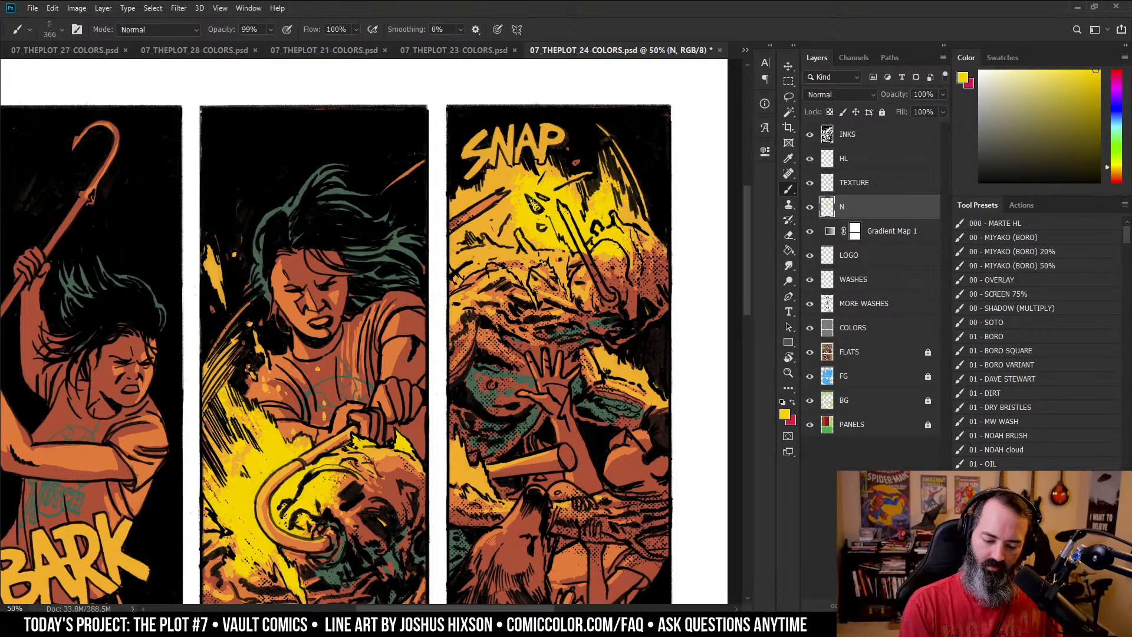
pyautogui.moveTo(506, 222)
pyautogui.mouseDown()
pyautogui.moveTo(540, 268)
pyautogui.moveTo(587, 255)
pyautogui.moveTo(526, 302)
pyautogui.moveTo(504, 304)
pyautogui.moveTo(522, 277)
pyautogui.moveTo(563, 277)
pyautogui.mouseUp()
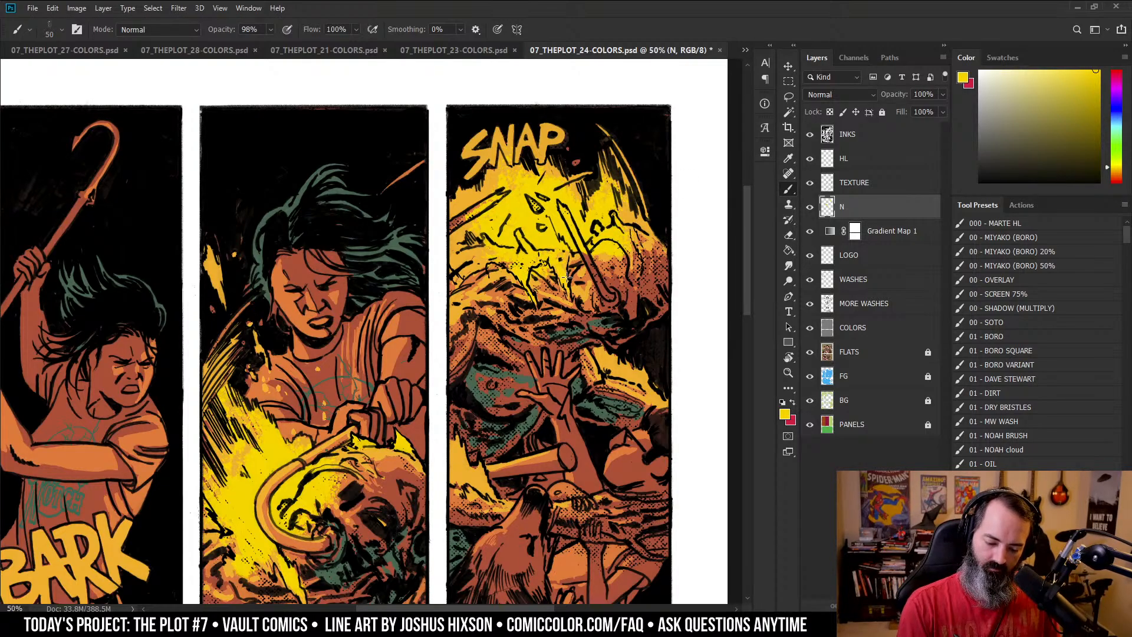
# - Add yellow on layer N to the third panel's flame streaks and the smaller flames by the hand and club, using a 50 px brush
pyautogui.moveTo(628, 218)
pyautogui.mouseDown()
pyautogui.moveTo(641, 206)
pyautogui.moveTo(644, 220)
pyautogui.moveTo(644, 191)
pyautogui.mouseUp()
pyautogui.moveTo(620, 356)
pyautogui.mouseDown()
pyautogui.moveTo(603, 360)
pyautogui.moveTo(620, 369)
pyautogui.mouseUp()
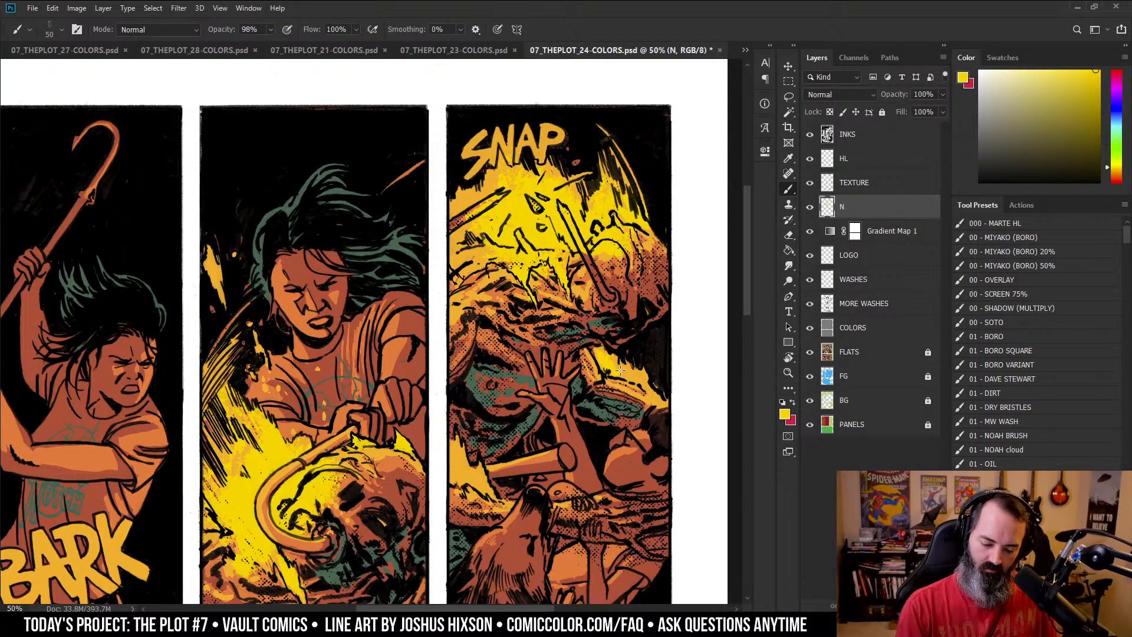
pyautogui.scroll(-5, 643, 379)
pyautogui.moveTo(466, 297)
pyautogui.mouseDown()
pyautogui.moveTo(471, 329)
pyautogui.moveTo(495, 338)
pyautogui.mouseUp()
pyautogui.press('z')
pyautogui.keyDown('alt'); pyautogui.click(641, 271); pyautogui.keyUp('alt')
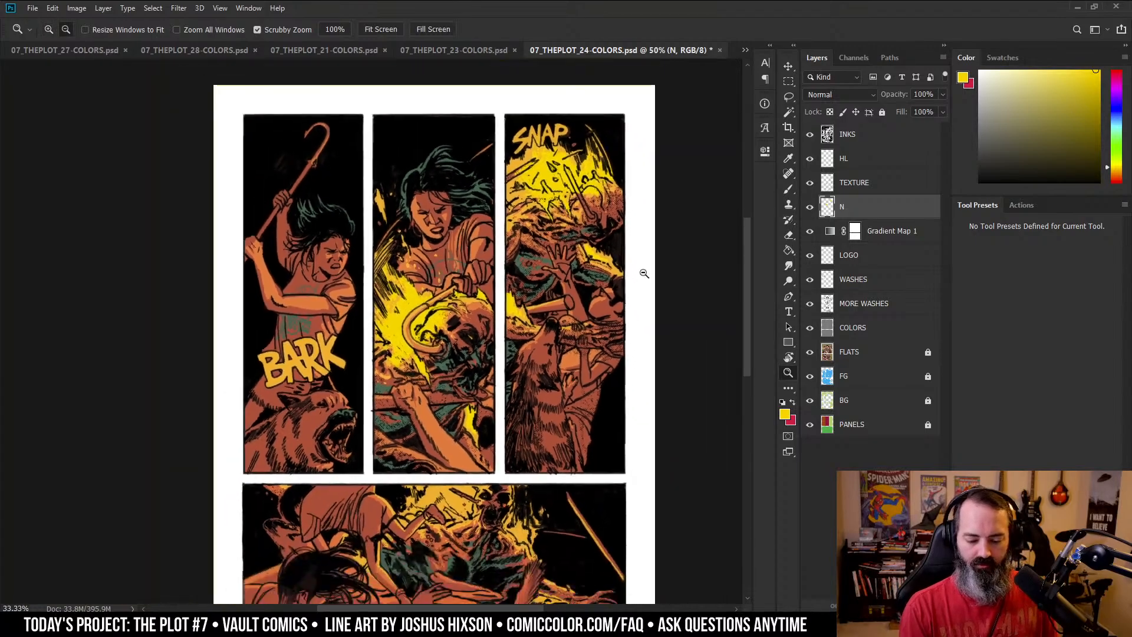
# - Select the fire and background area of the wide lower panel from the FLATS layer
pyautogui.scroll(-3, 620, 375)
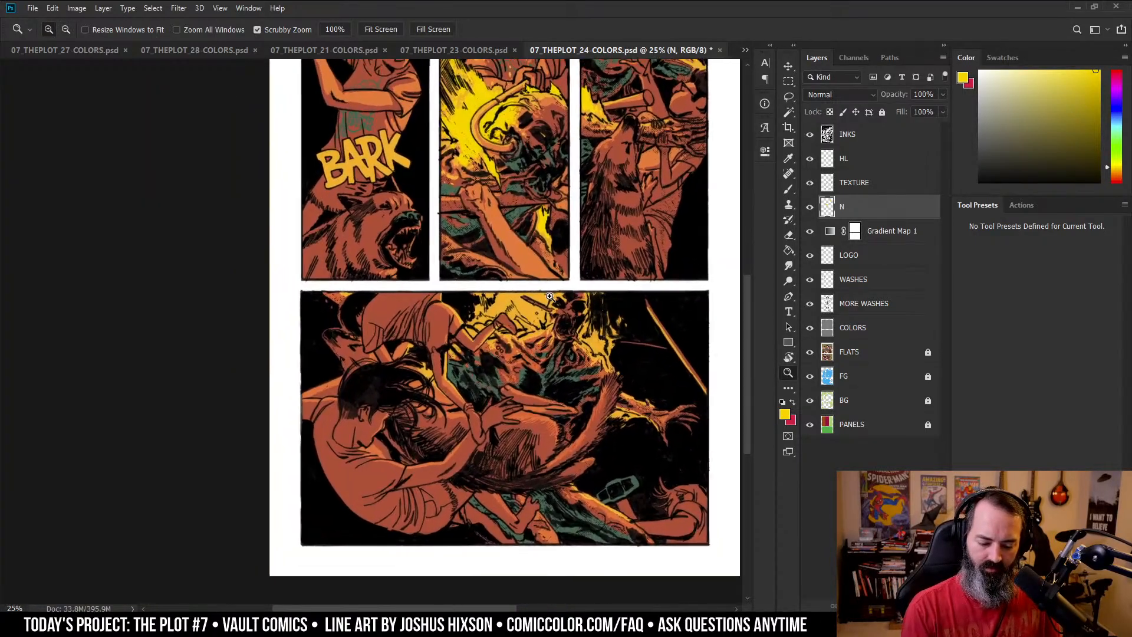
pyautogui.click(544, 378)
pyautogui.press('l')
pyautogui.click(849, 352)
pyautogui.press('w')
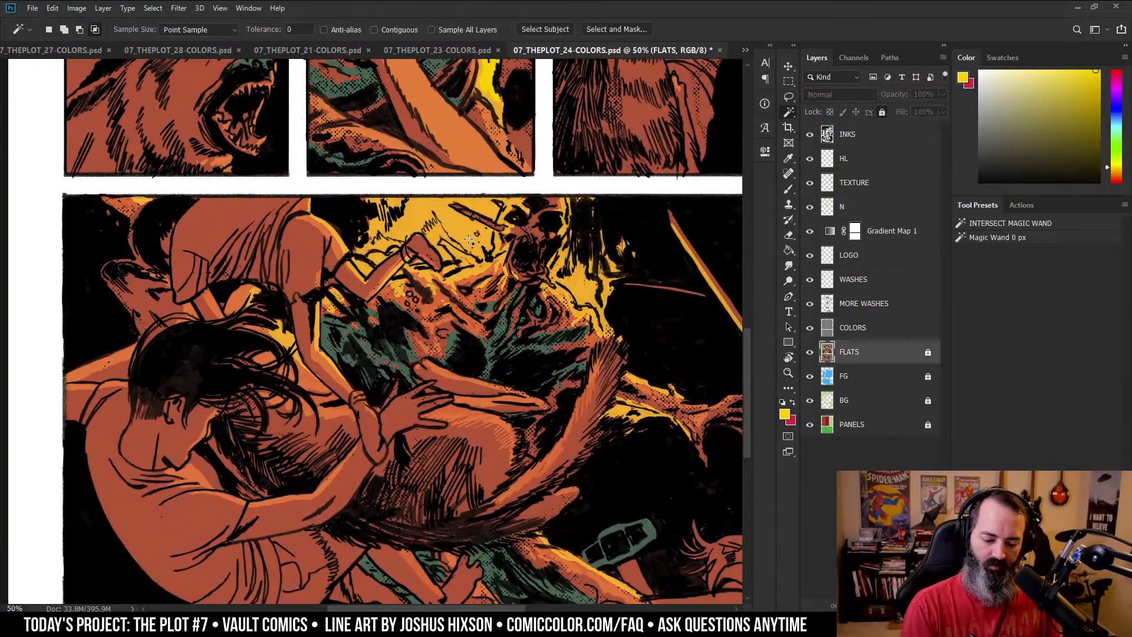
pyautogui.moveTo(55, 312); pyautogui.dragTo(217, 290)
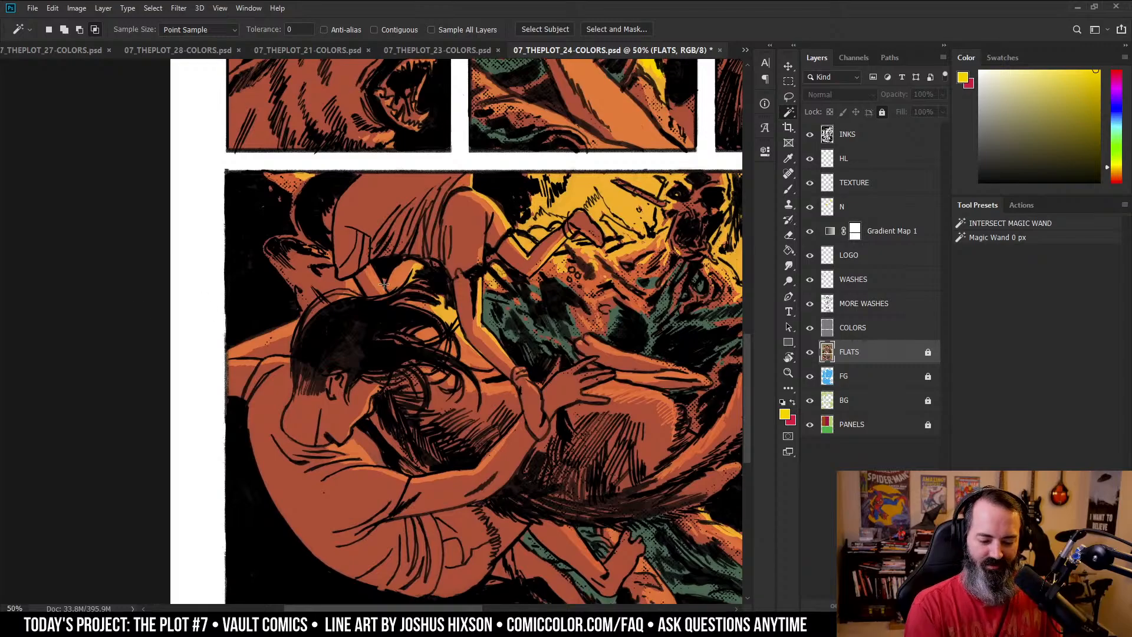
pyautogui.click(641, 202)
pyautogui.moveTo(655, 289); pyautogui.dragTo(417, 327)
pyautogui.hotkey('ctrl', 'd')
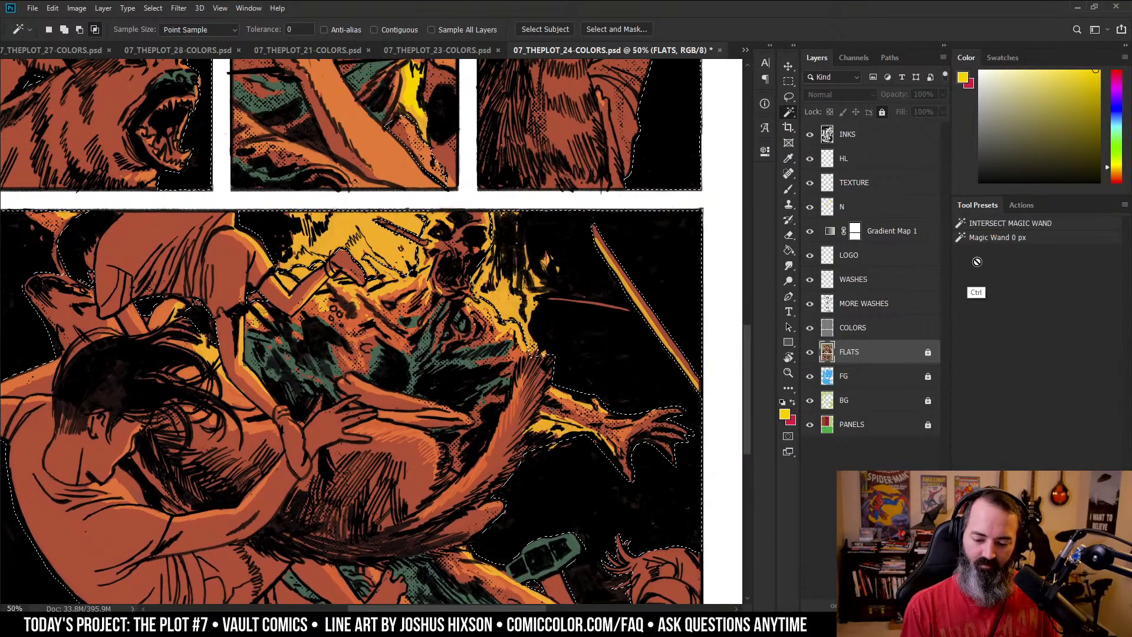
# - Brush yellow on layer N over the flames on both sides of the skull in the lower panel, with a 360 px brush
pyautogui.click(828, 206)
pyautogui.press('b')
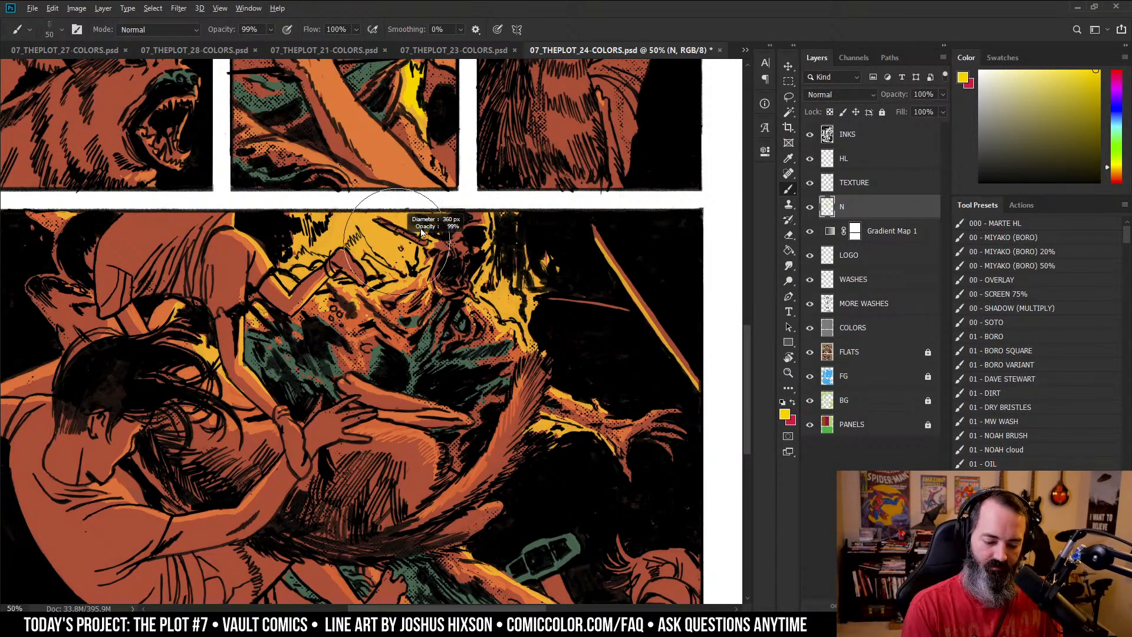
pyautogui.moveTo(413, 248)
pyautogui.mouseDown()
pyautogui.moveTo(354, 221)
pyautogui.moveTo(329, 283)
pyautogui.mouseUp()
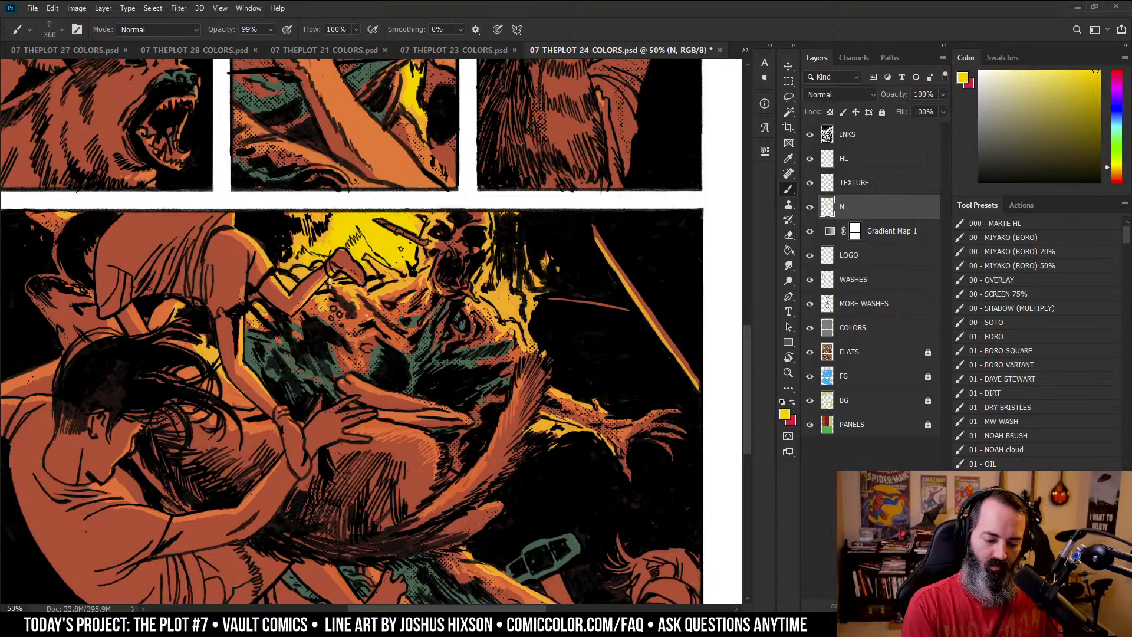
pyautogui.moveTo(492, 256)
pyautogui.mouseDown()
pyautogui.moveTo(510, 316)
pyautogui.moveTo(527, 250)
pyautogui.moveTo(496, 233)
pyautogui.moveTo(535, 303)
pyautogui.moveTo(519, 223)
pyautogui.mouseUp()
# - Load the BG layer as a selection and touch up the yellow on layer N around the lower panel's flames and outstretched arm, using a 60 px brush
pyautogui.keyDown('alt'); pyautogui.click(581, 324); pyautogui.keyUp('alt')
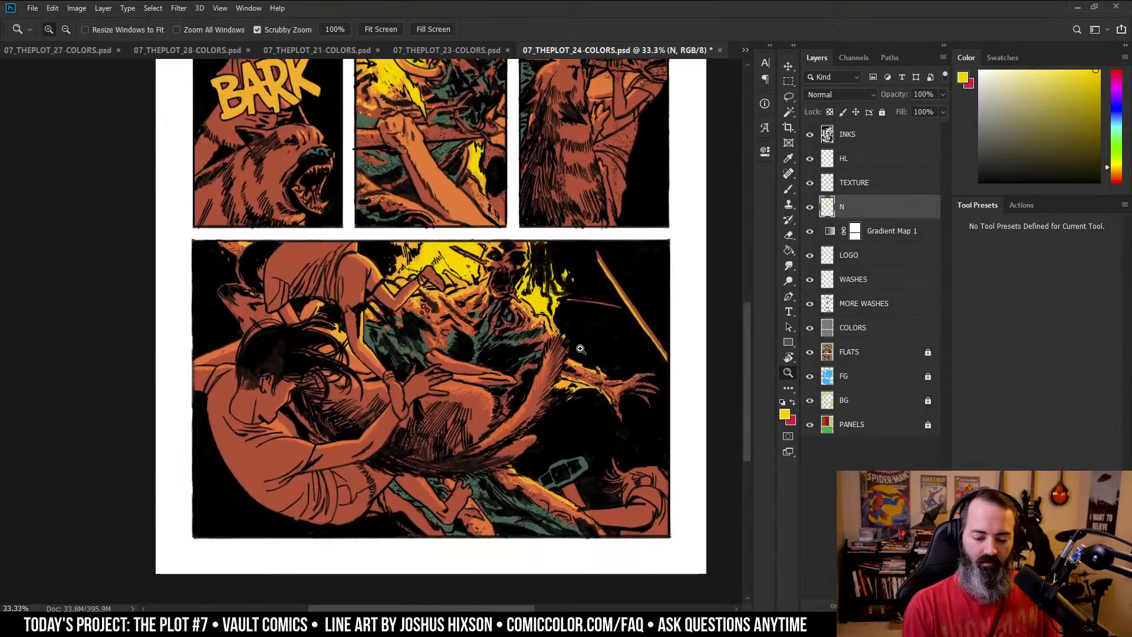
pyautogui.keyDown('ctrl'); pyautogui.click(827, 400); pyautogui.keyUp('ctrl')
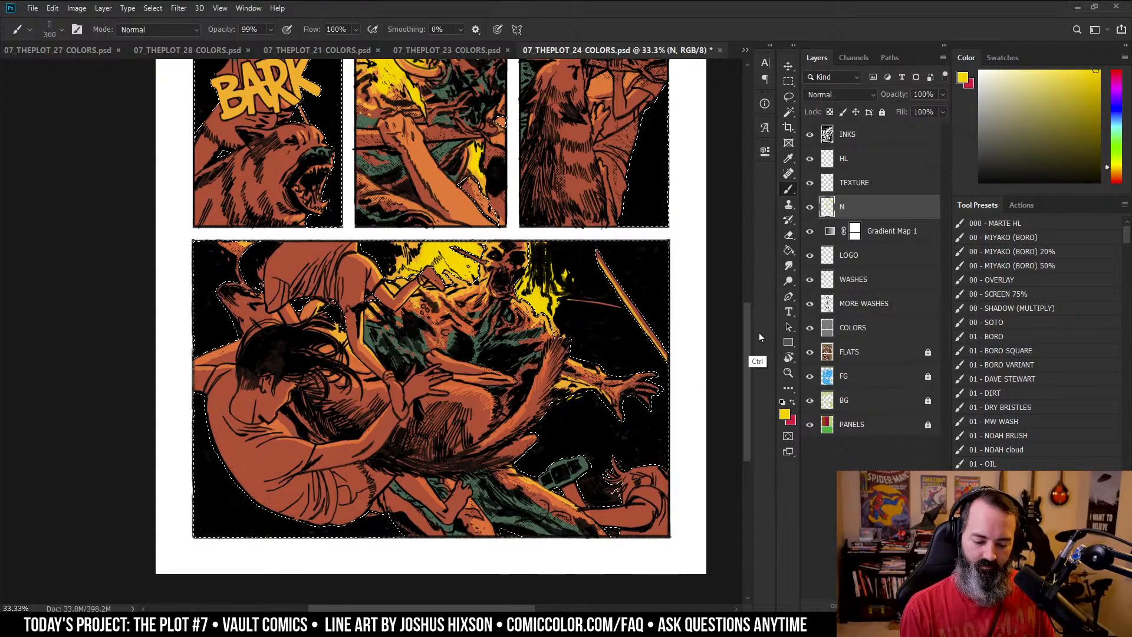
pyautogui.click(591, 383)
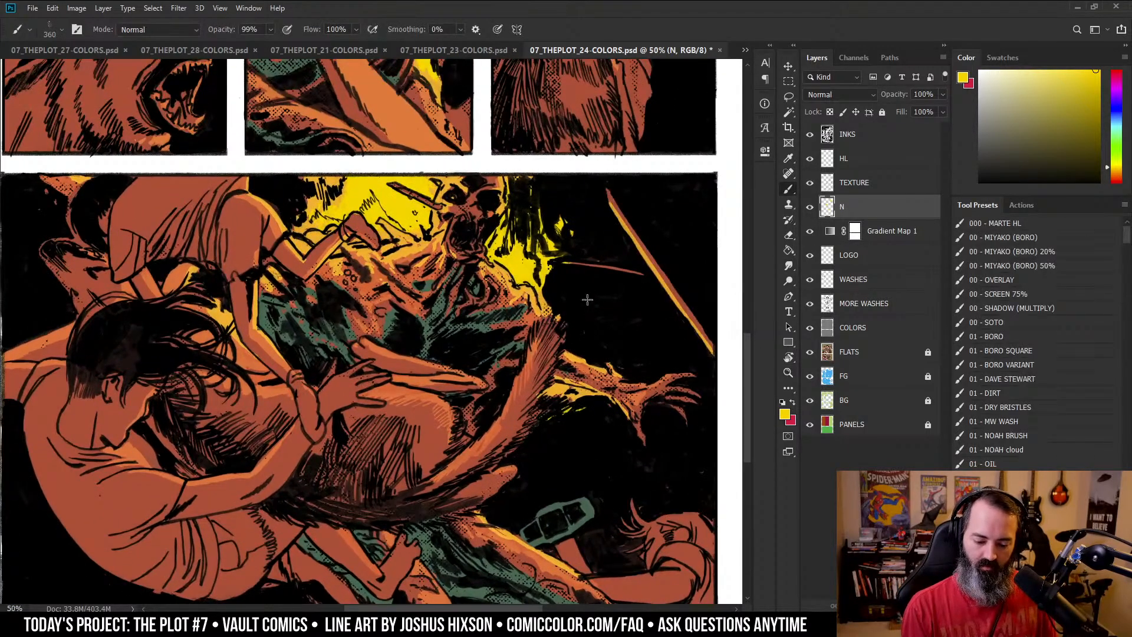
pyautogui.moveTo(571, 253)
pyautogui.mouseDown()
pyautogui.moveTo(581, 273)
pyautogui.moveTo(523, 274)
pyautogui.mouseUp()
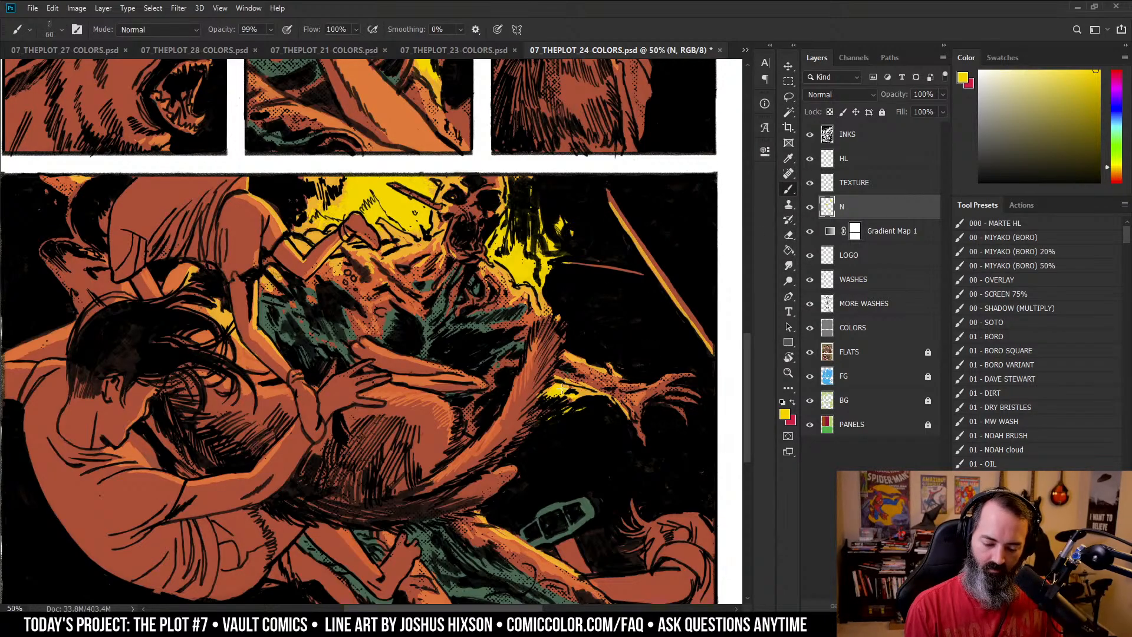
pyautogui.press('z')
pyautogui.keyDown('alt'); pyautogui.click(605, 365); pyautogui.keyUp('alt')
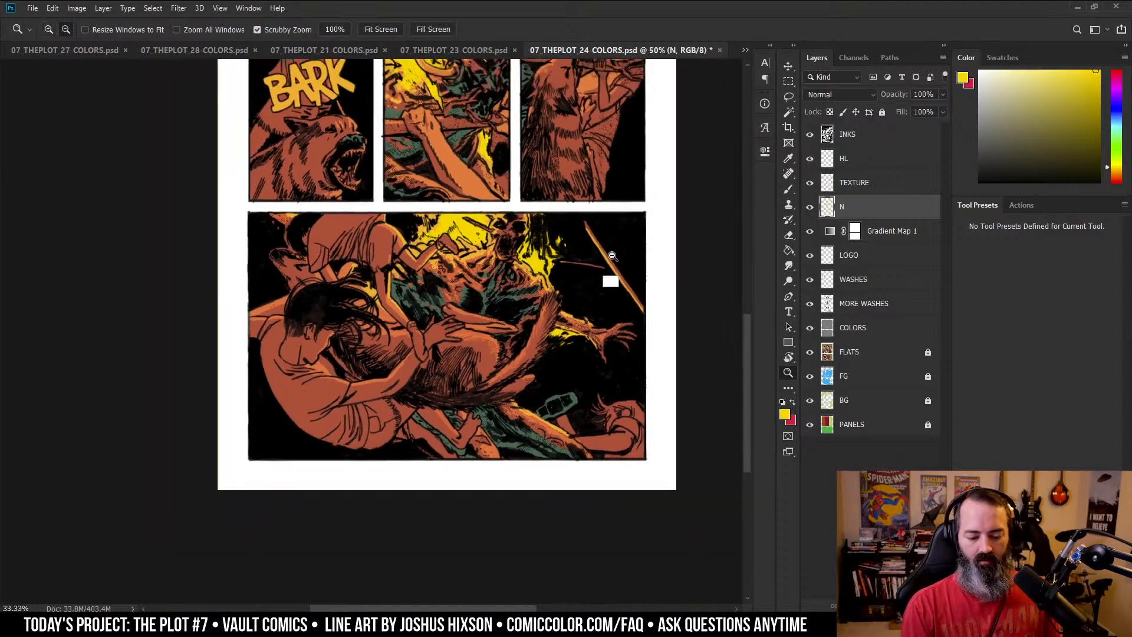
pyautogui.keyDown('alt'); pyautogui.click(605, 365); pyautogui.keyUp('alt')
pyautogui.moveTo(621, 231); pyautogui.dragTo(621, 301)
pyautogui.keyDown('alt'); pyautogui.click(611, 240); pyautogui.keyUp('alt')
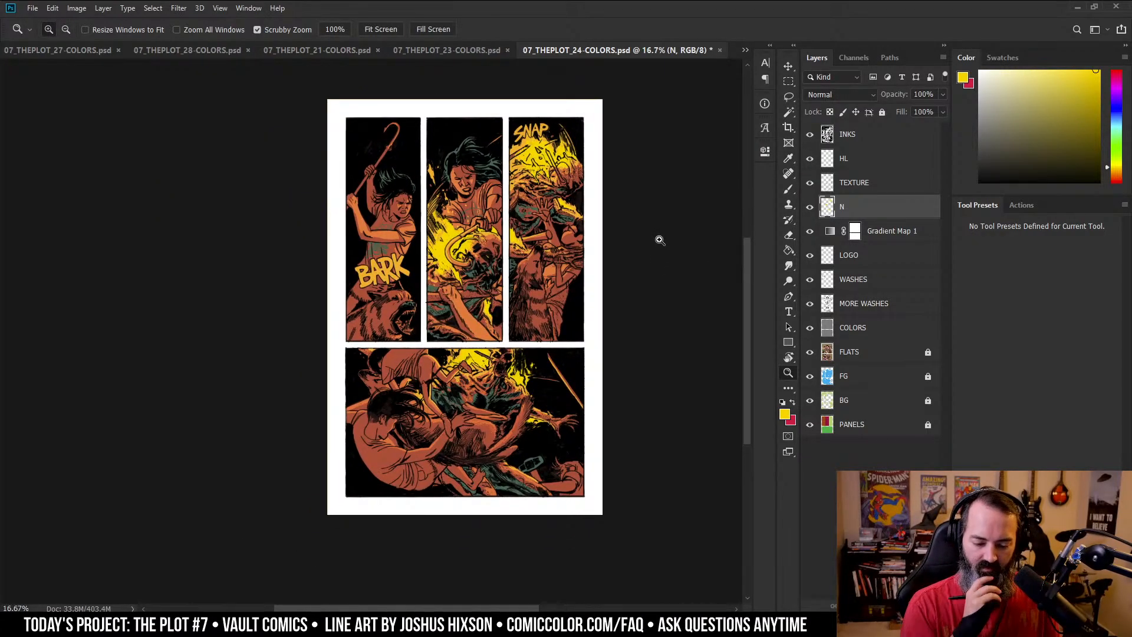
# - Select the hook and stick colour from FLATS and clear the yellow covering those objects on layer N
pyautogui.click(555, 177)
pyautogui.click(600, 164)
pyautogui.moveTo(602, 164); pyautogui.dragTo(597, 276)
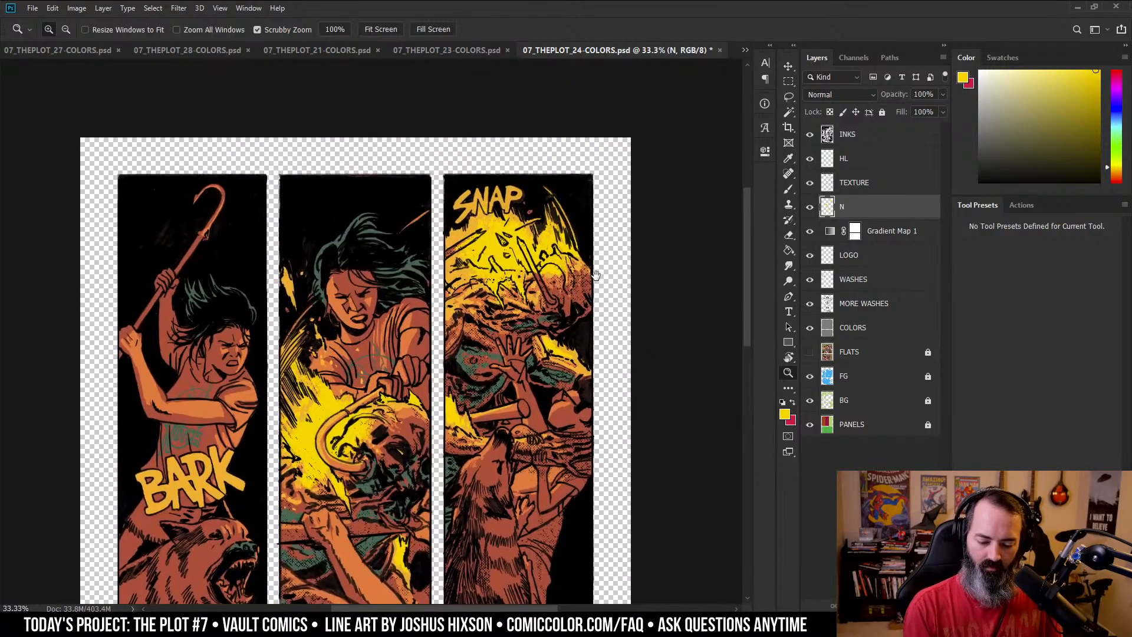
pyautogui.click(839, 352)
pyautogui.press('w')
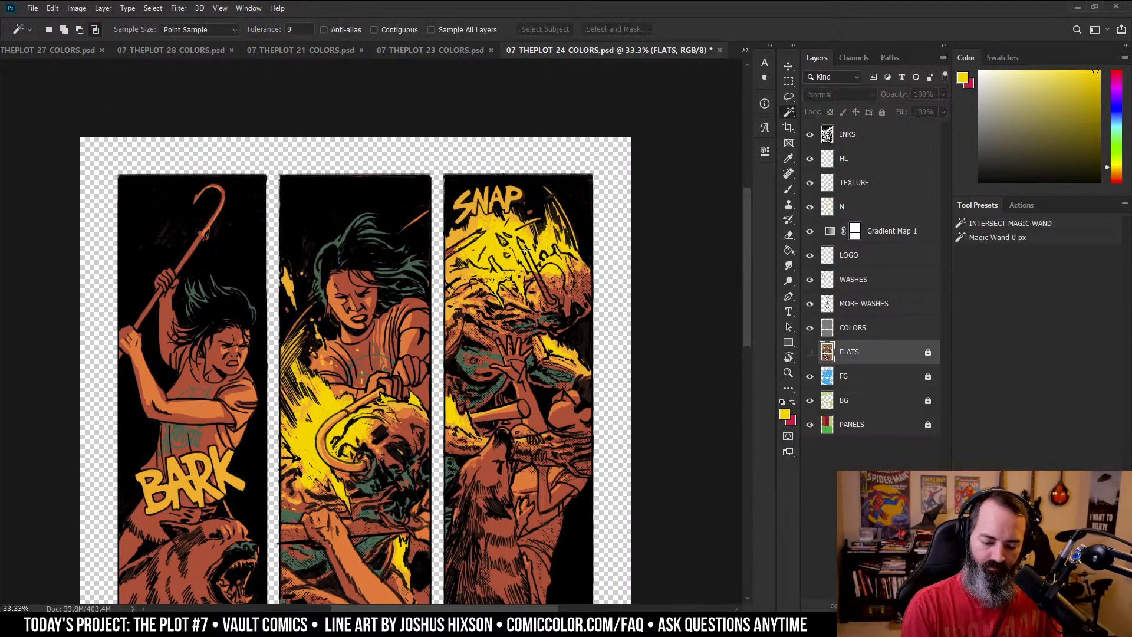
pyautogui.click(203, 191)
pyautogui.click(845, 207)
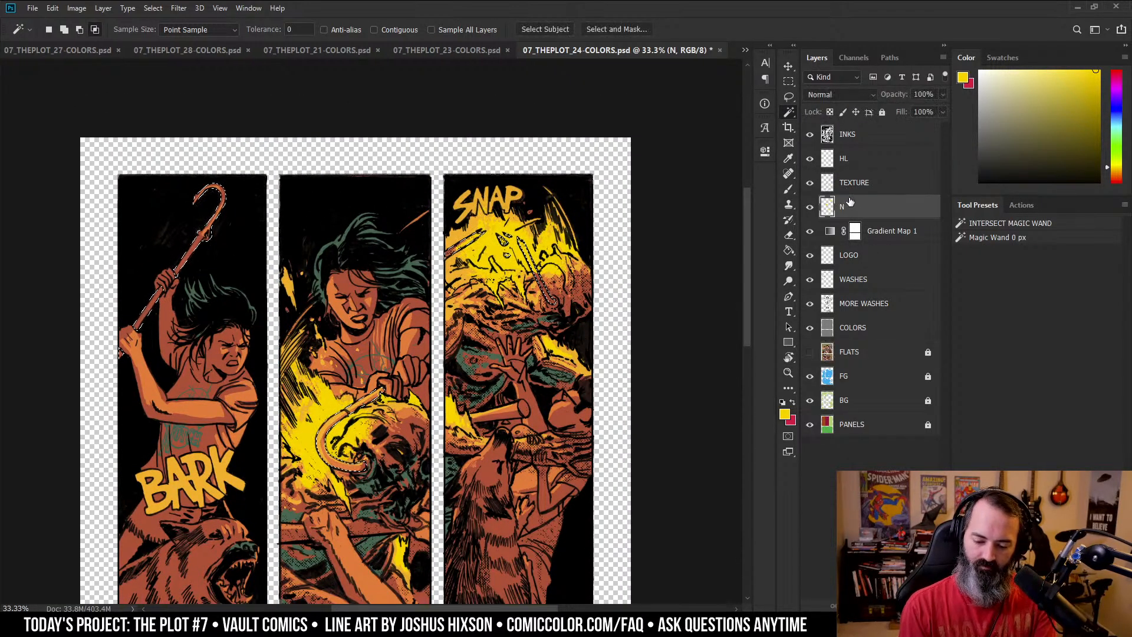
pyautogui.hotkey('ctrl', 'd')
pyautogui.press('l')
pyautogui.press('z')
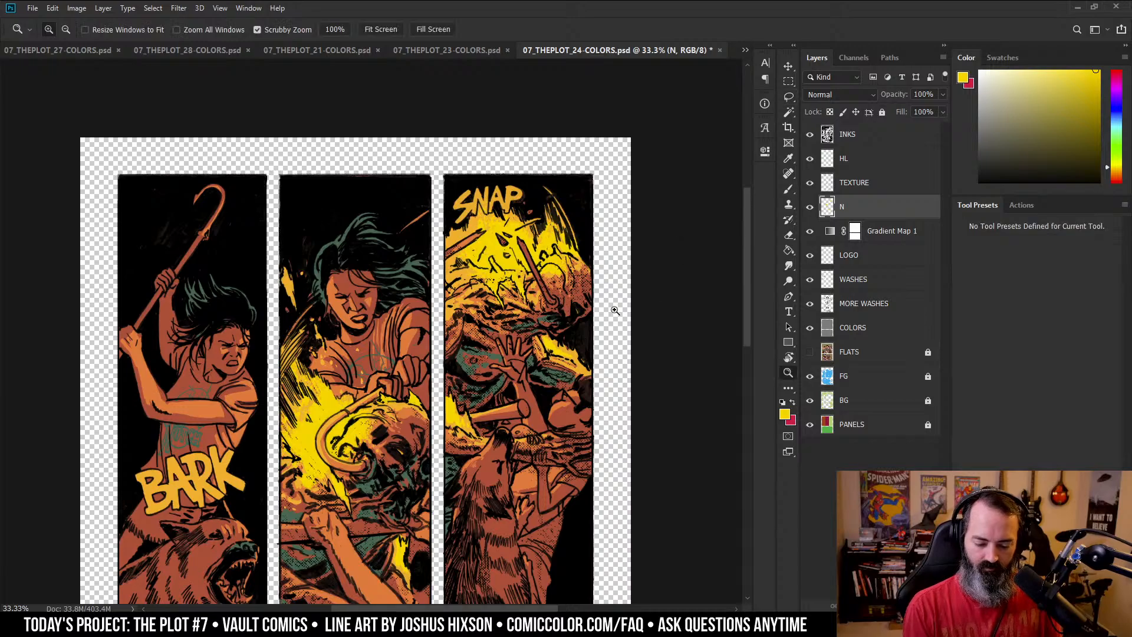
pyautogui.keyDown('alt'); pyautogui.click(602, 323); pyautogui.keyUp('alt')
pyautogui.moveTo(601, 324); pyautogui.dragTo(649, 281)
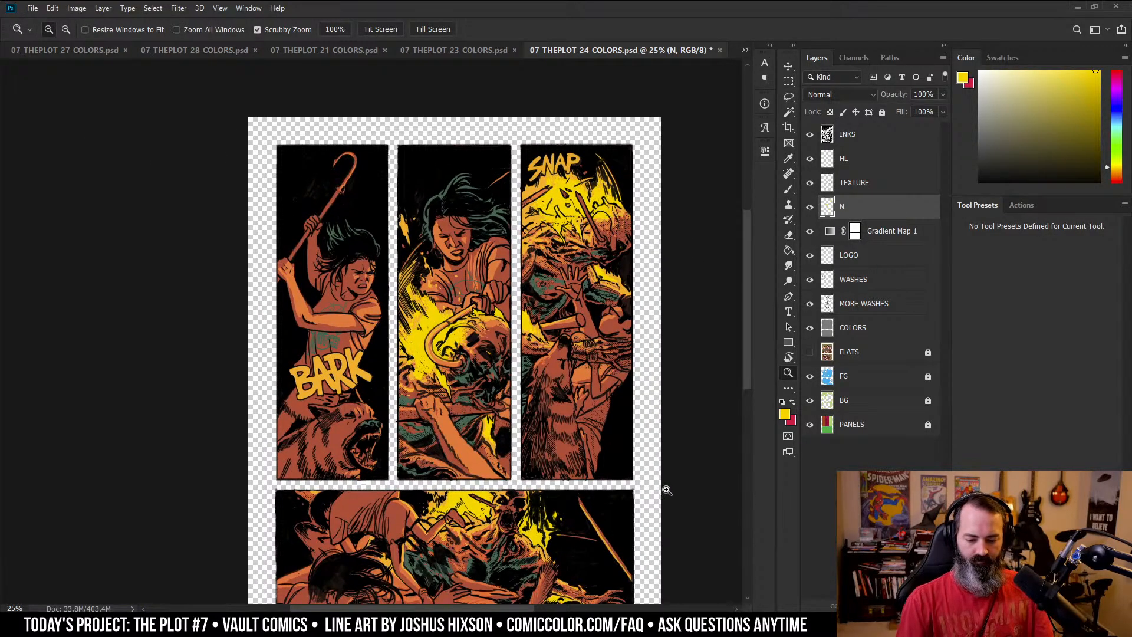
# - Try to fill the gutters around the panels with white on the PANELS layer
pyautogui.moveTo(670, 336); pyautogui.dragTo(655, 310)
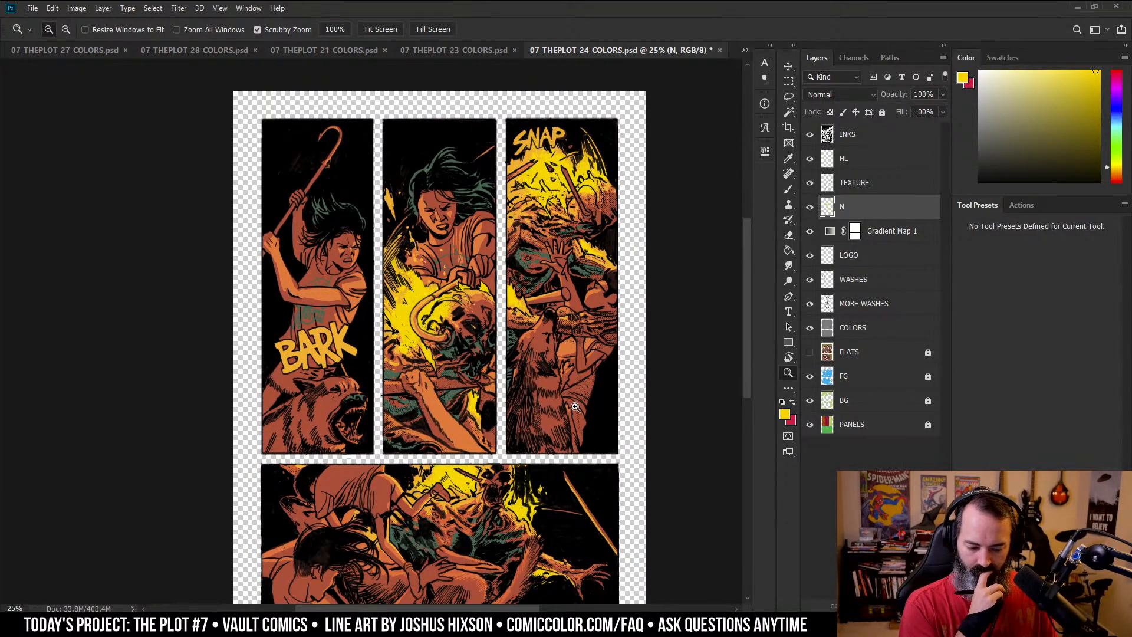
pyautogui.moveTo(641, 352)
pyautogui.mouseDown()
pyautogui.moveTo(671, 216)
pyautogui.moveTo(687, 281)
pyautogui.mouseUp()
pyautogui.press('l')
pyautogui.click(830, 425)
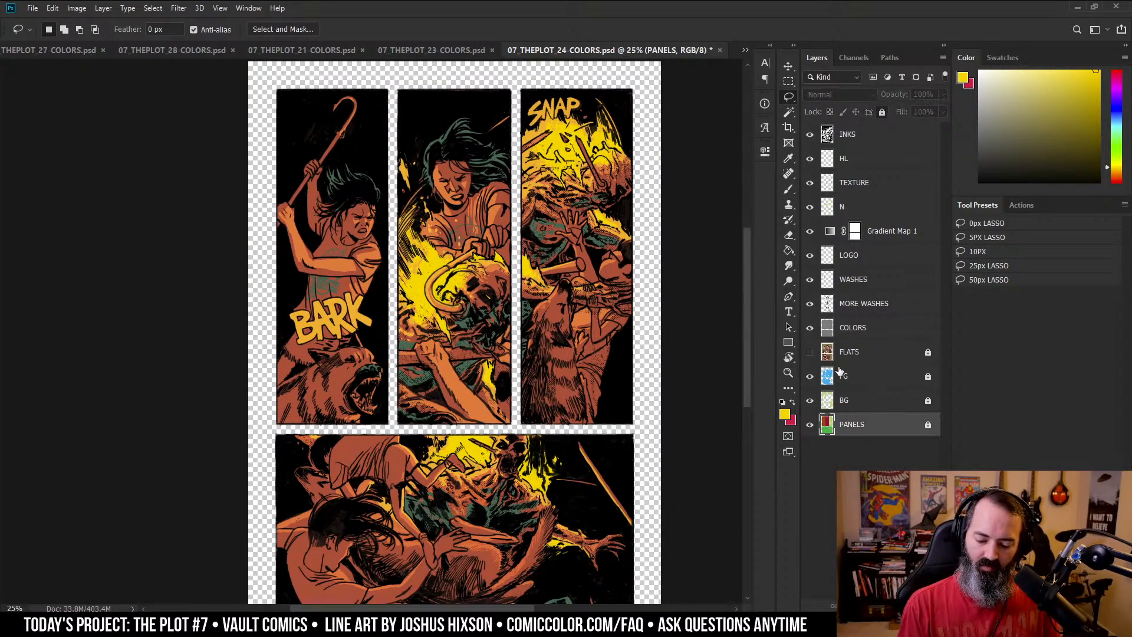
pyautogui.press('w')
pyautogui.click(659, 205)
pyautogui.press('g')
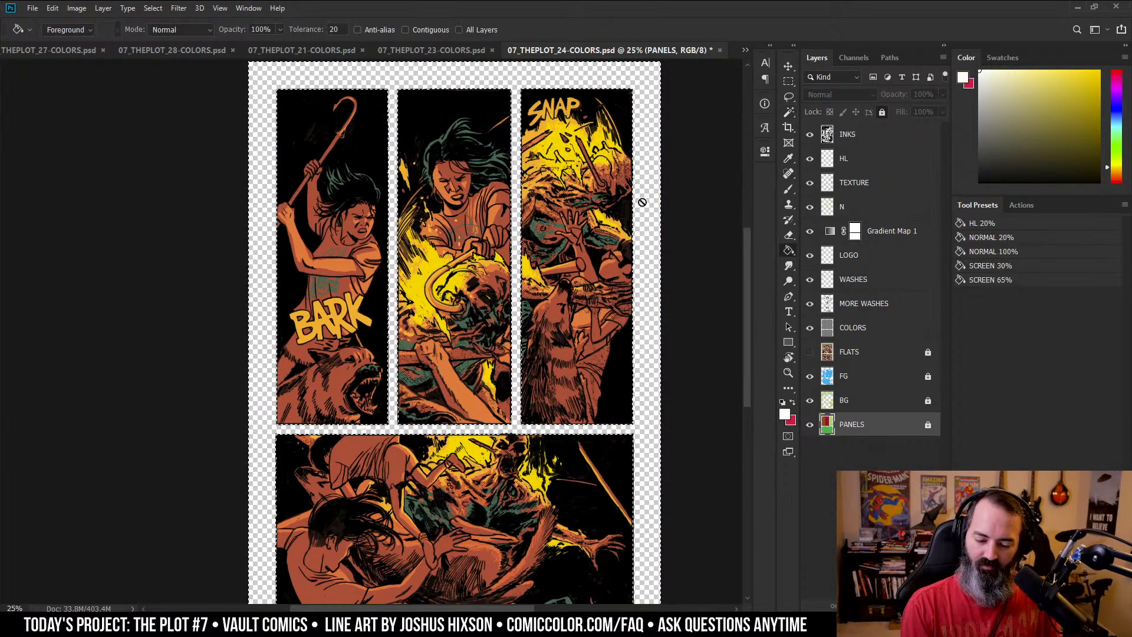
pyautogui.click(621, 220)
pyautogui.press('Return')
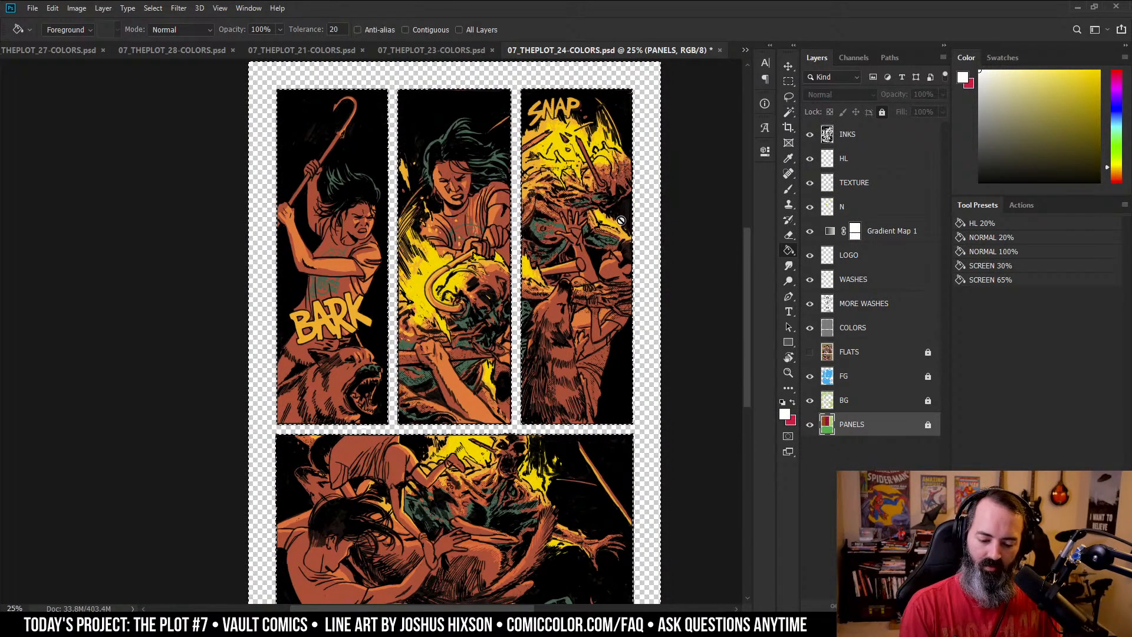
# - Make the FLATS layer visible and deselect the gutters
pyautogui.click(810, 352)
pyautogui.hotkey('ctrl', 'd')
pyautogui.press('l')
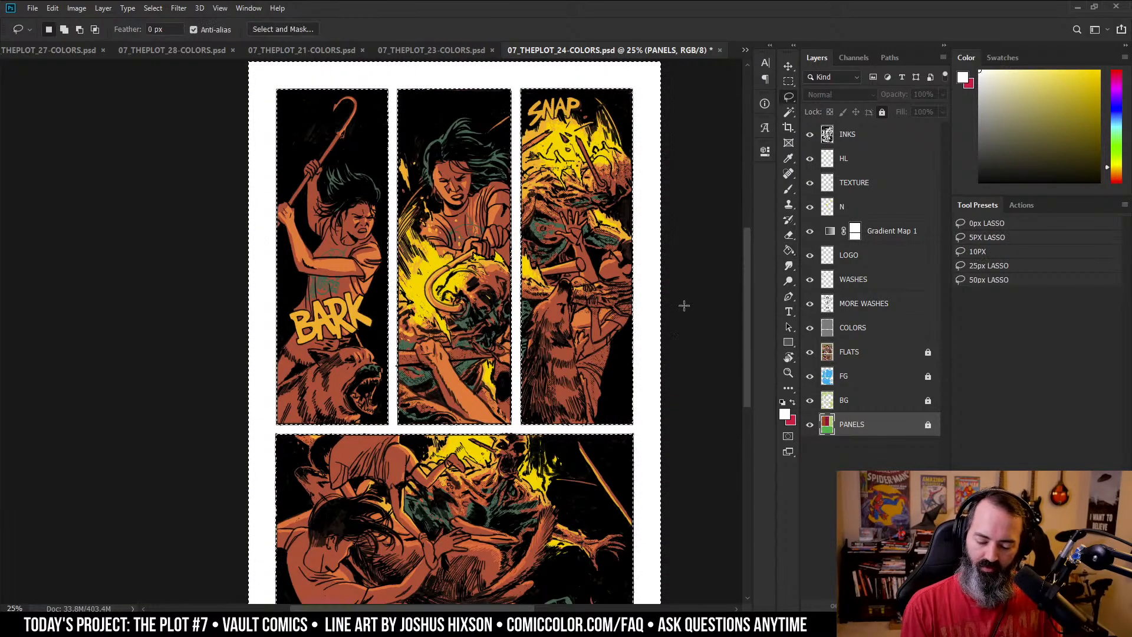
# - Select the flat colour of the BARK and SNAP sound-effect lettering from the FLATS layer
pyautogui.scroll(1, 695, 281)
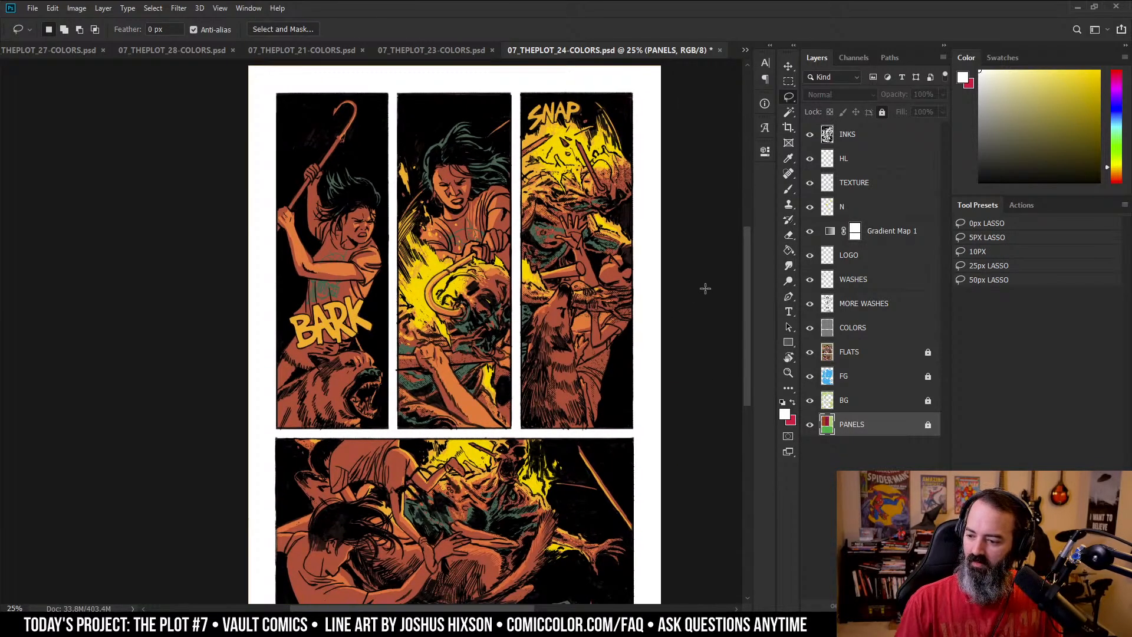
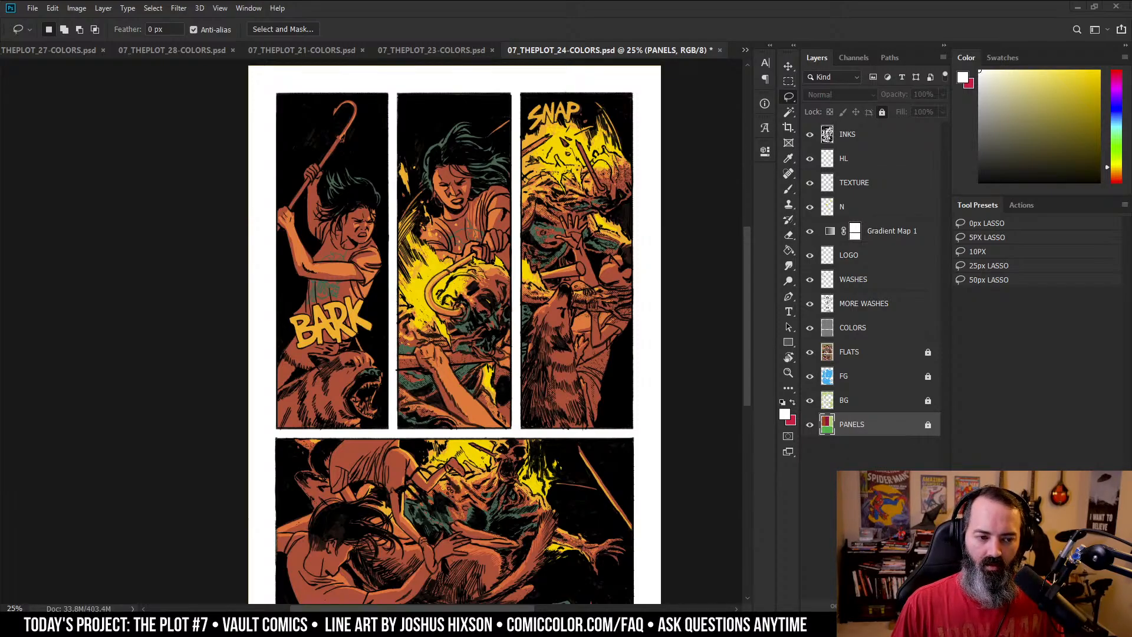
pyautogui.moveTo(577, 301); pyautogui.dragTo(599, 218)
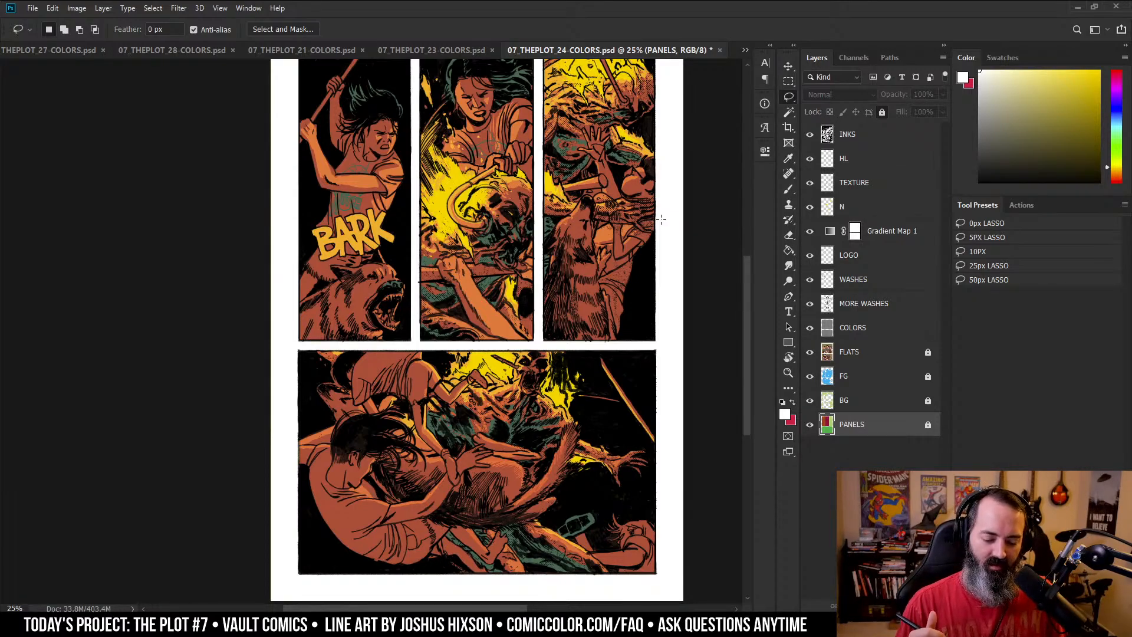
pyautogui.scroll(1, 698, 263)
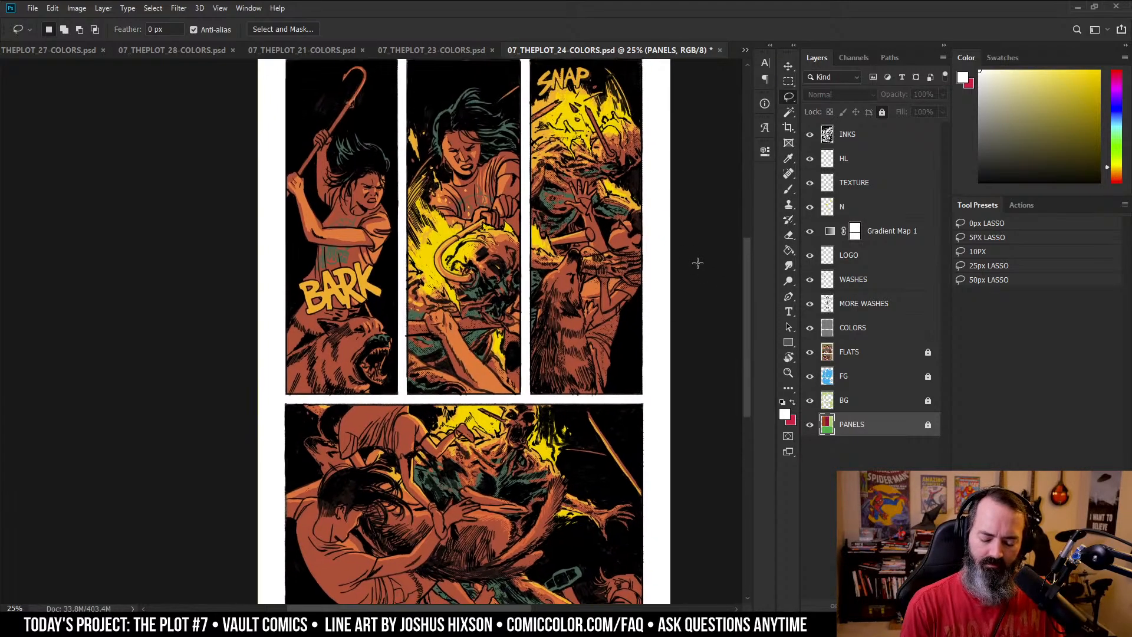
pyautogui.click(847, 349)
pyautogui.press('w')
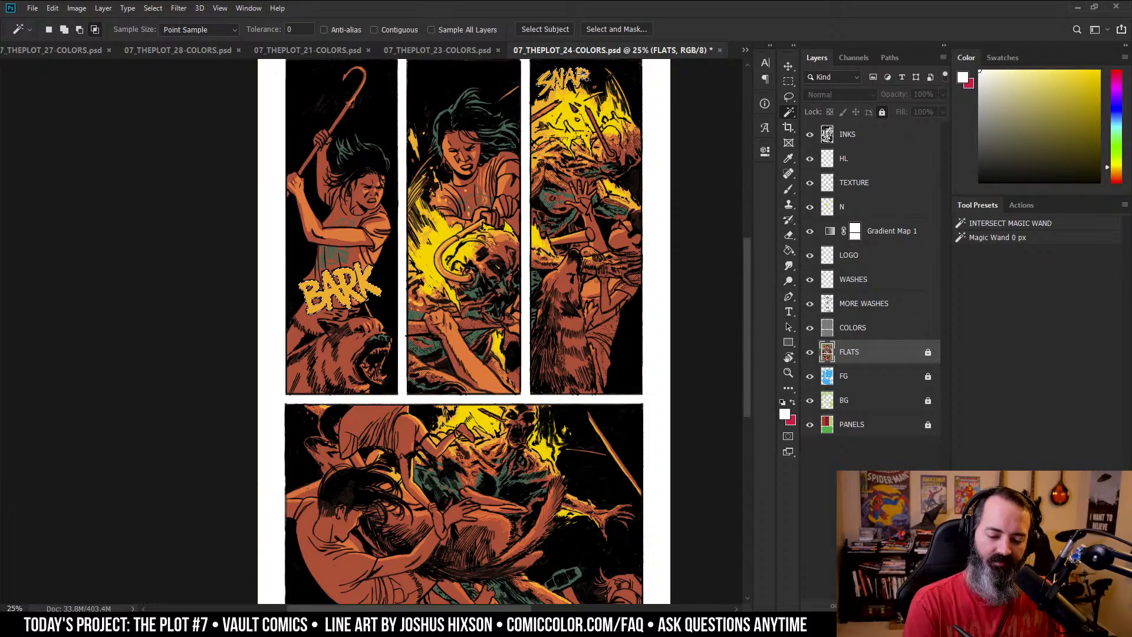
pyautogui.moveTo(647, 328)
pyautogui.mouseDown()
pyautogui.moveTo(634, 259)
pyautogui.moveTo(647, 322)
pyautogui.mouseUp()
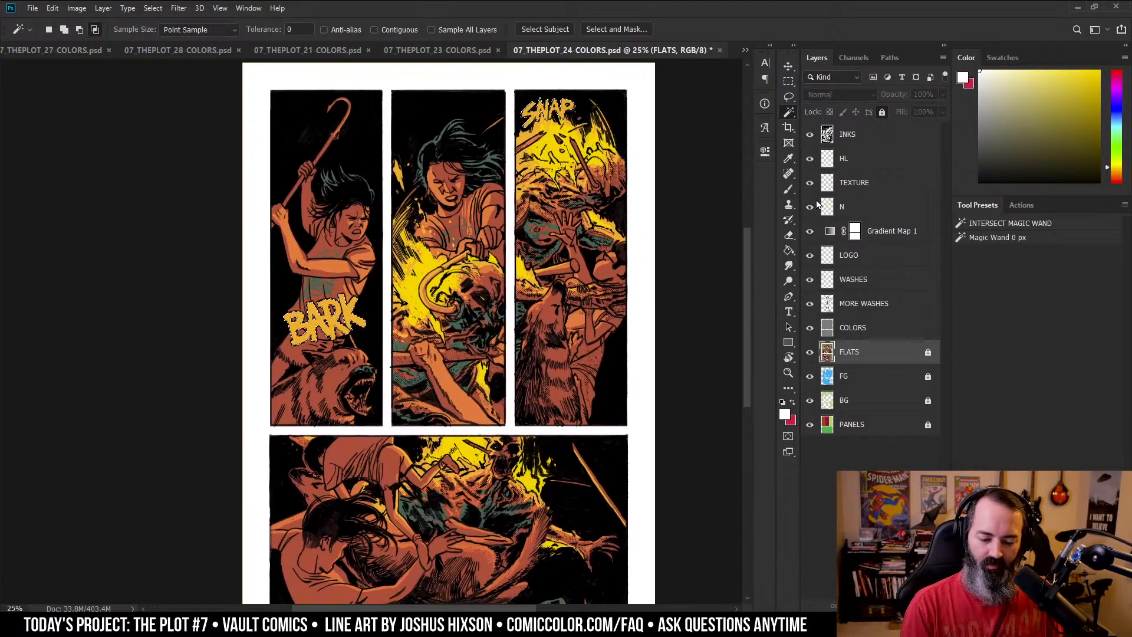
pyautogui.click(326, 309)
# - Paint the SNAP and BARK lettering light purple on layer N with the brush and clear the selection
pyautogui.click(1080, 89)
pyautogui.moveTo(1116, 165); pyautogui.dragTo(1117, 89)
pyautogui.click(1116, 106)
pyautogui.click(1047, 86)
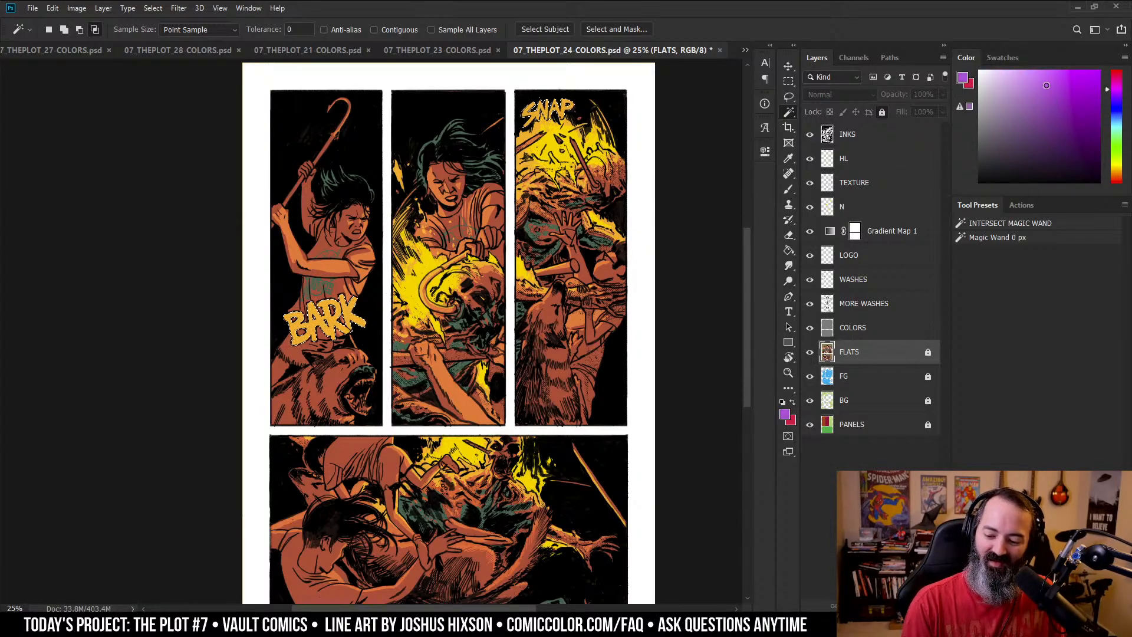
pyautogui.moveTo(1046, 85); pyautogui.dragTo(1014, 82)
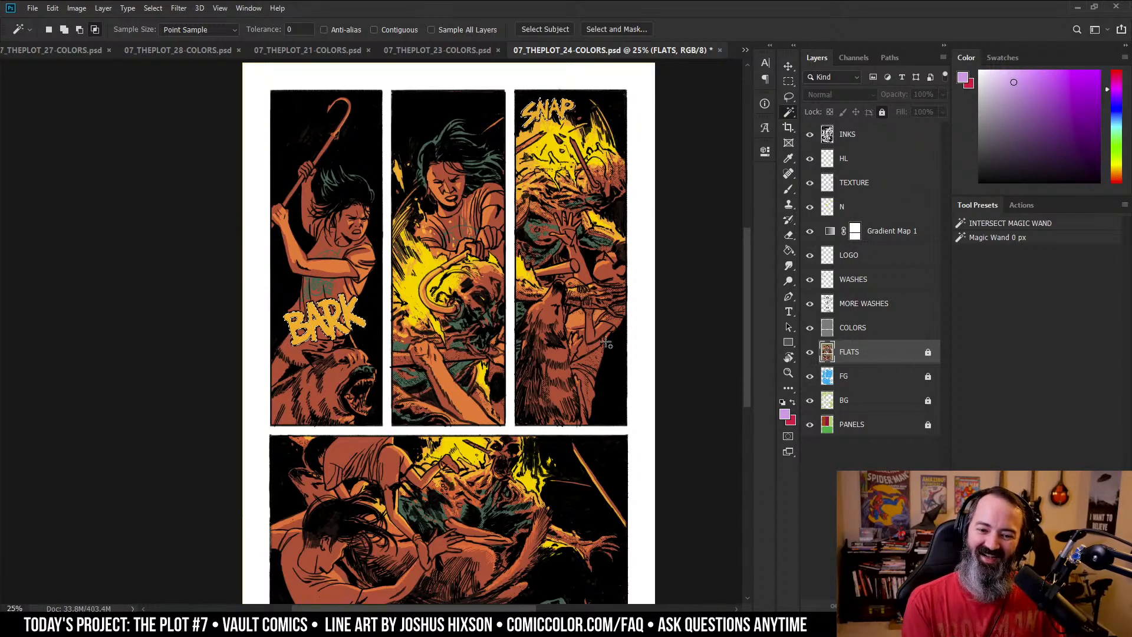
pyautogui.scroll(2, 708, 295)
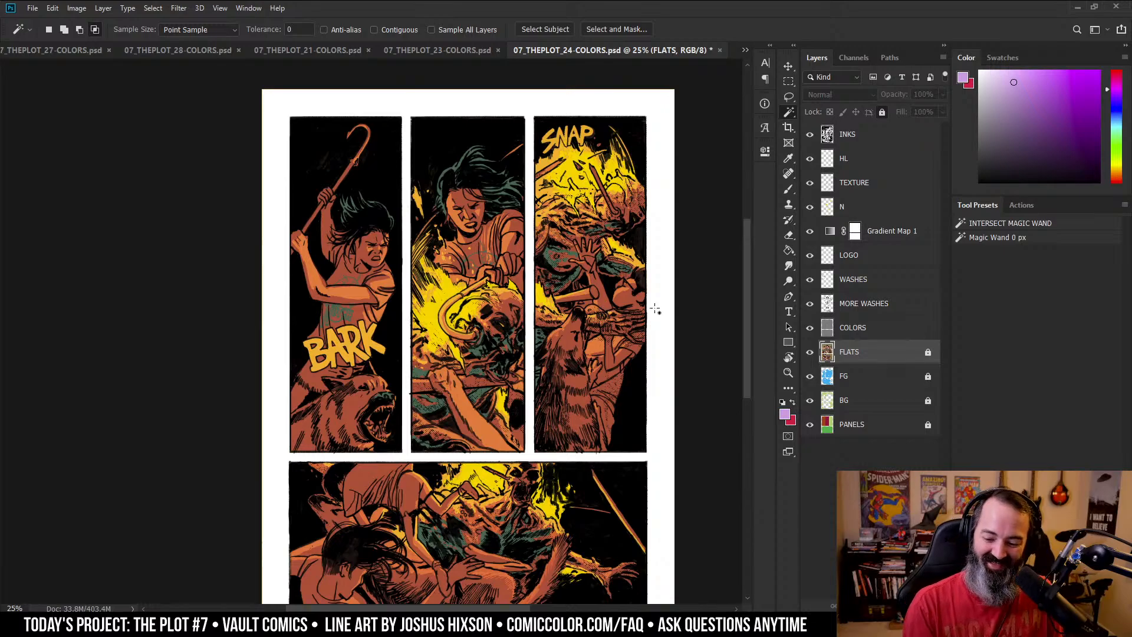
pyautogui.click(837, 183)
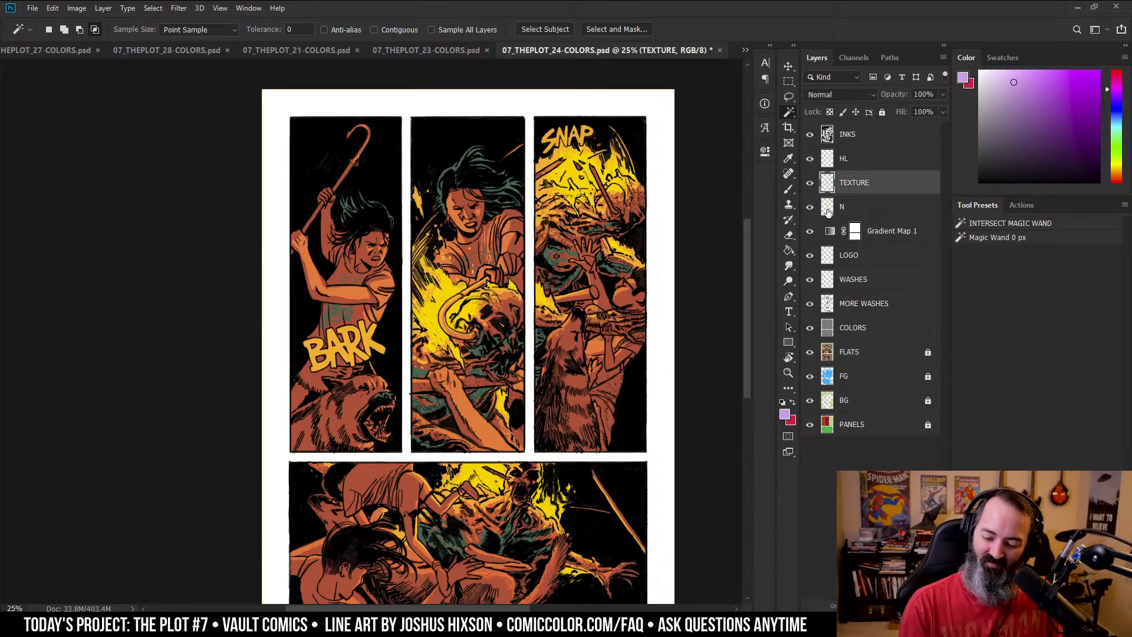
pyautogui.click(837, 208)
pyautogui.press('b')
pyautogui.moveTo(563, 133); pyautogui.dragTo(600, 131)
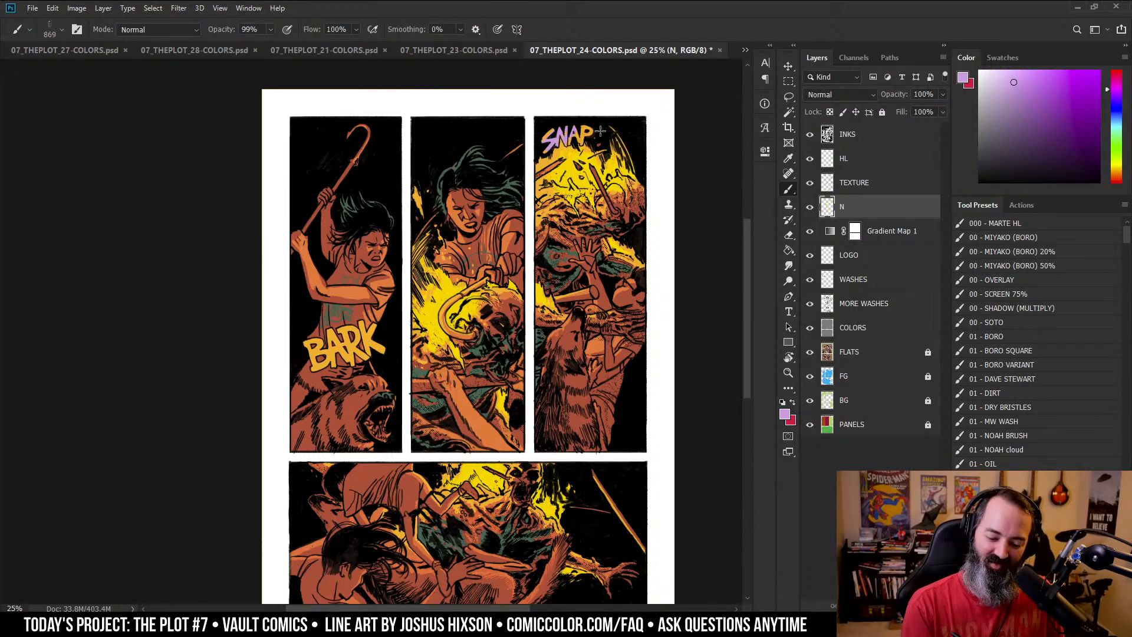
pyautogui.moveTo(328, 364); pyautogui.dragTo(311, 361)
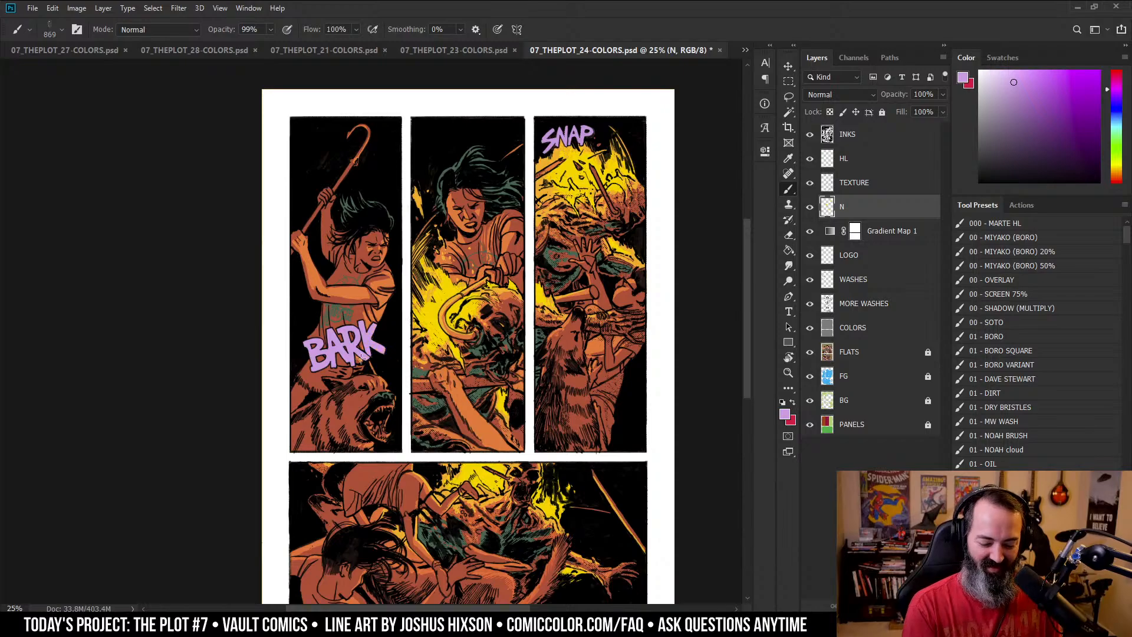
pyautogui.press('l')
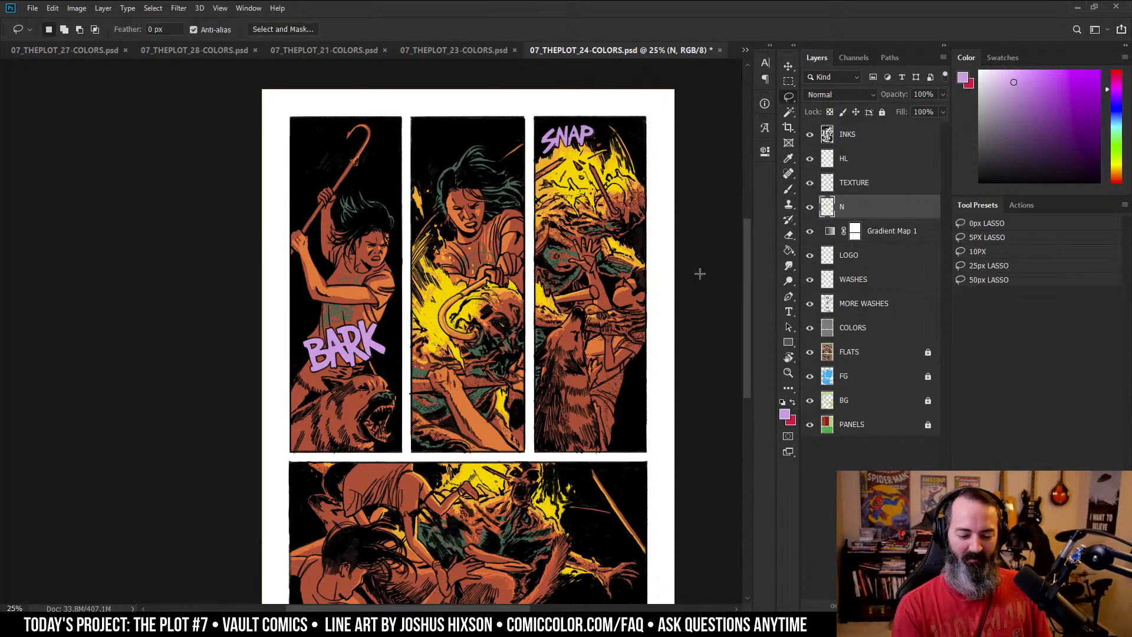
pyautogui.scroll(-2, 678, 230)
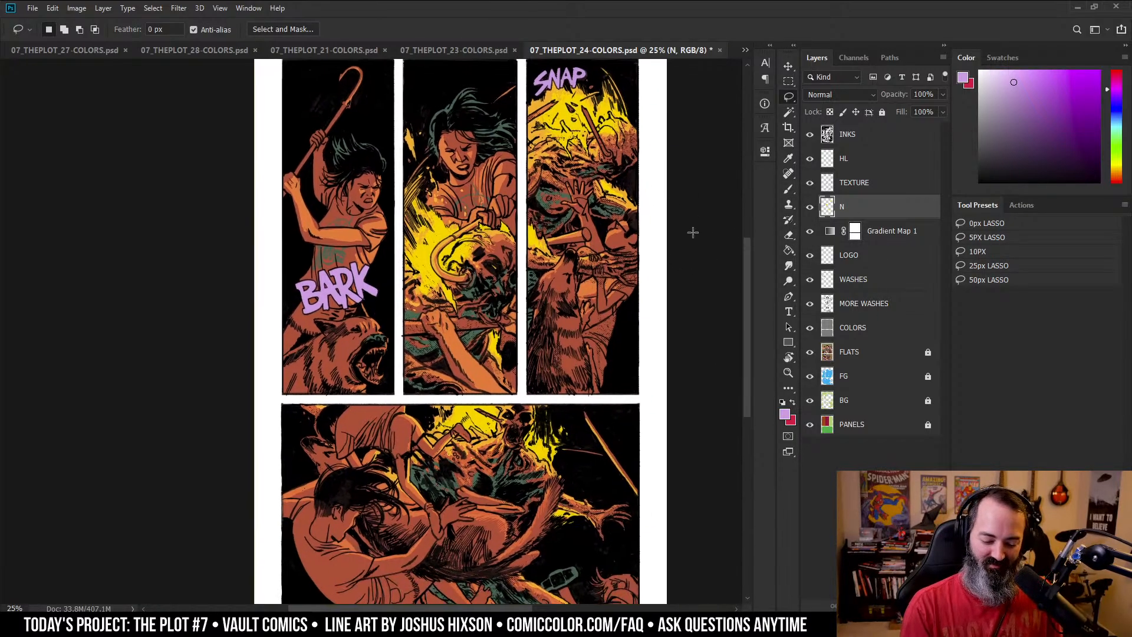
pyautogui.moveTo(650, 302); pyautogui.dragTo(665, 341)
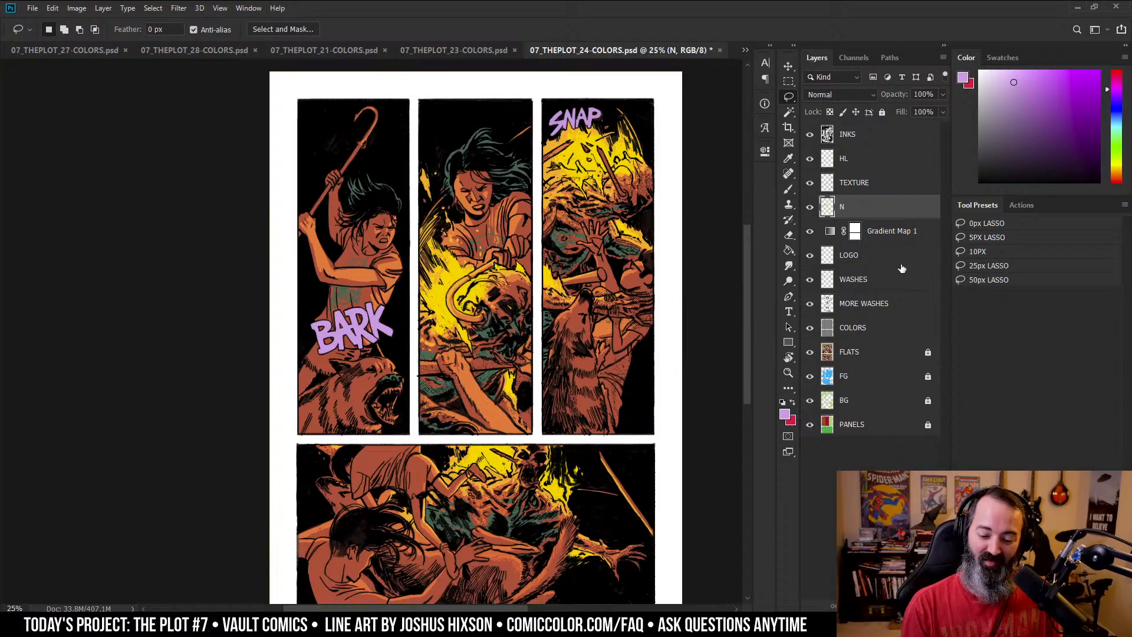
pyautogui.scroll(-2, 686, 198)
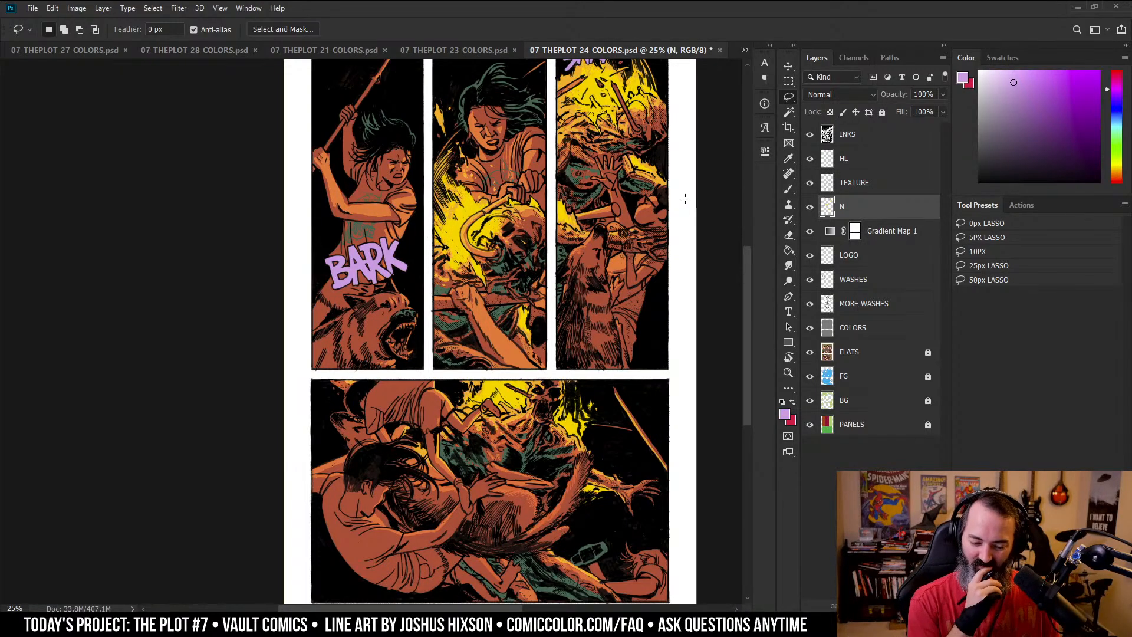
pyautogui.moveTo(657, 263); pyautogui.dragTo(648, 307)
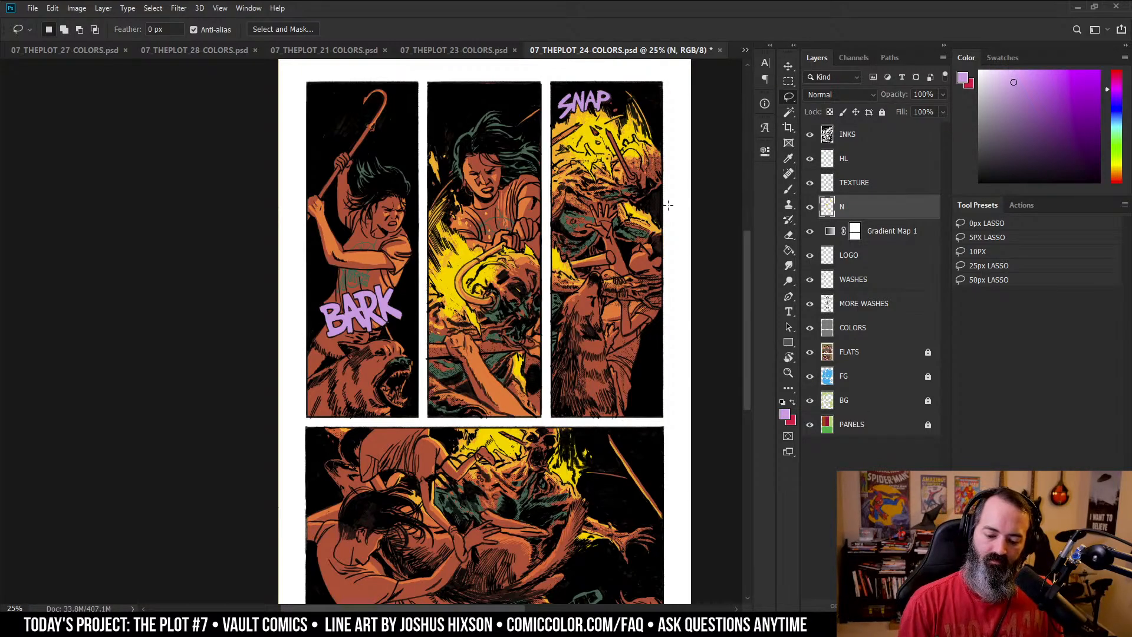
pyautogui.moveTo(647, 284); pyautogui.dragTo(656, 213)
pyautogui.moveTo(662, 292); pyautogui.dragTo(654, 358)
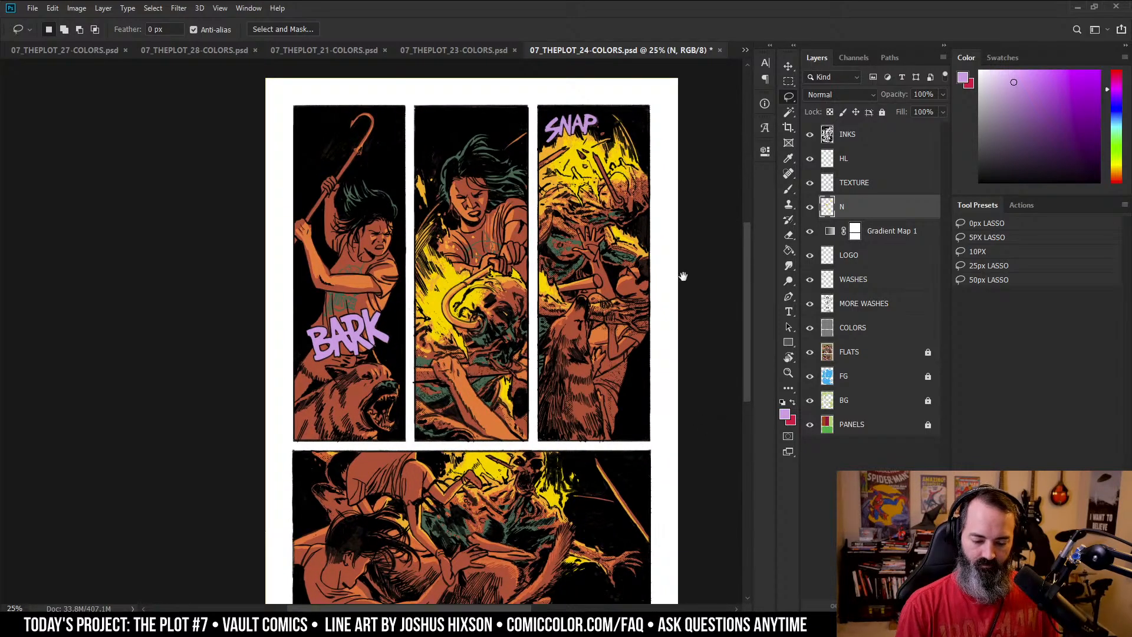
# - Select the burning skeletal creature's flat colour from the FLATS layer and check the selected area in Quick Mask
pyautogui.moveTo(683, 276); pyautogui.dragTo(680, 254)
pyautogui.click(849, 352)
pyautogui.press('w')
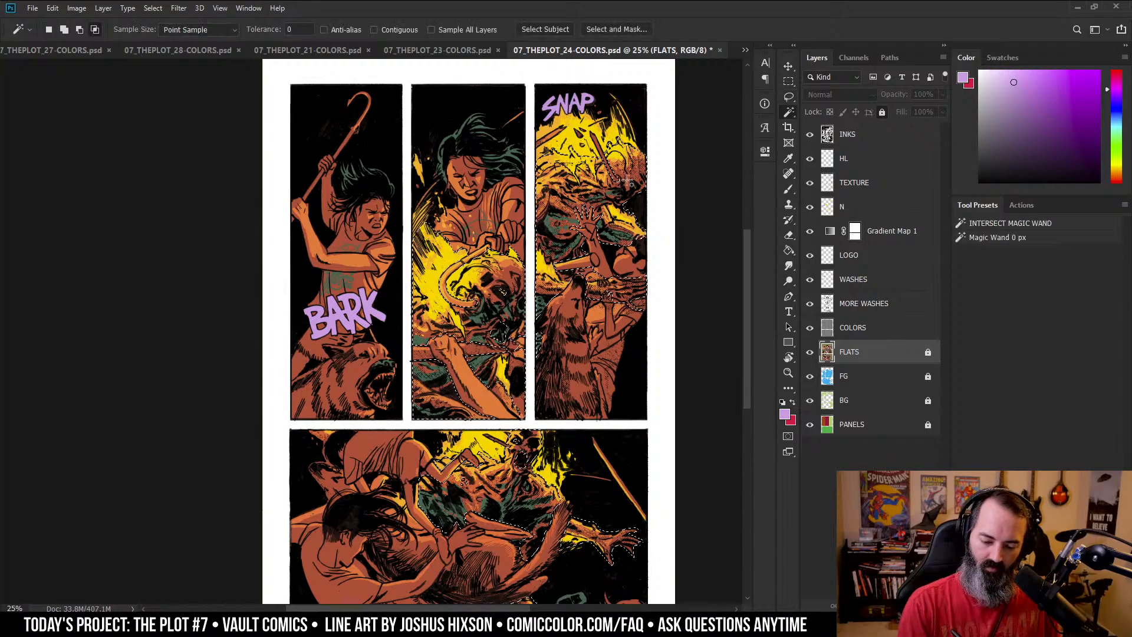
pyautogui.press('q')
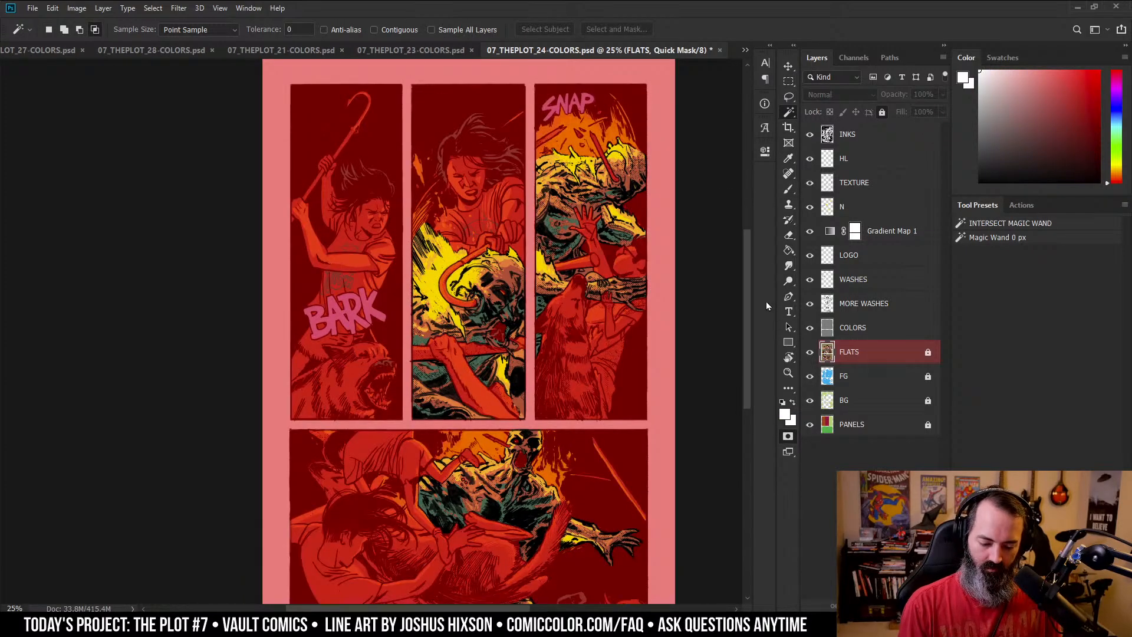
pyautogui.press('q')
pyautogui.hotkey('ctrl', '+')
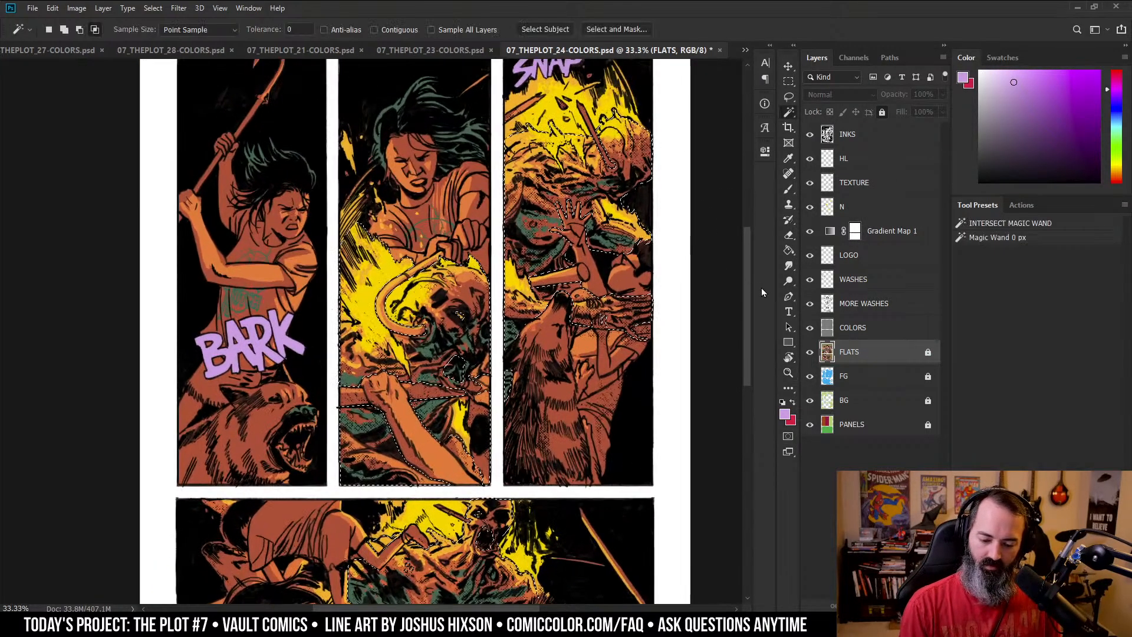
# - Try to narrow the creature selection to a single wash tone on the WASHES layer
pyautogui.click(838, 272)
pyautogui.scroll(1, 649, 106)
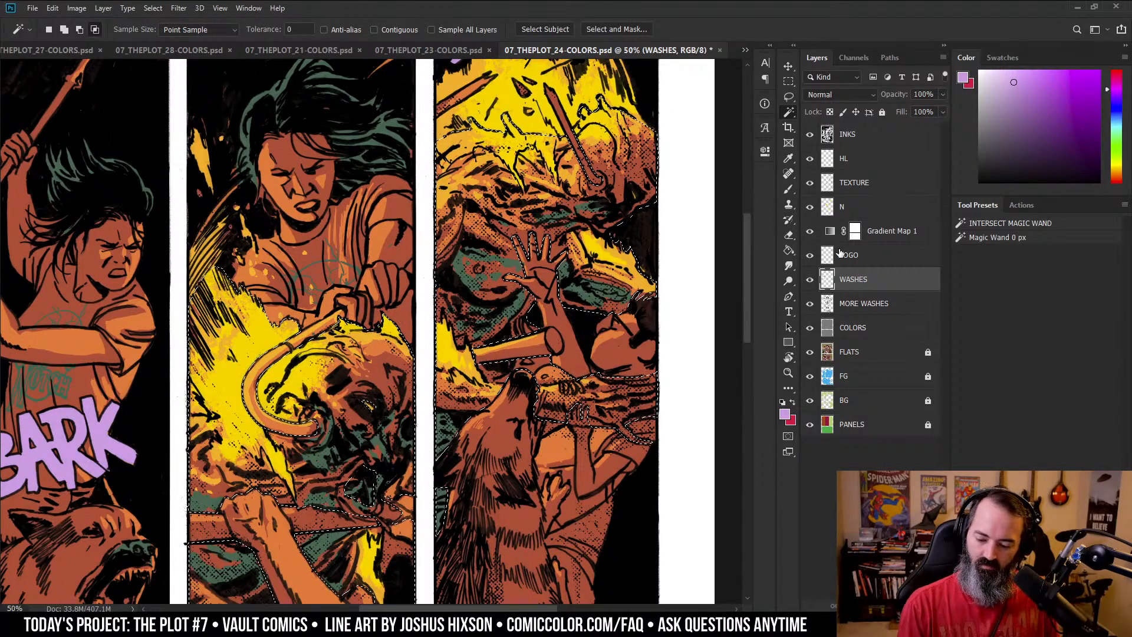
pyautogui.keyDown('alt'); pyautogui.keyDown('shift'); pyautogui.click(602, 138); pyautogui.keyUp('shift'); pyautogui.keyUp('alt')
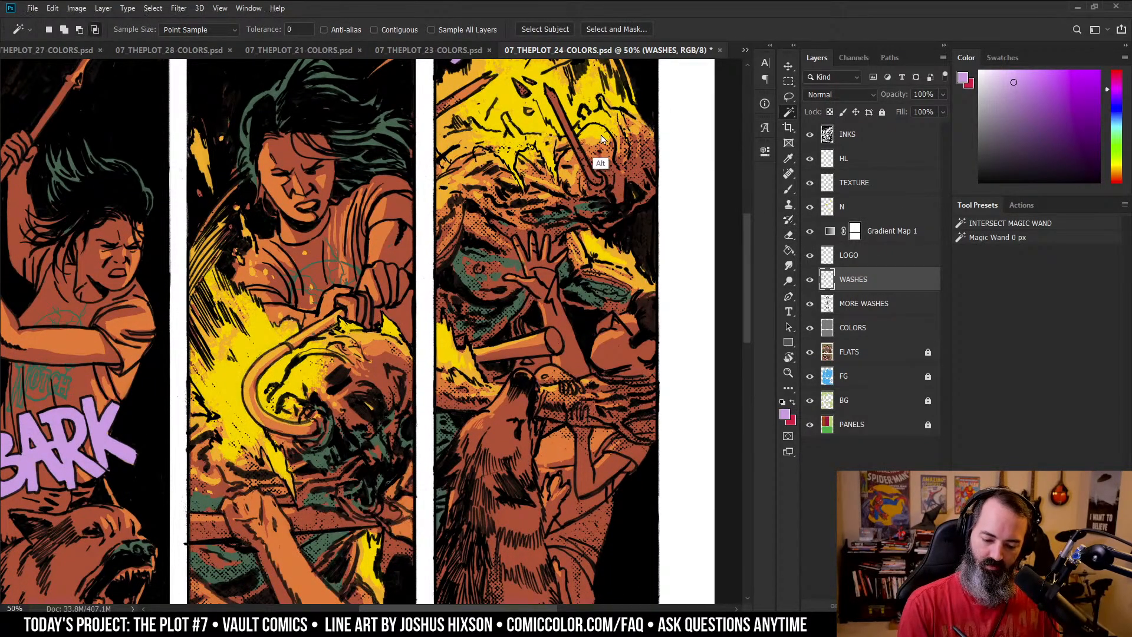
# - Isolate the wash layers to locate the creature's tones and subtract a MORE WASHES tone from the creature selection
pyautogui.keyDown('alt'); pyautogui.click(811, 279); pyautogui.keyUp('alt')
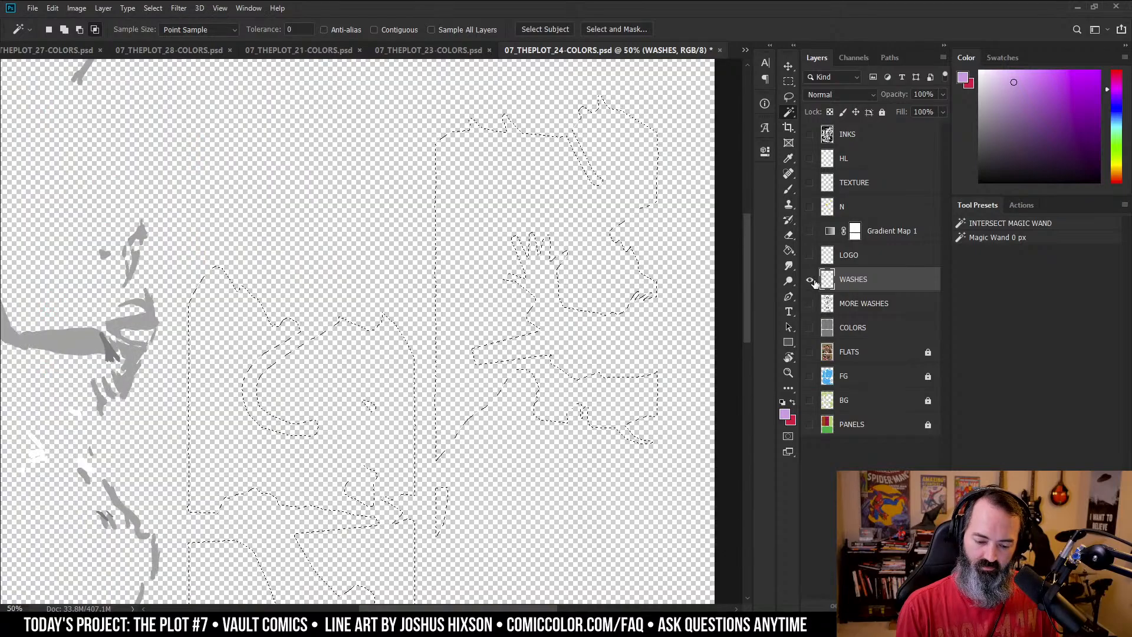
pyautogui.keyDown('alt'); pyautogui.click(810, 280); pyautogui.keyUp('alt')
pyautogui.keyDown('alt'); pyautogui.click(810, 280); pyautogui.keyUp('alt')
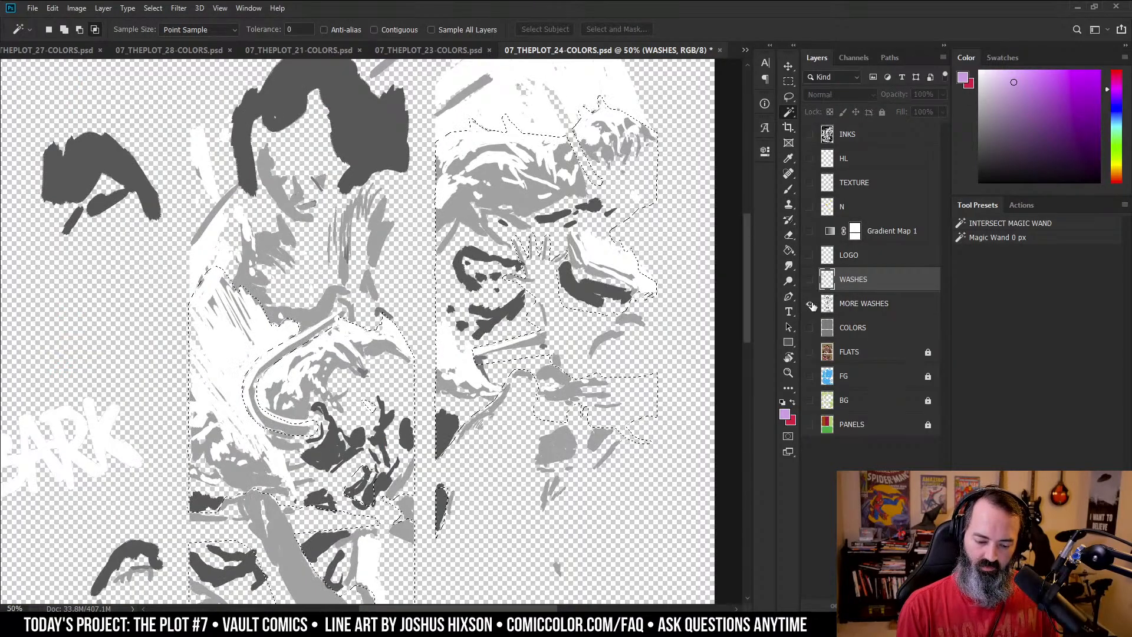
pyautogui.keyDown('alt'); pyautogui.click(810, 280); pyautogui.keyUp('alt')
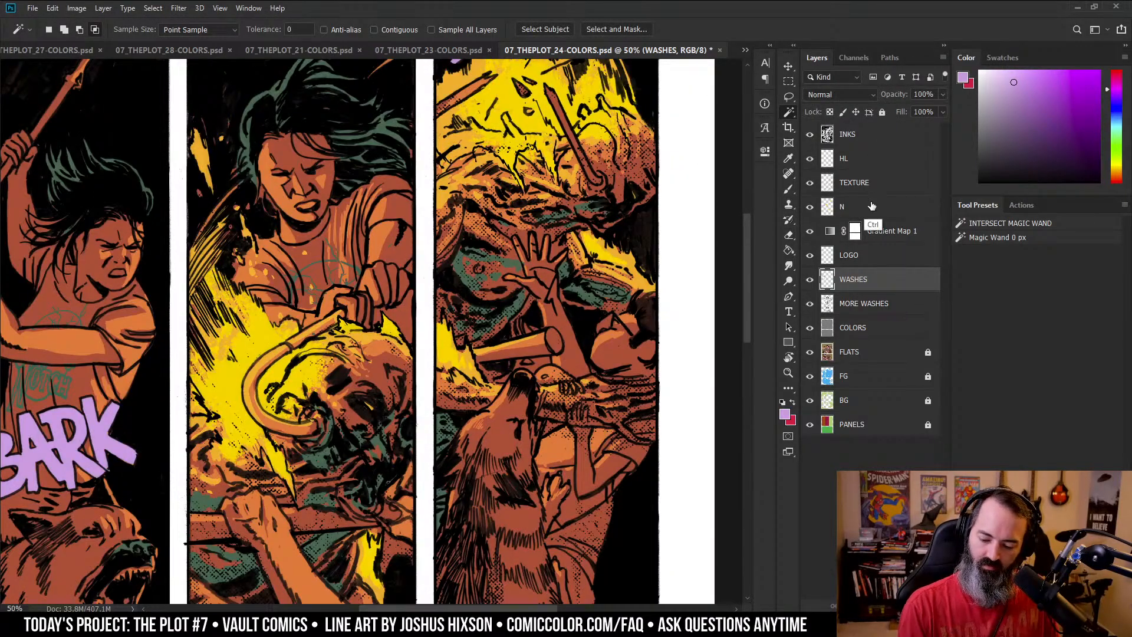
pyautogui.hotkey('alt', '[')
pyautogui.keyDown('alt'); pyautogui.click(622, 124); pyautogui.keyUp('alt')
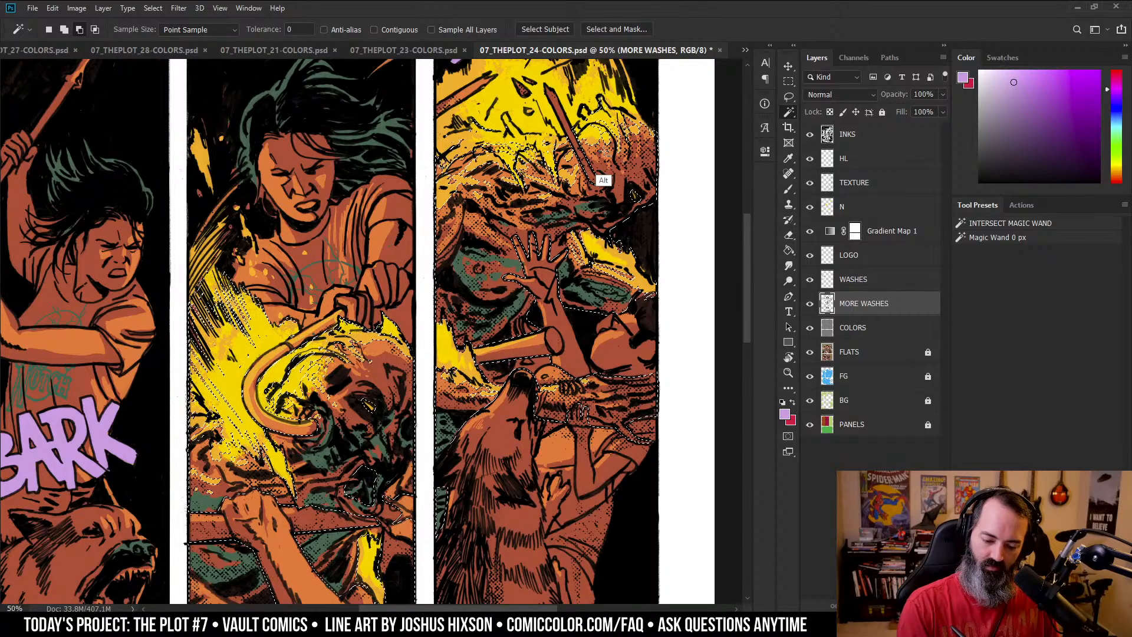
# - Examine the whole page with the creature selection dropped and restore that selection
pyautogui.press('z')
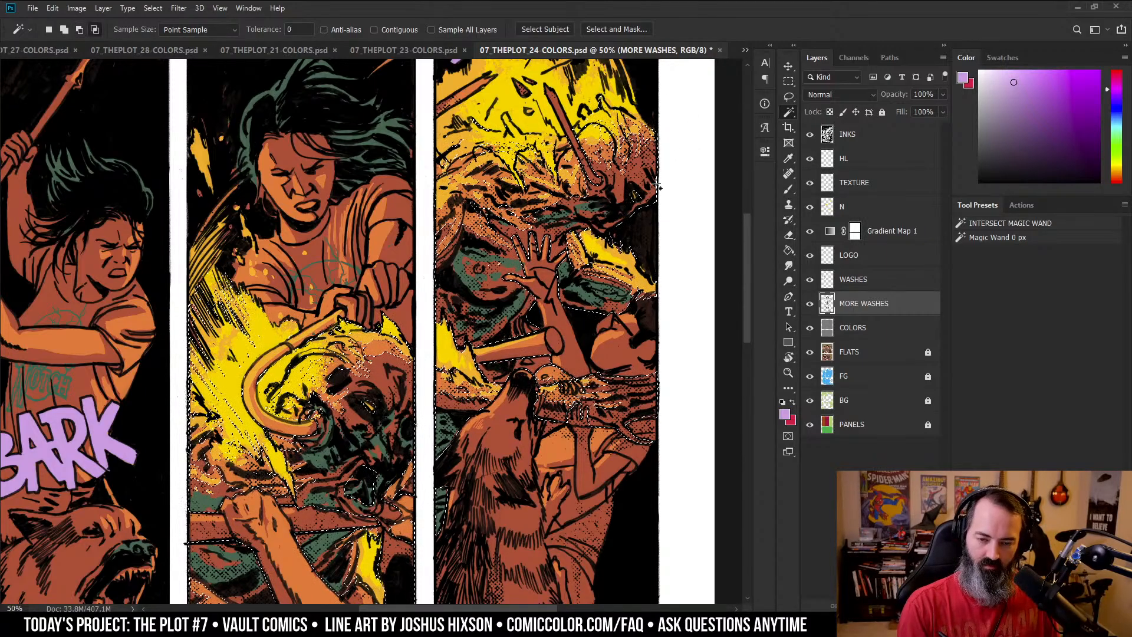
pyautogui.keyDown('alt'); pyautogui.click(623, 204); pyautogui.keyUp('alt')
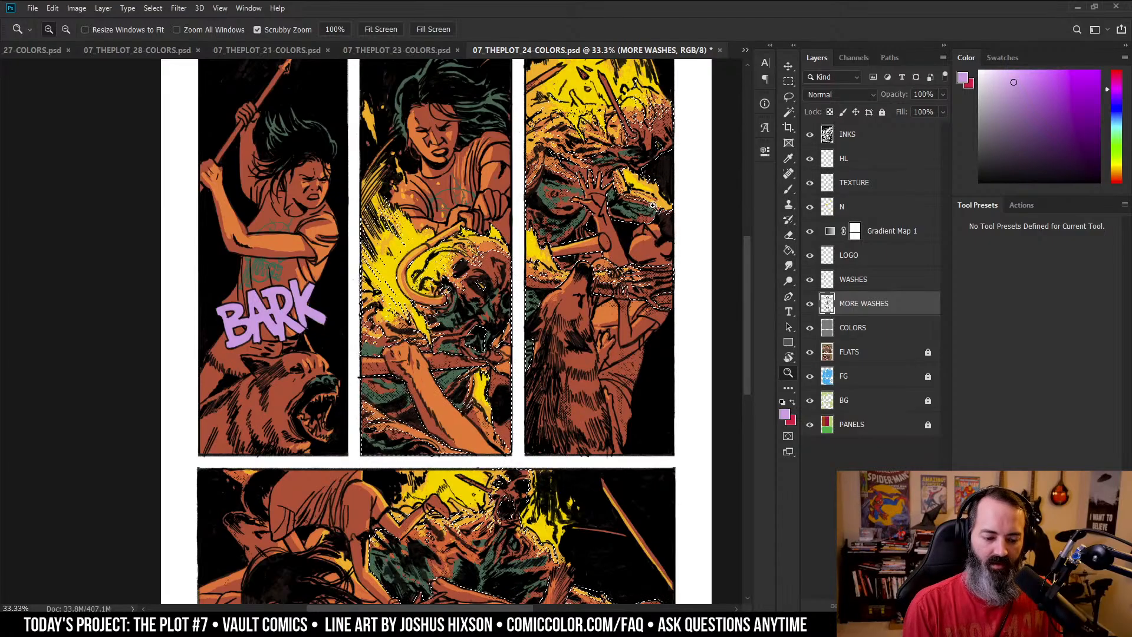
pyautogui.hotkey('ctrl', 'd')
pyautogui.moveTo(629, 266); pyautogui.dragTo(632, 294)
pyautogui.hotkey('ctrl', 'shift', 'd')
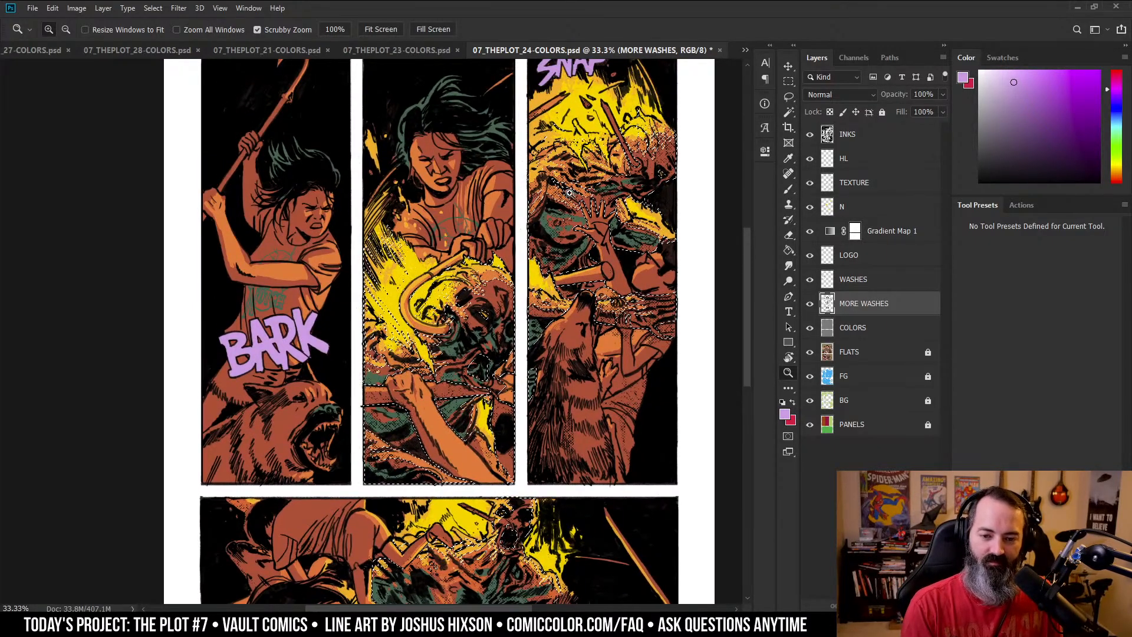
pyautogui.keyDown('alt'); pyautogui.click(570, 230); pyautogui.keyUp('alt')
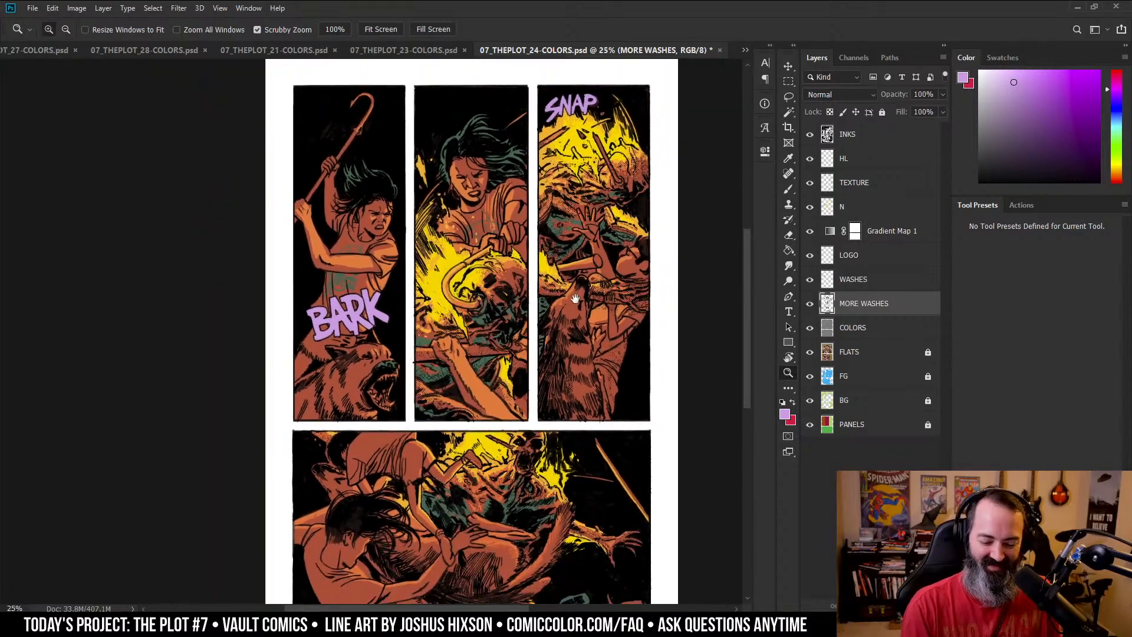
pyautogui.hotkey('ctrl', 'shift', 'd')
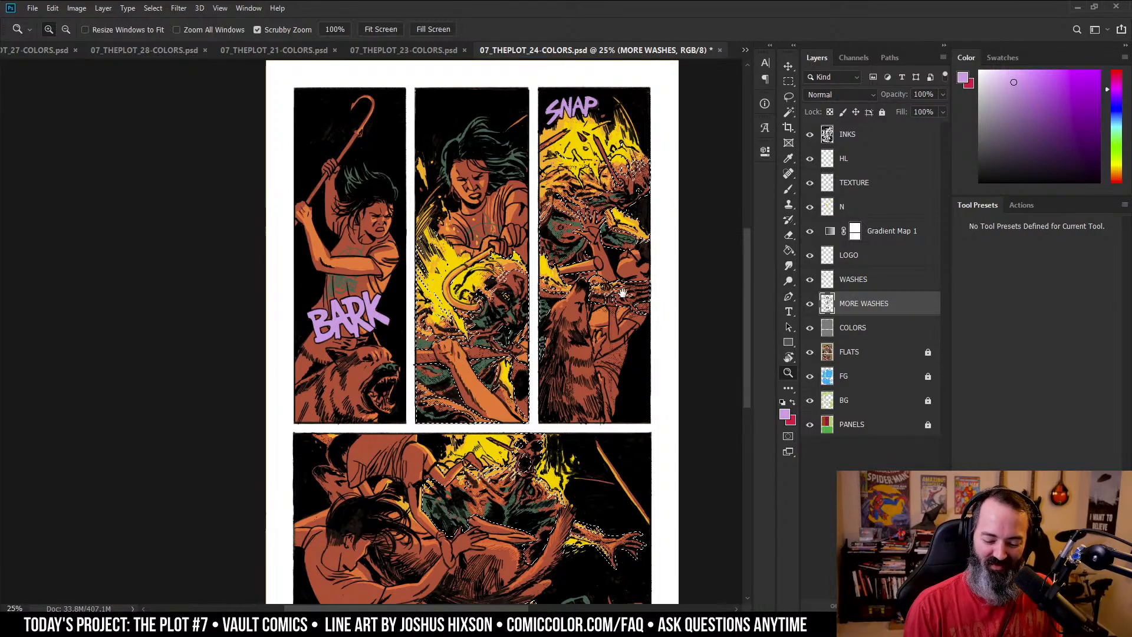
pyautogui.scroll(-2, 744, 254)
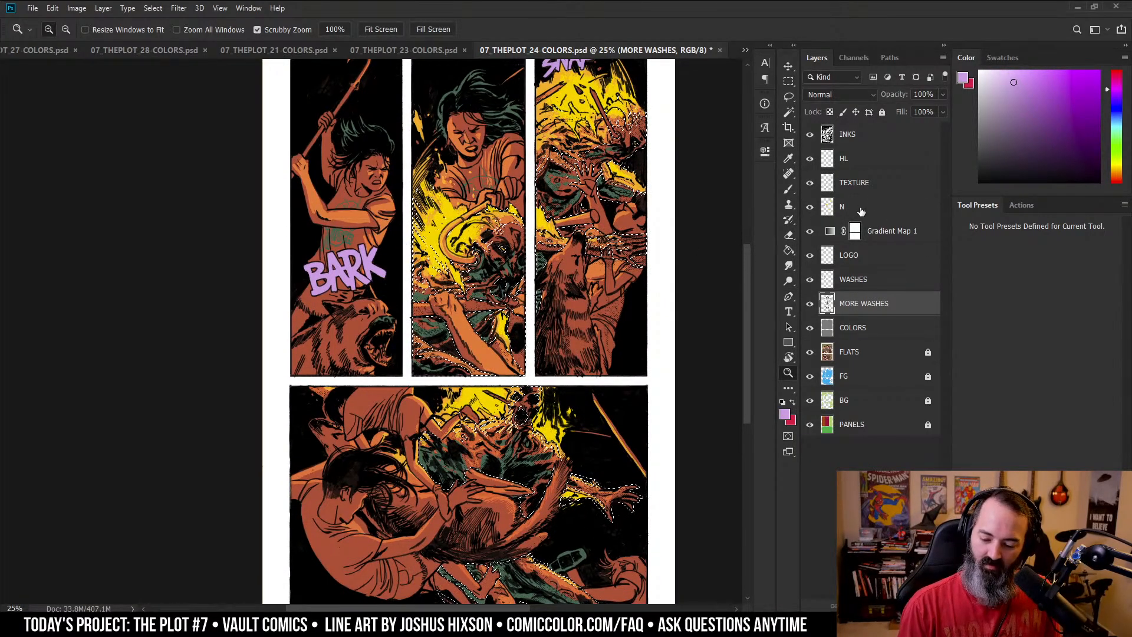
# - Fill the creature selection with a muted green on the Hard Light HL layer and drop the selection
pyautogui.click(867, 158)
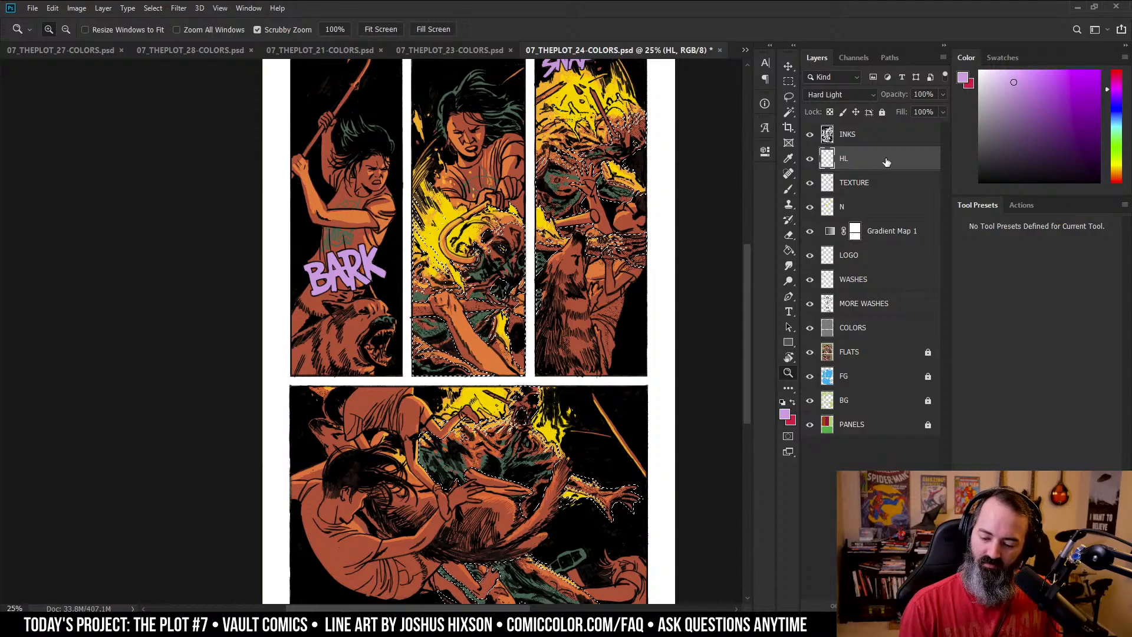
pyautogui.click(1117, 147)
pyautogui.moveTo(1027, 100); pyautogui.dragTo(1023, 114)
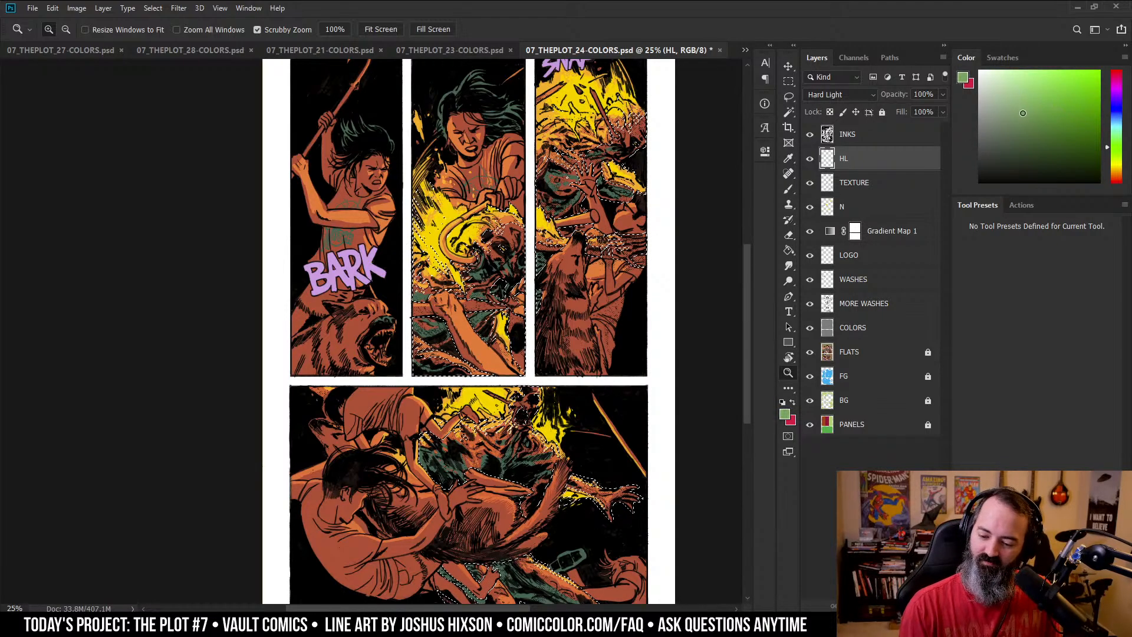
pyautogui.press('g')
pyautogui.click(600, 485)
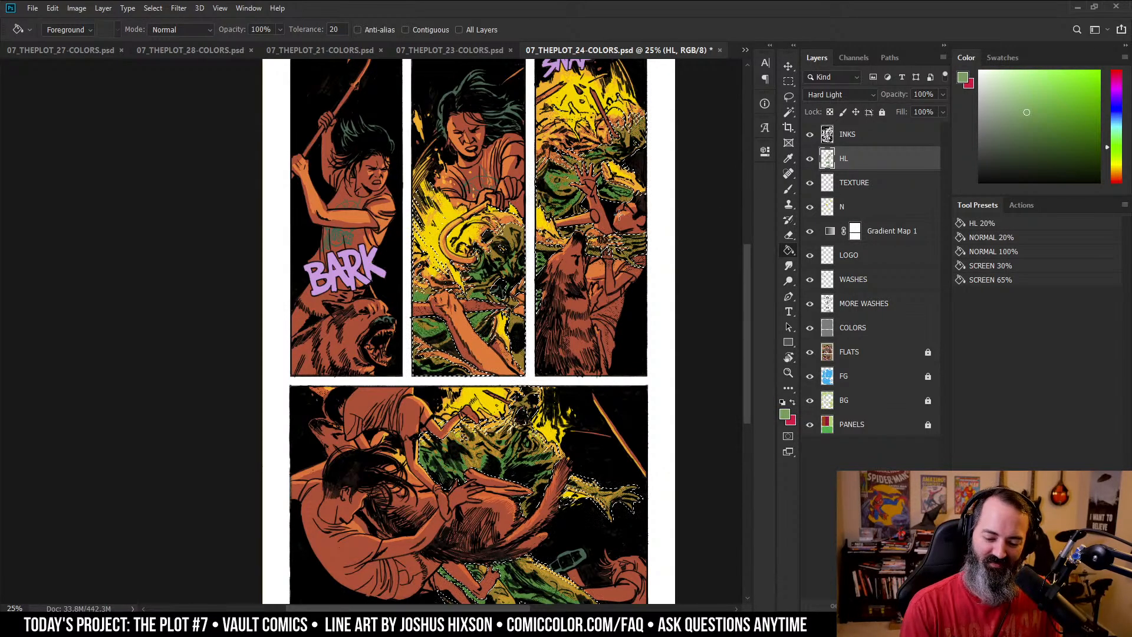
pyautogui.press('l')
pyautogui.hotkey('ctrl', 'd')
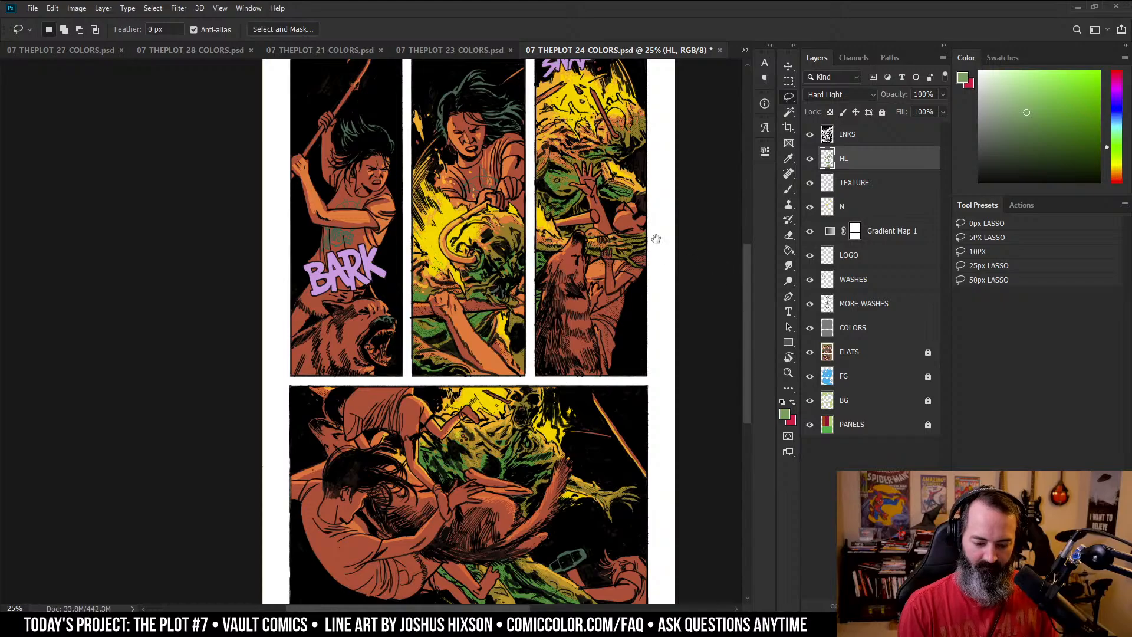
# - Check the green creature highlights across the page's panels and save 07_THEPLOT_24-COLORS.psd
pyautogui.moveTo(654, 240); pyautogui.dragTo(648, 267)
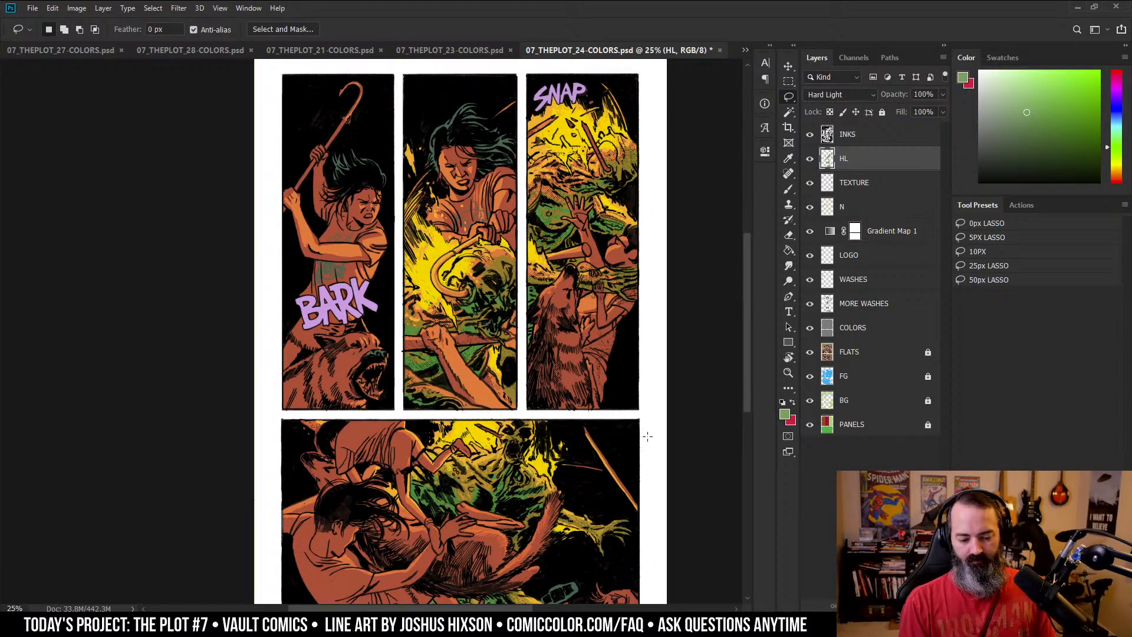
pyautogui.moveTo(667, 330); pyautogui.dragTo(683, 245)
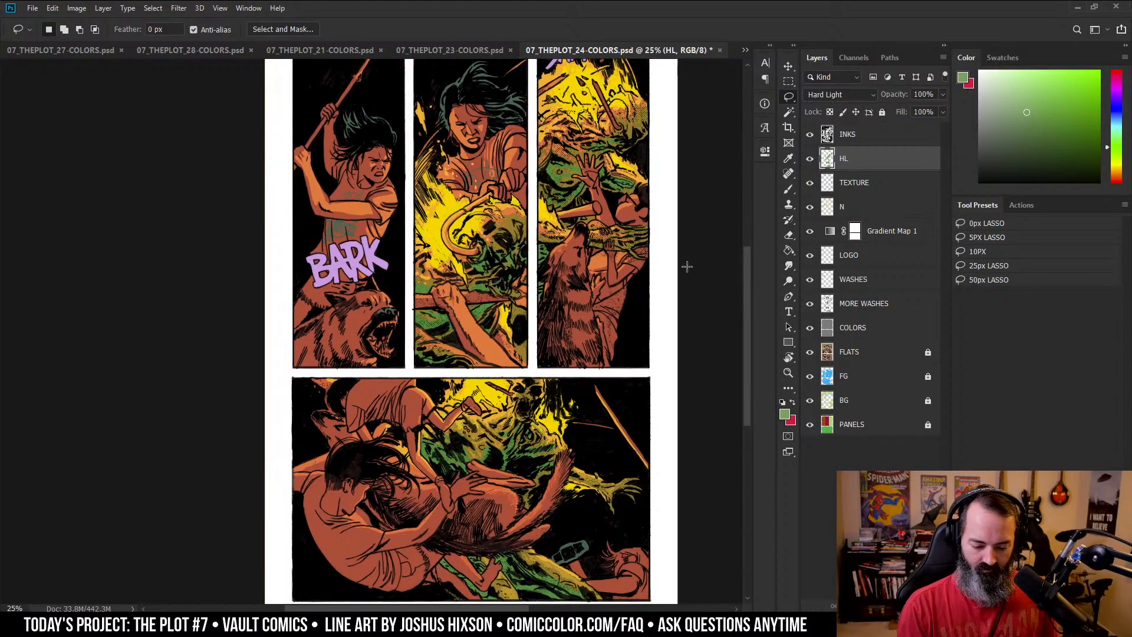
pyautogui.scroll(3, 684, 260)
pyautogui.scroll(-2, 678, 200)
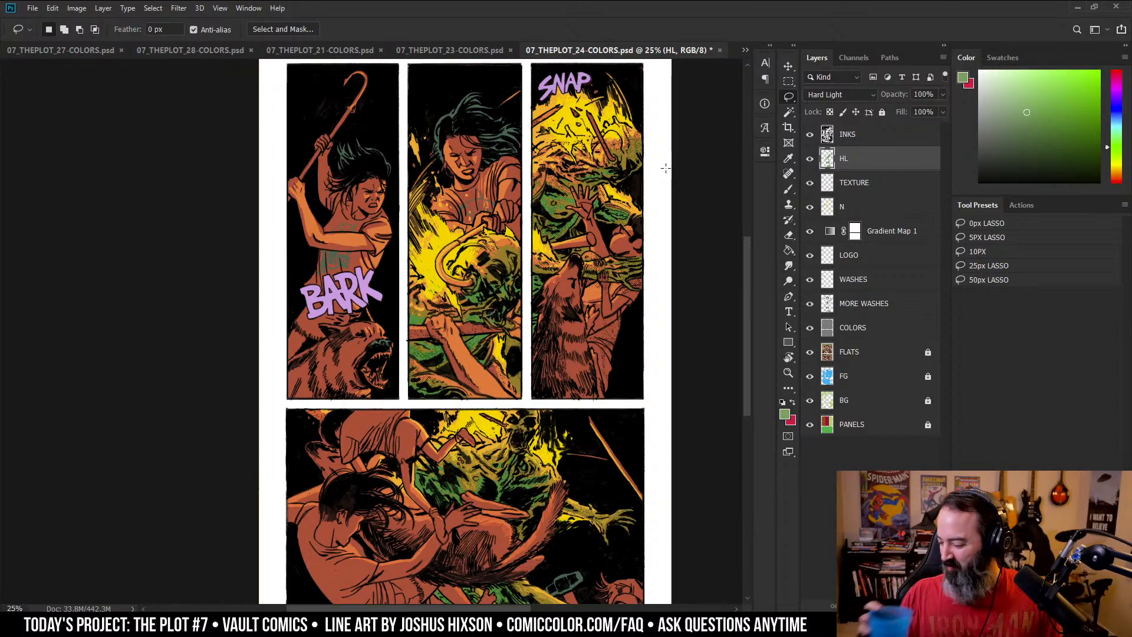
pyautogui.hotkey('ctrl', 's')
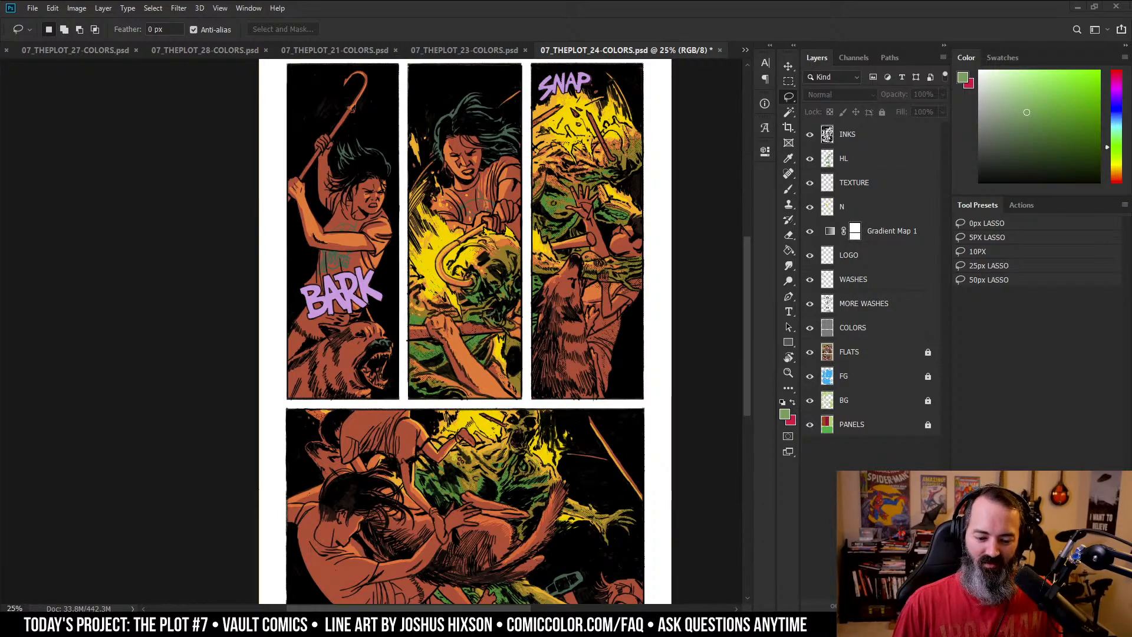
pyautogui.hotkey('alt', 'Tab')
pyautogui.doubleClick(756, 2)
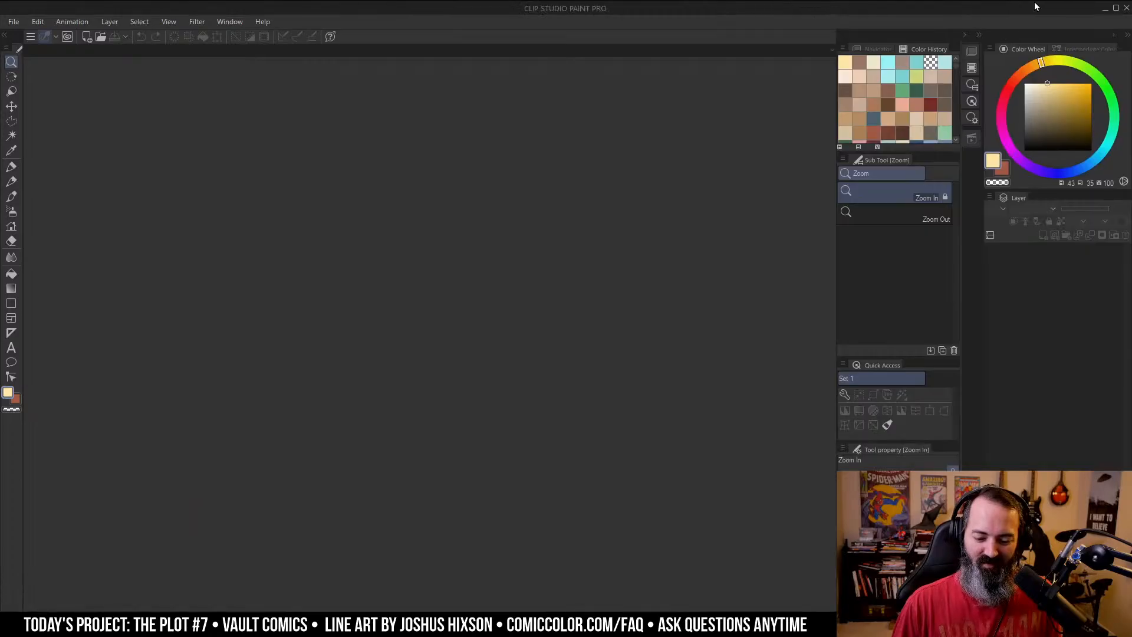
pyautogui.click(1106, 9)
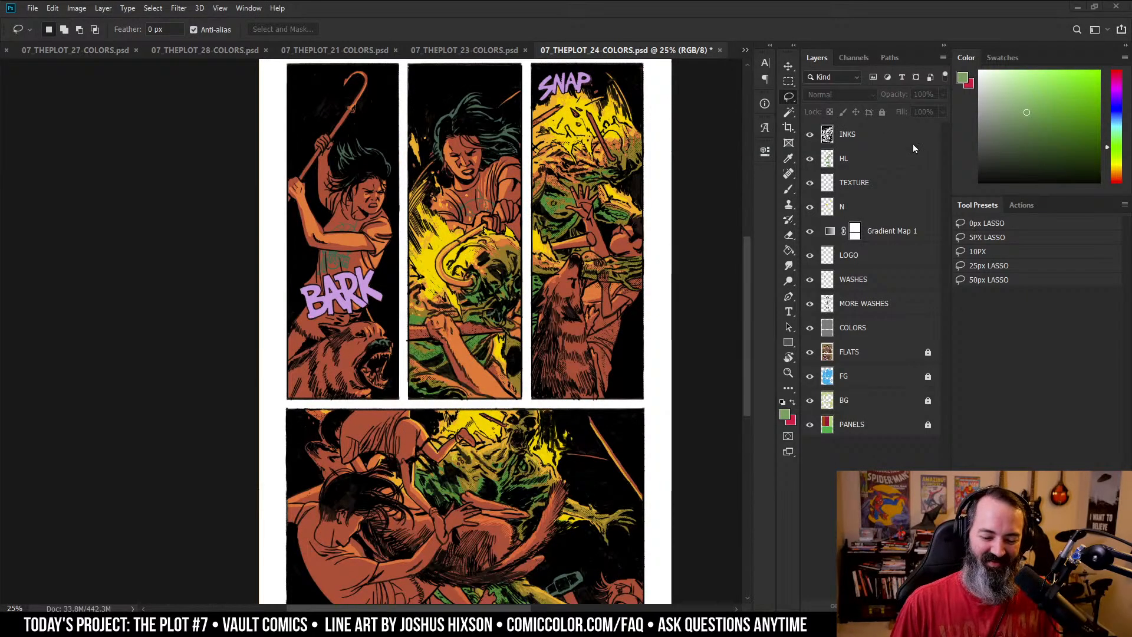
# - Examine the whole comic page and its individual panels at different magnifications
pyautogui.moveTo(576, 215); pyautogui.dragTo(589, 182)
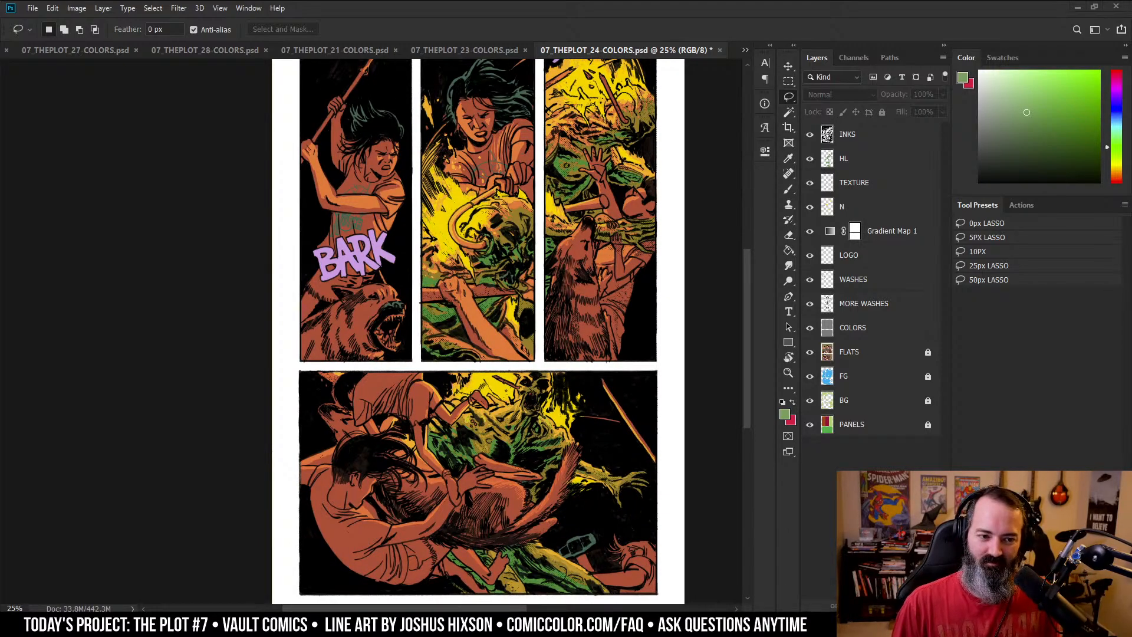
pyautogui.click(844, 401)
pyautogui.press('z')
pyautogui.keyDown('alt'); pyautogui.click(547, 230); pyautogui.keyUp('alt')
pyautogui.moveTo(476, 310); pyautogui.dragTo(653, 270)
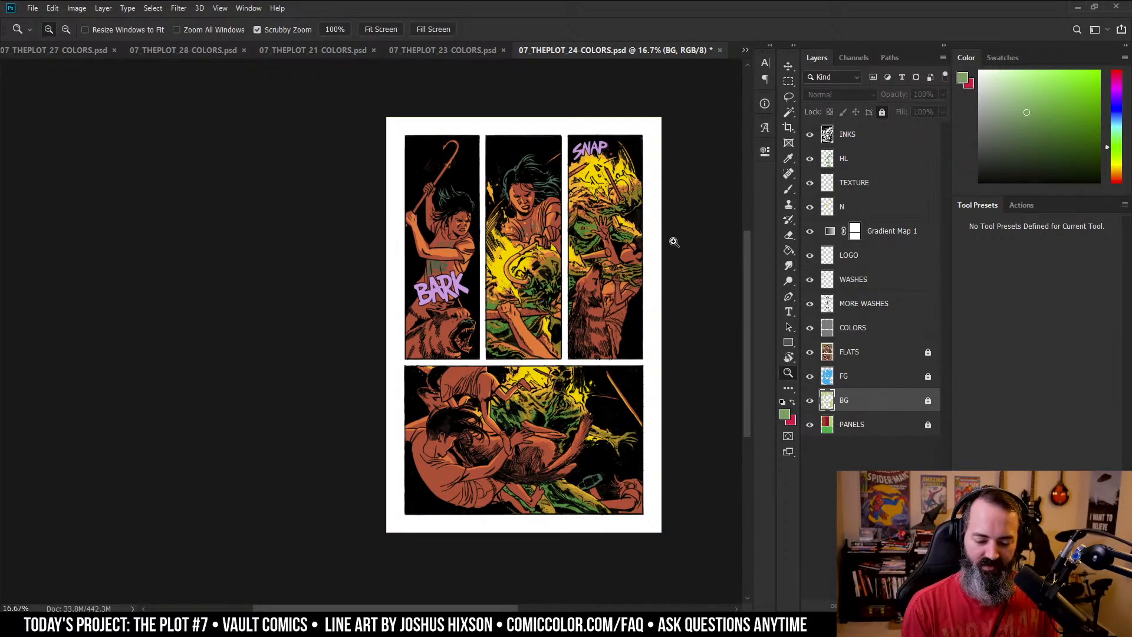
pyautogui.click(643, 259)
pyautogui.scroll(1, 657, 270)
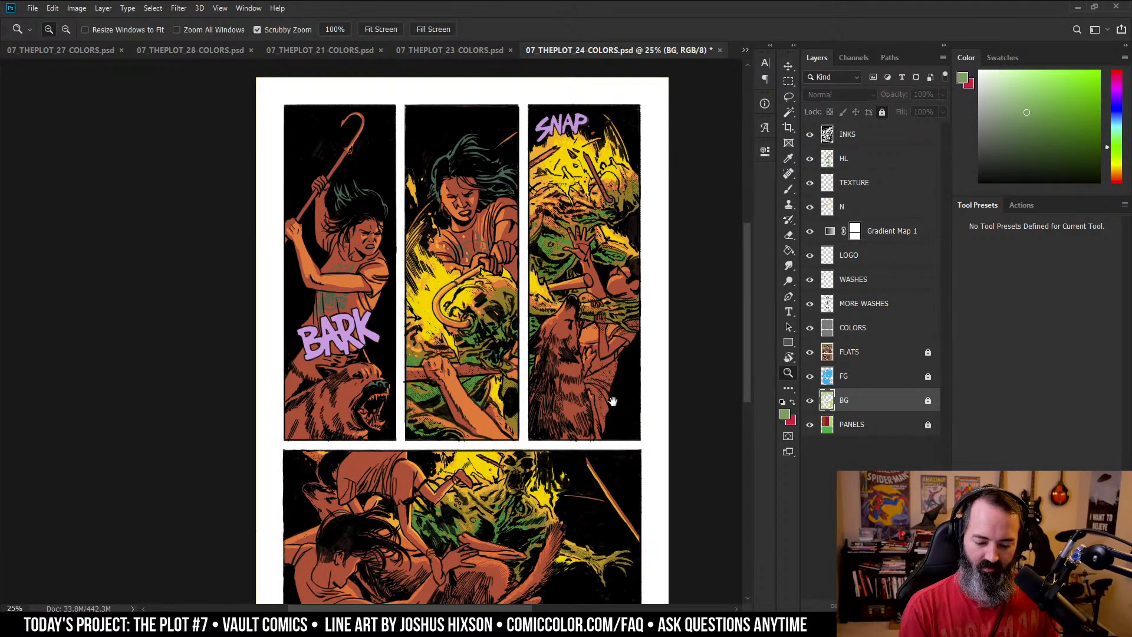
pyautogui.scroll(-2, 670, 240)
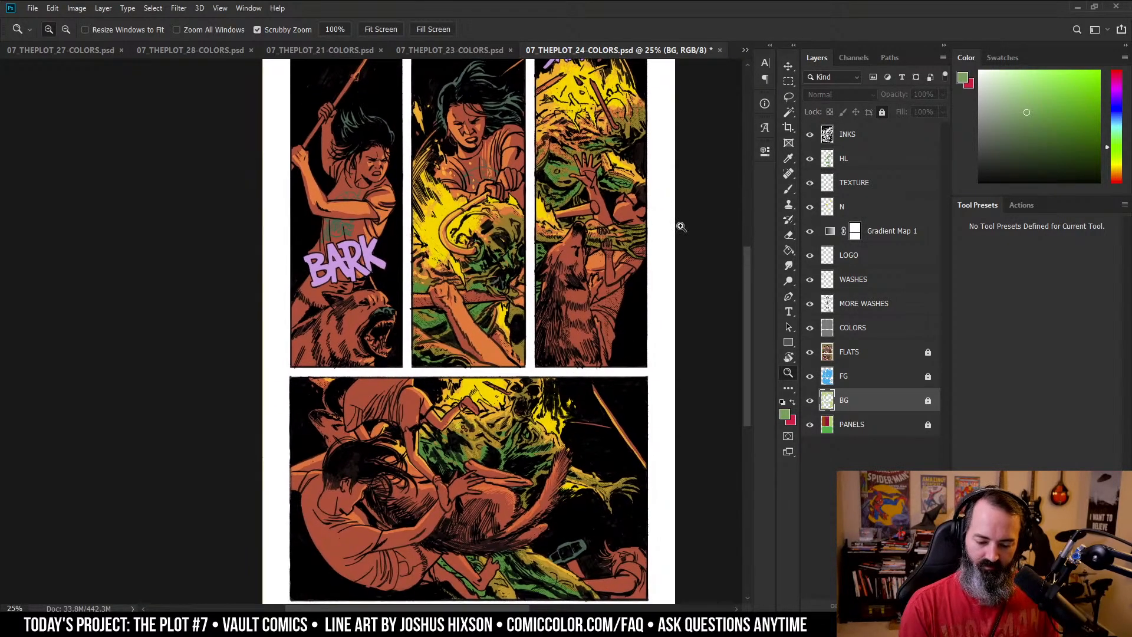
pyautogui.scroll(1, 667, 184)
pyautogui.press('l')
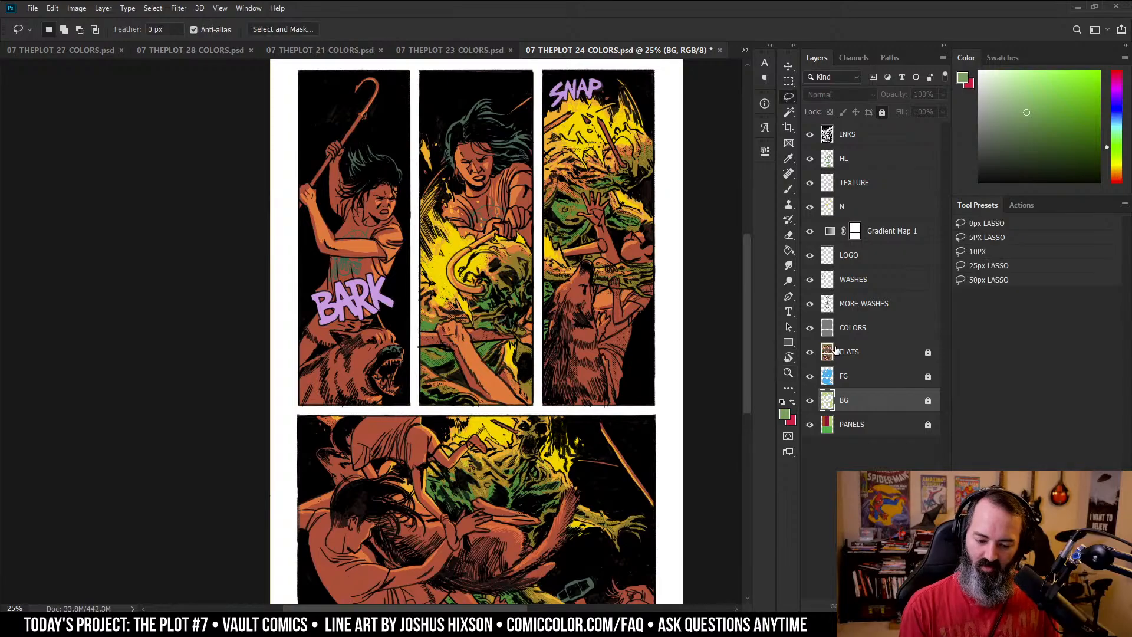
# - Select the dog's flat colour in all panels with the Magic Wand on the FLATS layer
pyautogui.click(838, 353)
pyautogui.press('w')
pyautogui.click(425, 382)
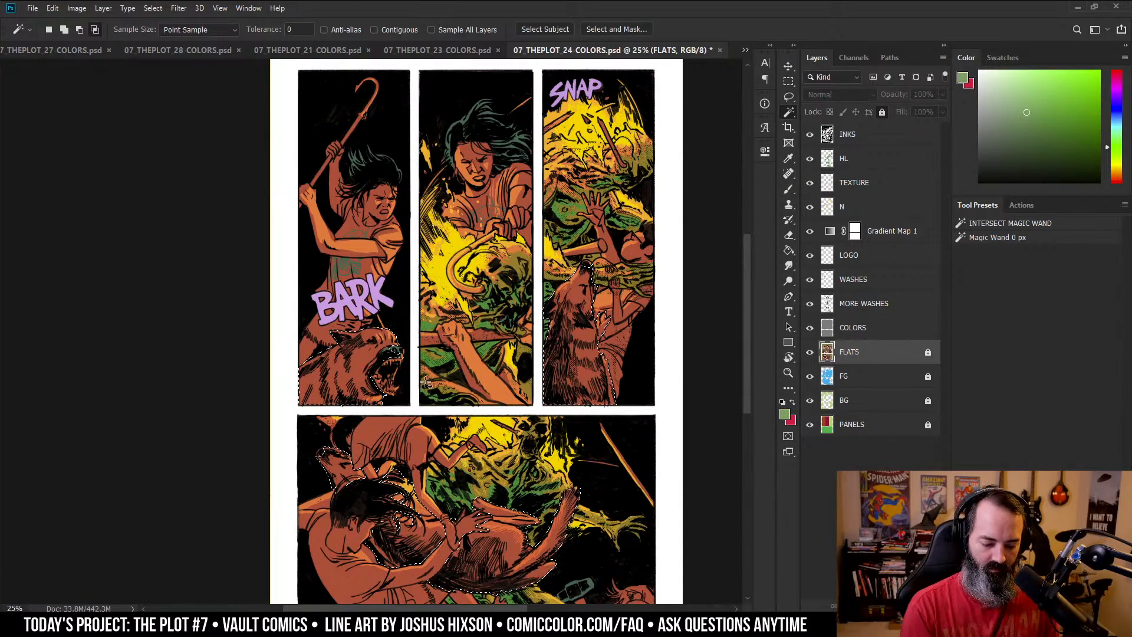
pyautogui.press('shift')
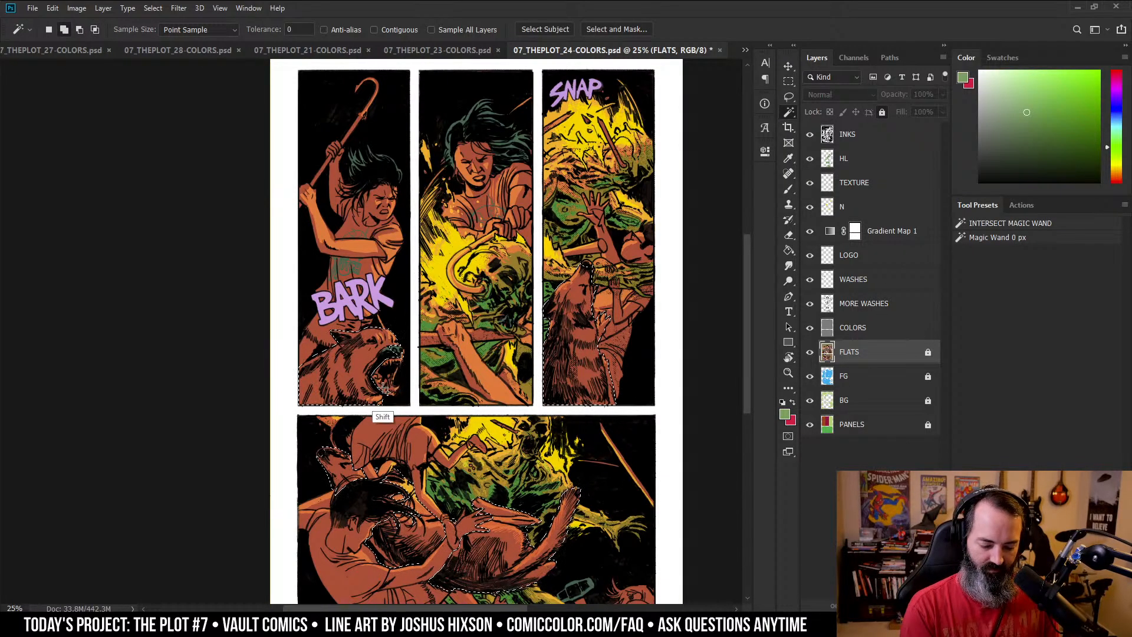
pyautogui.press('ctrl')
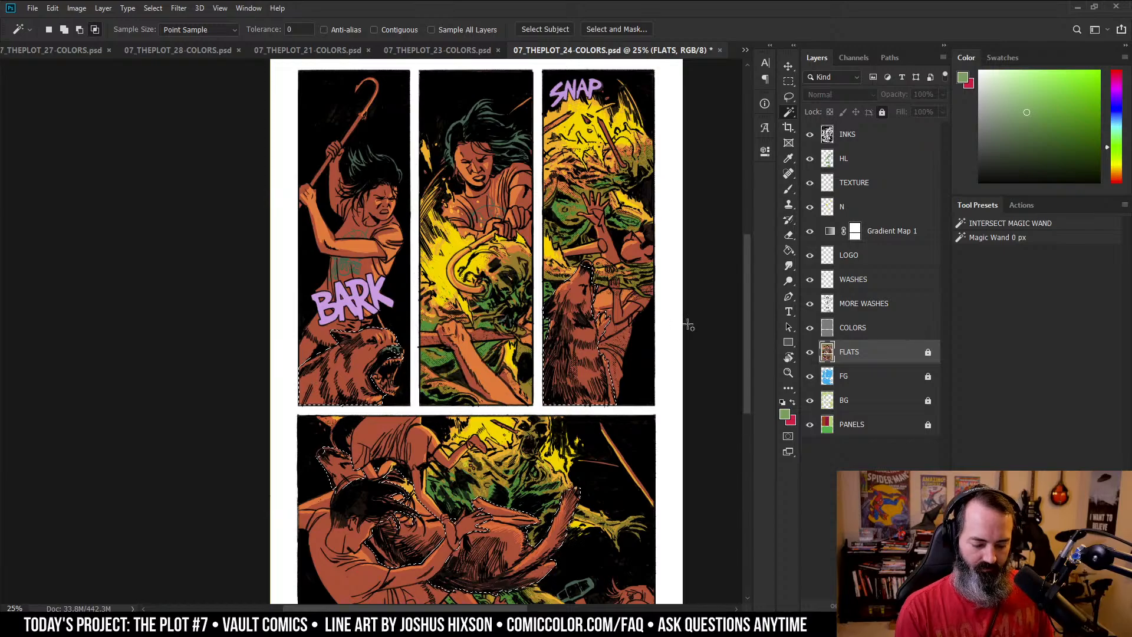
pyautogui.scroll(-2, 678, 354)
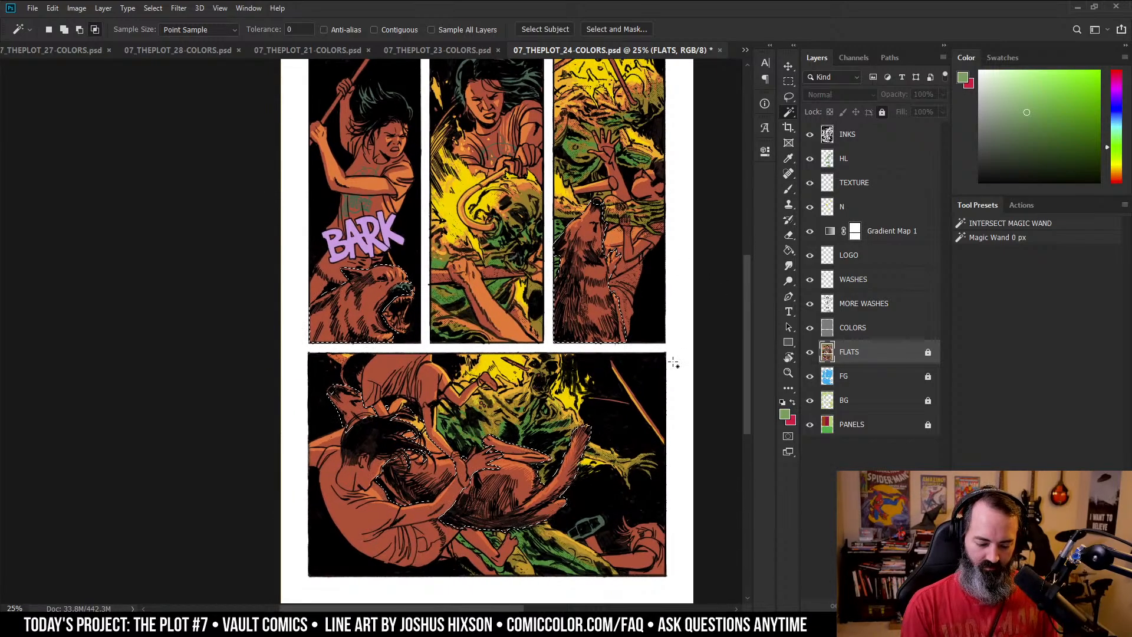
pyautogui.scroll(1, 674, 364)
# - Try filling the selected dog with a sampled greyish brown, first on FLATS and again on the N layer
pyautogui.press('b')
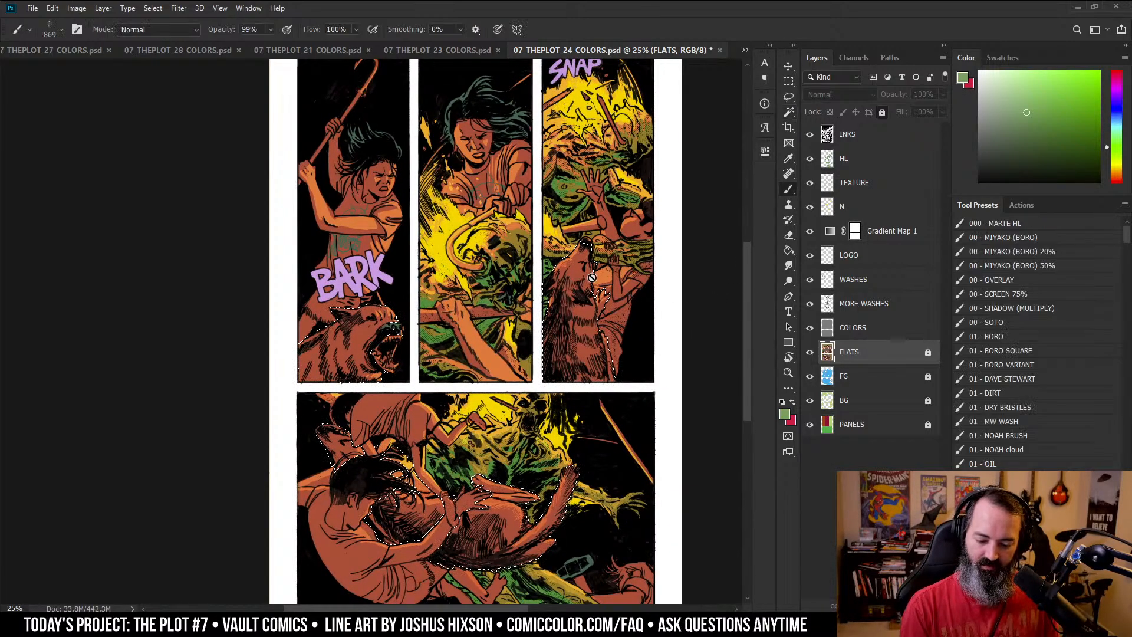
pyautogui.keyDown('alt'); pyautogui.click(579, 268); pyautogui.keyUp('alt')
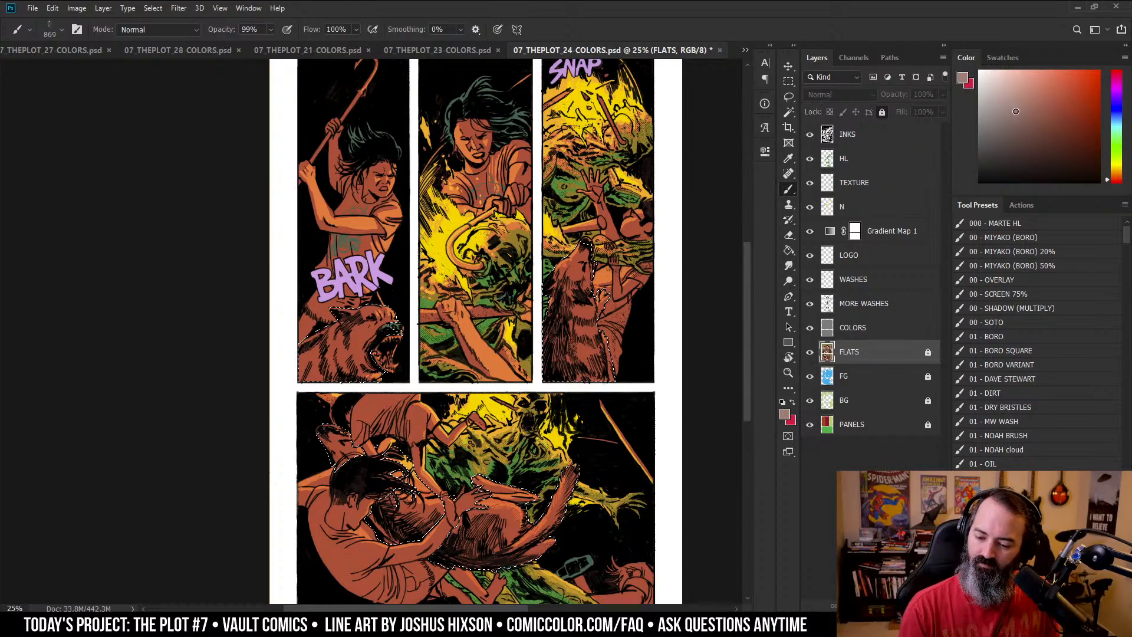
pyautogui.press('g')
pyautogui.click(695, 277)
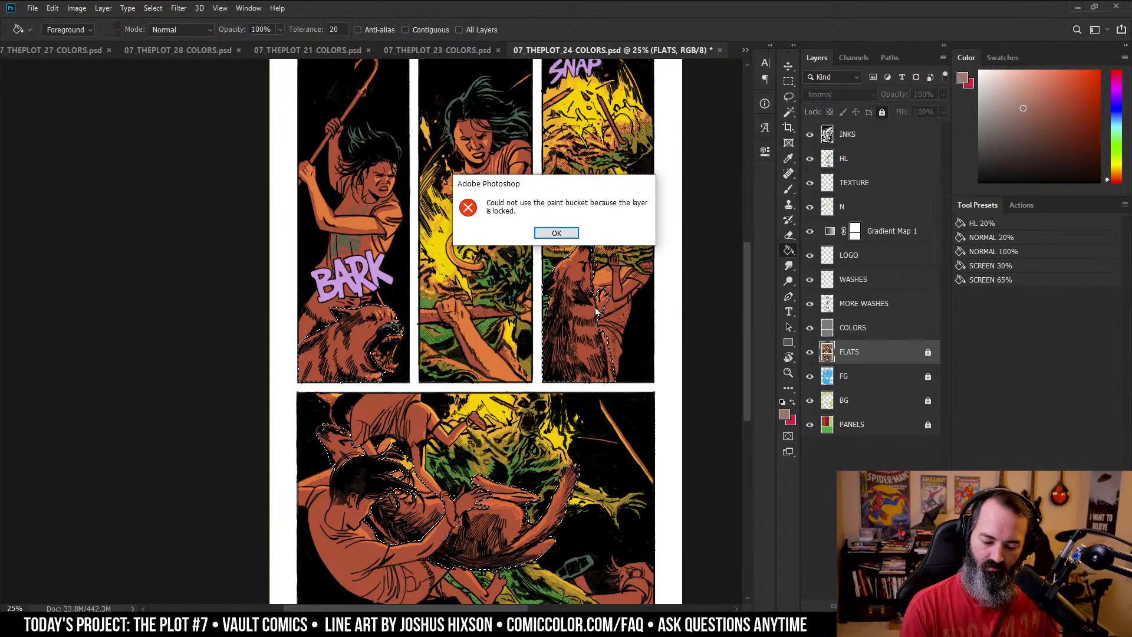
pyautogui.press('Return')
pyautogui.keyDown('ctrl'); pyautogui.click(582, 306); pyautogui.keyUp('ctrl')
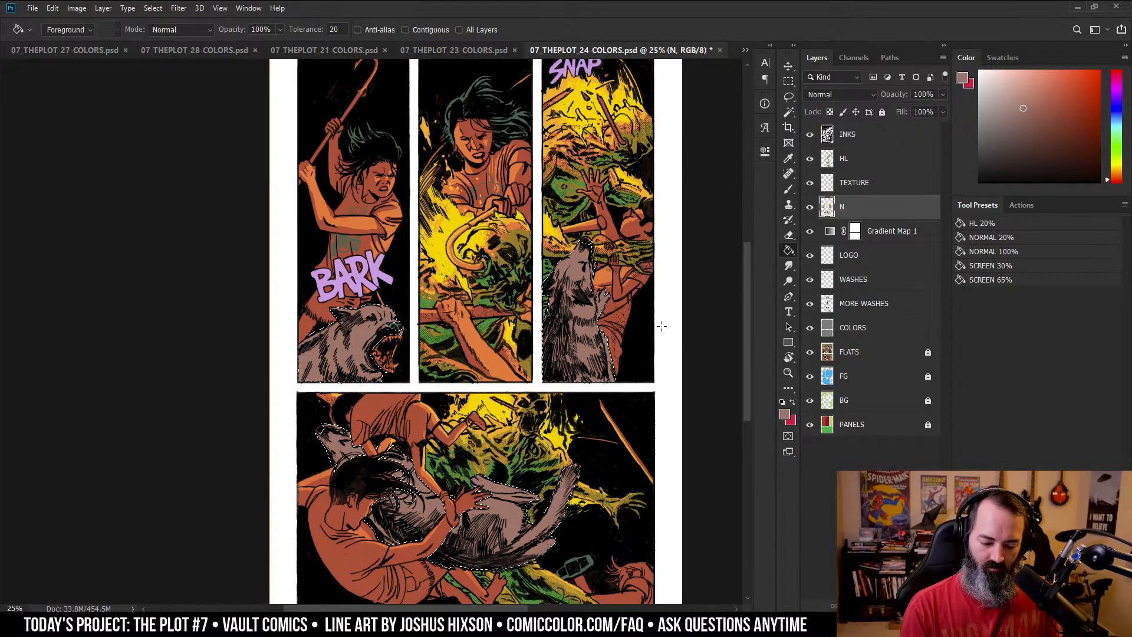
pyautogui.hotkey('alt', 'BackSpace')
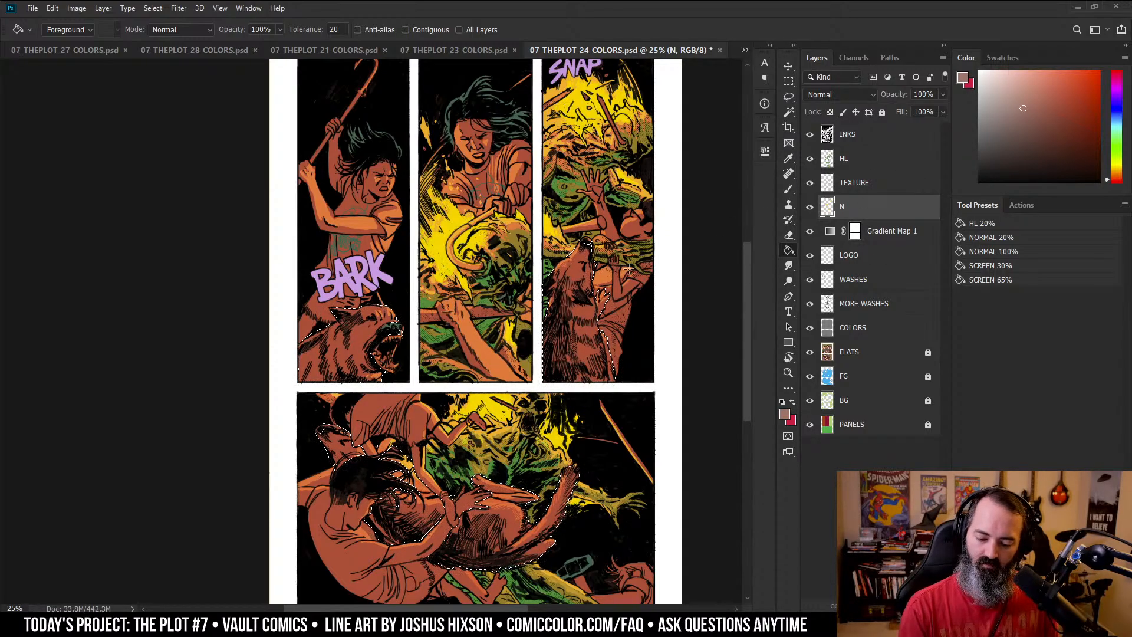
# - Make N the active layer and sample the dog's reddish brown as the foreground colour for a Paint Bucket fill
pyautogui.click(828, 352)
pyautogui.press('w')
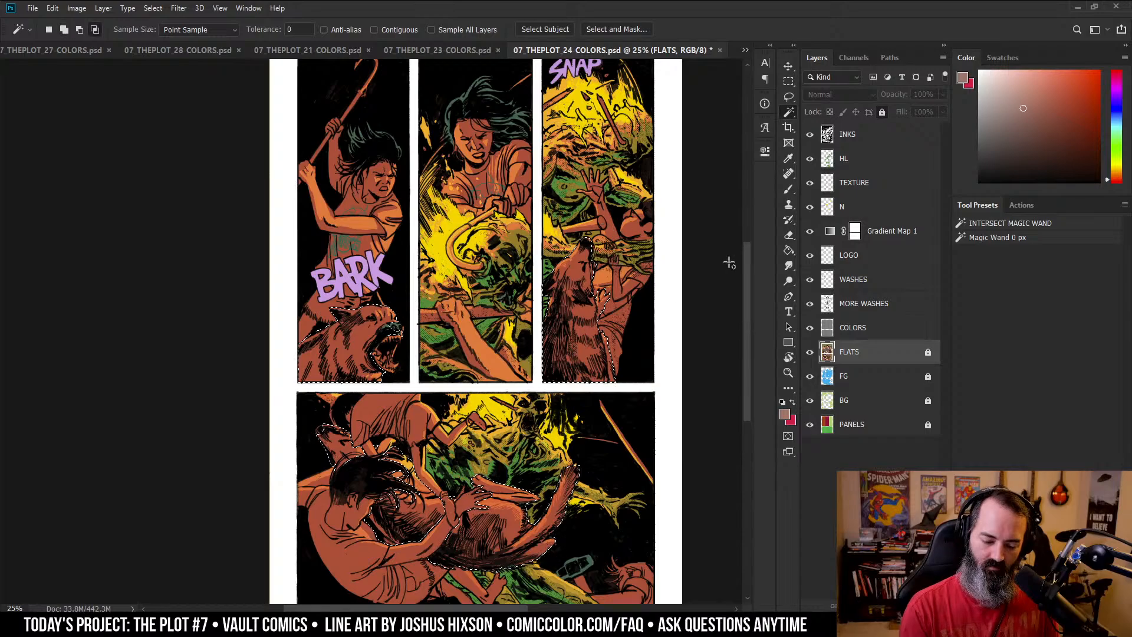
pyautogui.click(826, 205)
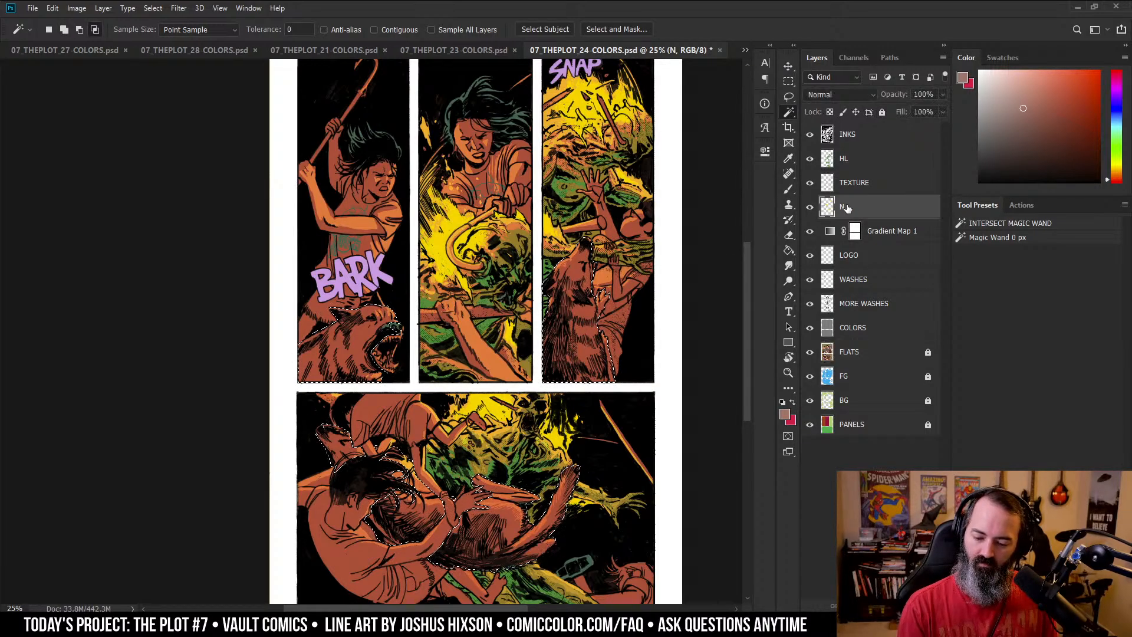
pyautogui.press('b')
pyautogui.keyDown('alt'); pyautogui.click(587, 305); pyautogui.keyUp('alt')
pyautogui.press('g')
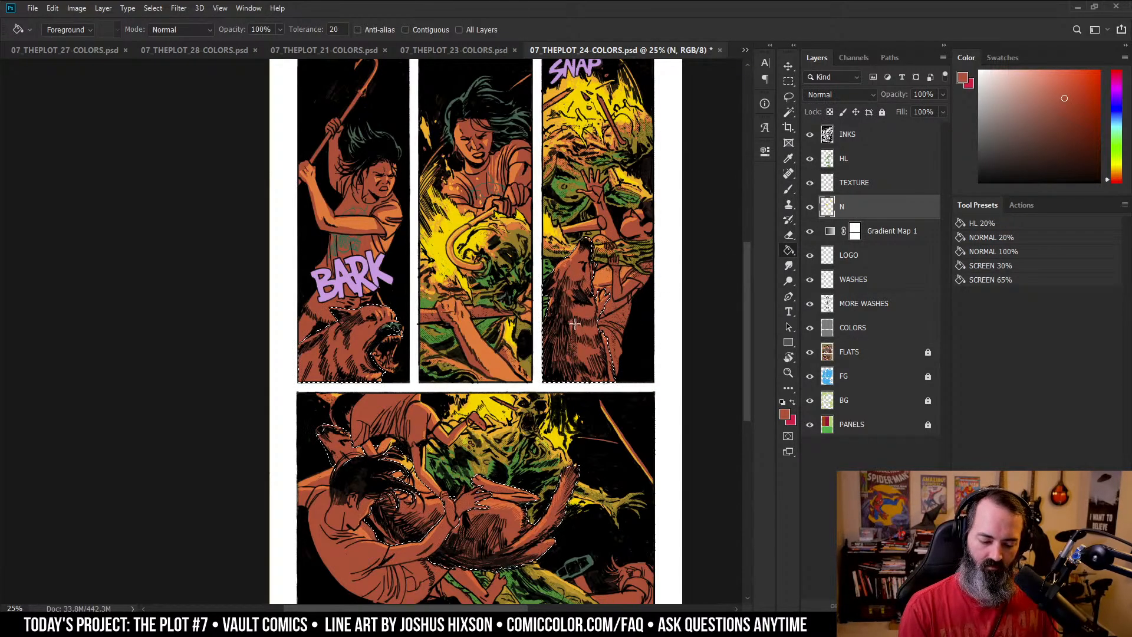
# - Subtract the dog's highlight areas from the selection with the Magic Wand on the MORE WASHES layer
pyautogui.hotkey('ctrl', '+')
pyautogui.scroll(-3, 581, 325)
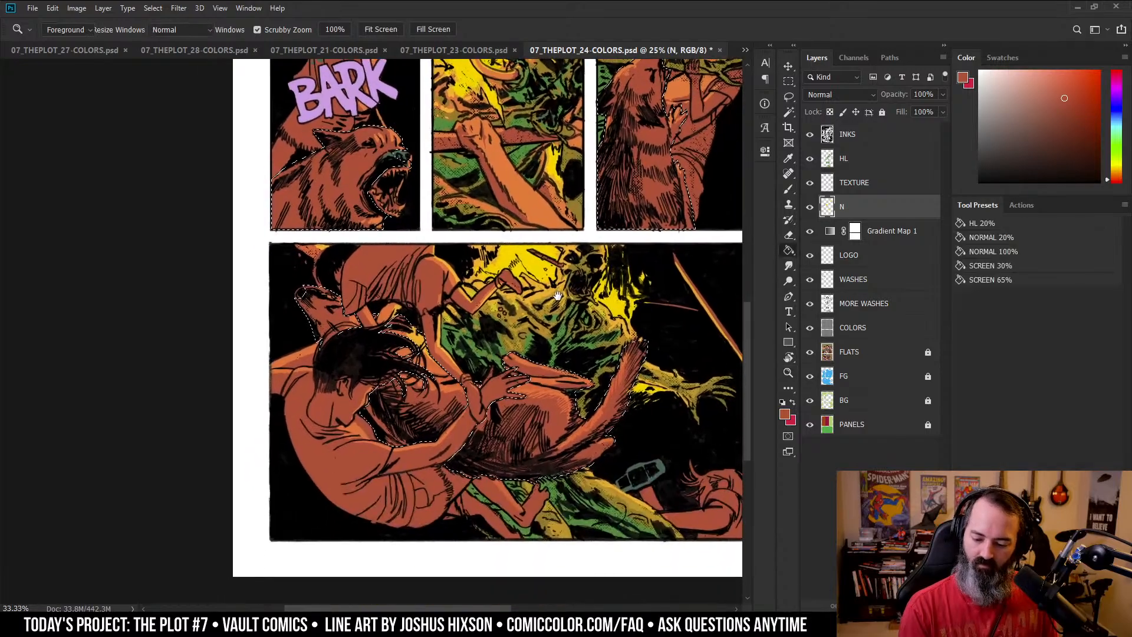
pyautogui.click(832, 298)
pyautogui.press('w')
pyautogui.hotkey('ctrl', '+')
pyautogui.hotkey('shift', 'w')
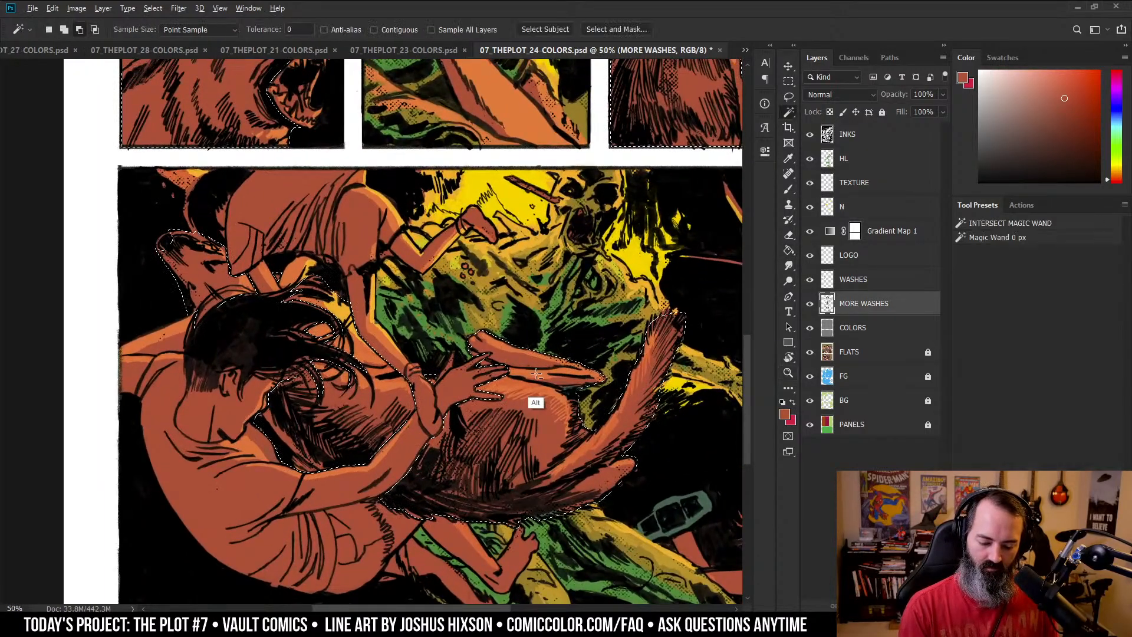
pyautogui.keyDown('alt'); pyautogui.click(546, 364); pyautogui.keyUp('alt')
pyautogui.keyDown('alt'); pyautogui.click(572, 367); pyautogui.keyUp('alt')
pyautogui.press('z')
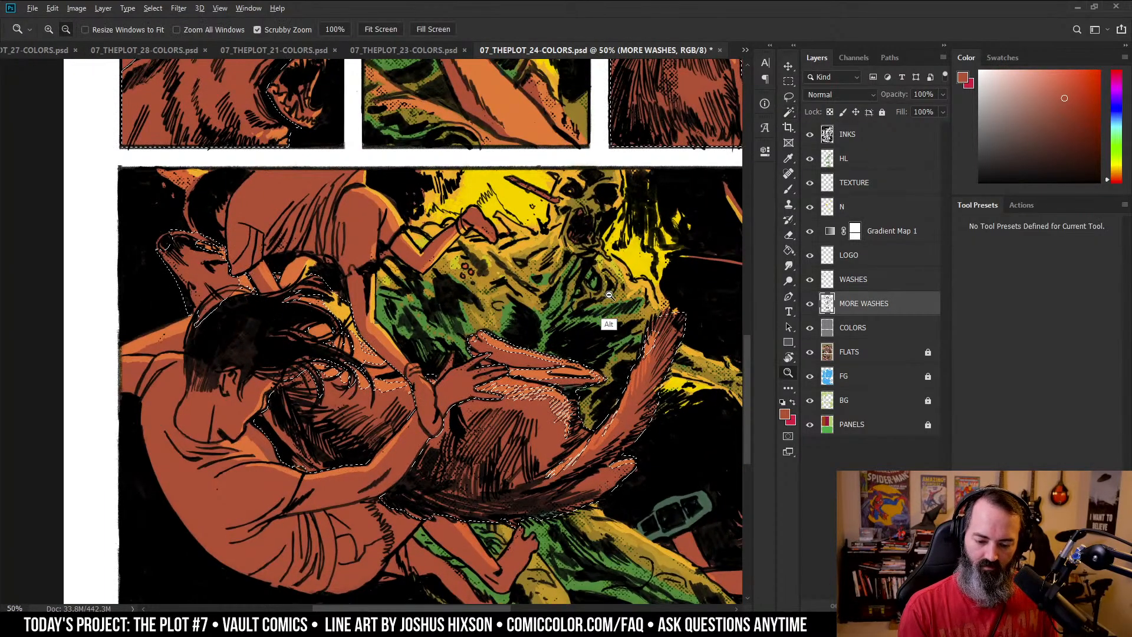
pyautogui.keyDown('alt'); pyautogui.click(609, 324); pyautogui.keyUp('alt')
pyautogui.moveTo(615, 283); pyautogui.dragTo(610, 321)
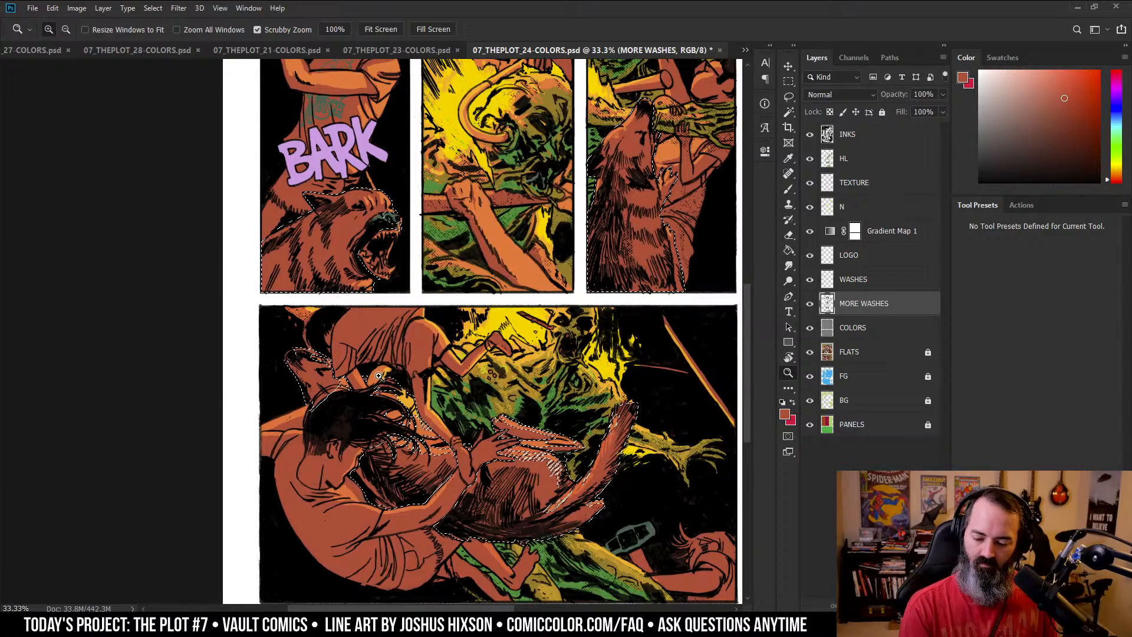
pyautogui.press('w')
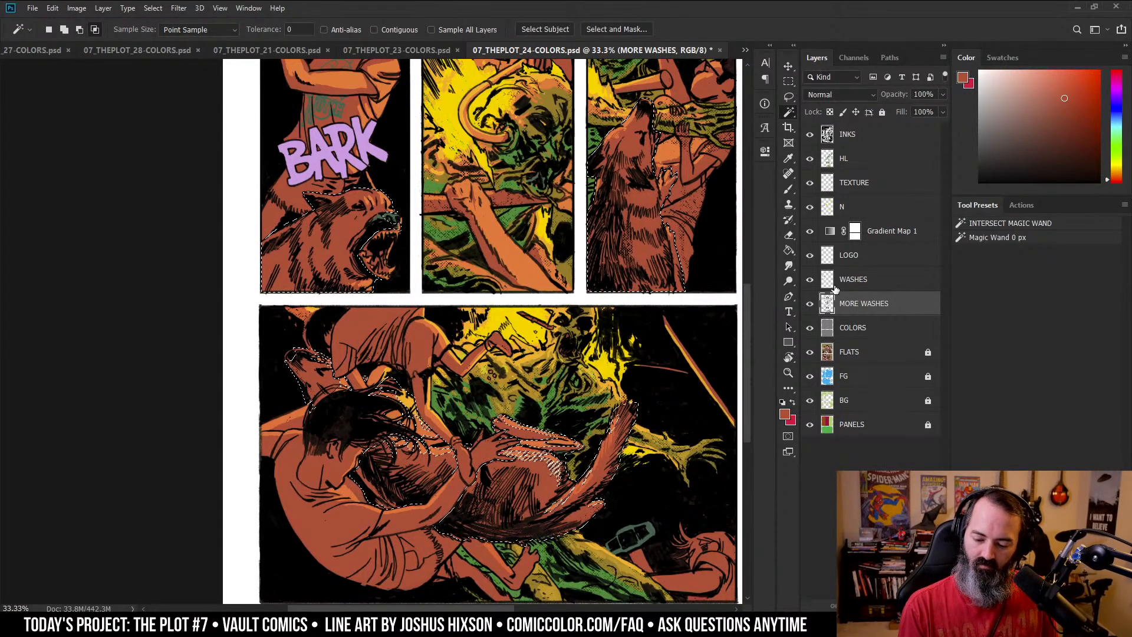
# - Fill the remaining dog selection with the sampled reddish brown on the N layer
pyautogui.hotkey('alt', ']')
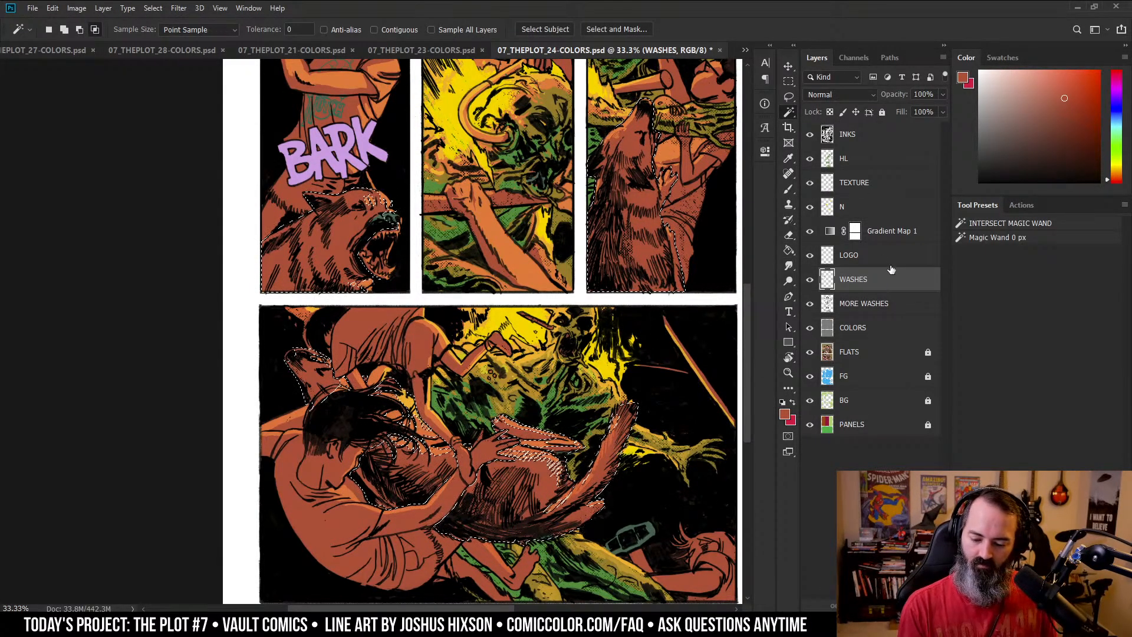
pyautogui.hotkey('alt', ']')
pyautogui.hotkey('alt', ']')
pyautogui.hotkey('alt', ']')
pyautogui.hotkey('ctrl', 'd')
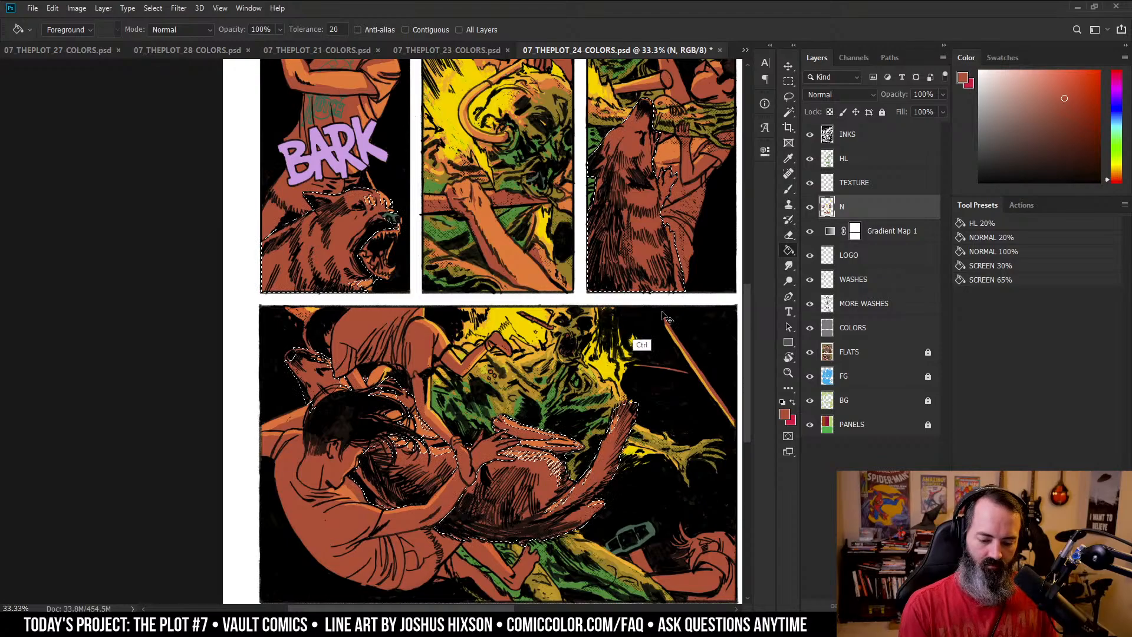
# - Darken and mute the dog's colour with Hue/Saturation, using Saturation -29 and Lightness -14
pyautogui.hotkey('ctrl', 'u')
pyautogui.moveTo(804, 424); pyautogui.dragTo(785, 397)
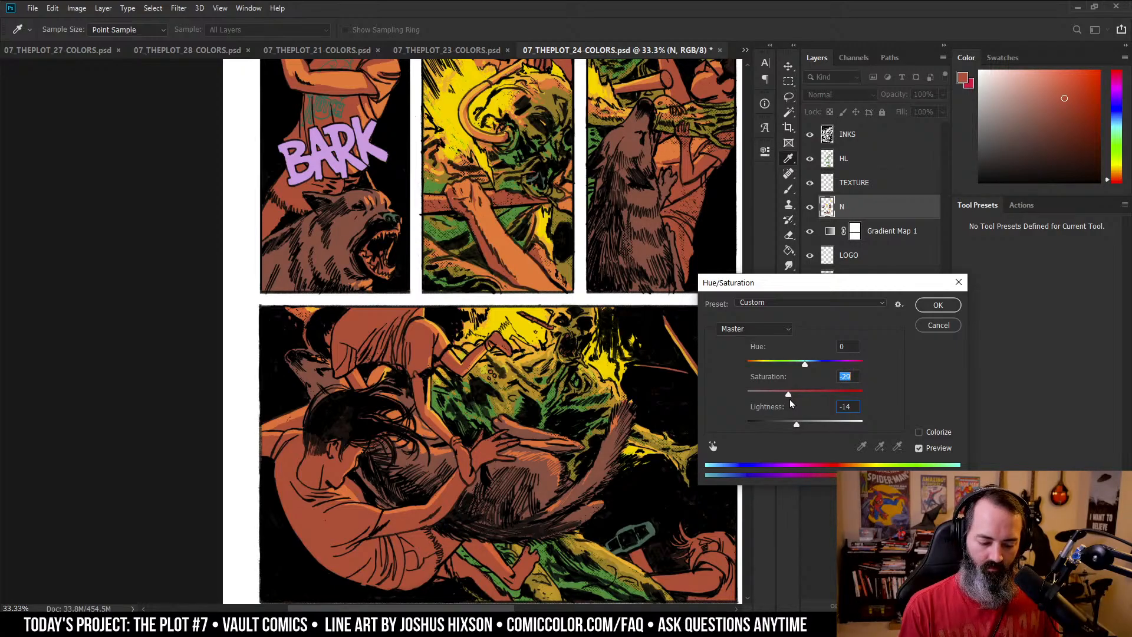
pyautogui.click(958, 283)
# - Check the recoloured dog against the whole page, and inspect the upper panels up close
pyautogui.press('z')
pyautogui.keyDown('alt'); pyautogui.click(661, 256); pyautogui.keyUp('alt')
pyautogui.keyDown('alt'); pyautogui.click(661, 255); pyautogui.keyUp('alt')
pyautogui.moveTo(661, 256); pyautogui.dragTo(714, 359)
pyautogui.keyDown('alt'); pyautogui.click(591, 379); pyautogui.keyUp('alt')
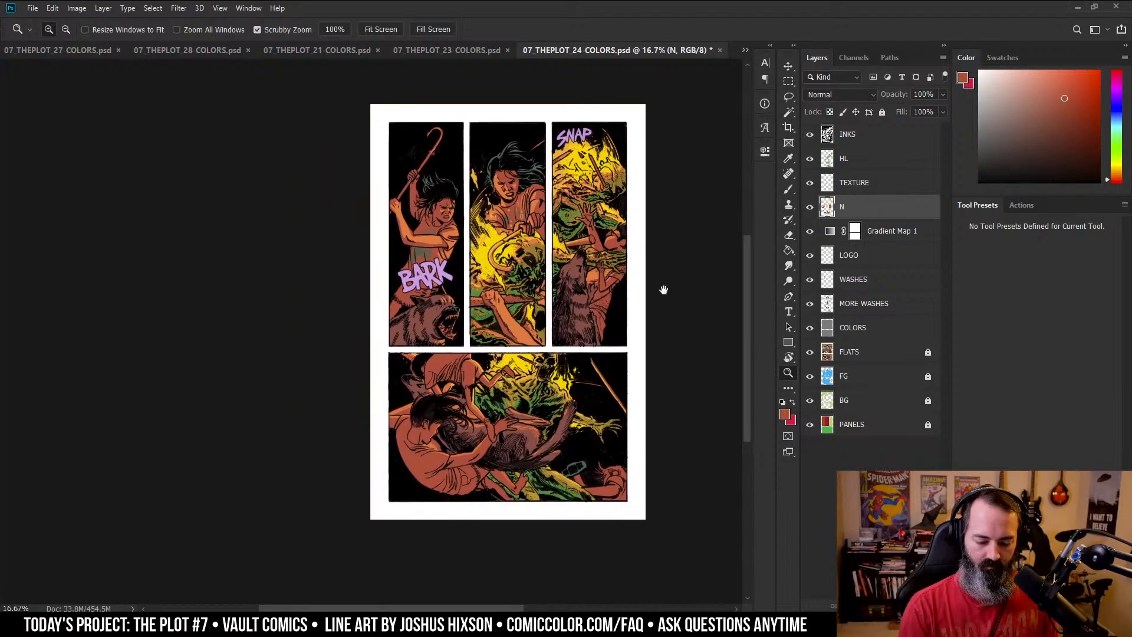
pyautogui.click(623, 262)
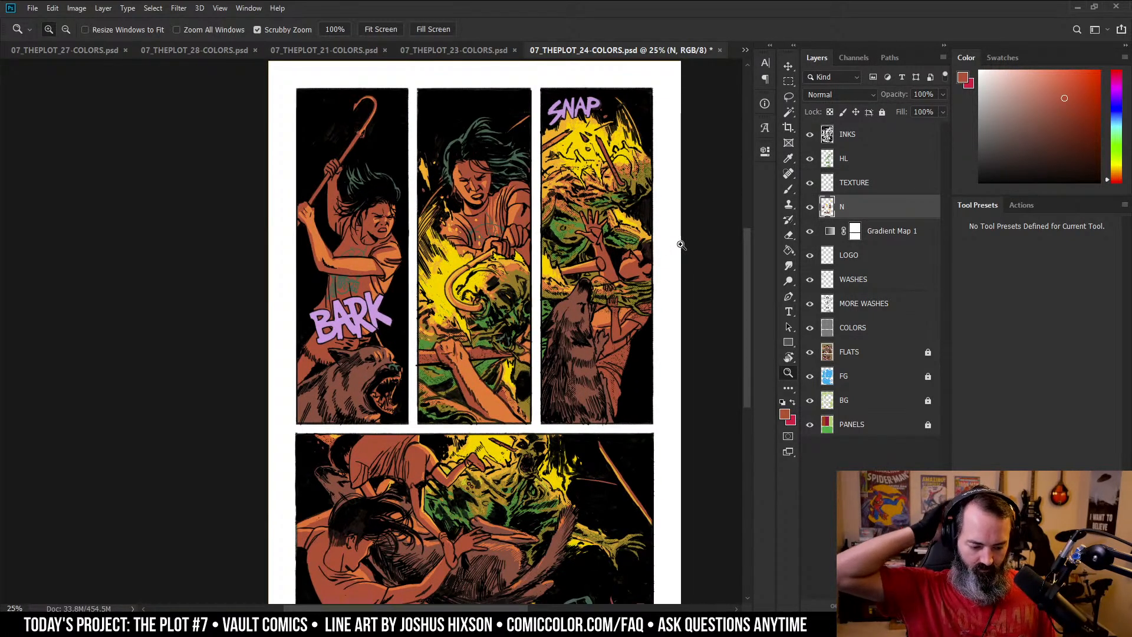
pyautogui.keyDown('ctrl'); pyautogui.click(881, 204); pyautogui.keyUp('ctrl')
pyautogui.click(834, 352)
pyautogui.press('w')
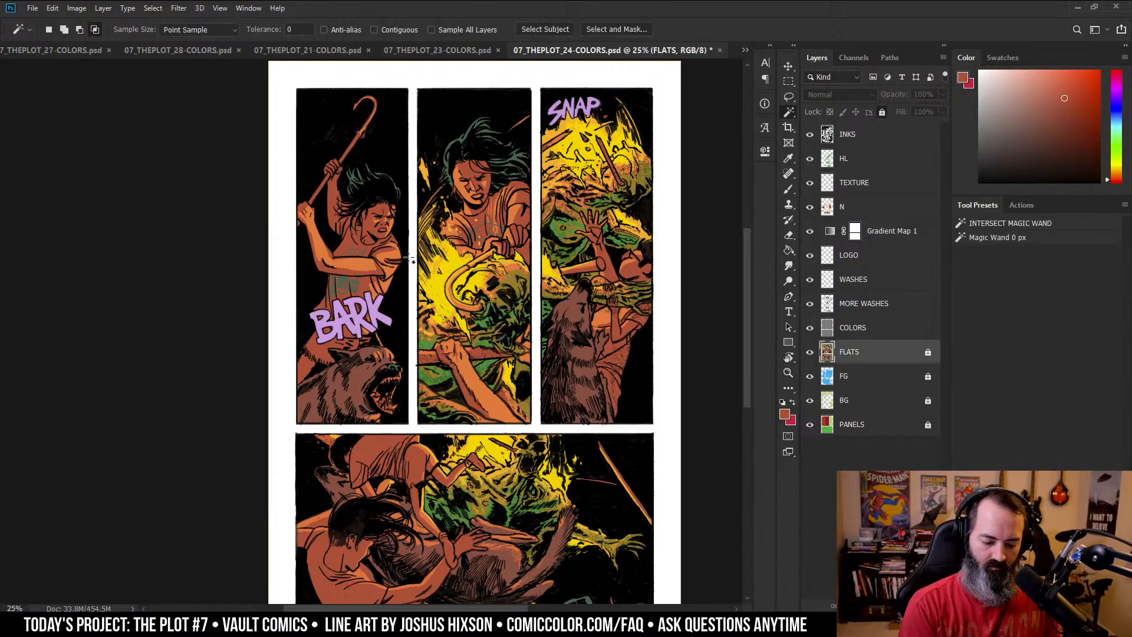
pyautogui.hotkey('ctrl', '+')
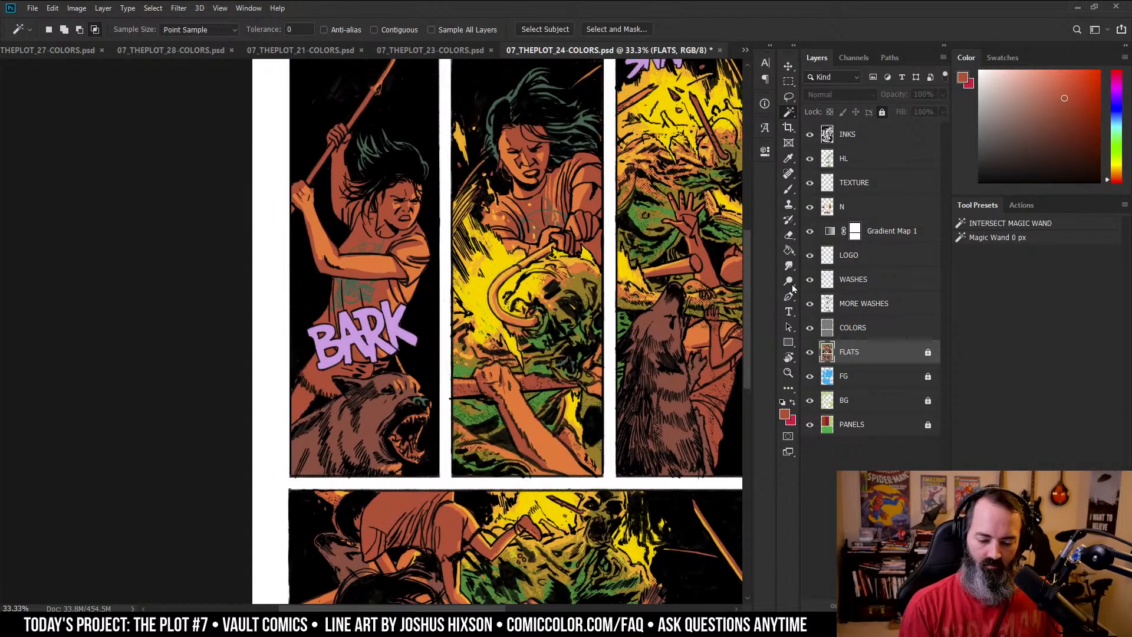
pyautogui.moveTo(651, 323); pyautogui.dragTo(589, 316)
# - Move the LOGO layer above Gradient Map 1 in the layer stack
pyautogui.click(880, 254)
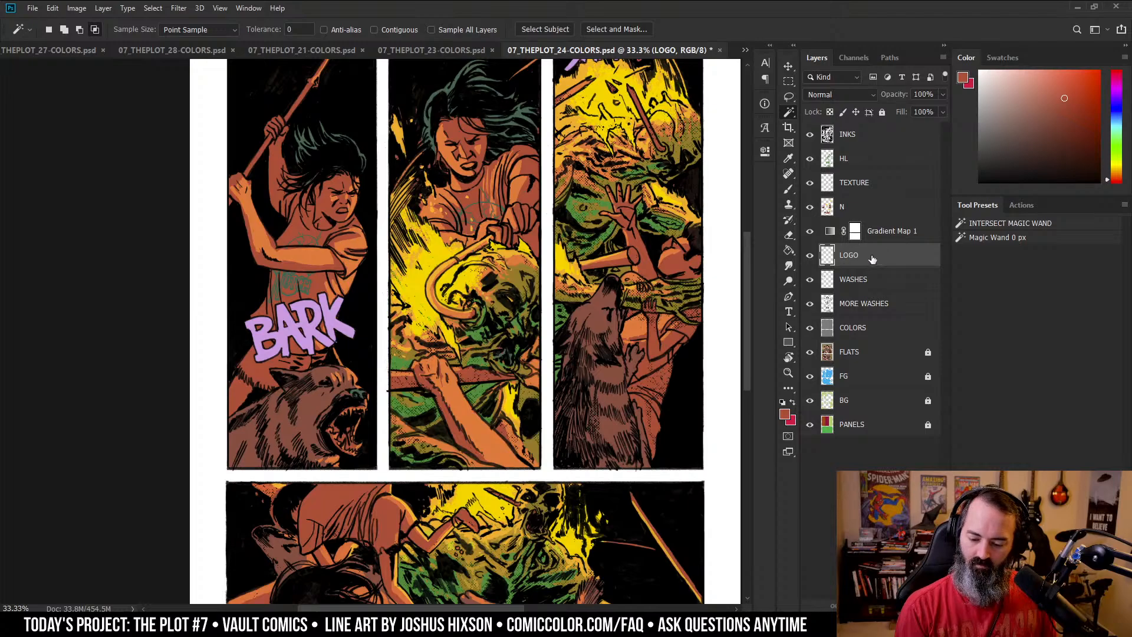
pyautogui.moveTo(878, 256); pyautogui.dragTo(898, 224)
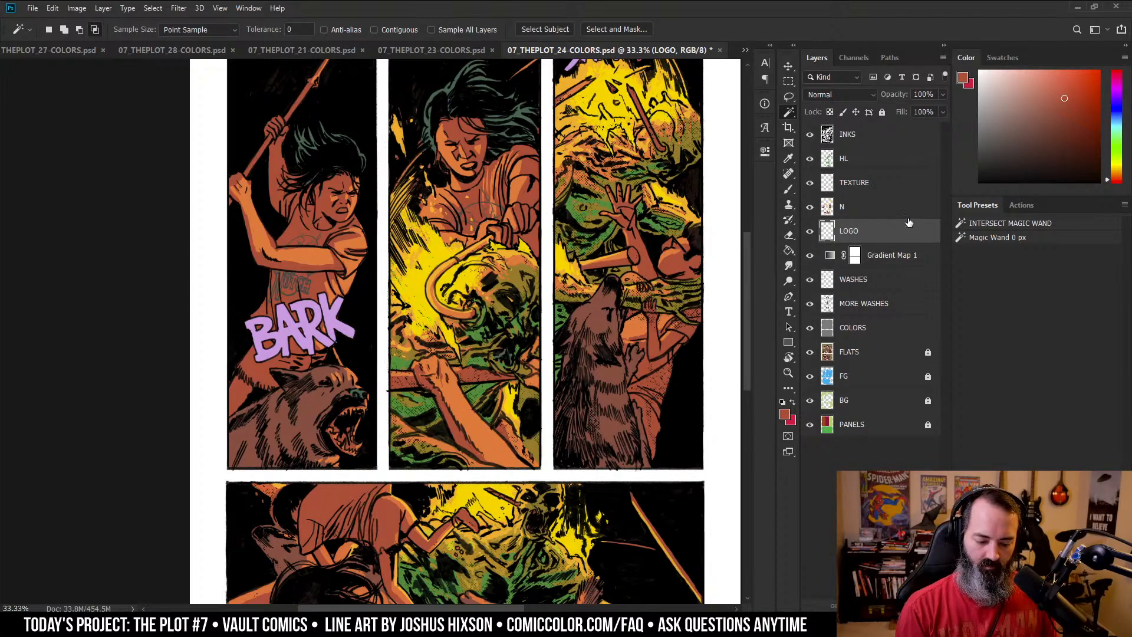
pyautogui.click(572, 243)
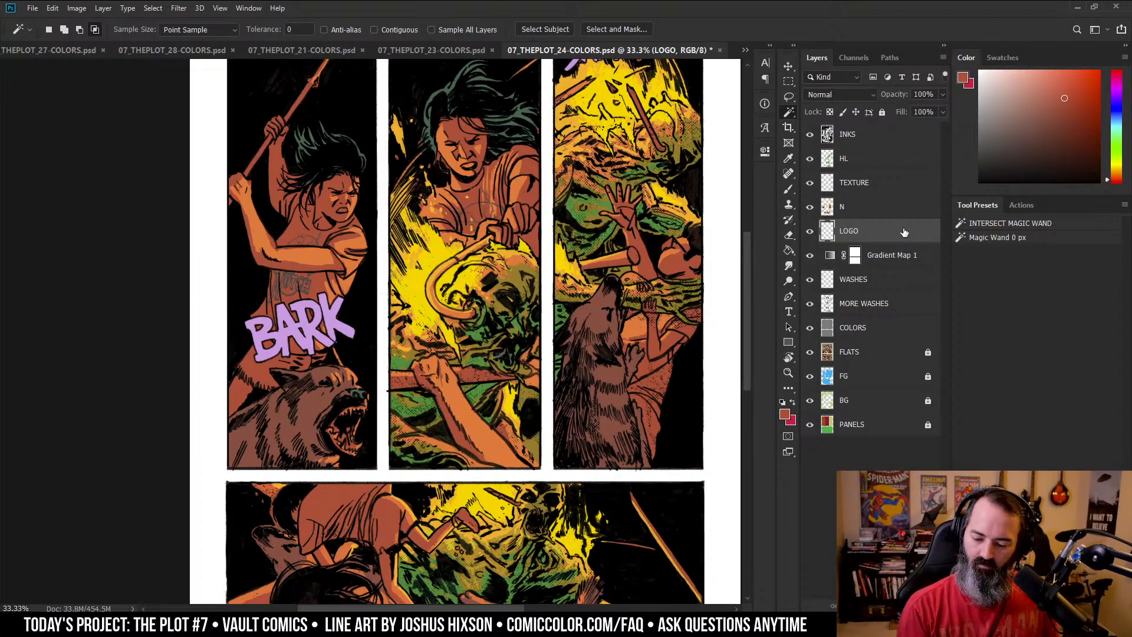
# - Add a new layer clipped to LOGO and sample a dark reddish brown from the artwork as the fill colour
pyautogui.hotkey('ctrl', 'shift', 'alt', 'n')
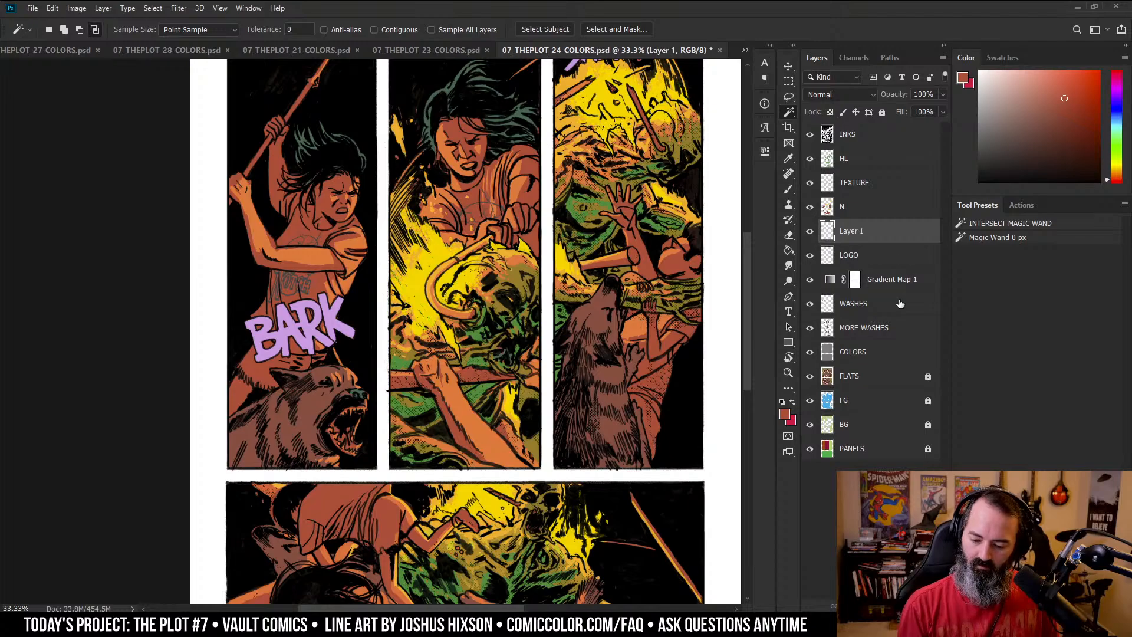
pyautogui.keyDown('alt'); pyautogui.click(881, 242); pyautogui.keyUp('alt')
pyautogui.press('b')
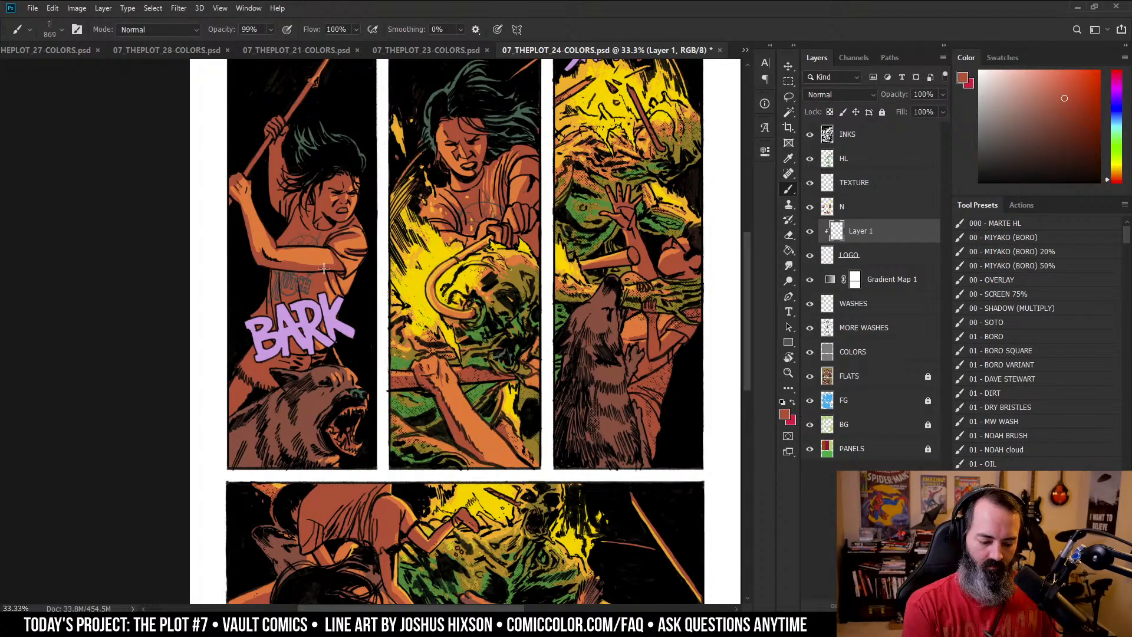
pyautogui.keyDown('alt'); pyautogui.click(345, 314); pyautogui.keyUp('alt')
pyautogui.press('g')
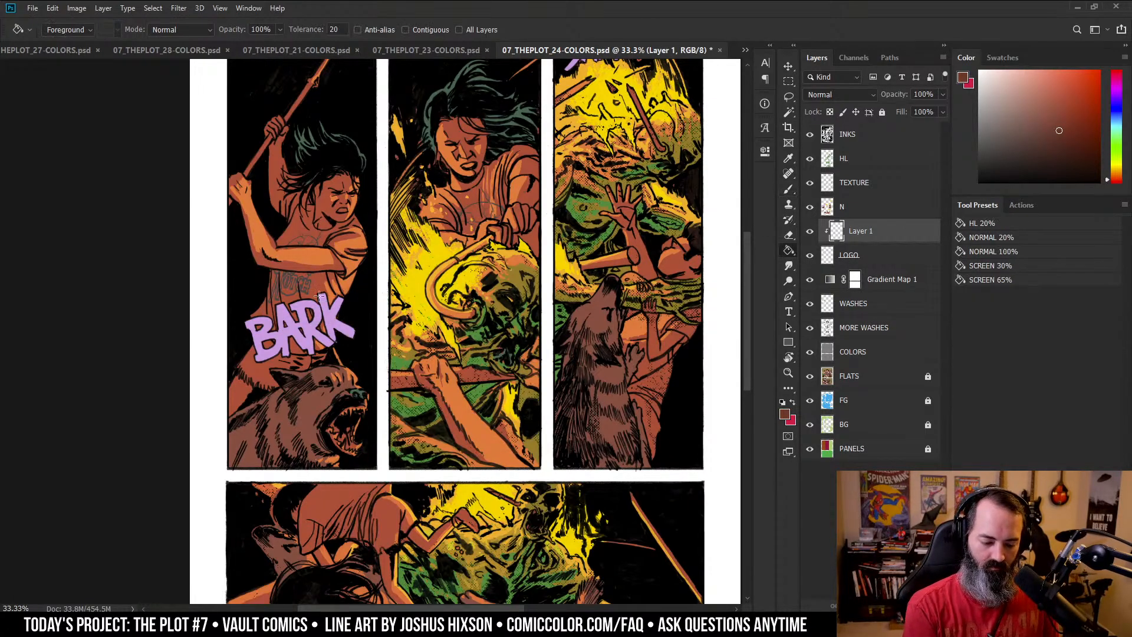
pyautogui.click(310, 295)
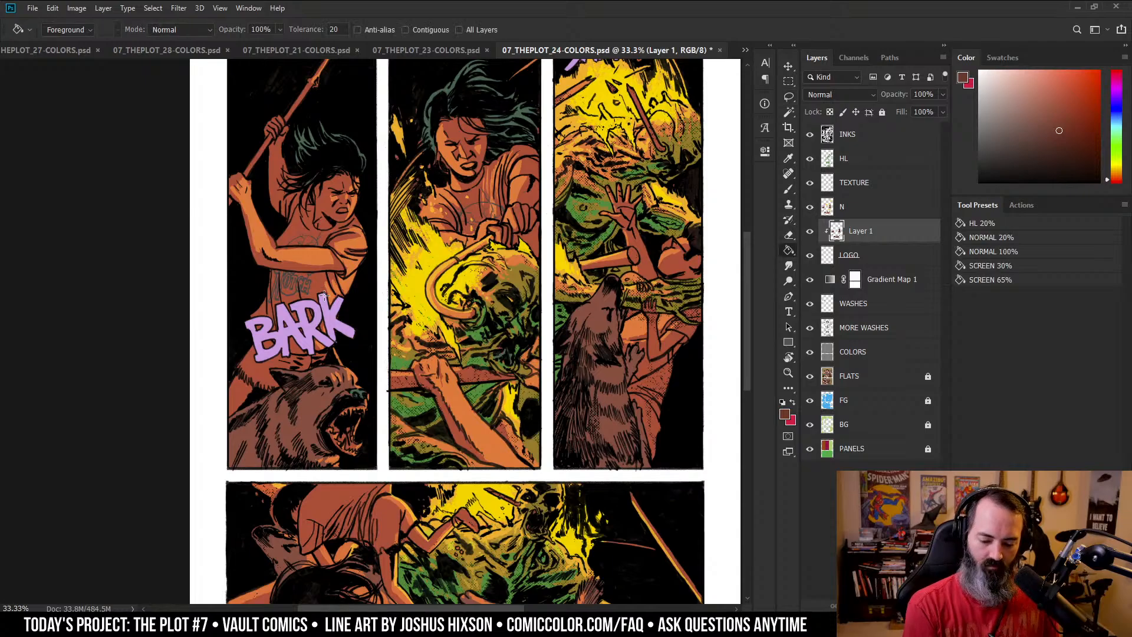
pyautogui.hotkey('ctrl', 'alt', 'g')
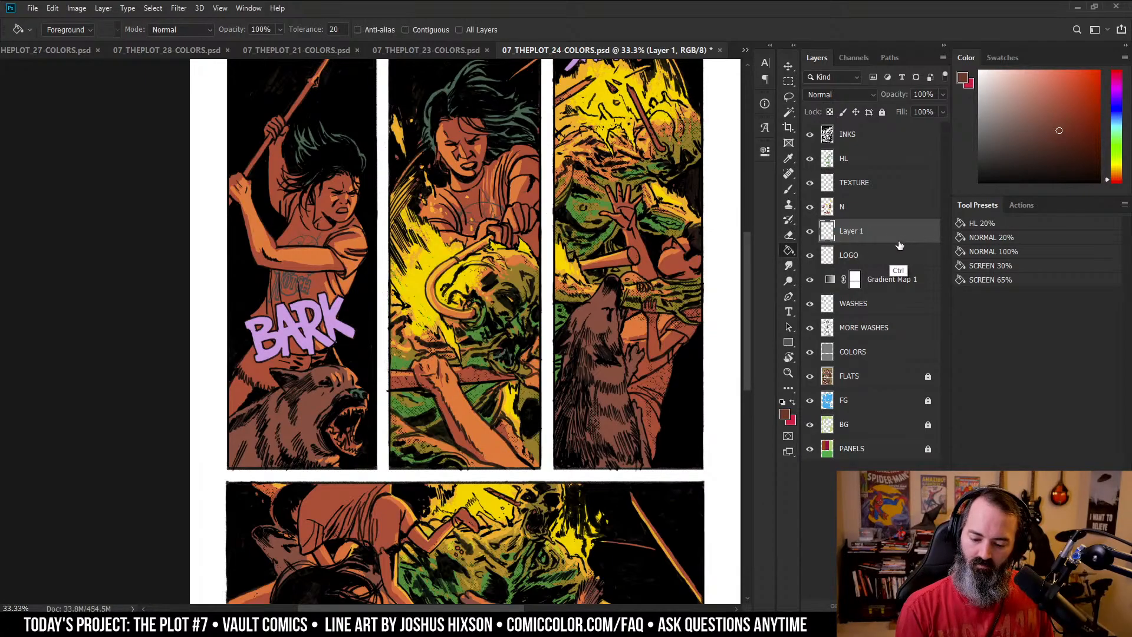
pyautogui.click(854, 259)
pyautogui.click(875, 239)
pyautogui.hotkey('ctrl', 'alt', 'g')
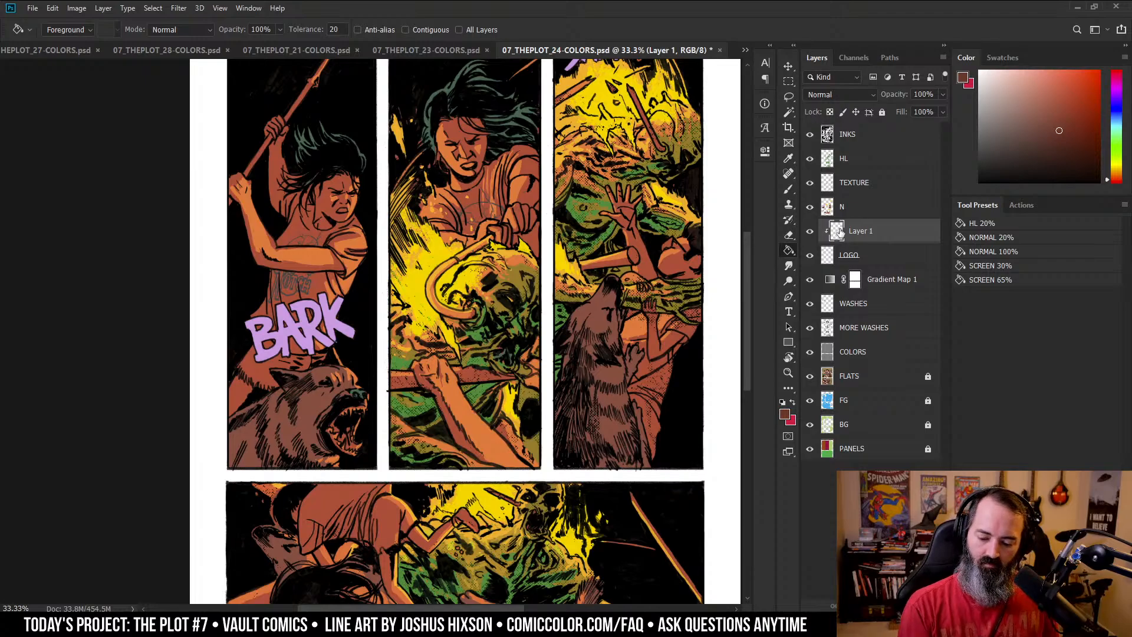
# - Fill the clipped layer with the dark reddish brown and merge it down into LOGO
pyautogui.click(304, 283)
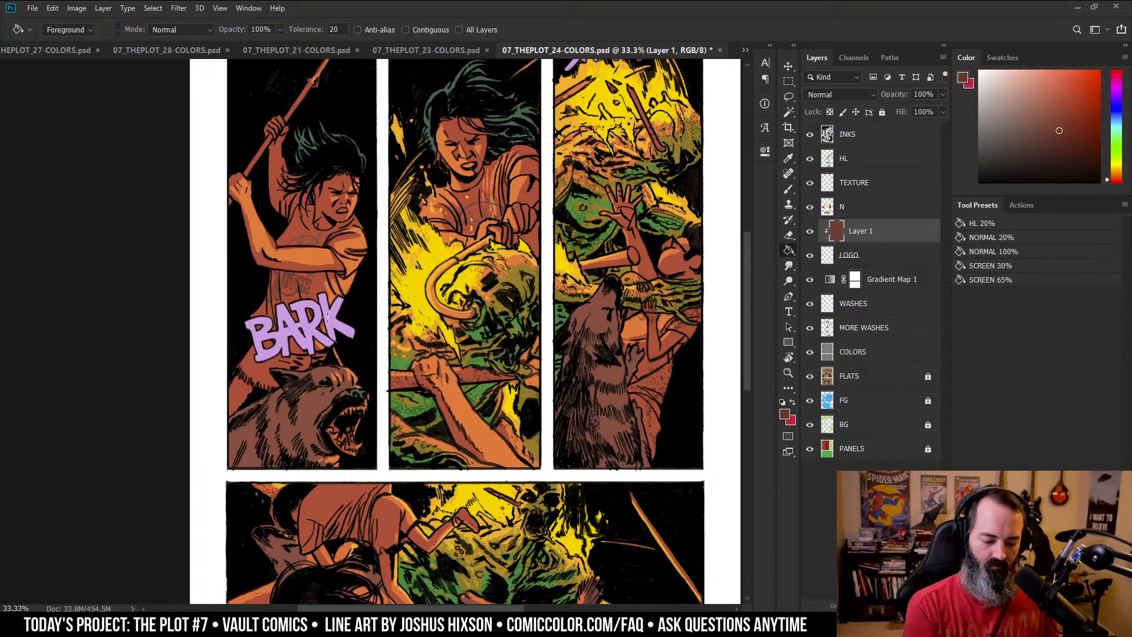
pyautogui.press('z')
pyautogui.keyDown('alt'); pyautogui.click(563, 384); pyautogui.keyUp('alt')
pyautogui.rightClick(884, 236)
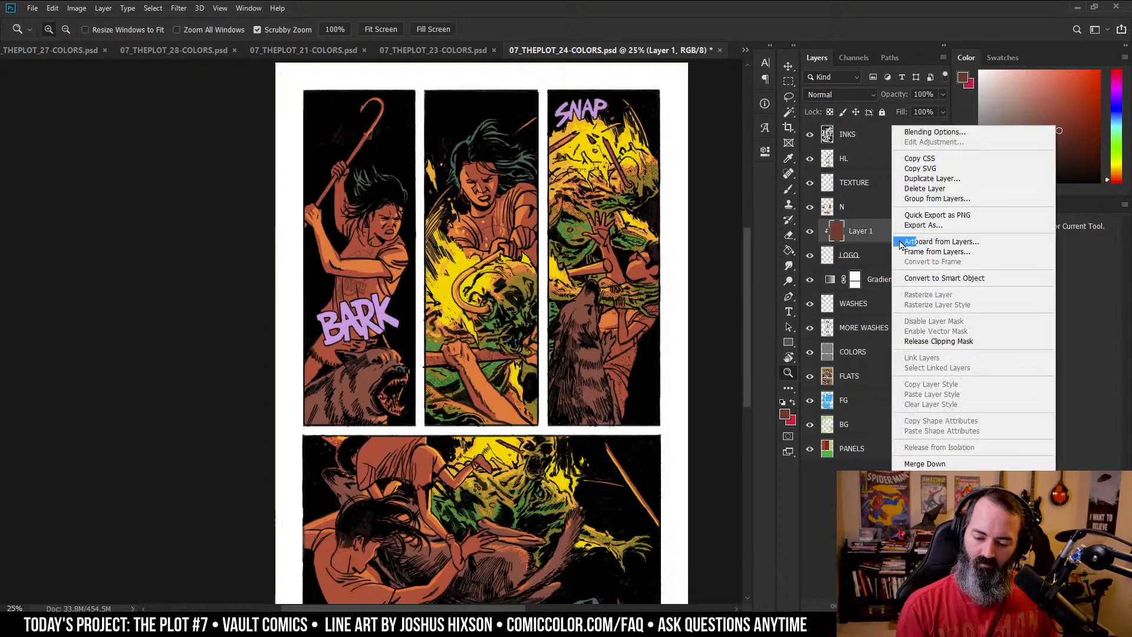
pyautogui.click(933, 464)
# - Check the recoloured shirt logo against the whole page and the upper panels
pyautogui.moveTo(700, 391); pyautogui.dragTo(675, 372)
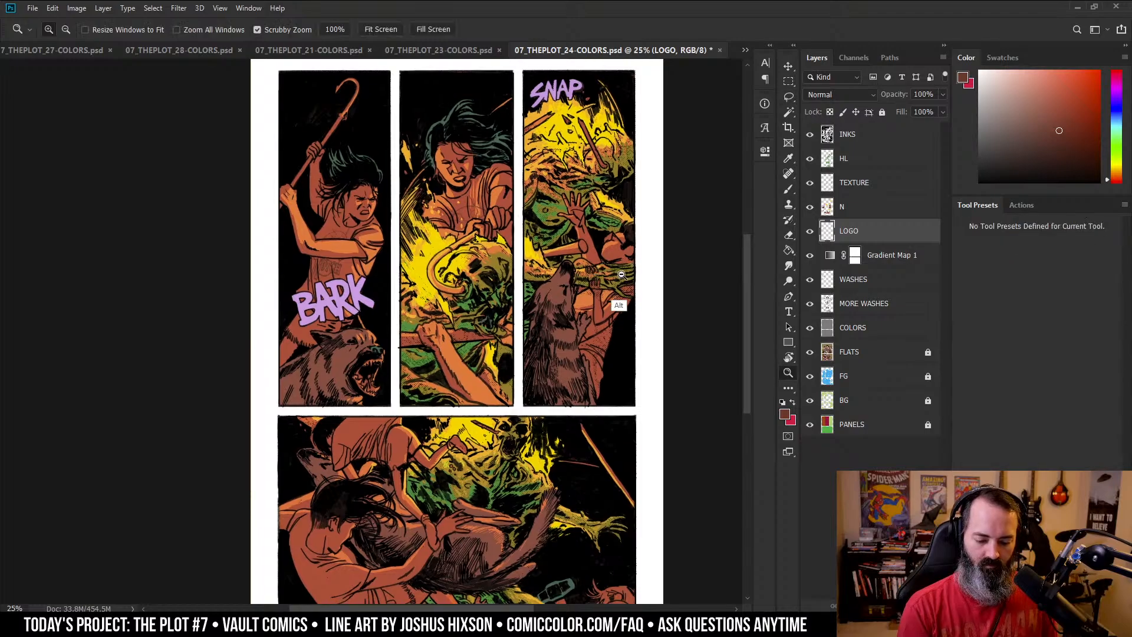
pyautogui.hotkey('ctrl', '-')
pyautogui.moveTo(716, 287)
pyautogui.mouseDown()
pyautogui.moveTo(564, 309)
pyautogui.moveTo(700, 259)
pyautogui.mouseUp()
pyautogui.press('l')
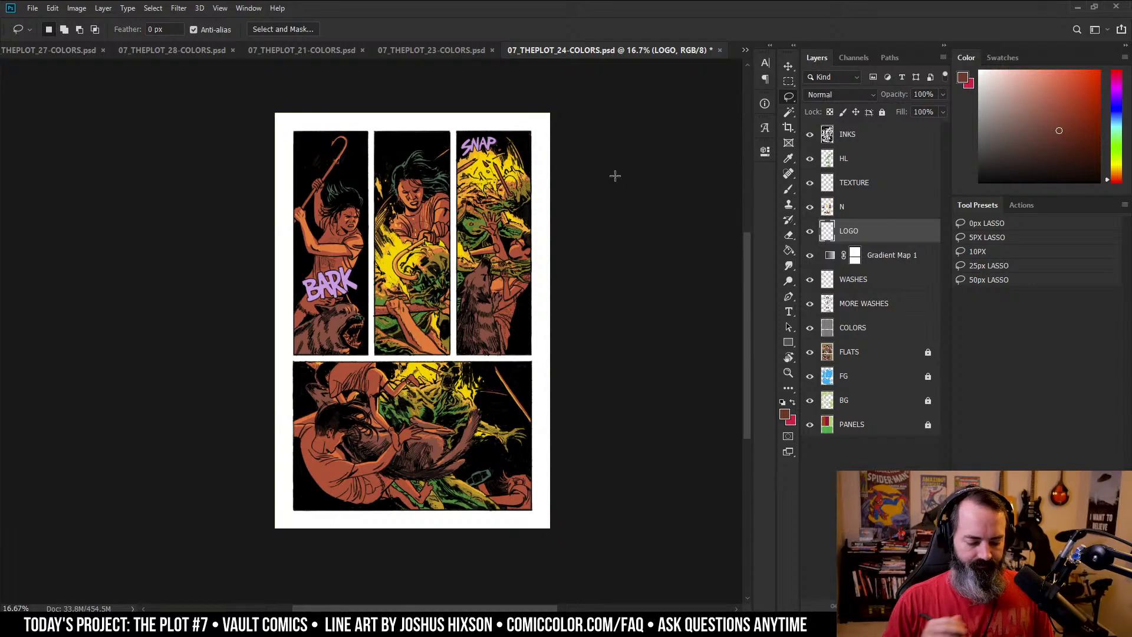
pyautogui.keyDown('ctrl'); pyautogui.click(576, 197); pyautogui.keyUp('ctrl')
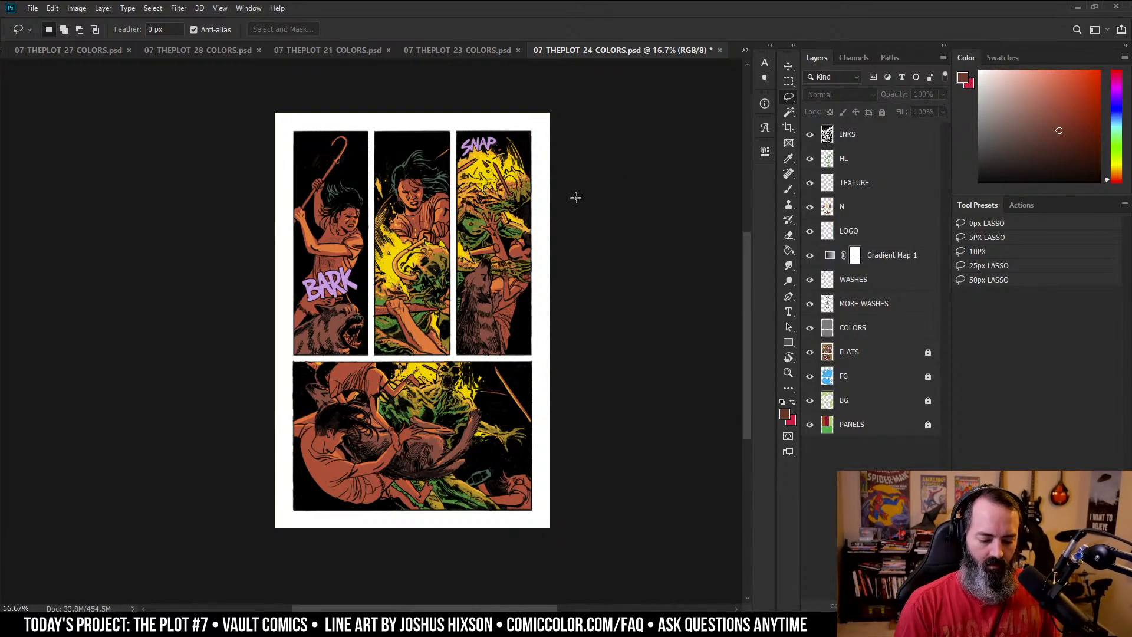
pyautogui.hotkey('ctrl', 'space')
pyautogui.moveTo(357, 242)
pyautogui.mouseDown()
pyautogui.moveTo(507, 236)
pyautogui.moveTo(479, 250)
pyautogui.mouseUp()
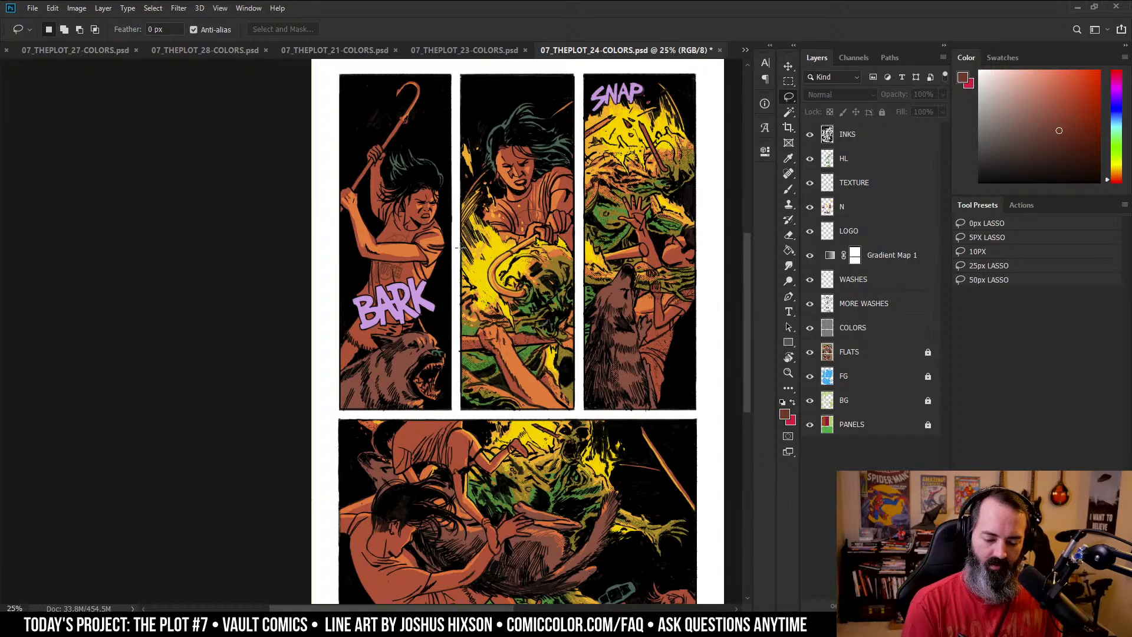
# - Select the light-side wash shapes on the woman and dog in the first panel, using the FLATS, WASHES and PANELS layers
pyautogui.click(829, 350)
pyautogui.press('w')
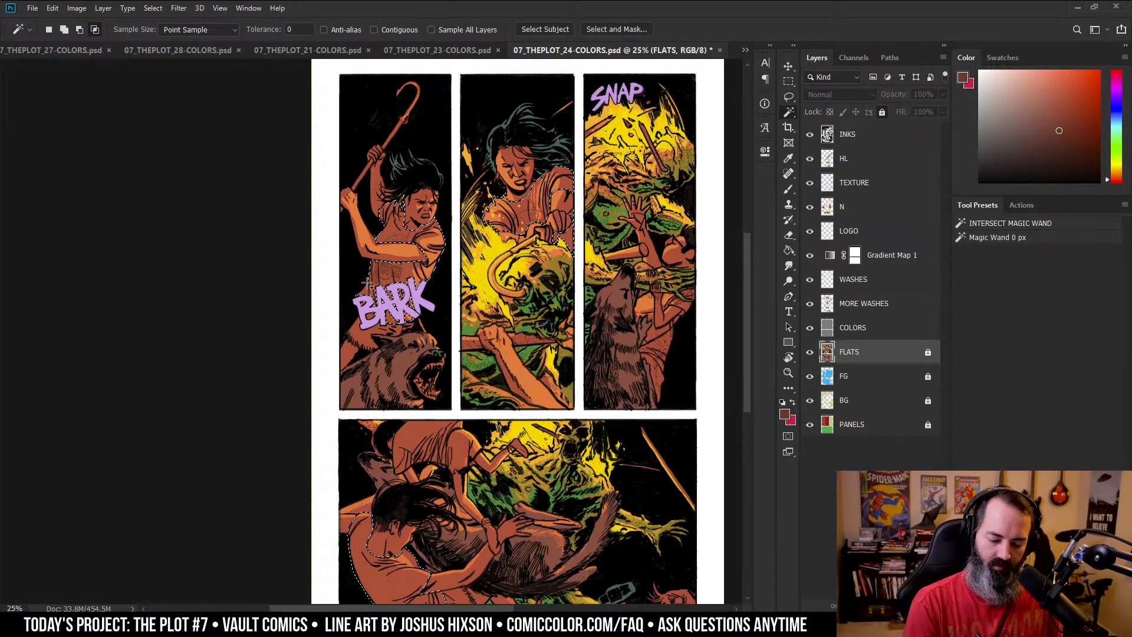
pyautogui.press('l')
pyautogui.click(853, 279)
pyautogui.press('w')
pyautogui.click(413, 260)
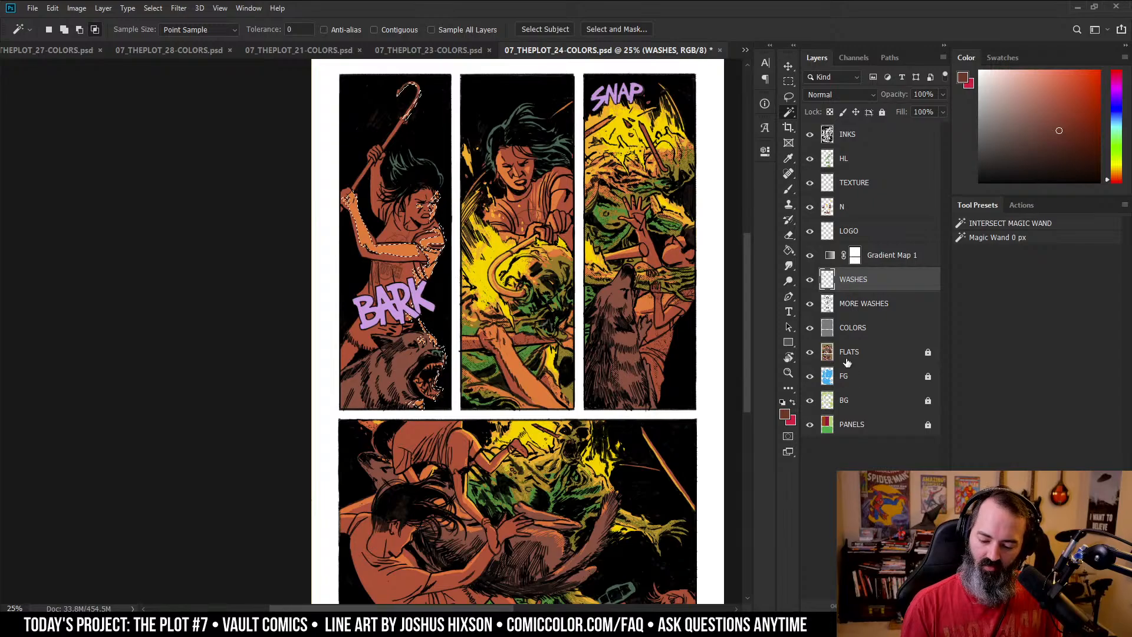
pyautogui.click(830, 425)
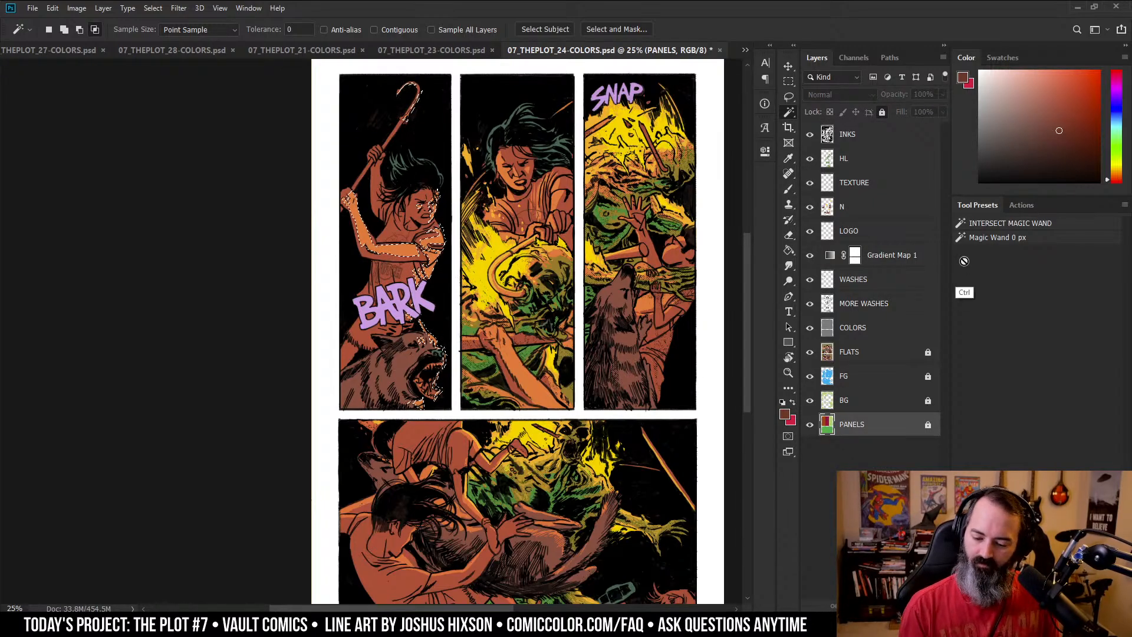
# - Paint the first panel's selected light shapes on the N layer with an orange-yellow sampled from the fire
pyautogui.click(831, 207)
pyautogui.press('b')
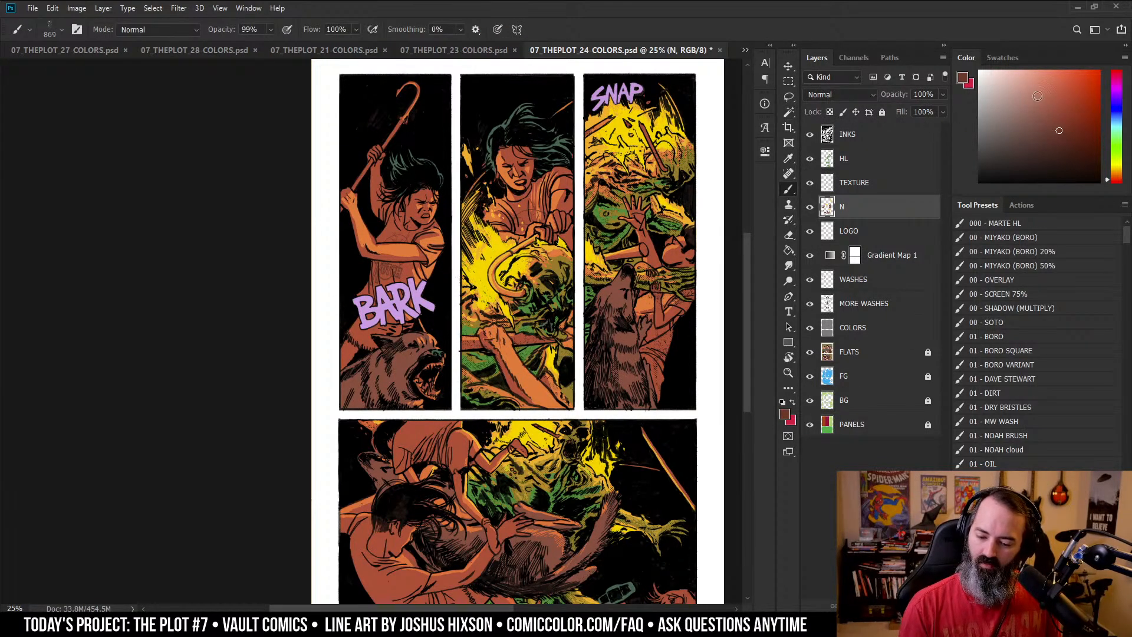
pyautogui.keyDown('alt'); pyautogui.click(496, 248); pyautogui.keyUp('alt')
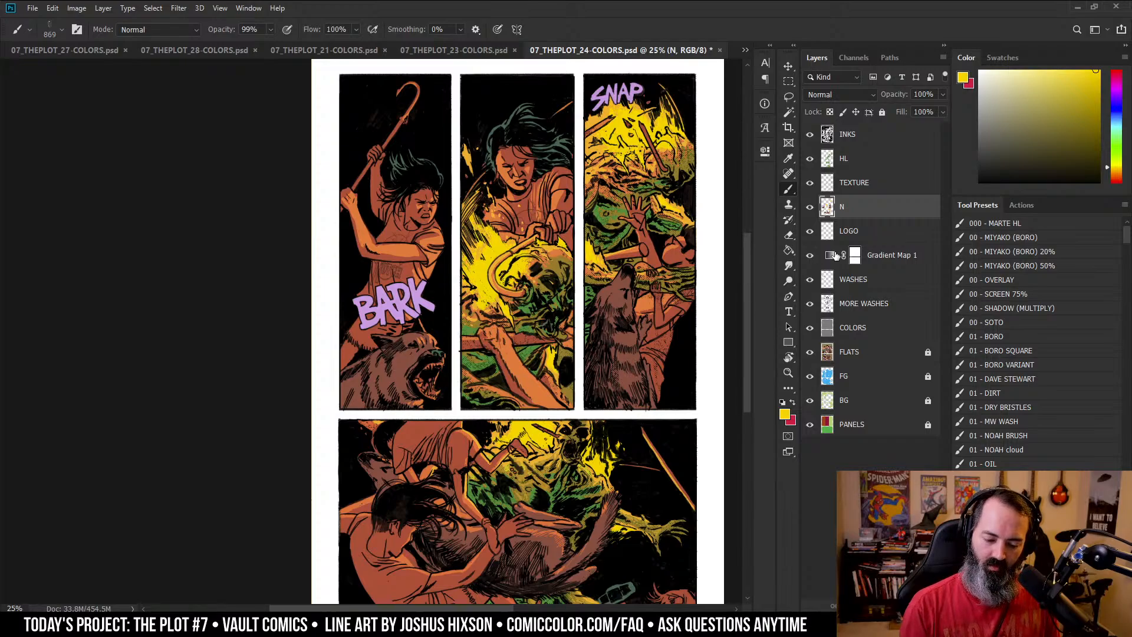
pyautogui.keyDown('alt'); pyautogui.click(550, 247); pyautogui.keyUp('alt')
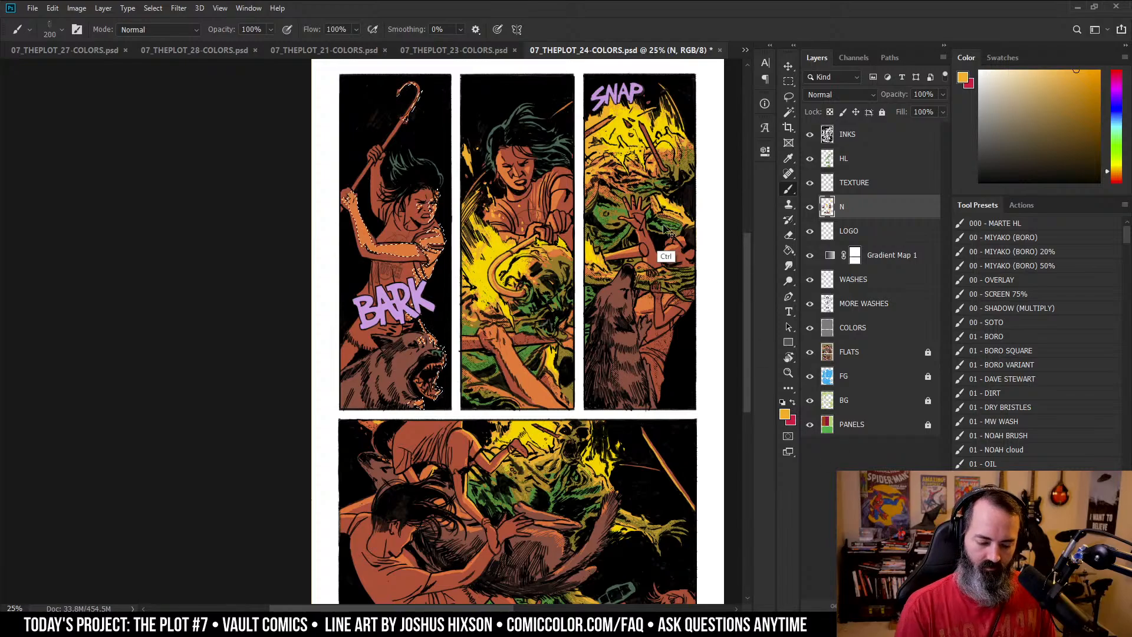
pyautogui.moveTo(420, 116); pyautogui.dragTo(468, 111)
pyautogui.moveTo(370, 230)
pyautogui.mouseDown()
pyautogui.moveTo(428, 260)
pyautogui.moveTo(447, 284)
pyautogui.moveTo(445, 353)
pyautogui.mouseUp()
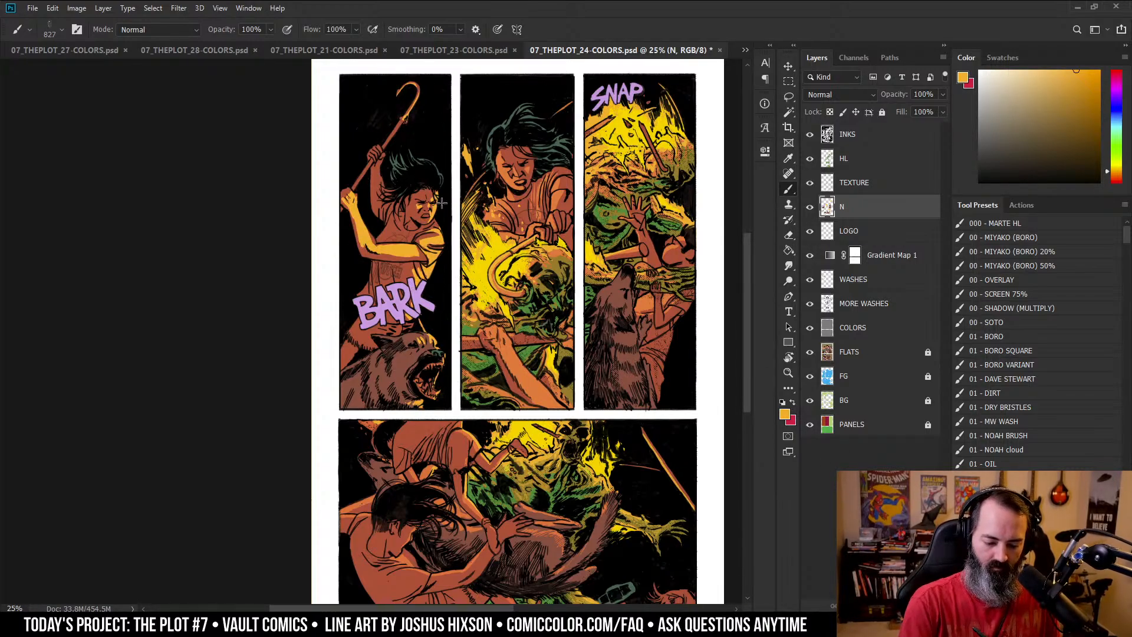
# - Select the woman's shirt areas across the page from the FLATS layer and make N the active layer
pyautogui.press('z')
pyautogui.keyDown('alt'); pyautogui.click(649, 306); pyautogui.keyUp('alt')
pyautogui.moveTo(521, 326); pyautogui.dragTo(679, 274)
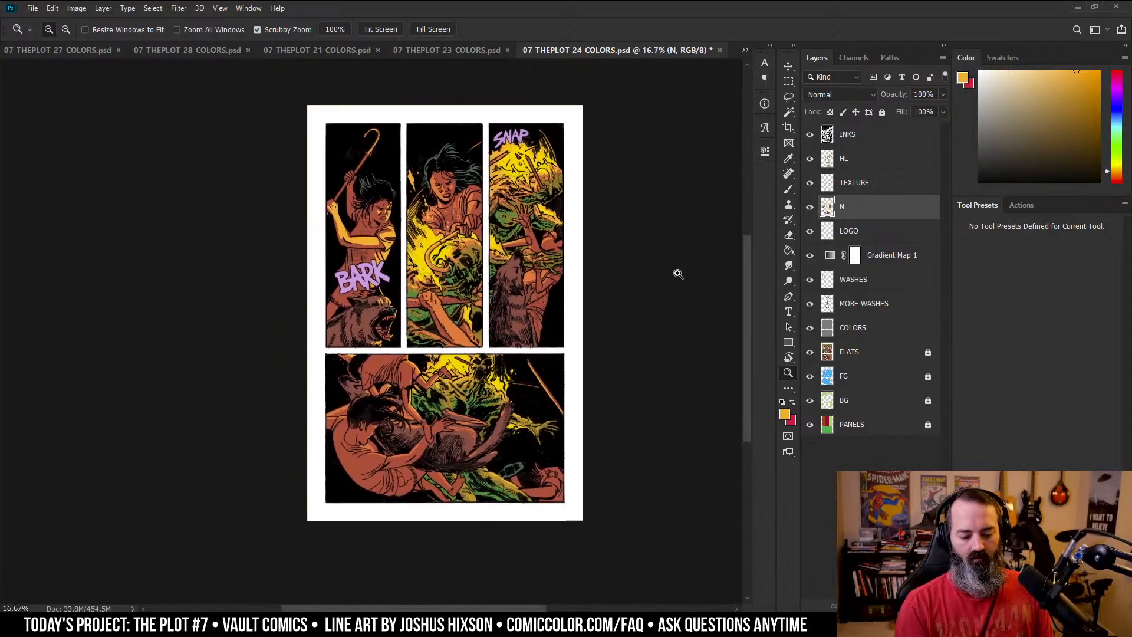
pyautogui.moveTo(589, 182); pyautogui.dragTo(670, 244)
pyautogui.click(628, 221)
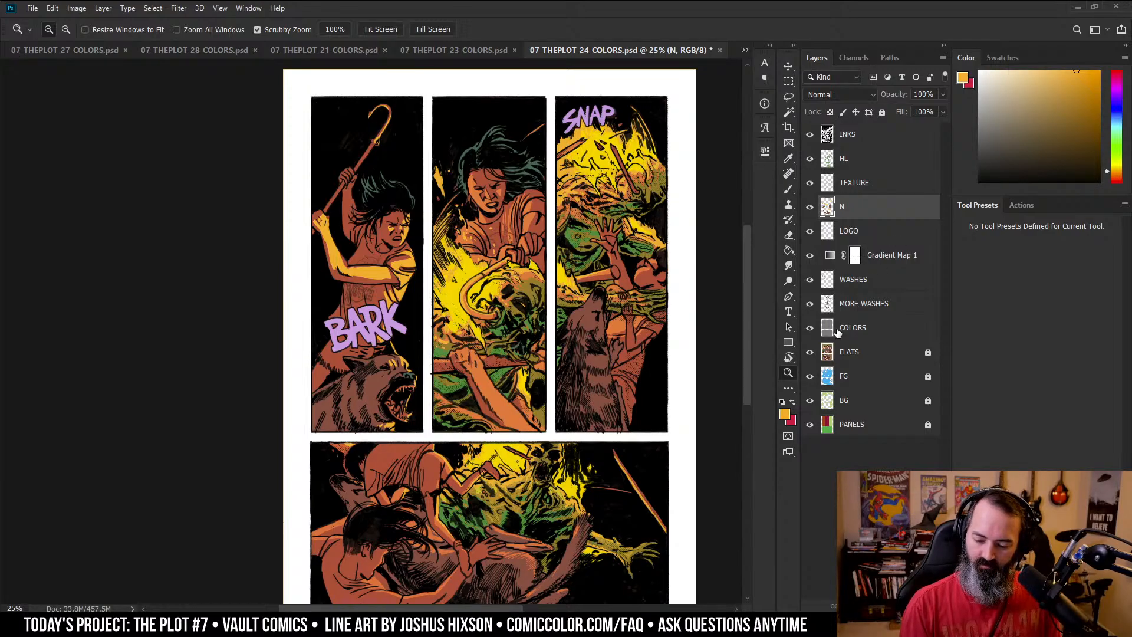
pyautogui.click(849, 352)
pyautogui.press('w')
pyautogui.moveTo(669, 301); pyautogui.dragTo(640, 273)
pyautogui.keyDown('ctrl'); pyautogui.click(827, 206); pyautogui.keyUp('ctrl')
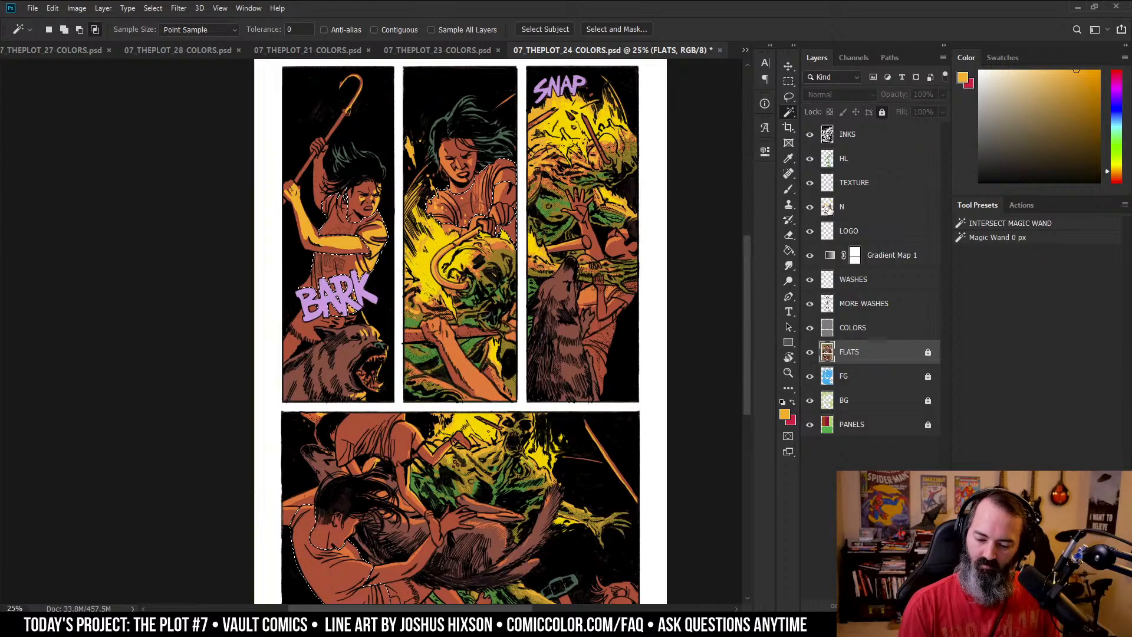
pyautogui.click(827, 207)
pyautogui.hotkey('ctrl', 'd')
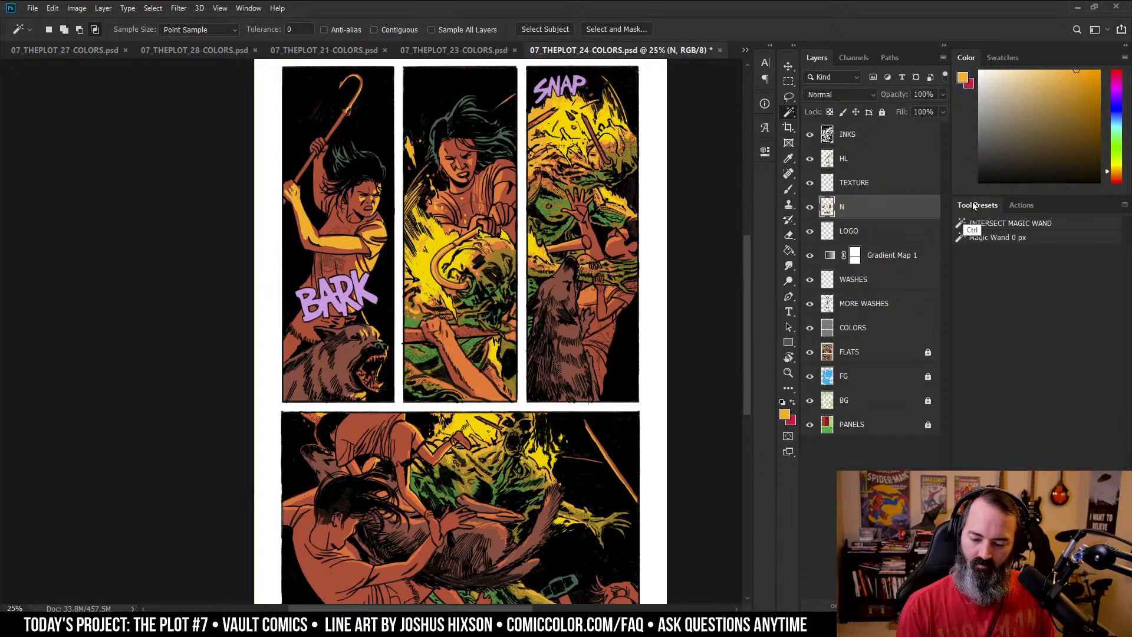
# - Mix a light orange tan from the sampled reddish brown and fill the selected shirts with it on the N layer
pyautogui.click(1053, 94)
pyautogui.press('b')
pyautogui.keyDown('alt'); pyautogui.click(333, 222); pyautogui.keyUp('alt')
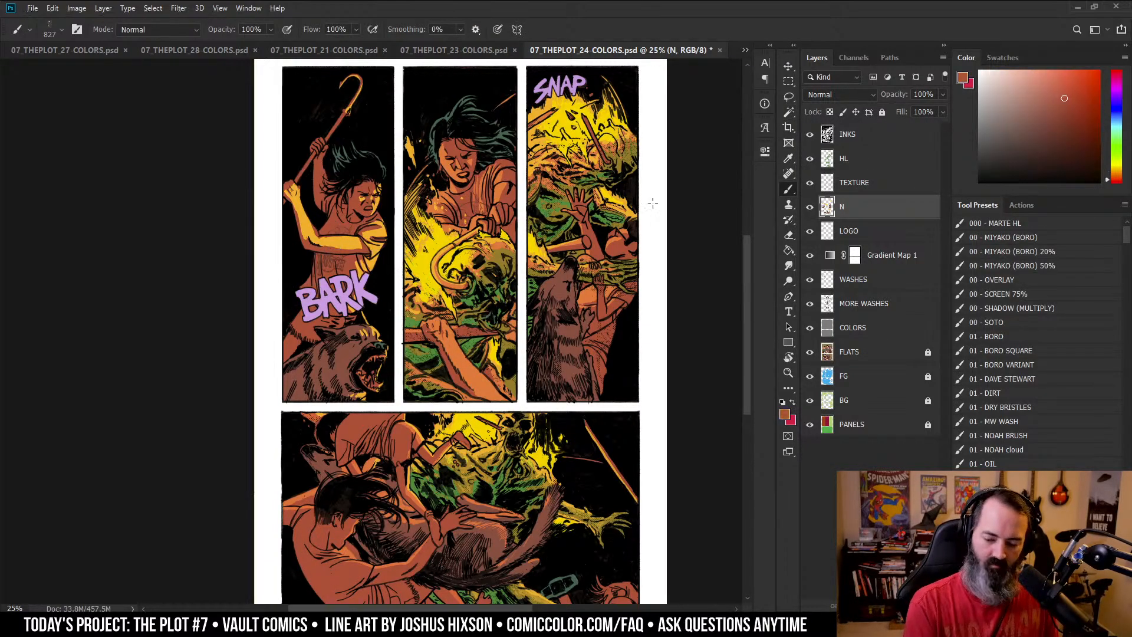
pyautogui.click(1053, 86)
pyautogui.moveTo(1116, 180); pyautogui.dragTo(1116, 175)
pyautogui.press('g')
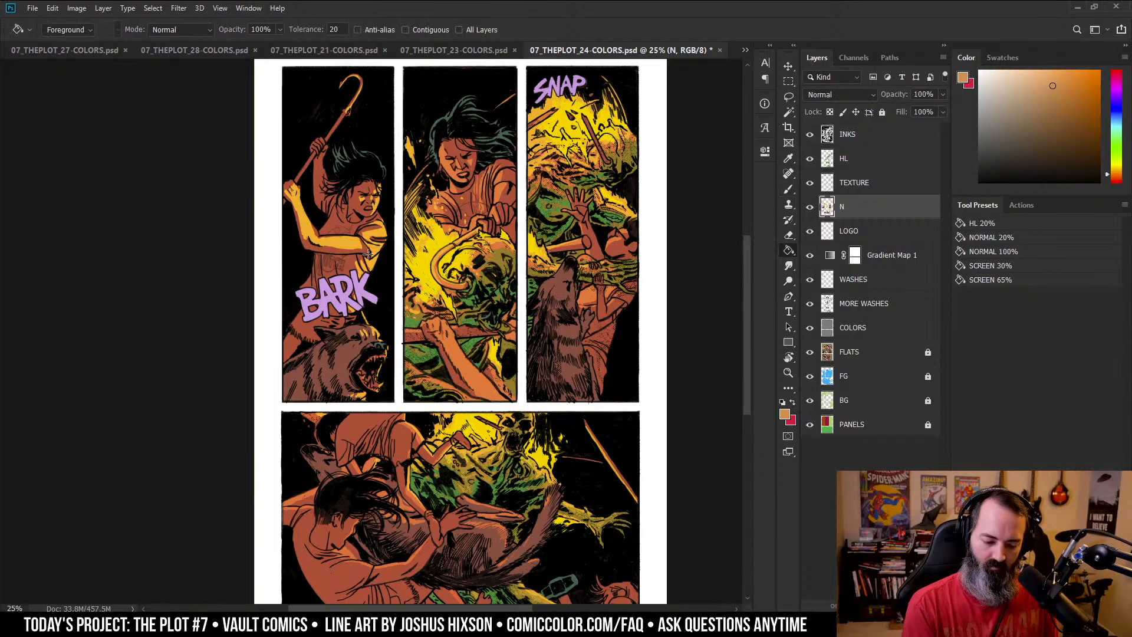
pyautogui.click(352, 226)
# - Deepen the shirt colour with Hue/Saturation, using Saturation +16 and Lightness -13 and slightly adjusting the hue
pyautogui.hotkey('ctrl', 'u')
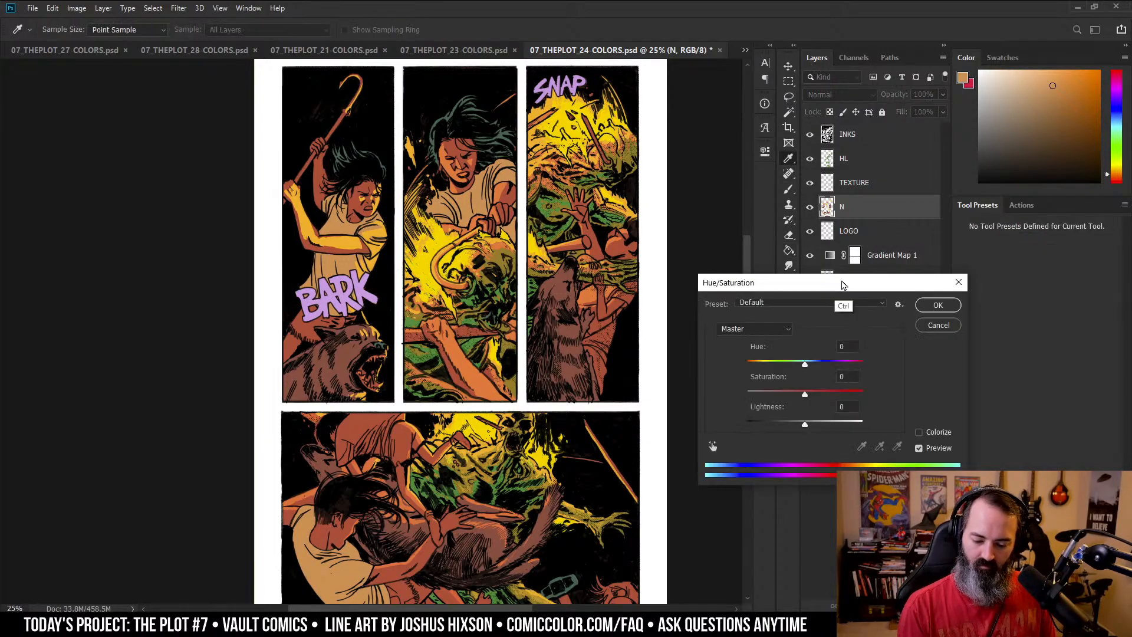
pyautogui.moveTo(805, 425)
pyautogui.mouseDown()
pyautogui.moveTo(816, 402)
pyautogui.moveTo(805, 363)
pyautogui.mouseUp()
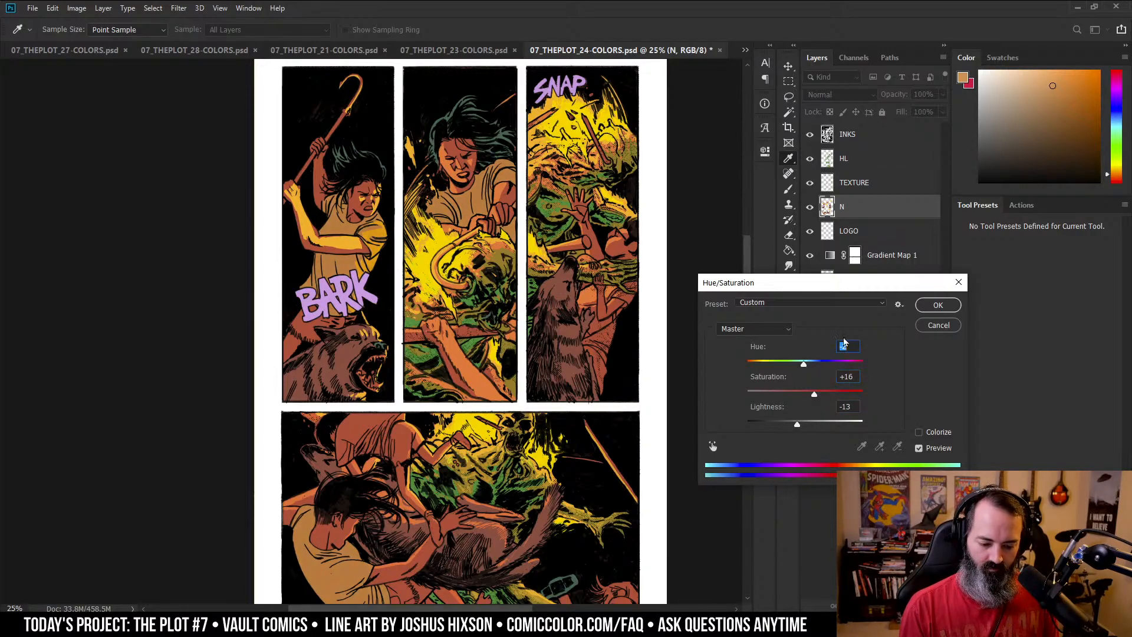
pyautogui.click(950, 303)
# - Check the recoloured shirts against the whole page and the upper panels
pyautogui.press('z')
pyautogui.keyDown('alt'); pyautogui.click(610, 321); pyautogui.keyUp('alt')
pyautogui.moveTo(536, 324); pyautogui.dragTo(684, 280)
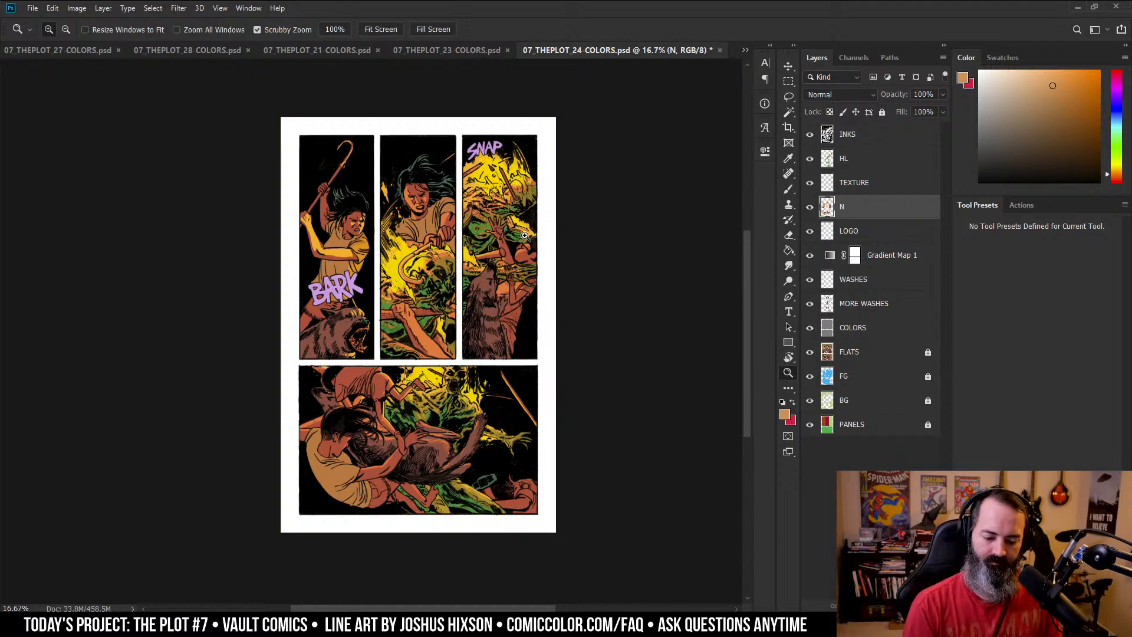
pyautogui.click(604, 309)
pyautogui.moveTo(564, 241); pyautogui.dragTo(611, 240)
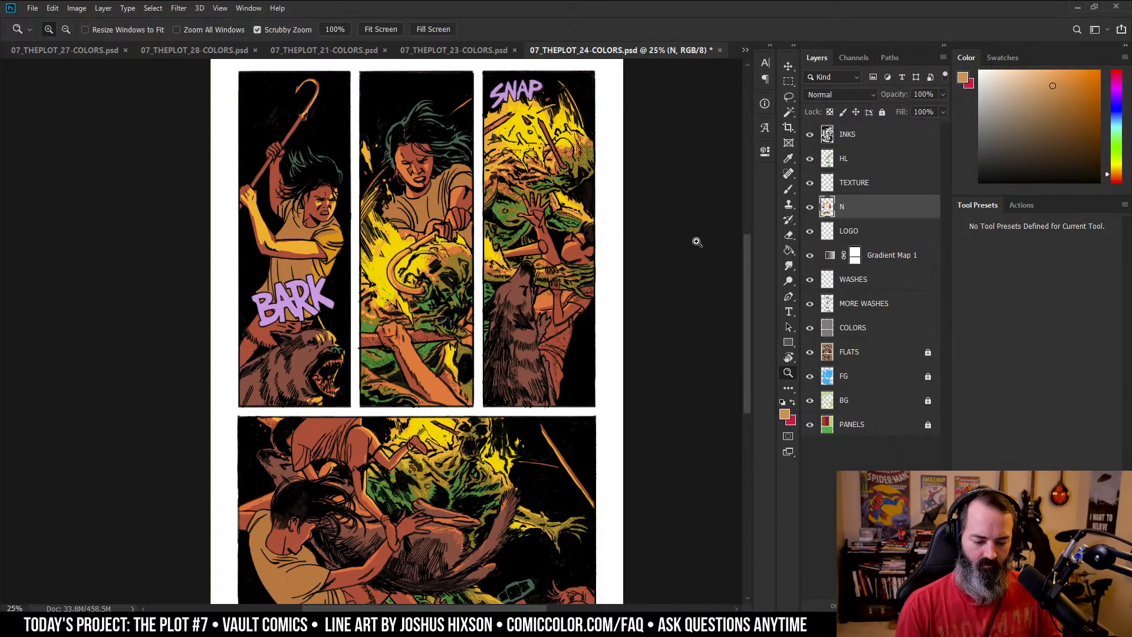
pyautogui.keyDown('alt'); pyautogui.click(584, 233); pyautogui.keyUp('alt')
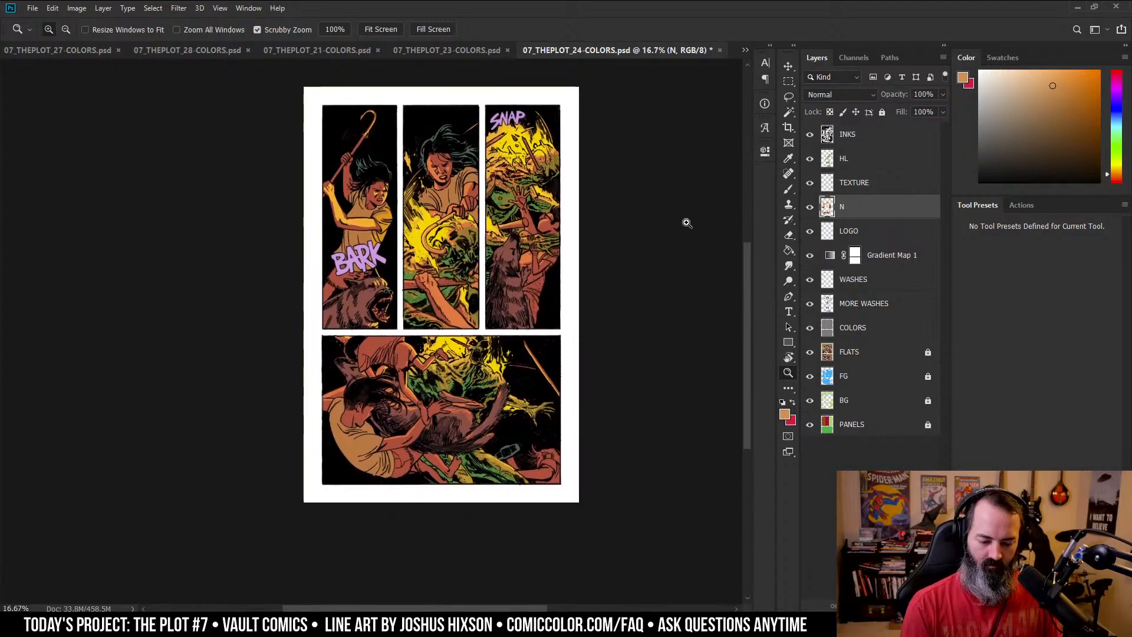
pyautogui.click(543, 242)
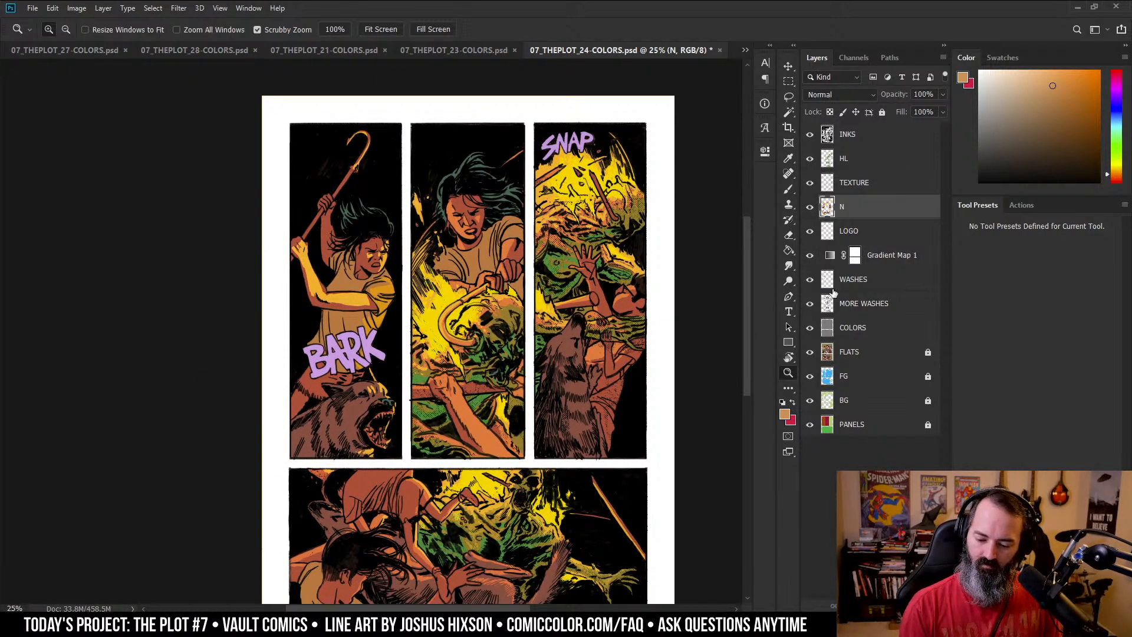
# - Select the woman's hair in the upper panels from the FLATS layer, leaving out the bottom panel
pyautogui.click(830, 329)
pyautogui.press('w')
pyautogui.click(852, 351)
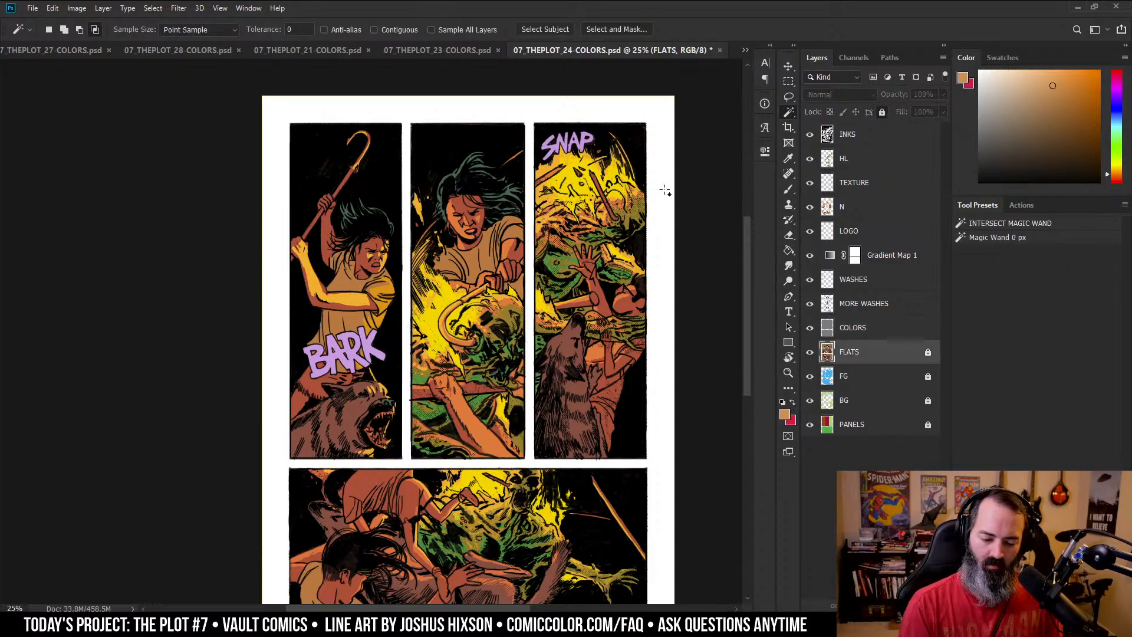
pyautogui.moveTo(619, 306); pyautogui.dragTo(636, 147)
pyautogui.press('l')
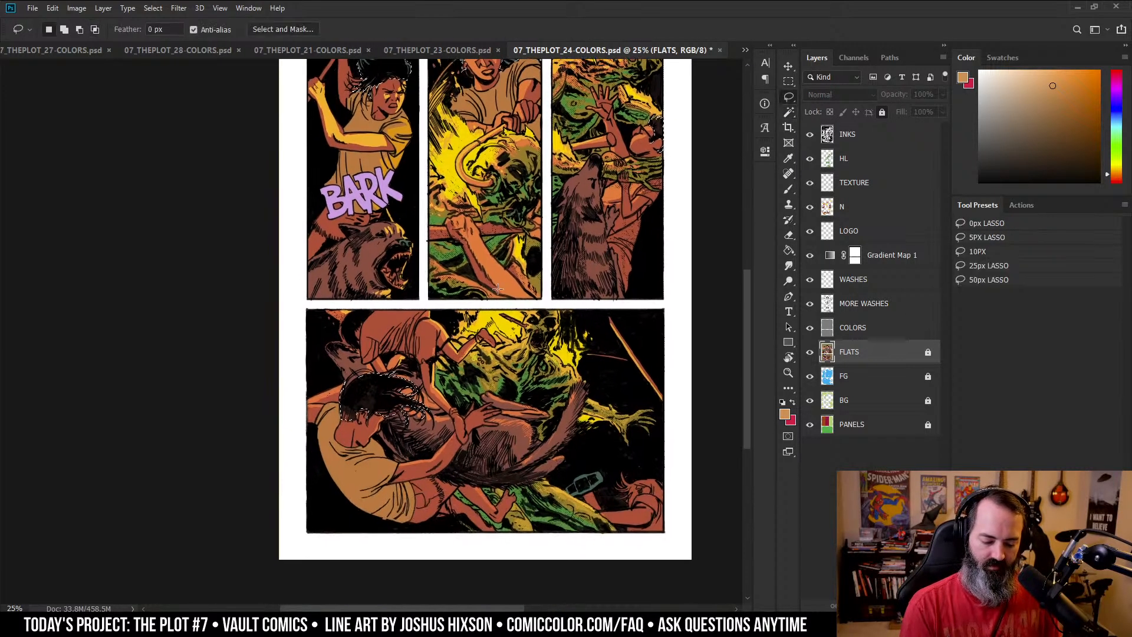
pyautogui.moveTo(411, 352)
pyautogui.mouseDown()
pyautogui.moveTo(453, 443)
pyautogui.moveTo(436, 377)
pyautogui.mouseUp()
pyautogui.moveTo(601, 232)
pyautogui.mouseDown()
pyautogui.moveTo(576, 301)
pyautogui.moveTo(568, 396)
pyautogui.mouseUp()
# - Sample the reddish-brown skin tone, darken it, and fill the selected hair with it on the N layer
pyautogui.press('b')
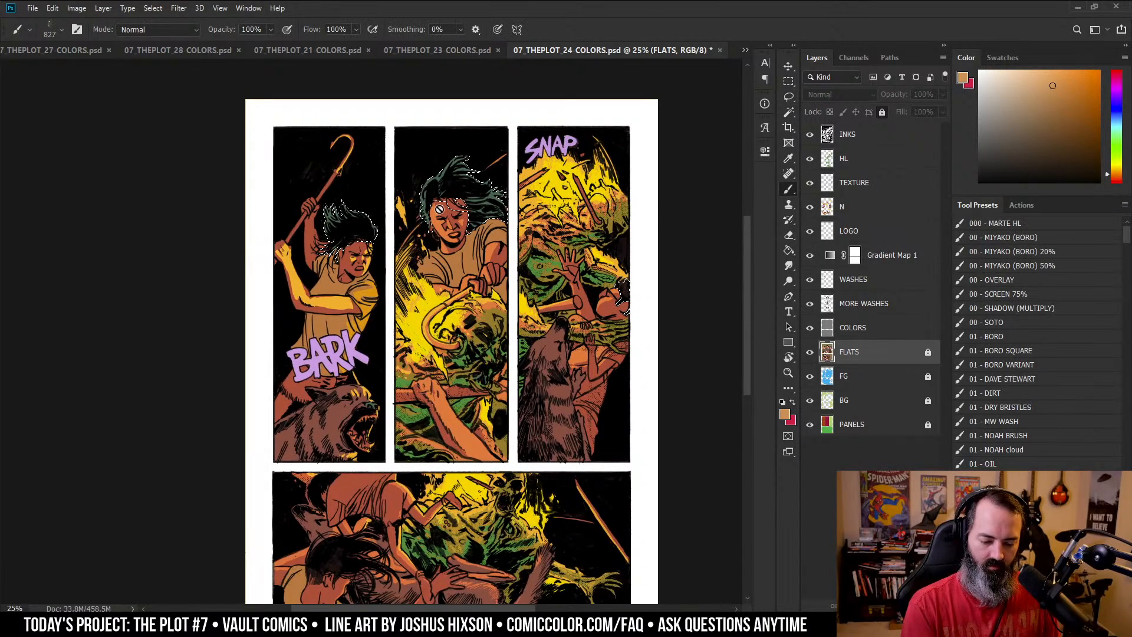
pyautogui.keyDown('alt'); pyautogui.click(420, 205); pyautogui.keyUp('alt')
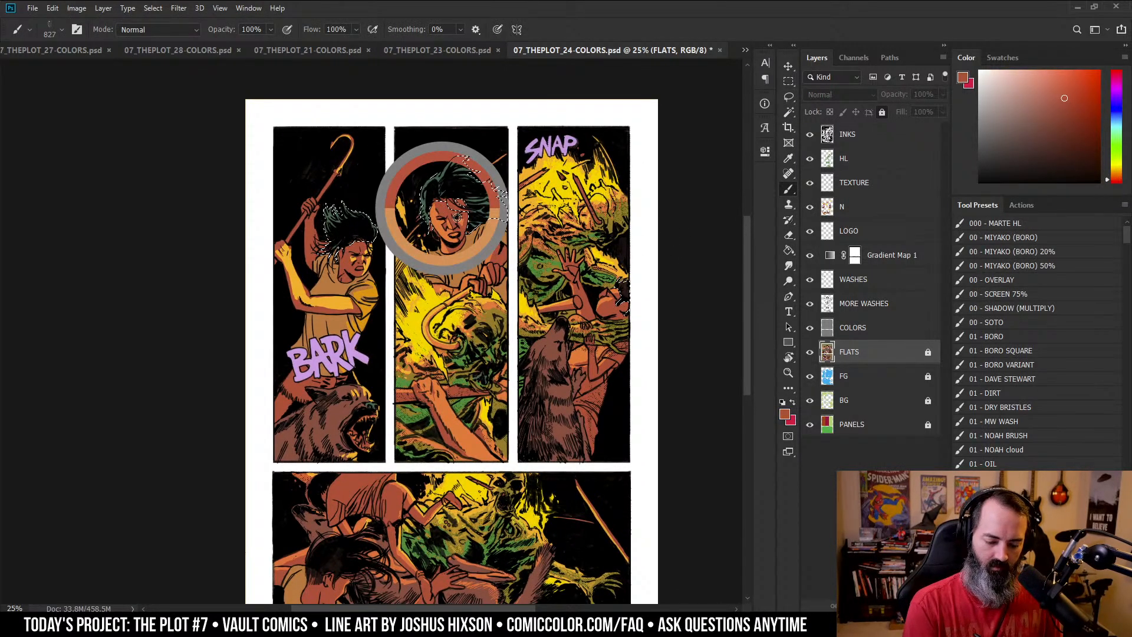
pyautogui.click(849, 206)
pyautogui.press('g')
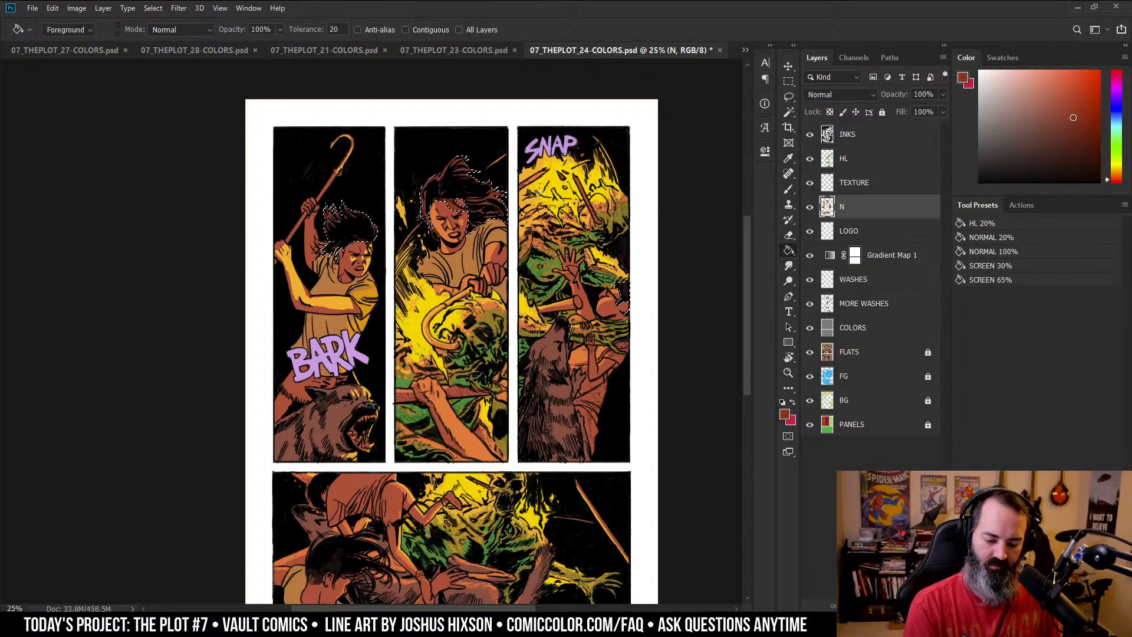
pyautogui.hotkey('ctrl', 'd')
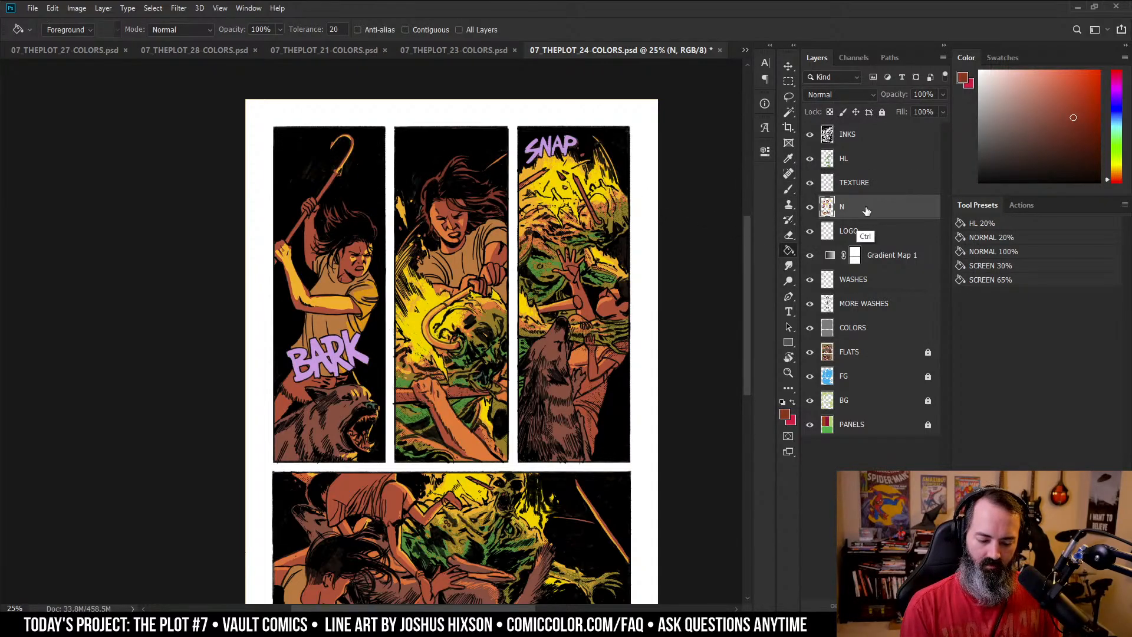
# - Examine the recoloured hair against the whole page and in close-up on the upper panels
pyautogui.moveTo(432, 370); pyautogui.dragTo(442, 326)
pyautogui.moveTo(614, 273); pyautogui.dragTo(623, 241)
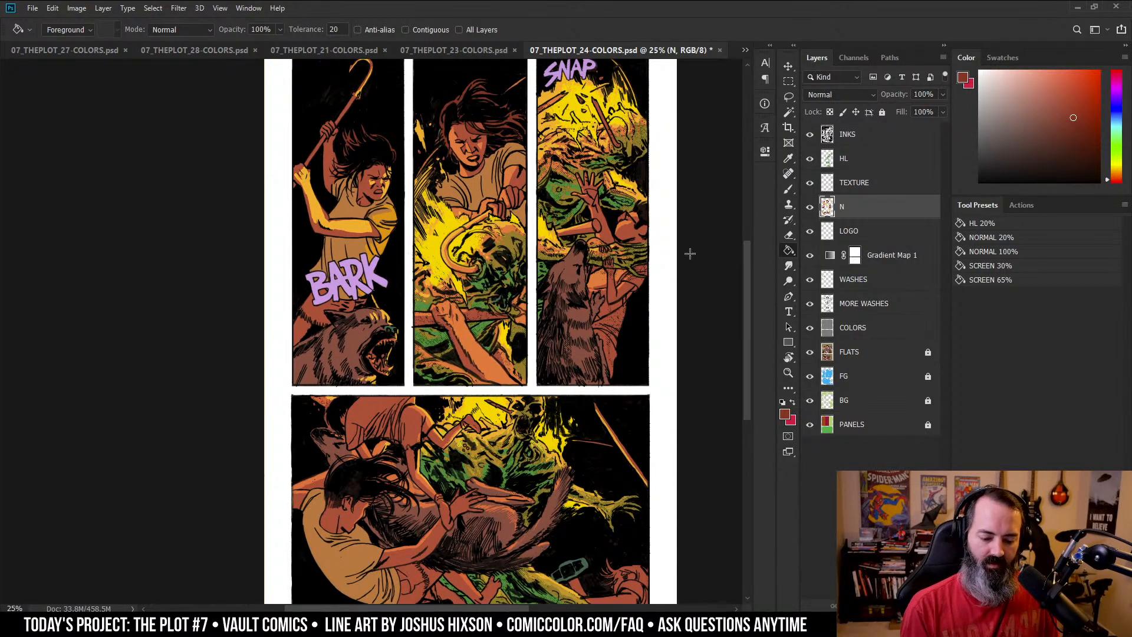
pyautogui.scroll(3, 678, 254)
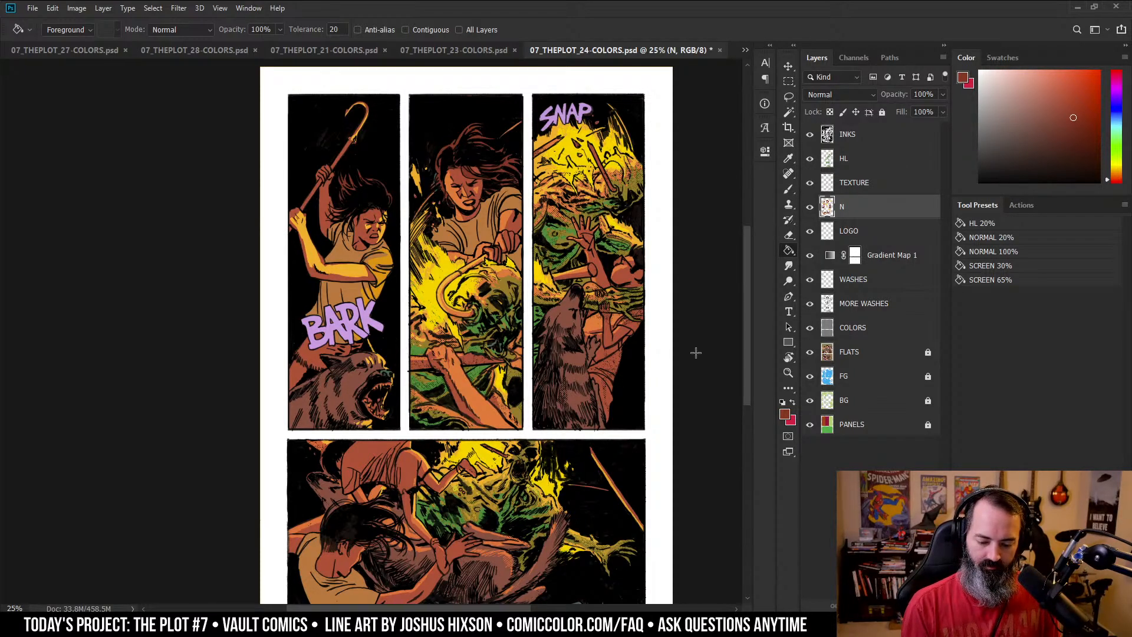
pyautogui.hotkey('ctrl', 'space')
pyautogui.keyDown('ctrl'); pyautogui.click(464, 302); pyautogui.keyUp('ctrl')
pyautogui.hotkey('ctrl', 'space')
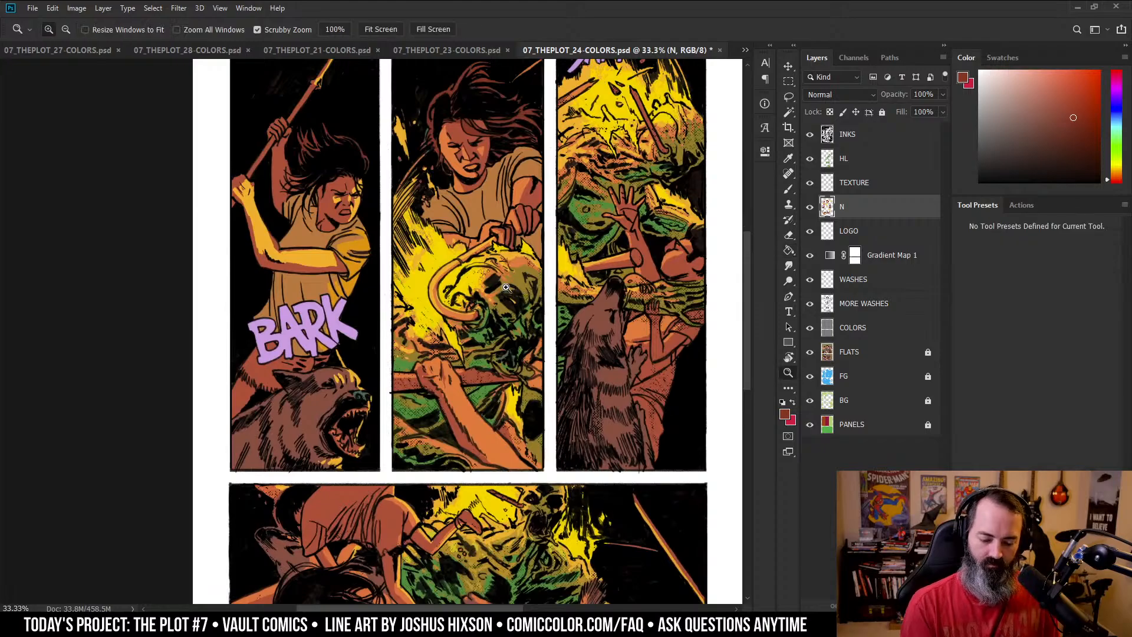
pyautogui.keyDown('ctrl'); pyautogui.keyDown('alt'); pyautogui.click(508, 311); pyautogui.keyUp('alt'); pyautogui.keyUp('ctrl')
pyautogui.scroll(2, 561, 262)
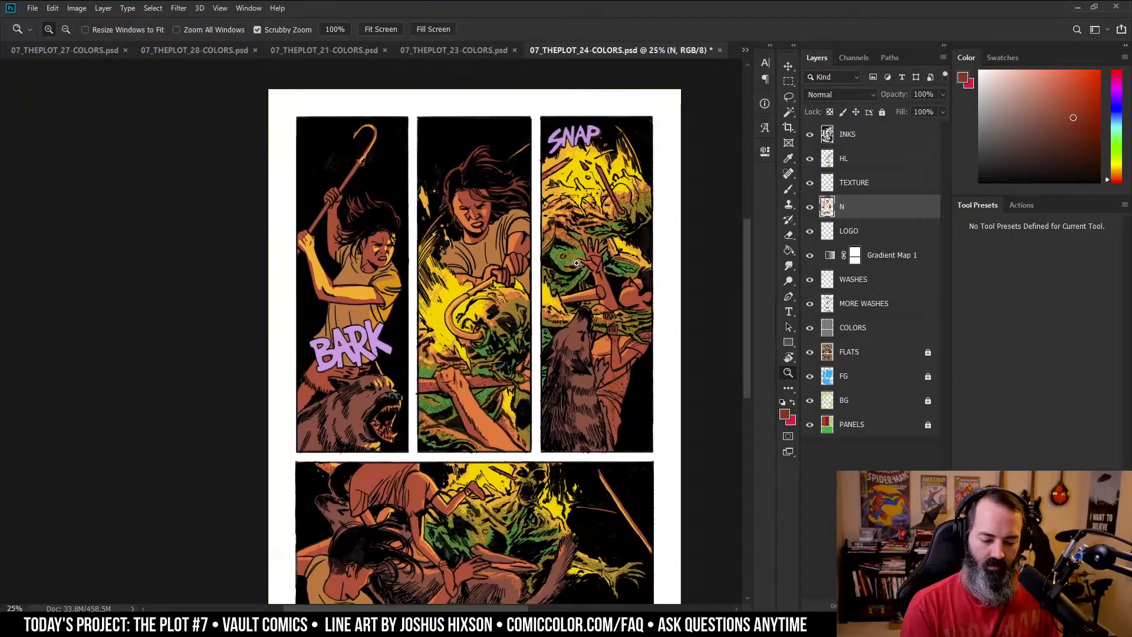
# - Select the hooked tool in the second and third panels from the FLATS layer, leaving out the first panel, and activate the N layer
pyautogui.click(838, 349)
pyautogui.press('w')
pyautogui.click(466, 293)
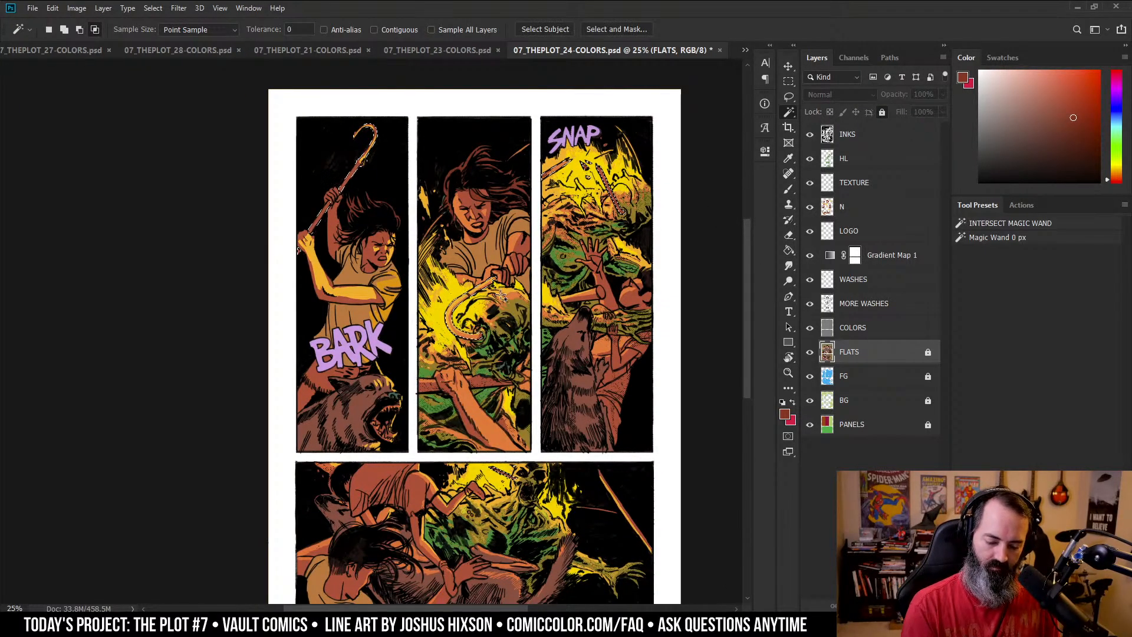
pyautogui.press('l')
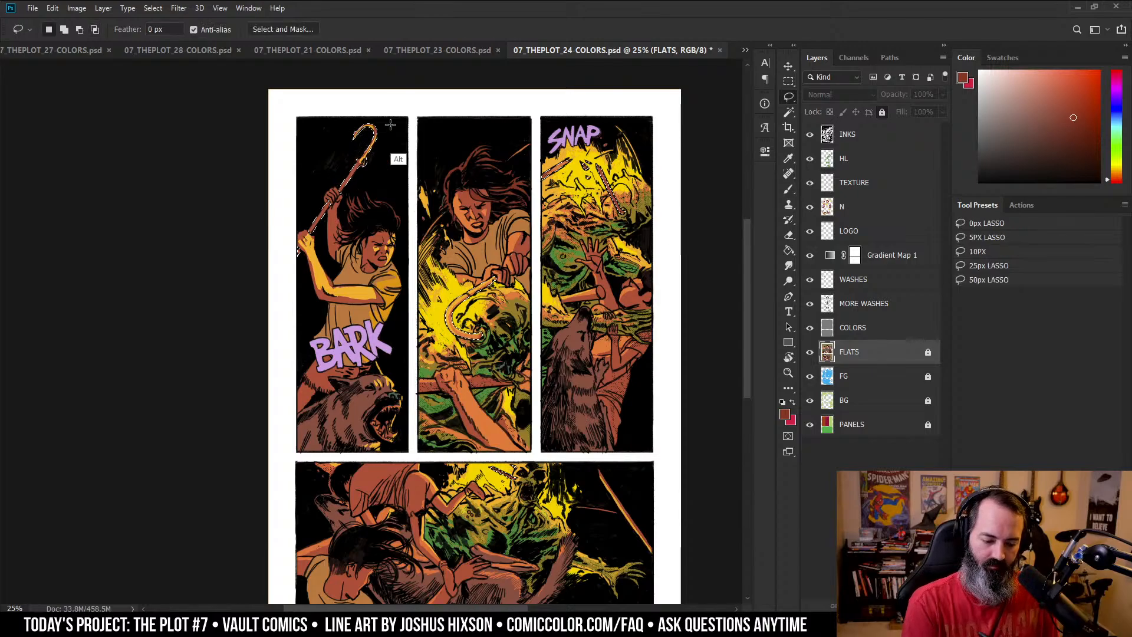
pyautogui.moveTo(398, 160)
pyautogui.mouseDown()
pyautogui.moveTo(266, 283)
pyautogui.moveTo(277, 345)
pyautogui.mouseUp()
pyautogui.moveTo(637, 281)
pyautogui.mouseDown()
pyautogui.moveTo(631, 205)
pyautogui.moveTo(628, 268)
pyautogui.moveTo(556, 303)
pyautogui.mouseUp()
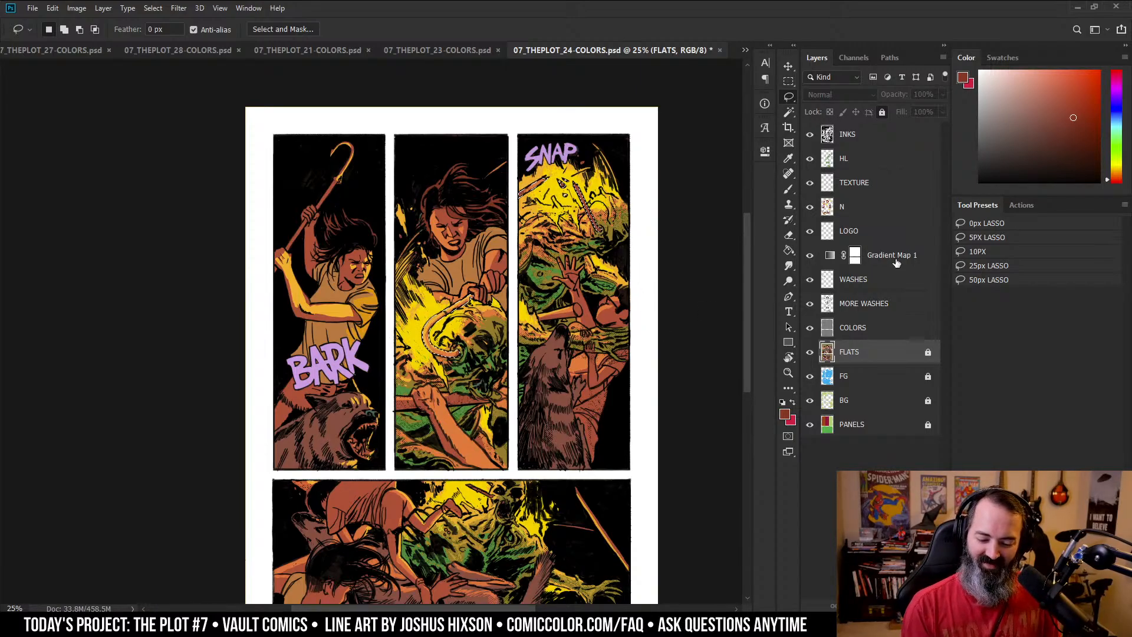
pyautogui.hotkey('ctrl', 'd')
pyautogui.click(842, 207)
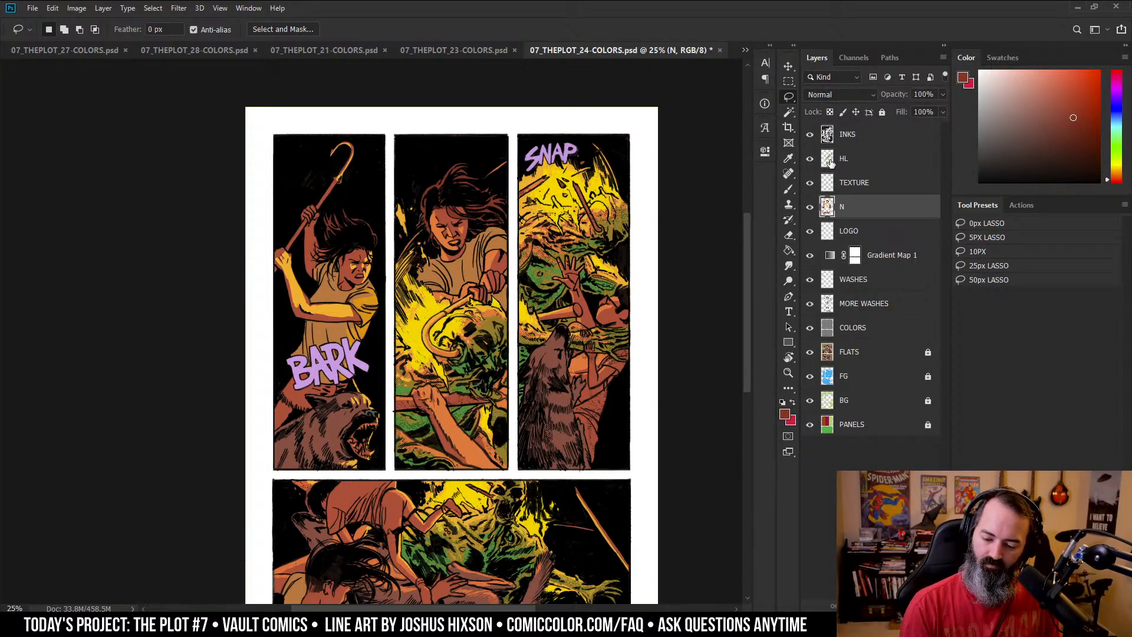
# - Compare the page with MORE WASHES hidden and shown, and refine the hook selection from that layer in the second panel
pyautogui.click(836, 165)
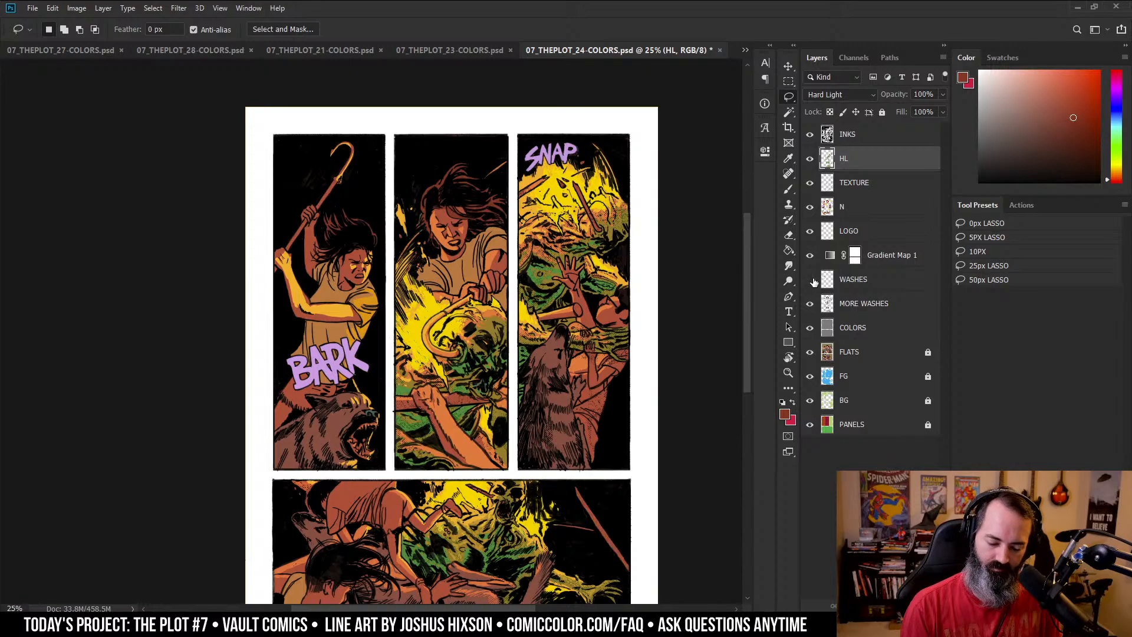
pyautogui.click(811, 304)
pyautogui.click(811, 304)
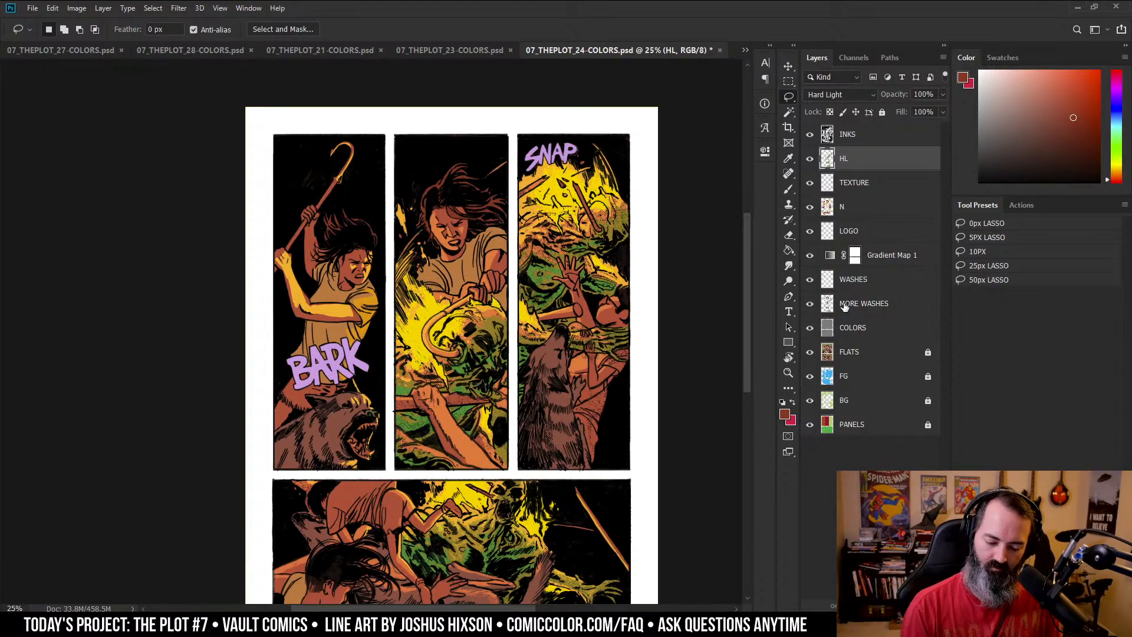
pyautogui.click(850, 305)
pyautogui.press('z')
pyautogui.click(494, 304)
pyautogui.click(494, 305)
pyautogui.press('w')
pyautogui.click(398, 316)
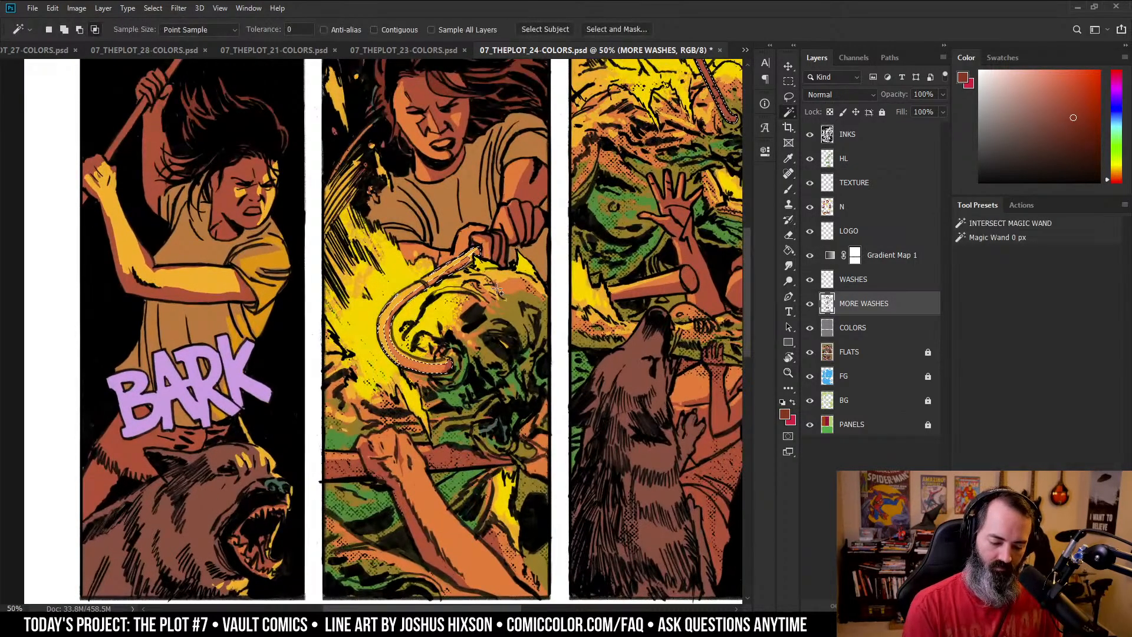
# - Fill the selected hook areas with a warm grey on the N layer and clear the selection
pyautogui.press('z')
pyautogui.keyDown('alt'); pyautogui.click(480, 367); pyautogui.keyUp('alt')
pyautogui.keyDown('alt'); pyautogui.click(501, 357); pyautogui.keyUp('alt')
pyautogui.moveTo(606, 288); pyautogui.dragTo(596, 233)
pyautogui.click(513, 272)
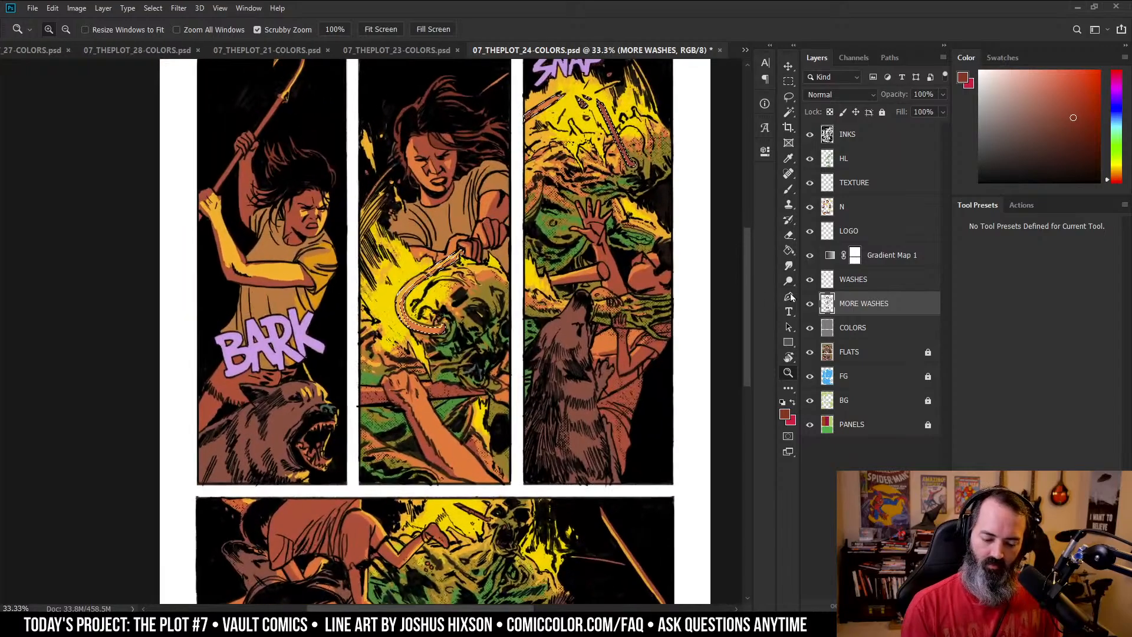
pyautogui.click(849, 207)
pyautogui.click(1008, 130)
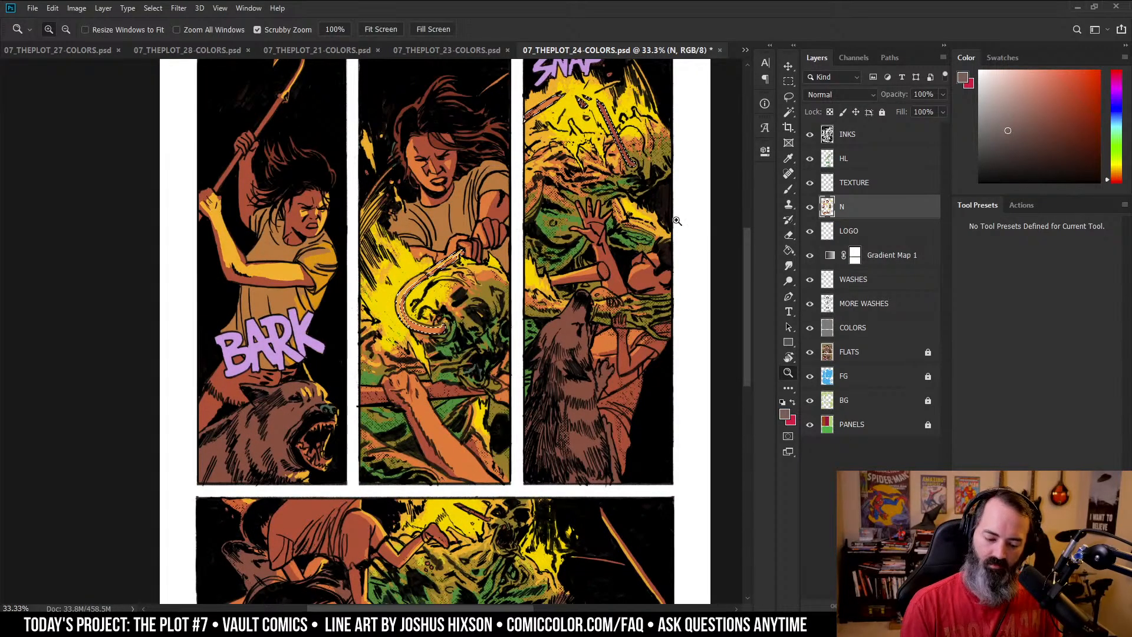
pyautogui.press('g')
pyautogui.click(431, 343)
pyautogui.hotkey('ctrl', 'd')
# - Lasso the missed hair area beside the woman's face in the second panel and recolour it with the hair's dark reddish brown
pyautogui.press('z')
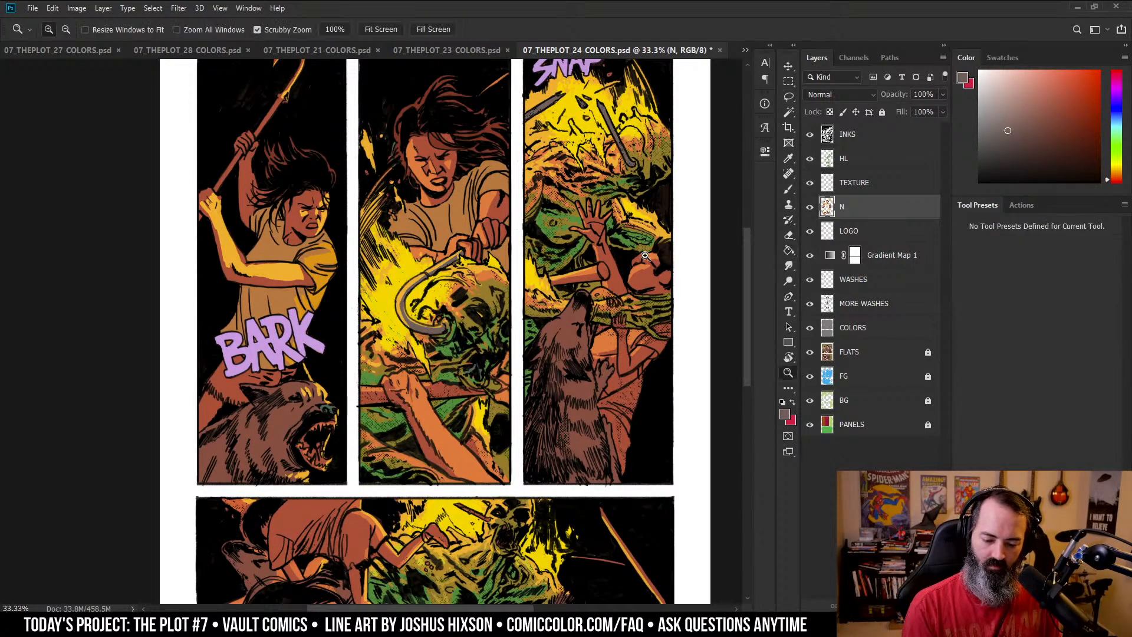
pyautogui.keyDown('alt'); pyautogui.click(603, 295); pyautogui.keyUp('alt')
pyautogui.moveTo(621, 287); pyautogui.dragTo(623, 262)
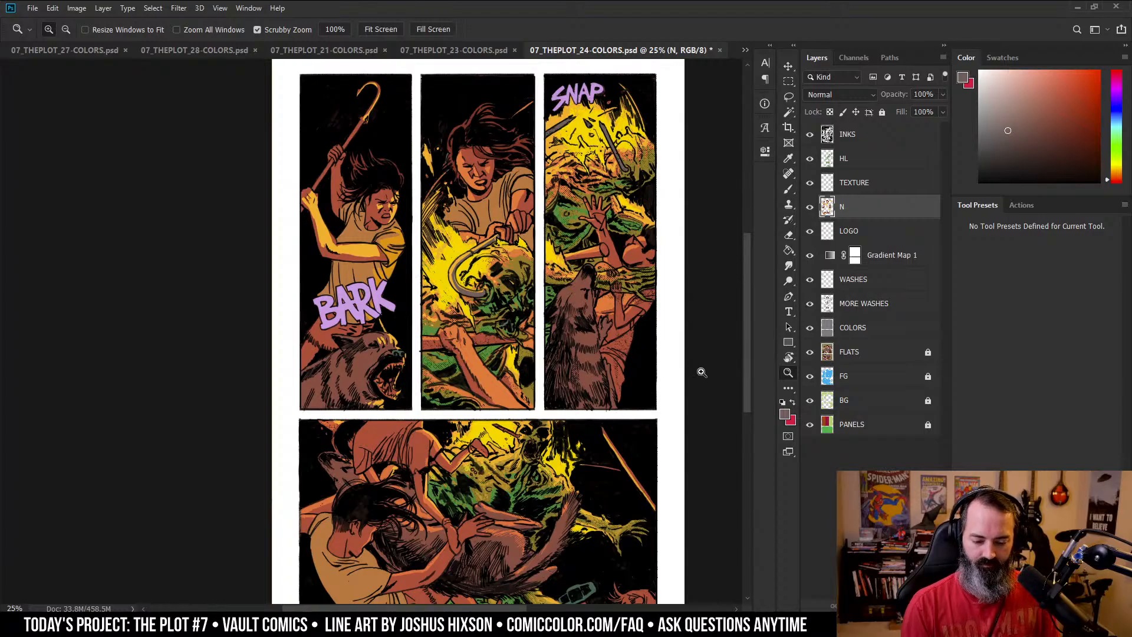
pyautogui.moveTo(693, 295); pyautogui.dragTo(651, 290)
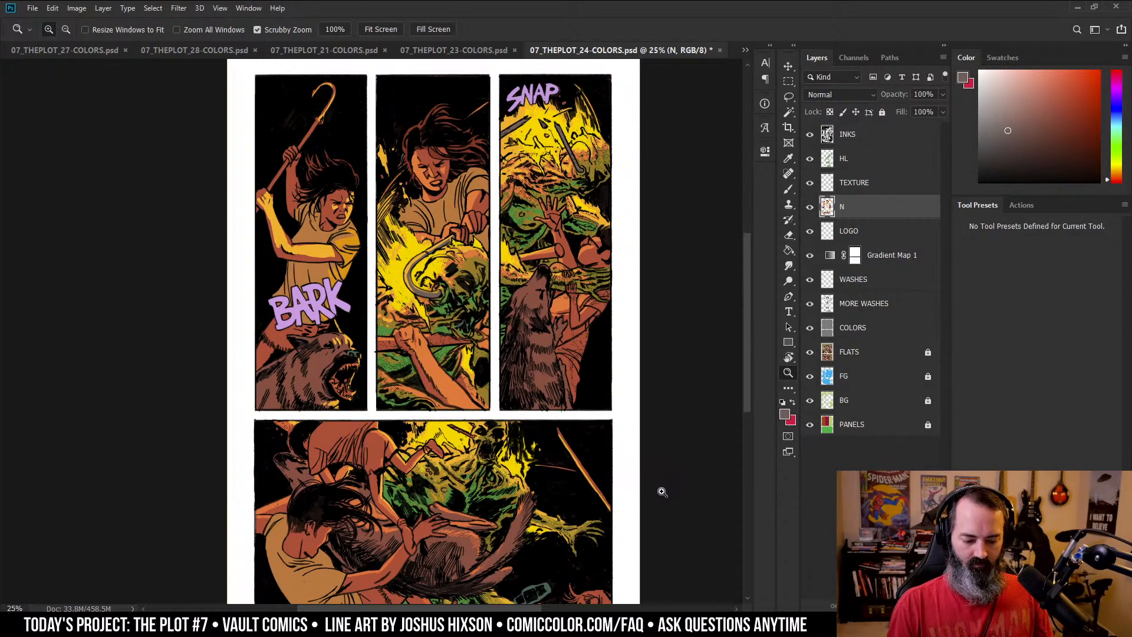
pyautogui.moveTo(665, 257); pyautogui.dragTo(664, 212)
pyautogui.scroll(3, 398, 110)
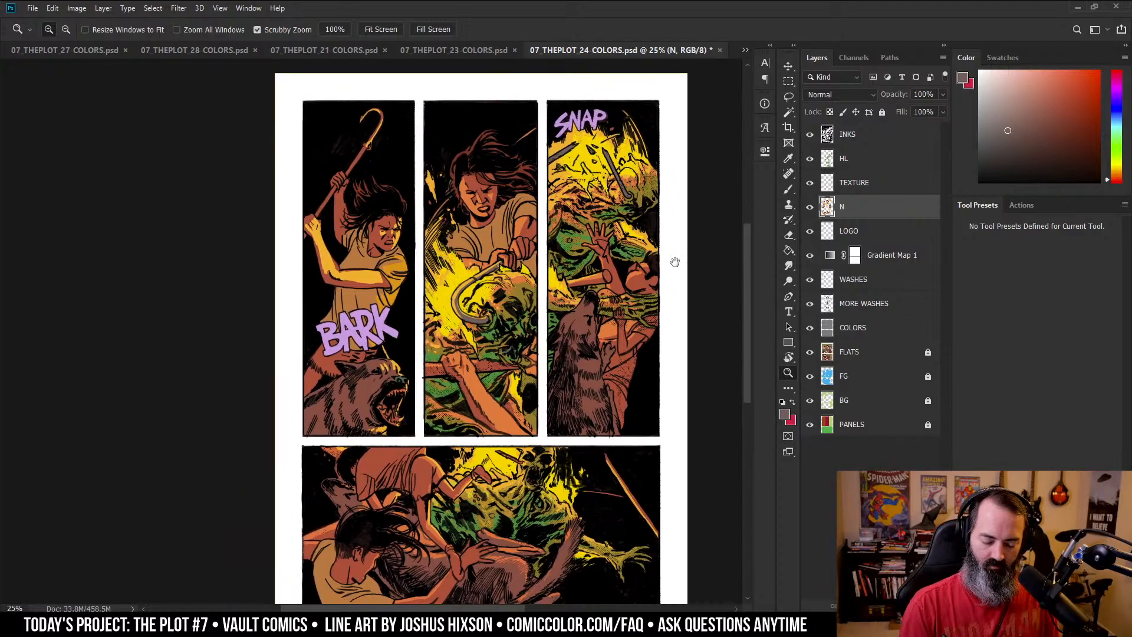
pyautogui.press('l')
pyautogui.moveTo(439, 134)
pyautogui.mouseDown()
pyautogui.moveTo(414, 202)
pyautogui.moveTo(441, 137)
pyautogui.mouseUp()
pyautogui.press('b')
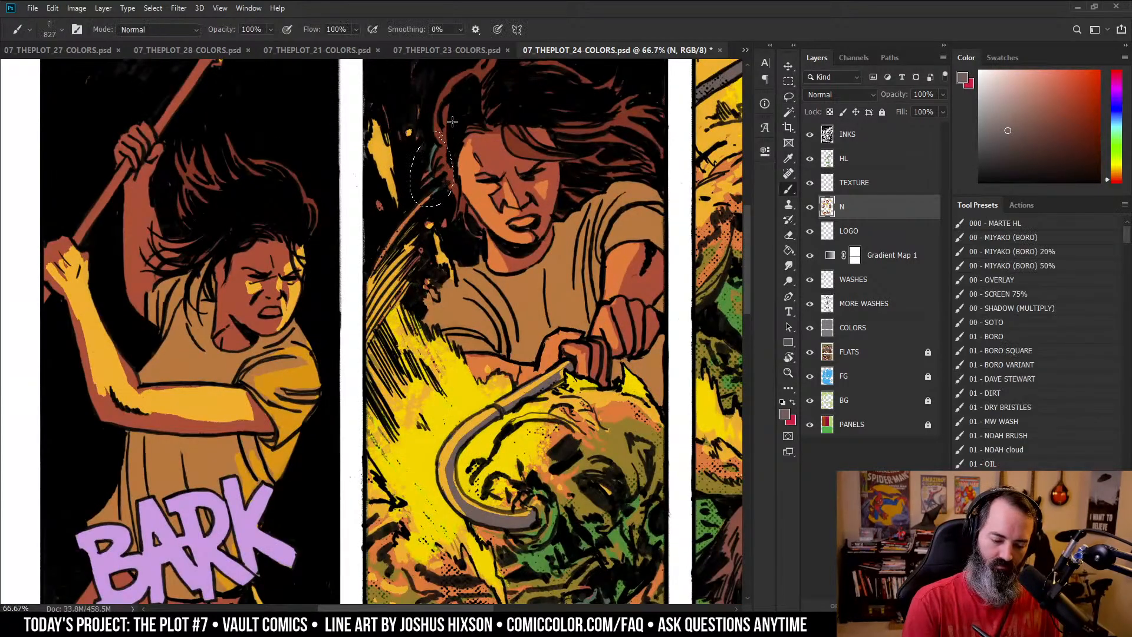
pyautogui.hotkey('shift', 'b')
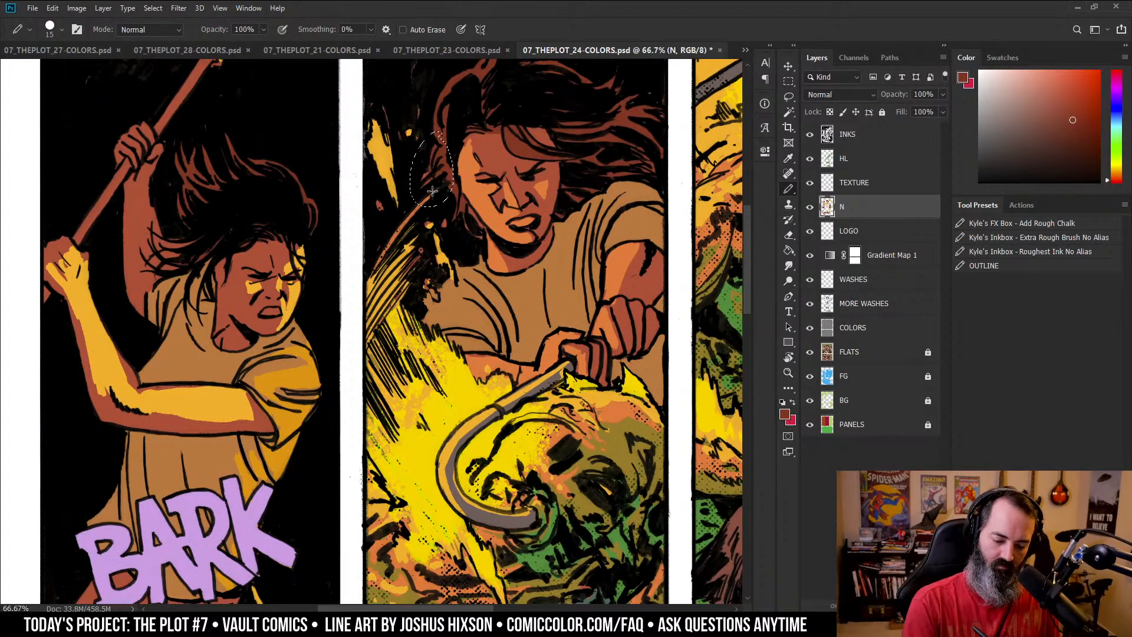
pyautogui.hotkey('ctrl', 'd')
pyautogui.press('l')
# - Review the new hair and hook colours across the whole page and around the skull in the second panel
pyautogui.press('z')
pyautogui.keyDown('alt'); pyautogui.click(557, 289); pyautogui.keyUp('alt')
pyautogui.keyDown('alt'); pyautogui.click(556, 289); pyautogui.keyUp('alt')
pyautogui.keyDown('alt'); pyautogui.click(556, 289); pyautogui.keyUp('alt')
pyautogui.moveTo(663, 334)
pyautogui.mouseDown()
pyautogui.moveTo(630, 318)
pyautogui.moveTo(622, 288)
pyautogui.mouseUp()
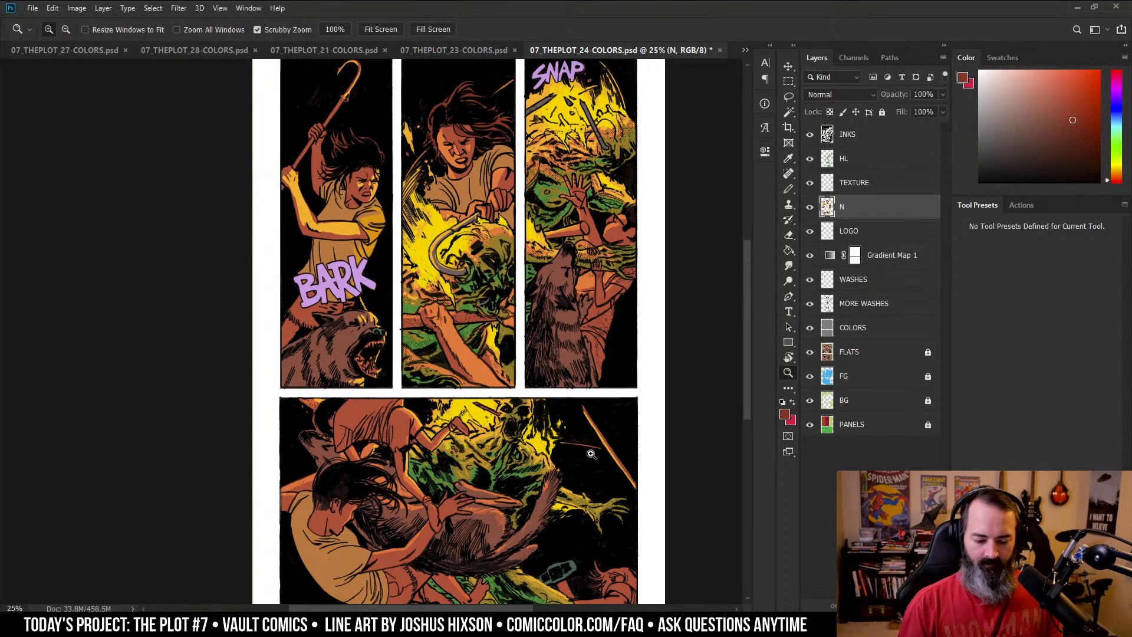
pyautogui.moveTo(606, 256); pyautogui.dragTo(594, 234)
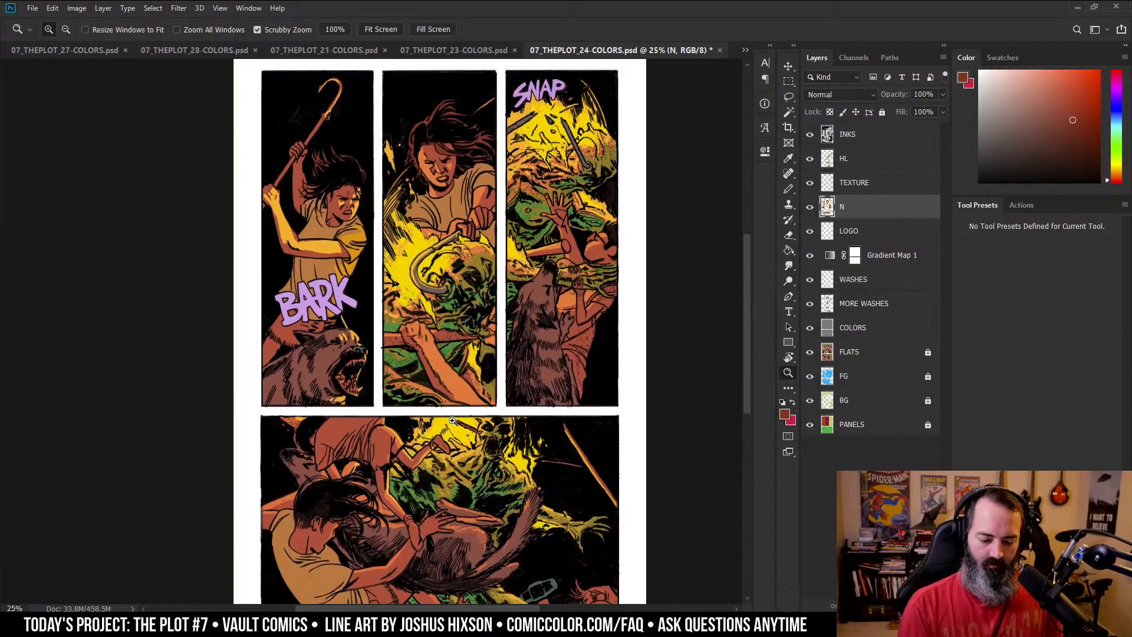
pyautogui.doubleClick(469, 268)
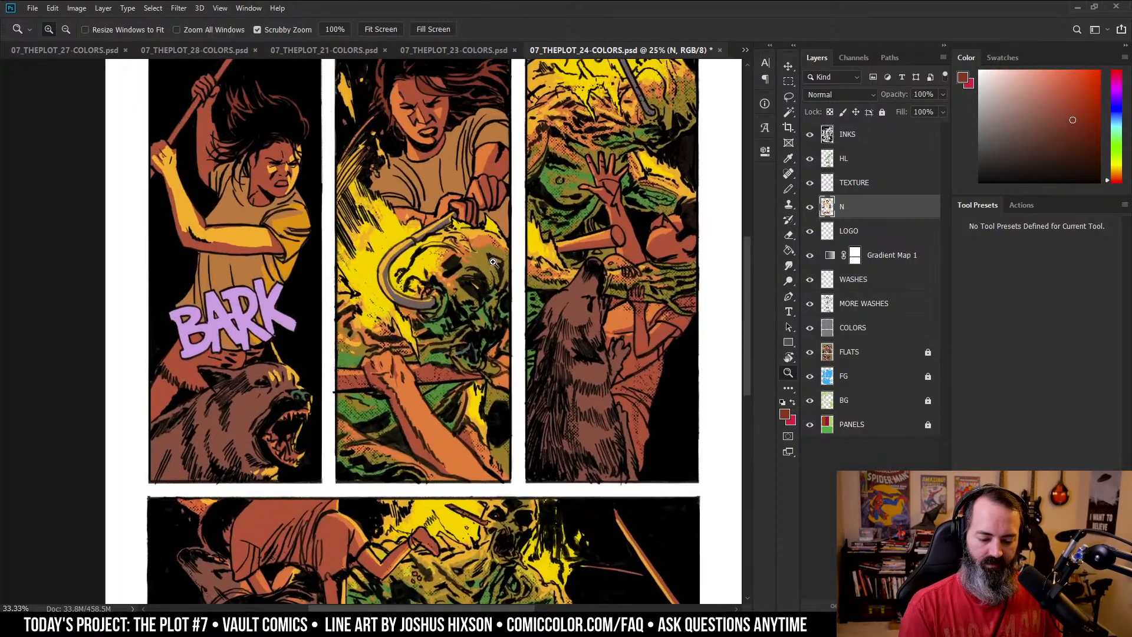
pyautogui.moveTo(463, 263); pyautogui.dragTo(534, 283)
pyautogui.click(534, 284)
pyautogui.keyDown('alt'); pyautogui.click(530, 306); pyautogui.keyUp('alt')
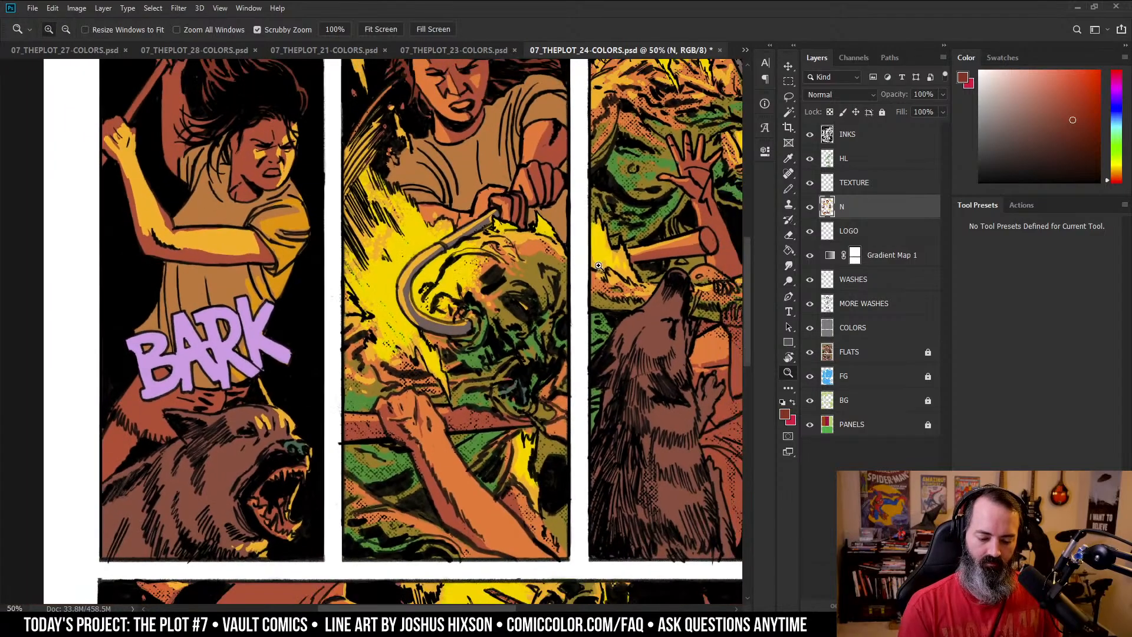
pyautogui.moveTo(628, 253); pyautogui.dragTo(621, 228)
# - Open 07_THEPLOT_23-COLORS.psd and sample the dark red-brown of the coloured flame lines in the fourth panel
pyautogui.press('b')
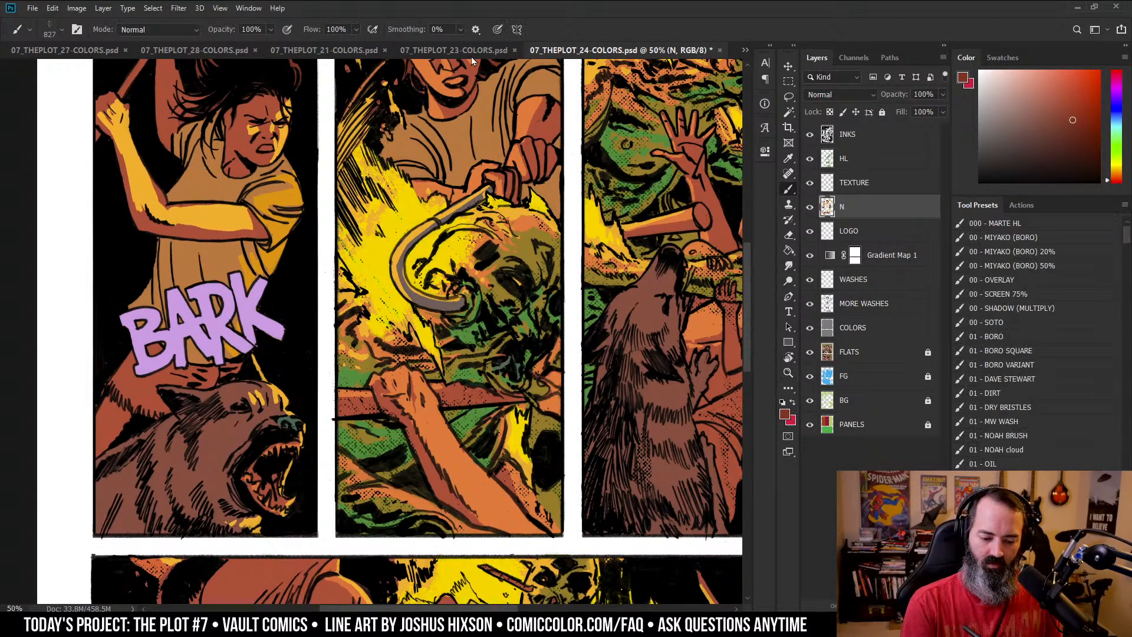
pyautogui.click(451, 50)
pyautogui.press('z')
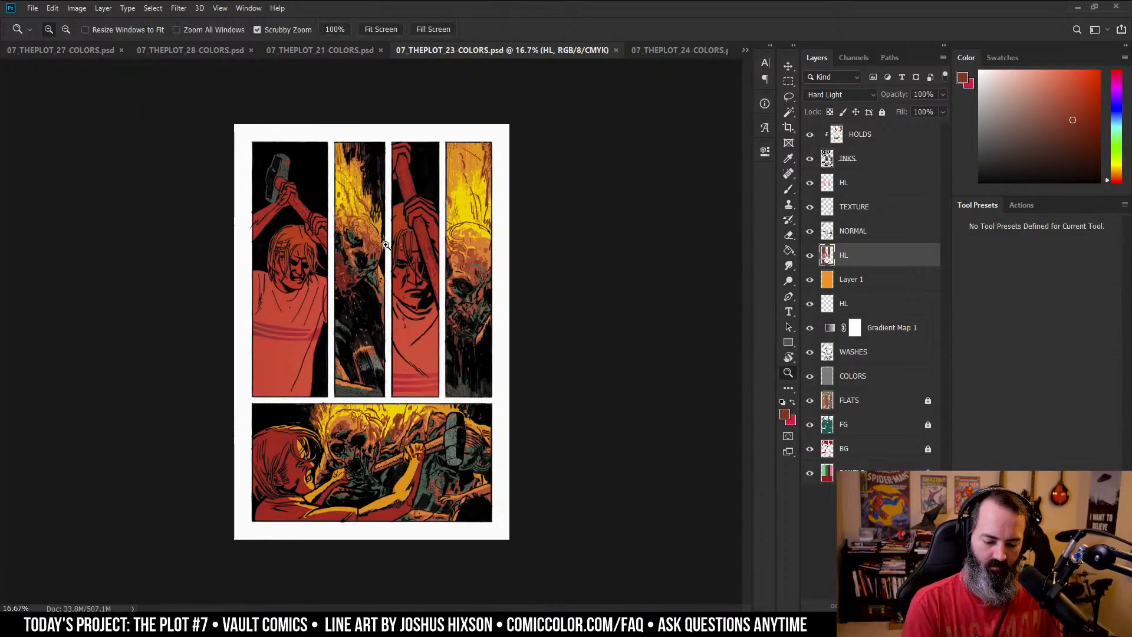
pyautogui.click(489, 200)
pyautogui.click(489, 201)
pyautogui.click(484, 203)
pyautogui.click(484, 204)
pyautogui.press('b')
pyautogui.moveTo(625, 115); pyautogui.dragTo(428, 196)
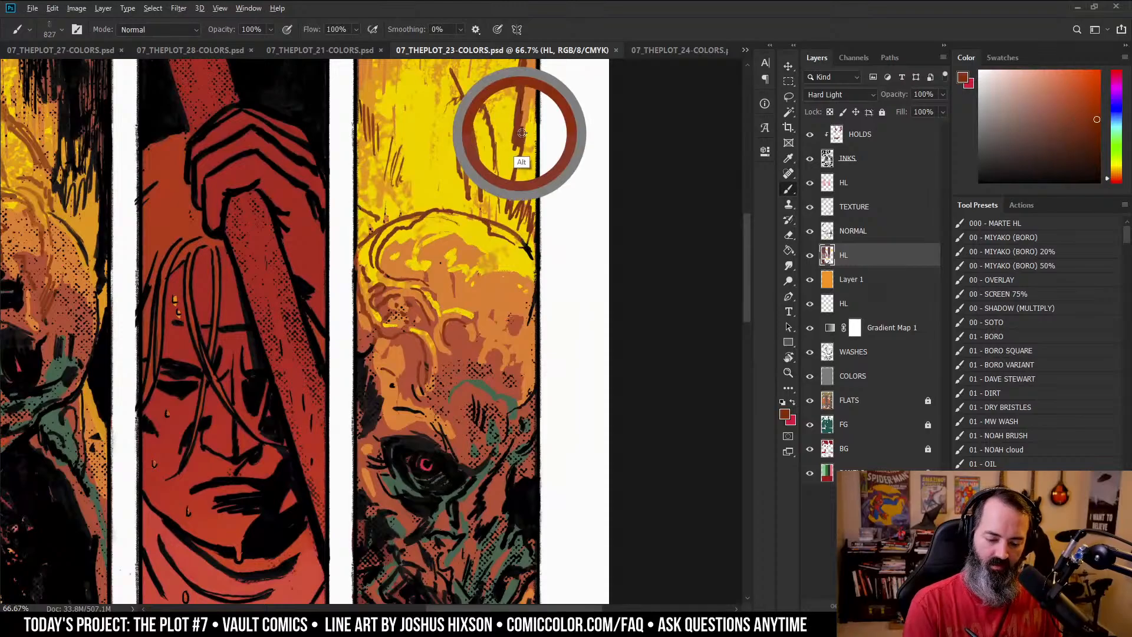
# - Return to 07_THEPLOT_24-COLORS.psd and add a new layer above INKS, clipped to it
pyautogui.click(684, 50)
pyautogui.press('l')
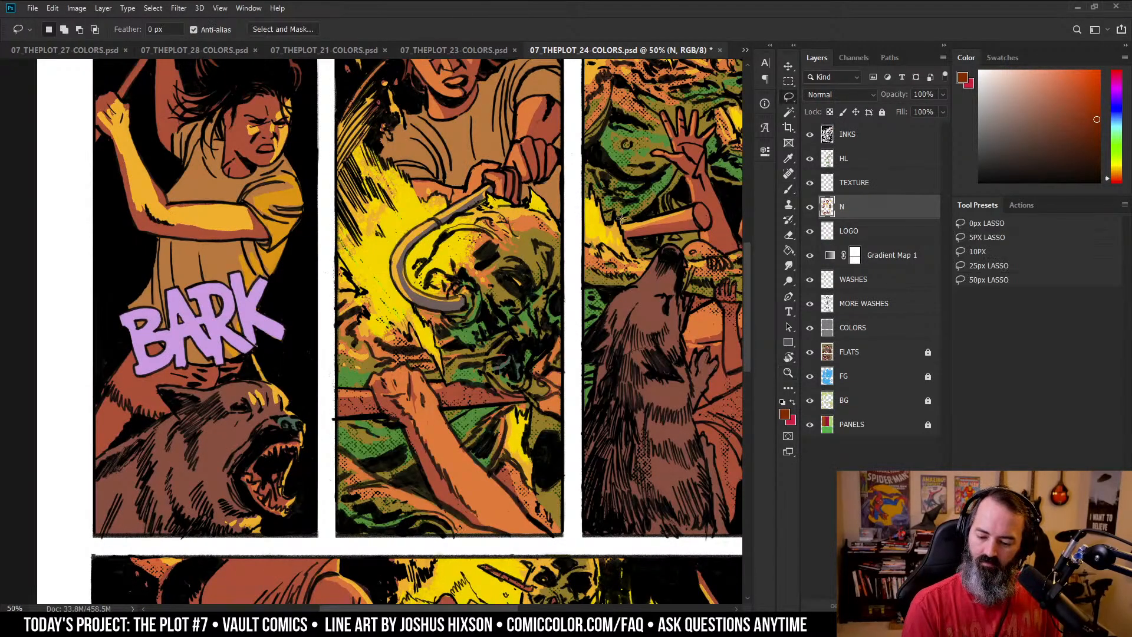
pyautogui.click(858, 142)
pyautogui.hotkey('ctrl', 'shift', 'alt', 'n')
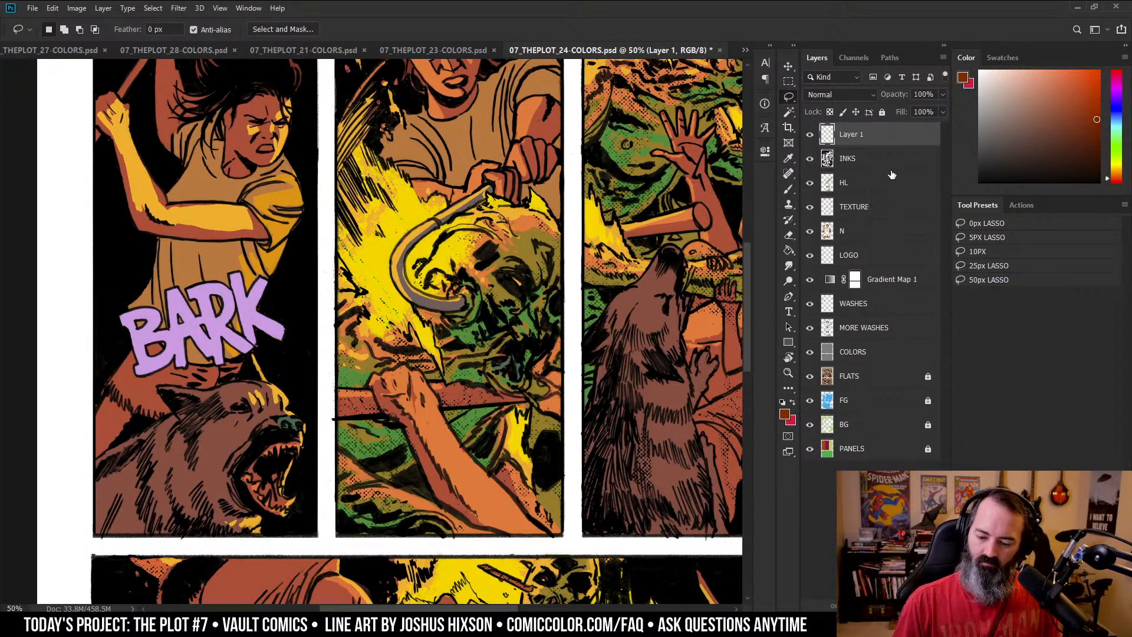
pyautogui.hotkey('ctrl', 'alt', 'g')
pyautogui.keyDown('ctrl'); pyautogui.click(422, 154); pyautogui.keyUp('ctrl')
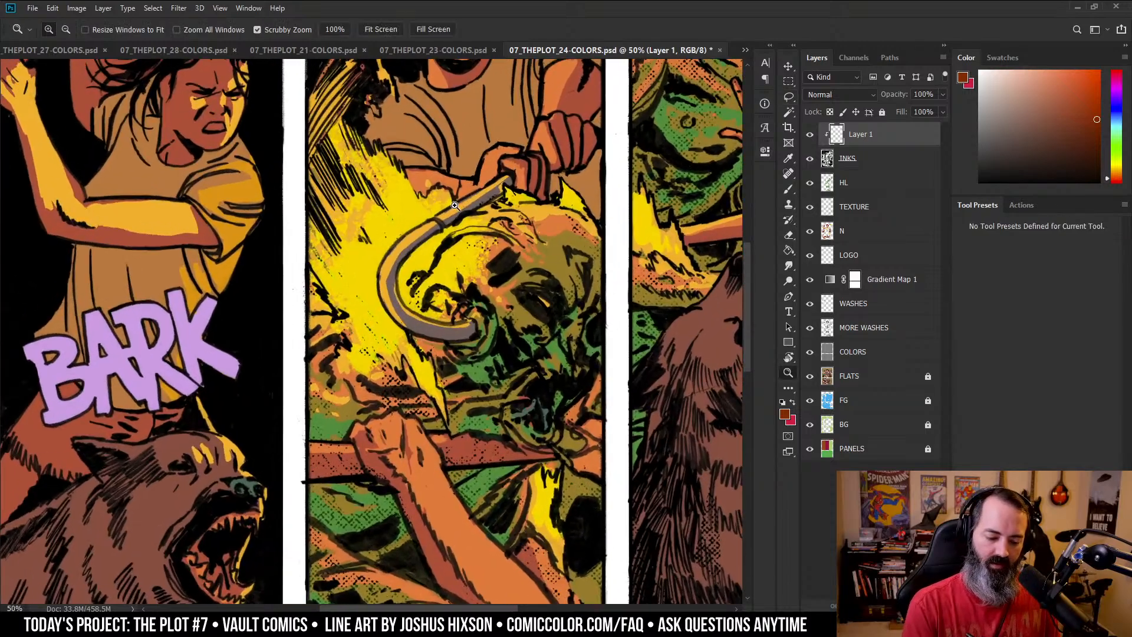
# - Brush the sampled red-brown over the black flame lines at the left edge of the second panel
pyautogui.moveTo(422, 155); pyautogui.dragTo(575, 163)
pyautogui.press('b')
pyautogui.moveTo(442, 177)
pyautogui.mouseDown()
pyautogui.moveTo(488, 215)
pyautogui.moveTo(536, 221)
pyautogui.moveTo(345, 266)
pyautogui.mouseUp()
pyautogui.press('l')
pyautogui.hotkey('ctrl', 'z')
pyautogui.press('b')
pyautogui.moveTo(511, 218)
pyautogui.mouseDown()
pyautogui.moveTo(500, 186)
pyautogui.moveTo(522, 227)
pyautogui.moveTo(475, 168)
pyautogui.moveTo(466, 233)
pyautogui.moveTo(480, 271)
pyautogui.moveTo(508, 259)
pyautogui.moveTo(471, 327)
pyautogui.moveTo(489, 357)
pyautogui.moveTo(477, 395)
pyautogui.mouseUp()
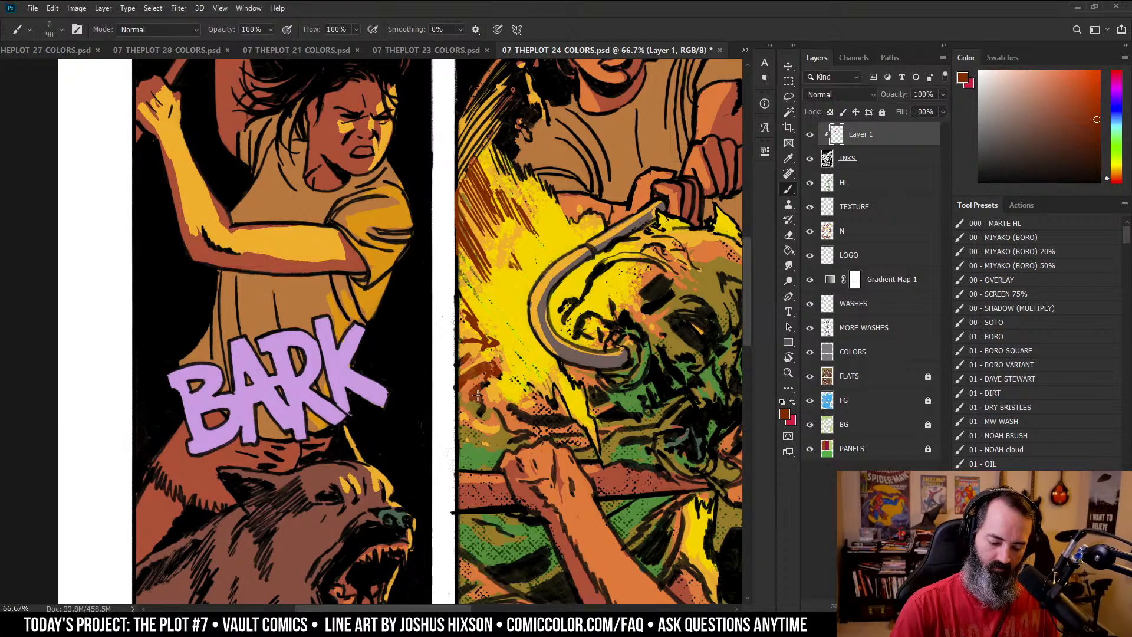
# - Colour the ink lines on the fire-lit part of the skull around the hook red-brown in the second panel
pyautogui.moveTo(556, 405)
pyautogui.mouseDown()
pyautogui.moveTo(501, 382)
pyautogui.moveTo(501, 297)
pyautogui.moveTo(531, 301)
pyautogui.moveTo(509, 264)
pyautogui.moveTo(454, 322)
pyautogui.mouseUp()
pyautogui.moveTo(458, 275)
pyautogui.mouseDown()
pyautogui.moveTo(482, 298)
pyautogui.moveTo(473, 257)
pyautogui.moveTo(492, 233)
pyautogui.moveTo(549, 232)
pyautogui.moveTo(557, 213)
pyautogui.moveTo(547, 228)
pyautogui.moveTo(505, 220)
pyautogui.mouseUp()
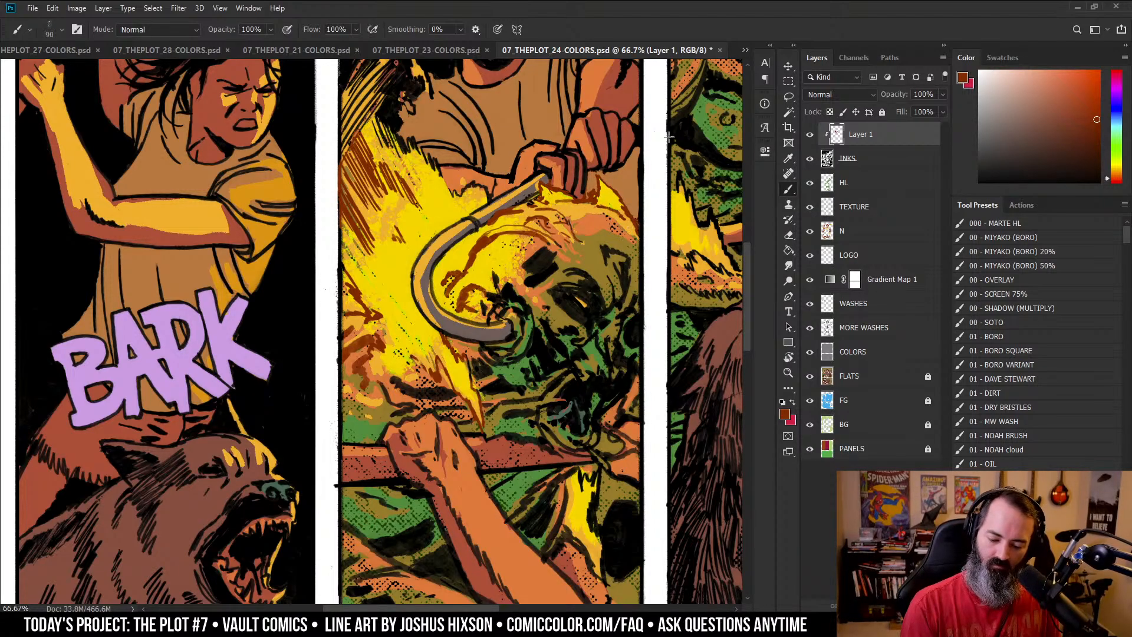
pyautogui.moveTo(563, 243)
pyautogui.mouseDown()
pyautogui.moveTo(530, 268)
pyautogui.moveTo(556, 251)
pyautogui.moveTo(537, 290)
pyautogui.moveTo(591, 227)
pyautogui.moveTo(499, 276)
pyautogui.moveTo(492, 302)
pyautogui.moveTo(524, 297)
pyautogui.moveTo(489, 317)
pyautogui.moveTo(532, 302)
pyautogui.mouseUp()
# - Review the recoloured flame and skull lines against the other panels across the whole page
pyautogui.press('z')
pyautogui.keyDown('alt'); pyautogui.click(533, 260); pyautogui.keyUp('alt')
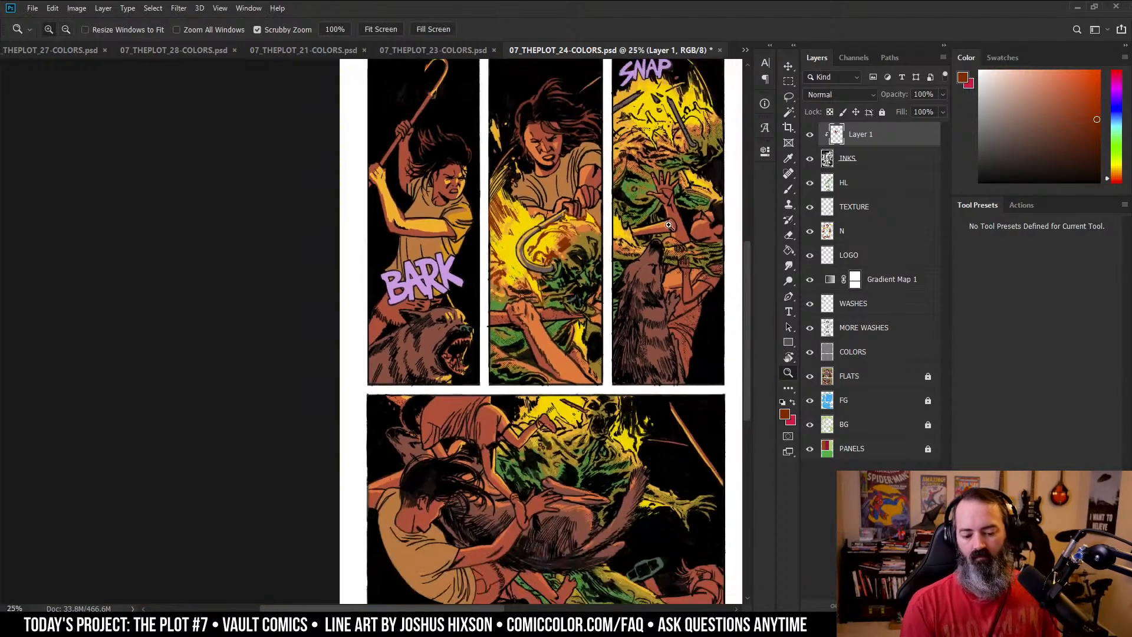
pyautogui.press('l')
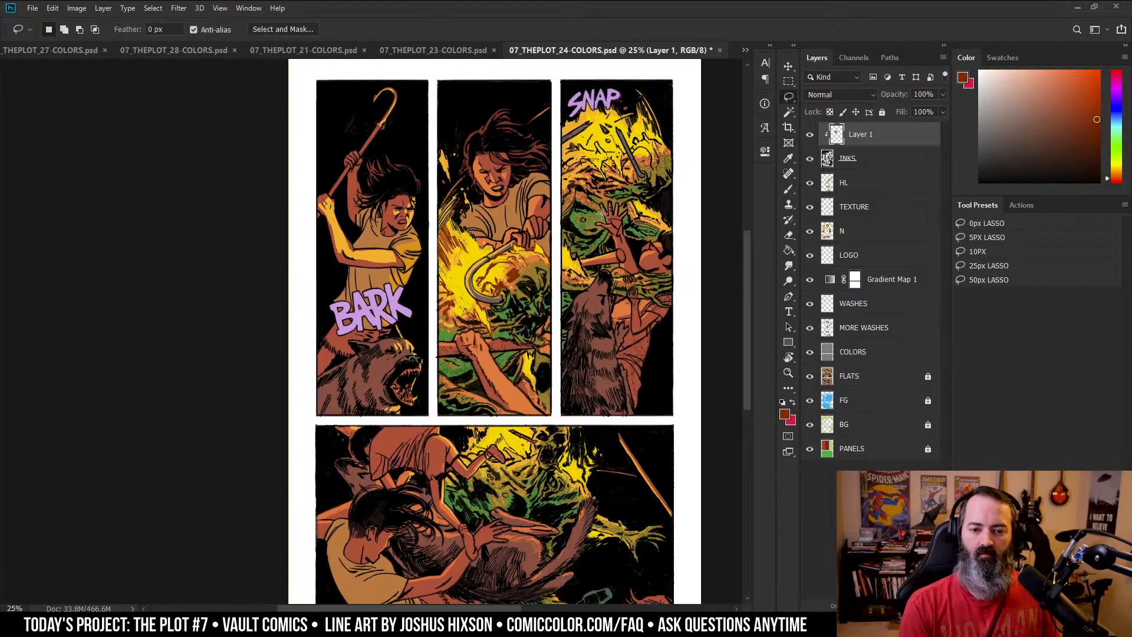
pyautogui.scroll(-1, 608, 177)
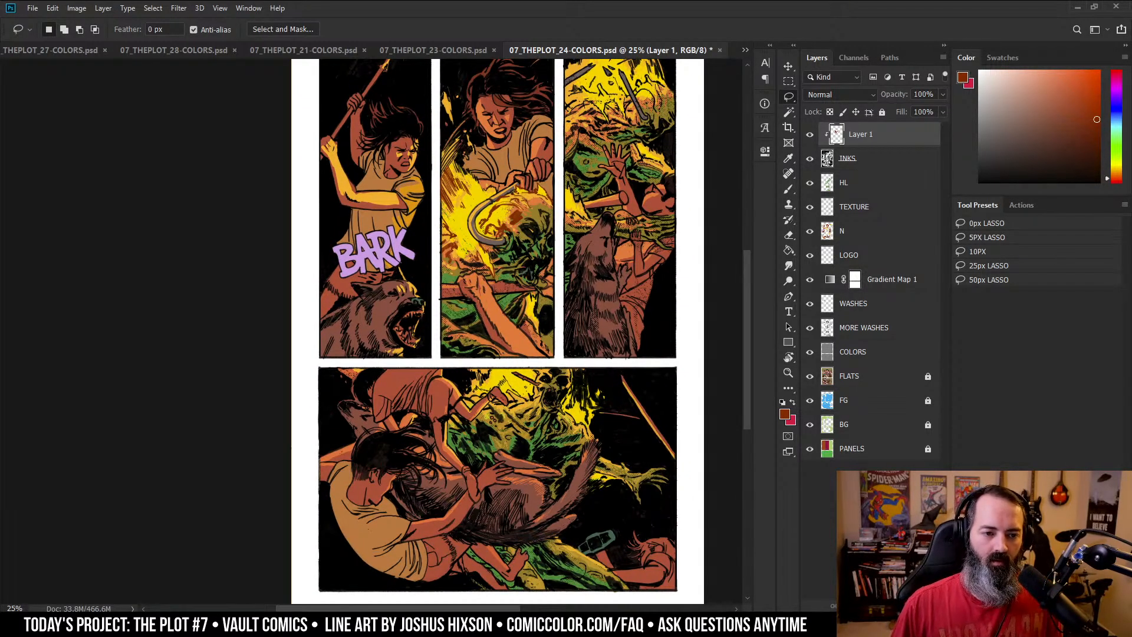
pyautogui.scroll(-1, 650, 224)
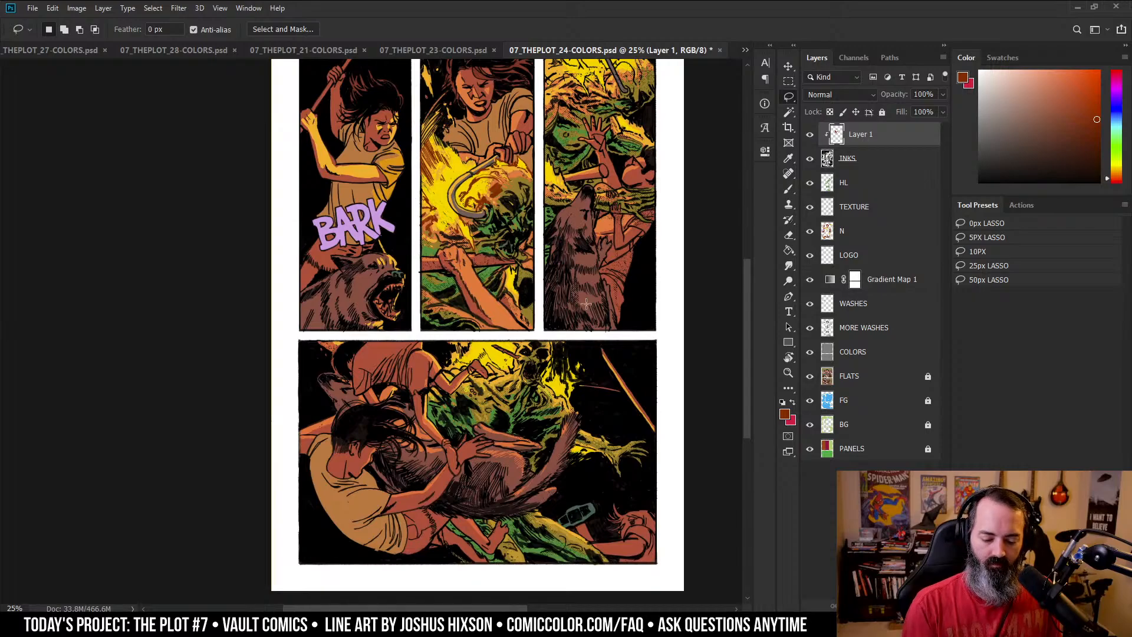
pyautogui.moveTo(594, 211); pyautogui.dragTo(594, 253)
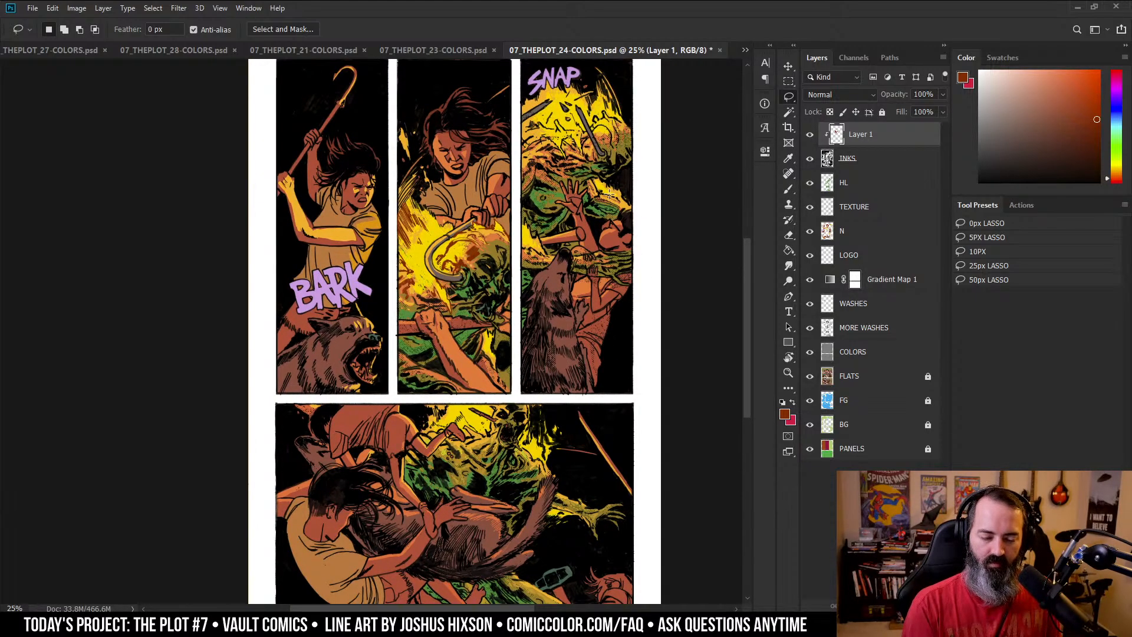
pyautogui.scroll(1, 625, 203)
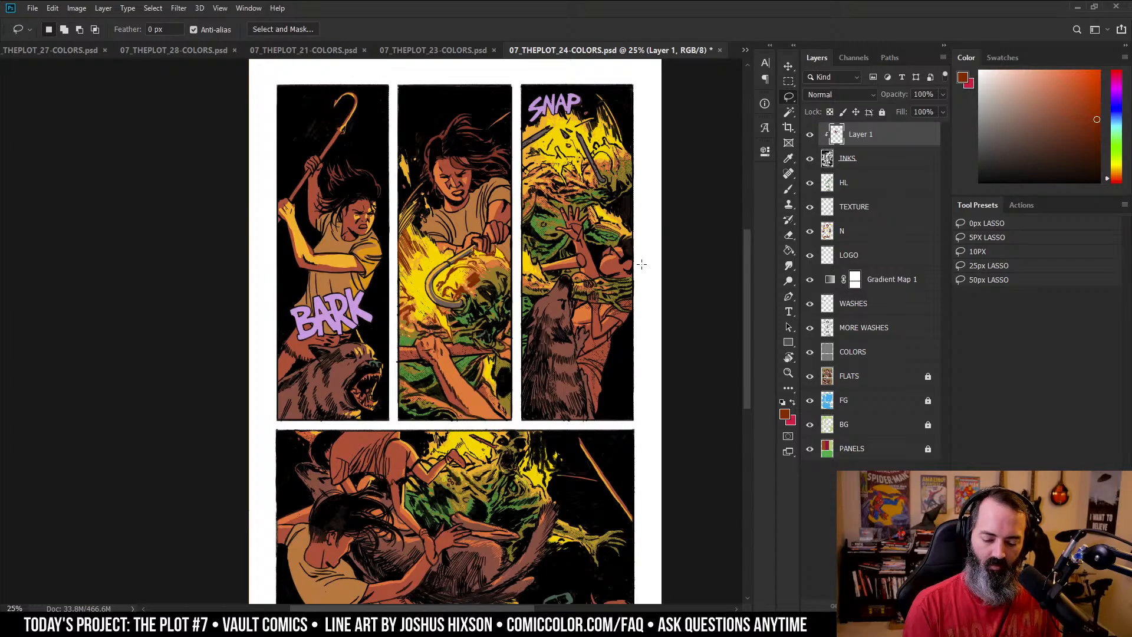
pyautogui.scroll(1, 630, 211)
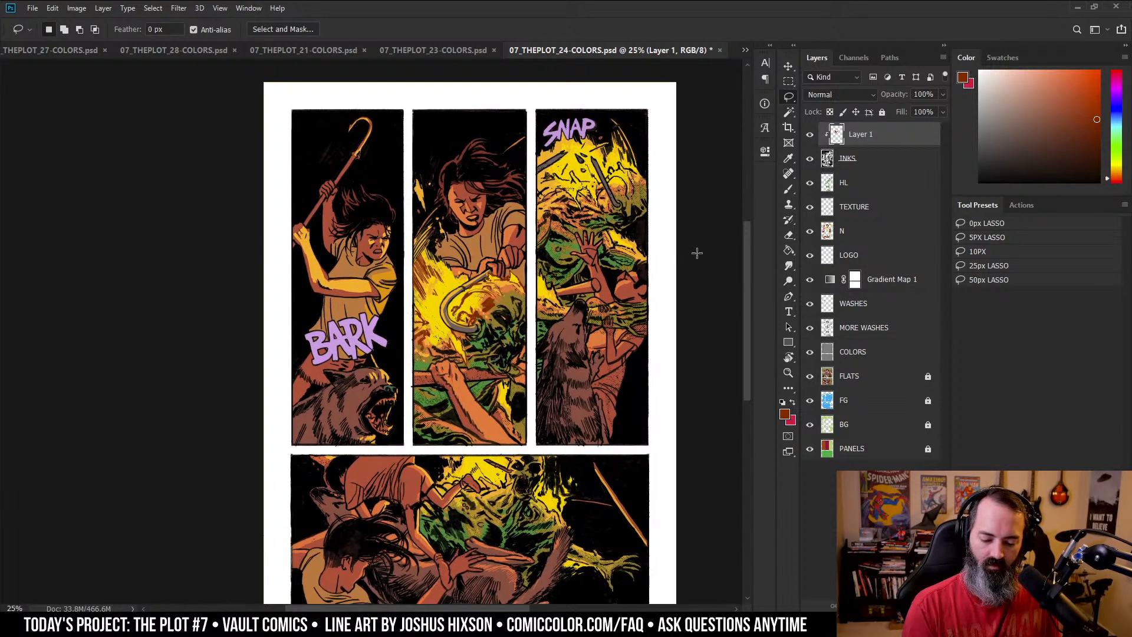
pyautogui.scroll(-1, 640, 299)
pyautogui.scroll(-2, 640, 299)
# - Brush red-brown over the loose flame lines and flying debris strokes below the SNAP lettering in the third panel
pyautogui.scroll(3, 593, 227)
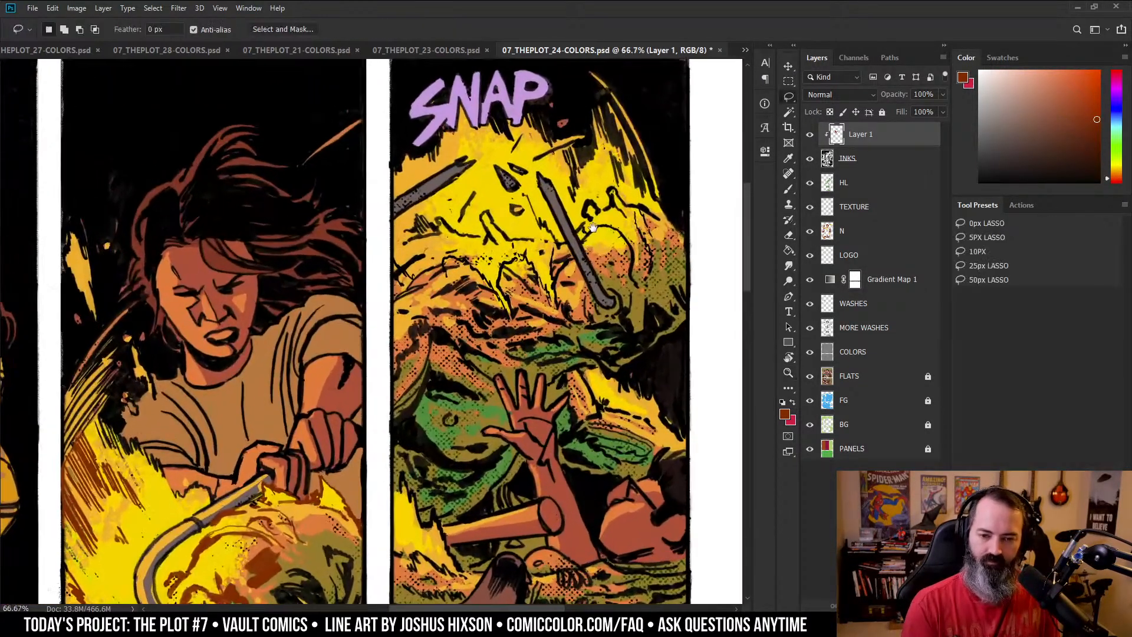
pyautogui.moveTo(593, 227); pyautogui.dragTo(606, 244)
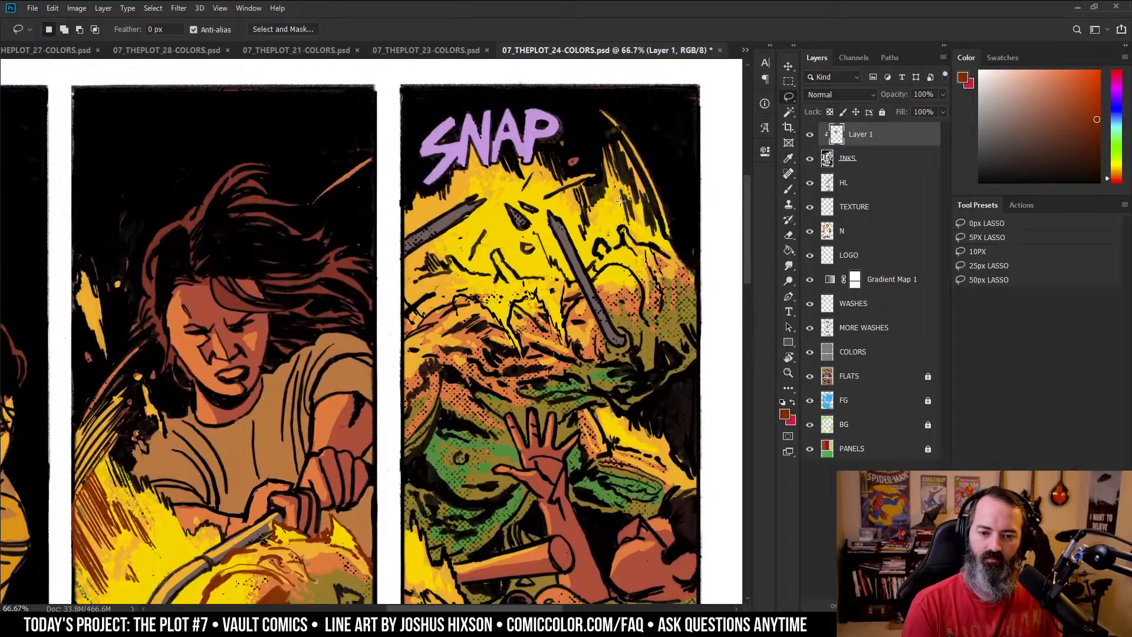
pyautogui.press('b')
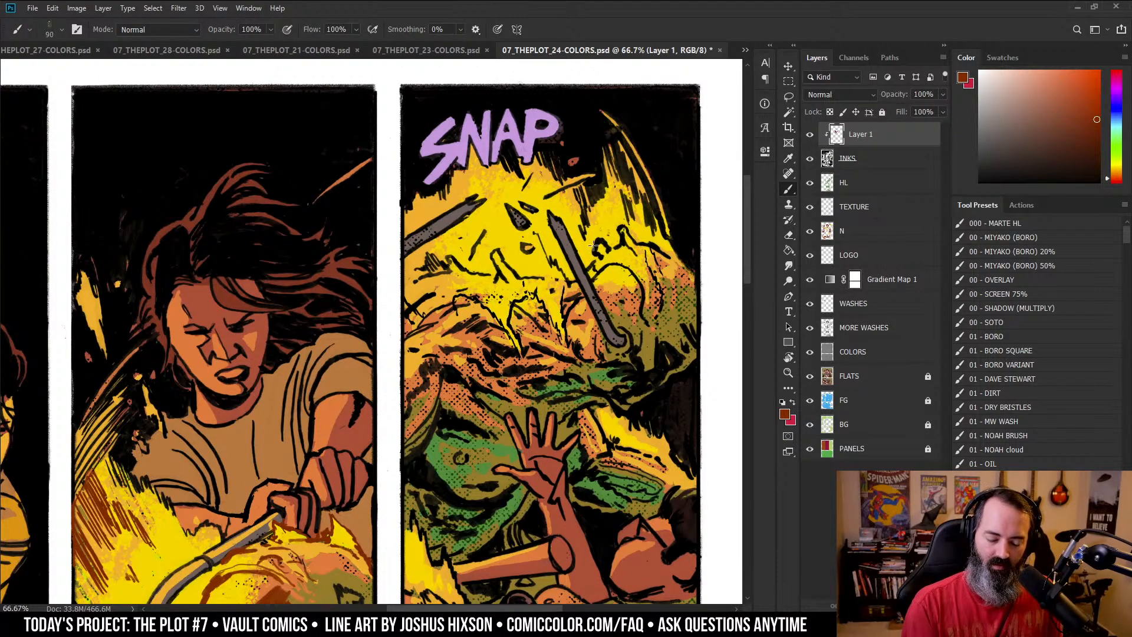
pyautogui.press('l')
pyautogui.press('b')
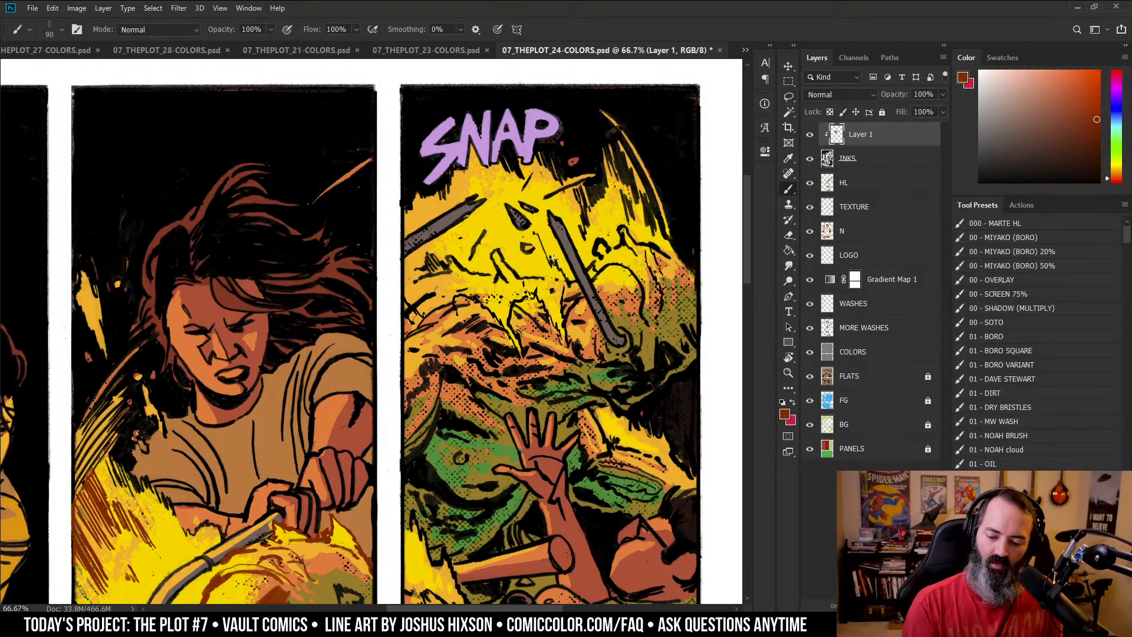
pyautogui.moveTo(459, 261)
pyautogui.mouseDown()
pyautogui.moveTo(424, 271)
pyautogui.moveTo(430, 261)
pyautogui.moveTo(502, 277)
pyautogui.moveTo(518, 261)
pyautogui.moveTo(504, 271)
pyautogui.moveTo(534, 272)
pyautogui.mouseUp()
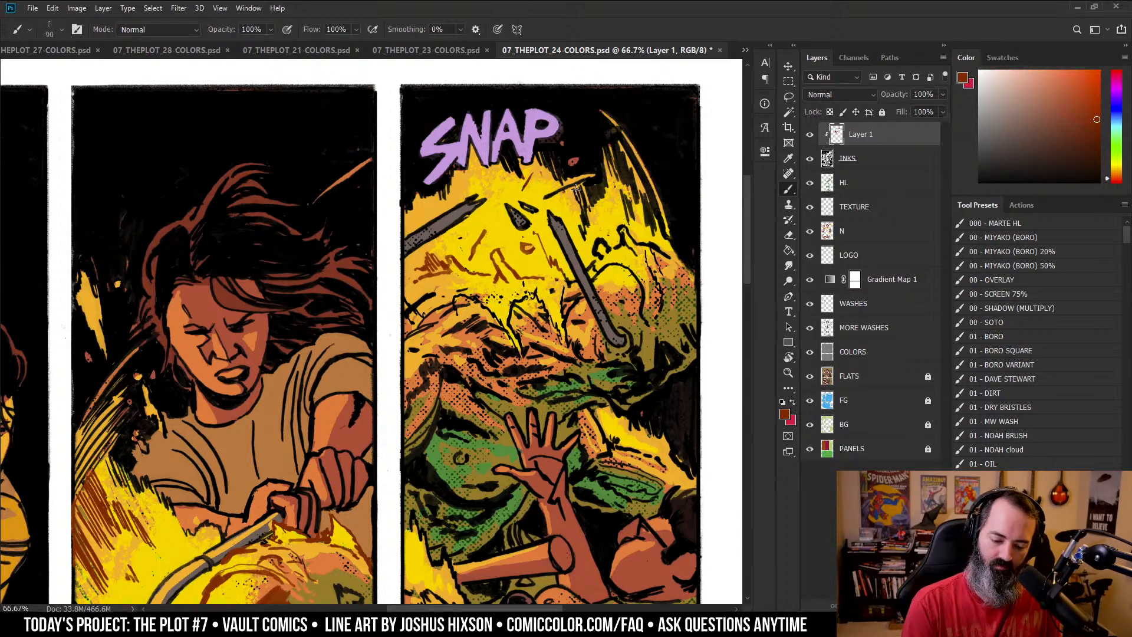
pyautogui.moveTo(576, 189)
pyautogui.mouseDown()
pyautogui.moveTo(586, 180)
pyautogui.moveTo(584, 229)
pyautogui.mouseUp()
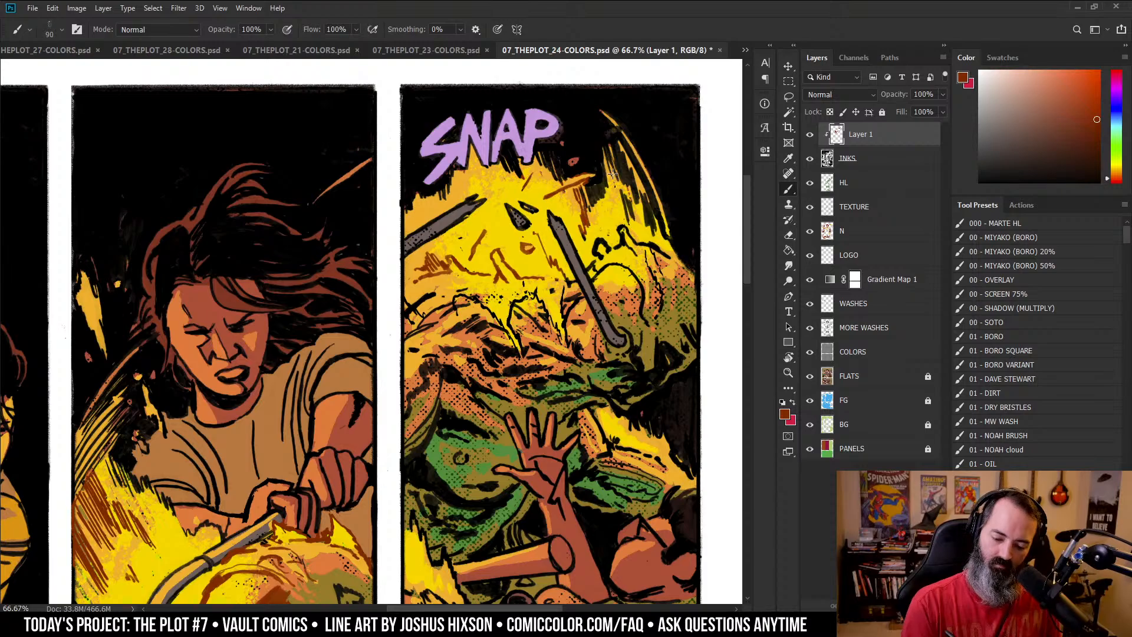
# - Colour the ink lines around the burning skull beside the broken hook red-brown in the third panel
pyautogui.moveTo(633, 192)
pyautogui.mouseDown()
pyautogui.moveTo(635, 225)
pyautogui.moveTo(658, 64)
pyautogui.moveTo(628, 87)
pyautogui.moveTo(635, 103)
pyautogui.moveTo(589, 287)
pyautogui.mouseUp()
pyautogui.moveTo(622, 226); pyautogui.dragTo(647, 322)
pyautogui.moveTo(664, 285); pyautogui.dragTo(657, 313)
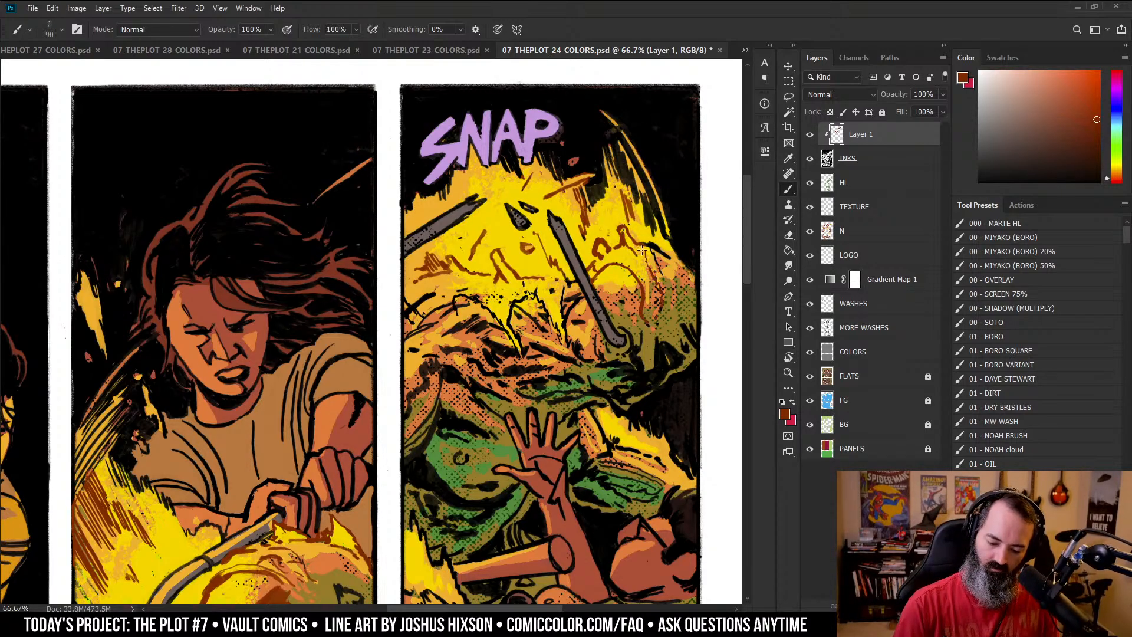
pyautogui.moveTo(648, 242); pyautogui.dragTo(666, 264)
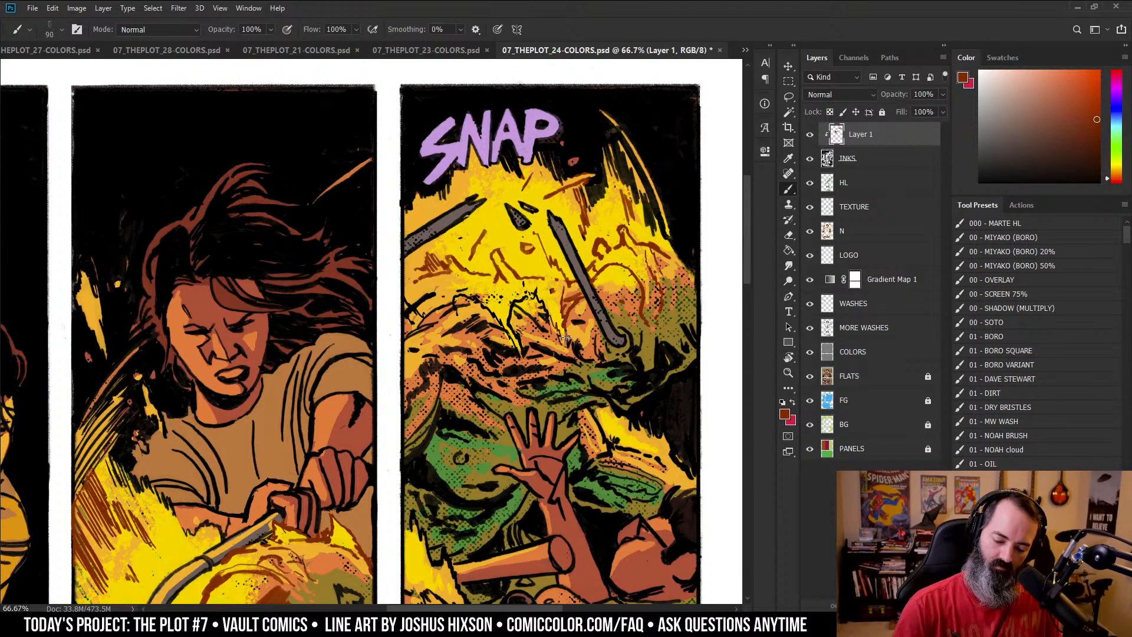
# - Brush red-brown over the dripping flame outlines and the lines at the third panel's left edge
pyautogui.moveTo(511, 320); pyautogui.dragTo(499, 311)
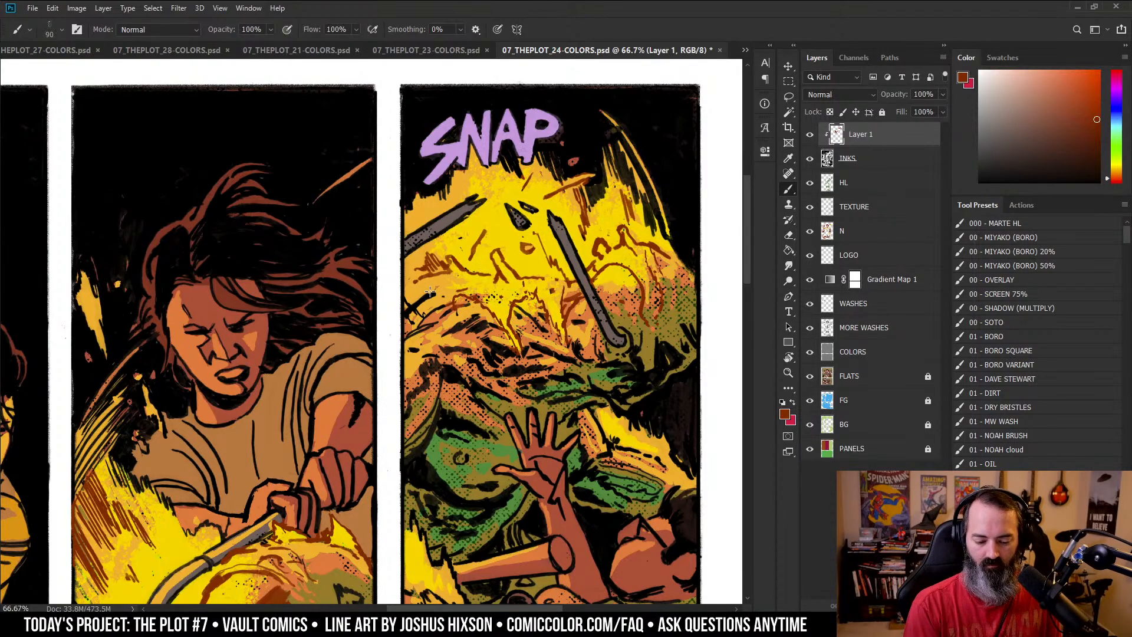
pyautogui.moveTo(406, 324); pyautogui.dragTo(414, 312)
pyautogui.press('z')
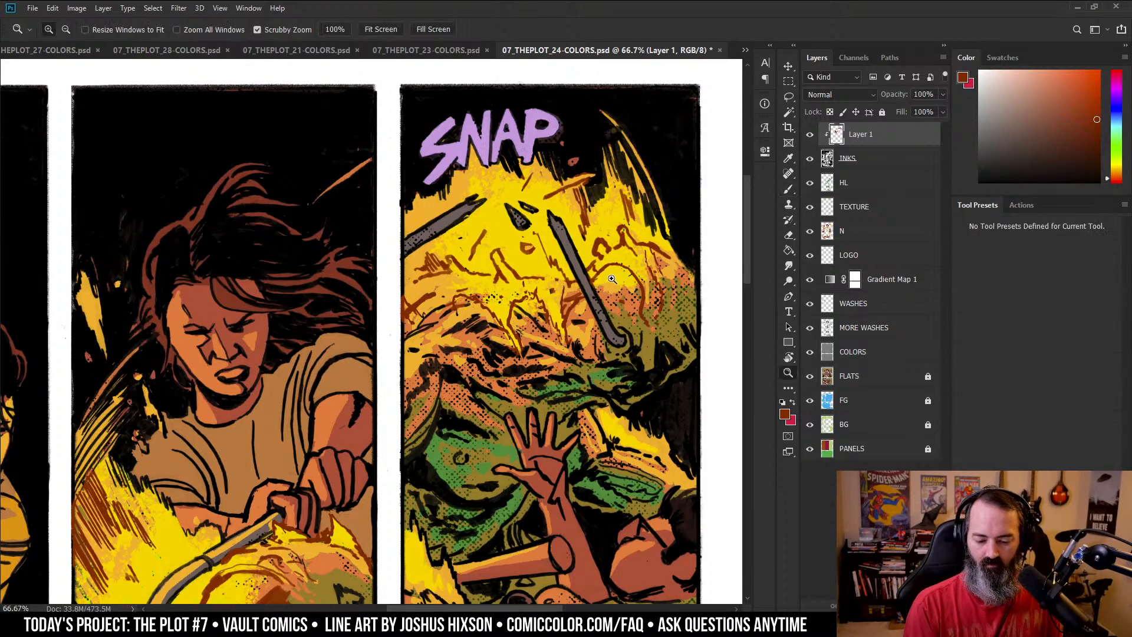
pyautogui.keyDown('alt'); pyautogui.click(625, 277); pyautogui.keyUp('alt')
pyautogui.keyDown('alt'); pyautogui.click(625, 277); pyautogui.keyUp('alt')
pyautogui.keyDown('alt'); pyautogui.click(628, 281); pyautogui.keyUp('alt')
pyautogui.click(621, 220)
pyautogui.press('b')
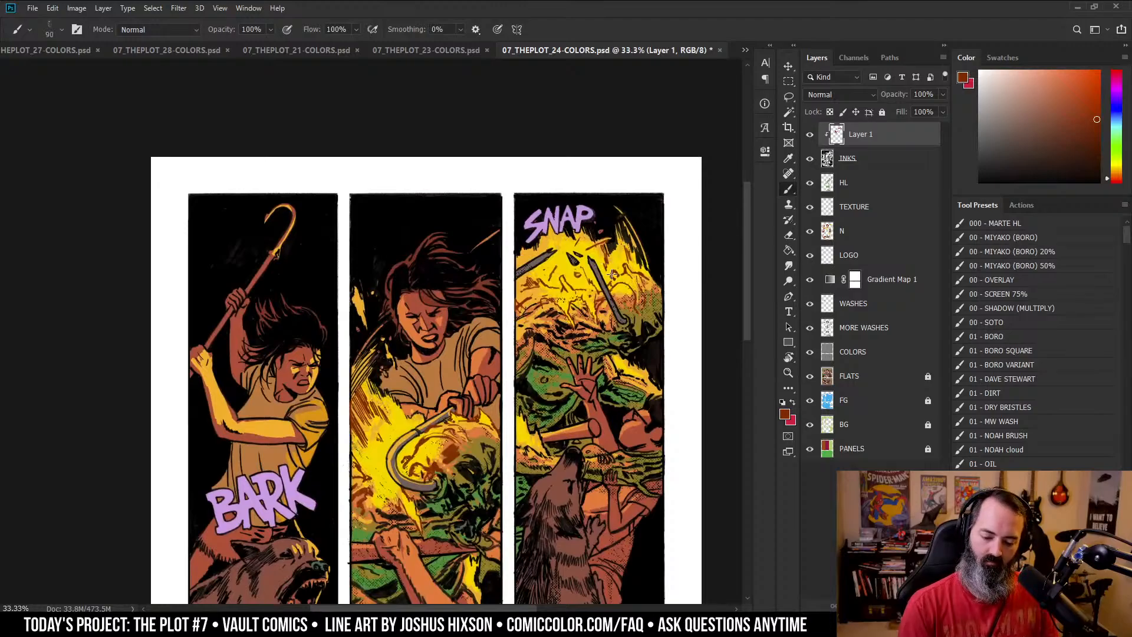
# - Add red-brown to the inks around the loose flame and embers left of the woman's head in the second panel
pyautogui.press('z')
pyautogui.click(375, 289)
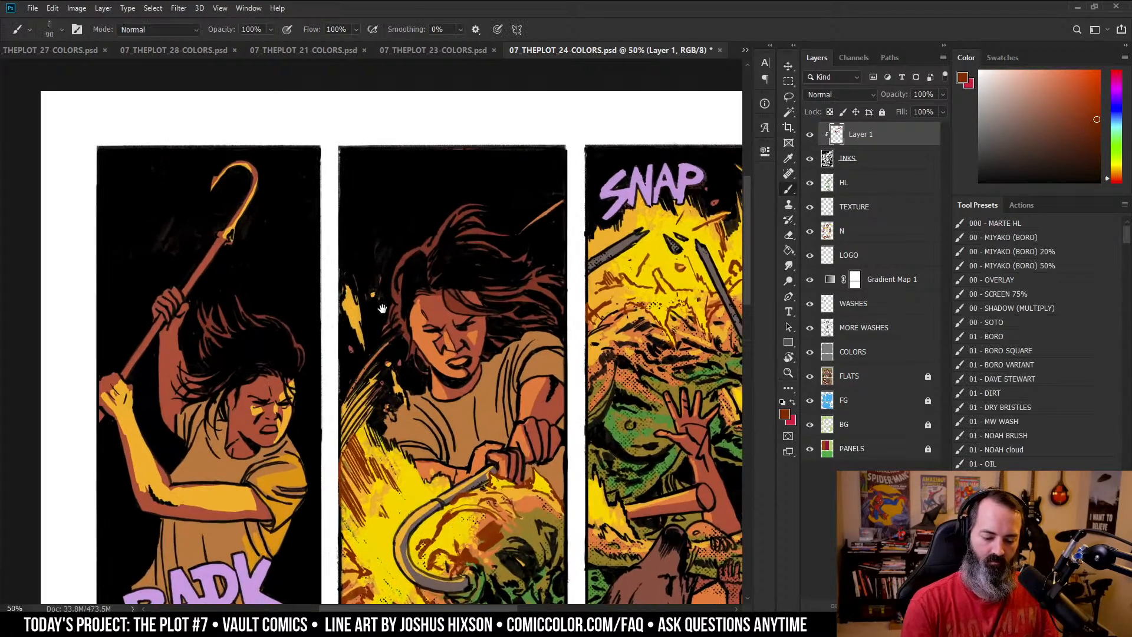
pyautogui.press('z')
pyautogui.click(496, 403)
pyautogui.press('l')
pyautogui.press('b')
pyautogui.moveTo(429, 207); pyautogui.dragTo(455, 297)
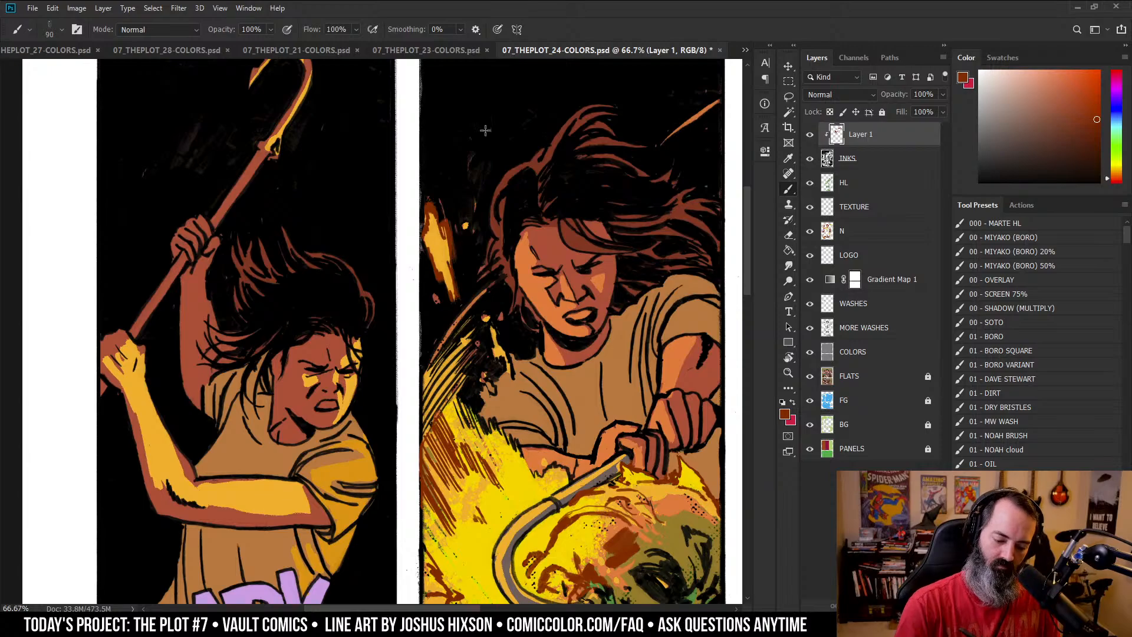
# - Enlarge the brush and dab red-brown glow texture into the black areas around the fire in the upper panels
pyautogui.press('z')
pyautogui.keyDown('alt'); pyautogui.click(550, 291); pyautogui.keyUp('alt')
pyautogui.moveTo(717, 277)
pyautogui.mouseDown()
pyautogui.moveTo(612, 245)
pyautogui.moveTo(527, 259)
pyautogui.mouseUp()
pyautogui.keyDown('alt'); pyautogui.click(612, 245); pyautogui.keyUp('alt')
pyautogui.keyDown('alt'); pyautogui.click(612, 246); pyautogui.keyUp('alt')
pyautogui.press('b')
pyautogui.scroll(1, 546, 243)
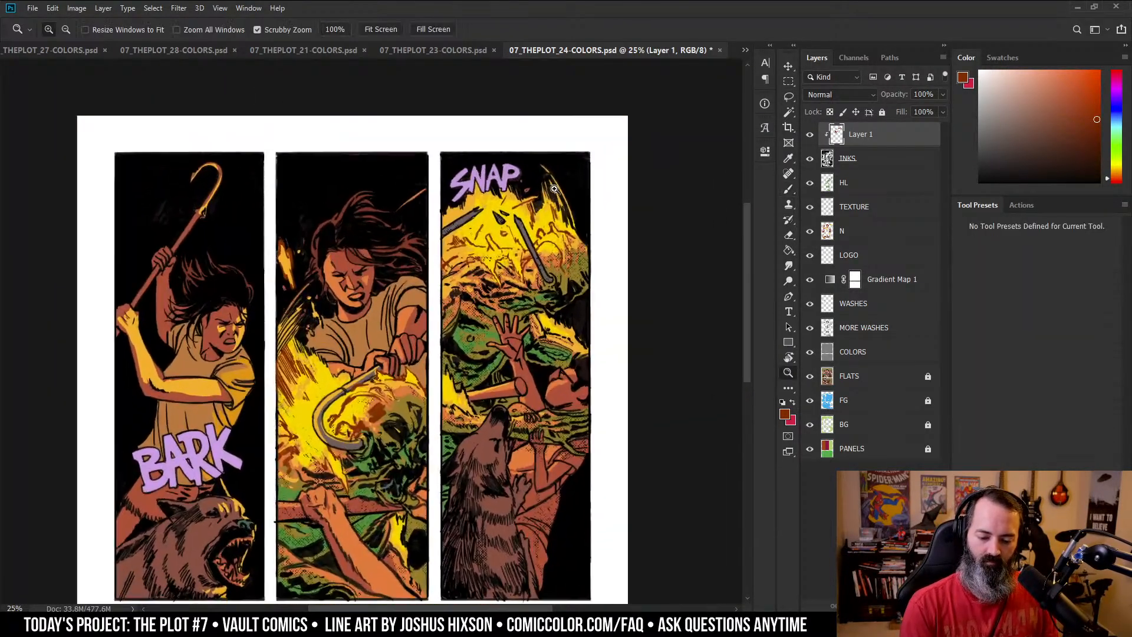
pyautogui.press(']')
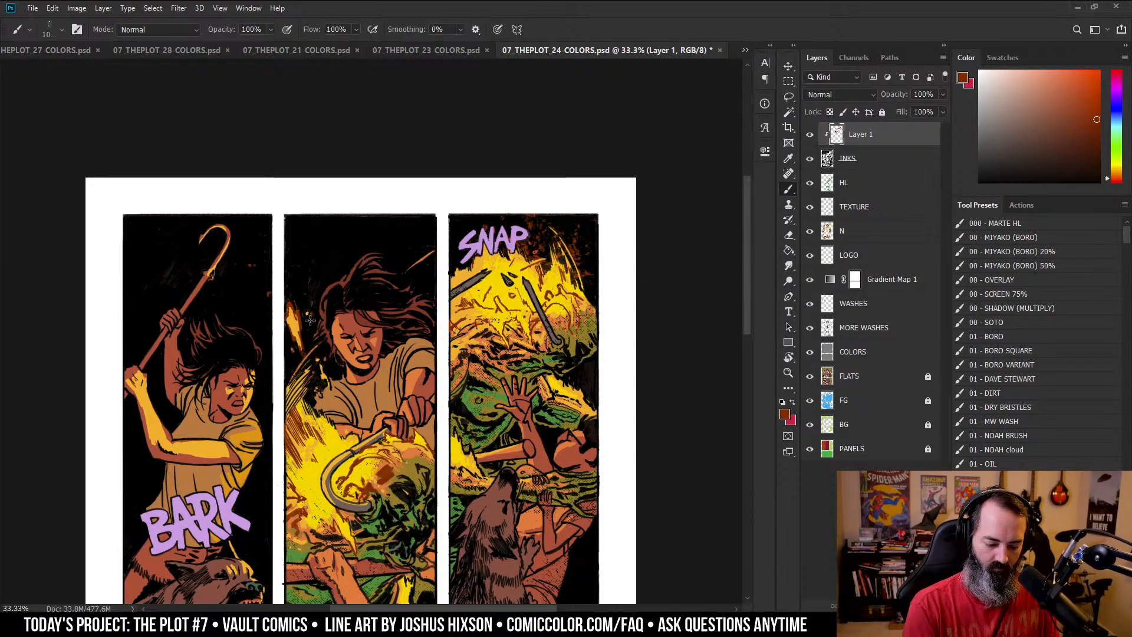
pyautogui.moveTo(437, 362); pyautogui.dragTo(536, 231)
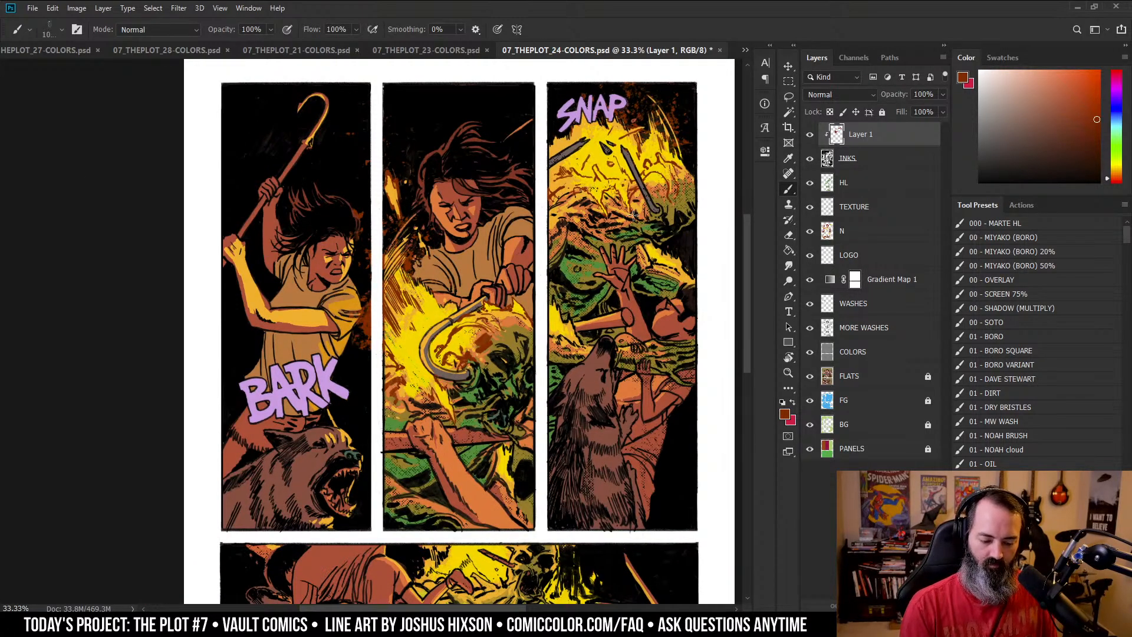
# - Select the second panel from the PANELS layer and repaint the red-brown texture in its black background on Layer 1
pyautogui.click(850, 447)
pyautogui.press('w')
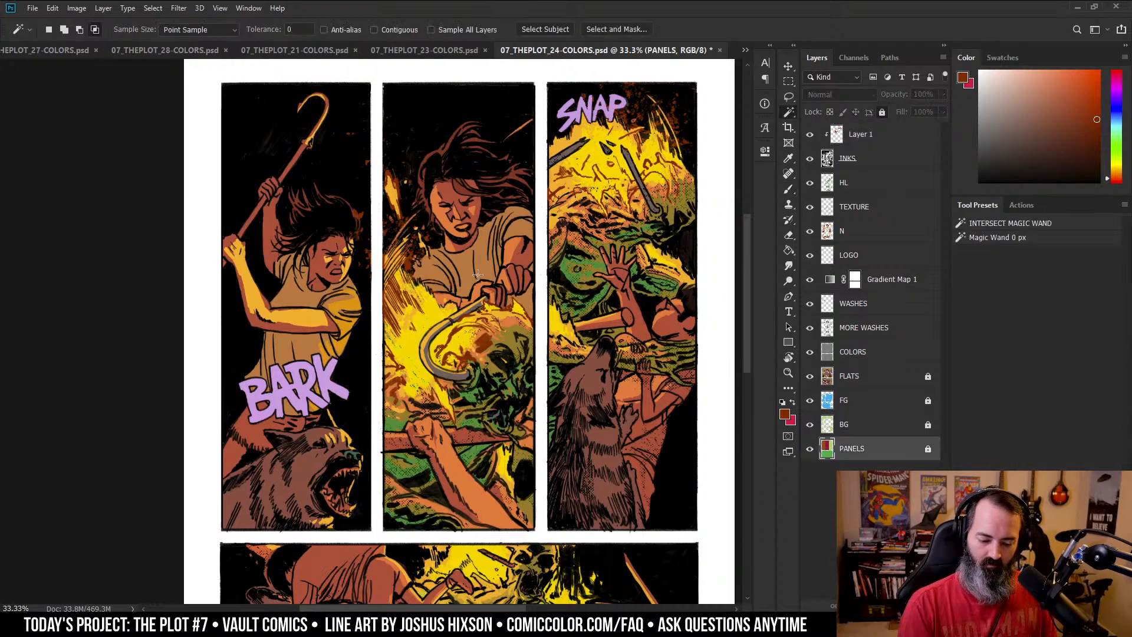
pyautogui.click(481, 322)
pyautogui.click(860, 135)
pyautogui.press('b')
pyautogui.moveTo(443, 242); pyautogui.dragTo(420, 282)
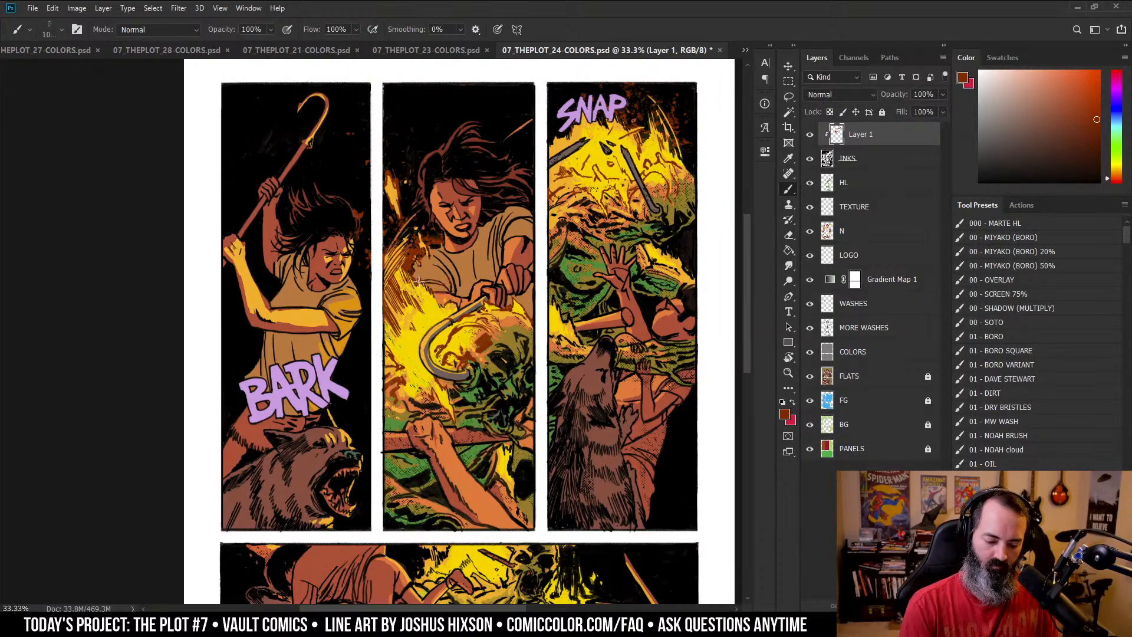
pyautogui.hotkey('ctrl', 'z')
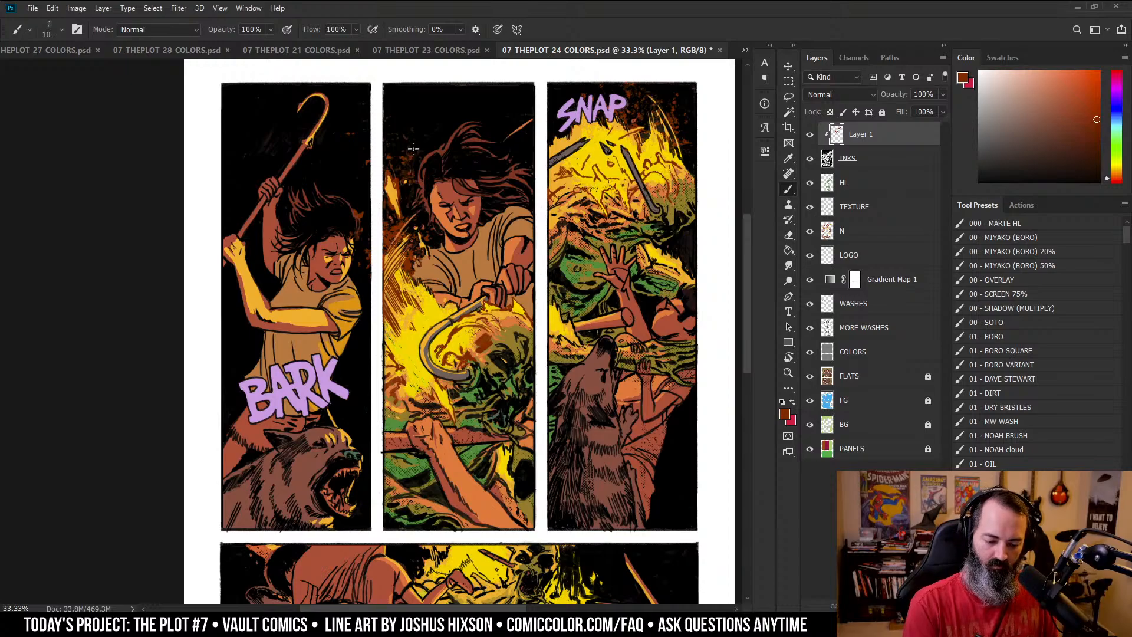
pyautogui.moveTo(617, 329)
pyautogui.mouseDown()
pyautogui.moveTo(605, 276)
pyautogui.moveTo(624, 269)
pyautogui.mouseUp()
pyautogui.press('l')
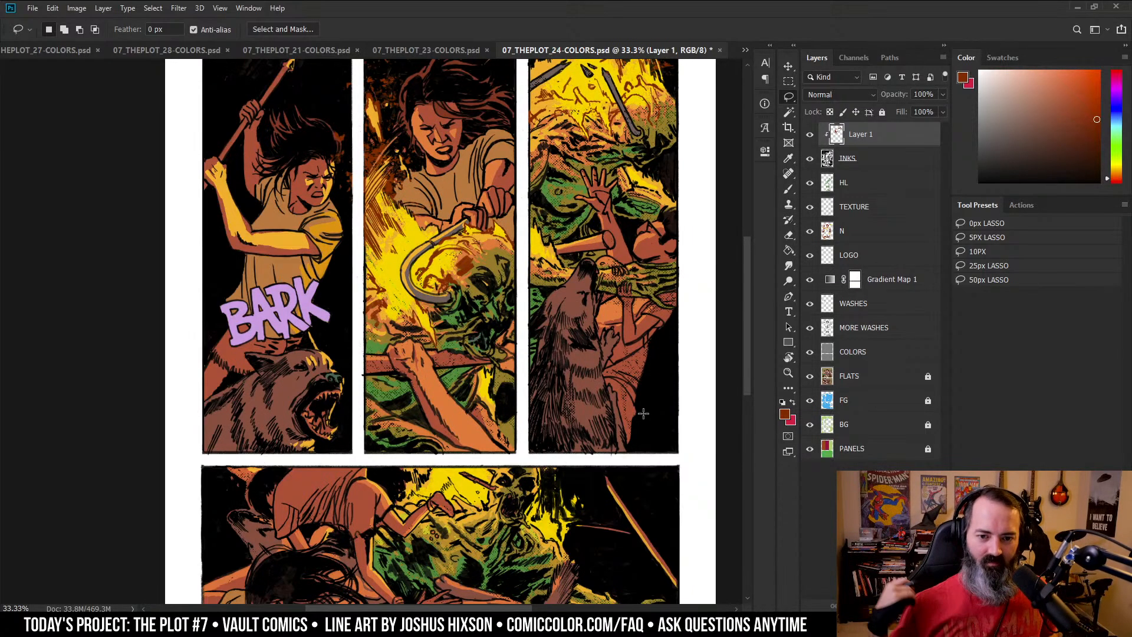
pyautogui.hotkey('alt', ',')
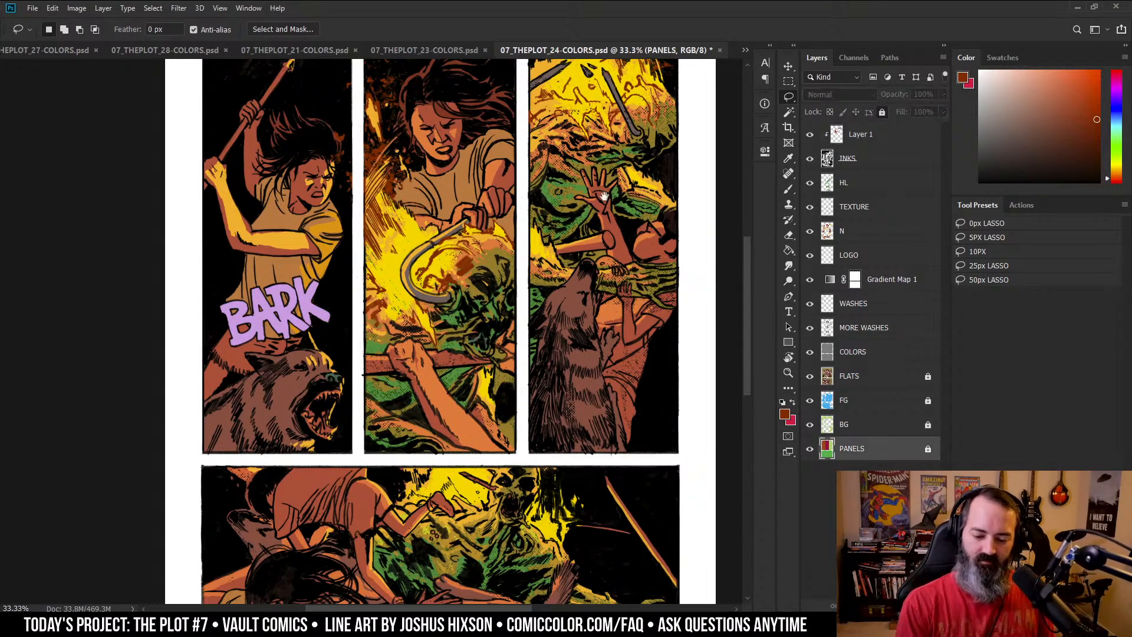
pyautogui.scroll(1, 710, 285)
pyautogui.scroll(2, 552, 316)
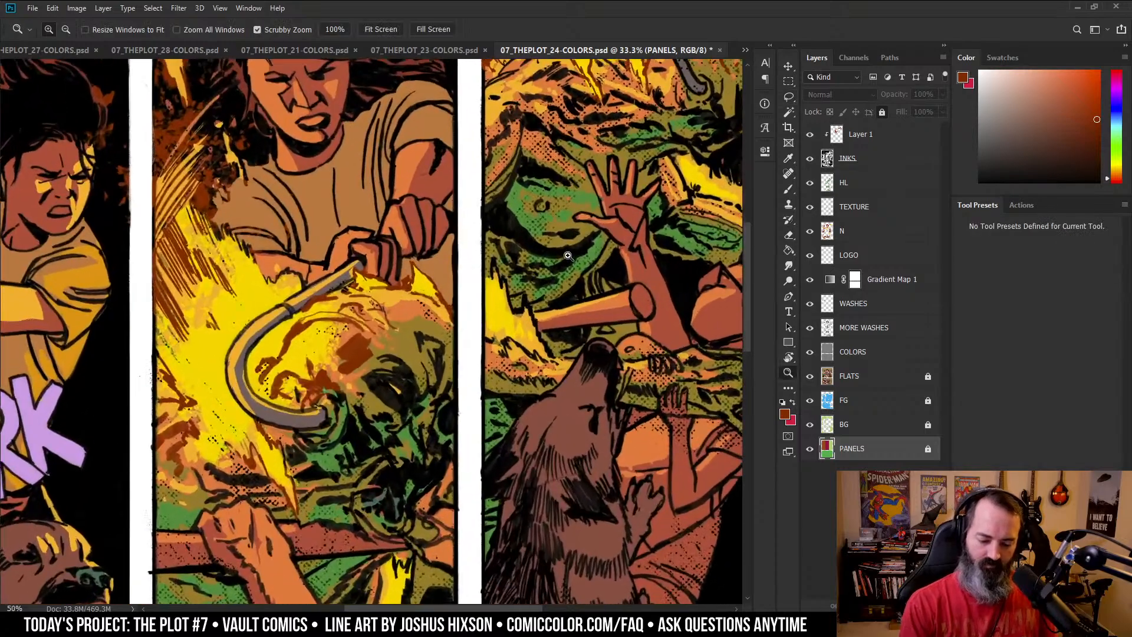
pyautogui.press('b')
pyautogui.click(499, 270)
pyautogui.click(548, 232)
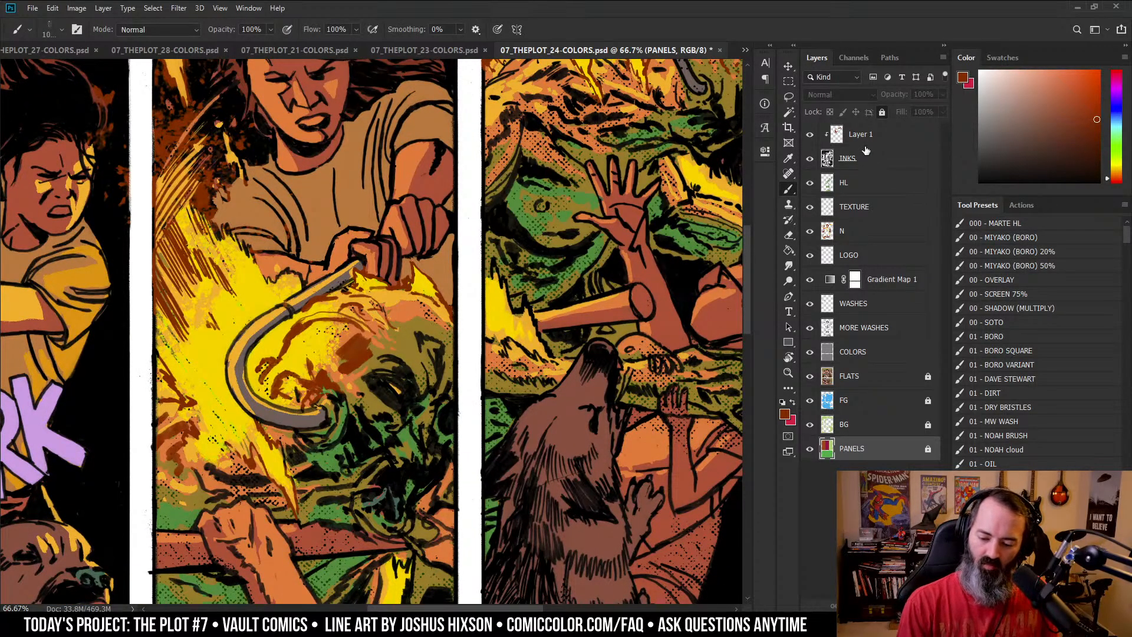
# - On Layer 1, reduce the brush size and paint red-brown over the flame's ink outlines beside the wooden handle in the third panel
pyautogui.click(864, 137)
pyautogui.press('l')
pyautogui.click(510, 270)
pyautogui.press('Return')
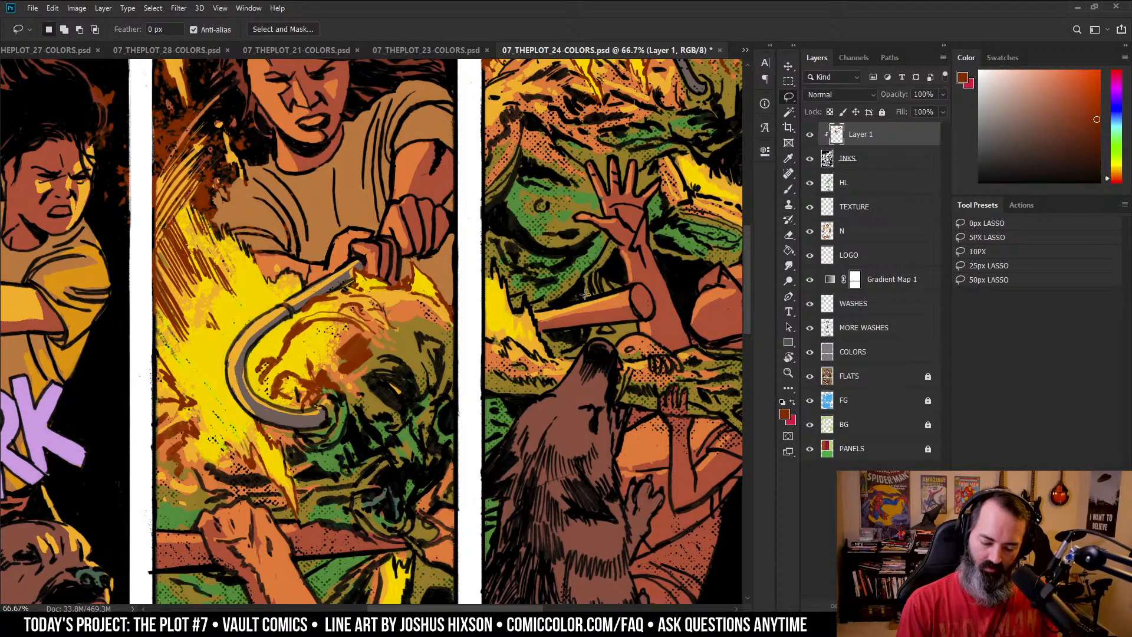
pyautogui.press('b')
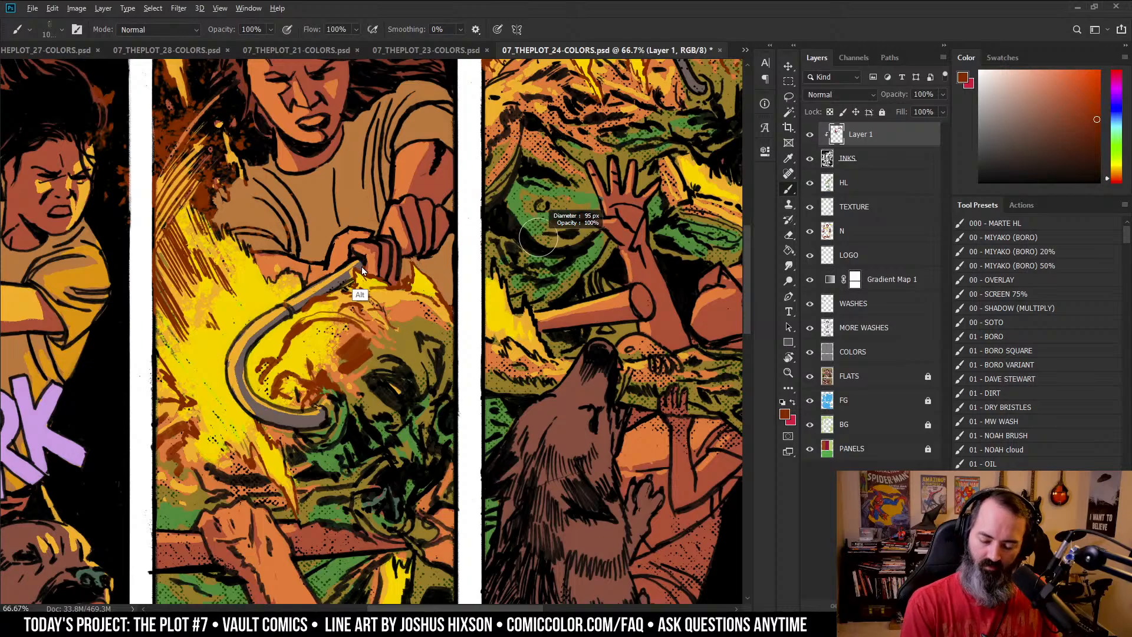
pyautogui.press('[')
pyautogui.press('[')
pyautogui.press('[')
pyautogui.press('[')
pyautogui.press('[')
pyautogui.press('[')
pyautogui.press('[')
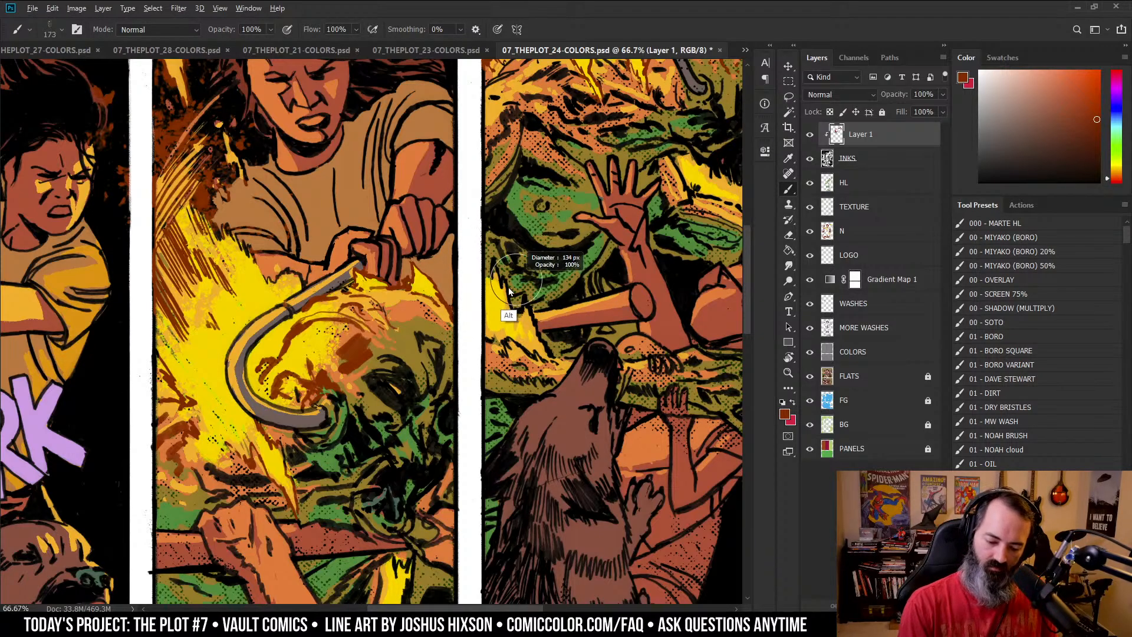
pyautogui.press('l')
pyautogui.press('b')
pyautogui.moveTo(493, 262)
pyautogui.mouseDown()
pyautogui.moveTo(496, 299)
pyautogui.moveTo(507, 291)
pyautogui.moveTo(539, 335)
pyautogui.moveTo(515, 350)
pyautogui.mouseUp()
# - Brush red-brown over the ink lines and black edges of the flame beside the raised hand in the third panel
pyautogui.press('z')
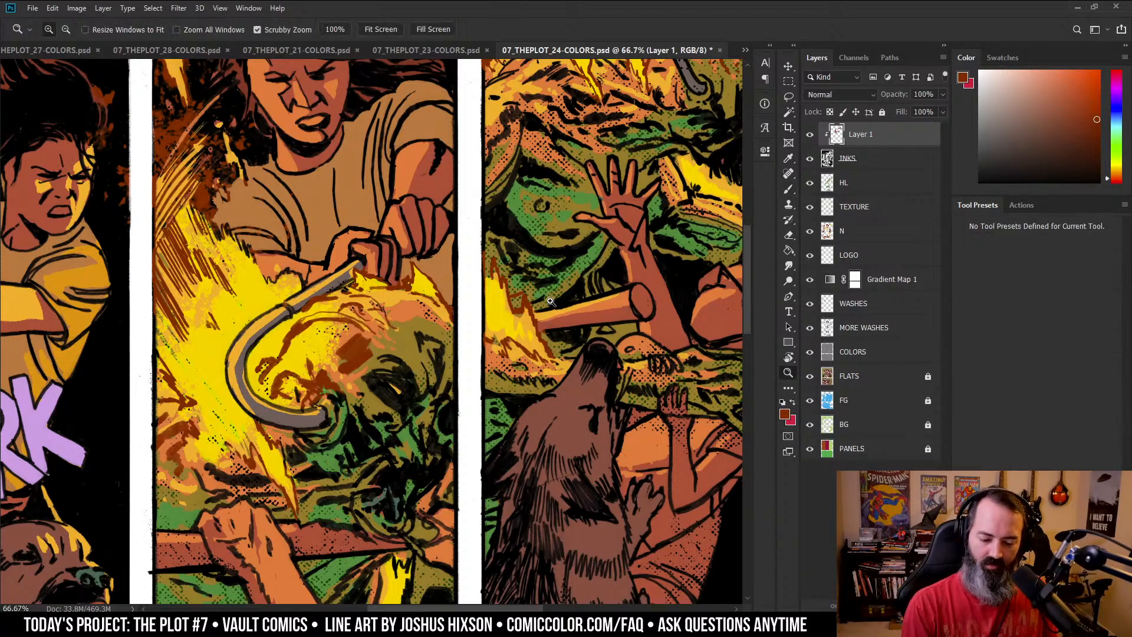
pyautogui.keyDown('alt'); pyautogui.click(625, 329); pyautogui.keyUp('alt')
pyautogui.keyDown('alt'); pyautogui.click(625, 329); pyautogui.keyUp('alt')
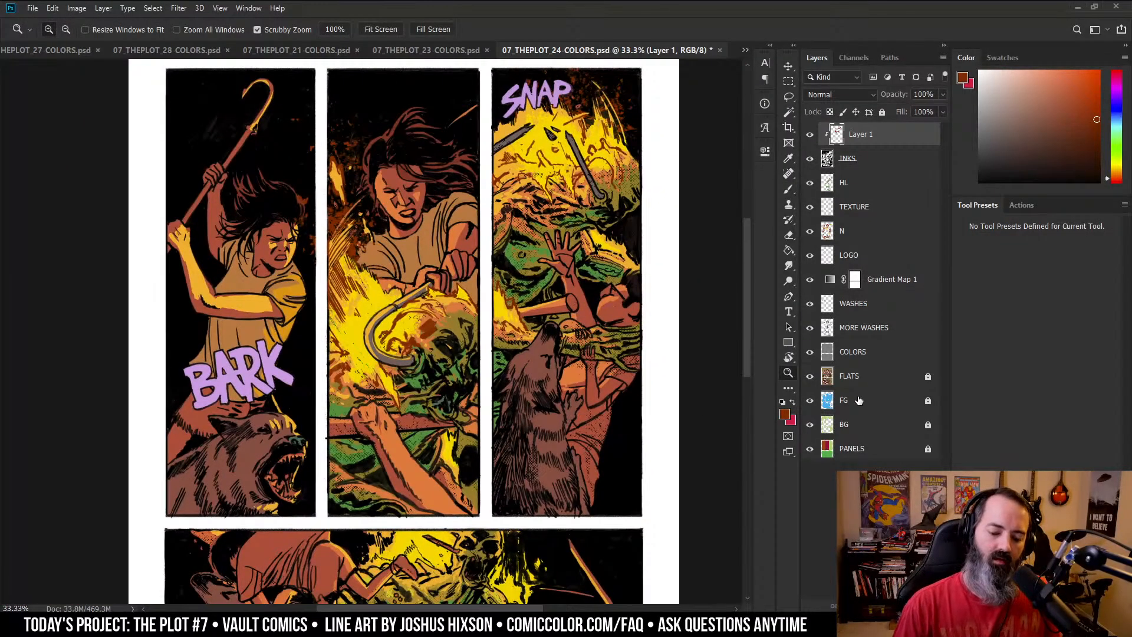
pyautogui.moveTo(598, 236); pyautogui.dragTo(568, 195)
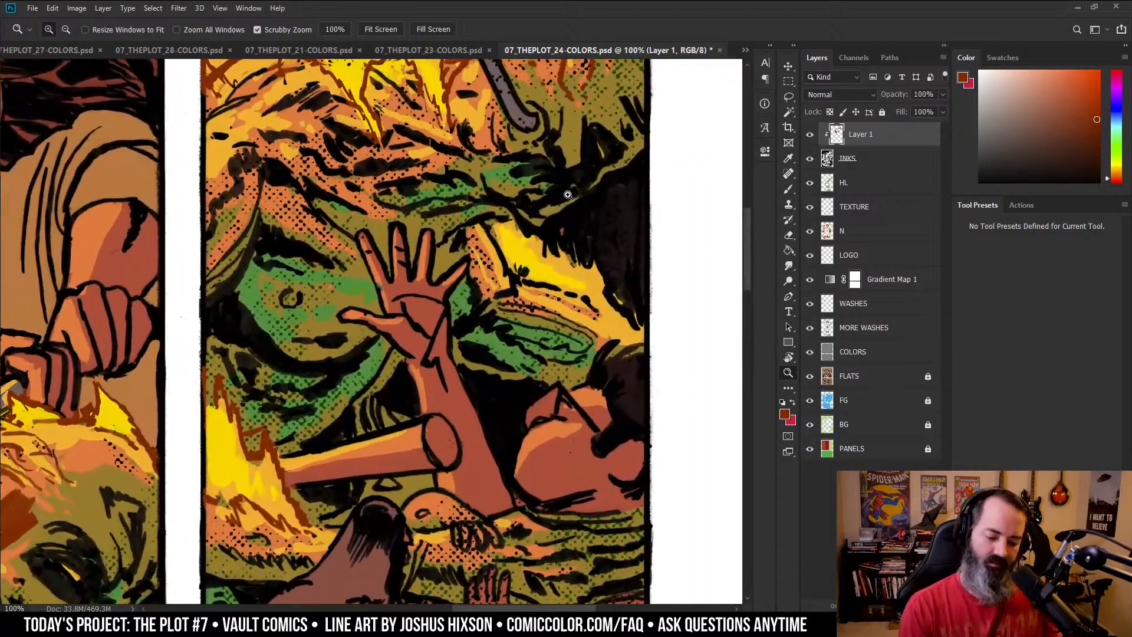
pyautogui.press('b')
pyautogui.press('l')
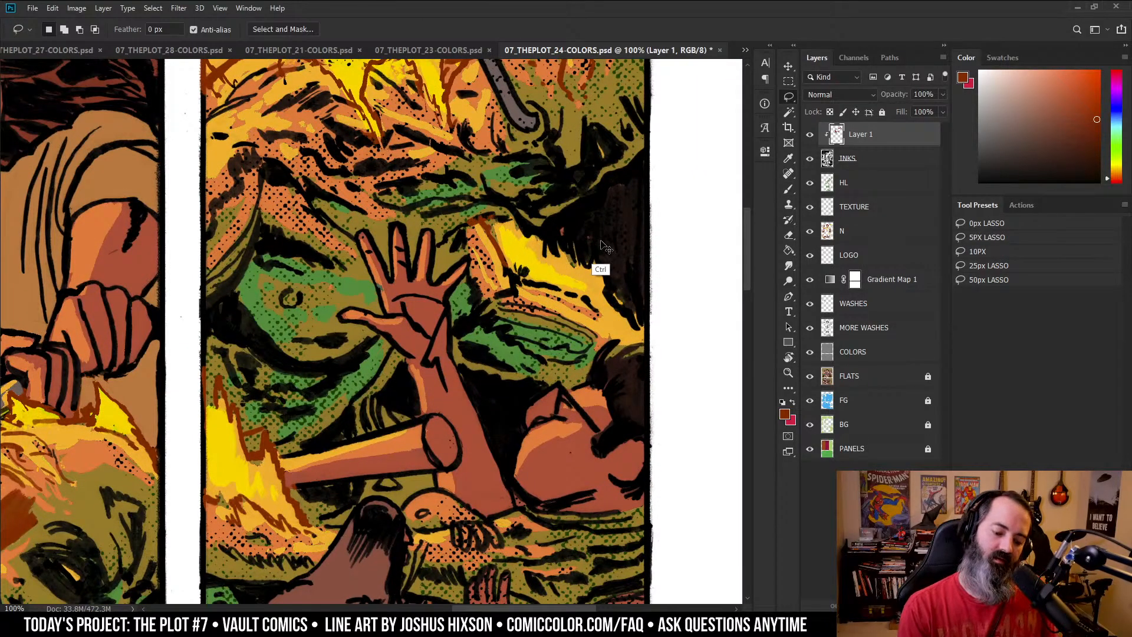
pyautogui.press('b')
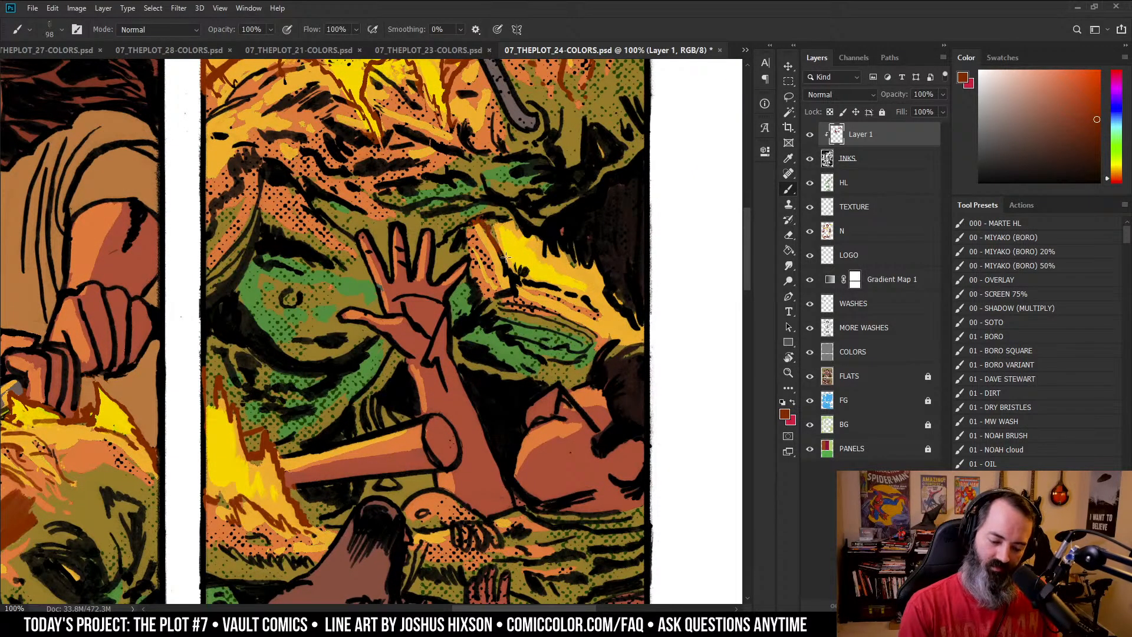
pyautogui.moveTo(506, 257)
pyautogui.mouseDown()
pyautogui.moveTo(505, 294)
pyautogui.moveTo(574, 300)
pyautogui.moveTo(549, 270)
pyautogui.moveTo(573, 247)
pyautogui.moveTo(585, 278)
pyautogui.moveTo(610, 277)
pyautogui.moveTo(607, 299)
pyautogui.mouseUp()
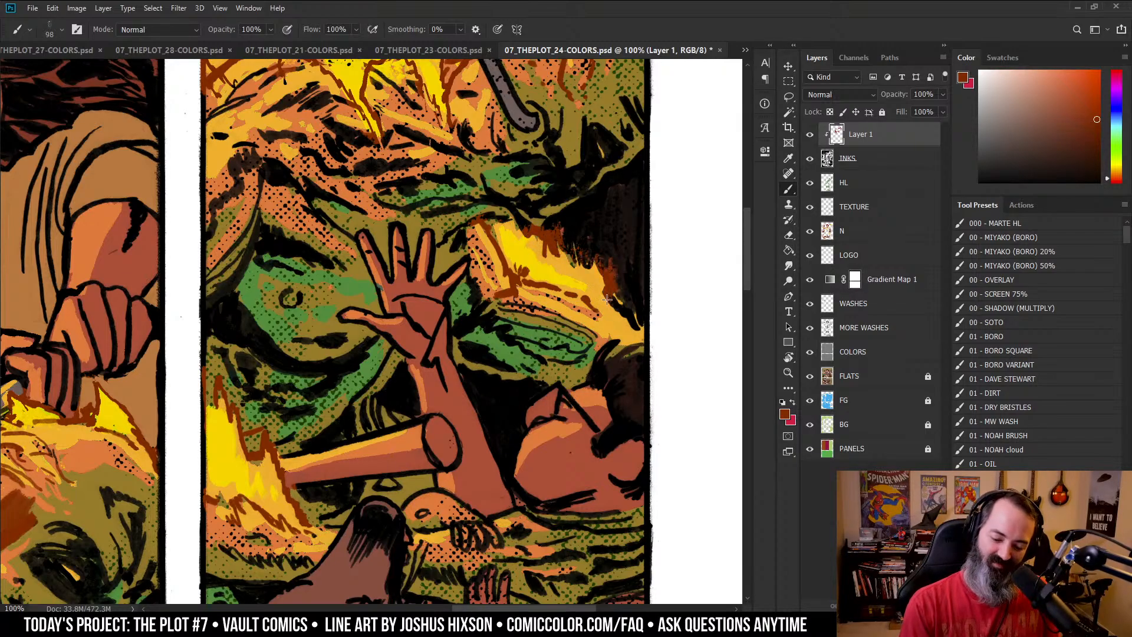
# - Examine the red-brown colour holds around the fire across the three upper panels
pyautogui.press('z')
pyautogui.keyDown('alt'); pyautogui.click(586, 320); pyautogui.keyUp('alt')
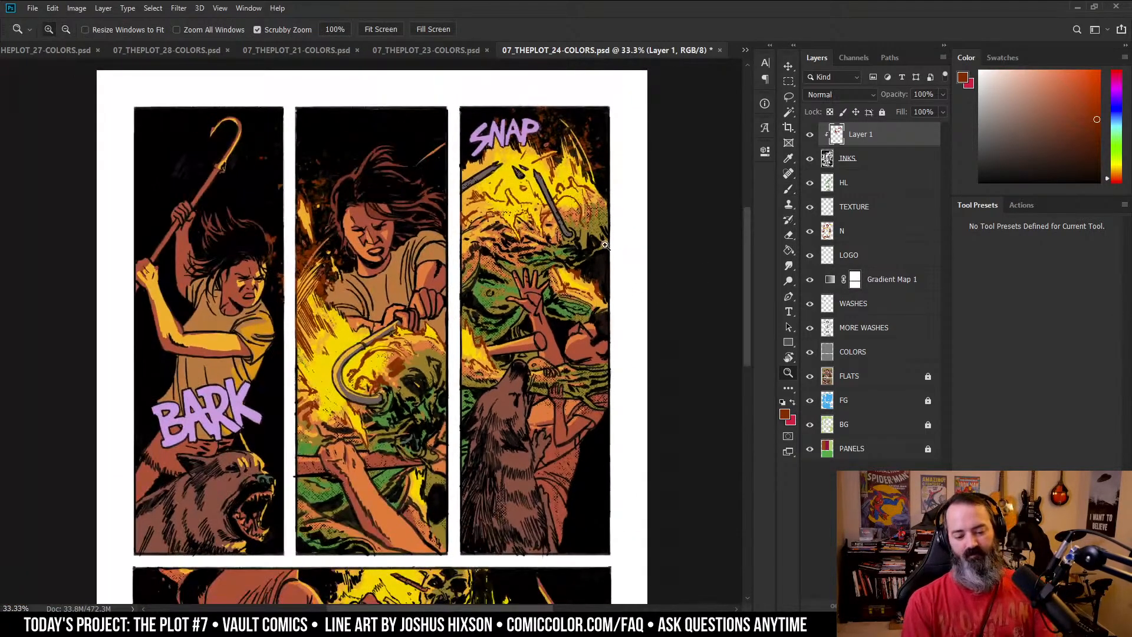
pyautogui.click(580, 277)
pyautogui.press('b')
pyautogui.press('z')
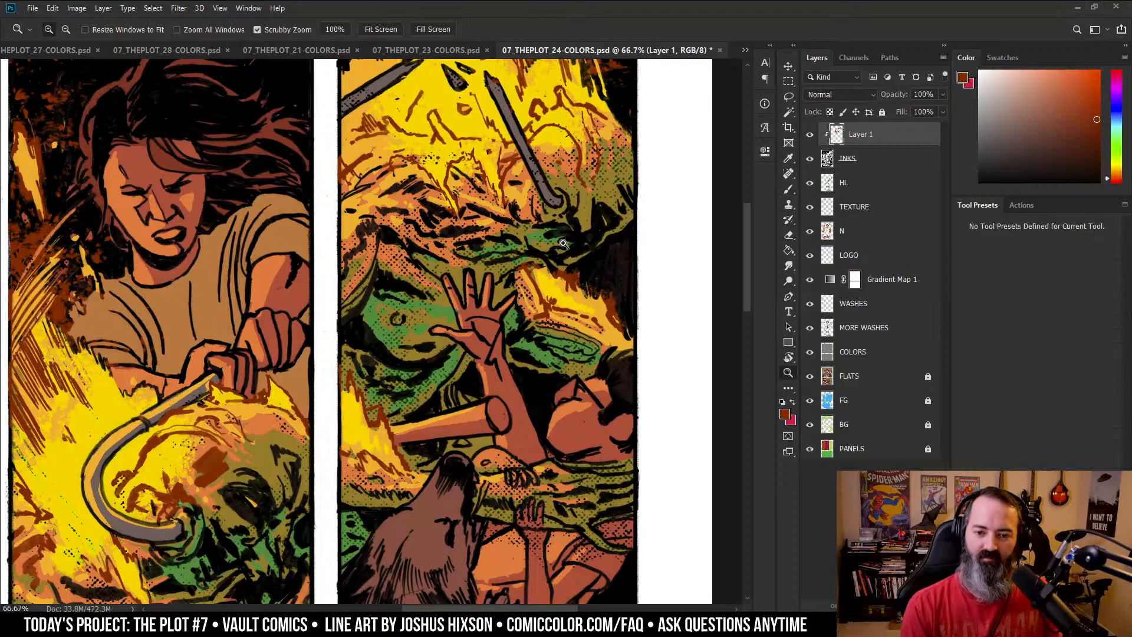
pyautogui.keyDown('alt'); pyautogui.click(565, 265); pyautogui.keyUp('alt')
pyautogui.moveTo(543, 295); pyautogui.dragTo(580, 198)
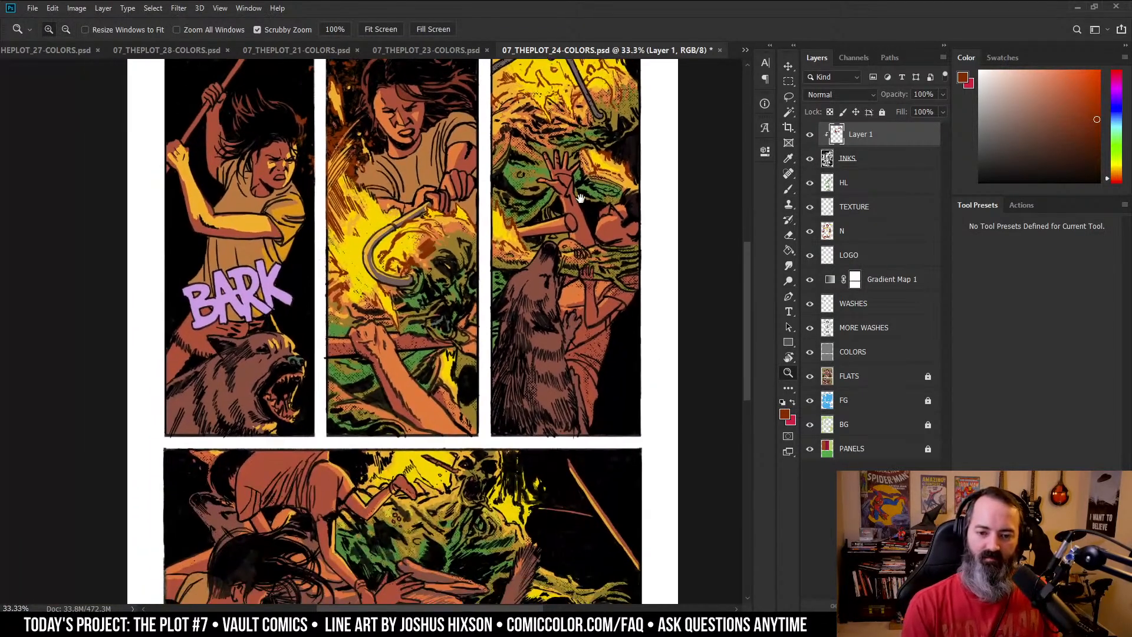
pyautogui.keyDown('alt'); pyautogui.click(609, 253); pyautogui.keyUp('alt')
pyautogui.moveTo(614, 280); pyautogui.dragTo(609, 326)
# - Dab red-brown glow texture with a large brush into the black areas around the fire behind the skeleton in the bottom panel
pyautogui.moveTo(655, 424); pyautogui.dragTo(686, 324)
pyautogui.click(553, 375)
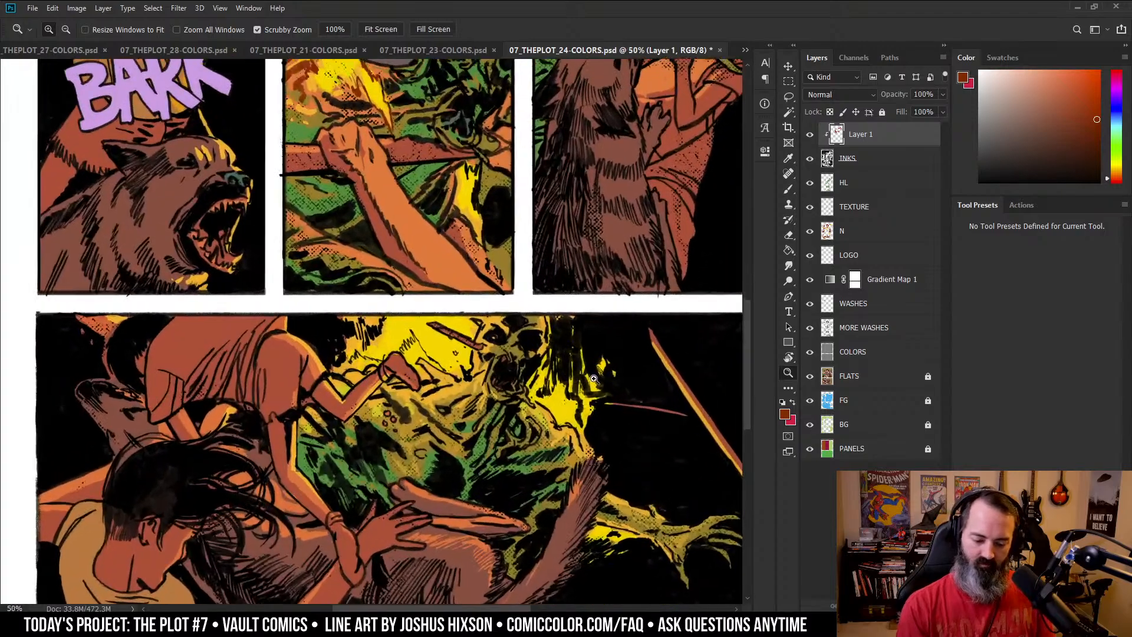
pyautogui.click(552, 375)
pyautogui.press('b')
pyautogui.moveTo(598, 396); pyautogui.dragTo(597, 396)
pyautogui.moveTo(557, 342)
pyautogui.mouseDown()
pyautogui.moveTo(546, 397)
pyautogui.moveTo(539, 370)
pyautogui.moveTo(571, 332)
pyautogui.moveTo(594, 349)
pyautogui.moveTo(596, 395)
pyautogui.moveTo(582, 424)
pyautogui.mouseUp()
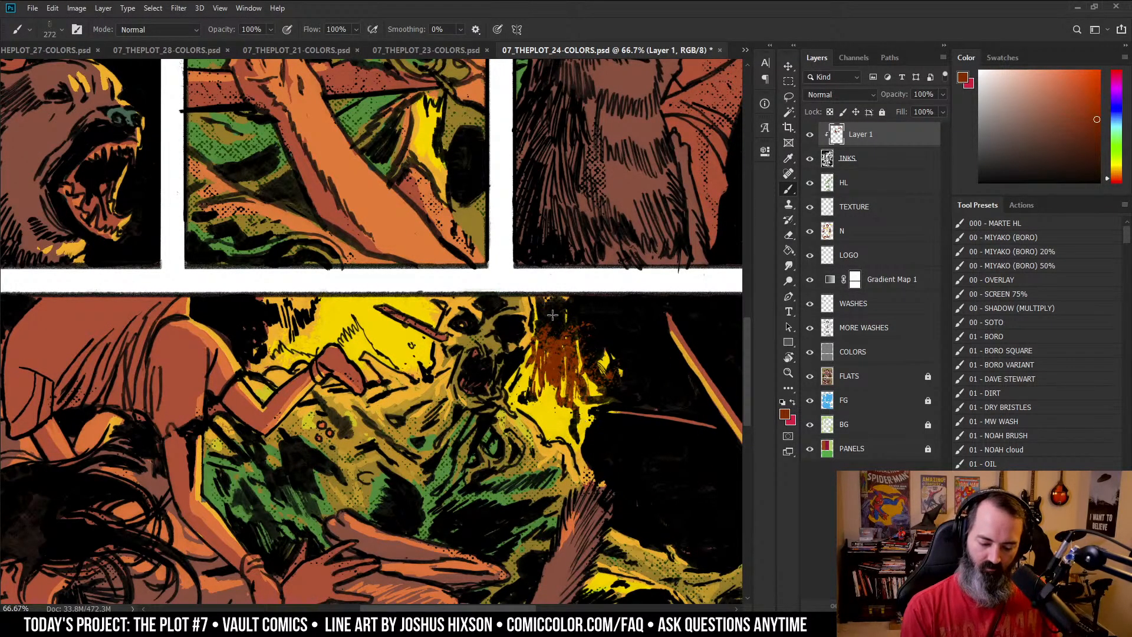
pyautogui.moveTo(552, 315)
pyautogui.mouseDown()
pyautogui.moveTo(553, 344)
pyautogui.moveTo(544, 312)
pyautogui.moveTo(598, 350)
pyautogui.moveTo(606, 387)
pyautogui.moveTo(585, 418)
pyautogui.moveTo(526, 395)
pyautogui.mouseUp()
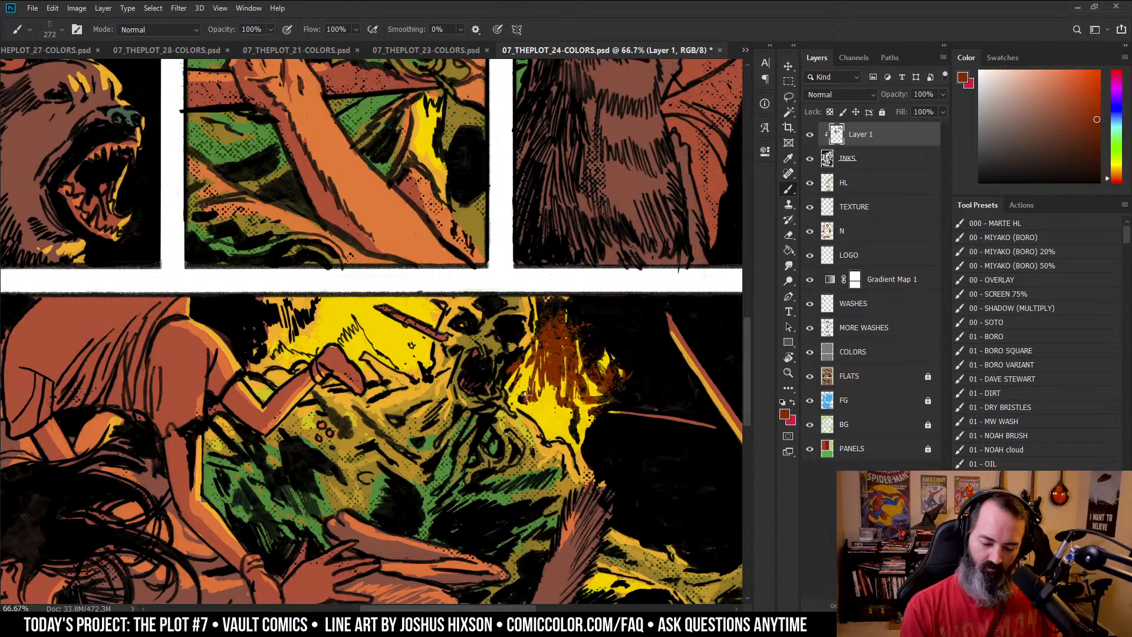
pyautogui.moveTo(562, 360)
pyautogui.mouseDown()
pyautogui.moveTo(518, 395)
pyautogui.moveTo(510, 372)
pyautogui.moveTo(541, 389)
pyautogui.moveTo(519, 383)
pyautogui.mouseUp()
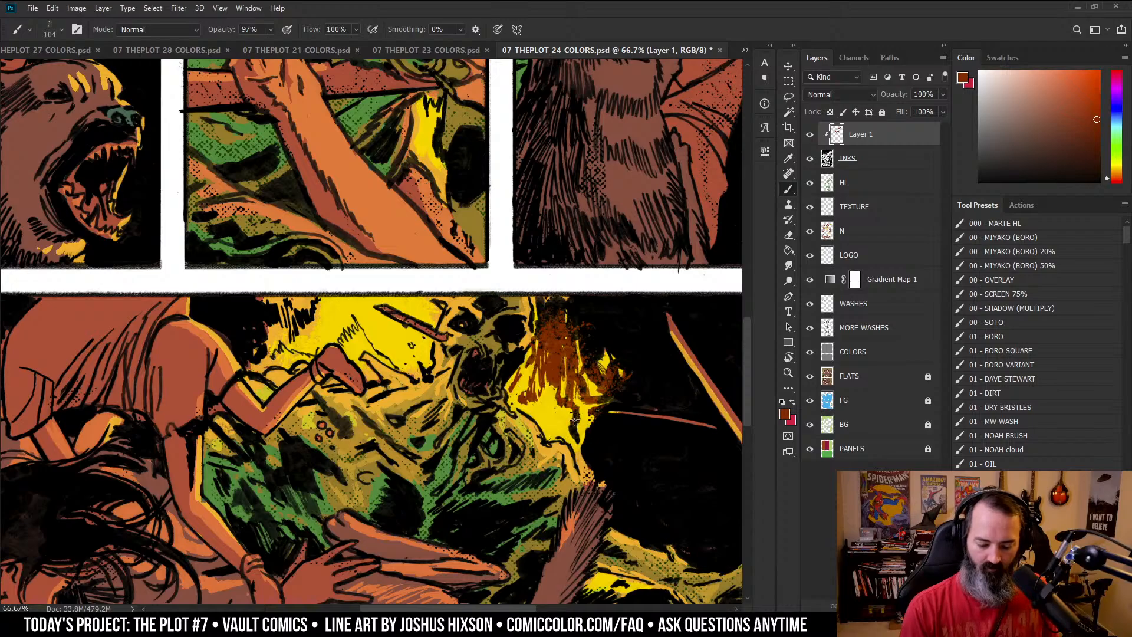
# - With a smaller brush, paint red-brown over the inks below the bottom panel's fire and around the small loose flame
pyautogui.moveTo(575, 420); pyautogui.dragTo(584, 468)
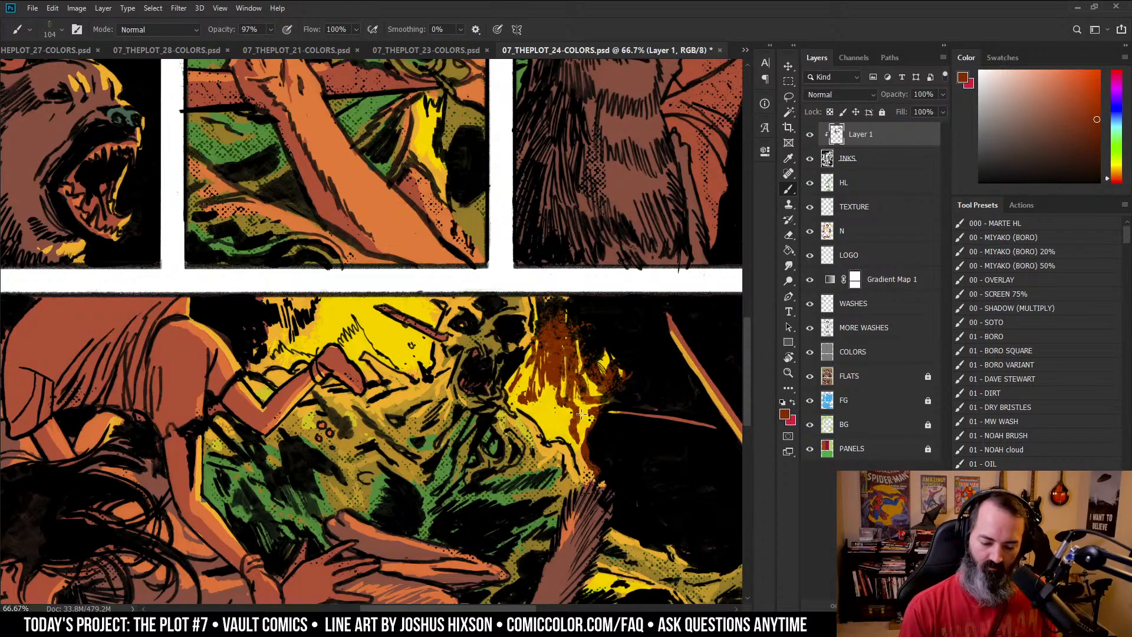
pyautogui.moveTo(597, 405)
pyautogui.mouseDown()
pyautogui.moveTo(588, 433)
pyautogui.moveTo(597, 410)
pyautogui.mouseUp()
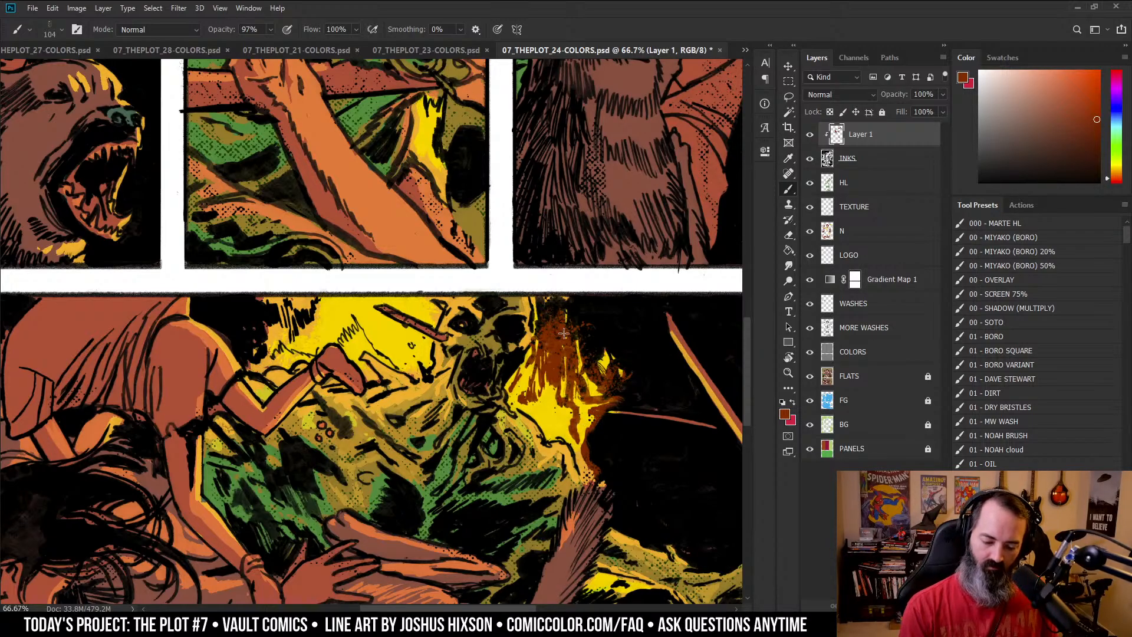
pyautogui.moveTo(564, 334)
pyautogui.mouseDown()
pyautogui.moveTo(569, 300)
pyautogui.moveTo(565, 328)
pyautogui.moveTo(638, 244)
pyautogui.moveTo(718, 243)
pyautogui.moveTo(604, 350)
pyautogui.moveTo(599, 381)
pyautogui.moveTo(592, 348)
pyautogui.mouseUp()
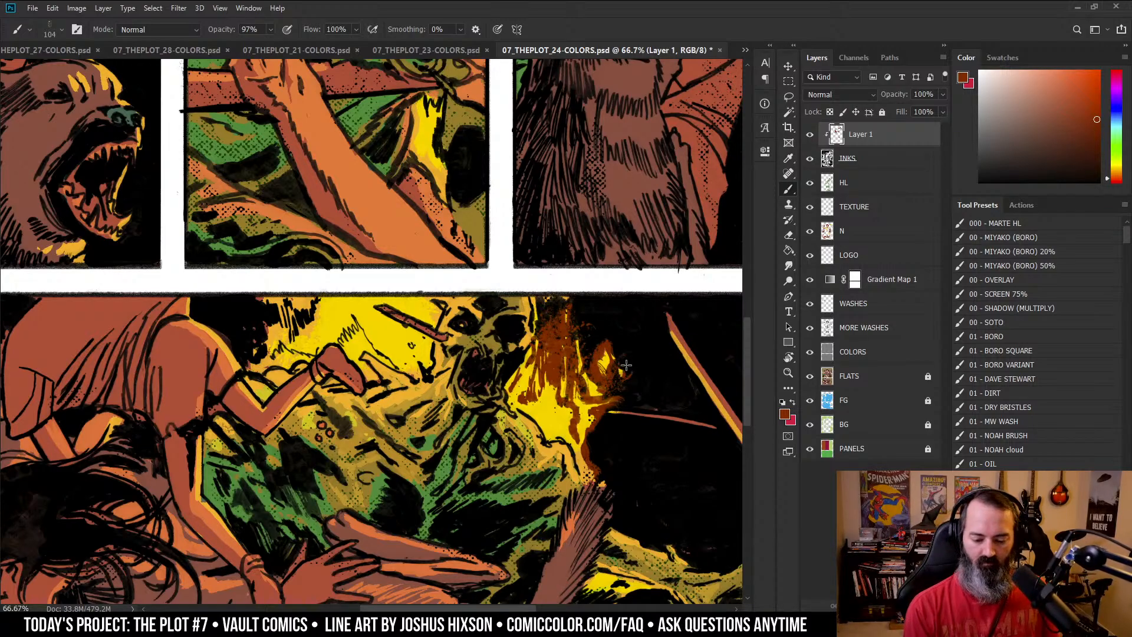
pyautogui.press('z')
pyautogui.keyDown('alt'); pyautogui.click(648, 351); pyautogui.keyUp('alt')
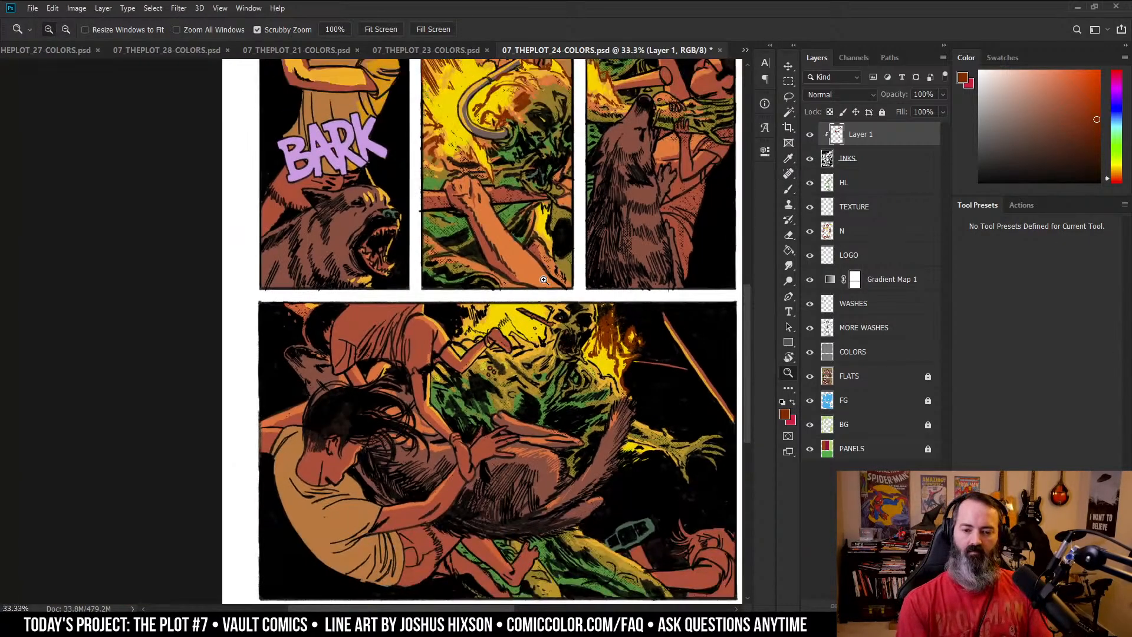
pyautogui.click(577, 290)
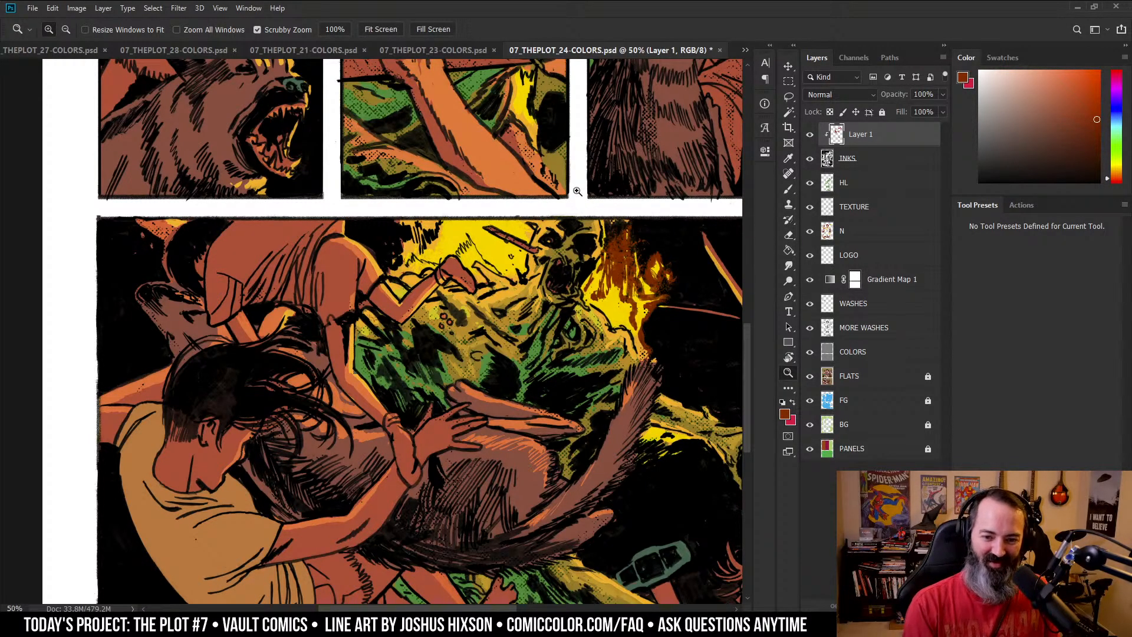
pyautogui.click(606, 231)
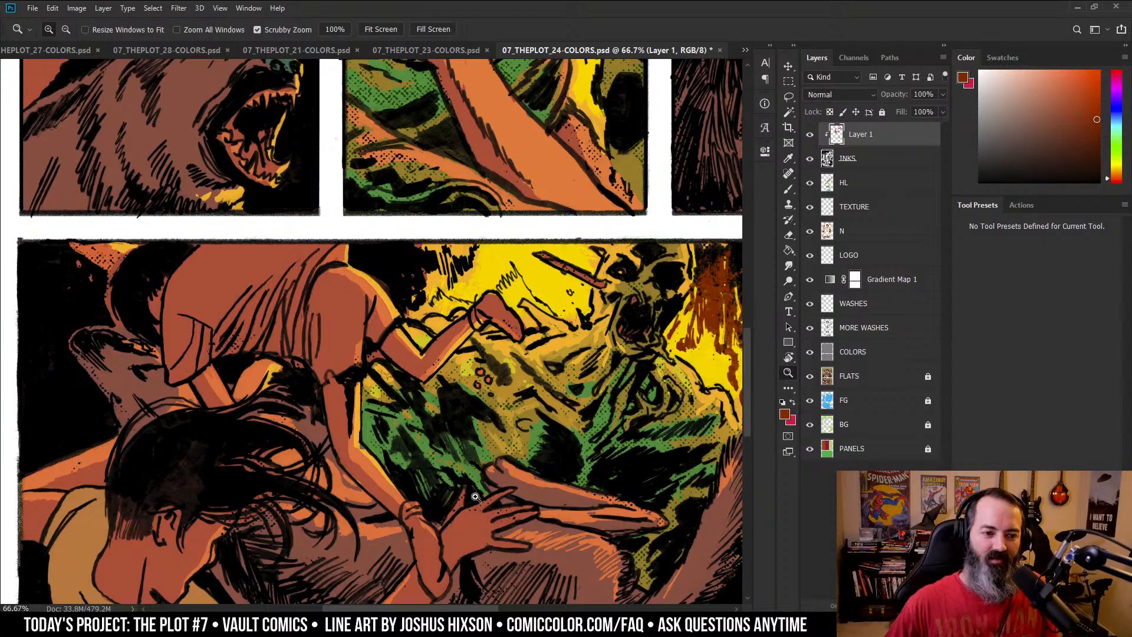
pyautogui.click(860, 425)
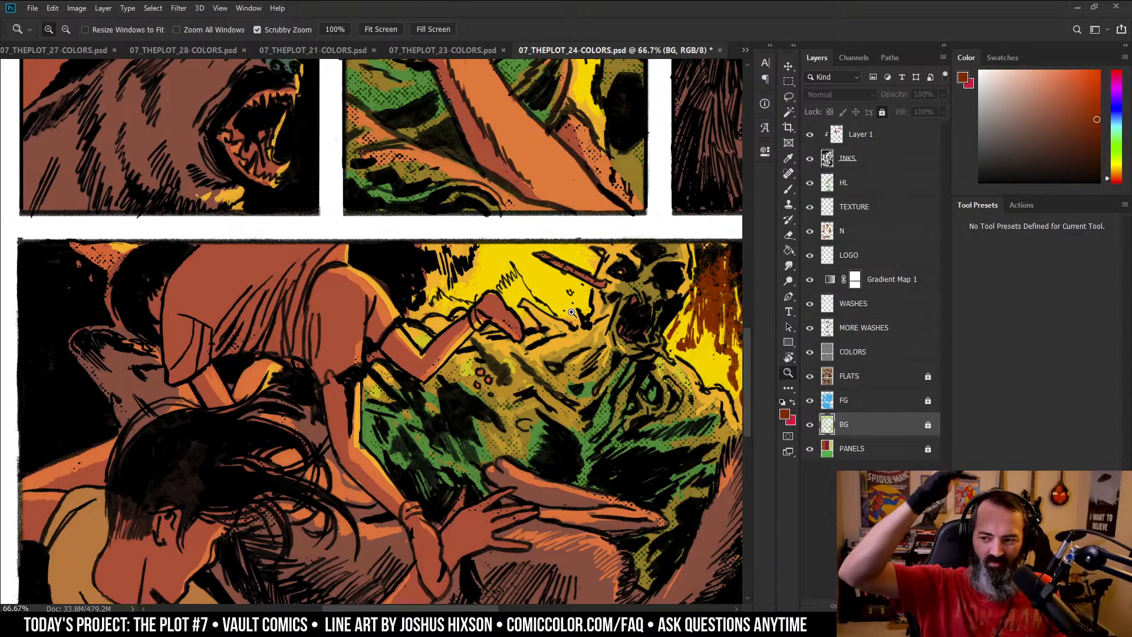
pyautogui.press('b')
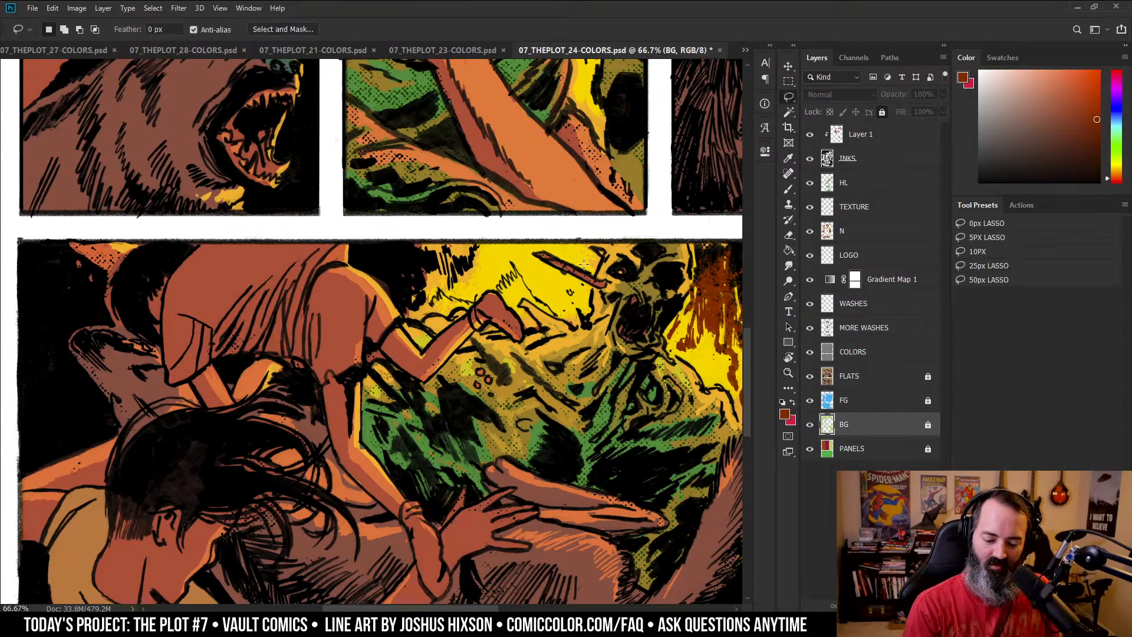
pyautogui.click(729, 238)
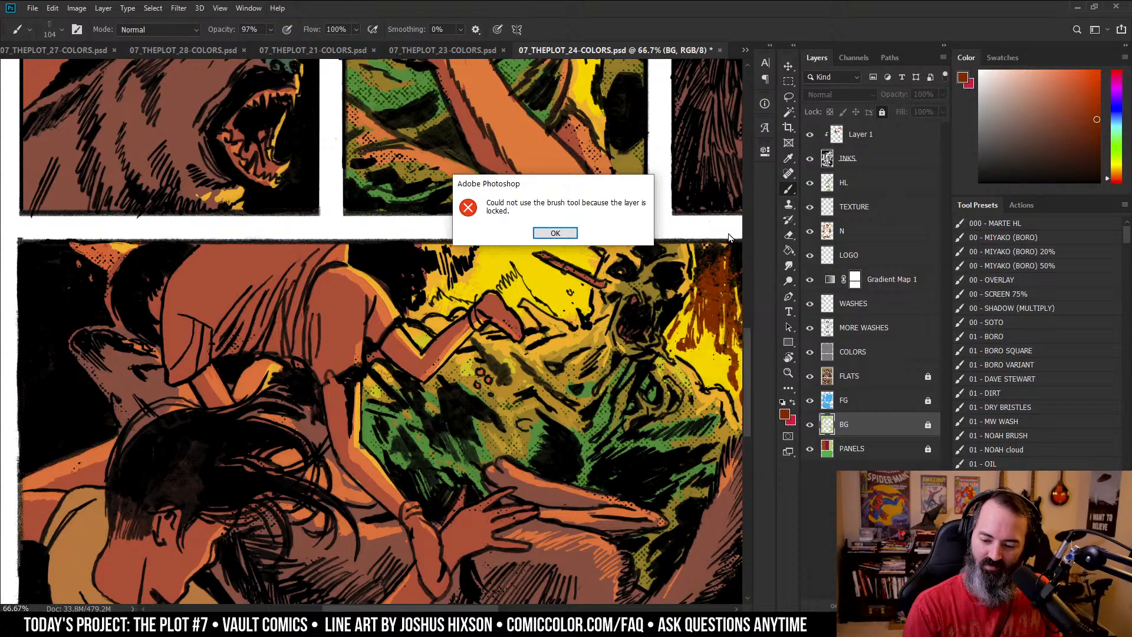
pyautogui.click(576, 236)
pyautogui.hotkey('alt', '.')
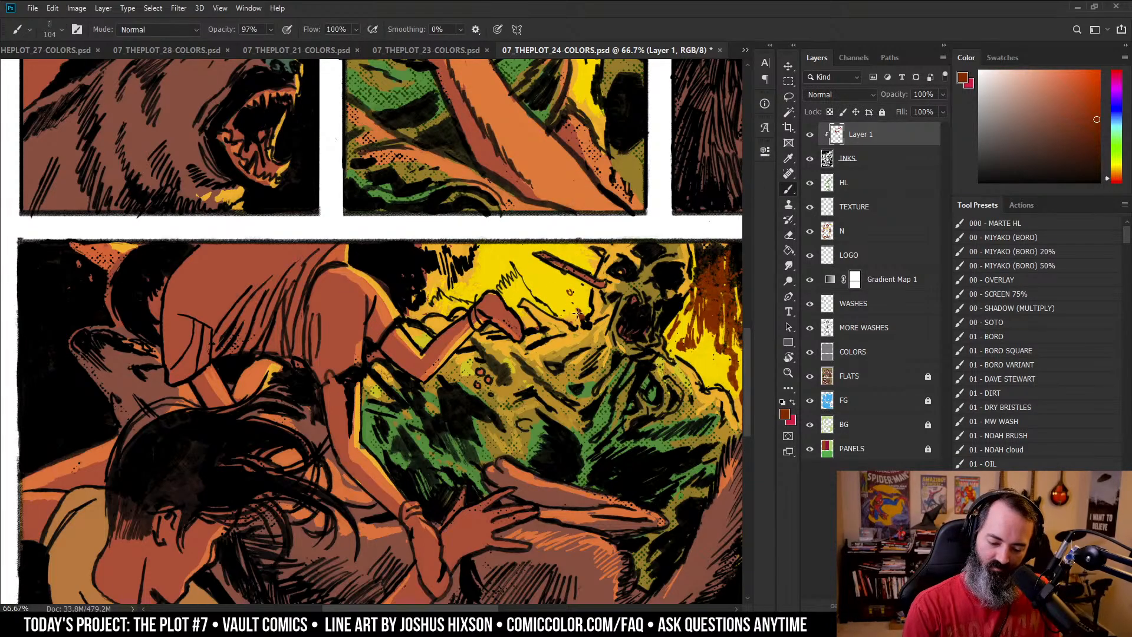
# - Brush red-brown on Layer 1 over the flame lines and black edges between the crouching figure and the skeleton in the bottom panel
pyautogui.moveTo(534, 292)
pyautogui.mouseDown()
pyautogui.moveTo(508, 273)
pyautogui.moveTo(508, 286)
pyautogui.moveTo(515, 261)
pyautogui.moveTo(437, 295)
pyautogui.moveTo(452, 305)
pyautogui.moveTo(469, 295)
pyautogui.moveTo(448, 284)
pyautogui.moveTo(480, 254)
pyautogui.moveTo(419, 250)
pyautogui.moveTo(441, 267)
pyautogui.moveTo(450, 252)
pyautogui.moveTo(433, 282)
pyautogui.moveTo(424, 267)
pyautogui.moveTo(425, 307)
pyautogui.moveTo(405, 273)
pyautogui.moveTo(417, 278)
pyautogui.moveTo(399, 300)
pyautogui.mouseUp()
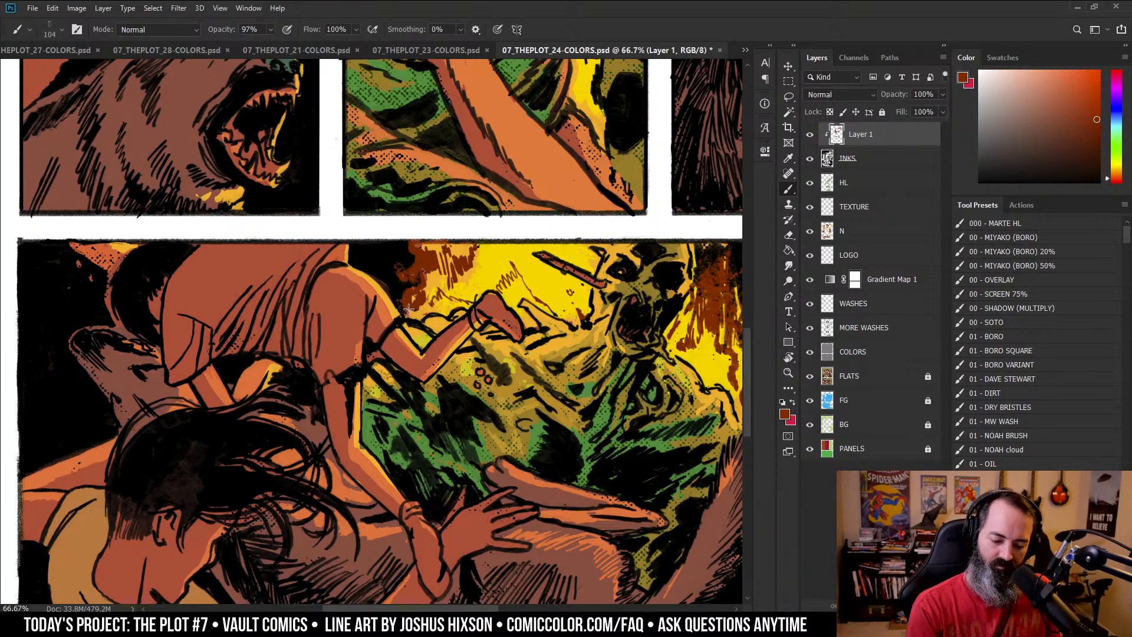
pyautogui.moveTo(601, 249); pyautogui.dragTo(502, 230)
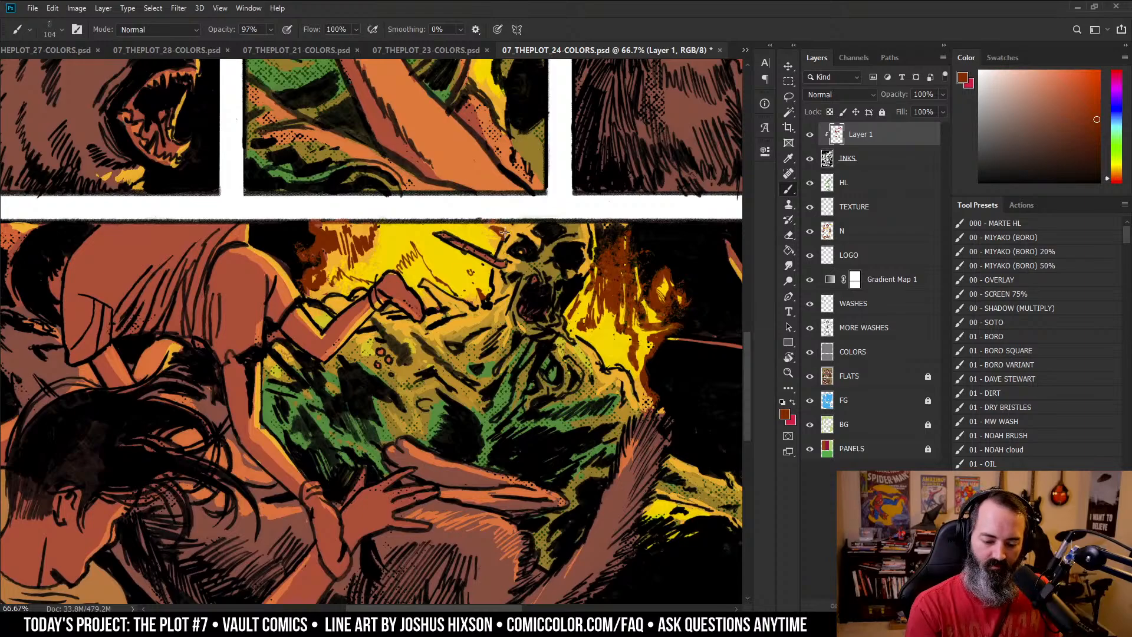
# - Review the red-brown ink colouring around the fire in the bottom panel against the upper panels
pyautogui.press('z')
pyautogui.keyDown('alt'); pyautogui.click(579, 324); pyautogui.keyUp('alt')
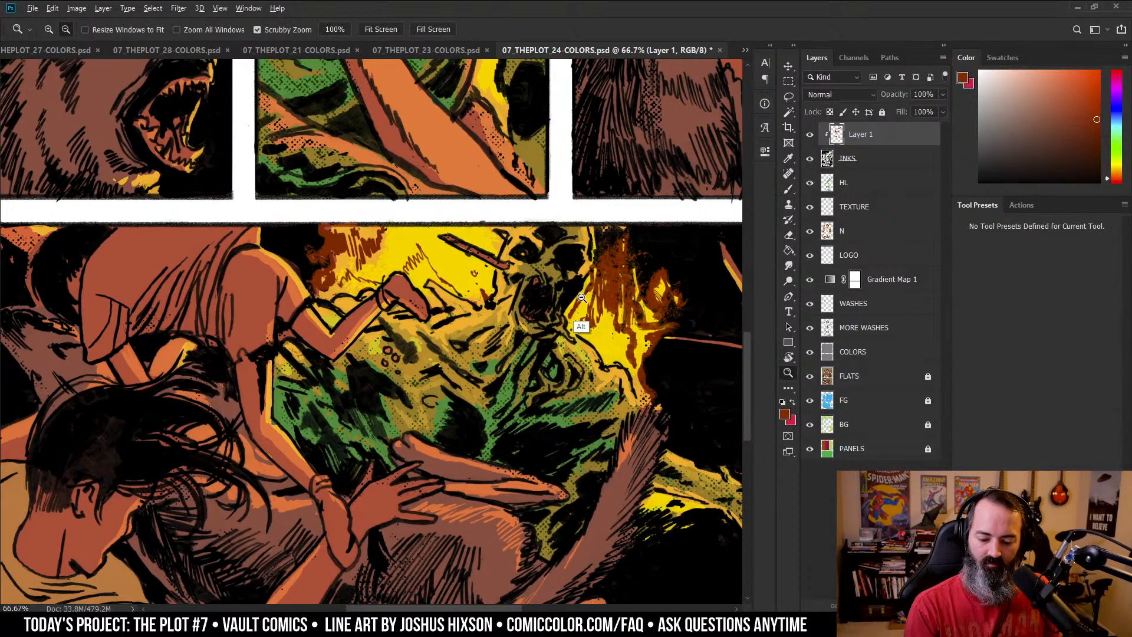
pyautogui.click(614, 356)
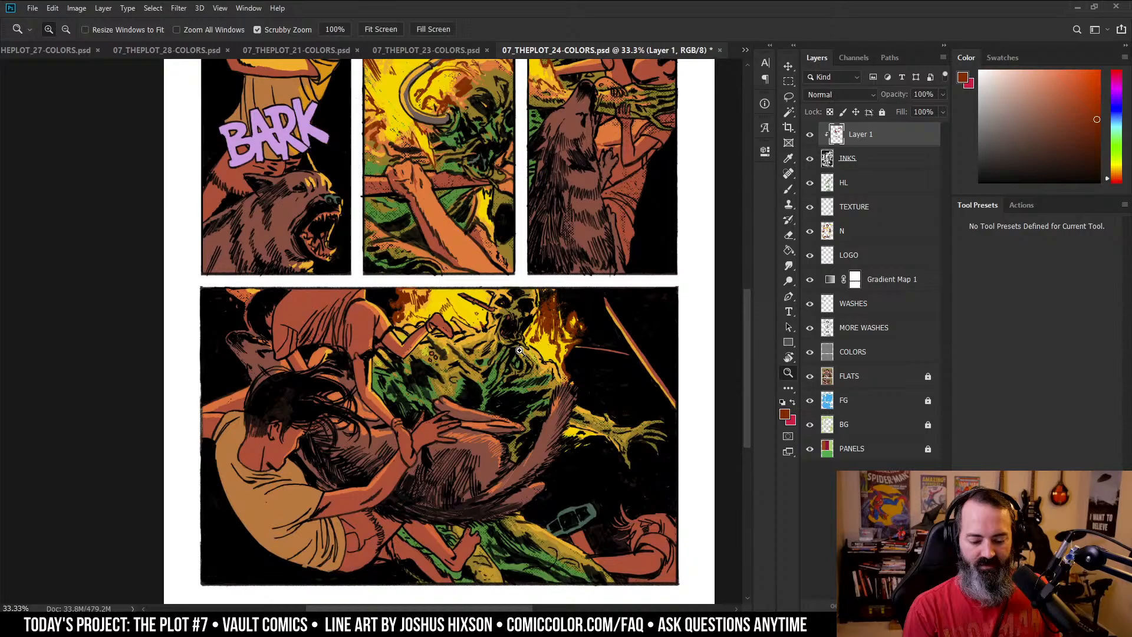
pyautogui.moveTo(519, 350); pyautogui.dragTo(530, 309)
pyautogui.moveTo(590, 230); pyautogui.dragTo(630, 236)
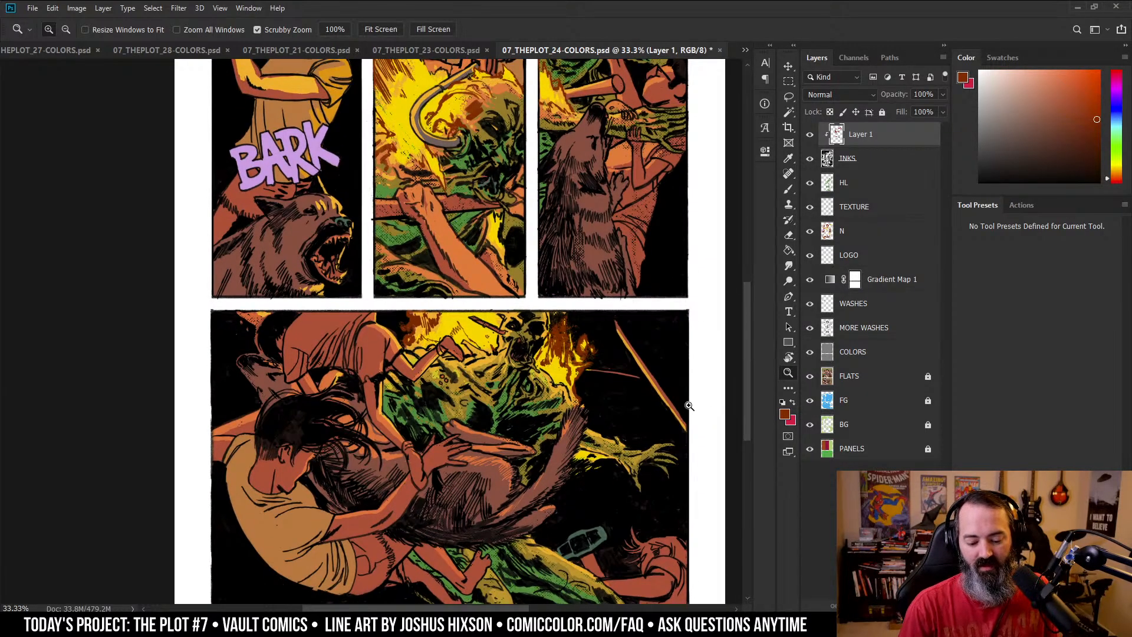
pyautogui.moveTo(602, 325); pyautogui.dragTo(616, 384)
pyautogui.moveTo(635, 304); pyautogui.dragTo(628, 382)
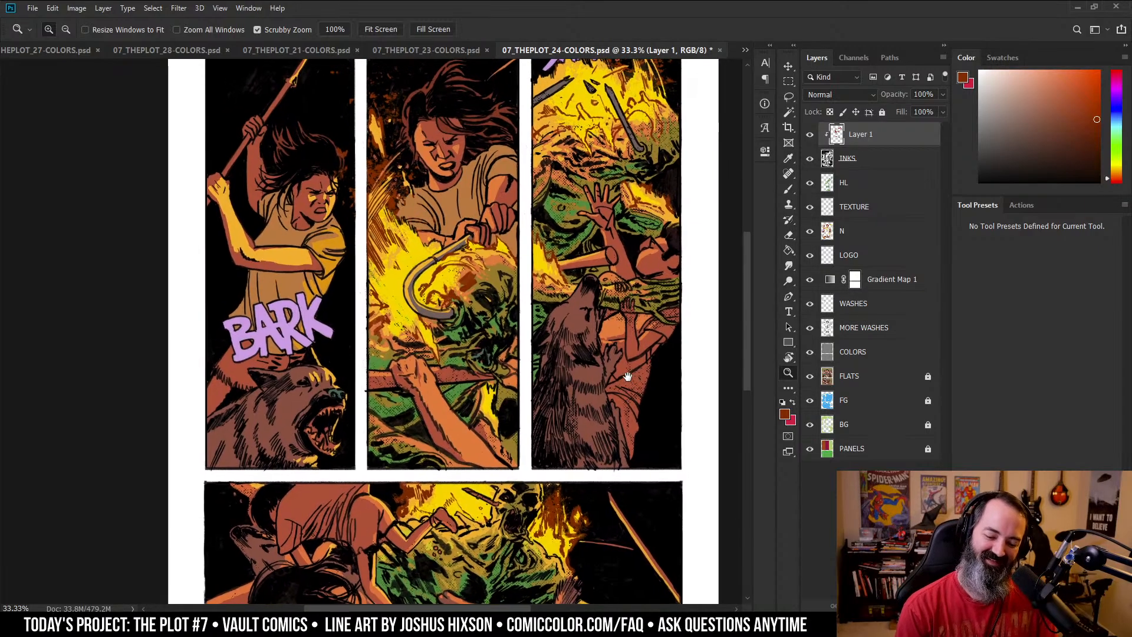
pyautogui.moveTo(628, 430); pyautogui.dragTo(653, 190)
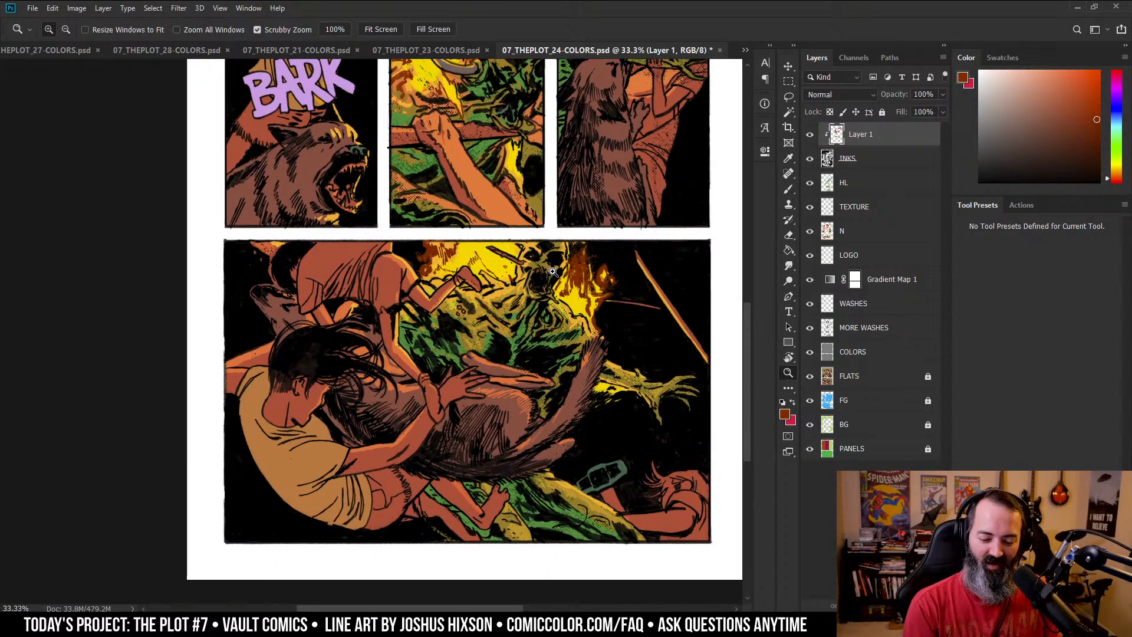
# - On layer N, recolour the pink areas inside the skeleton's mouth in the bottom panel with light orange sampled from its face
pyautogui.scroll(3, 555, 275)
pyautogui.press('b')
pyautogui.keyDown('alt'); pyautogui.click(387, 234); pyautogui.keyUp('alt')
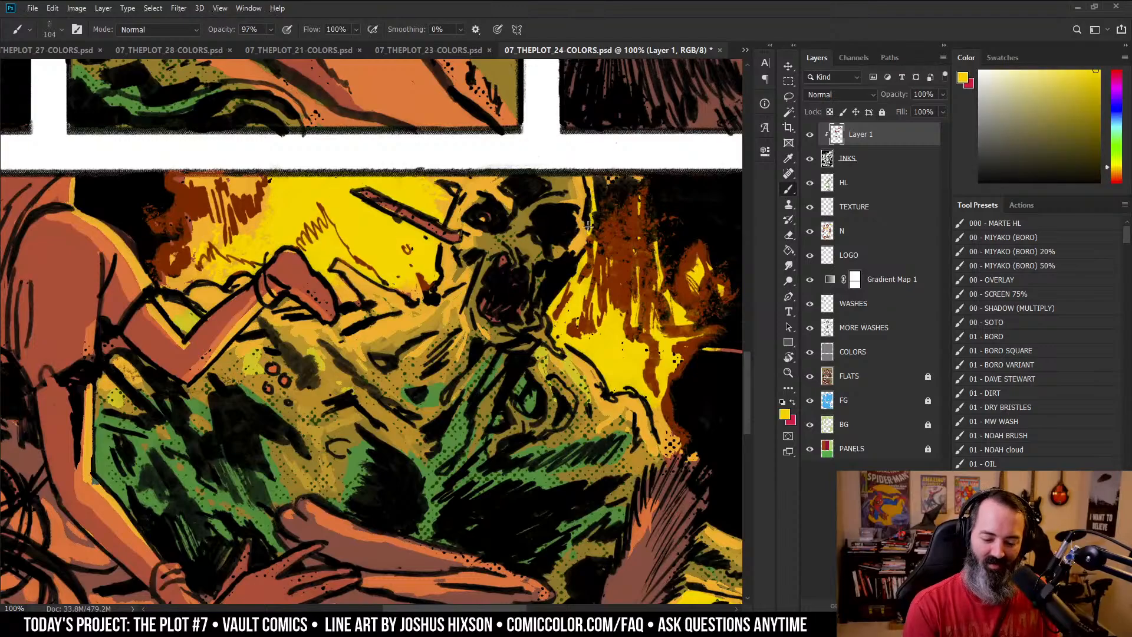
pyautogui.scroll(1, 522, 268)
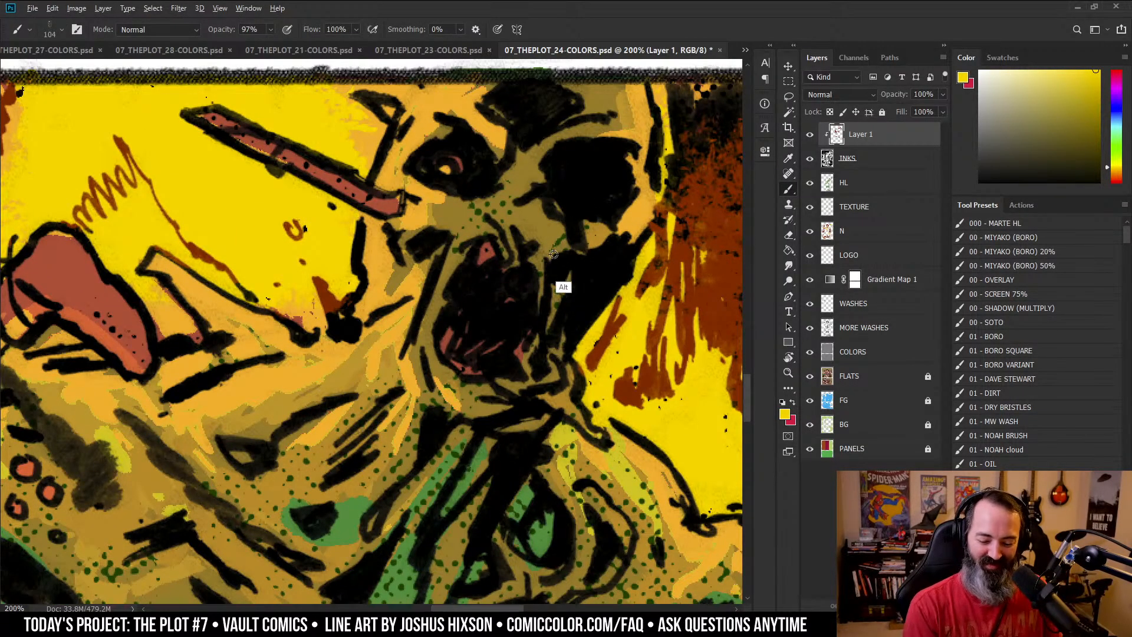
pyautogui.moveTo(555, 255); pyautogui.dragTo(455, 292)
pyautogui.press('l')
pyautogui.press('b')
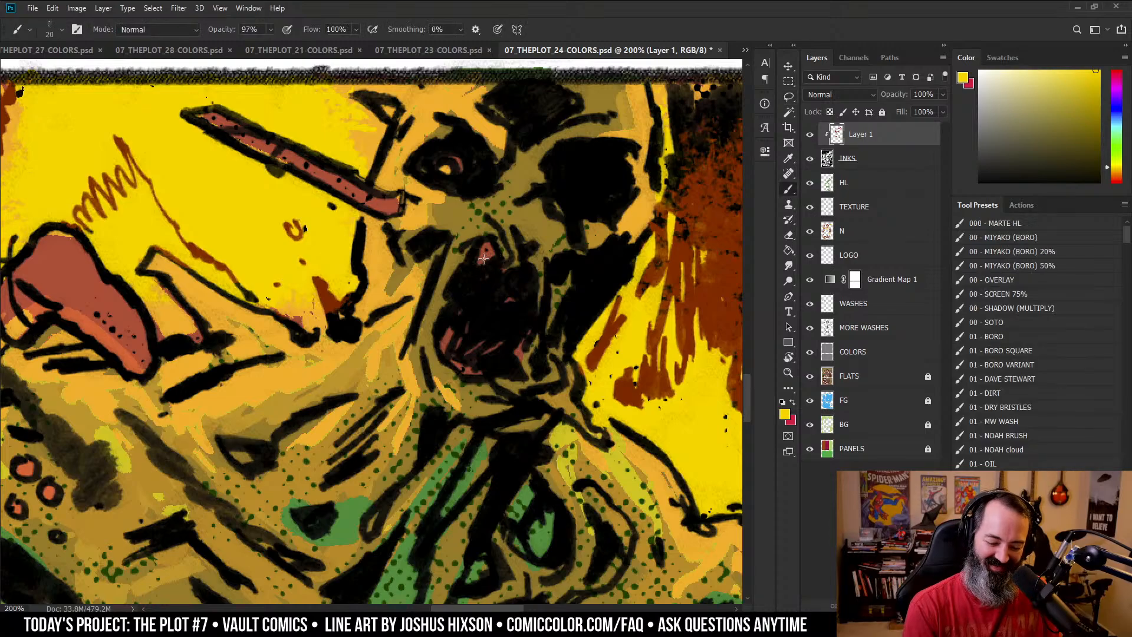
pyautogui.press('l')
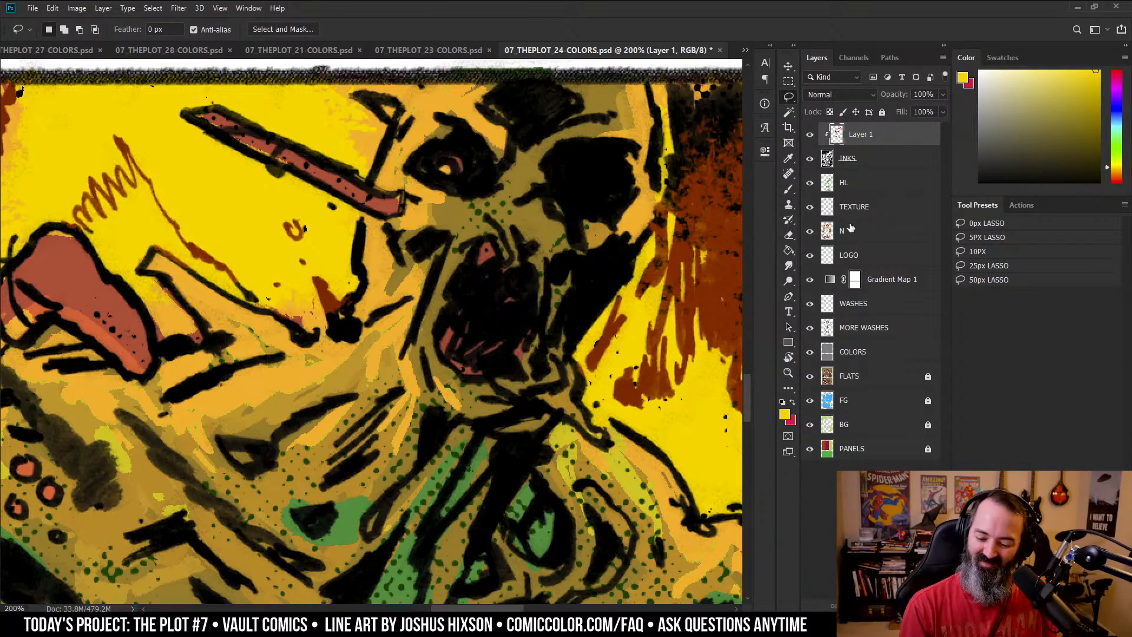
pyautogui.click(838, 231)
pyautogui.press('b')
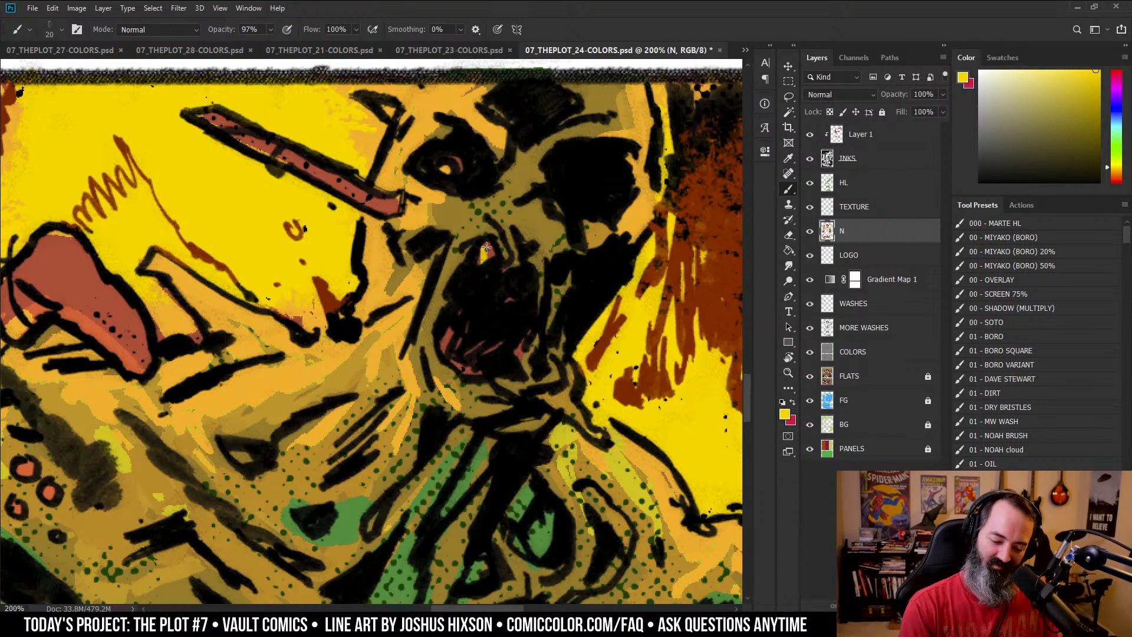
pyautogui.keyDown('alt'); pyautogui.click(431, 197); pyautogui.keyUp('alt')
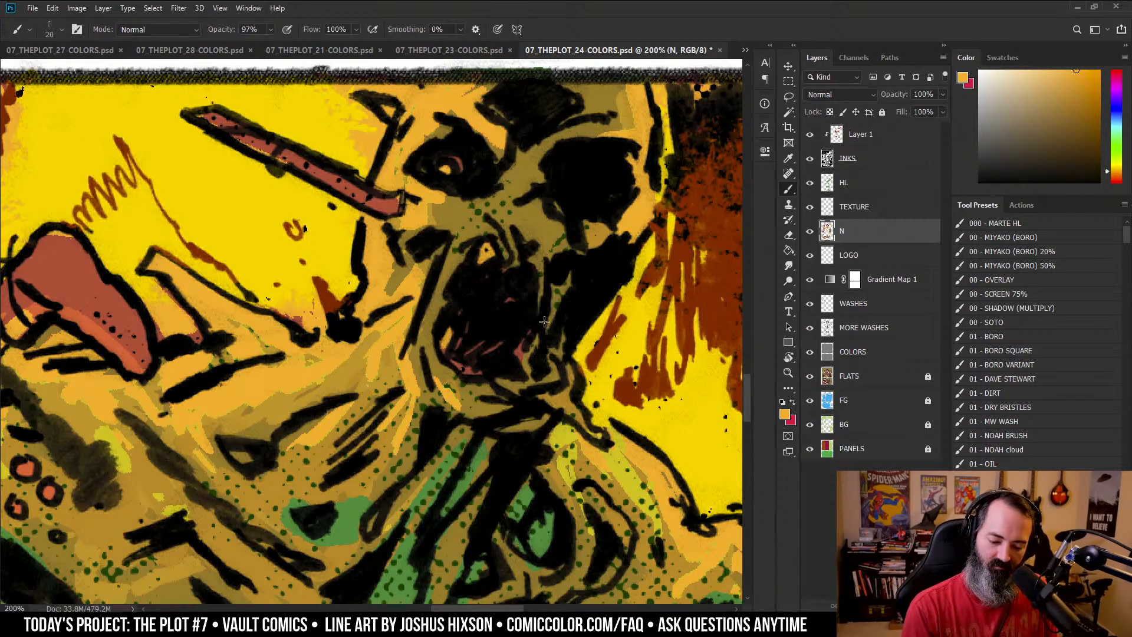
pyautogui.moveTo(467, 366)
pyautogui.mouseDown()
pyautogui.moveTo(487, 342)
pyautogui.moveTo(519, 358)
pyautogui.moveTo(526, 344)
pyautogui.moveTo(524, 381)
pyautogui.mouseUp()
# - Review the colouring of the whole page, comparing the skeleton and fire in the bottom panel with the three upper panels
pyautogui.press('z')
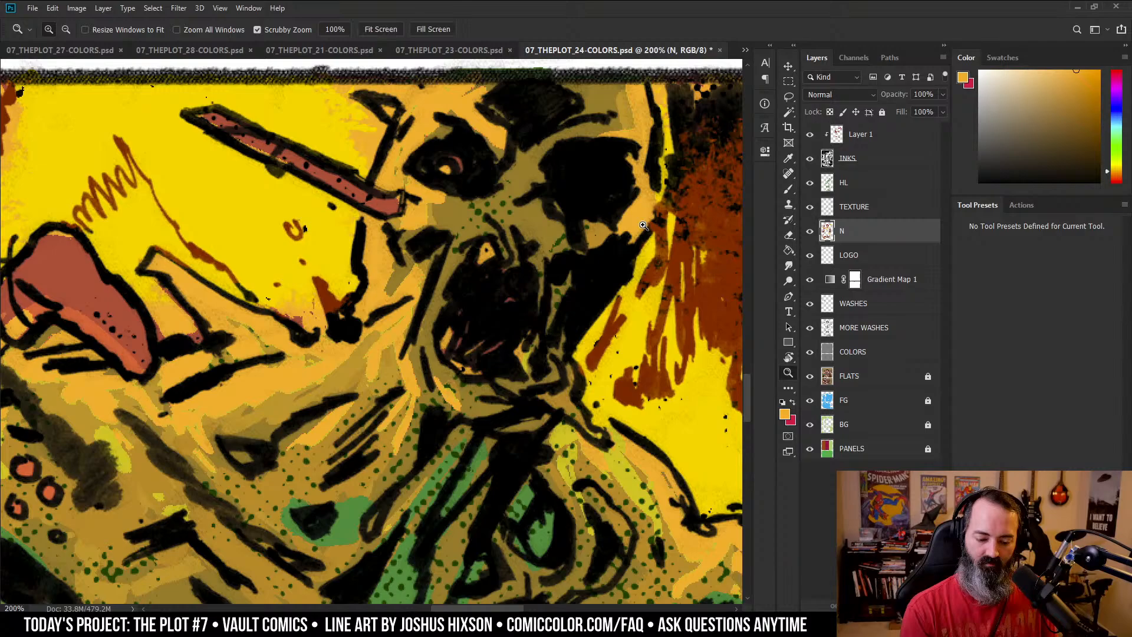
pyautogui.keyDown('alt'); pyautogui.click(669, 271); pyautogui.keyUp('alt')
pyautogui.keyDown('alt'); pyautogui.click(669, 271); pyautogui.keyUp('alt')
pyautogui.keyDown('alt'); pyautogui.click(668, 271); pyautogui.keyUp('alt')
pyautogui.keyDown('alt'); pyautogui.click(598, 283); pyautogui.keyUp('alt')
pyautogui.keyDown('alt'); pyautogui.click(599, 283); pyautogui.keyUp('alt')
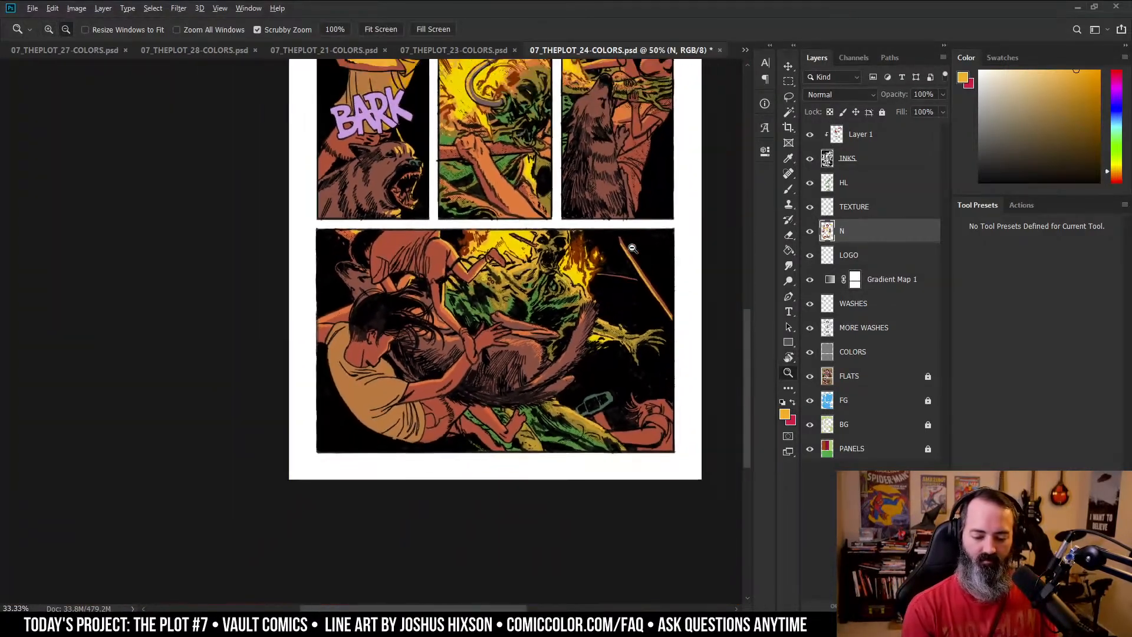
pyautogui.moveTo(593, 282); pyautogui.dragTo(573, 420)
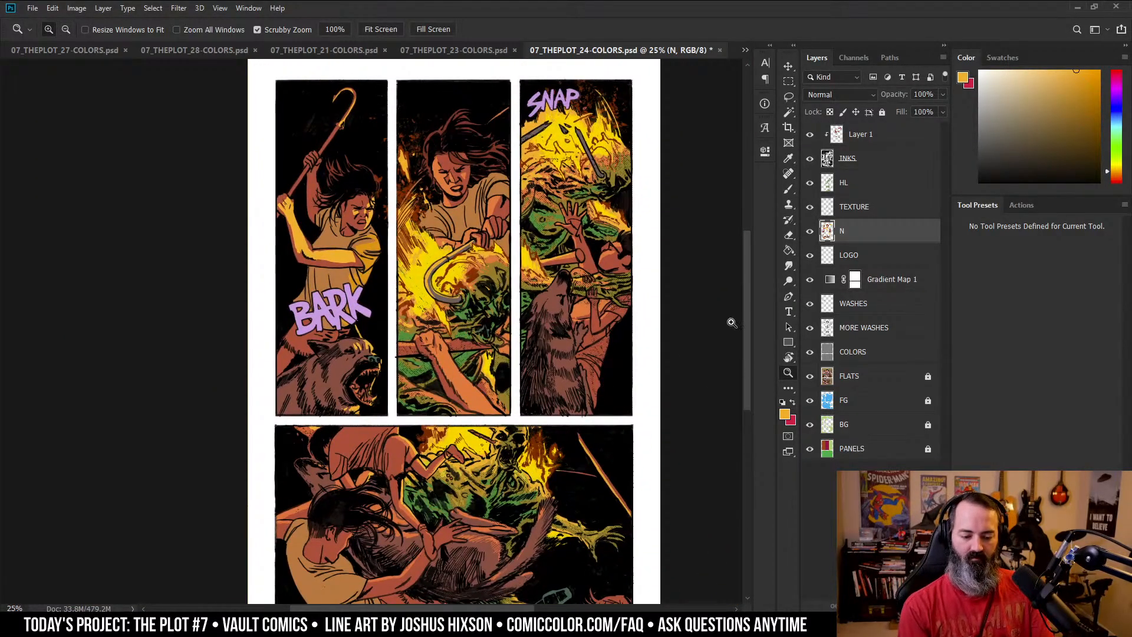
pyautogui.scroll(-3, 652, 213)
pyautogui.scroll(3, 695, 256)
pyautogui.press('l')
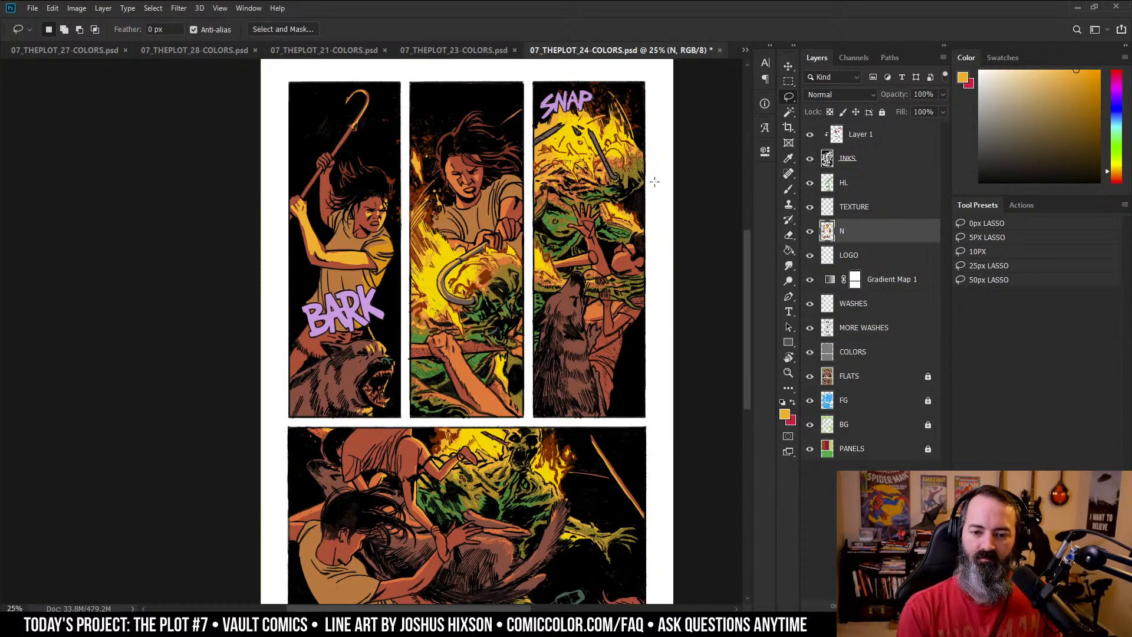
pyautogui.scroll(-1, 651, 198)
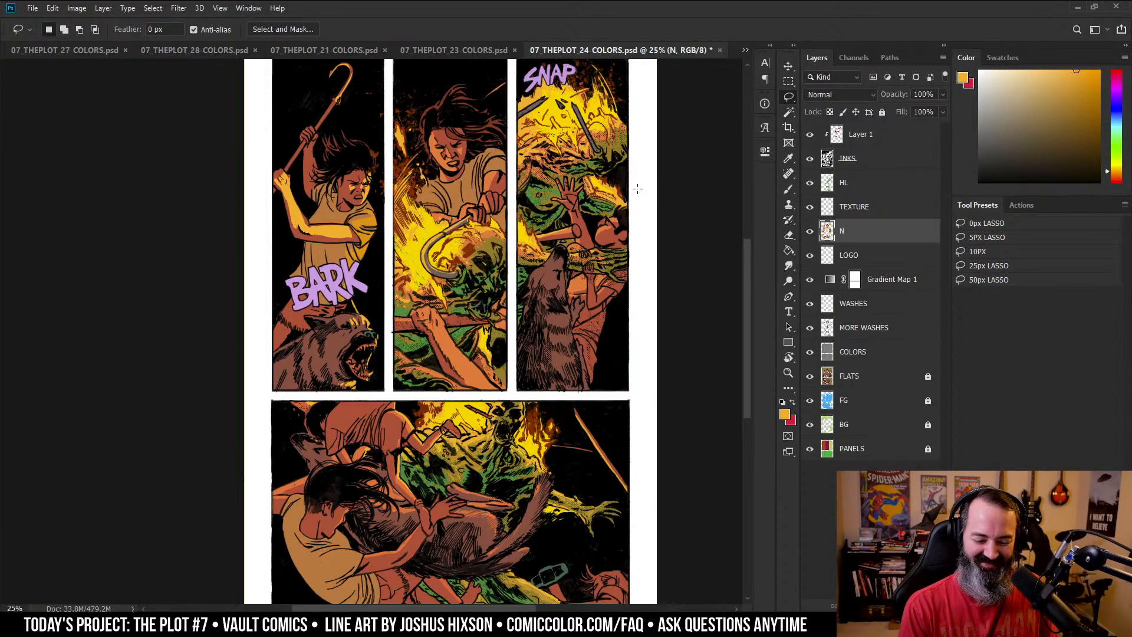
pyautogui.scroll(1, 614, 195)
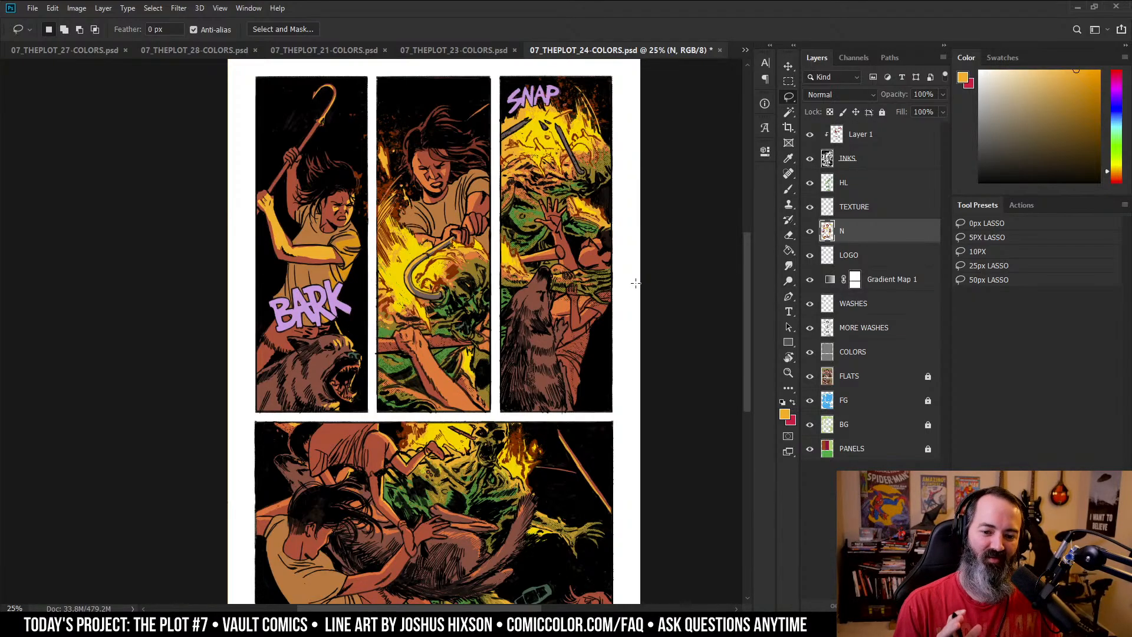
# - Compare the page with and without the WASHES and MORE WASHES layers, leaving both layers shown
pyautogui.moveTo(810, 303); pyautogui.dragTo(809, 328)
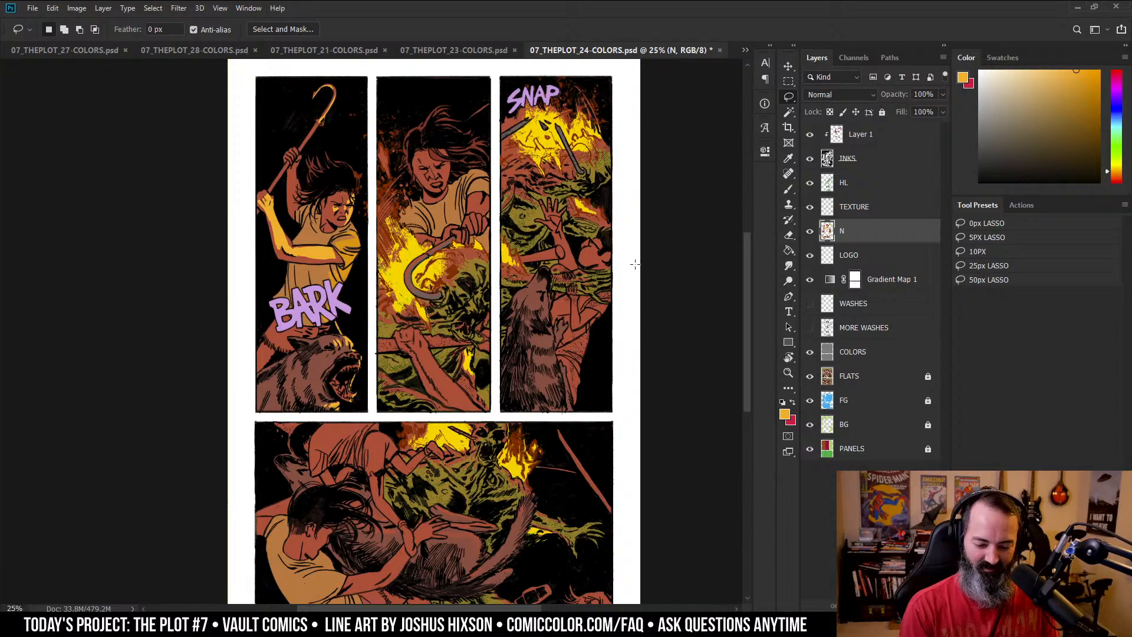
pyautogui.hotkey('ctrl', 'z')
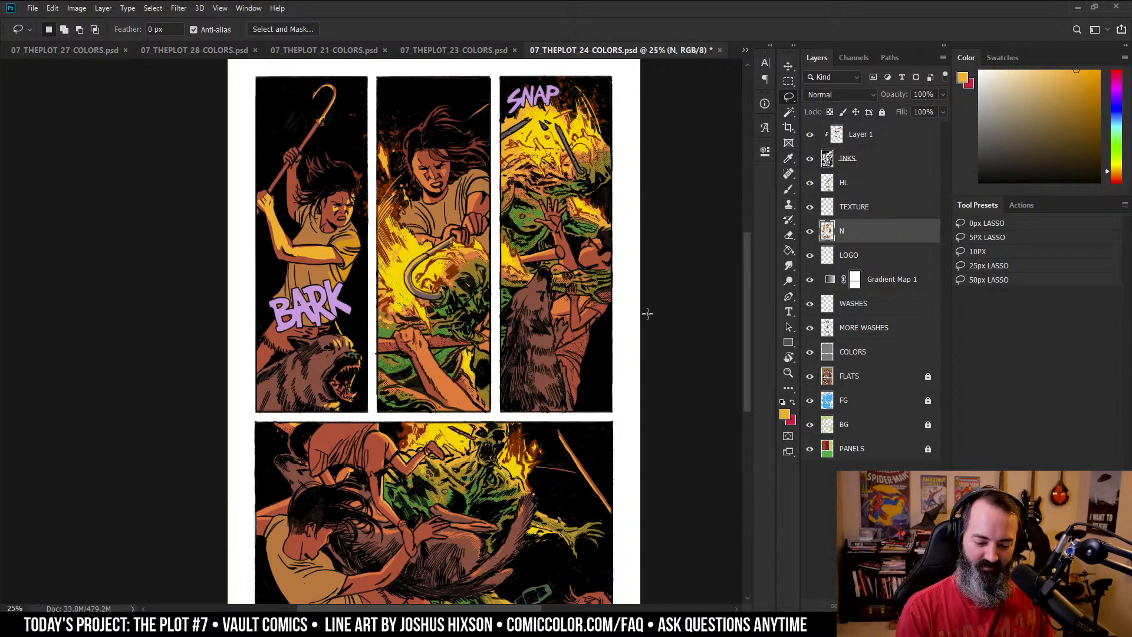
pyautogui.moveTo(665, 273); pyautogui.dragTo(656, 256)
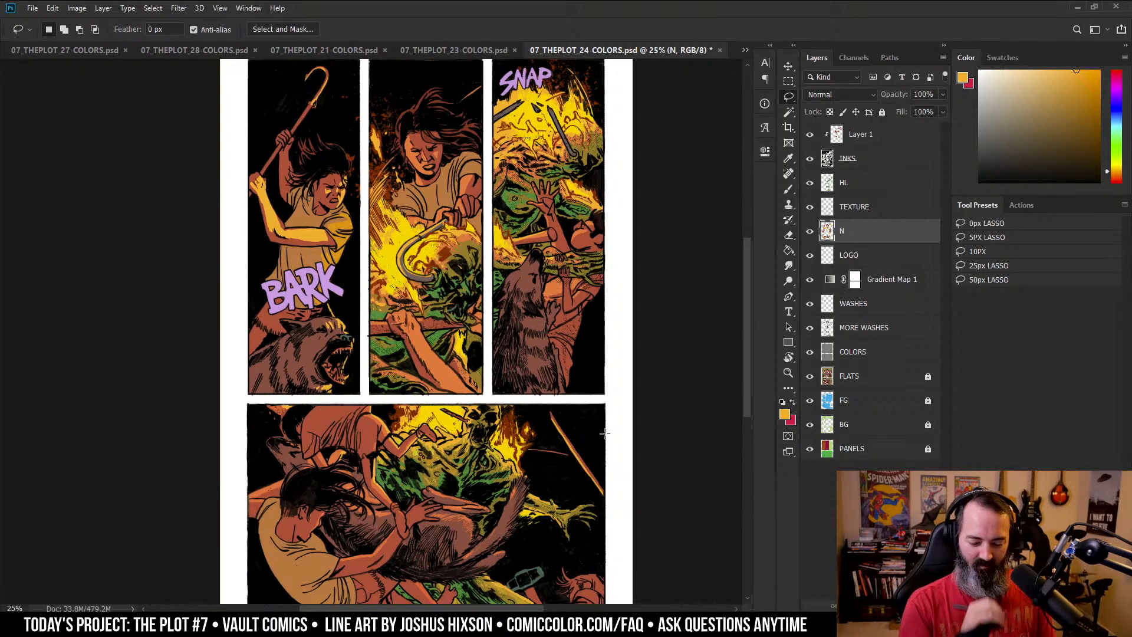
# - On Layer 1, brush sampled red-brown over the black inks above and beside the fire behind the skeleton, using a brush of about 42 px
pyautogui.press('b')
pyautogui.scroll(3, 605, 433)
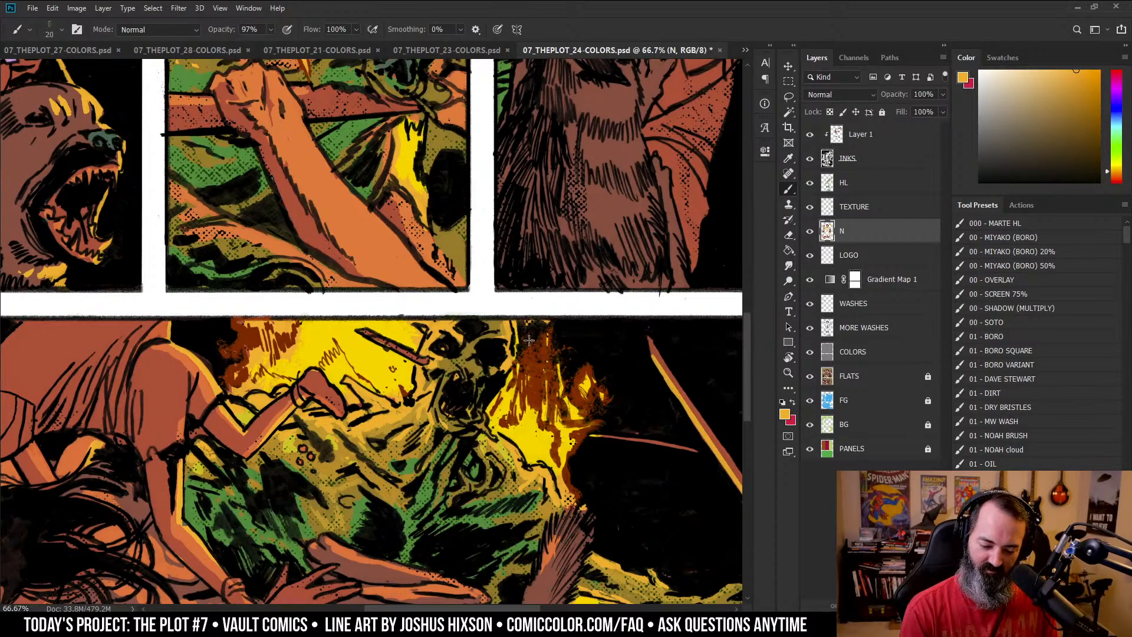
pyautogui.click(863, 135)
pyautogui.keyDown('alt'); pyautogui.click(535, 420); pyautogui.keyUp('alt')
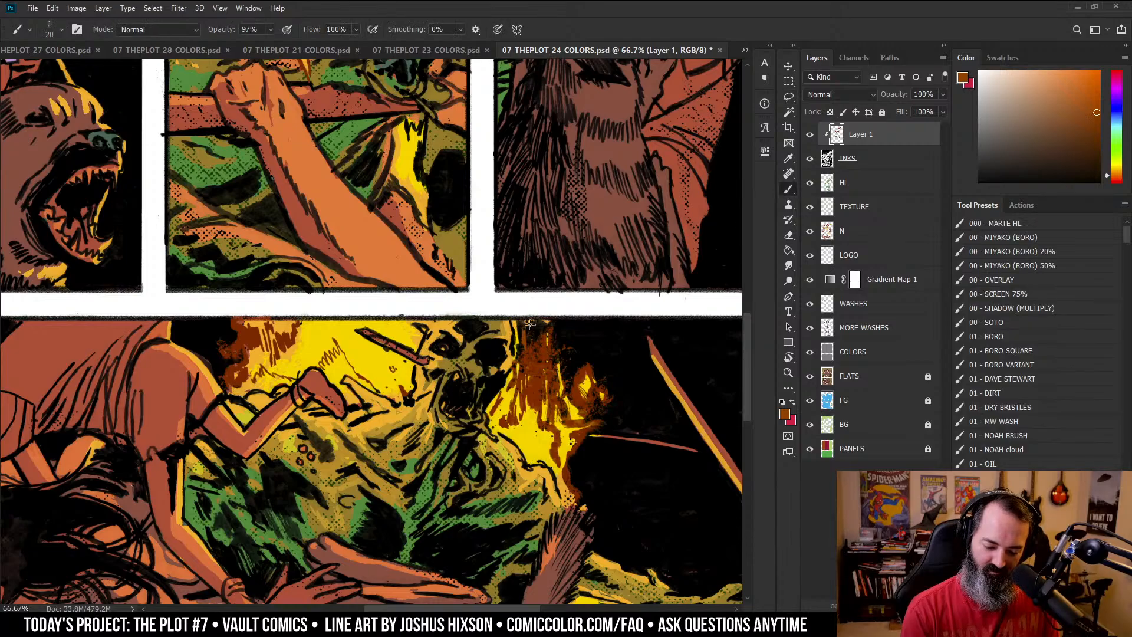
pyautogui.press('l')
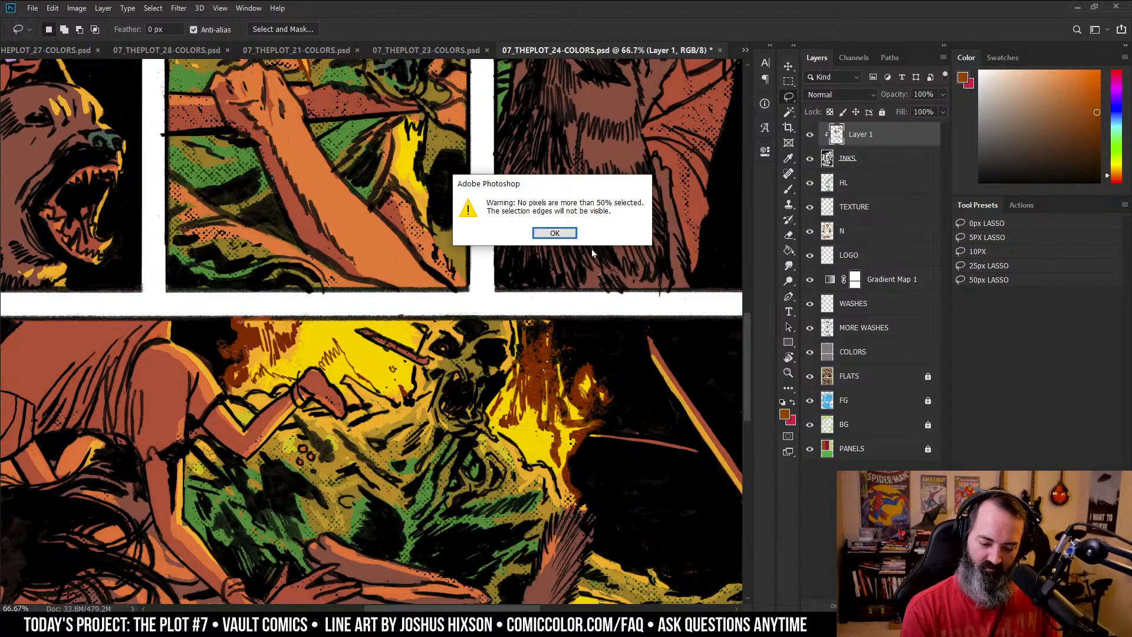
pyautogui.press('Return')
pyautogui.press('b')
pyautogui.keyDown('alt'); pyautogui.click(537, 419); pyautogui.keyUp('alt')
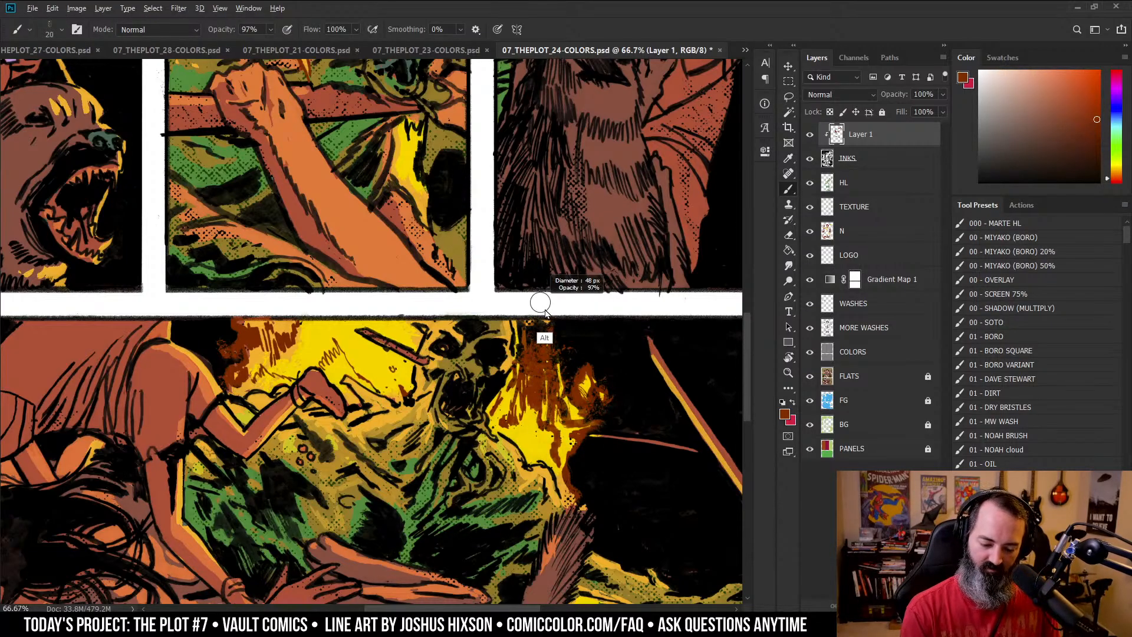
pyautogui.moveTo(546, 312); pyautogui.dragTo(529, 325)
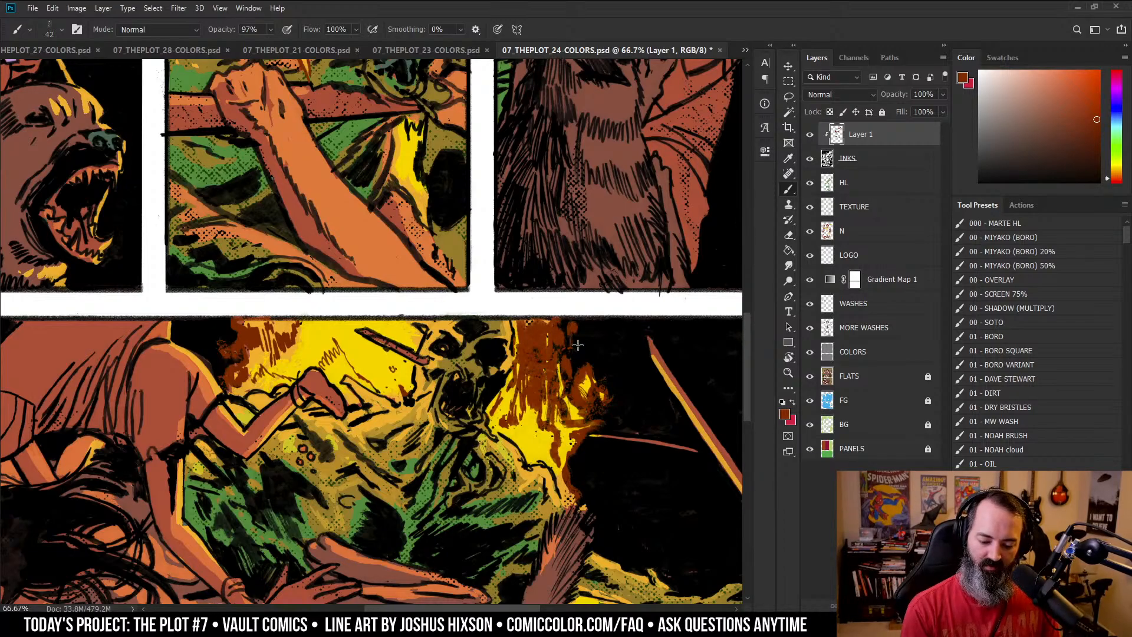
# - Check the added red-brown around the bottom panel's fire against the rest of the panel and the upper panels
pyautogui.press('z')
pyautogui.keyDown('alt'); pyautogui.click(581, 355); pyautogui.keyUp('alt')
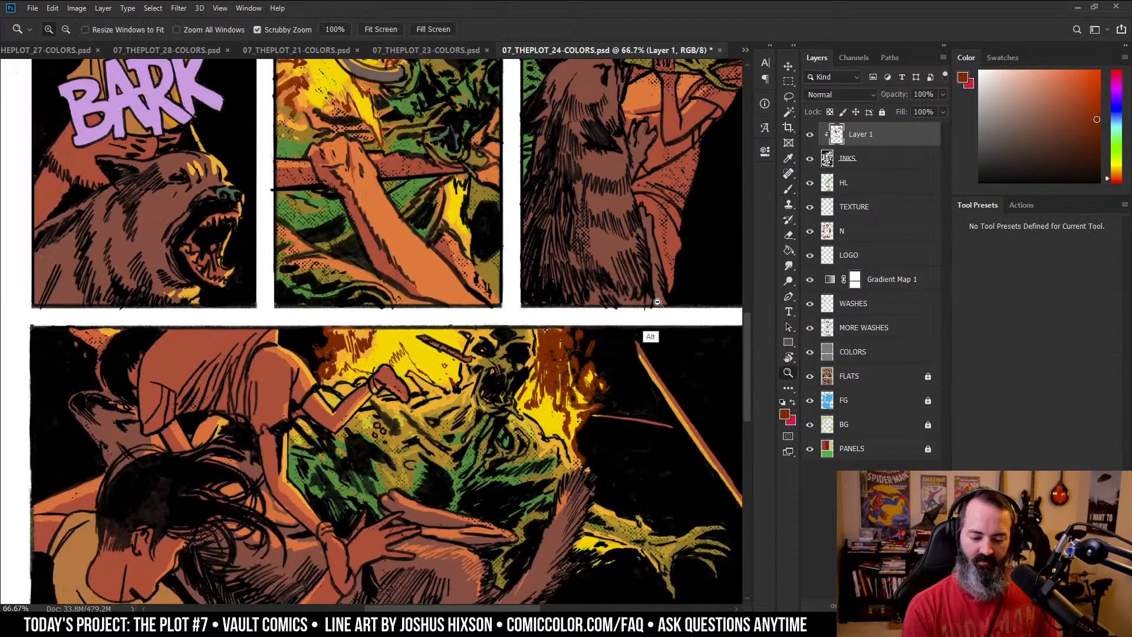
pyautogui.keyDown('alt'); pyautogui.click(648, 335); pyautogui.keyUp('alt')
pyautogui.moveTo(628, 316); pyautogui.dragTo(634, 211)
pyautogui.press('l')
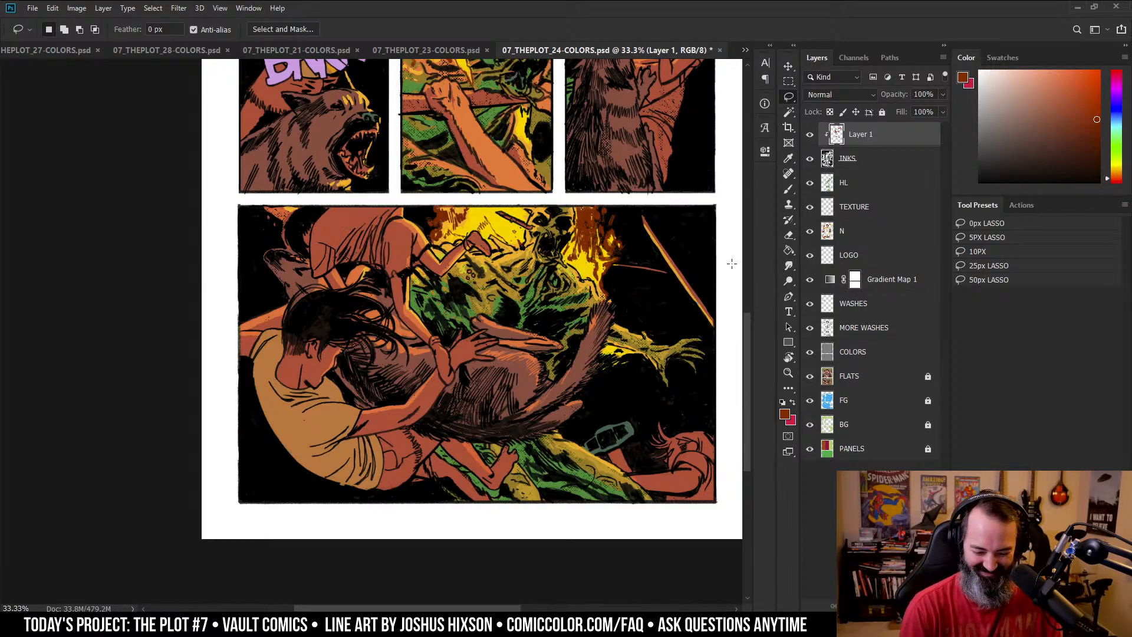
pyautogui.scroll(3, 732, 264)
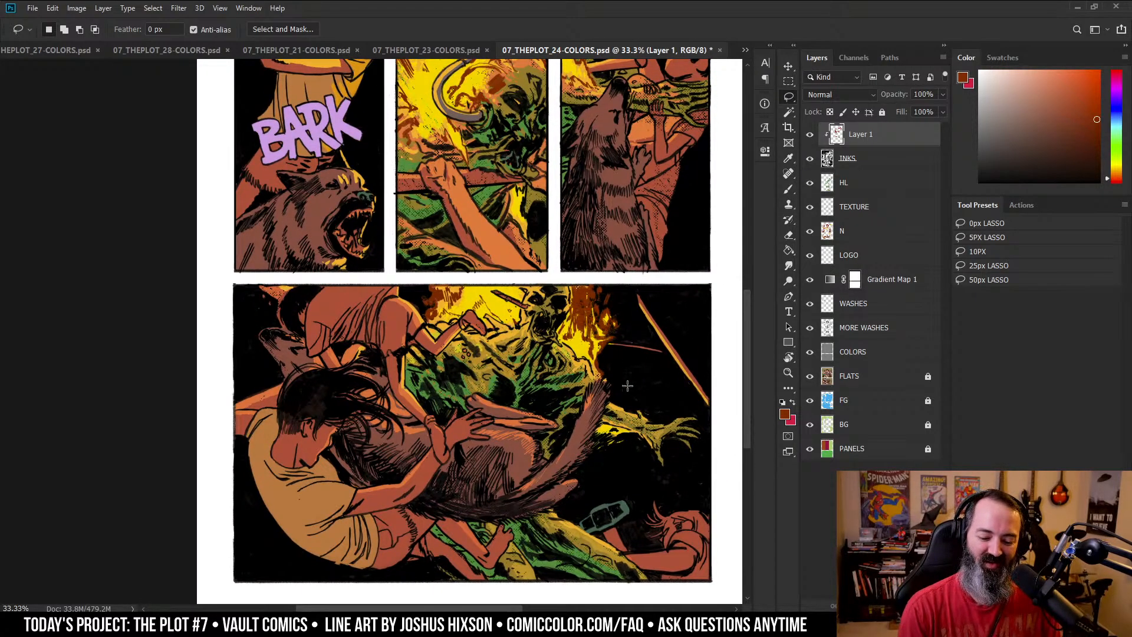
pyautogui.scroll(1, 623, 317)
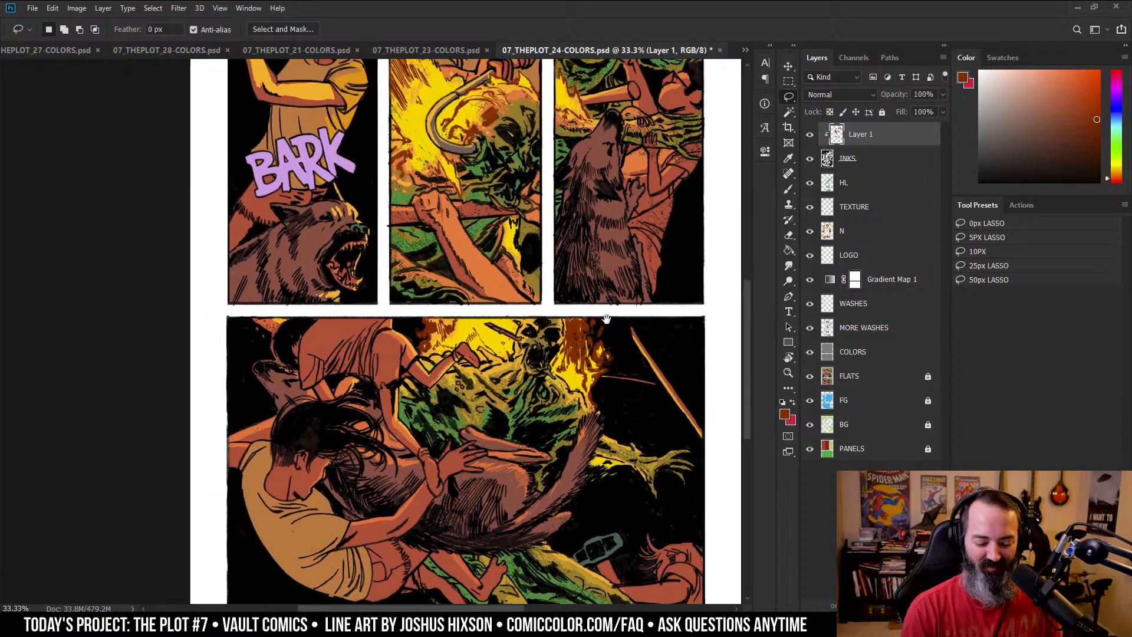
pyautogui.scroll(-2, 631, 314)
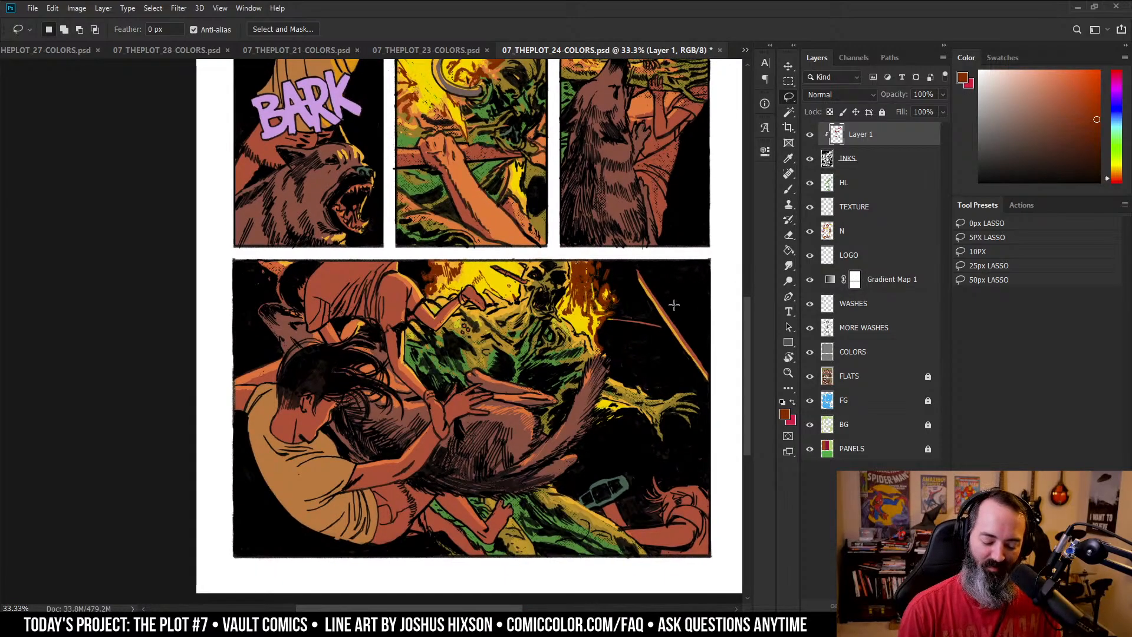
# - On Layer 1, colour the fire-side end of the thin streak in the bottom panel with the reddish brown sampled from the streak
pyautogui.press('z')
pyautogui.click(592, 311)
pyautogui.press('b')
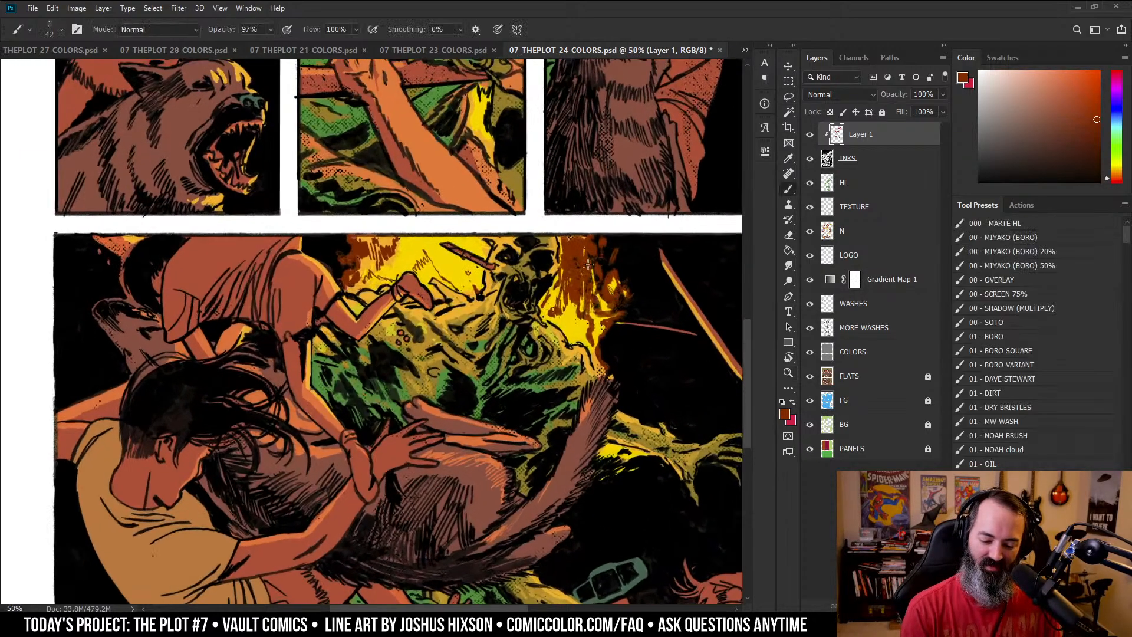
pyautogui.press('alt')
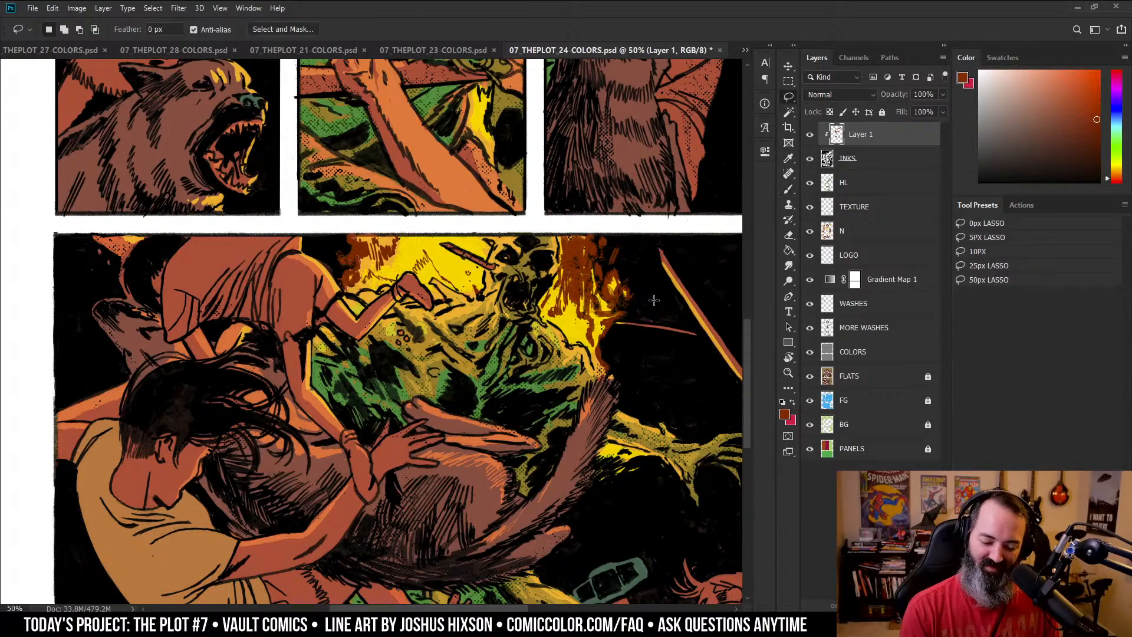
pyautogui.keyDown('alt'); pyautogui.click(691, 329); pyautogui.keyUp('alt')
pyautogui.press('l')
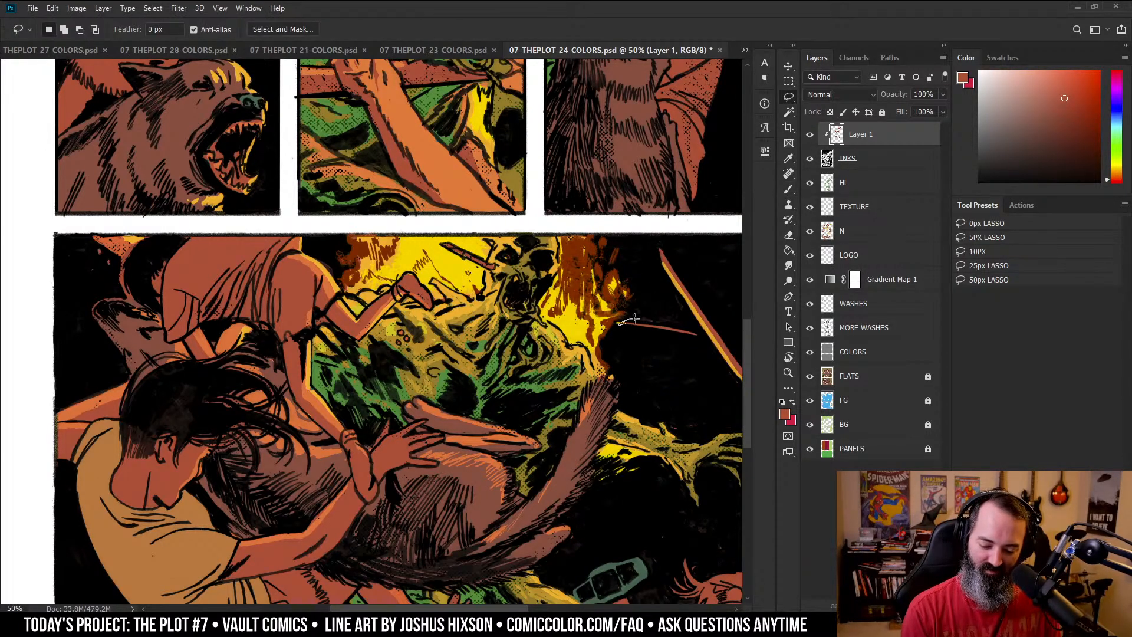
pyautogui.press('b')
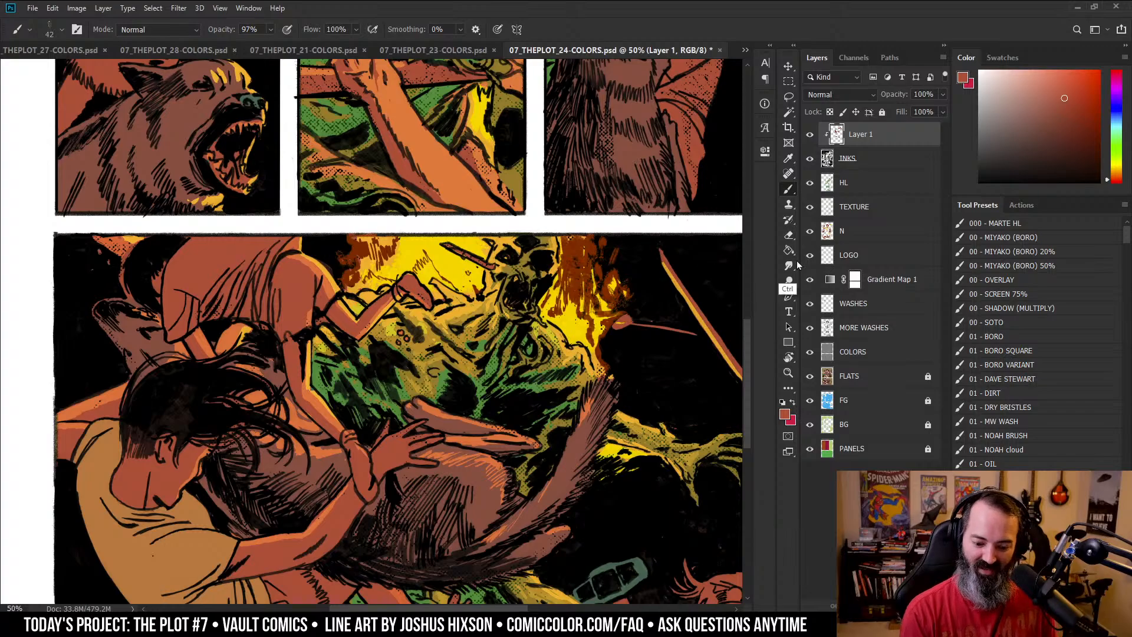
pyautogui.press('z')
pyautogui.keyDown('alt'); pyautogui.click(631, 311); pyautogui.keyUp('alt')
pyautogui.moveTo(586, 308); pyautogui.dragTo(727, 329)
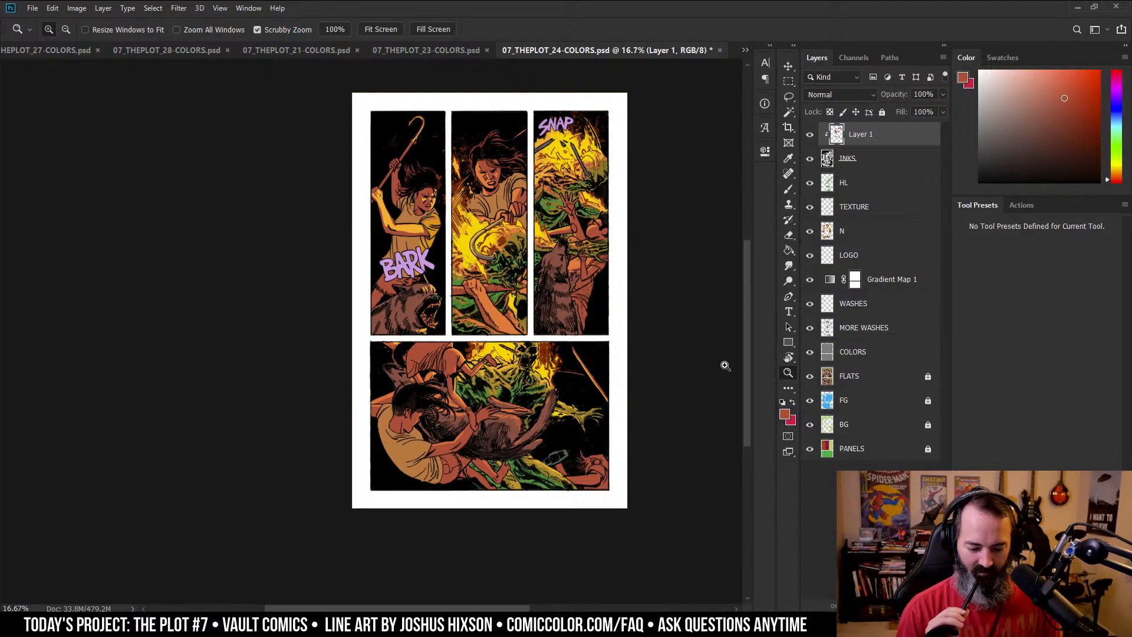
# - Select the wooden shaft in the second and third panels from the FLATS layer and fill it with a muted grey-brown on the HL layer
pyautogui.click(725, 365)
pyautogui.press('l')
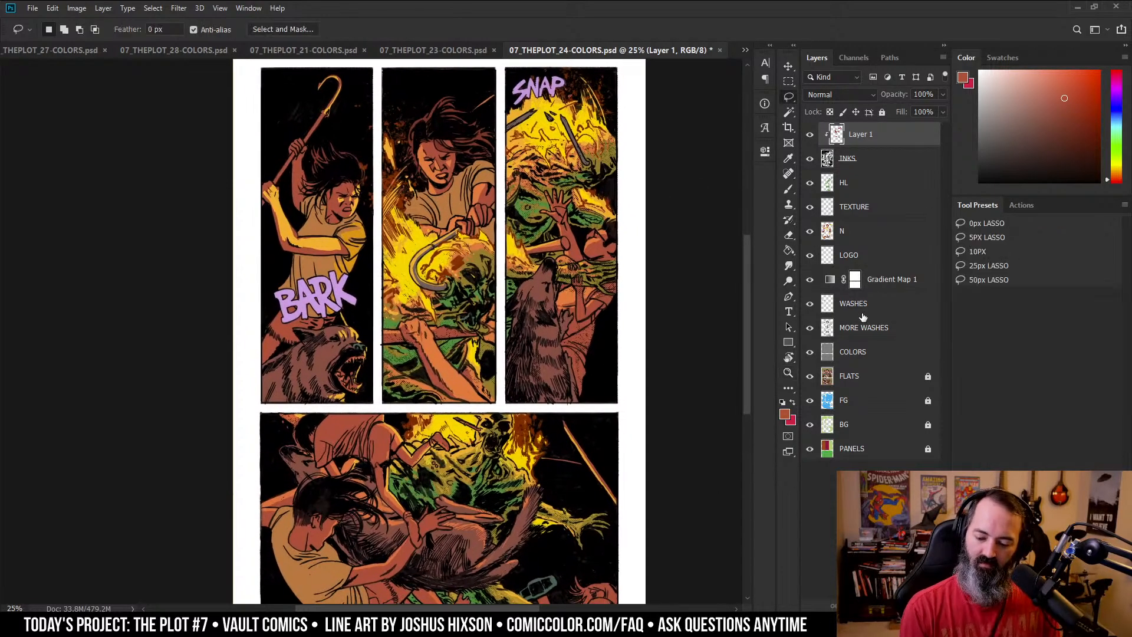
pyautogui.click(830, 370)
pyautogui.press('w')
pyautogui.click(561, 245)
pyautogui.keyDown('shift'); pyautogui.click(453, 329); pyautogui.keyUp('shift')
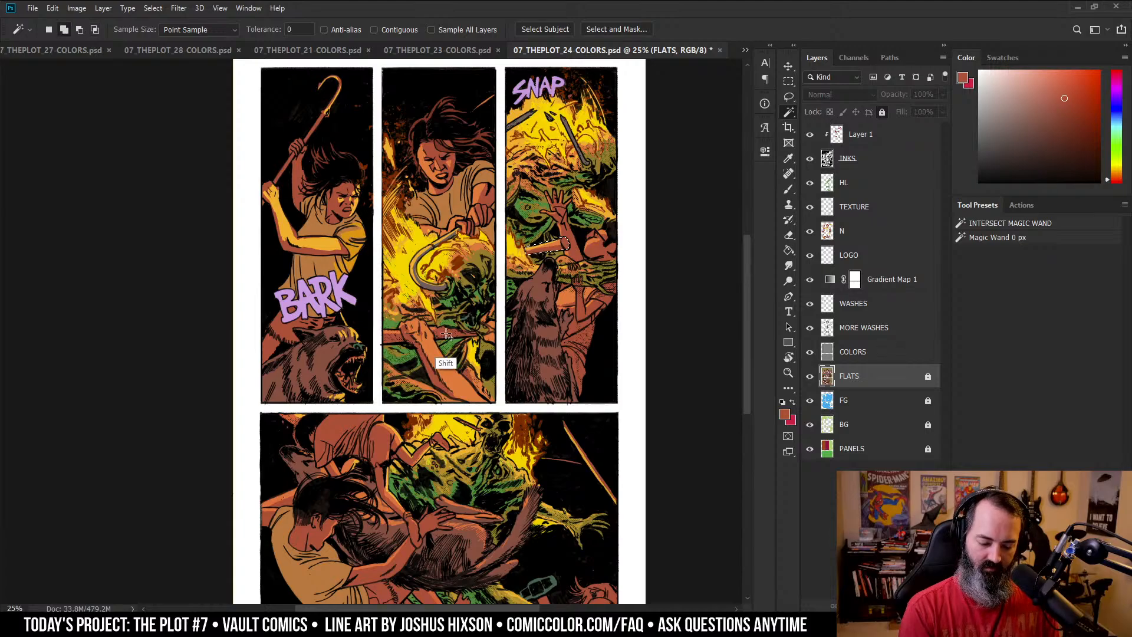
pyautogui.click(831, 230)
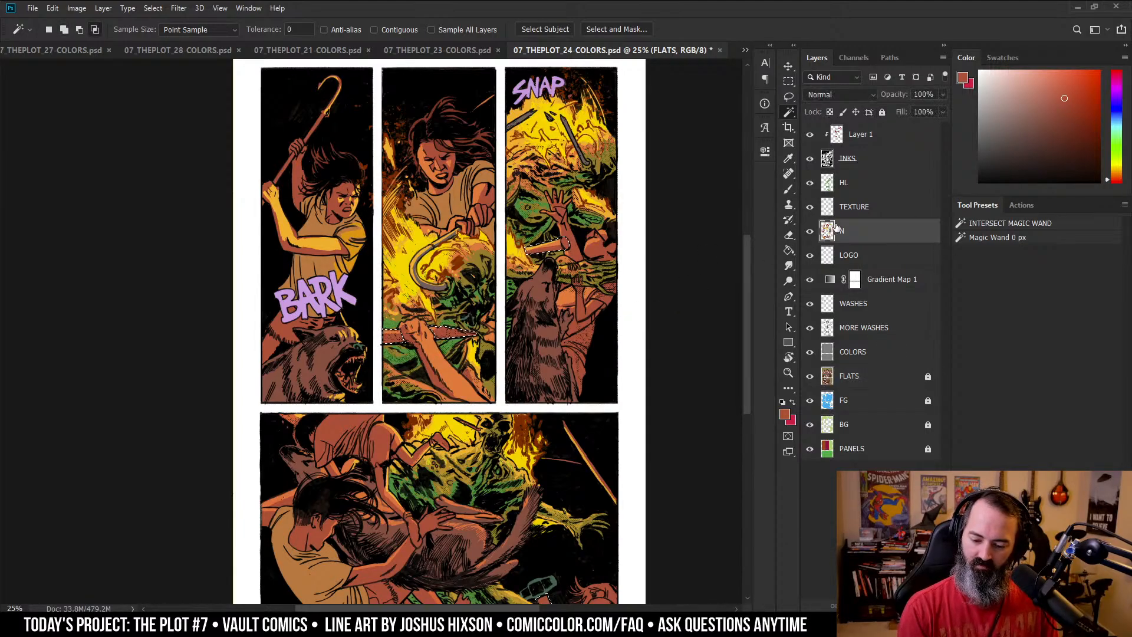
pyautogui.click(843, 183)
pyautogui.press('g')
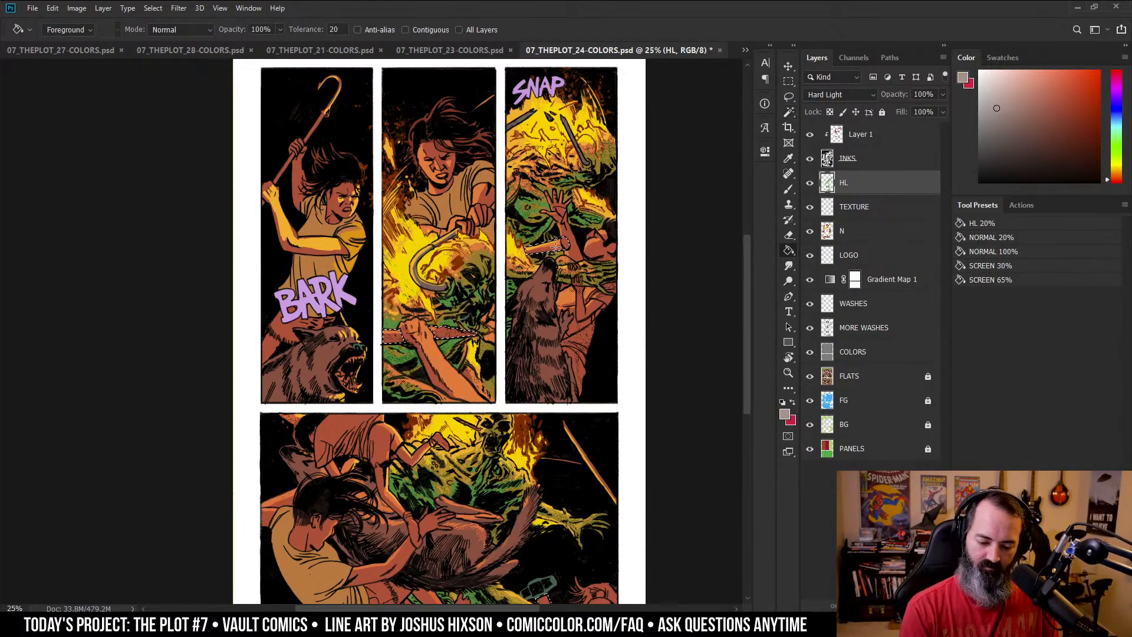
pyautogui.click(572, 244)
pyautogui.hotkey('ctrl', 'd')
# - Darken the wooden shaft fill on the HL layer with Hue/Saturation, setting Lightness to -53
pyautogui.hotkey('ctrl', 'u')
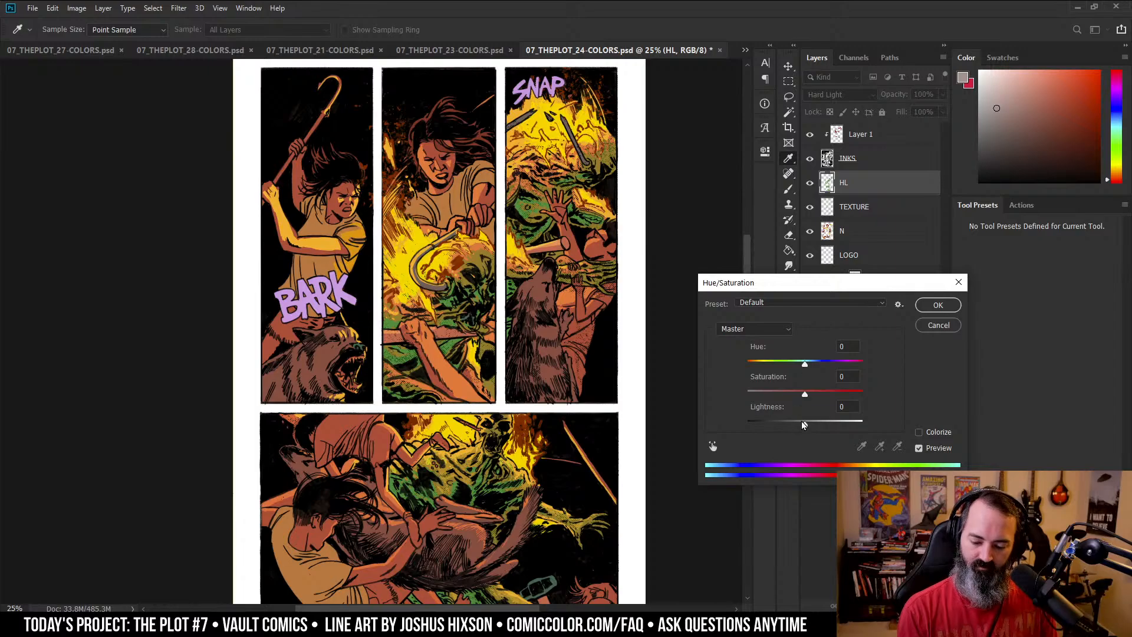
pyautogui.moveTo(801, 421); pyautogui.dragTo(776, 427)
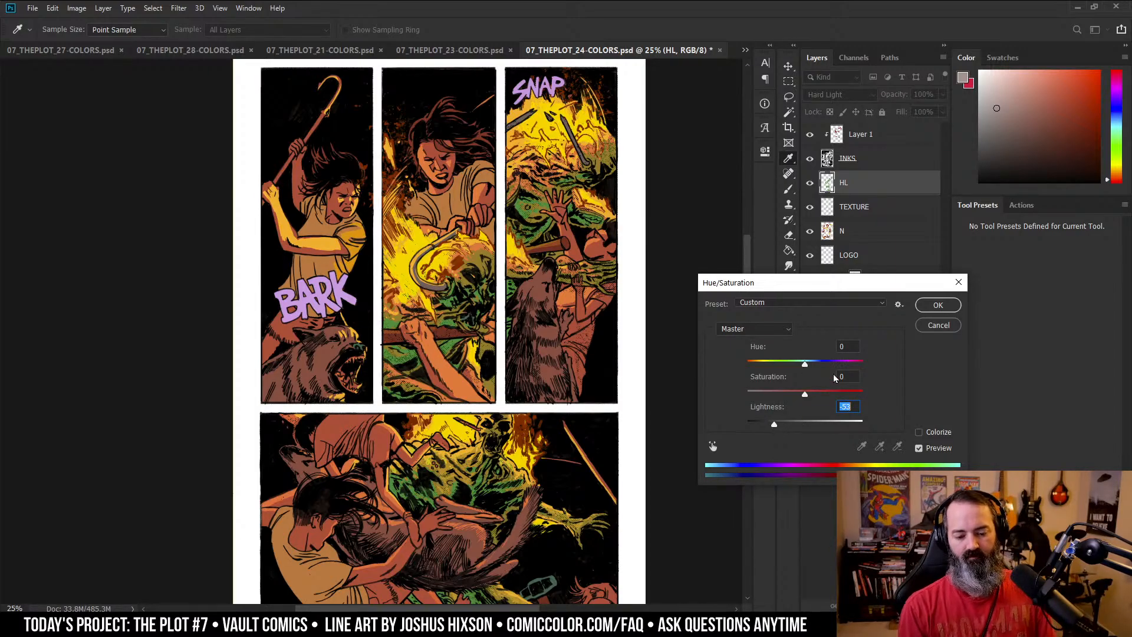
pyautogui.click(938, 305)
# - Examine the whole page and its individual panels for remaining areas that need colour adjustments
pyautogui.press('l')
pyautogui.moveTo(678, 317); pyautogui.dragTo(671, 273)
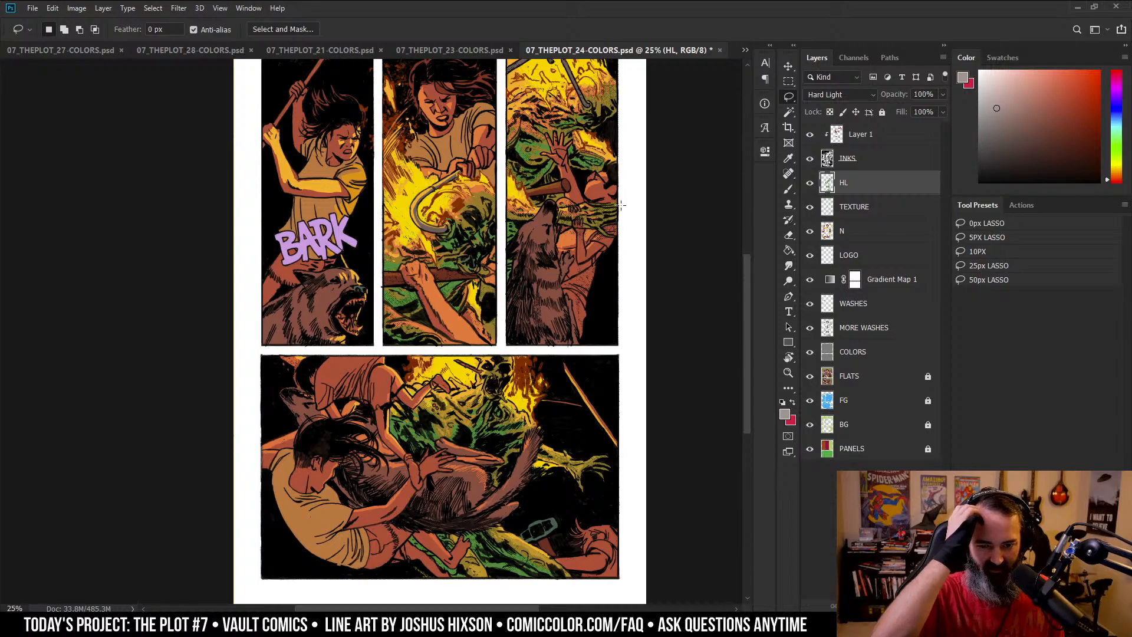
pyautogui.moveTo(648, 276); pyautogui.dragTo(664, 232)
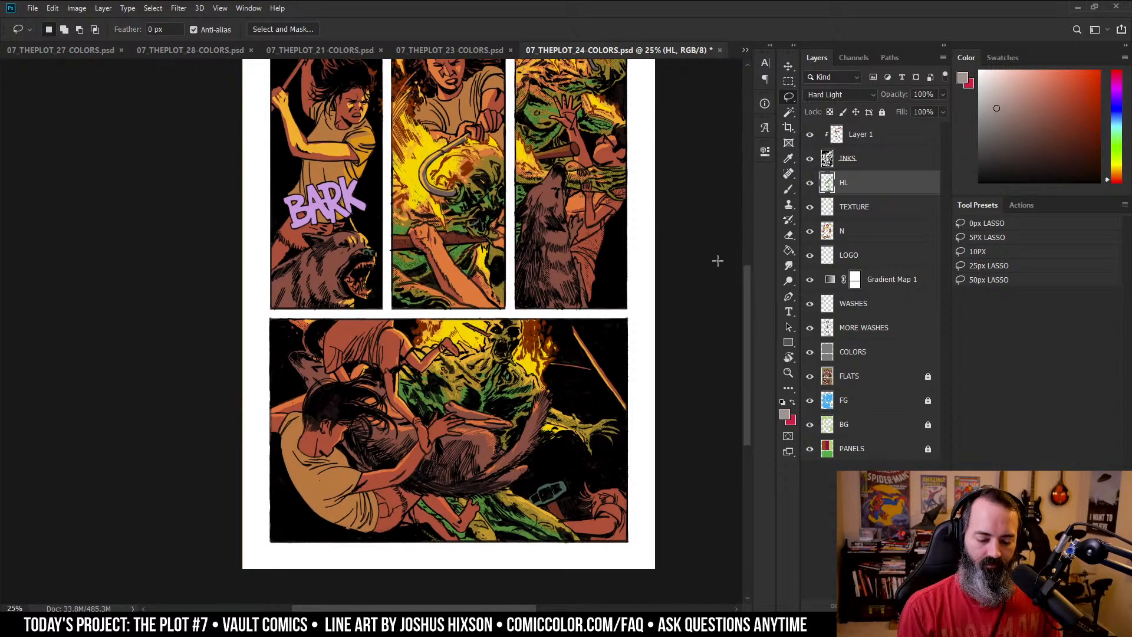
pyautogui.press('z')
pyautogui.keyDown('alt'); pyautogui.click(581, 225); pyautogui.keyUp('alt')
pyautogui.moveTo(559, 249); pyautogui.dragTo(665, 232)
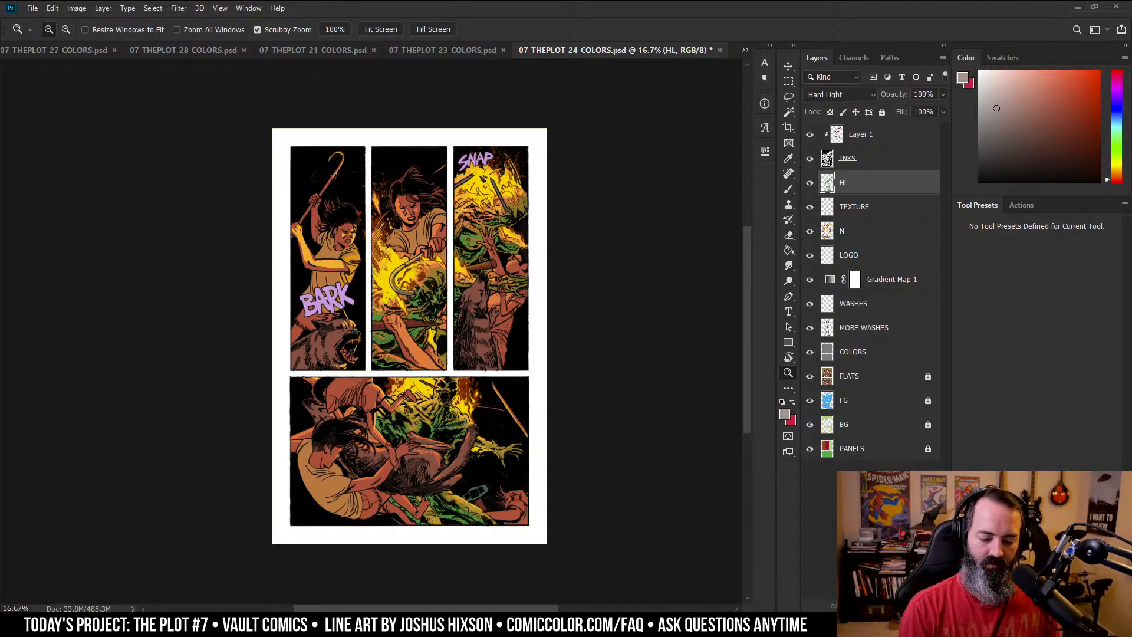
pyautogui.moveTo(518, 275); pyautogui.dragTo(639, 287)
pyautogui.click(564, 283)
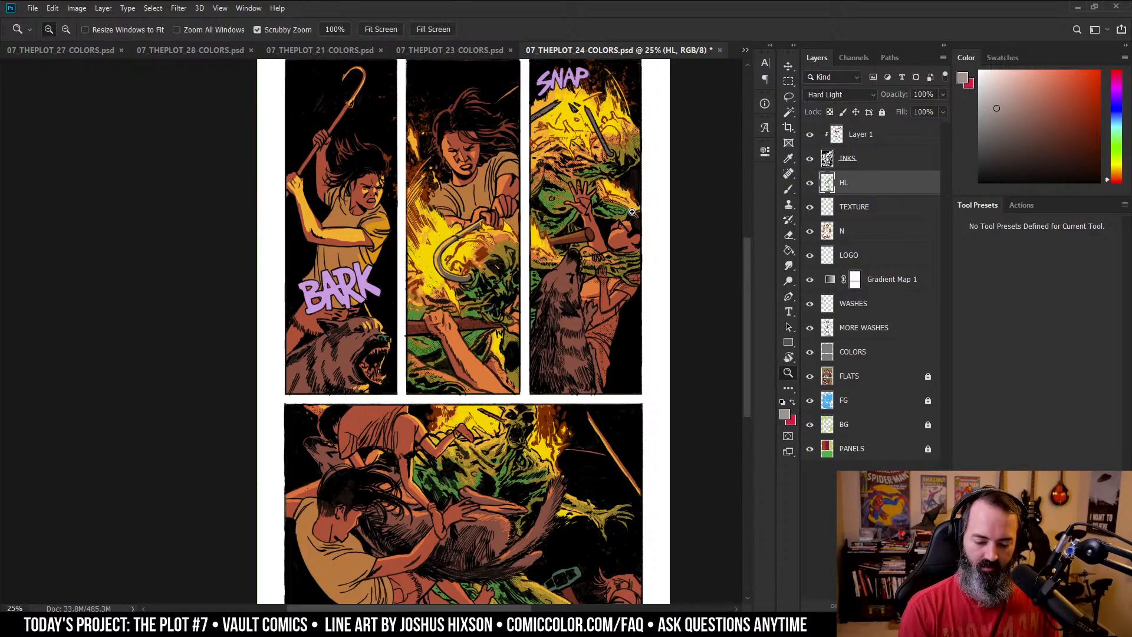
pyautogui.scroll(1, 619, 264)
pyautogui.scroll(-3, 622, 260)
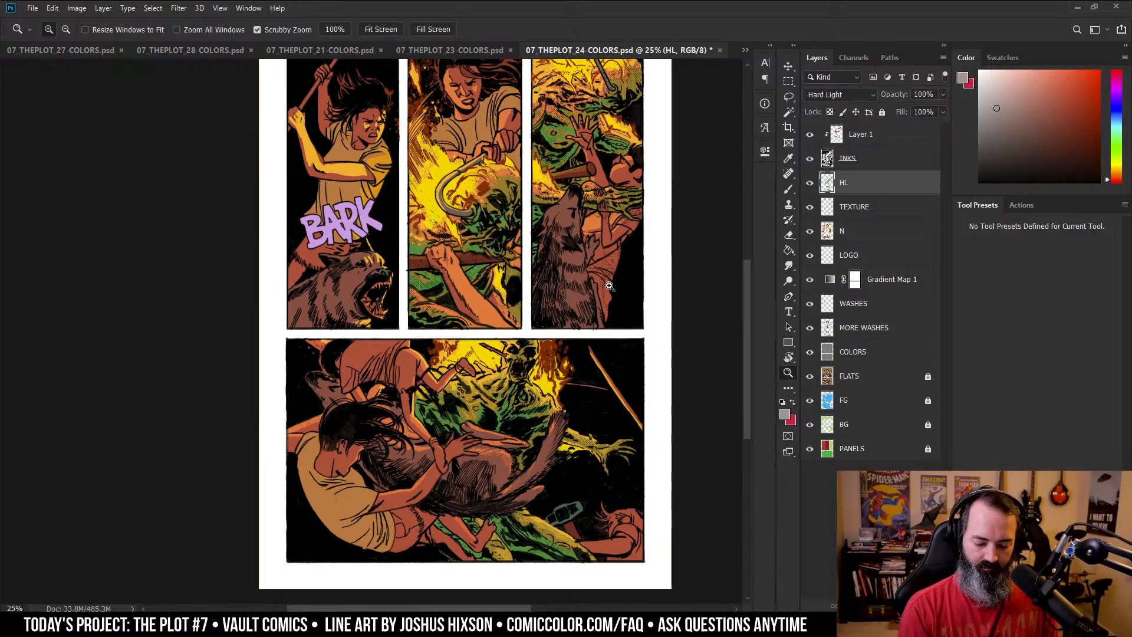
pyautogui.keyDown('ctrl'); pyautogui.click(597, 517); pyautogui.keyUp('ctrl')
pyautogui.scroll(3, 619, 306)
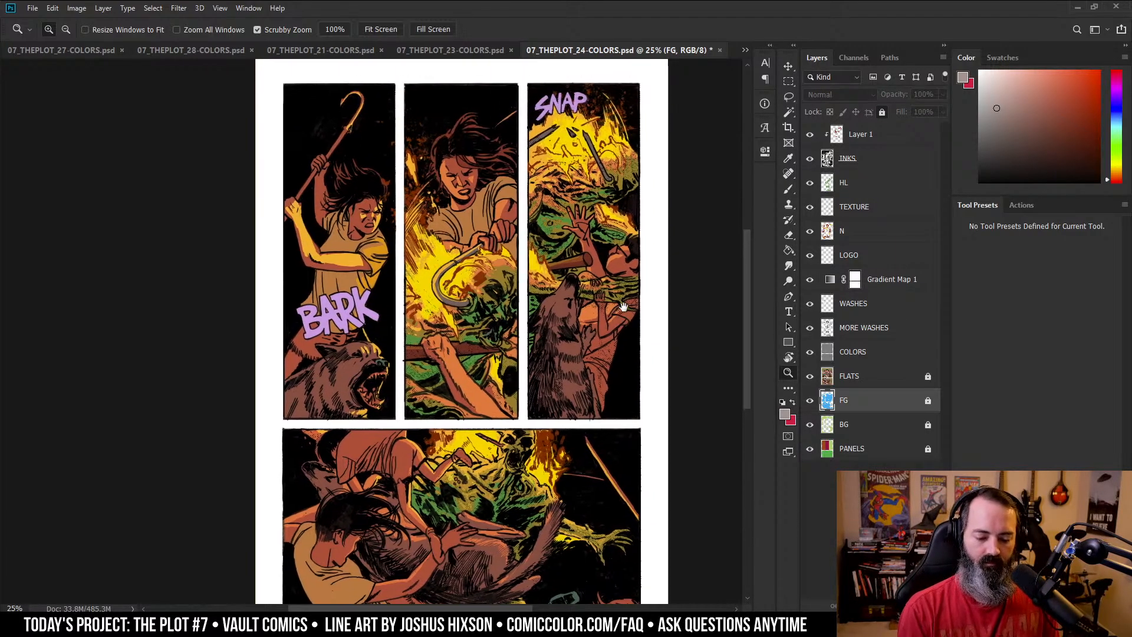
pyautogui.moveTo(678, 372); pyautogui.dragTo(665, 266)
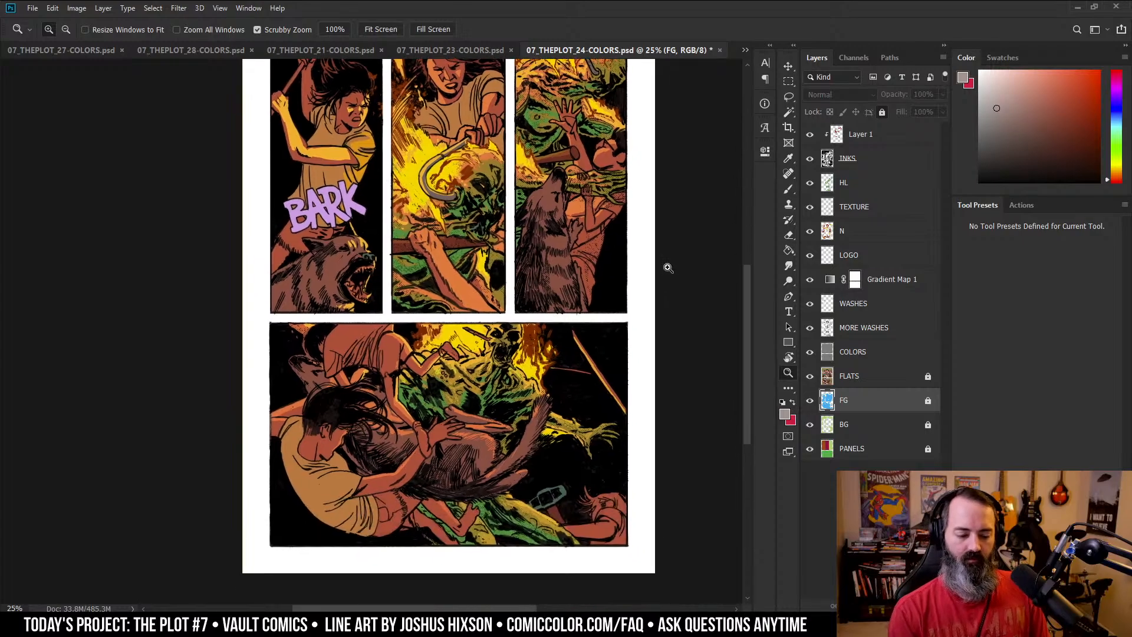
pyautogui.scroll(3, 688, 373)
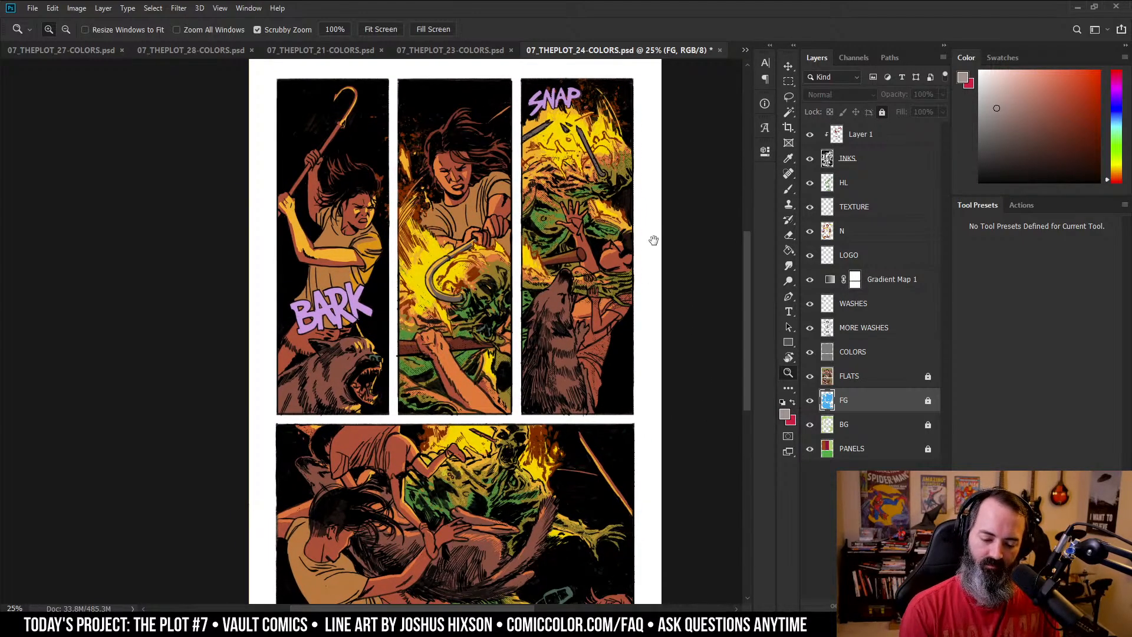
pyautogui.scroll(-1, 652, 240)
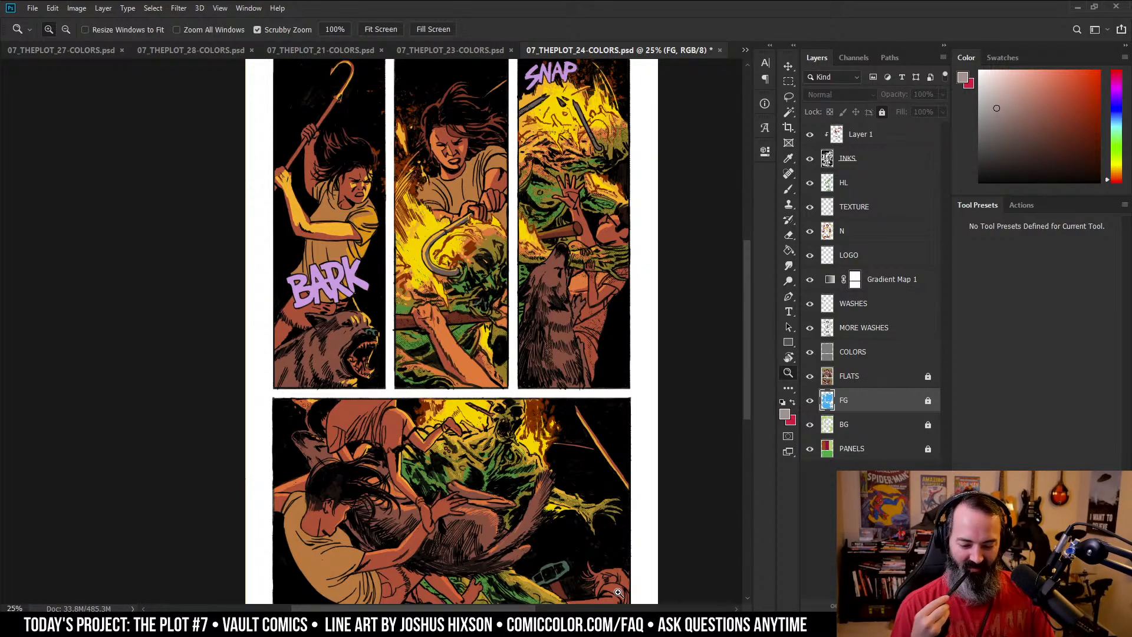
# - Select the dark-haired figure's clothing in the third and bottom panels from the FLATS layer and fill it with muted reddish grey on HL
pyautogui.click(605, 257)
pyautogui.press('l')
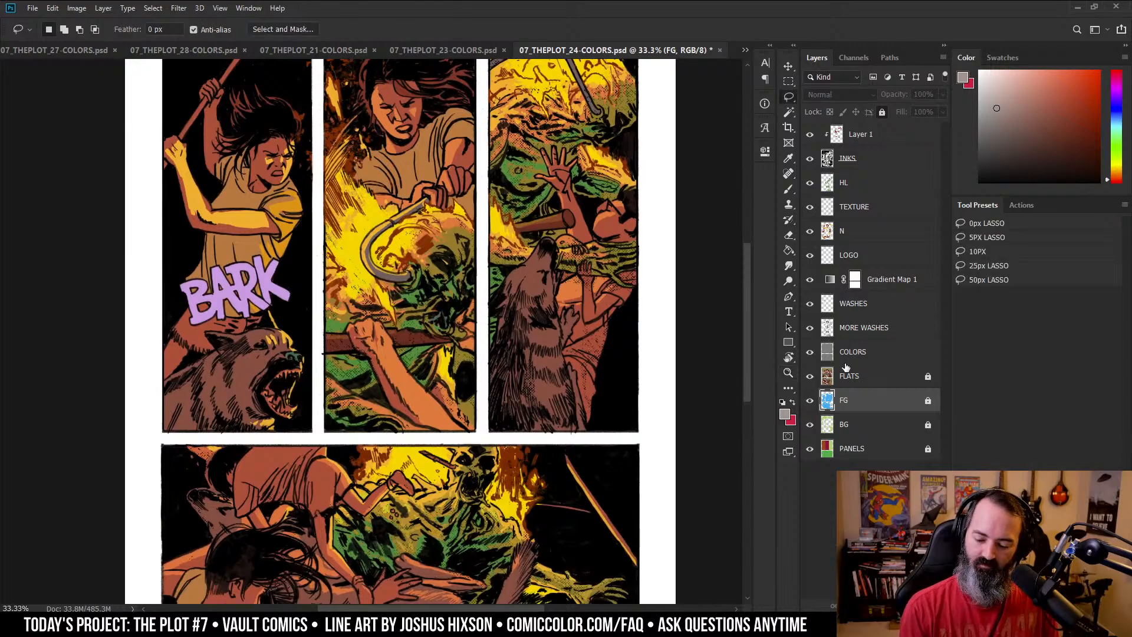
pyautogui.hotkey('alt', ']')
pyautogui.press('w')
pyautogui.moveTo(630, 298)
pyautogui.mouseDown()
pyautogui.moveTo(629, 153)
pyautogui.moveTo(627, 314)
pyautogui.mouseUp()
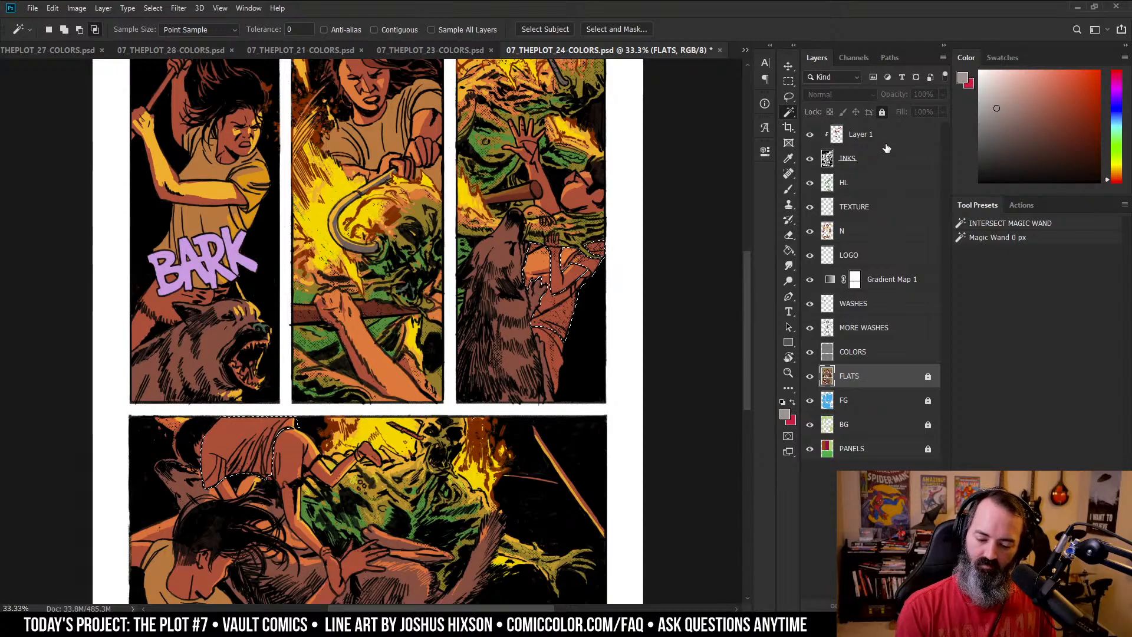
pyautogui.click(835, 181)
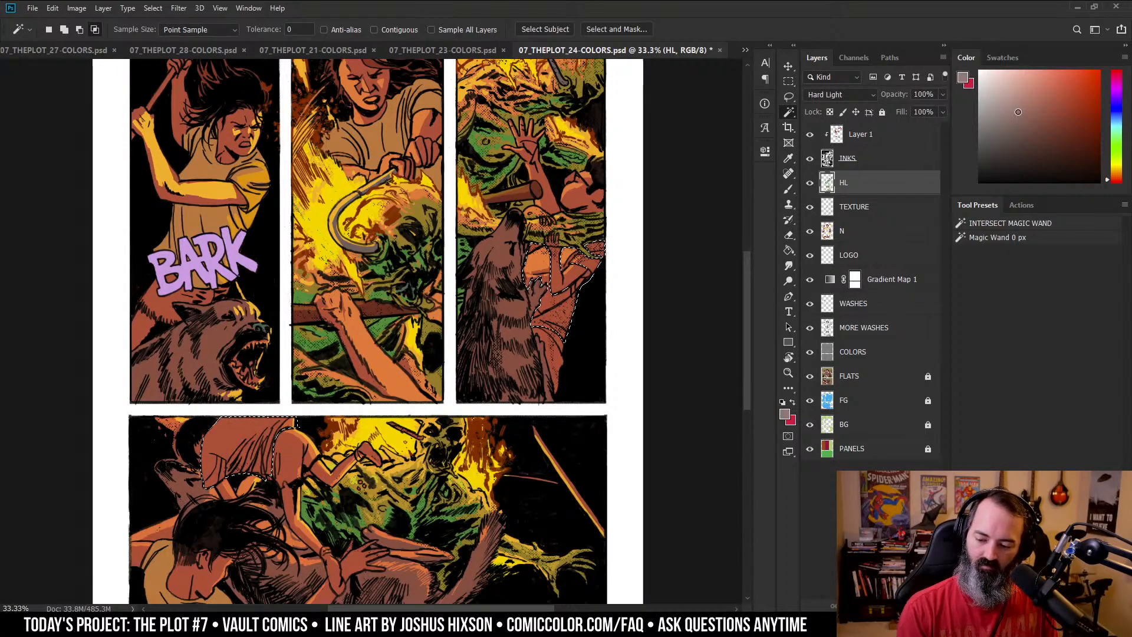
pyautogui.press('g')
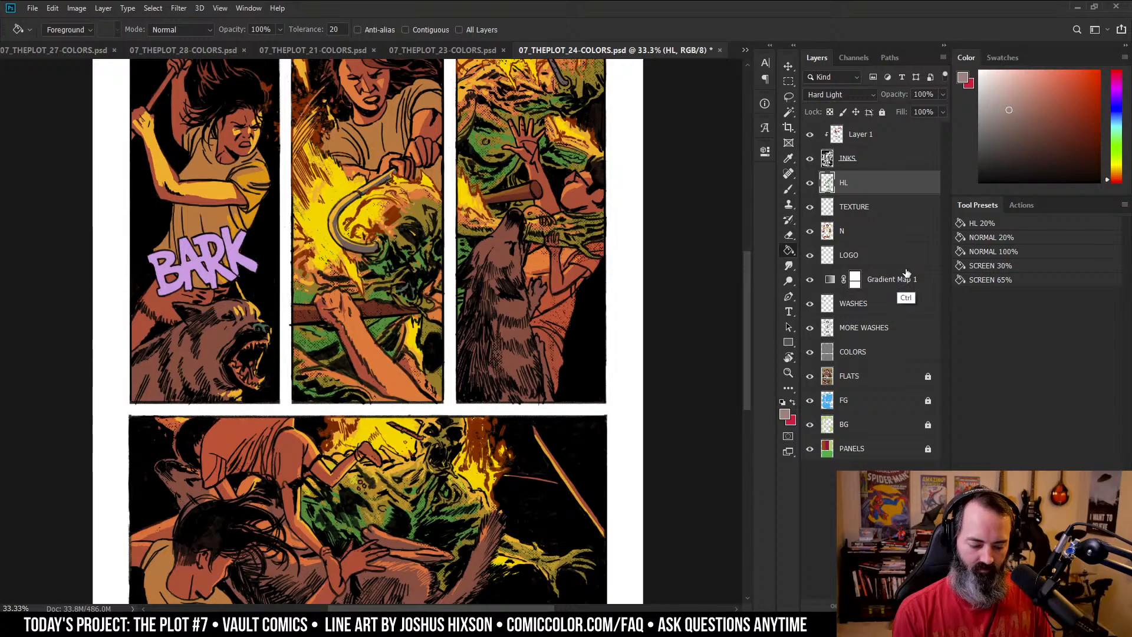
# - Shift the clothing fill to a dark grey with Hue/Saturation: Hue -180, Saturation +59, Lightness -30
pyautogui.hotkey('ctrl', 'u')
pyautogui.moveTo(805, 424); pyautogui.dragTo(812, 394)
pyautogui.moveTo(805, 364); pyautogui.dragTo(738, 381)
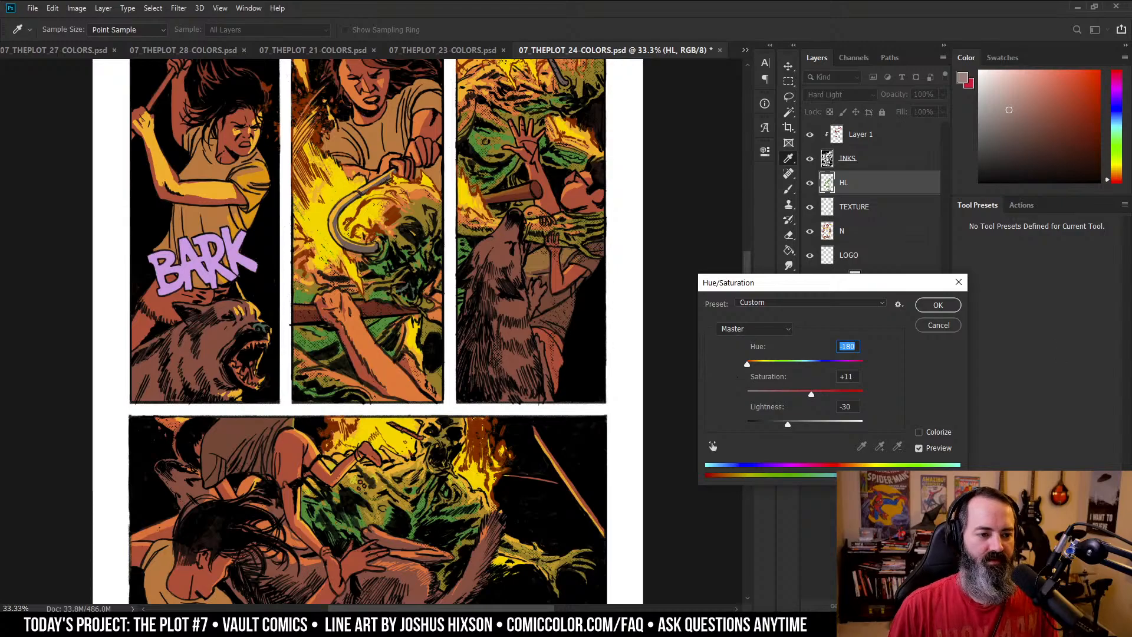
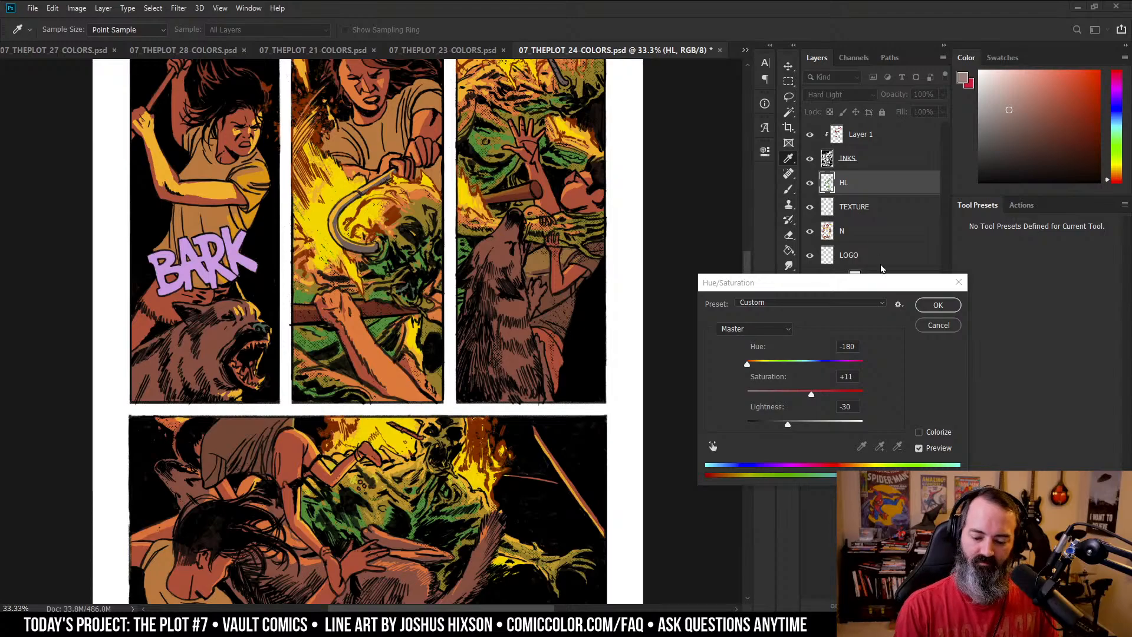
pyautogui.moveTo(812, 393); pyautogui.dragTo(825, 395)
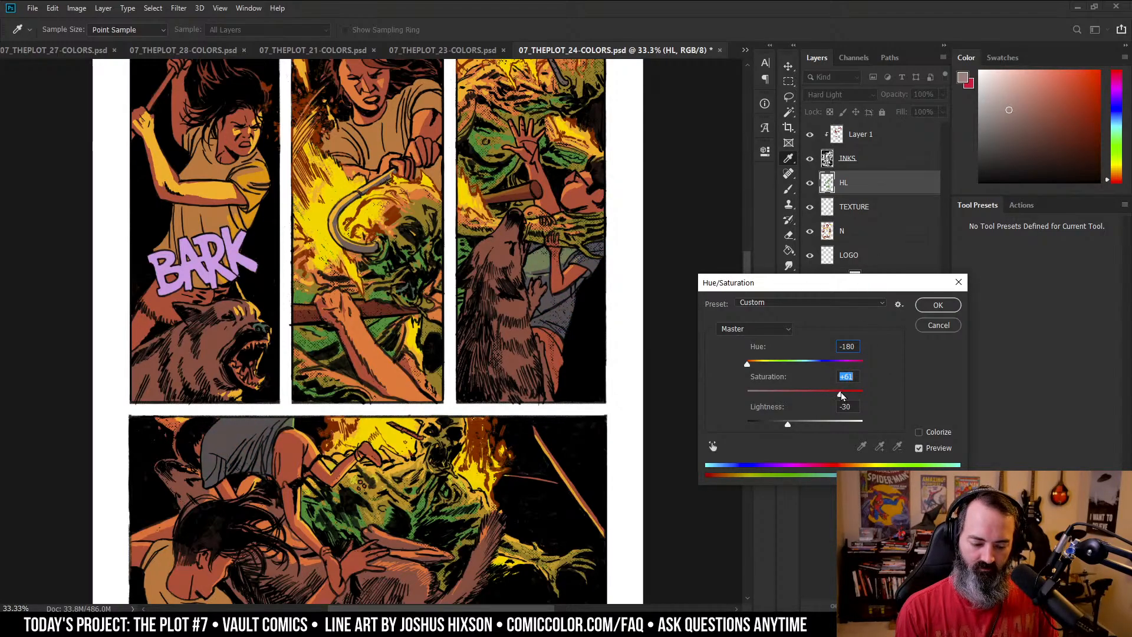
pyautogui.moveTo(842, 396); pyautogui.dragTo(841, 396)
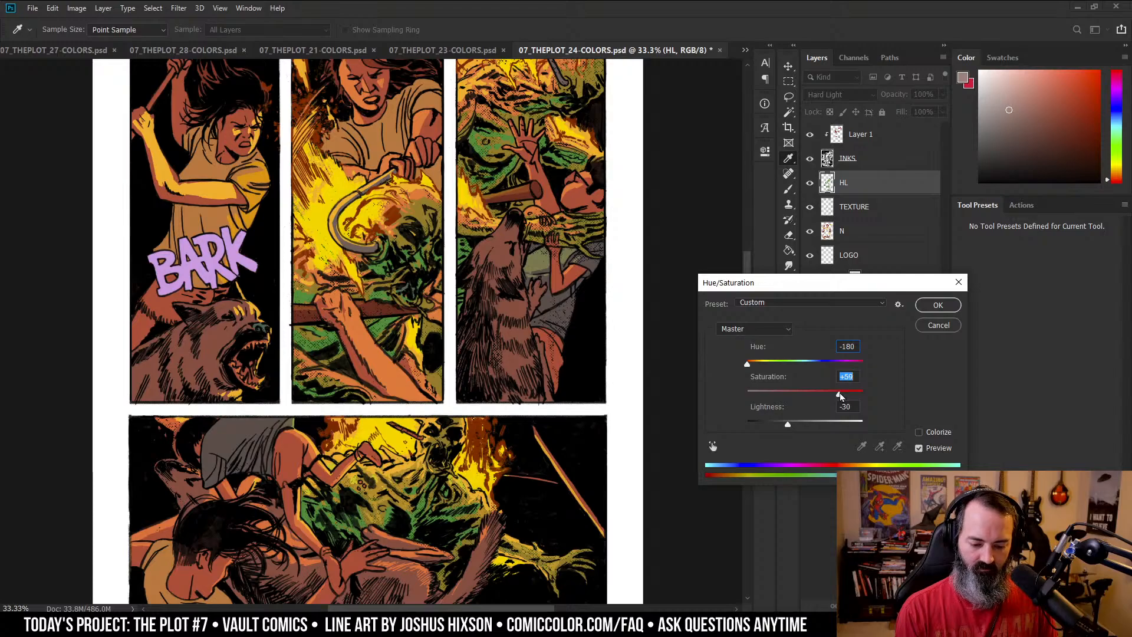
pyautogui.click(937, 307)
# - Select the skeleton's area from the FLATS layer and isolate that layer to check its flat colours
pyautogui.press('l')
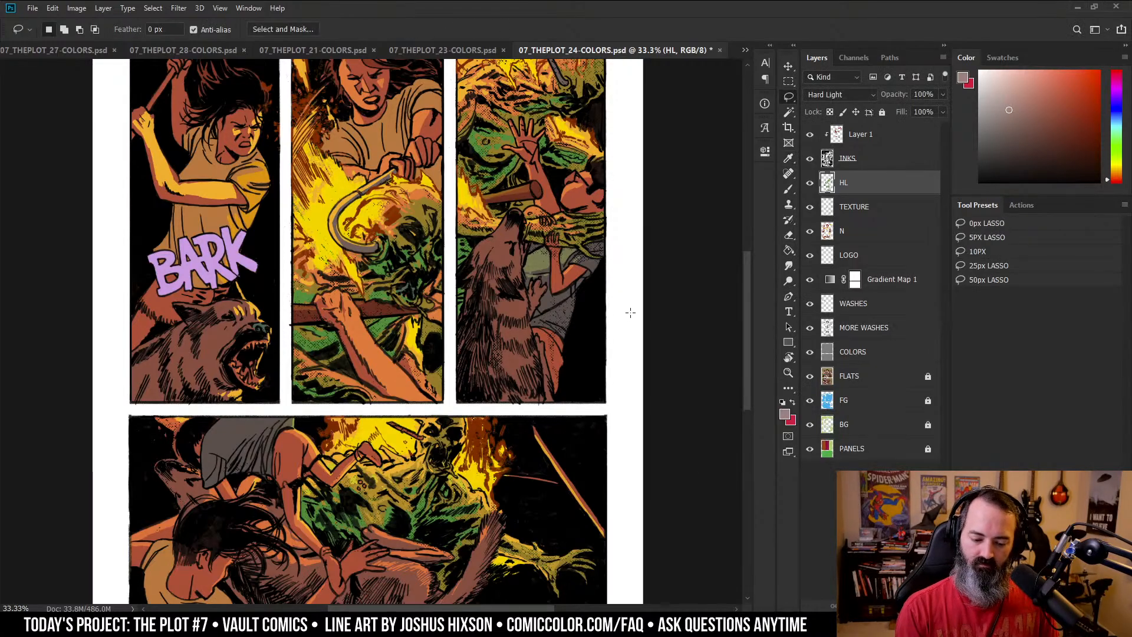
pyautogui.hotkey('ctrl', '-')
pyautogui.click(849, 376)
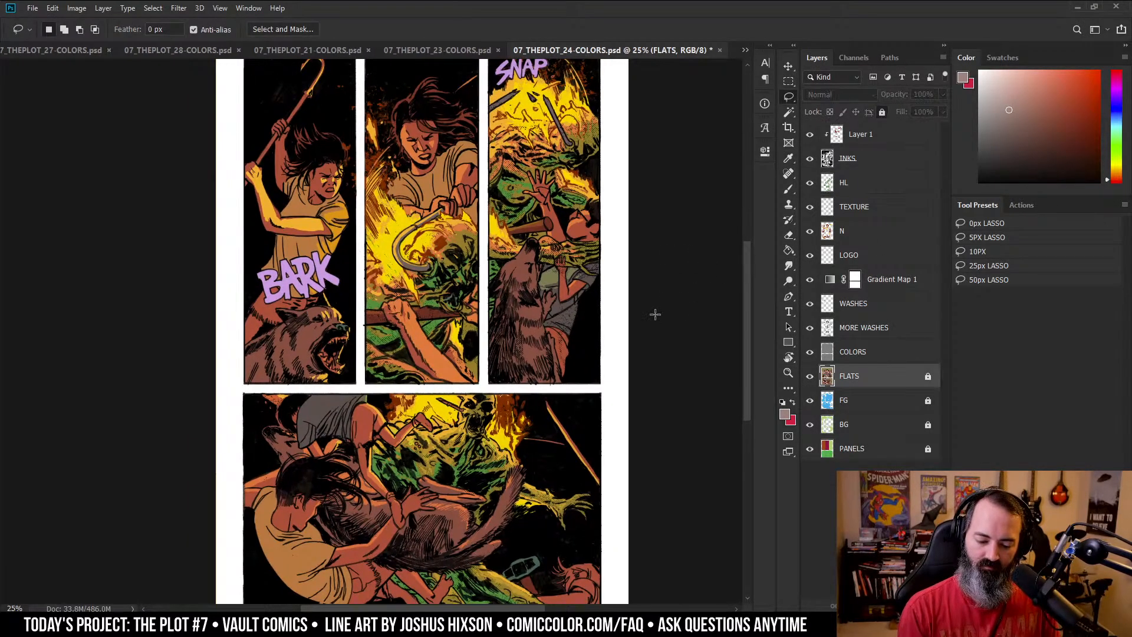
pyautogui.press('z')
pyautogui.click(511, 291)
pyautogui.press('w')
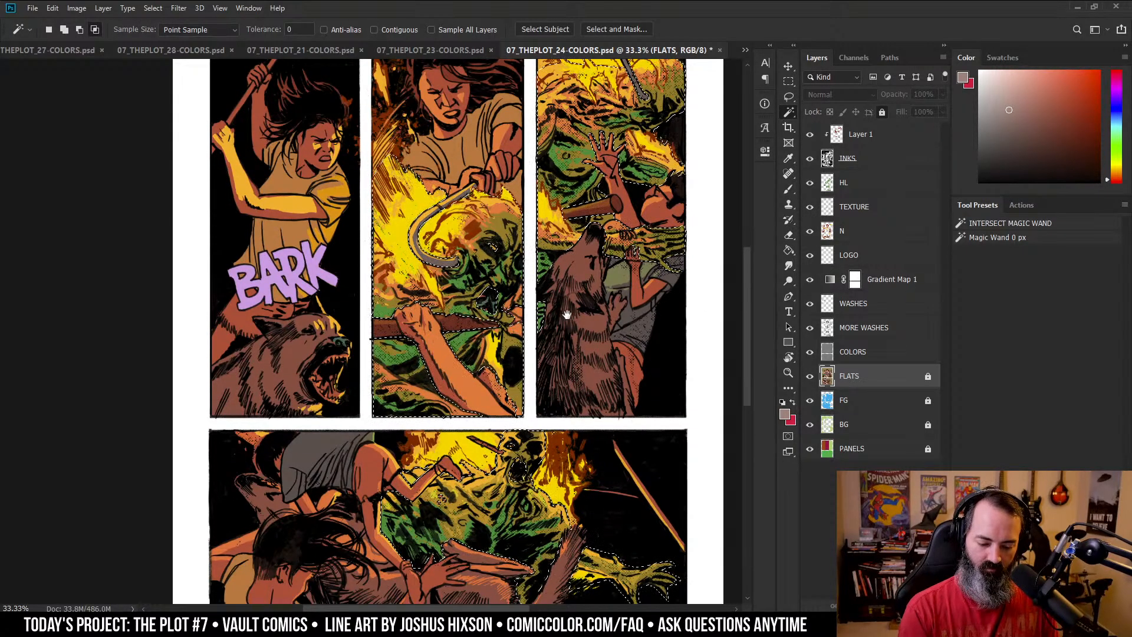
pyautogui.moveTo(497, 364); pyautogui.dragTo(463, 365)
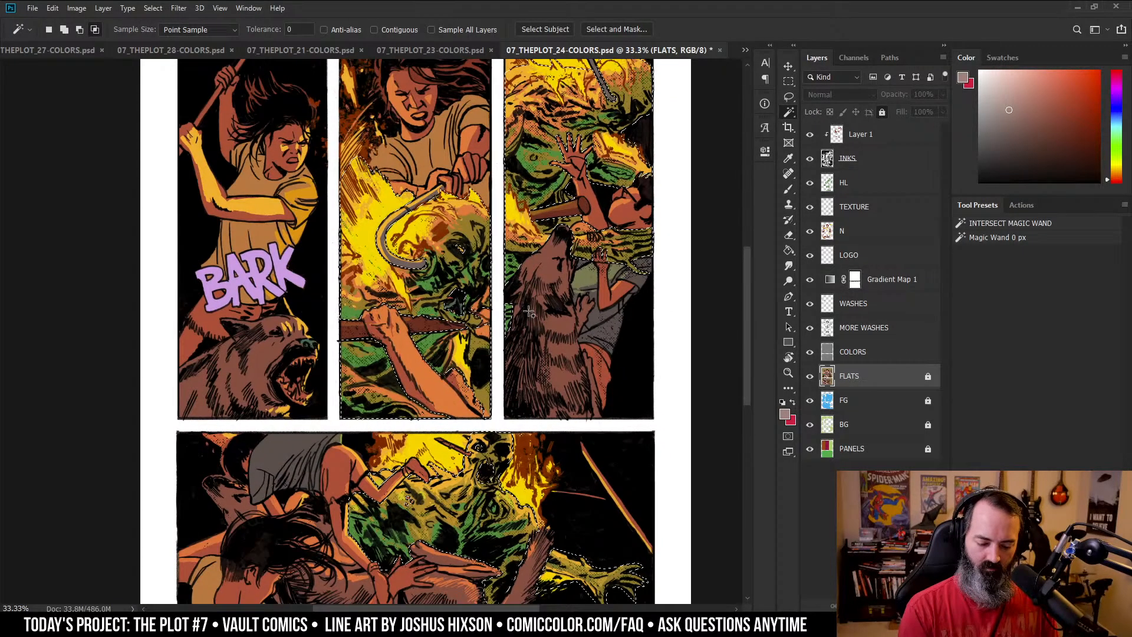
pyautogui.keyDown('alt'); pyautogui.click(810, 375); pyautogui.keyUp('alt')
pyautogui.keyDown('alt'); pyautogui.click(810, 376); pyautogui.keyUp('alt')
# - Try to lasso the small area between the skeleton's jaw and the edge of the second panel
pyautogui.press('z')
pyautogui.moveTo(477, 319); pyautogui.dragTo(494, 313)
pyautogui.click(494, 313)
pyautogui.press('w')
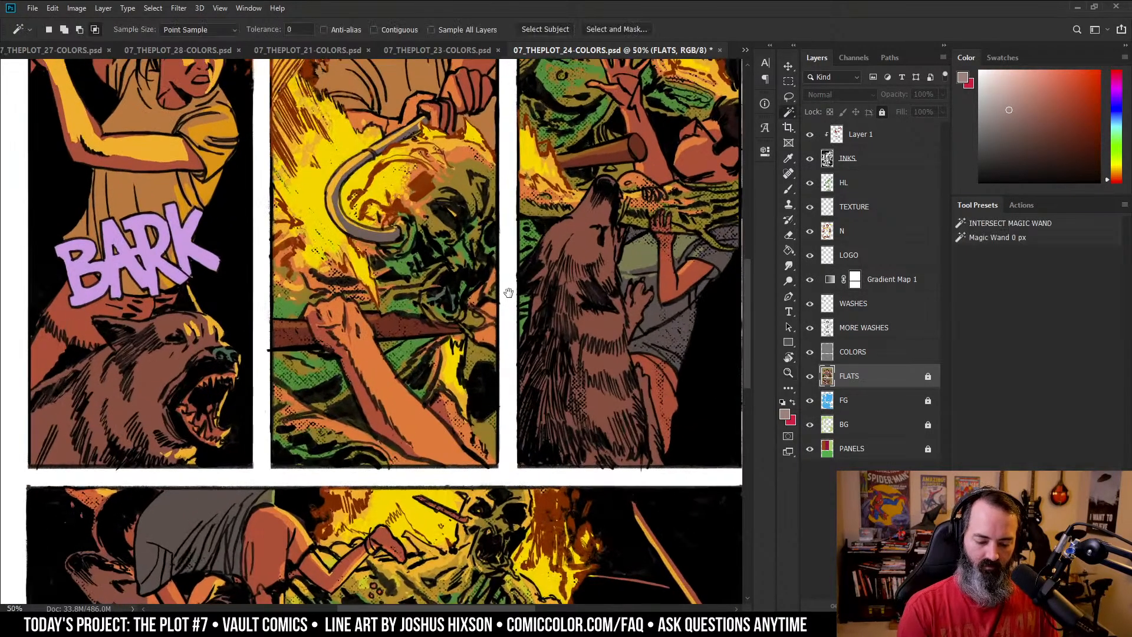
pyautogui.moveTo(523, 274); pyautogui.dragTo(571, 230)
pyautogui.scroll(1, 555, 248)
pyautogui.press('l')
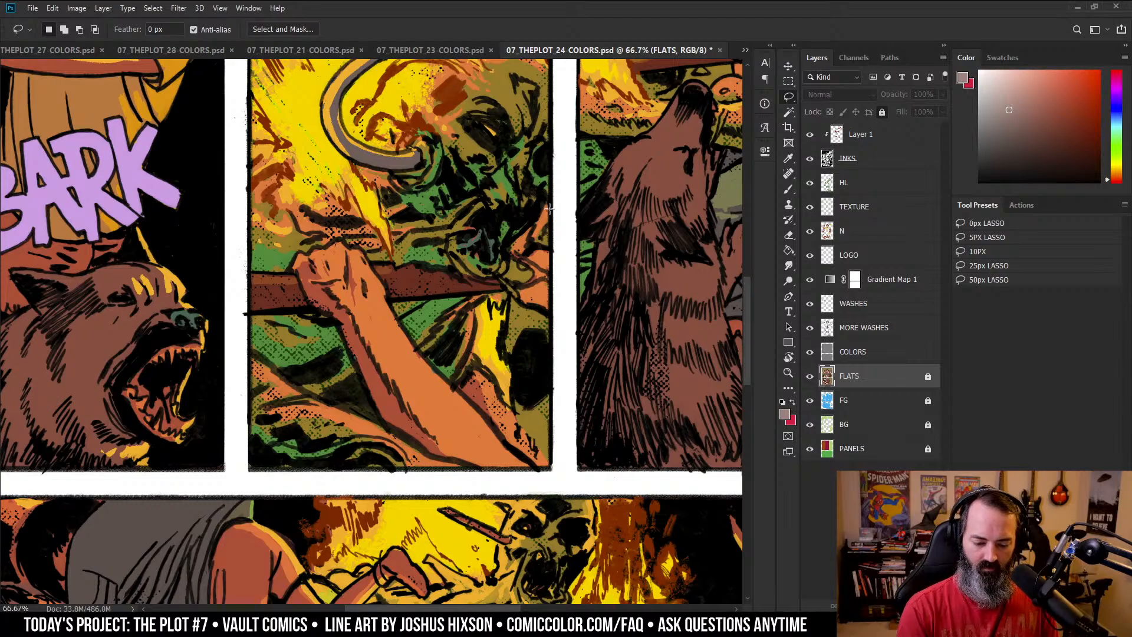
pyautogui.moveTo(548, 209)
pyautogui.mouseDown()
pyautogui.moveTo(513, 235)
pyautogui.moveTo(508, 270)
pyautogui.mouseUp()
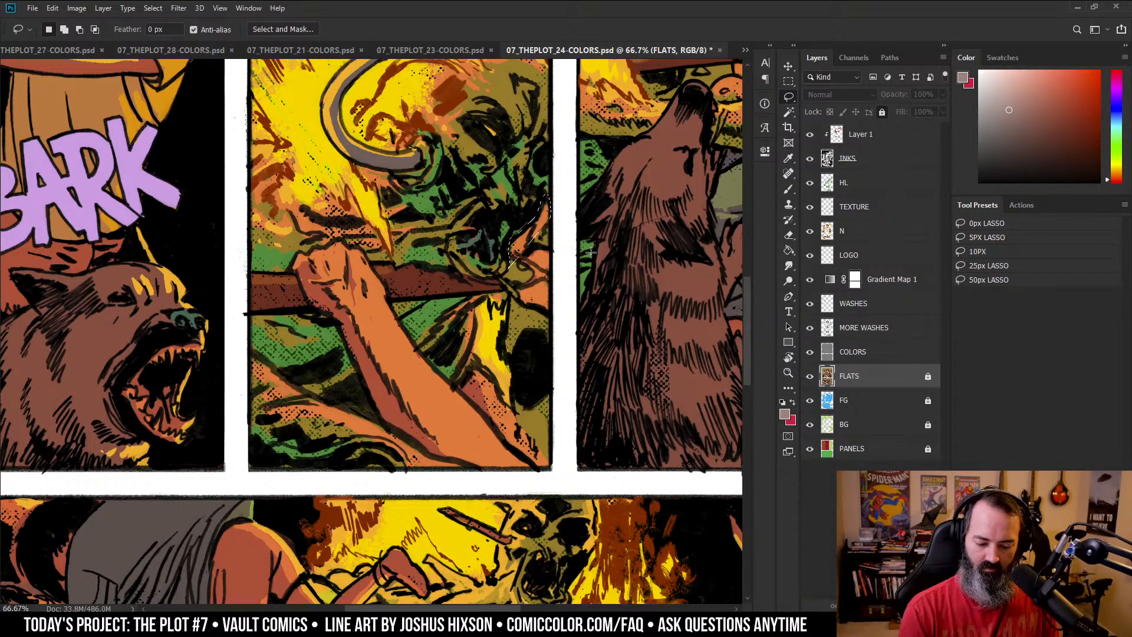
pyautogui.press('z')
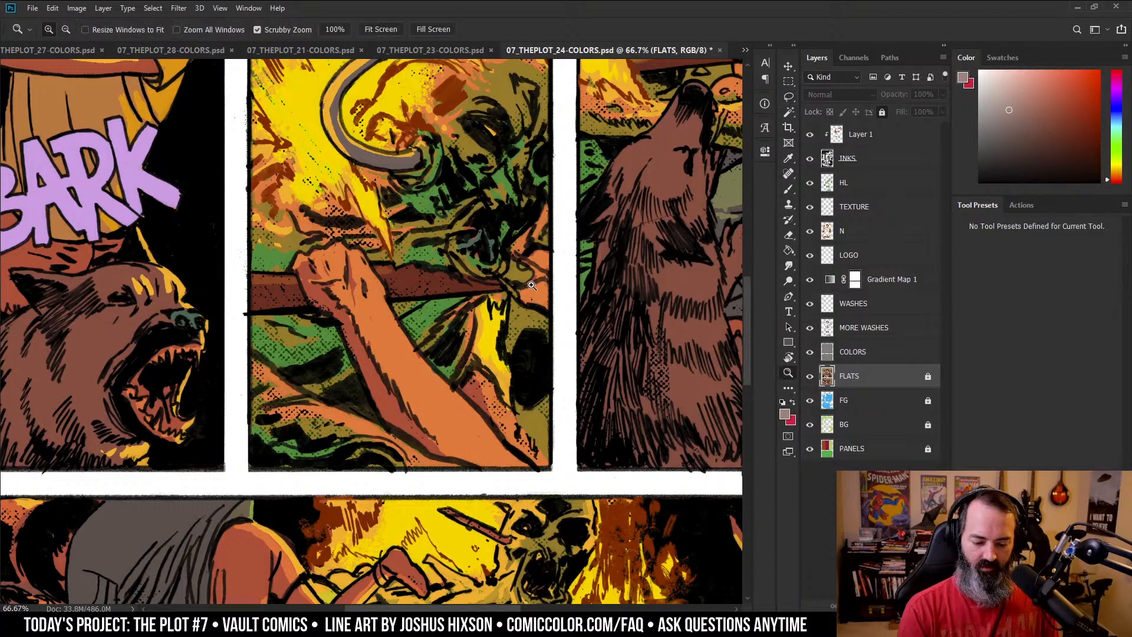
# - Sample the fire's yellow, choose a brush preset and try painting beside the skeleton's jaw in the second panel on the N layer
pyautogui.keyDown('alt'); pyautogui.click(533, 330); pyautogui.keyUp('alt')
pyautogui.keyDown('alt'); pyautogui.click(600, 339); pyautogui.keyUp('alt')
pyautogui.scroll(-1, 599, 298)
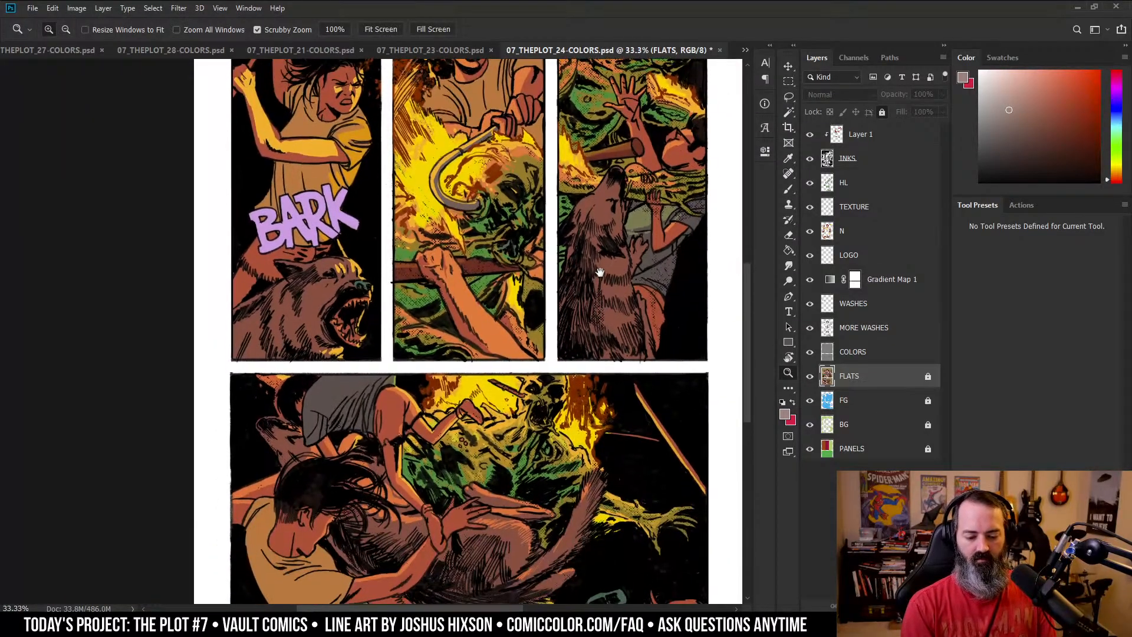
pyautogui.click(528, 264)
pyautogui.scroll(1, 556, 237)
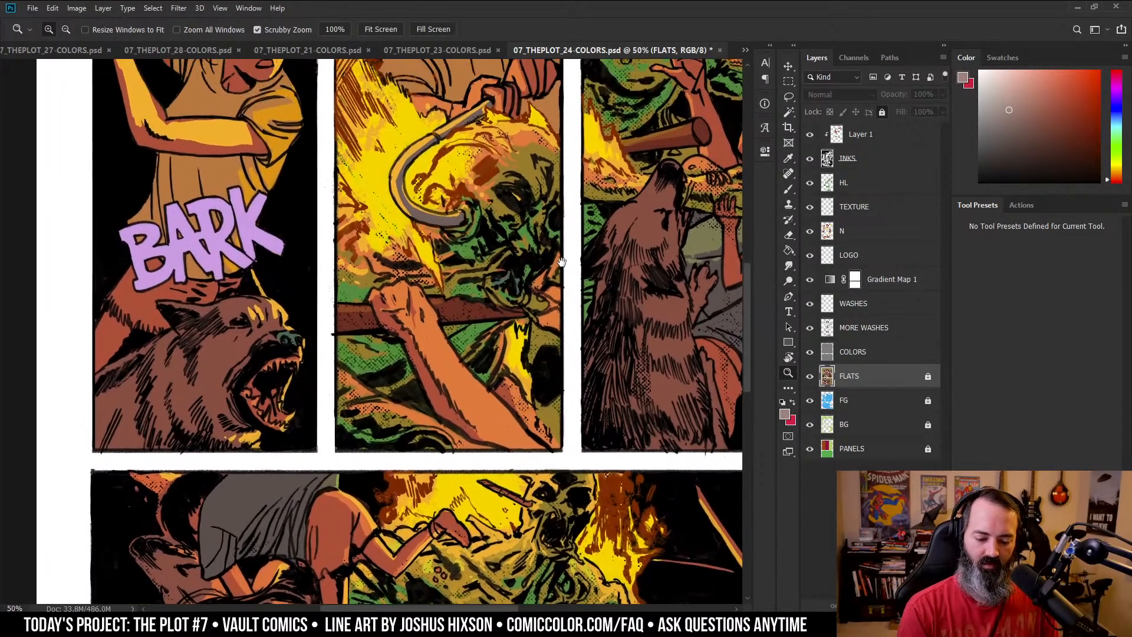
pyautogui.click(561, 258)
pyautogui.press('b')
pyautogui.keyDown('alt'); pyautogui.click(500, 405); pyautogui.keyUp('alt')
pyautogui.press('9')
pyautogui.press('7')
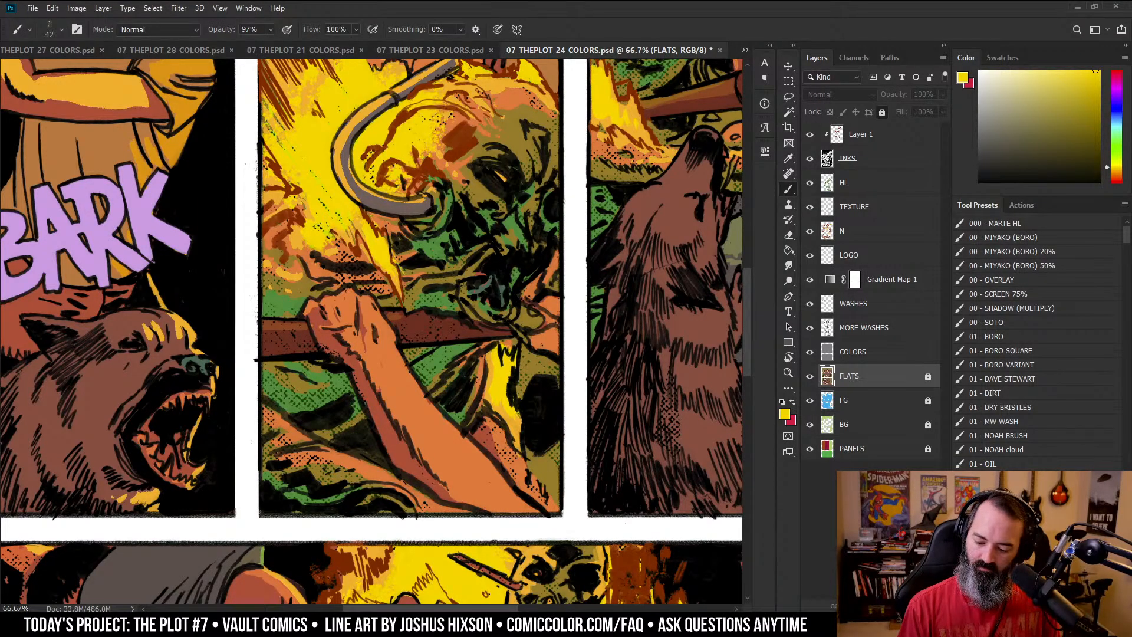
pyautogui.click(1012, 308)
pyautogui.click(531, 298)
pyautogui.click(557, 236)
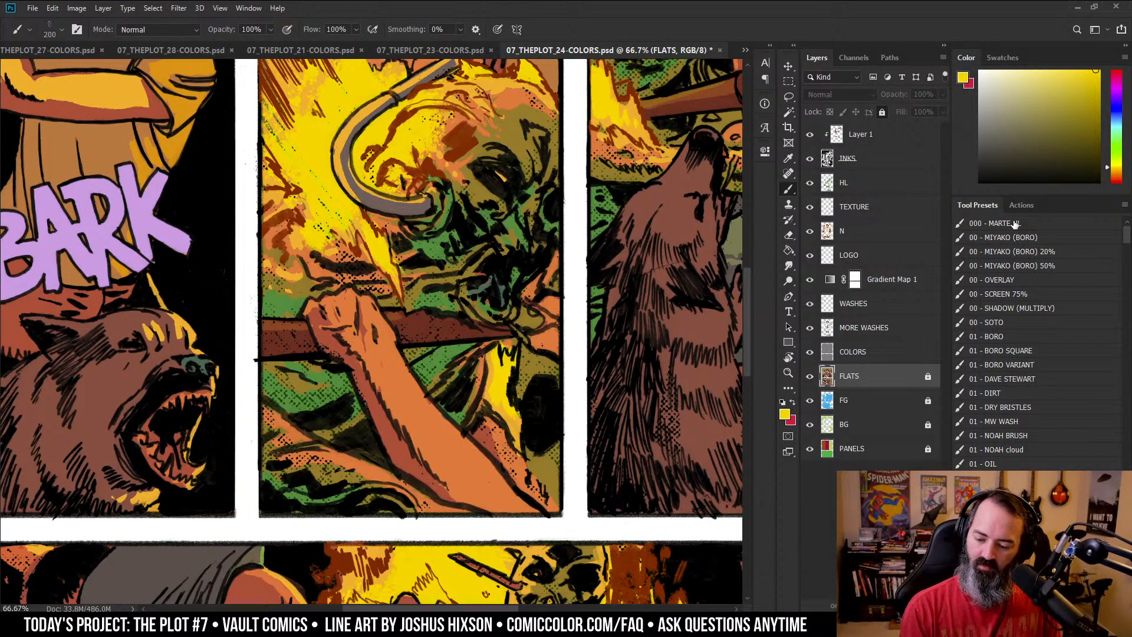
pyautogui.click(843, 230)
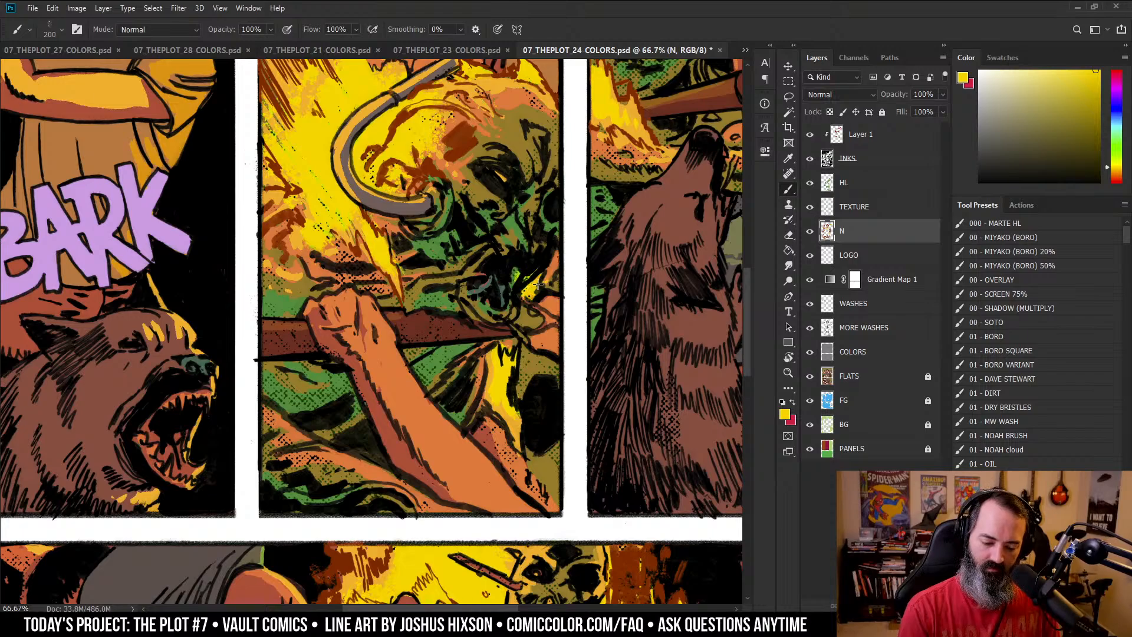
# - Repaint the small area beside the skeleton's jaw in the second panel with sampled skin orange and fire yellow, using a smaller brush
pyautogui.keyDown('alt'); pyautogui.click(508, 126); pyautogui.keyUp('alt')
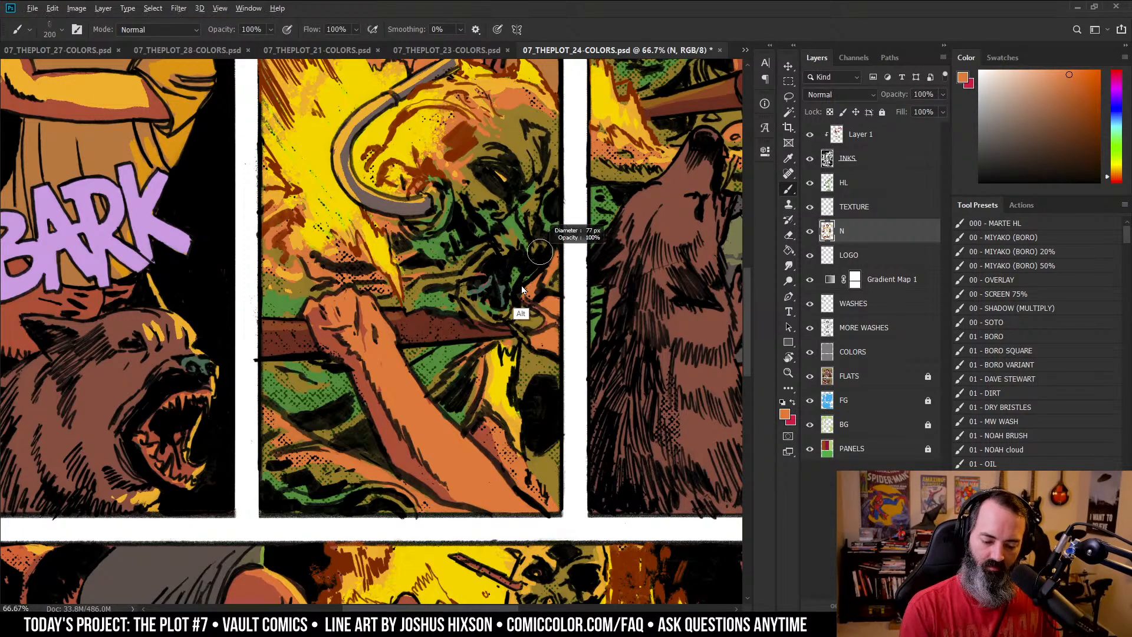
pyautogui.moveTo(522, 289); pyautogui.dragTo(539, 269)
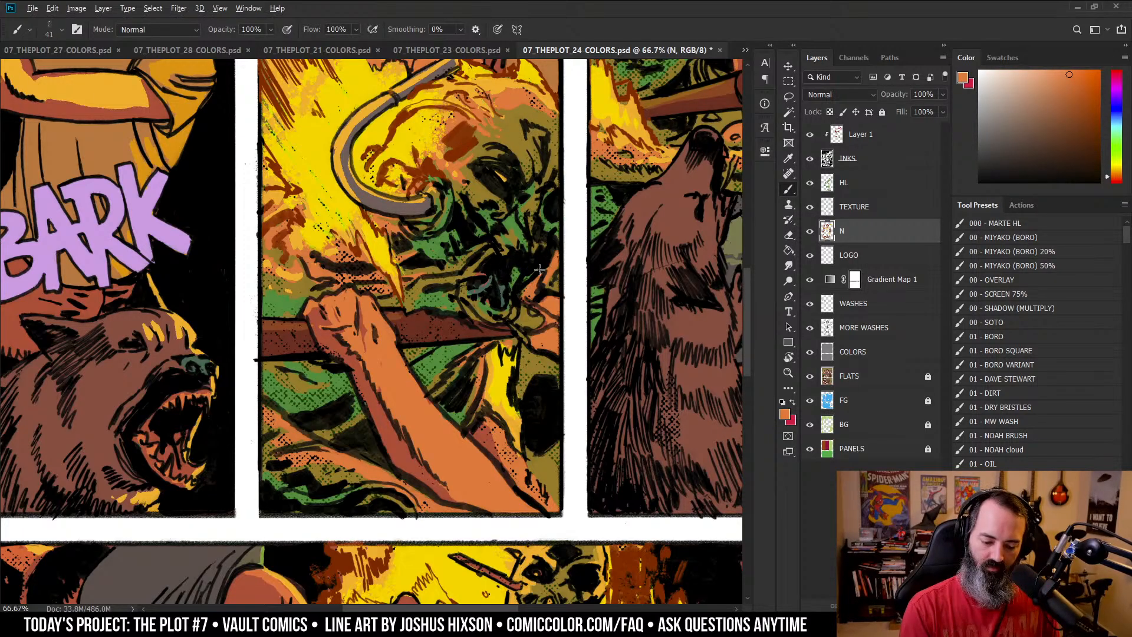
pyautogui.keyDown('alt'); pyautogui.click(531, 101); pyautogui.keyUp('alt')
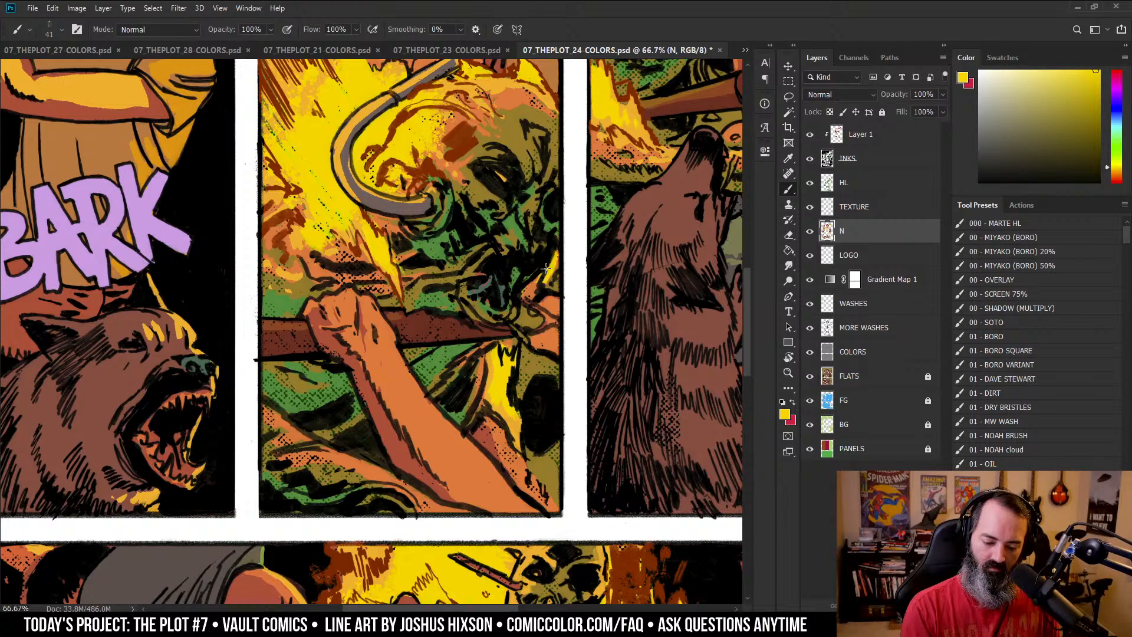
pyautogui.moveTo(540, 277); pyautogui.dragTo(531, 295)
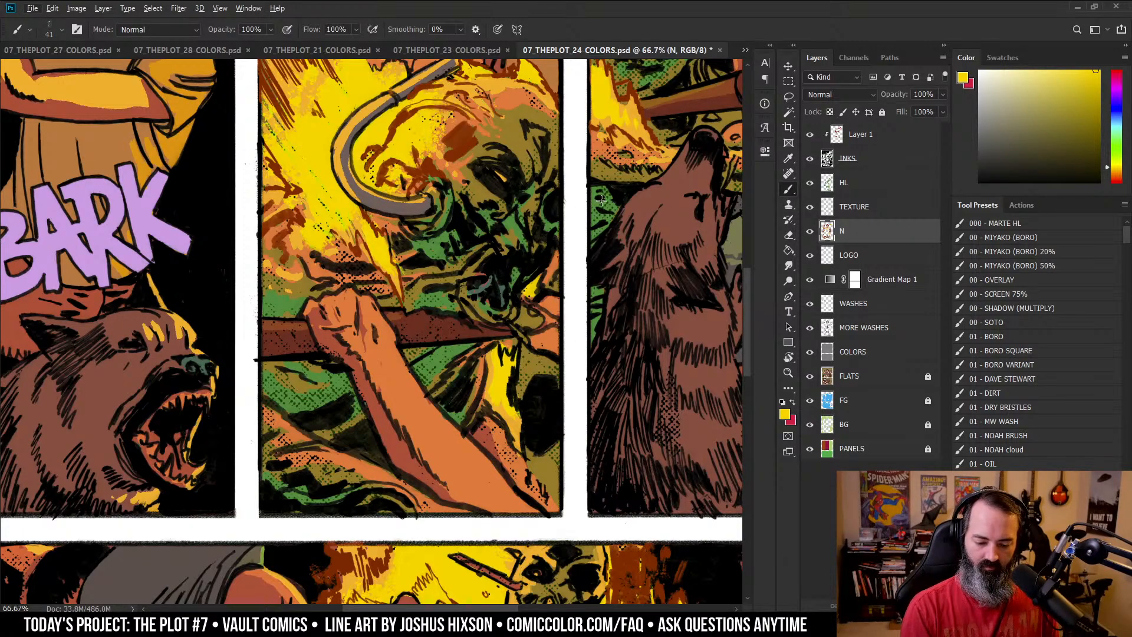
pyautogui.moveTo(581, 285); pyautogui.dragTo(493, 319)
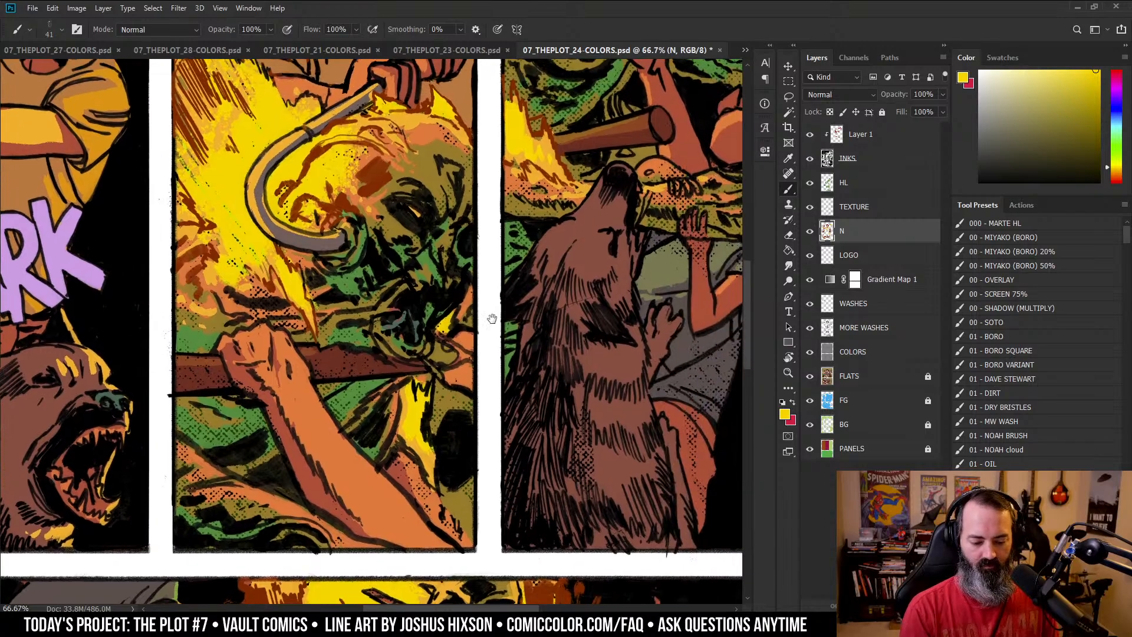
# - Sample the muted teal from the object lying on the ground in the bottom panel
pyautogui.keyDown('alt'); pyautogui.click(524, 334); pyautogui.keyUp('alt')
pyautogui.keyDown('alt'); pyautogui.click(524, 335); pyautogui.keyUp('alt')
pyautogui.keyDown('alt'); pyautogui.click(524, 335); pyautogui.keyUp('alt')
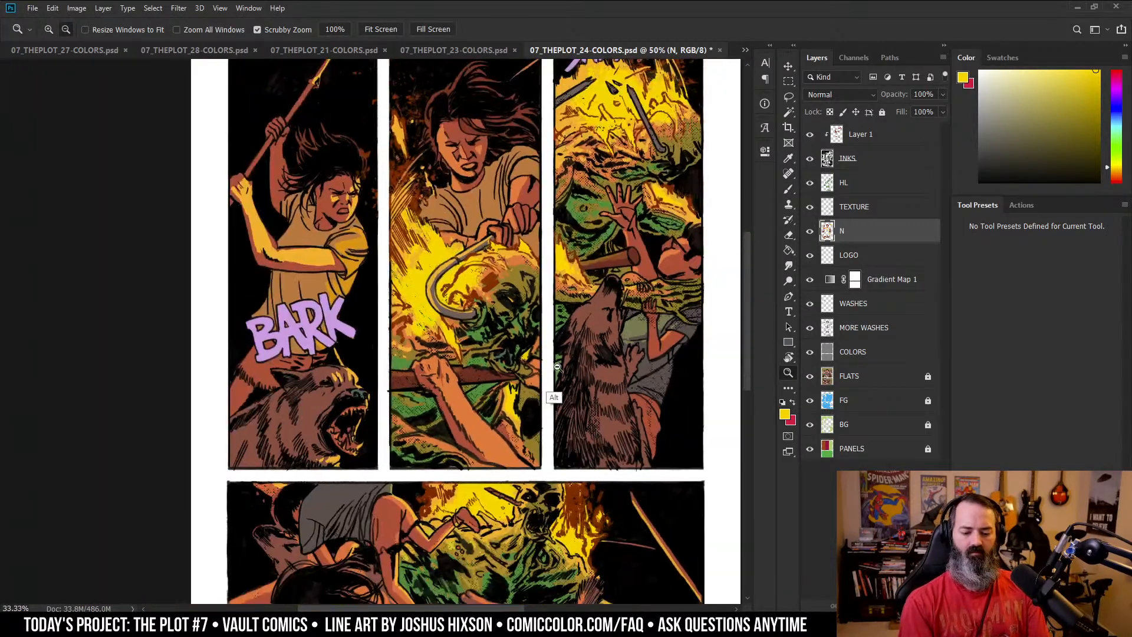
pyautogui.keyDown('alt'); pyautogui.click(557, 367); pyautogui.keyUp('alt')
pyautogui.keyDown('ctrl'); pyautogui.click(515, 358); pyautogui.keyUp('ctrl')
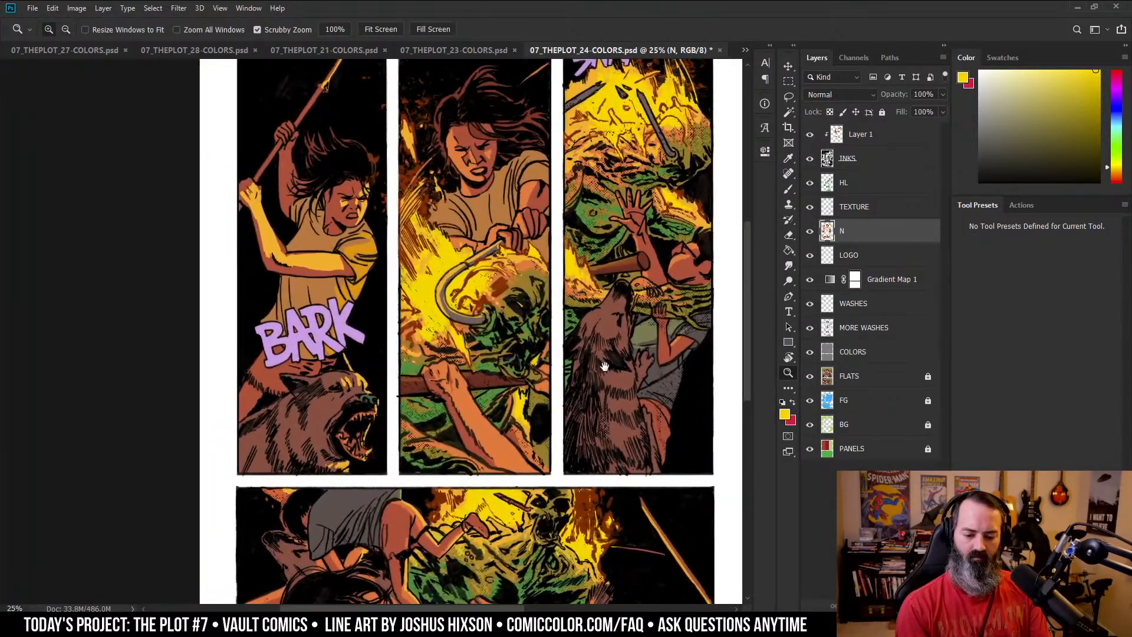
pyautogui.moveTo(607, 361); pyautogui.dragTo(579, 201)
pyautogui.keyDown('alt'); pyautogui.click(600, 547); pyautogui.keyUp('alt')
pyautogui.keyDown('ctrl'); pyautogui.click(541, 255); pyautogui.keyUp('ctrl')
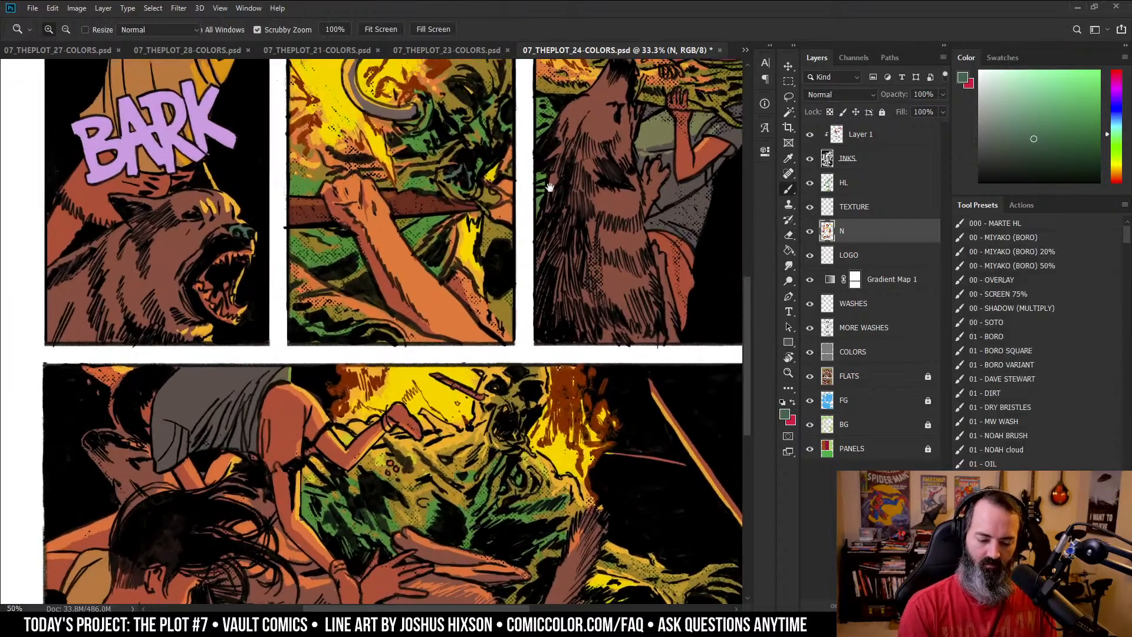
# - Paint the shape beside the skeleton's jaw in the sampled teal and pick a darker, greyer green for the foreground
pyautogui.moveTo(541, 255); pyautogui.dragTo(550, 342)
pyautogui.press('l')
pyautogui.press('b')
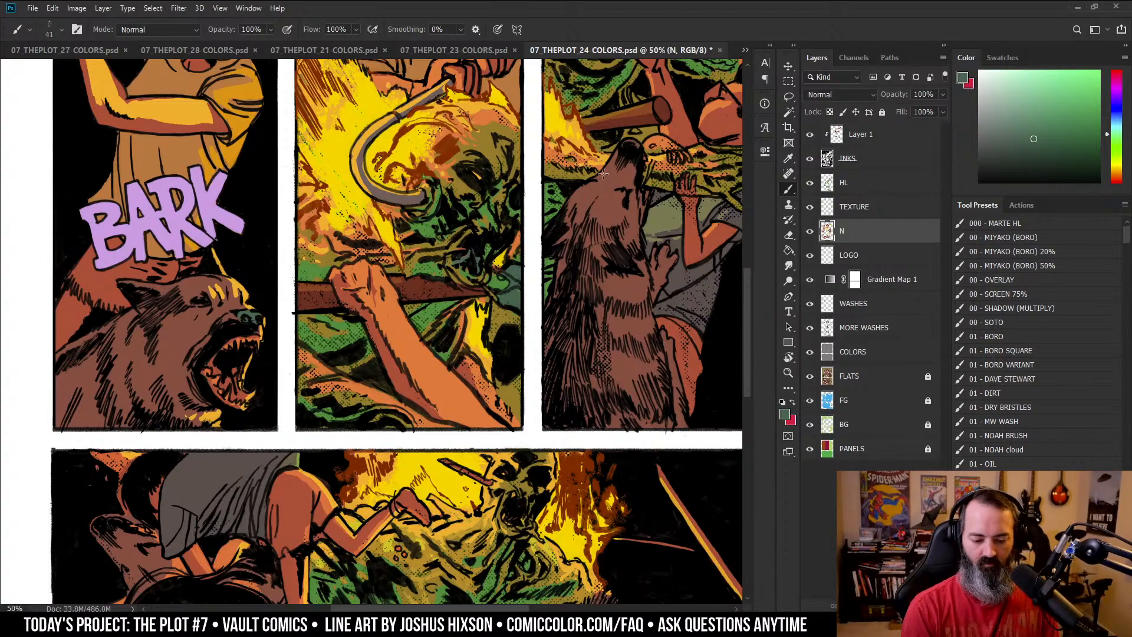
pyautogui.click(1016, 140)
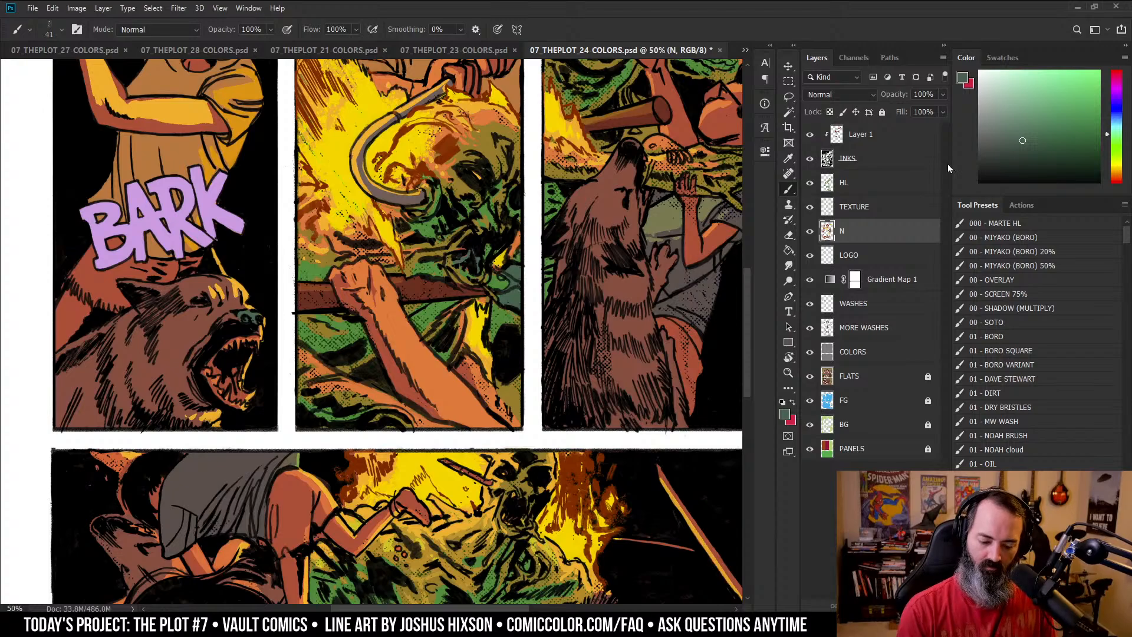
pyautogui.click(993, 154)
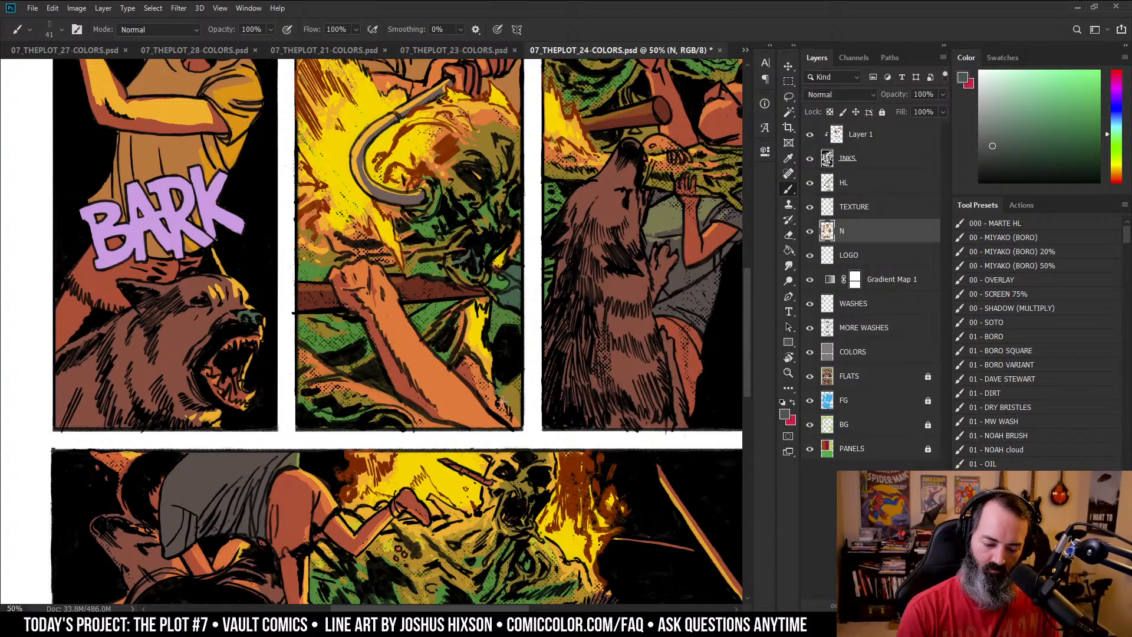
# - Examine the whole page at reduced size to judge how the panel colours work together
pyautogui.press('z')
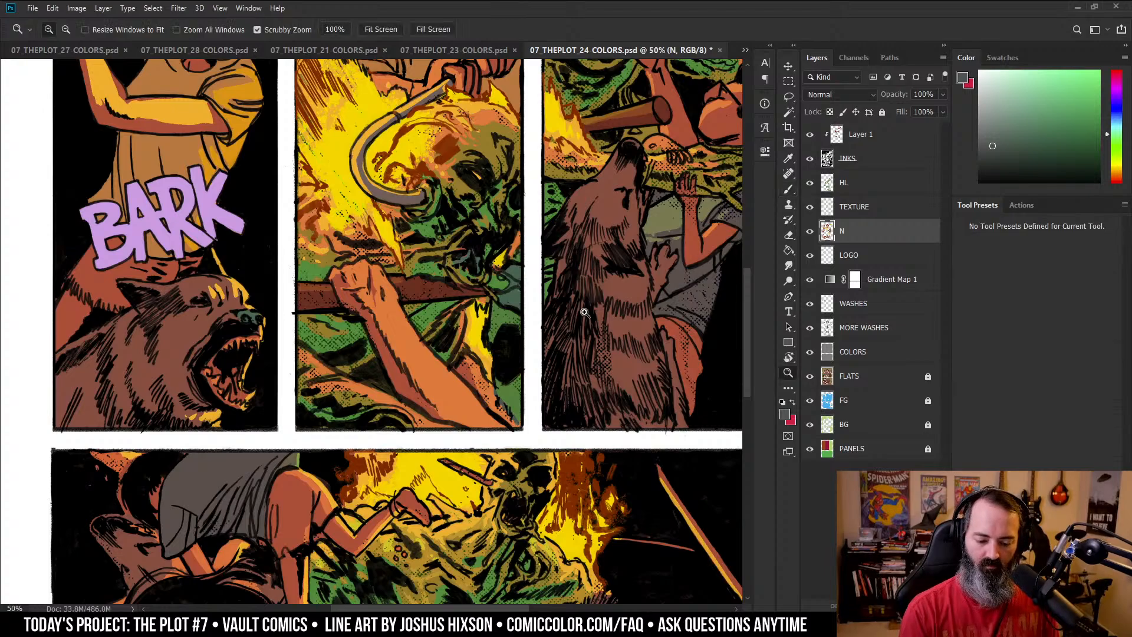
pyautogui.keyDown('alt'); pyautogui.click(549, 310); pyautogui.keyUp('alt')
pyautogui.keyDown('alt'); pyautogui.click(561, 308); pyautogui.keyUp('alt')
pyautogui.keyDown('alt'); pyautogui.click(561, 308); pyautogui.keyUp('alt')
pyautogui.moveTo(520, 287); pyautogui.dragTo(657, 268)
pyautogui.click(524, 319)
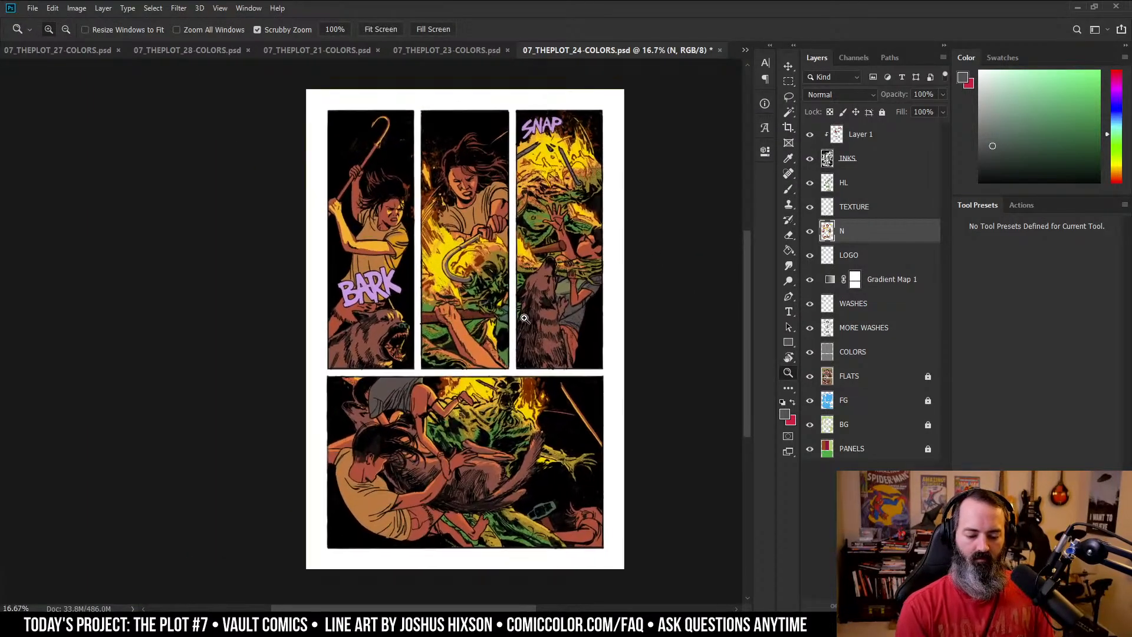
pyautogui.press('l')
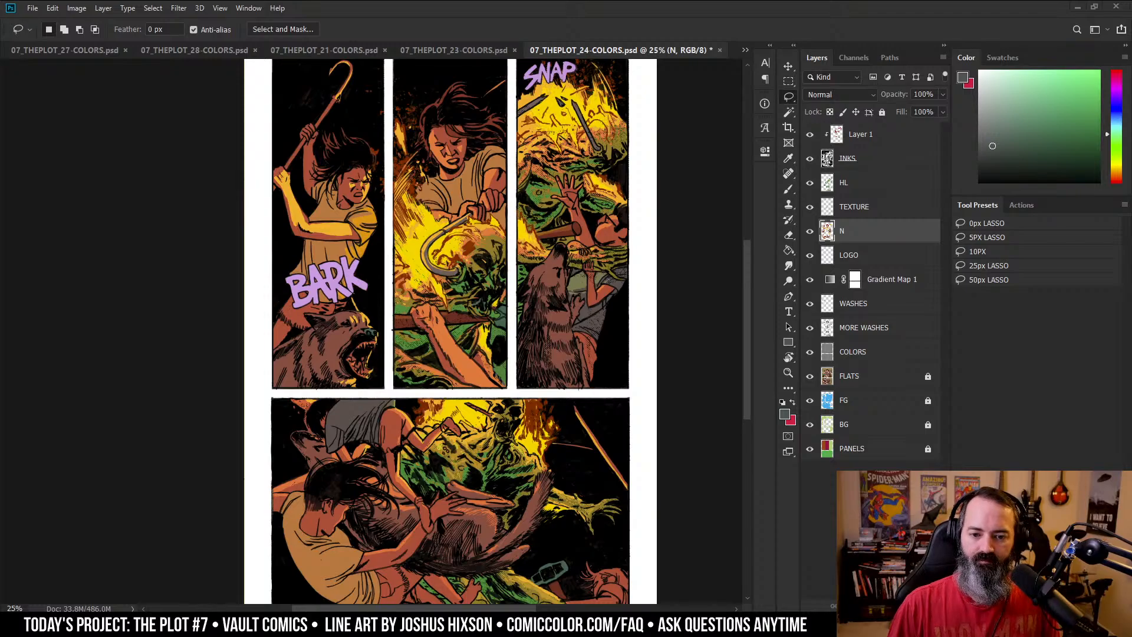
pyautogui.press('z')
pyautogui.keyDown('alt'); pyautogui.click(557, 286); pyautogui.keyUp('alt')
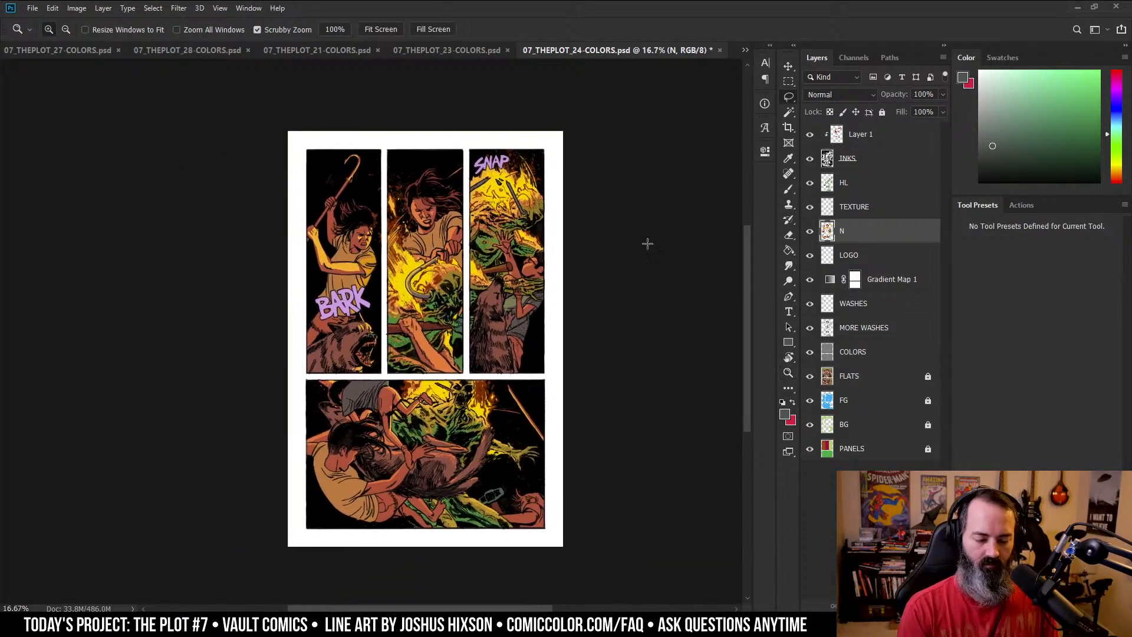
pyautogui.press('l')
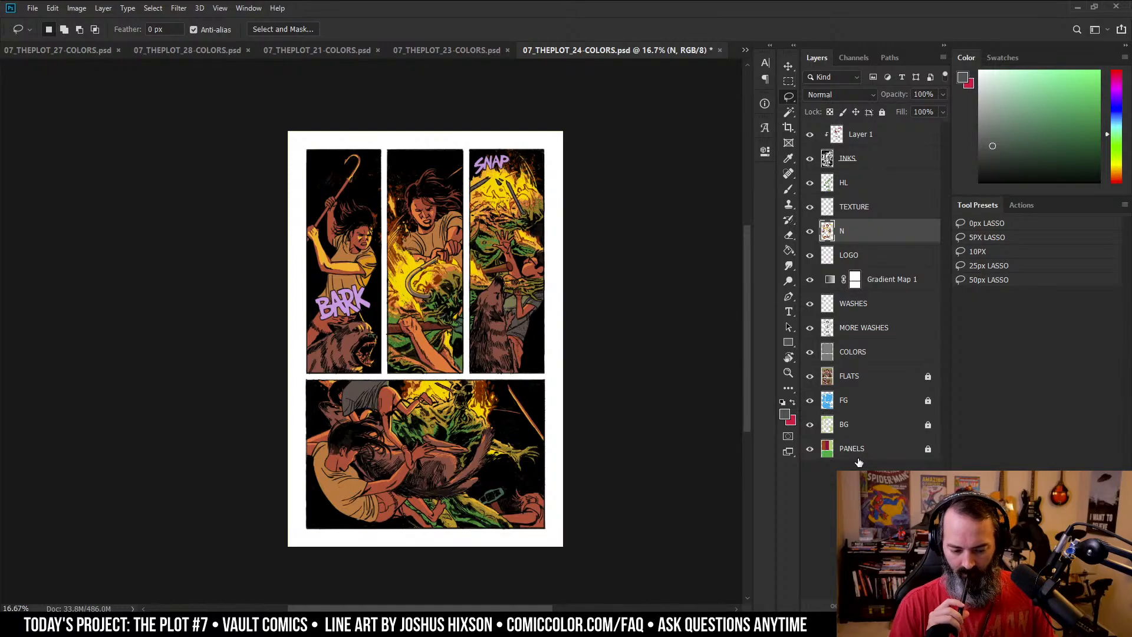
pyautogui.press('z')
pyautogui.click(619, 274)
pyautogui.press('l')
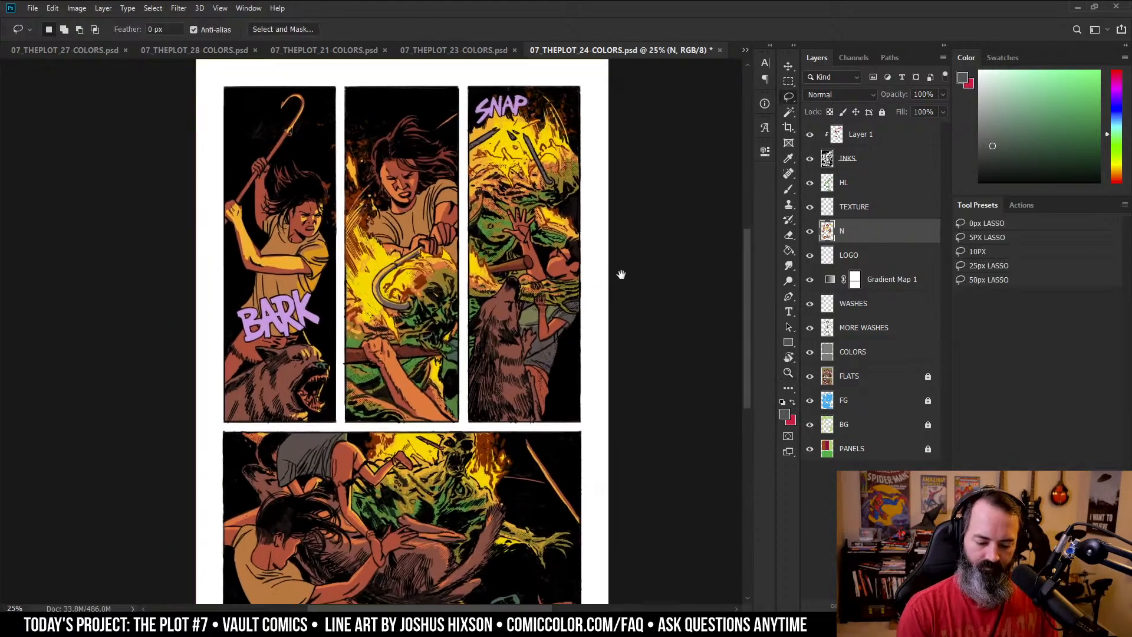
# - Select the leg beside the wolf in the third panel from FLATS and recolour it dark grey on the N layer
pyautogui.click(831, 376)
pyautogui.press('w')
pyautogui.click(546, 392)
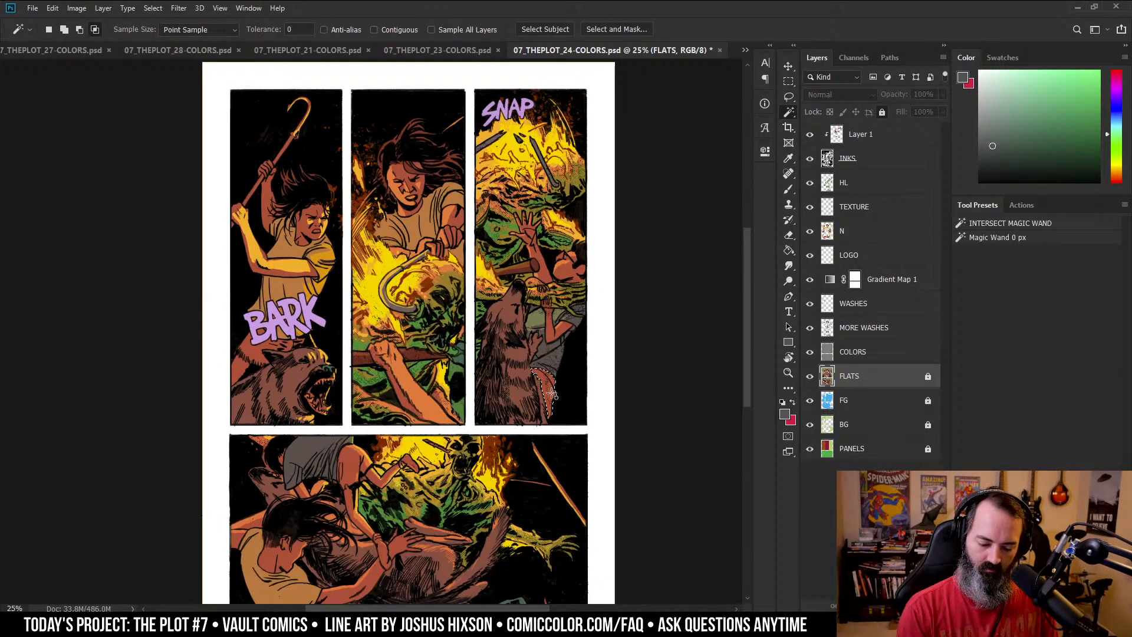
pyautogui.click(855, 230)
pyautogui.press('b')
pyautogui.hotkey('ctrl', 'd')
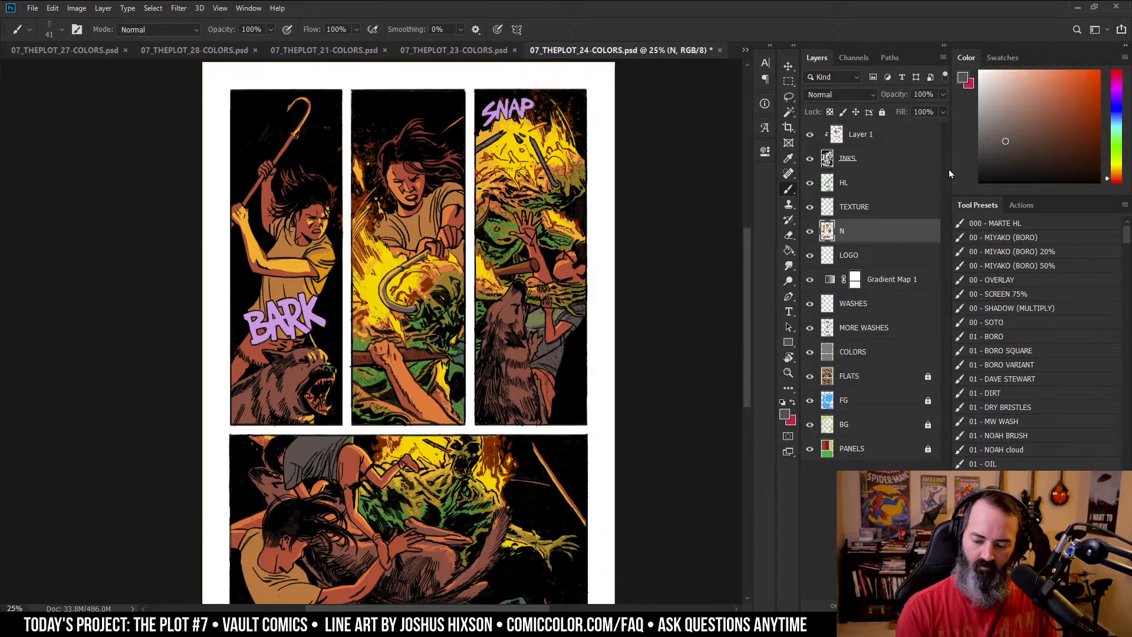
pyautogui.moveTo(539, 386)
pyautogui.mouseDown()
pyautogui.moveTo(536, 358)
pyautogui.moveTo(584, 385)
pyautogui.moveTo(541, 409)
pyautogui.mouseUp()
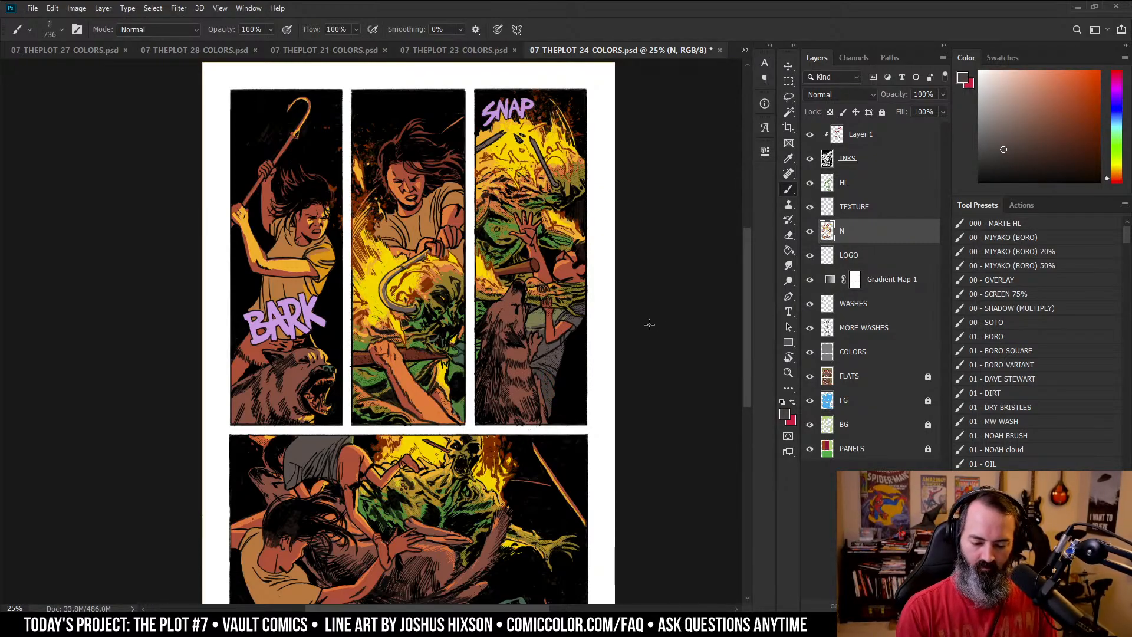
# - Lasso the green shape beside the forearm in the second panel's lower corner and paint it dark grey on the N layer
pyautogui.keyDown('ctrl'); pyautogui.click(469, 373); pyautogui.keyUp('ctrl')
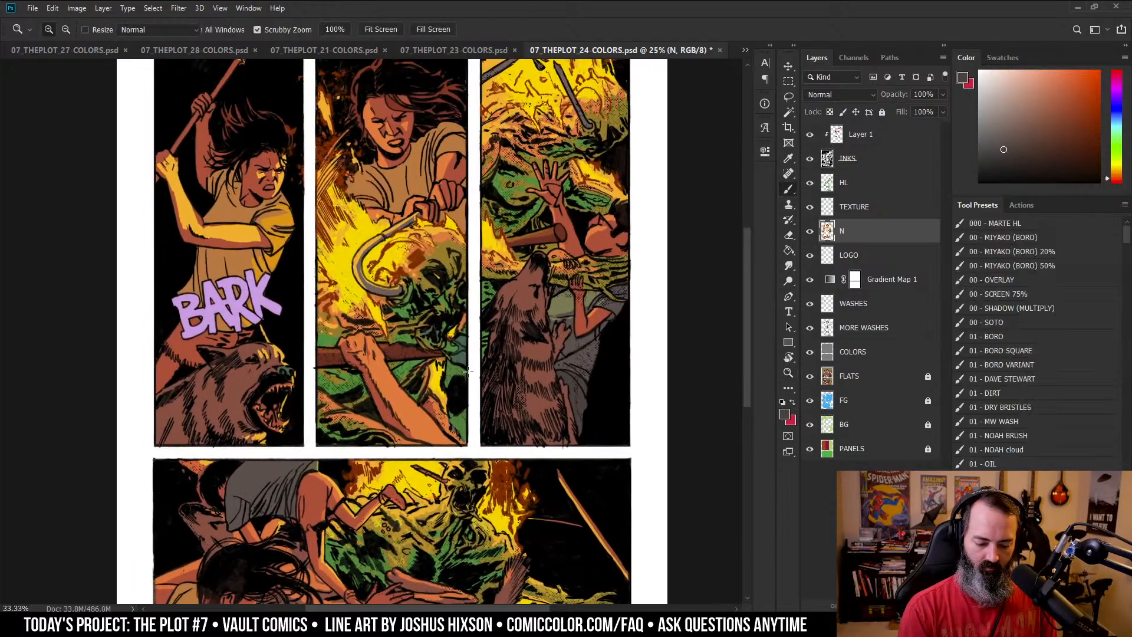
pyautogui.keyDown('ctrl'); pyautogui.click(469, 373); pyautogui.keyUp('ctrl')
pyautogui.moveTo(469, 374); pyautogui.dragTo(582, 289)
pyautogui.keyDown('ctrl'); pyautogui.click(581, 289); pyautogui.keyUp('ctrl')
pyautogui.press('l')
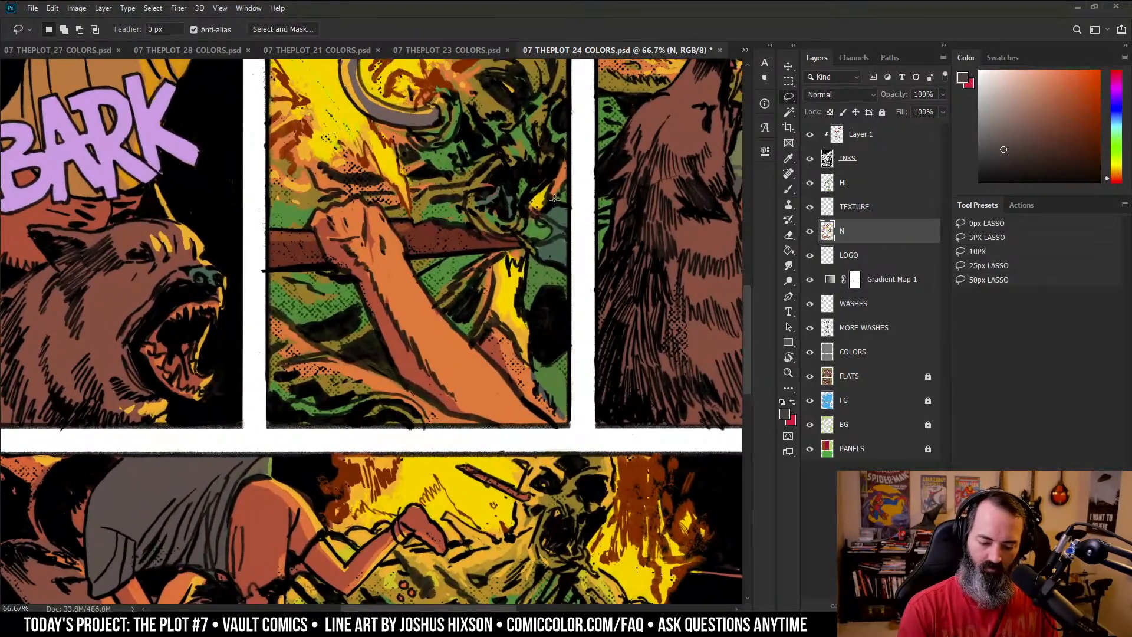
pyautogui.moveTo(567, 197); pyautogui.dragTo(563, 200)
pyautogui.moveTo(563, 269)
pyautogui.mouseDown()
pyautogui.moveTo(525, 257)
pyautogui.moveTo(523, 289)
pyautogui.moveTo(533, 389)
pyautogui.moveTo(566, 421)
pyautogui.moveTo(566, 269)
pyautogui.mouseUp()
pyautogui.press('z')
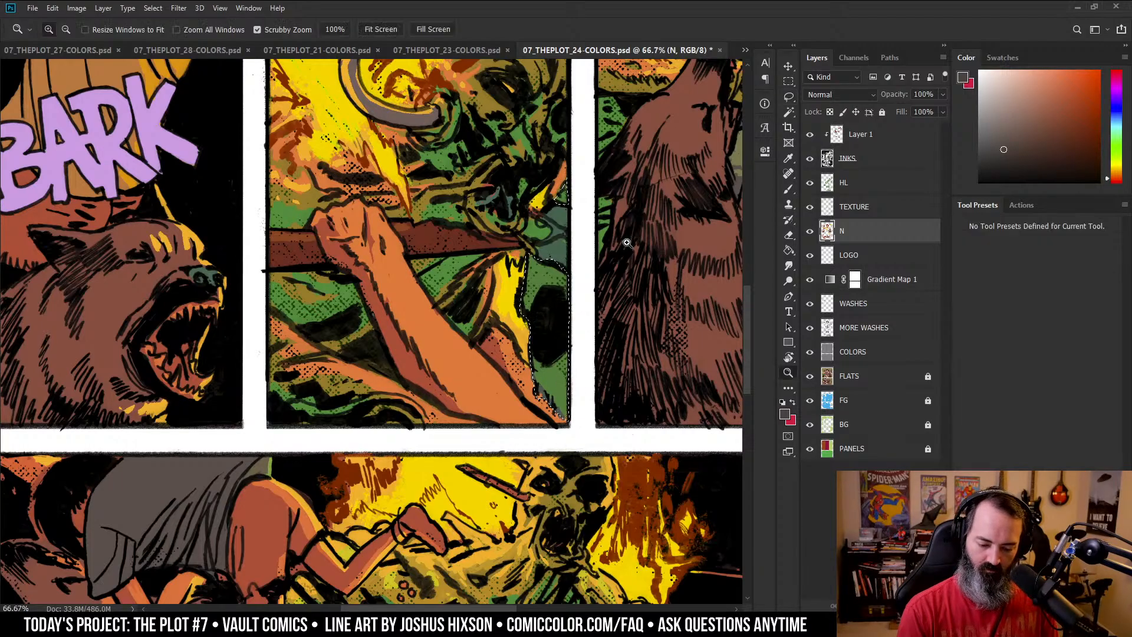
pyautogui.keyDown('alt'); pyautogui.click(612, 276); pyautogui.keyUp('alt')
pyautogui.press('b')
pyautogui.hotkey('ctrl', 'h')
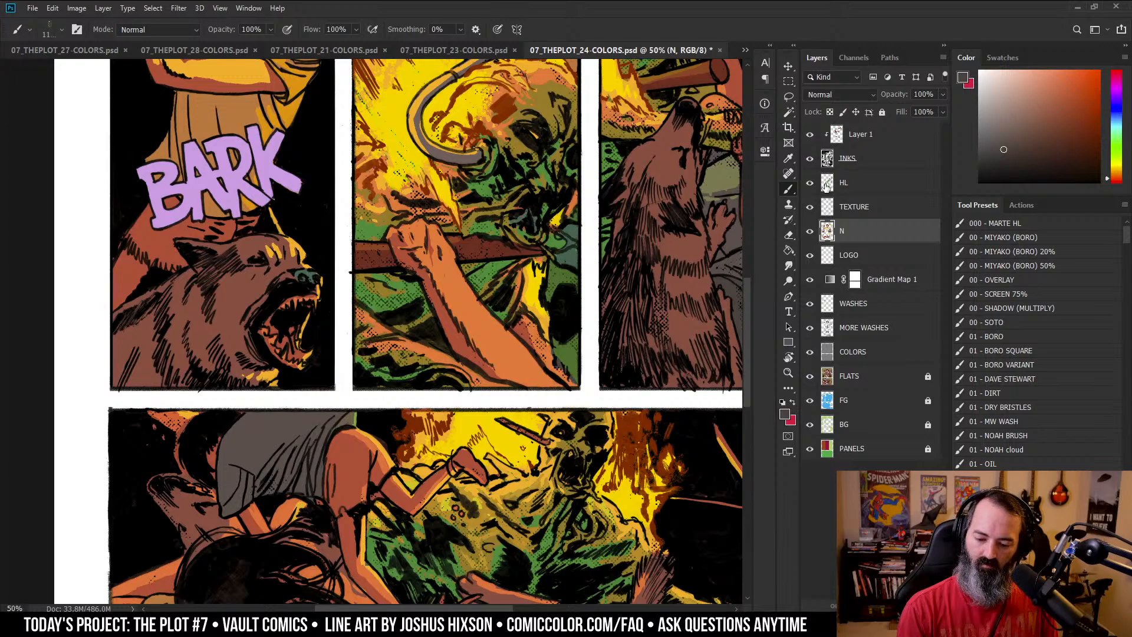
# - Switch to the HL layer and pick a lighter warm grey for the dark shape beside the forearm in the second panel
pyautogui.click(830, 185)
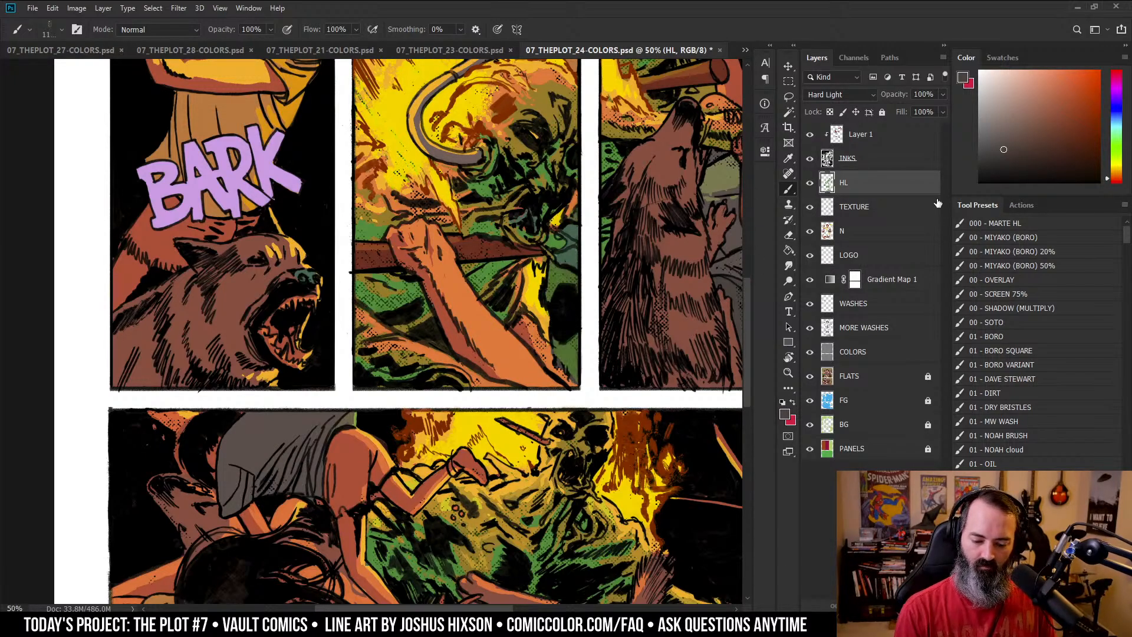
pyautogui.click(1019, 126)
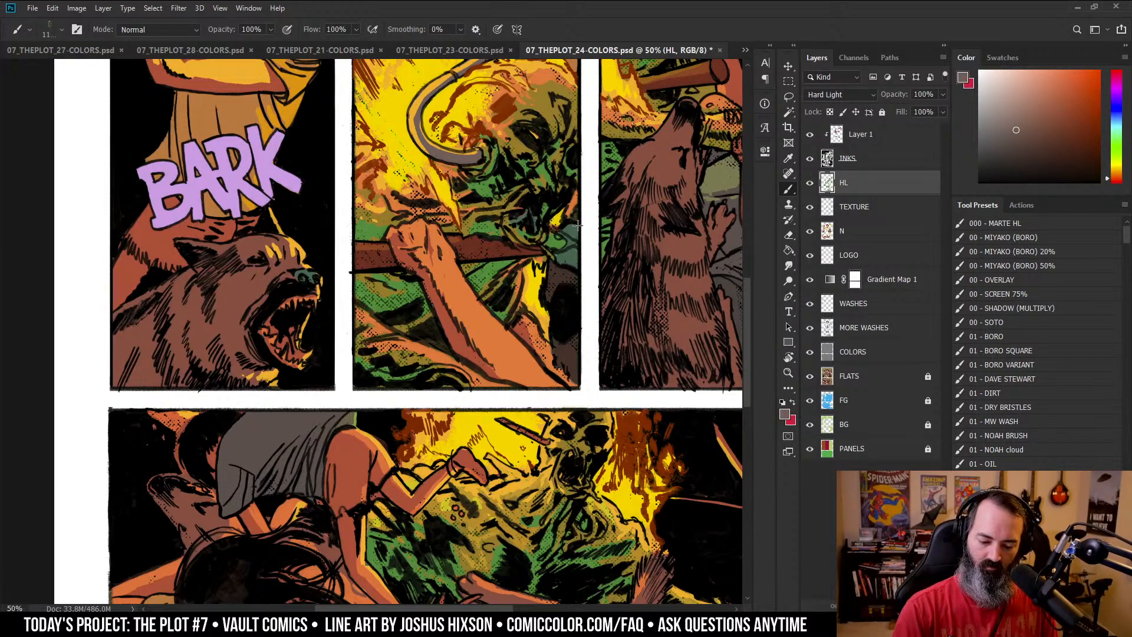
pyautogui.press('z')
pyautogui.keyDown('alt'); pyautogui.click(582, 323); pyautogui.keyUp('alt')
# - Review the upper panels and the bottom panel at several magnifications to check the updated greys and firelight colours
pyautogui.moveTo(644, 227); pyautogui.dragTo(592, 308)
pyautogui.press('l')
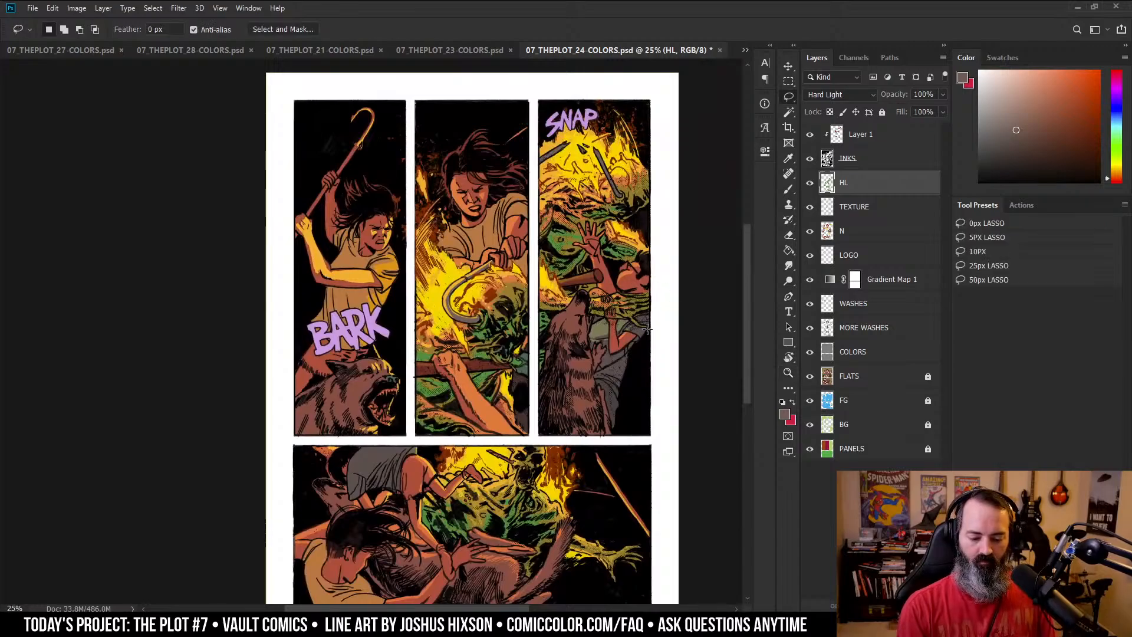
pyautogui.moveTo(648, 208); pyautogui.dragTo(617, 122)
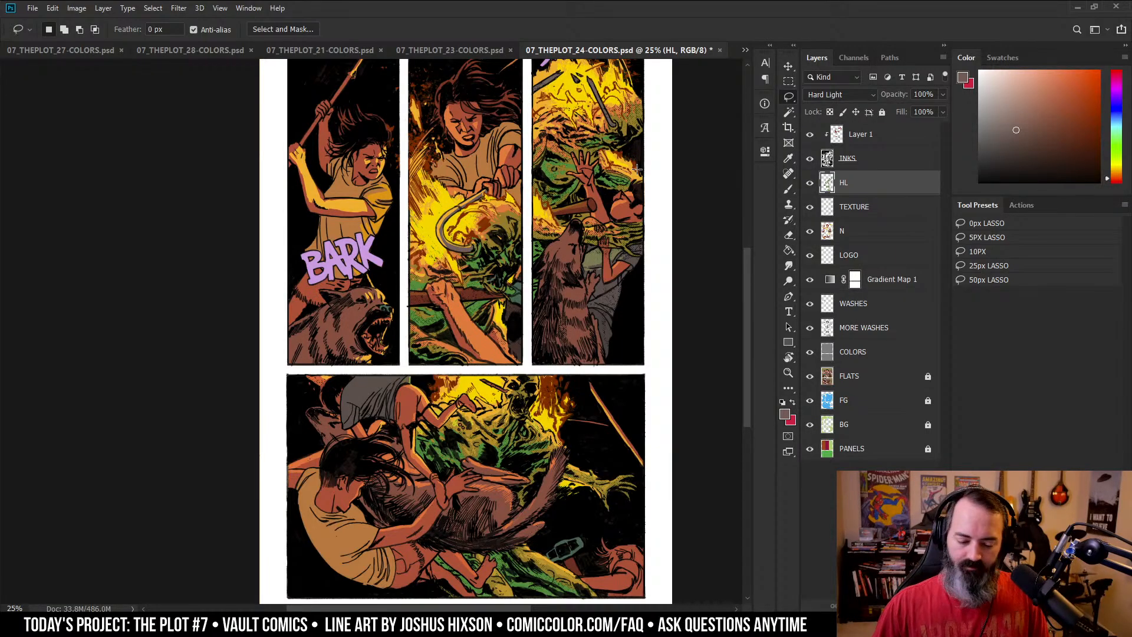
pyautogui.press('z')
pyautogui.hotkey('ctrl', '-')
pyautogui.moveTo(686, 254)
pyautogui.mouseDown()
pyautogui.moveTo(592, 288)
pyautogui.moveTo(692, 253)
pyautogui.mouseUp()
pyautogui.moveTo(616, 247); pyautogui.dragTo(689, 236)
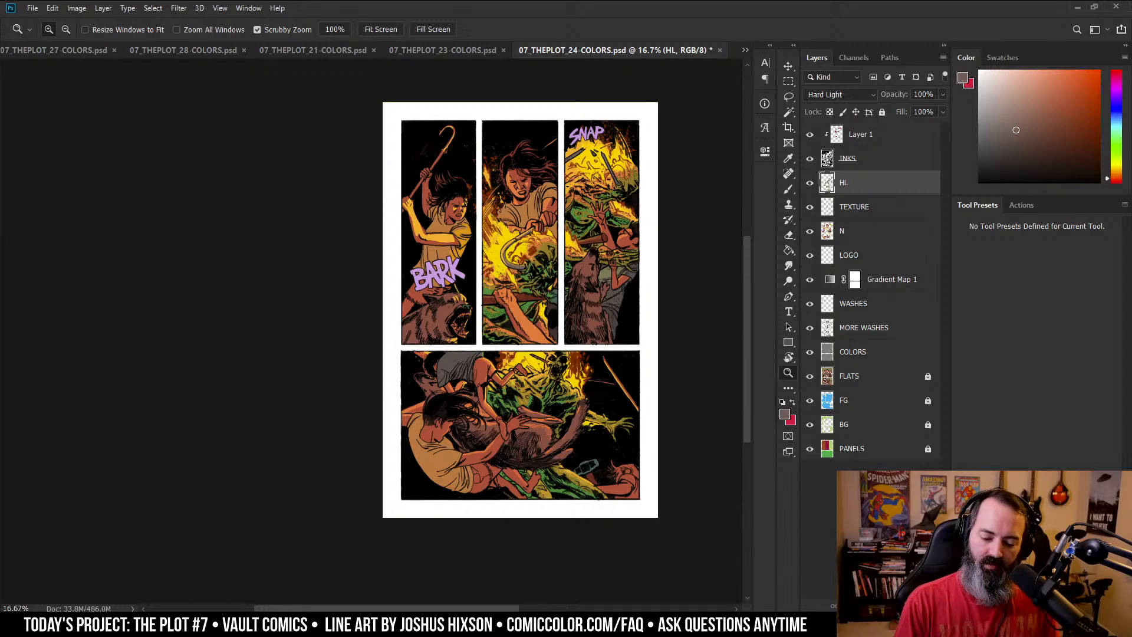
pyautogui.click(610, 263)
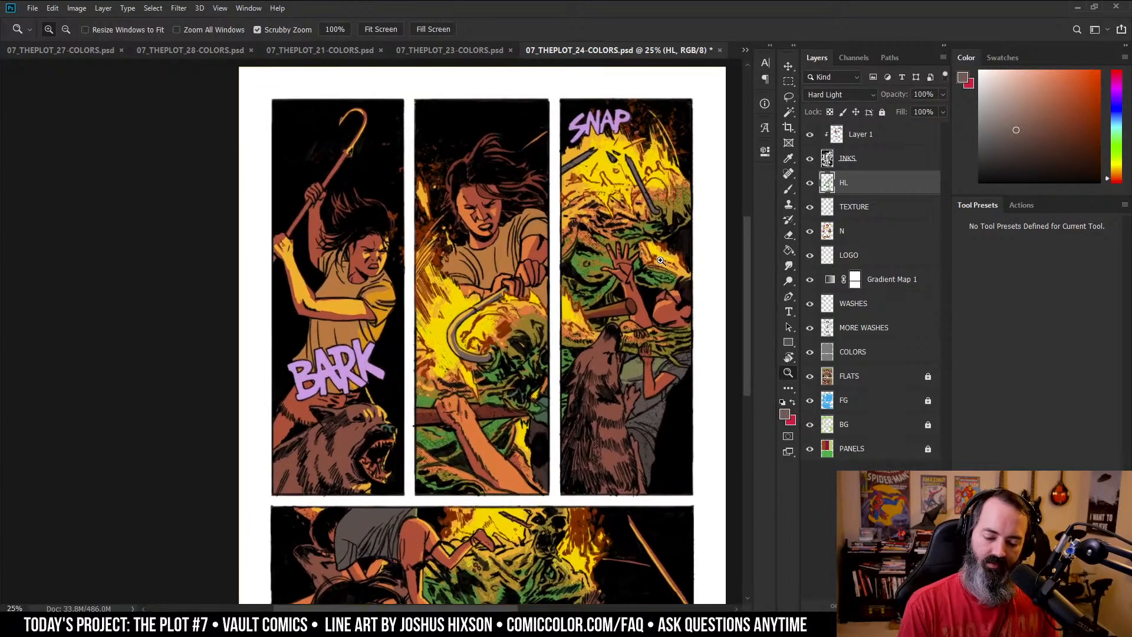
pyautogui.click(661, 260)
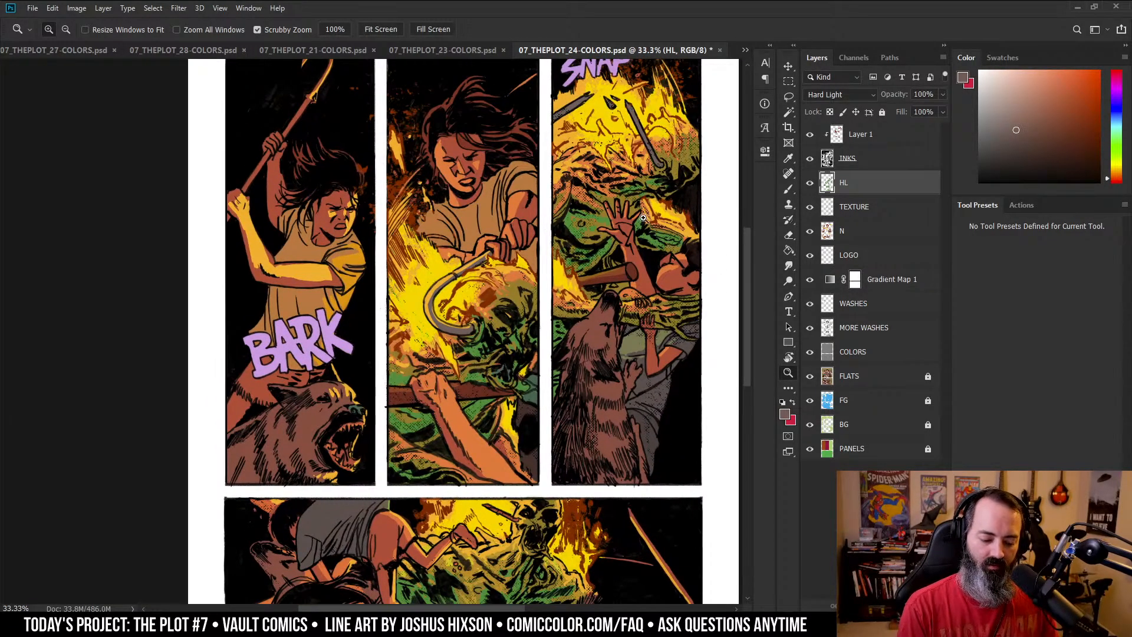
pyautogui.press('l')
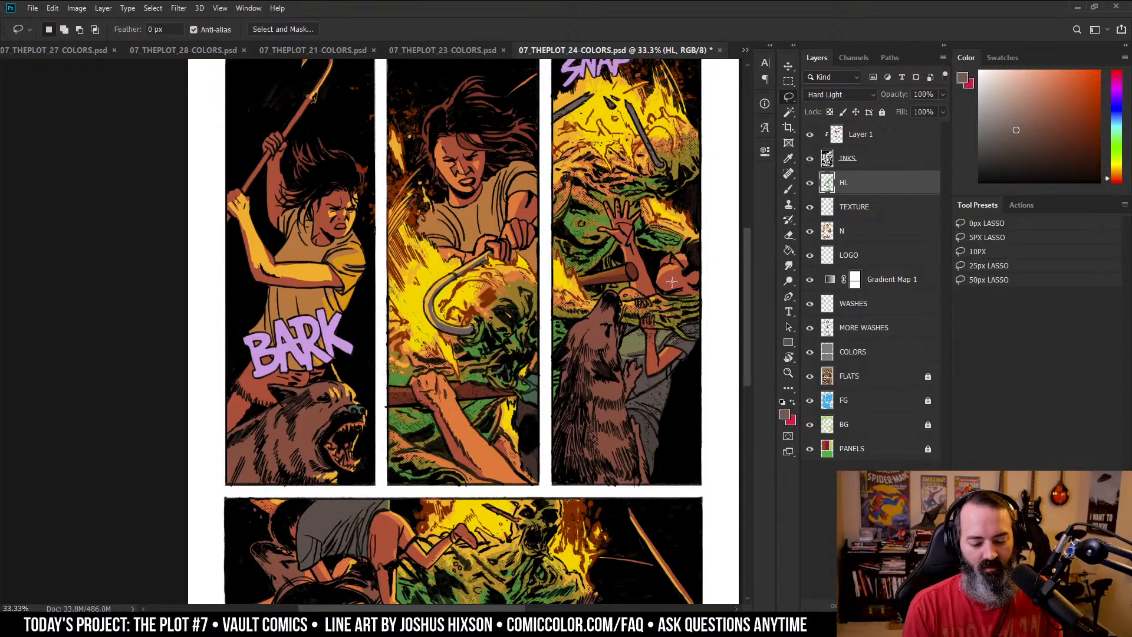
pyautogui.moveTo(665, 207); pyautogui.dragTo(657, 220)
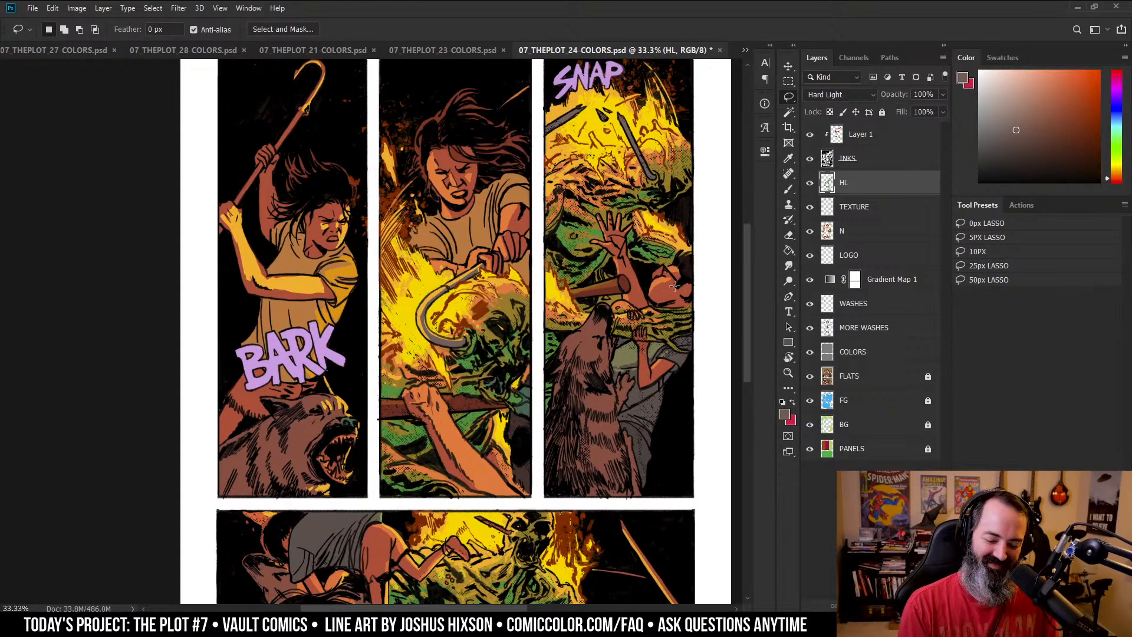
pyautogui.scroll(-5, 674, 286)
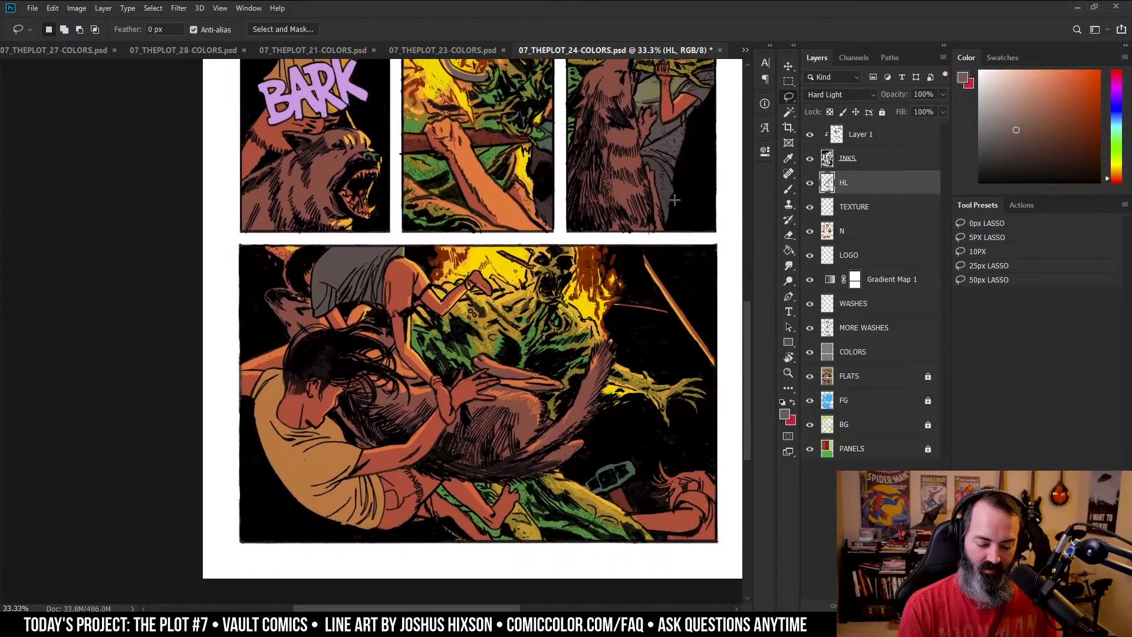
pyautogui.press('z')
pyautogui.keyDown('alt'); pyautogui.click(679, 337); pyautogui.keyUp('alt')
pyautogui.scroll(2, 704, 422)
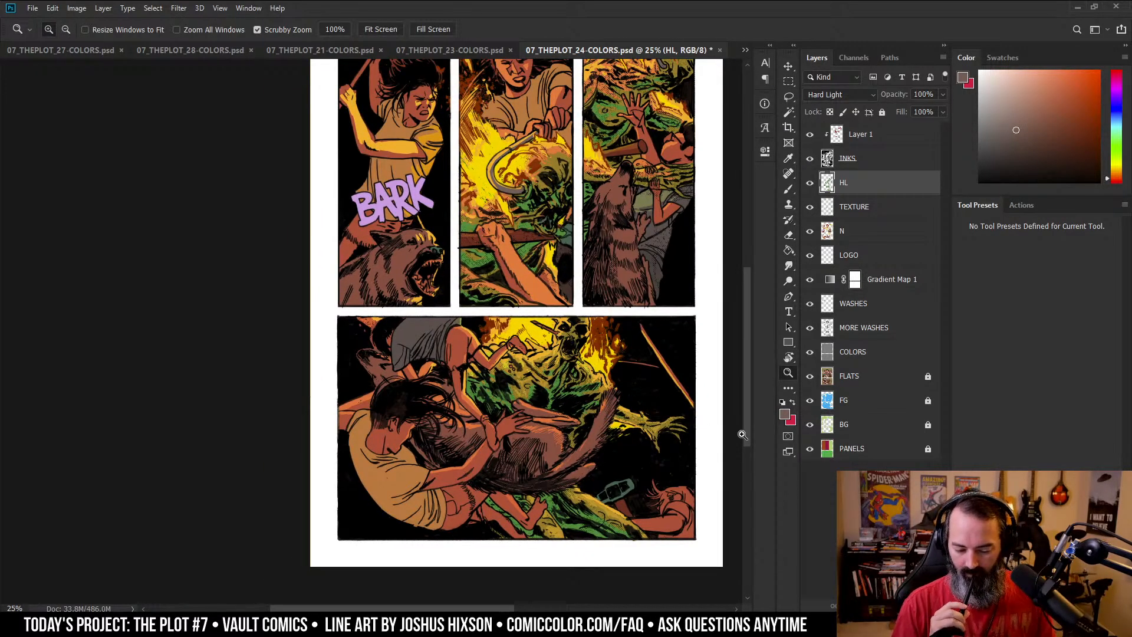
# - Select the hammer and the fallen figure in the bottom panel's lower corner from FLATS and paint them blue-grey on the N layer
pyautogui.moveTo(645, 288); pyautogui.dragTo(615, 197)
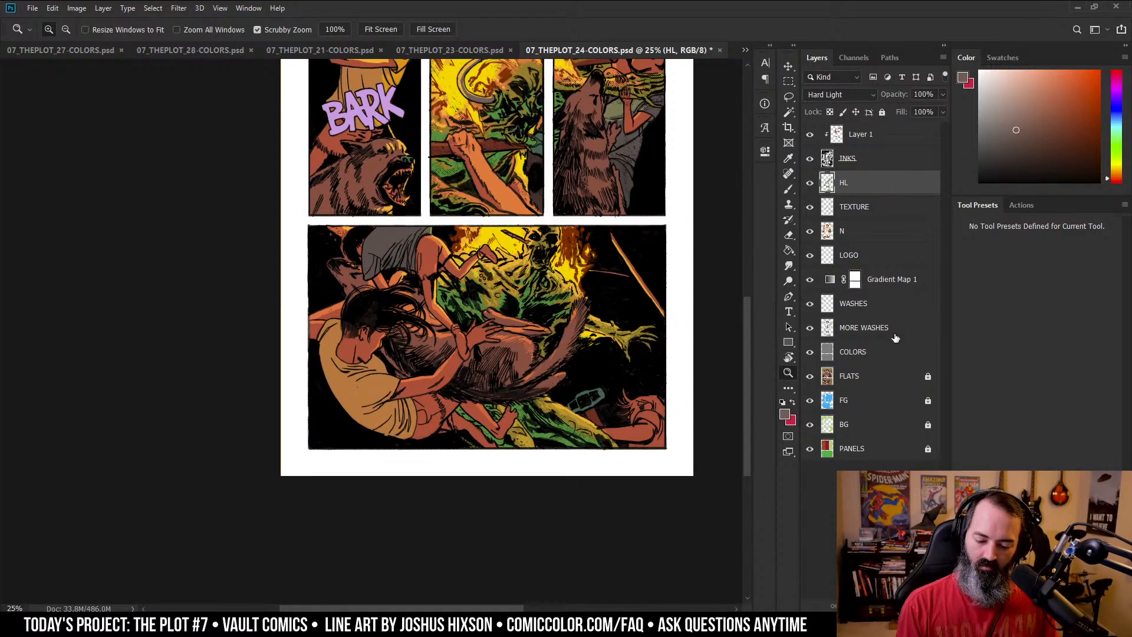
pyautogui.click(852, 377)
pyautogui.press('w')
pyautogui.click(589, 401)
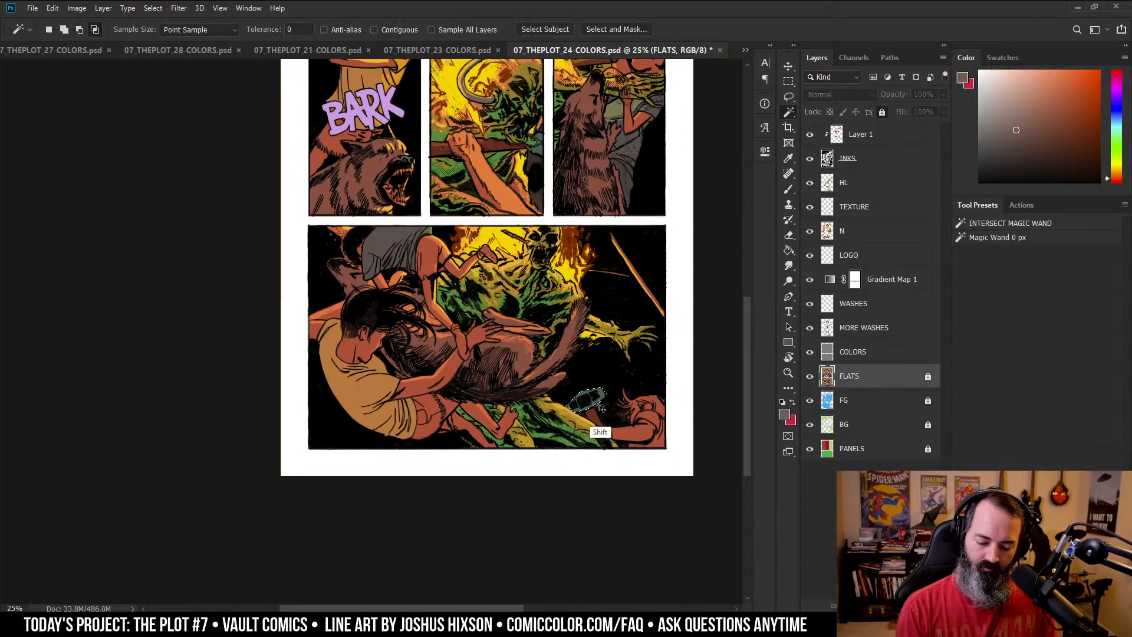
pyautogui.keyDown('shift'); pyautogui.click(651, 406); pyautogui.keyUp('shift')
pyautogui.keyDown('shift'); pyautogui.click(654, 408); pyautogui.keyUp('shift')
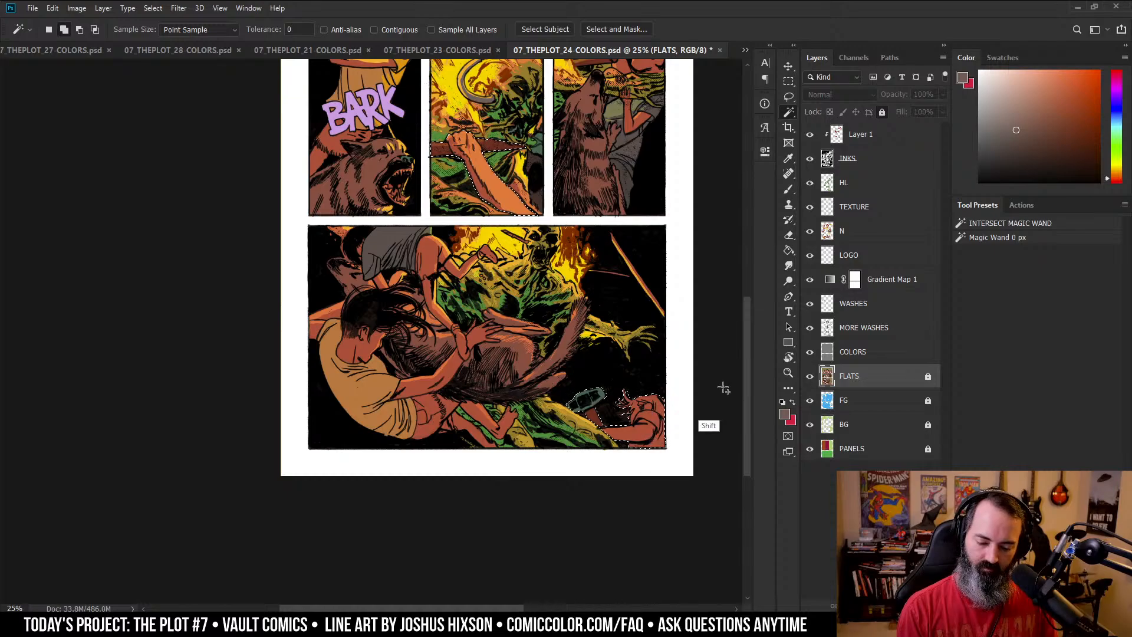
pyautogui.moveTo(667, 300); pyautogui.dragTo(635, 360)
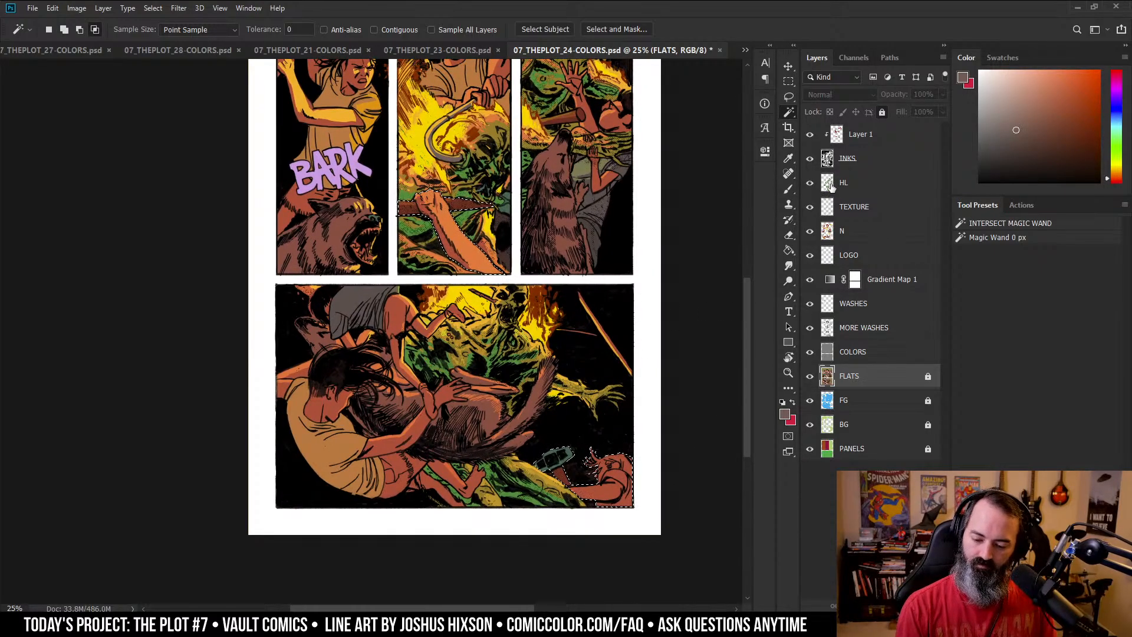
pyautogui.keyDown('ctrl'); pyautogui.click(625, 429); pyautogui.keyUp('ctrl')
pyautogui.press('b')
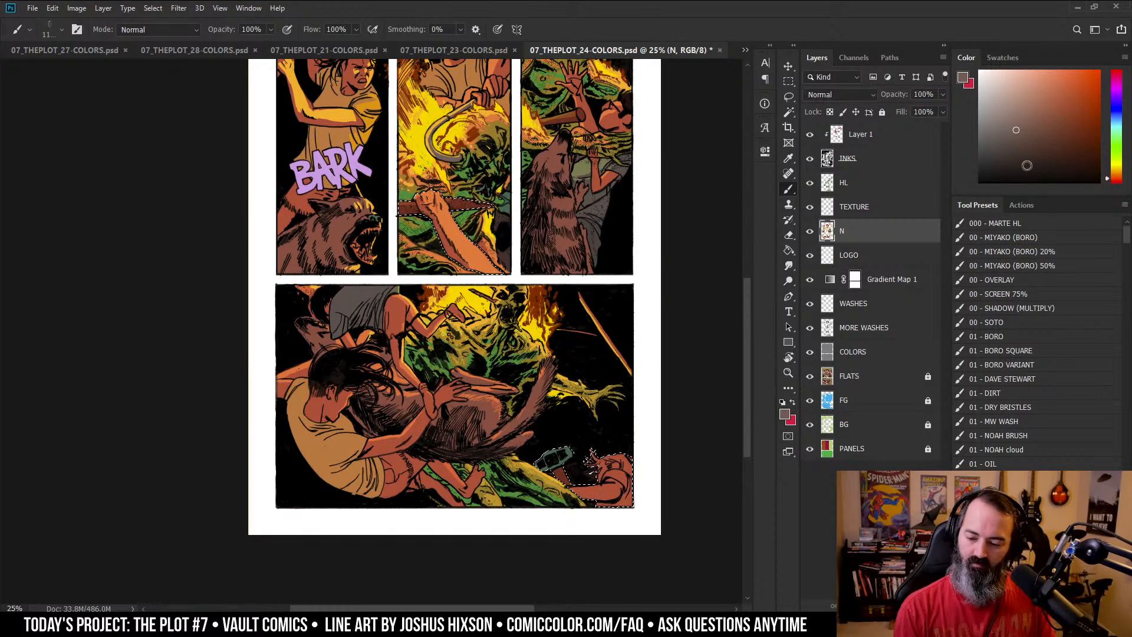
pyautogui.click(1016, 124)
pyautogui.press(']')
pyautogui.moveTo(595, 466)
pyautogui.mouseDown()
pyautogui.moveTo(613, 481)
pyautogui.moveTo(601, 498)
pyautogui.mouseUp()
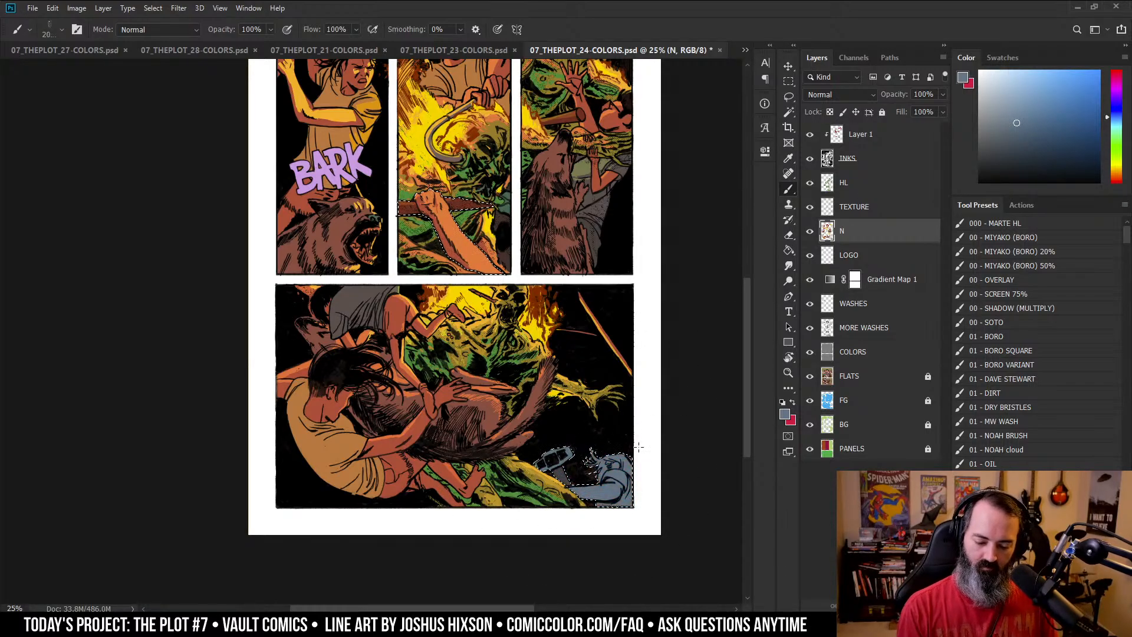
# - Remove the second panel from the selection and recolour the fallen figure and hammer with hue +165, saturation +72 and lightness -27
pyautogui.press('l')
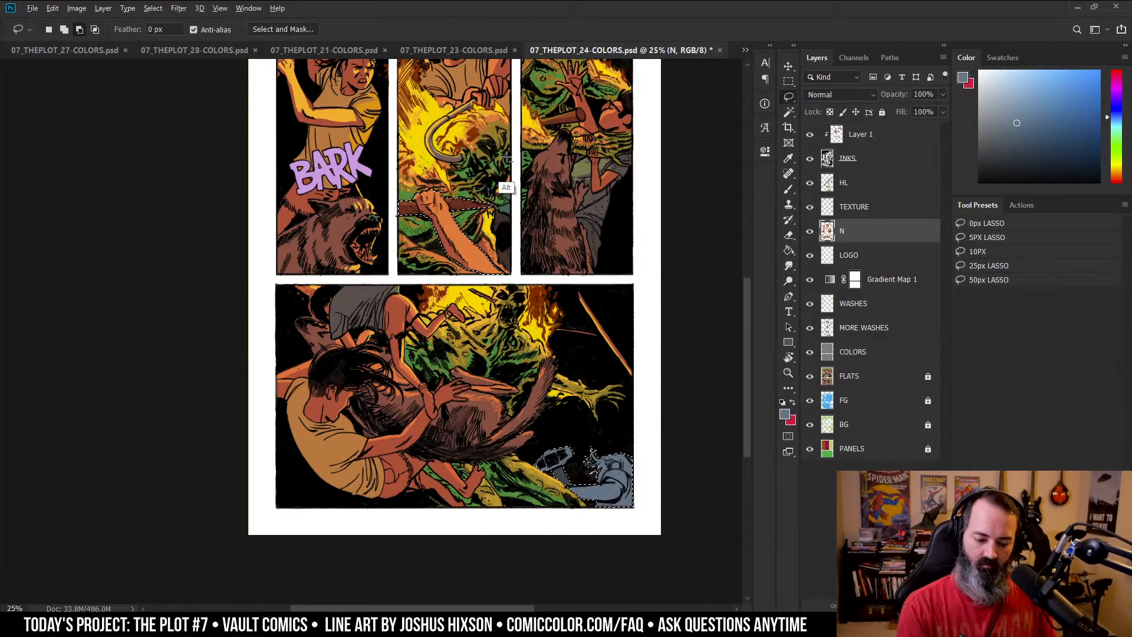
pyautogui.moveTo(507, 158); pyautogui.dragTo(514, 162)
pyautogui.moveTo(663, 169)
pyautogui.mouseDown()
pyautogui.moveTo(618, 343)
pyautogui.moveTo(636, 151)
pyautogui.mouseUp()
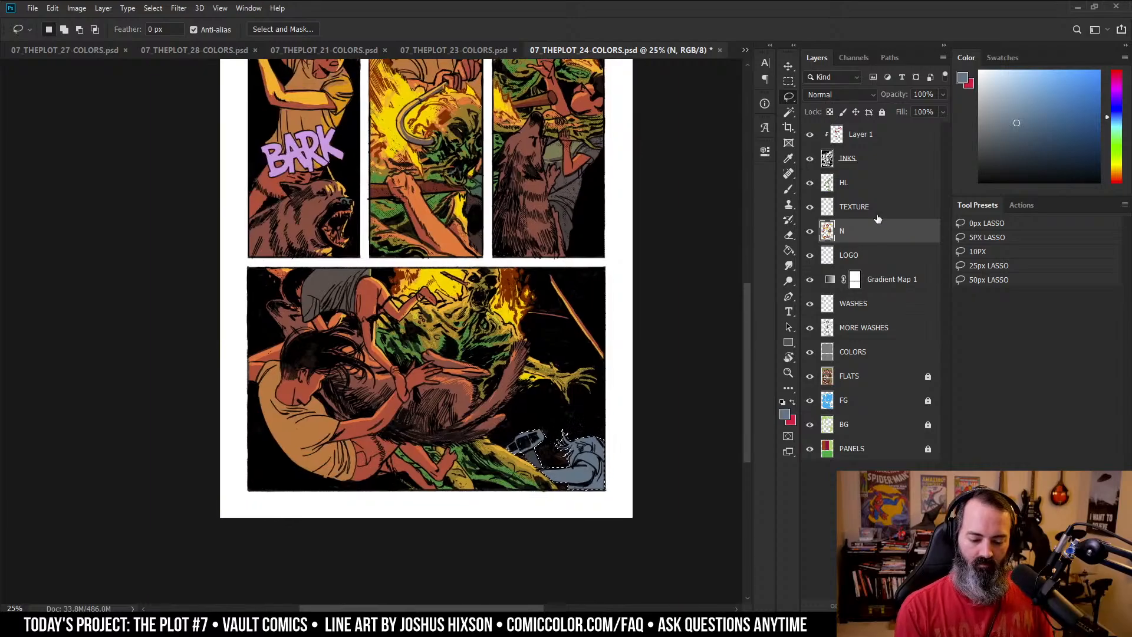
pyautogui.press('ctrl')
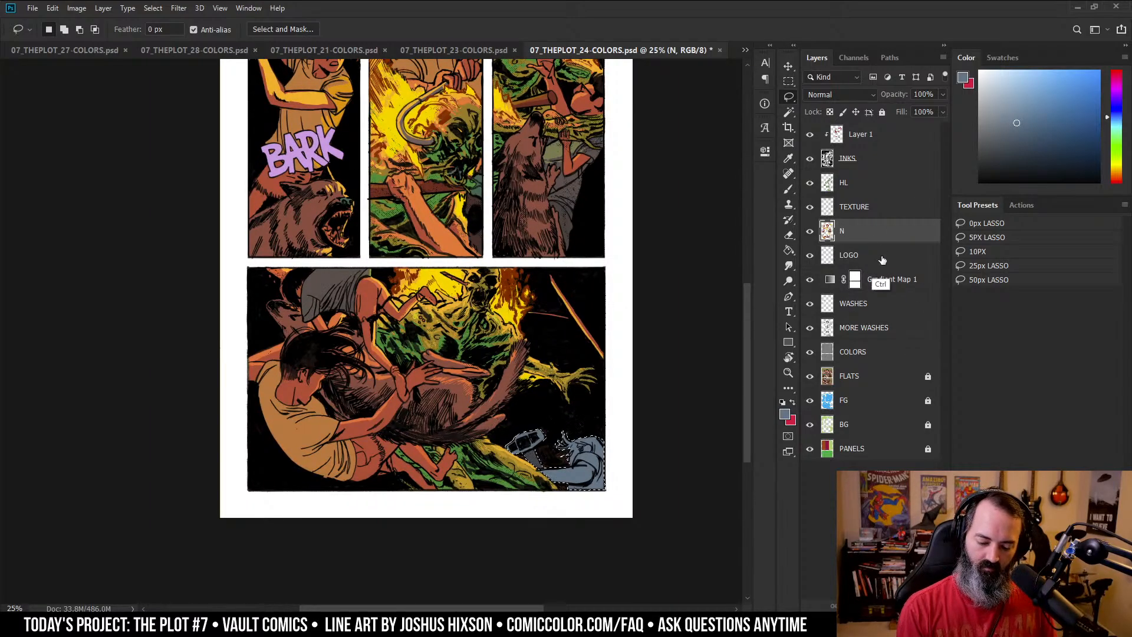
pyautogui.hotkey('ctrl', 'u')
pyautogui.moveTo(804, 425); pyautogui.dragTo(746, 370)
pyautogui.moveTo(807, 392); pyautogui.dragTo(848, 395)
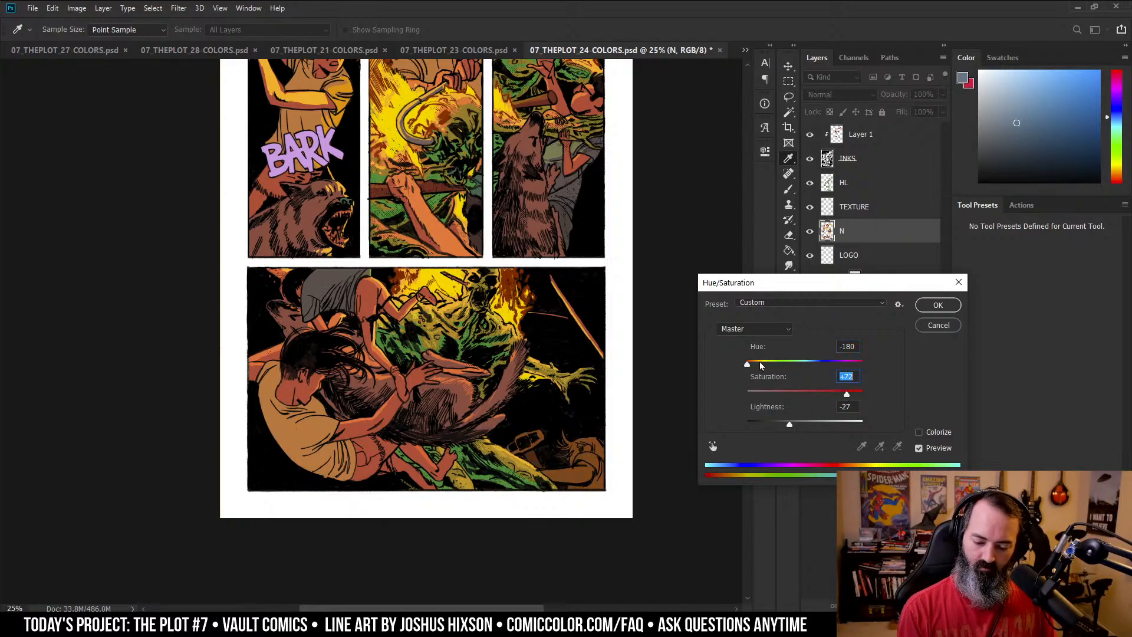
pyautogui.moveTo(760, 362); pyautogui.dragTo(859, 362)
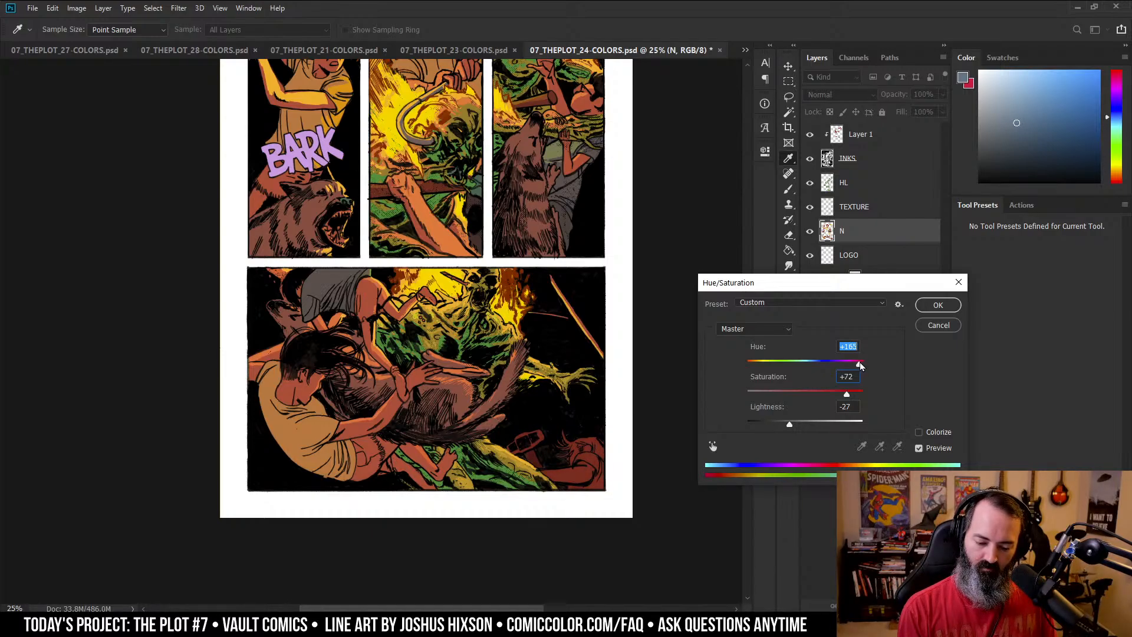
pyautogui.click(938, 304)
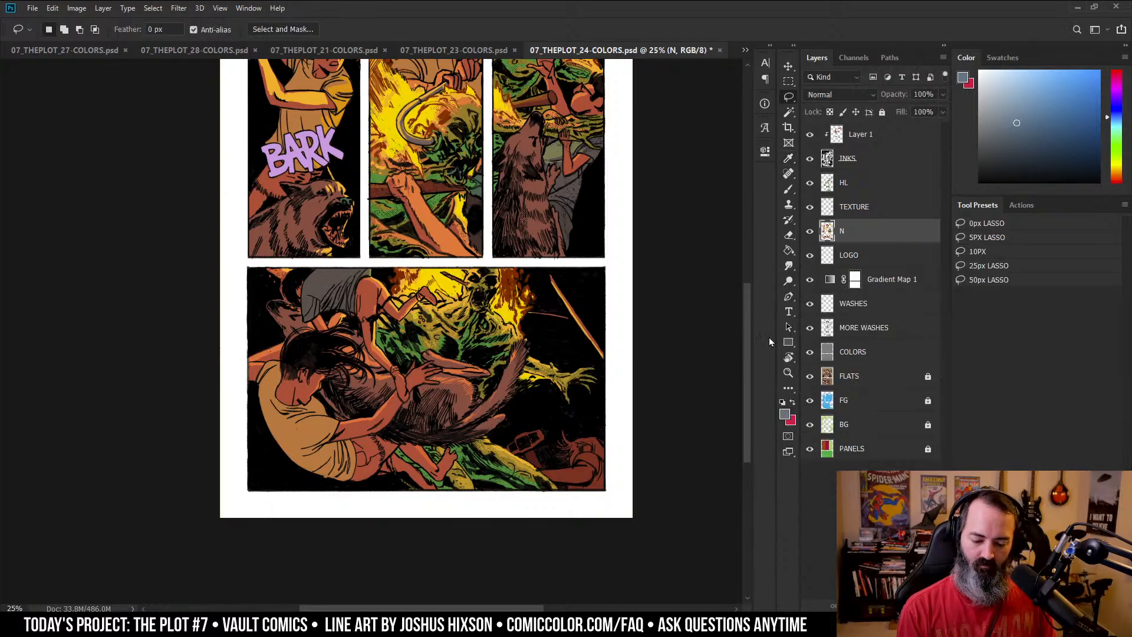
# - Sample the fallen figure's dark red, shift it to a lighter orange, and brush highlights on the hammer, hair and upper arm on the N layer
pyautogui.moveTo(629, 374); pyautogui.dragTo(633, 297)
pyautogui.hotkey('ctrl', '+')
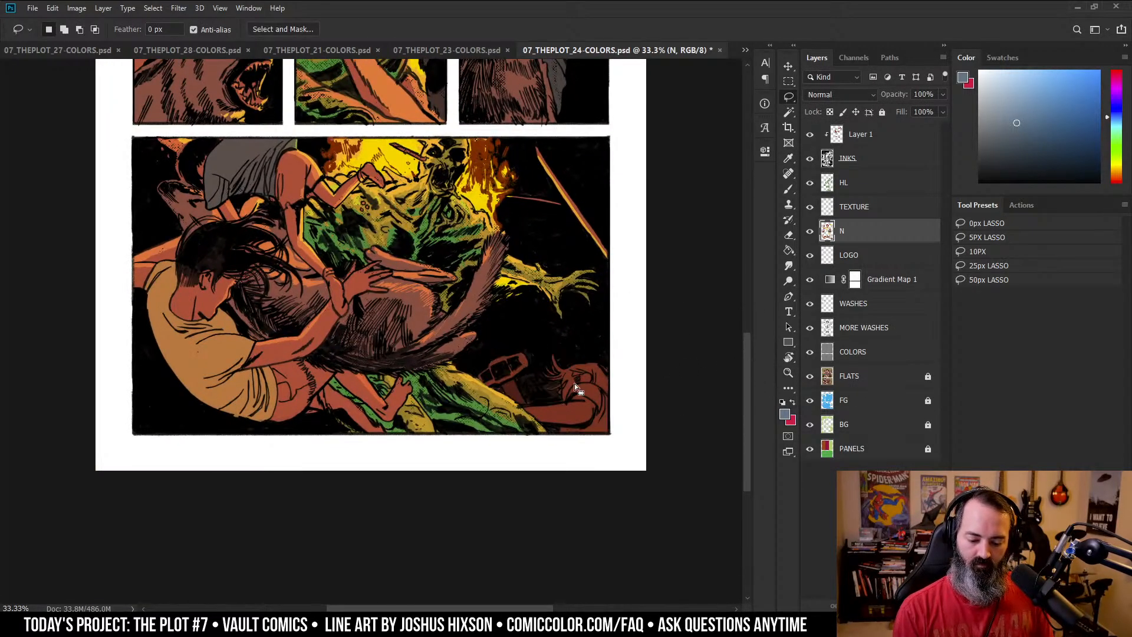
pyautogui.hotkey('ctrl', '+')
pyautogui.press('b')
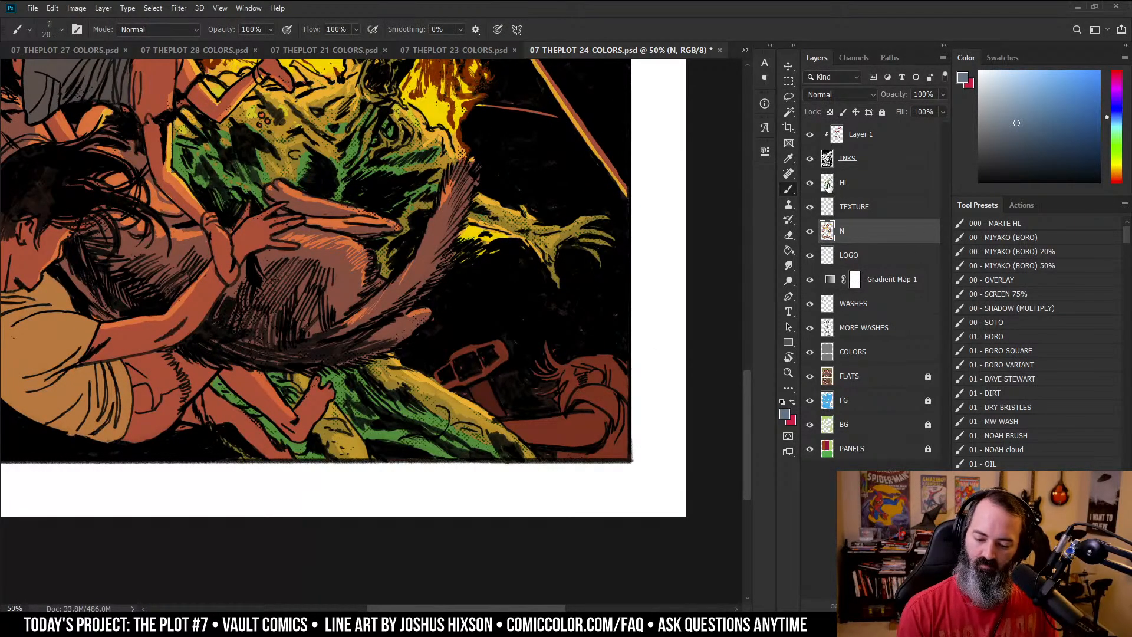
pyautogui.moveTo(593, 183); pyautogui.dragTo(608, 242)
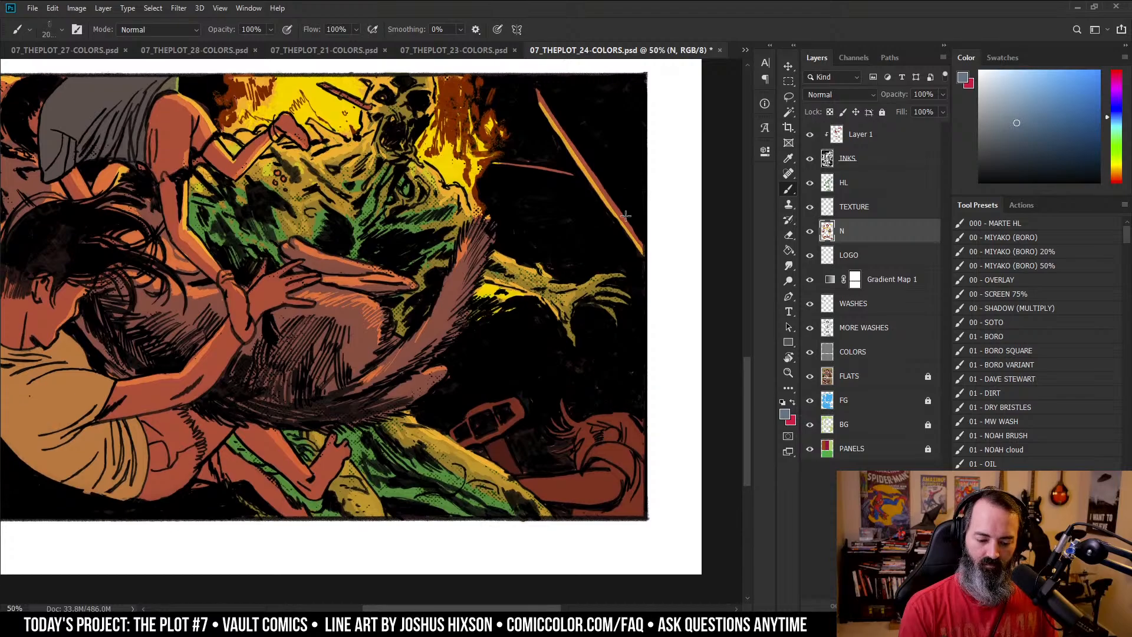
pyautogui.keyDown('alt'); pyautogui.click(589, 495); pyautogui.keyUp('alt')
pyautogui.moveTo(1066, 94); pyautogui.dragTo(1057, 87)
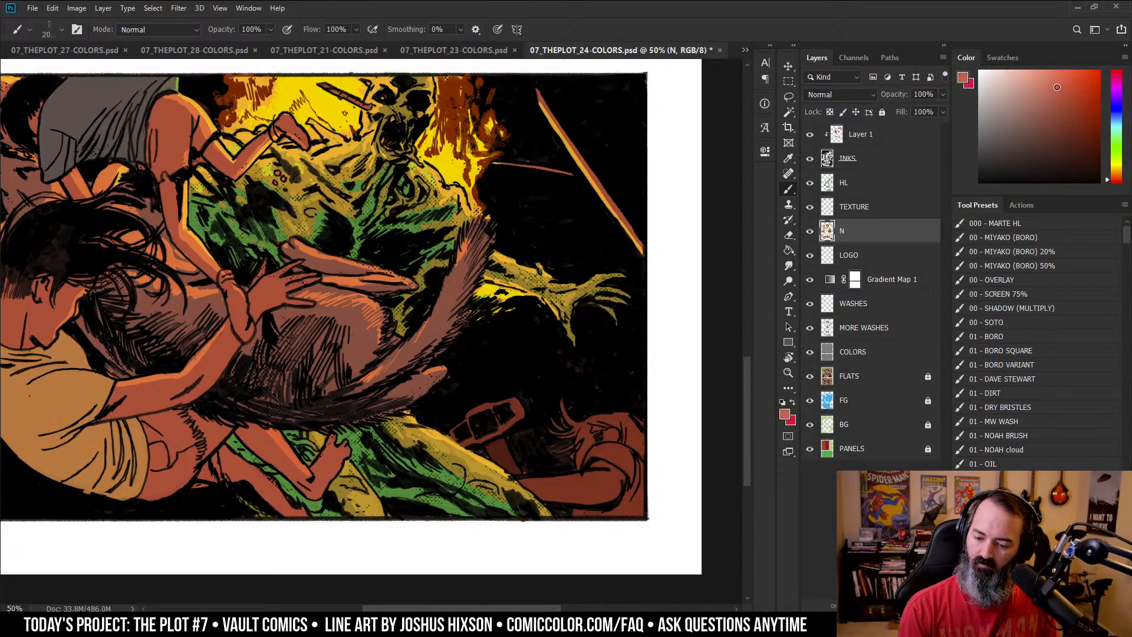
pyautogui.moveTo(1114, 182); pyautogui.dragTo(1114, 177)
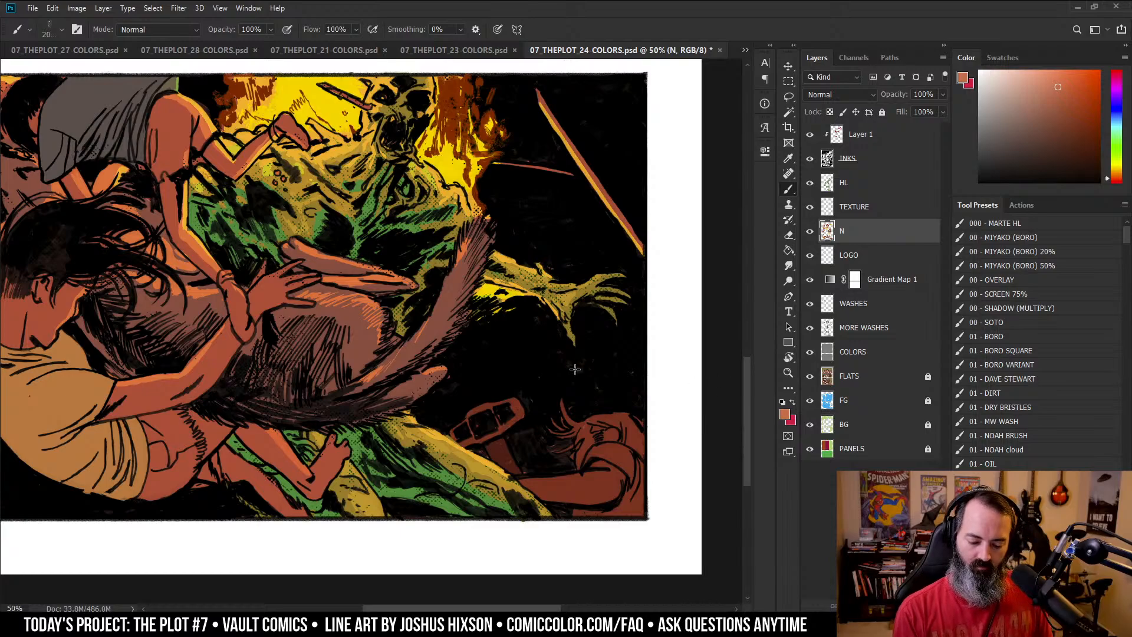
pyautogui.moveTo(571, 354)
pyautogui.mouseDown()
pyautogui.moveTo(435, 302)
pyautogui.moveTo(304, 328)
pyautogui.moveTo(450, 272)
pyautogui.moveTo(505, 228)
pyautogui.mouseUp()
pyautogui.moveTo(565, 176); pyautogui.dragTo(573, 178)
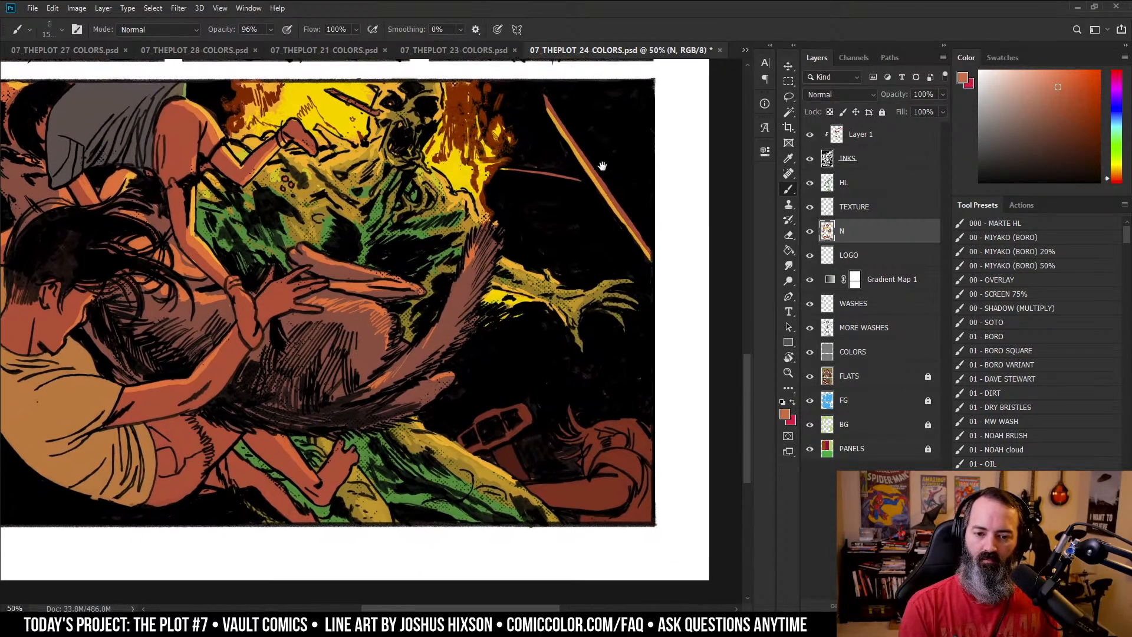
pyautogui.moveTo(506, 207); pyautogui.dragTo(328, 243)
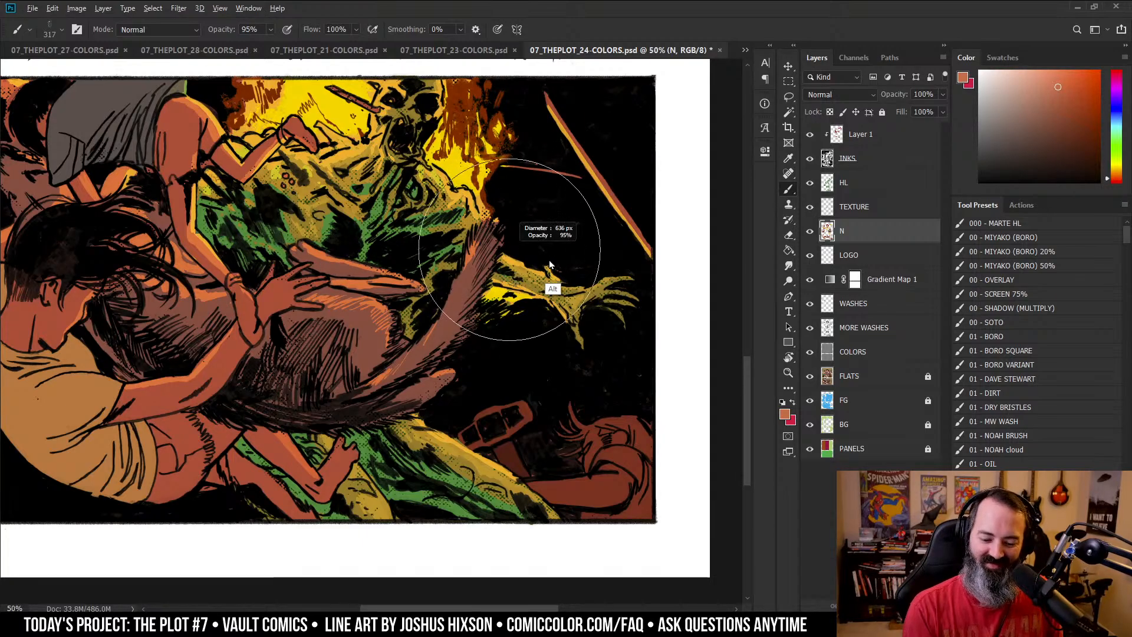
pyautogui.moveTo(469, 270)
pyautogui.mouseDown()
pyautogui.moveTo(645, 310)
pyautogui.moveTo(531, 268)
pyautogui.moveTo(567, 286)
pyautogui.moveTo(416, 314)
pyautogui.mouseUp()
pyautogui.moveTo(593, 325); pyautogui.dragTo(616, 257)
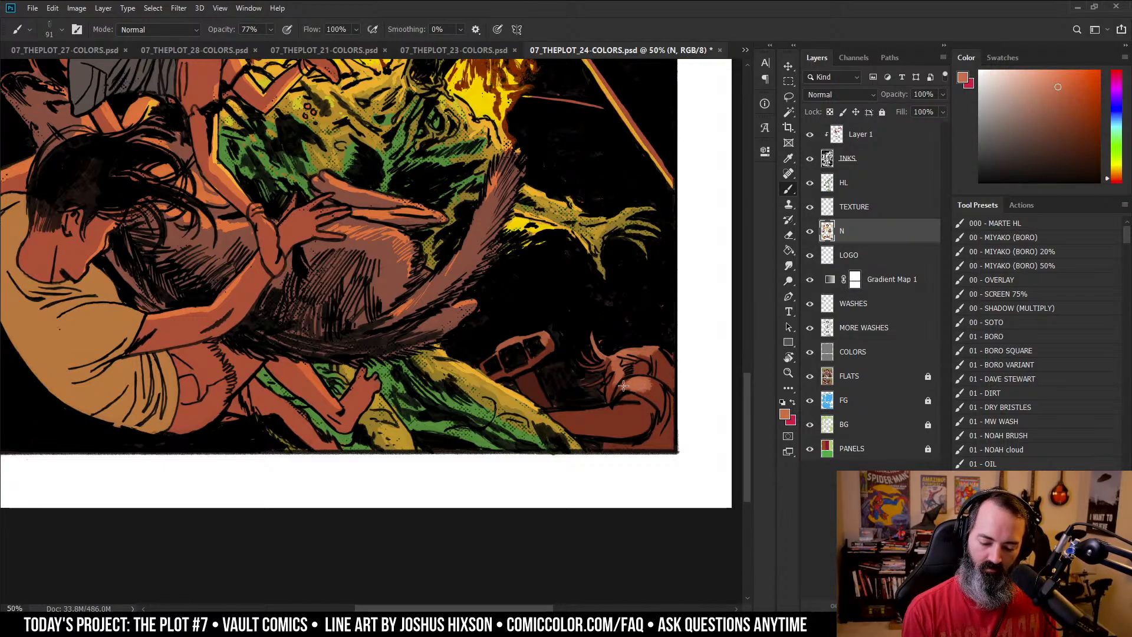
# - Paint the lighter orange highlight along the fallen figure's forearm with a larger brush
pyautogui.moveTo(684, 358); pyautogui.dragTo(678, 301)
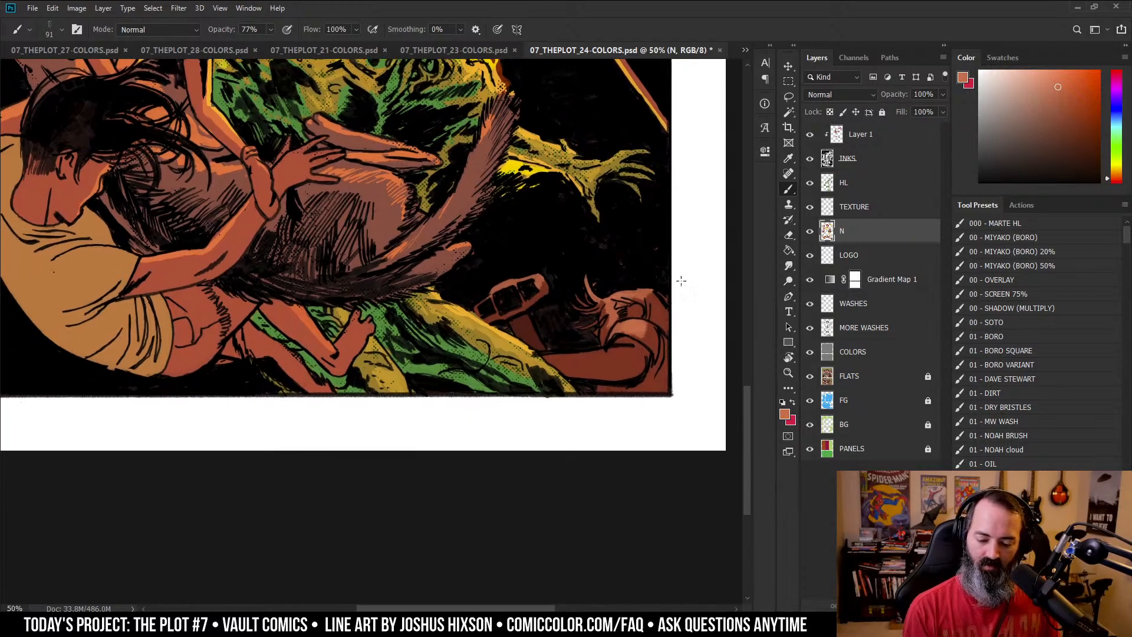
pyautogui.moveTo(545, 363)
pyautogui.mouseDown()
pyautogui.moveTo(626, 356)
pyautogui.moveTo(551, 366)
pyautogui.moveTo(632, 357)
pyautogui.moveTo(552, 362)
pyautogui.moveTo(629, 358)
pyautogui.moveTo(595, 364)
pyautogui.moveTo(628, 358)
pyautogui.mouseUp()
pyautogui.press('z')
pyautogui.press('b')
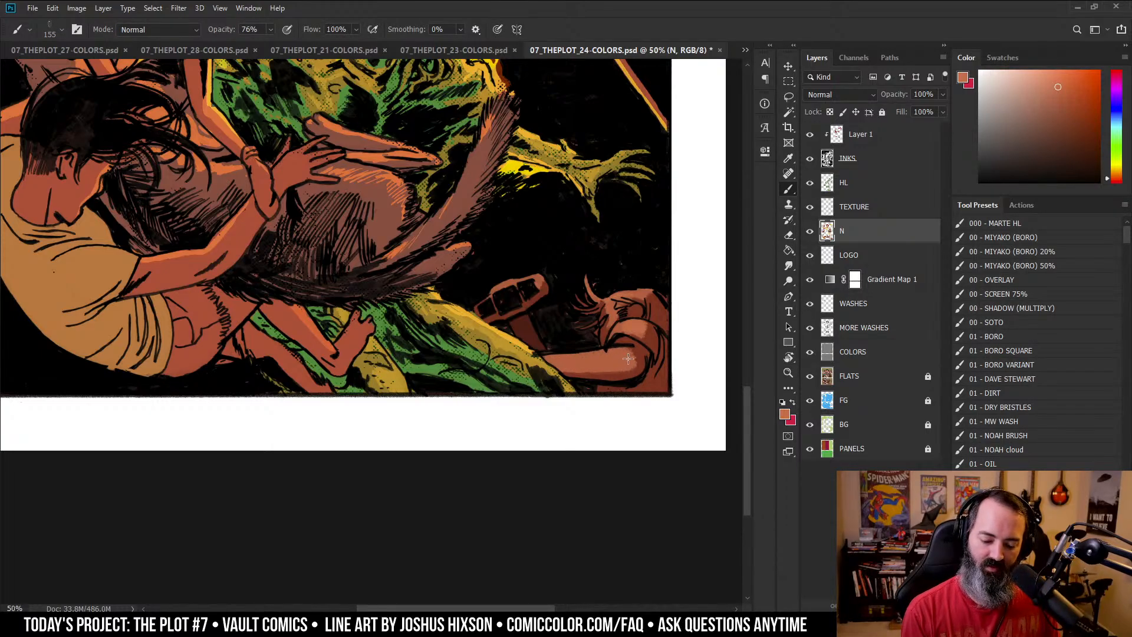
# - Examine the fallen figure's highlights against the rest of the page at several magnifications and with the N layer isolated
pyautogui.press('z')
pyautogui.keyDown('alt'); pyautogui.click(561, 320); pyautogui.keyUp('alt')
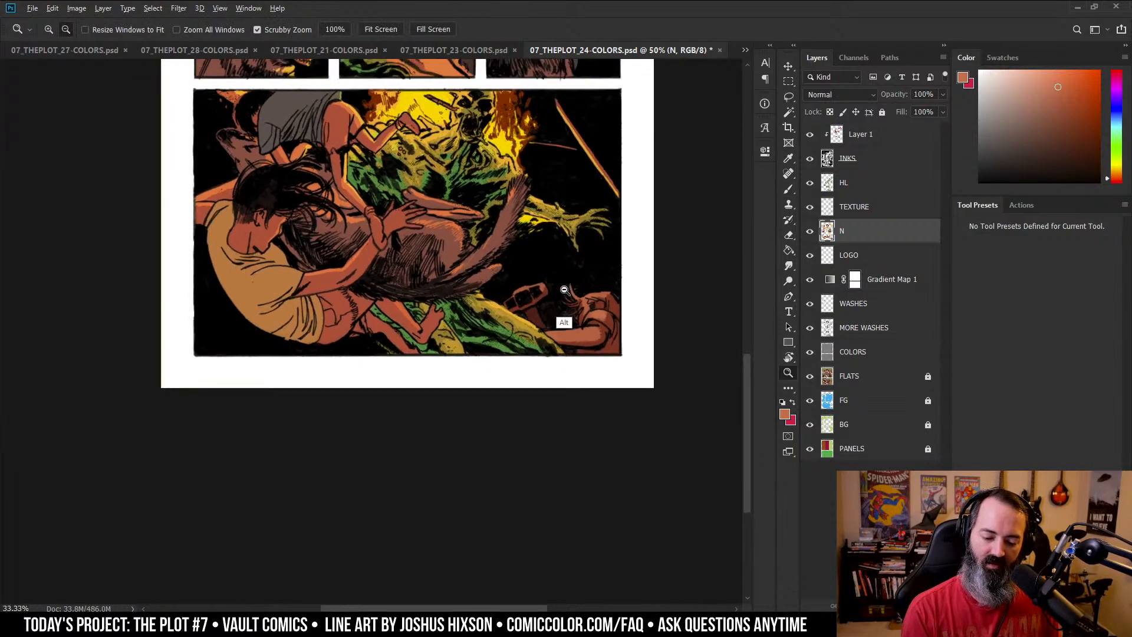
pyautogui.keyDown('alt'); pyautogui.click(652, 273); pyautogui.keyUp('alt')
pyautogui.moveTo(599, 348); pyautogui.dragTo(644, 354)
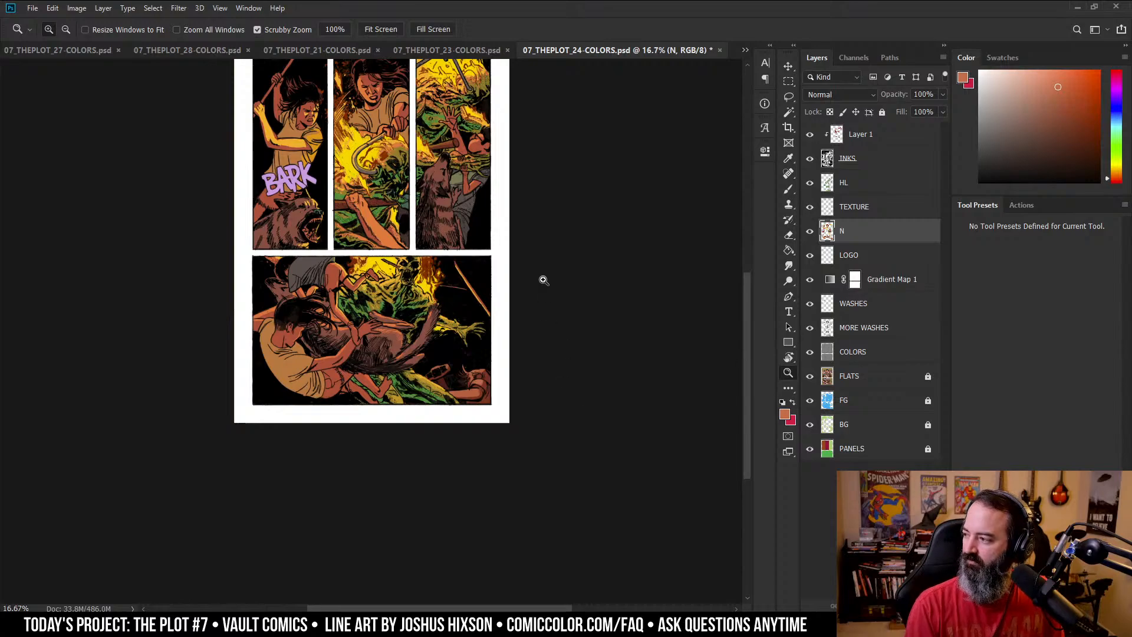
pyautogui.click(478, 400)
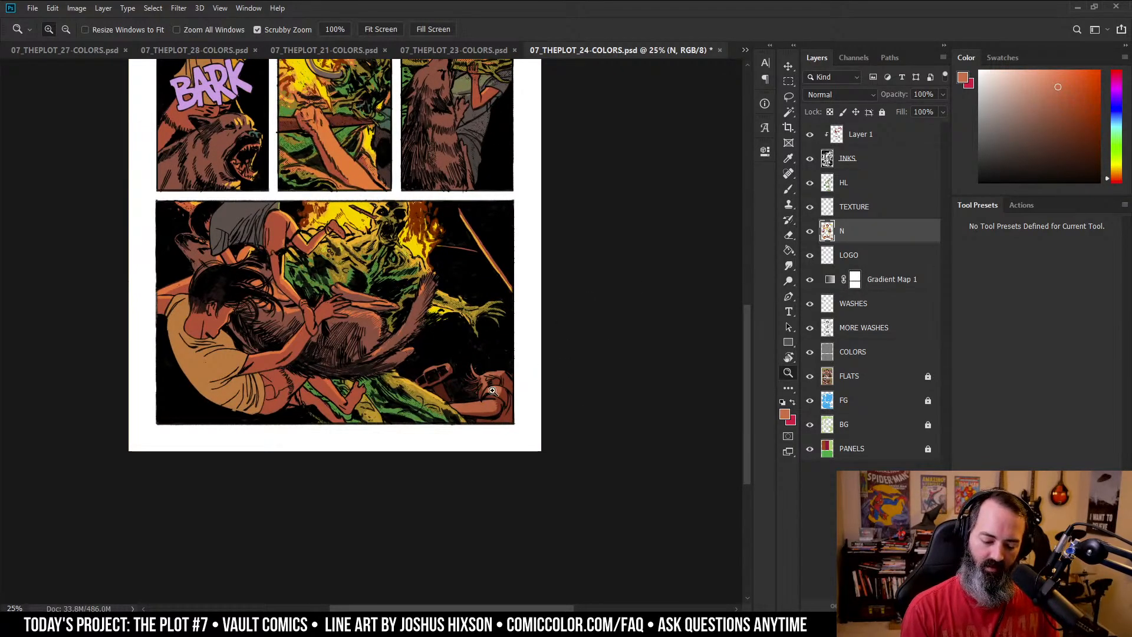
pyautogui.press('w')
pyautogui.click(490, 405)
pyautogui.press('z')
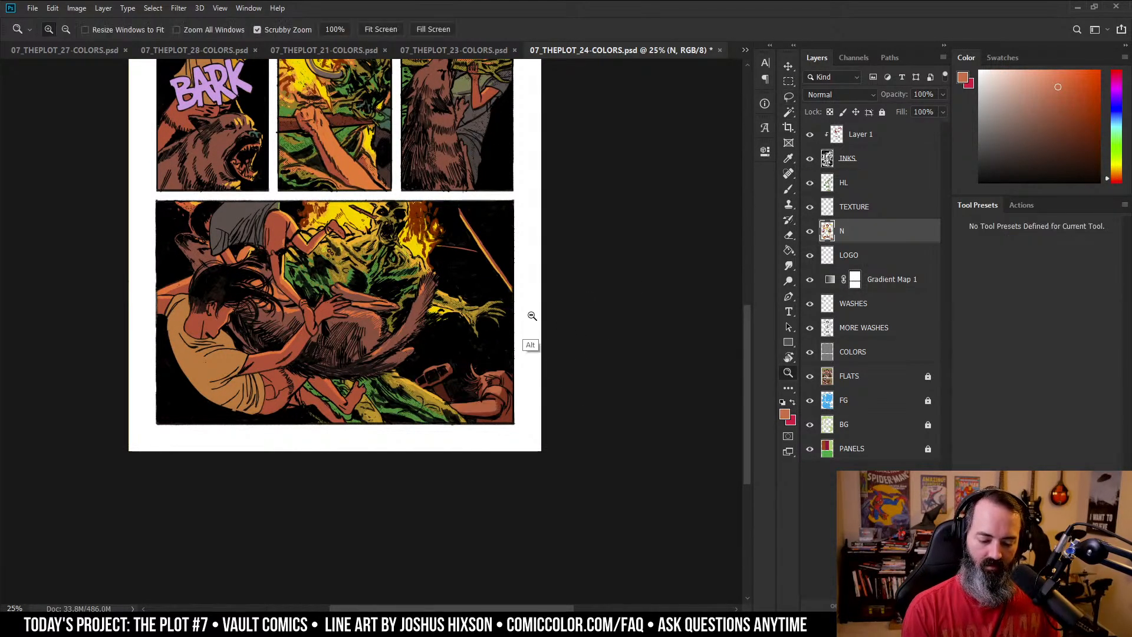
pyautogui.keyDown('alt'); pyautogui.click(531, 341); pyautogui.keyUp('alt')
pyautogui.moveTo(500, 328); pyautogui.dragTo(688, 308)
pyautogui.click(504, 360)
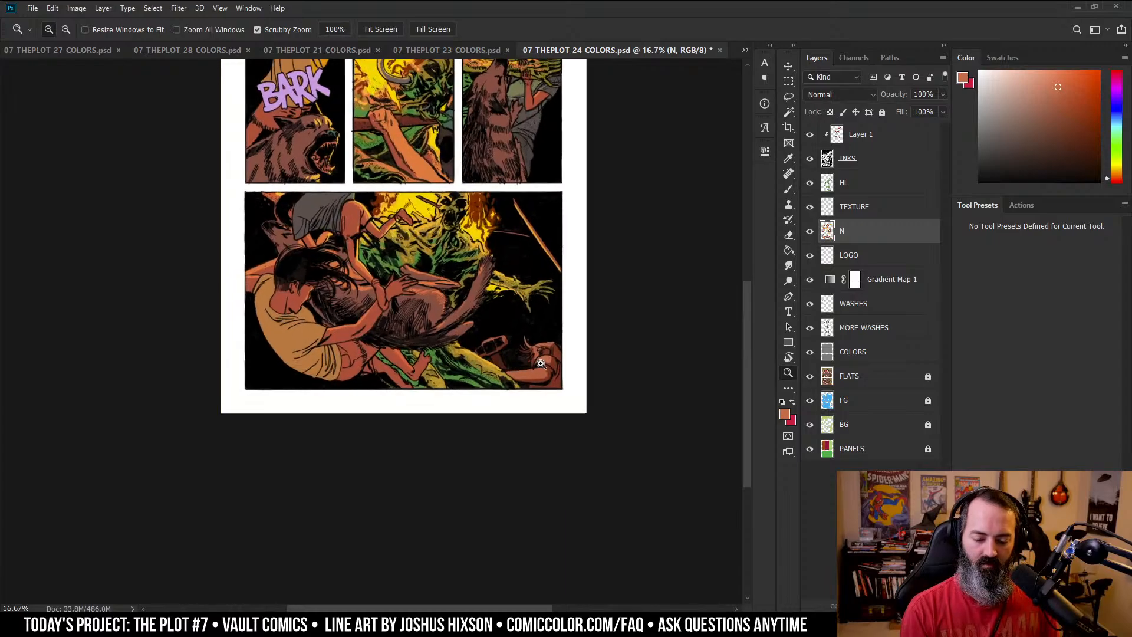
pyautogui.click(523, 363)
pyautogui.keyDown('alt'); pyautogui.click(811, 231); pyautogui.keyUp('alt')
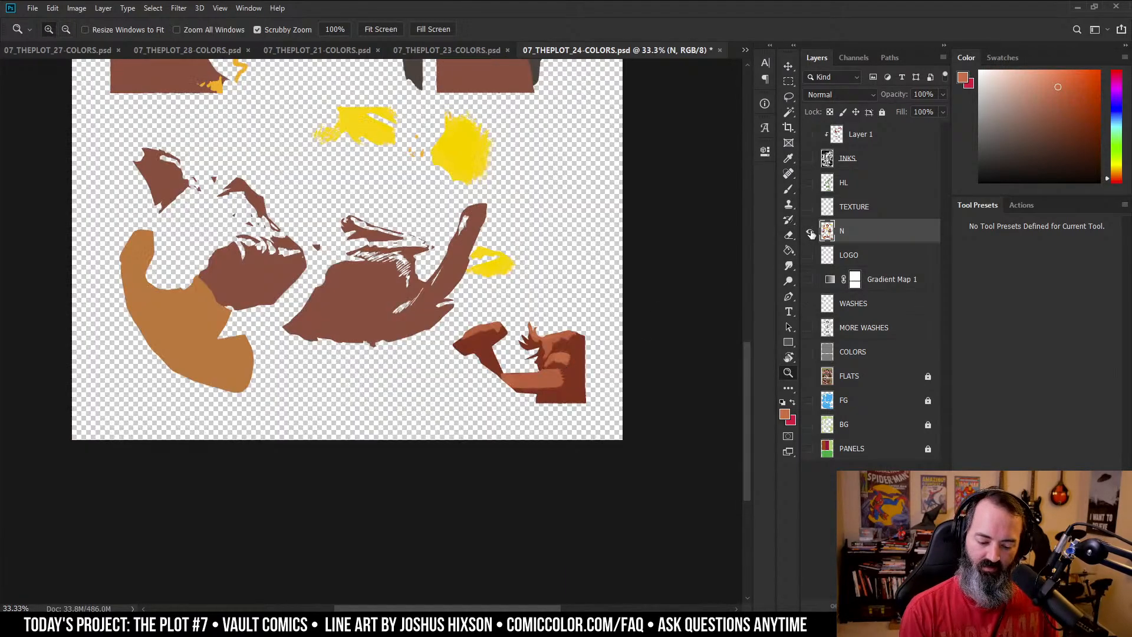
pyautogui.keyDown('alt'); pyautogui.click(811, 231); pyautogui.keyUp('alt')
# - Select the fallen figure's and hammer's highlights using a Magic Wand tolerance of 10, raise their saturation by 36, and turn on CMYK proof colours
pyautogui.hotkey('ctrl', '+')
pyautogui.press('w')
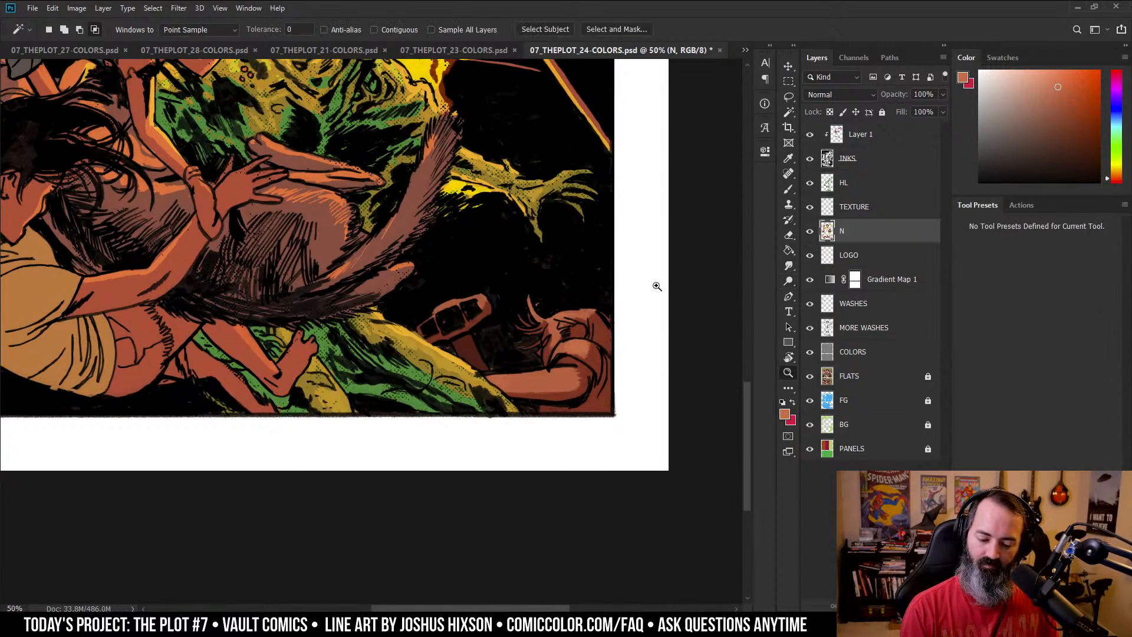
pyautogui.click(575, 344)
pyautogui.hotkey('ctrl', 'd')
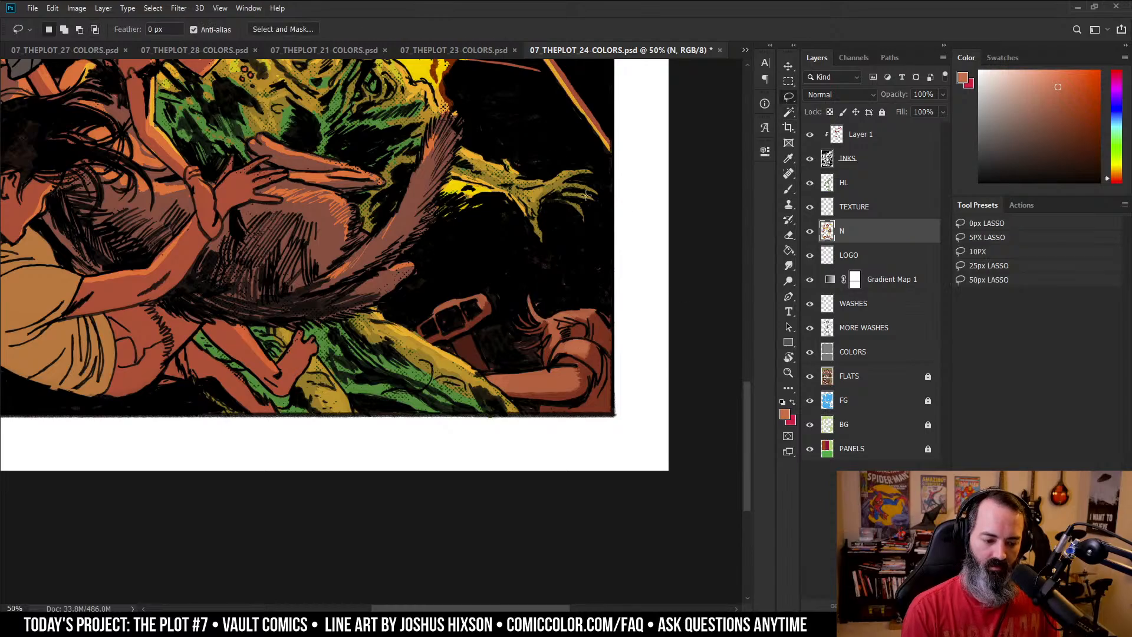
pyautogui.press('Return')
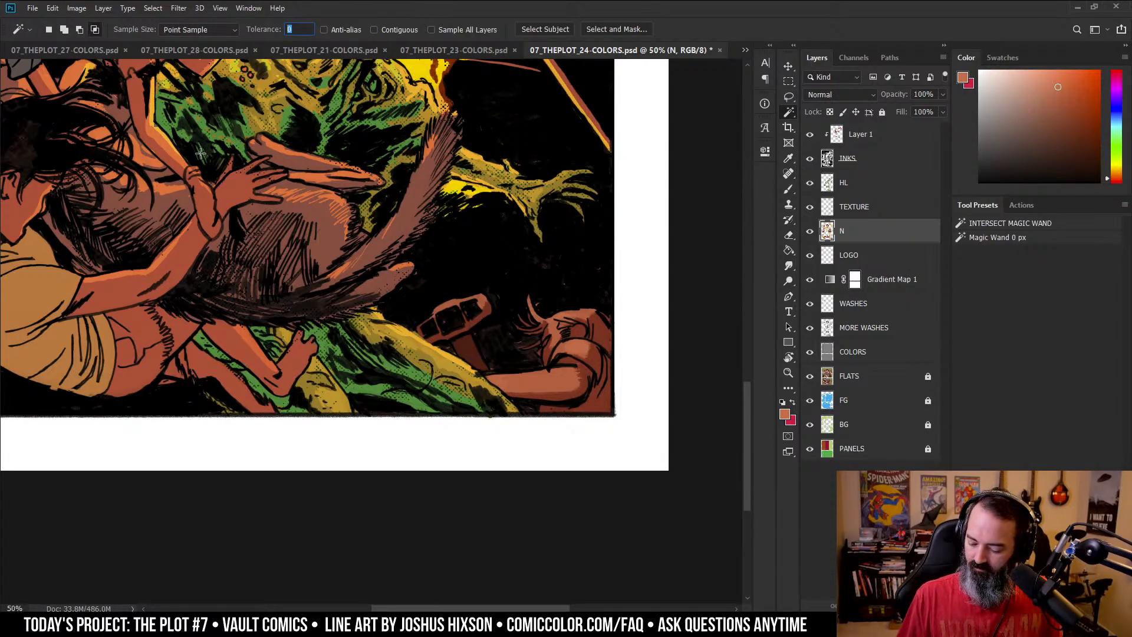
pyautogui.keyDown('shift'); pyautogui.click(584, 342); pyautogui.keyUp('shift')
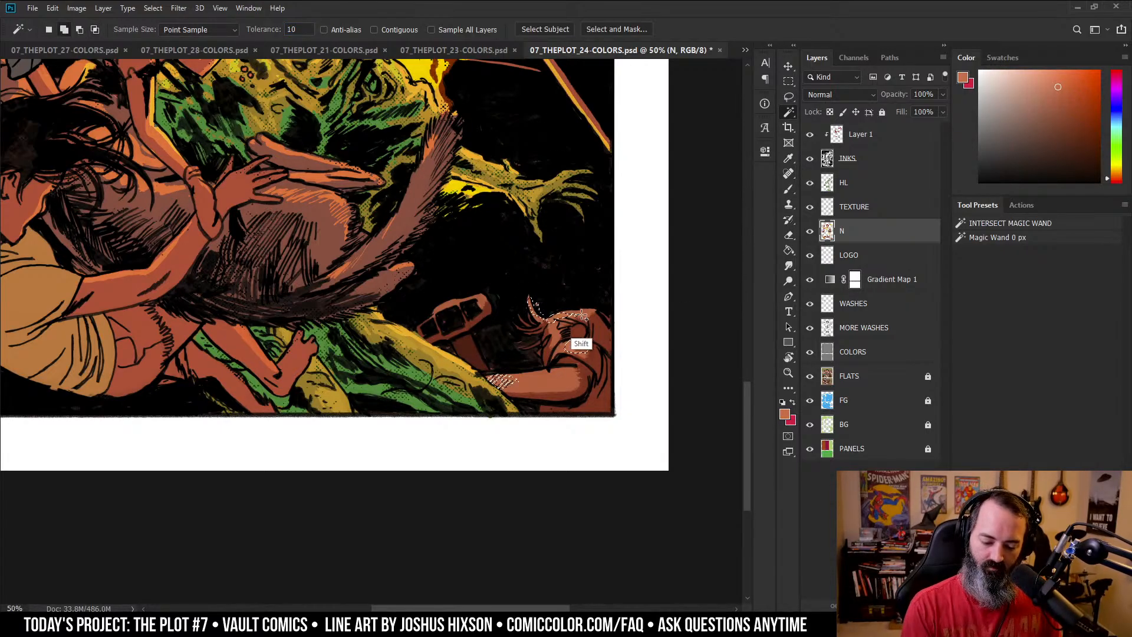
pyautogui.keyDown('shift'); pyautogui.click(554, 377); pyautogui.keyUp('shift')
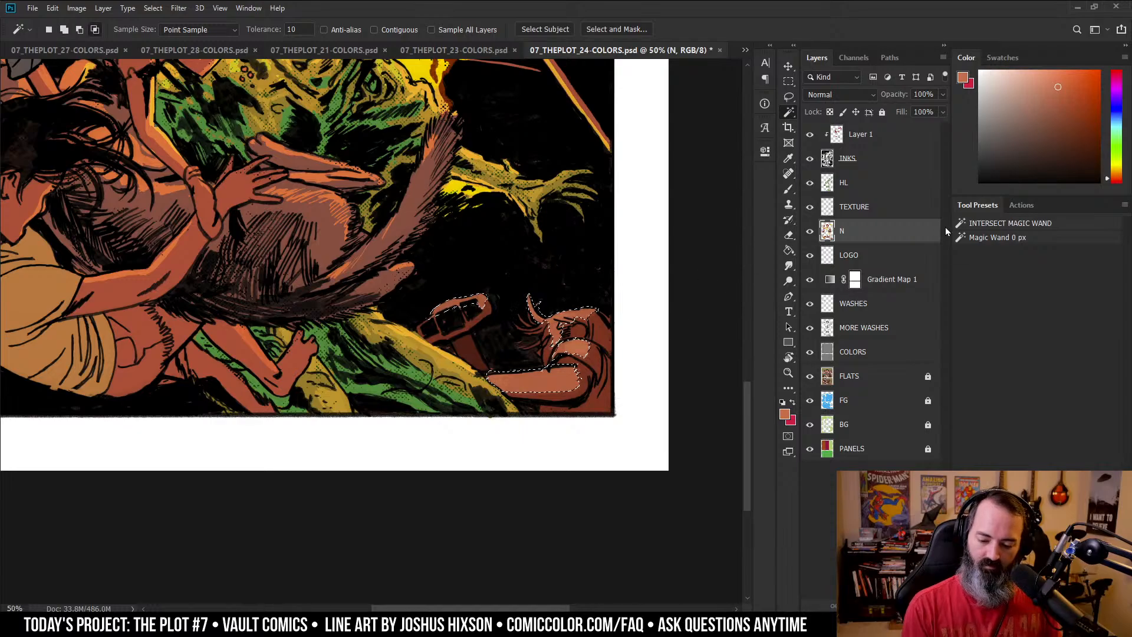
pyautogui.hotkey('ctrl', 'h')
pyautogui.hotkey('ctrl', 'u')
pyautogui.moveTo(805, 394); pyautogui.dragTo(807, 396)
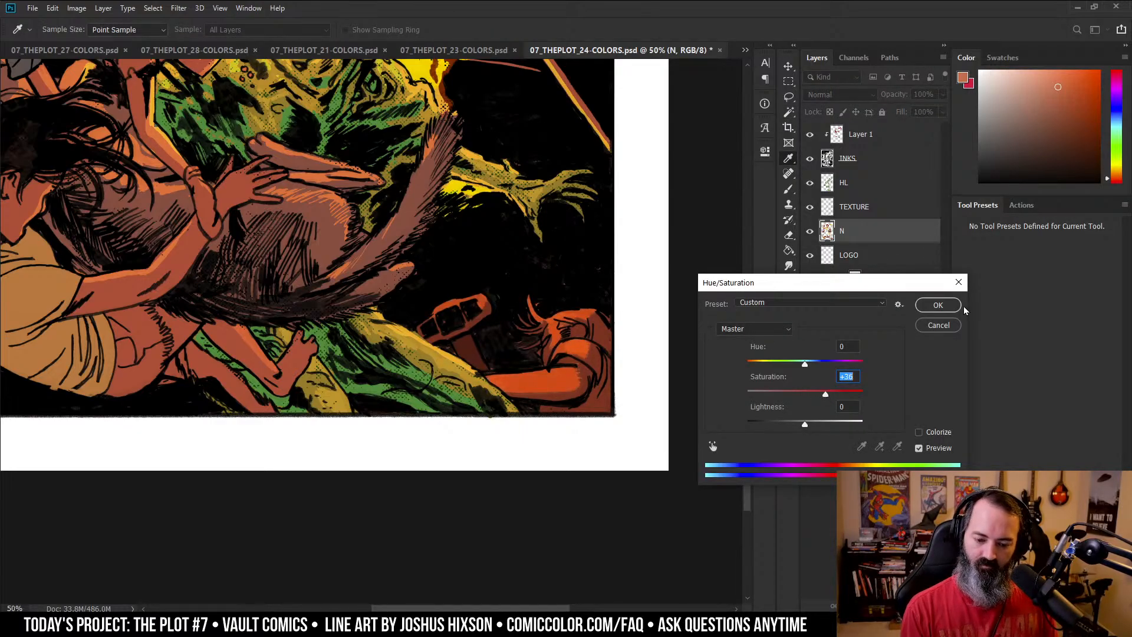
pyautogui.hotkey('ctrl', 'y')
pyautogui.click(938, 305)
pyautogui.press('l')
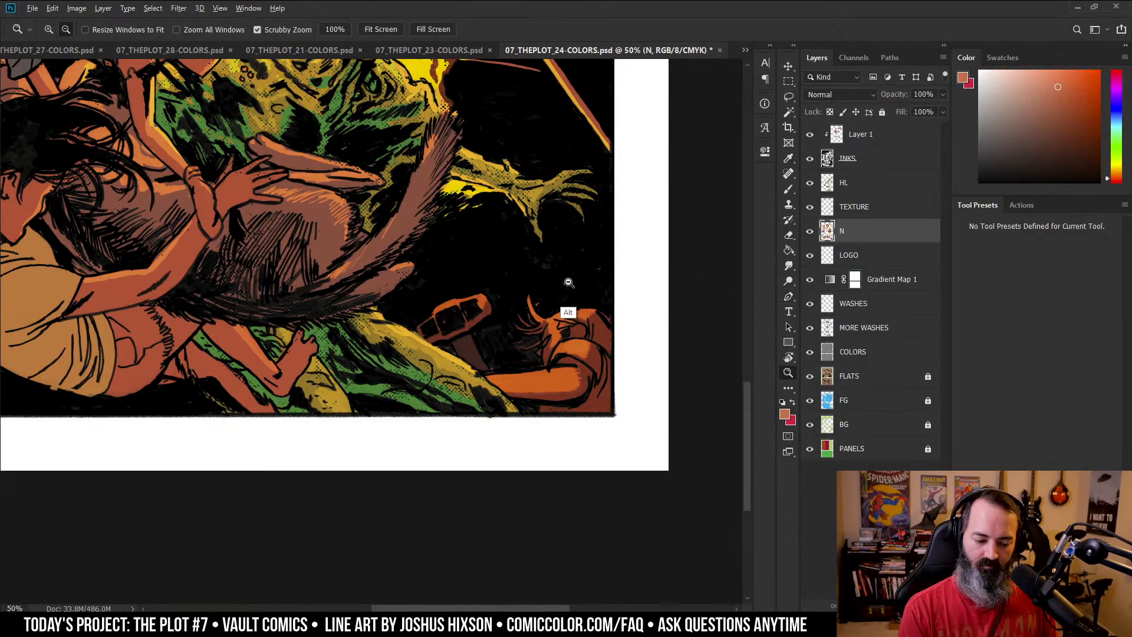
# - Examine the fallen figure's highlights in the bottom panel and the page as a whole at magnifications from 50% down to 16.67%
pyautogui.moveTo(517, 58); pyautogui.dragTo(609, 161)
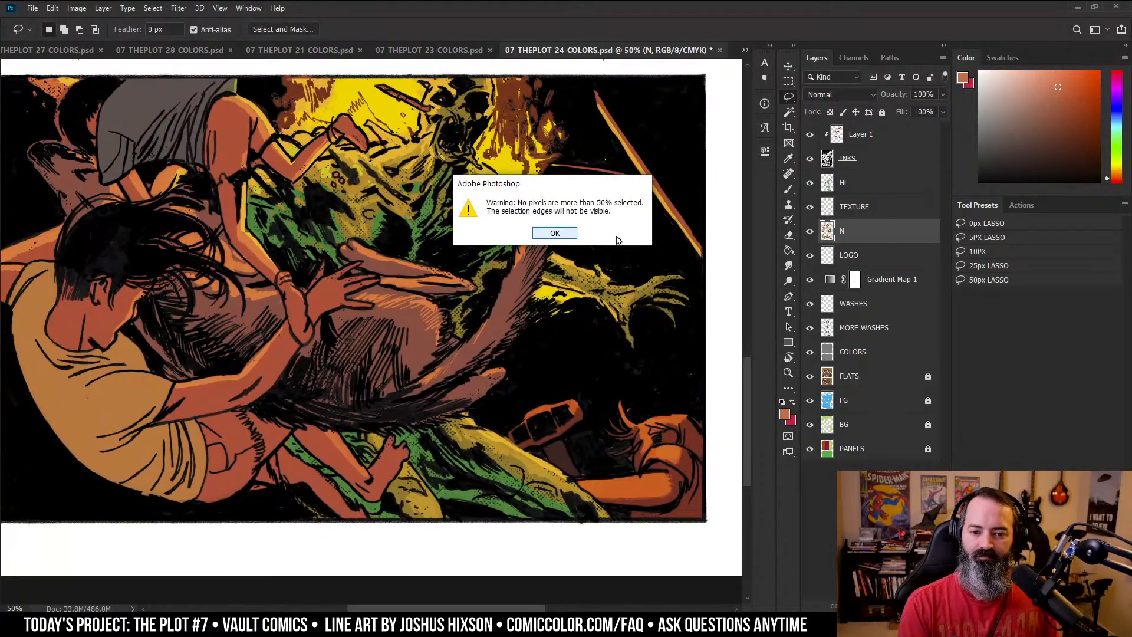
pyautogui.press('Return')
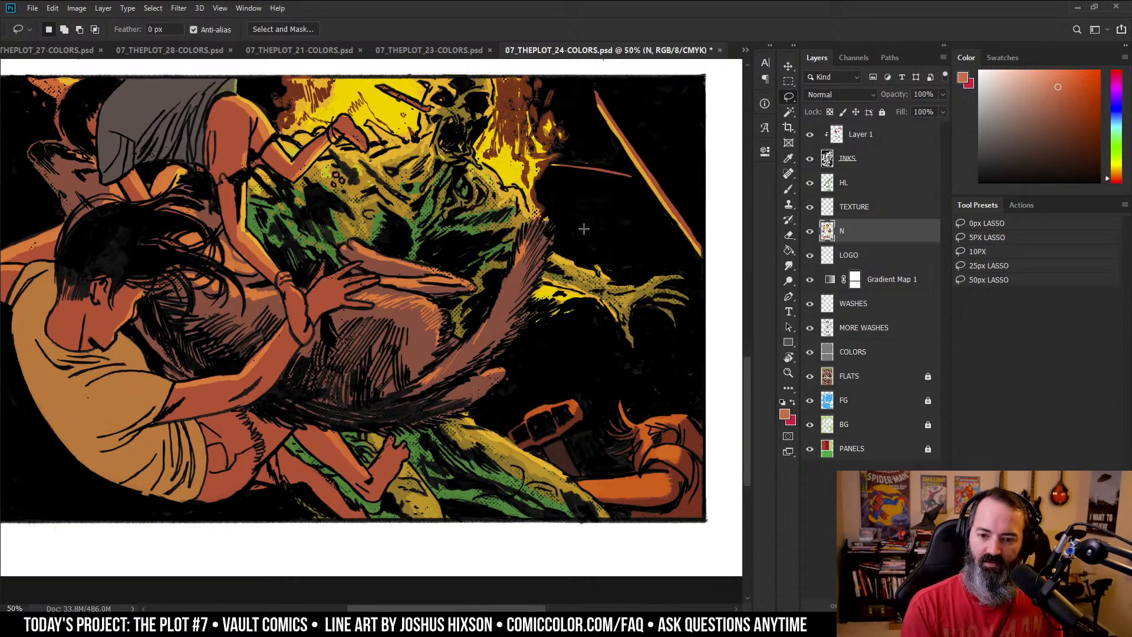
pyautogui.moveTo(624, 276); pyautogui.dragTo(637, 230)
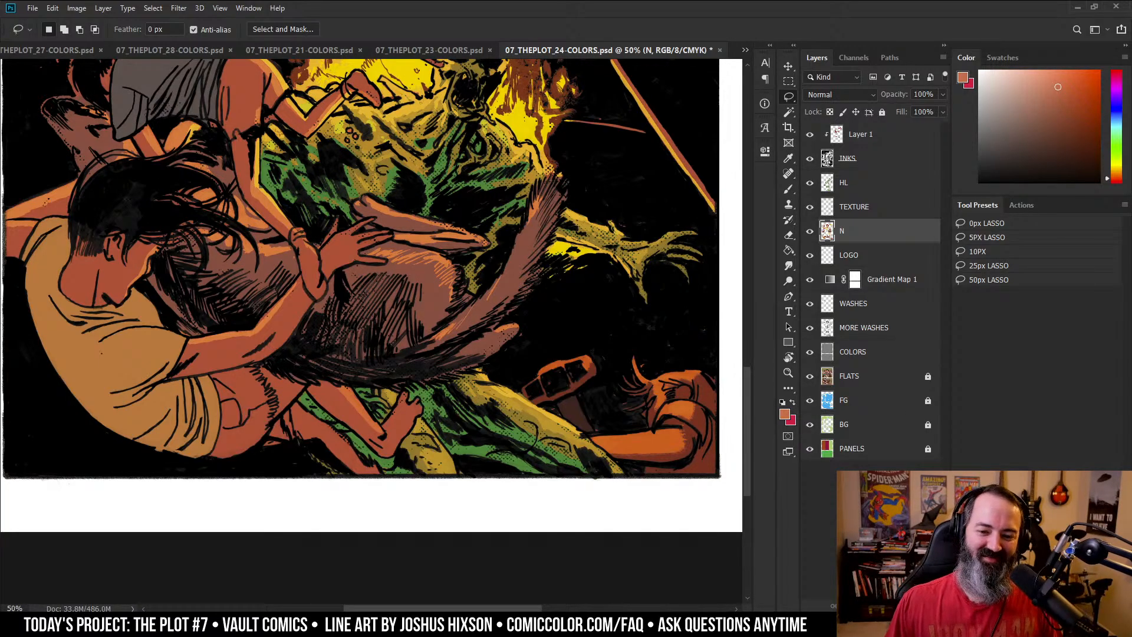
pyautogui.keyDown('alt'); pyautogui.click(602, 255); pyautogui.keyUp('alt')
pyautogui.moveTo(602, 256)
pyautogui.mouseDown()
pyautogui.moveTo(613, 307)
pyautogui.moveTo(657, 290)
pyautogui.mouseUp()
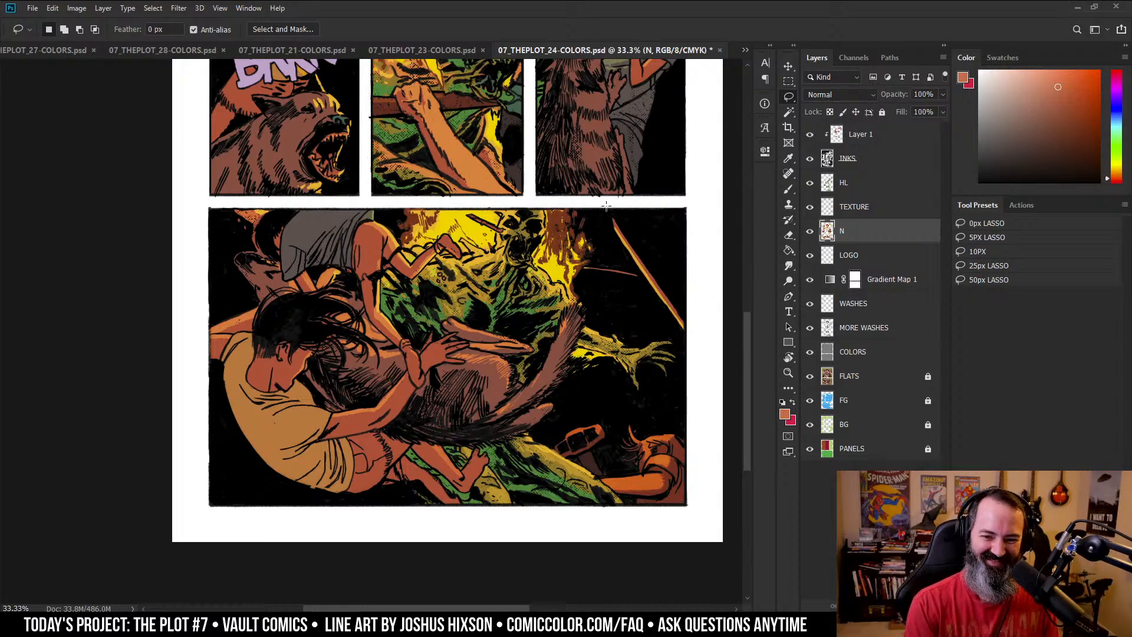
pyautogui.press('z')
pyautogui.hotkey('ctrl', '-')
pyautogui.moveTo(542, 279); pyautogui.dragTo(586, 256)
pyautogui.press('l')
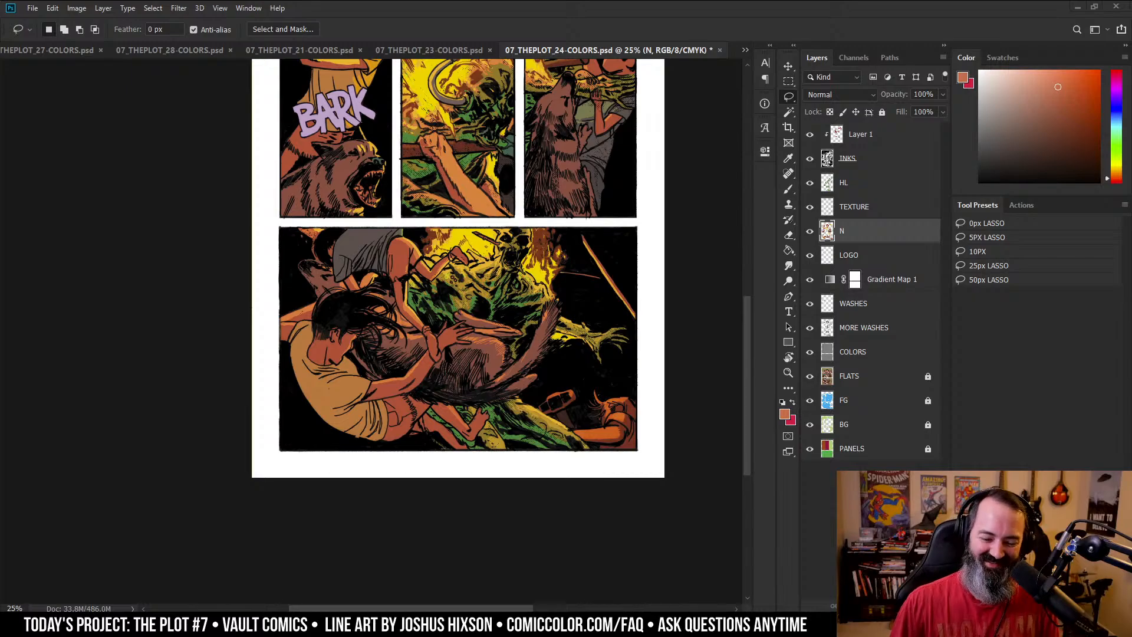
pyautogui.press('z')
pyautogui.keyDown('alt'); pyautogui.click(649, 236); pyautogui.keyUp('alt')
pyautogui.moveTo(551, 234); pyautogui.dragTo(688, 271)
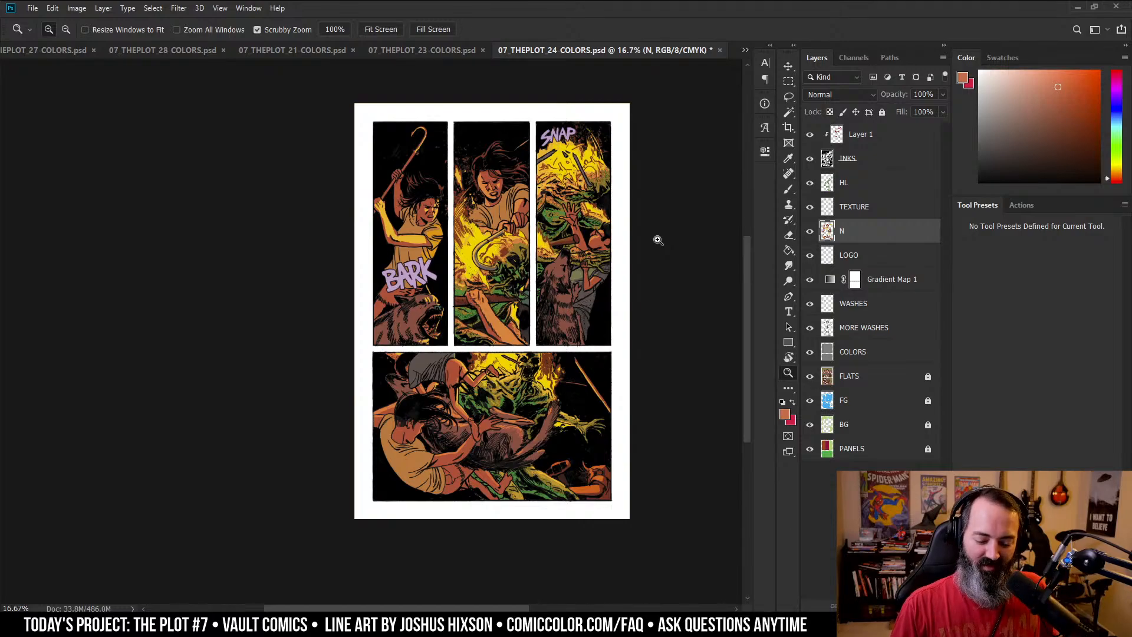
pyautogui.press('l')
pyautogui.scroll(-1, 652, 278)
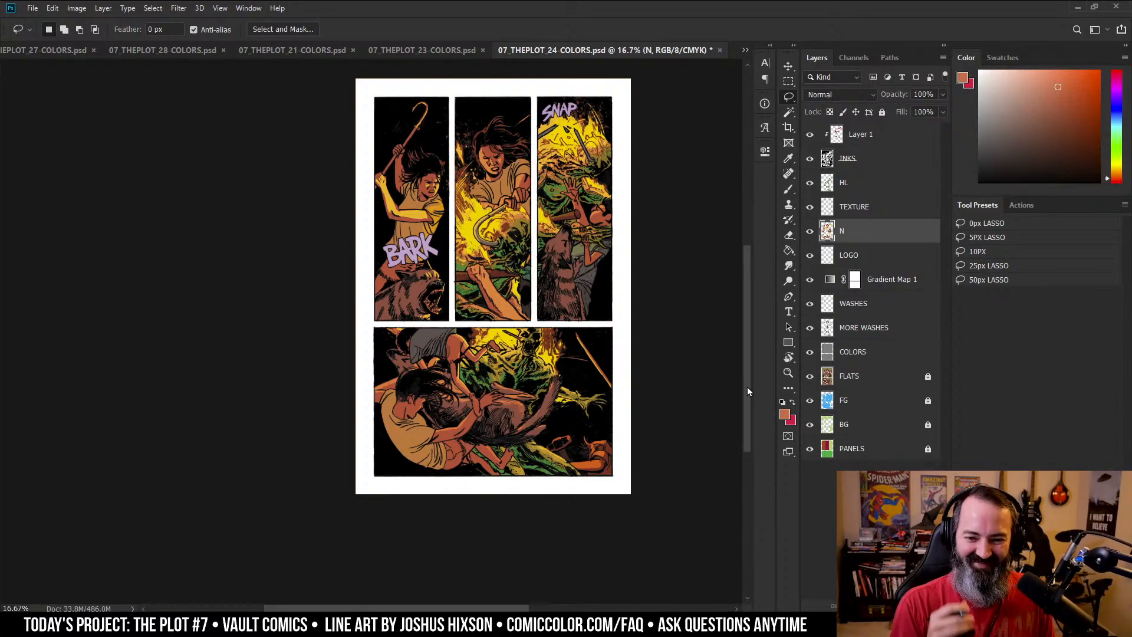
pyautogui.press('F2')
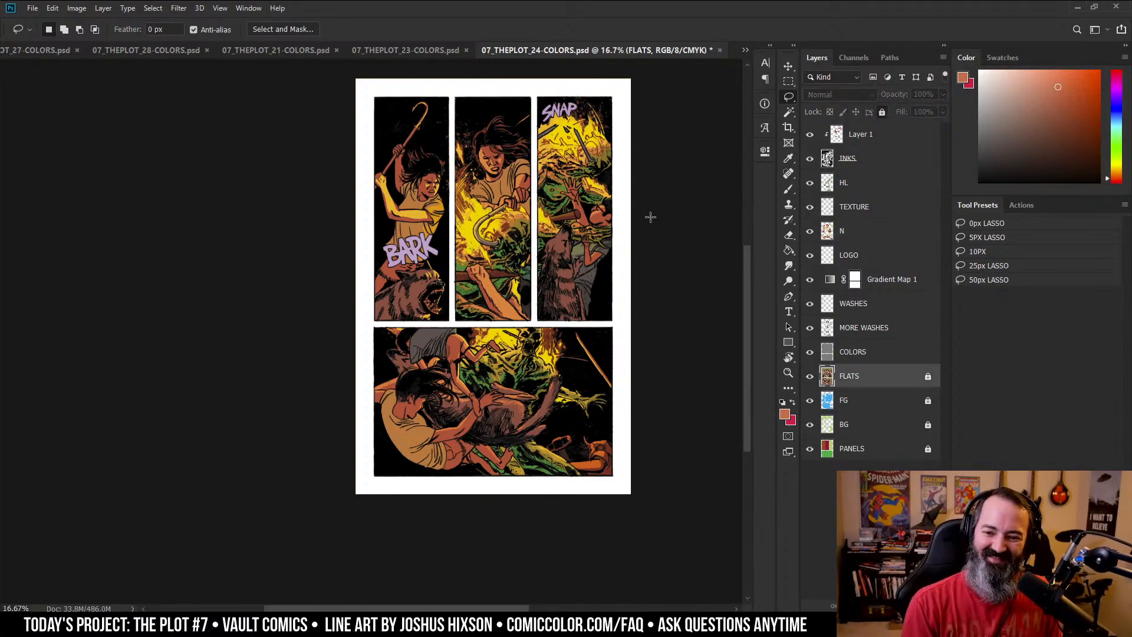
pyautogui.moveTo(647, 236); pyautogui.dragTo(649, 215)
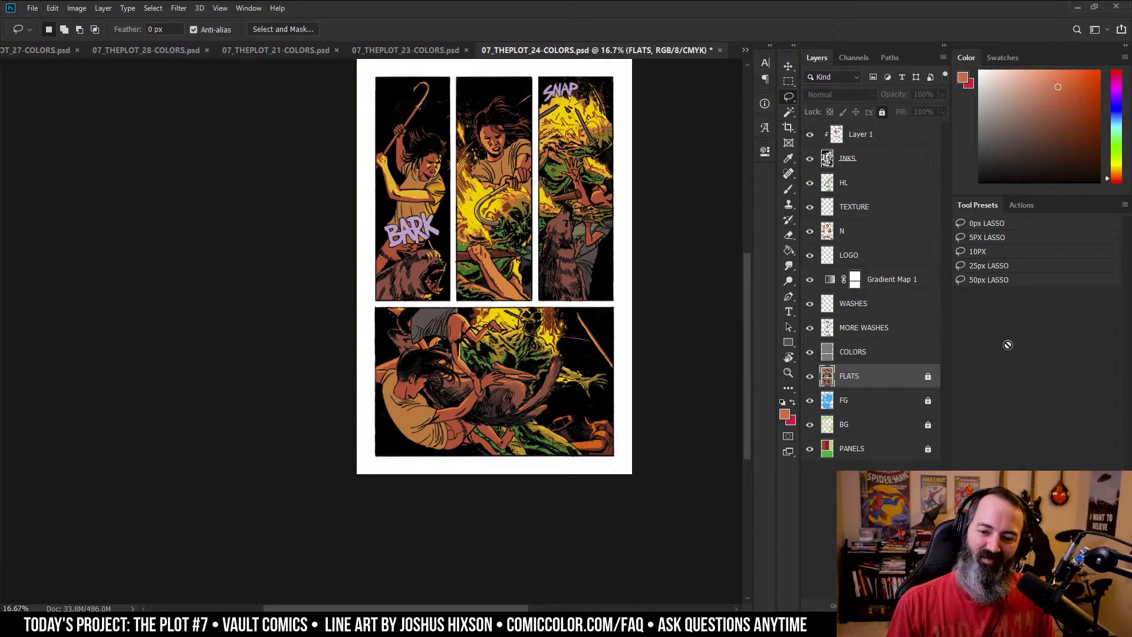
pyautogui.click(944, 353)
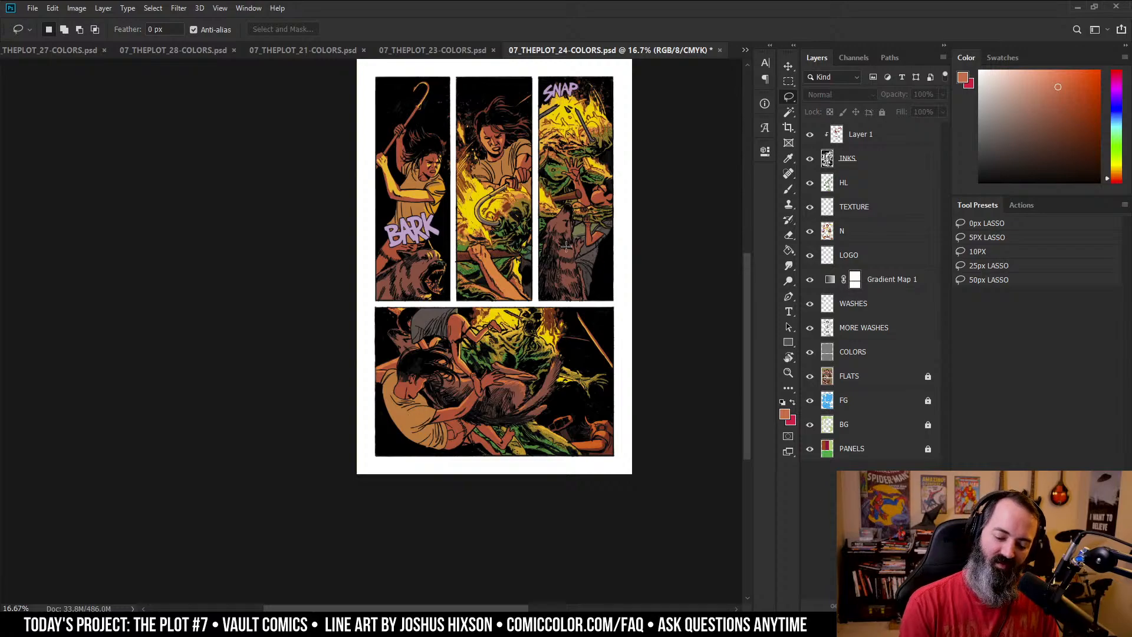
pyautogui.press('z')
pyautogui.click(589, 251)
pyautogui.press('l')
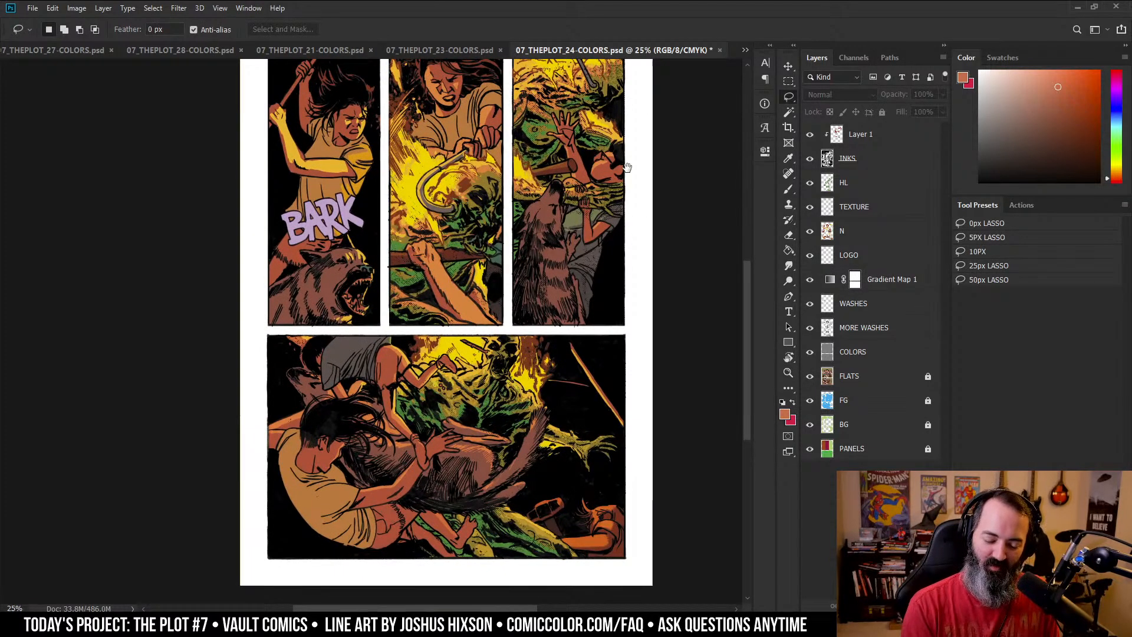
pyautogui.moveTo(625, 167); pyautogui.dragTo(640, 260)
pyautogui.scroll(-5, 661, 289)
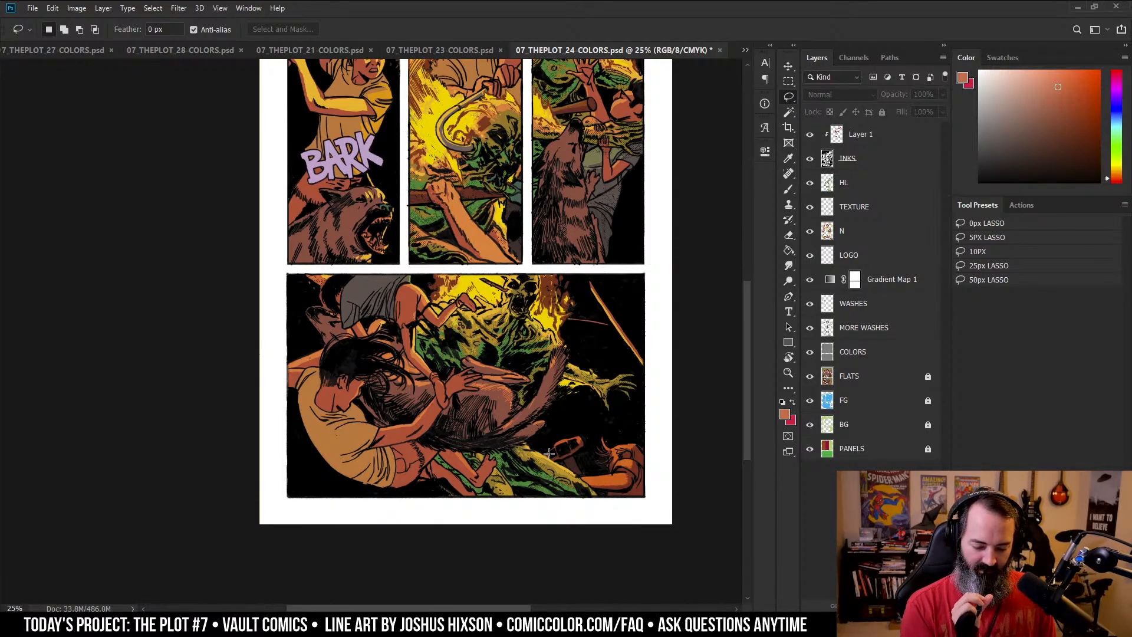
# - Select the crouching figure's shorts from the FLATS layer with the Magic Wand and fill them grey-brown on the N layer
pyautogui.click(844, 424)
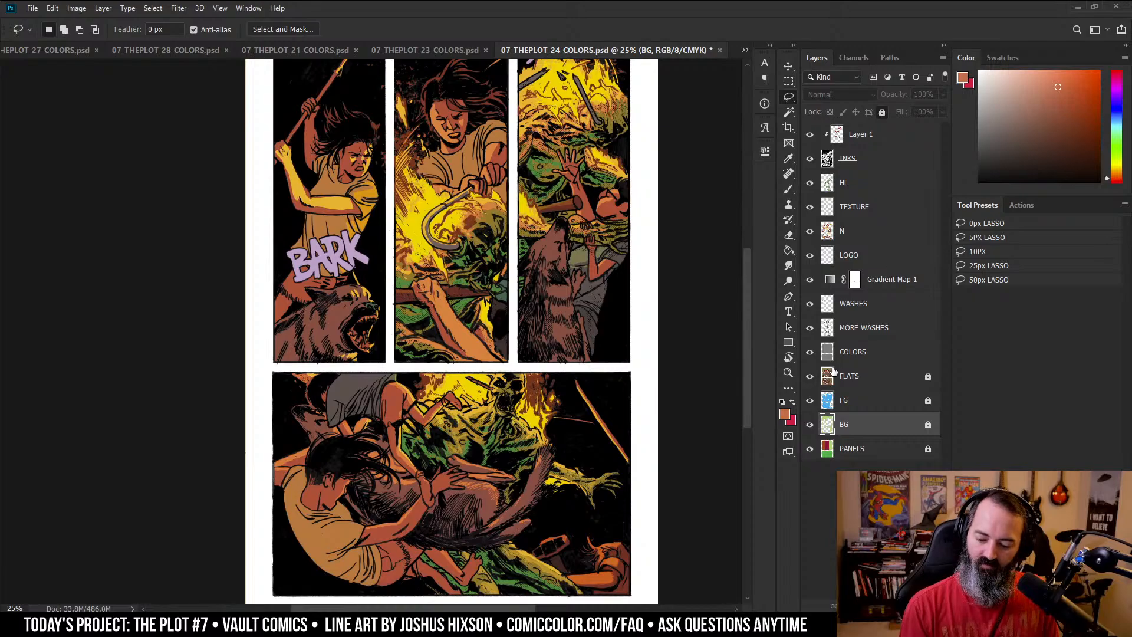
pyautogui.click(833, 372)
pyautogui.press('w')
pyautogui.scroll(-2, 607, 336)
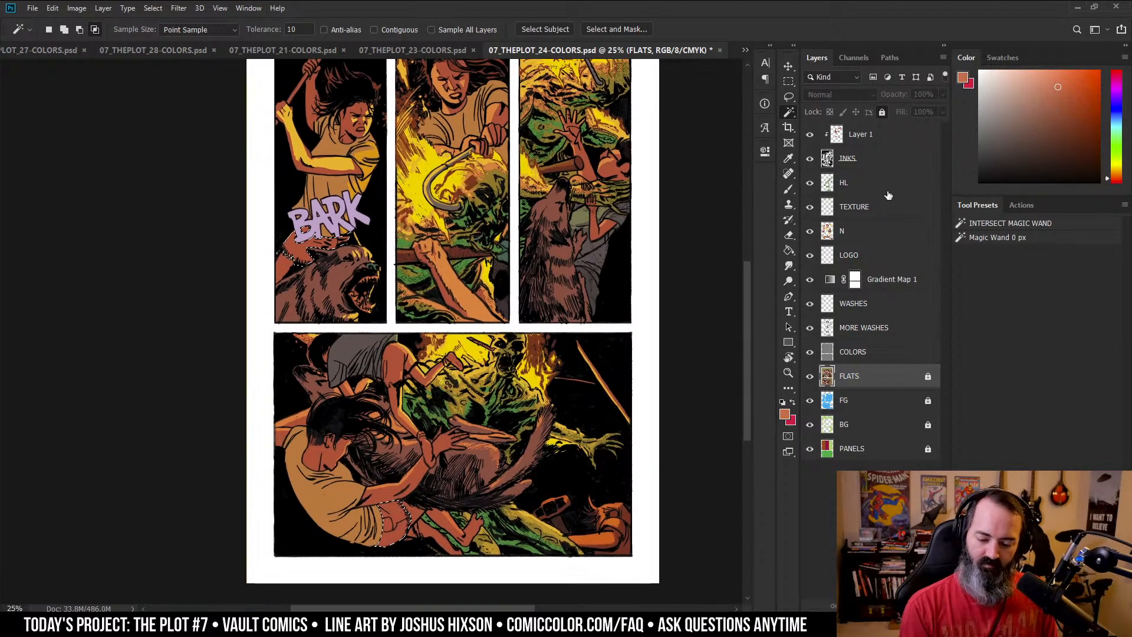
pyautogui.click(873, 230)
pyautogui.press('g')
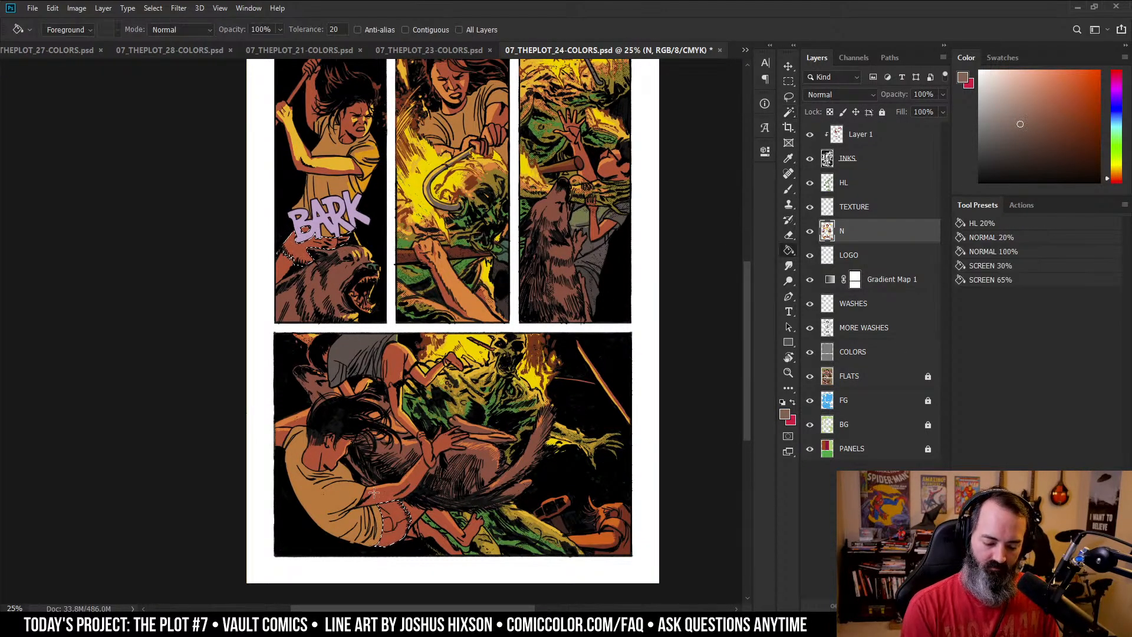
pyautogui.click(374, 492)
pyautogui.hotkey('ctrl', 'd')
pyautogui.press('l')
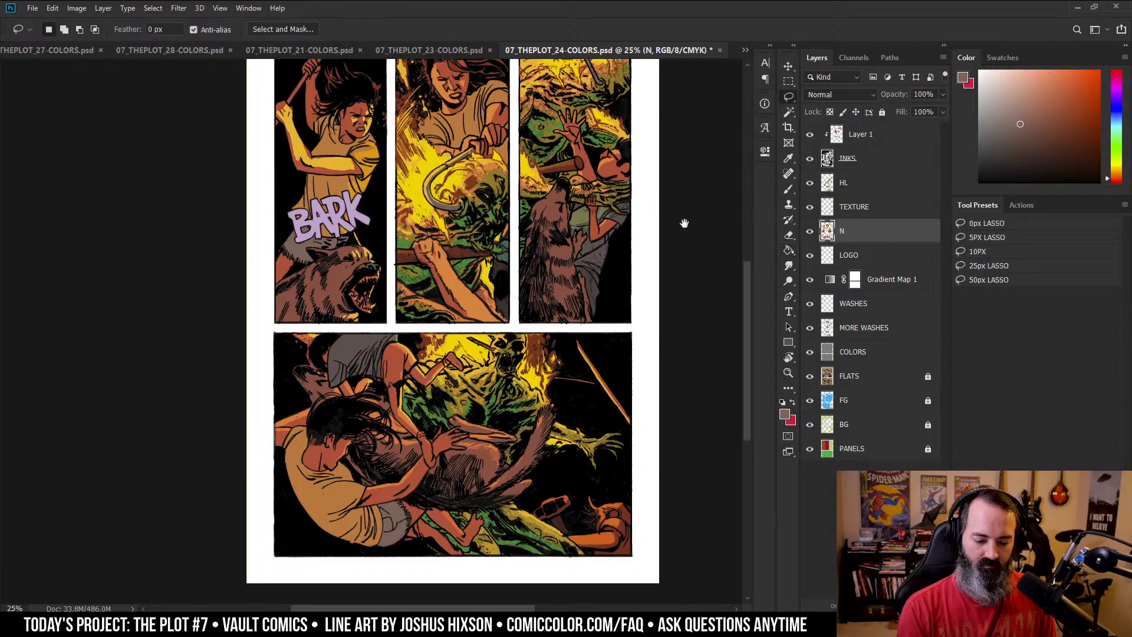
# - Select the grey-brown shorts on the N layer and shift them to a darker, warmer brown with Hue/Saturation
pyautogui.moveTo(684, 223); pyautogui.dragTo(656, 248)
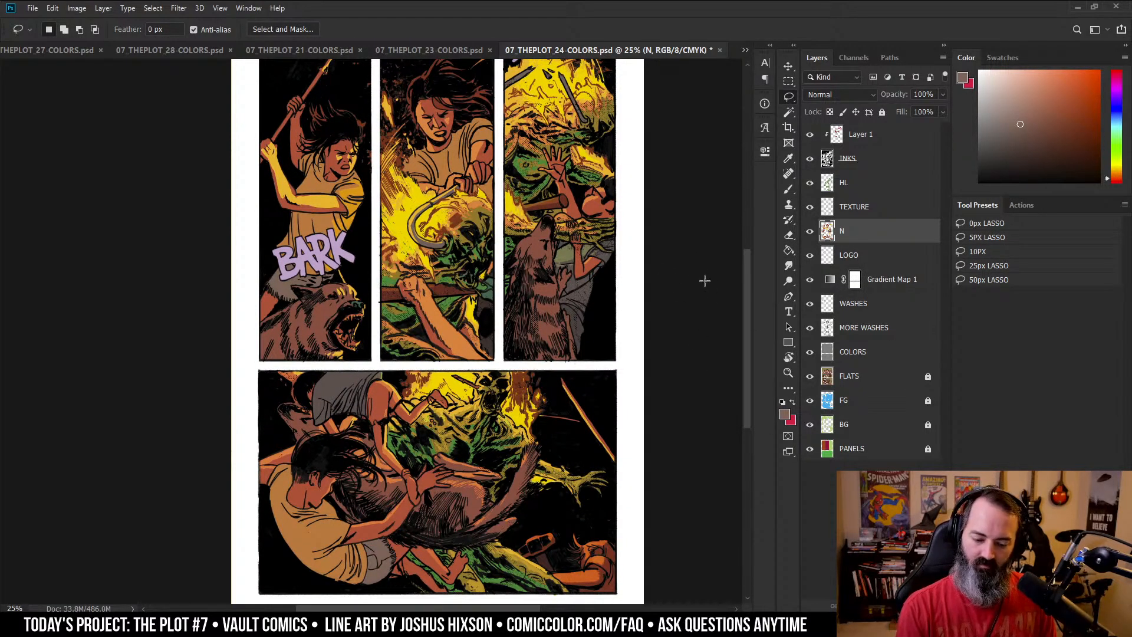
pyautogui.press('w')
pyautogui.click(391, 552)
pyautogui.hotkey('ctrl', 'u')
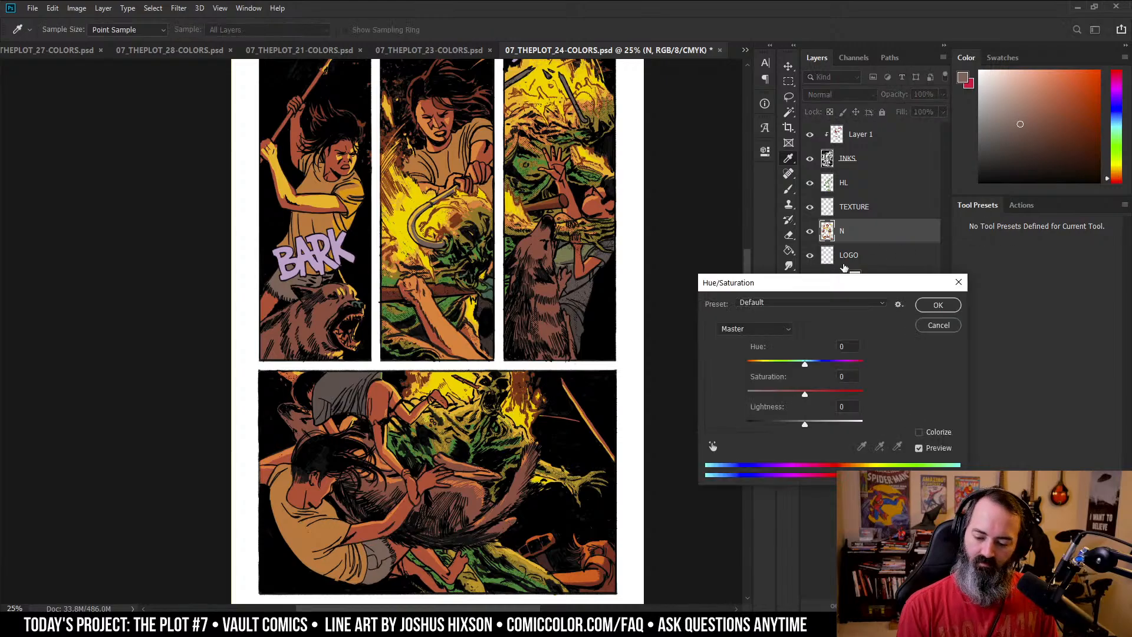
pyautogui.moveTo(809, 394); pyautogui.dragTo(797, 425)
pyautogui.click(939, 305)
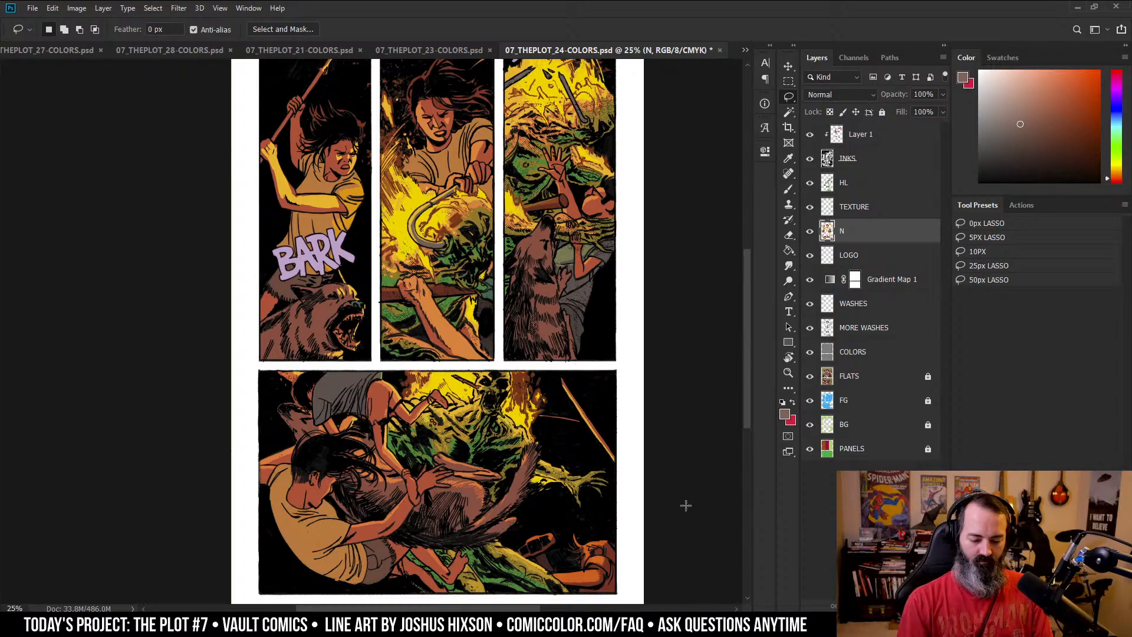
# - Lasso the area below the grey skirt, between the front figure's hair and the other figure's arm
pyautogui.moveTo(433, 408); pyautogui.dragTo(697, 244)
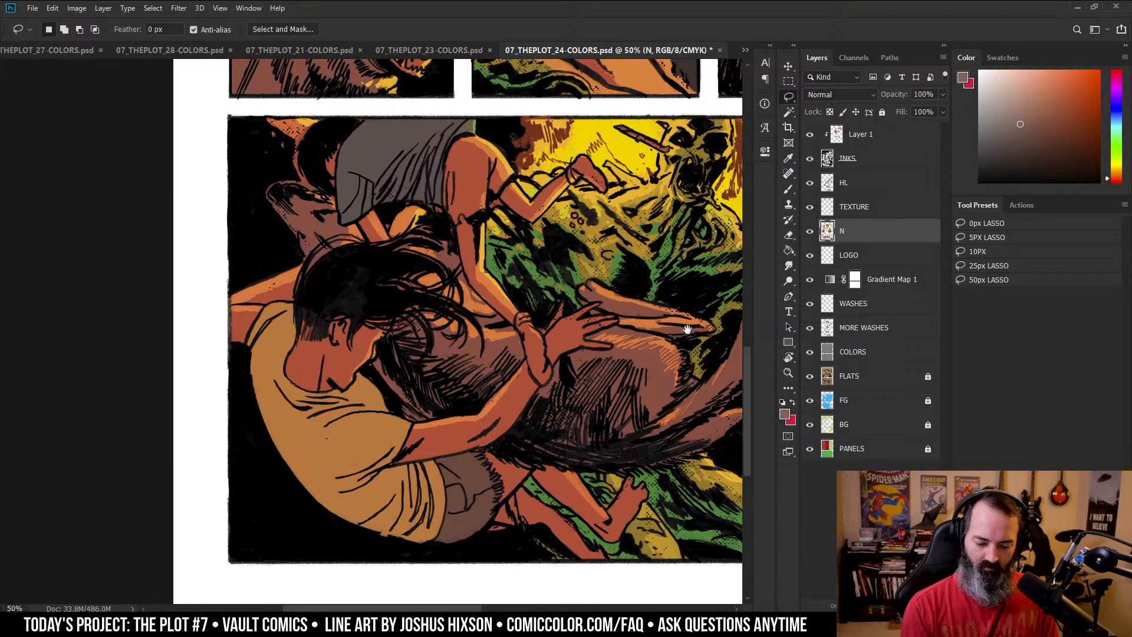
pyautogui.moveTo(688, 366); pyautogui.dragTo(618, 392)
pyautogui.press('z')
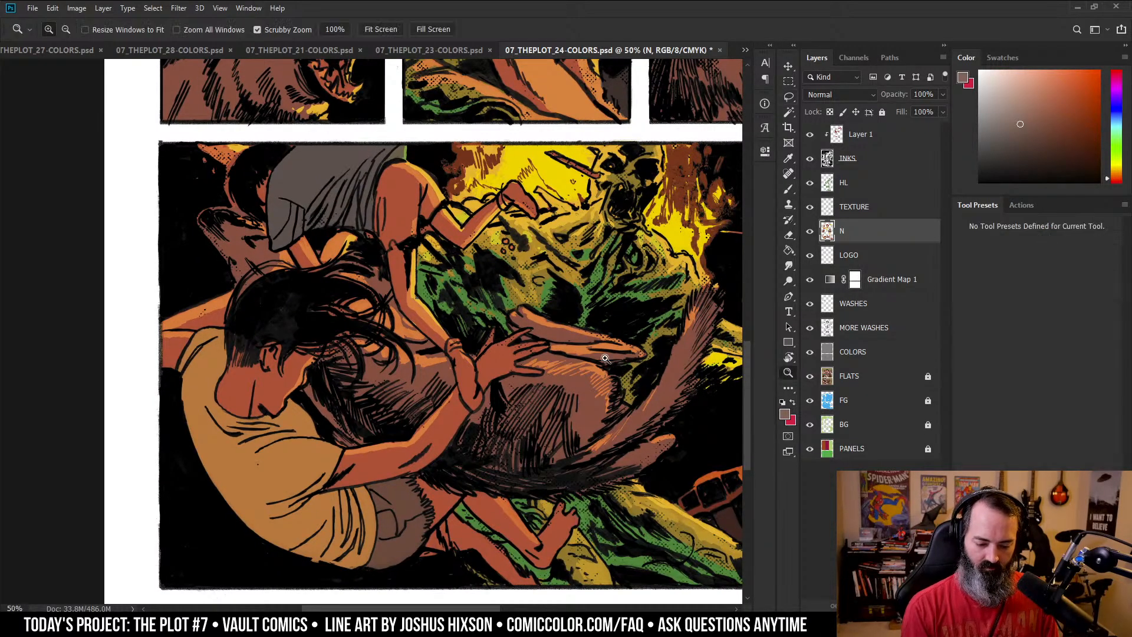
pyautogui.keyDown('alt'); pyautogui.click(604, 381); pyautogui.keyUp('alt')
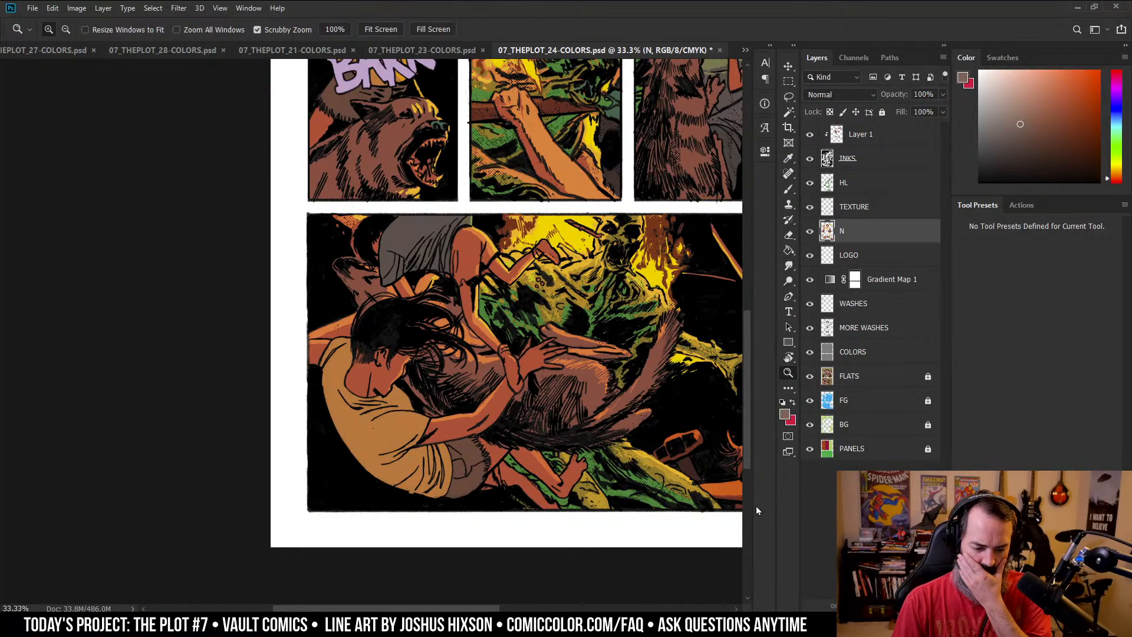
pyautogui.click(449, 337)
pyautogui.click(486, 306)
pyautogui.moveTo(575, 298); pyautogui.dragTo(531, 295)
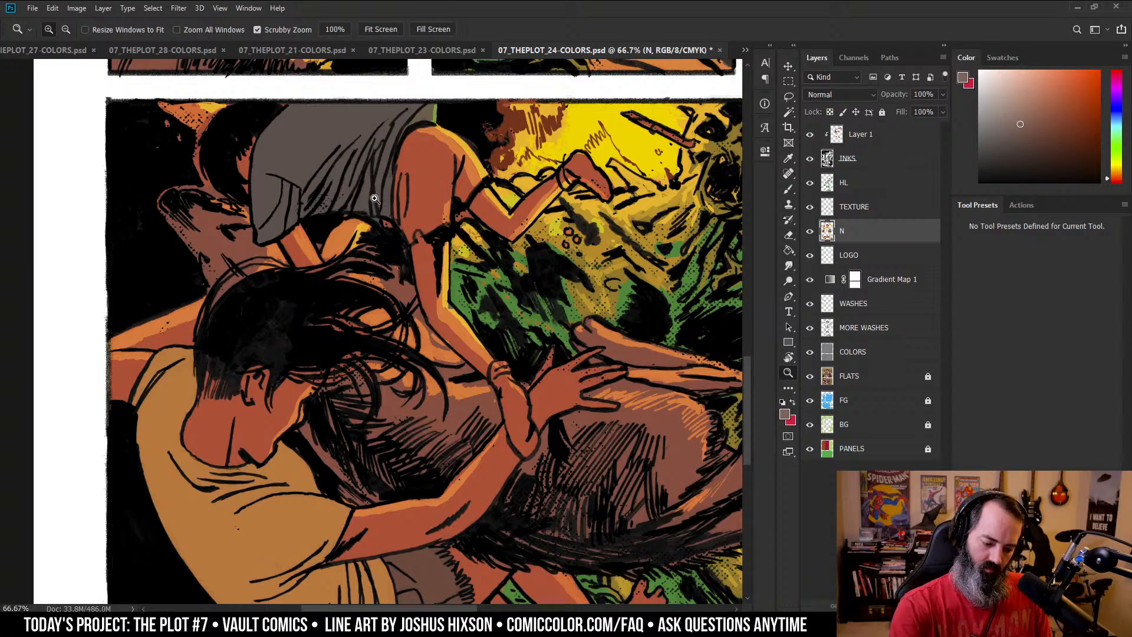
pyautogui.press('l')
pyautogui.moveTo(320, 250)
pyautogui.mouseDown()
pyautogui.moveTo(342, 215)
pyautogui.moveTo(400, 234)
pyautogui.moveTo(425, 320)
pyautogui.moveTo(465, 362)
pyautogui.moveTo(430, 363)
pyautogui.moveTo(339, 333)
pyautogui.moveTo(370, 328)
pyautogui.moveTo(359, 325)
pyautogui.moveTo(369, 297)
pyautogui.moveTo(324, 264)
pyautogui.mouseUp()
# - Subtract the loose hair strands from the lasso selection beside the front figure's head
pyautogui.press('z')
pyautogui.keyDown('alt'); pyautogui.click(541, 281); pyautogui.keyUp('alt')
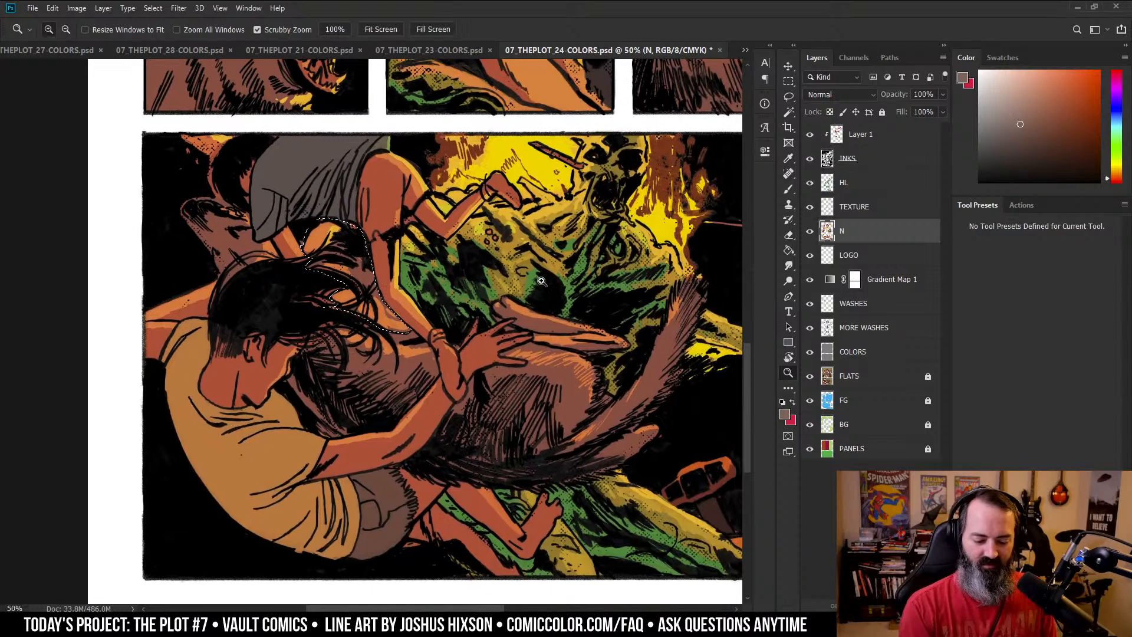
pyautogui.click(382, 277)
pyautogui.click(382, 277)
pyautogui.press('l')
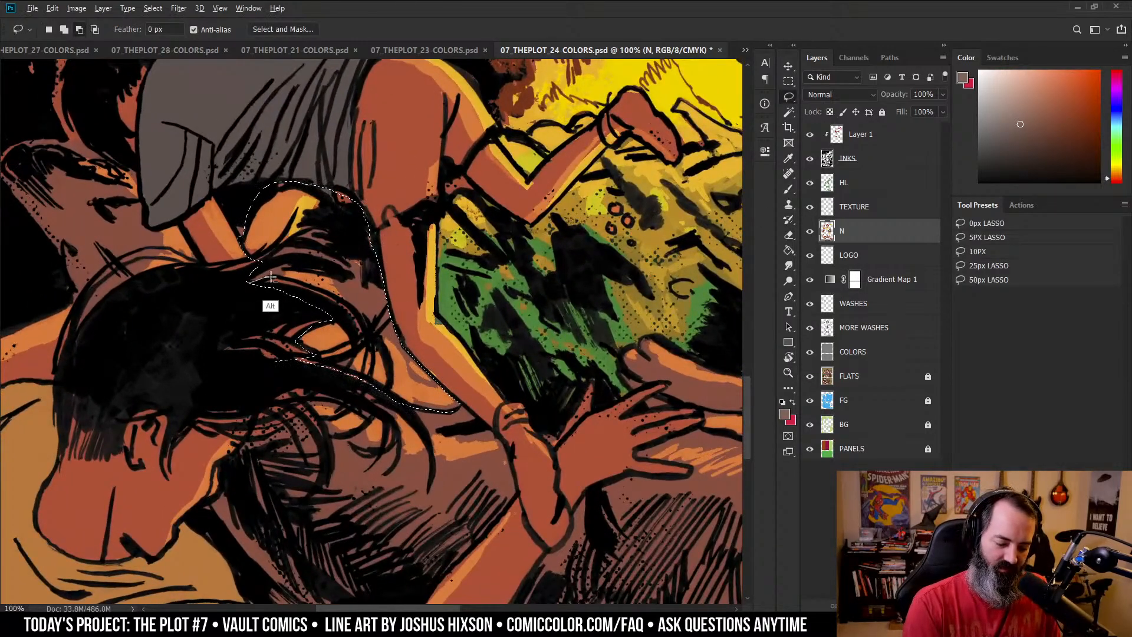
pyautogui.moveTo(270, 277)
pyautogui.mouseDown()
pyautogui.moveTo(352, 306)
pyautogui.moveTo(367, 362)
pyautogui.moveTo(322, 354)
pyautogui.mouseUp()
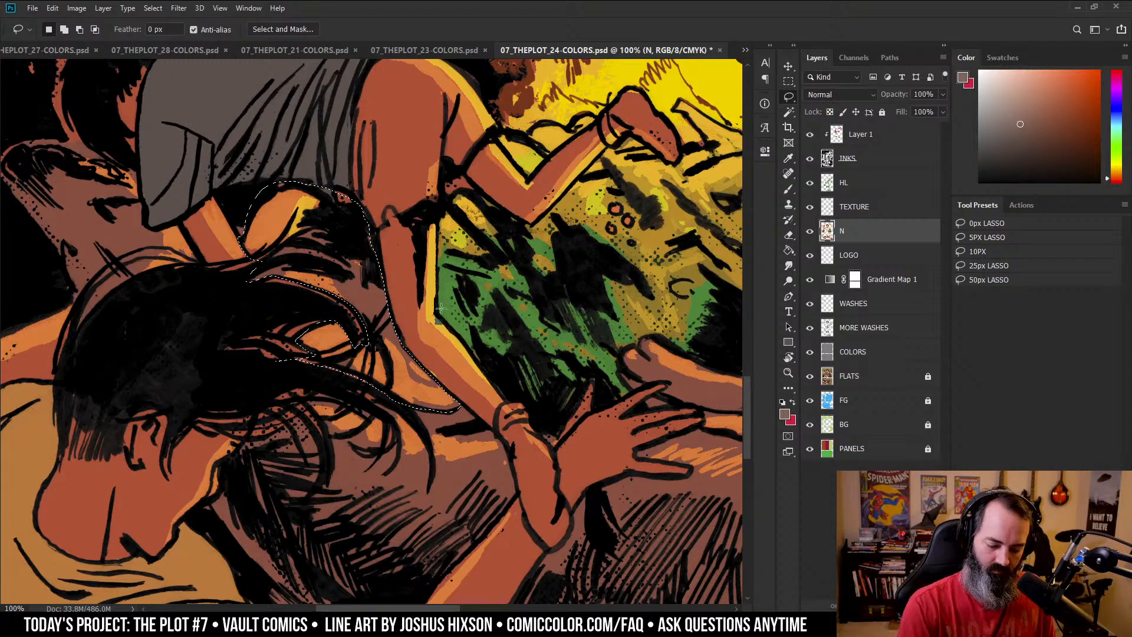
# - Examine the bottom panel's line art with only the INKS layer visible, and restore the other layers
pyautogui.press('z')
pyautogui.hotkey('ctrl', 'd')
pyautogui.keyDown('alt'); pyautogui.click(504, 353); pyautogui.keyUp('alt')
pyautogui.keyDown('alt'); pyautogui.click(810, 158); pyautogui.keyUp('alt')
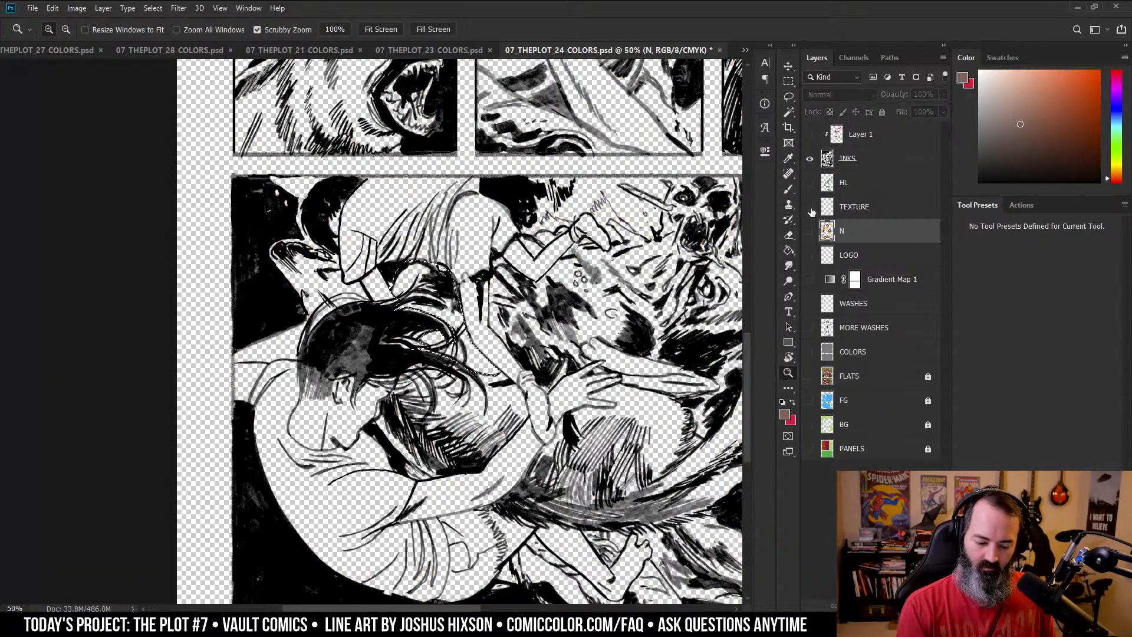
pyautogui.moveTo(667, 291); pyautogui.dragTo(569, 275)
pyautogui.keyDown('alt'); pyautogui.click(584, 300); pyautogui.keyUp('alt')
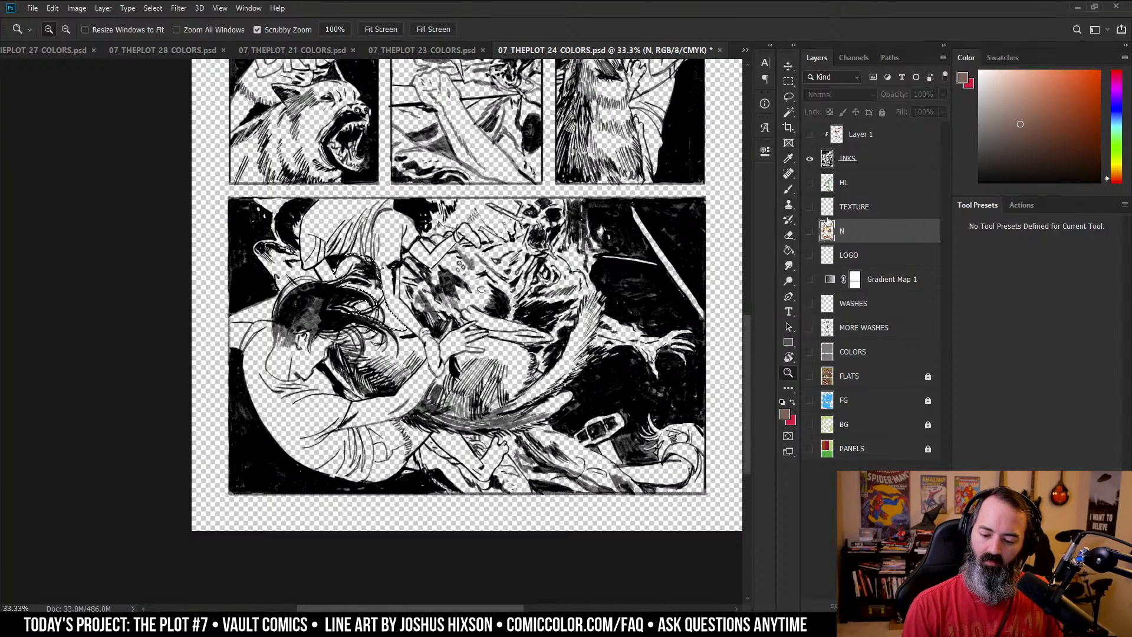
pyautogui.keyDown('alt'); pyautogui.click(810, 158); pyautogui.keyUp('alt')
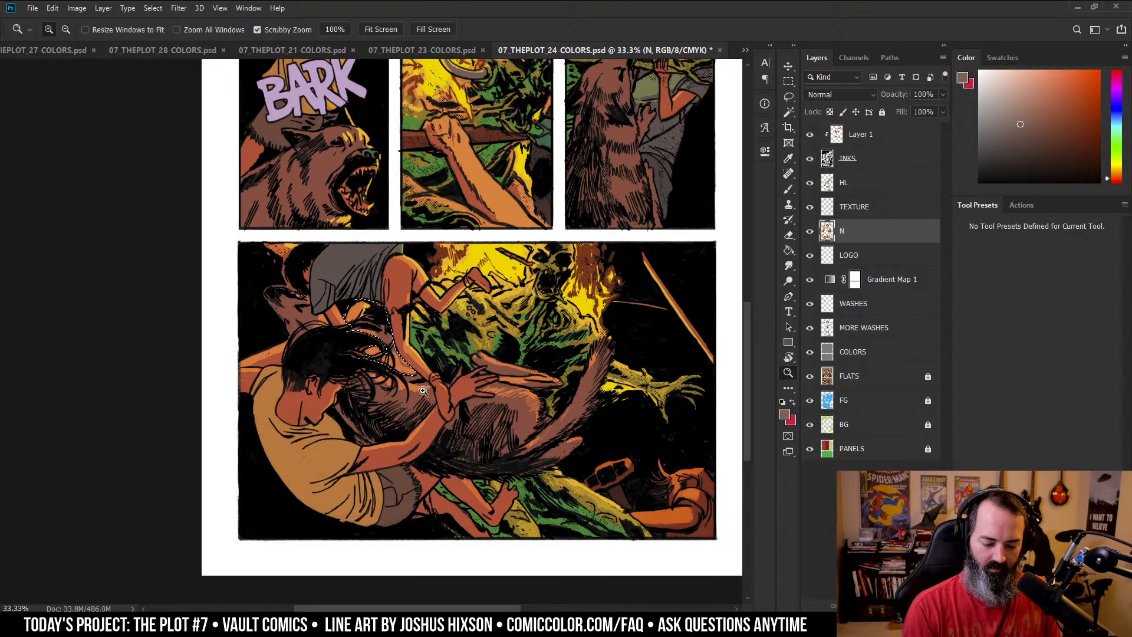
# - Examine the lasso selection between the loose hair and the other figure's arm in the bottom panel
pyautogui.moveTo(551, 316); pyautogui.dragTo(604, 302)
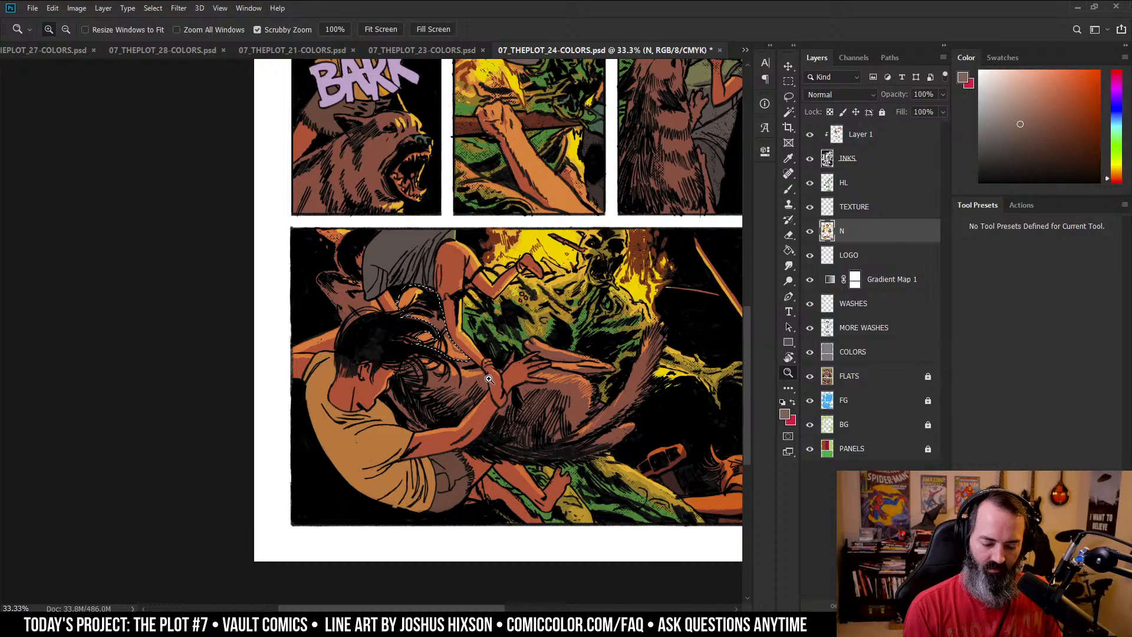
pyautogui.click(462, 330)
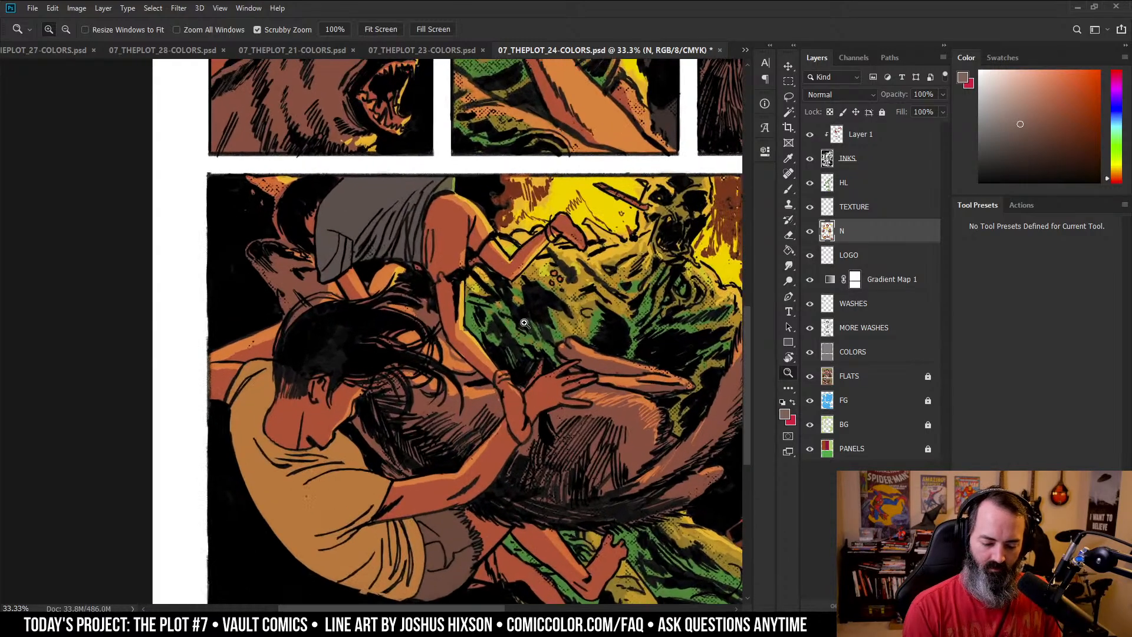
pyautogui.hotkey('ctrl', 'd')
pyautogui.keyDown('alt'); pyautogui.click(472, 394); pyautogui.keyUp('alt')
pyautogui.moveTo(640, 367); pyautogui.dragTo(613, 321)
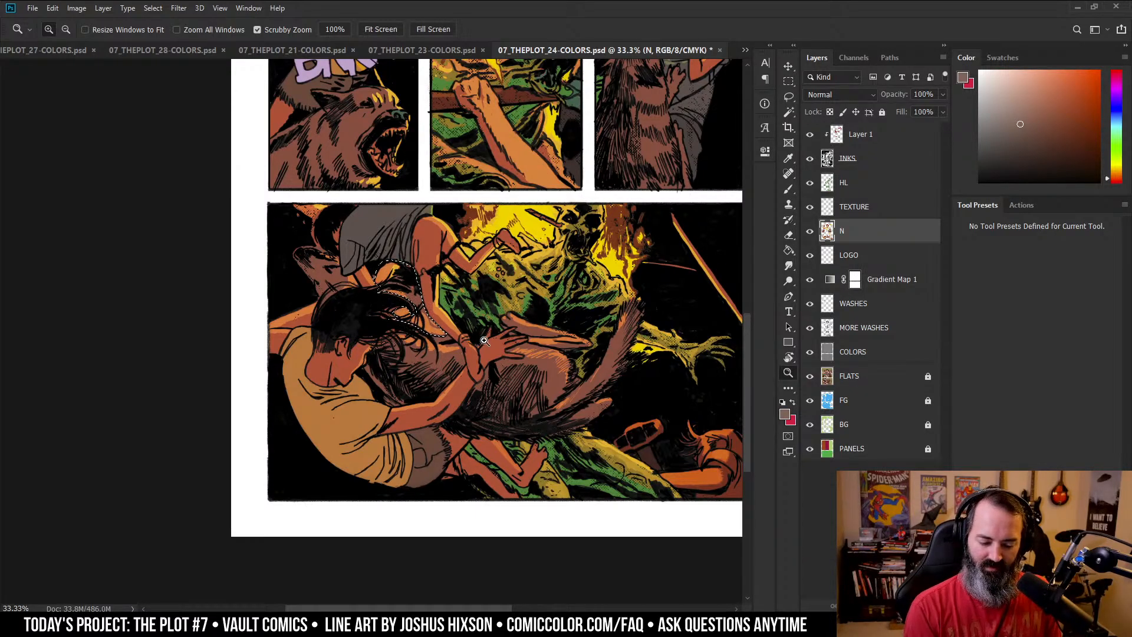
pyautogui.click(463, 319)
pyautogui.press('l')
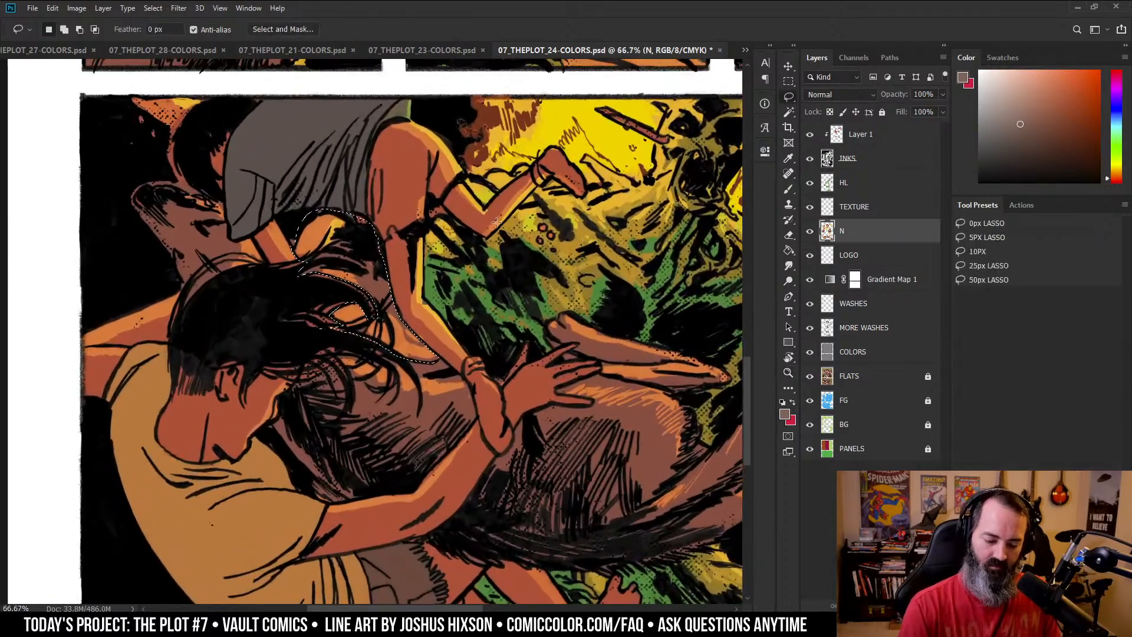
pyautogui.press('z')
pyautogui.keyDown('alt'); pyautogui.click(539, 315); pyautogui.keyUp('alt')
pyautogui.keyDown('alt'); pyautogui.click(552, 306); pyautogui.keyUp('alt')
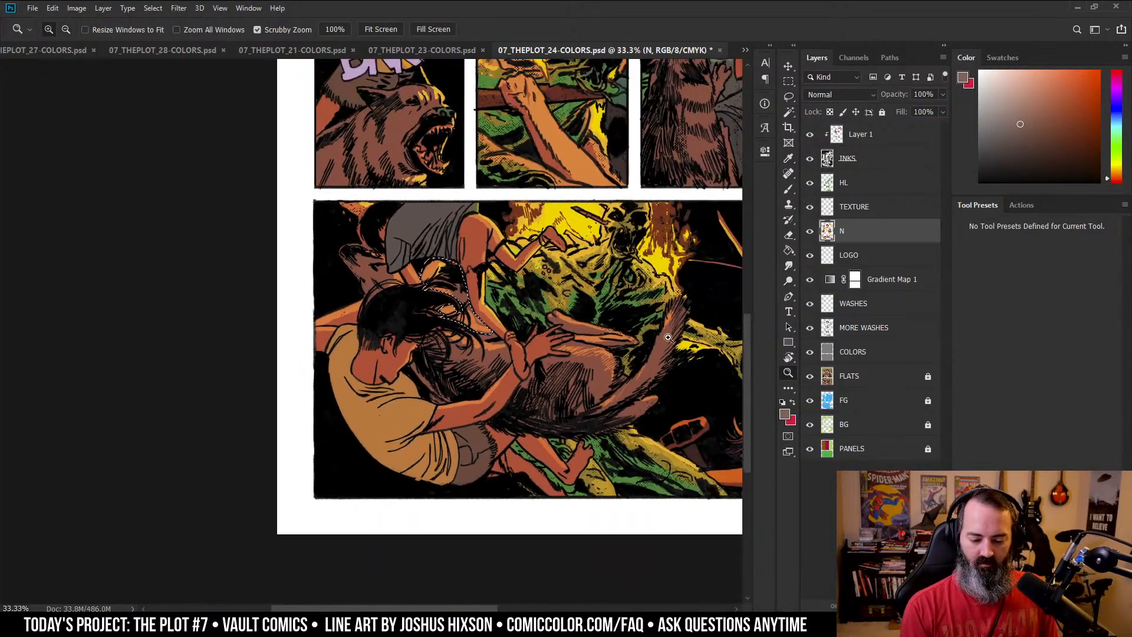
# - Add the green background patch on the far side of the other figure's arm to the lasso selection
pyautogui.click(577, 309)
pyautogui.press('l')
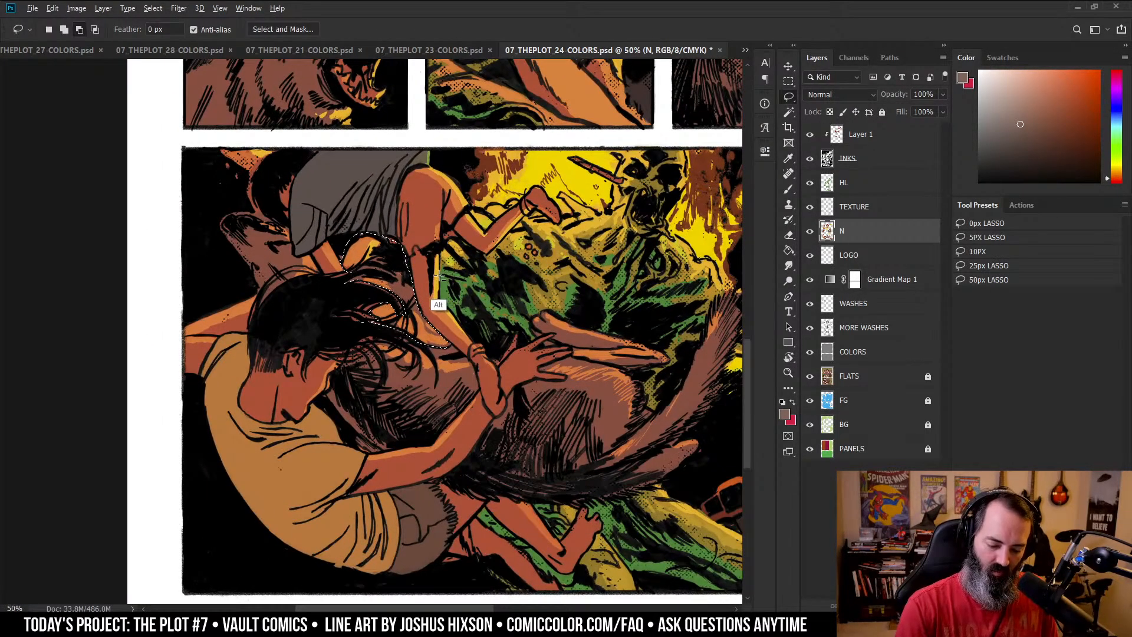
pyautogui.moveTo(467, 285)
pyautogui.mouseDown()
pyautogui.moveTo(498, 331)
pyautogui.moveTo(496, 360)
pyautogui.moveTo(485, 363)
pyautogui.mouseUp()
pyautogui.keyDown('ctrl'); pyautogui.click(477, 273); pyautogui.keyUp('ctrl')
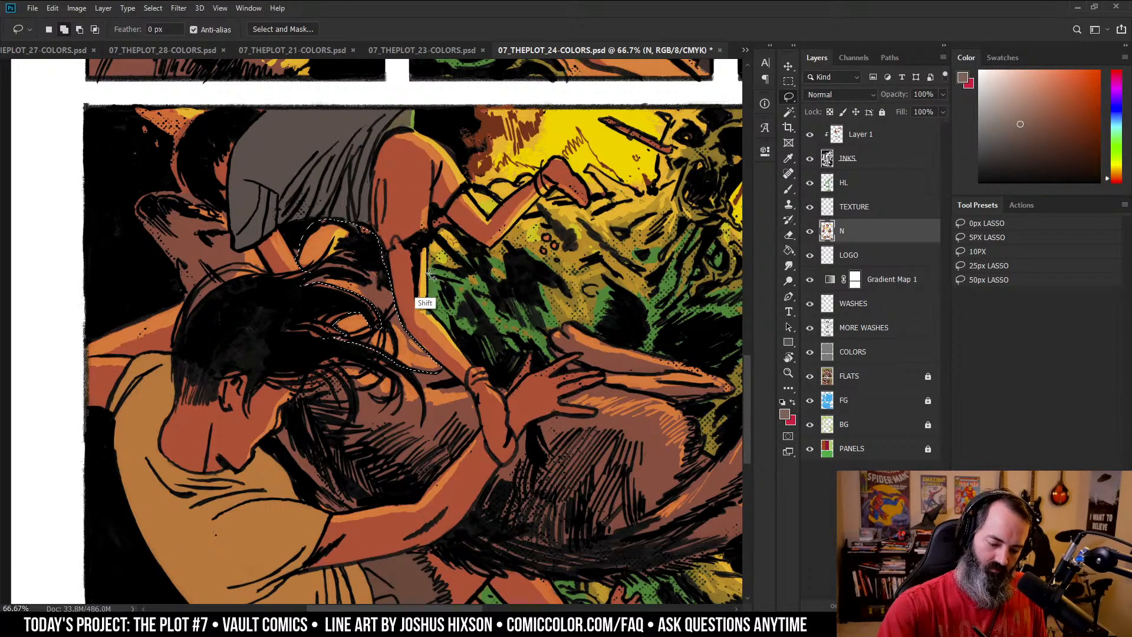
pyautogui.moveTo(499, 337)
pyautogui.mouseDown()
pyautogui.moveTo(480, 361)
pyautogui.moveTo(445, 327)
pyautogui.mouseUp()
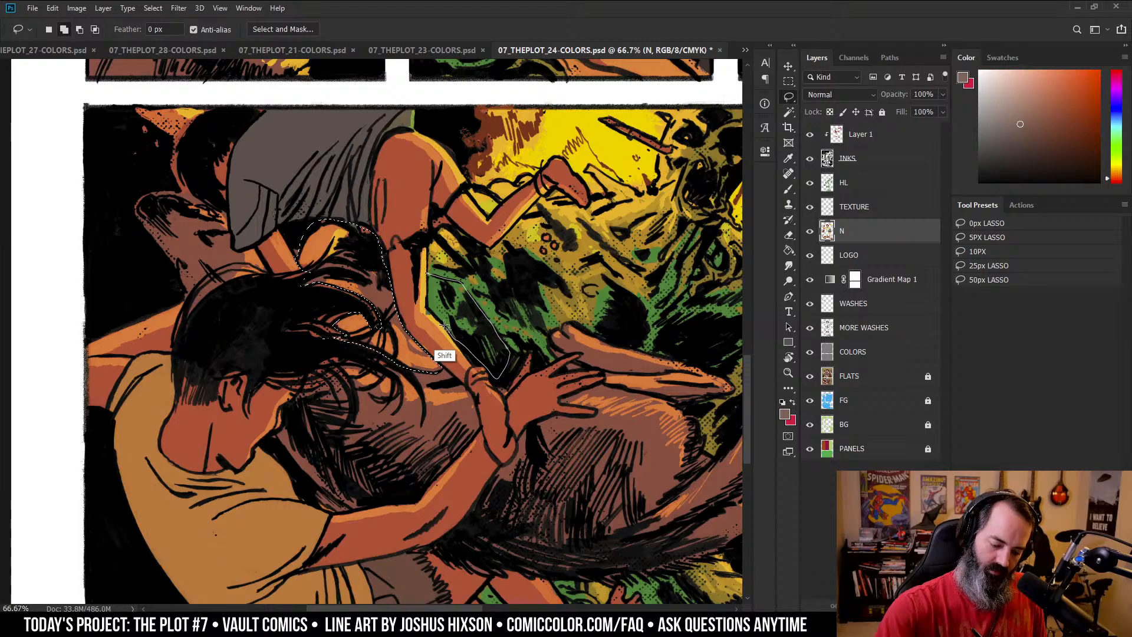
# - Paint the selected areas on the N layer with the bright yellow sampled from the fire, and deselect them
pyautogui.press('z')
pyautogui.hotkey('ctrl', '-')
pyautogui.hotkey('ctrl', '-')
pyautogui.hotkey('ctrl', '-')
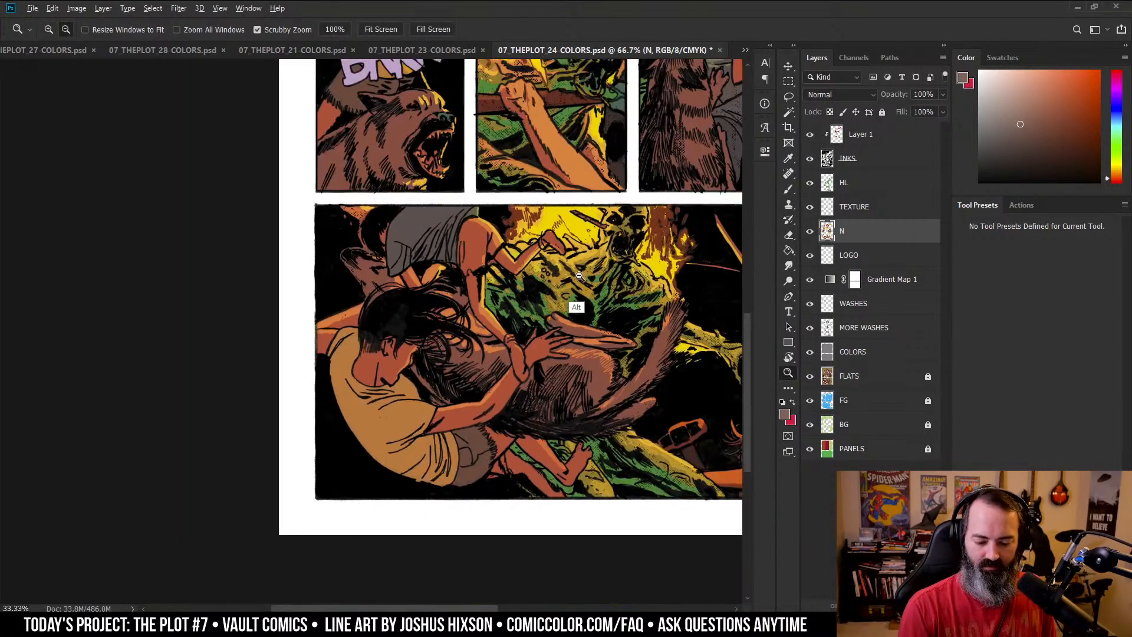
pyautogui.hotkey('ctrl', '+')
pyautogui.press('b')
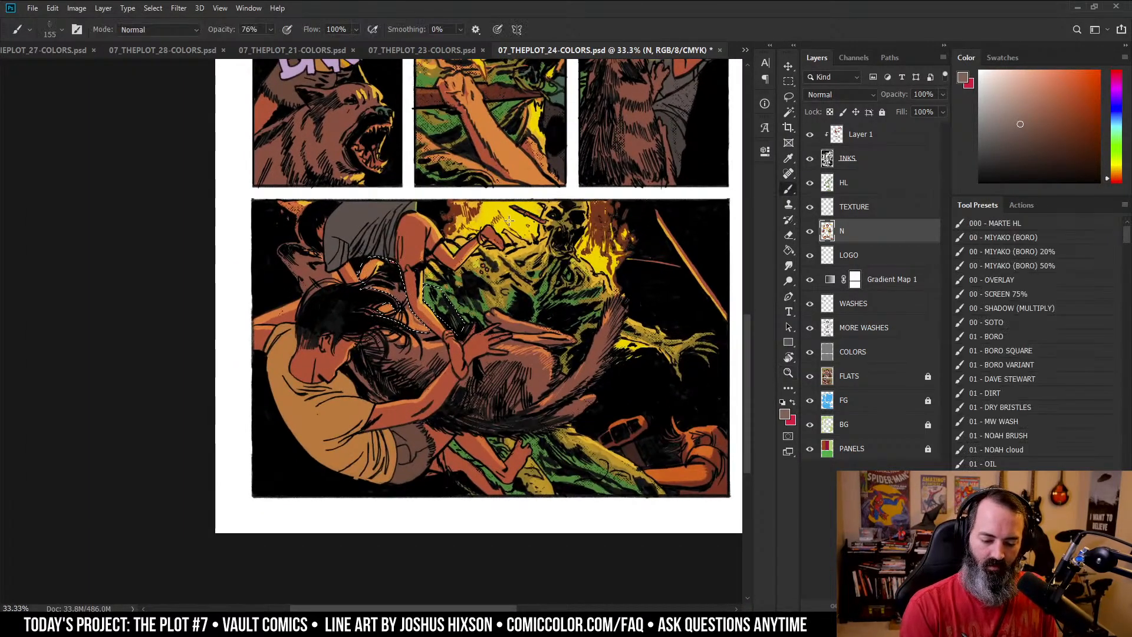
pyautogui.keyDown('alt'); pyautogui.click(507, 224); pyautogui.keyUp('alt')
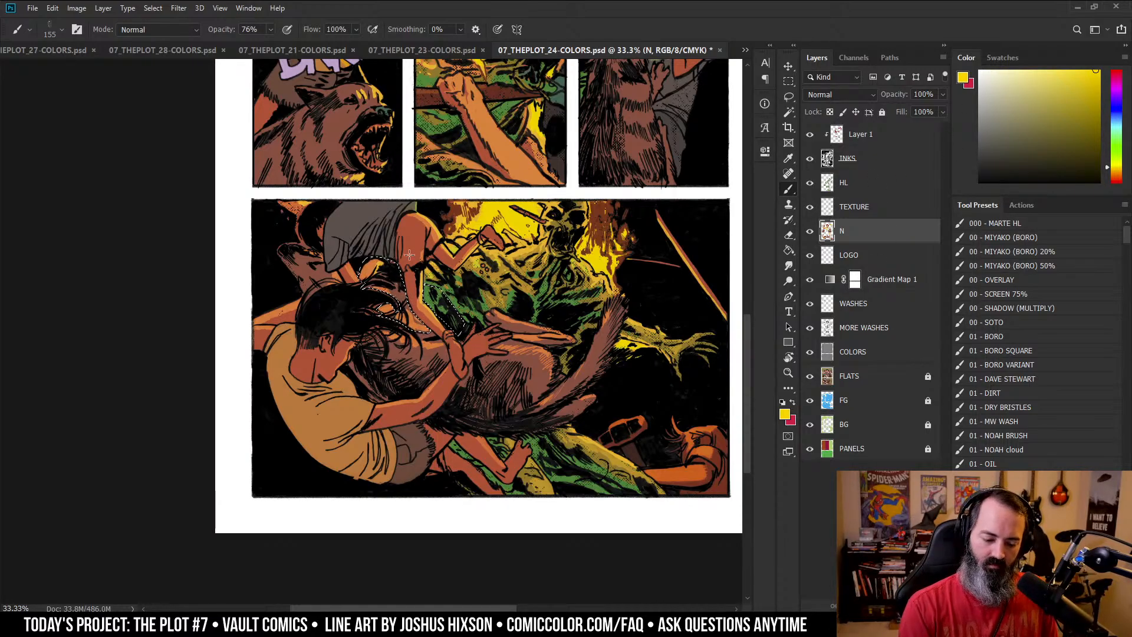
pyautogui.moveTo(425, 298); pyautogui.dragTo(476, 287)
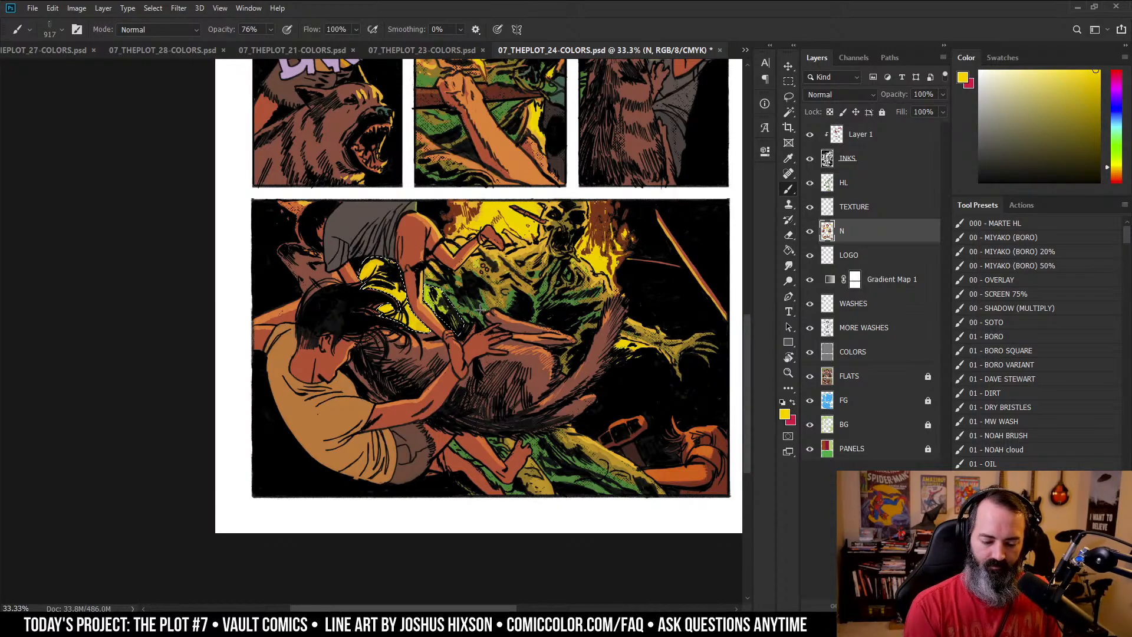
pyautogui.press('z')
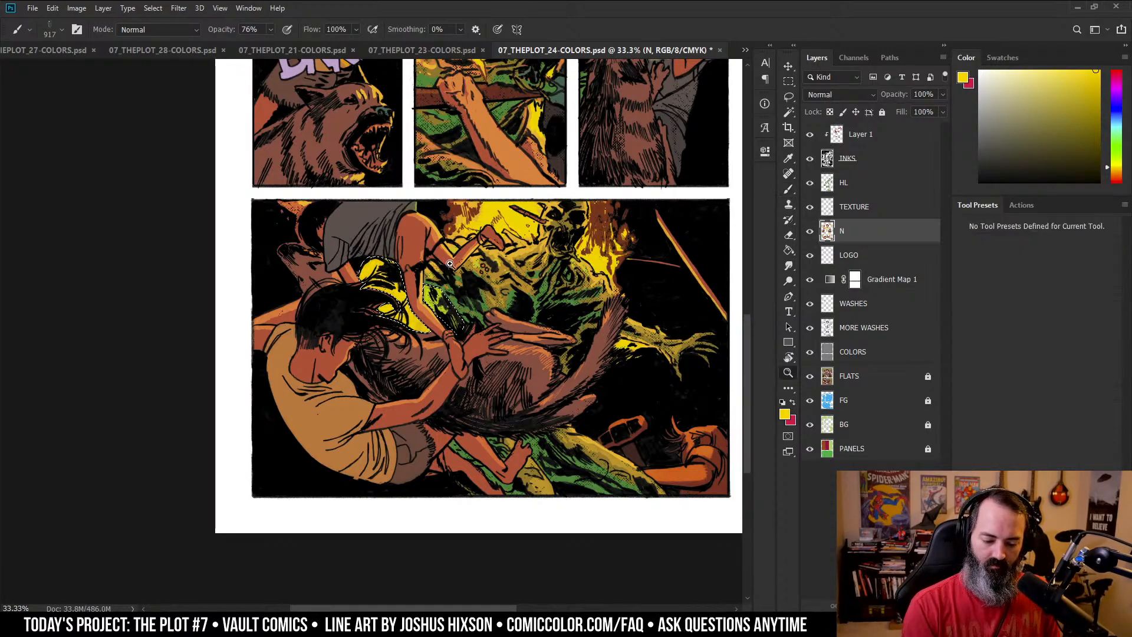
pyautogui.click(449, 264)
pyautogui.press('b')
pyautogui.hotkey('ctrl', 'd')
# - On Layer 1, colour the ink marks in both yellow areas with the reddish brown sampled near the fire, at 100% brush opacity
pyautogui.press('z')
pyautogui.click(404, 300)
pyautogui.press('b')
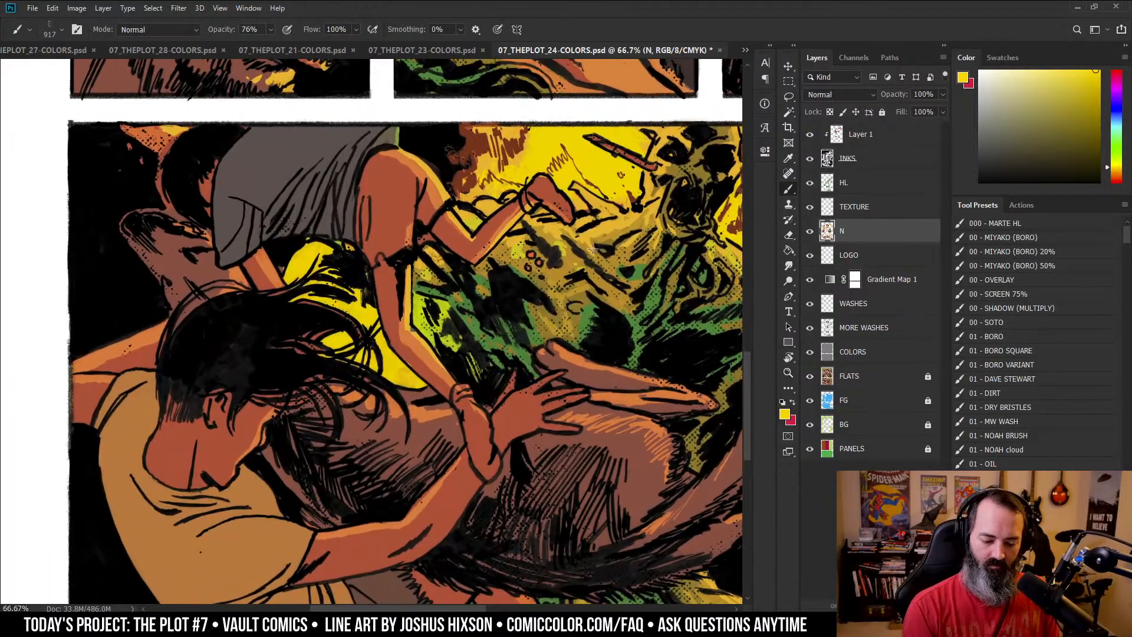
pyautogui.keyDown('alt'); pyautogui.click(483, 140); pyautogui.keyUp('alt')
pyautogui.hotkey('alt', '.')
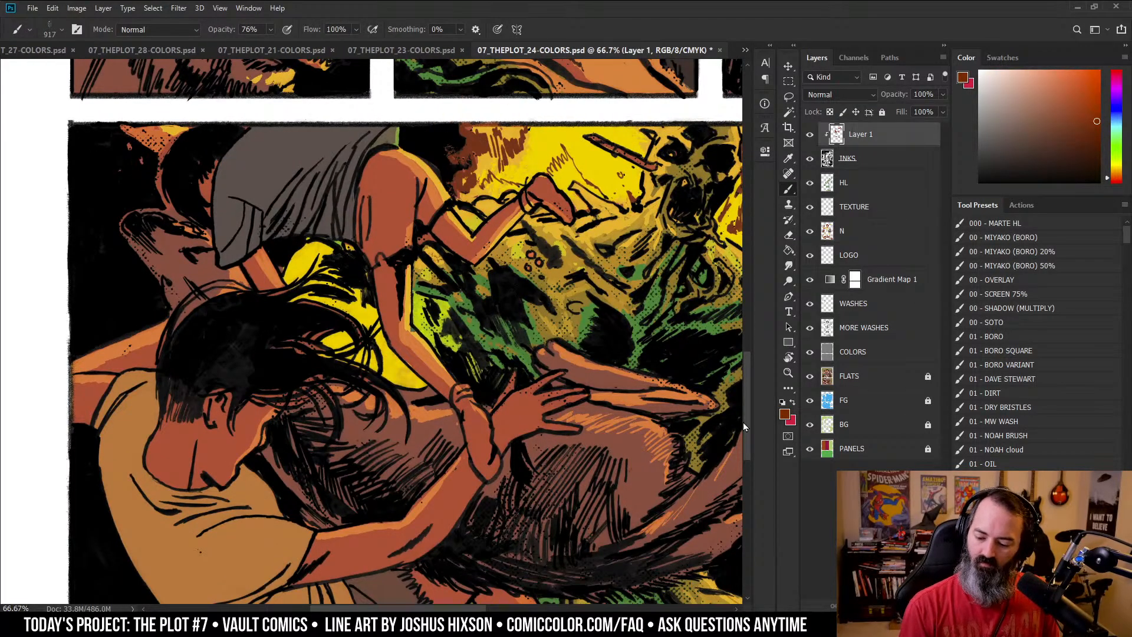
pyautogui.press('0')
pyautogui.moveTo(413, 243)
pyautogui.mouseDown()
pyautogui.moveTo(368, 240)
pyautogui.moveTo(328, 262)
pyautogui.moveTo(357, 254)
pyautogui.moveTo(340, 277)
pyautogui.moveTo(367, 301)
pyautogui.moveTo(364, 274)
pyautogui.mouseUp()
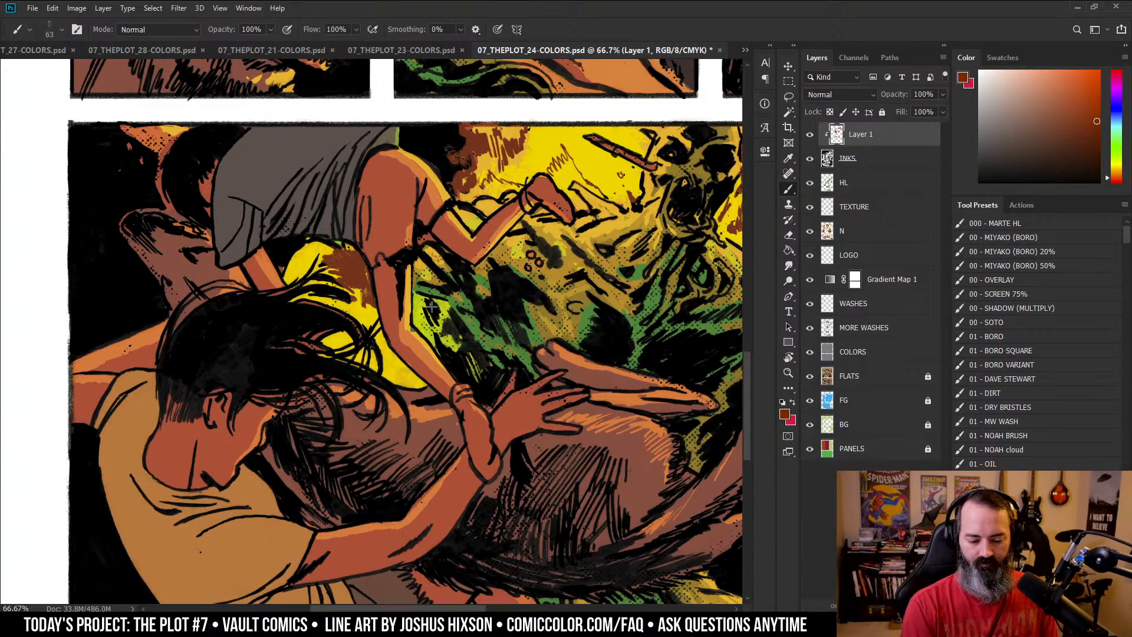
pyautogui.moveTo(431, 306)
pyautogui.mouseDown()
pyautogui.moveTo(453, 354)
pyautogui.moveTo(448, 332)
pyautogui.mouseUp()
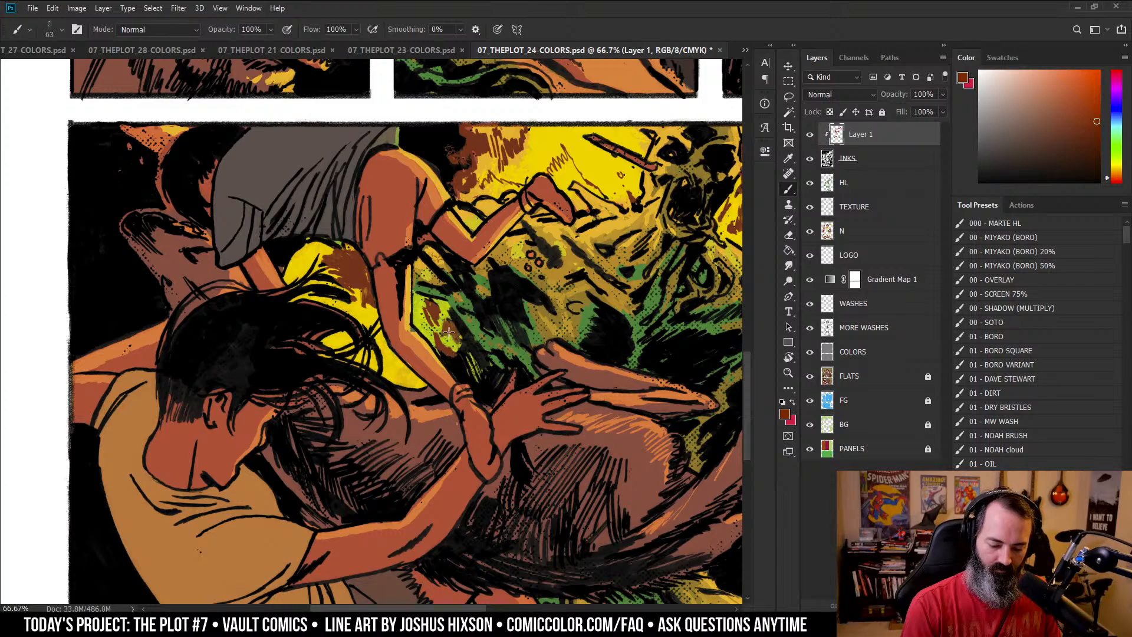
# - Hide and restore the Gradient Map 1 and N layers in turn to compare their effect on the yellow areas
pyautogui.press('l')
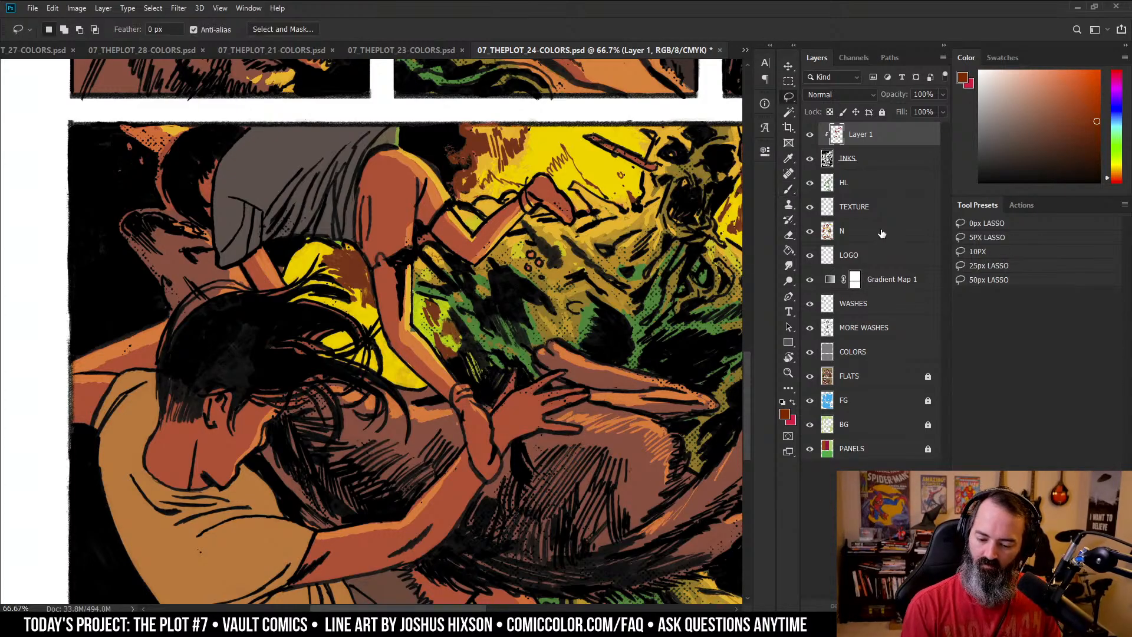
pyautogui.click(811, 281)
pyautogui.click(812, 282)
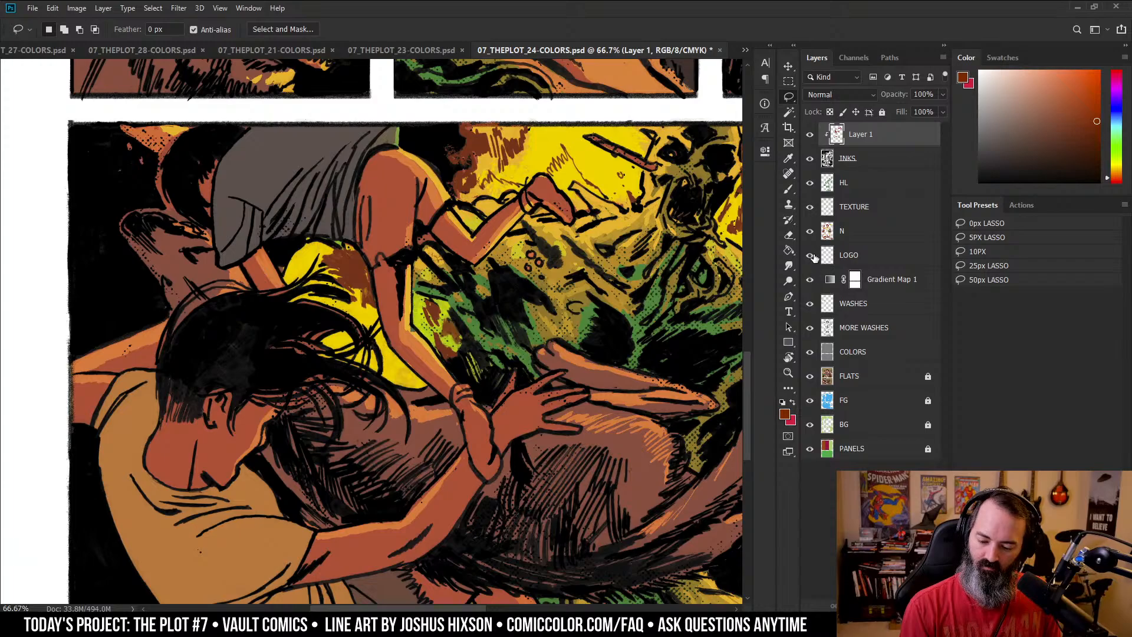
pyautogui.click(812, 234)
pyautogui.click(811, 235)
# - Sample the yellow beside the hair and lasso the greenish-yellow patch beyond the arm on the N layer
pyautogui.press('b')
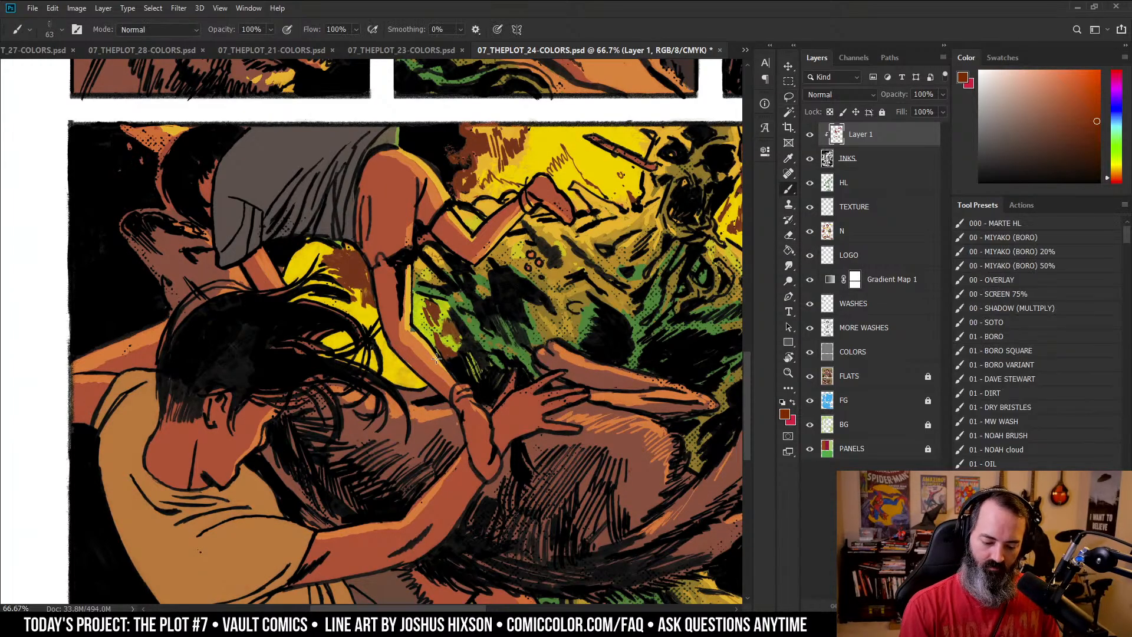
pyautogui.keyDown('alt'); pyautogui.click(428, 370); pyautogui.keyUp('alt')
pyautogui.click(832, 239)
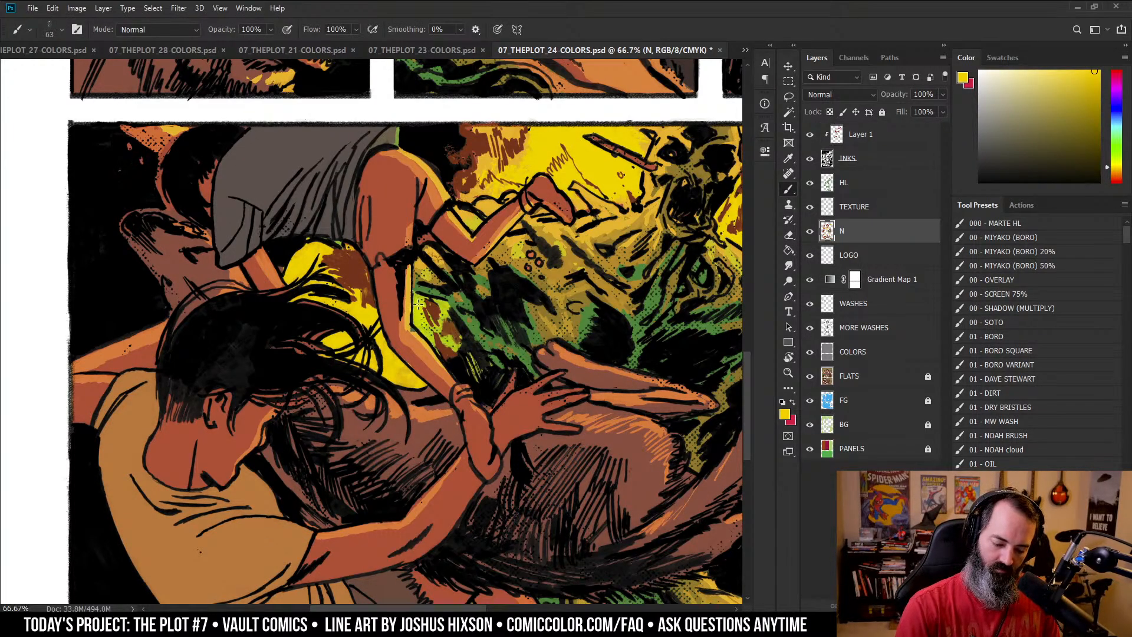
pyautogui.press('l')
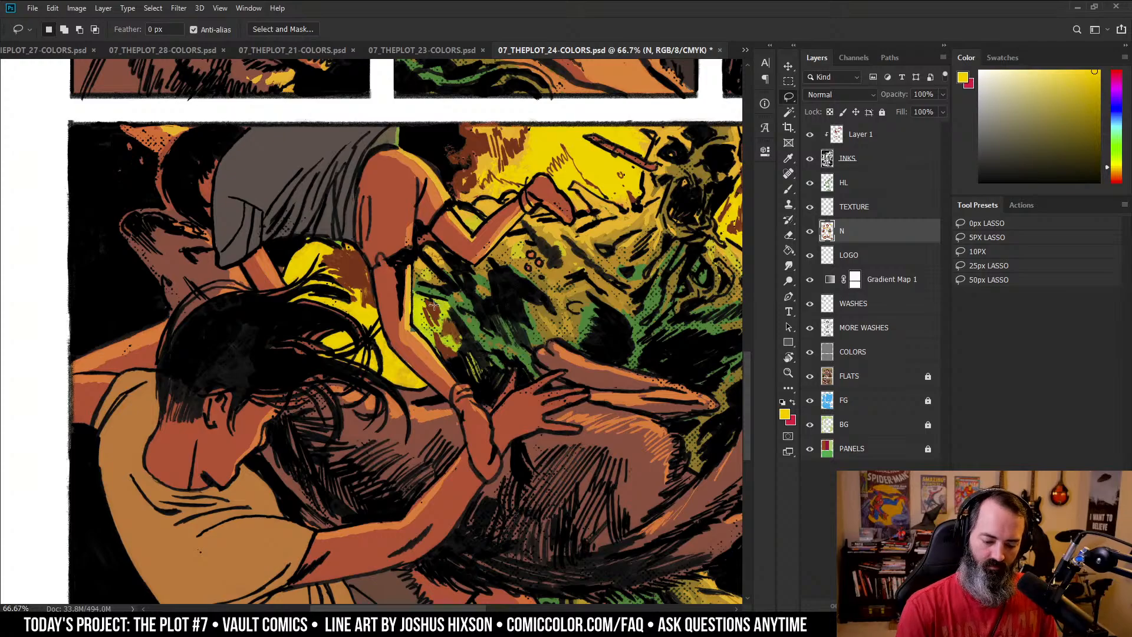
pyautogui.press('b')
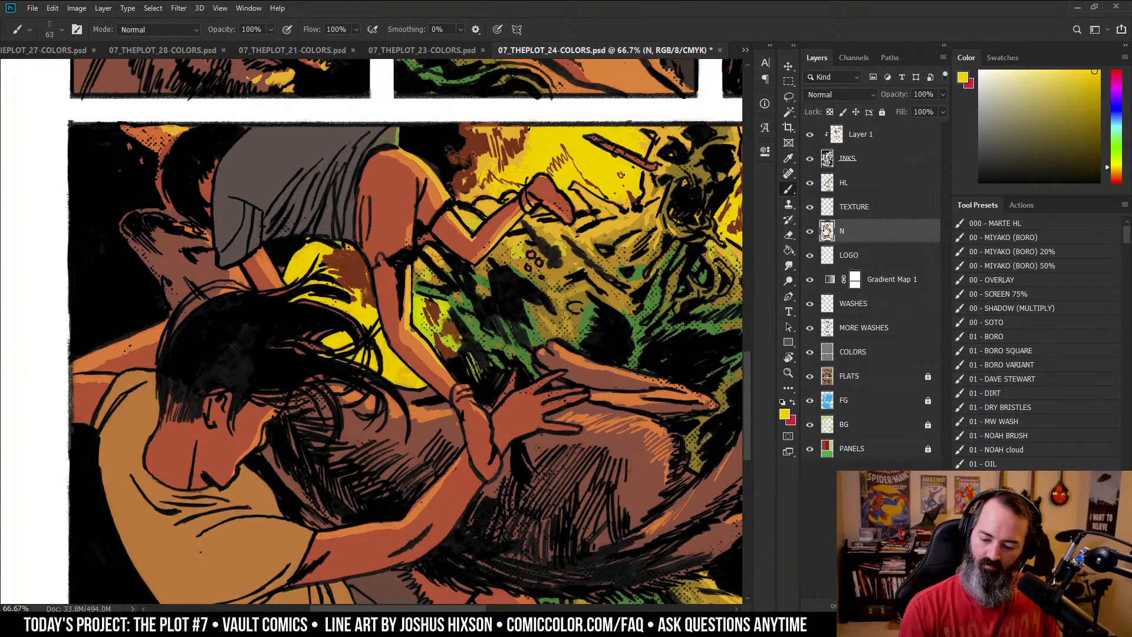
pyautogui.click(812, 233)
pyautogui.click(810, 231)
pyautogui.press('l')
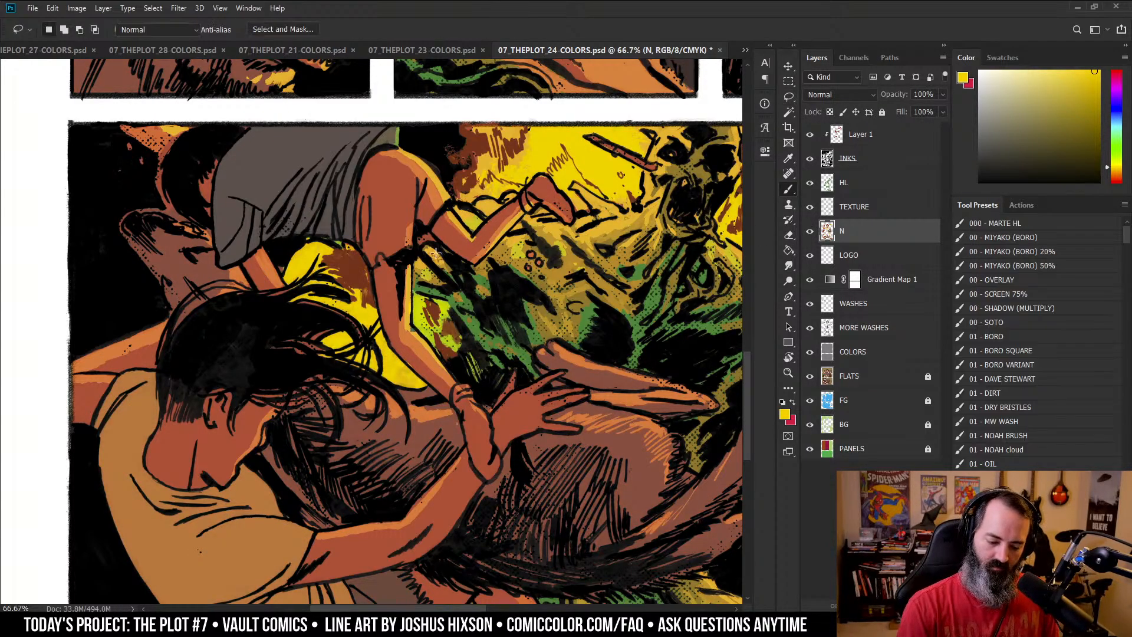
pyautogui.moveTo(443, 298)
pyautogui.mouseDown()
pyautogui.moveTo(468, 336)
pyautogui.moveTo(448, 368)
pyautogui.mouseUp()
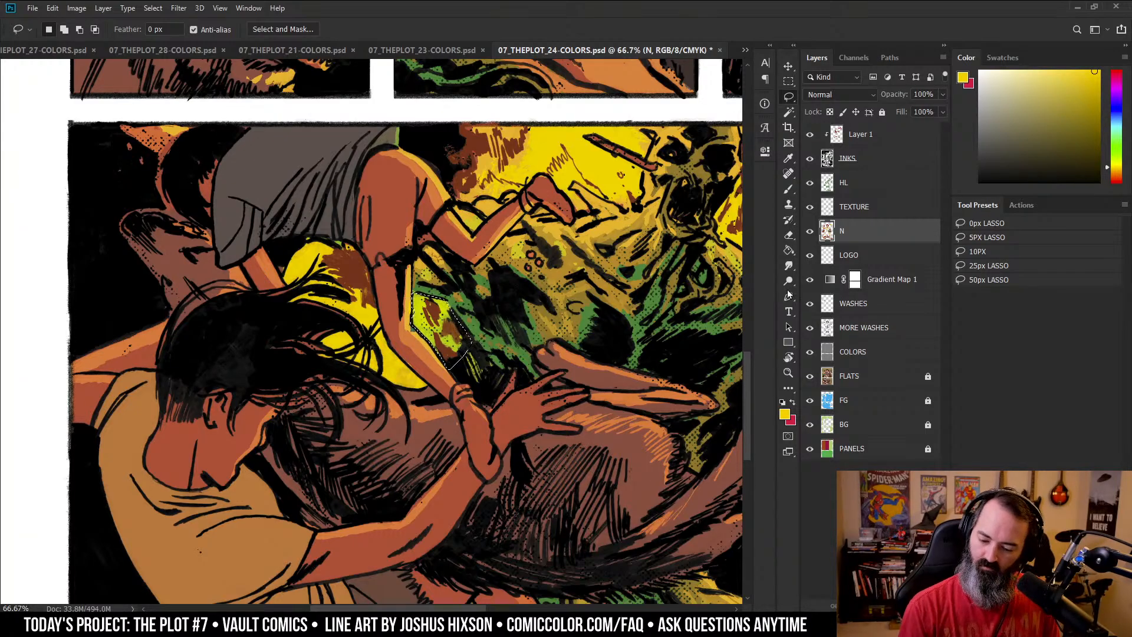
pyautogui.press('b')
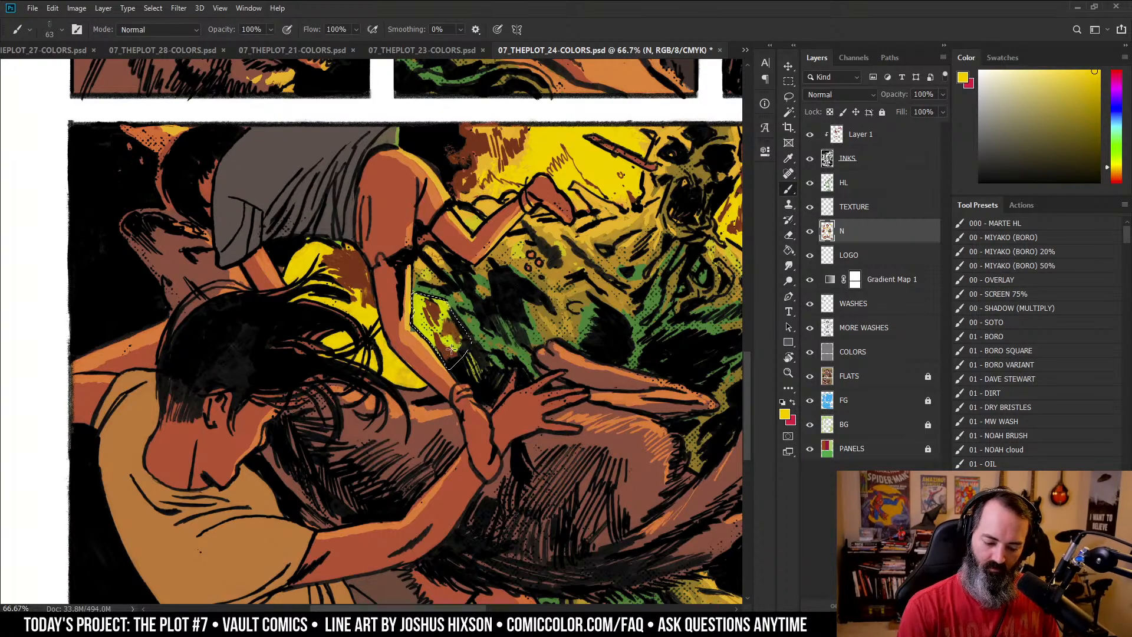
# - Hide and restore the TEXTURE and N layers in turn to check how they affect the selected patch
pyautogui.hotkey('shift', 'b')
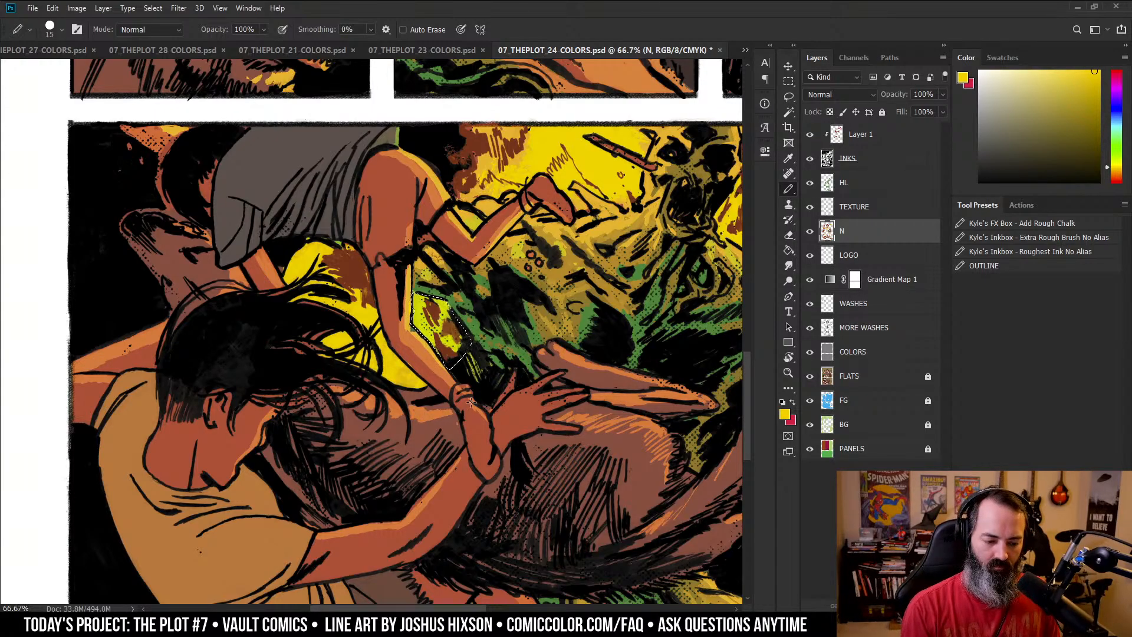
pyautogui.click(811, 209)
pyautogui.click(811, 208)
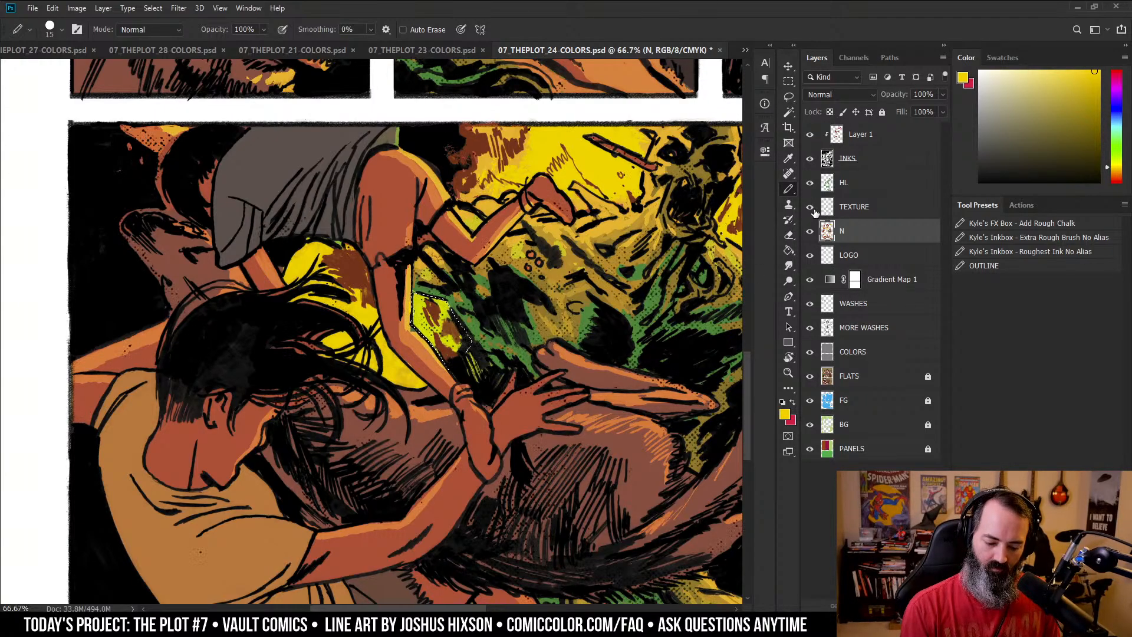
pyautogui.click(811, 232)
pyautogui.click(810, 233)
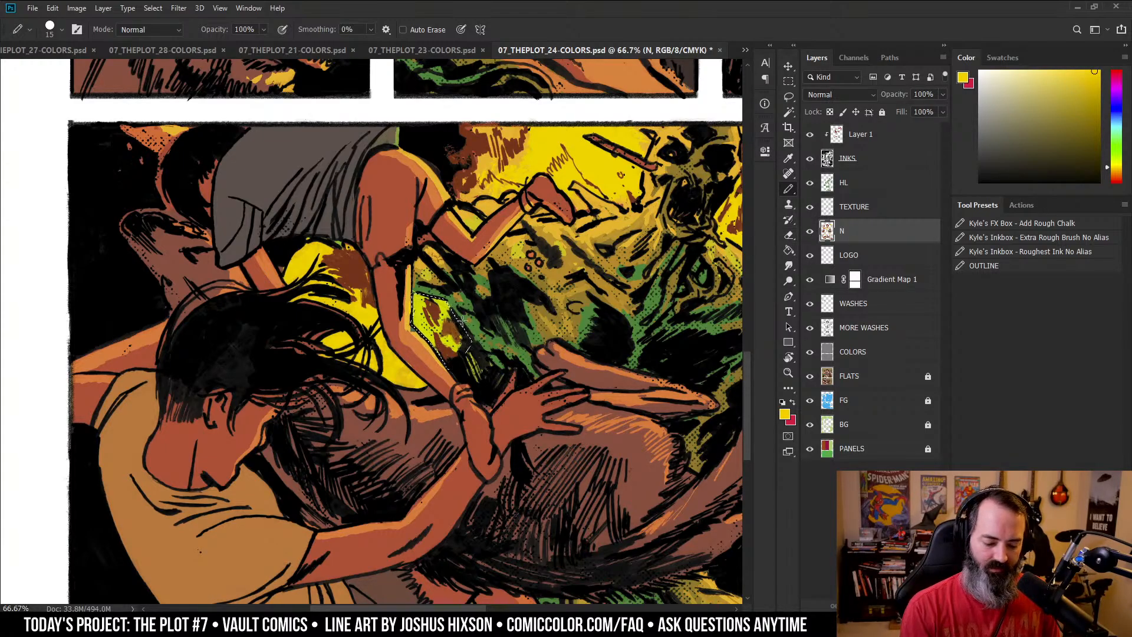
pyautogui.hotkey('shift', 'b')
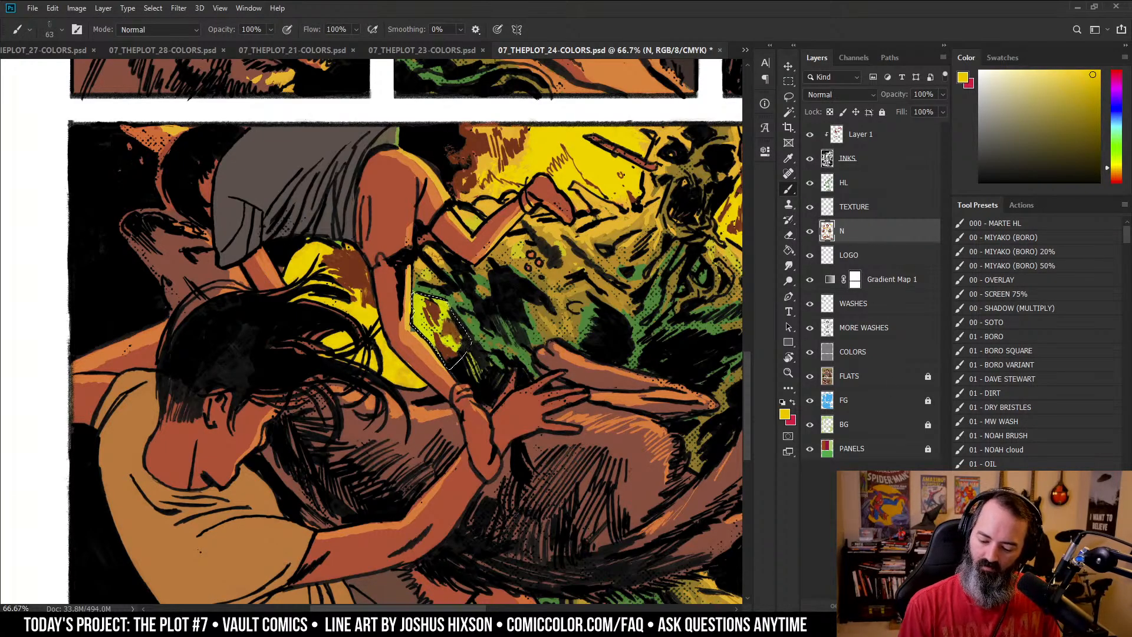
# - Add a new layer directly above N and fill the lassoed patch beyond the arm with the sampled yellow
pyautogui.hotkey('ctrl', 'shift', 'alt', 'n')
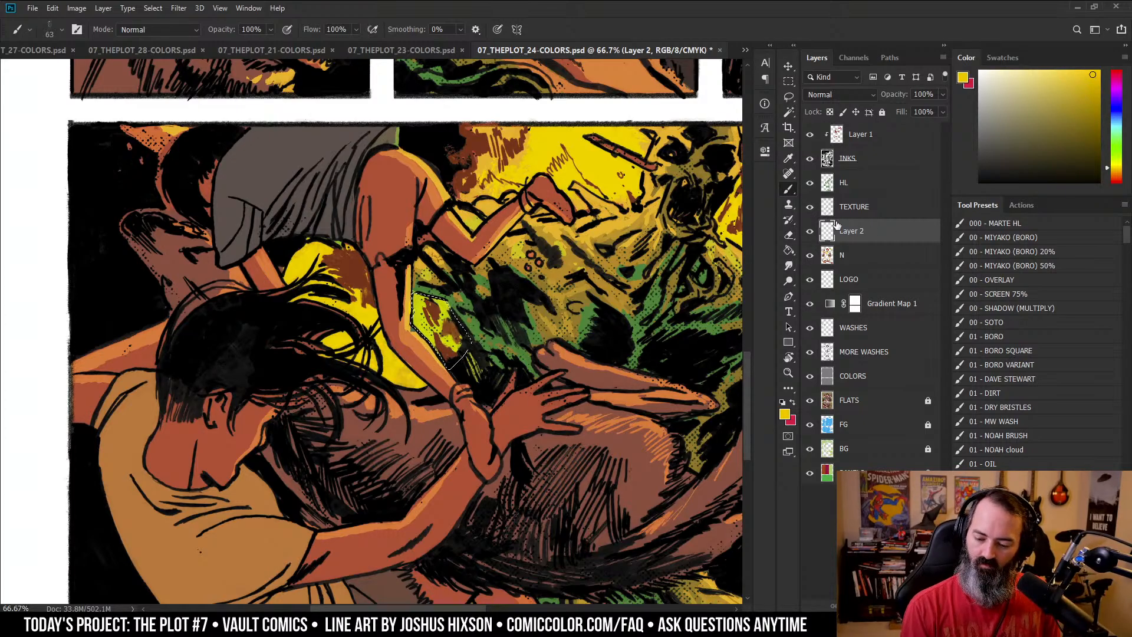
pyautogui.click(811, 256)
pyautogui.click(812, 257)
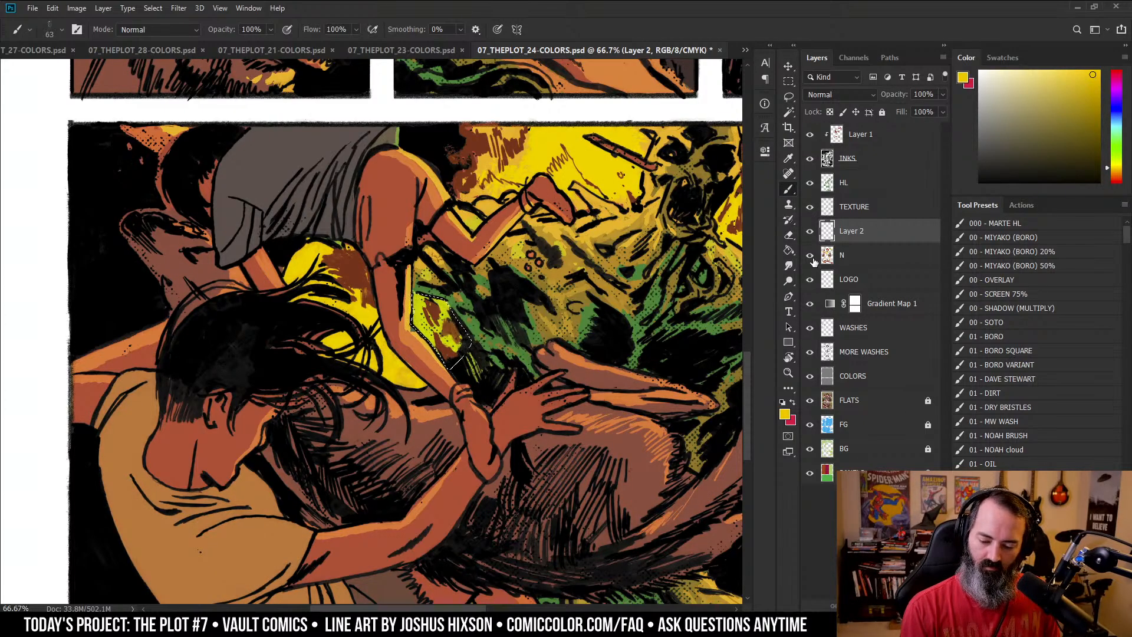
# - With Layer 2 hidden, toggle TEXTURE and N and isolate N to inspect the patch, then restore the layers
pyautogui.click(810, 233)
pyautogui.click(811, 209)
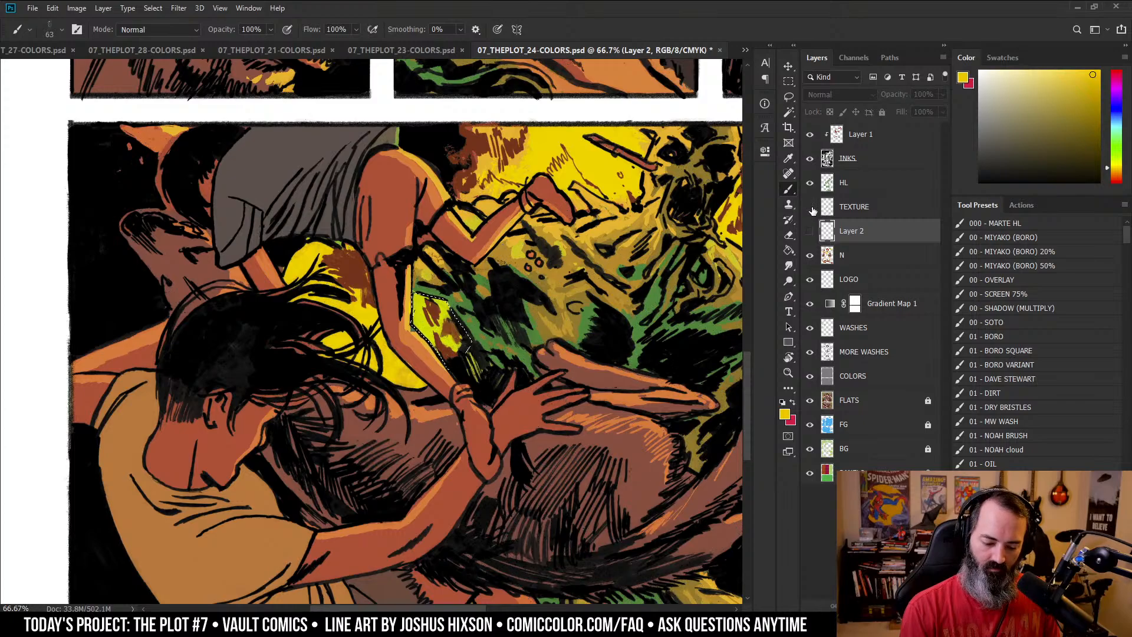
pyautogui.click(812, 210)
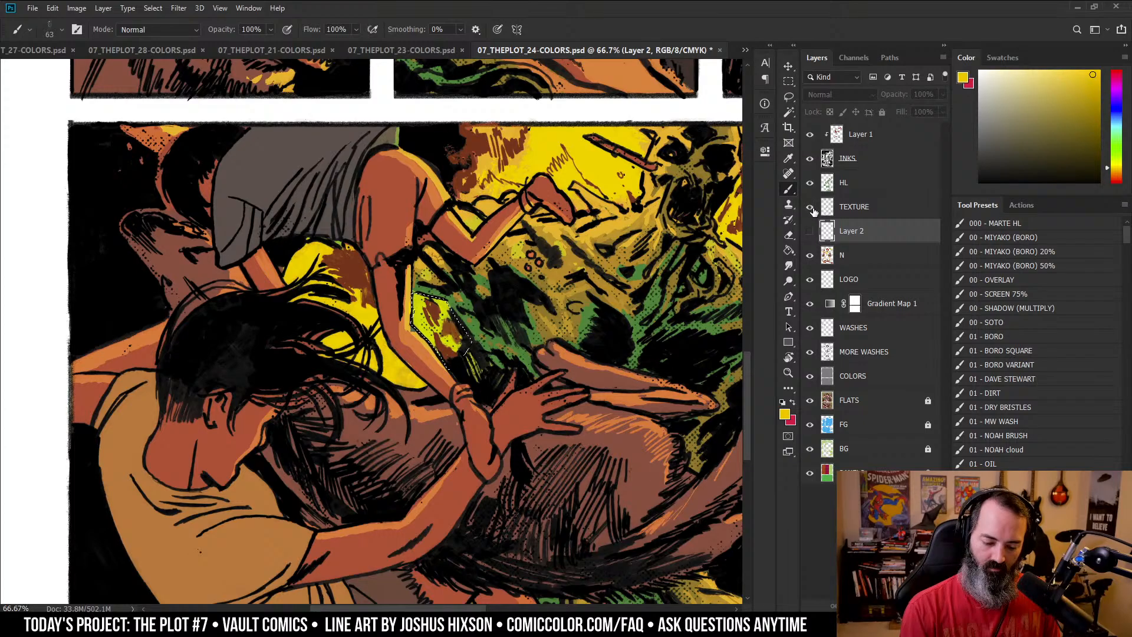
pyautogui.click(812, 256)
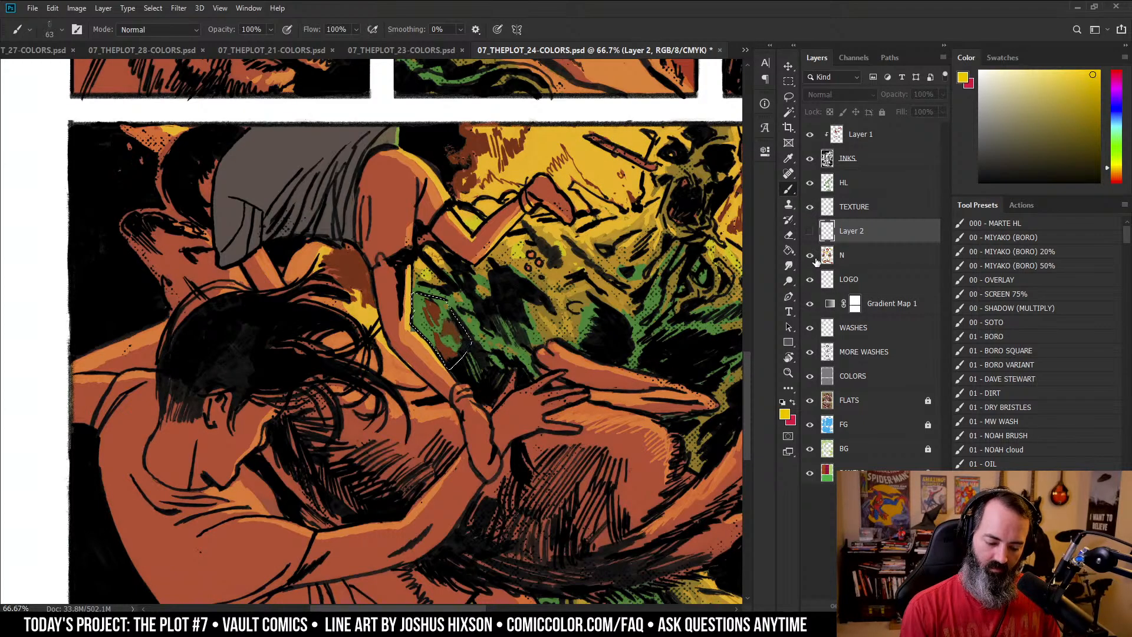
pyautogui.keyDown('alt'); pyautogui.click(810, 257); pyautogui.keyUp('alt')
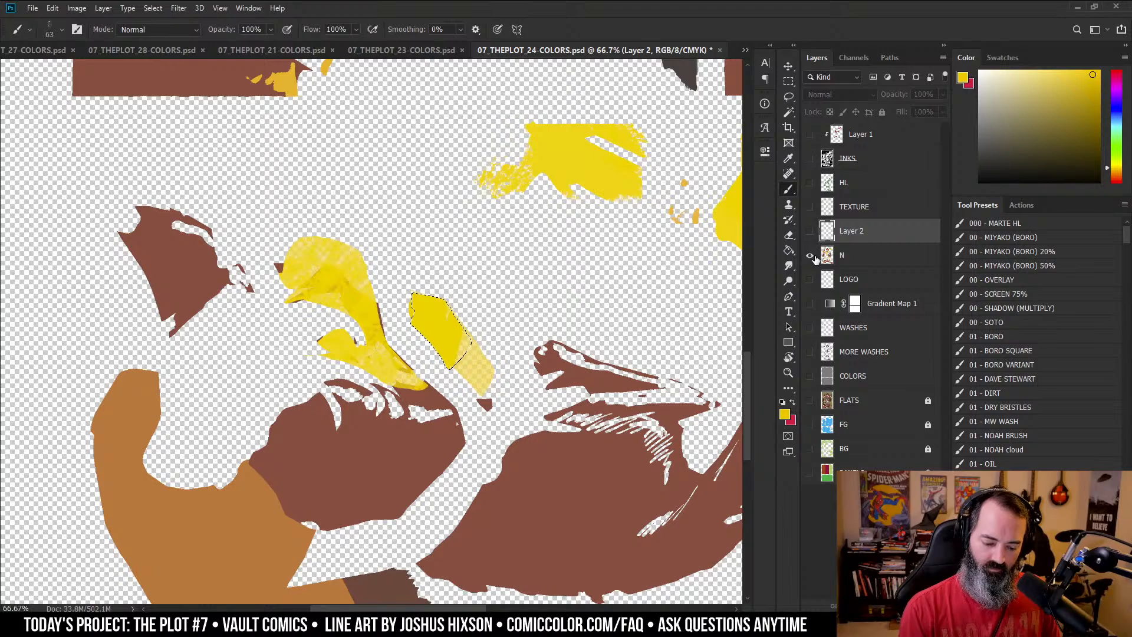
pyautogui.keyDown('alt'); pyautogui.click(811, 257); pyautogui.keyUp('alt')
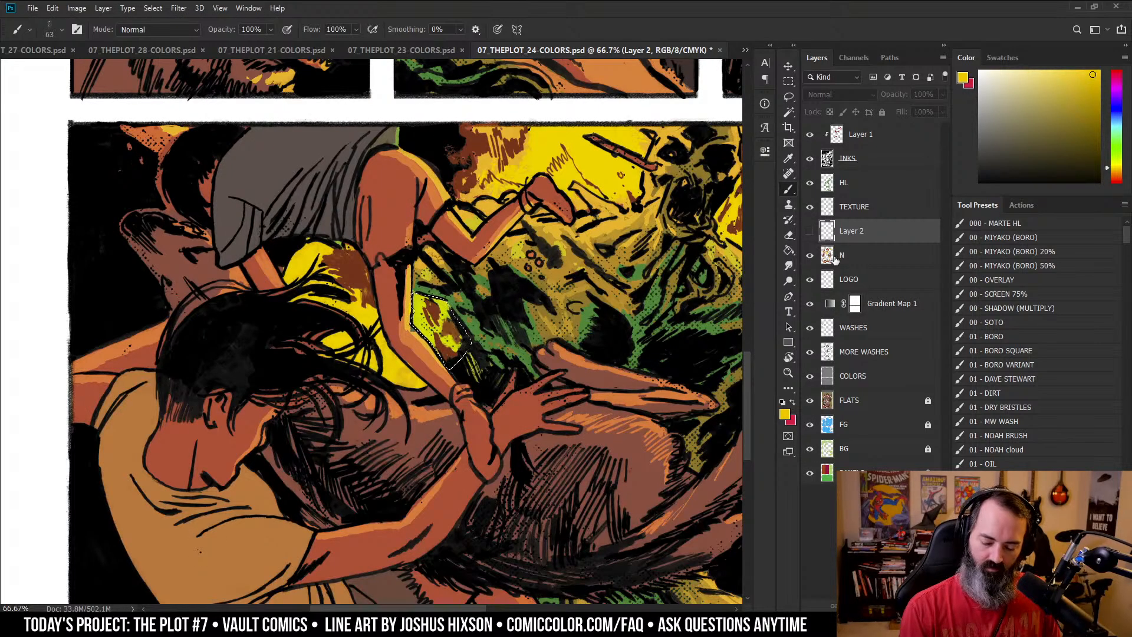
pyautogui.click(811, 234)
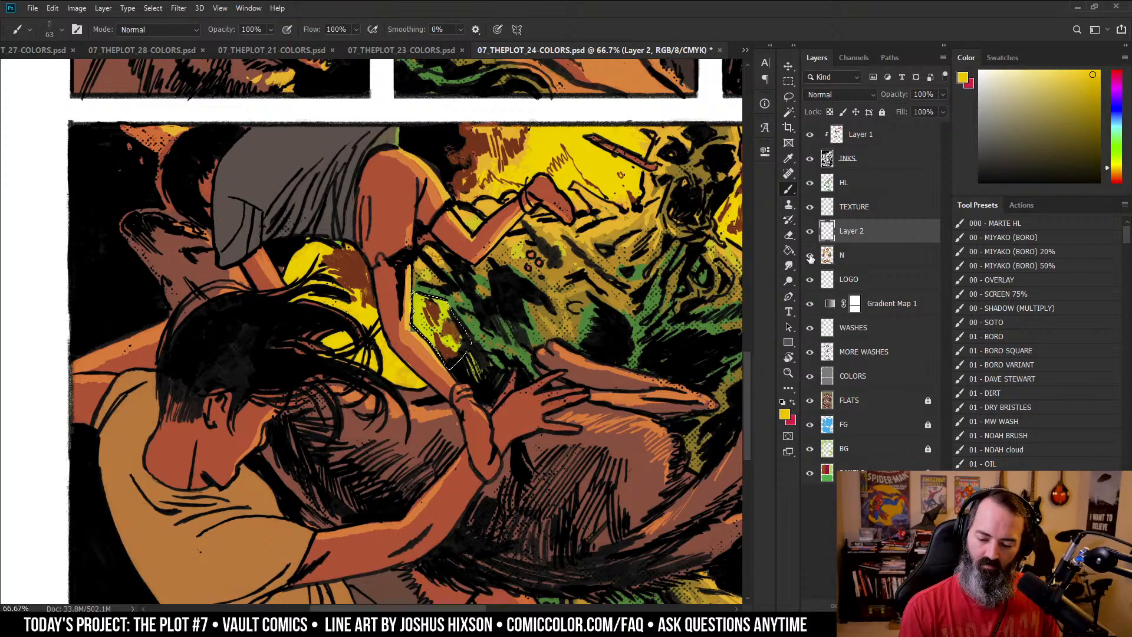
# - Hide and restore the N and LOGO layers to check their effect on the yellow patch
pyautogui.click(811, 258)
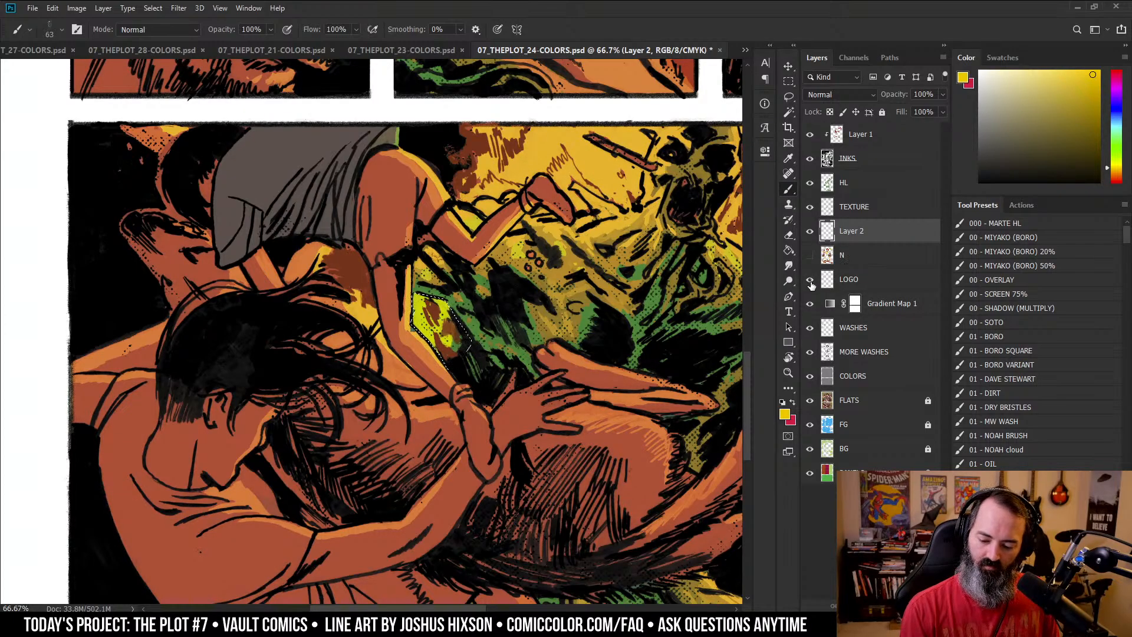
pyautogui.click(810, 280)
pyautogui.click(810, 256)
pyautogui.click(810, 280)
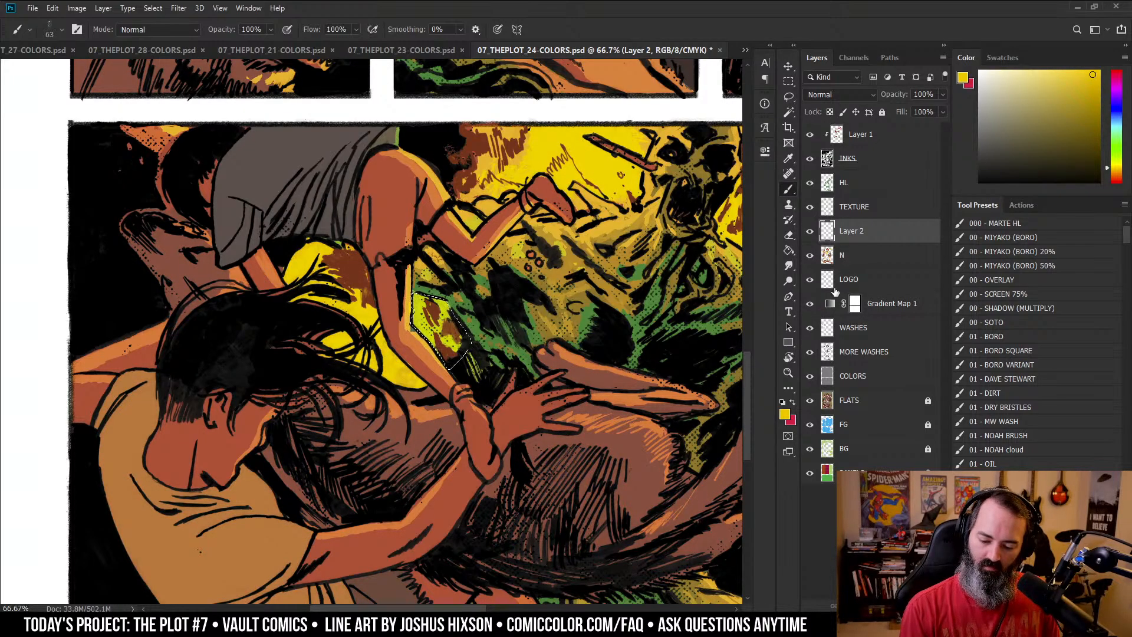
# - Hide Gradient Map 1, WASHES, MORE WASHES, COLORS, LOGO and N to trace what changes the patch's yellow
pyautogui.click(811, 304)
pyautogui.click(811, 328)
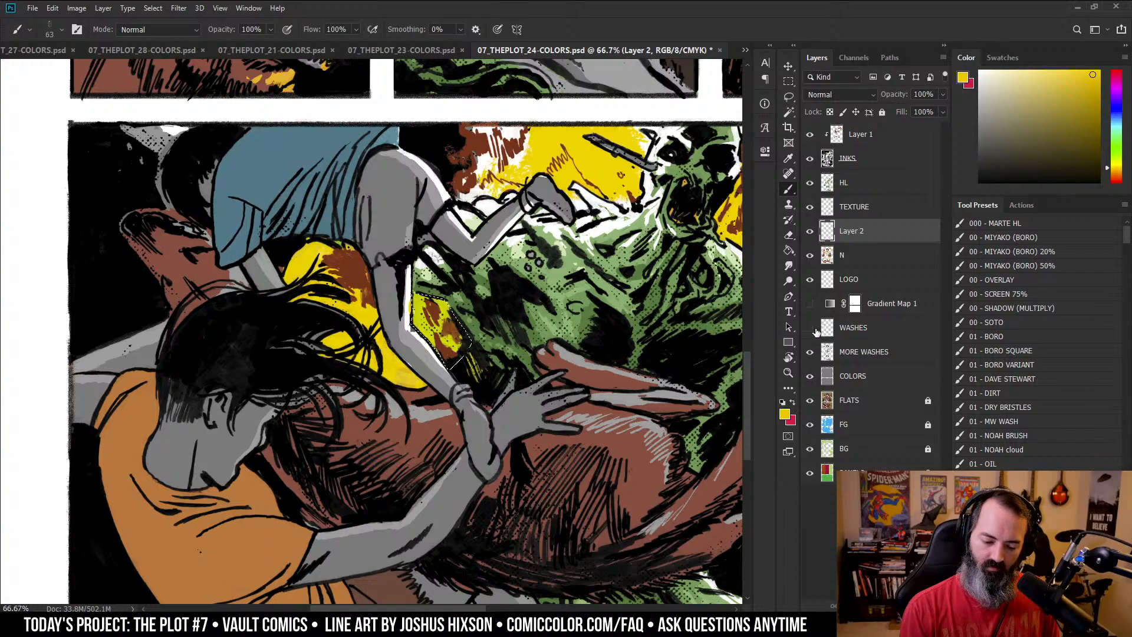
pyautogui.click(811, 328)
pyautogui.click(810, 352)
pyautogui.click(809, 375)
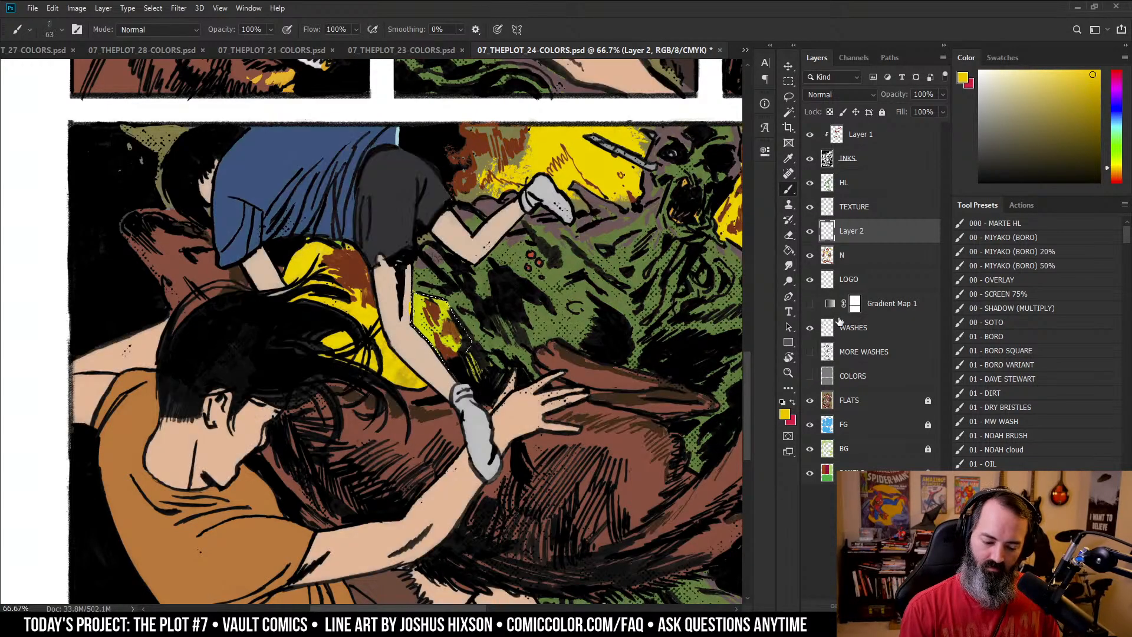
pyautogui.click(809, 327)
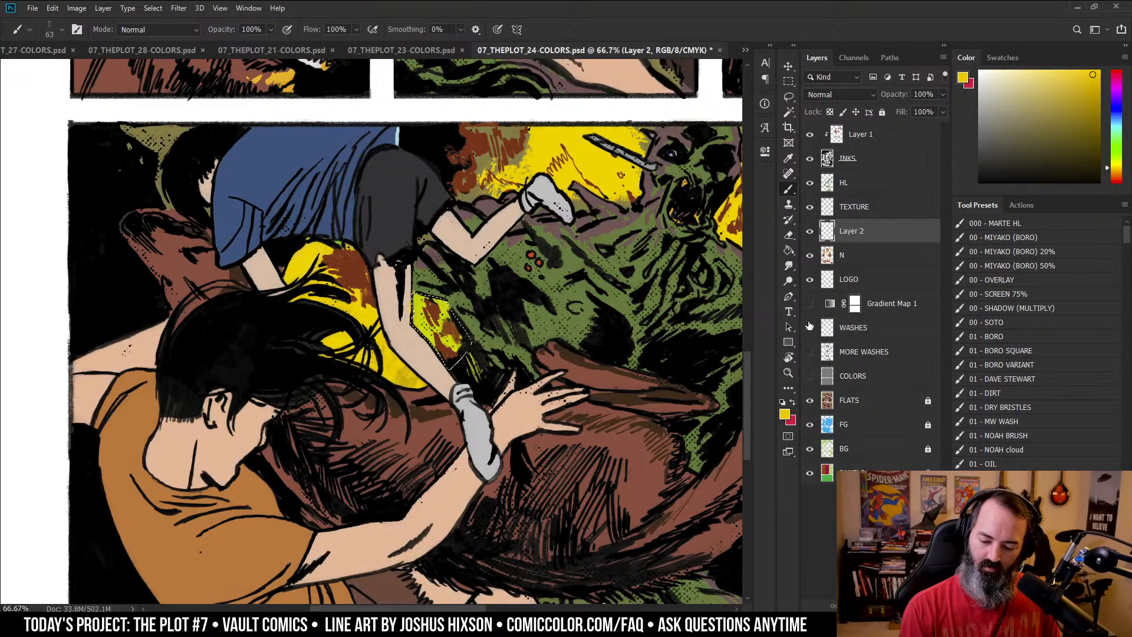
pyautogui.click(810, 279)
pyautogui.click(810, 255)
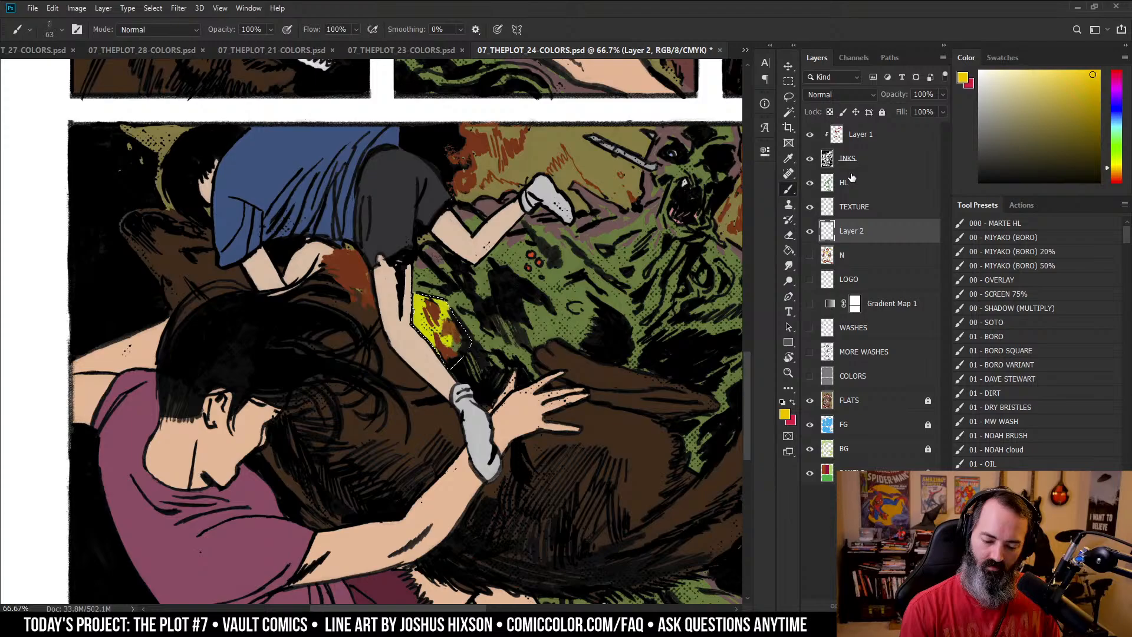
# - Hide TEXTURE, isolate Layer 2 to inspect its fill, then restore all hidden layers from TEXTURE through COLORS
pyautogui.click(809, 206)
pyautogui.click(809, 232)
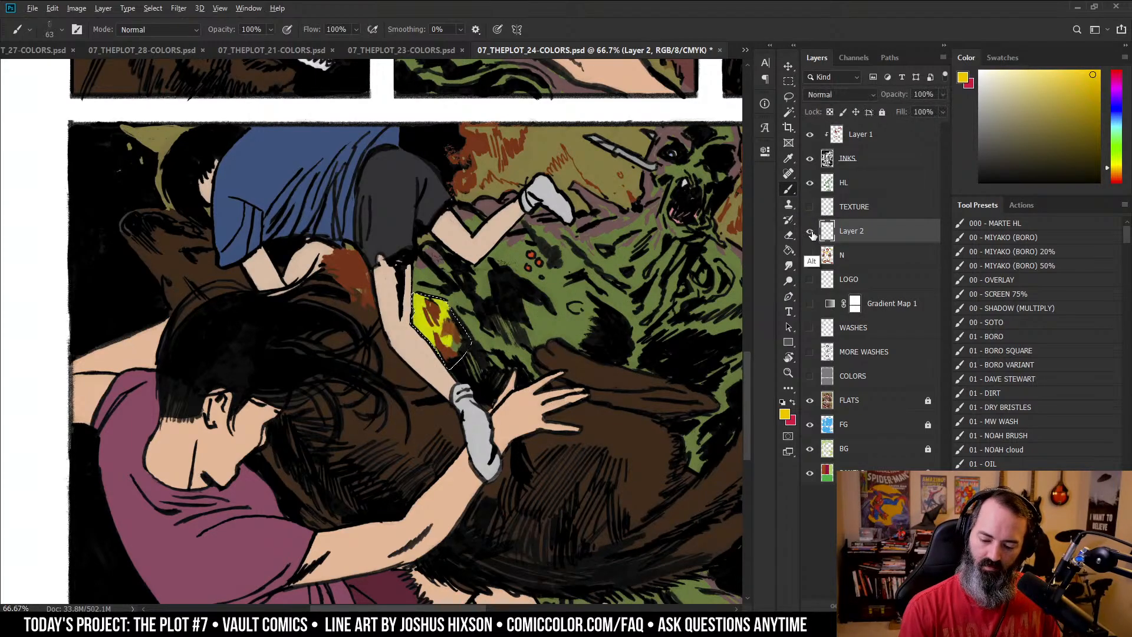
pyautogui.keyDown('alt'); pyautogui.click(811, 231); pyautogui.keyUp('alt')
pyautogui.keyDown('alt'); pyautogui.click(810, 231); pyautogui.keyUp('alt')
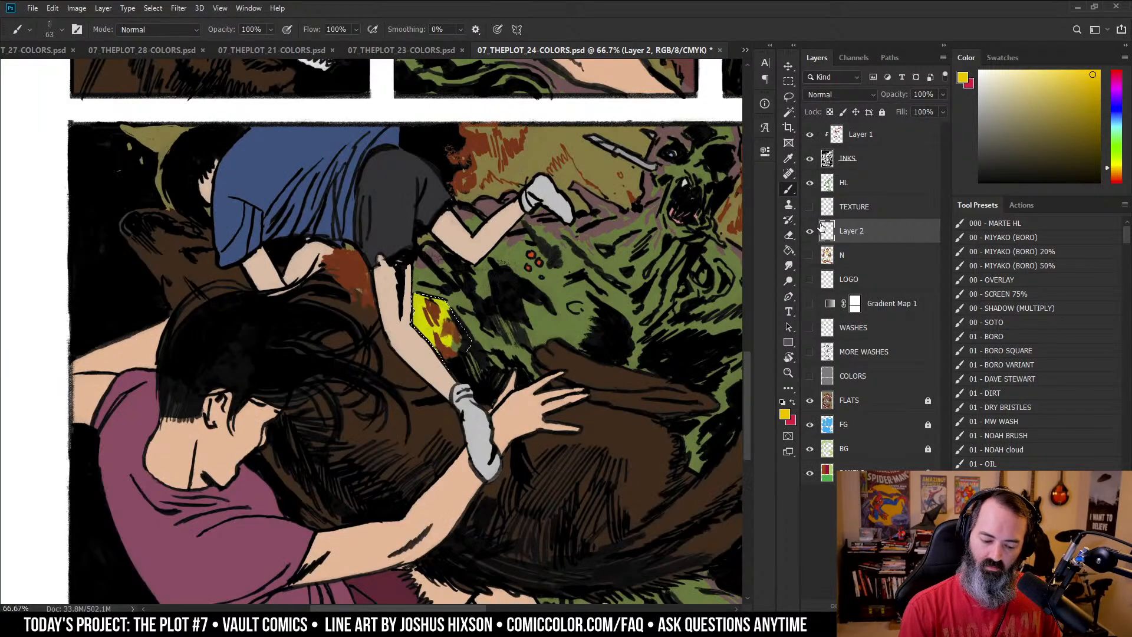
pyautogui.moveTo(811, 206); pyautogui.dragTo(810, 376)
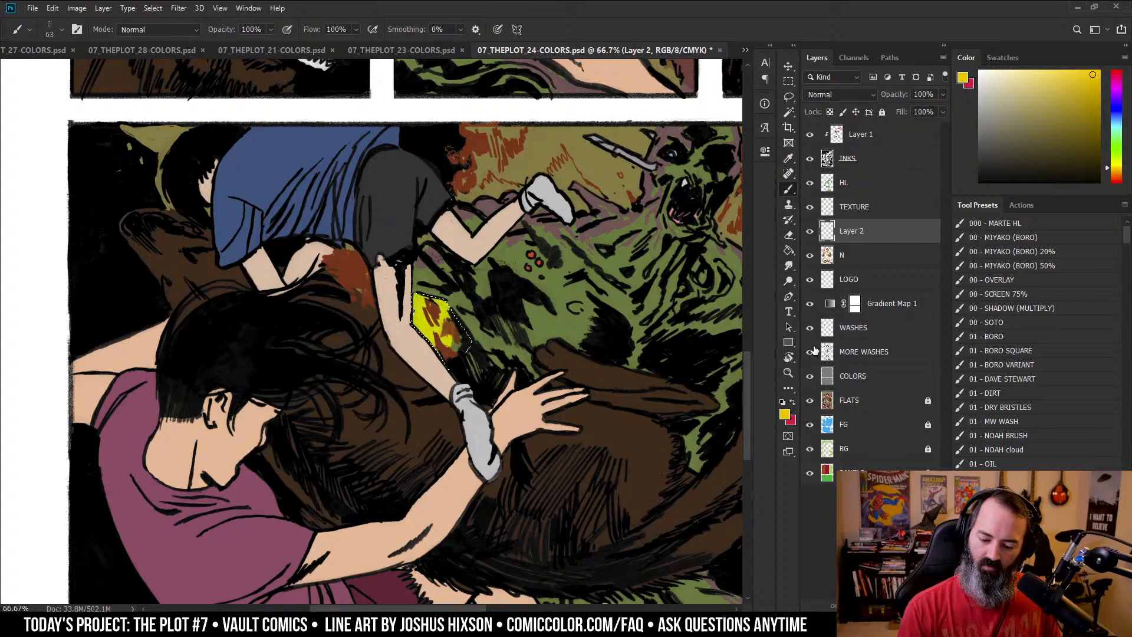
# - Adjust Layer 2's Hue/Saturation to hue +1, saturation +93 and lightness +27
pyautogui.keyDown('ctrl'); pyautogui.click(828, 236); pyautogui.keyUp('ctrl')
pyautogui.hotkey('ctrl', 'u')
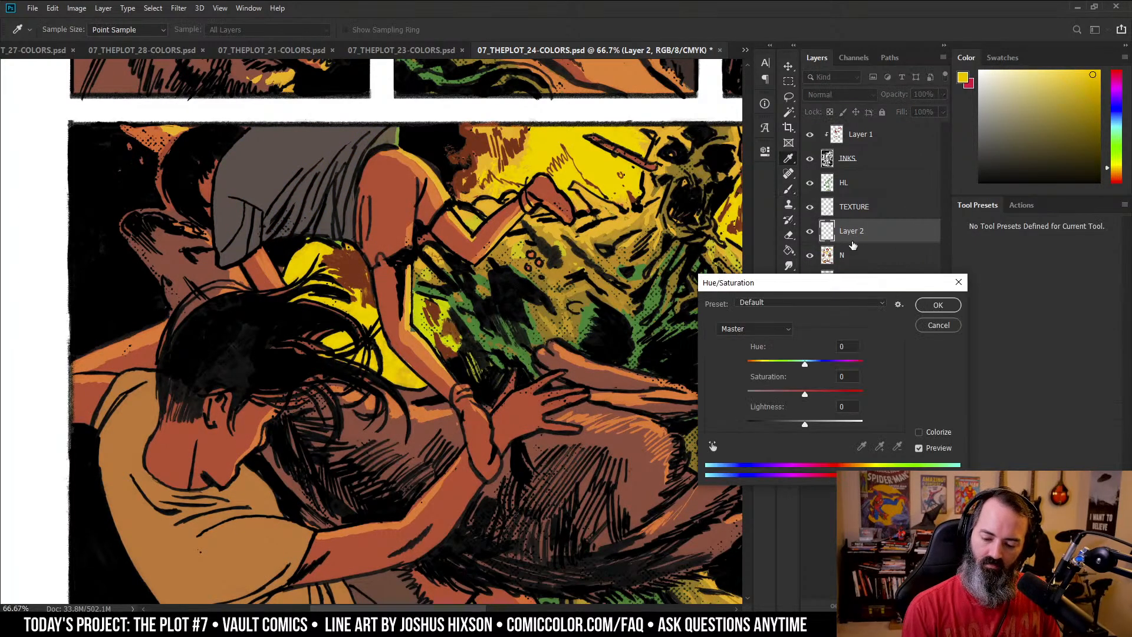
pyautogui.click(802, 363)
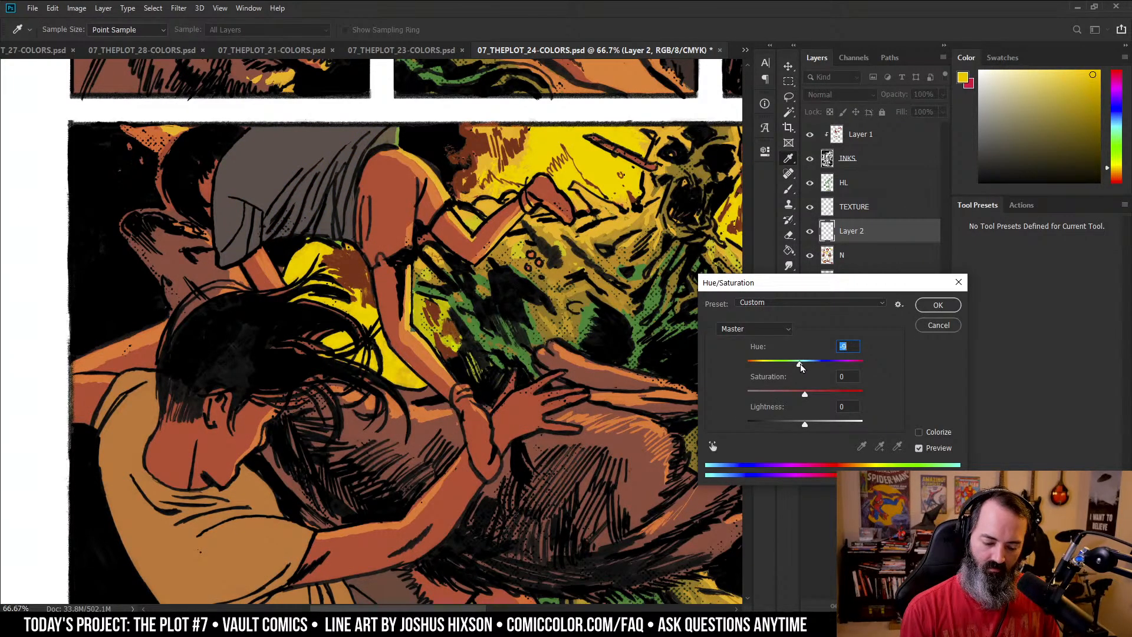
pyautogui.moveTo(849, 393); pyautogui.dragTo(849, 393)
pyautogui.moveTo(805, 423); pyautogui.dragTo(859, 393)
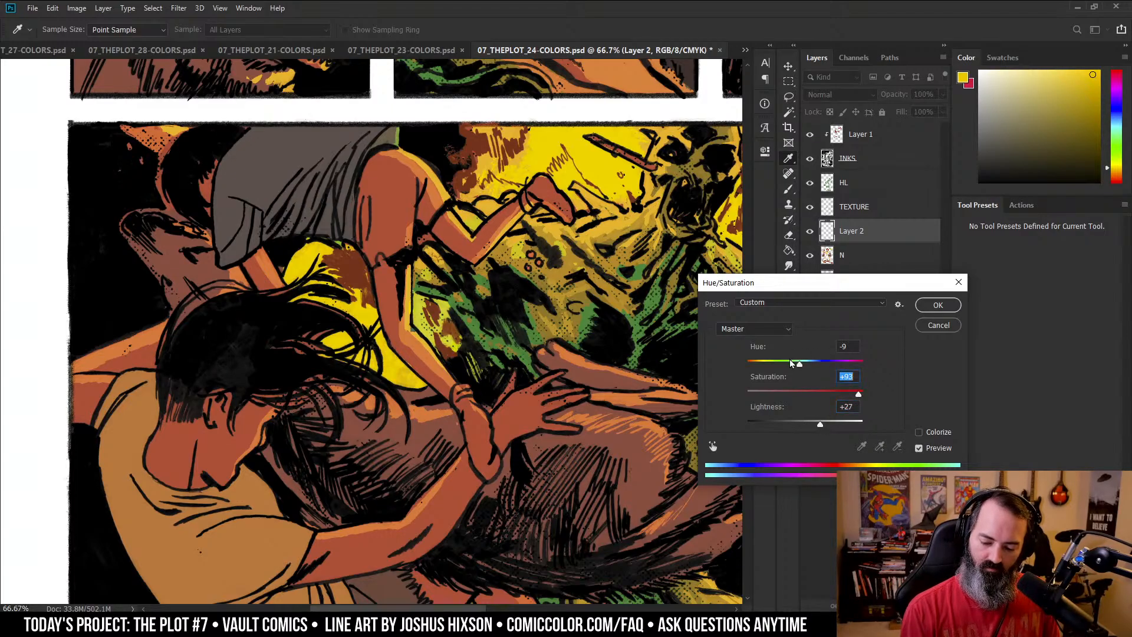
pyautogui.moveTo(790, 361); pyautogui.dragTo(805, 363)
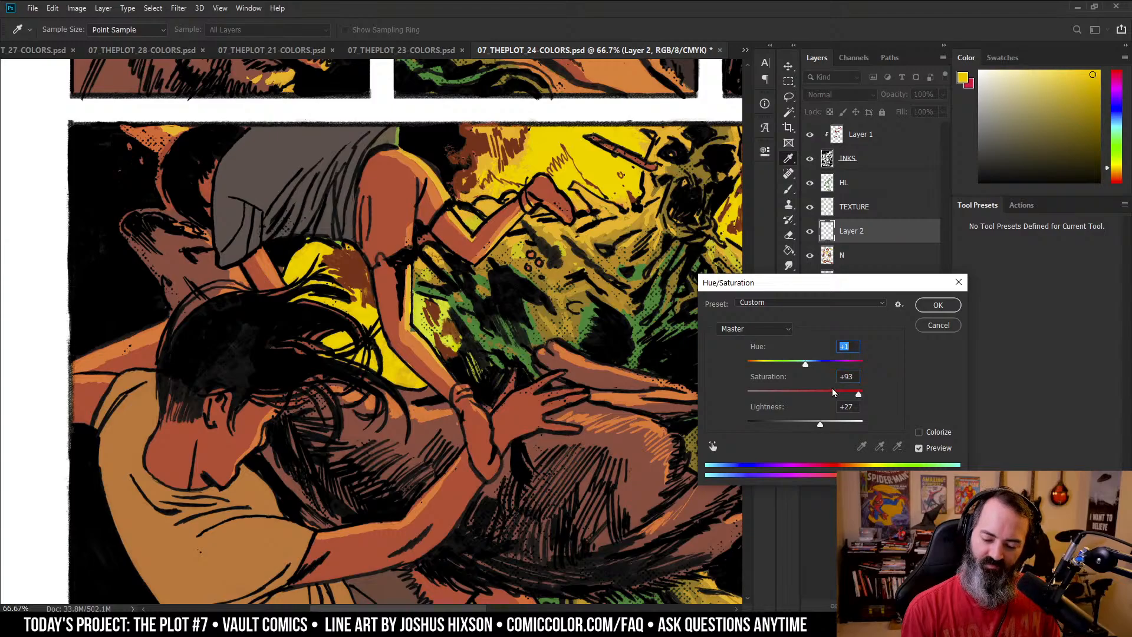
pyautogui.click(937, 305)
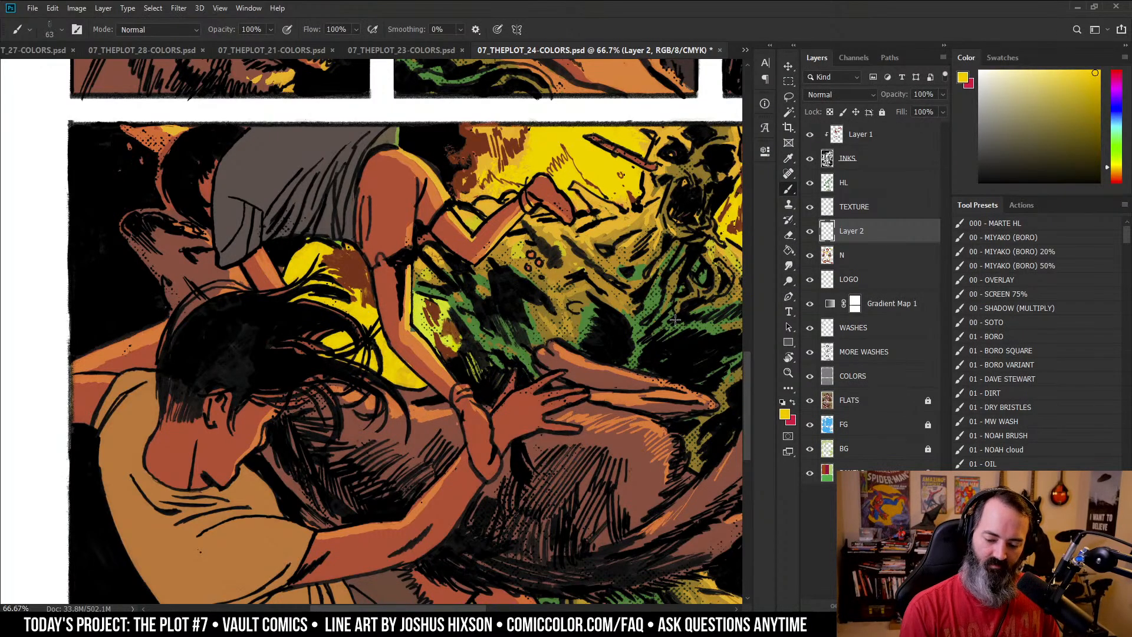
# - Enlarge the Brush tool's diameter to 129 px
pyautogui.press('l')
pyautogui.press('b')
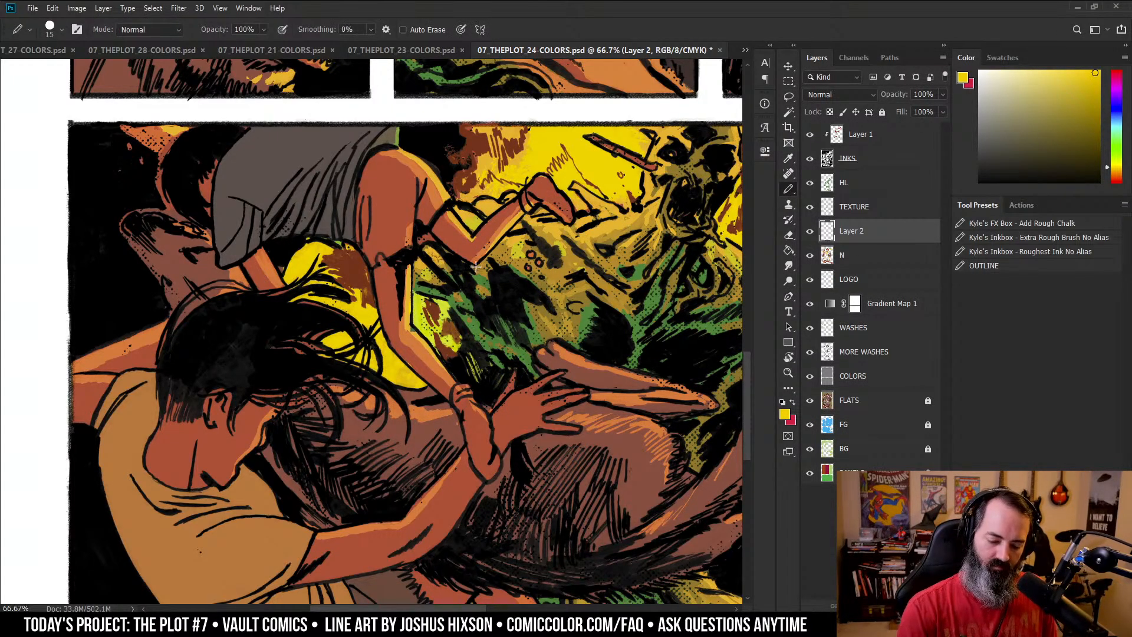
pyautogui.hotkey('shift', 'b')
pyautogui.keyDown('alt'); pyautogui.rightClick(470, 297); pyautogui.keyUp('alt')
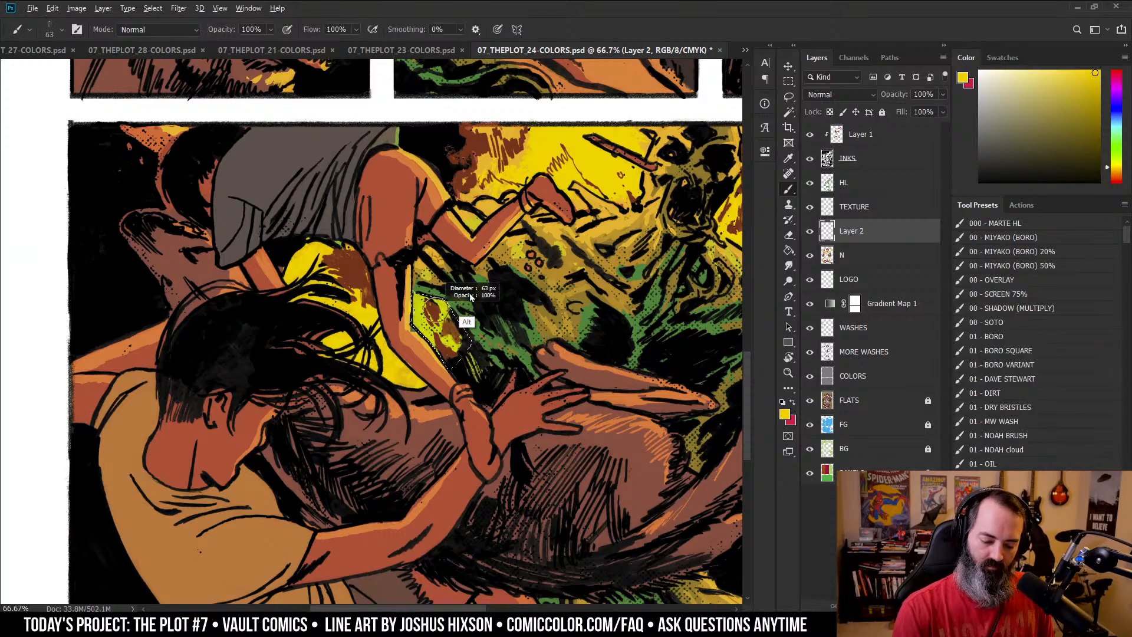
pyautogui.moveTo(470, 297); pyautogui.dragTo(496, 297)
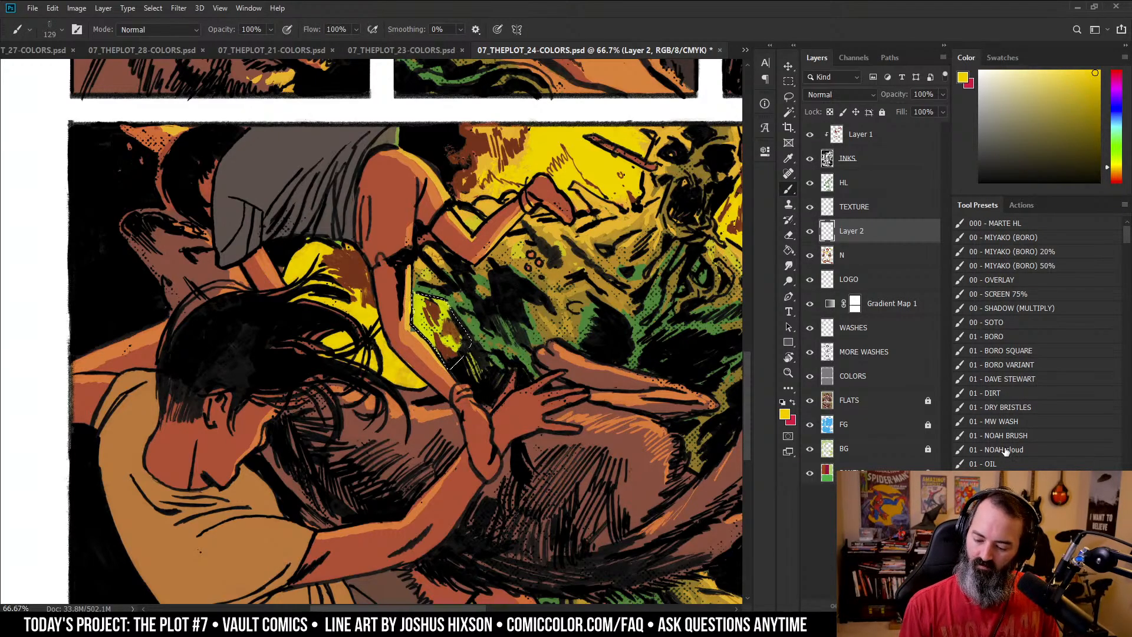
pyautogui.hotkey('shift', 'b')
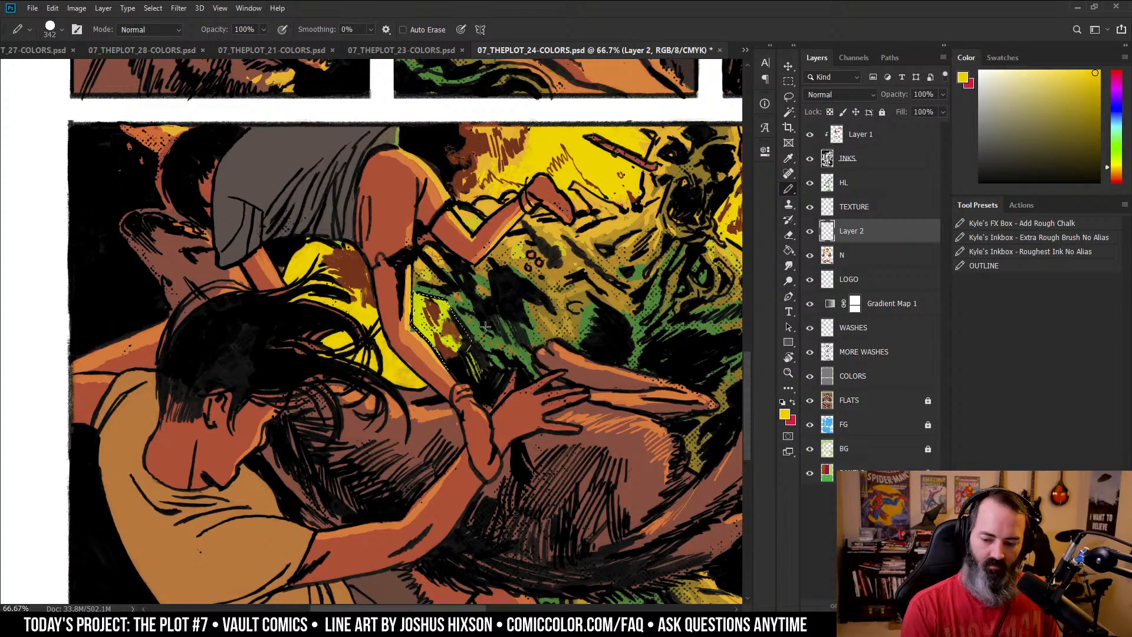
pyautogui.hotkey('shift', 'b')
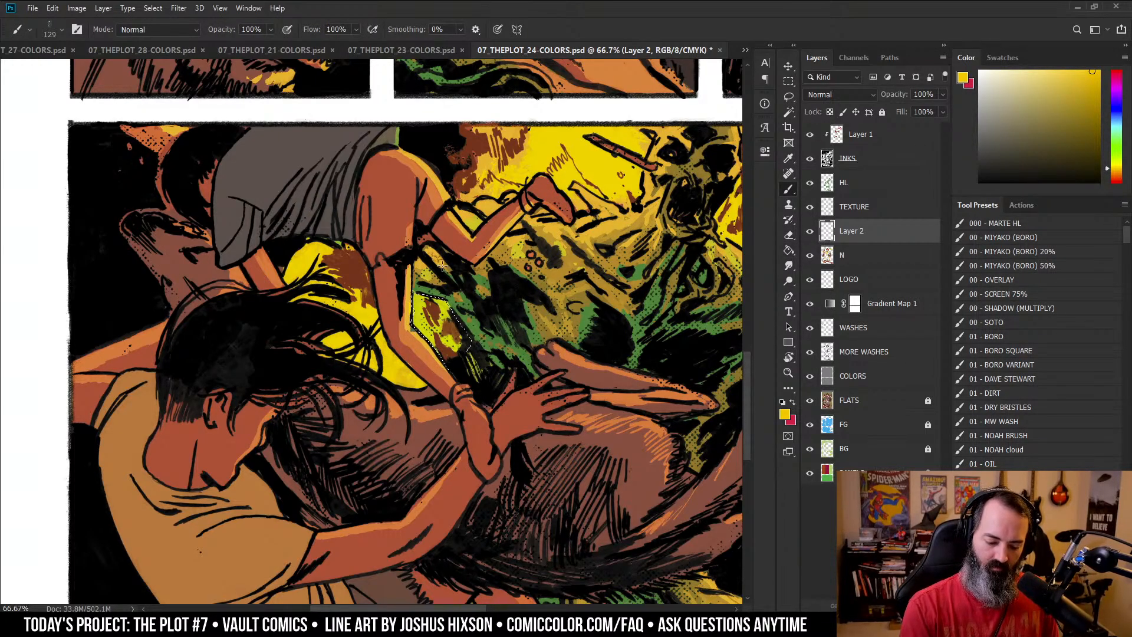
# - Inspect the page's lower half and compare the bottom panel with the HL layer hidden and shown
pyautogui.press('z')
pyautogui.moveTo(569, 342)
pyautogui.mouseDown()
pyautogui.moveTo(546, 357)
pyautogui.moveTo(522, 353)
pyautogui.mouseUp()
pyautogui.moveTo(625, 299)
pyautogui.mouseDown()
pyautogui.moveTo(586, 283)
pyautogui.moveTo(592, 219)
pyautogui.mouseUp()
pyautogui.press('l')
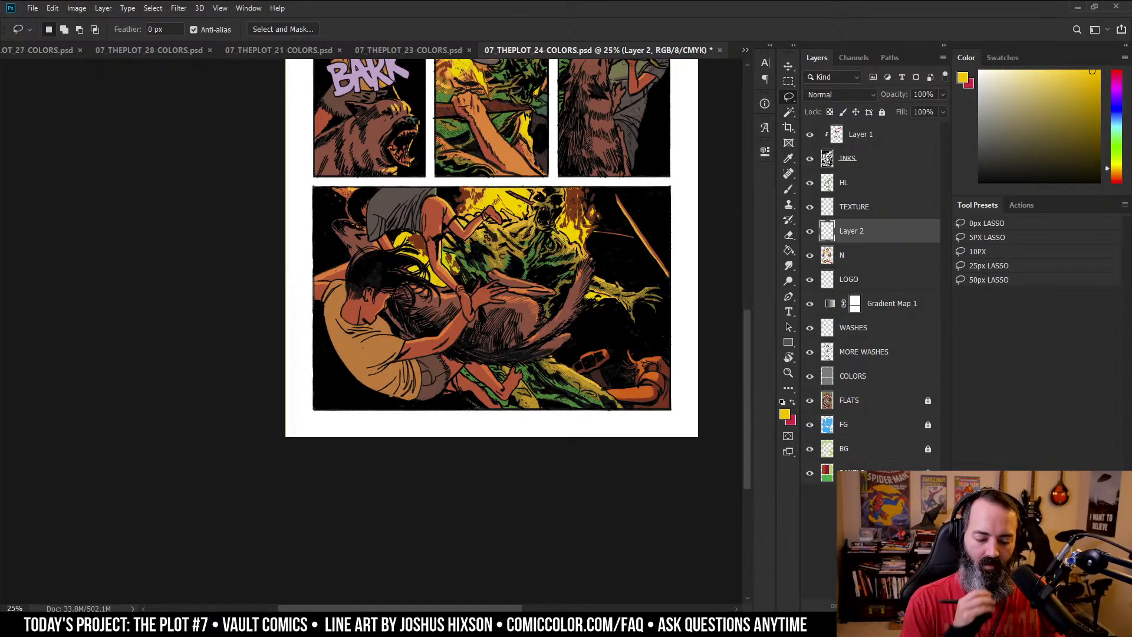
pyautogui.moveTo(454, 258)
pyautogui.mouseDown()
pyautogui.moveTo(508, 250)
pyautogui.moveTo(488, 318)
pyautogui.mouseUp()
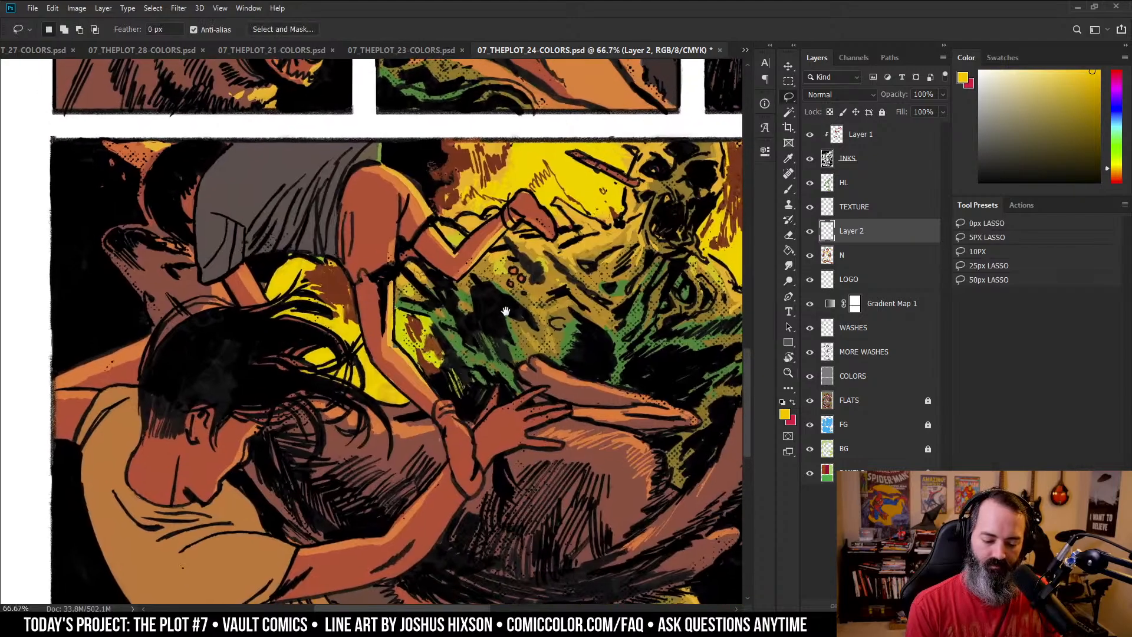
pyautogui.click(811, 183)
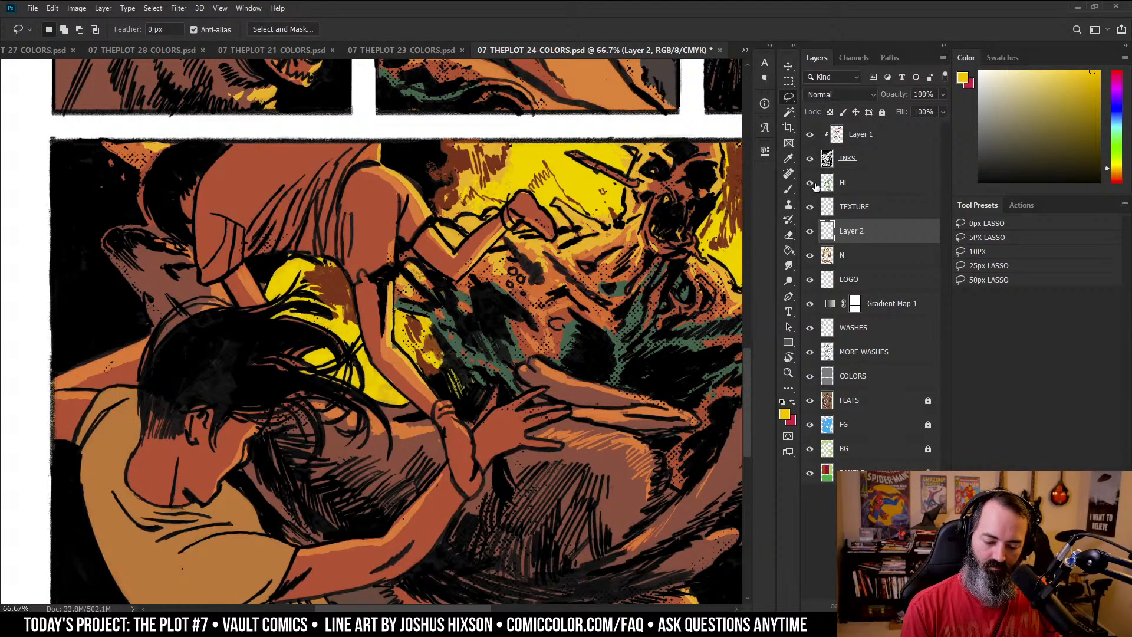
pyautogui.click(811, 183)
pyautogui.click(811, 183)
pyautogui.click(811, 183)
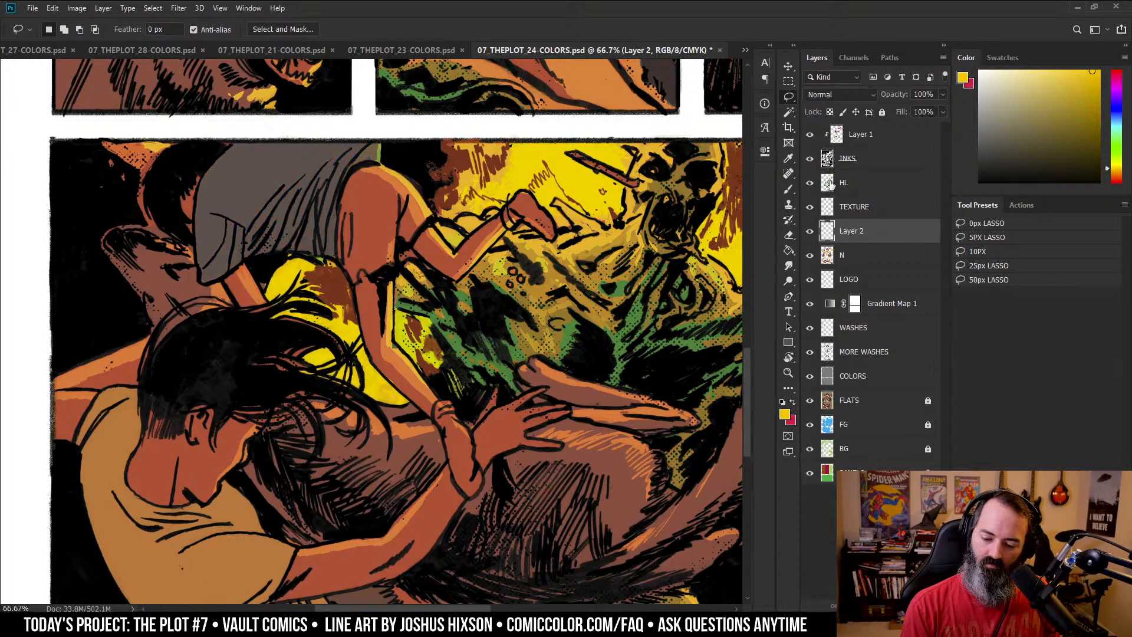
# - On the HL layer, lasso the small fire patch beside the kneeling figure's limb in the bottom panel, clear it and deselect
pyautogui.click(834, 183)
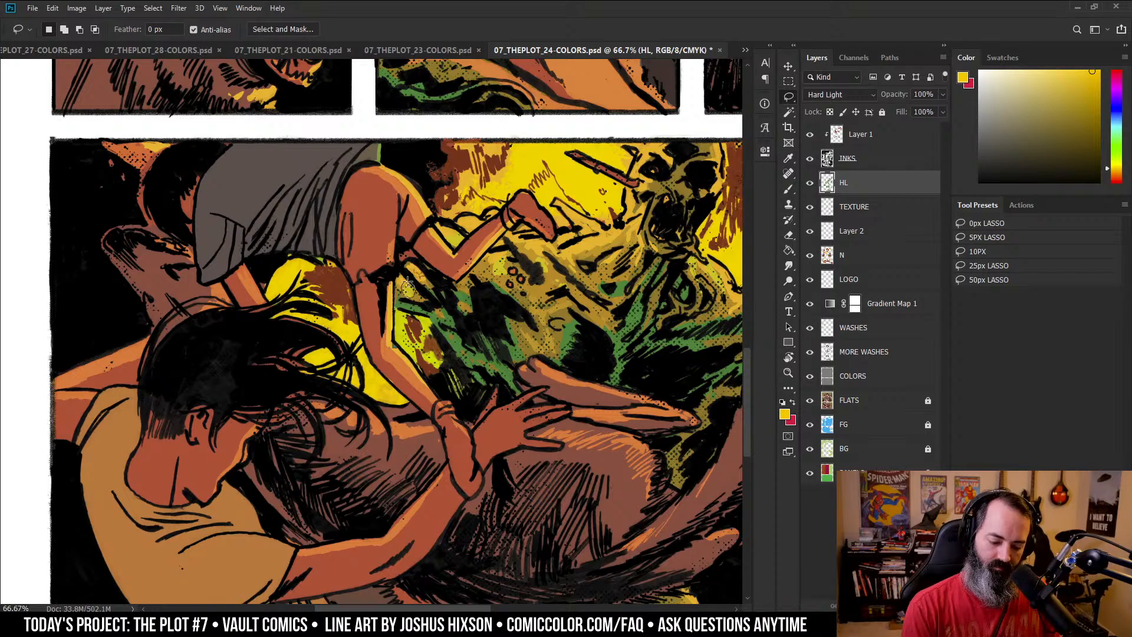
pyautogui.moveTo(397, 308)
pyautogui.mouseDown()
pyautogui.moveTo(438, 334)
pyautogui.moveTo(448, 323)
pyautogui.moveTo(400, 305)
pyautogui.moveTo(432, 319)
pyautogui.moveTo(451, 368)
pyautogui.moveTo(423, 381)
pyautogui.moveTo(398, 348)
pyautogui.moveTo(395, 309)
pyautogui.mouseUp()
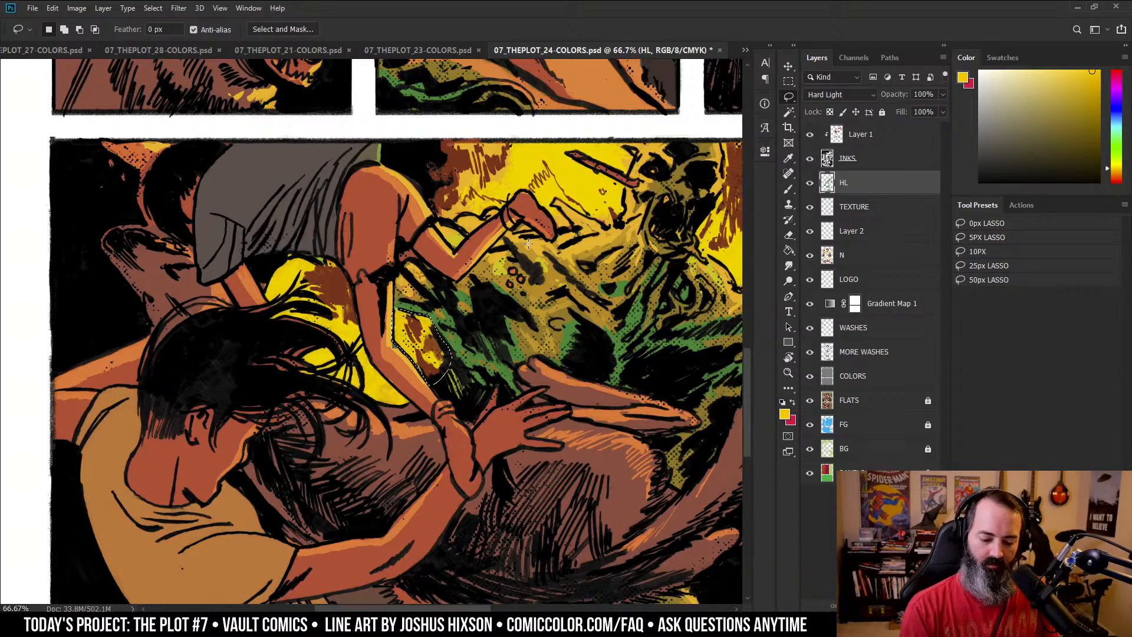
pyautogui.press('Delete')
pyautogui.hotkey('ctrl', 'd')
pyautogui.press('b')
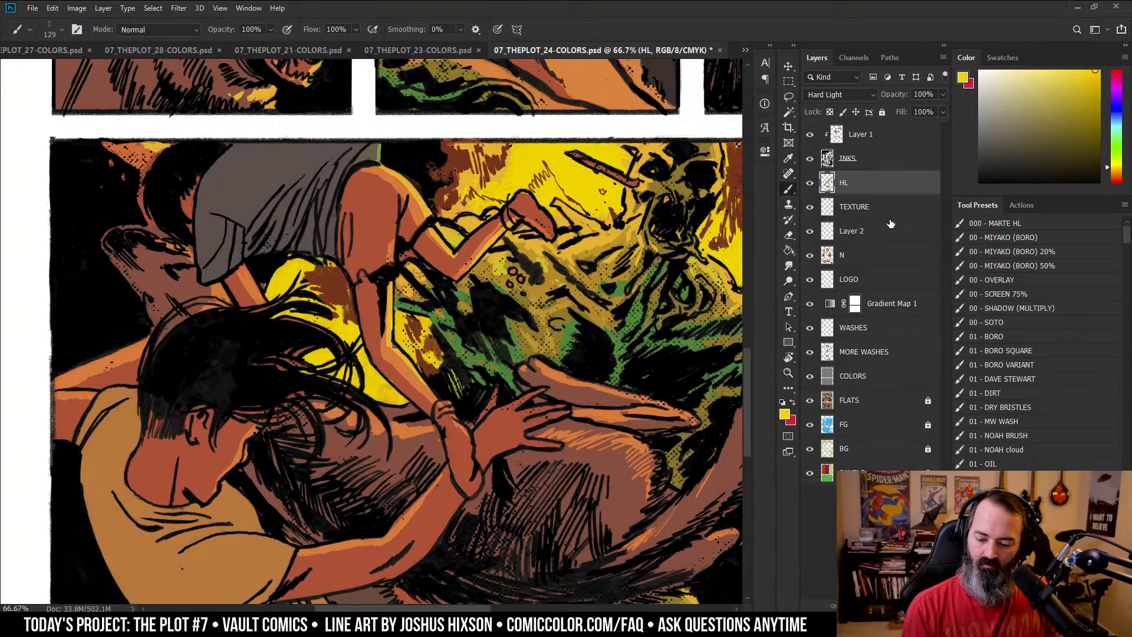
# - Examine the colors and lighting across all four panels of the full page
pyautogui.click(867, 254)
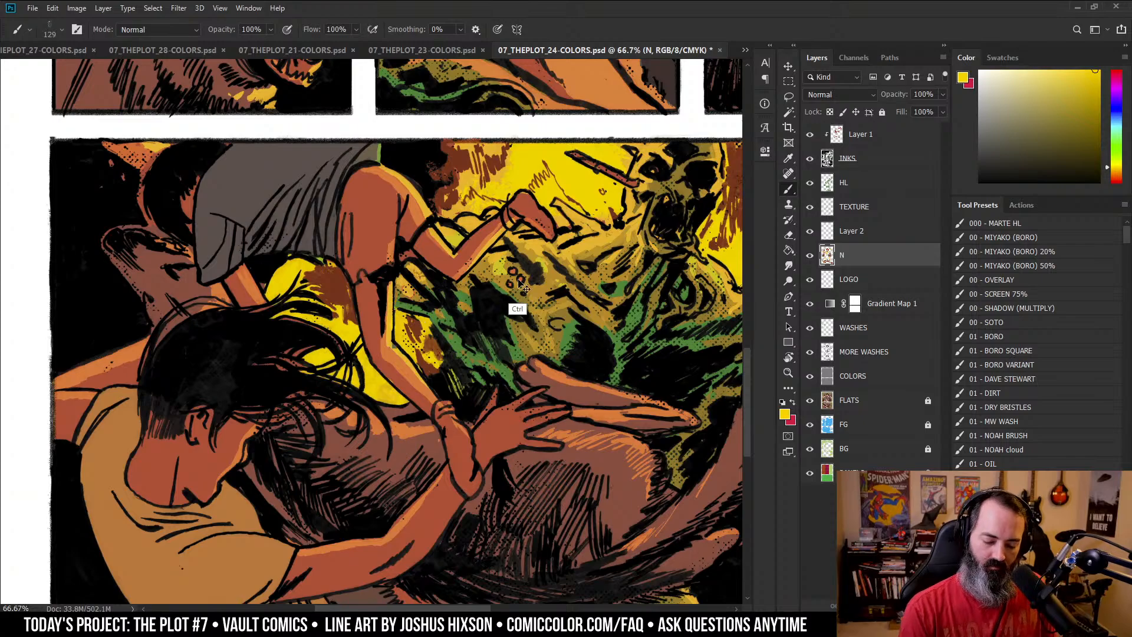
pyautogui.press('ctrl')
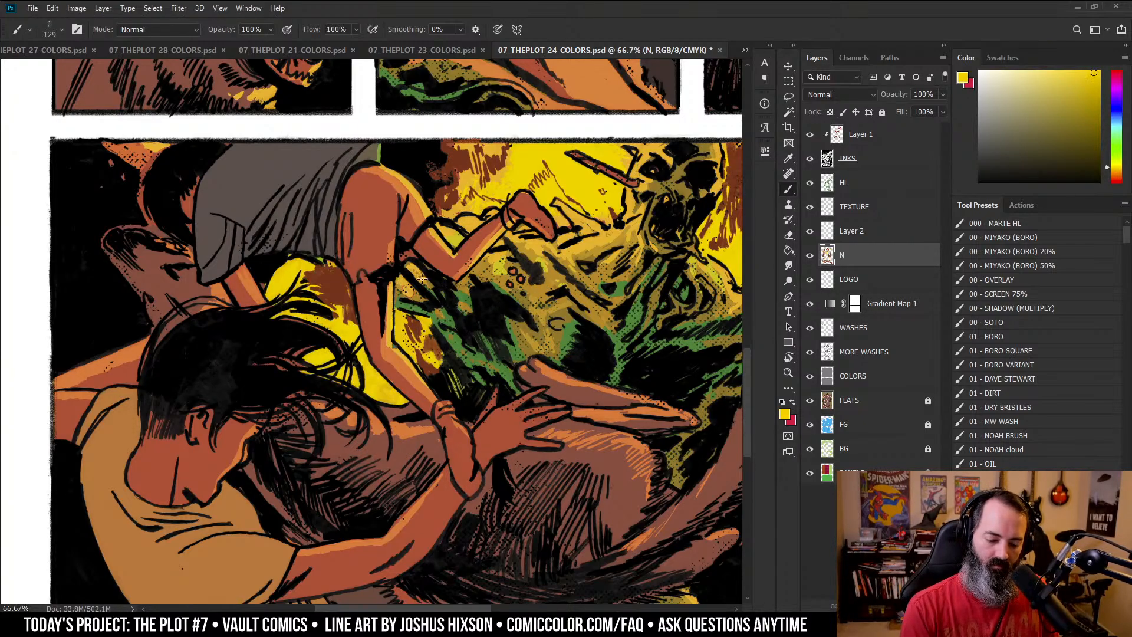
pyautogui.press('l')
pyautogui.press('z')
pyautogui.hotkey('ctrl', '-')
pyautogui.hotkey('ctrl', '-')
pyautogui.hotkey('ctrl', '-')
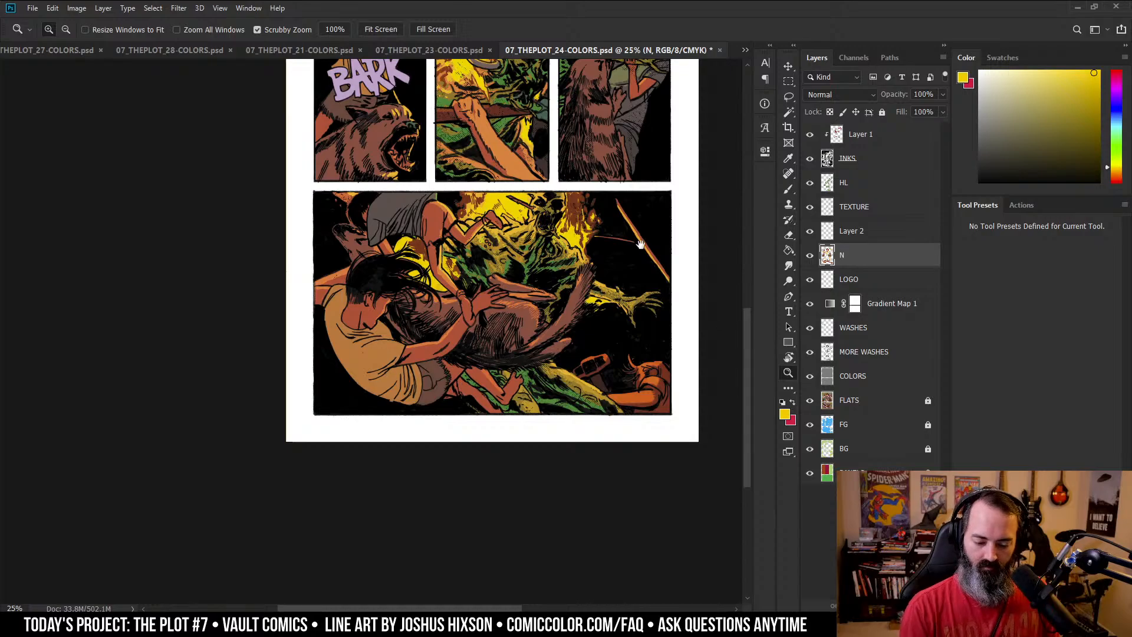
pyautogui.moveTo(641, 244); pyautogui.dragTo(596, 295)
pyautogui.hotkey('ctrl', '-')
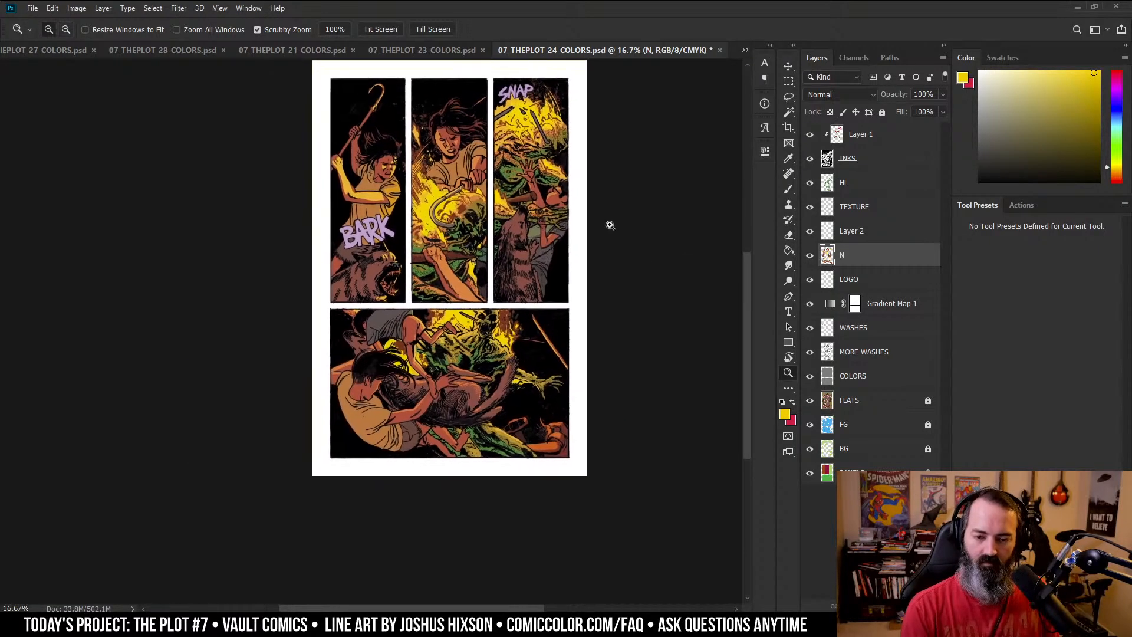
pyautogui.press('l')
pyautogui.moveTo(620, 170); pyautogui.dragTo(629, 220)
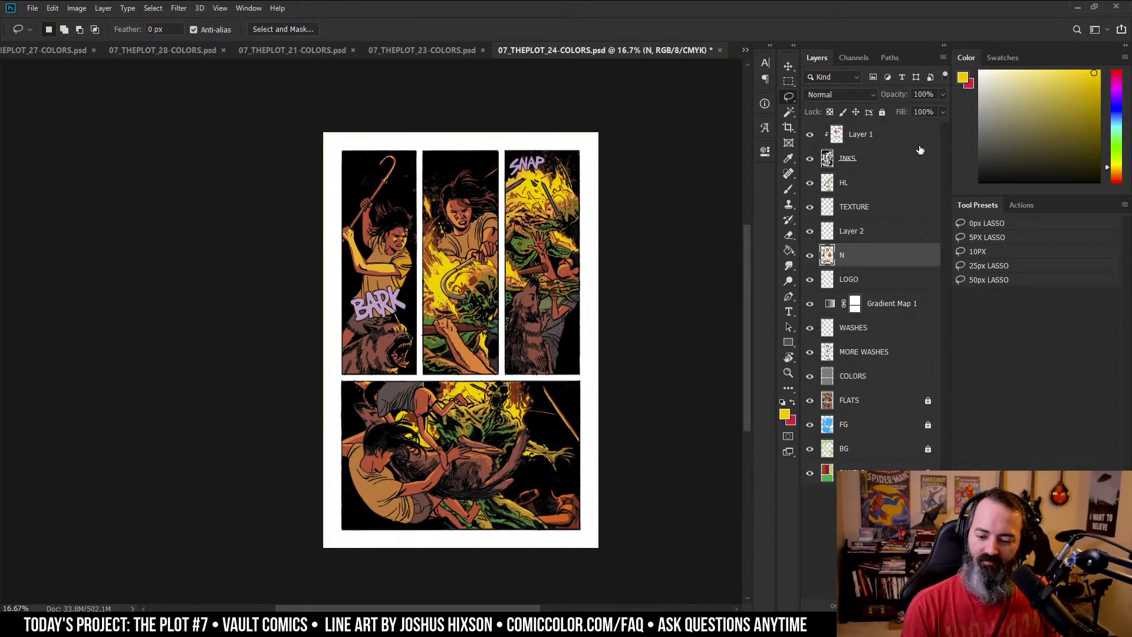
pyautogui.click(864, 184)
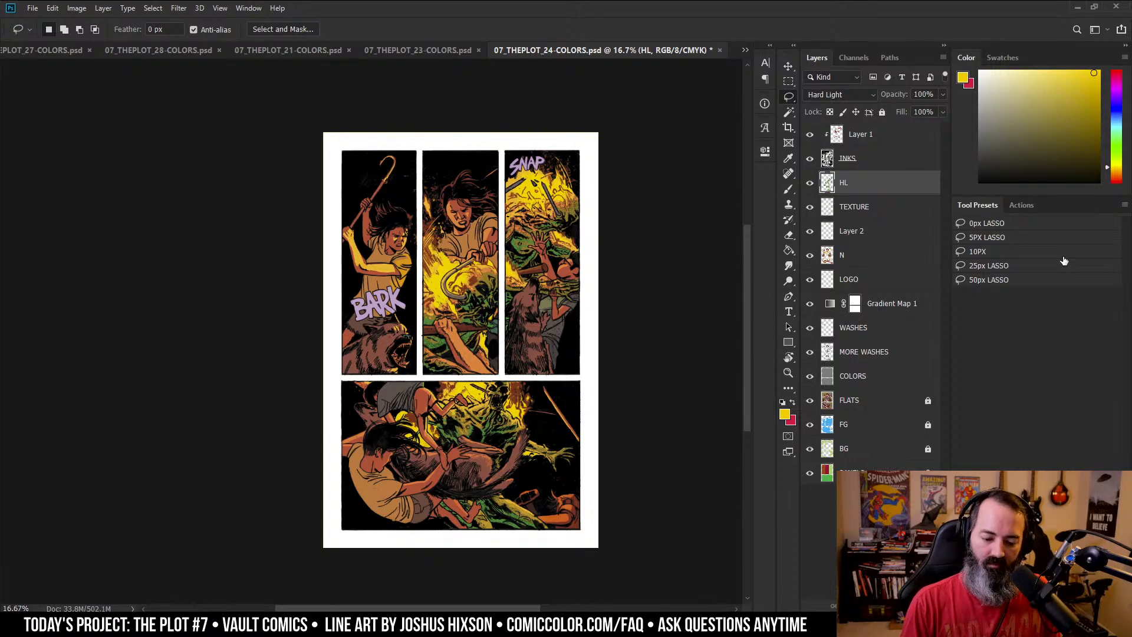
pyautogui.scroll(-1, 616, 267)
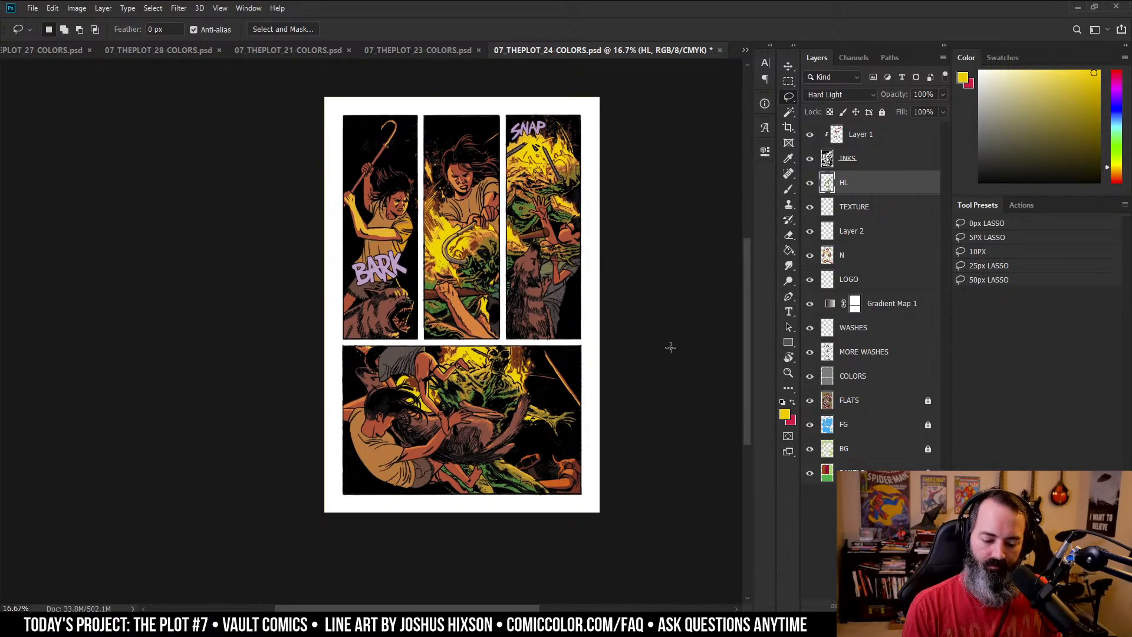
pyautogui.scroll(1, 616, 272)
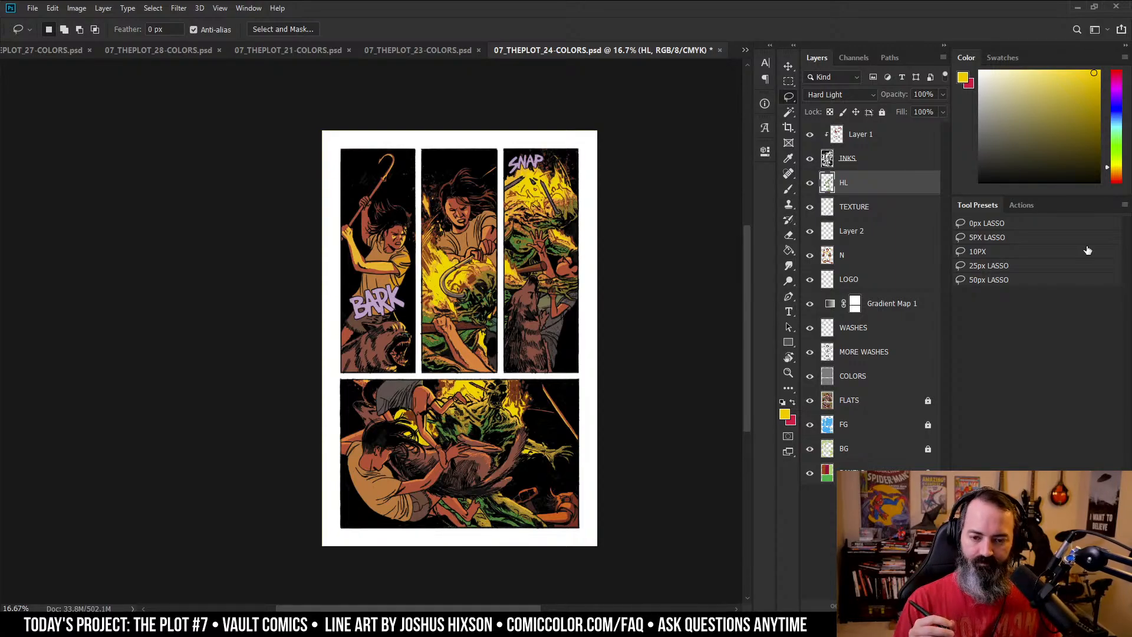
pyautogui.scroll(-1, 655, 233)
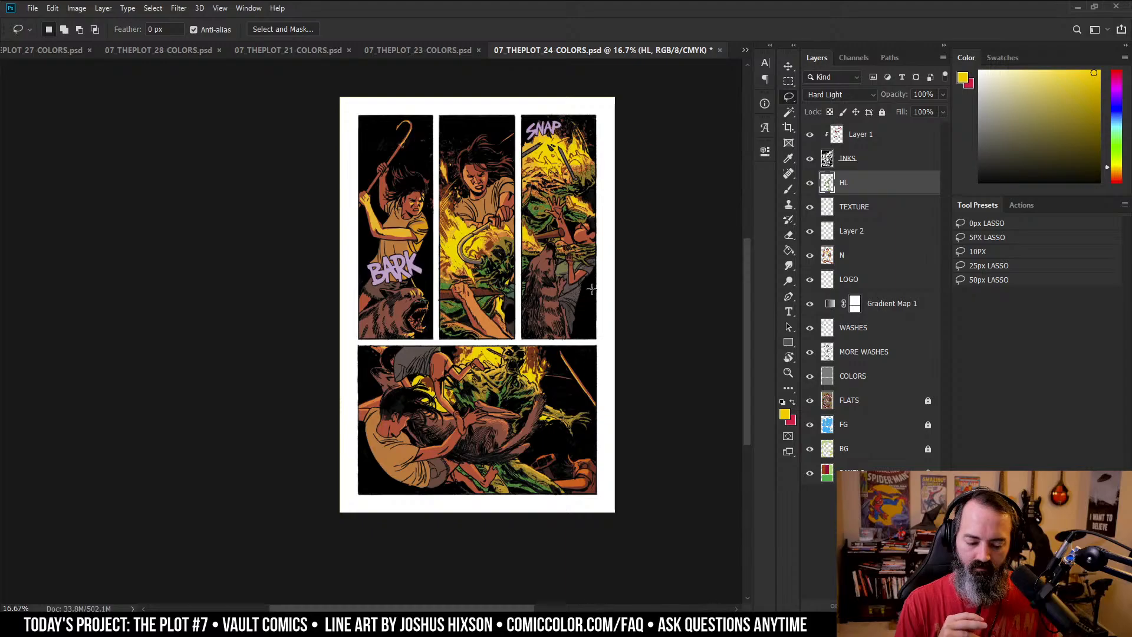
# - Select the snarling dog's teeth in the first panel by their flat color on the FLATS layer, using the Magic Wand
pyautogui.keyDown('ctrl'); pyautogui.click(446, 322); pyautogui.keyUp('ctrl')
pyautogui.keyDown('ctrl'); pyautogui.click(445, 322); pyautogui.keyUp('ctrl')
pyautogui.keyDown('ctrl'); pyautogui.click(445, 322); pyautogui.keyUp('ctrl')
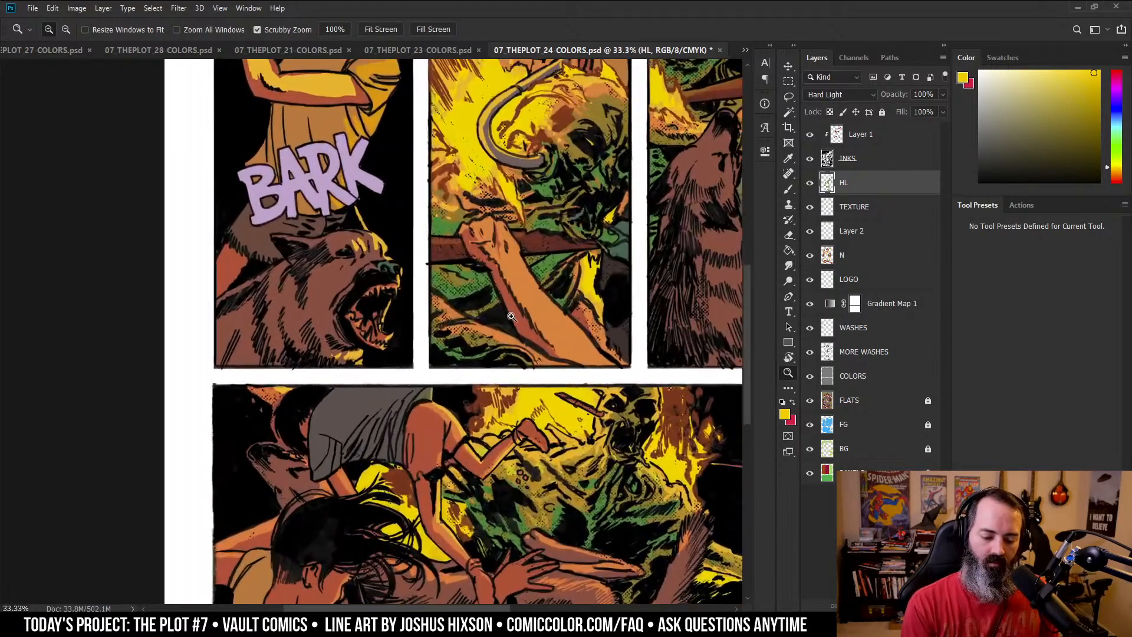
pyautogui.moveTo(551, 302); pyautogui.dragTo(567, 226)
pyautogui.click(824, 403)
pyautogui.press('w')
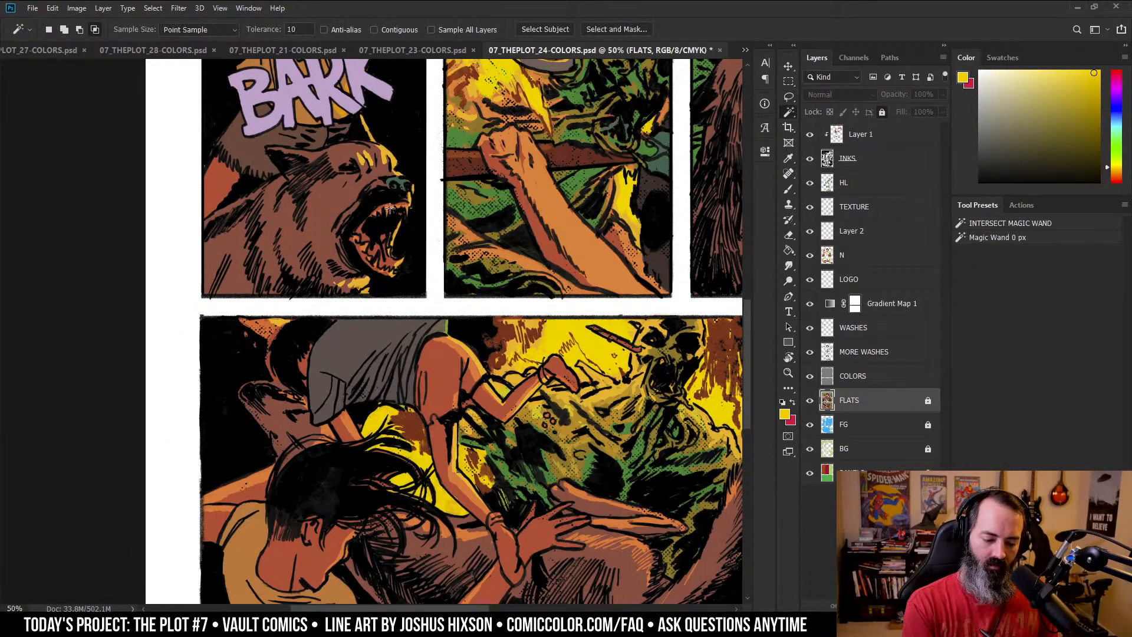
pyautogui.click(389, 207)
# - Hide the selection outline, sample the light orange highlight on the dog's head as the brush color, and activate the N layer
pyautogui.click(850, 328)
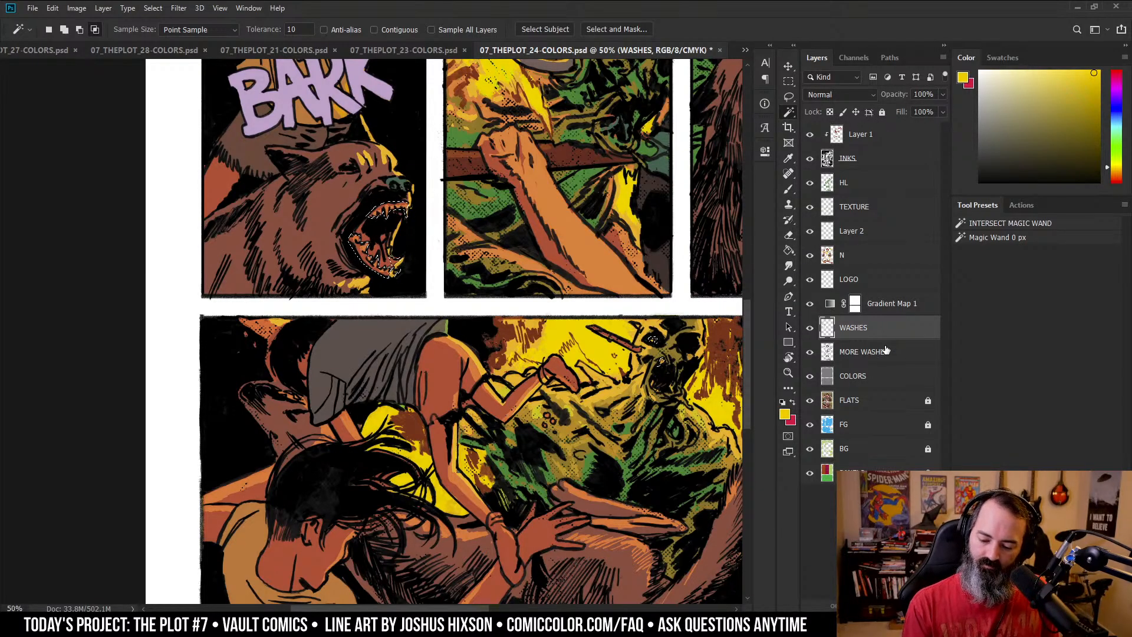
pyautogui.hotkey('alt', '[')
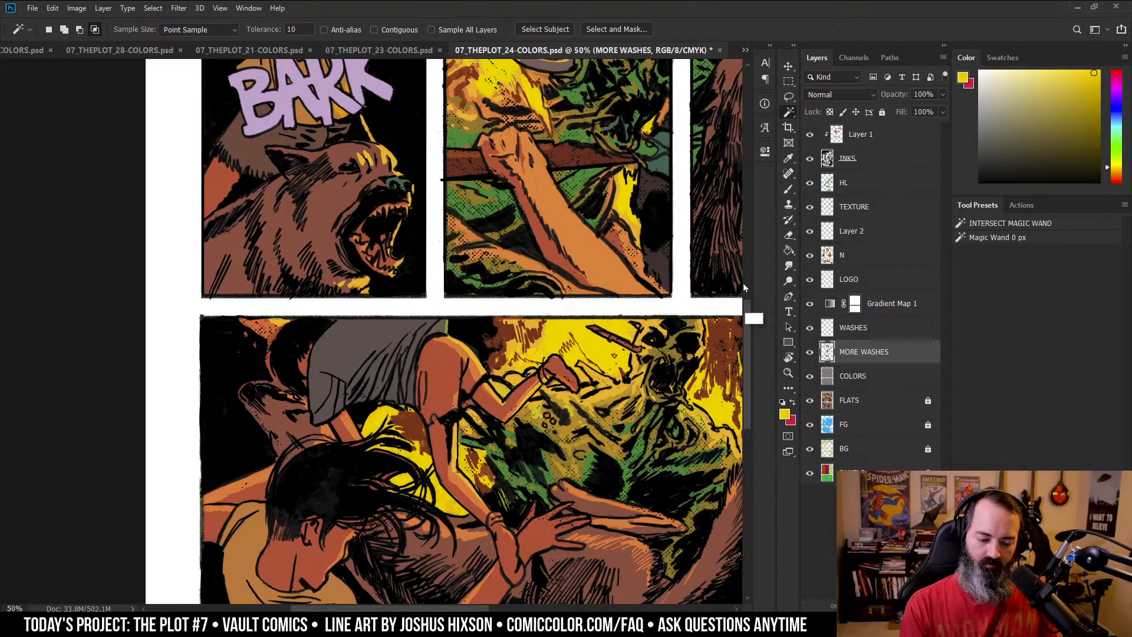
pyautogui.press('b')
pyautogui.hotkey('ctrl', 'h')
pyautogui.keyDown('alt'); pyautogui.click(383, 149); pyautogui.keyUp('alt')
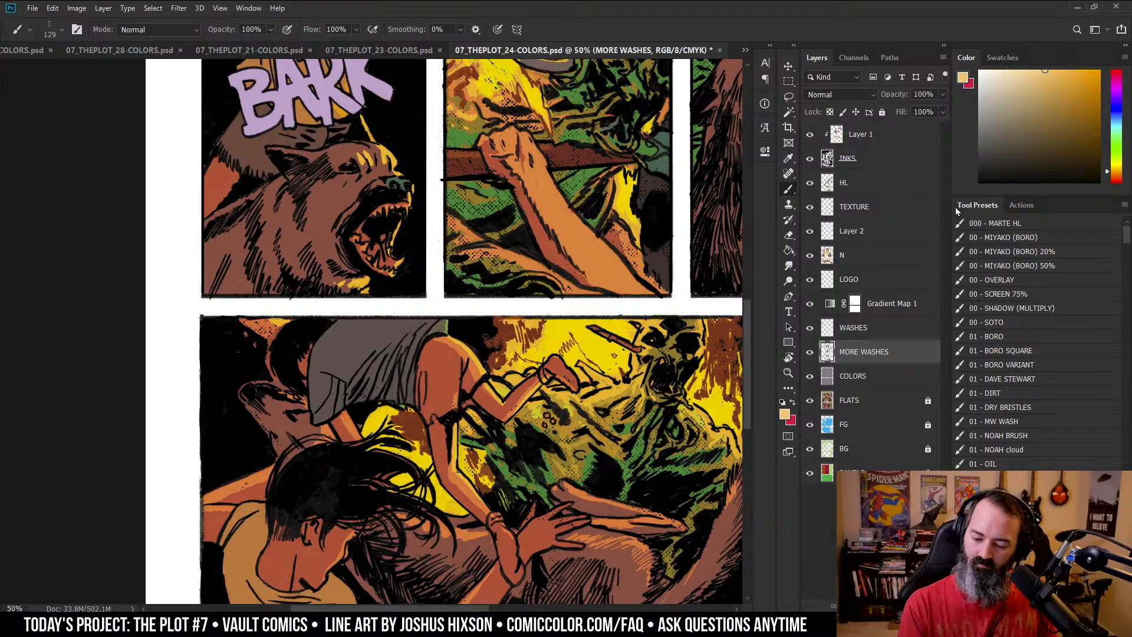
pyautogui.click(880, 230)
pyautogui.click(837, 255)
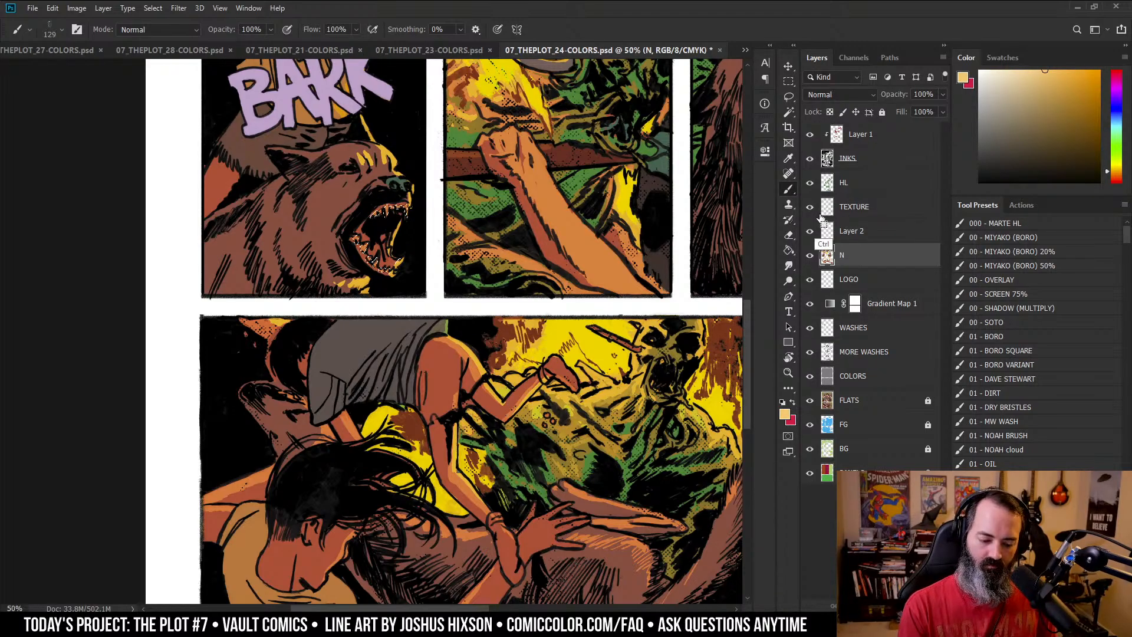
pyautogui.hotkey('ctrl', 'b')
pyautogui.click(570, 231)
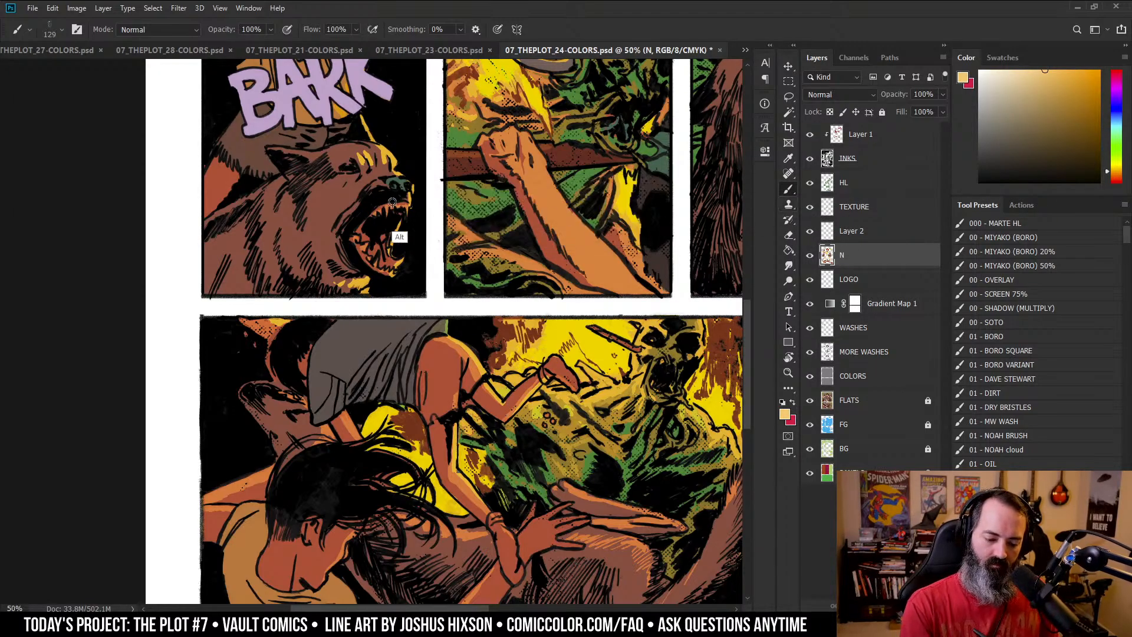
# - Review the whole page again after working on the dog's panel
pyautogui.hotkey('alt', 'space')
pyautogui.keyDown('alt'); pyautogui.click(515, 306); pyautogui.keyUp('alt')
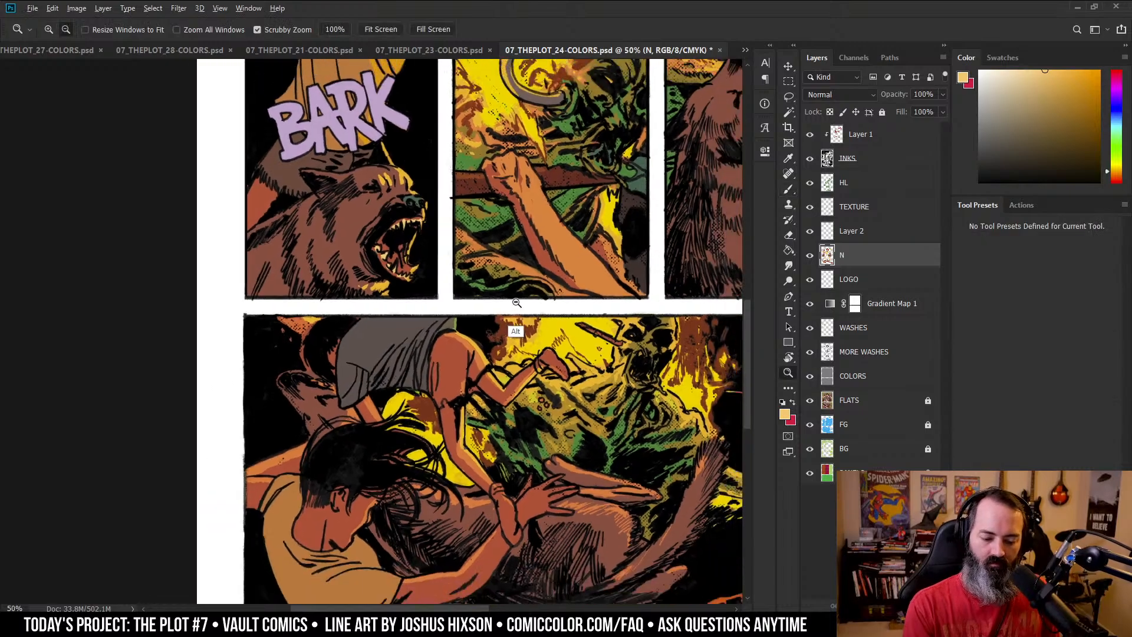
pyautogui.keyDown('alt'); pyautogui.click(516, 306); pyautogui.keyUp('alt')
pyautogui.keyDown('alt'); pyautogui.click(515, 306); pyautogui.keyUp('alt')
pyautogui.moveTo(572, 283); pyautogui.dragTo(652, 287)
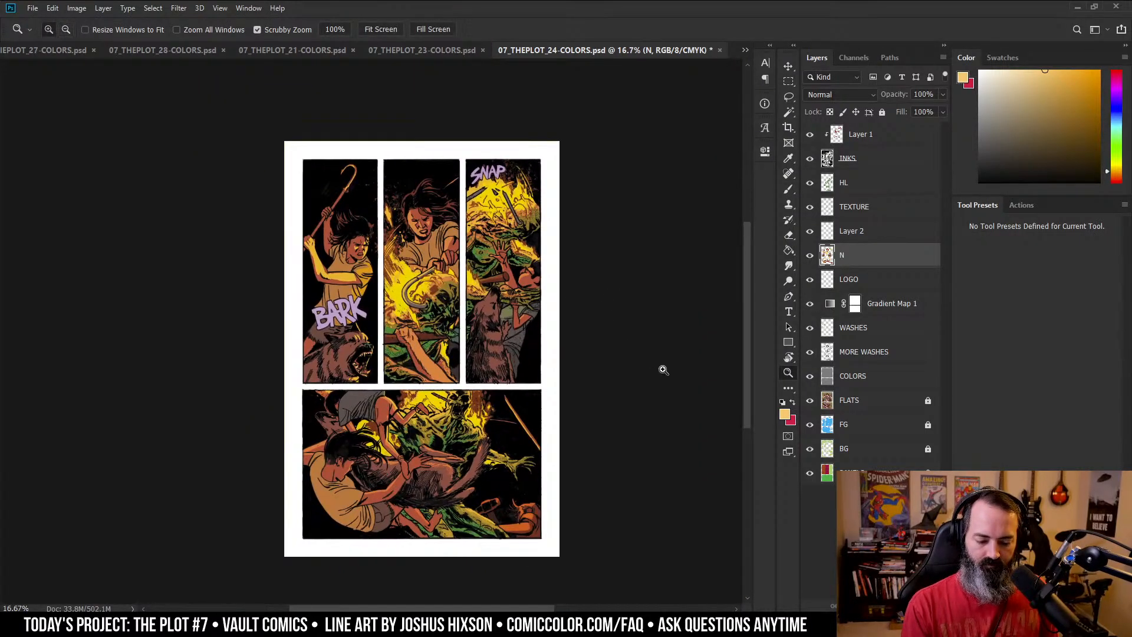
# - Compare the bottom panel's colors with the three upper panels, both up close and at full-page size
pyautogui.click(489, 288)
pyautogui.press('l')
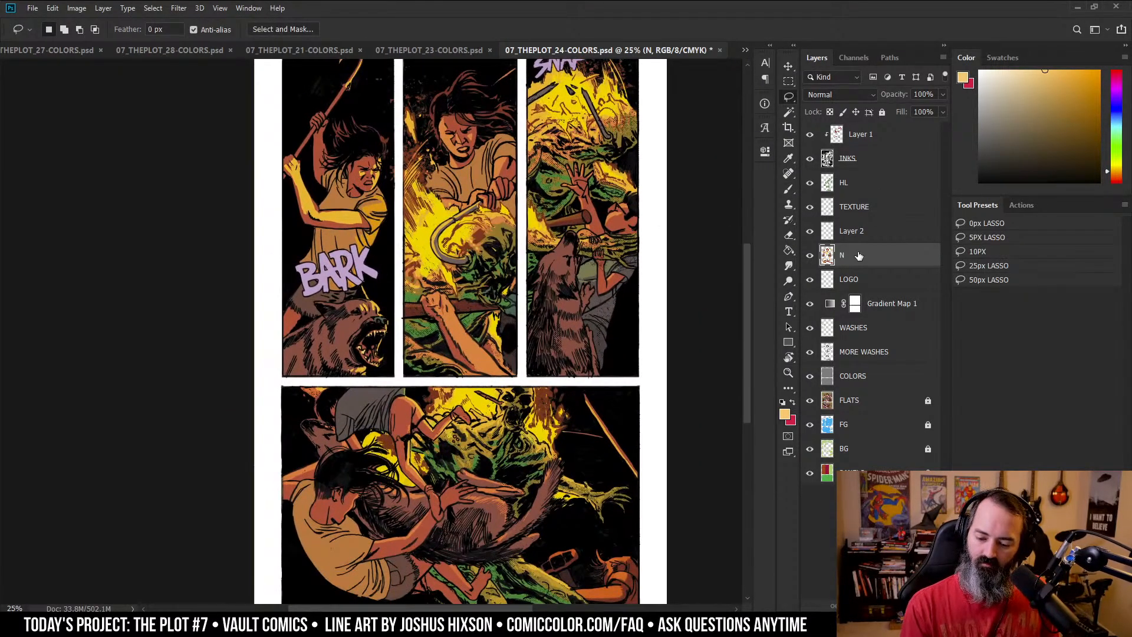
pyautogui.press('z')
pyautogui.keyDown('alt'); pyautogui.click(649, 328); pyautogui.keyUp('alt')
pyautogui.moveTo(547, 312); pyautogui.dragTo(670, 299)
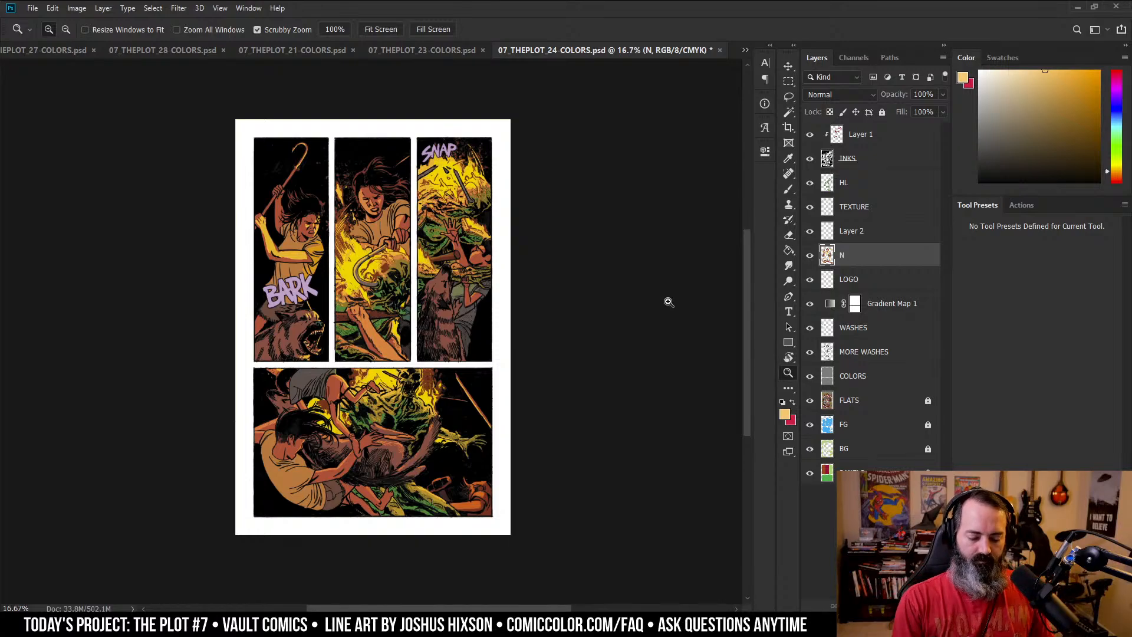
pyautogui.click(669, 302)
pyautogui.moveTo(405, 347); pyautogui.dragTo(637, 260)
pyautogui.press('l')
pyautogui.moveTo(627, 179); pyautogui.dragTo(641, 190)
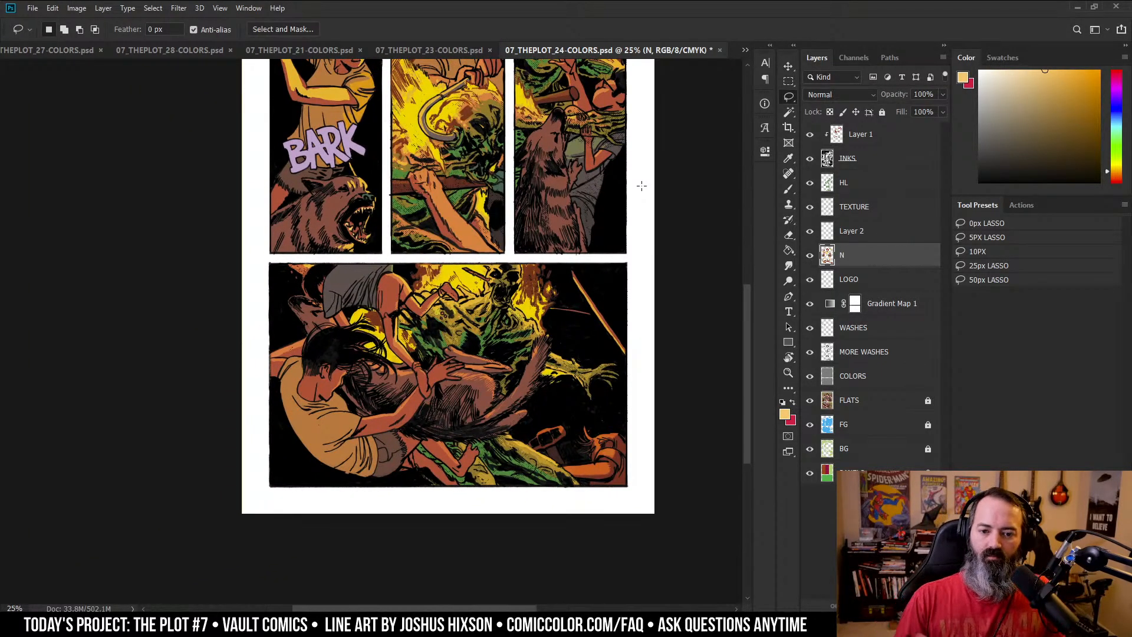
pyautogui.moveTo(559, 184)
pyautogui.mouseDown()
pyautogui.moveTo(571, 213)
pyautogui.moveTo(603, 181)
pyautogui.mouseUp()
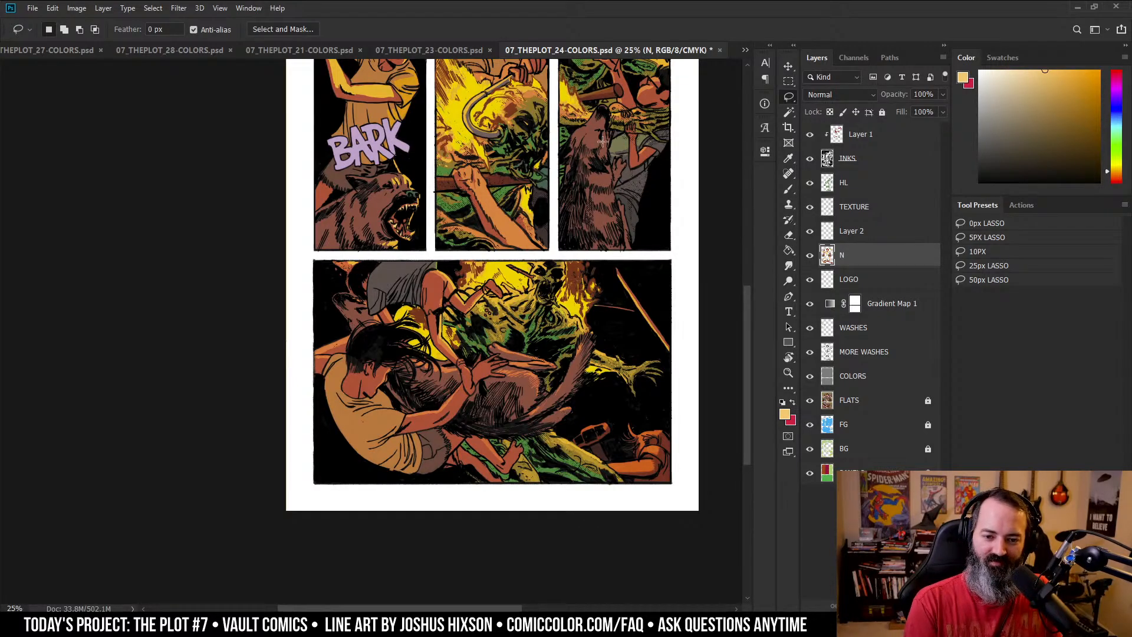
pyautogui.moveTo(615, 211); pyautogui.dragTo(620, 174)
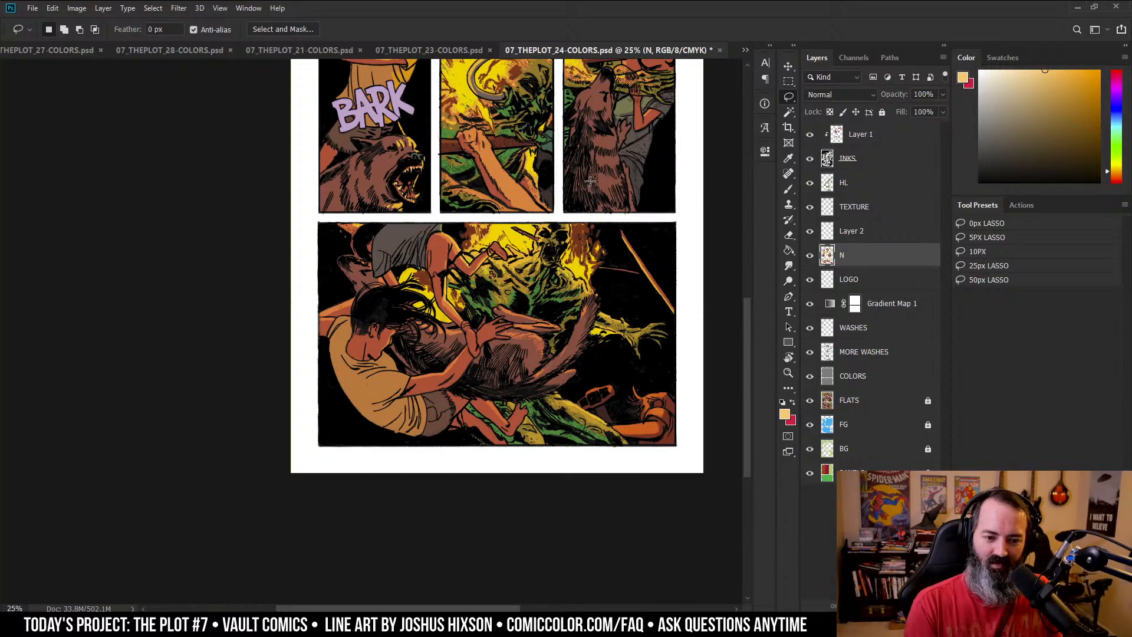
pyautogui.moveTo(626, 192); pyautogui.dragTo(603, 196)
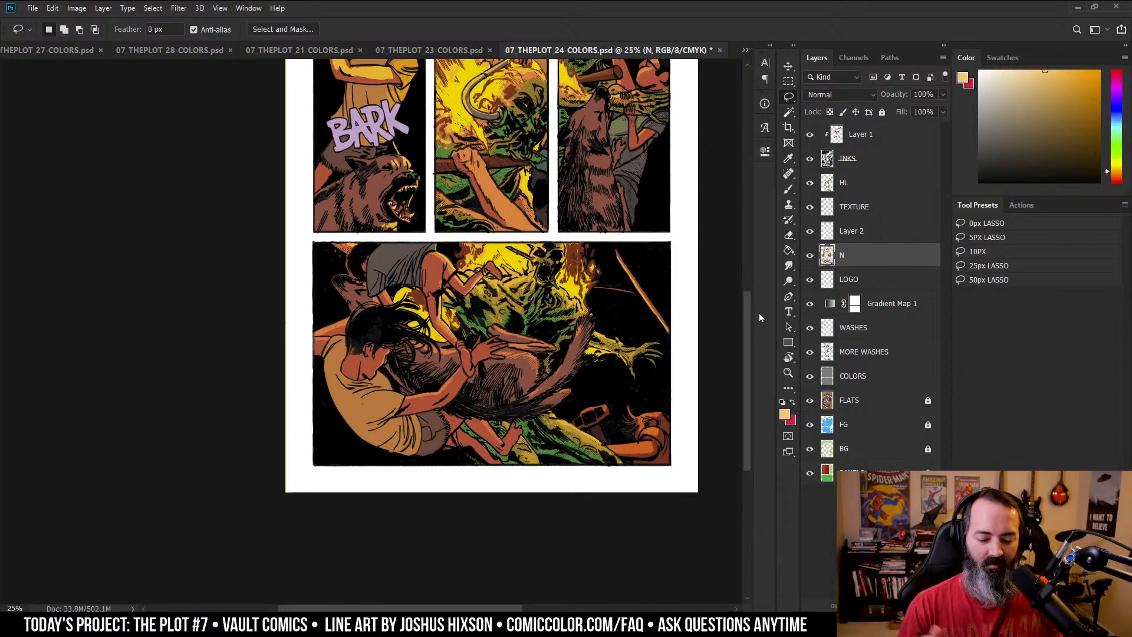
pyautogui.scroll(-2, 758, 317)
pyautogui.press('z')
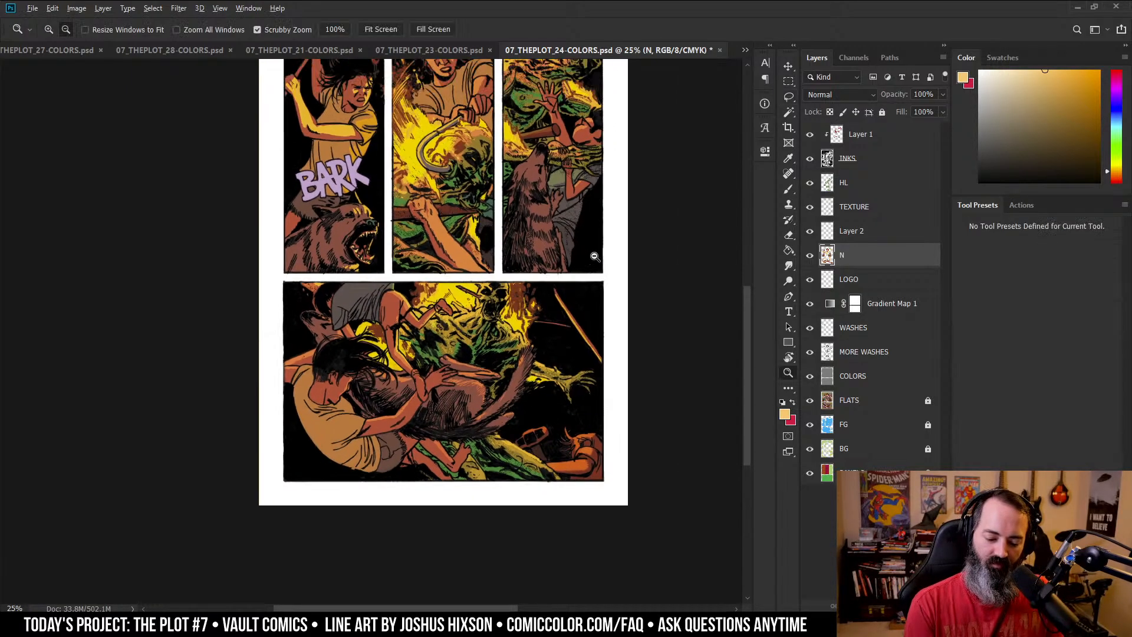
pyautogui.keyDown('alt'); pyautogui.click(595, 256); pyautogui.keyUp('alt')
pyautogui.scroll(1, 649, 333)
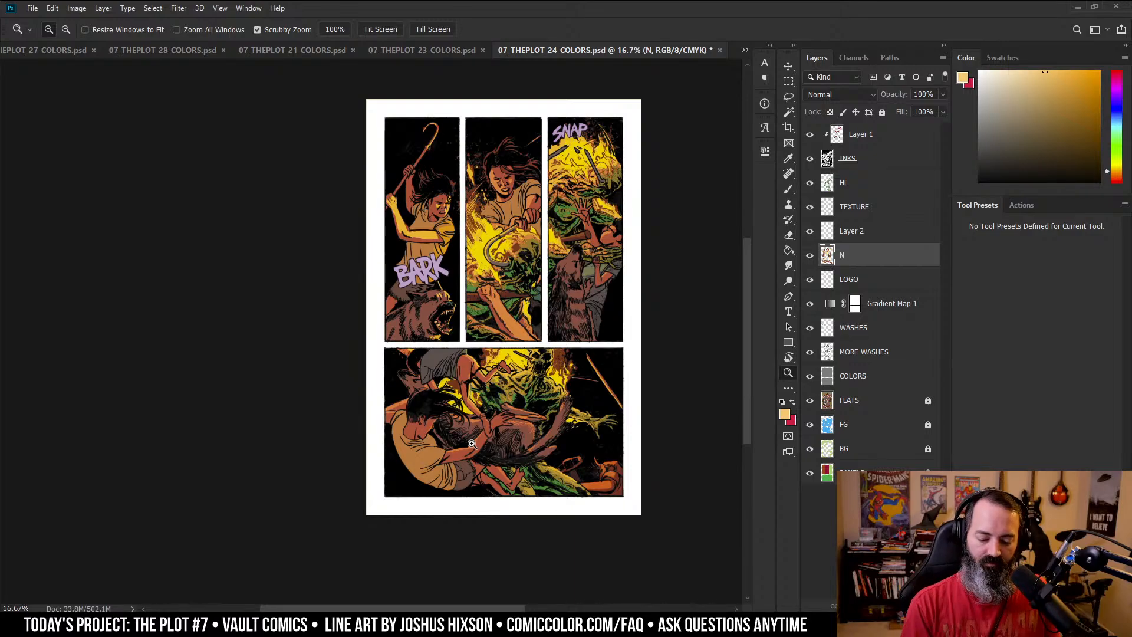
pyautogui.moveTo(573, 370); pyautogui.dragTo(594, 311)
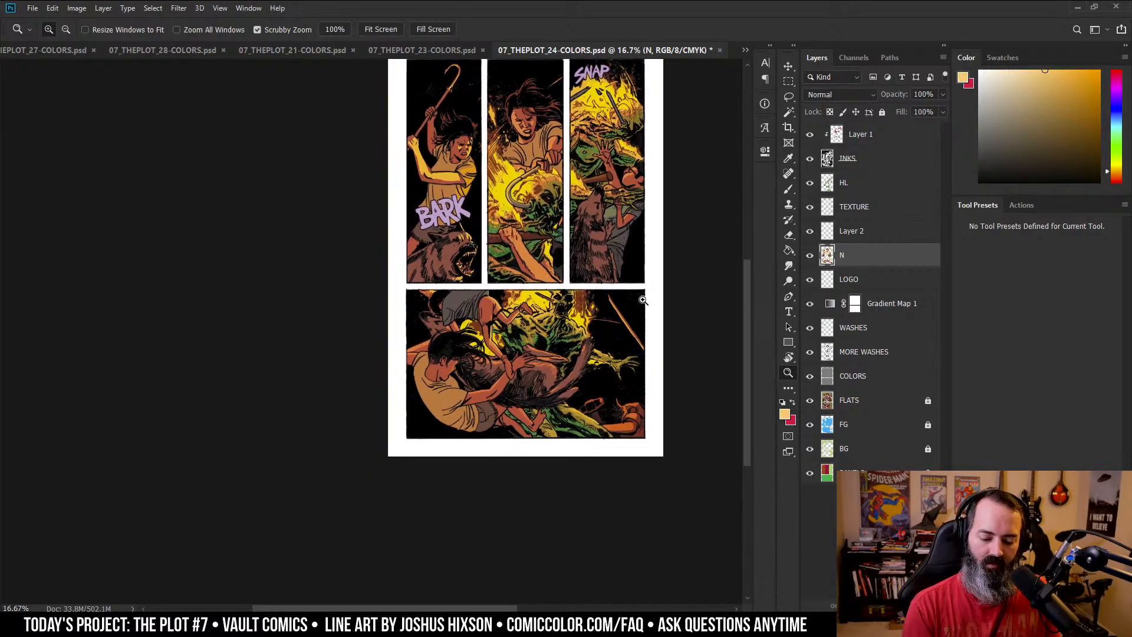
# - Select the two human figures and the dog in the bottom panel by their flat colors on the FLATS layer, using the Magic Wand
pyautogui.click(523, 335)
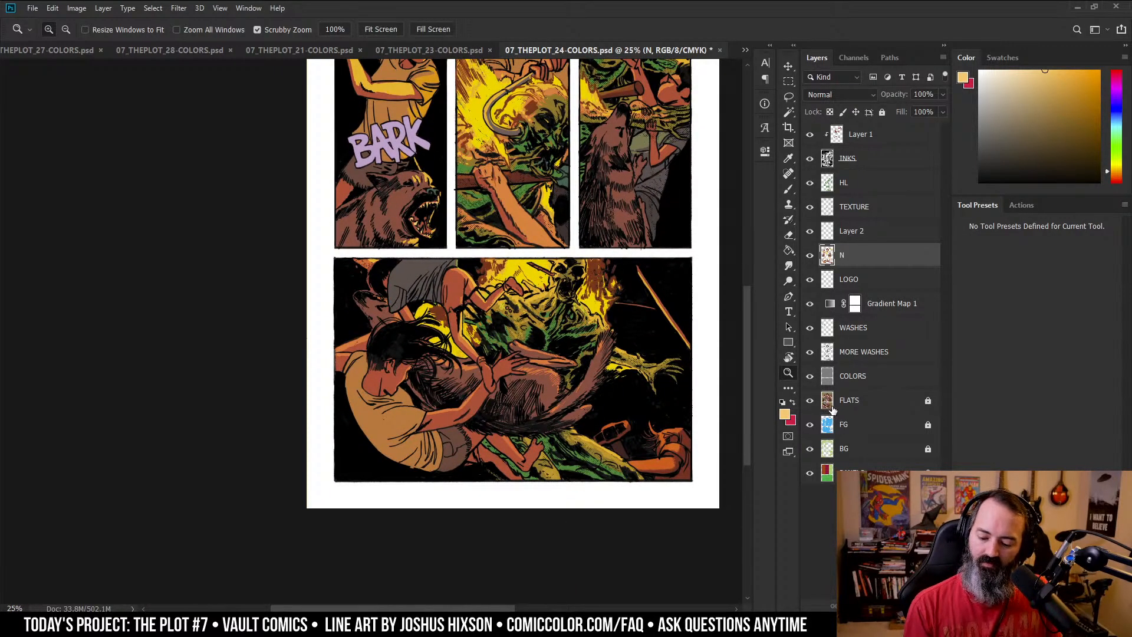
pyautogui.click(832, 406)
pyautogui.press('w')
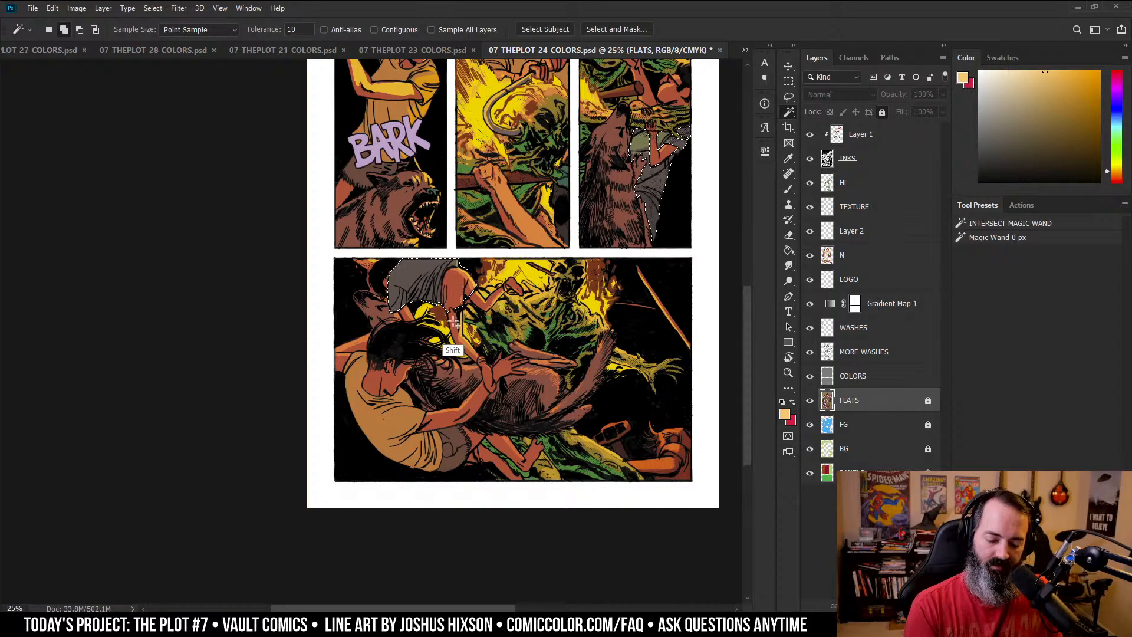
pyautogui.keyDown('shift'); pyautogui.click(506, 298); pyautogui.keyUp('shift')
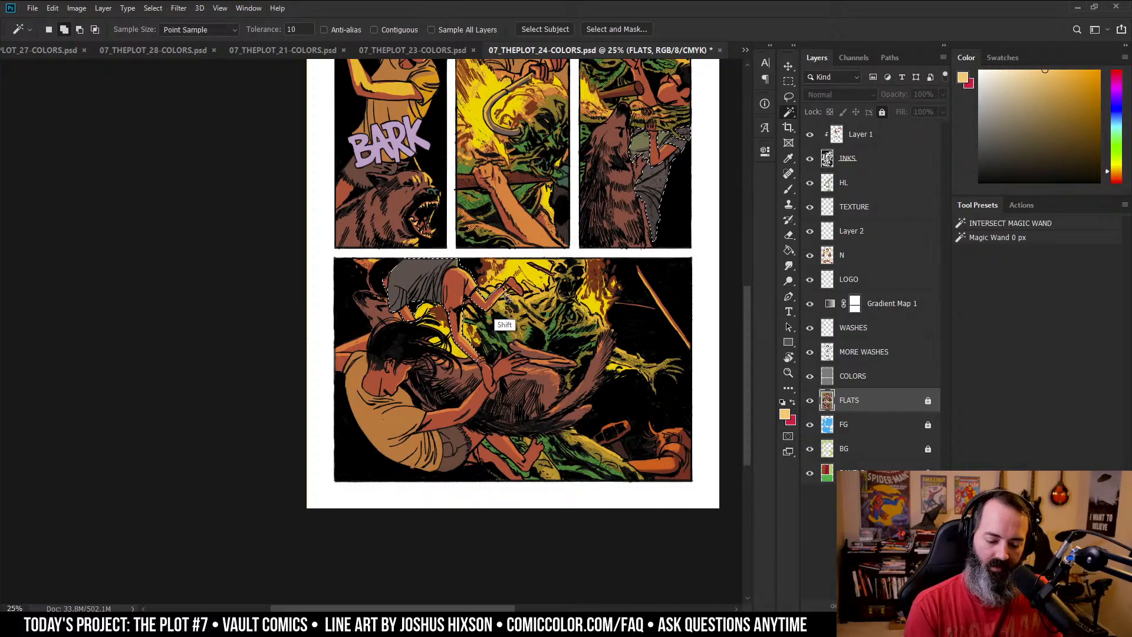
pyautogui.keyDown('shift'); pyautogui.click(379, 282); pyautogui.keyUp('shift')
pyautogui.keyDown('shift'); pyautogui.click(392, 325); pyautogui.keyUp('shift')
pyautogui.keyDown('shift'); pyautogui.click(411, 357); pyautogui.keyUp('shift')
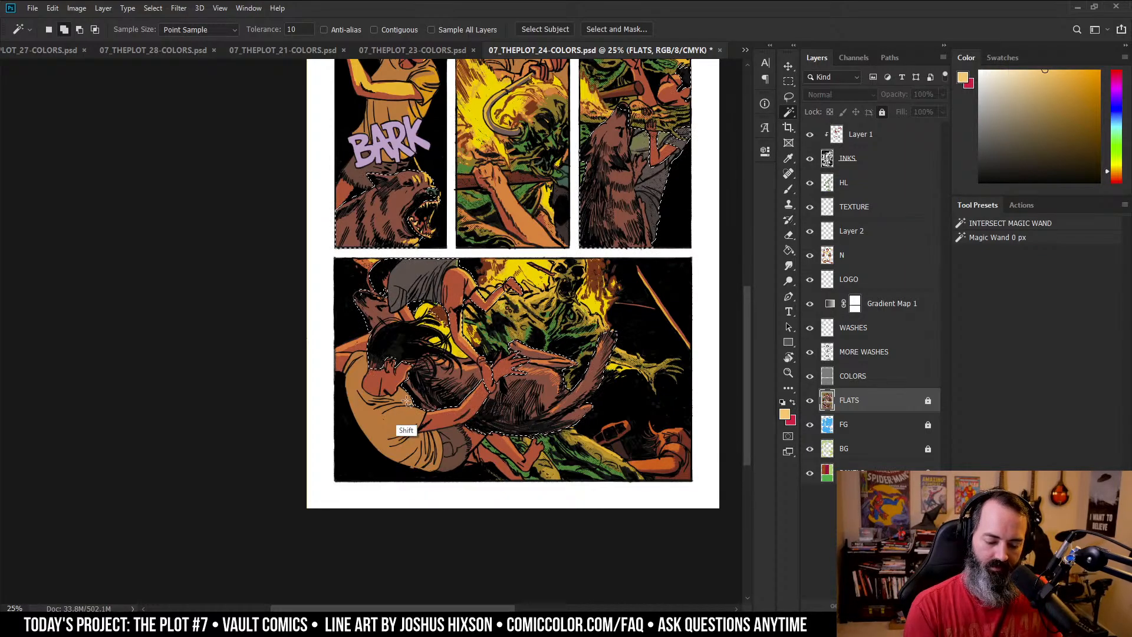
pyautogui.keyDown('shift'); pyautogui.click(391, 380); pyautogui.keyUp('shift')
pyautogui.keyDown('shift'); pyautogui.click(401, 430); pyautogui.keyUp('shift')
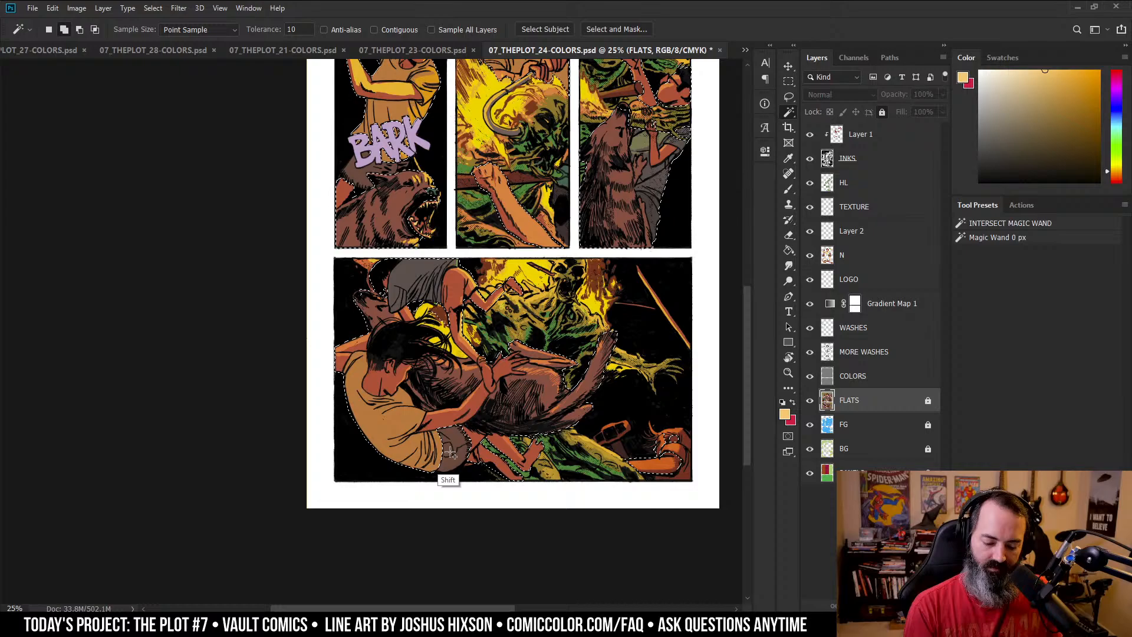
pyautogui.keyDown('shift'); pyautogui.click(509, 439); pyautogui.keyUp('shift')
# - Check the figure selection in Quick Mask and inspect its edges around the dog, the legs and the page's other panels
pyautogui.press('q')
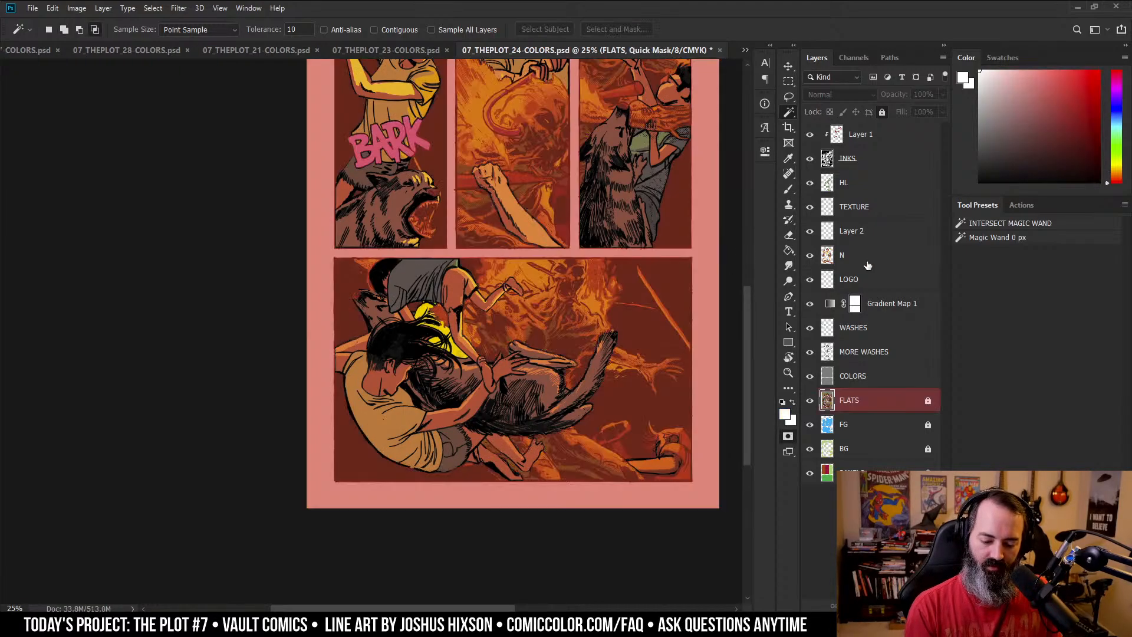
pyautogui.press('q')
pyautogui.press('l')
pyautogui.moveTo(693, 411)
pyautogui.mouseDown()
pyautogui.moveTo(645, 508)
pyautogui.moveTo(702, 419)
pyautogui.mouseUp()
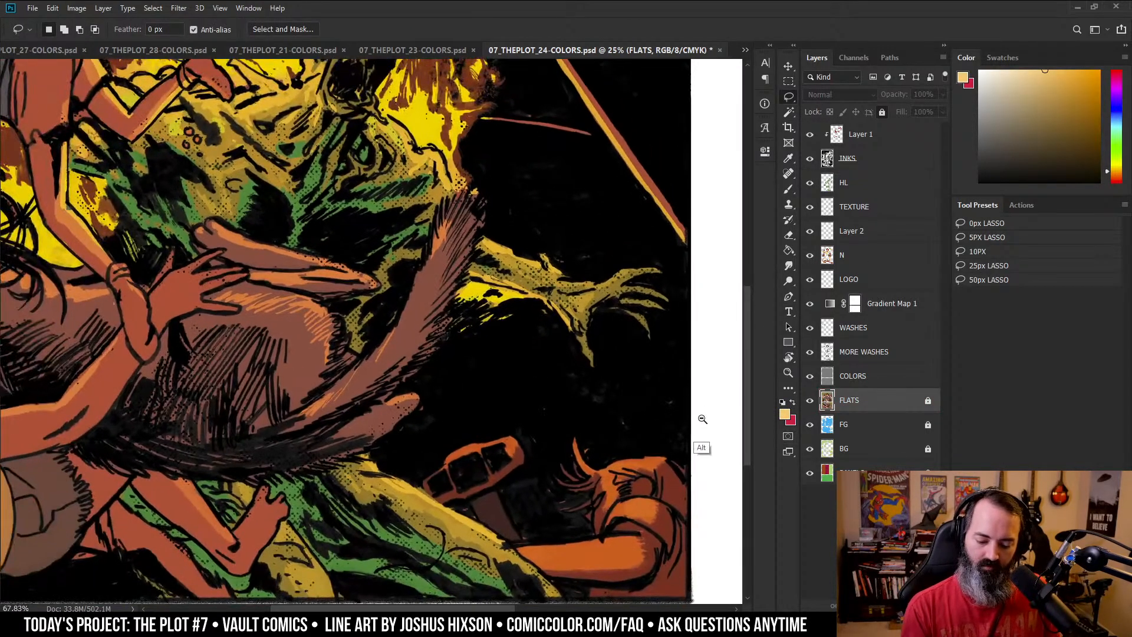
pyautogui.moveTo(670, 373)
pyautogui.mouseDown()
pyautogui.moveTo(647, 339)
pyautogui.moveTo(630, 238)
pyautogui.moveTo(658, 217)
pyautogui.mouseUp()
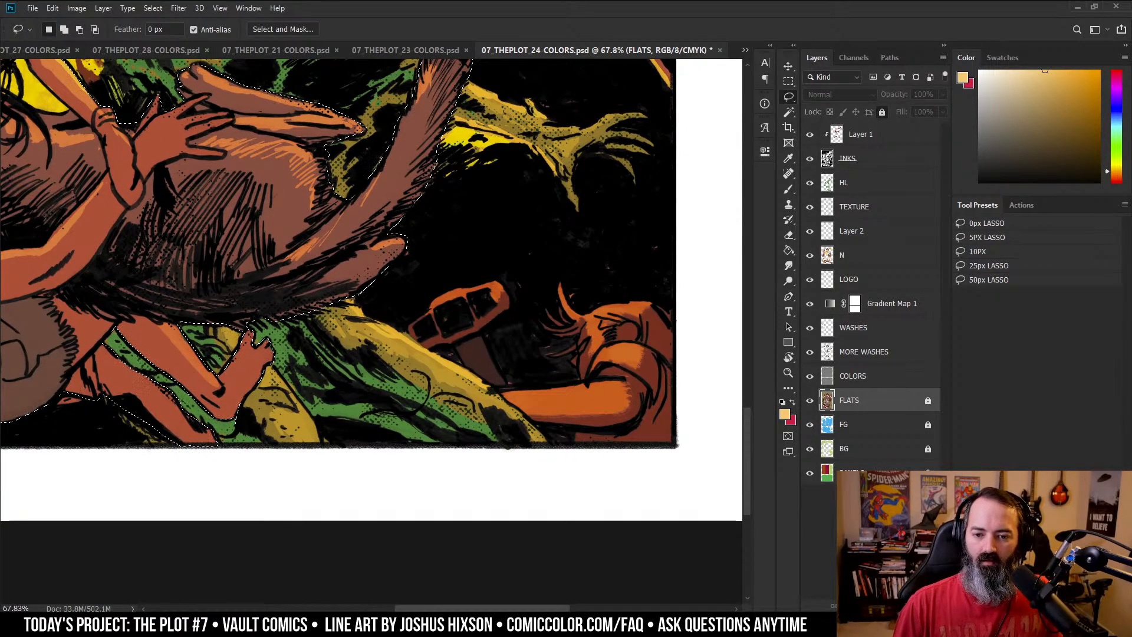
pyautogui.press('z')
pyautogui.keyDown('alt'); pyautogui.click(561, 260); pyautogui.keyUp('alt')
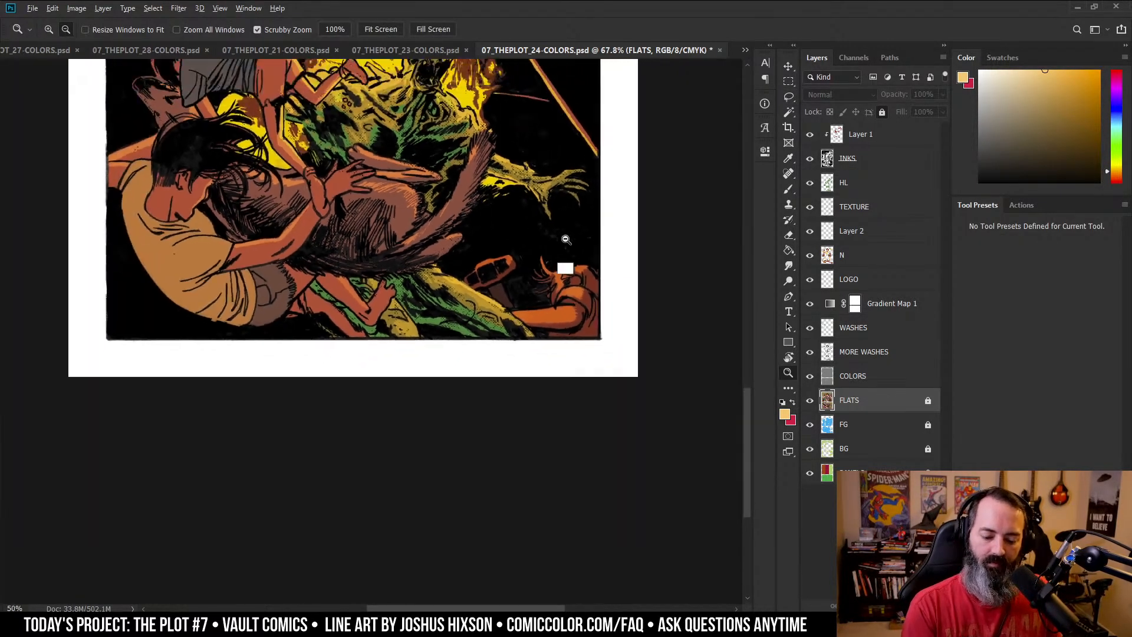
pyautogui.keyDown('alt'); pyautogui.click(583, 214); pyautogui.keyUp('alt')
pyautogui.keyDown('alt'); pyautogui.click(583, 214); pyautogui.keyUp('alt')
pyautogui.scroll(2, 604, 446)
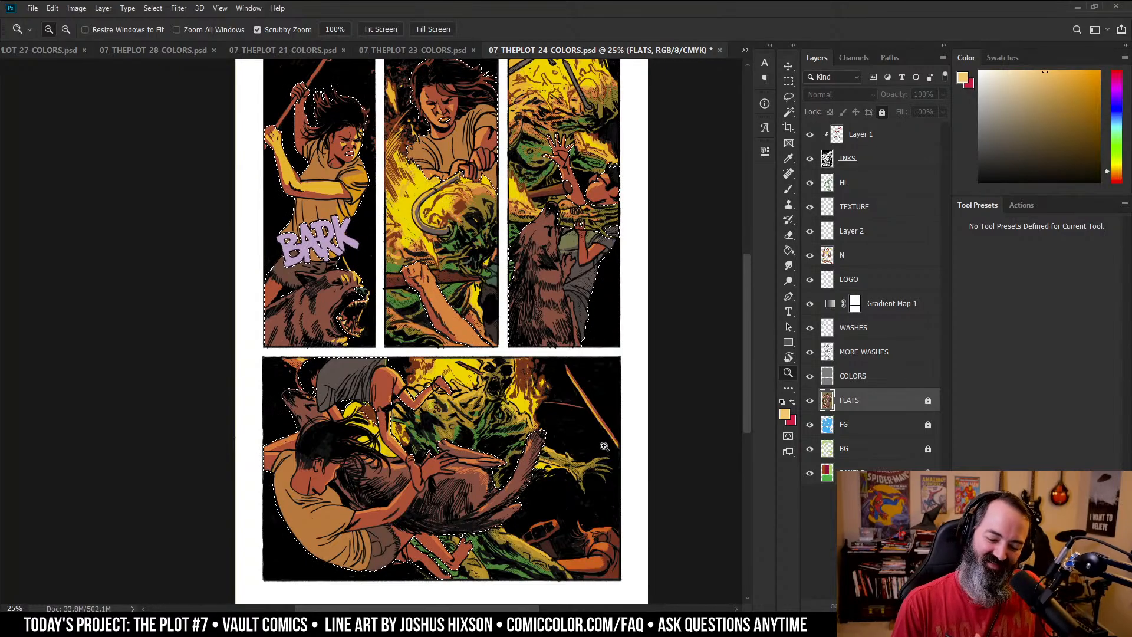
pyautogui.keyDown('ctrl'); pyautogui.click(677, 250); pyautogui.keyUp('ctrl')
pyautogui.moveTo(583, 228)
pyautogui.mouseDown()
pyautogui.moveTo(589, 301)
pyautogui.moveTo(593, 220)
pyautogui.mouseUp()
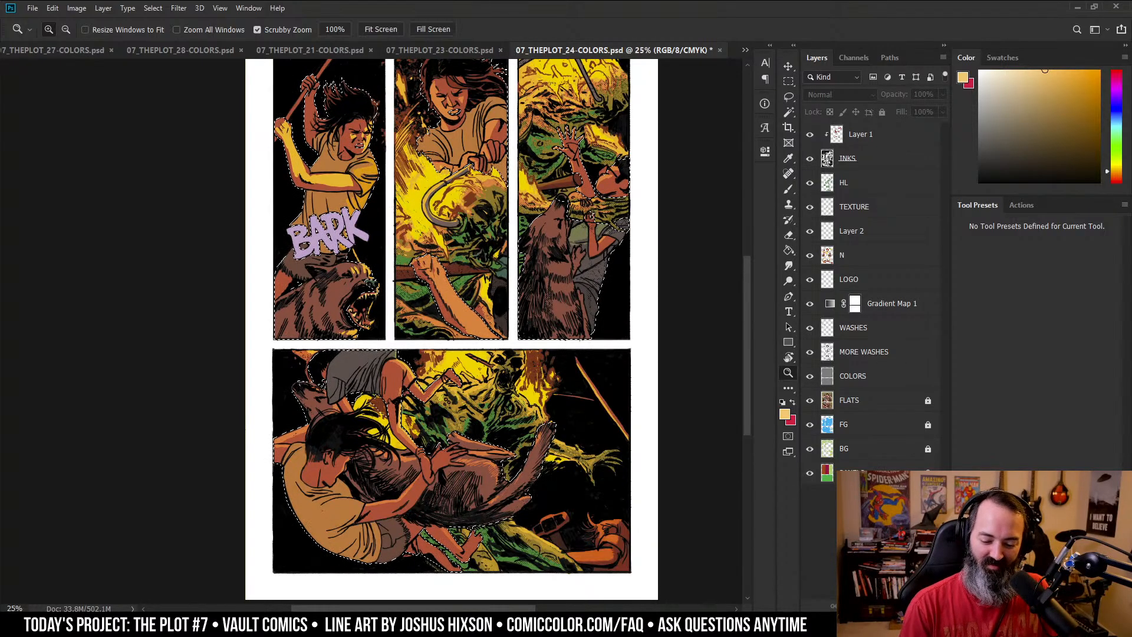
# - Subtract the three upper panels from the selection with the Magic Wand on the PANELS layer
pyautogui.click(844, 425)
pyautogui.click(827, 473)
pyautogui.press('w')
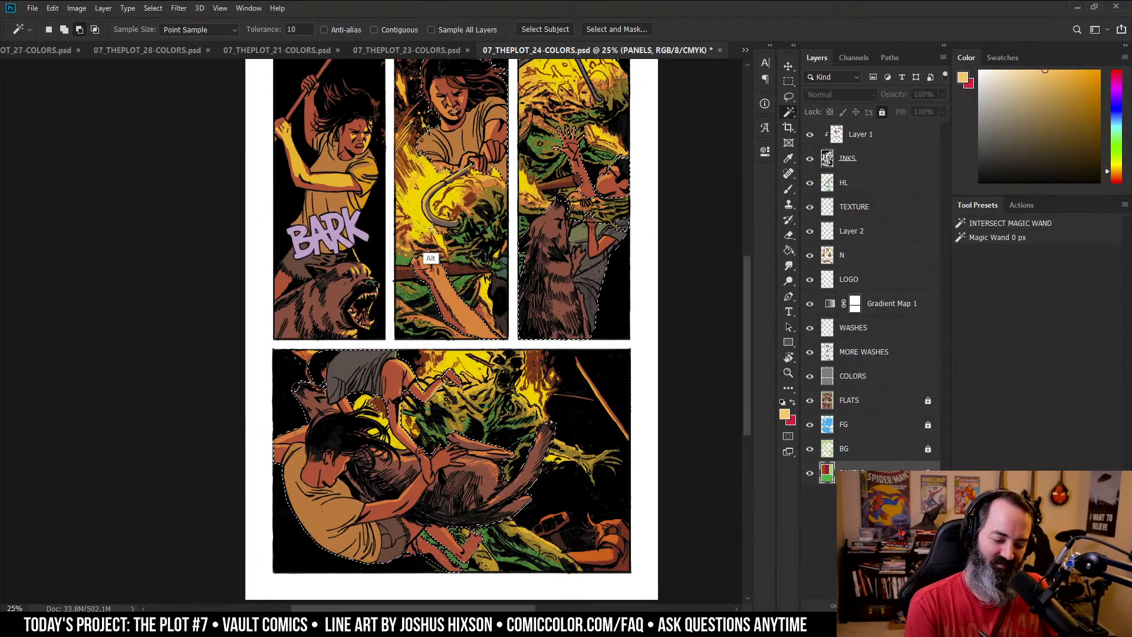
pyautogui.scroll(-3, 647, 293)
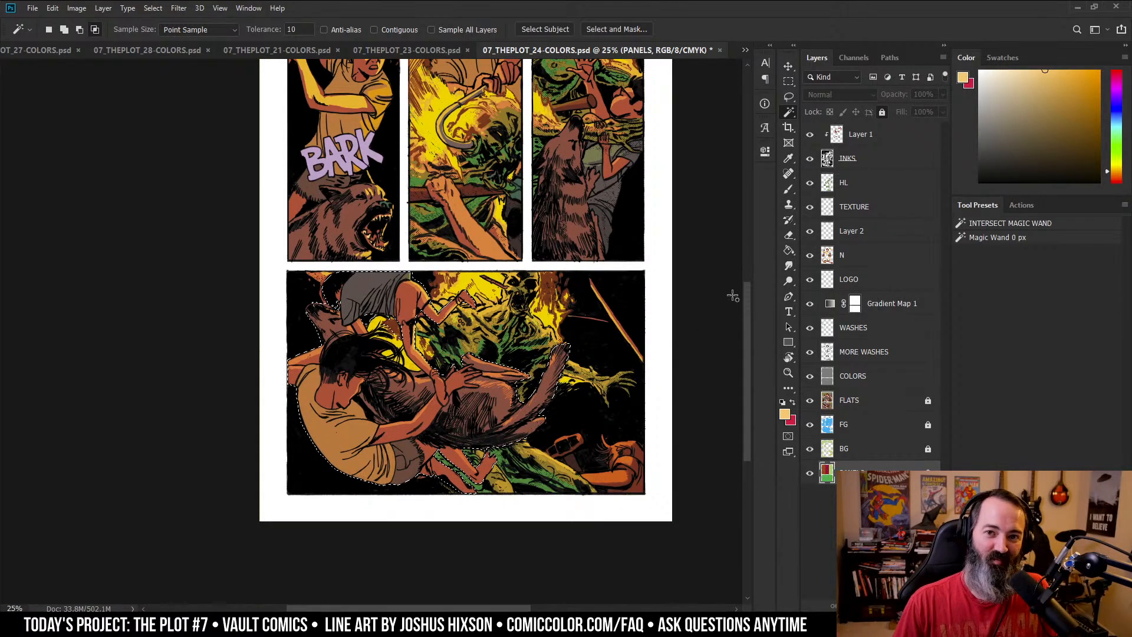
# - Subtract the yellow firelit gap beneath the crouching figure in the bottom panel from the selection with the Lasso
pyautogui.keyDown('ctrl'); pyautogui.click(400, 313); pyautogui.keyUp('ctrl')
pyautogui.moveTo(534, 289); pyautogui.dragTo(620, 223)
pyautogui.hotkey('ctrl', '+')
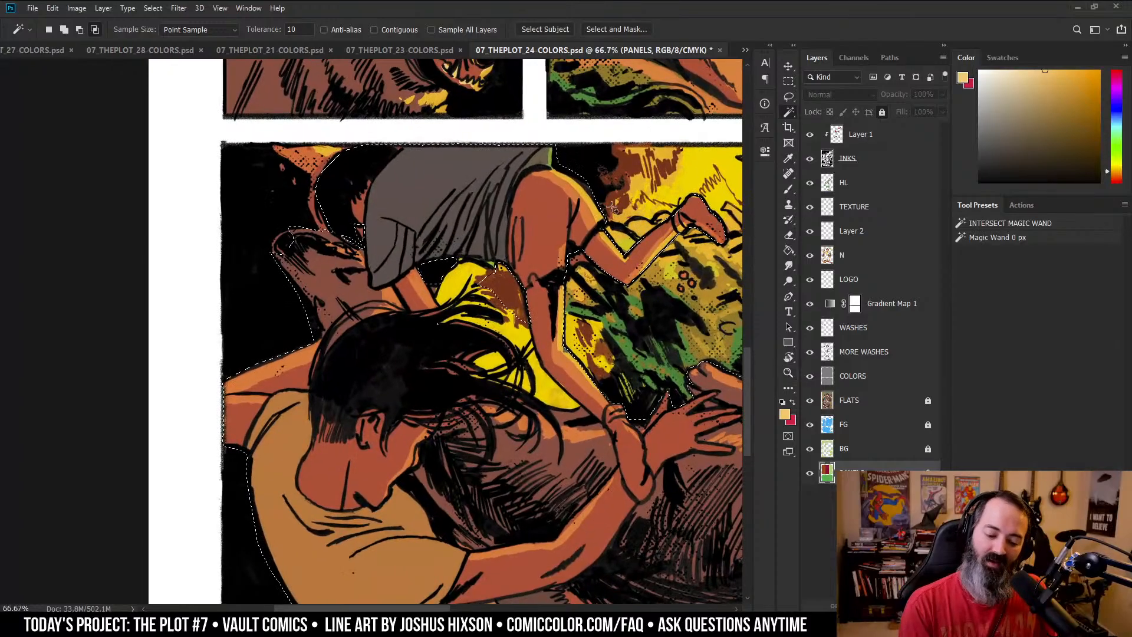
pyautogui.press('l')
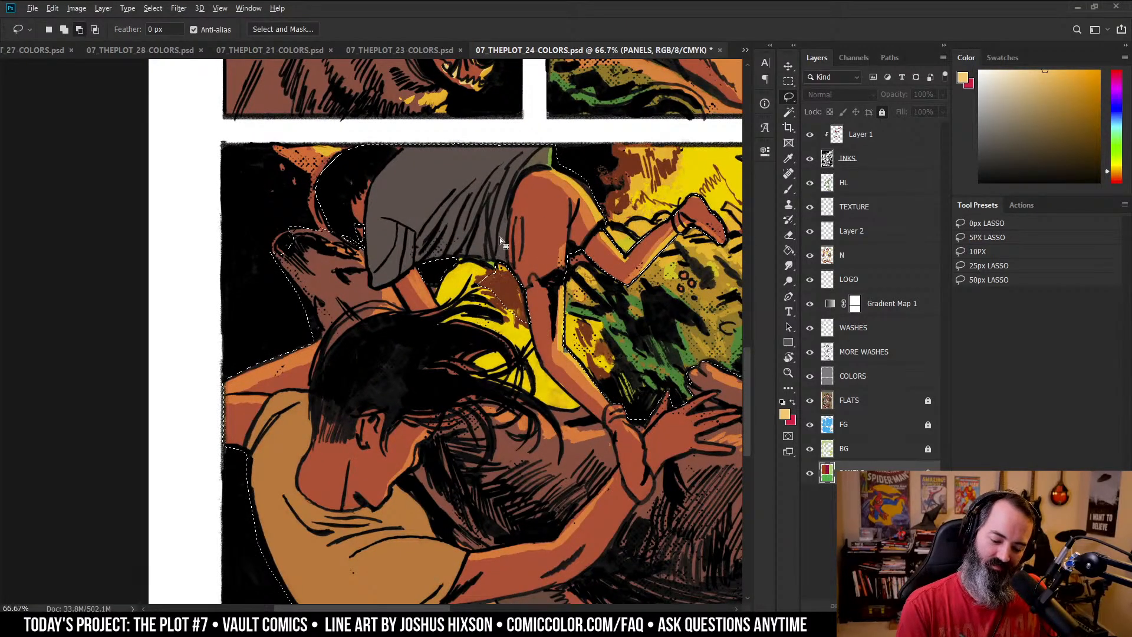
pyautogui.press('z')
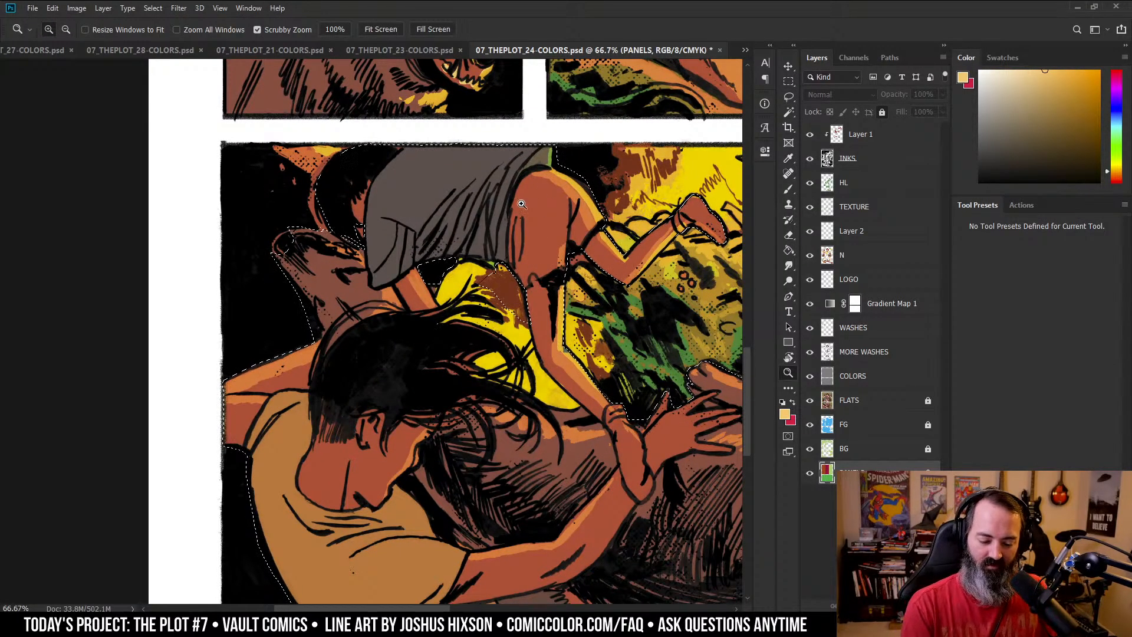
pyautogui.press('l')
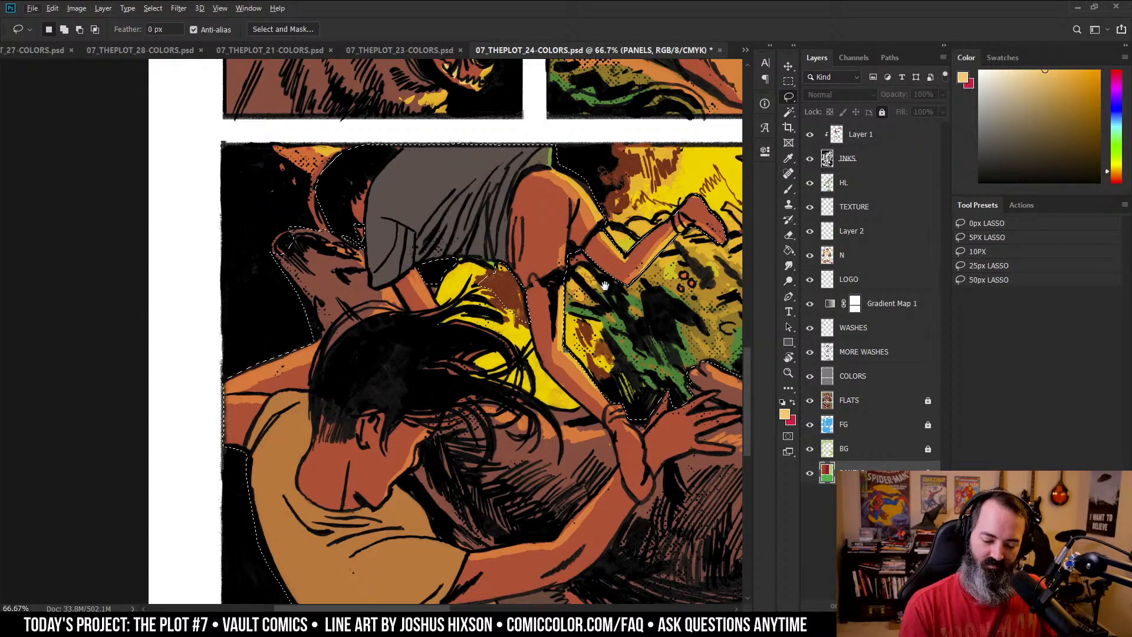
pyautogui.moveTo(600, 244); pyautogui.dragTo(565, 209)
pyautogui.moveTo(422, 221)
pyautogui.mouseDown()
pyautogui.moveTo(464, 227)
pyautogui.moveTo(490, 257)
pyautogui.moveTo(466, 270)
pyautogui.moveTo(415, 252)
pyautogui.moveTo(418, 207)
pyautogui.mouseUp()
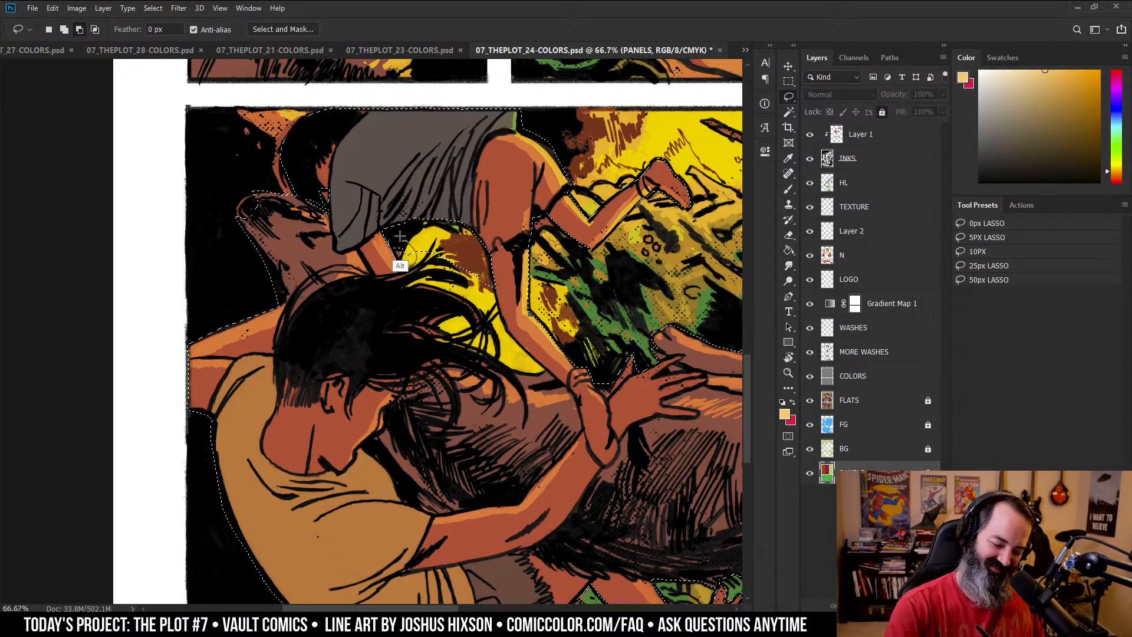
pyautogui.moveTo(424, 236)
pyautogui.mouseDown()
pyautogui.moveTo(400, 284)
pyautogui.moveTo(468, 276)
pyautogui.moveTo(426, 236)
pyautogui.mouseUp()
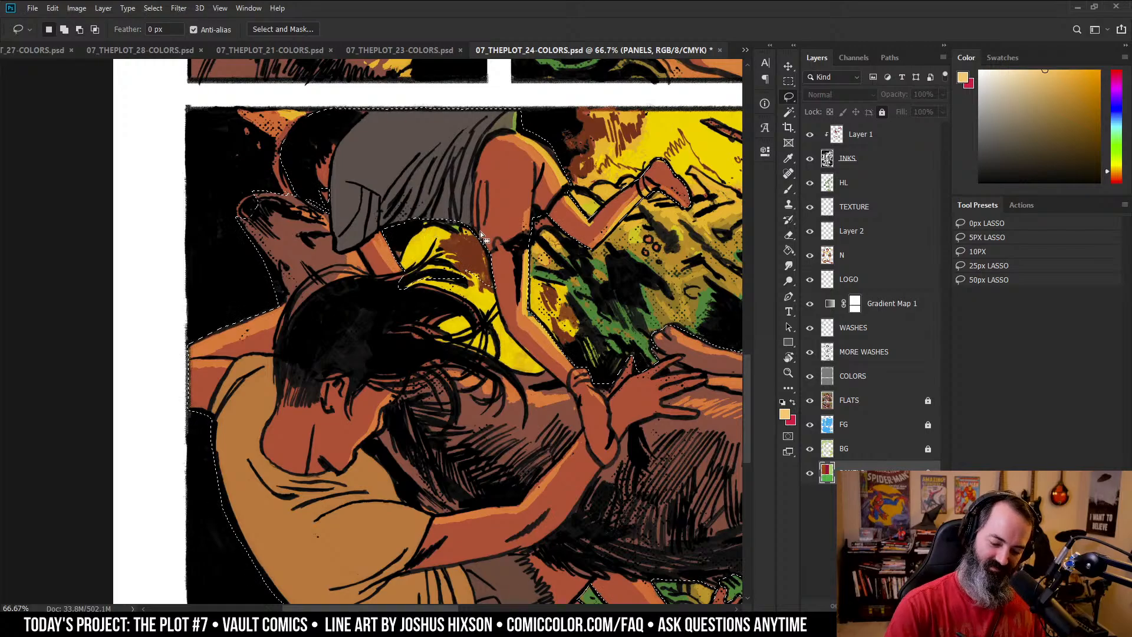
pyautogui.moveTo(500, 313)
pyautogui.mouseDown()
pyautogui.moveTo(548, 371)
pyautogui.moveTo(532, 376)
pyautogui.moveTo(432, 339)
pyautogui.moveTo(450, 336)
pyautogui.moveTo(436, 327)
pyautogui.moveTo(462, 313)
pyautogui.moveTo(494, 337)
pyautogui.moveTo(460, 296)
pyautogui.moveTo(408, 288)
pyautogui.mouseUp()
# - Subtract the remaining fire areas between the loose hair strands from the selection and check the result in Quick Mask
pyautogui.press('z')
pyautogui.click(461, 276)
pyautogui.click(520, 263)
pyautogui.press('l')
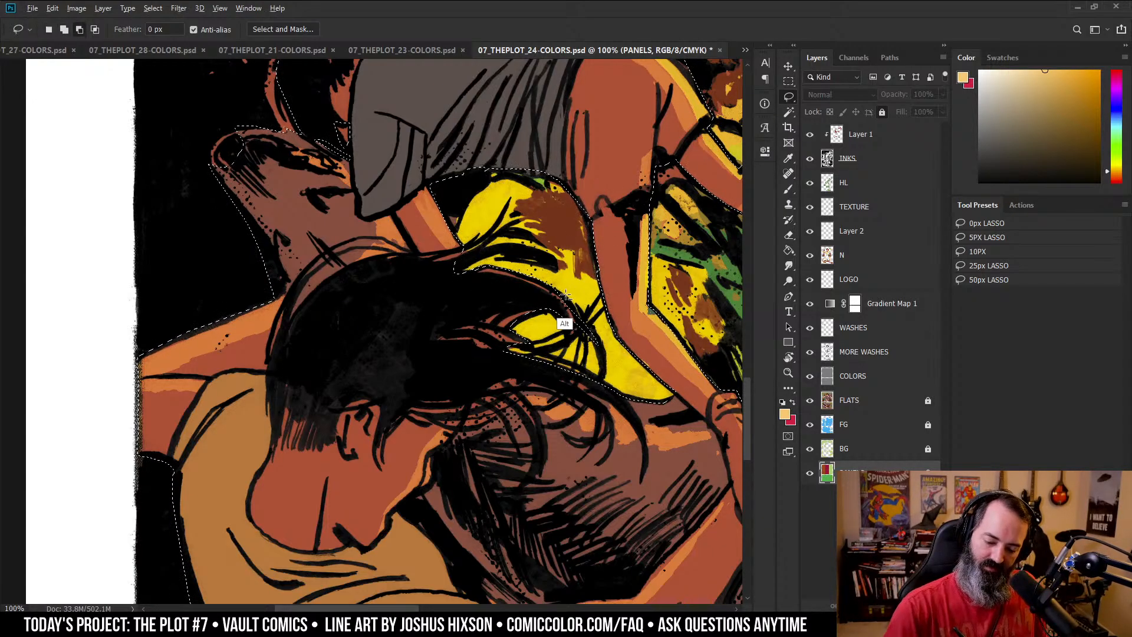
pyautogui.press('z')
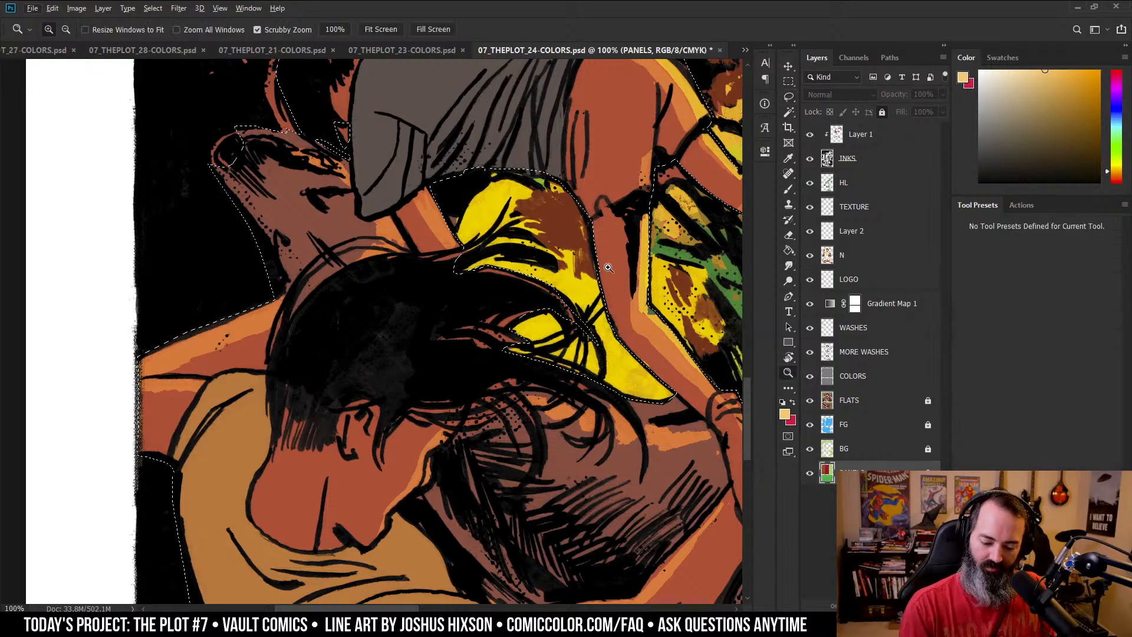
pyautogui.keyDown('alt'); pyautogui.click(540, 294); pyautogui.keyUp('alt')
pyautogui.keyDown('alt'); pyautogui.click(561, 289); pyautogui.keyUp('alt')
pyautogui.keyDown('alt'); pyautogui.click(561, 289); pyautogui.keyUp('alt')
pyautogui.moveTo(668, 281); pyautogui.dragTo(480, 287)
pyautogui.press('q')
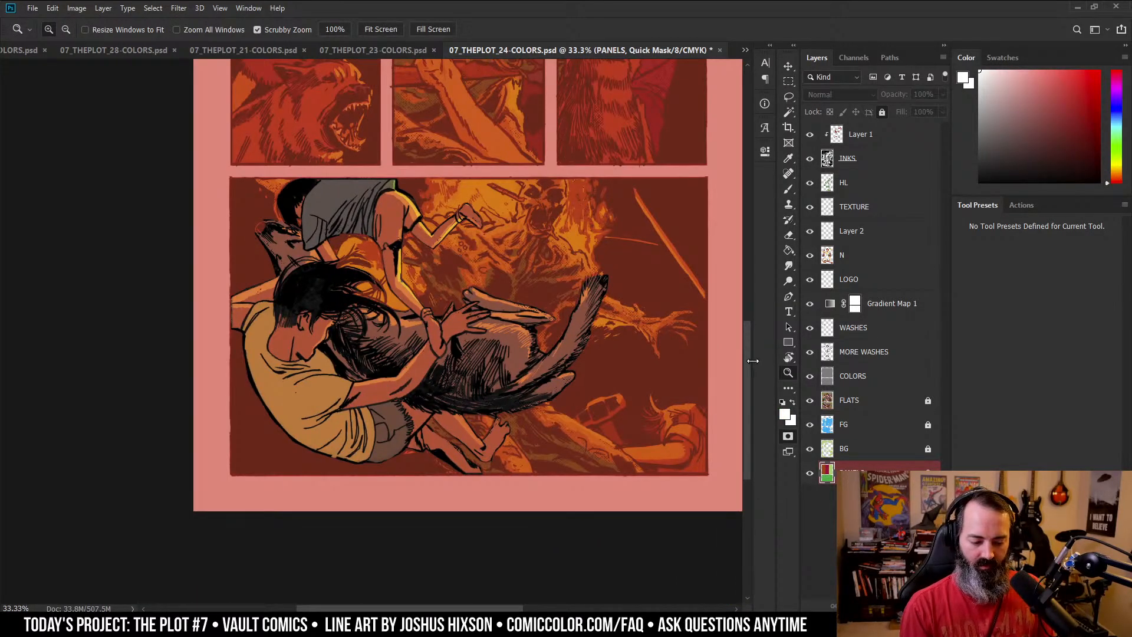
pyautogui.press('q')
# - Add the dog's nose in the bottom panel to the selection by its flat color on the FLATS layer, checking it in Quick Mask
pyautogui.click(849, 400)
pyautogui.press('w')
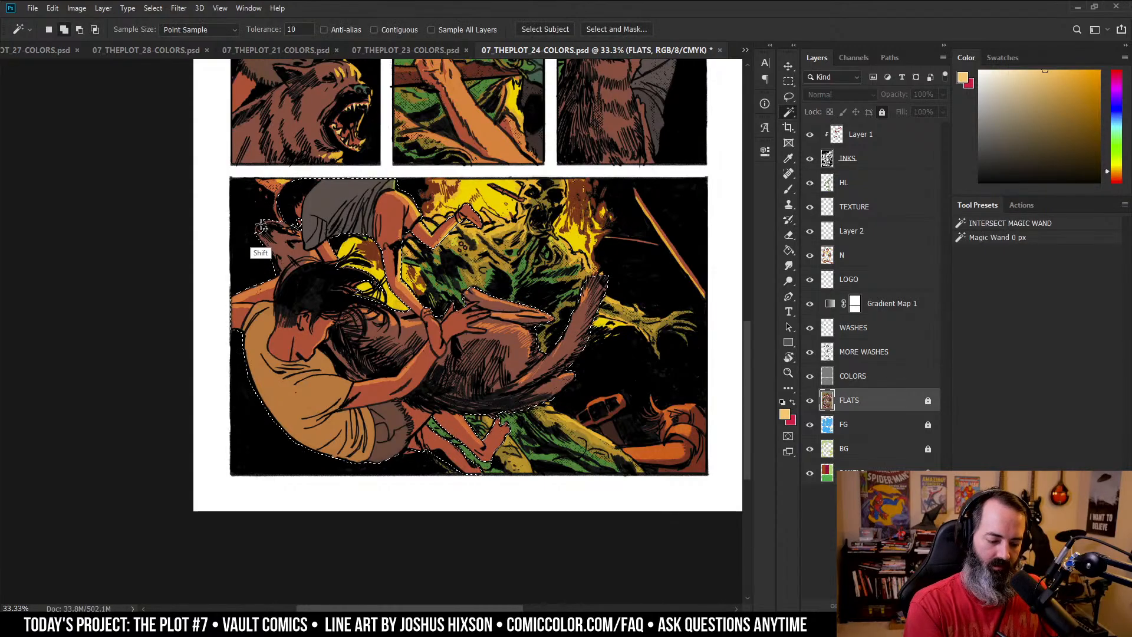
pyautogui.keyDown('shift'); pyautogui.click(422, 301); pyautogui.keyUp('shift')
pyautogui.press('q')
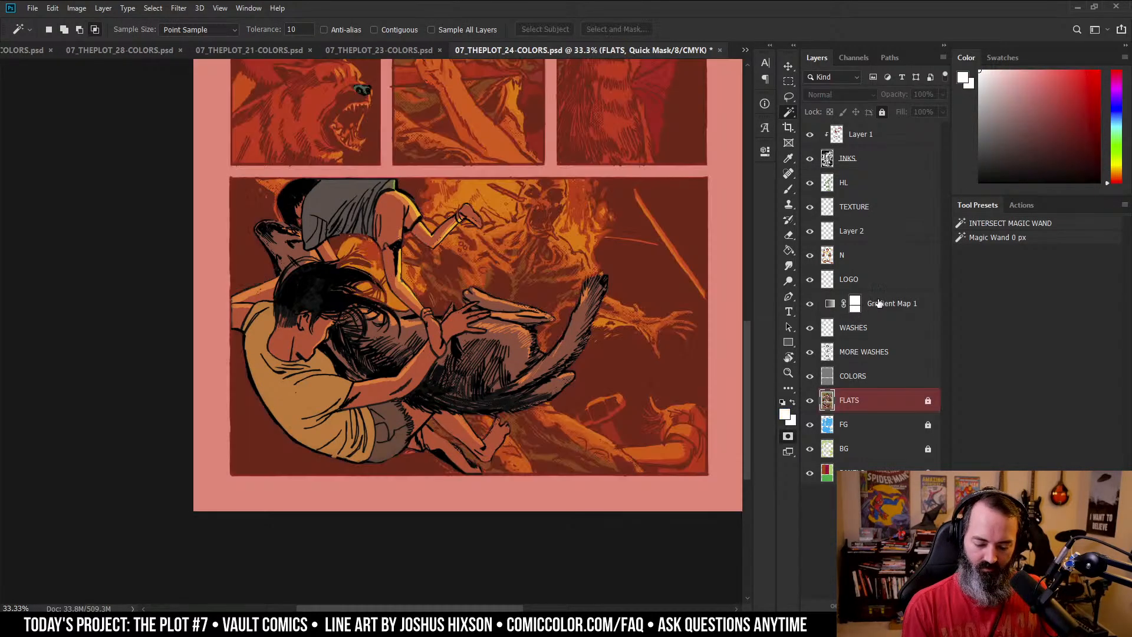
pyautogui.press('q')
# - Subtract the snarling dog's nose in the first panel from the selection with the Lasso and view the full page
pyautogui.moveTo(336, 65)
pyautogui.mouseDown()
pyautogui.moveTo(395, 265)
pyautogui.moveTo(252, 342)
pyautogui.mouseUp()
pyautogui.press('l')
pyautogui.press('z')
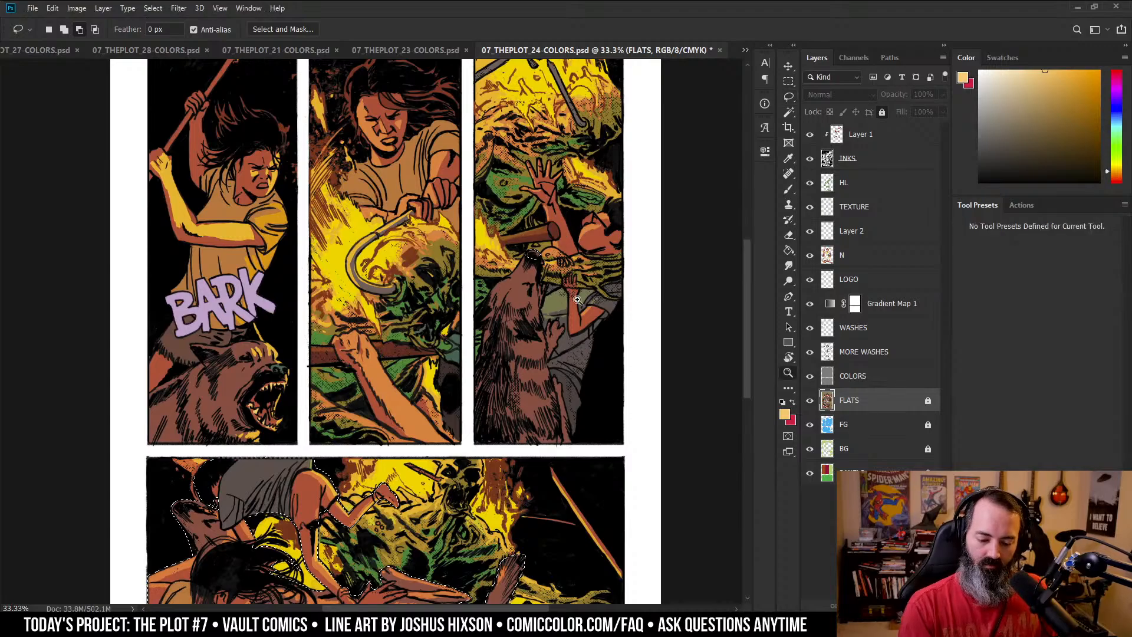
pyautogui.keyDown('alt'); pyautogui.click(577, 299); pyautogui.keyUp('alt')
pyautogui.keyDown('alt'); pyautogui.click(637, 330); pyautogui.keyUp('alt')
pyautogui.moveTo(607, 345); pyautogui.dragTo(705, 235)
pyautogui.moveTo(545, 184); pyautogui.dragTo(652, 275)
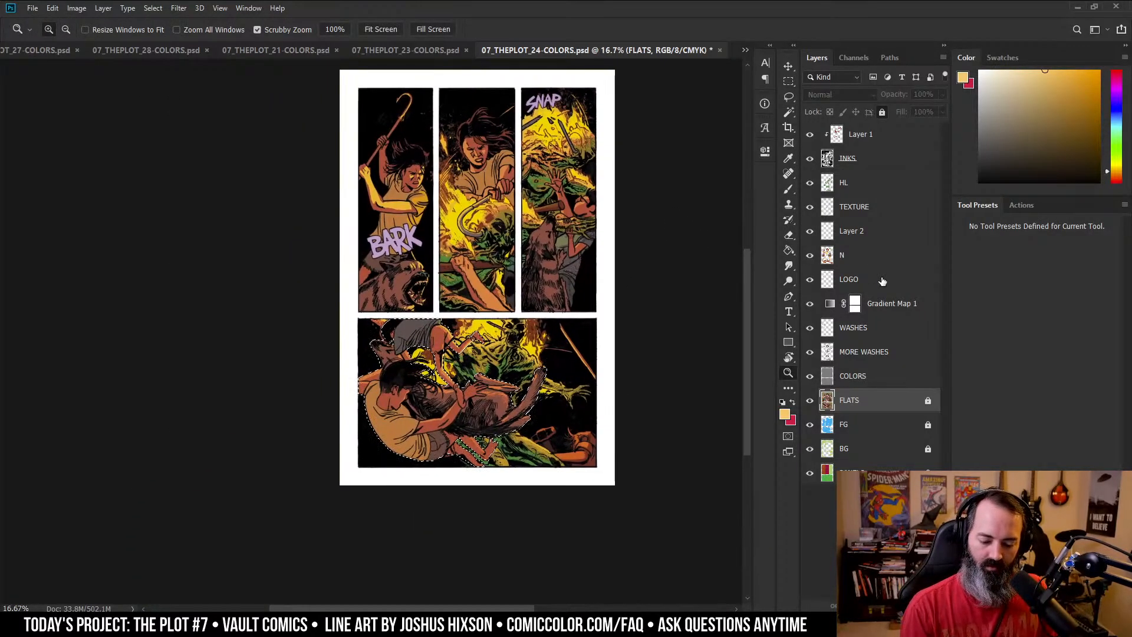
# - Add a Gradient Map adjustment masked to the selected bottom-panel figures above the HL layer and apply the Cyanotype preset
pyautogui.click(885, 183)
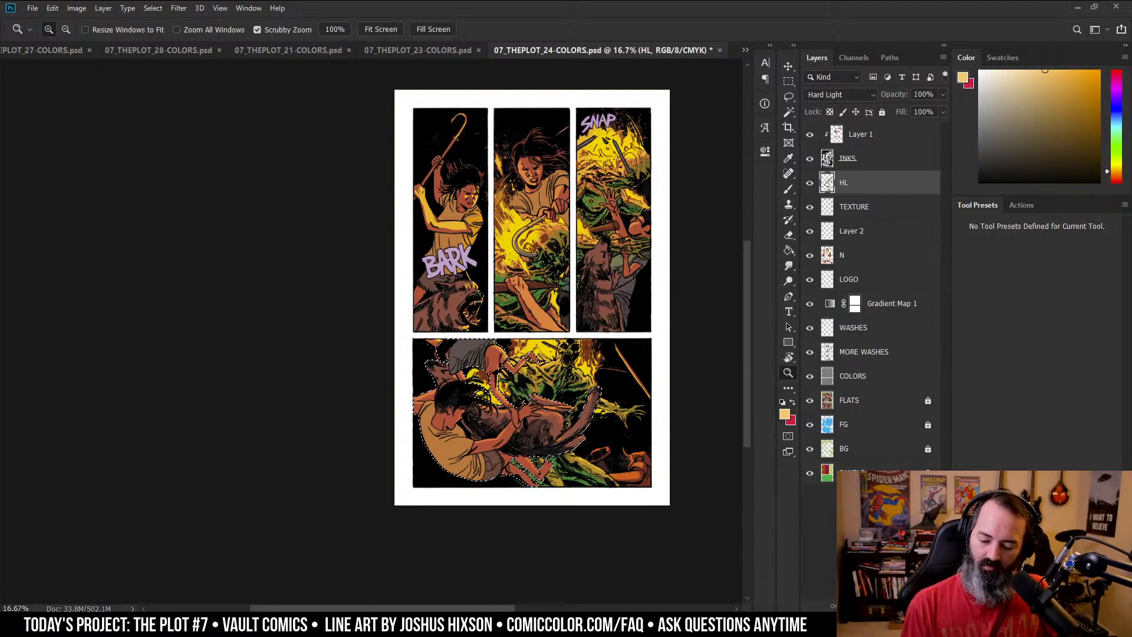
pyautogui.click(891, 605)
pyautogui.click(920, 581)
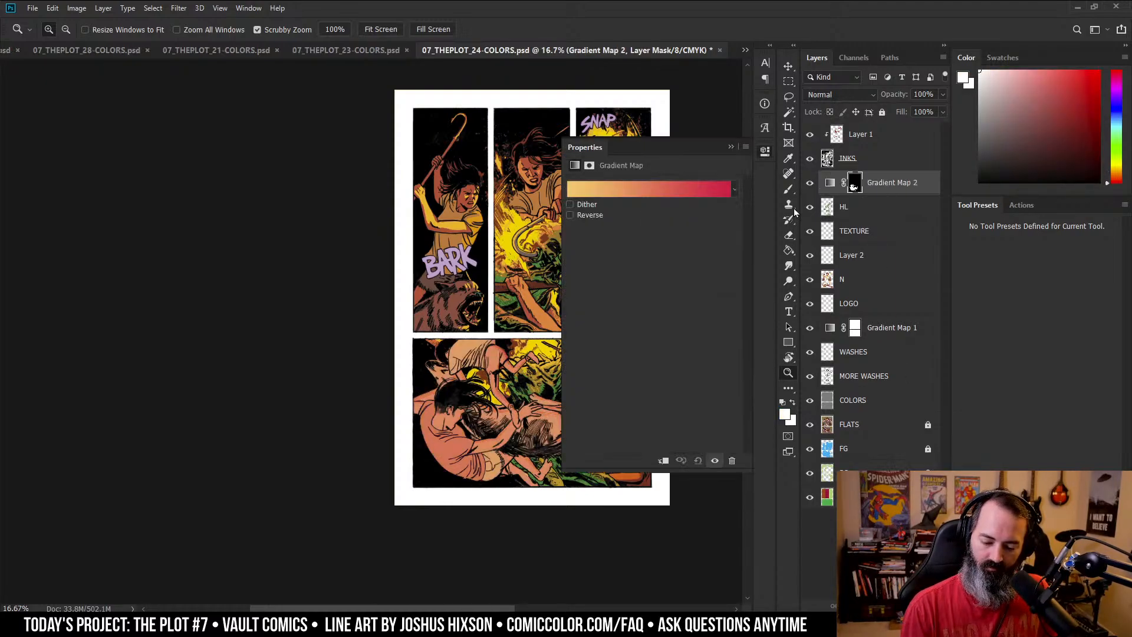
pyautogui.click(646, 189)
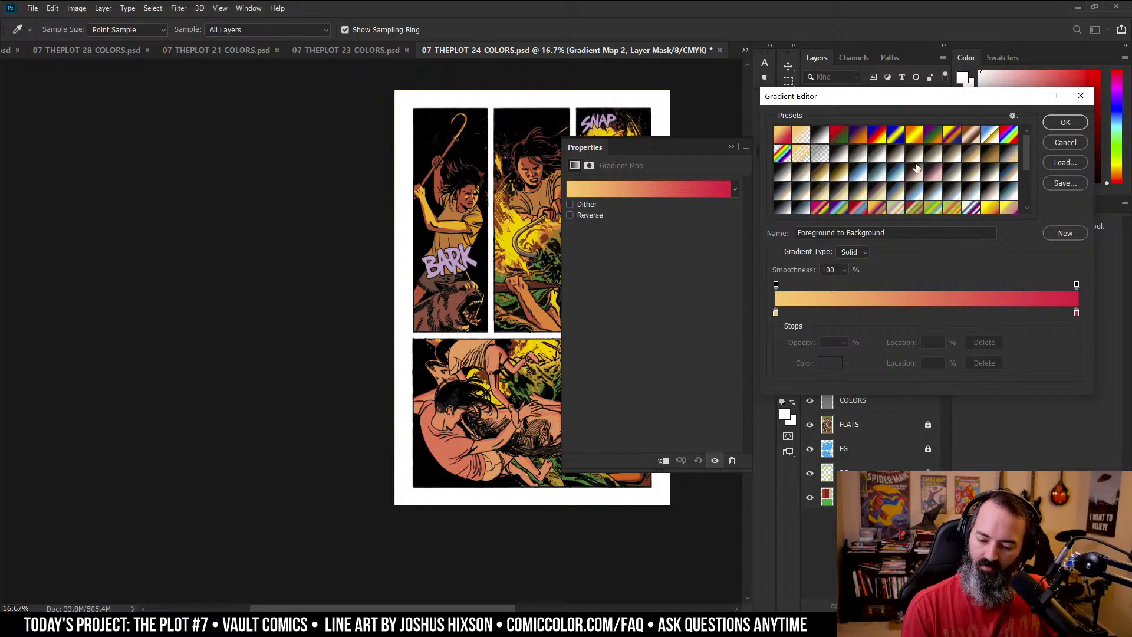
pyautogui.click(914, 173)
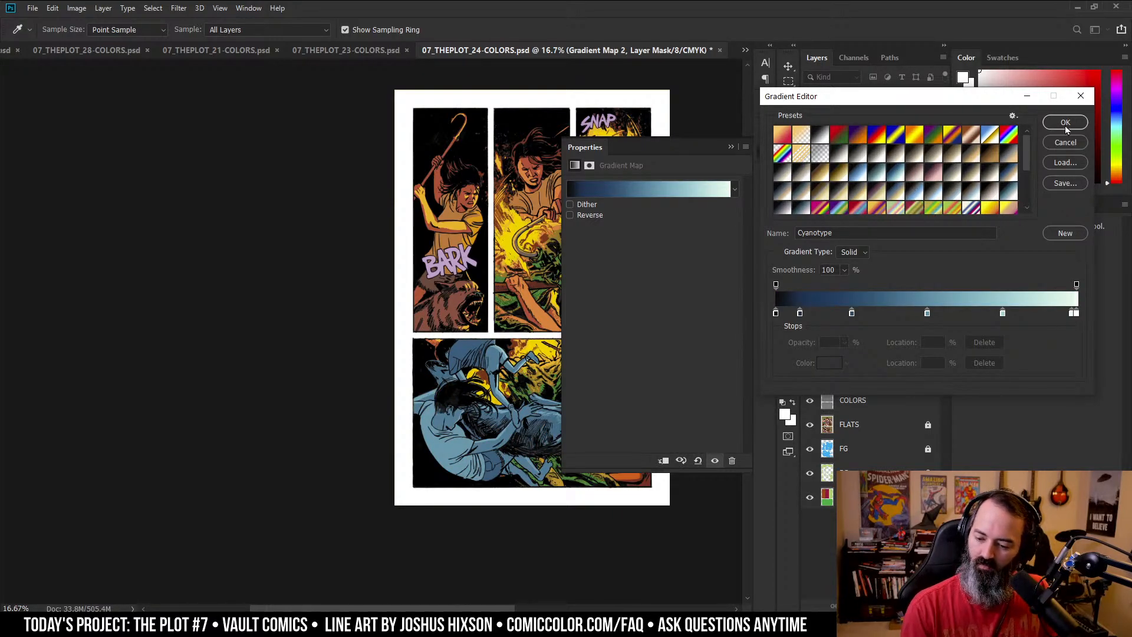
pyautogui.click(731, 147)
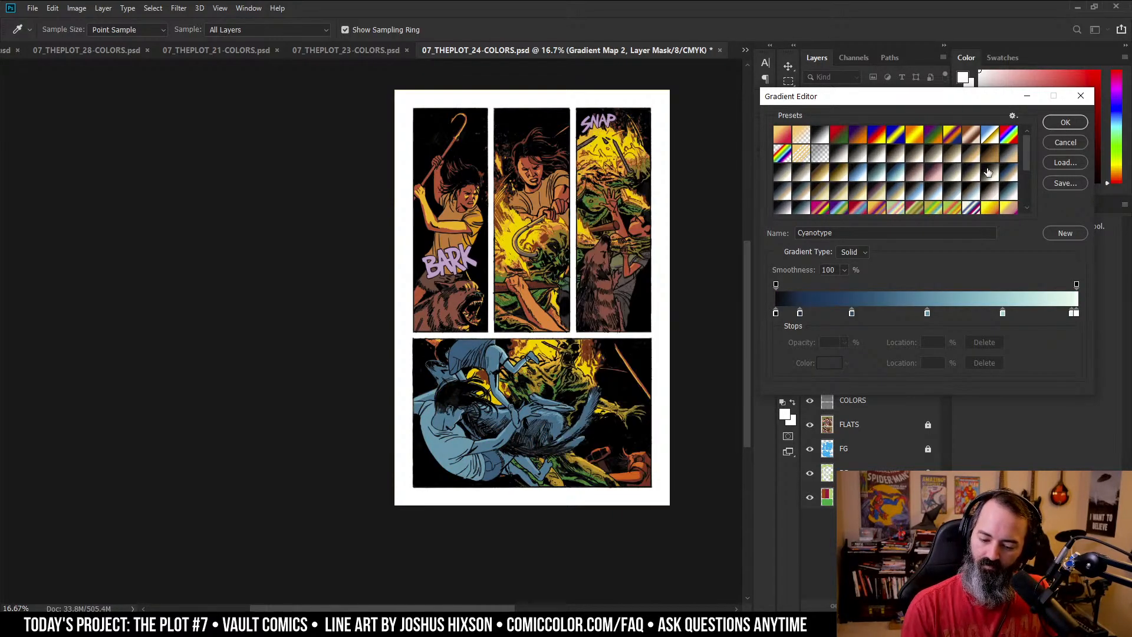
pyautogui.moveTo(943, 99); pyautogui.dragTo(891, 168)
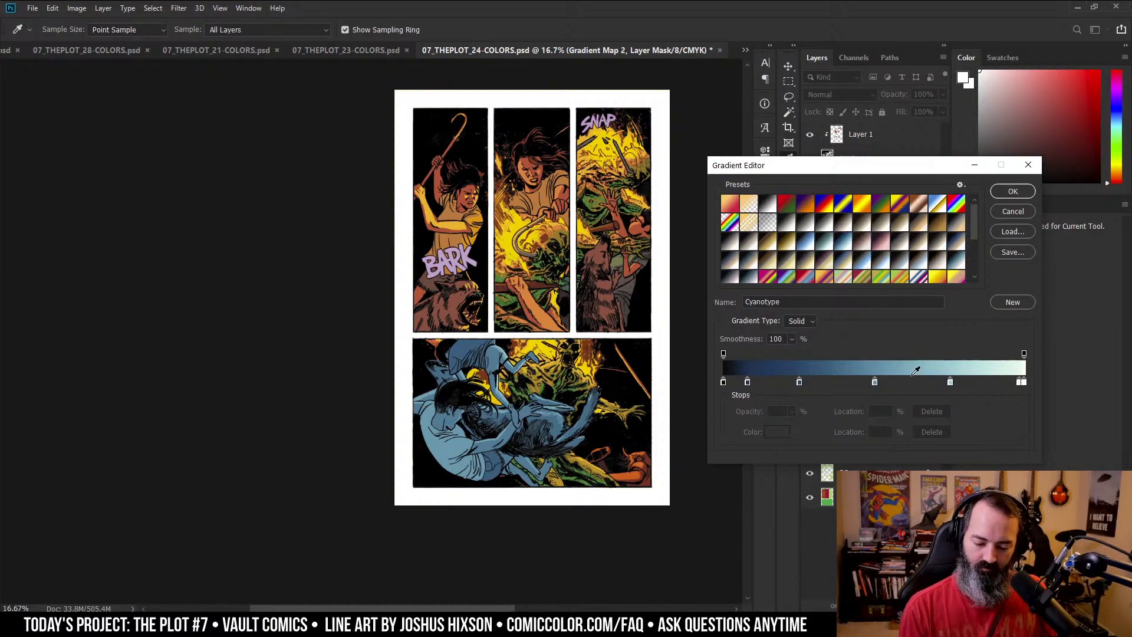
# - Recolor the gradient's light teal stop to golden yellow #f6c551
pyautogui.click(950, 383)
pyautogui.click(782, 435)
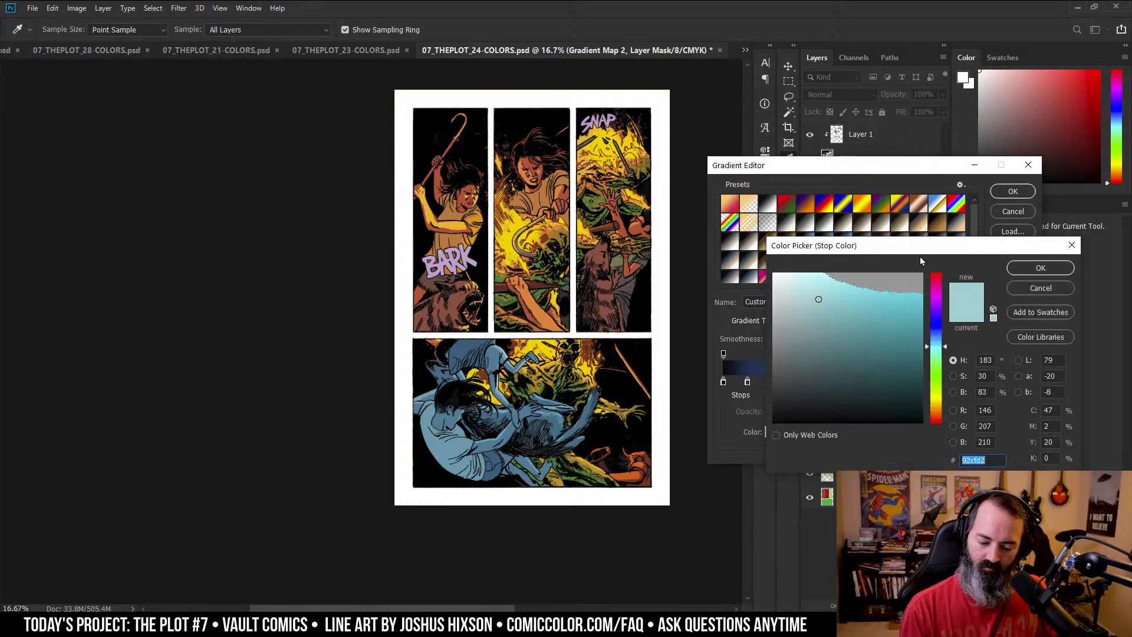
pyautogui.moveTo(834, 293); pyautogui.dragTo(842, 285)
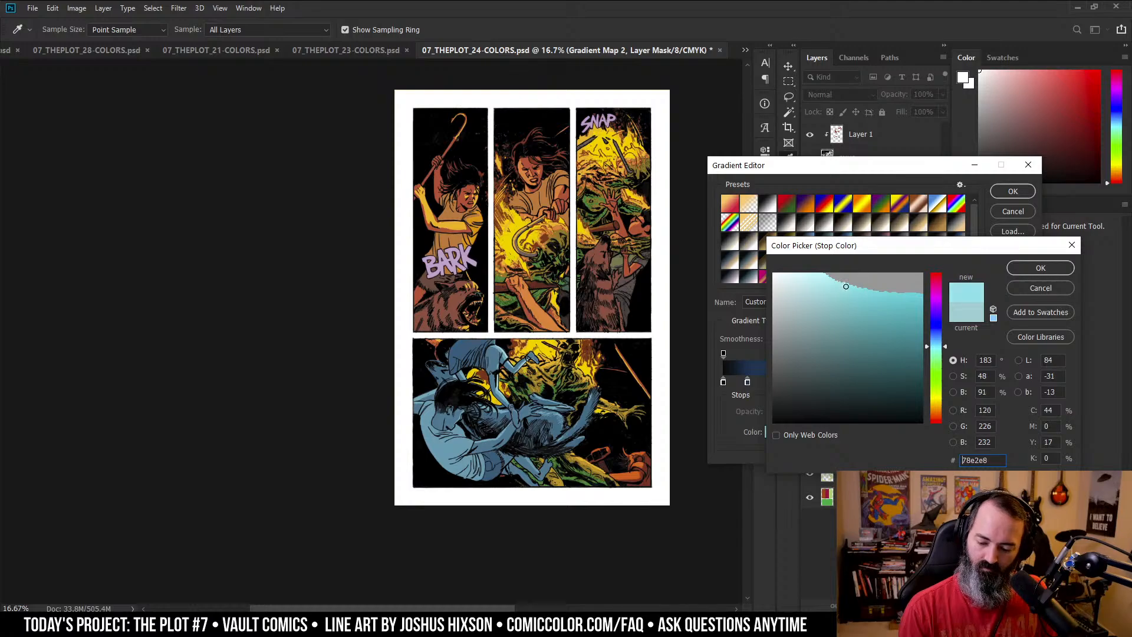
pyautogui.click(936, 396)
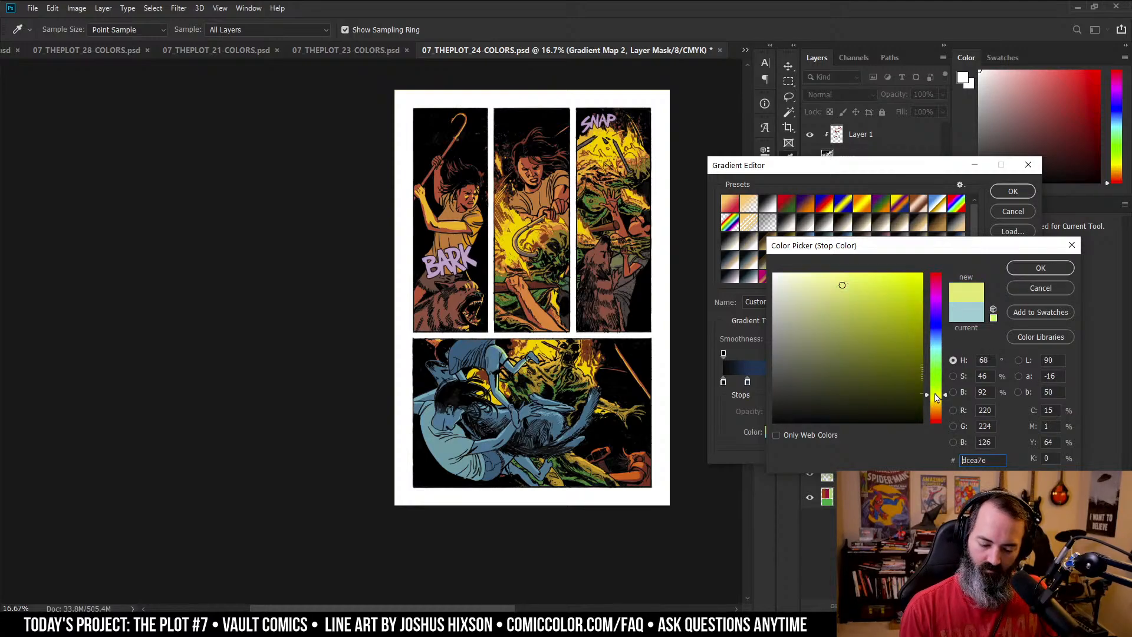
pyautogui.click(936, 402)
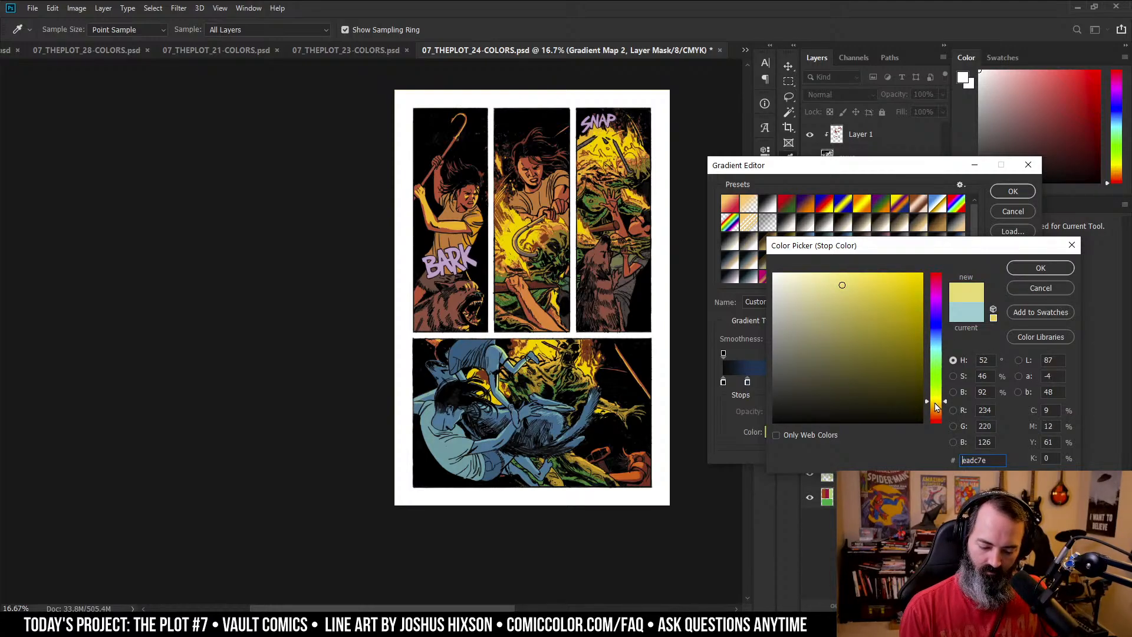
pyautogui.click(937, 407)
pyautogui.click(872, 279)
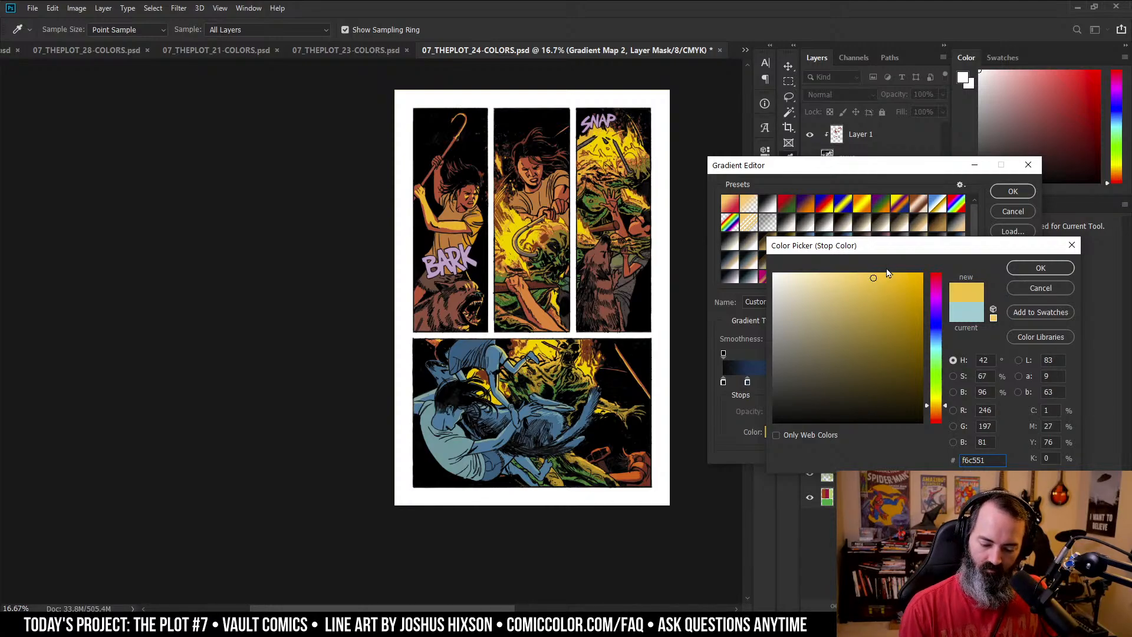
pyautogui.click(1041, 269)
# - Set the color of the gradient's 50% stop to medium blue #4095ae
pyautogui.click(875, 382)
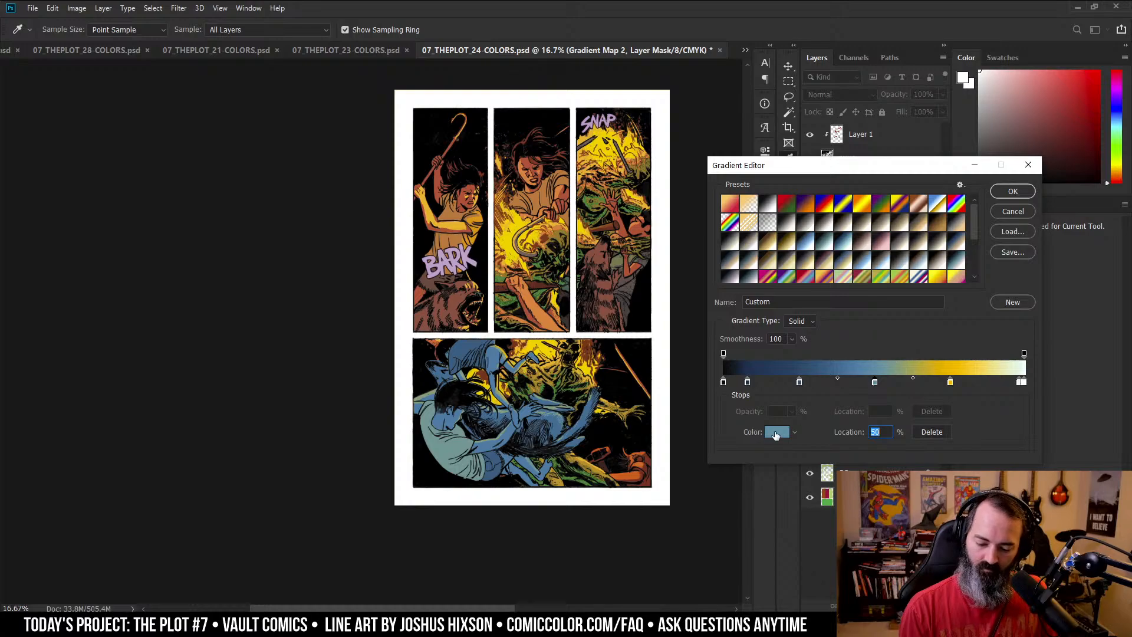
pyautogui.click(776, 434)
pyautogui.click(877, 287)
pyautogui.moveTo(877, 290); pyautogui.dragTo(867, 323)
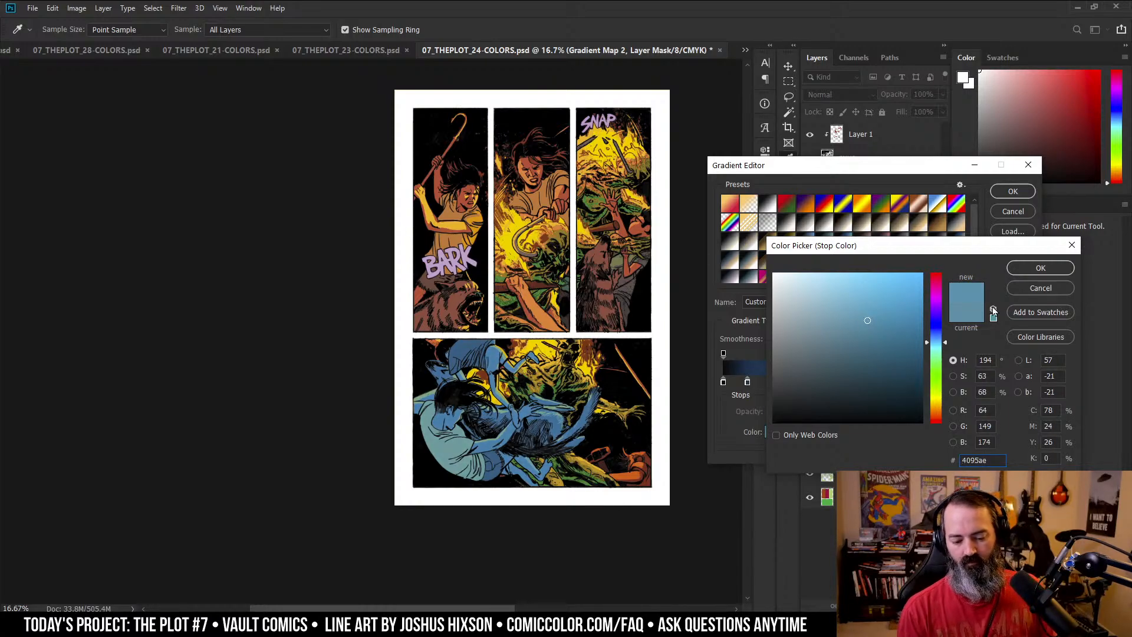
pyautogui.click(1040, 268)
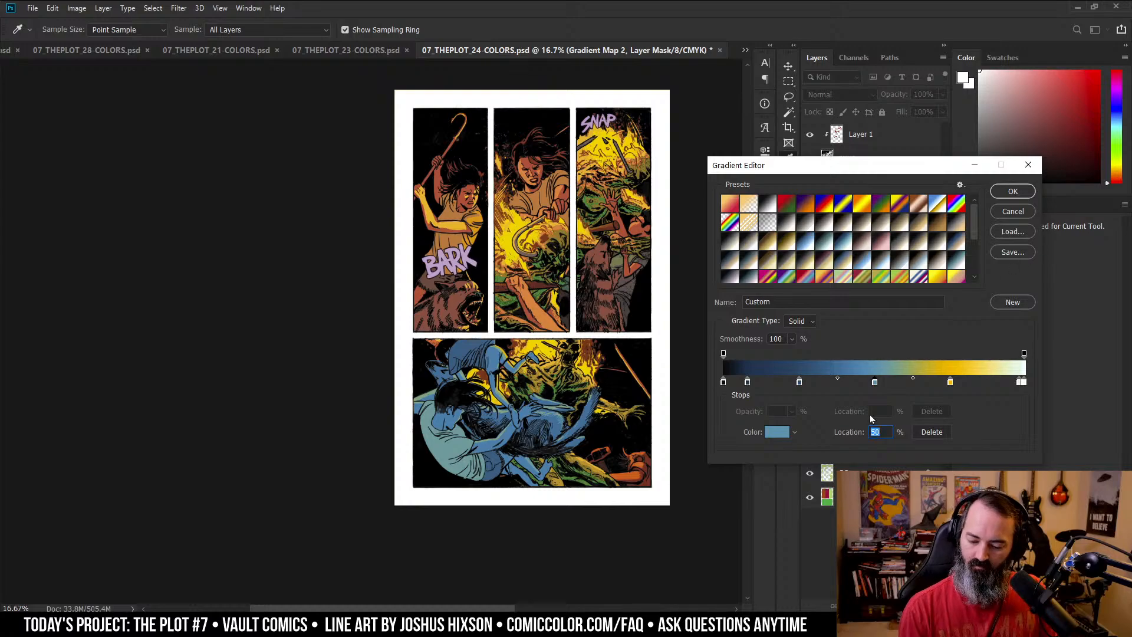
# - Darken the gradient's dark blue stop left of the middle to #083954 and apply the edited gradient
pyautogui.click(800, 381)
pyautogui.click(780, 434)
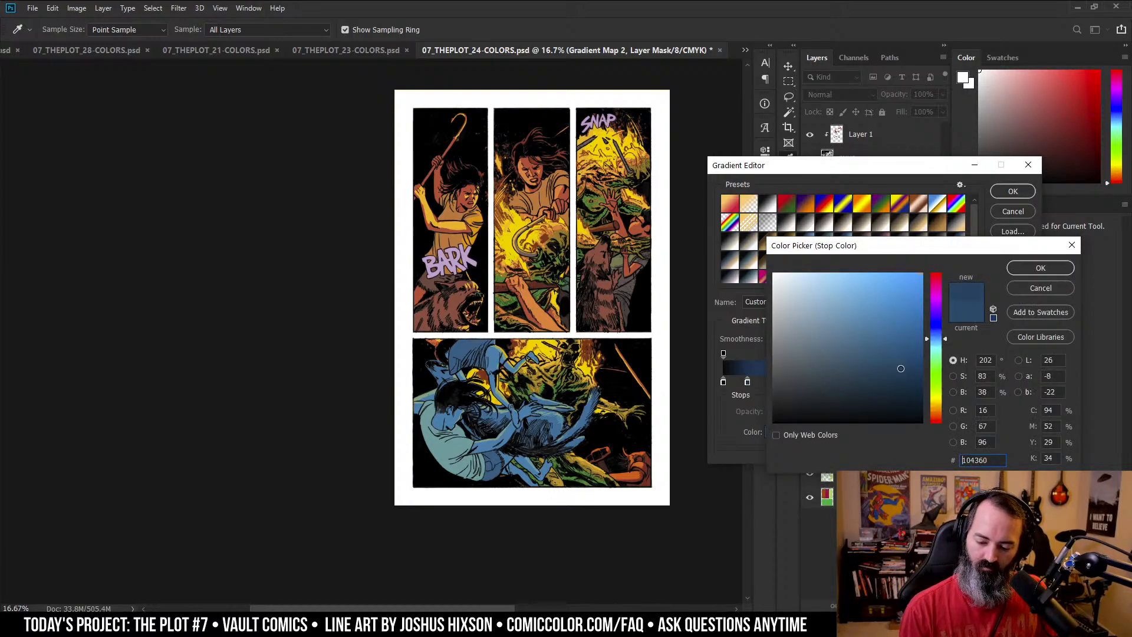
pyautogui.moveTo(901, 368); pyautogui.dragTo(908, 371)
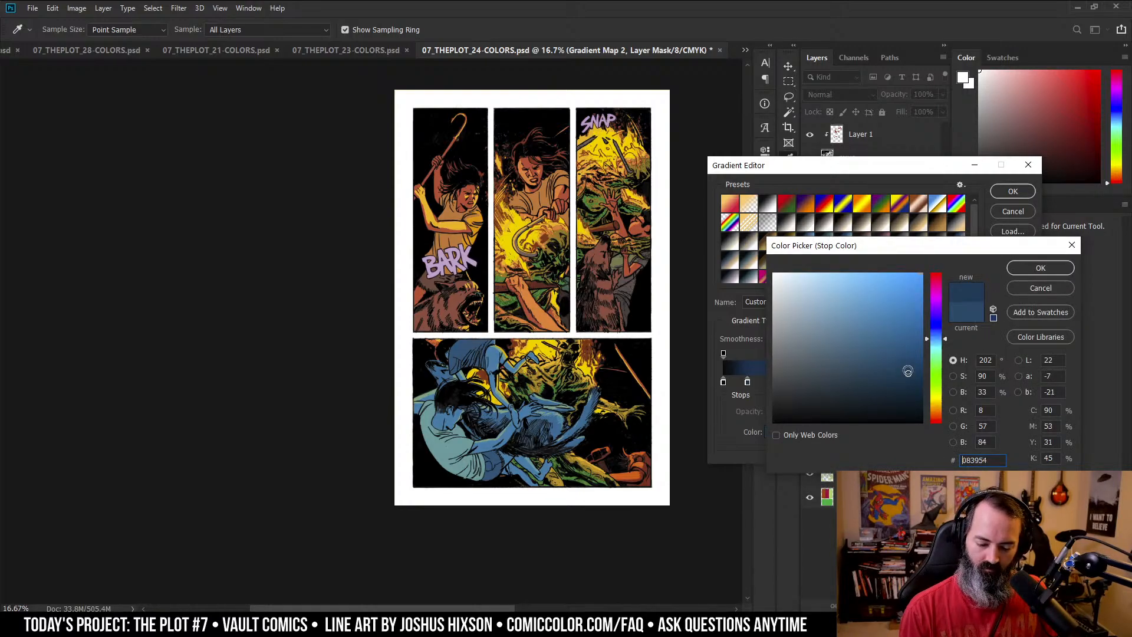
pyautogui.click(1017, 270)
pyautogui.click(1024, 194)
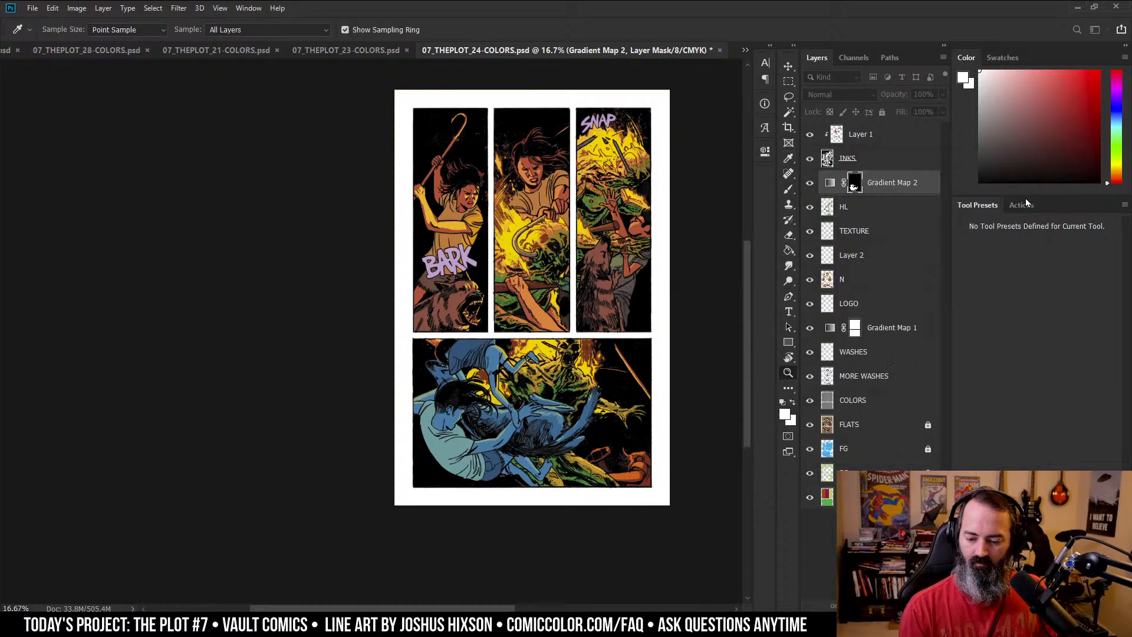
# - Examine the blue figures on the full page and review the stops of their gradient map
pyautogui.press('z')
pyautogui.keyDown('alt'); pyautogui.click(589, 353); pyautogui.keyUp('alt')
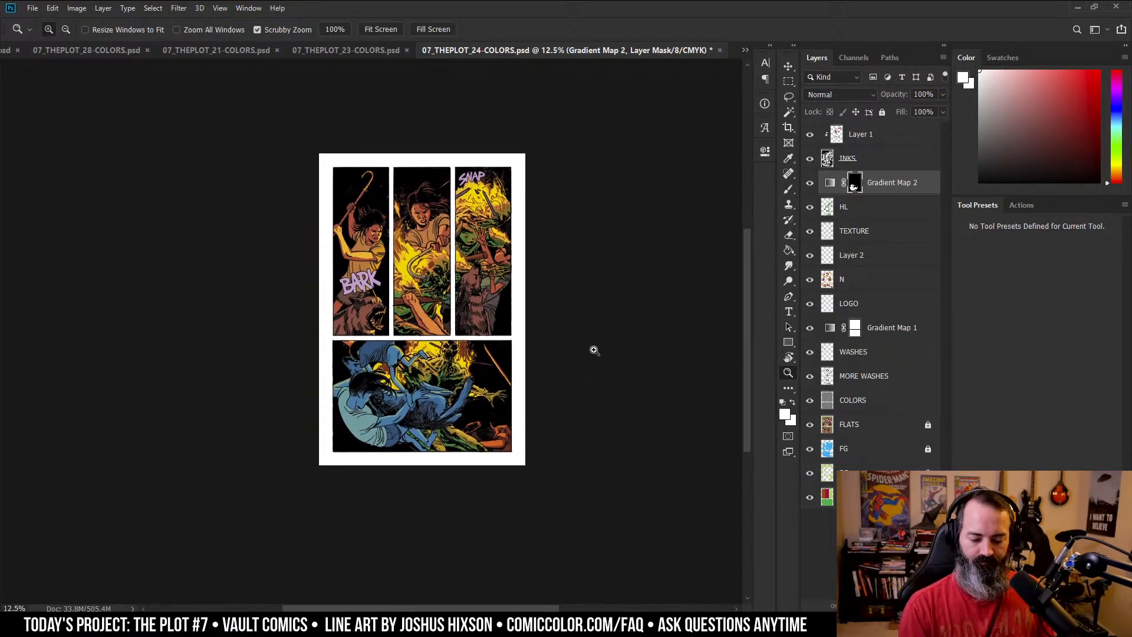
pyautogui.click(594, 350)
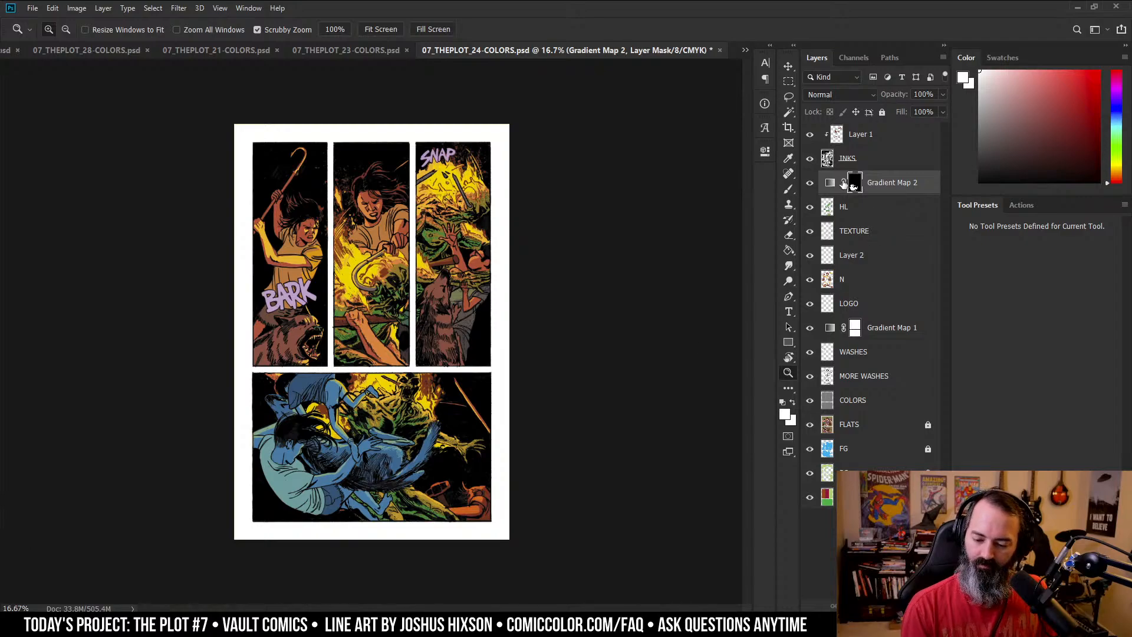
pyautogui.doubleClick(830, 182)
pyautogui.click(653, 189)
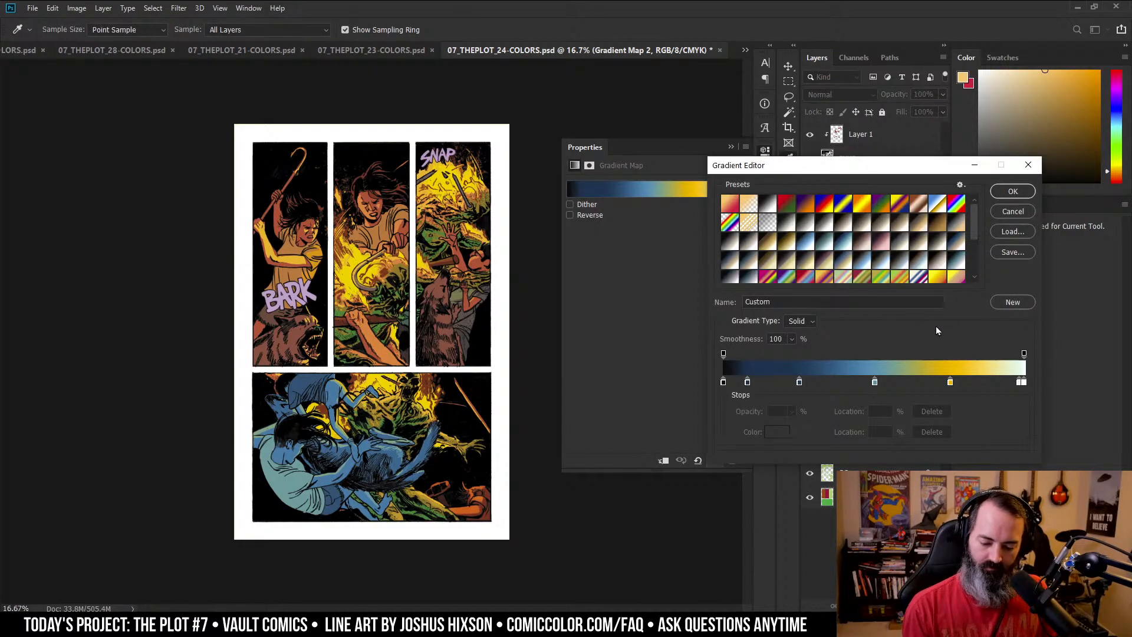
pyautogui.click(1012, 191)
pyautogui.click(764, 152)
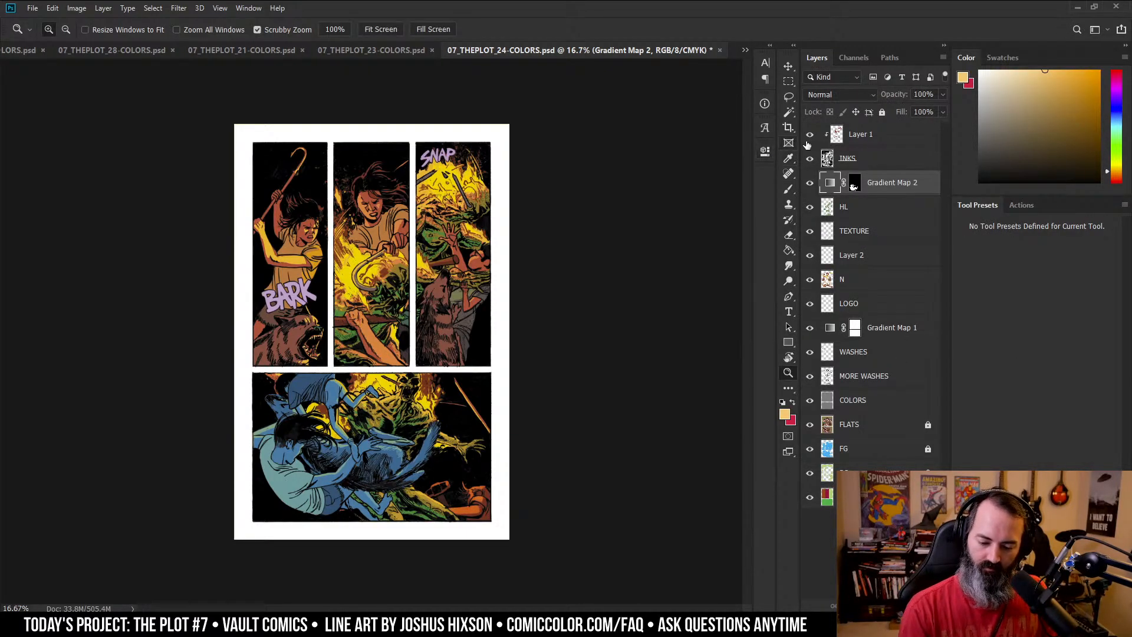
pyautogui.keyDown('alt'); pyautogui.click(536, 407); pyautogui.keyUp('alt')
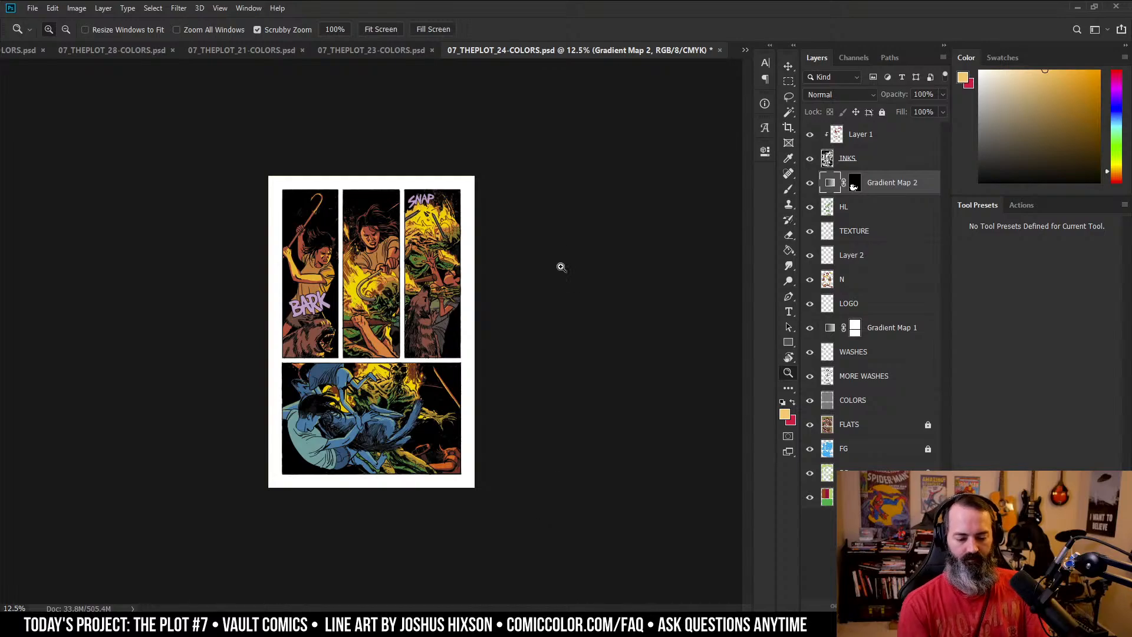
# - Make the FG layer active with the Lasso tool ready and save the page 24 file
pyautogui.press('l')
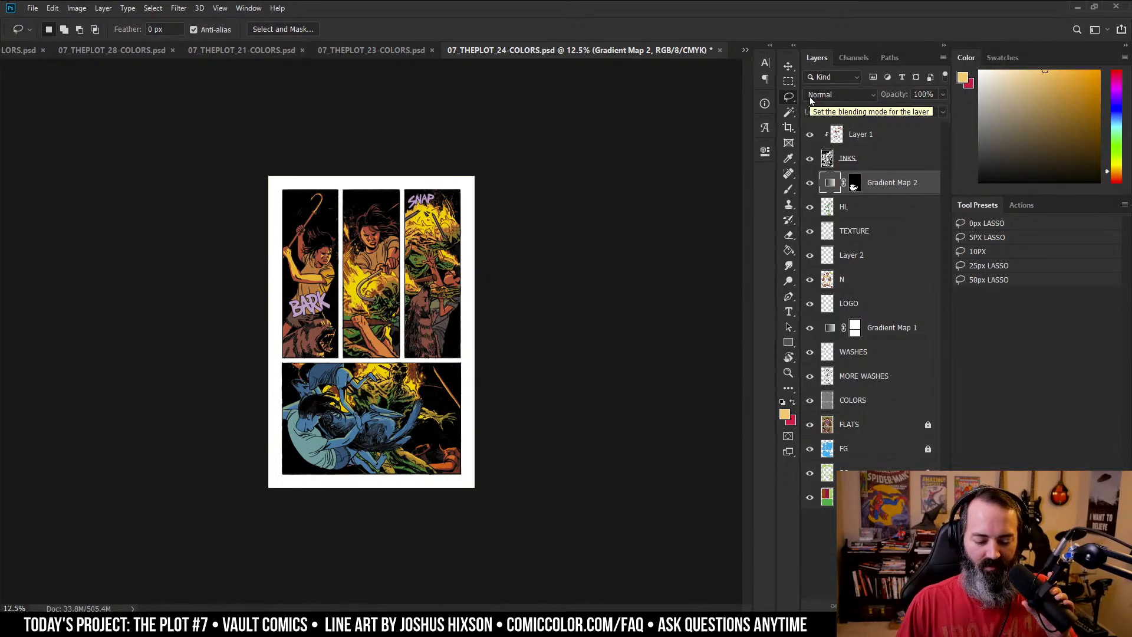
pyautogui.click(855, 449)
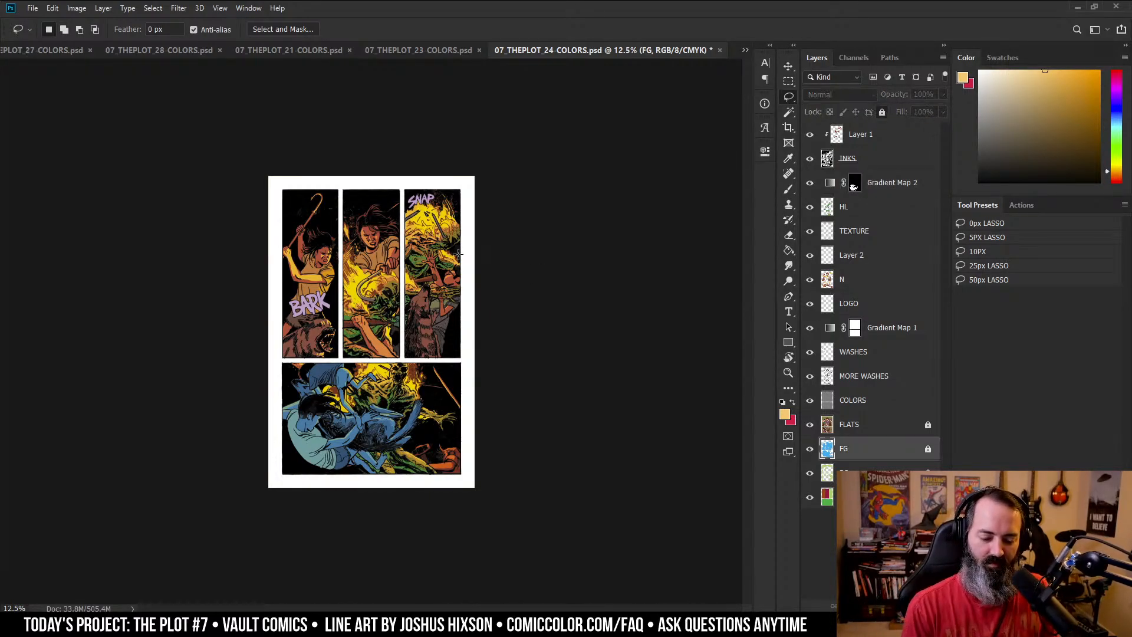
pyautogui.hotkey('ctrl', 'space')
pyautogui.keyDown('ctrl'); pyautogui.click(458, 254); pyautogui.keyUp('ctrl')
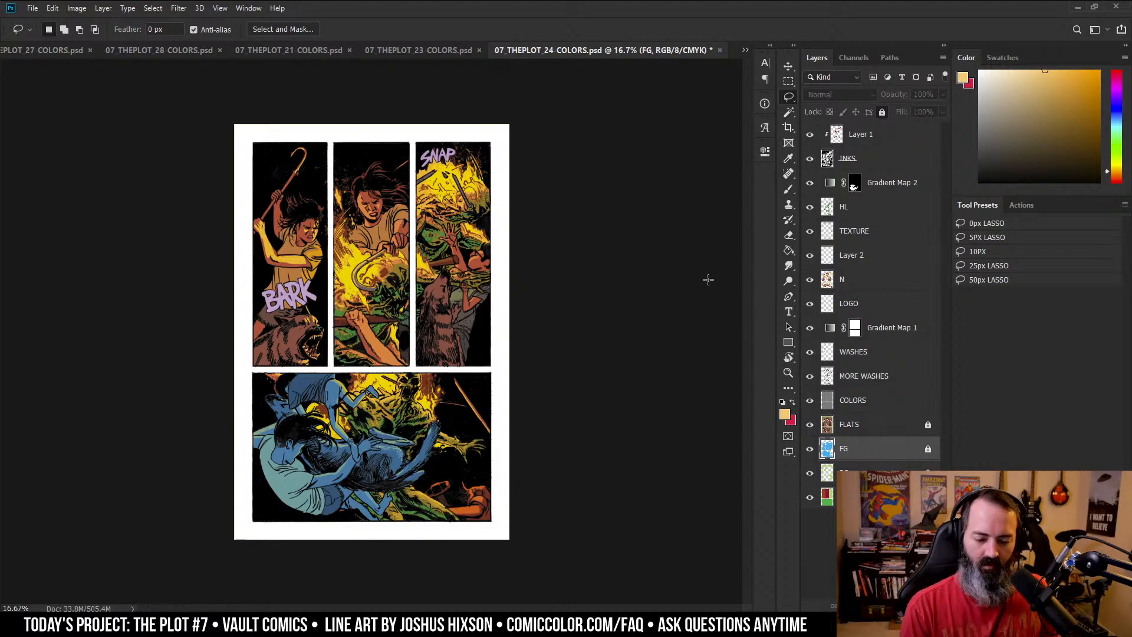
pyautogui.hotkey('ctrl', 's')
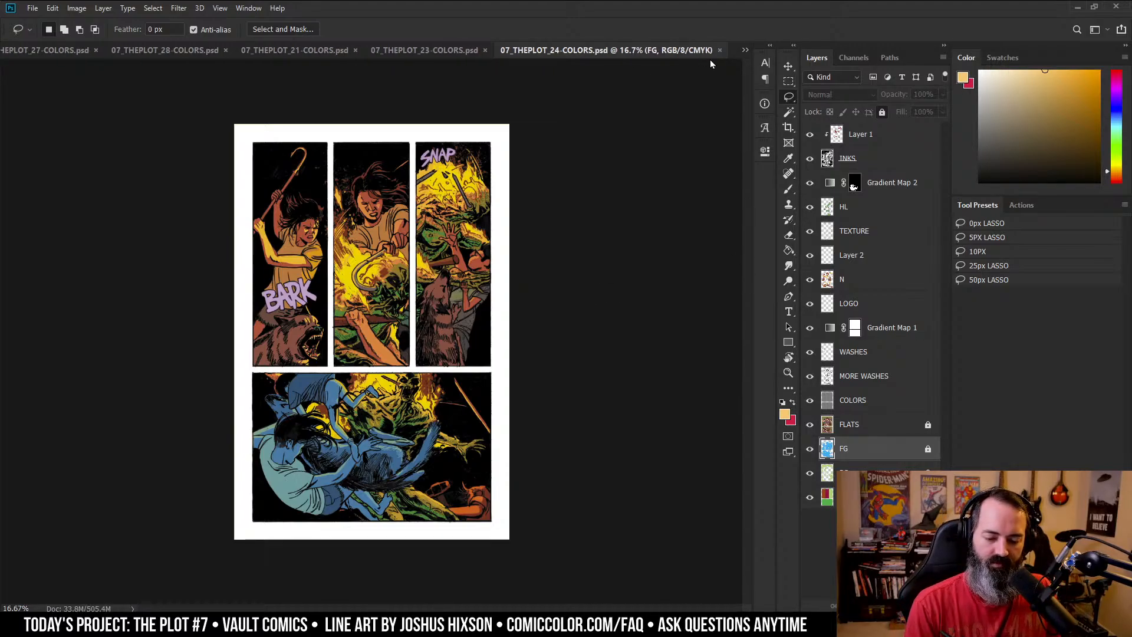
# - Switch to 07_THEPLOT_23-COLORS.psd and view the entire page centered on the canvas
pyautogui.click(439, 51)
pyautogui.press('z')
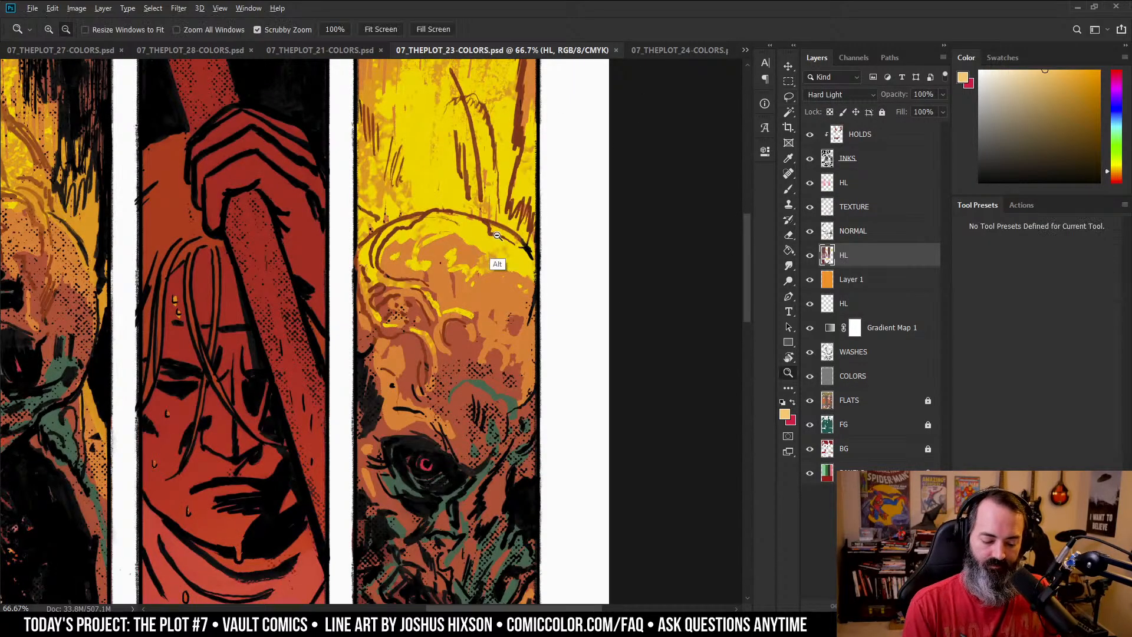
pyautogui.keyDown('alt'); pyautogui.click(516, 230); pyautogui.keyUp('alt')
pyautogui.moveTo(540, 297); pyautogui.dragTo(659, 201)
pyautogui.keyDown('alt'); pyautogui.click(607, 233); pyautogui.keyUp('alt')
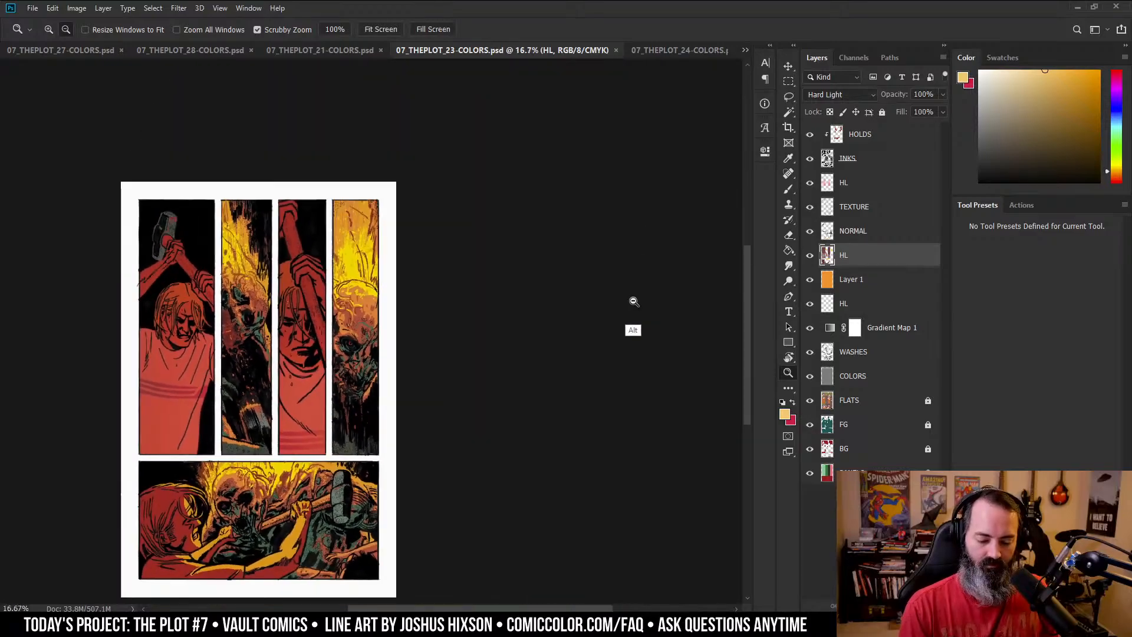
pyautogui.moveTo(513, 372); pyautogui.dragTo(644, 288)
pyautogui.press('l')
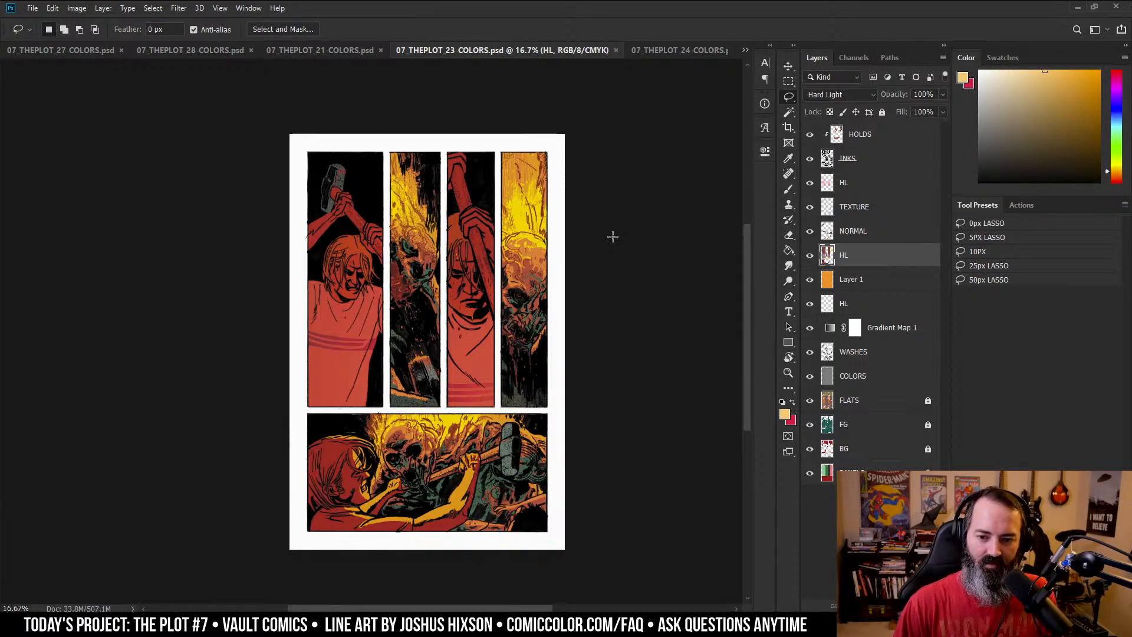
# - Make the BG layer of page 23 the active layer
pyautogui.hotkey('alt', '[')
pyautogui.hotkey('alt', '[')
pyautogui.hotkey('alt', '[')
pyautogui.hotkey('alt', '[')
pyautogui.hotkey('alt', '[')
pyautogui.hotkey('alt', '[')
pyautogui.hotkey('alt', '[')
pyautogui.hotkey('alt', '[')
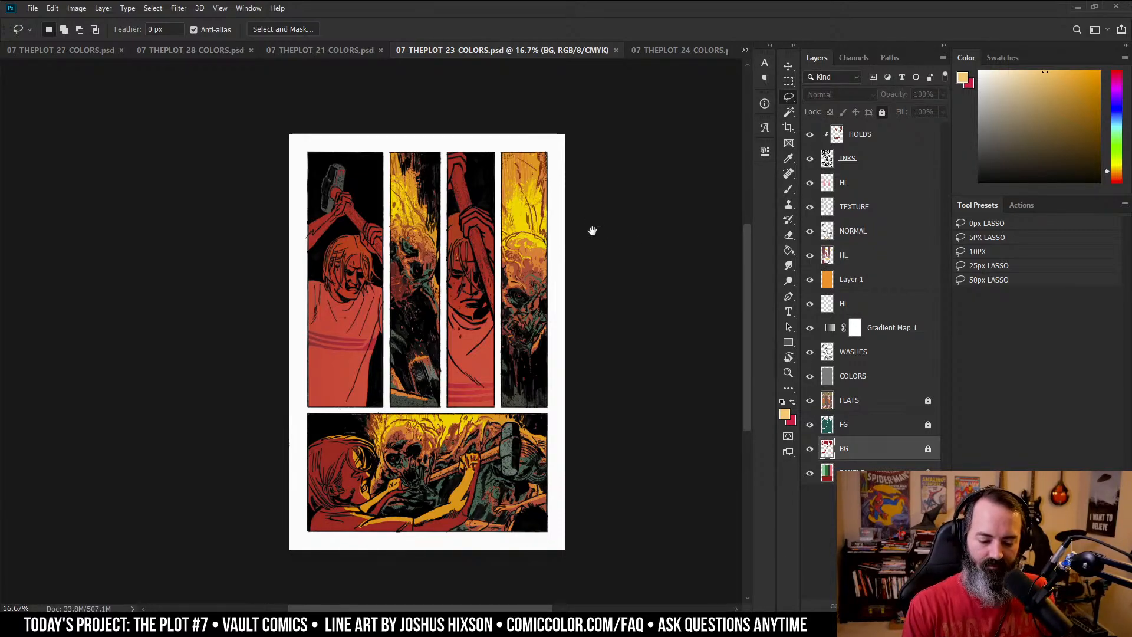
# - Place page 24 in its own pane beside page 23 to compare the two pages' colors
pyautogui.moveTo(592, 233); pyautogui.dragTo(599, 207)
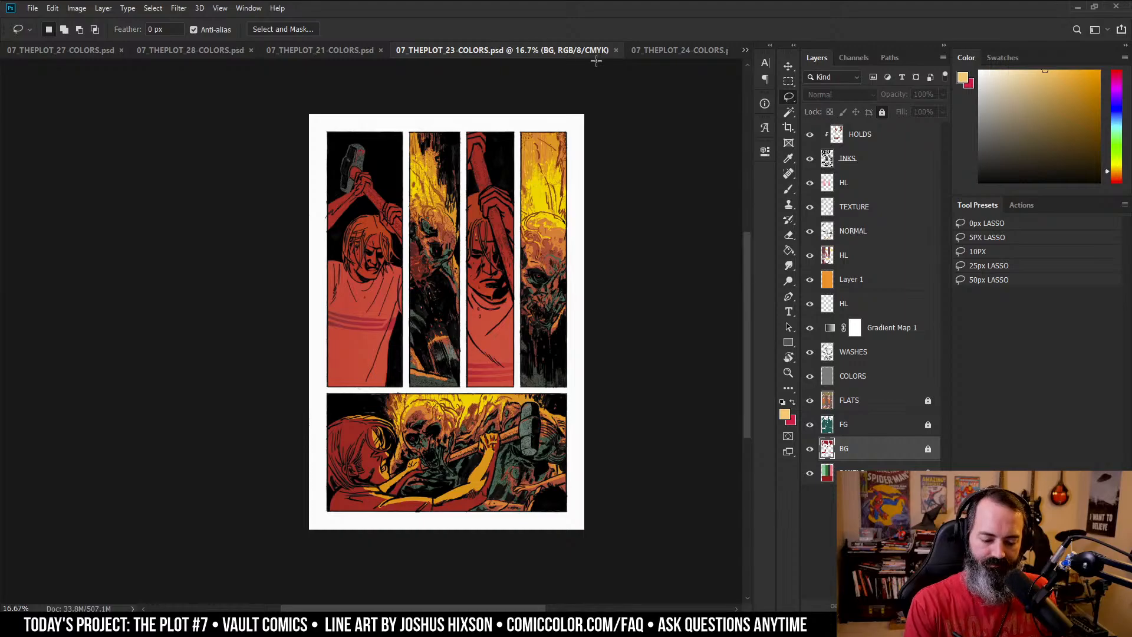
pyautogui.click(677, 52)
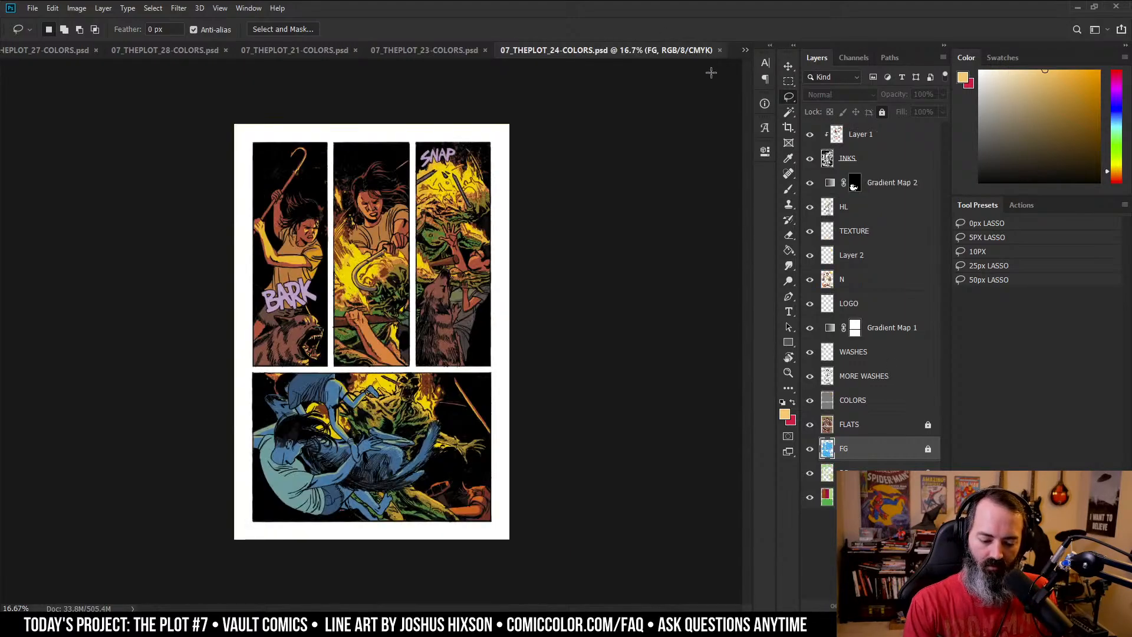
pyautogui.moveTo(577, 52); pyautogui.dragTo(752, 110)
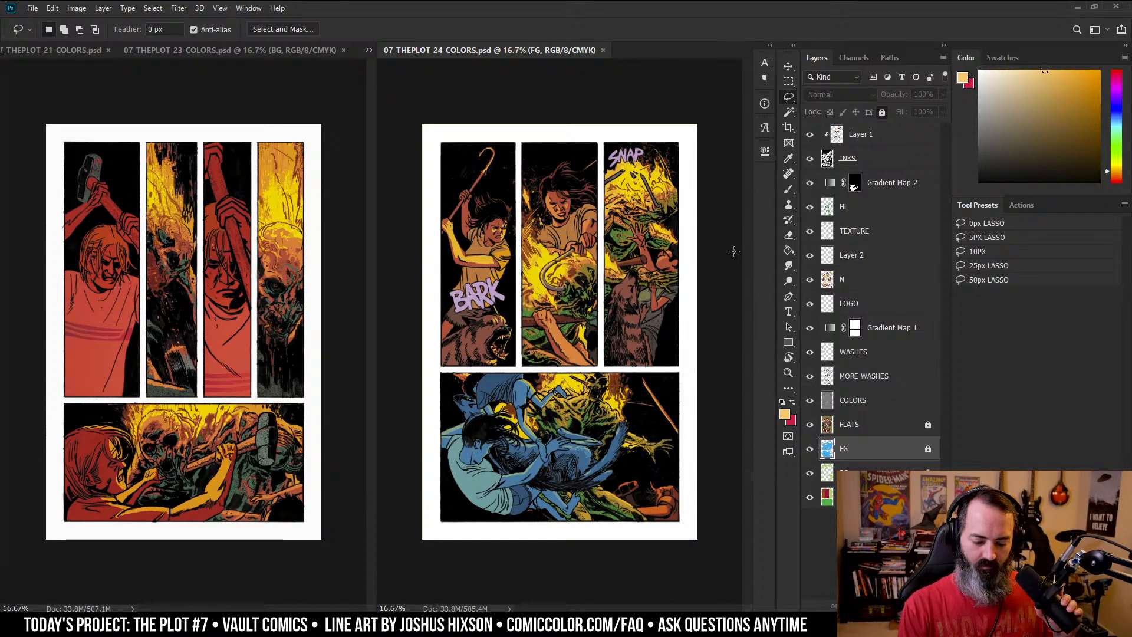
# - Close the page 24 file and switch to 07_theplot_26-COLORS.psd
pyautogui.click(603, 51)
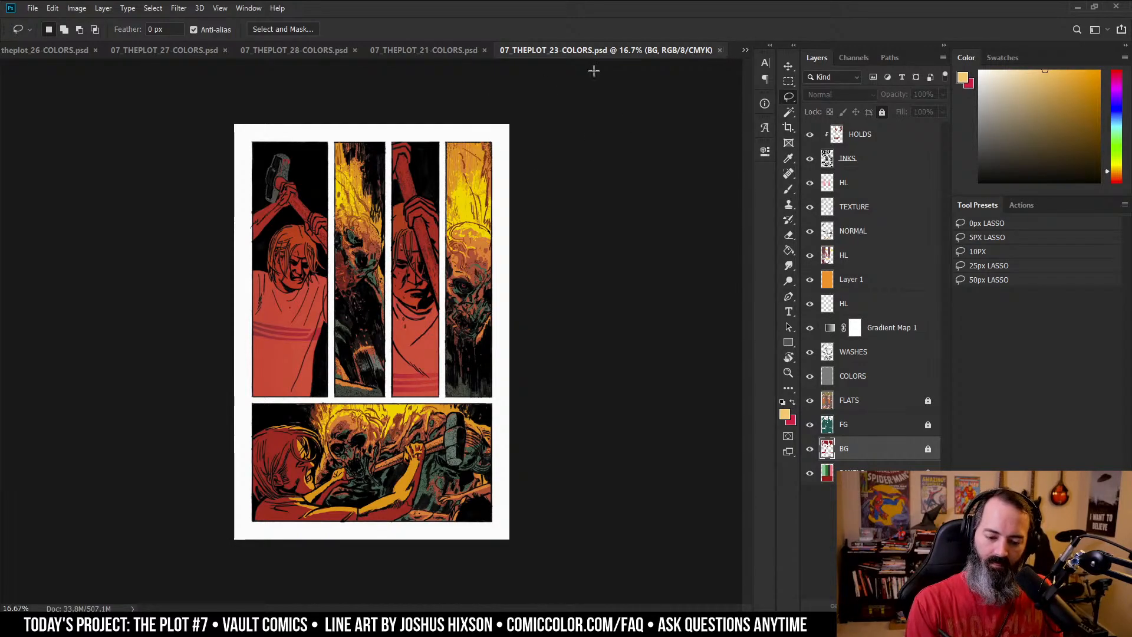
pyautogui.click(41, 50)
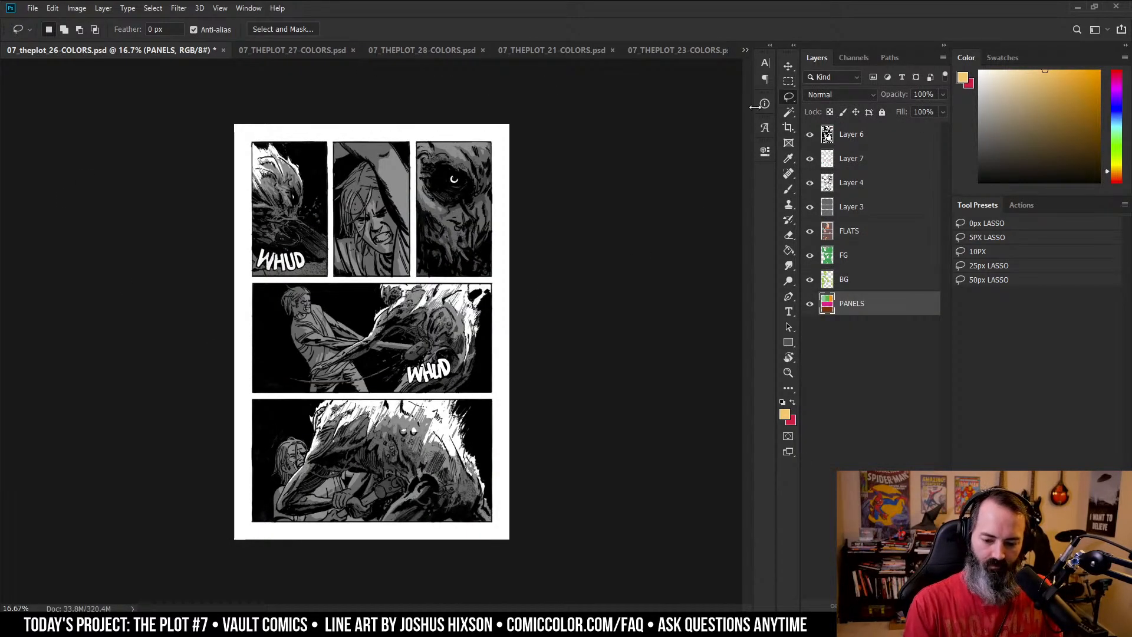
# - Switch to 07_THEPLOT_25-COLORS.psd and reopen the page 24 file for reference
pyautogui.click(746, 50)
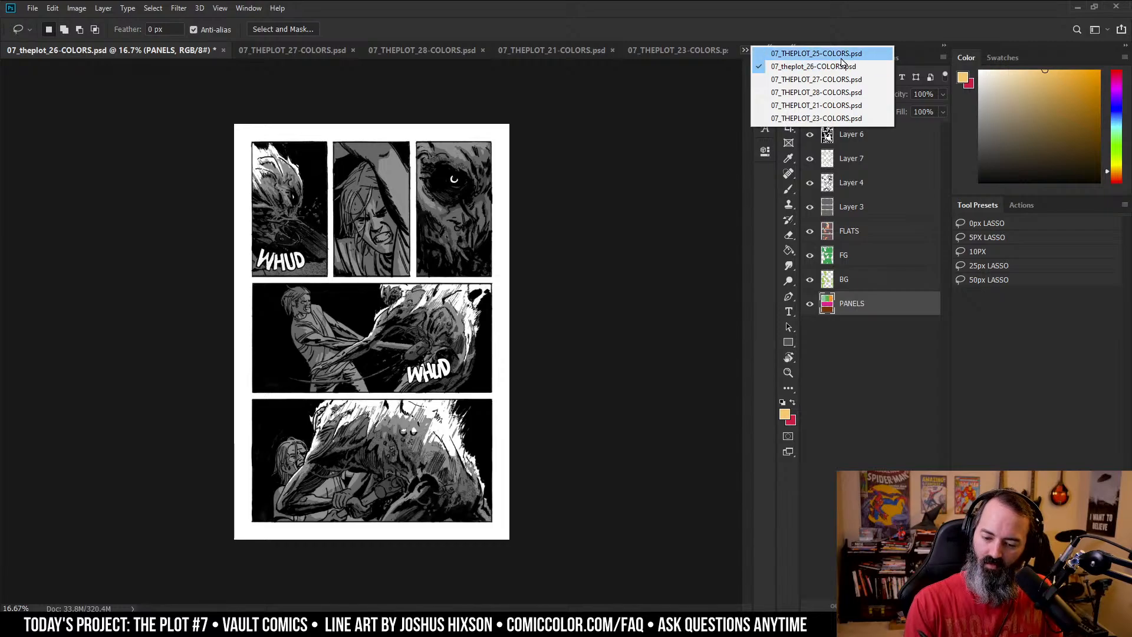
pyautogui.click(868, 59)
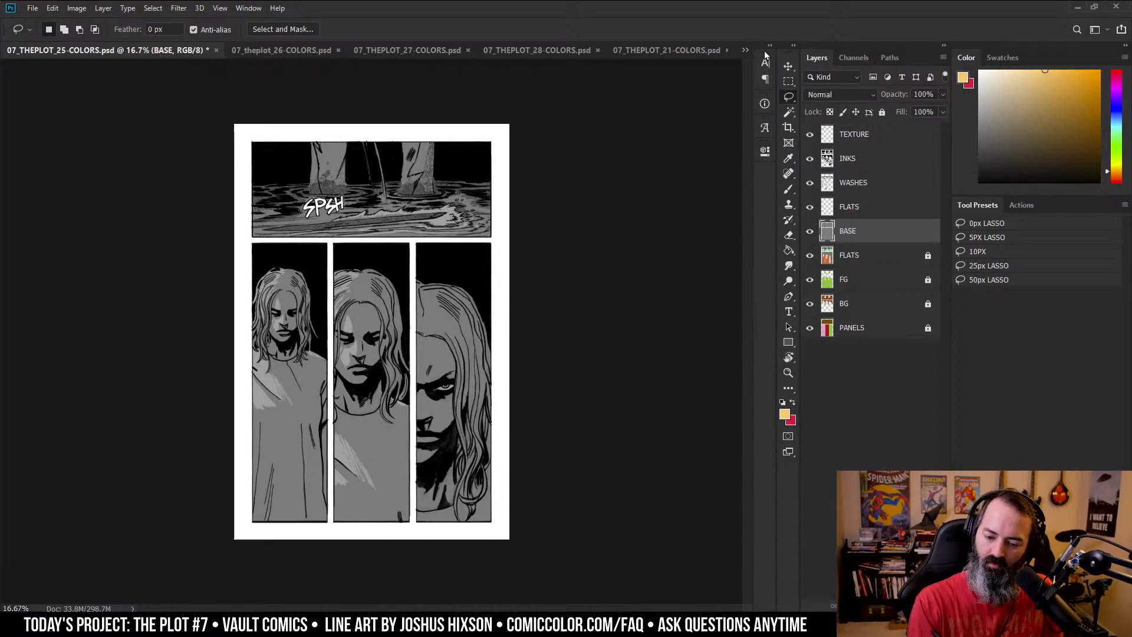
pyautogui.click(746, 52)
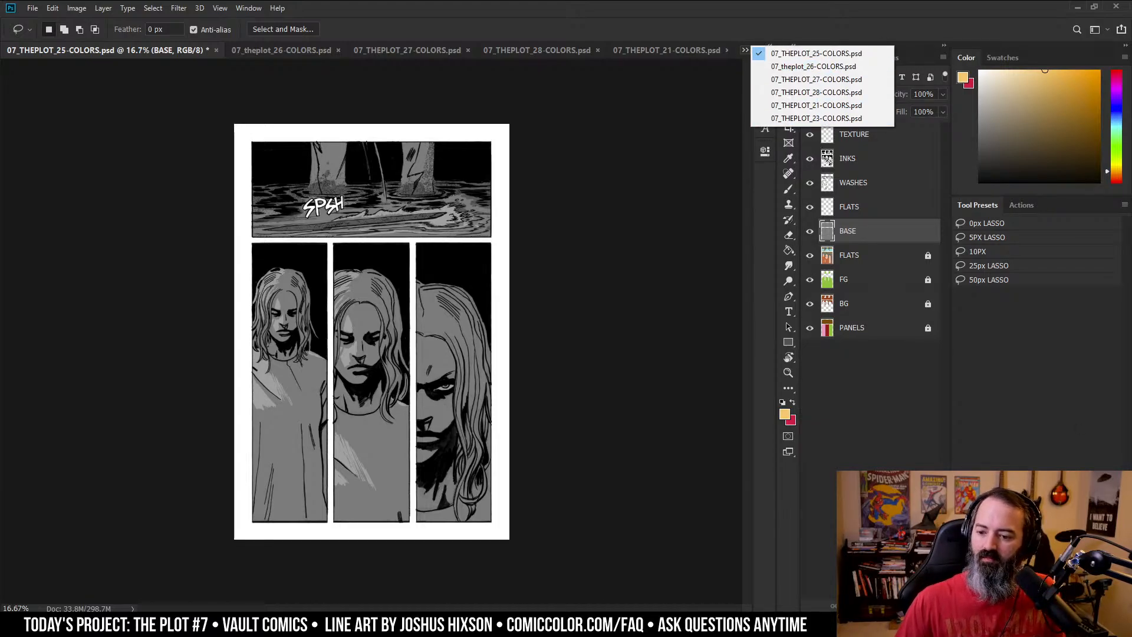
pyautogui.press('Escape')
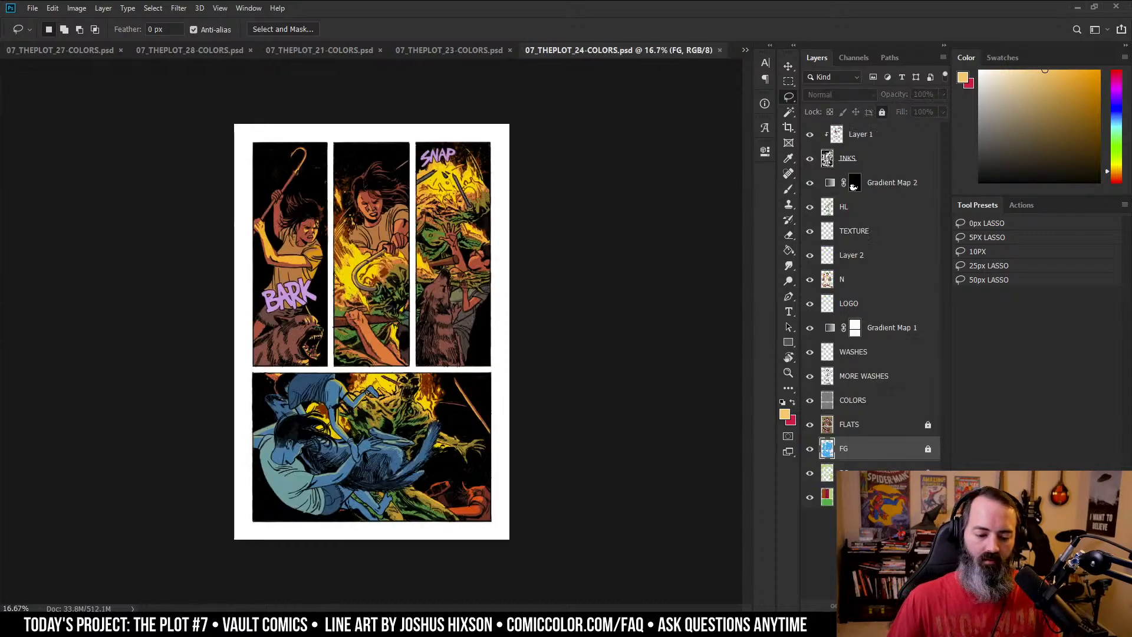
# - Make the COLORS layer of page 24 active and switch to 07_THEPLOT_25-COLORS.psd
pyautogui.hotkey('alt', ']')
pyautogui.hotkey('alt', ']')
pyautogui.click(745, 50)
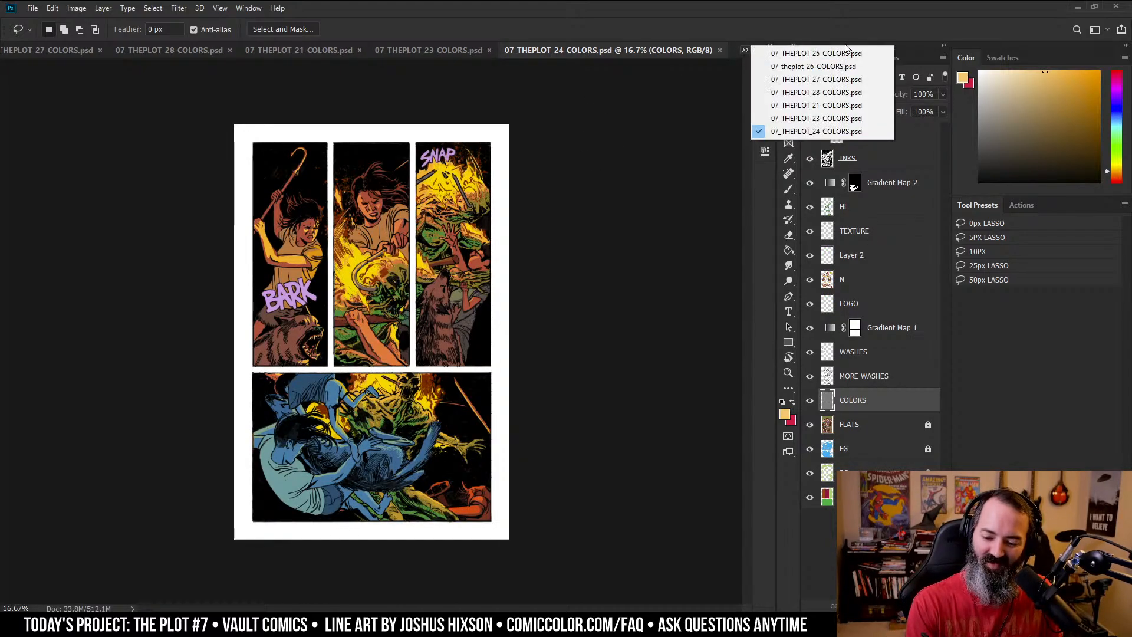
pyautogui.click(848, 53)
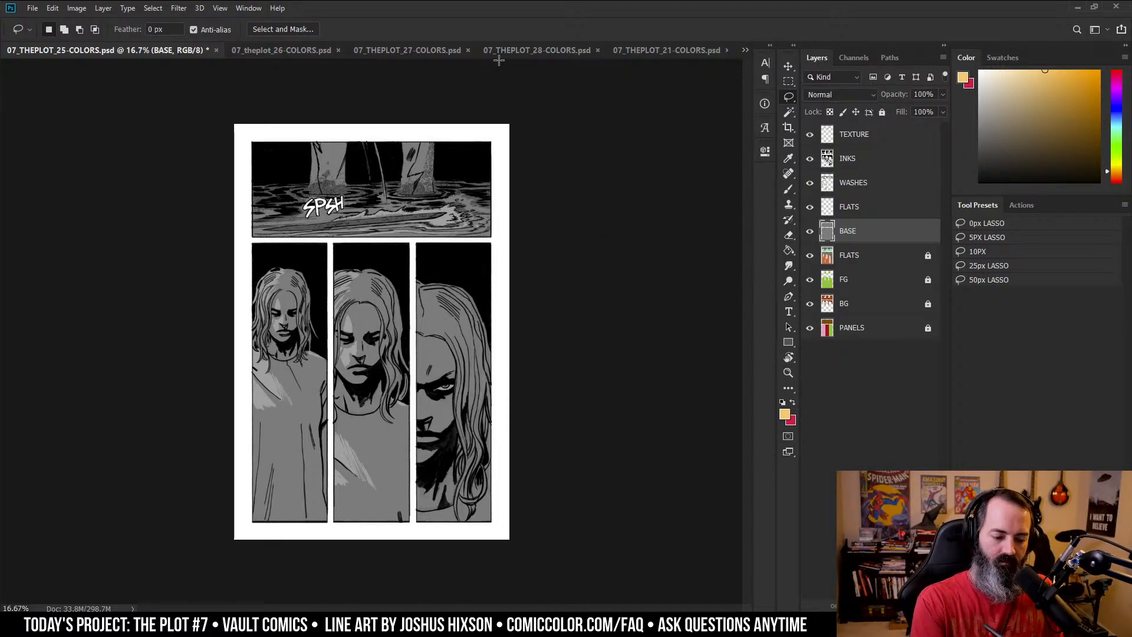
# - Review the colored pages 21, 23 and 24 in sequence
pyautogui.click(702, 52)
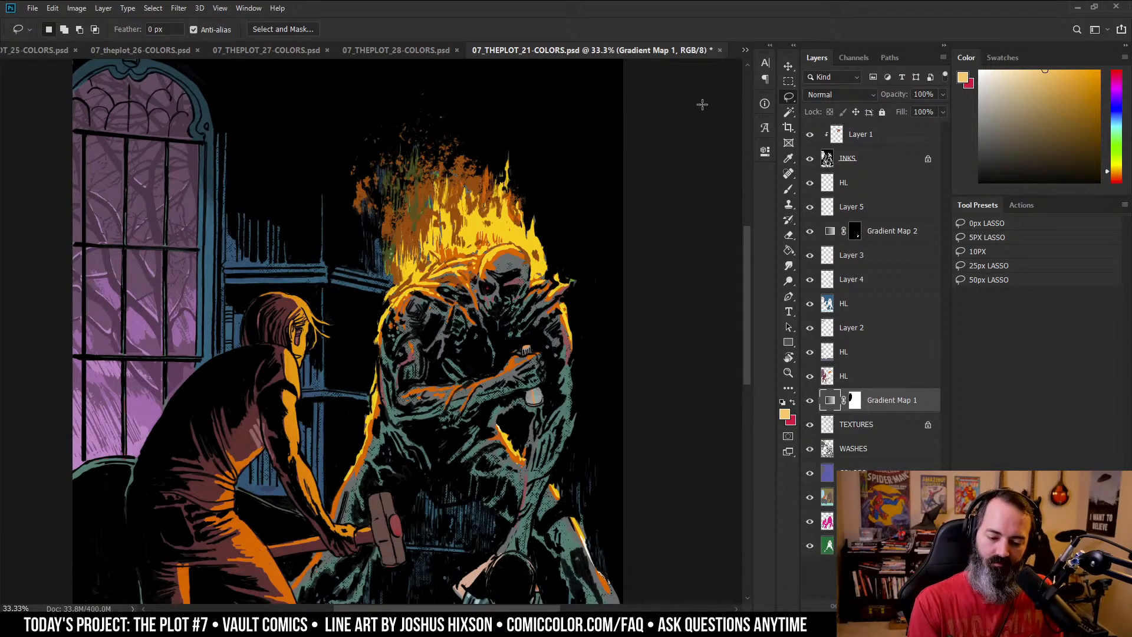
pyautogui.click(747, 51)
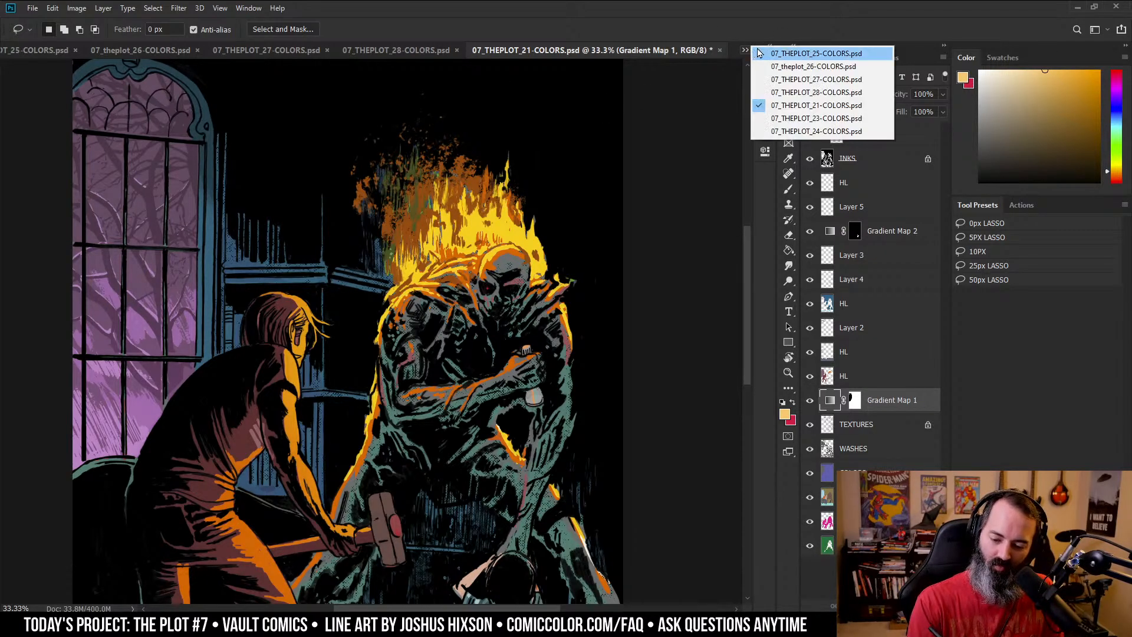
pyautogui.click(838, 119)
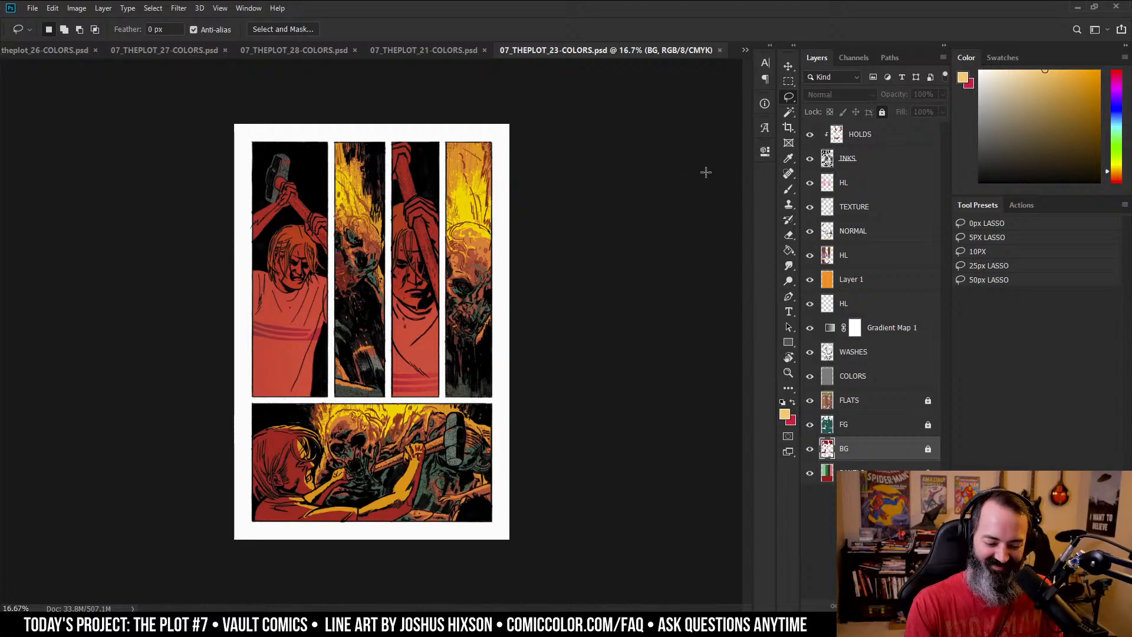
pyautogui.click(745, 50)
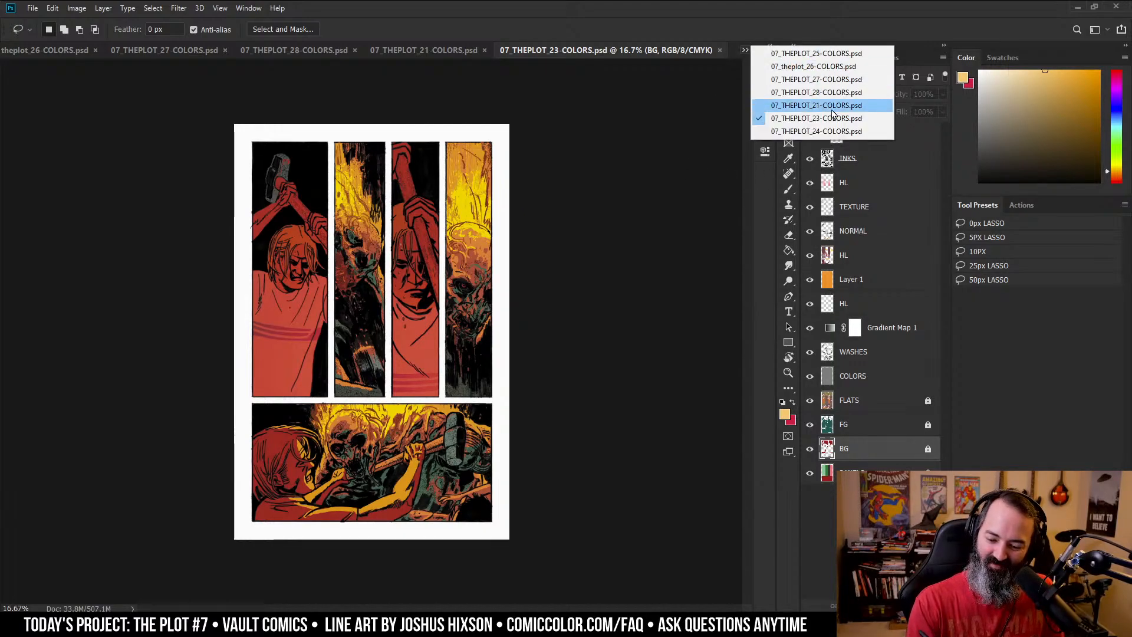
pyautogui.click(826, 131)
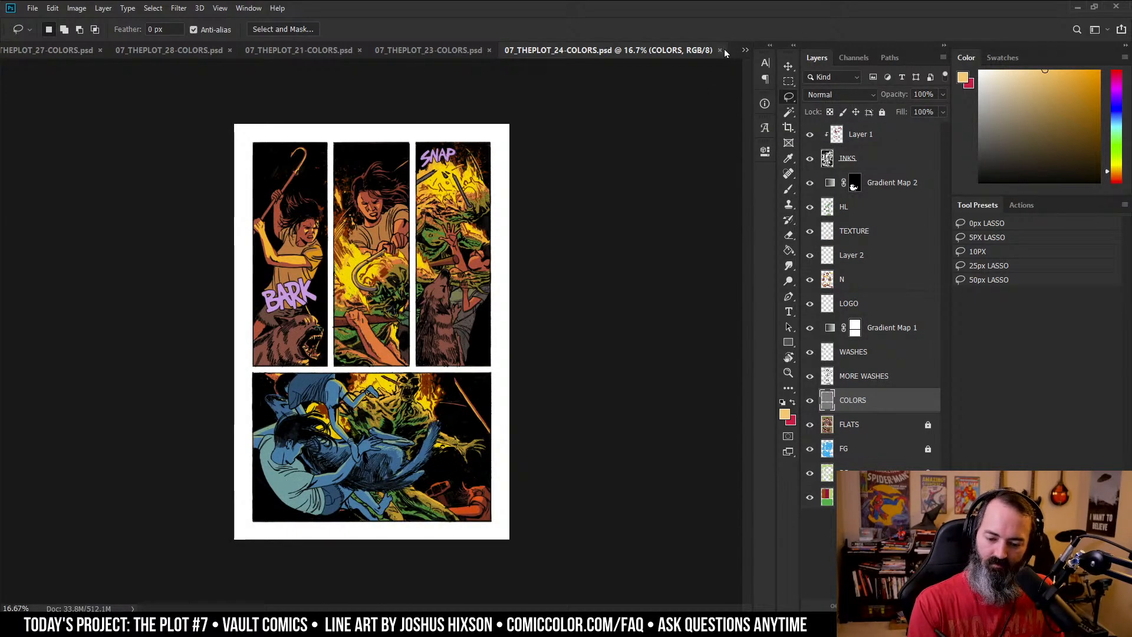
# - Close and reopen 07_THEPLOT_24-COLORS.psd, and bring up the page 25 file
pyautogui.click(721, 51)
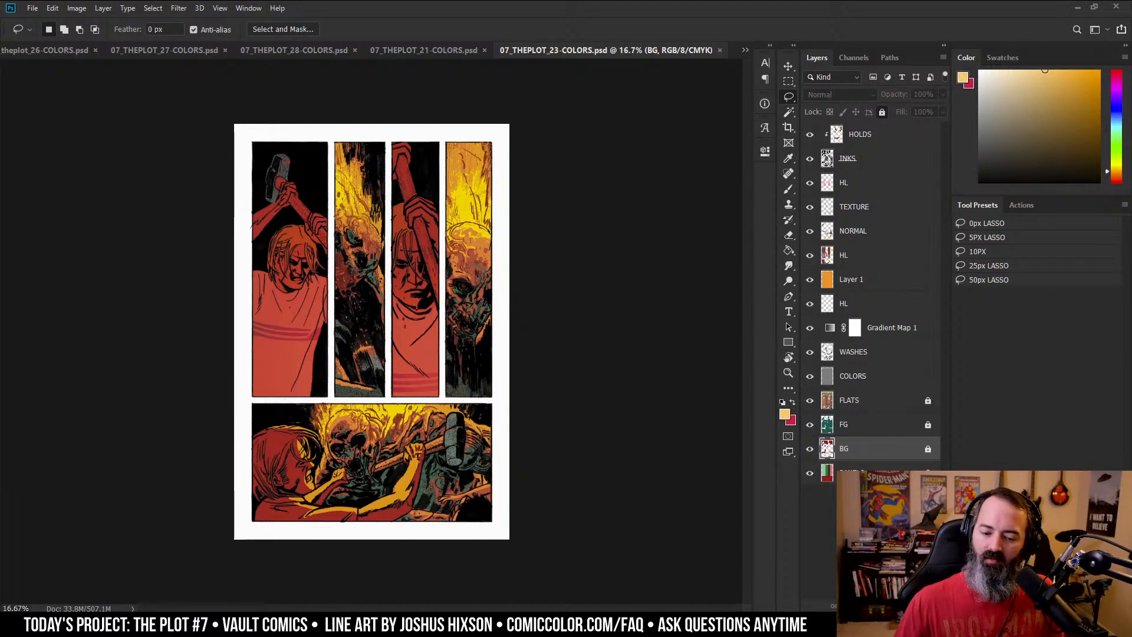
pyautogui.hotkey('ctrl', 'Tab')
pyautogui.click(745, 50)
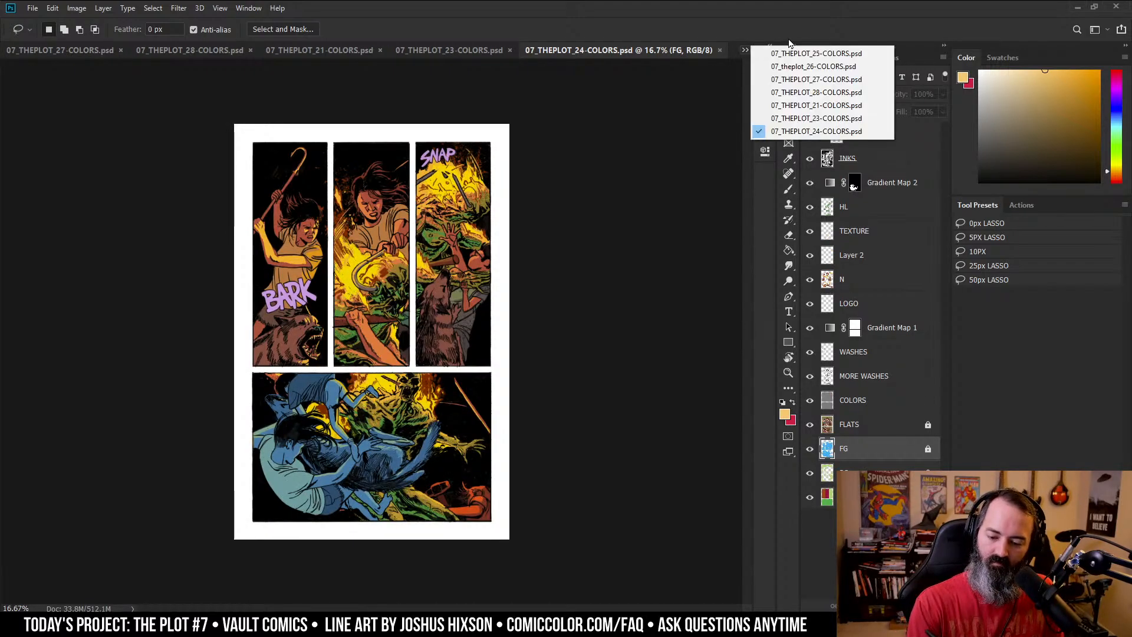
pyautogui.click(831, 54)
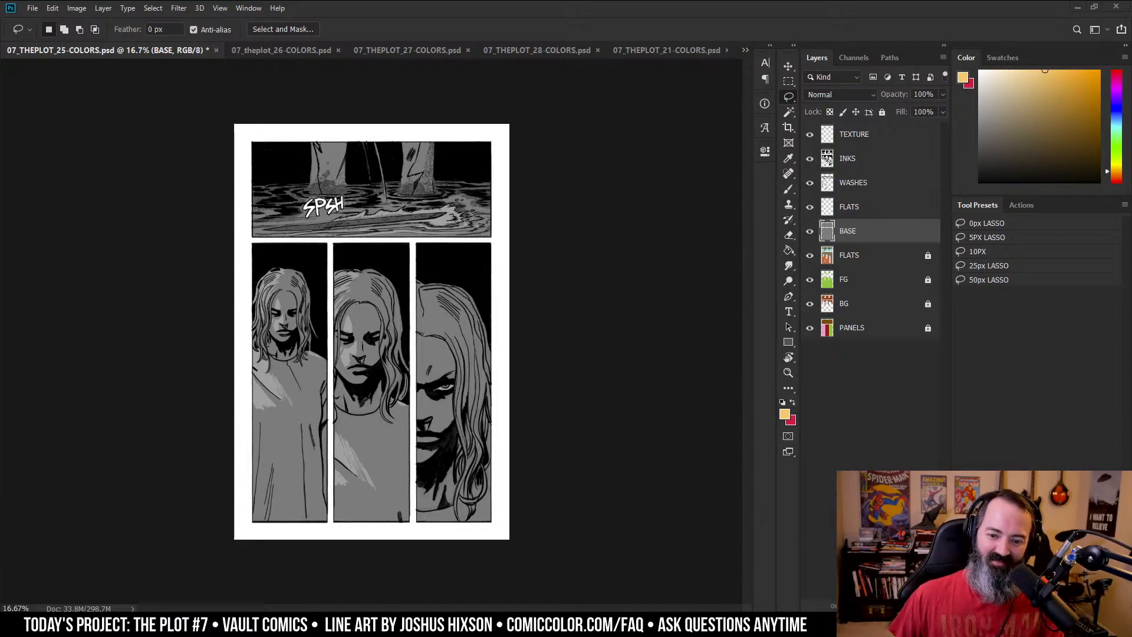
# - Check the colors of page 24 against the uncolored page 25 and return to page 25
pyautogui.press('r')
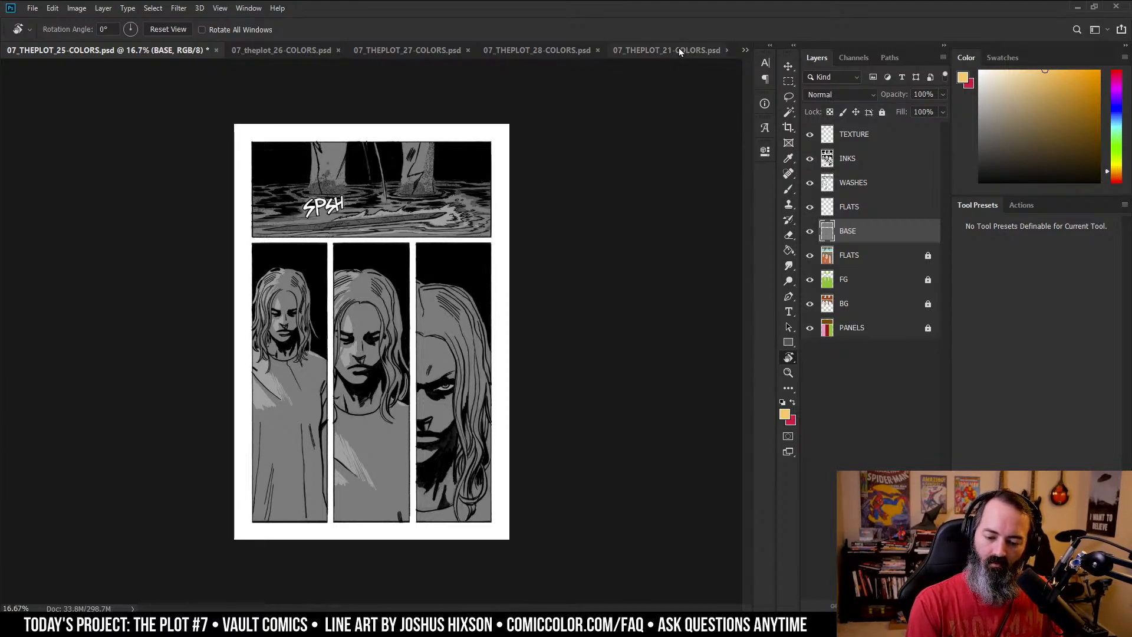
pyautogui.click(746, 50)
pyautogui.click(849, 133)
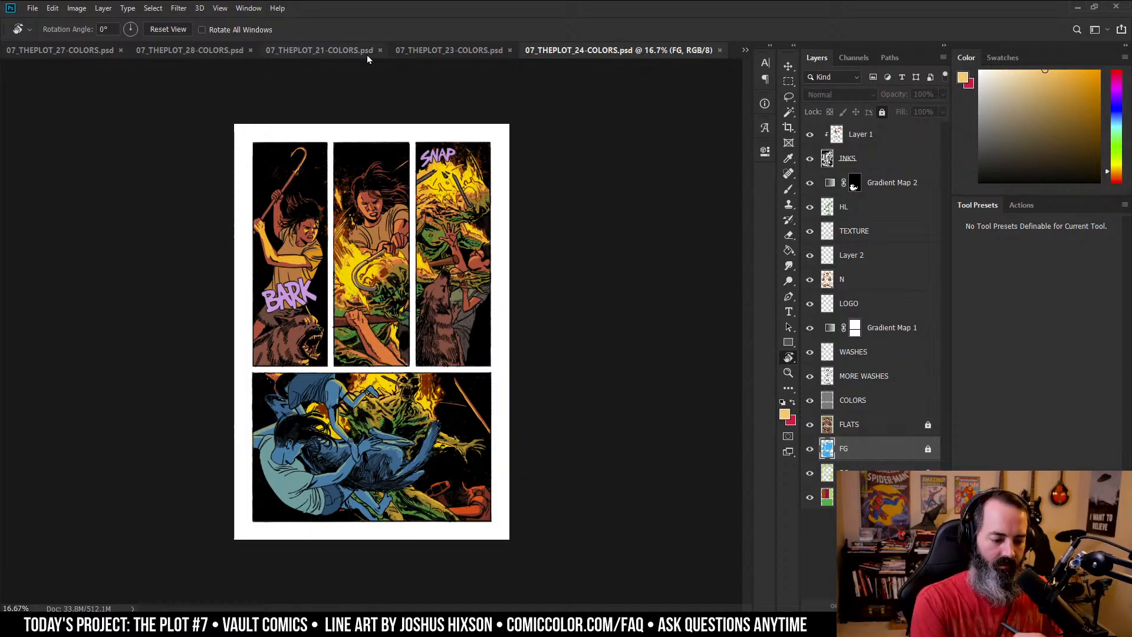
pyautogui.click(745, 50)
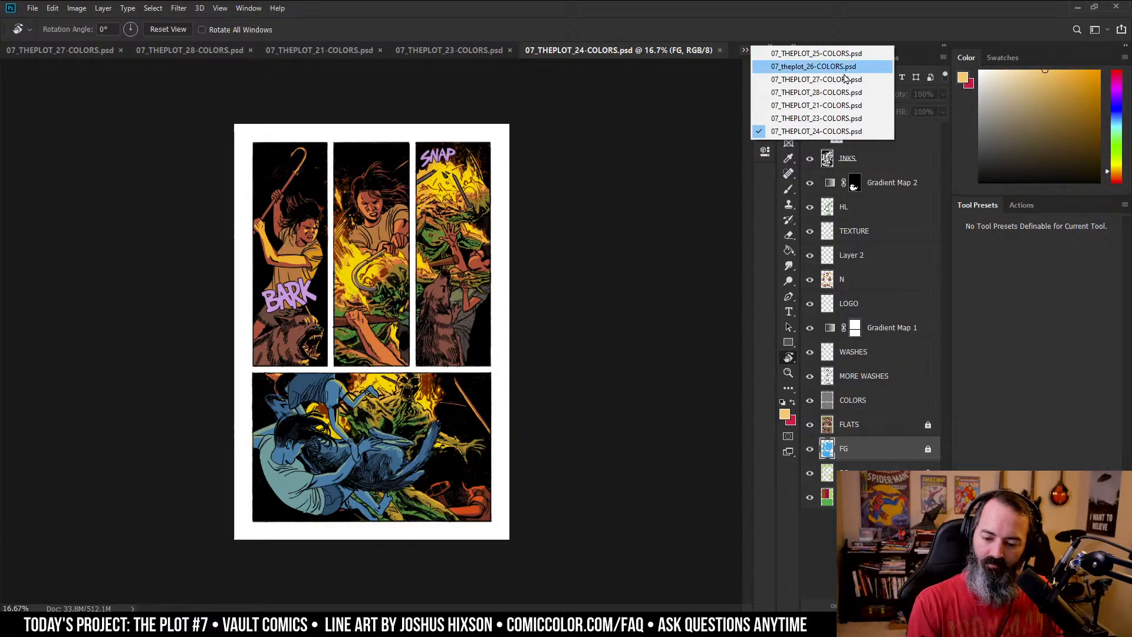
pyautogui.click(826, 53)
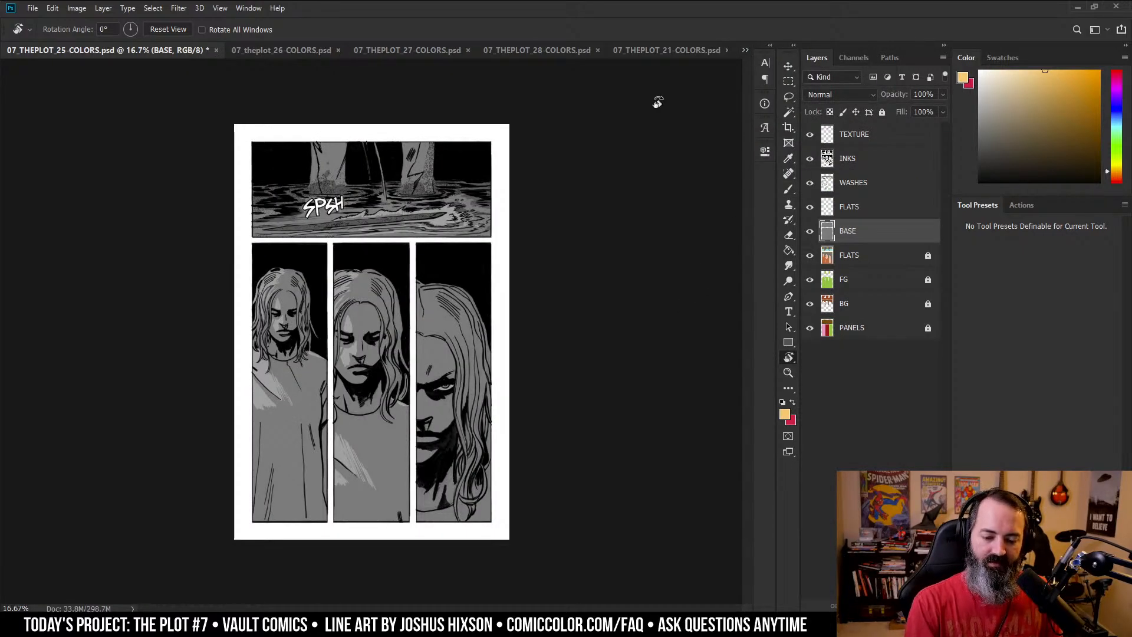
# - Make the FG layer of page 25 active and ready the Lasso tool
pyautogui.click(858, 279)
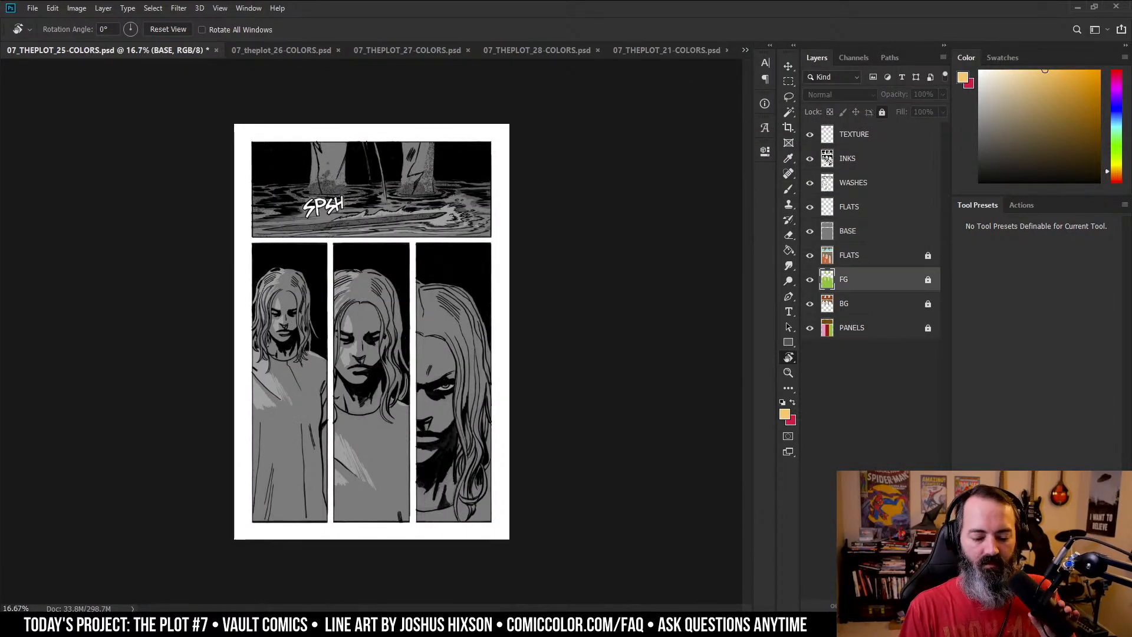
pyautogui.moveTo(646, 283); pyautogui.dragTo(617, 222)
pyautogui.moveTo(573, 184); pyautogui.dragTo(573, 224)
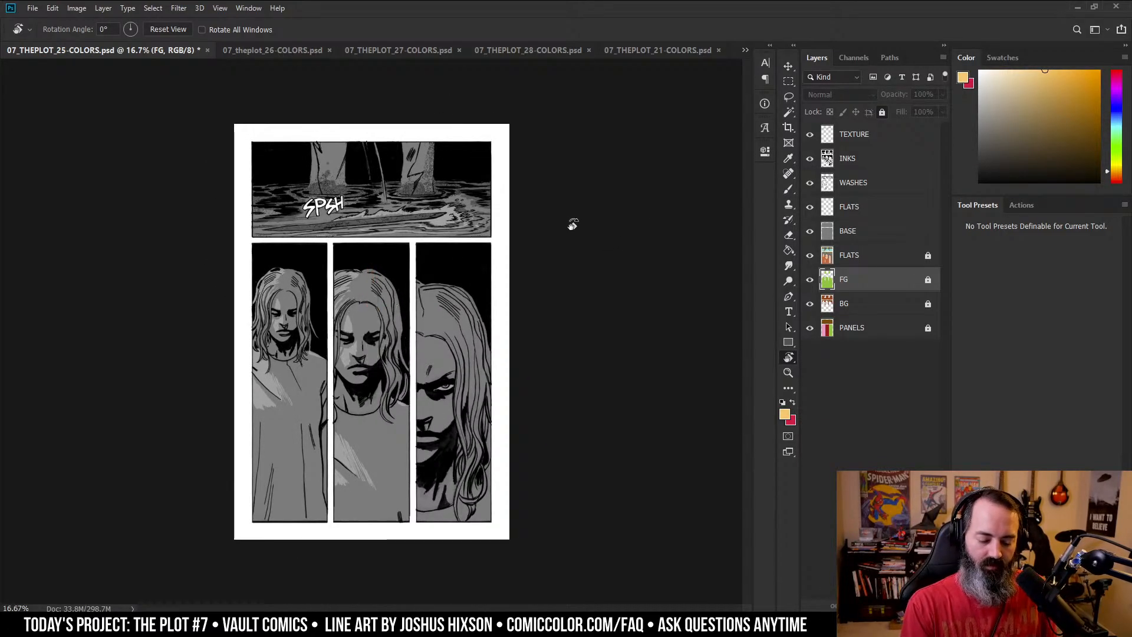
pyautogui.press('l')
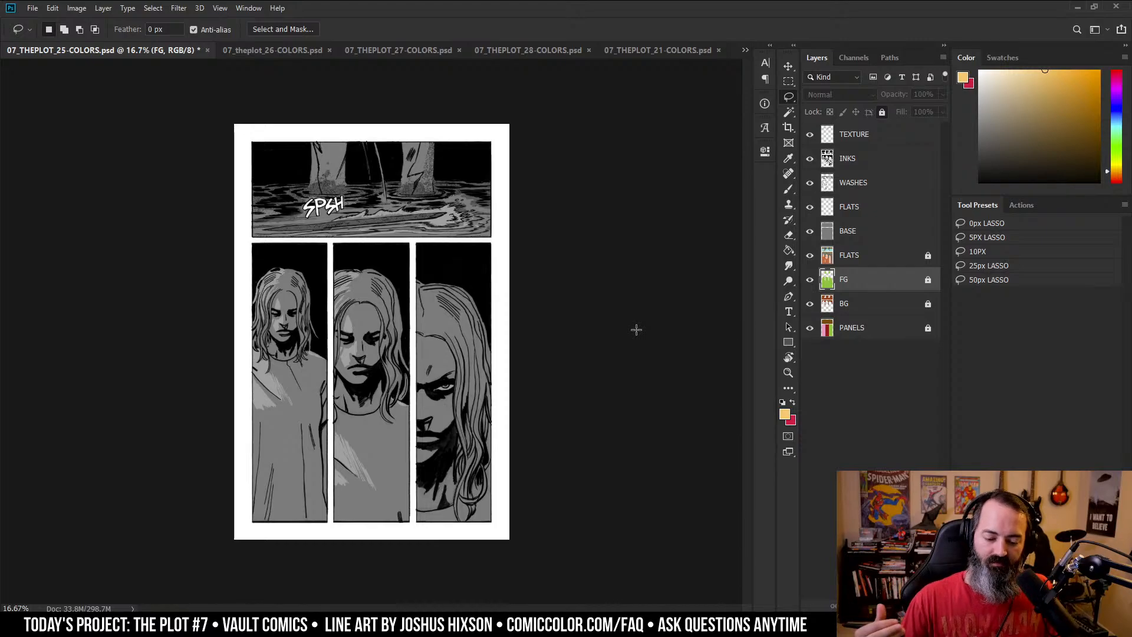
# - Review pages 21, 23 and 24 as color reference and return to 07_THEPLOT_25-COLORS.psd
pyautogui.click(647, 52)
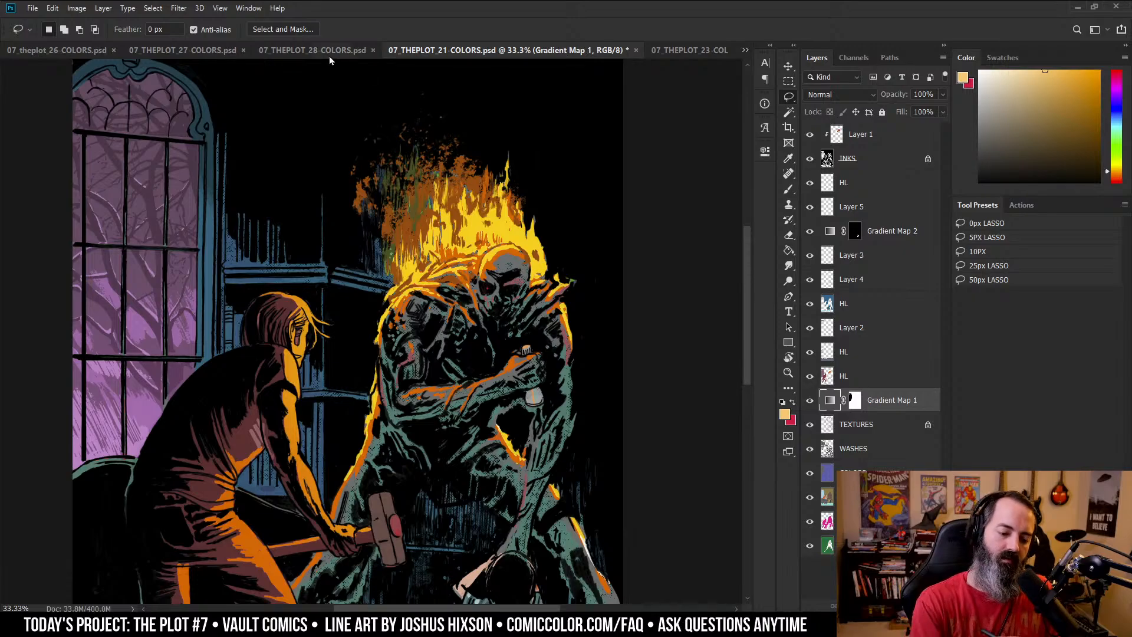
pyautogui.click(661, 50)
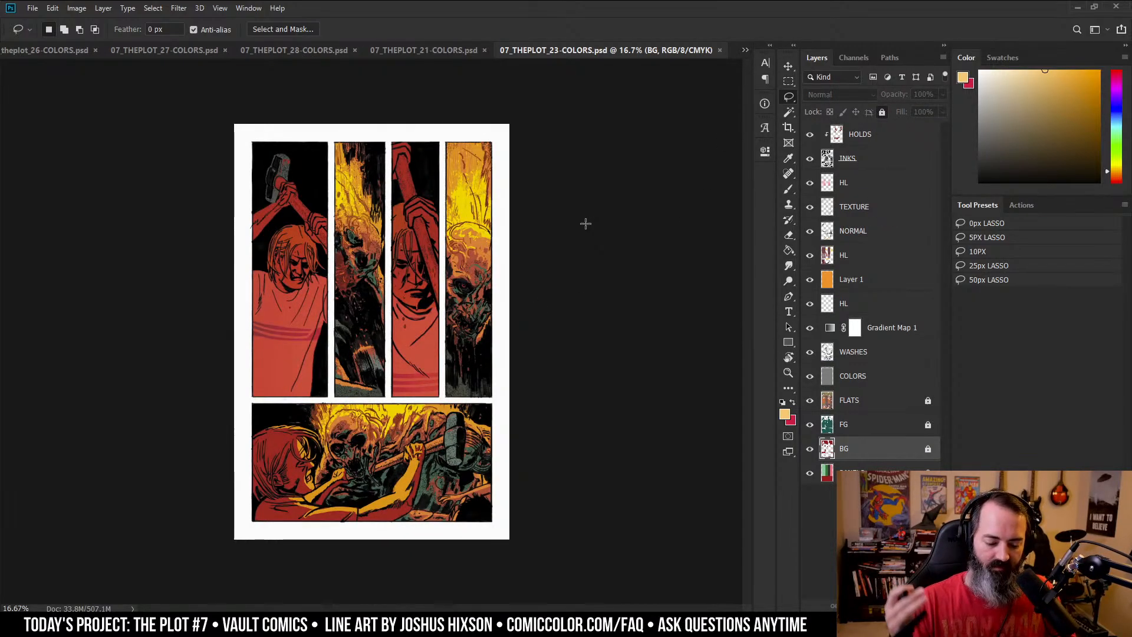
pyautogui.click(745, 50)
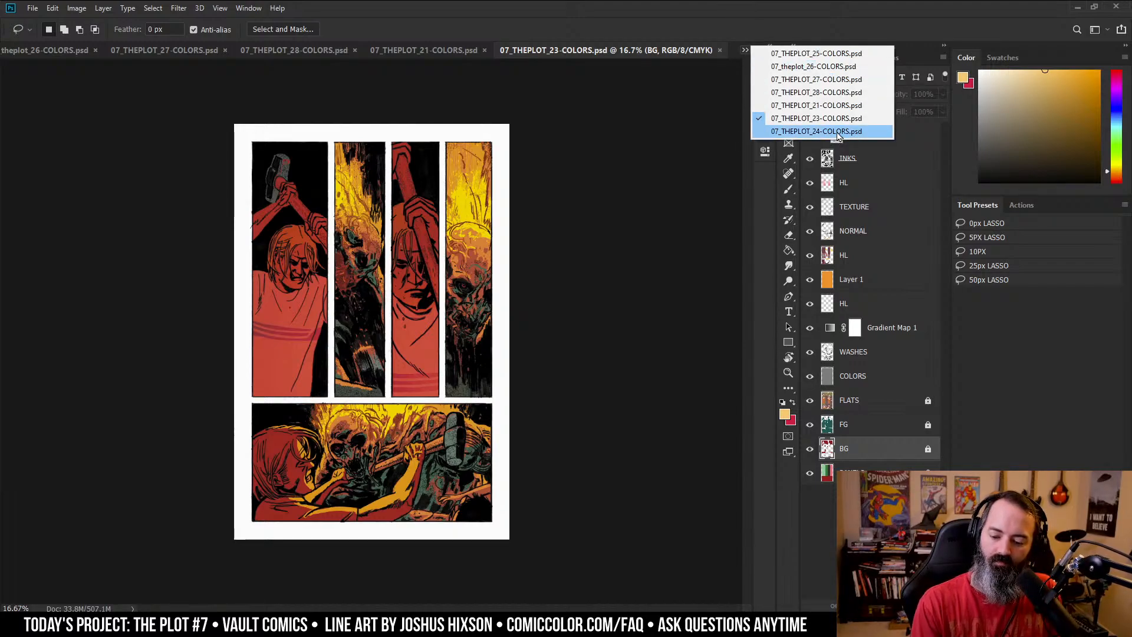
pyautogui.click(815, 132)
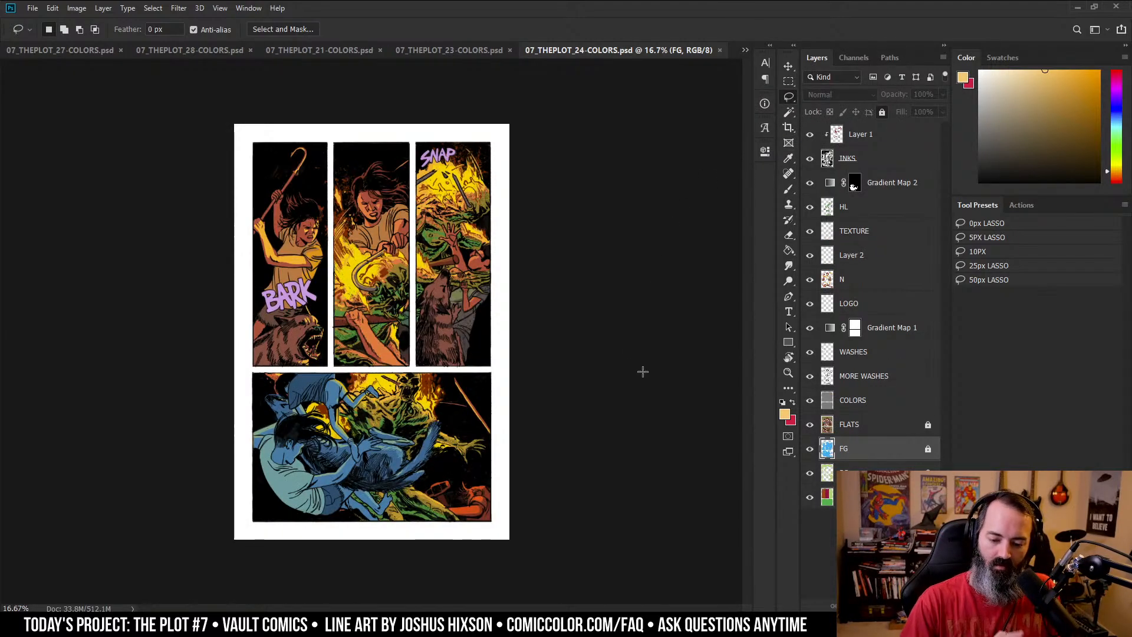
pyautogui.click(745, 50)
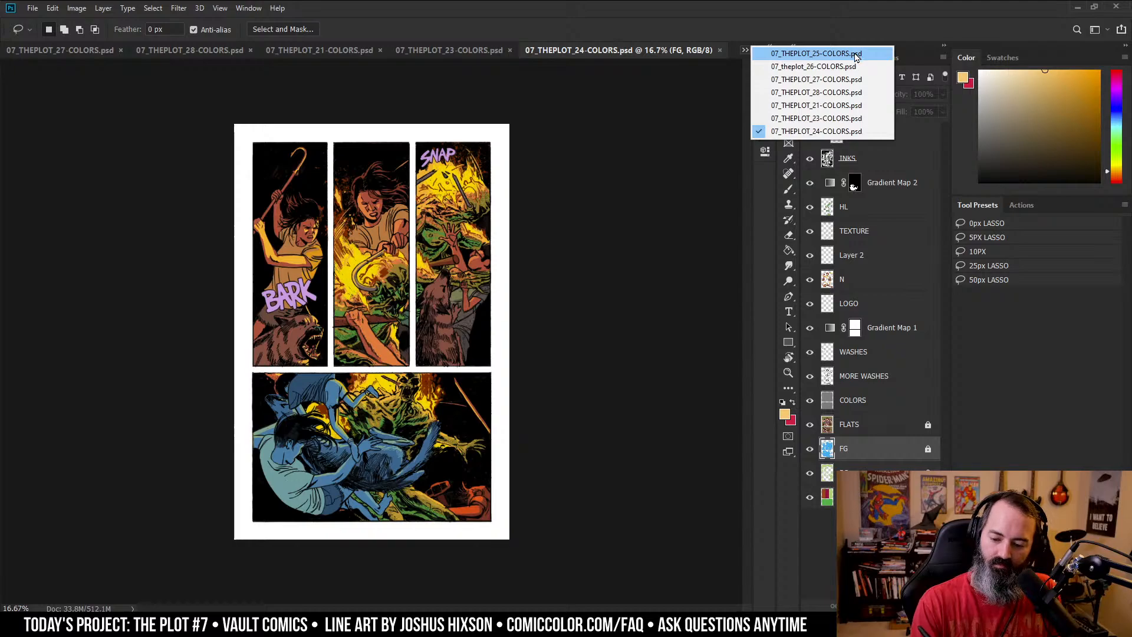
pyautogui.click(856, 55)
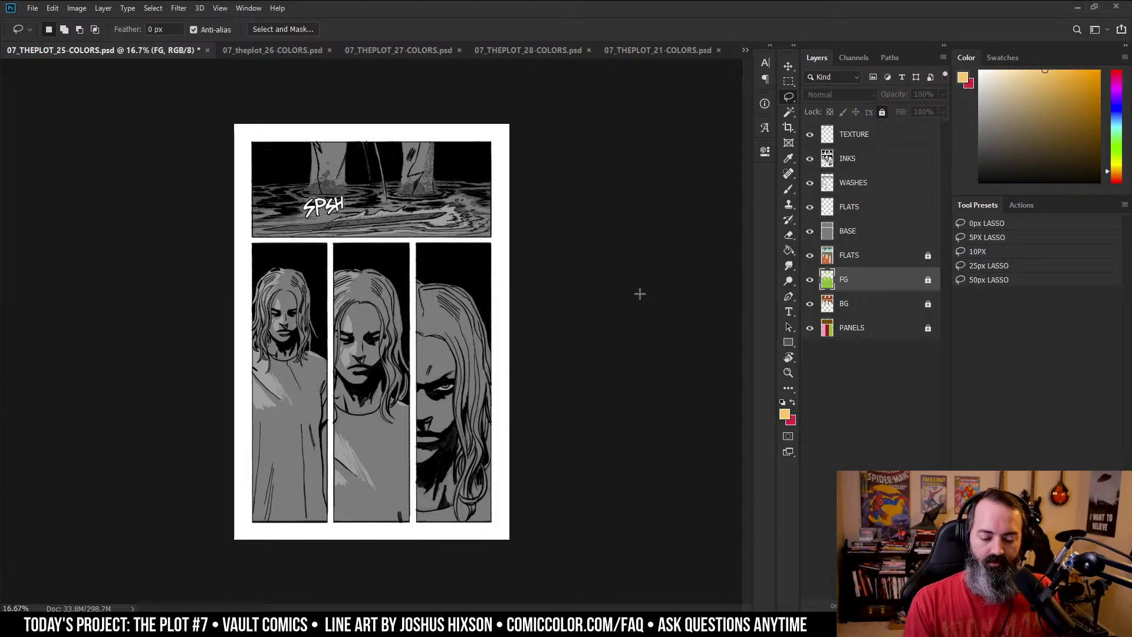
# - Add a Gradient Map adjustment layer directly above the WASHES layer of page 25
pyautogui.click(877, 178)
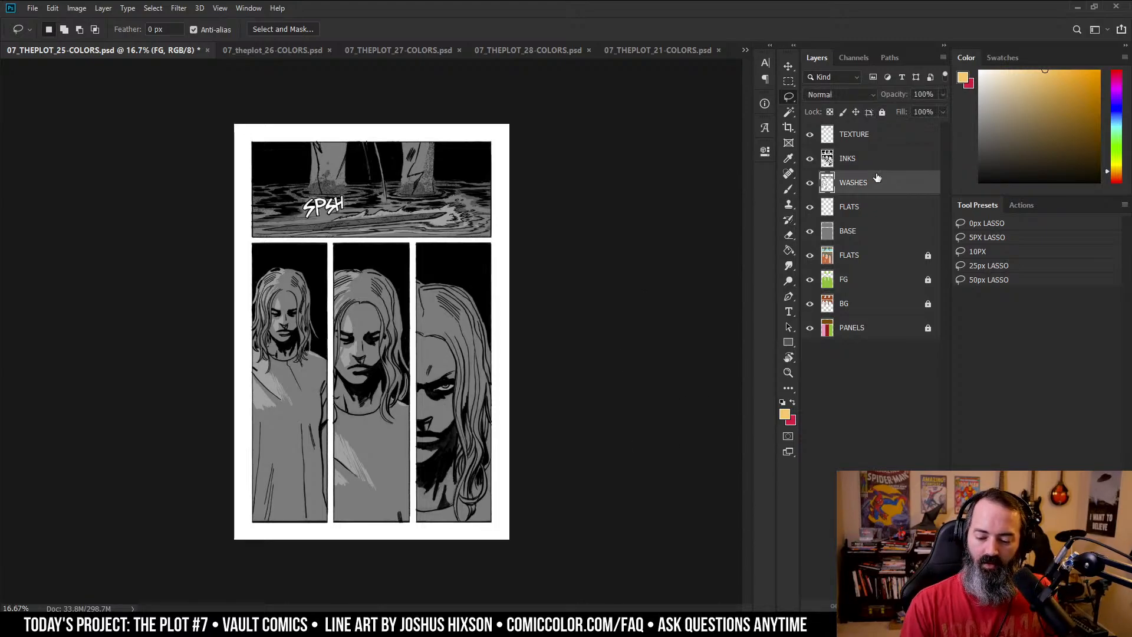
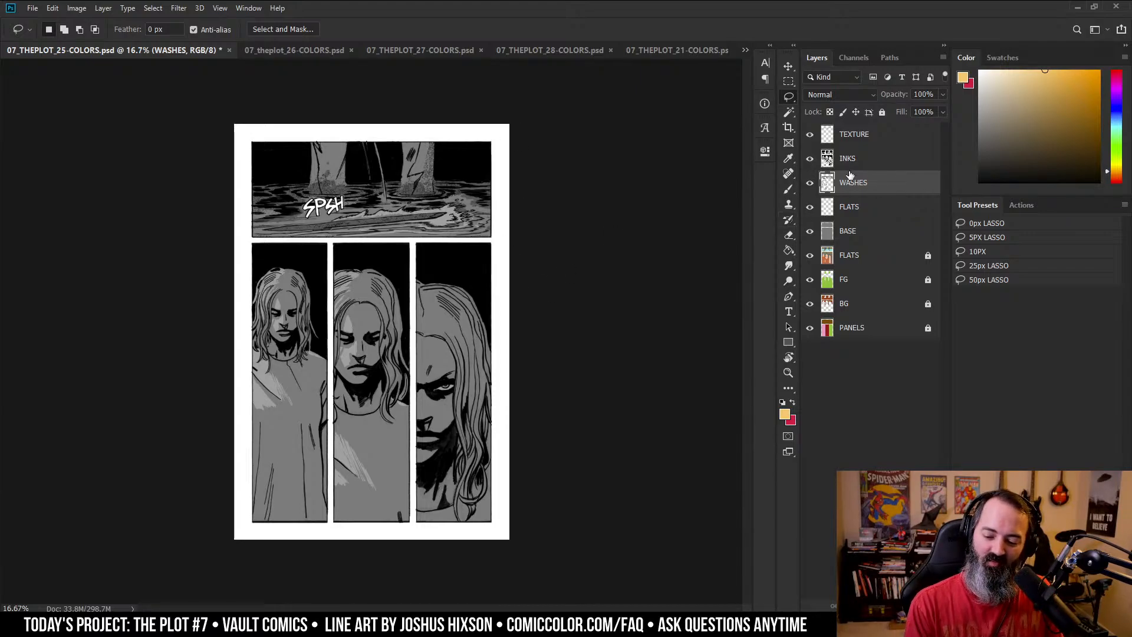
pyautogui.click(888, 166)
pyautogui.click(889, 182)
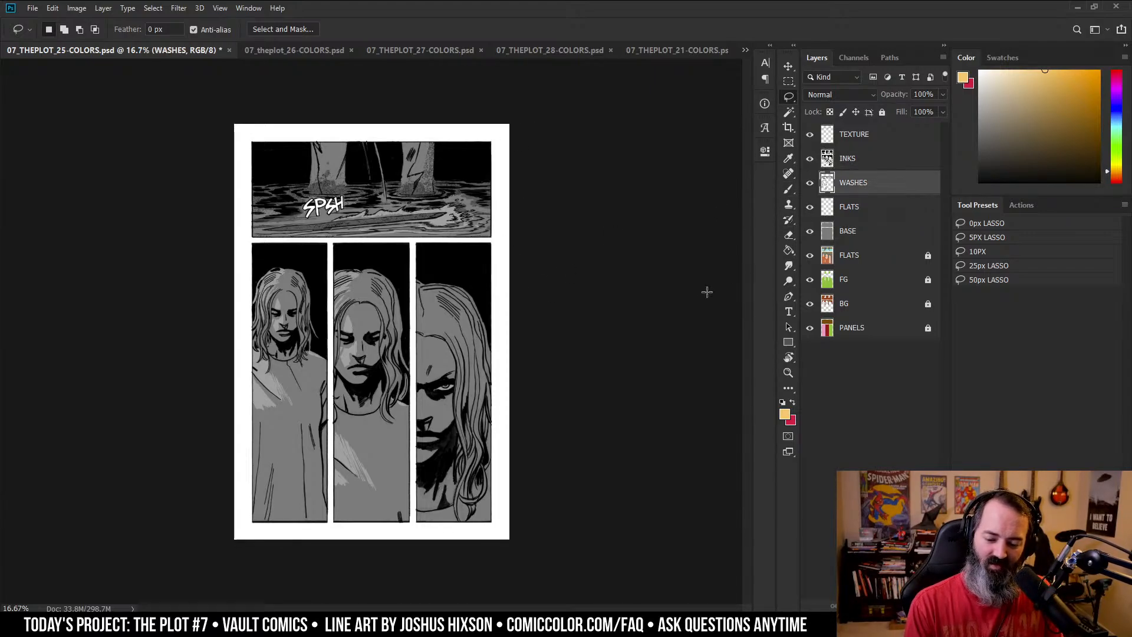
pyautogui.click(878, 602)
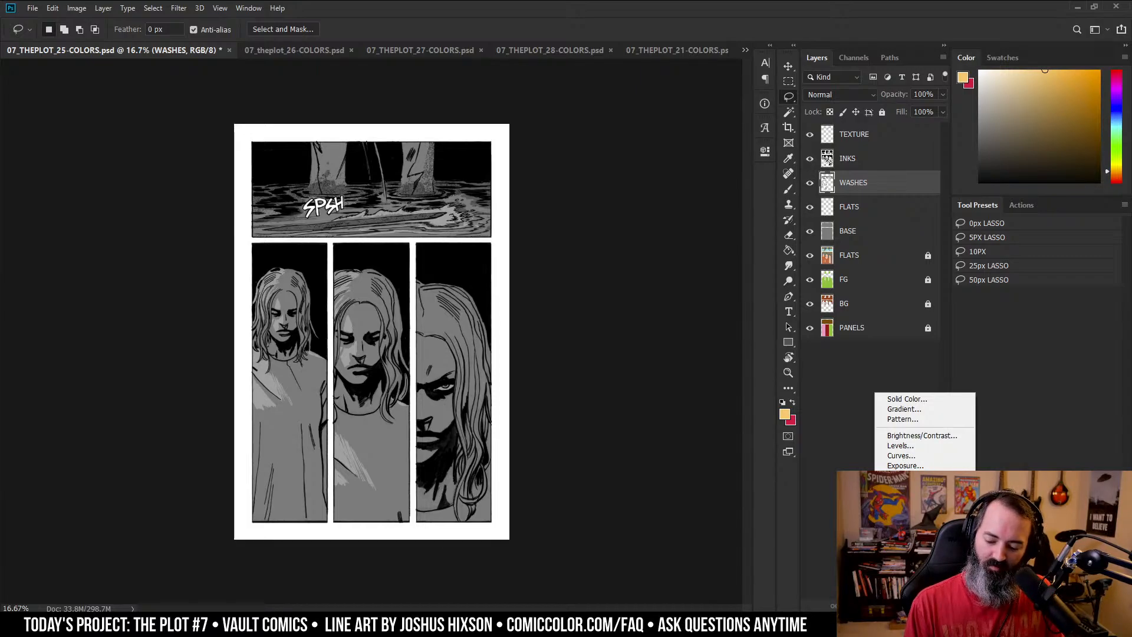
pyautogui.click(902, 588)
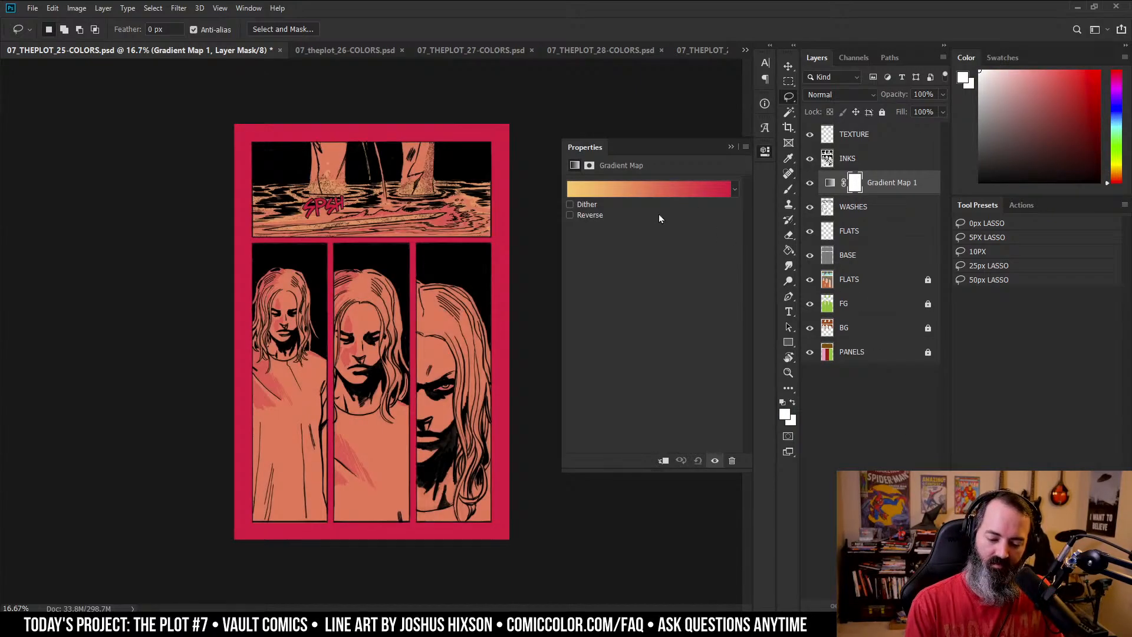
# - Try several presets, such as Violet, Orange, Sepia-Cyan and Blue 1, on the gradient map of page 25 and apply Blue 2
pyautogui.click(652, 190)
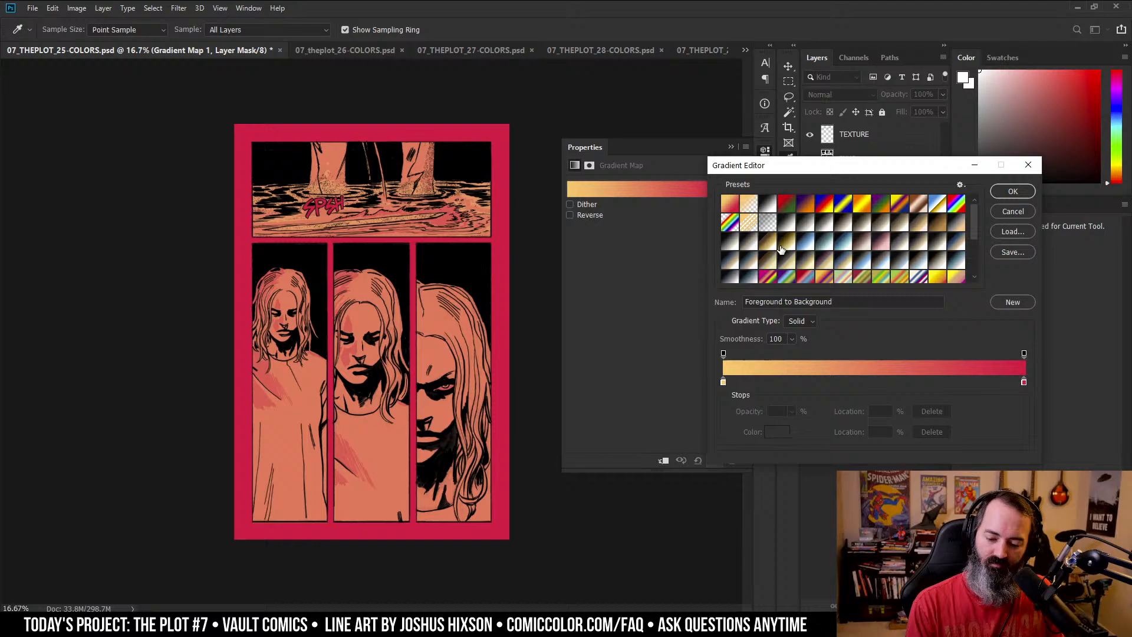
pyautogui.click(790, 206)
pyautogui.click(806, 204)
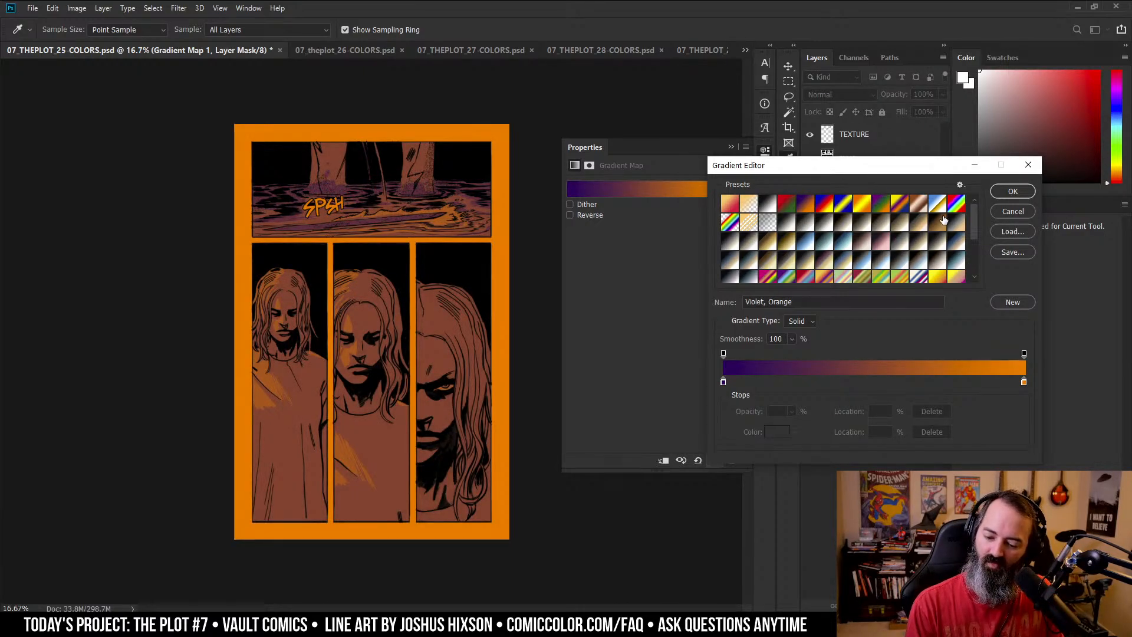
pyautogui.click(956, 245)
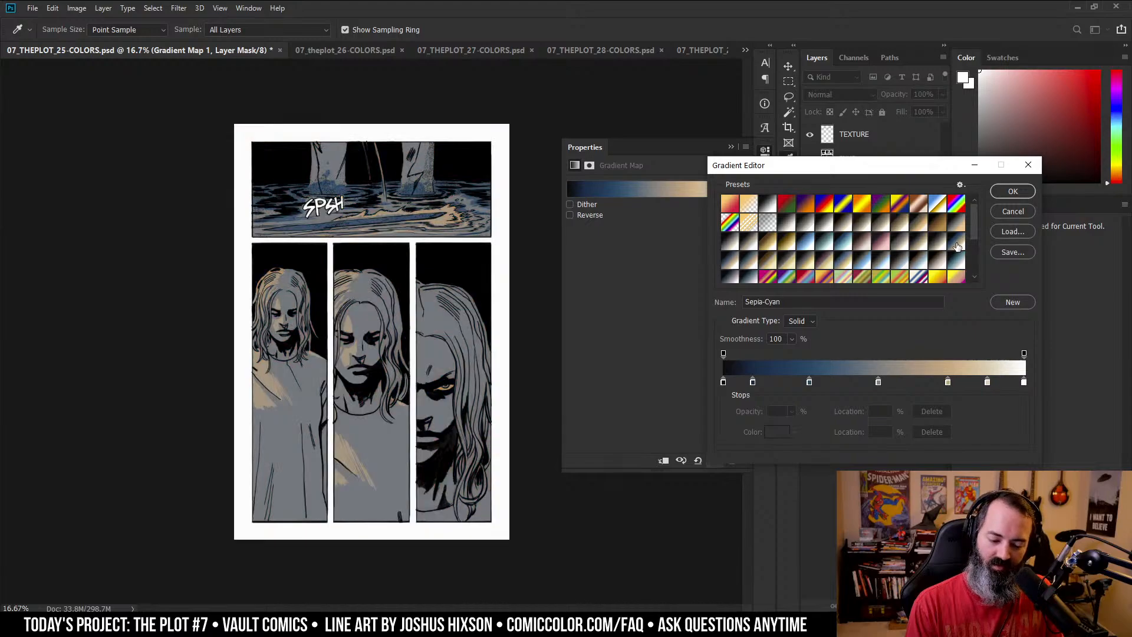
pyautogui.click(854, 266)
pyautogui.click(874, 266)
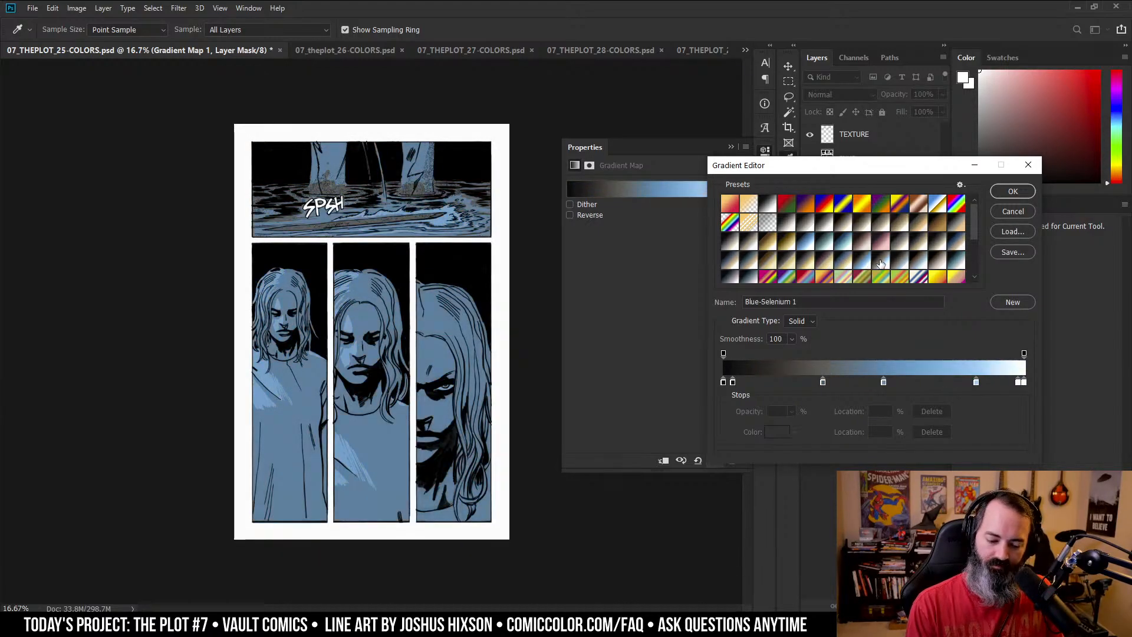
pyautogui.click(906, 265)
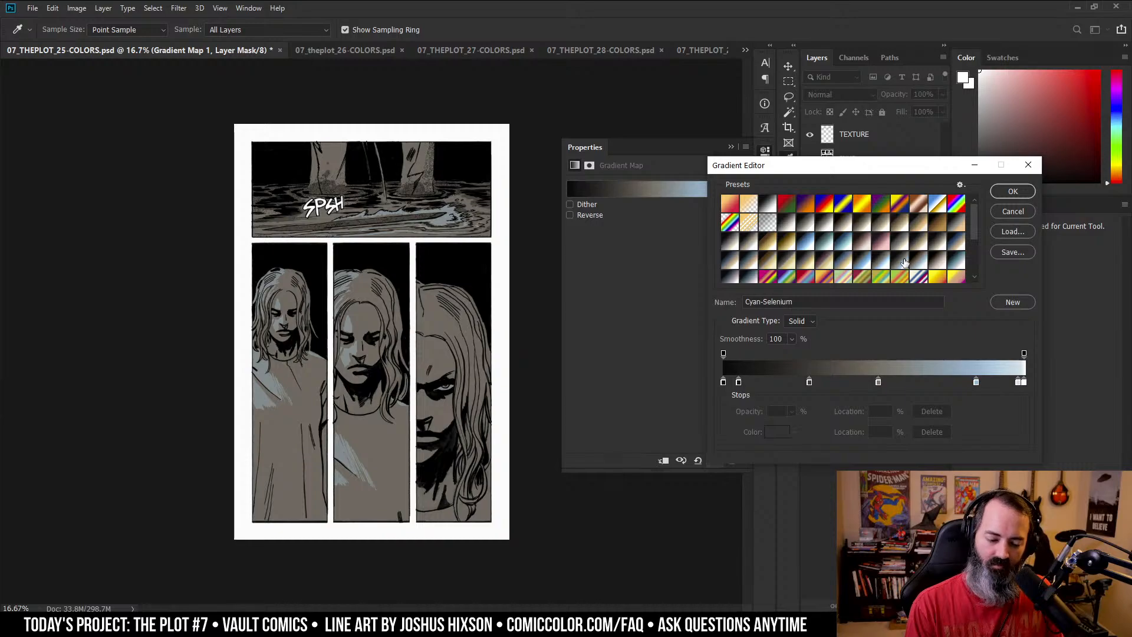
pyautogui.click(925, 264)
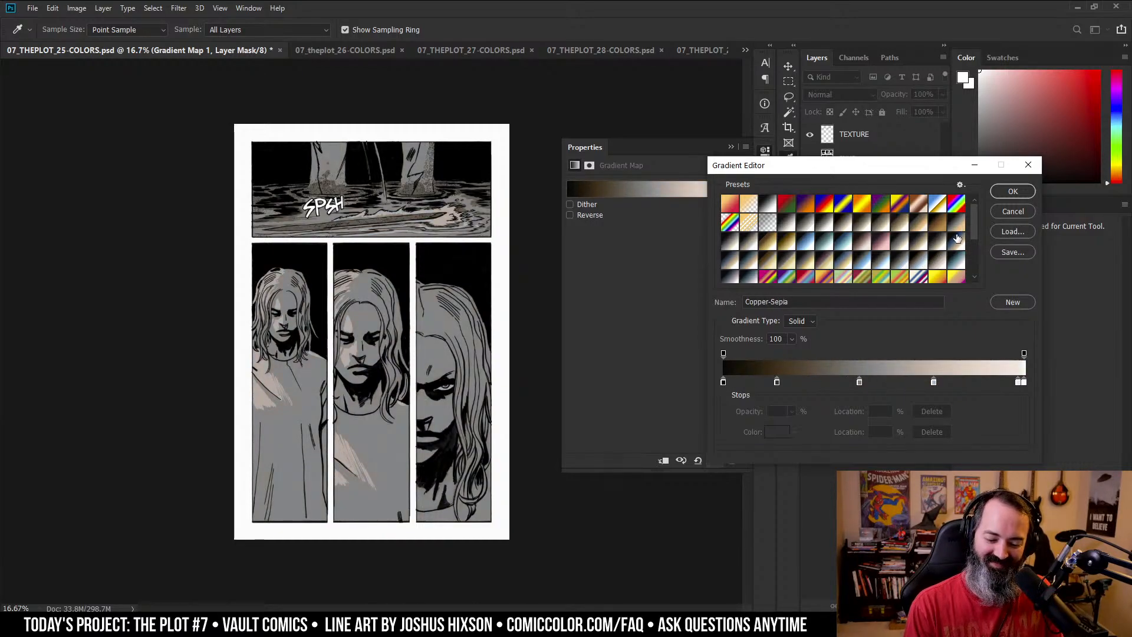
pyautogui.click(922, 241)
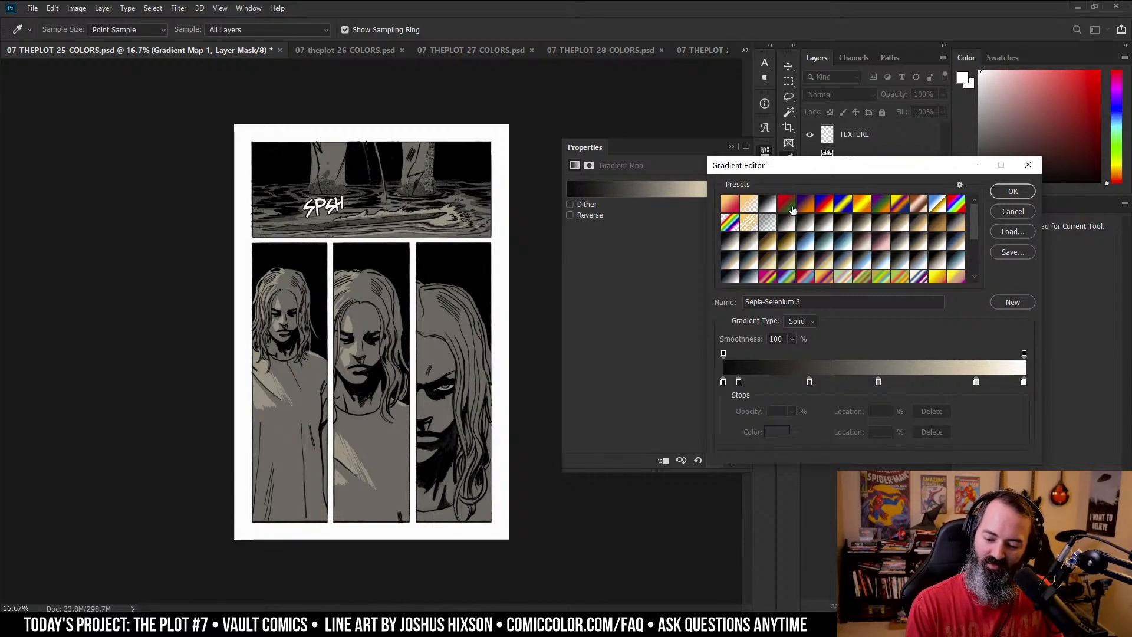
pyautogui.click(795, 260)
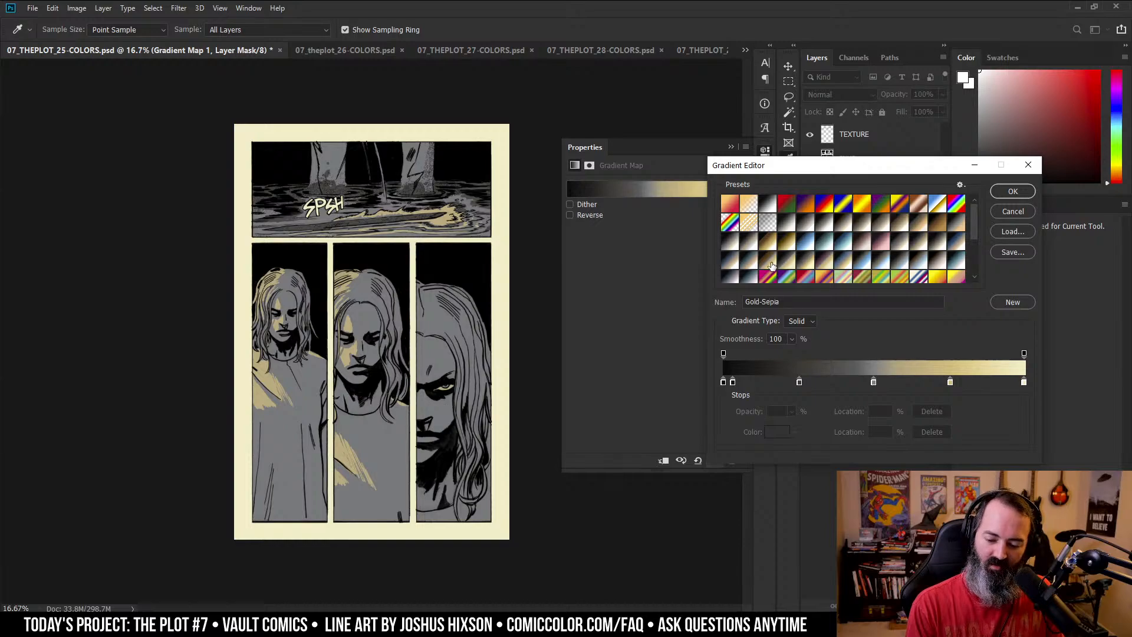
pyautogui.click(781, 266)
pyautogui.click(807, 245)
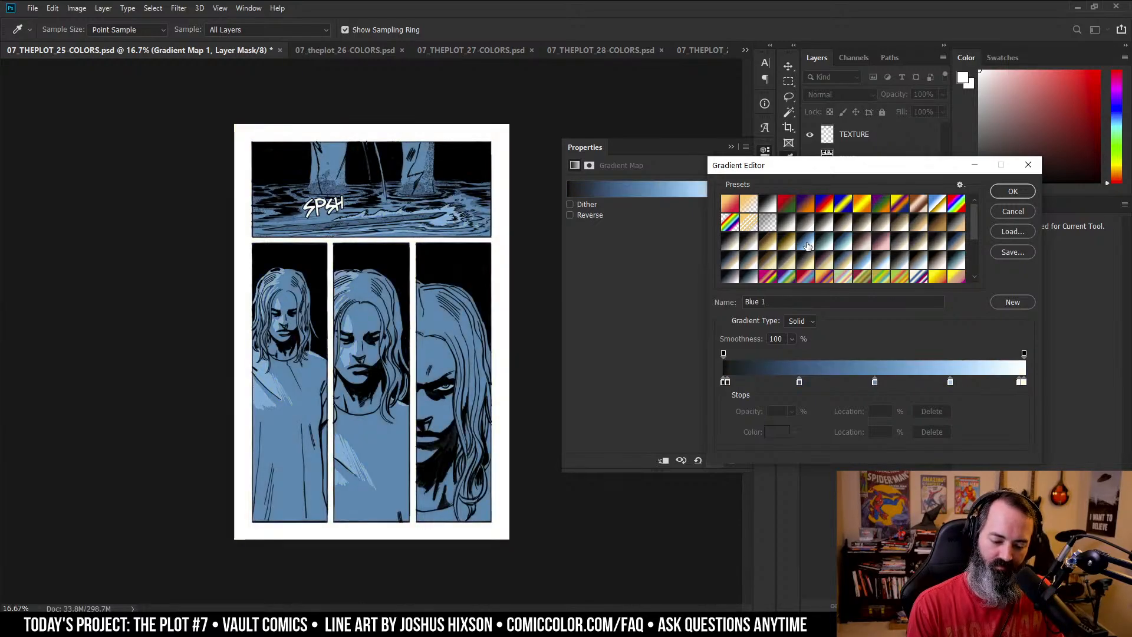
pyautogui.click(828, 245)
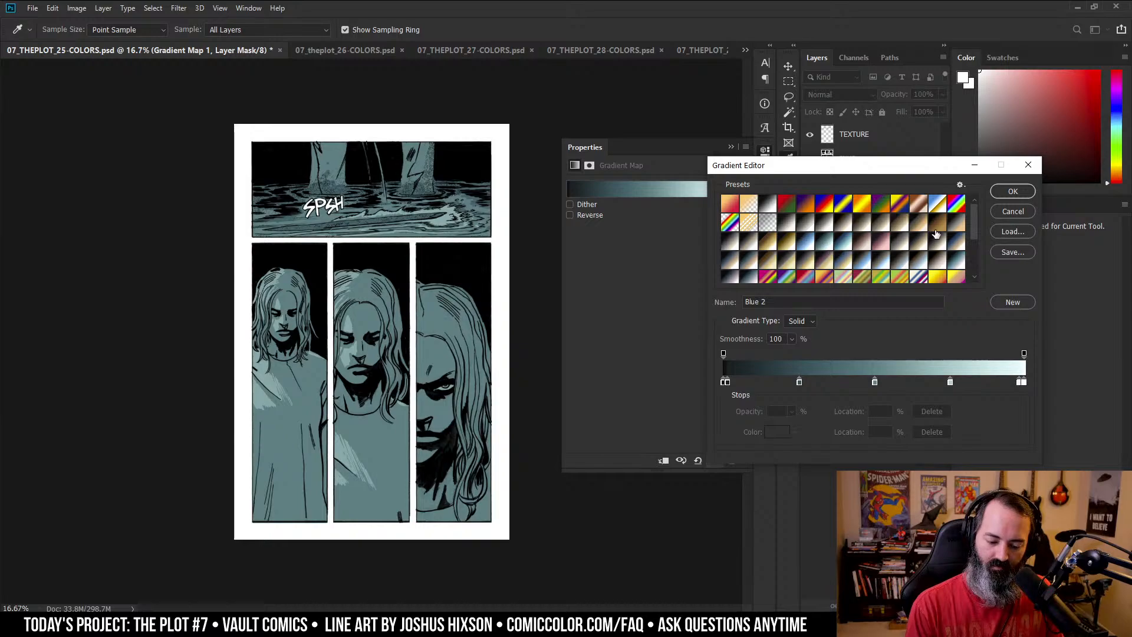
pyautogui.click(1029, 193)
pyautogui.click(888, 177)
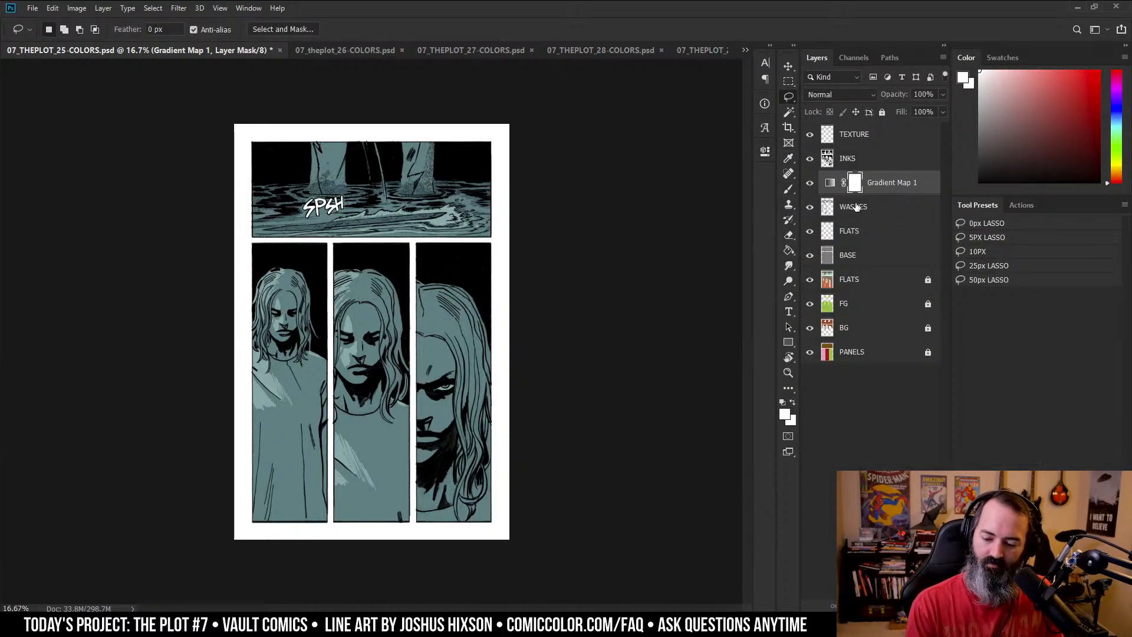
pyautogui.doubleClick(830, 182)
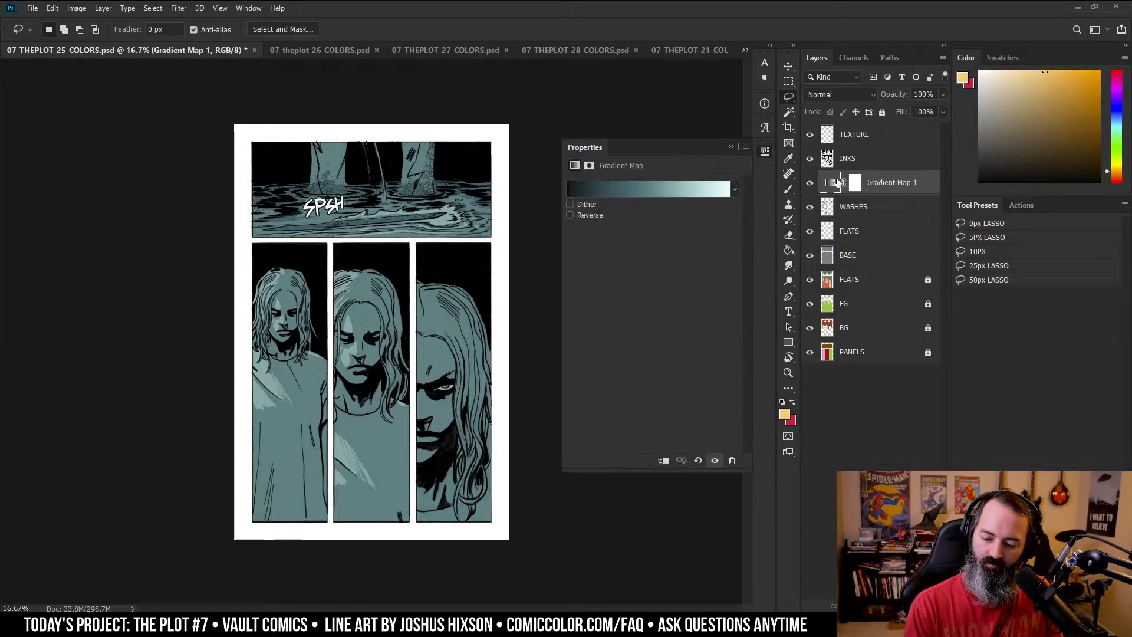
pyautogui.click(720, 97)
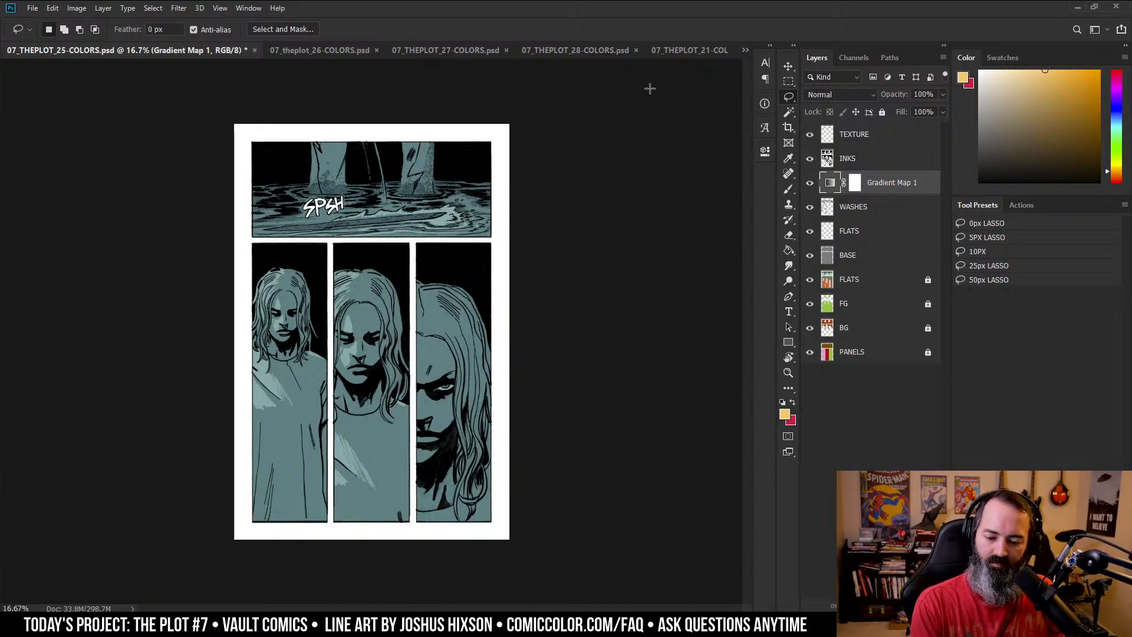
# - Bring up page 24 as reference and place 07_THEPLOT_25-COLORS.psd beside it in a side-by-side view
pyautogui.click(746, 51)
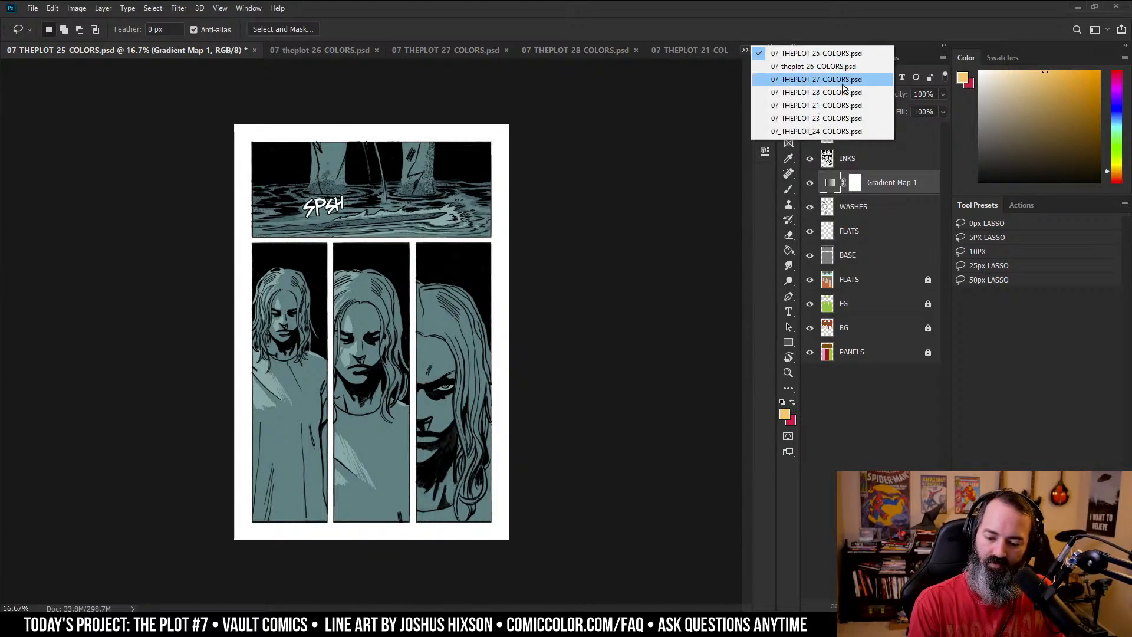
pyautogui.click(836, 131)
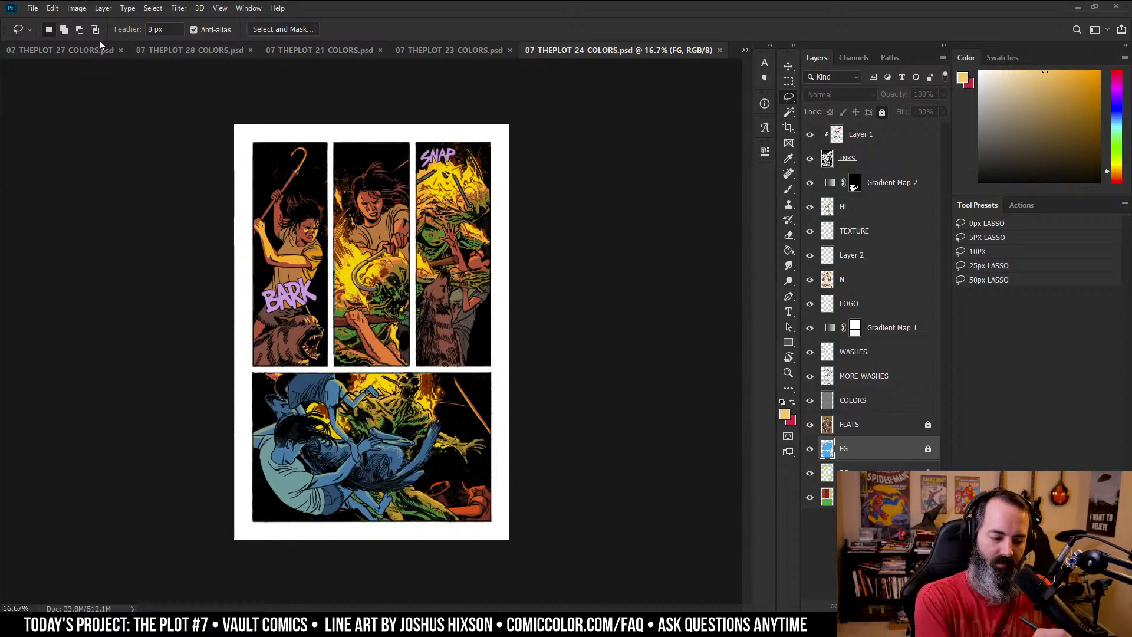
pyautogui.click(747, 50)
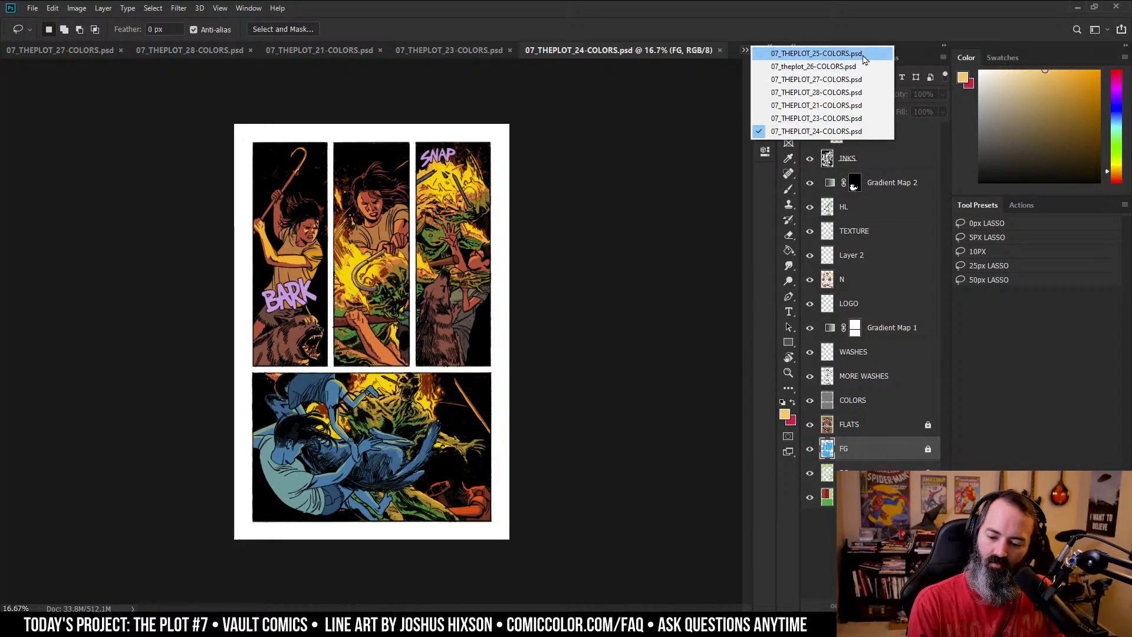
pyautogui.click(790, 52)
pyautogui.moveTo(122, 52); pyautogui.dragTo(712, 318)
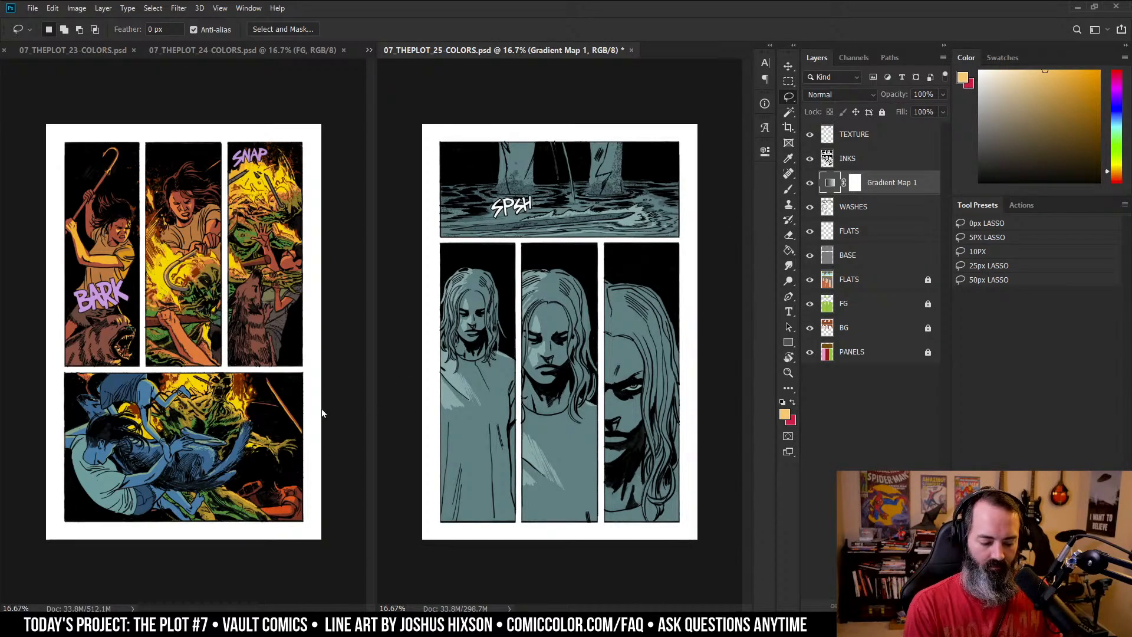
# - Inspect the gradient used by Gradient Map 2 on page 24 and return to page 25
pyautogui.click(232, 387)
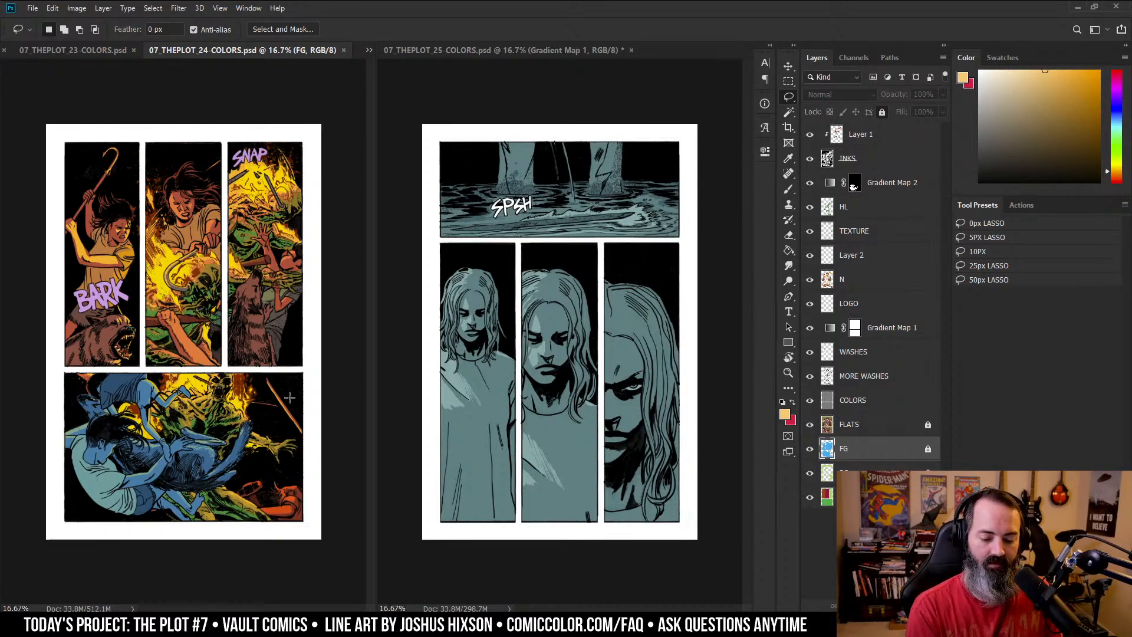
pyautogui.doubleClick(831, 183)
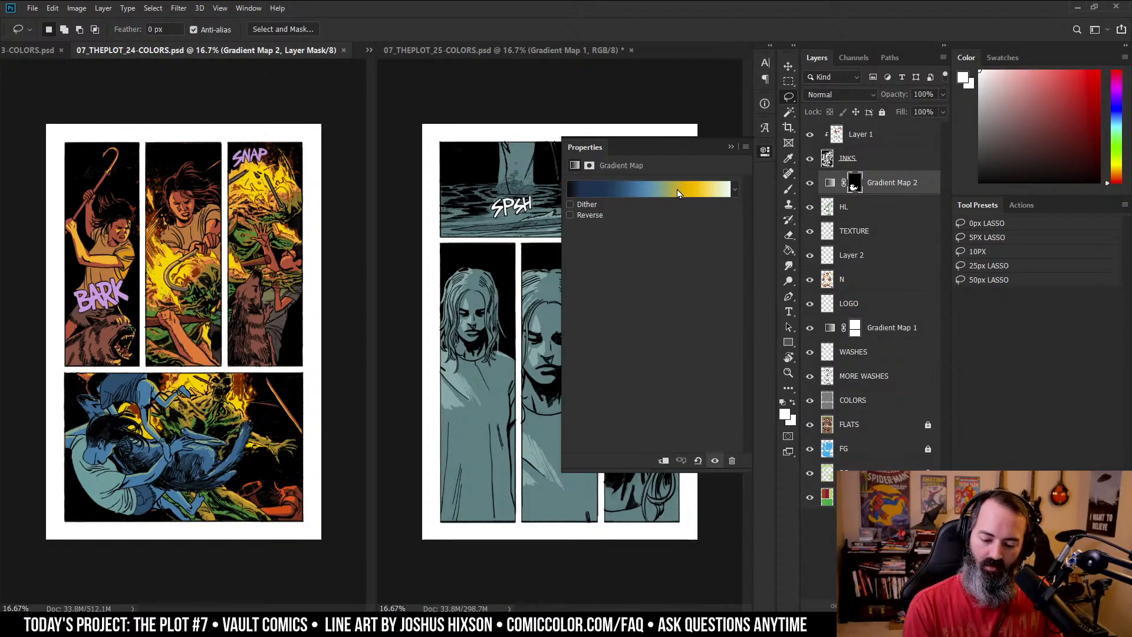
pyautogui.click(746, 146)
pyautogui.click(767, 185)
pyautogui.click(722, 137)
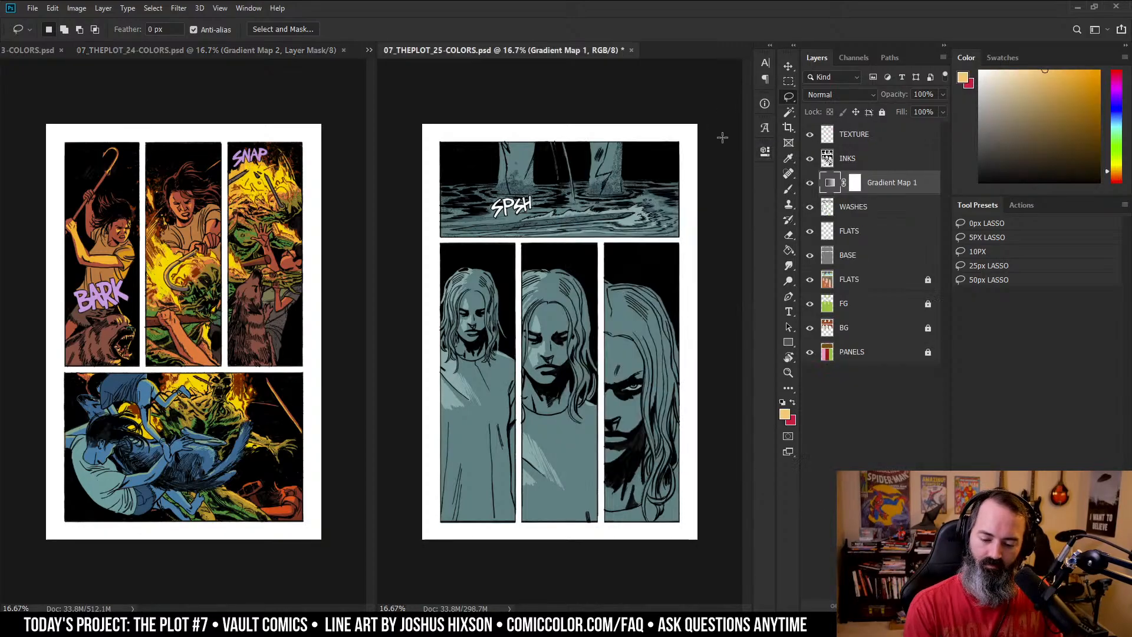
pyautogui.doubleClick(831, 184)
pyautogui.click(661, 190)
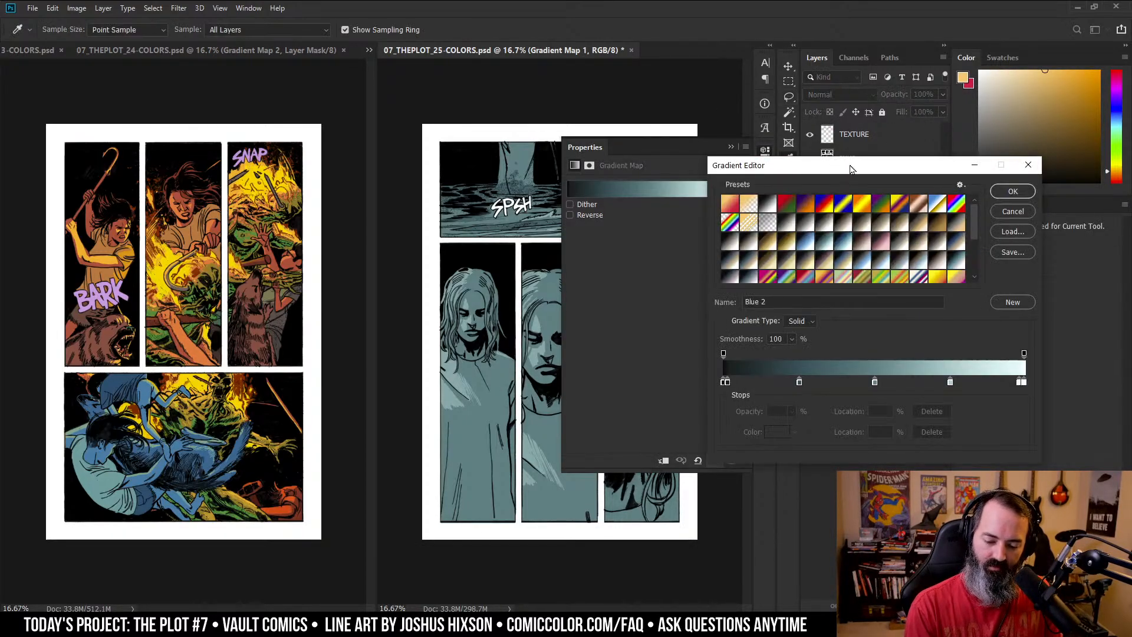
pyautogui.click(875, 383)
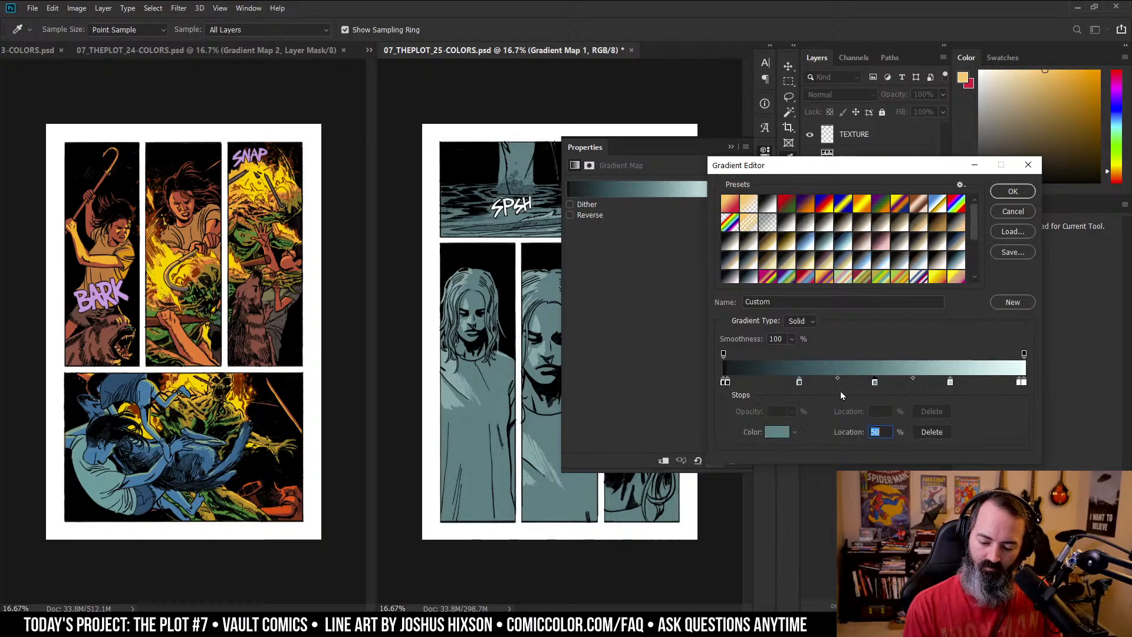
pyautogui.click(777, 432)
pyautogui.write('ffffff')
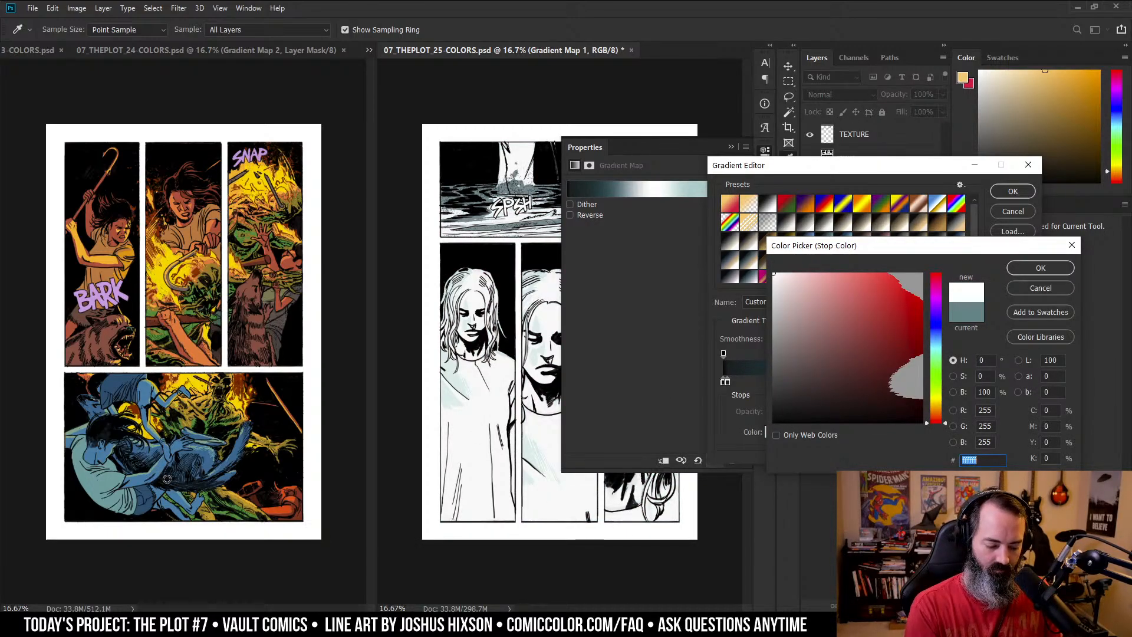
pyautogui.click(1045, 292)
pyautogui.click(1012, 211)
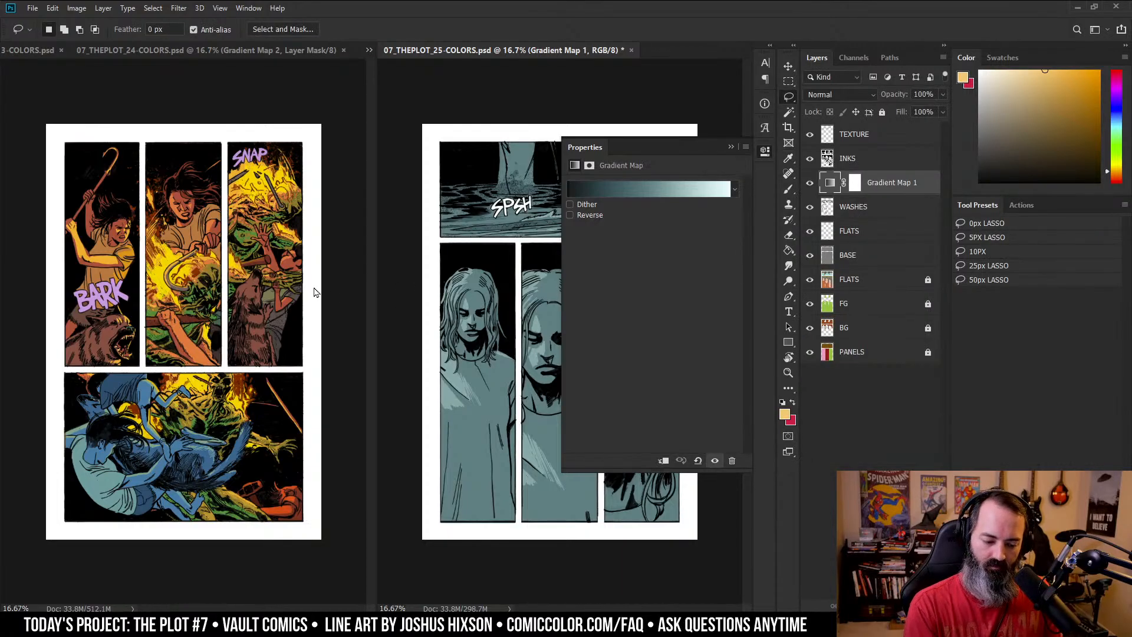
# - Make the HL layer of page 24 active in place of the Gradient Map 2 mask, and return to page 25
pyautogui.hotkey('ctrl', 'Tab')
pyautogui.click(828, 208)
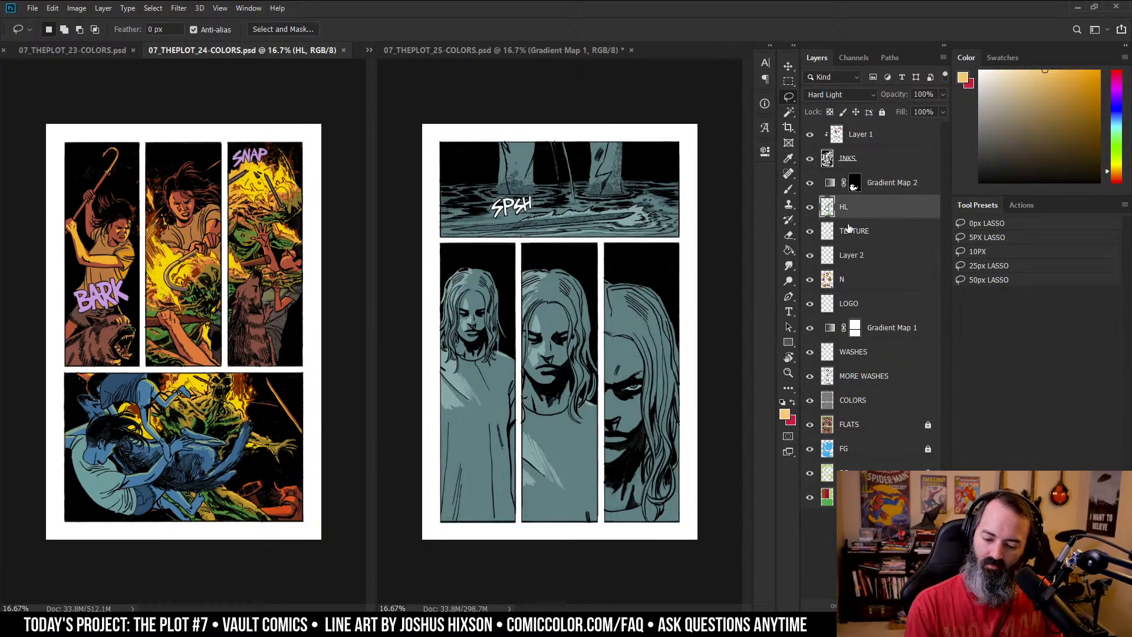
pyautogui.hotkey('ctrl', 'Tab')
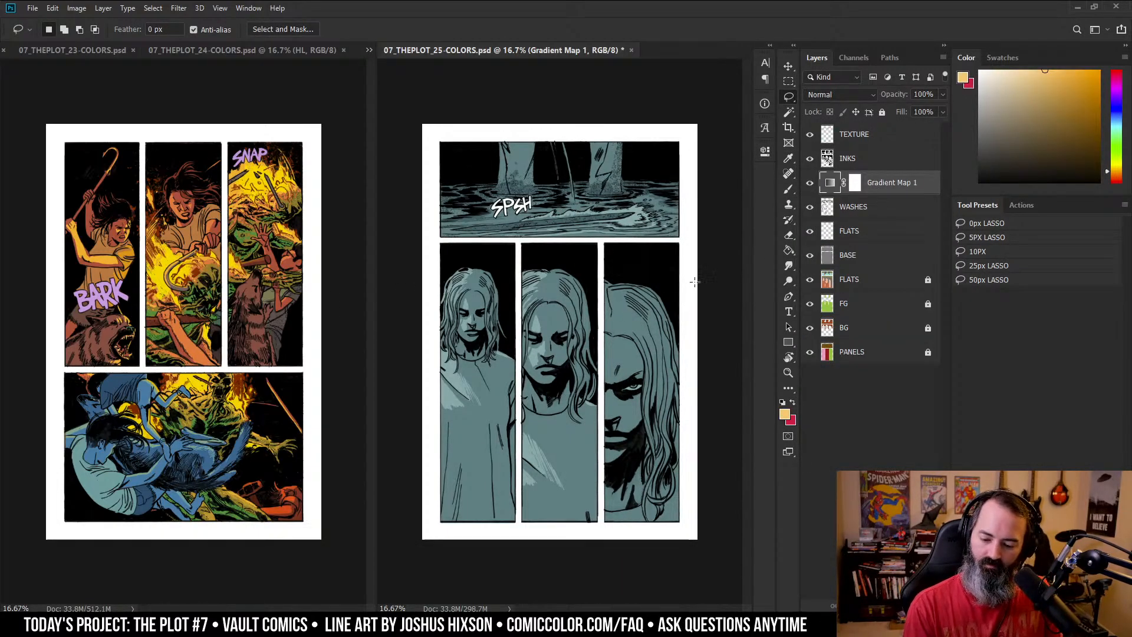
# - Recolor the 50% stop of page 25's gradient map to blue 257da5, sampled from the blue figures in page 24's bottom panel
pyautogui.doubleClick(829, 182)
pyautogui.click(650, 189)
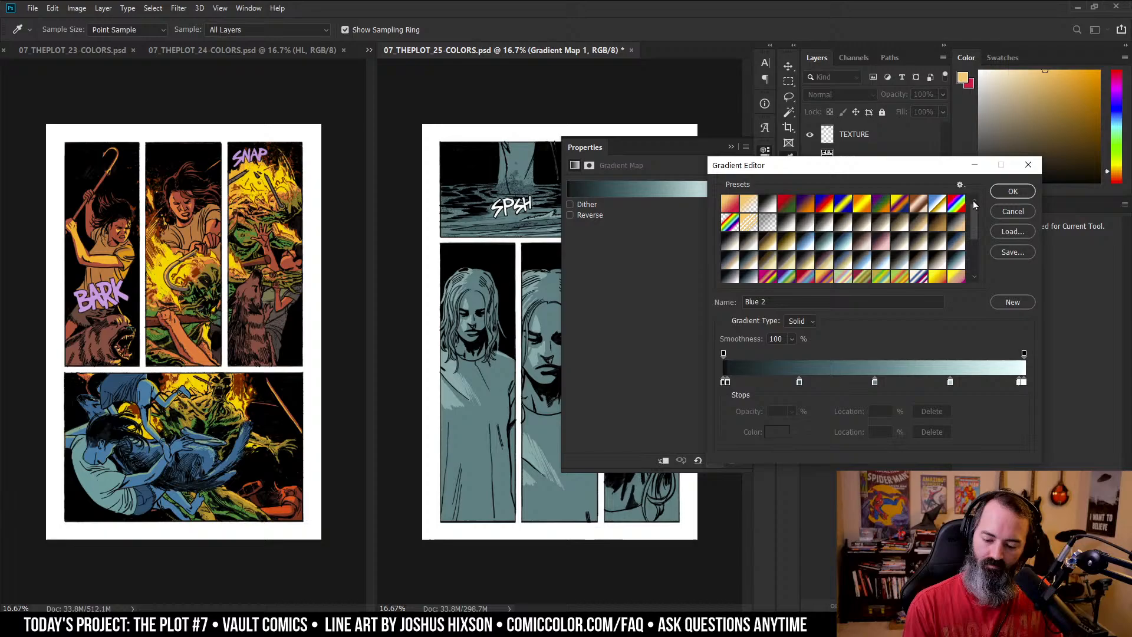
pyautogui.click(876, 381)
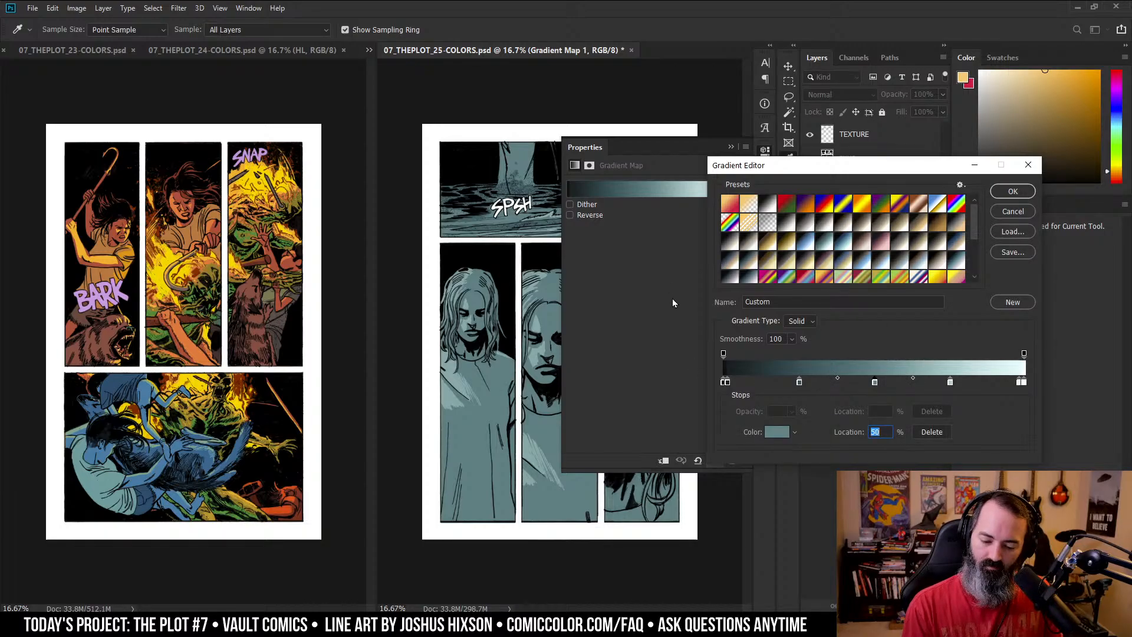
pyautogui.click(776, 433)
pyautogui.click(868, 329)
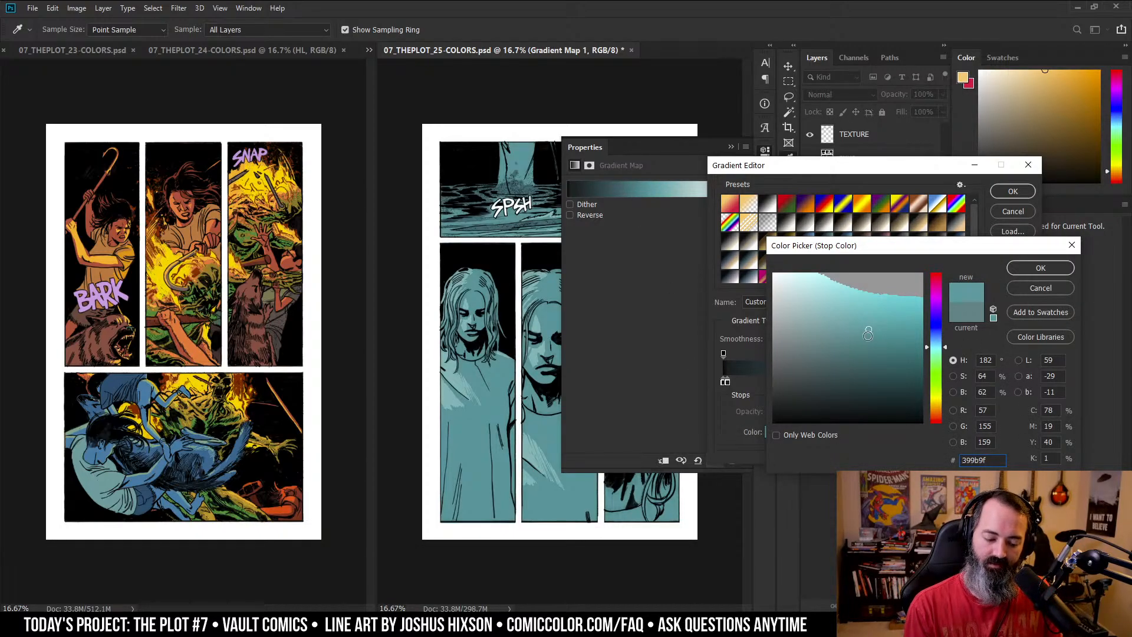
pyautogui.click(155, 472)
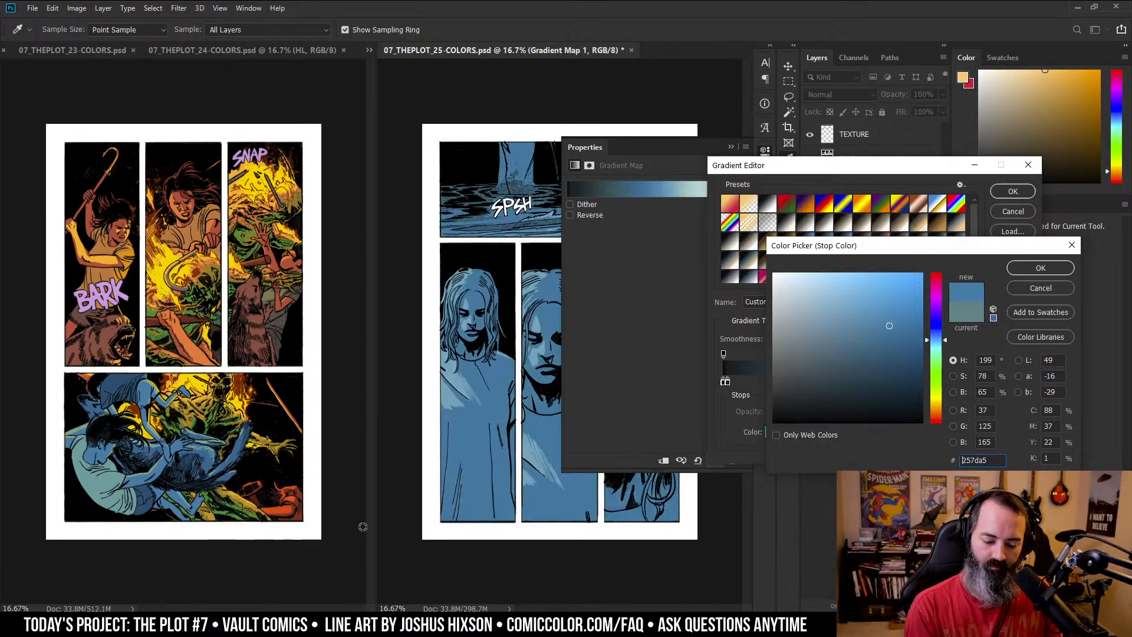
pyautogui.click(1047, 268)
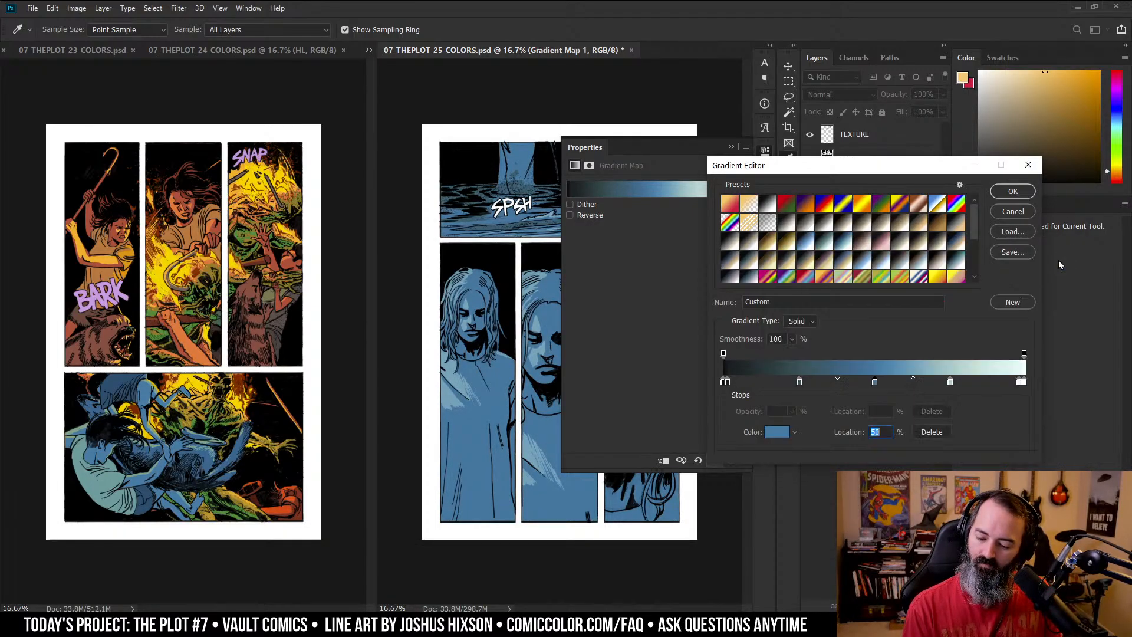
pyautogui.click(1020, 193)
pyautogui.press('l')
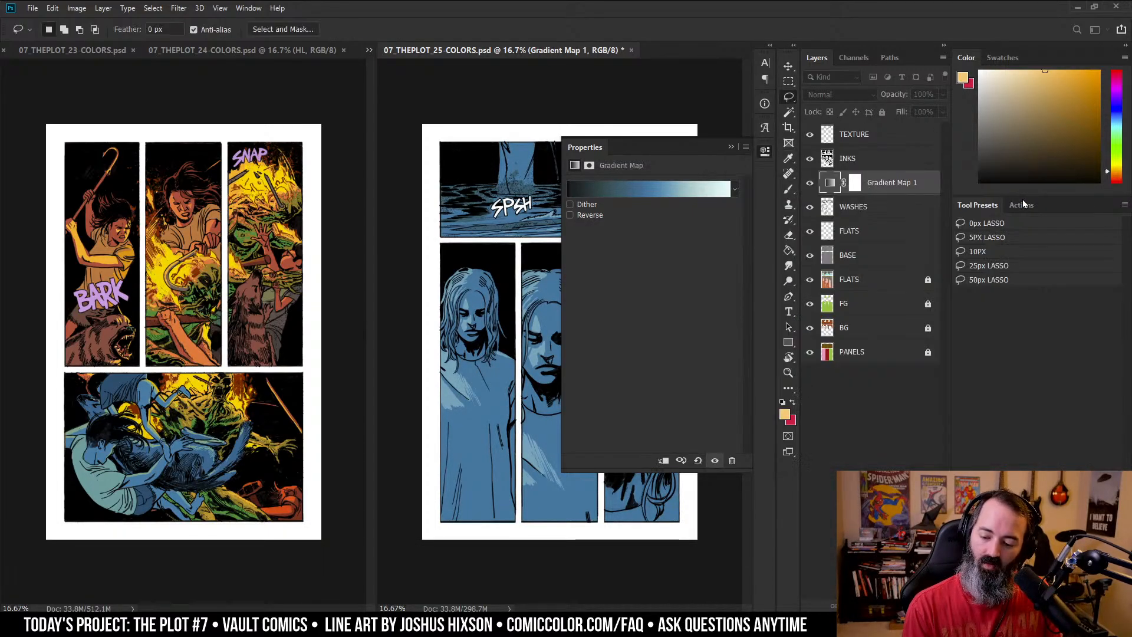
pyautogui.click(765, 154)
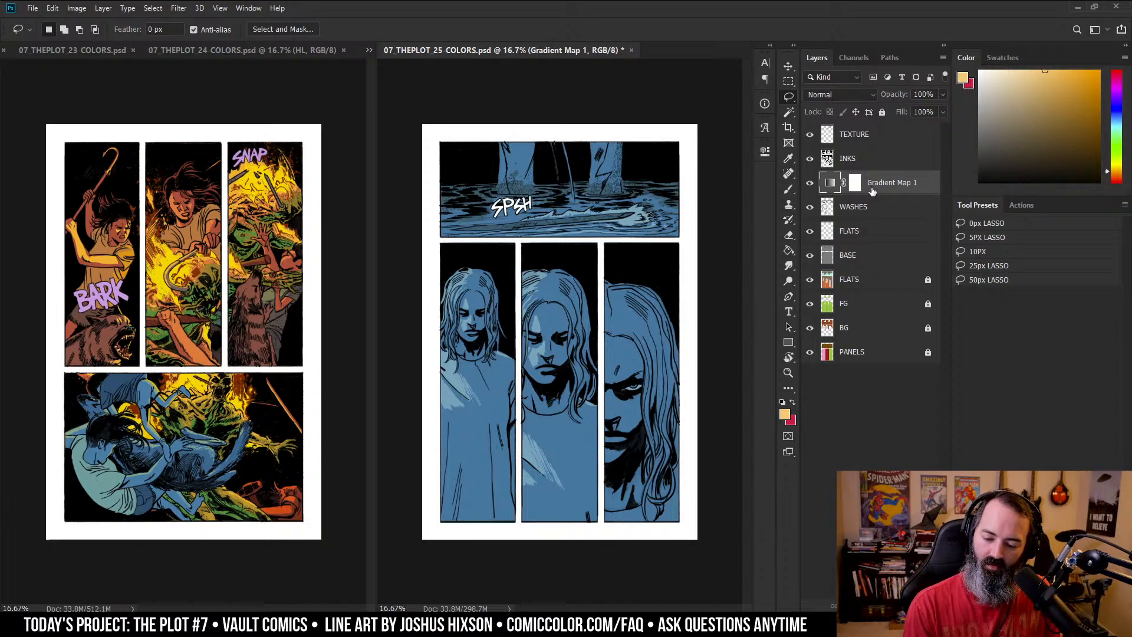
pyautogui.click(851, 235)
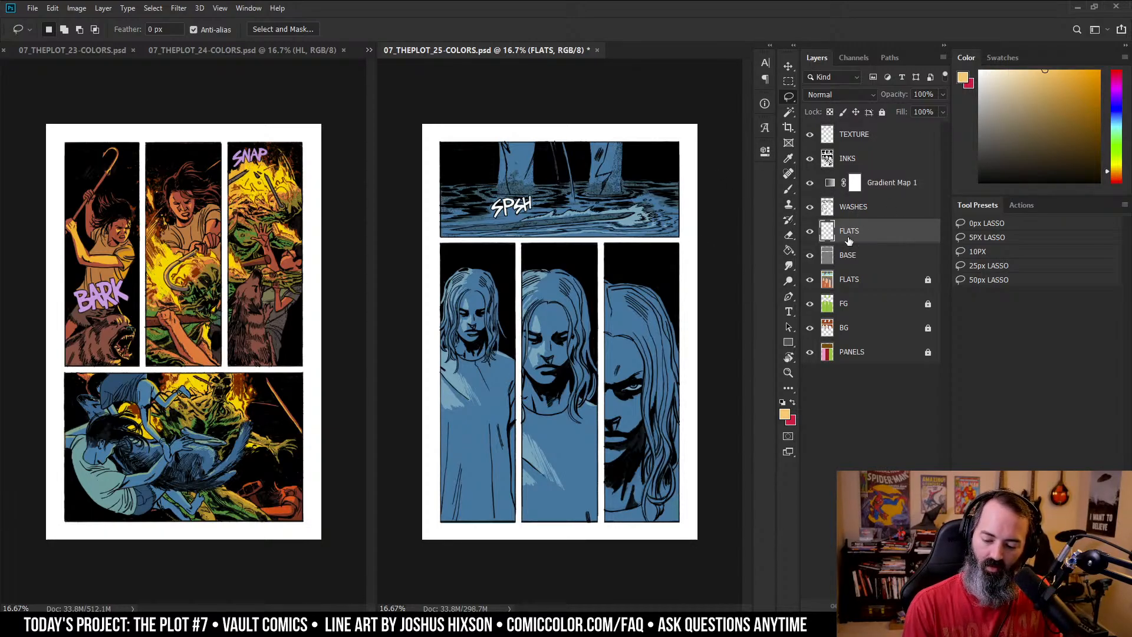
pyautogui.click(829, 279)
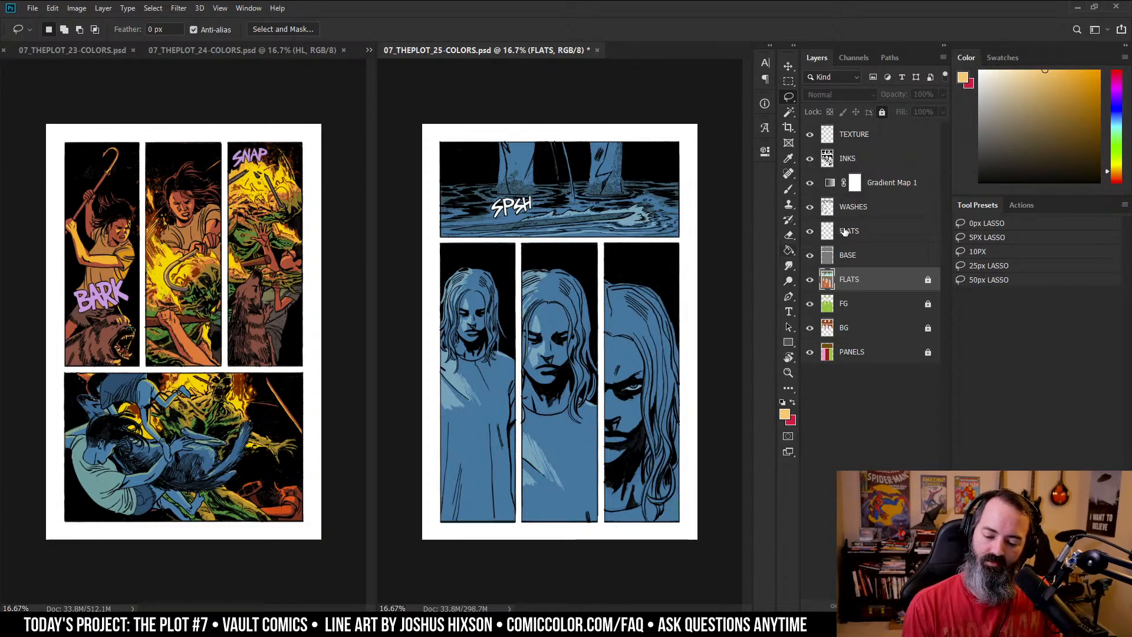
pyautogui.click(888, 183)
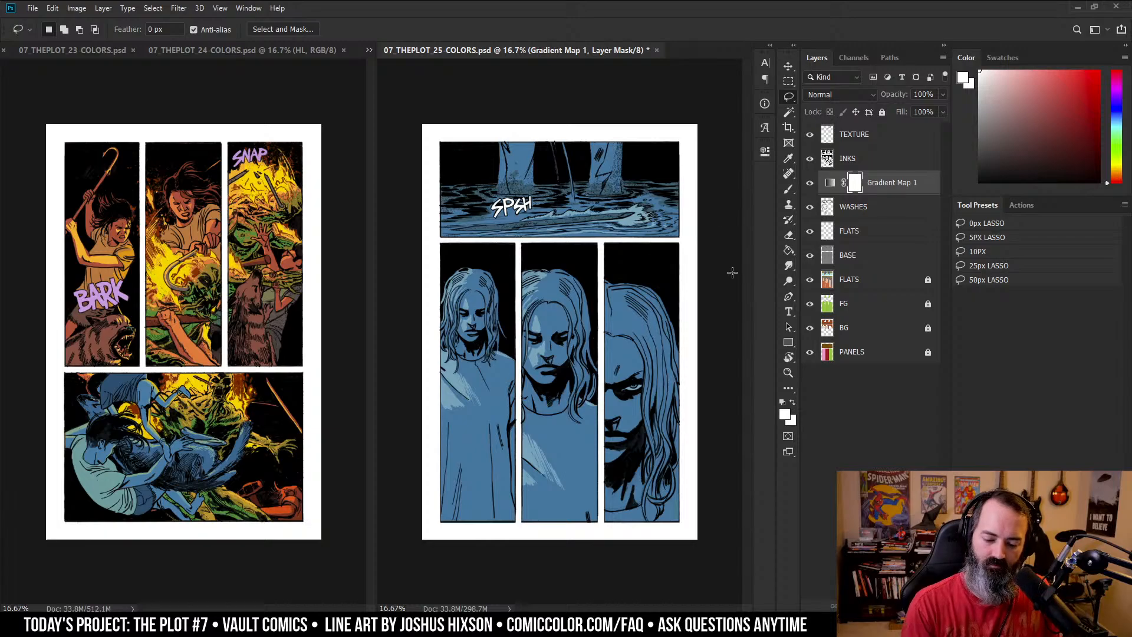
pyautogui.click(831, 255)
# - Fill the SPSH lettering in page 25's top panel with yellow on the unlocked FLATS layer
pyautogui.keyDown('ctrl'); pyautogui.click(605, 231); pyautogui.keyUp('ctrl')
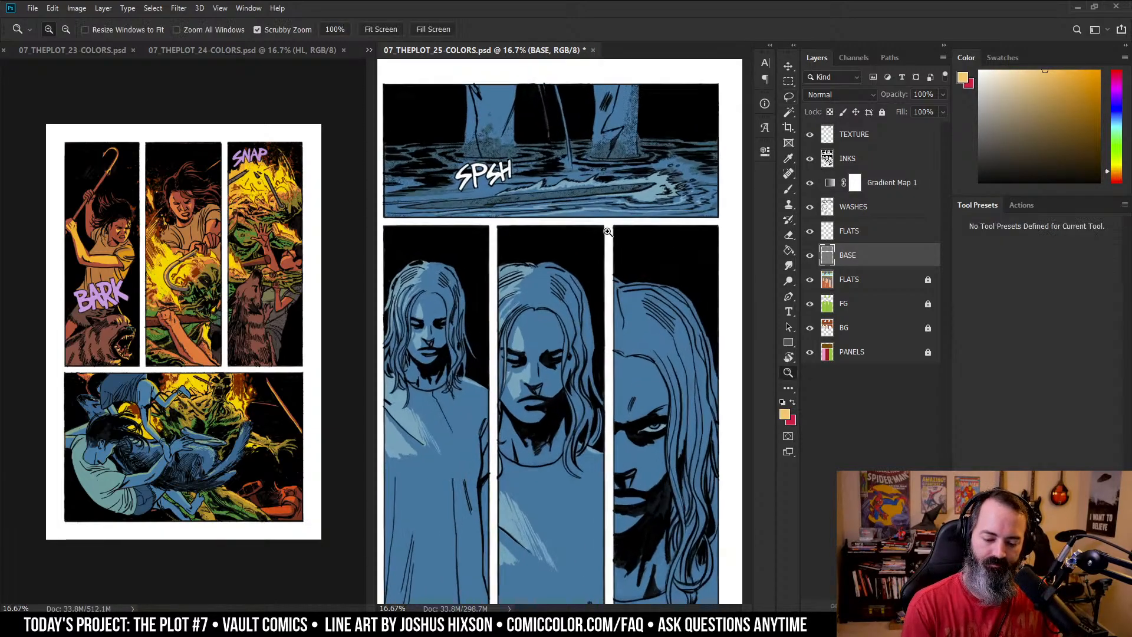
pyautogui.moveTo(609, 223); pyautogui.dragTo(662, 317)
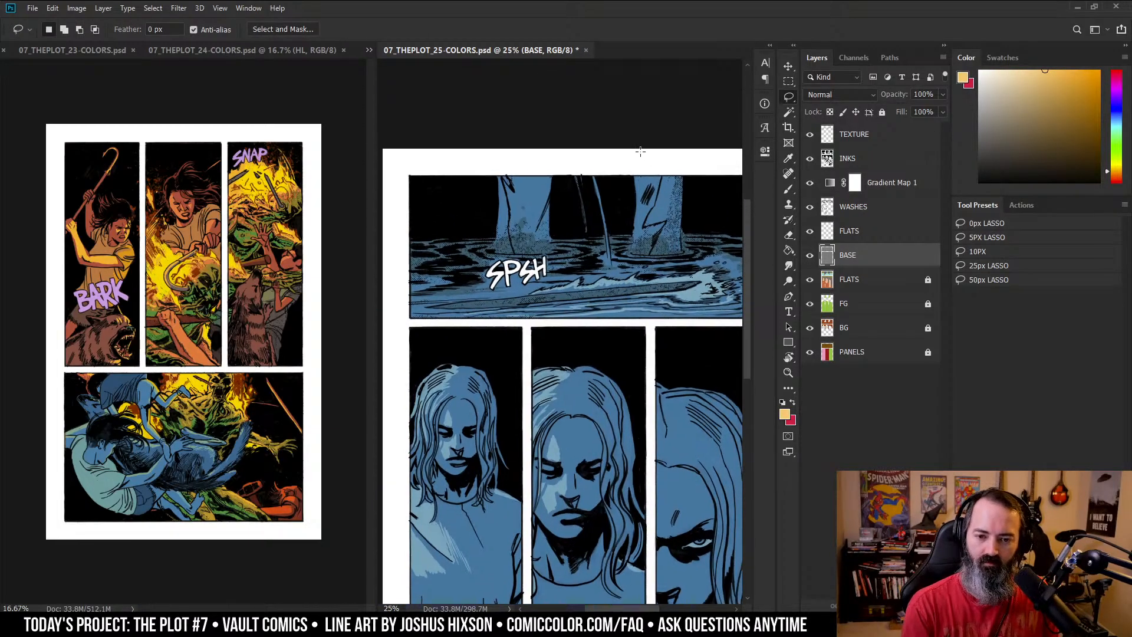
pyautogui.click(905, 281)
pyautogui.press('w')
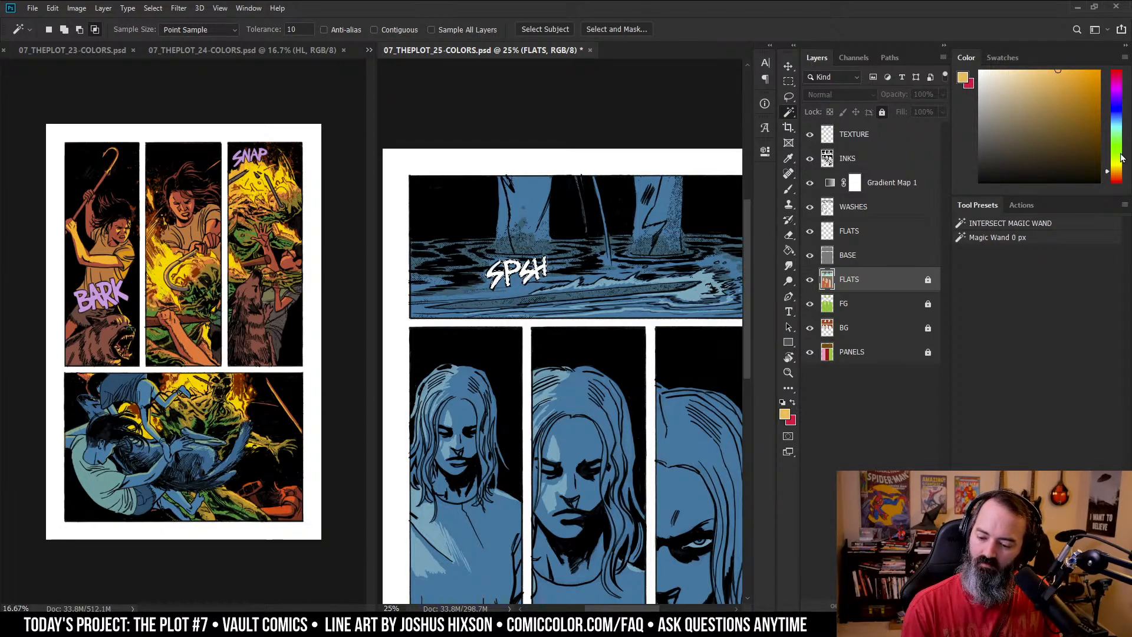
pyautogui.click(1117, 168)
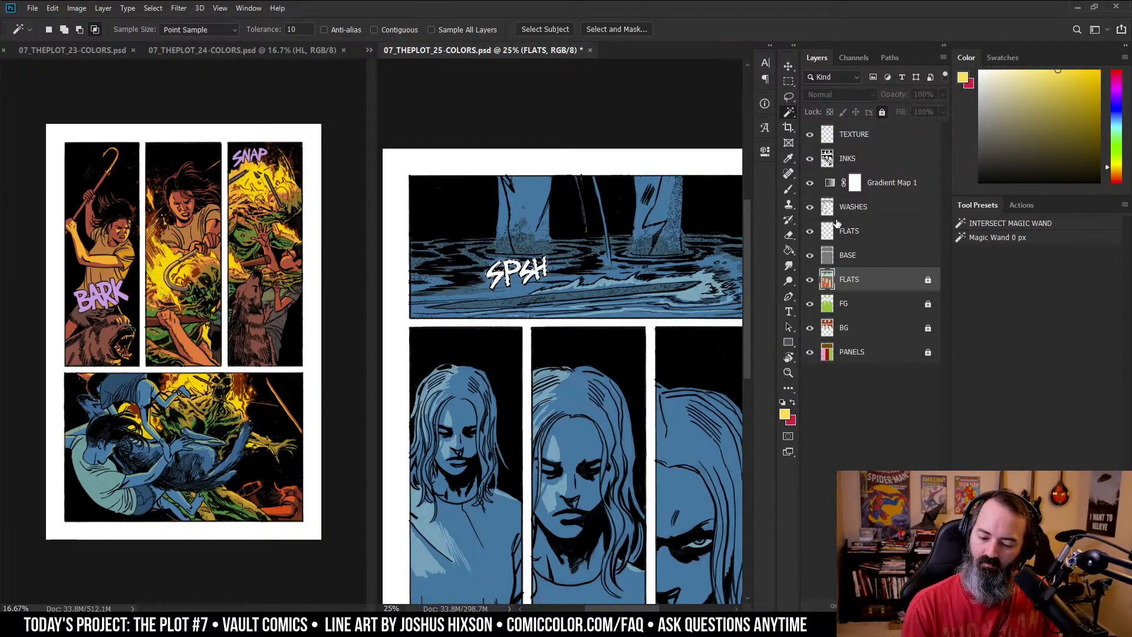
pyautogui.click(937, 233)
pyautogui.press('g')
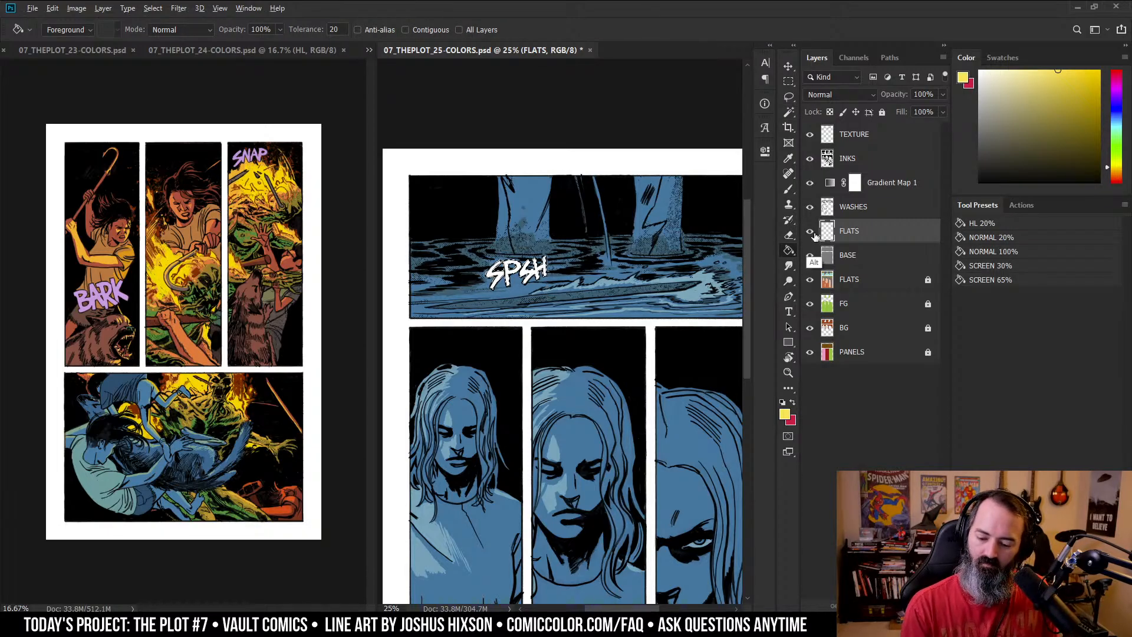
# - Move the FLATS layer holding the lettering above Gradient Map 1 so the gradient map no longer tints it
pyautogui.keyDown('alt'); pyautogui.click(810, 255); pyautogui.keyUp('alt')
pyautogui.keyDown('alt'); pyautogui.click(810, 255); pyautogui.keyUp('alt')
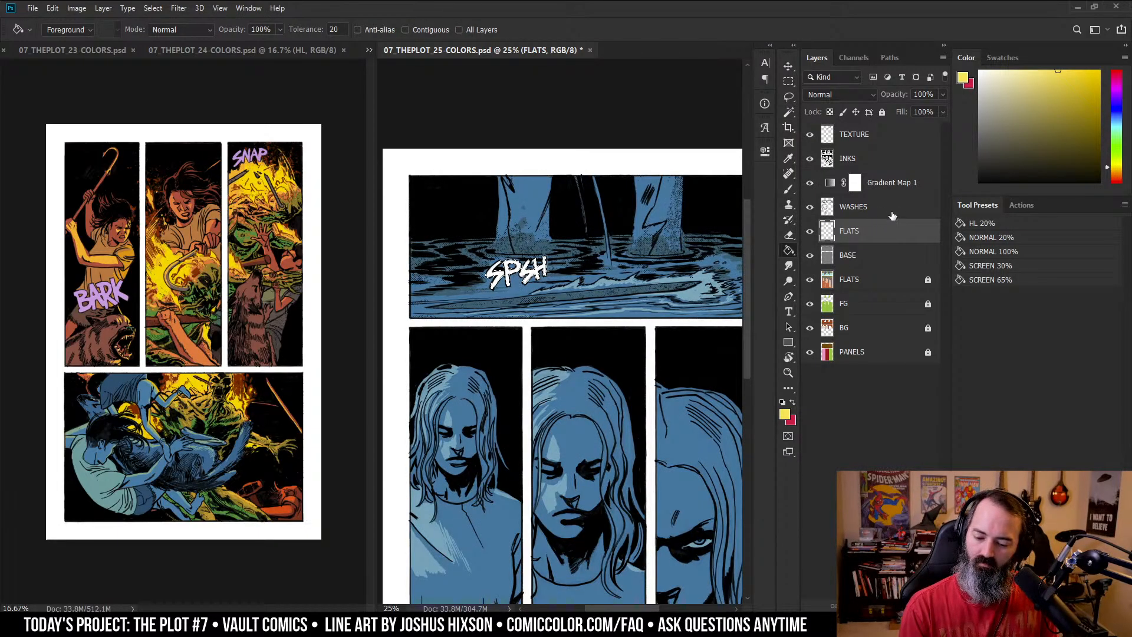
pyautogui.moveTo(888, 224); pyautogui.dragTo(884, 175)
pyautogui.press('z')
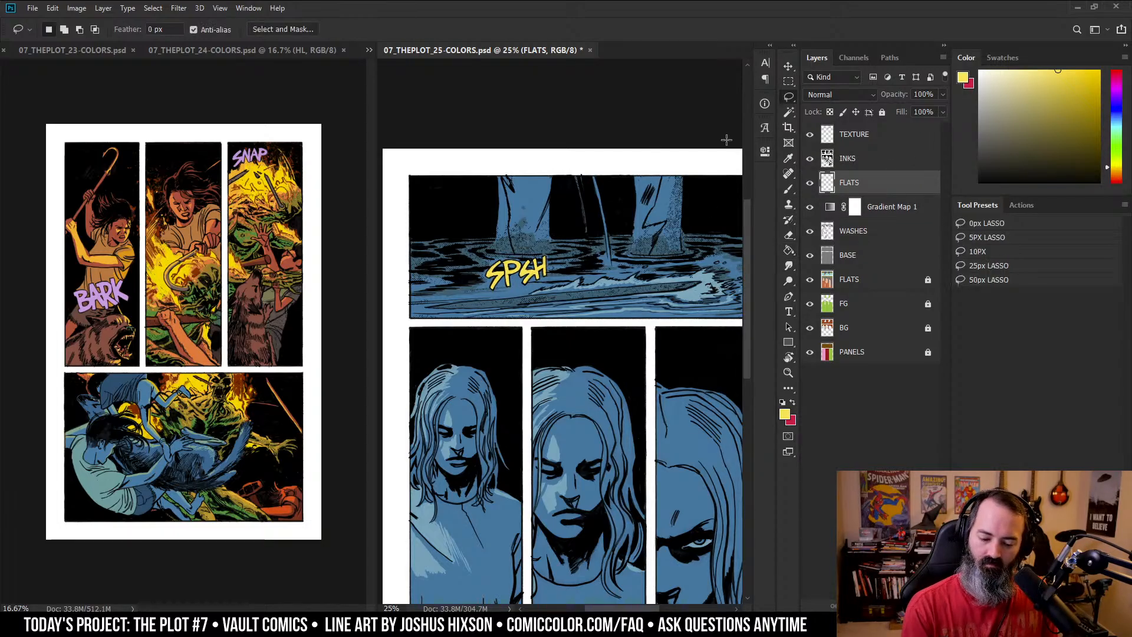
pyautogui.keyDown('alt'); pyautogui.click(660, 239); pyautogui.keyUp('alt')
pyautogui.press('l')
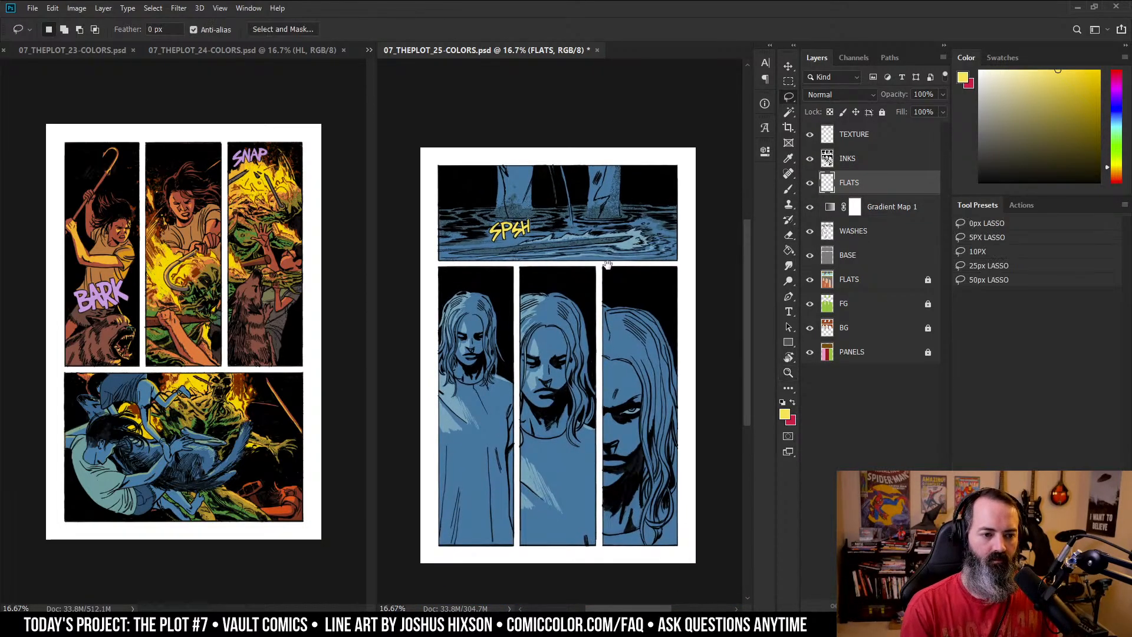
pyautogui.scroll(-1, 608, 265)
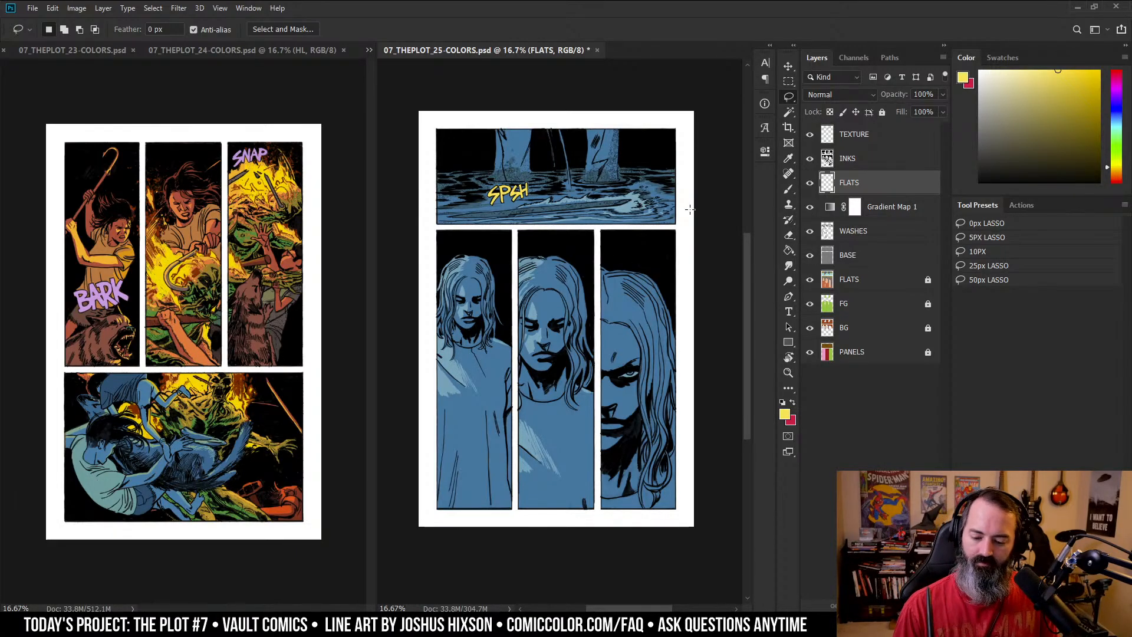
# - Select the highlight shapes from the WASHES layer and fill them with yellow on a new layer above Gradient Map 1
pyautogui.click(835, 231)
pyautogui.press('w')
pyautogui.click(557, 324)
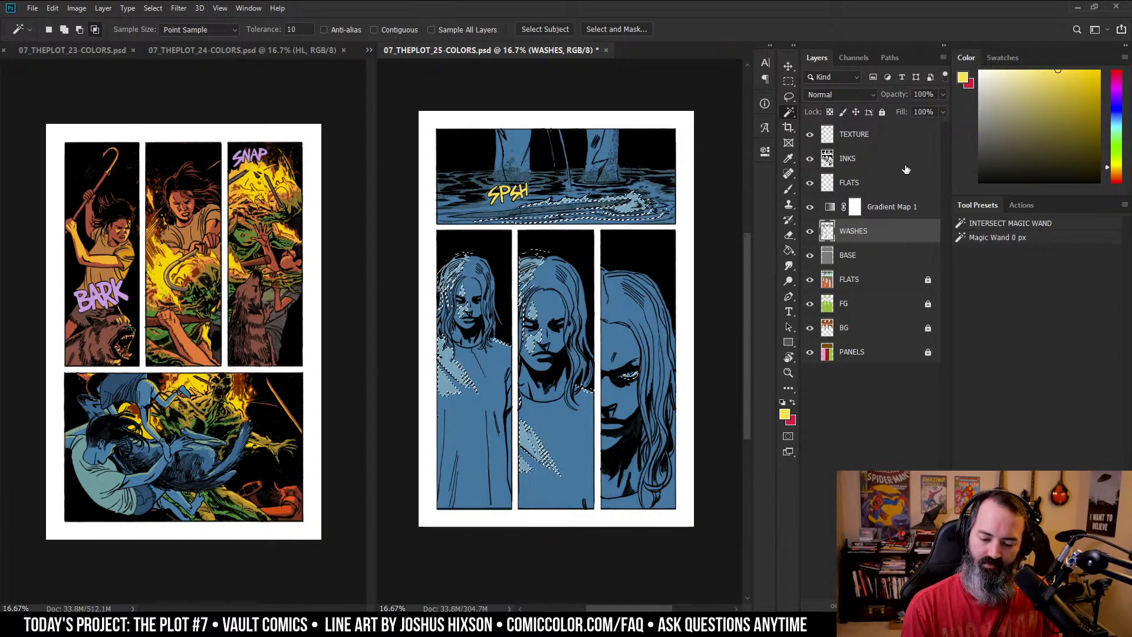
pyautogui.click(855, 206)
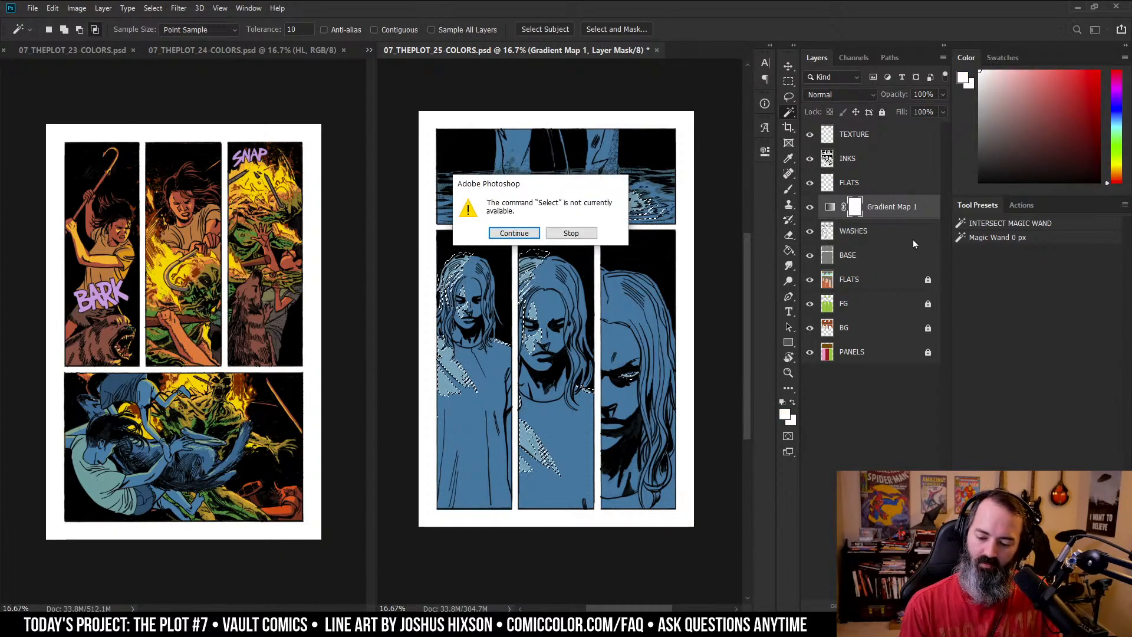
pyautogui.click(577, 233)
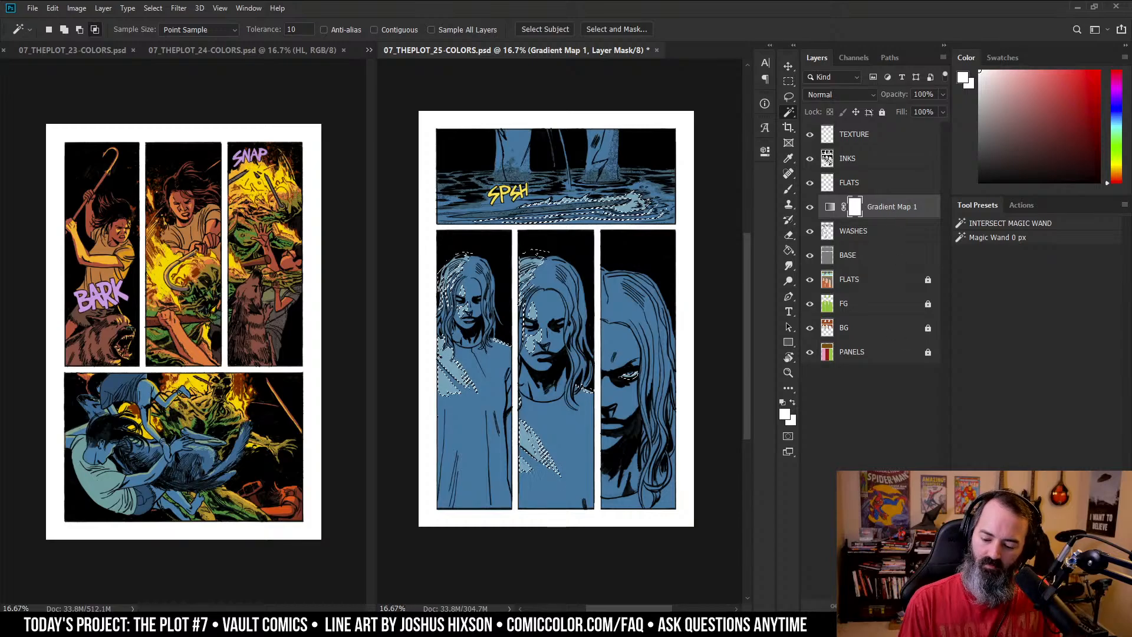
pyautogui.hotkey('ctrl', 'shift', 'alt', 'n')
pyautogui.press('g')
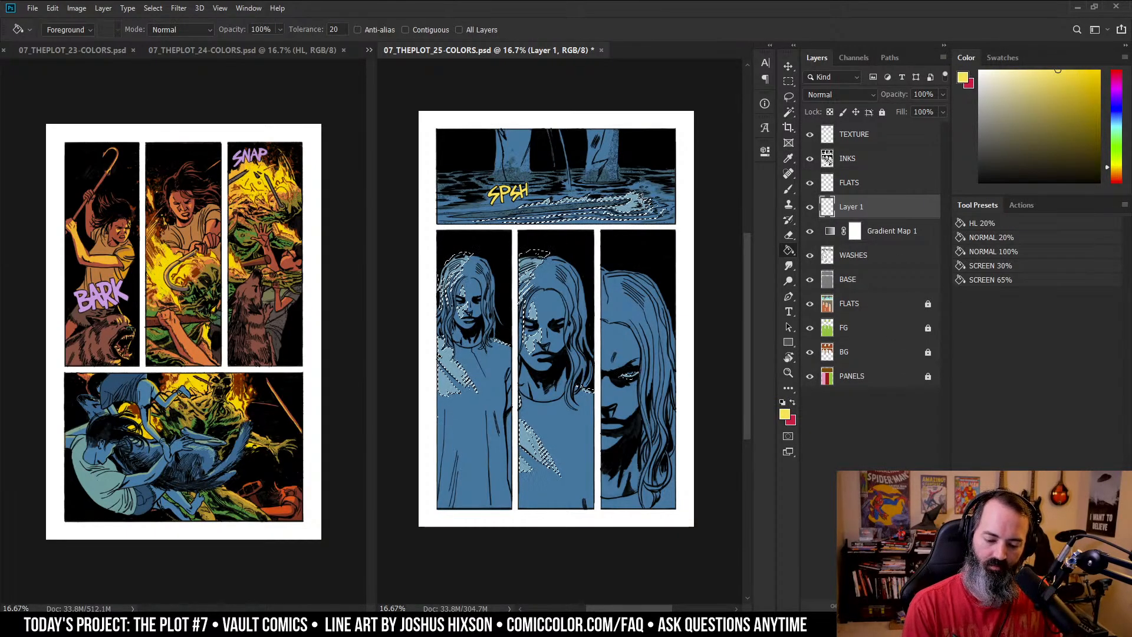
pyautogui.click(636, 204)
pyautogui.hotkey('ctrl', 'd')
# - Shift the yellow highlights to pale peach with Hue/Saturation: hue -19, saturation +11, lightness +44
pyautogui.hotkey('ctrl', 'u')
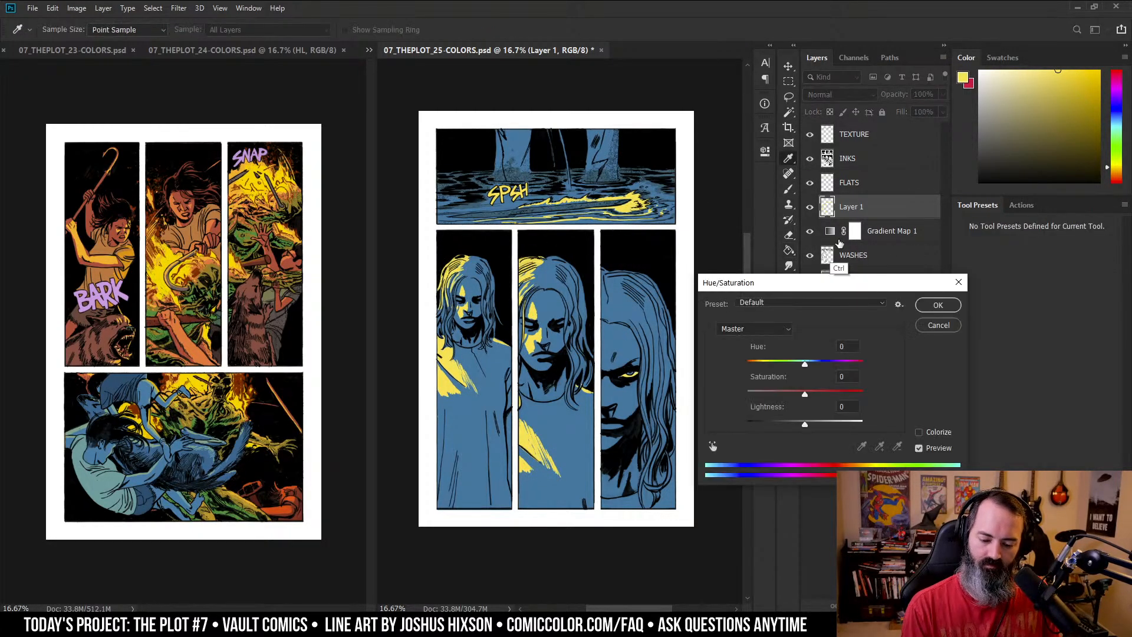
pyautogui.moveTo(801, 426); pyautogui.dragTo(791, 367)
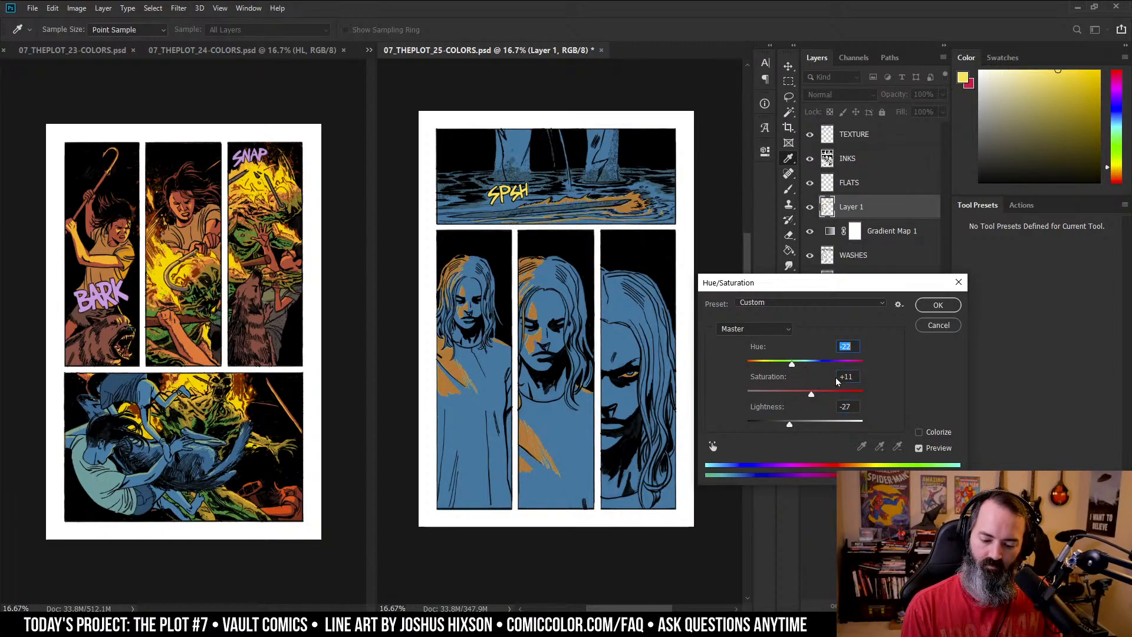
pyautogui.moveTo(812, 416); pyautogui.dragTo(832, 424)
pyautogui.moveTo(791, 362); pyautogui.dragTo(793, 366)
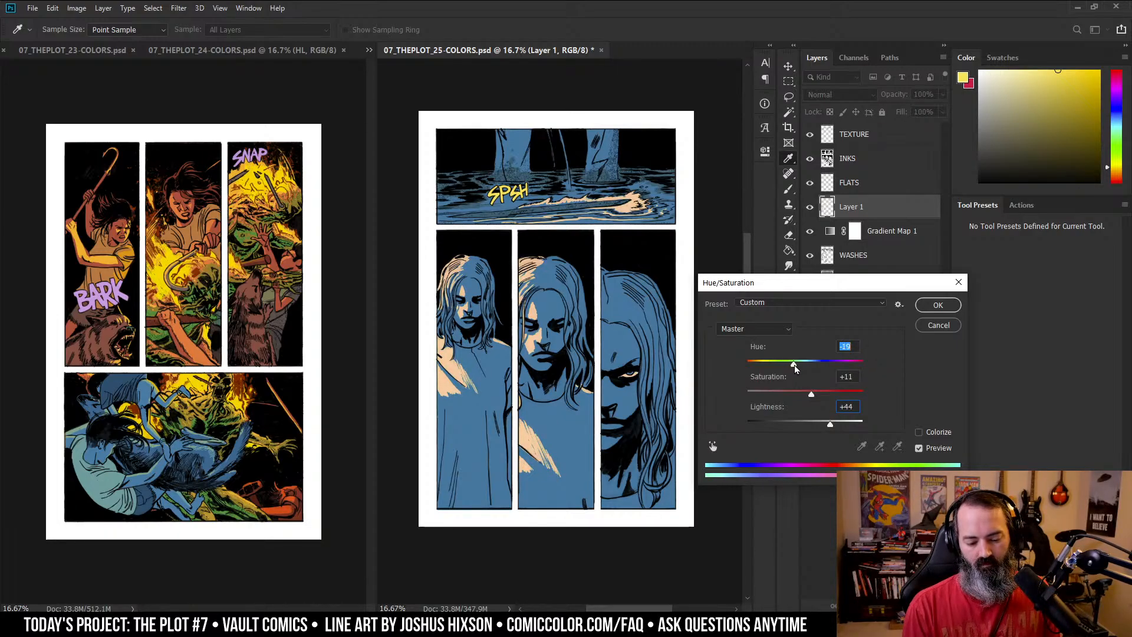
pyautogui.click(932, 308)
pyautogui.press('l')
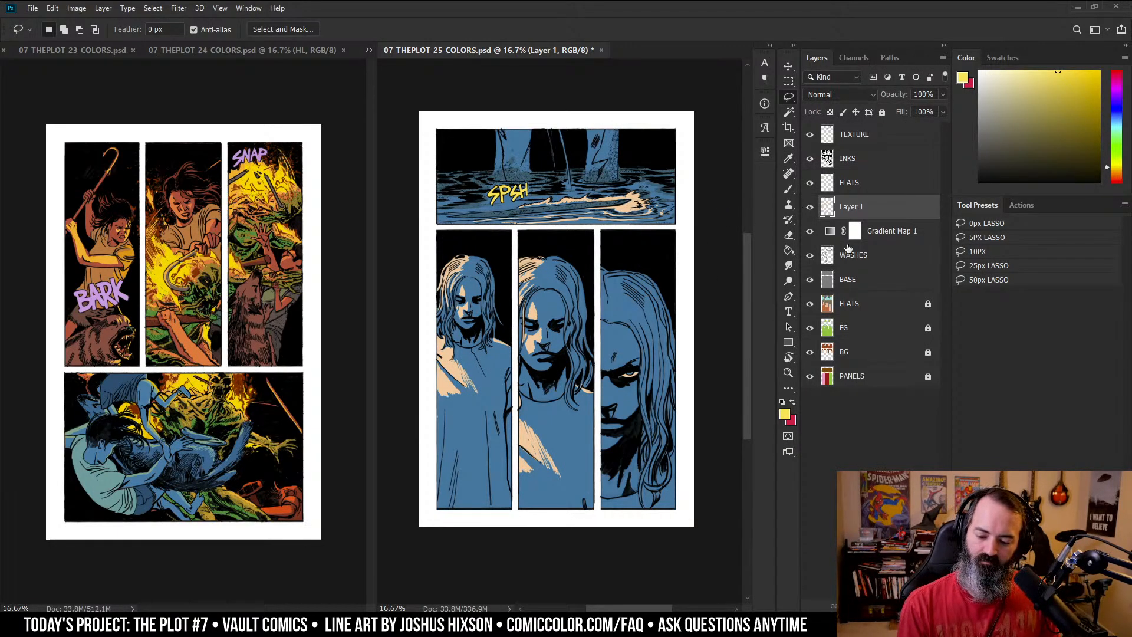
# - Darken Gradient Map 1 by moving its dark teal stop to 36% and its blue middle stop slightly toward the light end
pyautogui.doubleClick(838, 234)
pyautogui.click(637, 188)
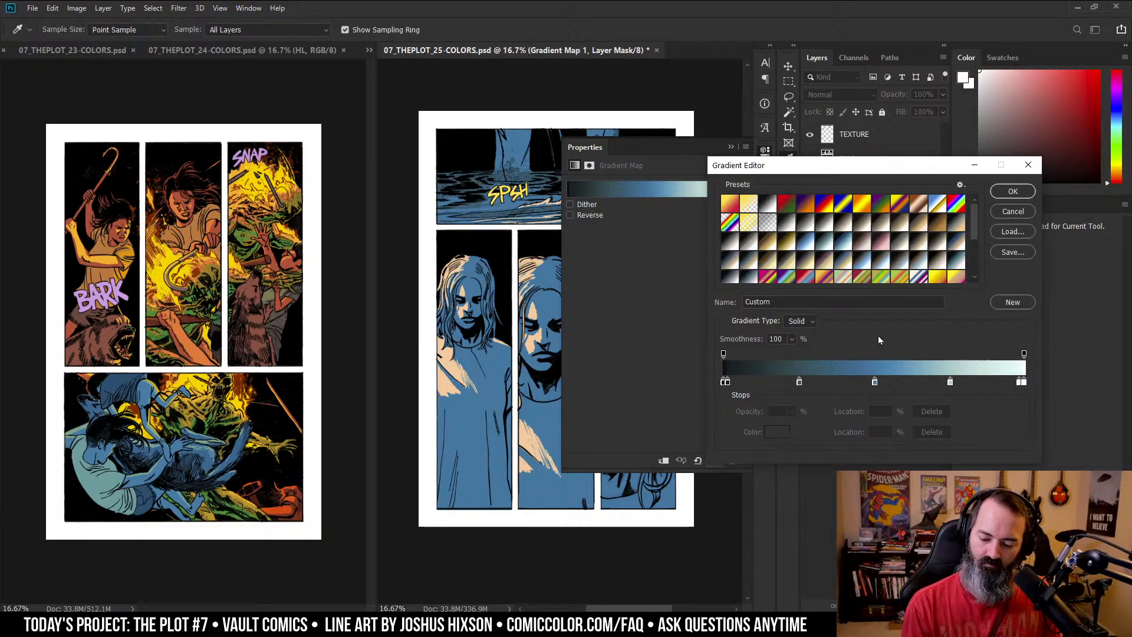
pyautogui.moveTo(826, 165); pyautogui.dragTo(867, 134)
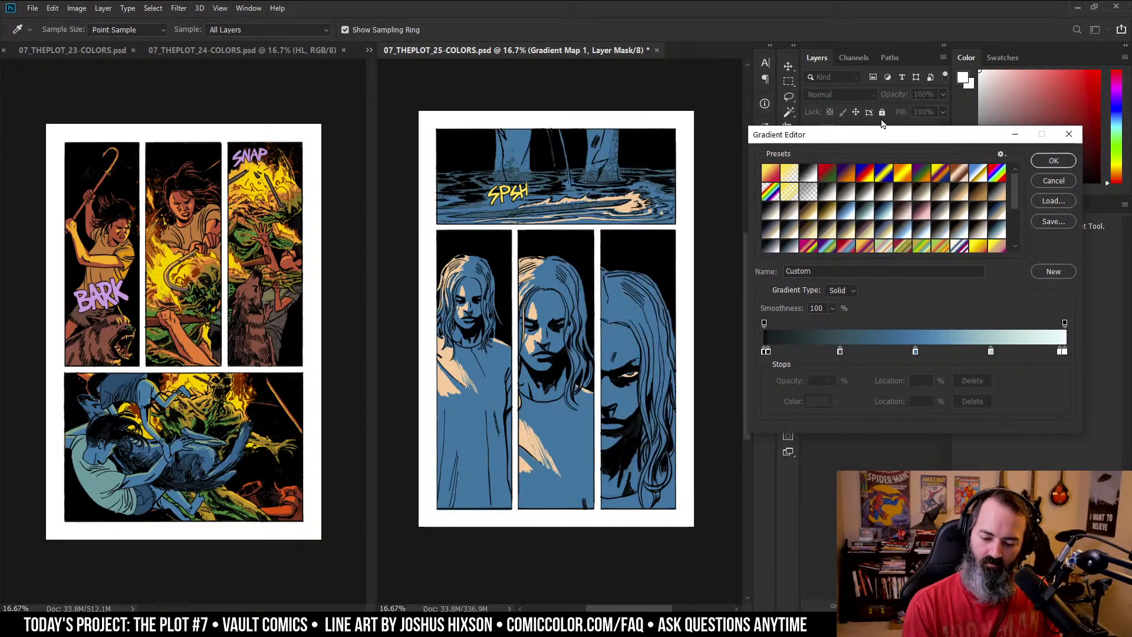
pyautogui.click(908, 352)
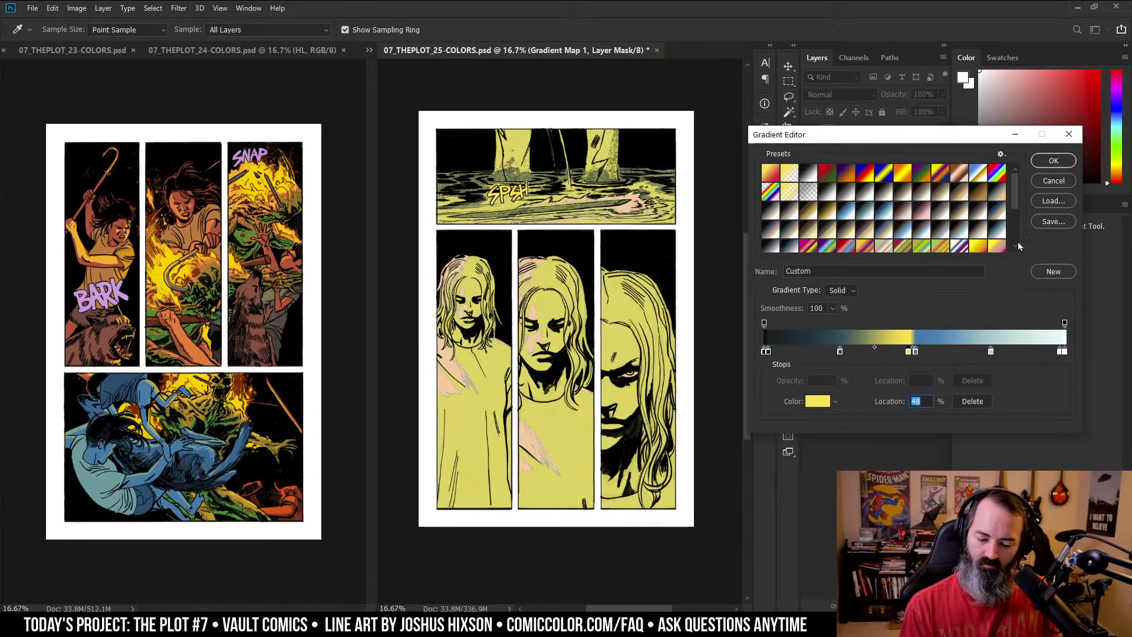
pyautogui.click(949, 337)
pyautogui.moveTo(912, 352); pyautogui.dragTo(931, 352)
pyautogui.moveTo(840, 352); pyautogui.dragTo(873, 352)
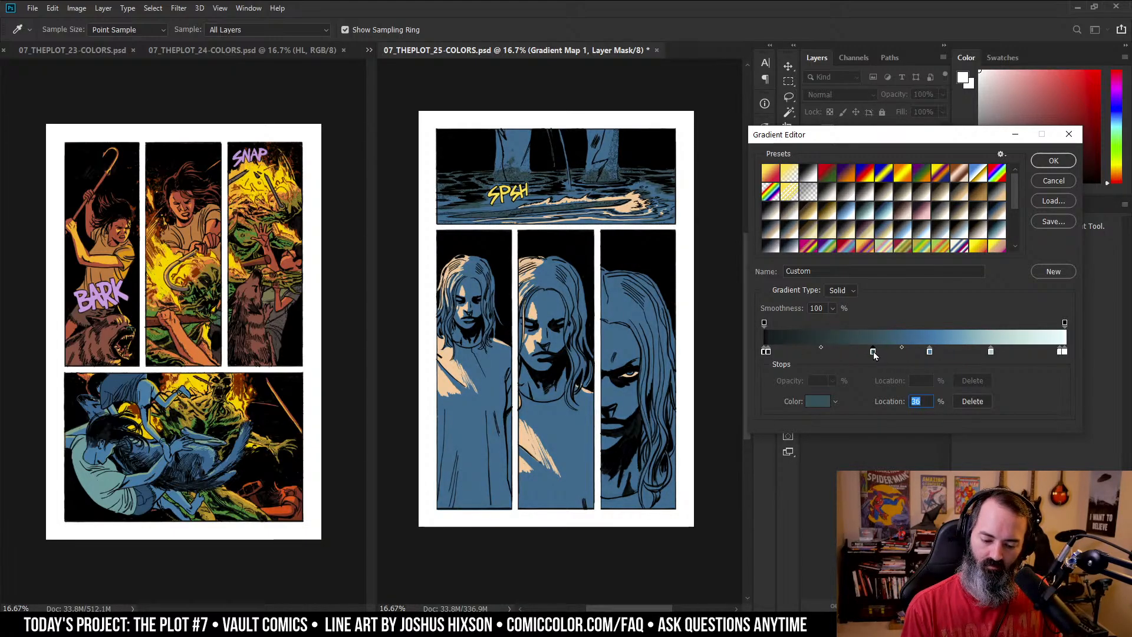
pyautogui.click(1054, 160)
pyautogui.press('l')
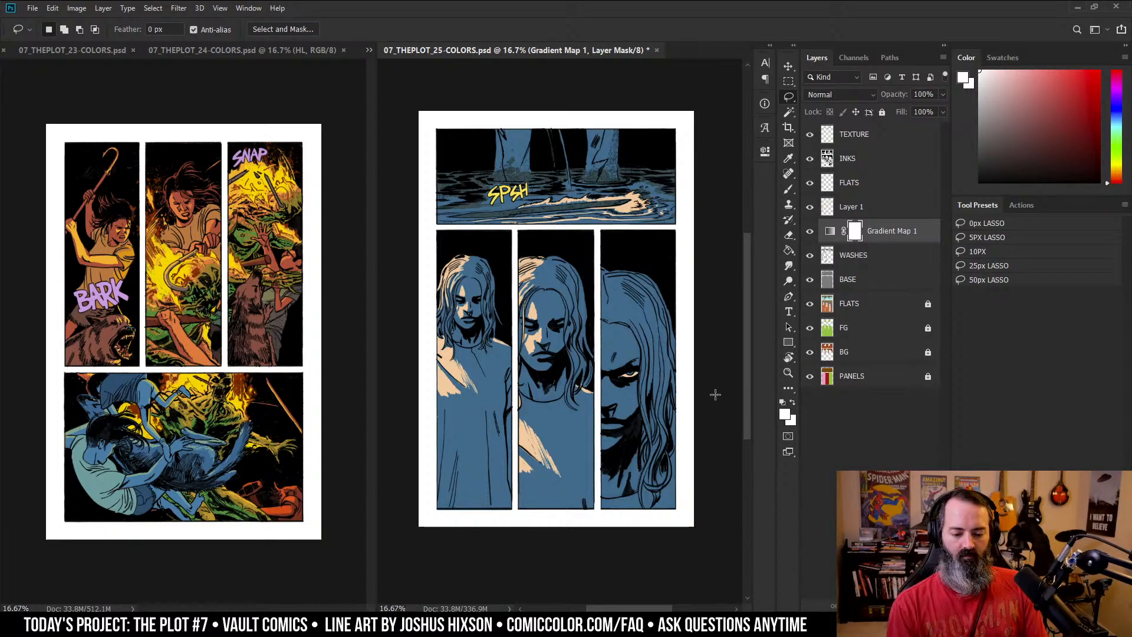
# - Make the peach highlights on Layer 1 richer by raising saturation to +63 and slightly lowering lightness
pyautogui.click(902, 211)
pyautogui.hotkey('ctrl', 'u')
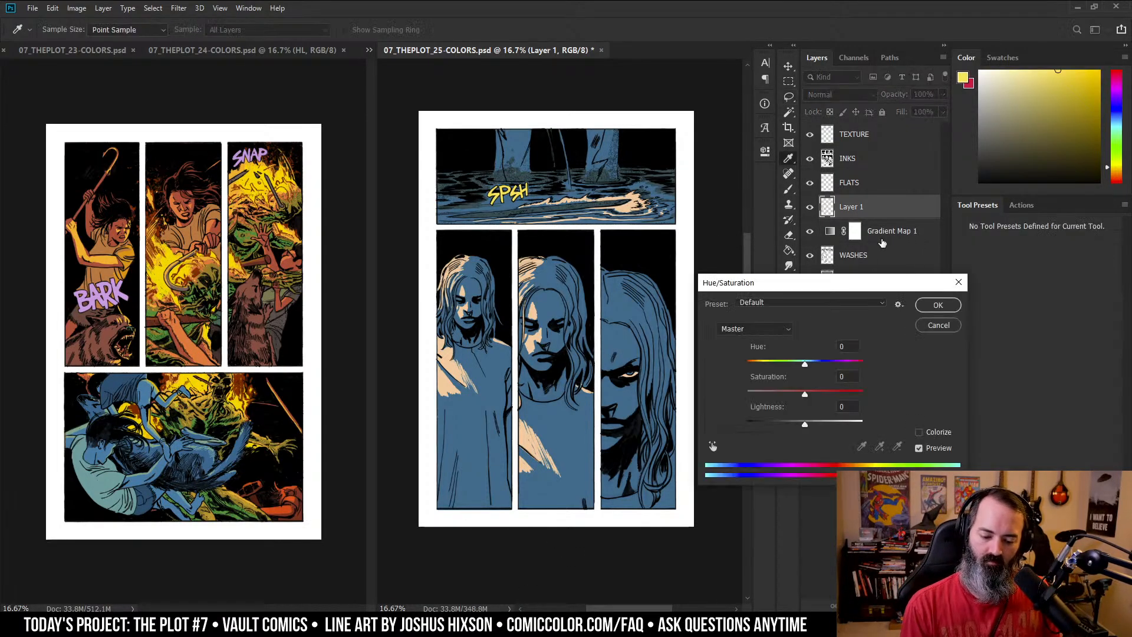
pyautogui.moveTo(809, 392); pyautogui.dragTo(842, 390)
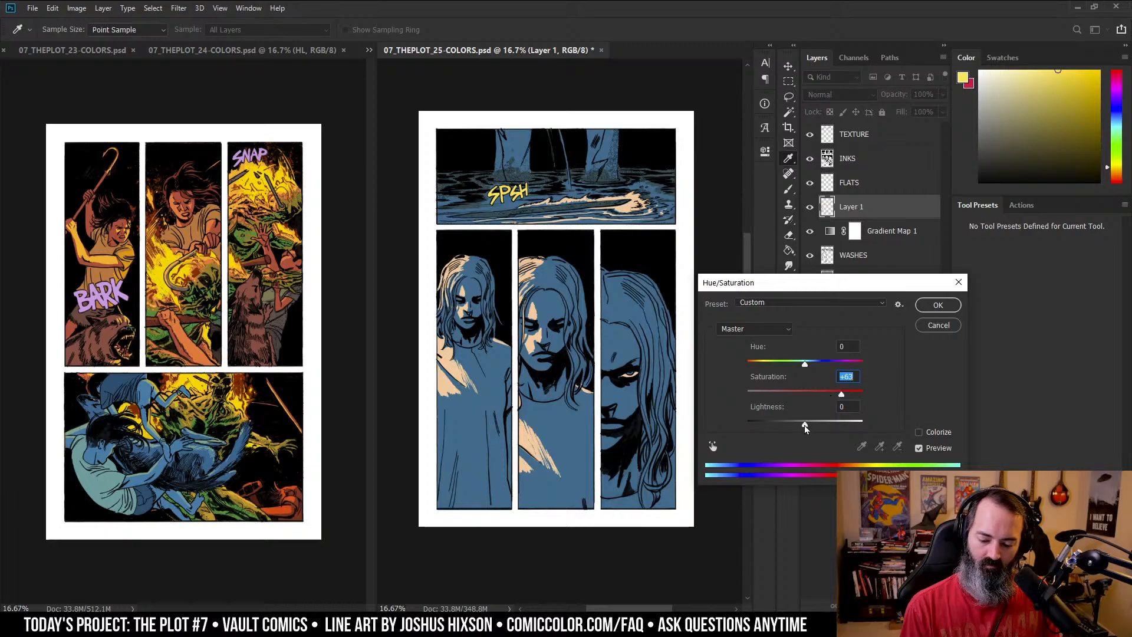
pyautogui.moveTo(805, 425); pyautogui.dragTo(798, 425)
pyautogui.click(940, 304)
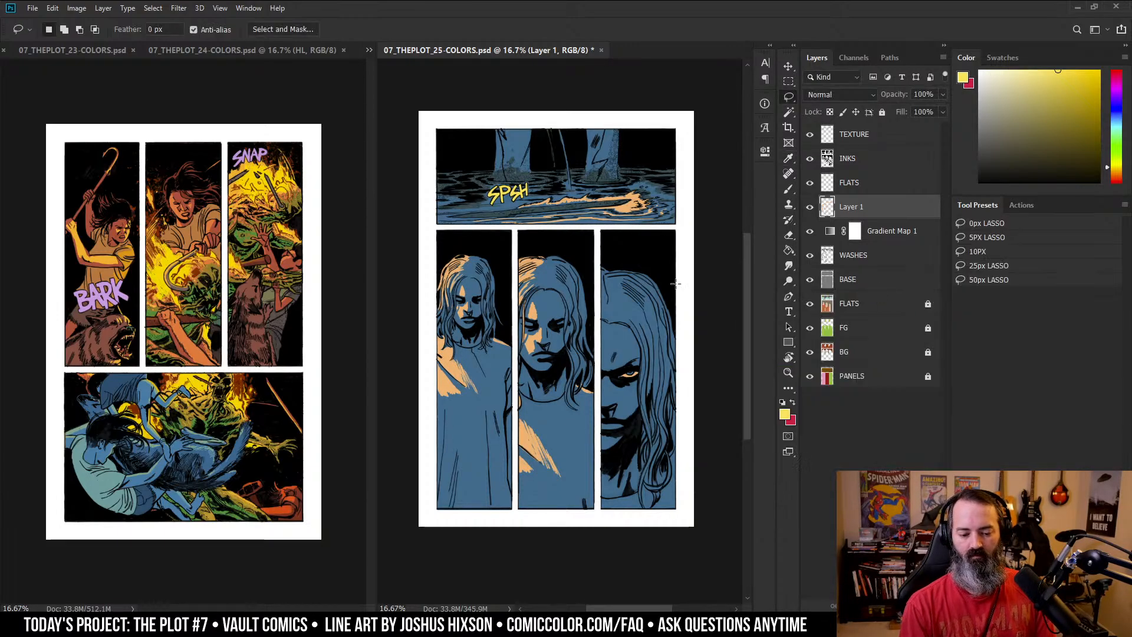
# - Select the hair of the figures in the three lower panels from the locked FLATS layer, and make Layer 1 active
pyautogui.hotkey('ctrl', 'alt', '2')
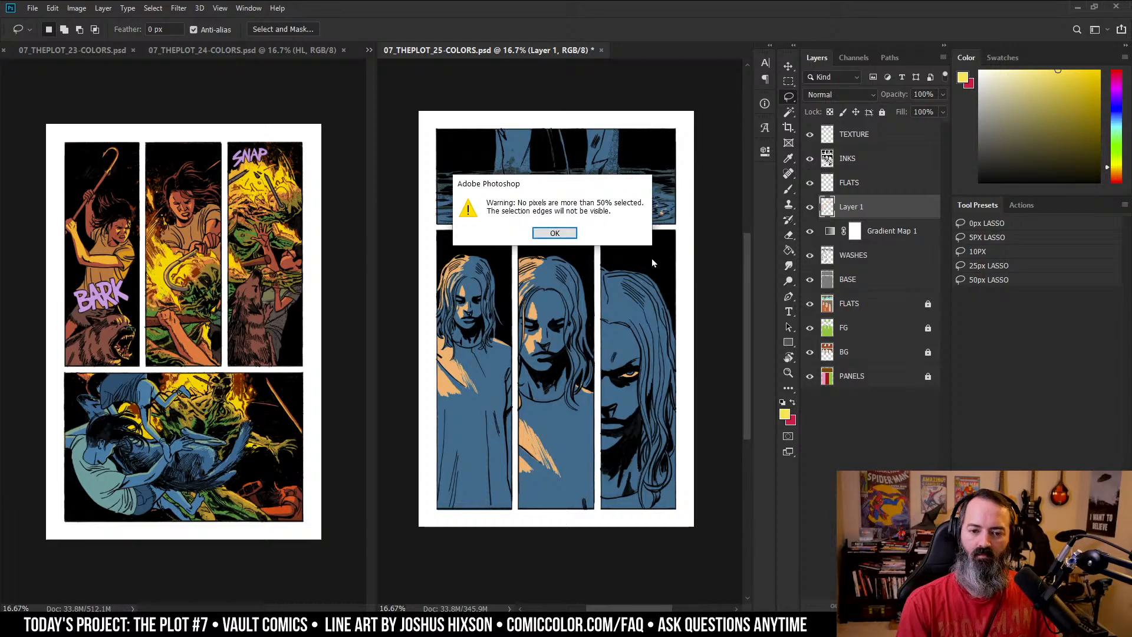
pyautogui.press('Return')
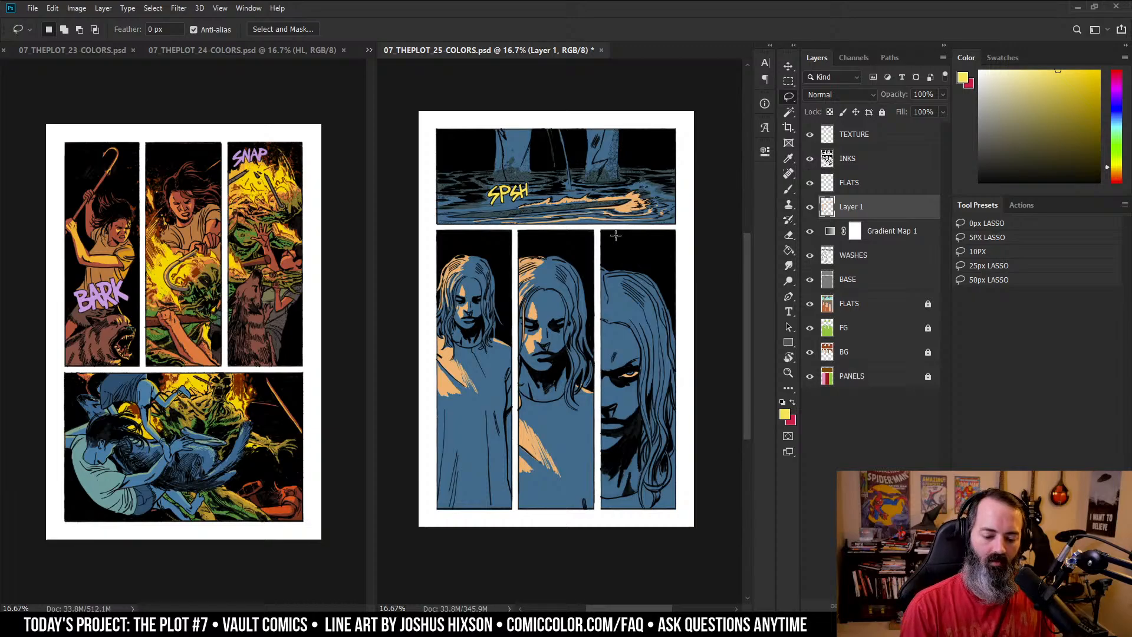
pyautogui.click(849, 303)
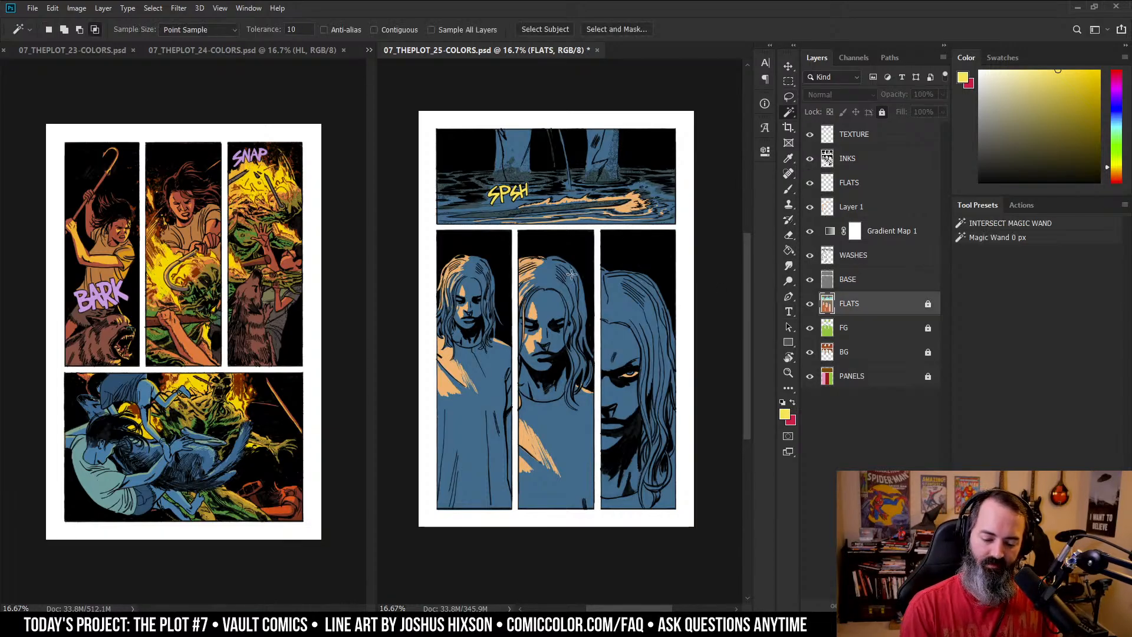
pyautogui.press('w')
pyautogui.click(593, 261)
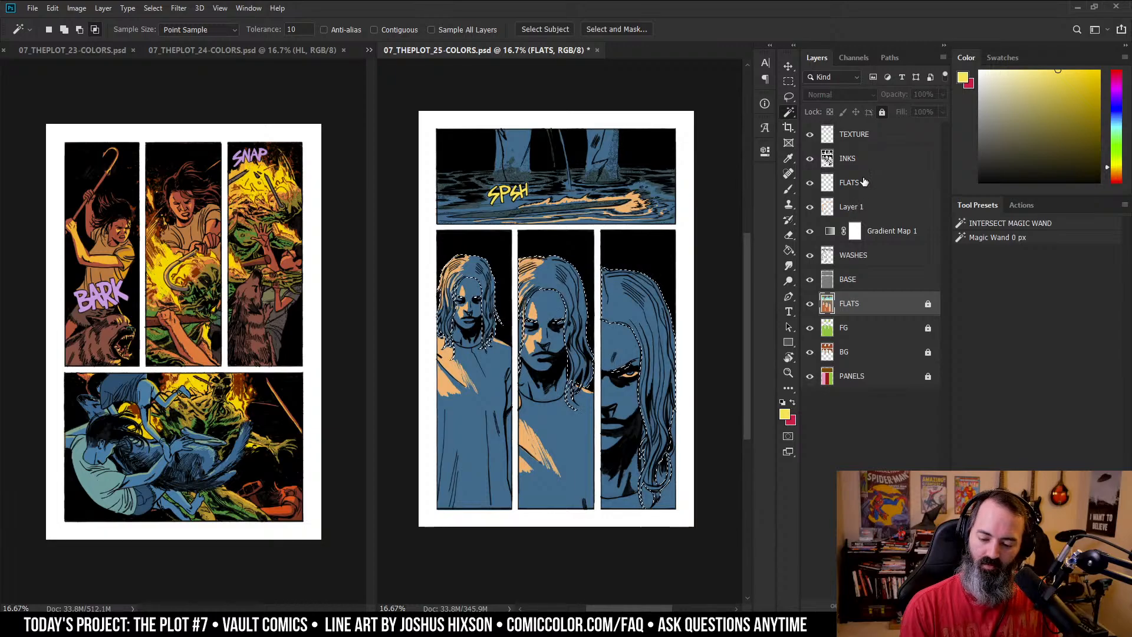
pyautogui.click(844, 207)
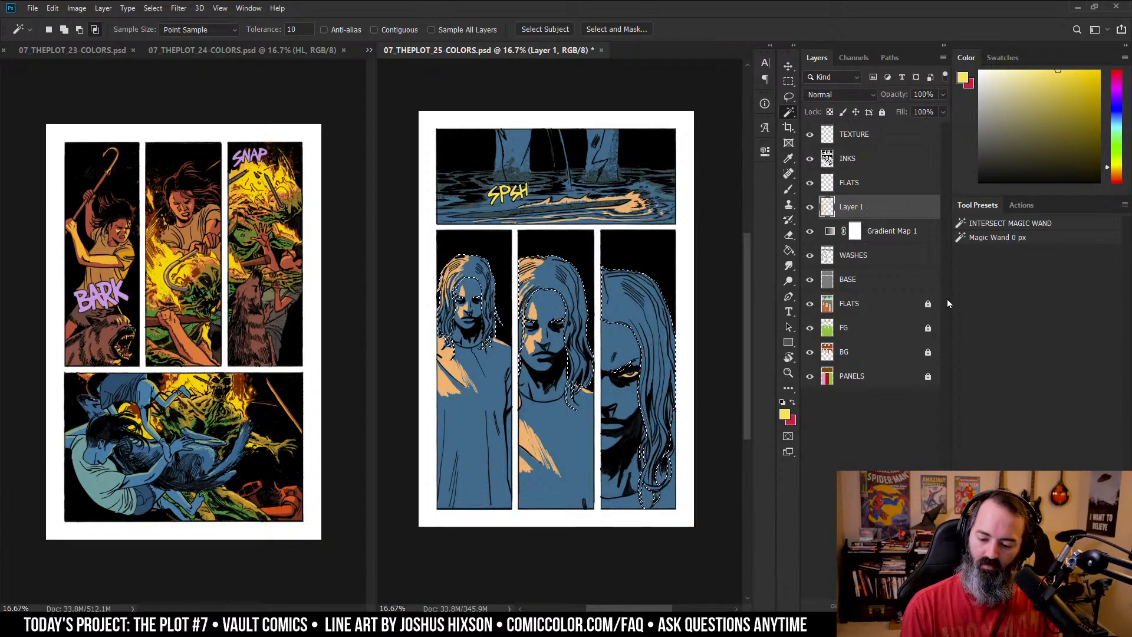
# - Rename the BASE layer as COLORS and add a Hard Light layer named HL directly below INKS
pyautogui.doubleClick(848, 279)
pyautogui.write('COLORS')
pyautogui.press('Return')
pyautogui.press('F2')
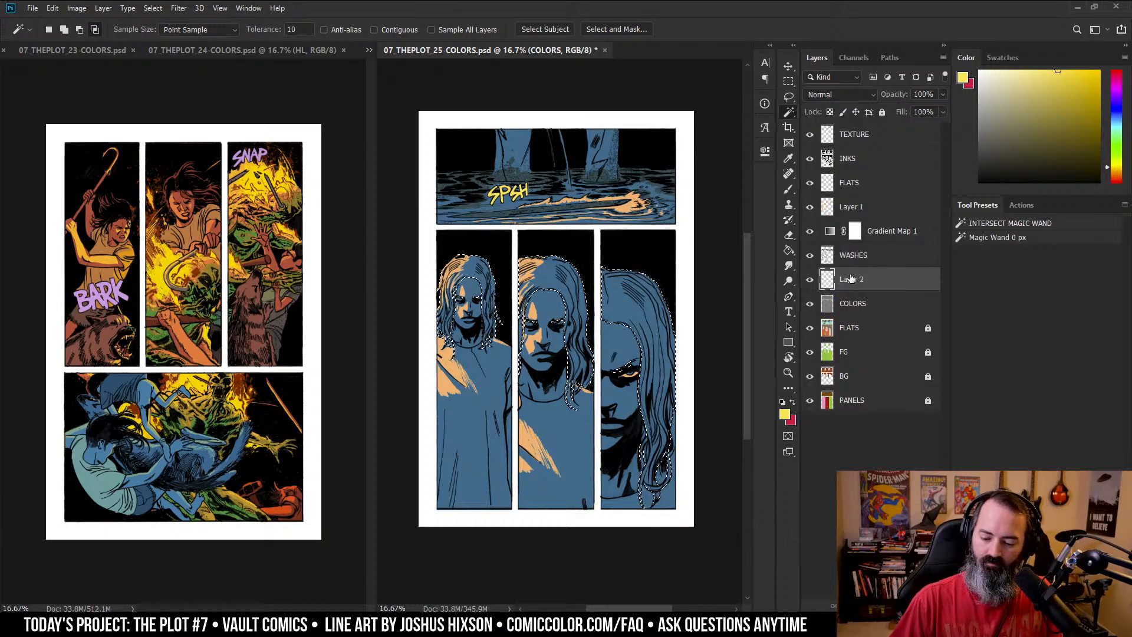
pyautogui.moveTo(894, 279); pyautogui.dragTo(894, 171)
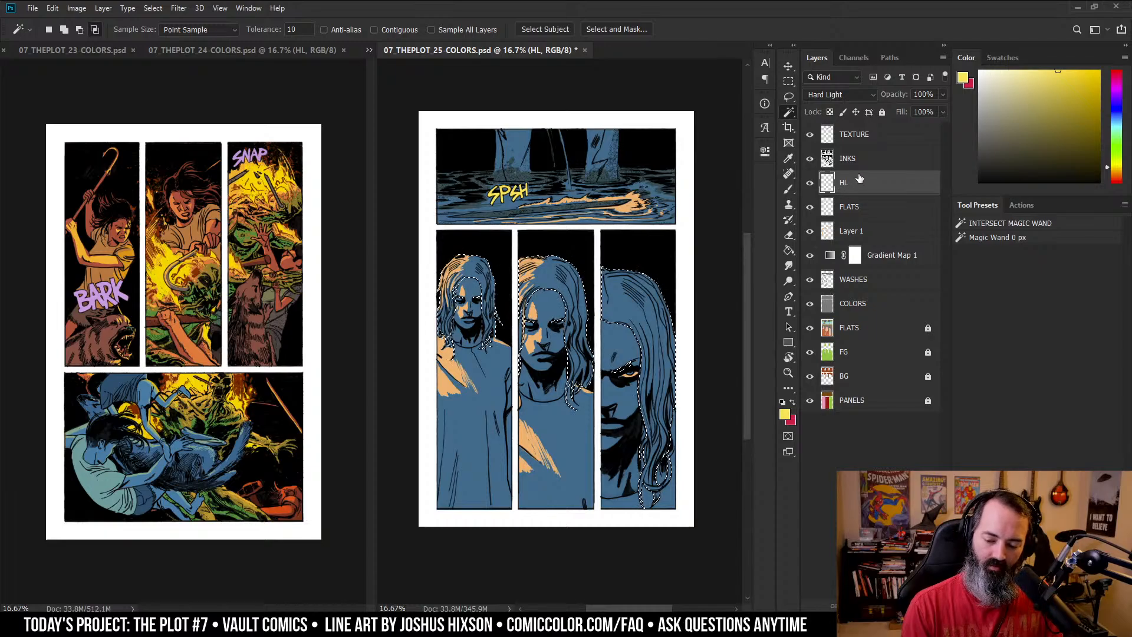
pyautogui.moveTo(858, 181); pyautogui.dragTo(965, 292)
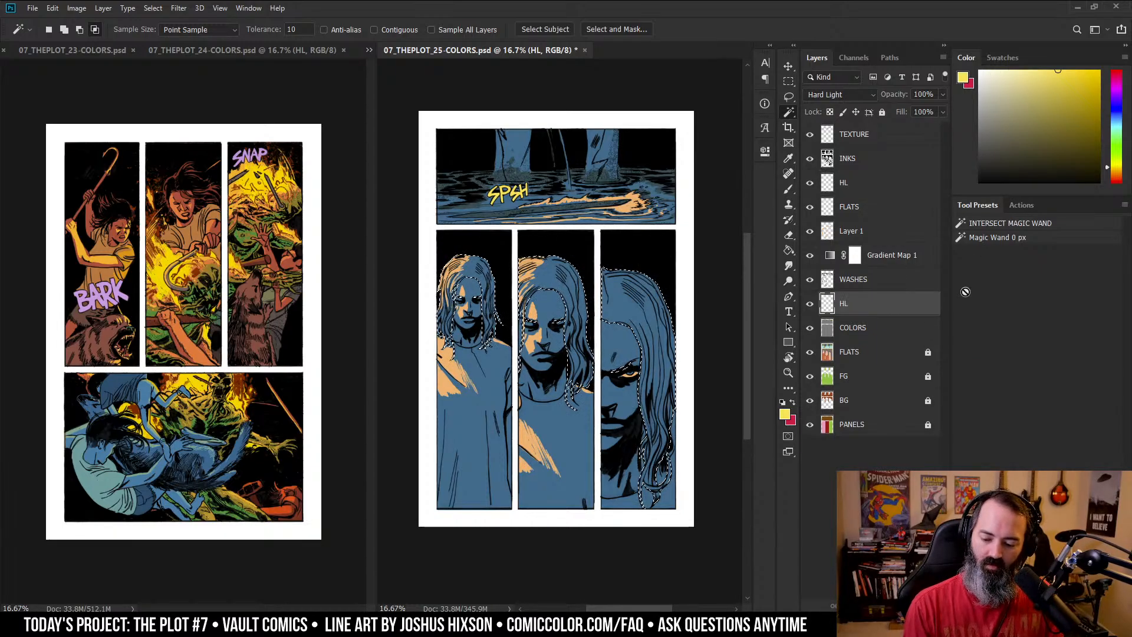
pyautogui.hotkey('ctrl', 'j')
pyautogui.hotkey('ctrl', 'j')
pyautogui.hotkey('ctrl', 'j')
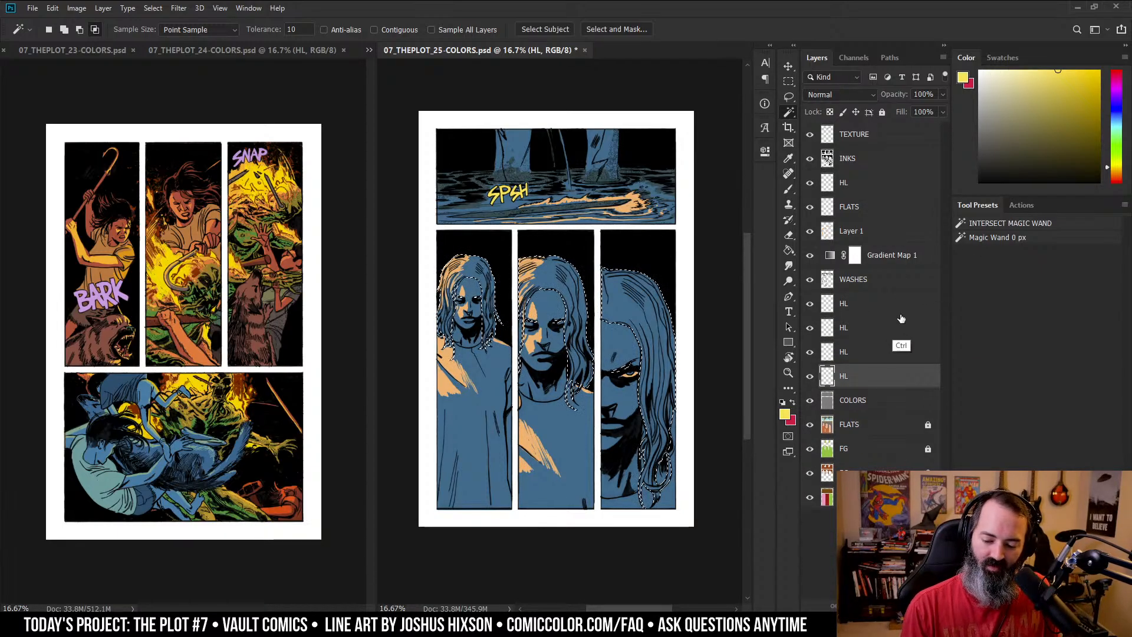
pyautogui.hotkey('ctrl', 'e')
pyautogui.hotkey('ctrl', 'e')
pyautogui.hotkey('ctrl', 'e')
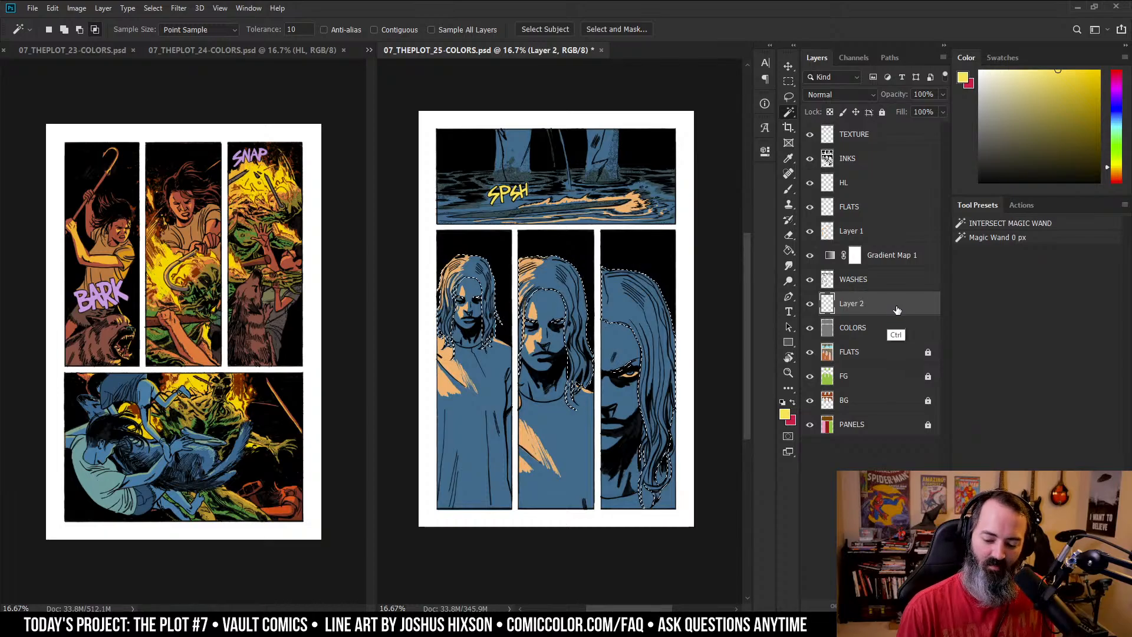
pyautogui.hotkey('ctrl', 'z')
pyautogui.hotkey('ctrl', 'z')
pyautogui.hotkey('ctrl', 'z')
pyautogui.hotkey('ctrl', 'z')
pyautogui.hotkey('ctrl', 'z')
pyautogui.hotkey('ctrl', 'z')
pyautogui.hotkey('ctrl', 'z')
# - Fill the selected hair of the three figures on the HL layer with a muted rose color
pyautogui.press('l')
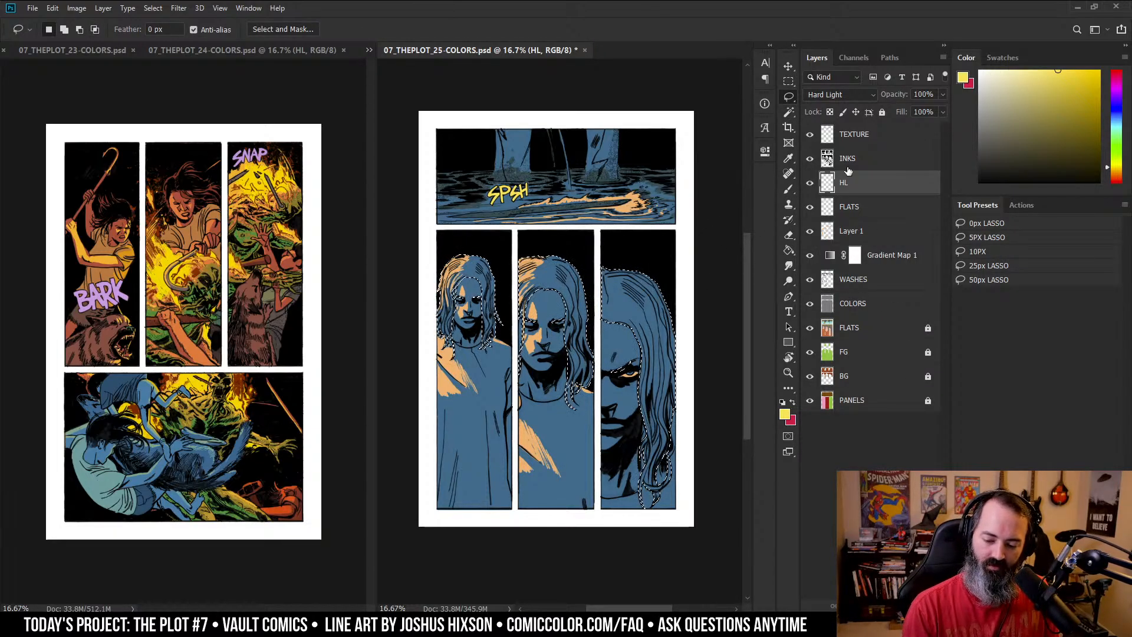
pyautogui.moveTo(1116, 90); pyautogui.dragTo(1115, 71)
pyautogui.moveTo(1045, 94); pyautogui.dragTo(1024, 105)
pyautogui.hotkey('alt', 'BackSpace')
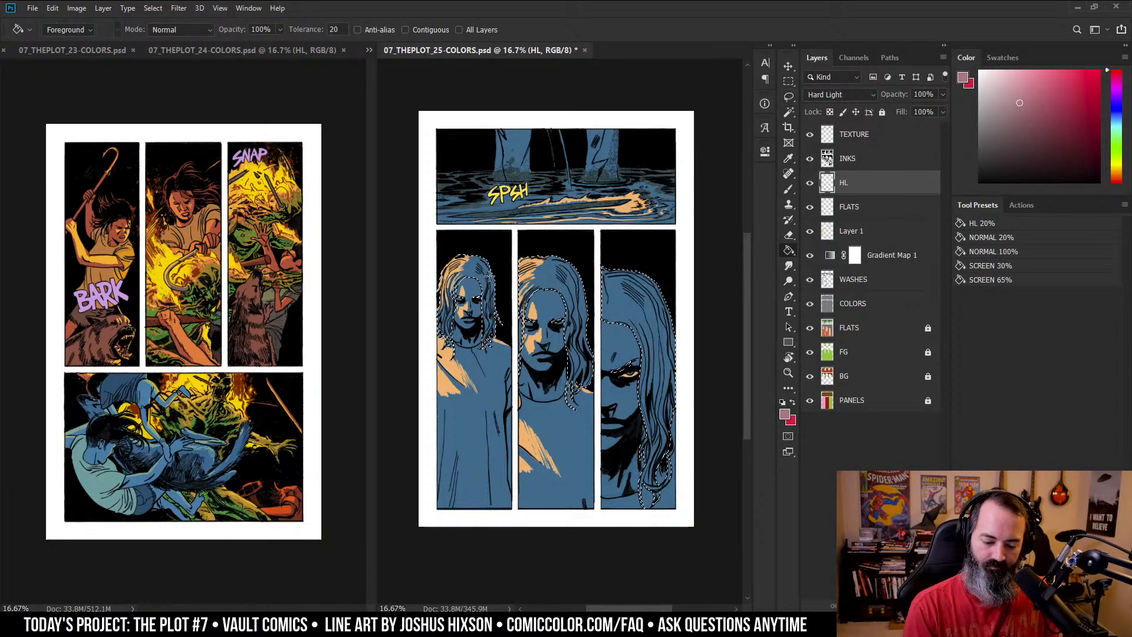
pyautogui.hotkey('ctrl', 'd')
# - Adjust the hair color on HL with Hue/Saturation, setting hue to +3, saturation to +19 and lightness to -7
pyautogui.hotkey('ctrl', 'u')
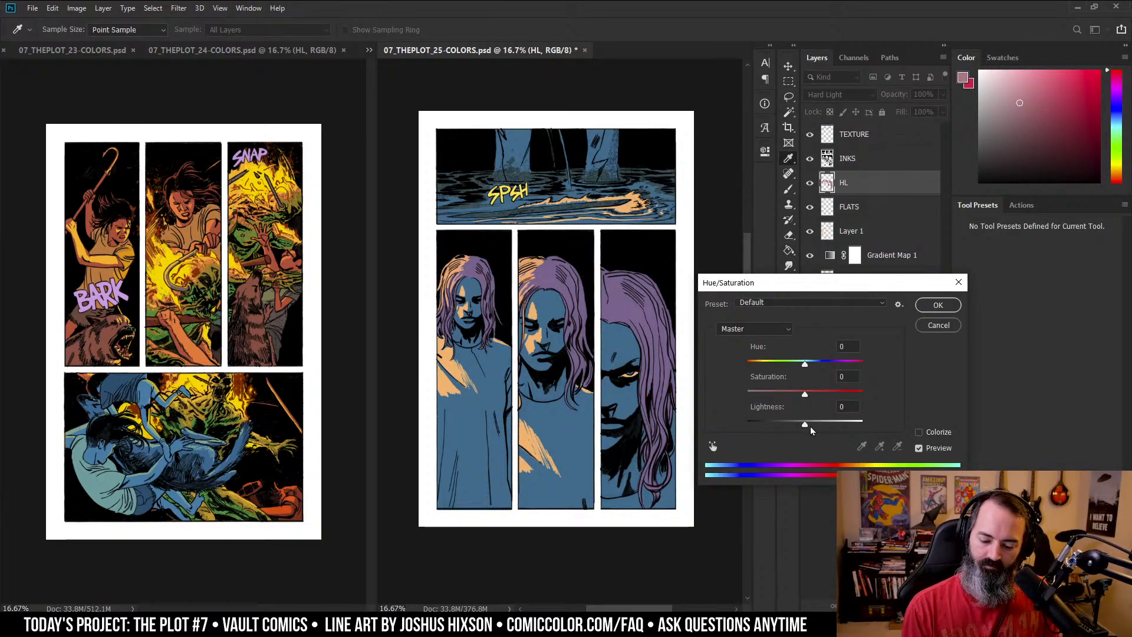
pyautogui.moveTo(805, 424); pyautogui.dragTo(801, 427)
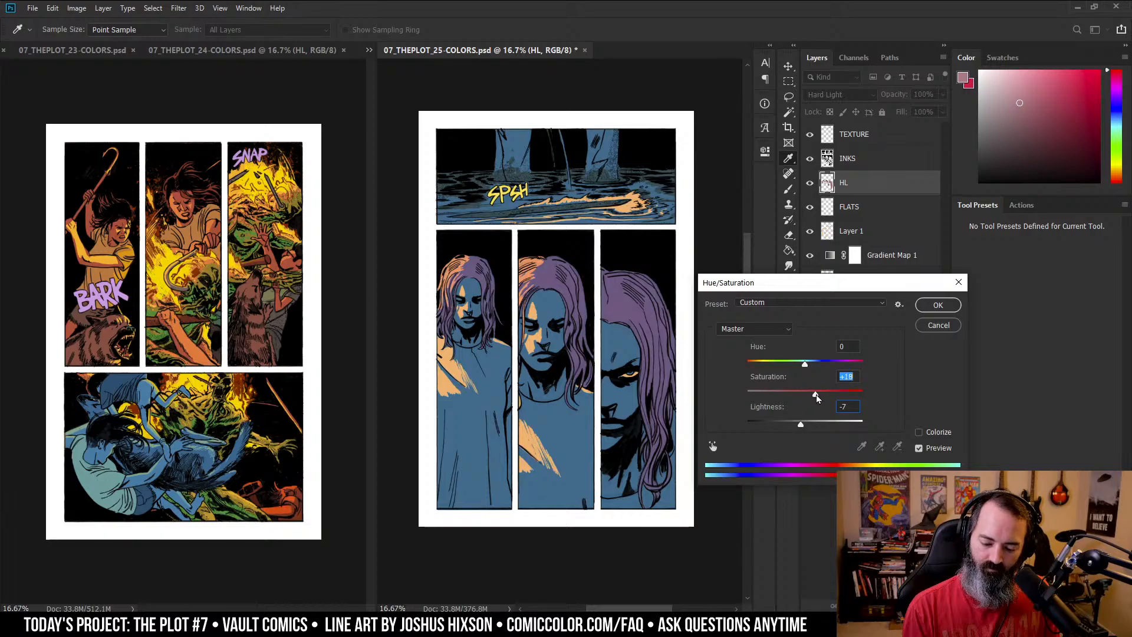
pyautogui.moveTo(810, 364); pyautogui.dragTo(816, 394)
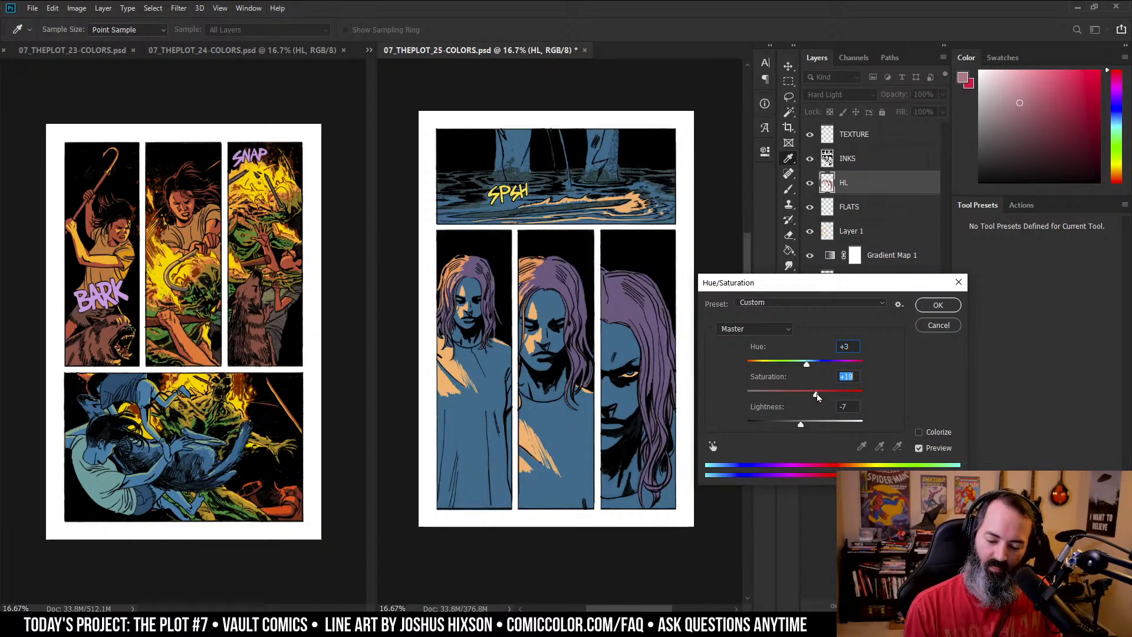
pyautogui.click(929, 305)
pyautogui.press('g')
pyautogui.press('l')
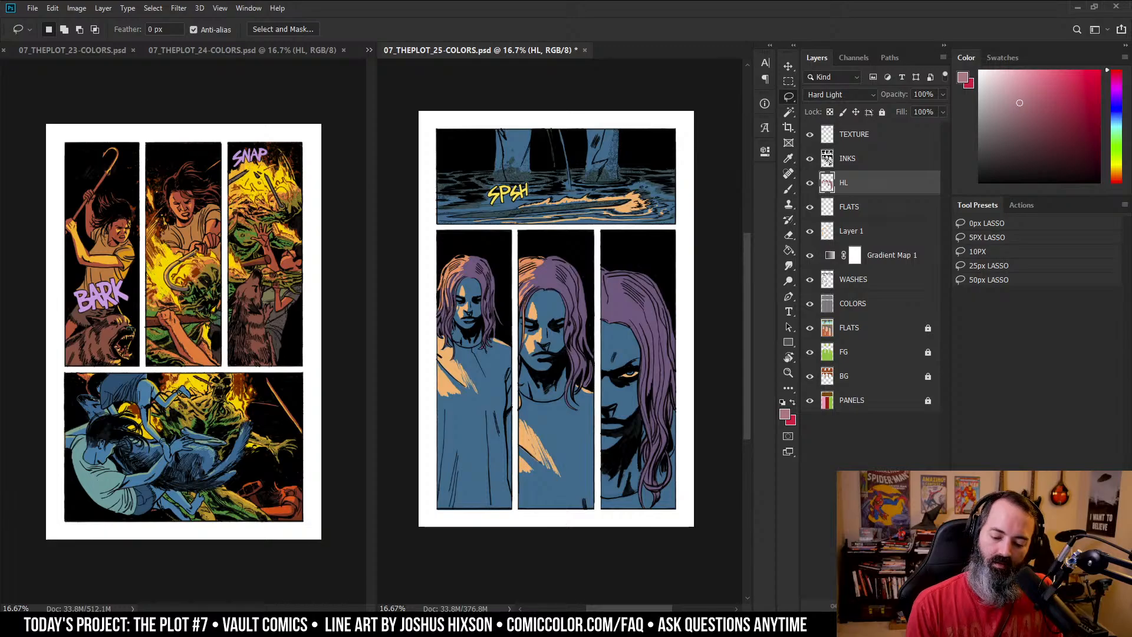
# - Sample the purple hair color in the close-up panel as the foreground color
pyautogui.press('b')
pyautogui.keyDown('alt'); pyautogui.click(623, 305); pyautogui.keyUp('alt')
pyautogui.keyDown('alt'); pyautogui.click(622, 305); pyautogui.keyUp('alt')
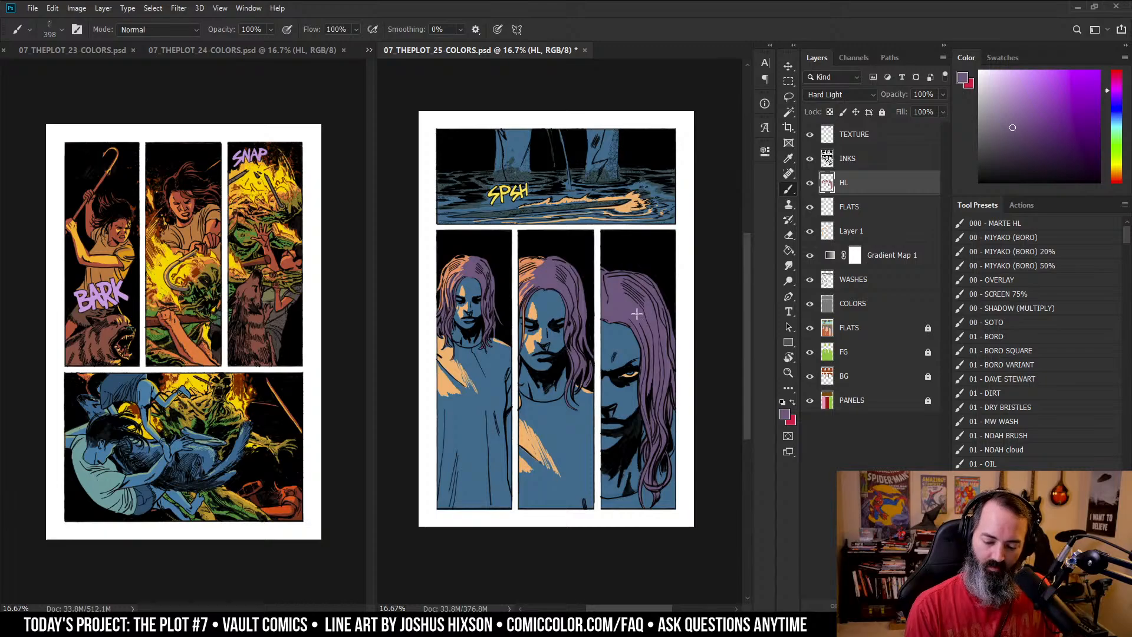
pyautogui.press('z')
pyautogui.keyDown('alt'); pyautogui.click(489, 329); pyautogui.keyUp('alt')
pyautogui.keyDown('alt'); pyautogui.click(489, 329); pyautogui.keyUp('alt')
pyautogui.click(461, 313)
pyautogui.click(461, 313)
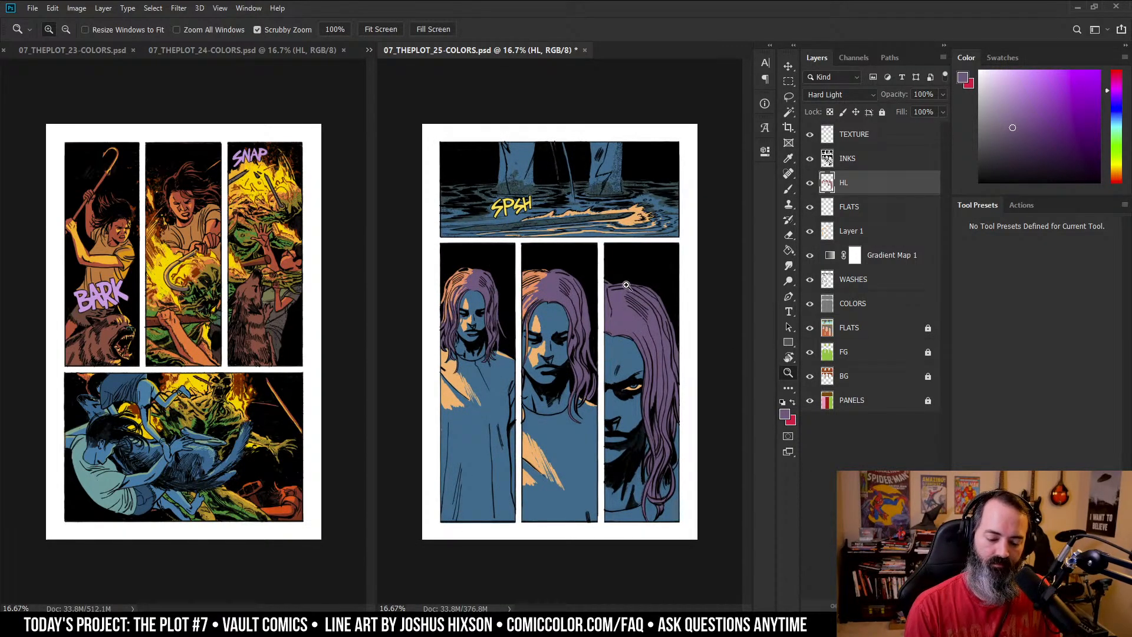
# - Select the hair fill on HL and warm it with Hue/Saturation, setting hue to +7 and saturation to +26
pyautogui.press('w')
pyautogui.keyDown('ctrl'); pyautogui.click(827, 183); pyautogui.keyUp('ctrl')
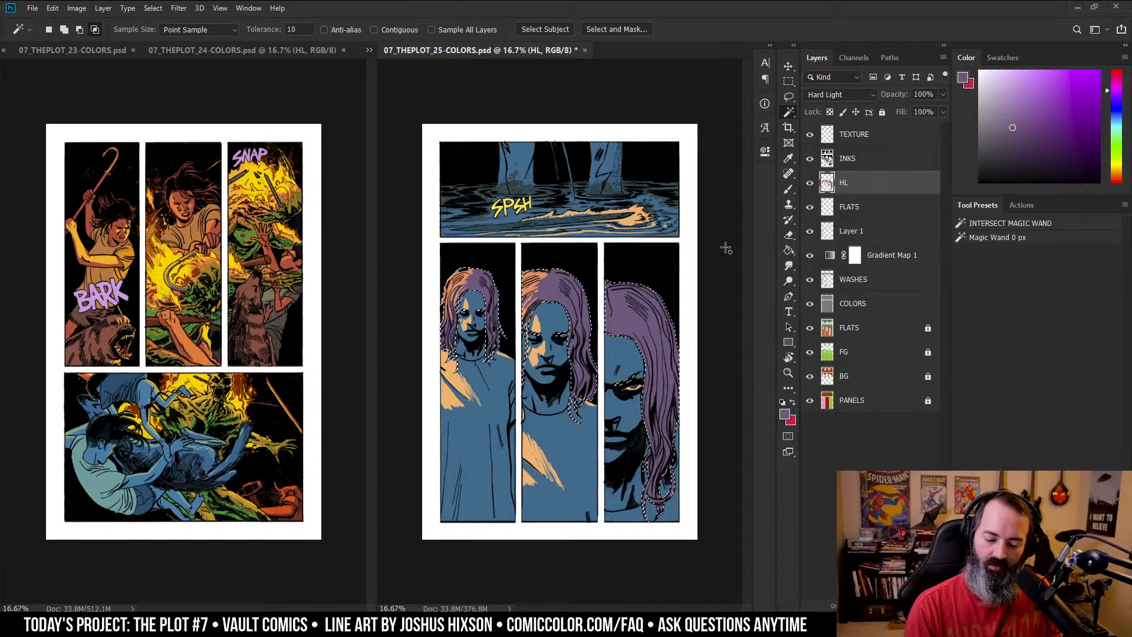
pyautogui.hotkey('ctrl', 'u')
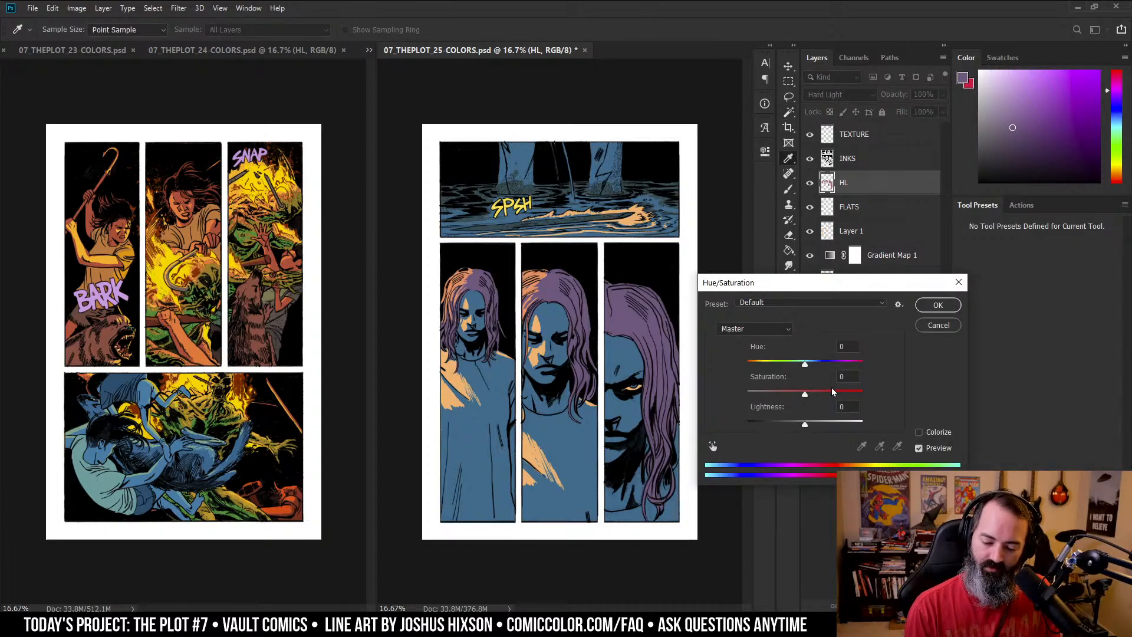
pyautogui.moveTo(803, 364)
pyautogui.mouseDown()
pyautogui.moveTo(836, 365)
pyautogui.moveTo(826, 366)
pyautogui.moveTo(863, 394)
pyautogui.moveTo(809, 367)
pyautogui.mouseUp()
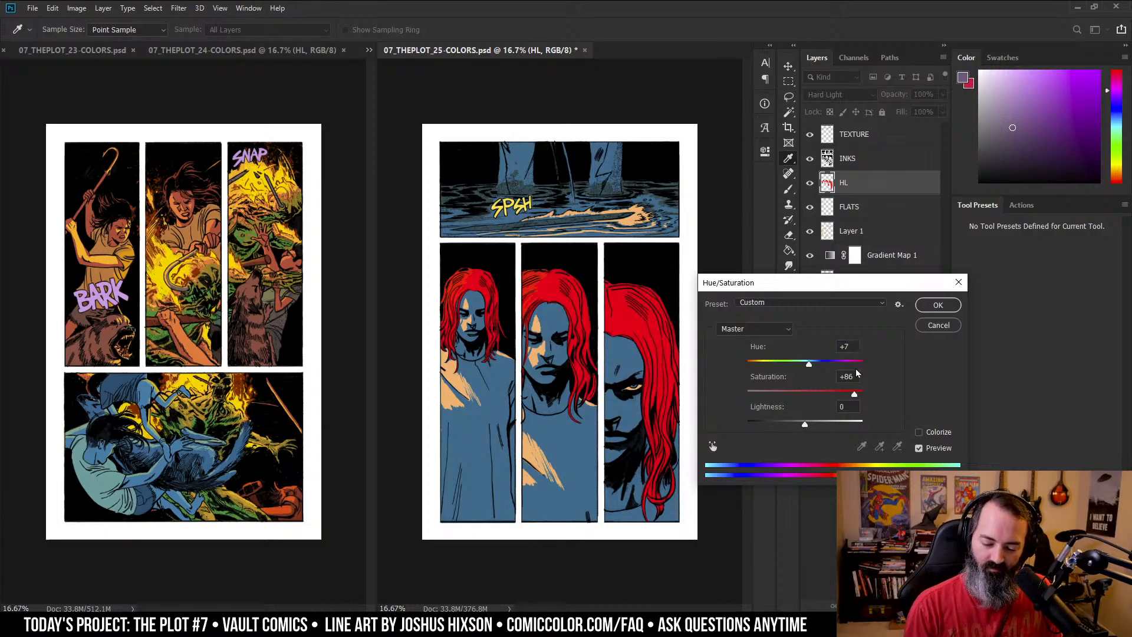
pyautogui.moveTo(852, 394); pyautogui.dragTo(823, 397)
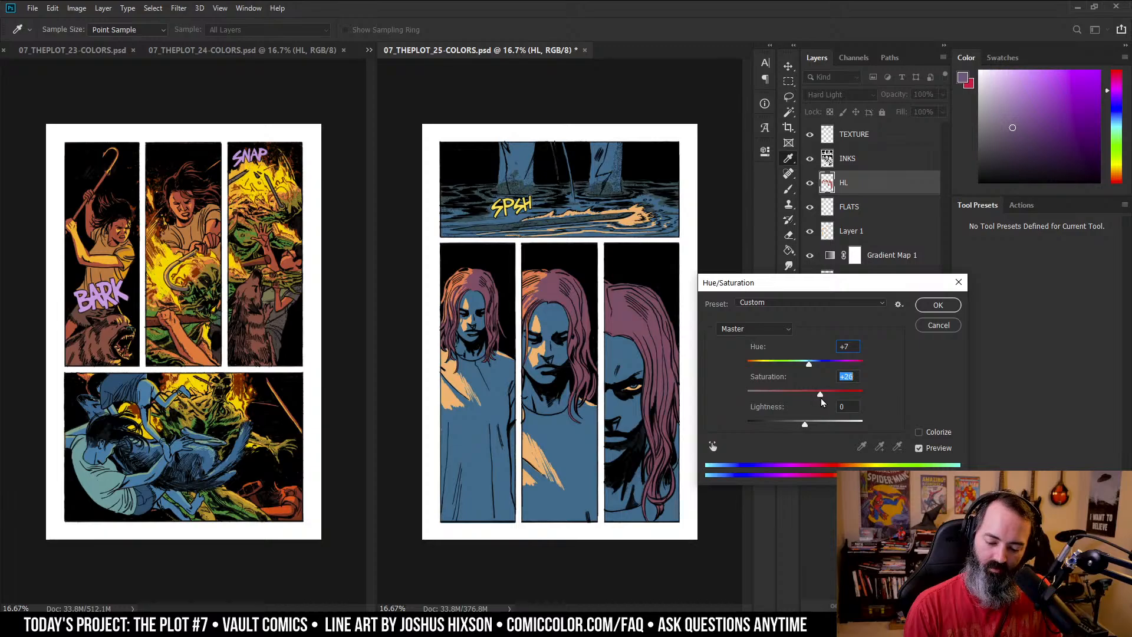
pyautogui.click(936, 307)
pyautogui.press('b')
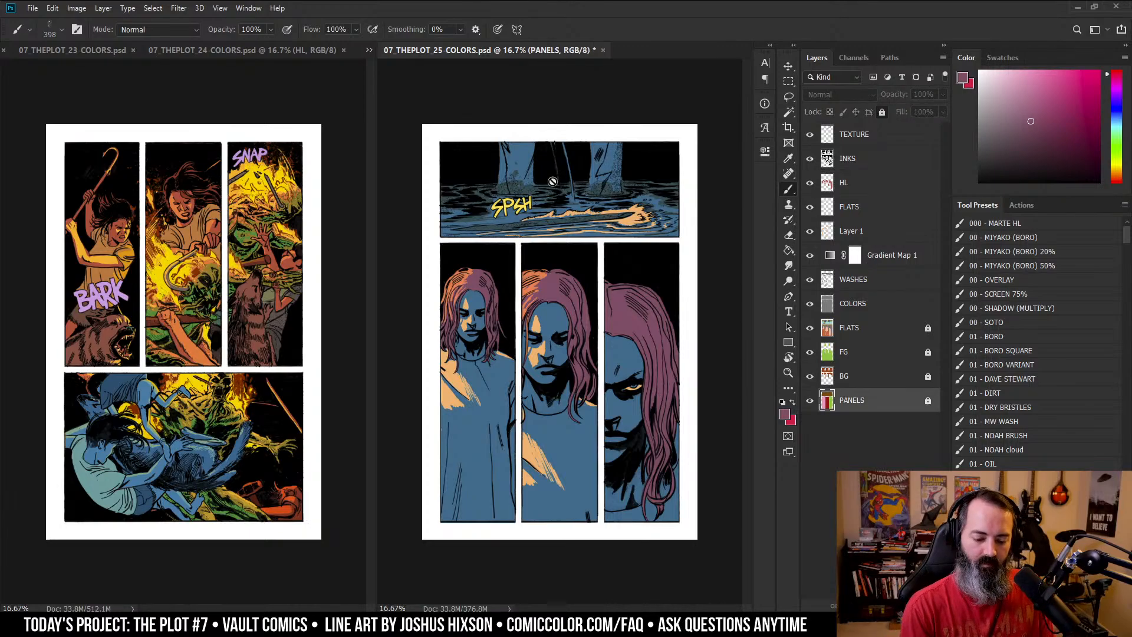
# - Select the figures' skin from the locked FLATS layer and fill it with a muted warm gray on the HL layer
pyautogui.click(855, 400)
pyautogui.click(849, 327)
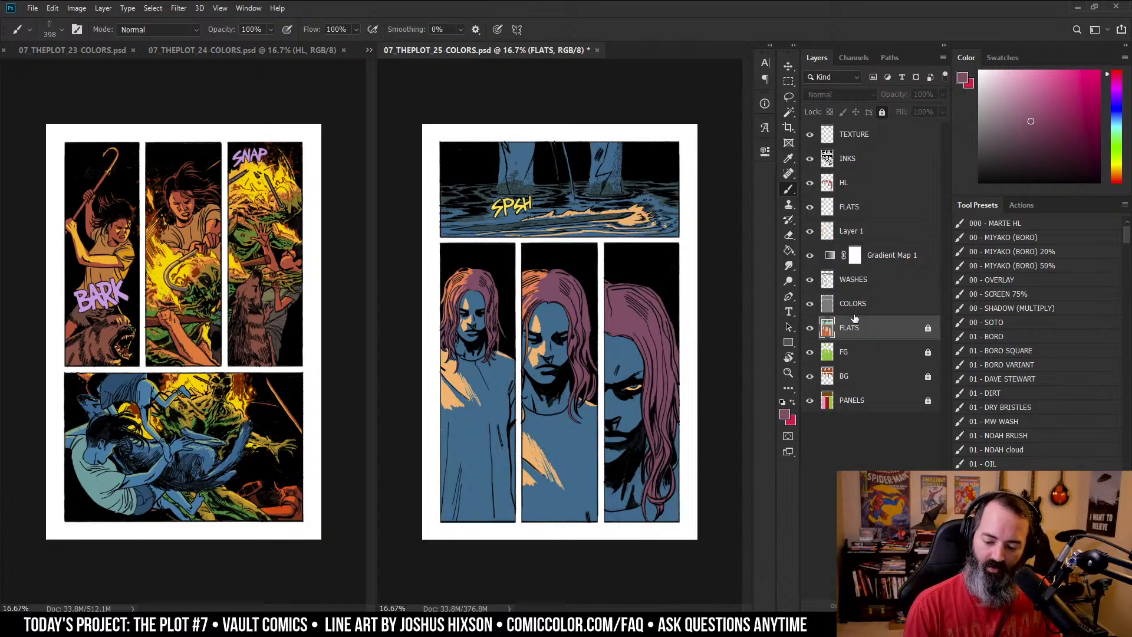
pyautogui.press('w')
pyautogui.click(625, 349)
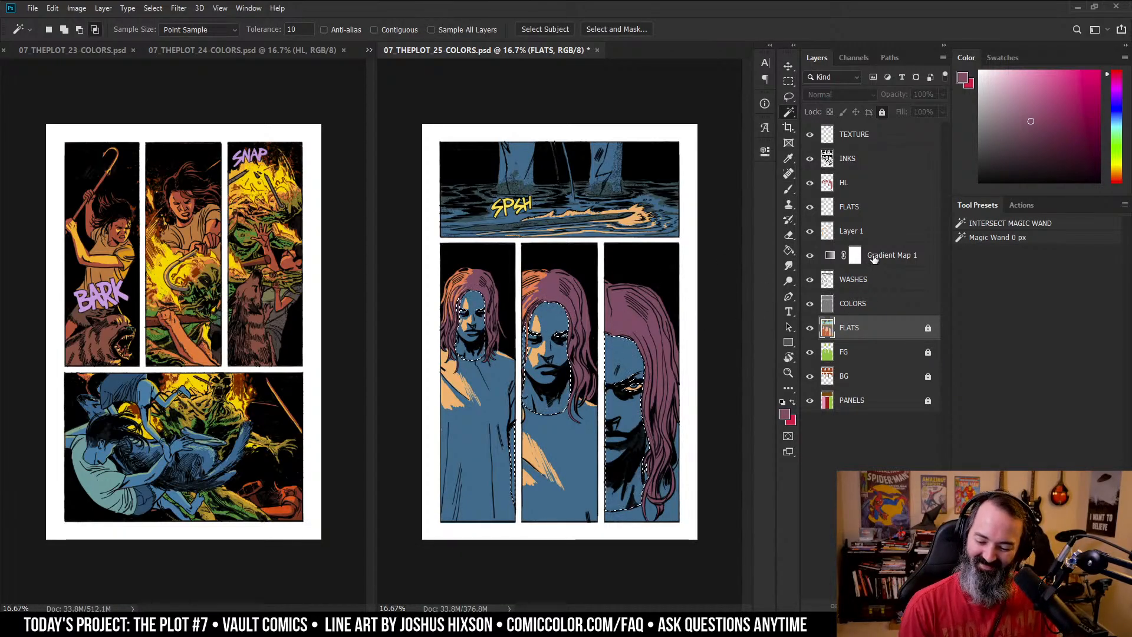
pyautogui.click(867, 183)
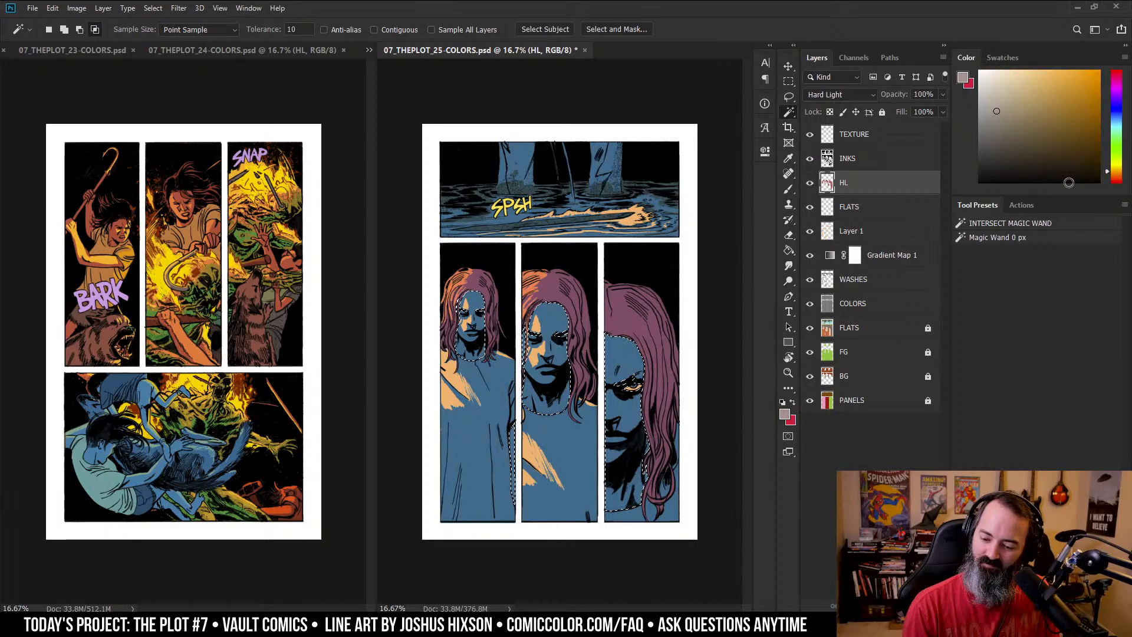
pyautogui.press('g')
pyautogui.hotkey('ctrl', 'd')
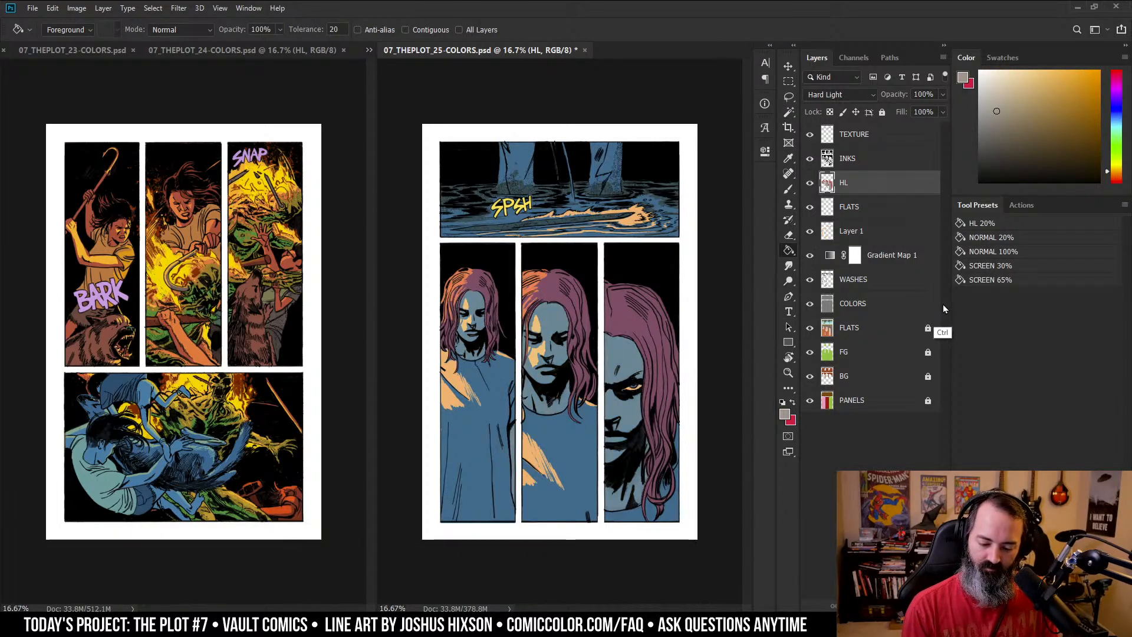
# - Adjust the skin fill on HL with Hue/Saturation, setting hue to -19, saturation to +45 and lightness to -5
pyautogui.hotkey('ctrl', 'u')
pyautogui.moveTo(805, 394); pyautogui.dragTo(844, 394)
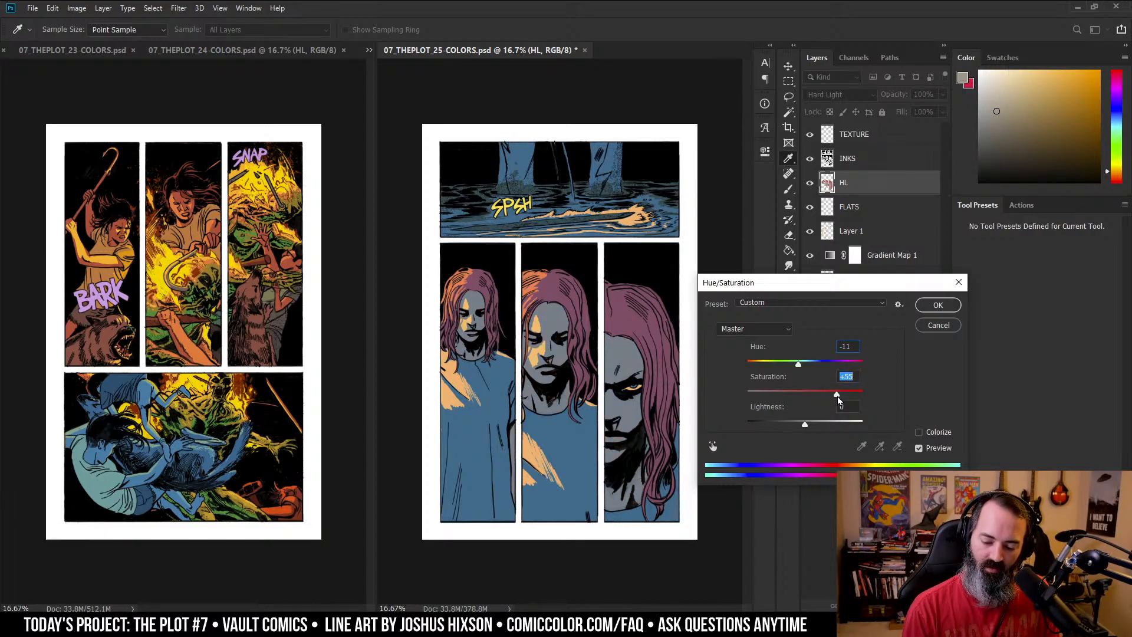
pyautogui.moveTo(837, 396); pyautogui.dragTo(802, 431)
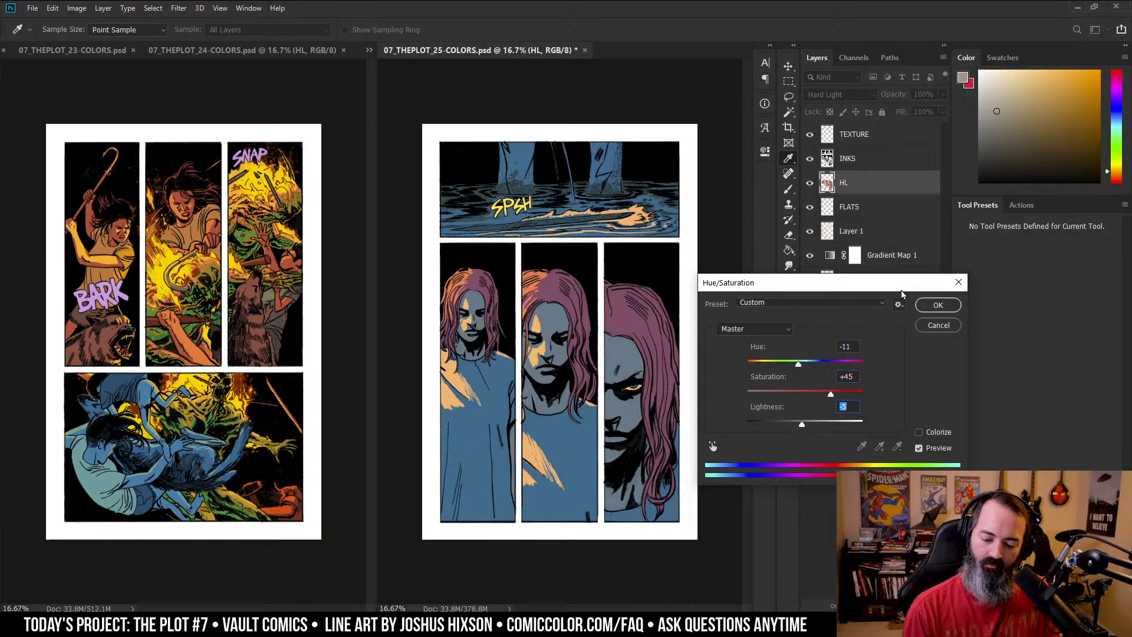
pyautogui.moveTo(802, 366); pyautogui.dragTo(797, 367)
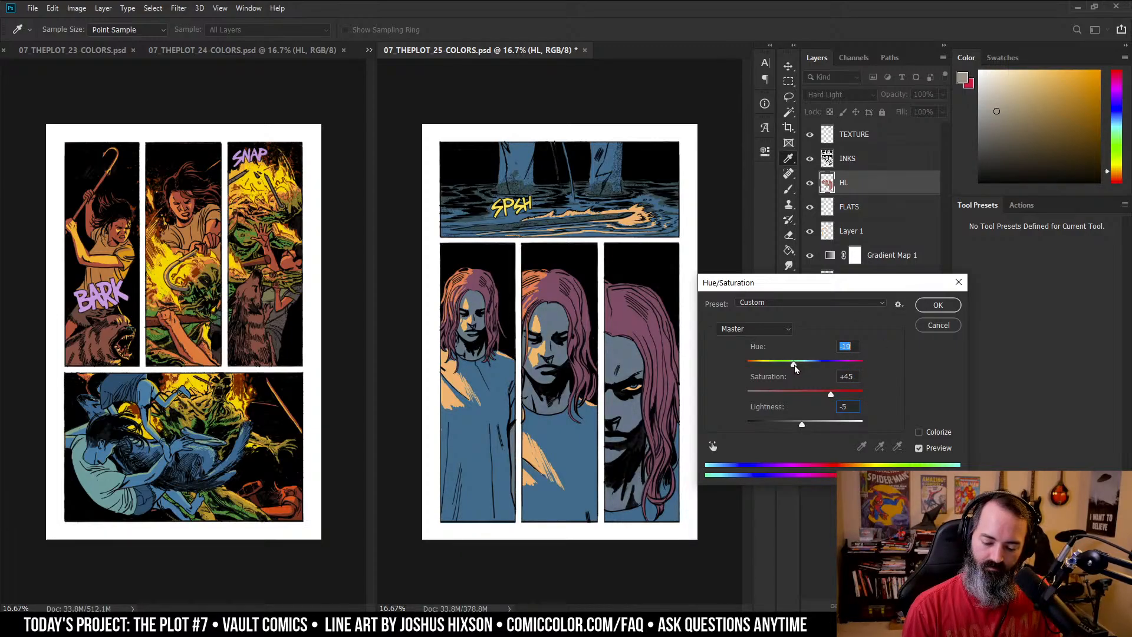
pyautogui.click(938, 305)
pyautogui.press('l')
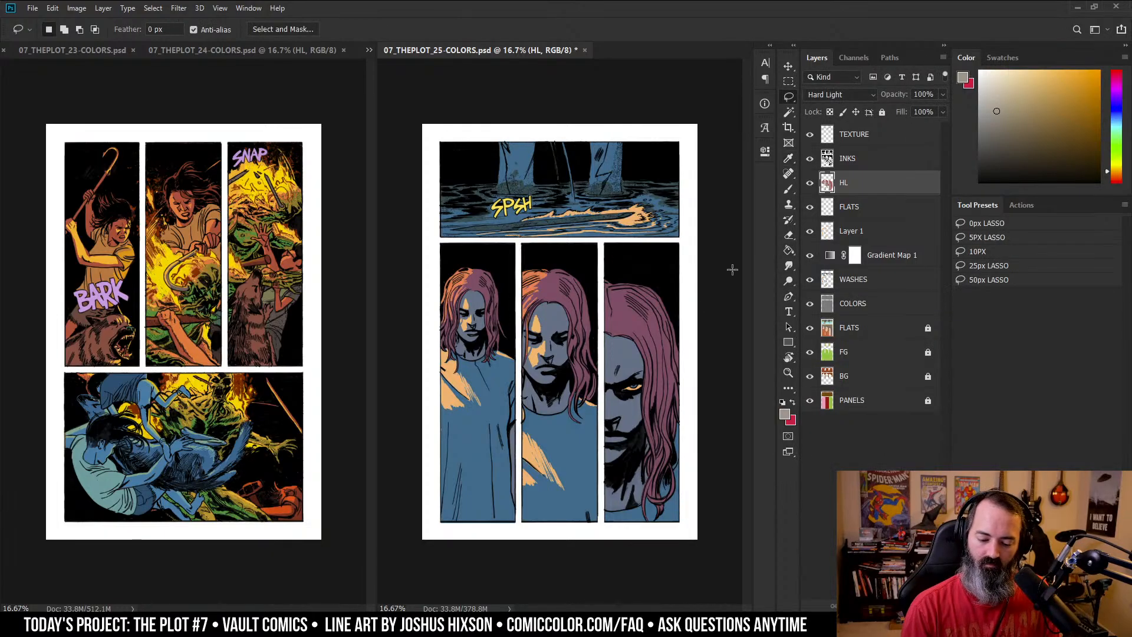
# - Select the figures' shirts from the locked FLATS layer and make the HL layer active
pyautogui.click(849, 328)
pyautogui.press('w')
pyautogui.click(510, 389)
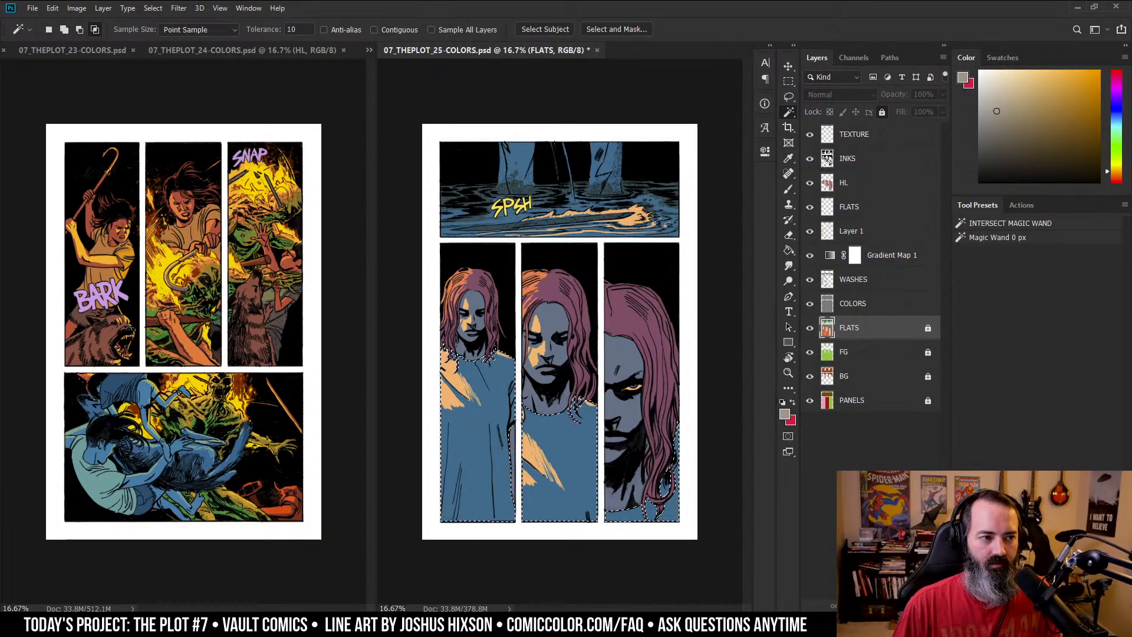
pyautogui.hotkey('ctrl', 'd')
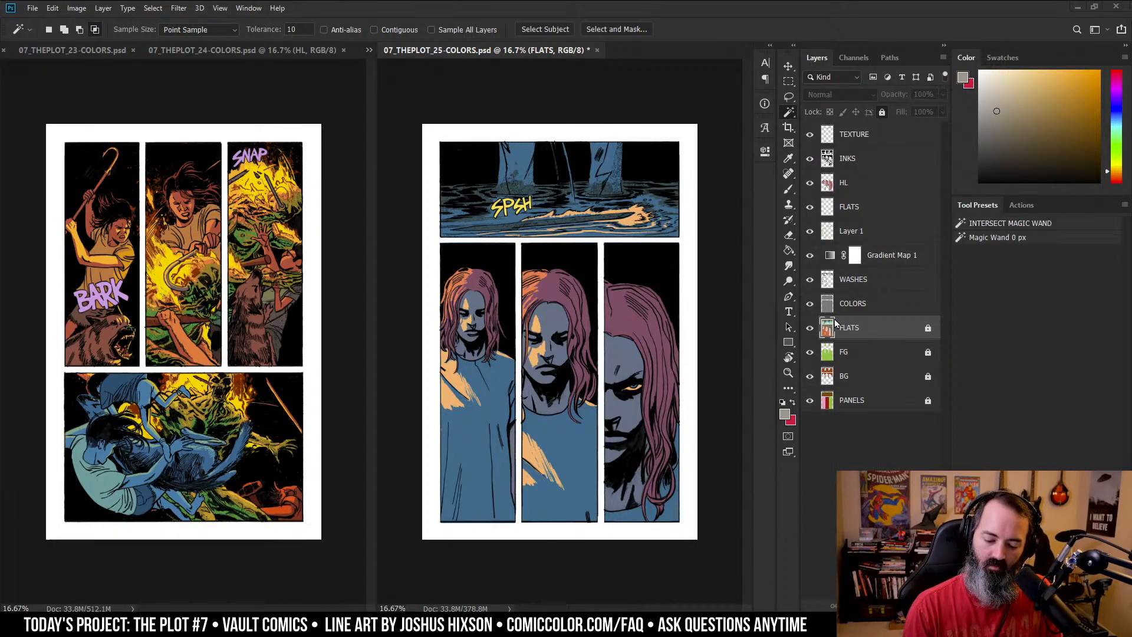
pyautogui.click(852, 207)
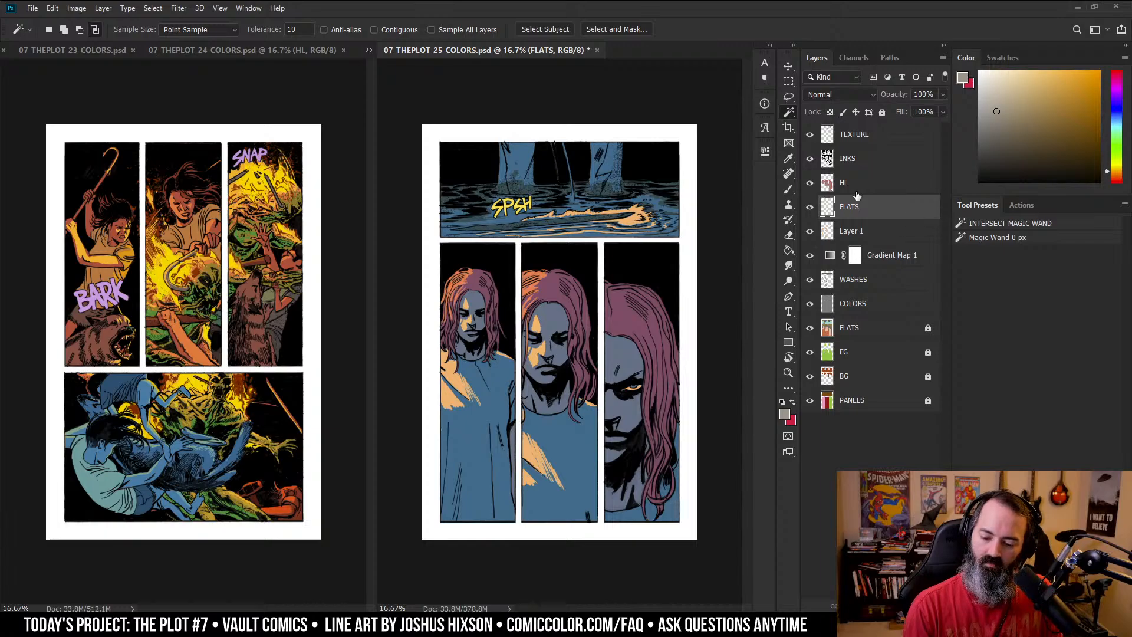
pyautogui.keyDown('alt'); pyautogui.click(811, 232); pyautogui.keyUp('alt')
pyautogui.keyDown('alt'); pyautogui.click(812, 231); pyautogui.keyUp('alt')
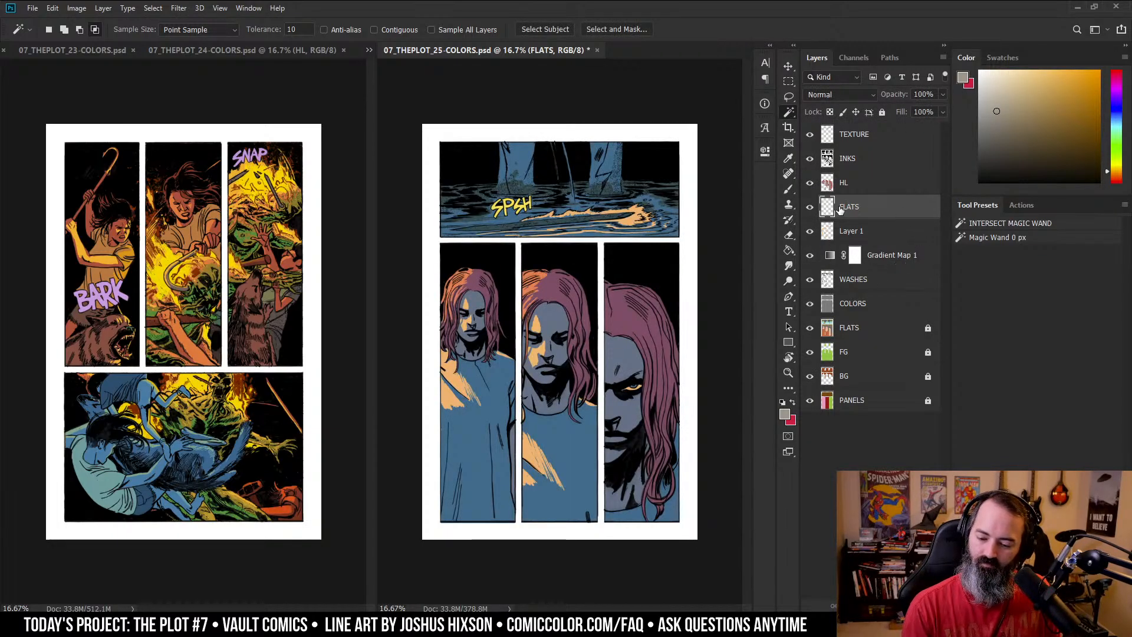
pyautogui.keyDown('alt'); pyautogui.click(810, 206); pyautogui.keyUp('alt')
pyautogui.keyDown('alt'); pyautogui.click(811, 184); pyautogui.keyUp('alt')
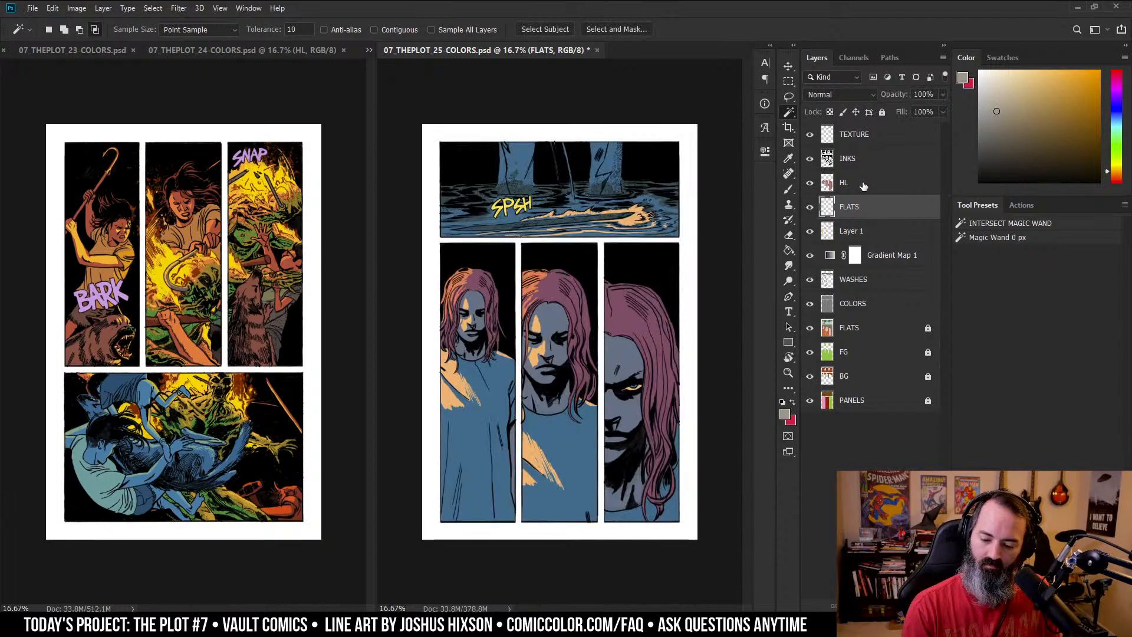
pyautogui.click(845, 181)
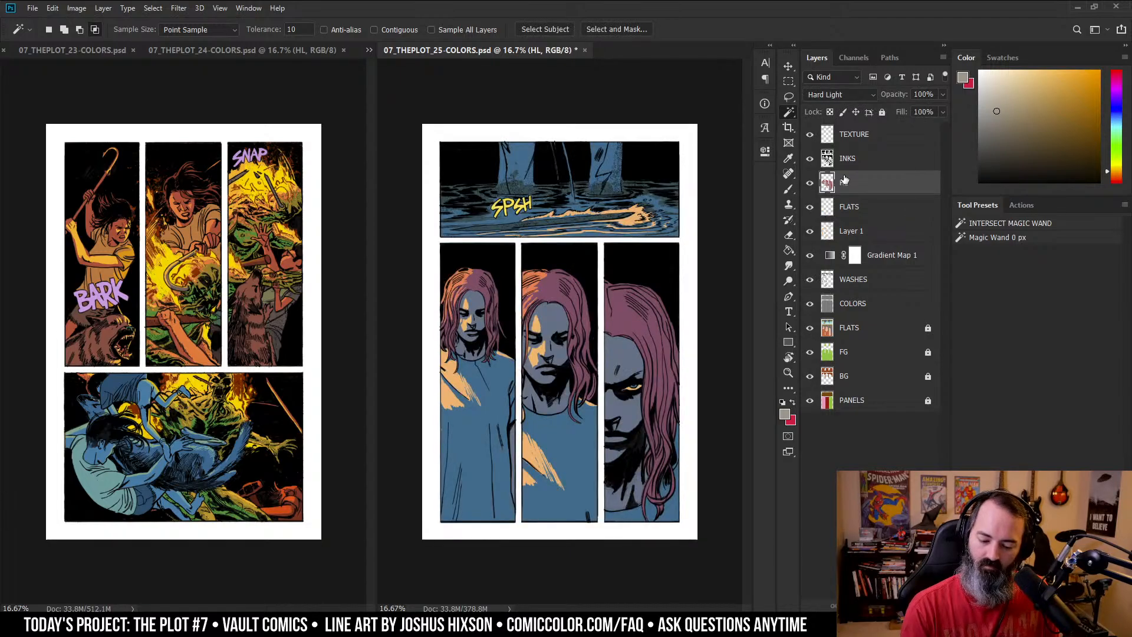
# - Fill the selected shirts on the HL layer with a more saturated muted tan
pyautogui.click(1019, 108)
pyautogui.press('g')
pyautogui.click(565, 435)
pyautogui.hotkey('ctrl', 'h')
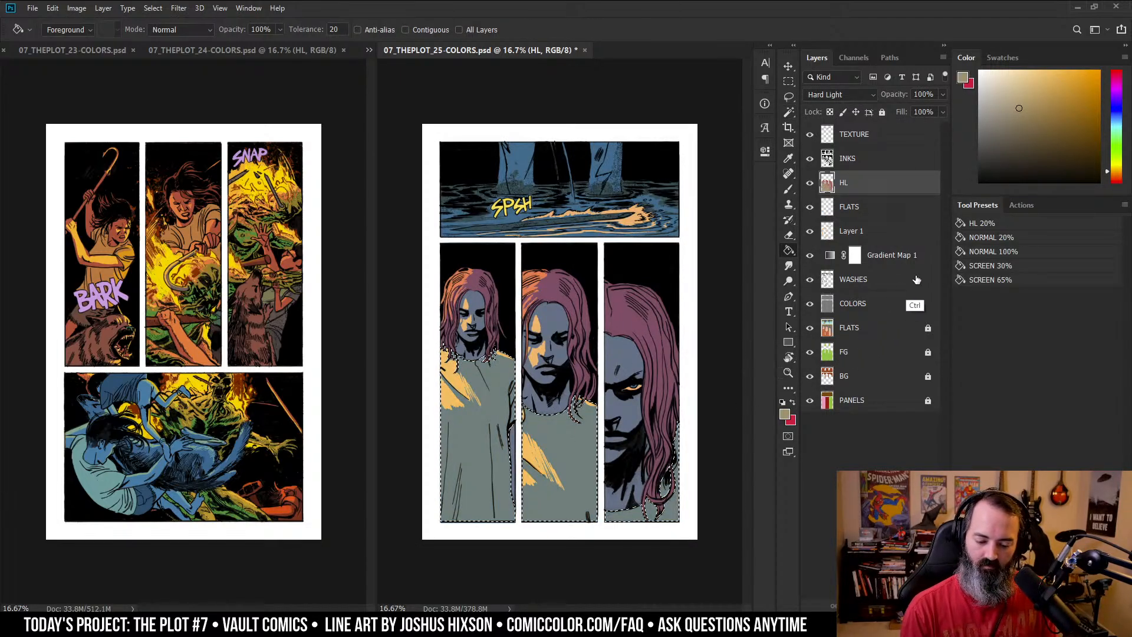
# - Darken the shirt fill on HL with Hue/Saturation, setting lightness to -11
pyautogui.hotkey('ctrl', 'h')
pyautogui.hotkey('ctrl', 'u')
pyautogui.moveTo(805, 422); pyautogui.dragTo(796, 428)
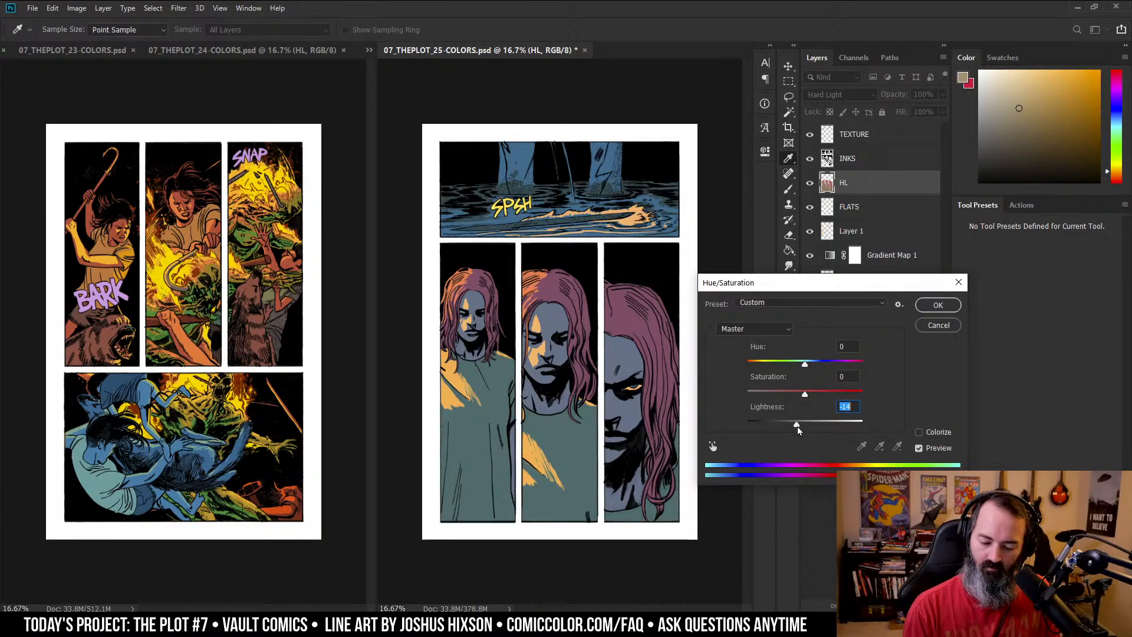
pyautogui.moveTo(798, 426); pyautogui.dragTo(799, 427)
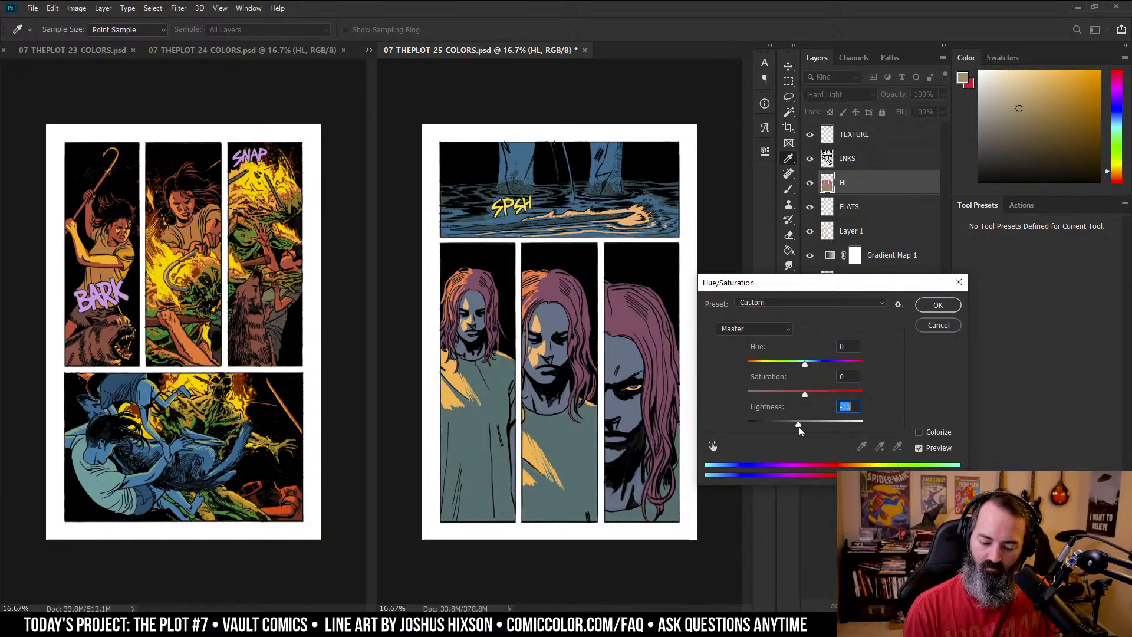
pyautogui.click(939, 307)
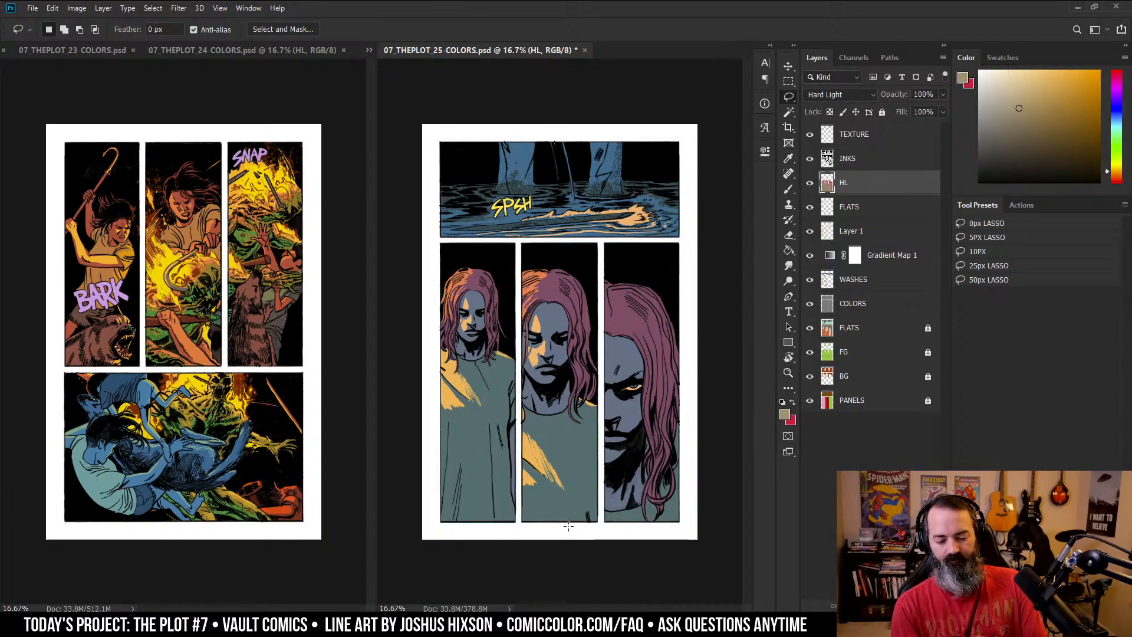
pyautogui.press('z')
pyautogui.click(672, 380)
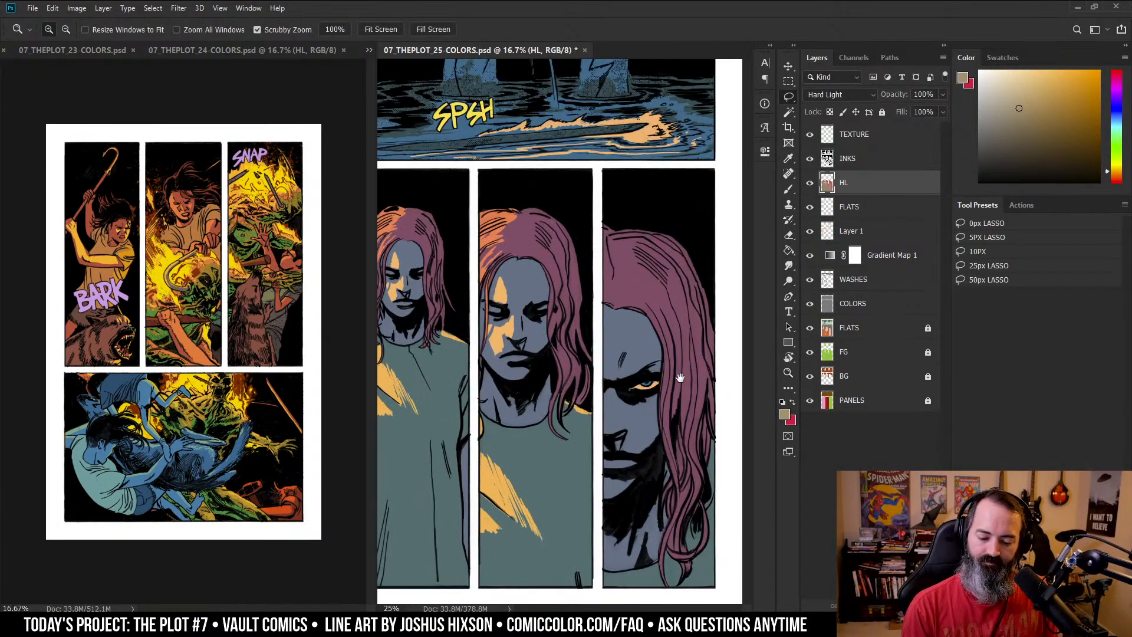
# - Outline the close-up eye in the last panel and delete its orange highlight from Layer 1
pyautogui.click(672, 381)
pyautogui.press('l')
pyautogui.click(885, 327)
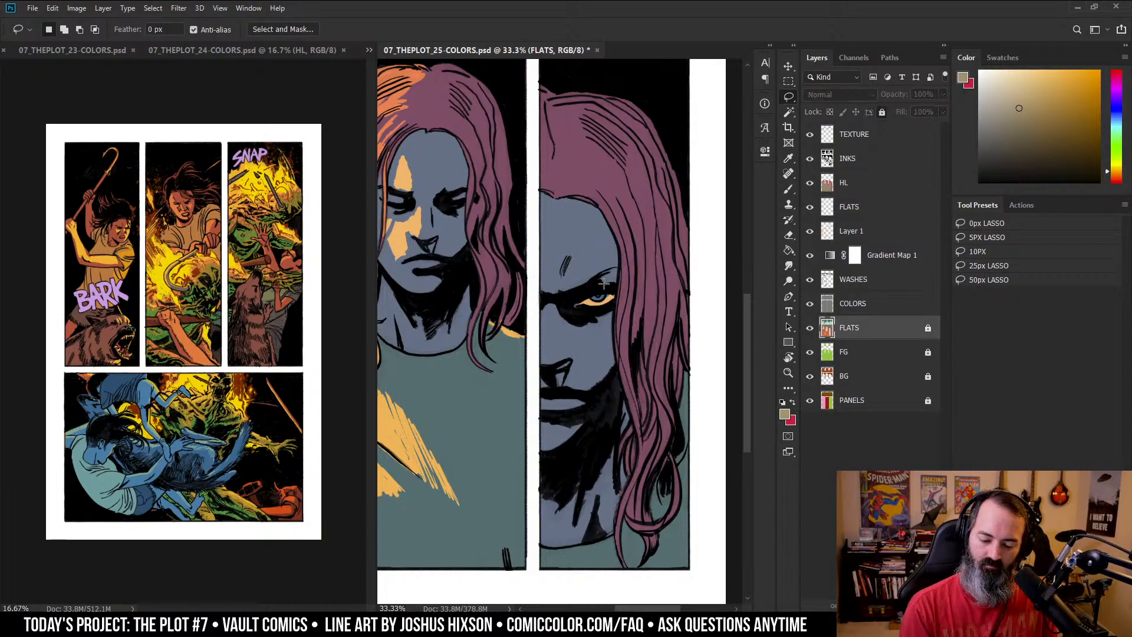
pyautogui.moveTo(608, 277); pyautogui.dragTo(616, 276)
pyautogui.click(880, 229)
pyautogui.press('Delete')
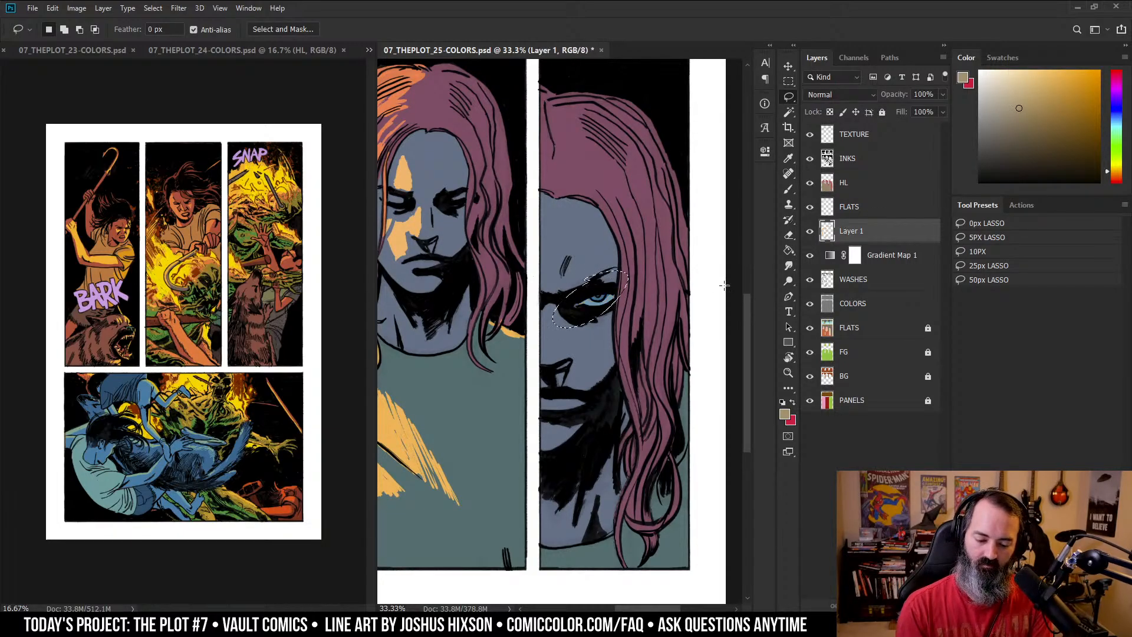
pyautogui.hotkey('ctrl', 'd')
# - Examine the close-up eye in detail and against the whole page
pyautogui.hotkey('ctrl', '+')
pyautogui.hotkey('ctrl', '+')
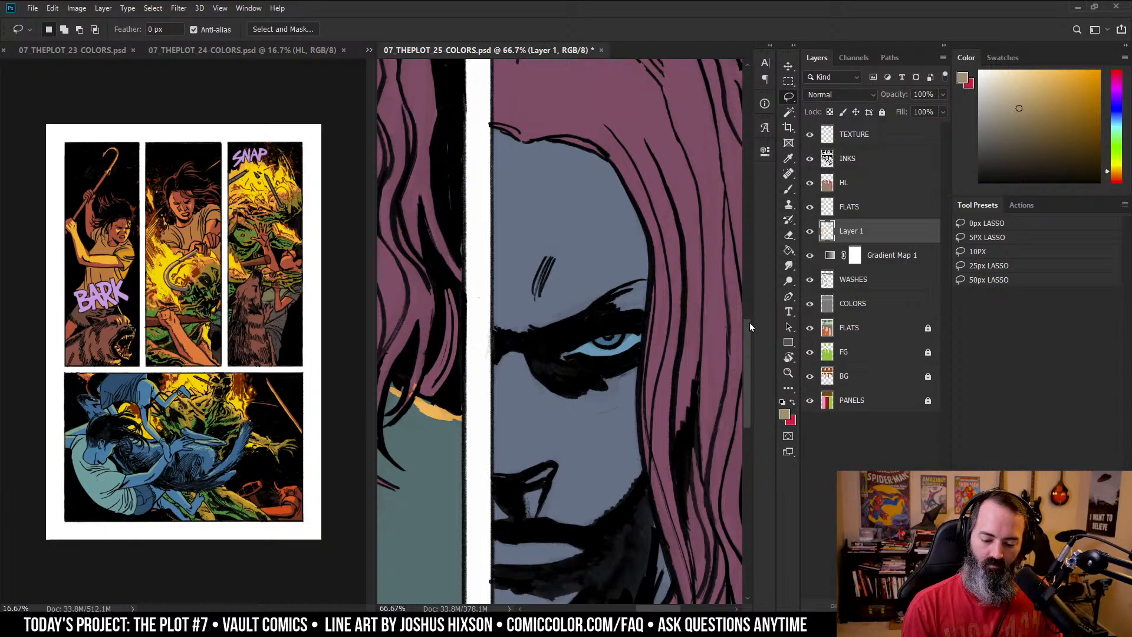
pyautogui.moveTo(670, 321); pyautogui.dragTo(579, 172)
pyautogui.press('alt')
pyautogui.moveTo(606, 220); pyautogui.dragTo(637, 253)
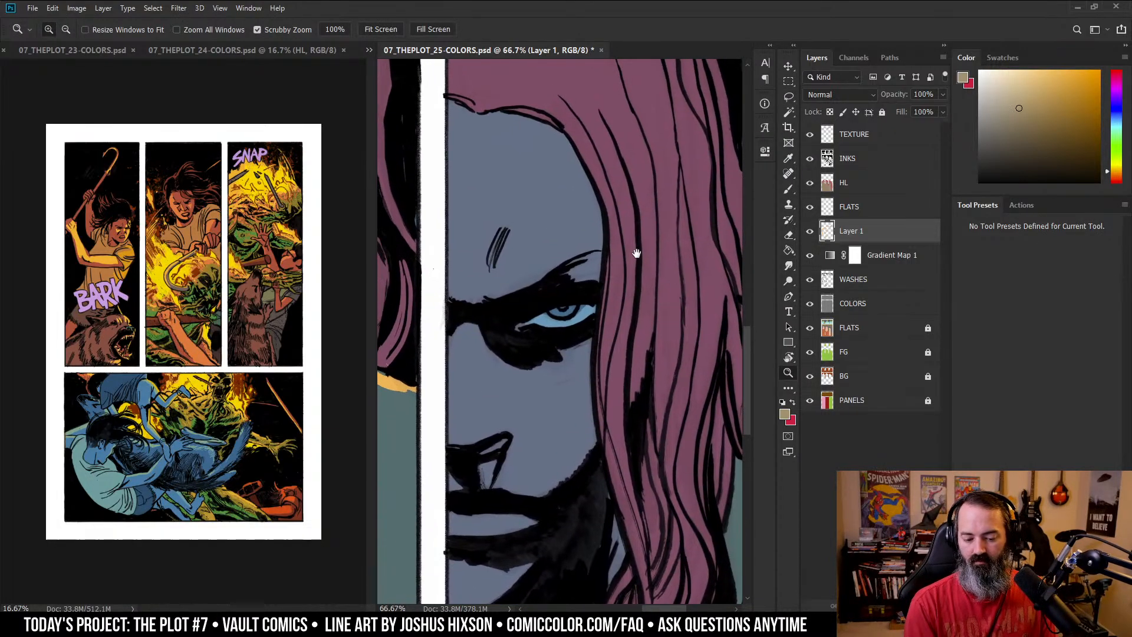
pyautogui.keyDown('alt'); pyautogui.click(645, 296); pyautogui.keyUp('alt')
pyautogui.keyDown('alt'); pyautogui.click(646, 296); pyautogui.keyUp('alt')
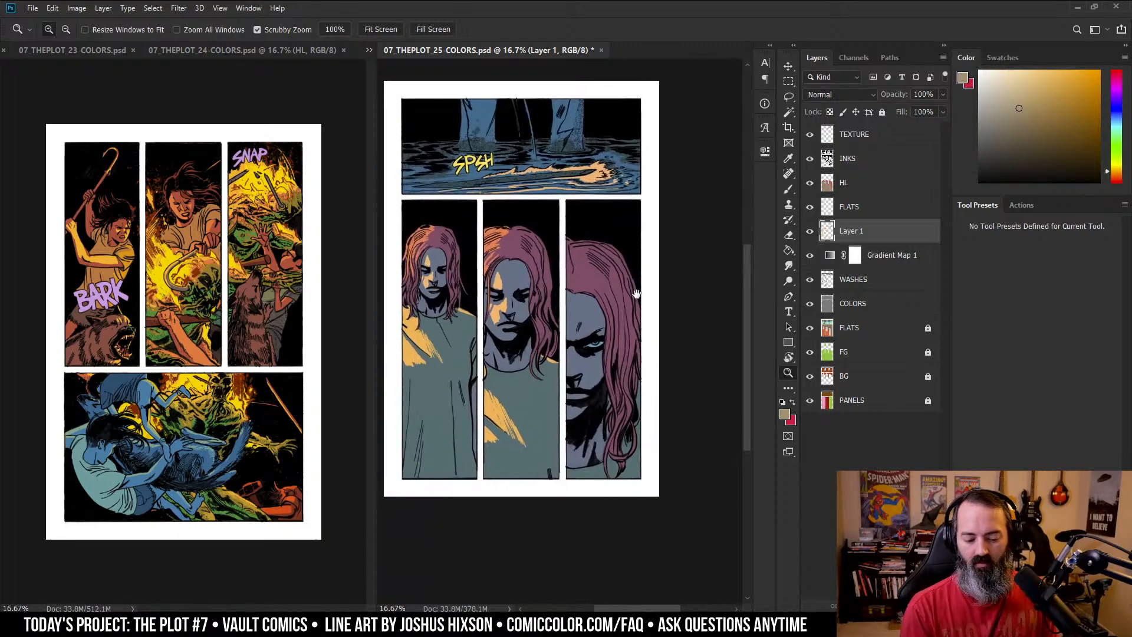
pyautogui.click(609, 347)
pyautogui.click(644, 300)
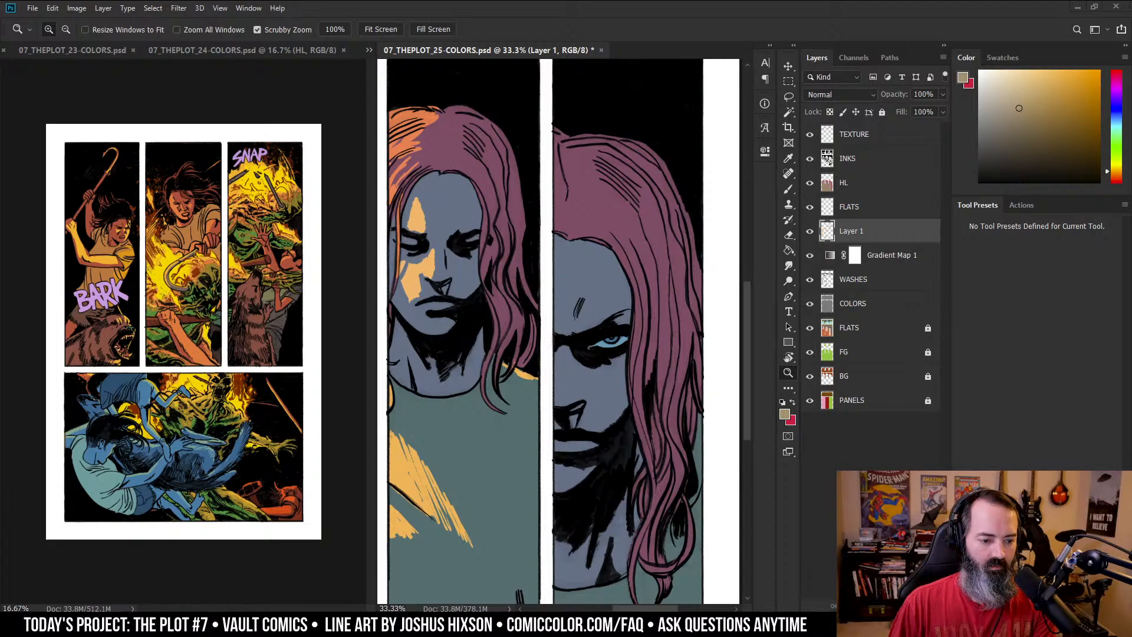
# - Select the close-up eye's iris from the locked FLATS layer and paint it muted crimson on the HL layer
pyautogui.click(616, 218)
pyautogui.press('l')
pyautogui.moveTo(679, 398); pyautogui.dragTo(649, 380)
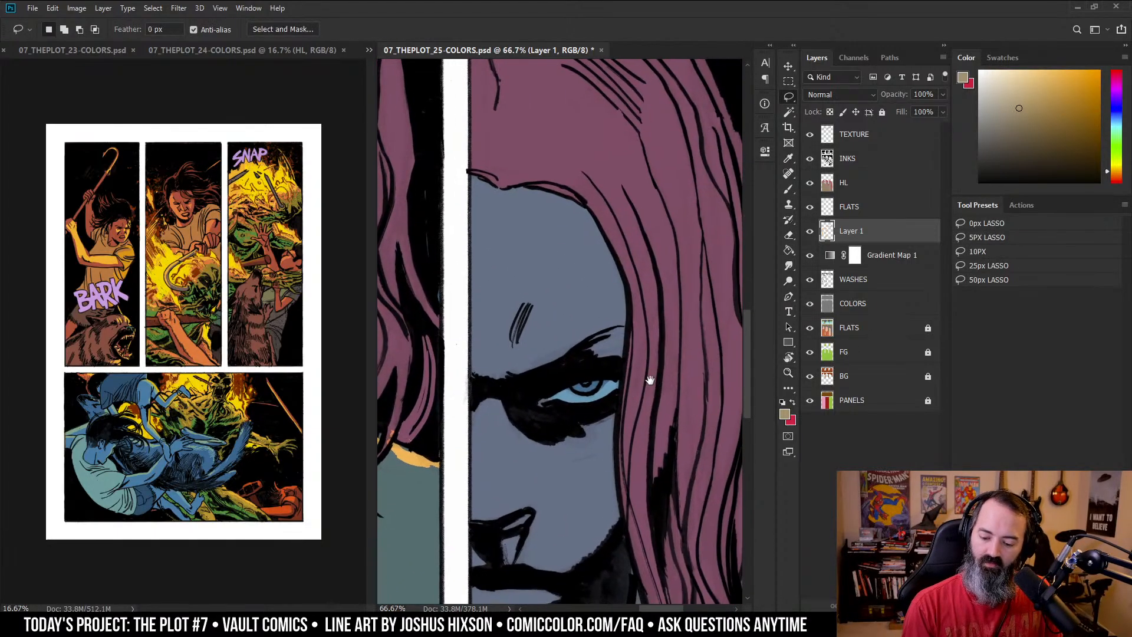
pyautogui.press('w')
pyautogui.click(850, 328)
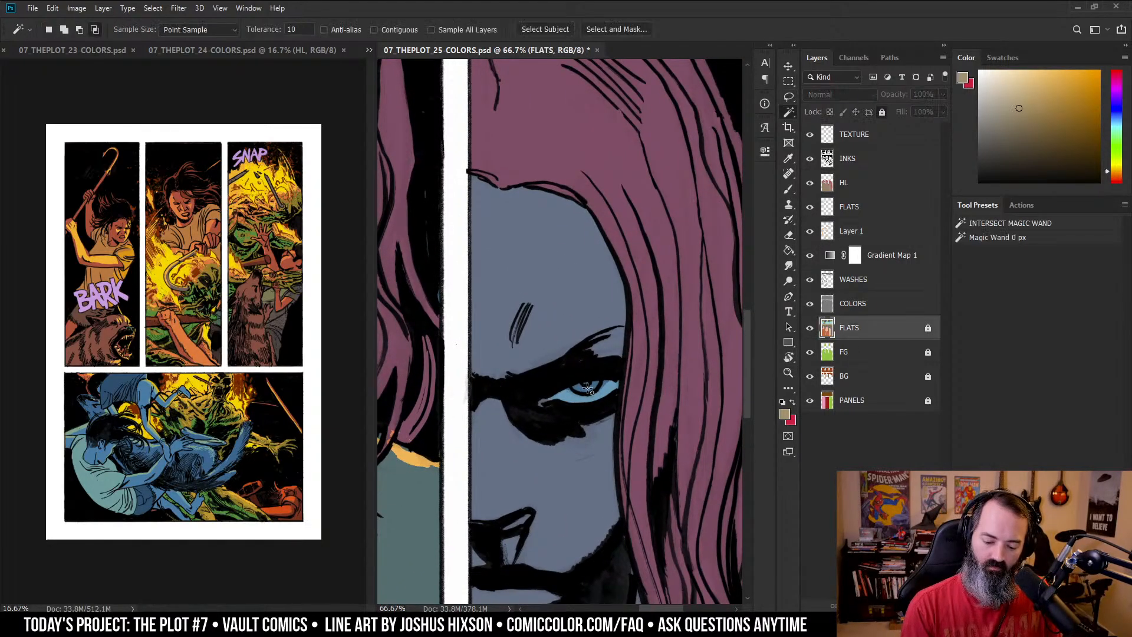
pyautogui.click(861, 193)
pyautogui.press('b')
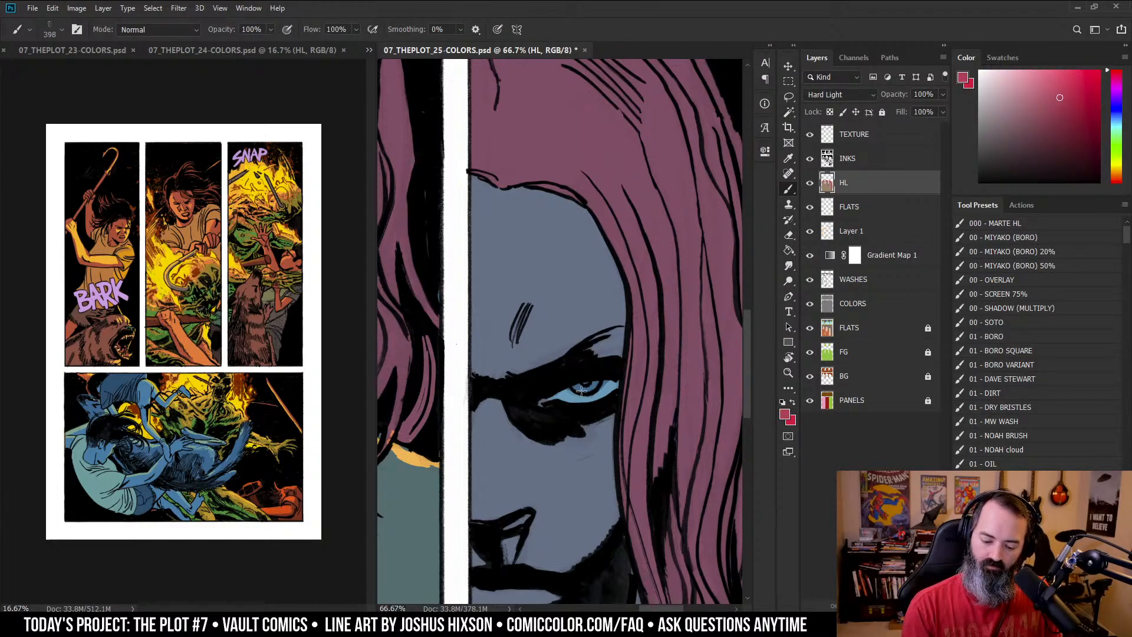
pyautogui.moveTo(582, 391); pyautogui.dragTo(585, 389)
pyautogui.press('z')
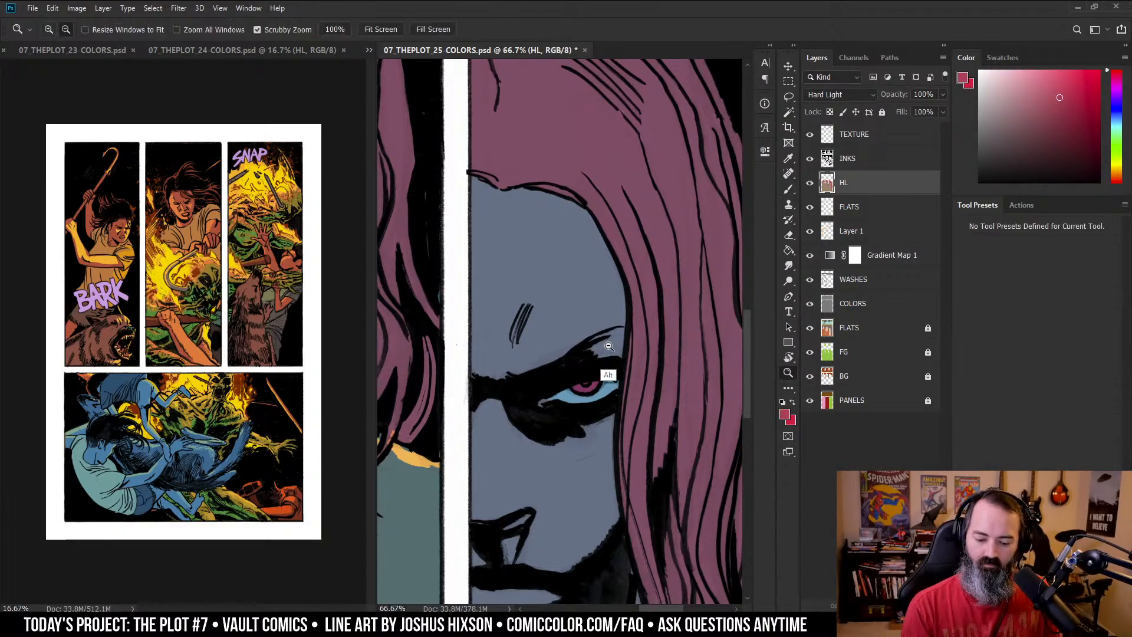
# - Select the white of the close-up eye and paint it pale pink on the HL layer
pyautogui.moveTo(610, 346)
pyautogui.mouseDown()
pyautogui.moveTo(546, 349)
pyautogui.moveTo(623, 331)
pyautogui.mouseUp()
pyautogui.click(622, 331)
pyautogui.press('l')
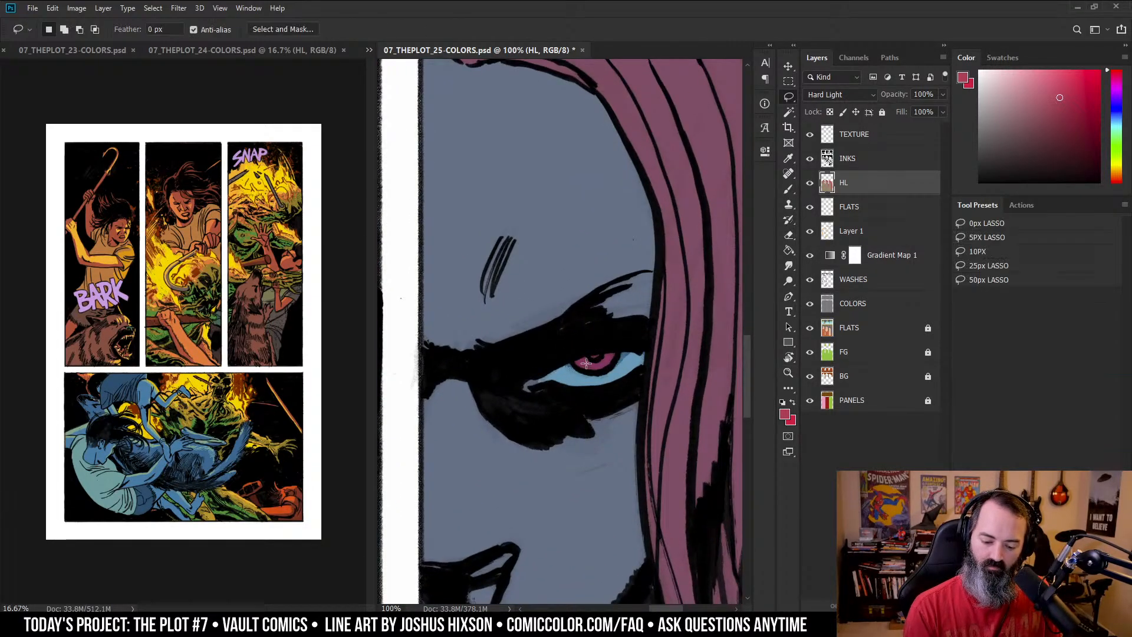
pyautogui.moveTo(613, 361)
pyautogui.mouseDown()
pyautogui.moveTo(648, 352)
pyautogui.moveTo(589, 391)
pyautogui.moveTo(521, 382)
pyautogui.mouseUp()
pyautogui.press('b')
pyautogui.moveTo(621, 351)
pyautogui.mouseDown()
pyautogui.moveTo(657, 351)
pyautogui.moveTo(575, 370)
pyautogui.moveTo(657, 344)
pyautogui.moveTo(574, 375)
pyautogui.moveTo(647, 355)
pyautogui.mouseUp()
pyautogui.click(1023, 82)
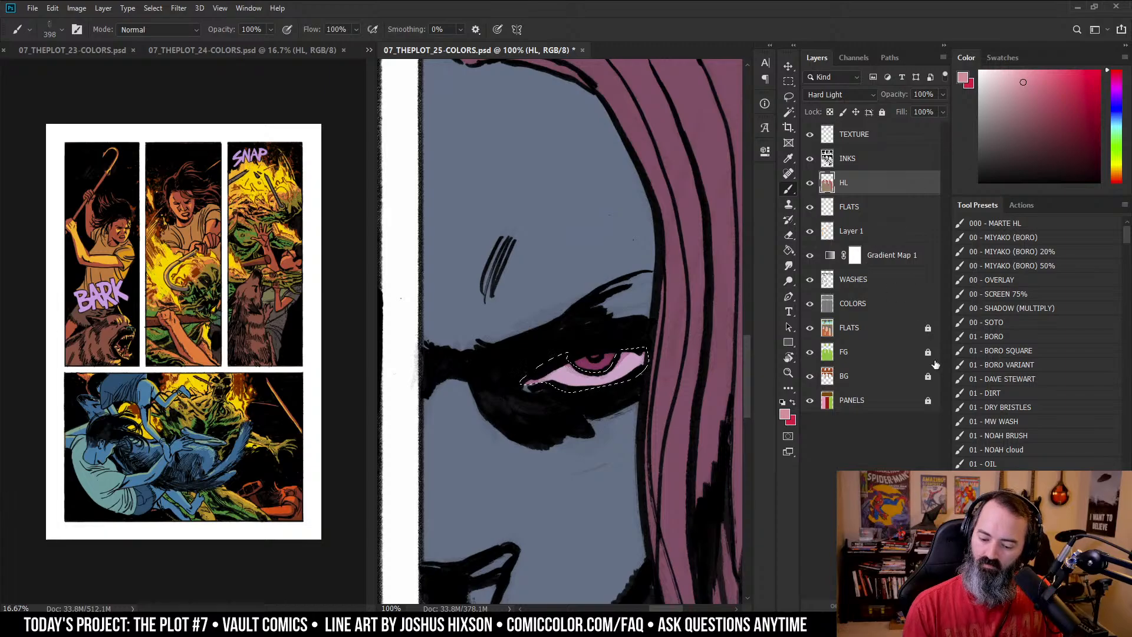
# - Copy the selected eye white to its own Hard Light layer and paint the eye bright orange on it
pyautogui.hotkey('ctrl', 'j')
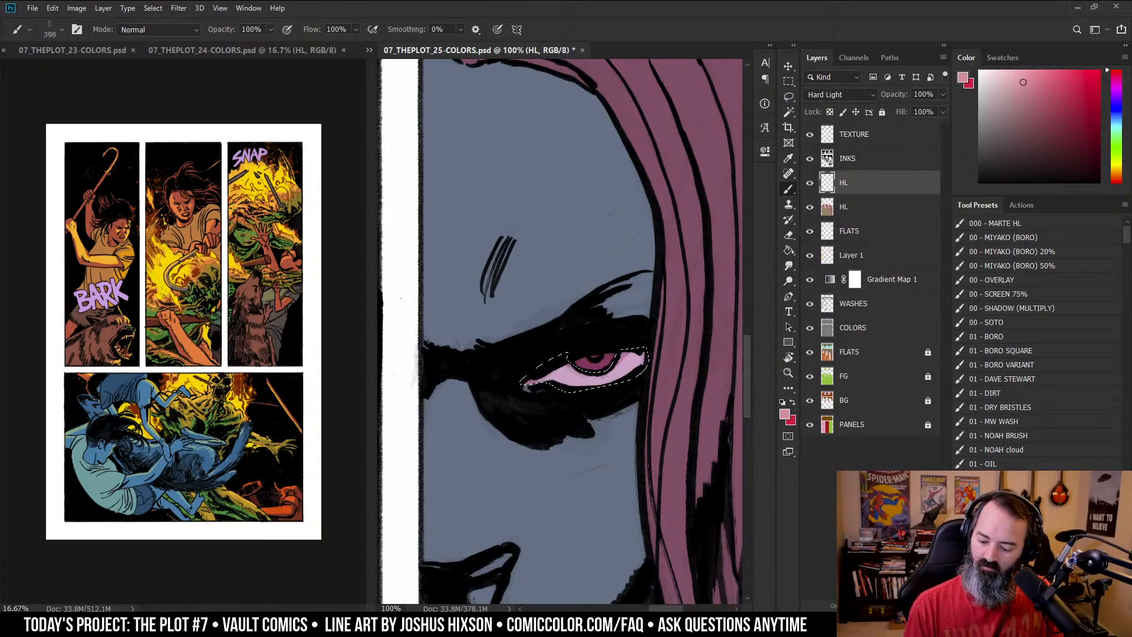
pyautogui.click(1117, 173)
pyautogui.click(1074, 70)
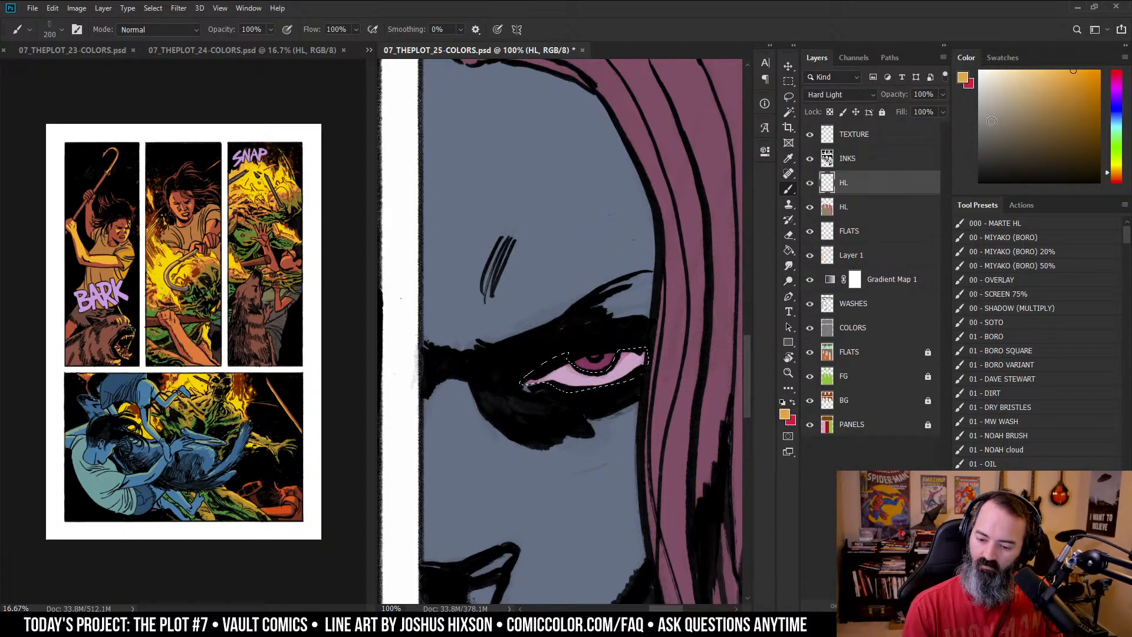
pyautogui.press('l')
pyautogui.click(664, 301)
pyautogui.click(561, 234)
pyautogui.press('b')
pyautogui.moveTo(605, 321)
pyautogui.mouseDown()
pyautogui.moveTo(545, 341)
pyautogui.moveTo(604, 364)
pyautogui.moveTo(590, 365)
pyautogui.moveTo(606, 359)
pyautogui.moveTo(580, 365)
pyautogui.moveTo(607, 361)
pyautogui.moveTo(588, 378)
pyautogui.moveTo(566, 372)
pyautogui.moveTo(617, 371)
pyautogui.mouseUp()
# - Examine the recolored page 25 as a whole beside the neighbouring page
pyautogui.keyDown('alt'); pyautogui.click(617, 329); pyautogui.keyUp('alt')
pyautogui.keyDown('alt'); pyautogui.click(619, 326); pyautogui.keyUp('alt')
pyautogui.keyDown('alt'); pyautogui.click(625, 321); pyautogui.keyUp('alt')
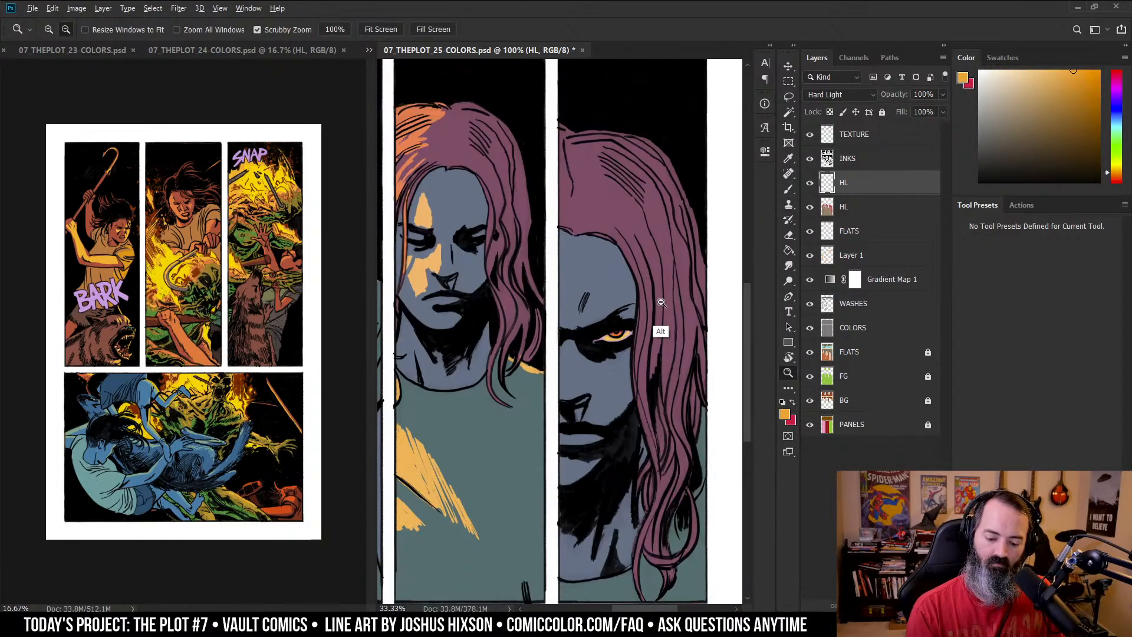
pyautogui.keyDown('alt'); pyautogui.click(659, 302); pyautogui.keyUp('alt')
pyautogui.keyDown('alt'); pyautogui.click(701, 286); pyautogui.keyUp('alt')
pyautogui.moveTo(636, 288); pyautogui.dragTo(729, 239)
pyautogui.keyDown('alt'); pyautogui.click(624, 256); pyautogui.keyUp('alt')
pyautogui.moveTo(623, 258); pyautogui.dragTo(568, 328)
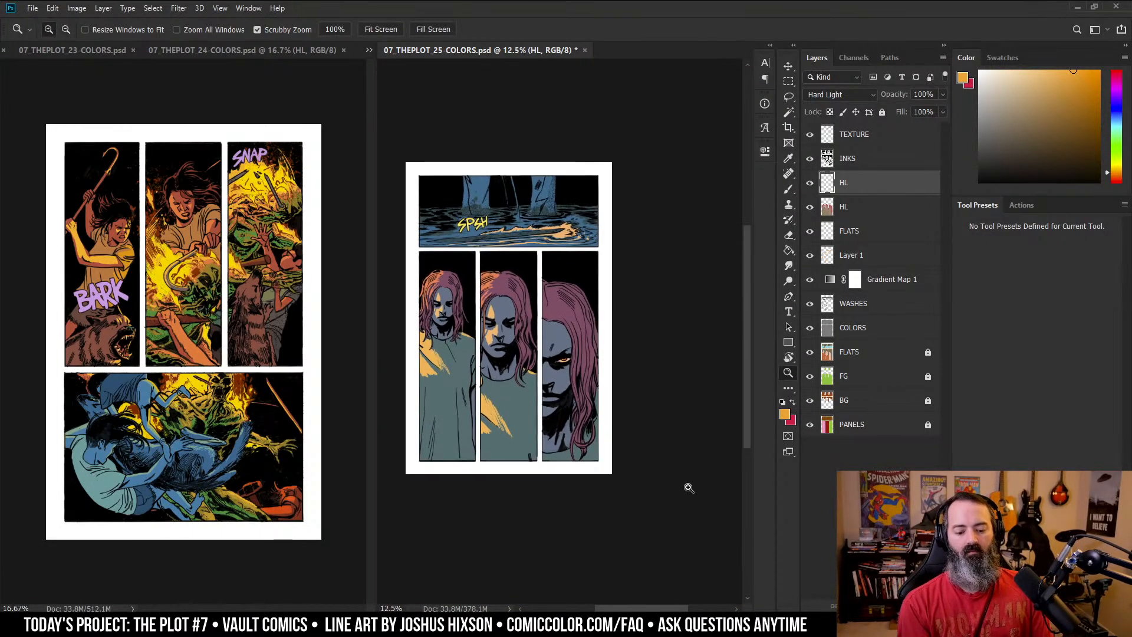
pyautogui.moveTo(596, 367); pyautogui.dragTo(647, 336)
pyautogui.click(721, 325)
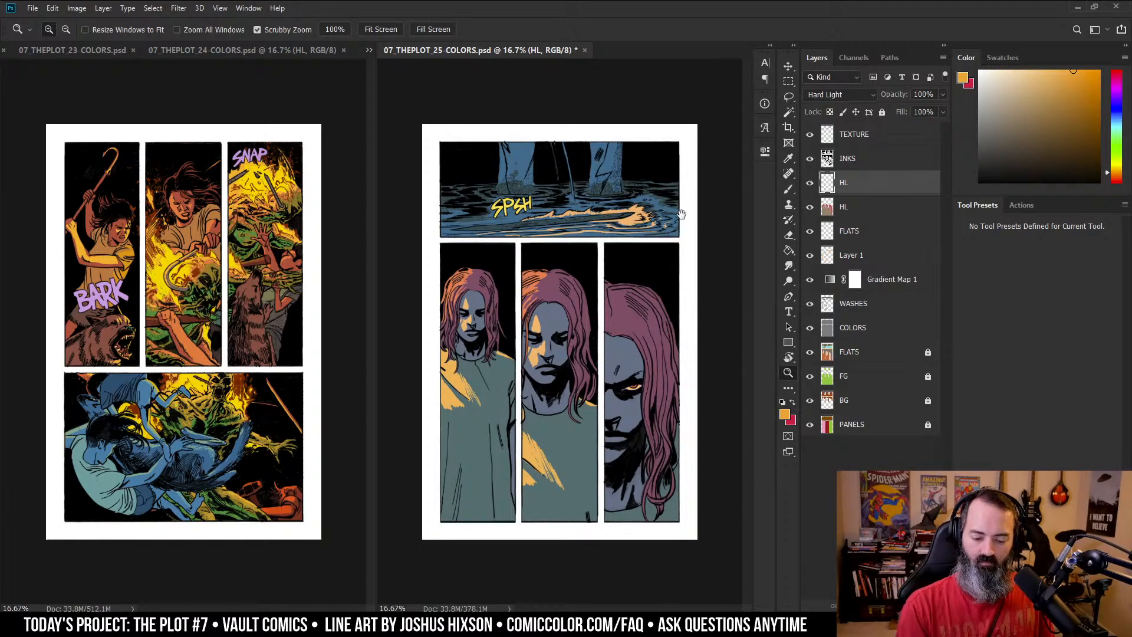
# - Create a new document with a plain mid-gray background and pick a muted tan as the foreground color
pyautogui.press('l')
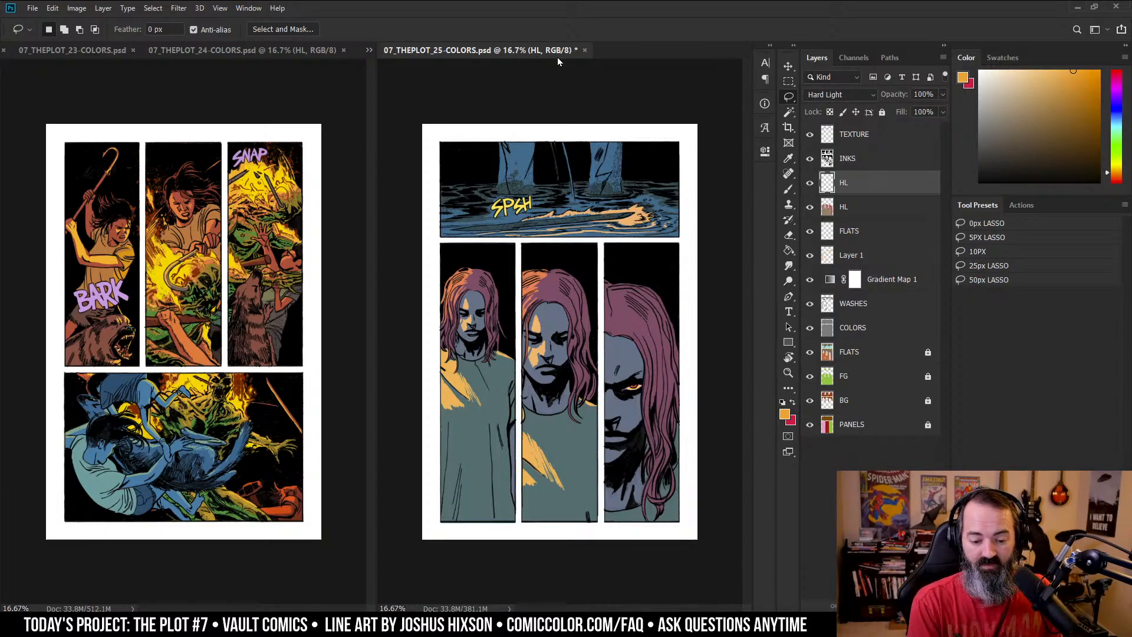
pyautogui.click(51, 8)
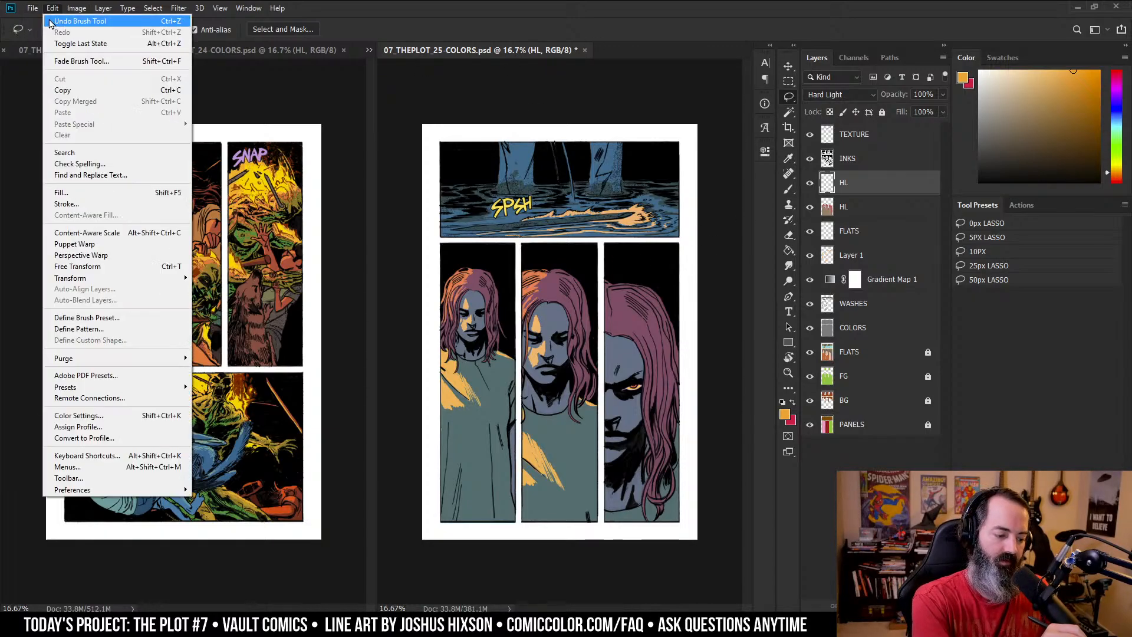
pyautogui.moveTo(32, 8)
pyautogui.click(407, 71)
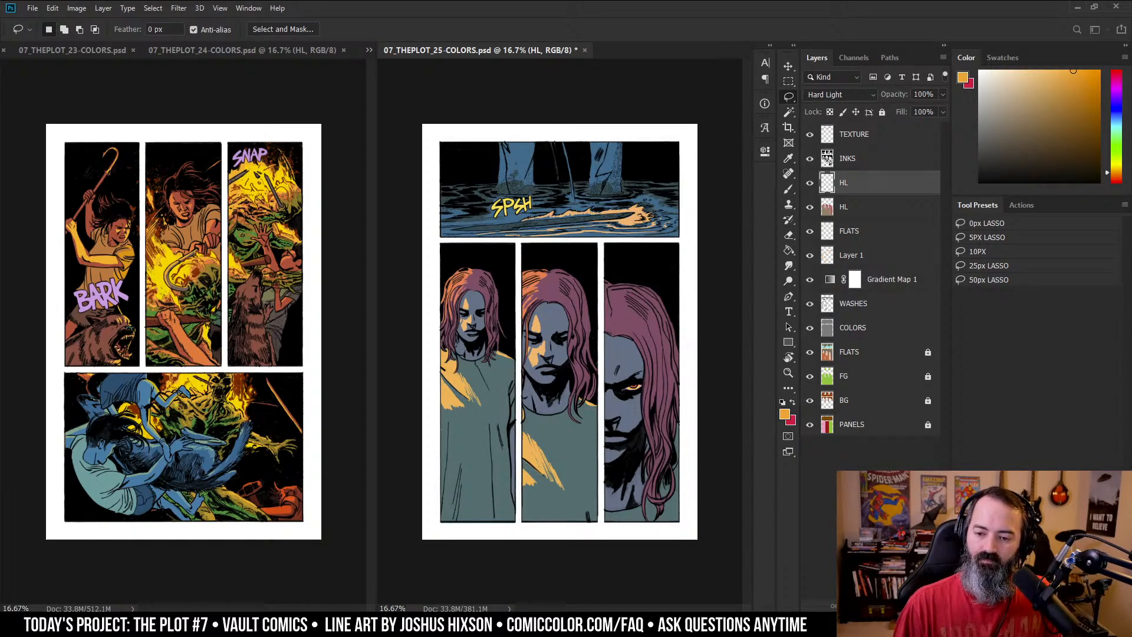
pyautogui.press('Return')
pyautogui.click(1039, 101)
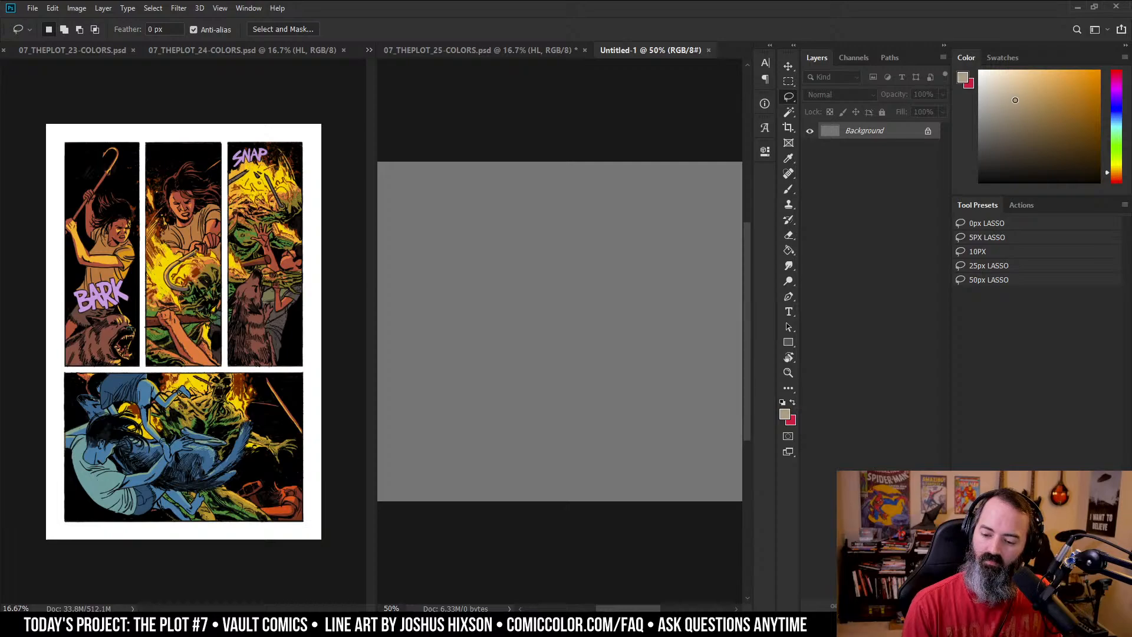
pyautogui.press('b')
pyautogui.moveTo(524, 237)
pyautogui.mouseDown()
pyautogui.moveTo(508, 263)
pyautogui.moveTo(535, 253)
pyautogui.mouseUp()
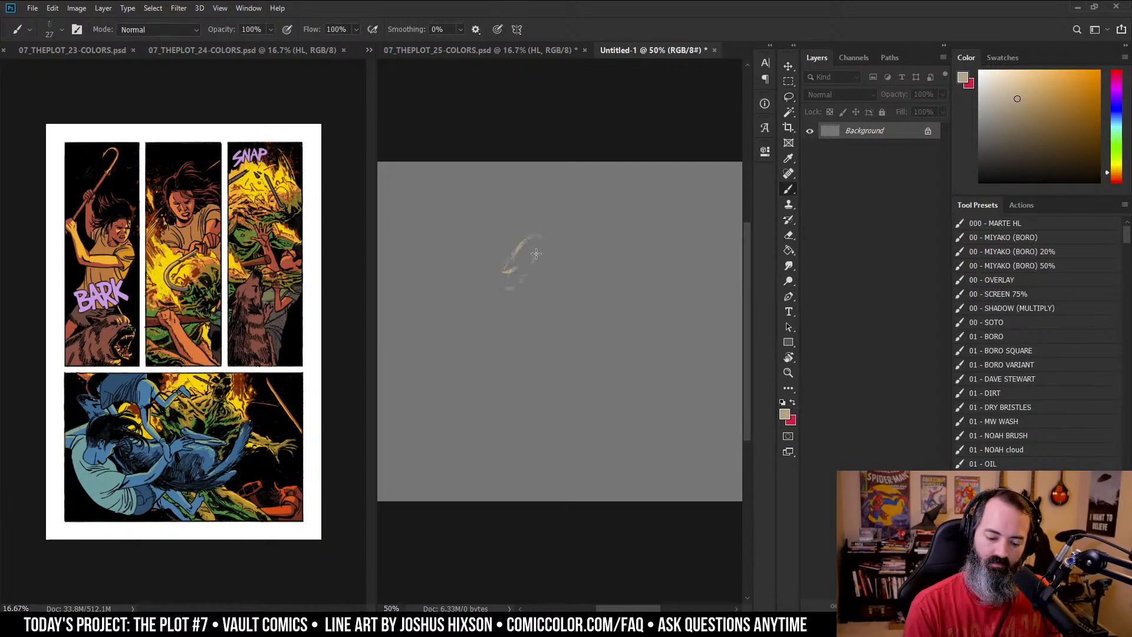
pyautogui.hotkey('ctrl', 'z')
pyautogui.click(1032, 239)
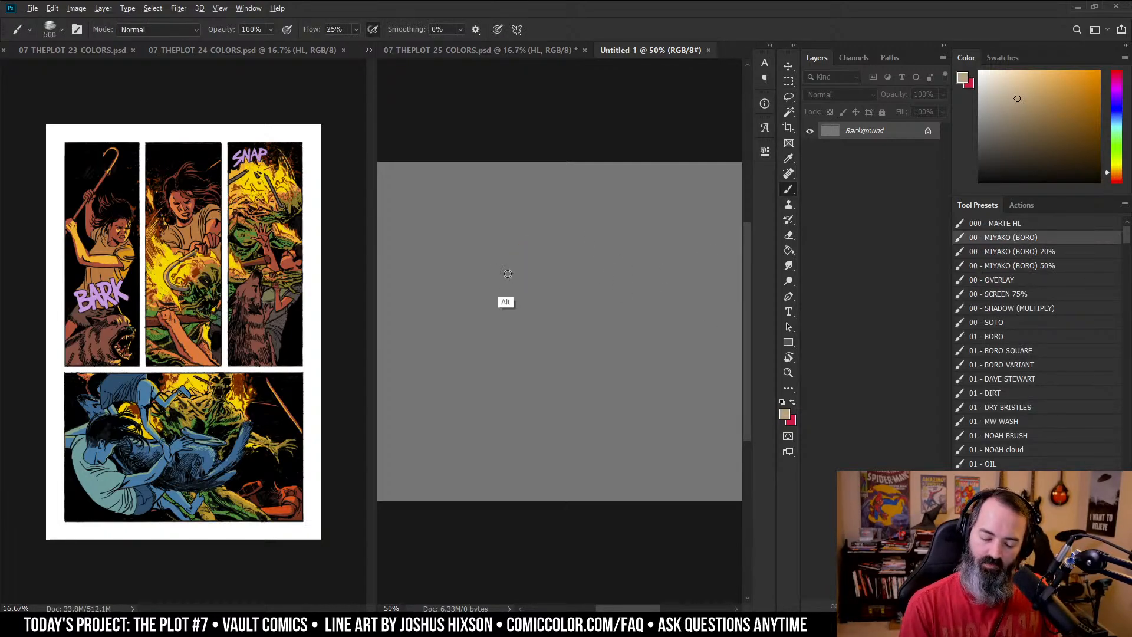
pyautogui.moveTo(493, 273)
pyautogui.mouseDown()
pyautogui.moveTo(503, 248)
pyautogui.moveTo(478, 294)
pyautogui.moveTo(495, 278)
pyautogui.mouseUp()
pyautogui.hotkey('ctrl', 'z')
# - Paint a tan patch on the gray canvas with the 01 - BORO SQUARE brush and overlap it with muted yellow
pyautogui.click(1008, 351)
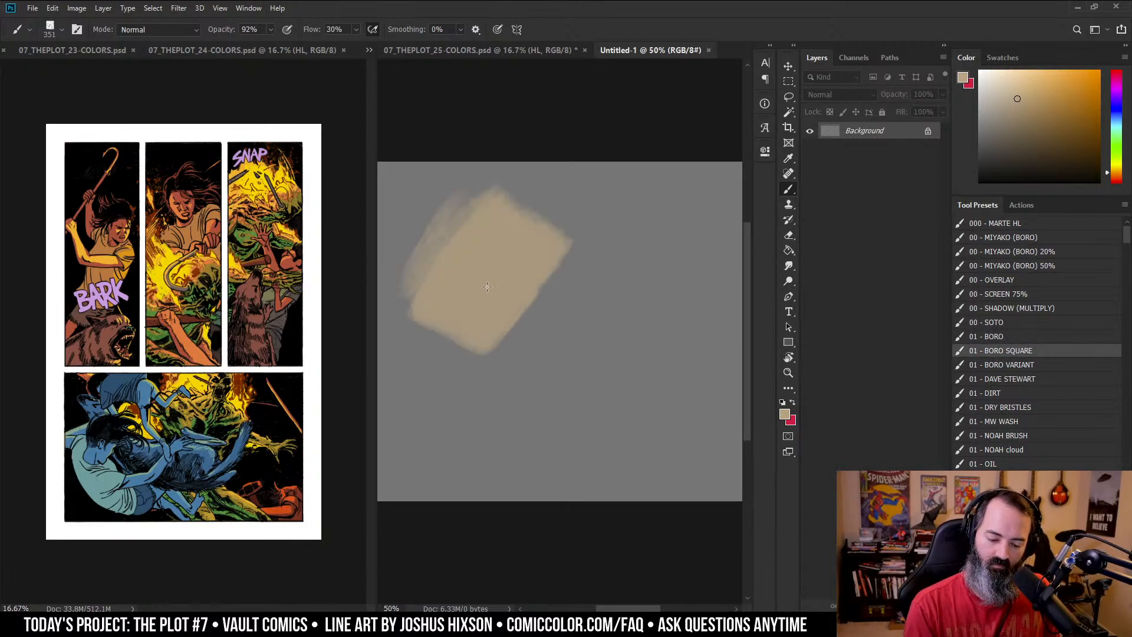
pyautogui.hotkey('ctrl', 'z')
pyautogui.moveTo(508, 183)
pyautogui.mouseDown()
pyautogui.moveTo(425, 310)
pyautogui.moveTo(499, 273)
pyautogui.mouseUp()
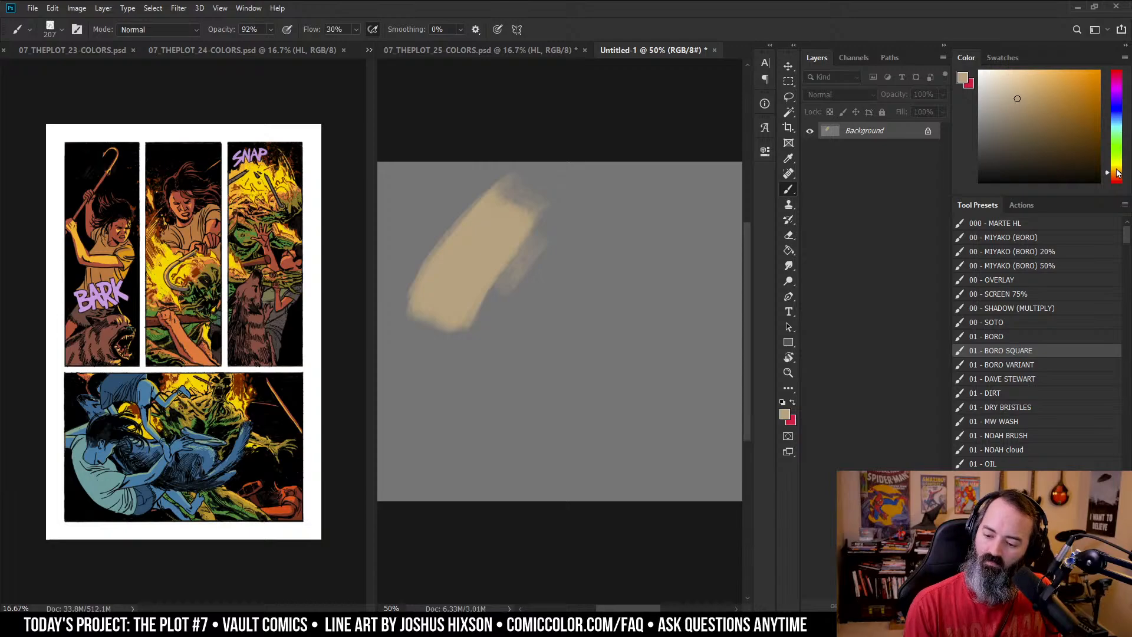
pyautogui.click(1117, 165)
pyautogui.moveTo(511, 225)
pyautogui.mouseDown()
pyautogui.moveTo(460, 306)
pyautogui.moveTo(522, 248)
pyautogui.mouseUp()
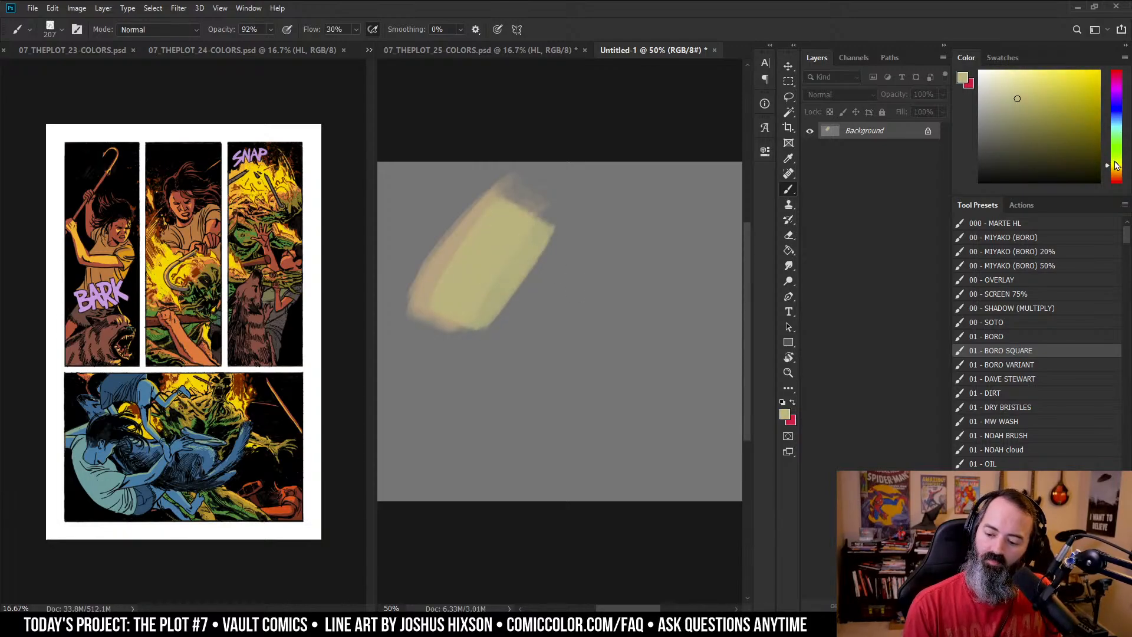
# - Shift the hue through yellow-green to green at the same saturation and brightness, adding overlapping strokes to the patch
pyautogui.moveTo(1116, 166); pyautogui.dragTo(1116, 160)
pyautogui.moveTo(425, 289); pyautogui.dragTo(460, 264)
pyautogui.moveTo(1117, 158); pyautogui.dragTo(1118, 152)
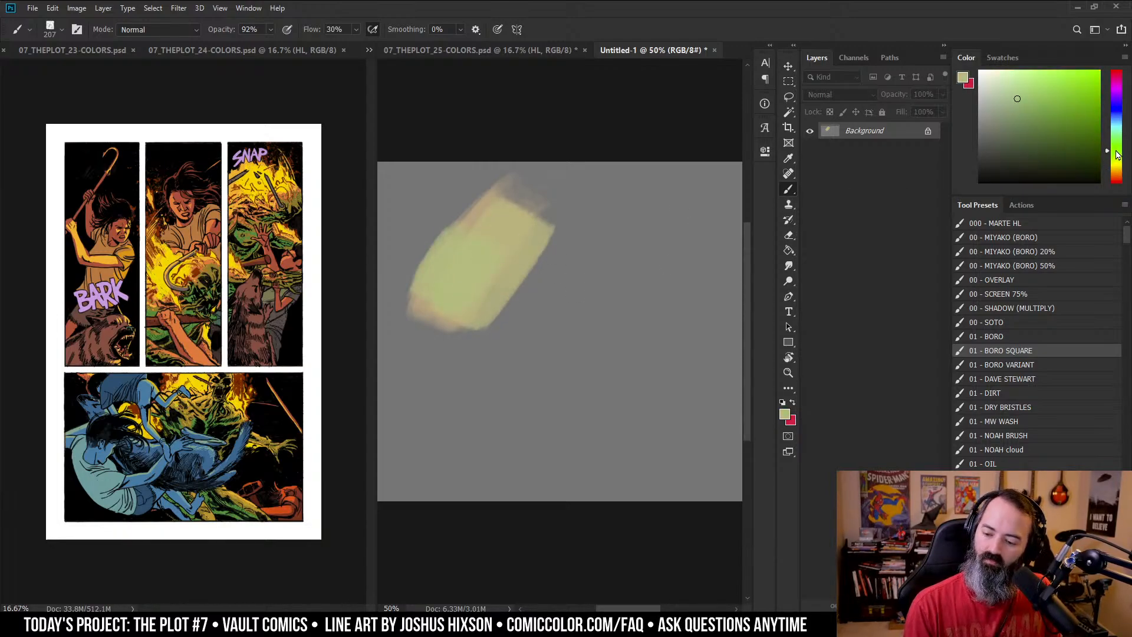
pyautogui.moveTo(483, 287); pyautogui.dragTo(470, 324)
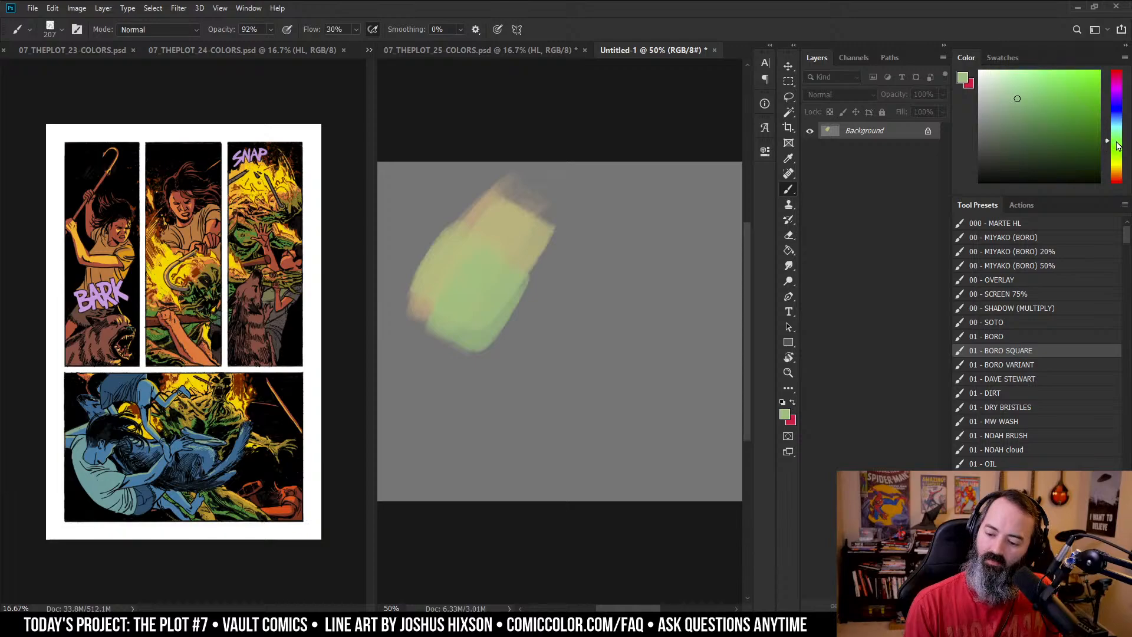
pyautogui.moveTo(470, 236); pyautogui.dragTo(466, 197)
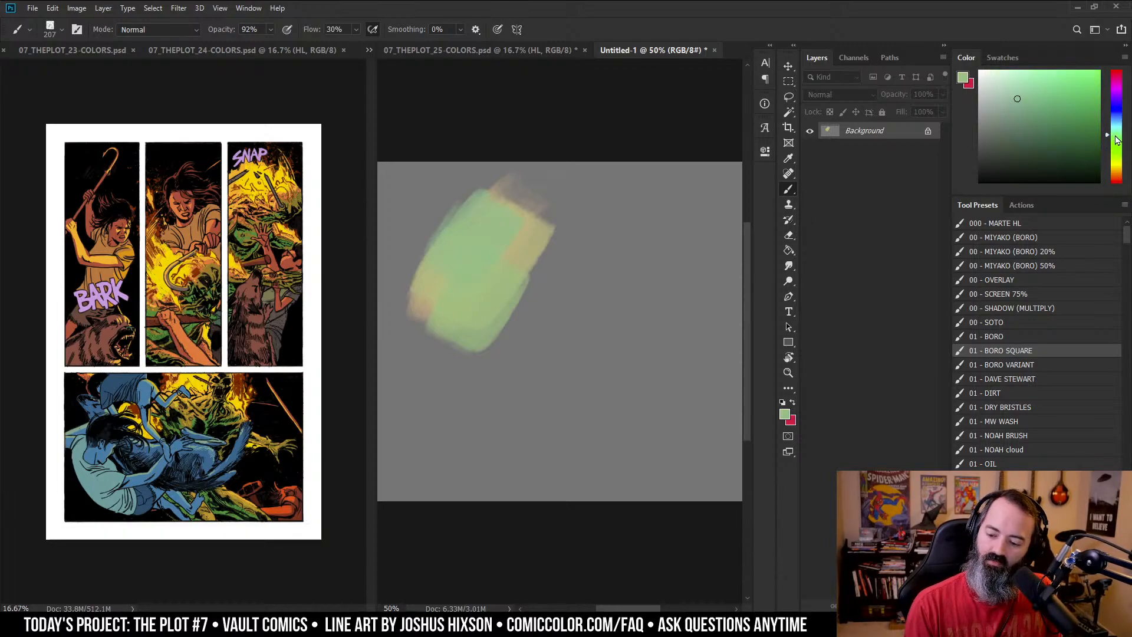
# - Move the hue on through teal to blue and add overlapping strokes along the patch's sides and lower edge
pyautogui.moveTo(1116, 139); pyautogui.dragTo(1117, 125)
pyautogui.moveTo(540, 259); pyautogui.dragTo(561, 298)
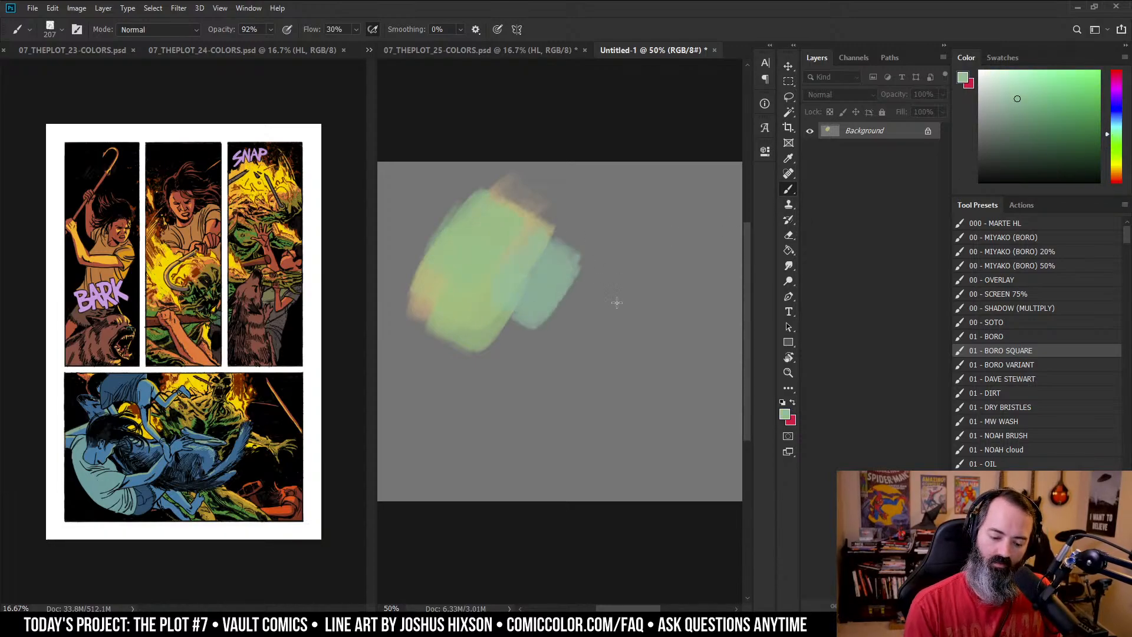
pyautogui.moveTo(447, 292); pyautogui.dragTo(392, 330)
pyautogui.click(1117, 111)
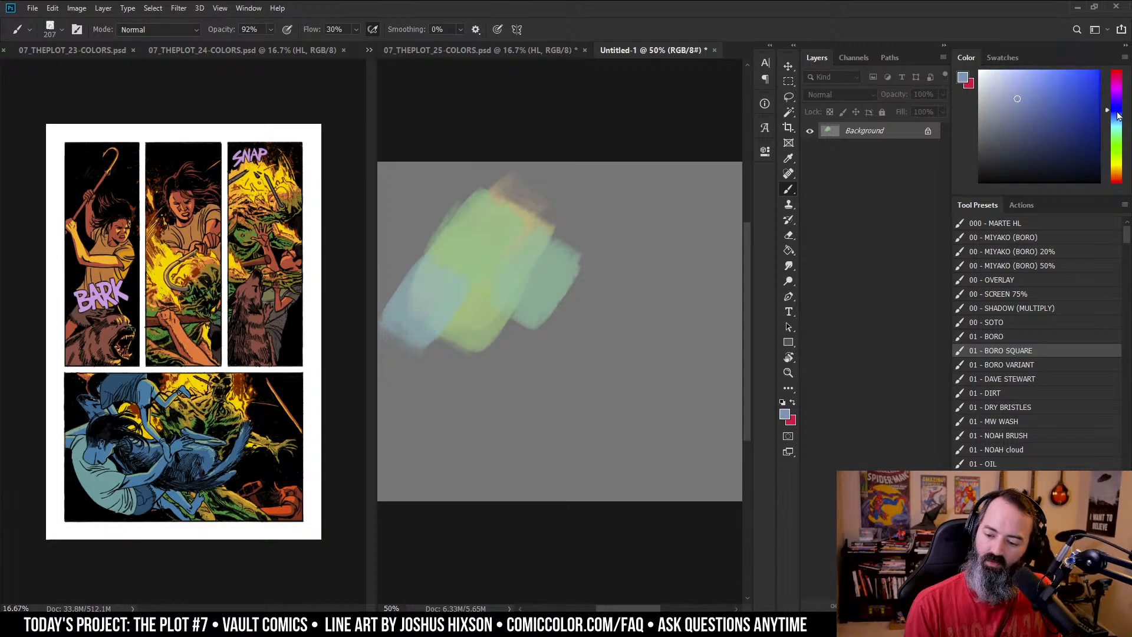
pyautogui.moveTo(457, 313); pyautogui.dragTo(441, 371)
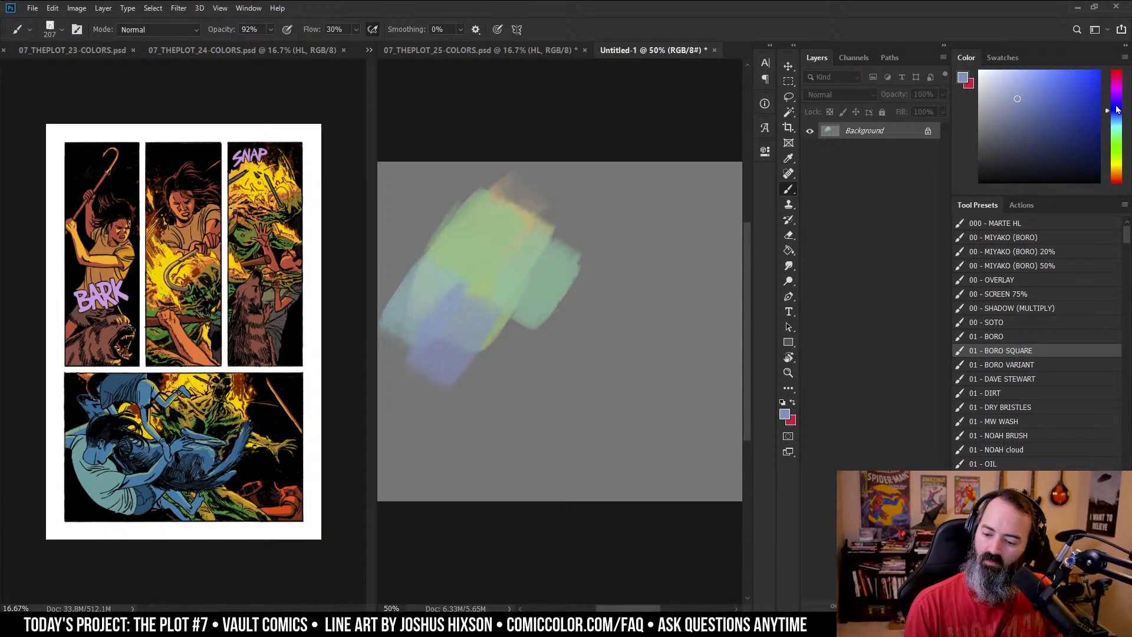
# - Continue the hue through violet and purple to magenta, painting a stroke of each over the patch
pyautogui.moveTo(1117, 110); pyautogui.dragTo(1116, 105)
pyautogui.moveTo(526, 322); pyautogui.dragTo(511, 371)
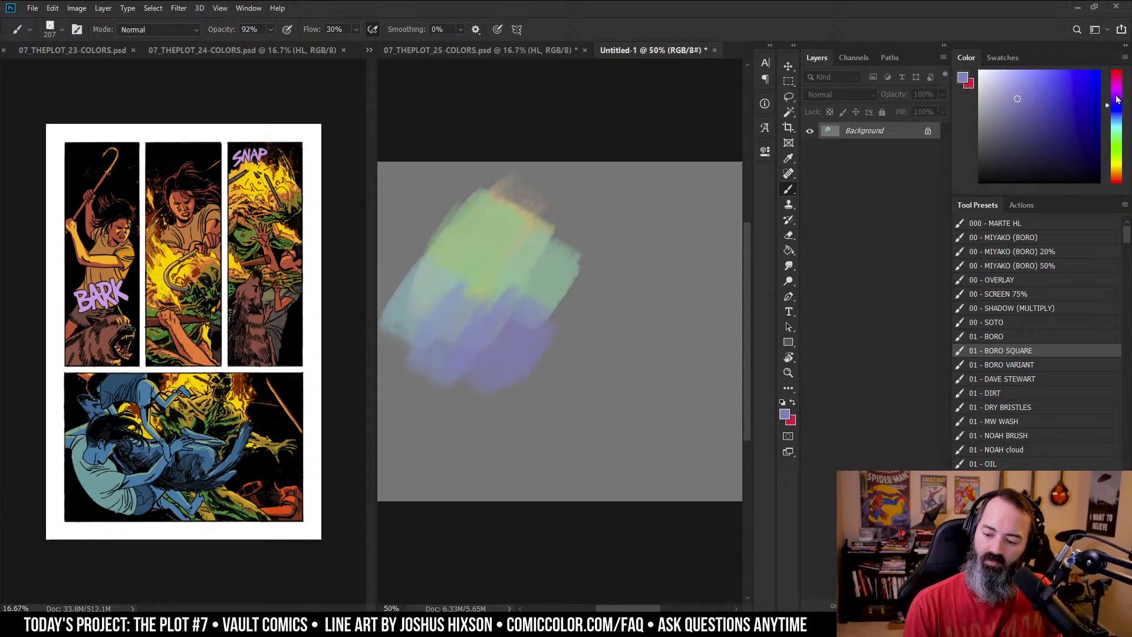
pyautogui.moveTo(1117, 100); pyautogui.dragTo(1117, 94)
pyautogui.moveTo(498, 233); pyautogui.dragTo(428, 308)
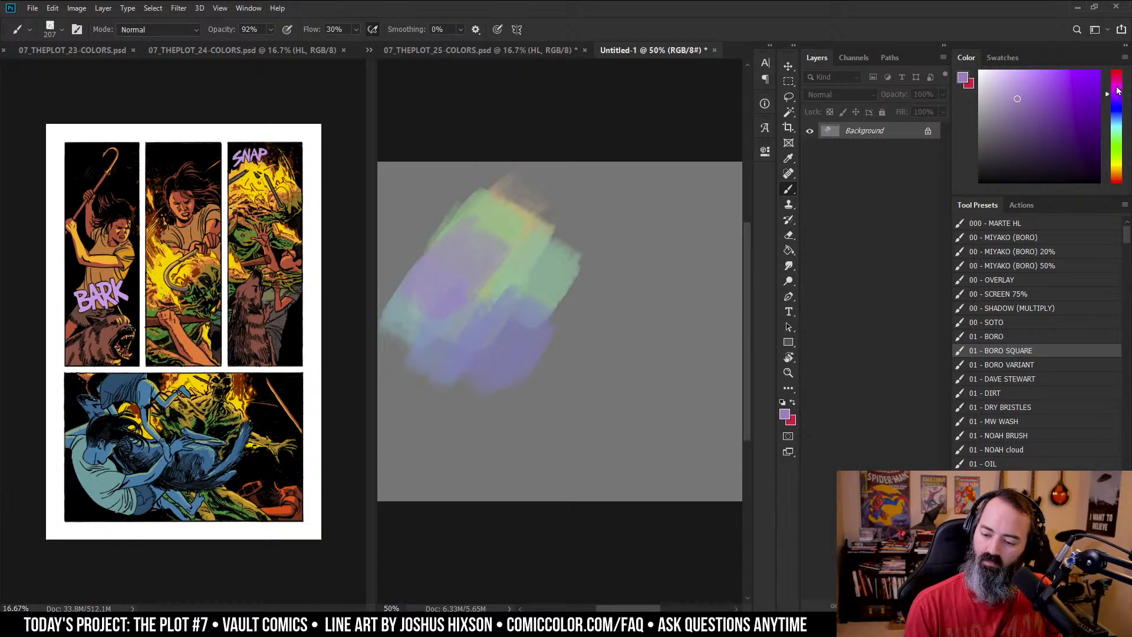
pyautogui.moveTo(1118, 90); pyautogui.dragTo(1118, 84)
pyautogui.moveTo(475, 209); pyautogui.dragTo(472, 245)
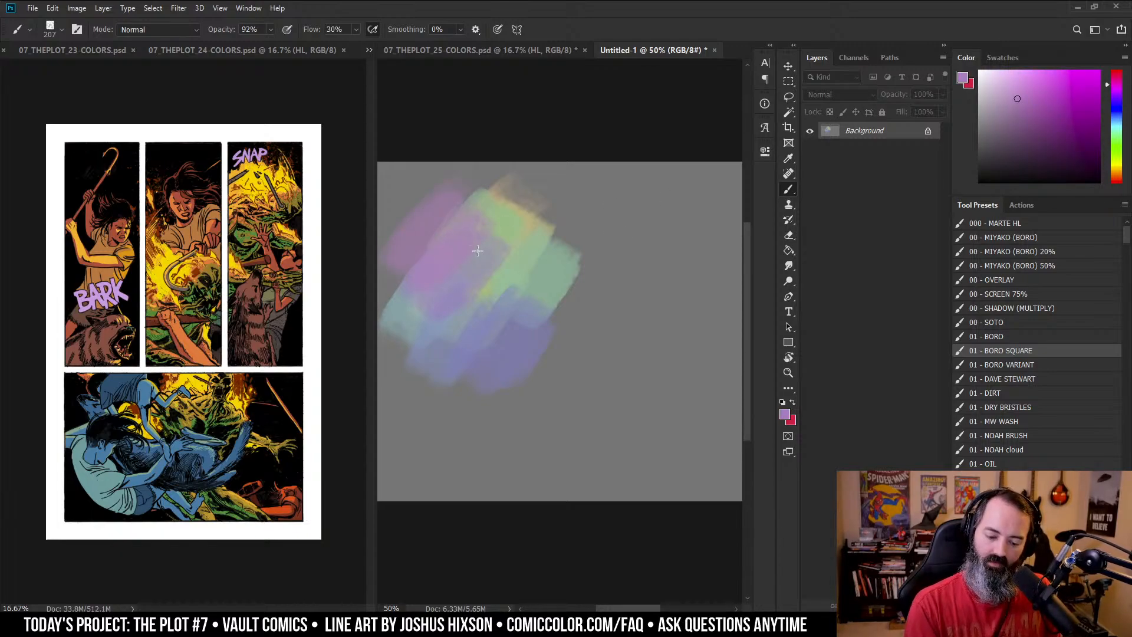
# - Paint a magenta stroke over the patch's green side, shift the hue to red, and add a stroke across the lower blue area
pyautogui.moveTo(502, 298); pyautogui.dragTo(581, 269)
pyautogui.moveTo(1117, 81); pyautogui.dragTo(1117, 70)
pyautogui.moveTo(465, 313); pyautogui.dragTo(463, 355)
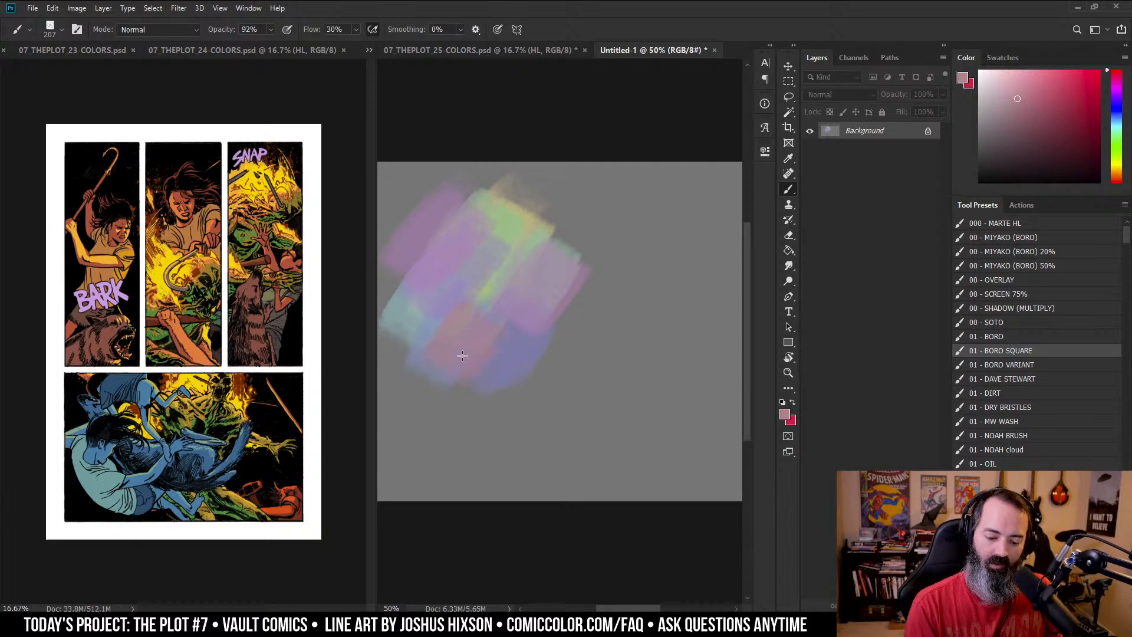
# - Select the whole multicolored patch on the gray canvas with a freehand lasso outline
pyautogui.press('z')
pyautogui.keyDown('alt'); pyautogui.click(534, 340); pyautogui.keyUp('alt')
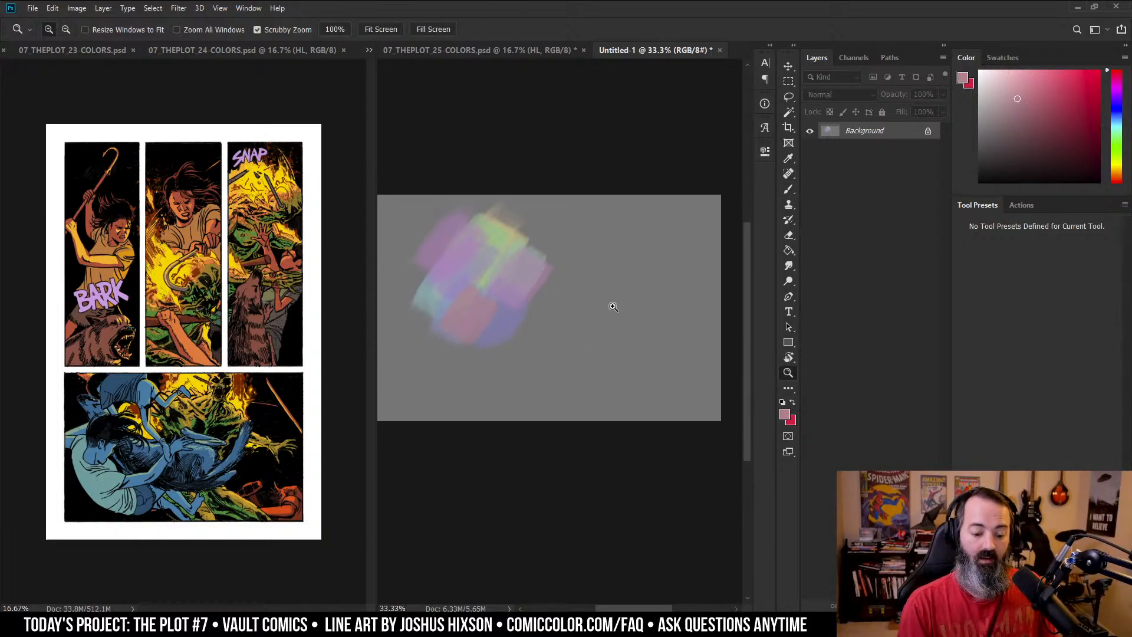
pyautogui.scroll(2, 590, 283)
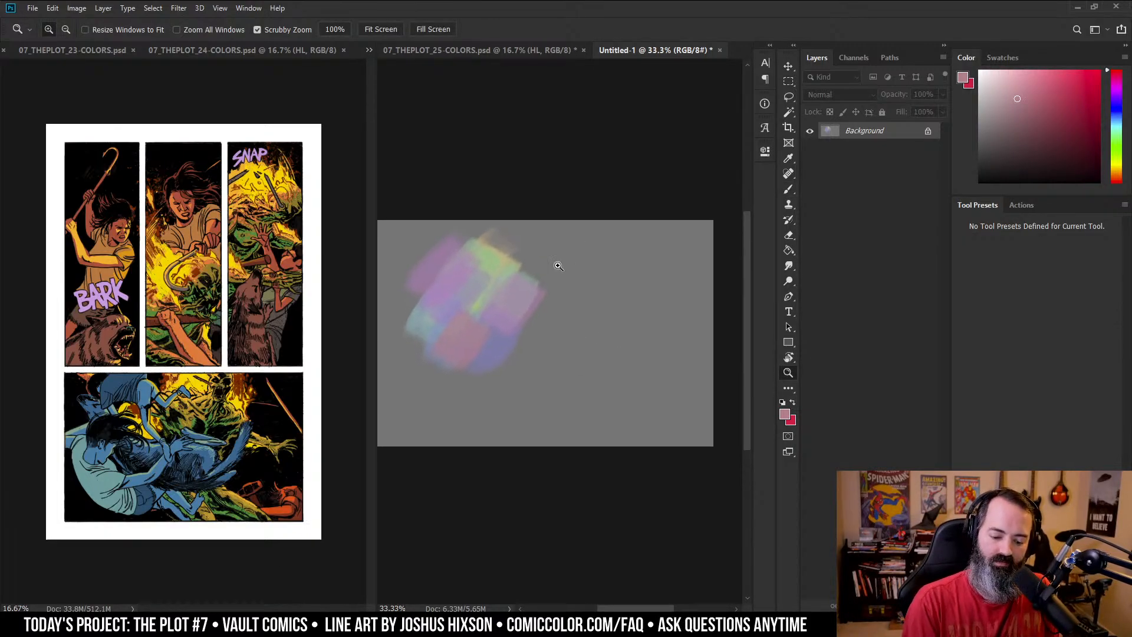
pyautogui.moveTo(562, 277); pyautogui.dragTo(538, 282)
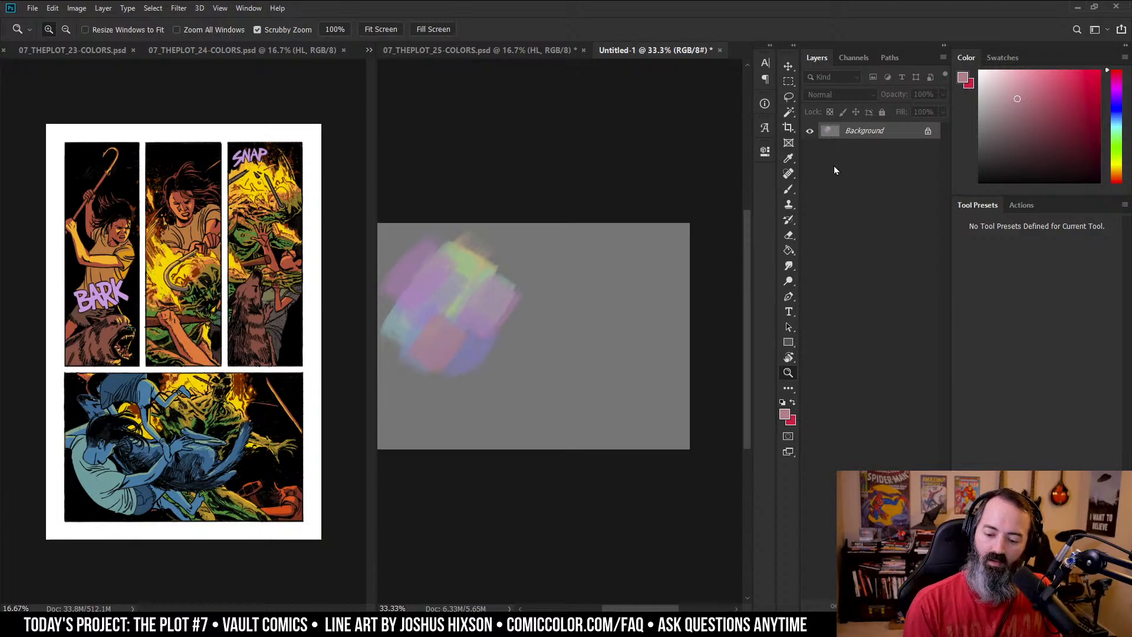
pyautogui.press('l')
pyautogui.moveTo(536, 224)
pyautogui.mouseDown()
pyautogui.moveTo(595, 220)
pyautogui.moveTo(638, 306)
pyautogui.moveTo(453, 389)
pyautogui.moveTo(540, 179)
pyautogui.mouseUp()
pyautogui.moveTo(648, 293); pyautogui.dragTo(551, 303)
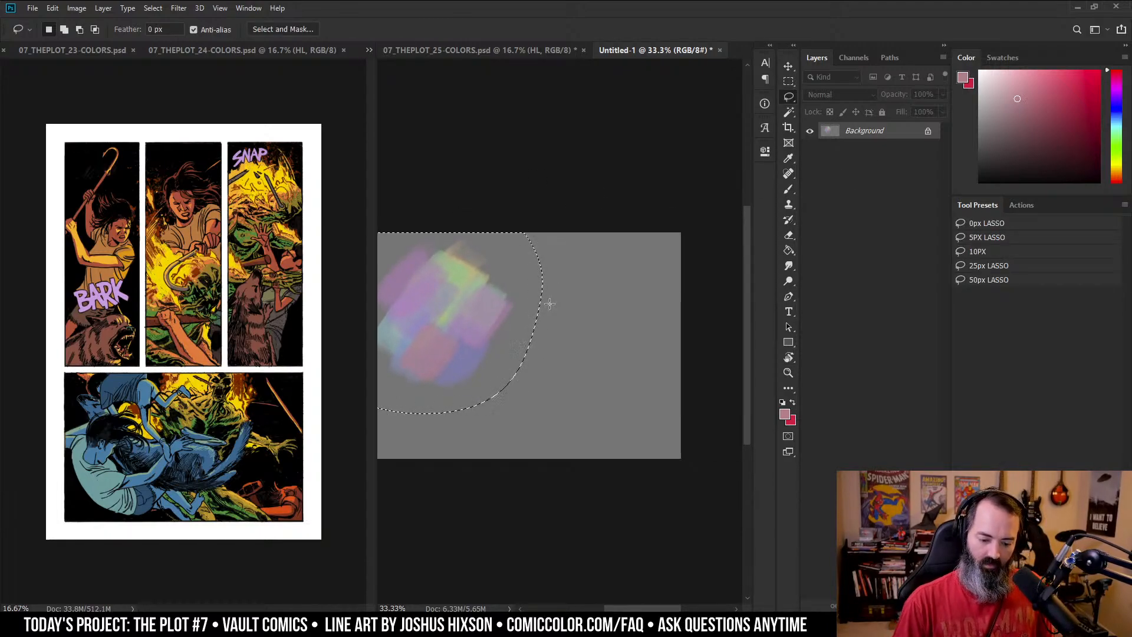
pyautogui.click(789, 66)
pyautogui.moveTo(475, 361)
pyautogui.mouseDown()
pyautogui.moveTo(652, 366)
pyautogui.moveTo(617, 379)
pyautogui.moveTo(599, 370)
pyautogui.mouseUp()
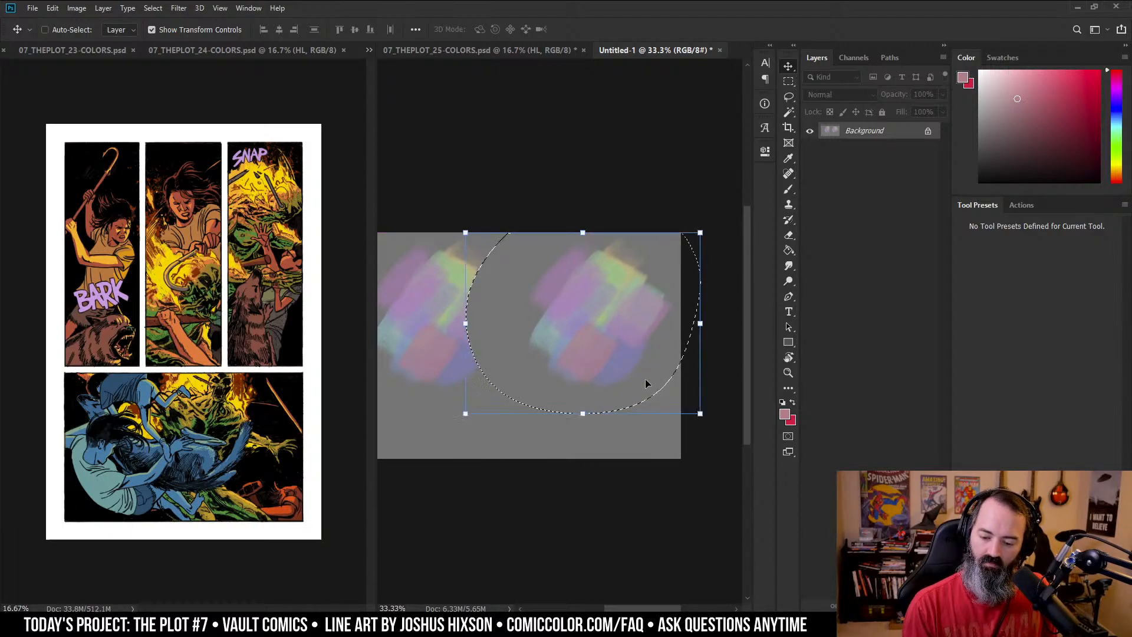
pyautogui.hotkey('ctrl', 'z')
# - Copy the selected patch to a new layer and place a duplicate of that layer beside the original patch
pyautogui.hotkey('ctrl', 'j')
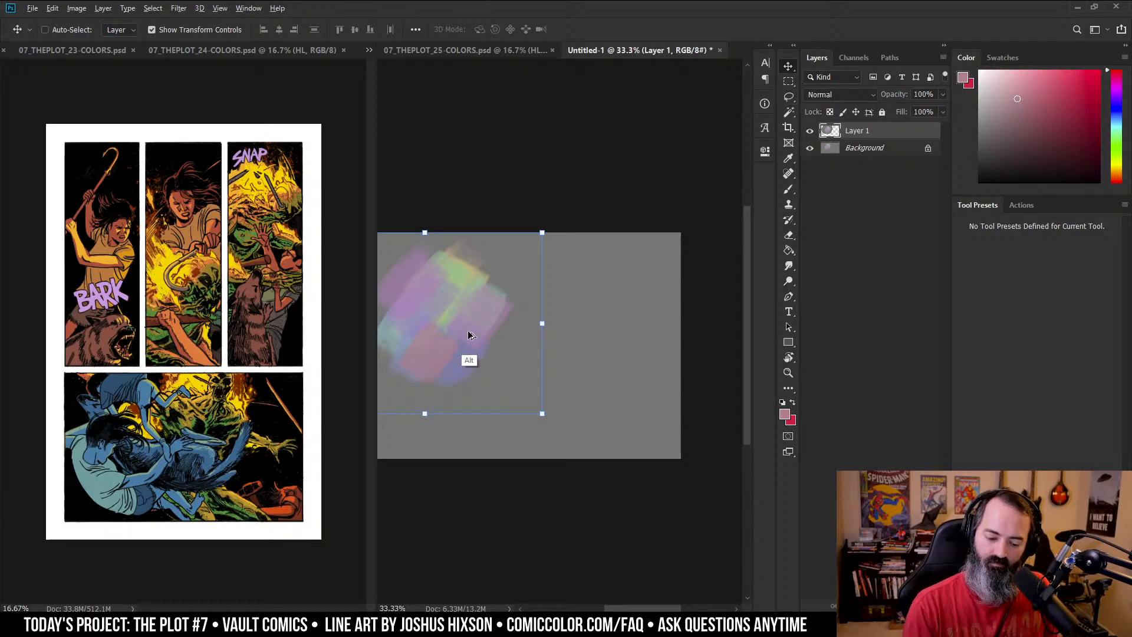
pyautogui.moveTo(468, 336); pyautogui.dragTo(623, 334)
pyautogui.press('l')
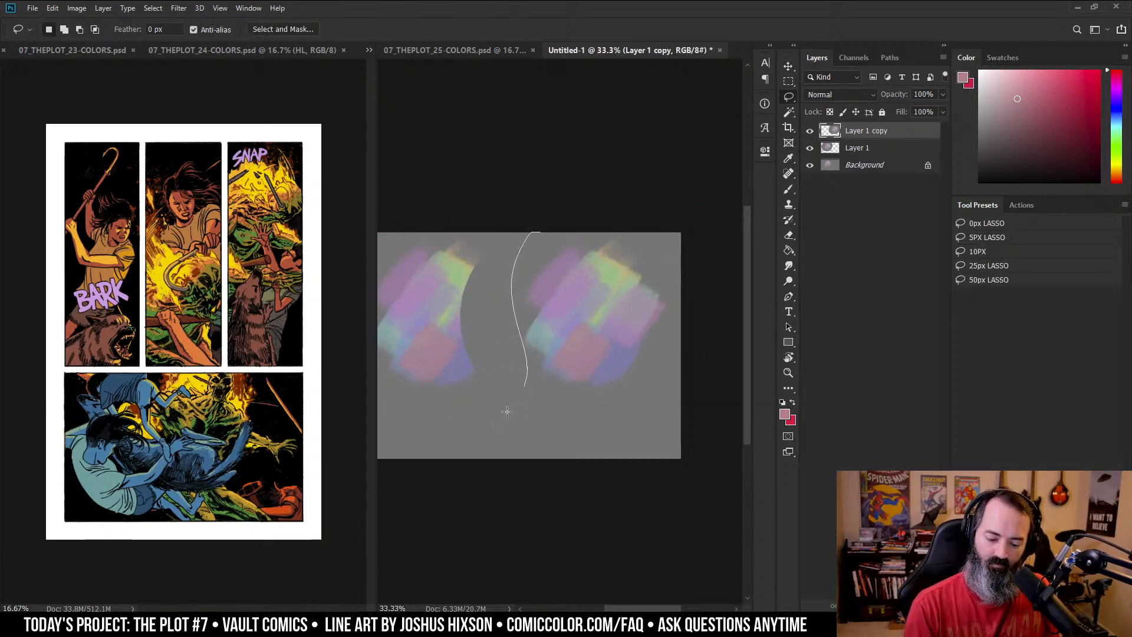
pyautogui.moveTo(612, 296); pyautogui.dragTo(643, 317)
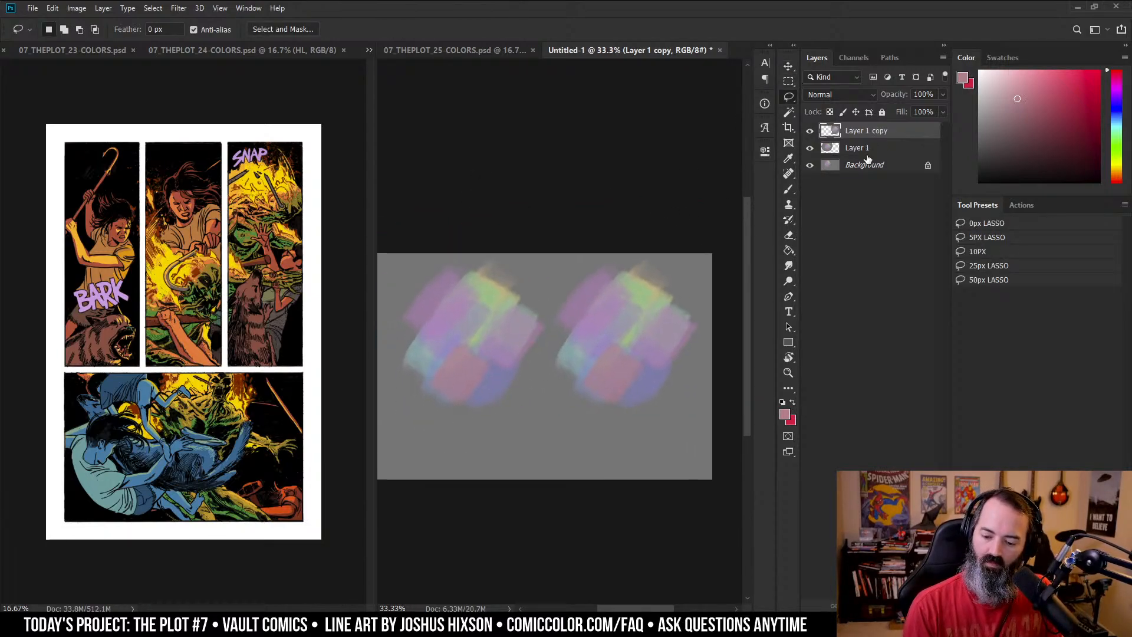
# - Raise the duplicate patch's saturation to +80 with a Hue/Saturation adjustment
pyautogui.hotkey('ctrl', 'u')
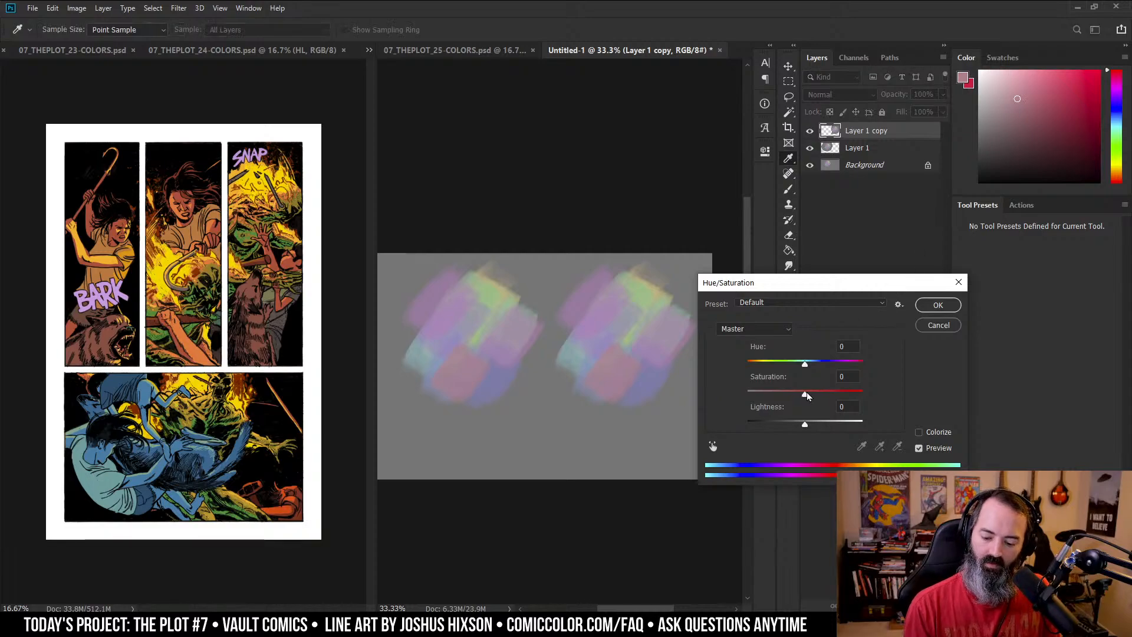
pyautogui.moveTo(805, 392); pyautogui.dragTo(851, 395)
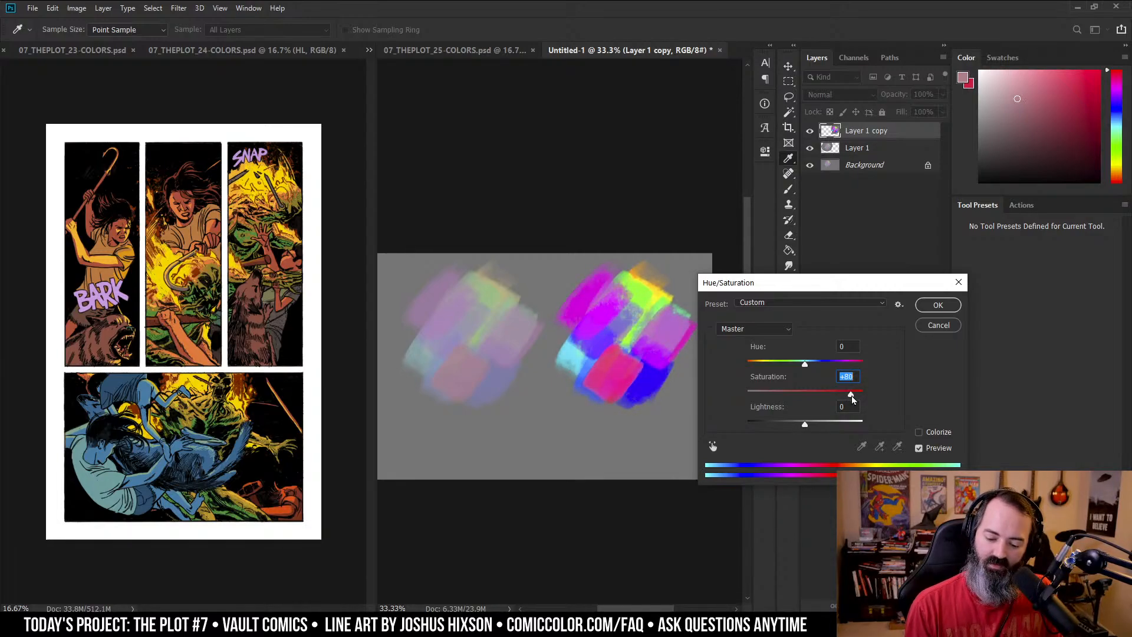
pyautogui.click(939, 305)
# - Close the untitled test canvas without saving it
pyautogui.press('l')
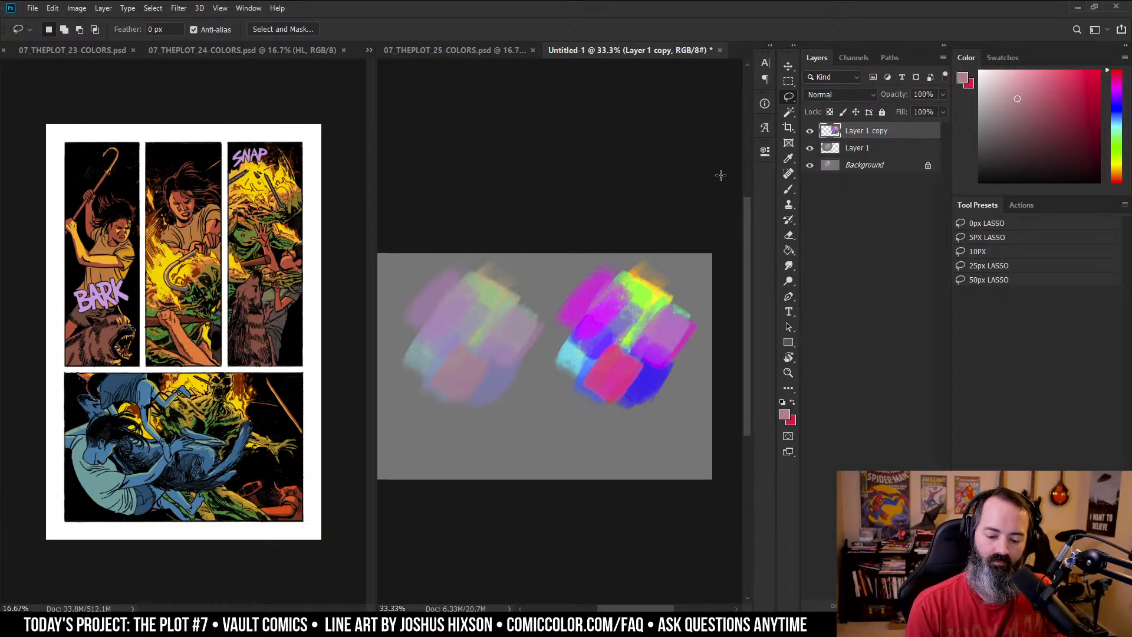
pyautogui.click(720, 50)
pyautogui.click(563, 232)
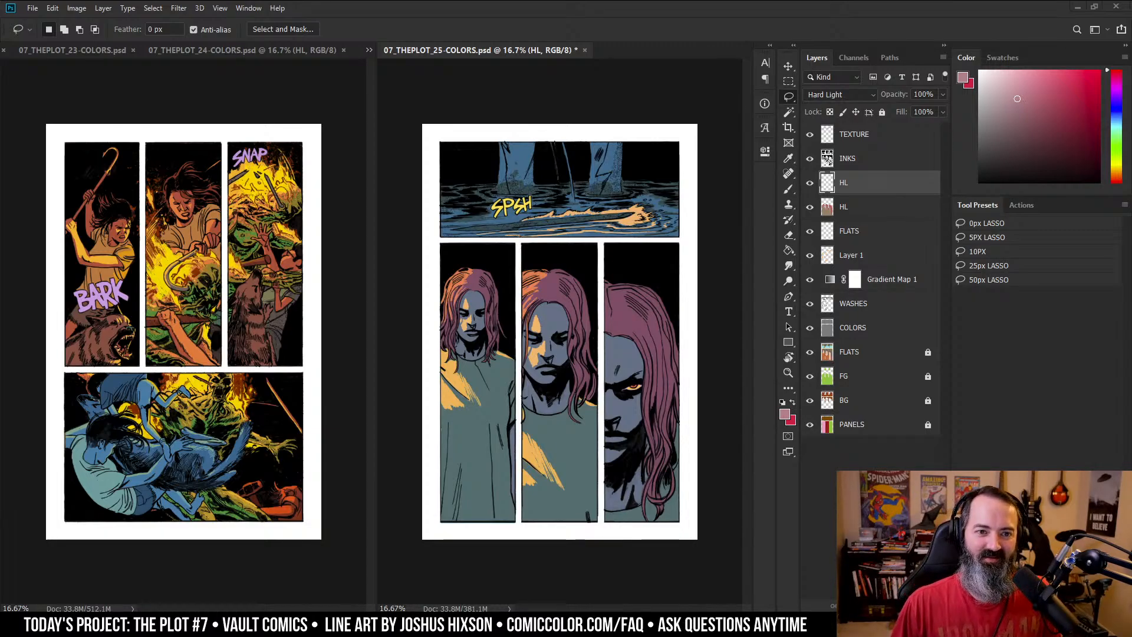
# - Switch to the Chrome window and open Twitter in place of the Peter Max image search
pyautogui.hotkey('alt', 'Tab')
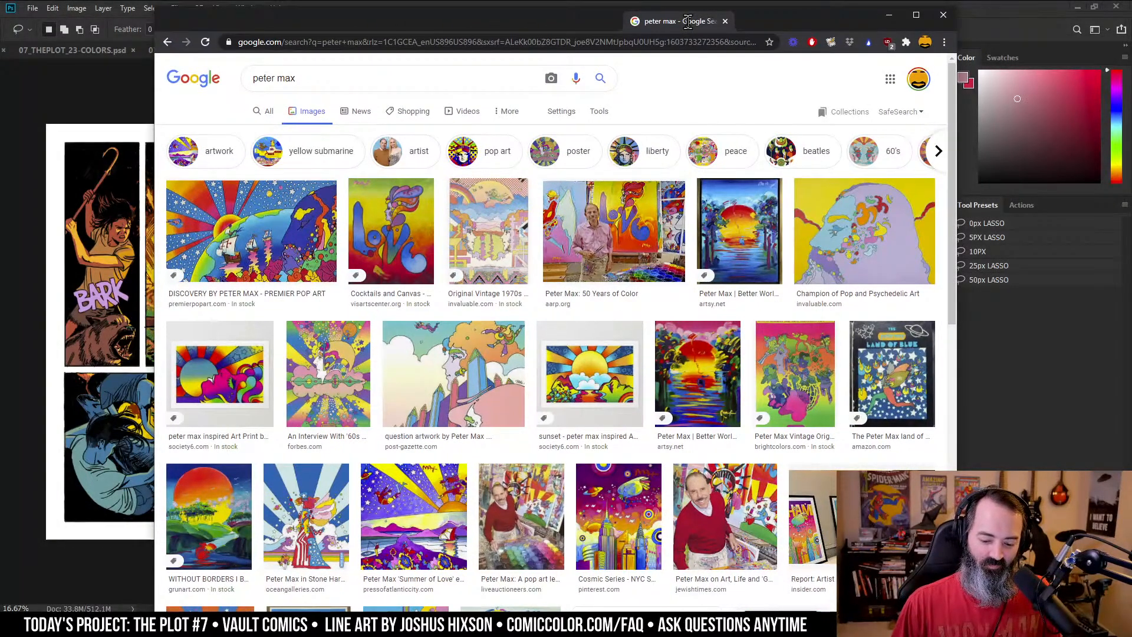
pyautogui.moveTo(688, 21); pyautogui.dragTo(694, 38)
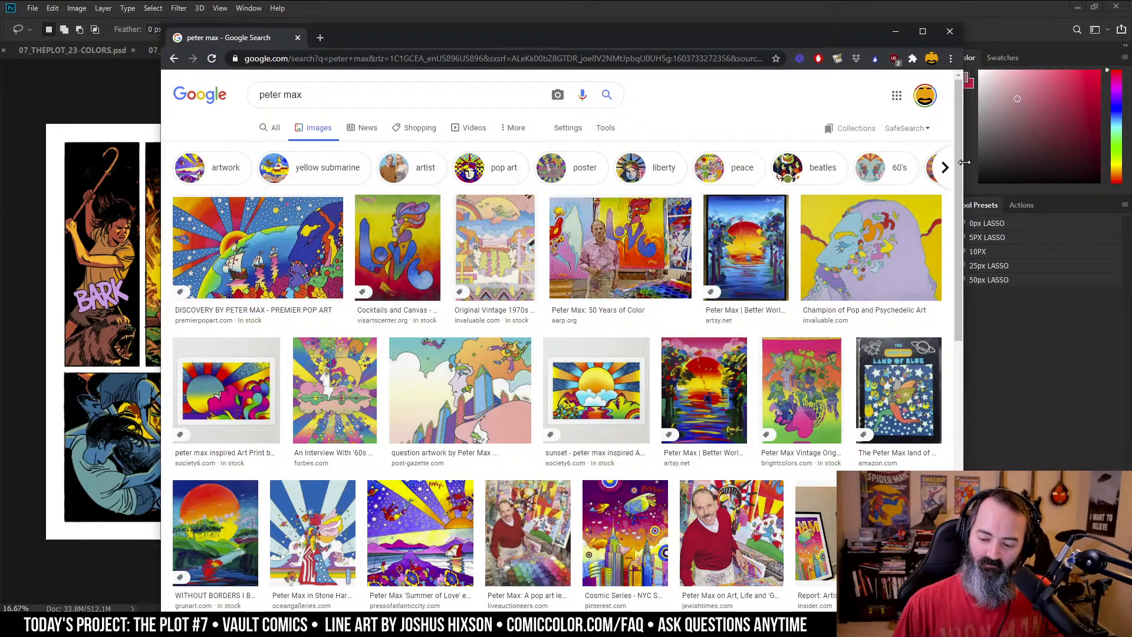
pyautogui.click(392, 59)
pyautogui.write('T')
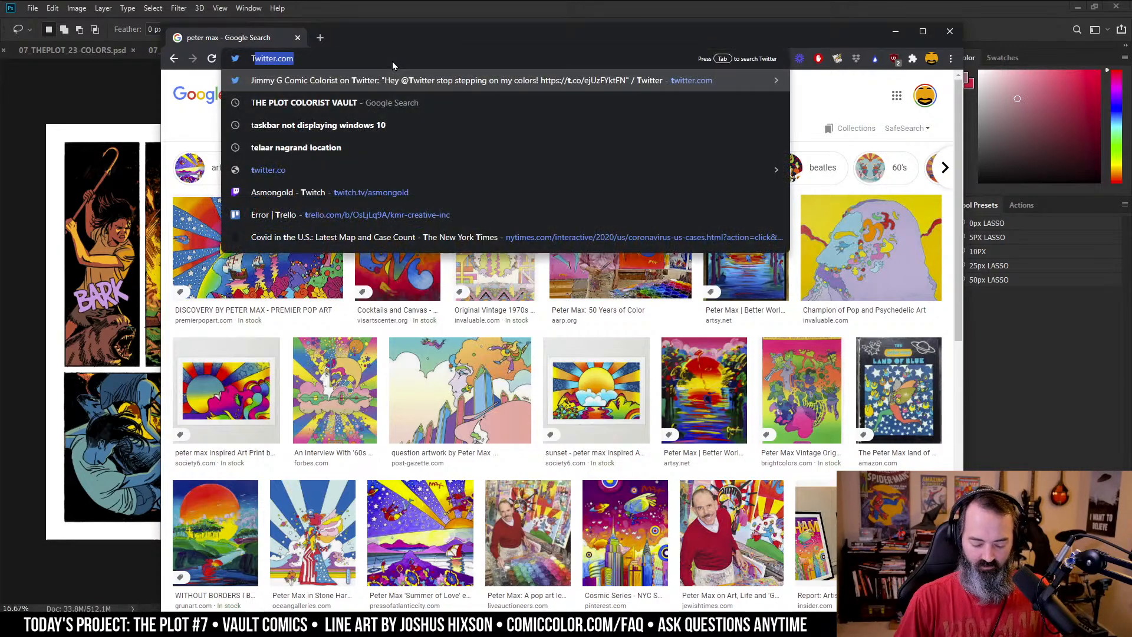
pyautogui.write('w')
pyautogui.press('Return')
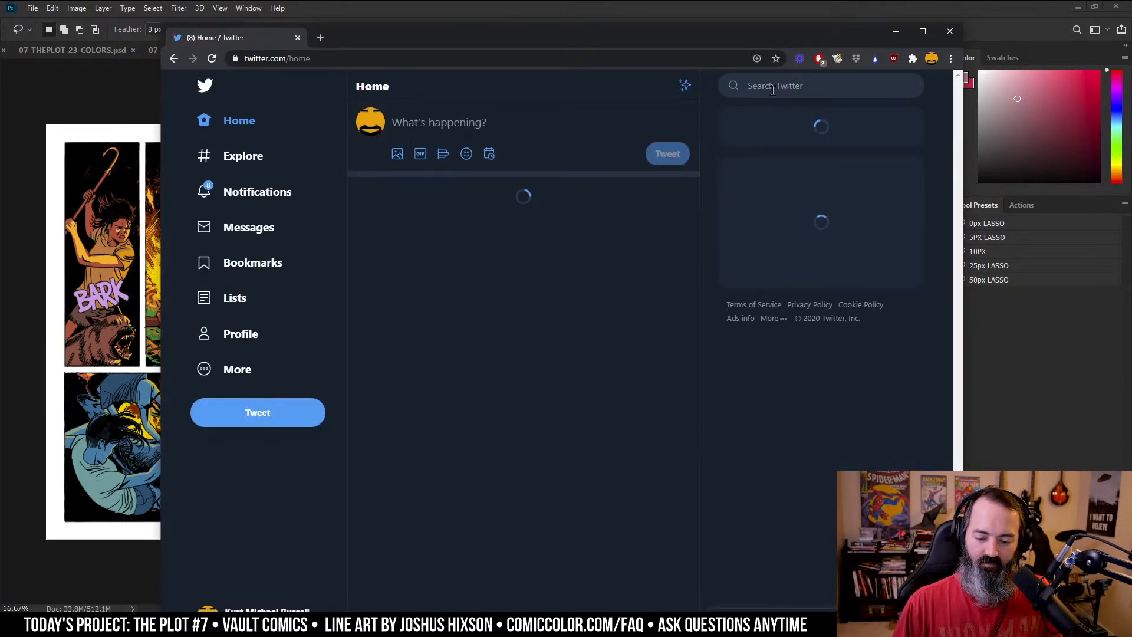
# - Search Twitter for the comic cover artist by first name and open the media posts on the artist's profile
pyautogui.click(773, 86)
pyautogui.write('RIAN')
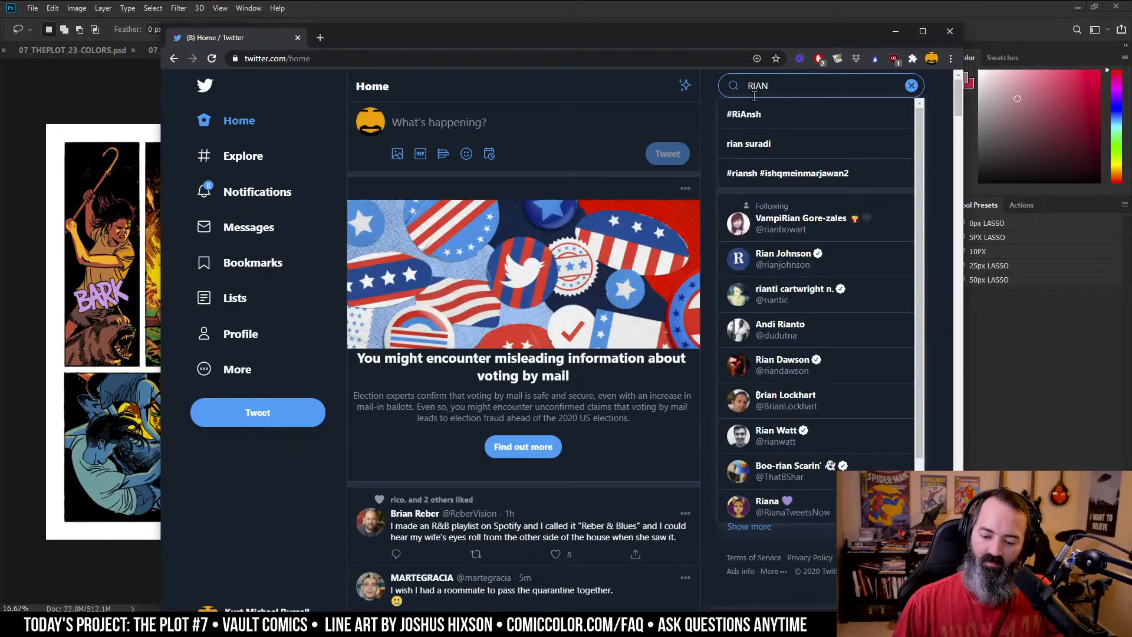
pyautogui.click(796, 227)
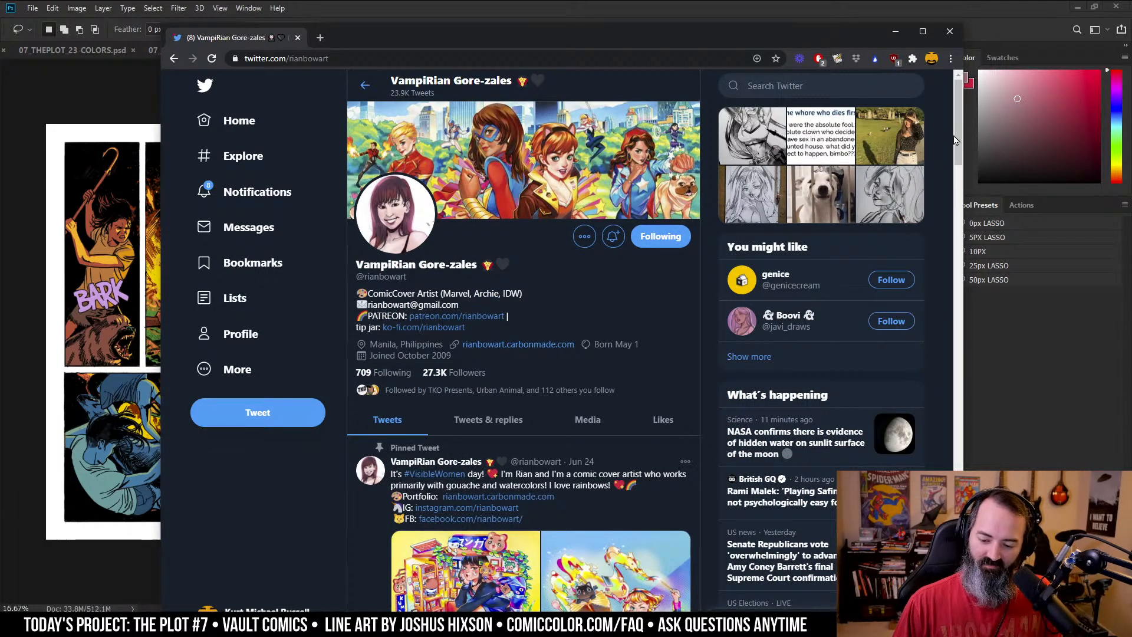
pyautogui.moveTo(956, 140); pyautogui.dragTo(950, 230)
pyautogui.click(598, 425)
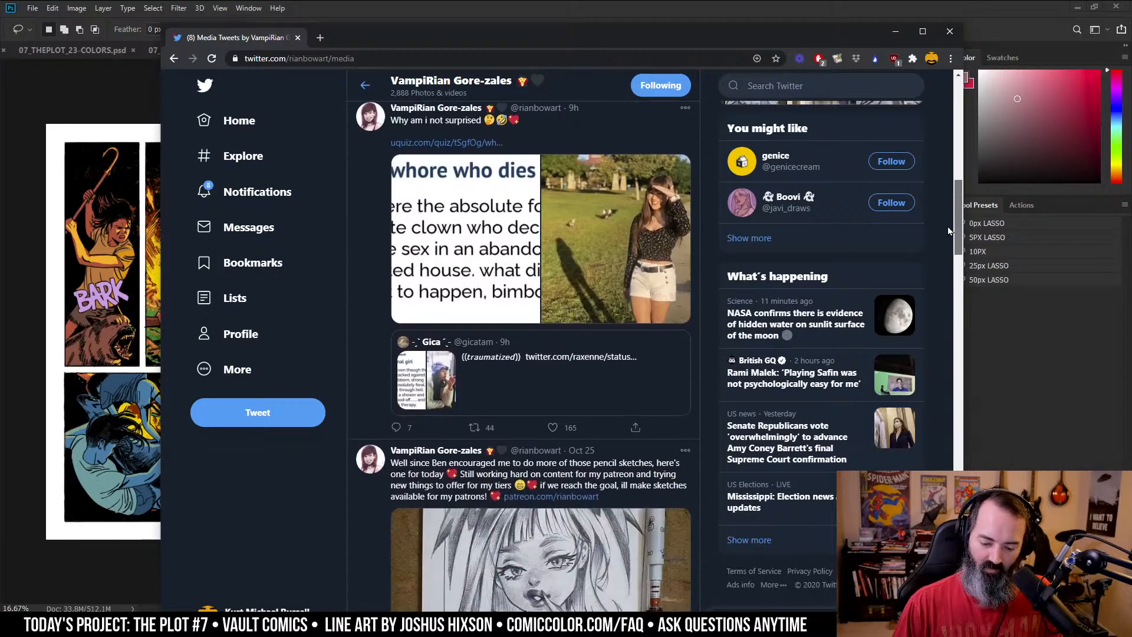
# - Browse the artist's media posts and examine the Gwenpool commission painting at full size for its color use
pyautogui.scroll(-15, 918, 318)
pyautogui.scroll(2, 916, 436)
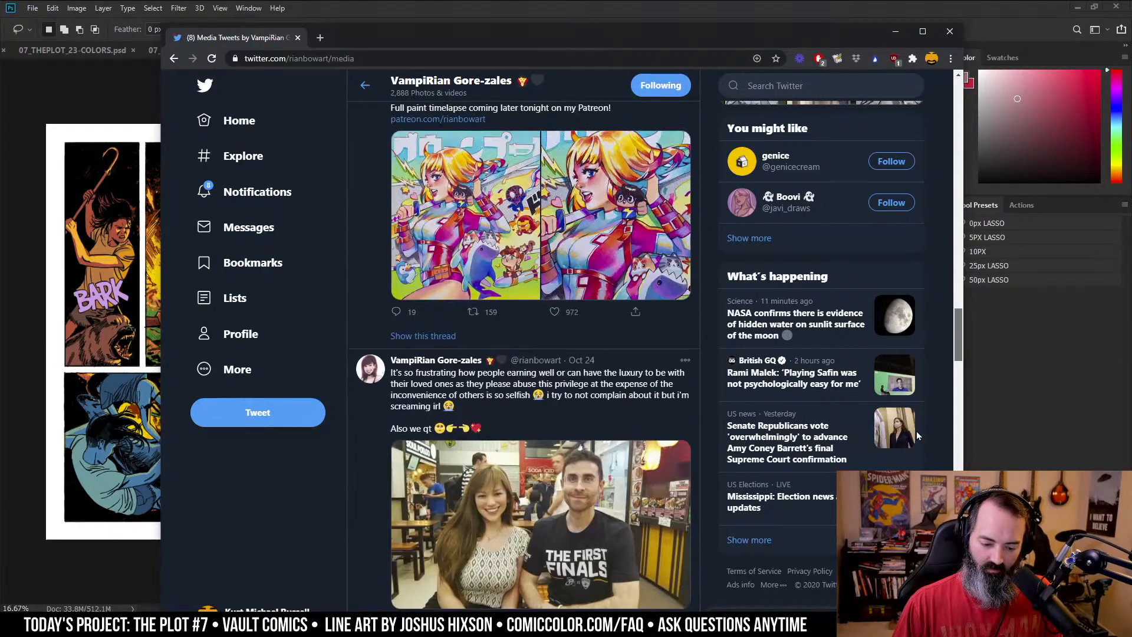
pyautogui.scroll(-7, 917, 430)
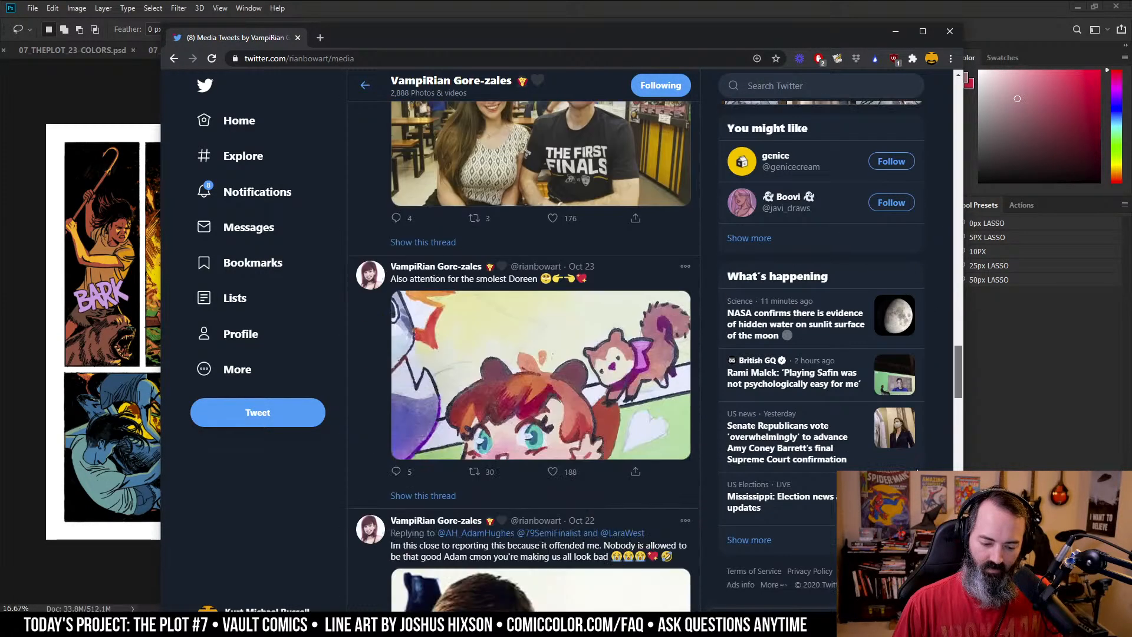
pyautogui.scroll(-12, 917, 470)
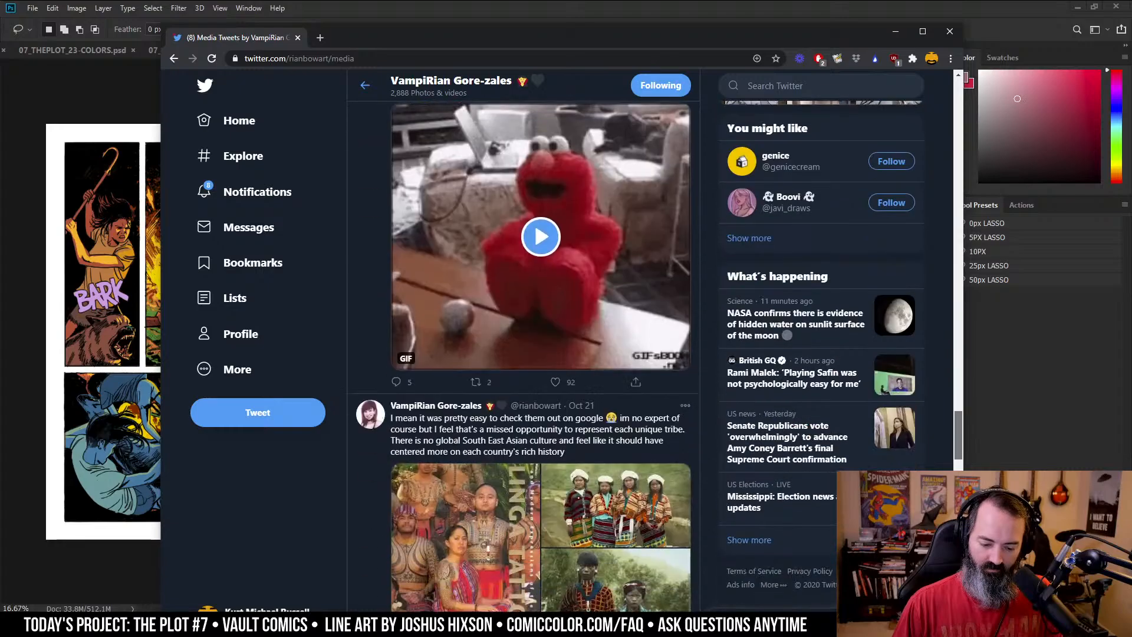
pyautogui.scroll(20, 908, 363)
pyautogui.scroll(-10, 902, 427)
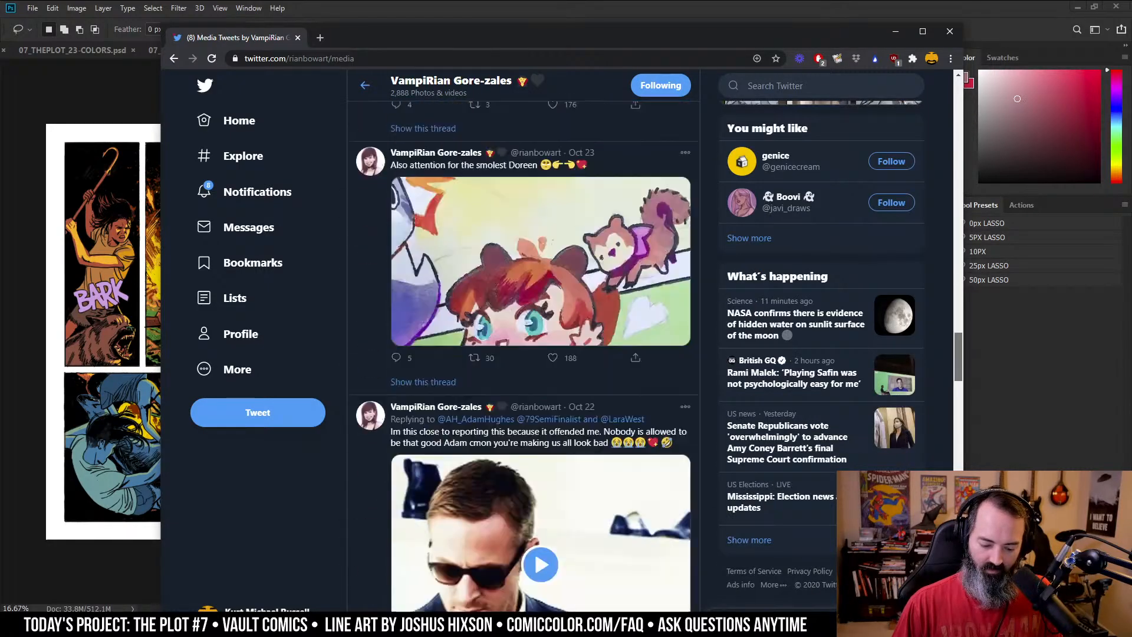
pyautogui.scroll(-8, 585, 334)
pyautogui.click(628, 288)
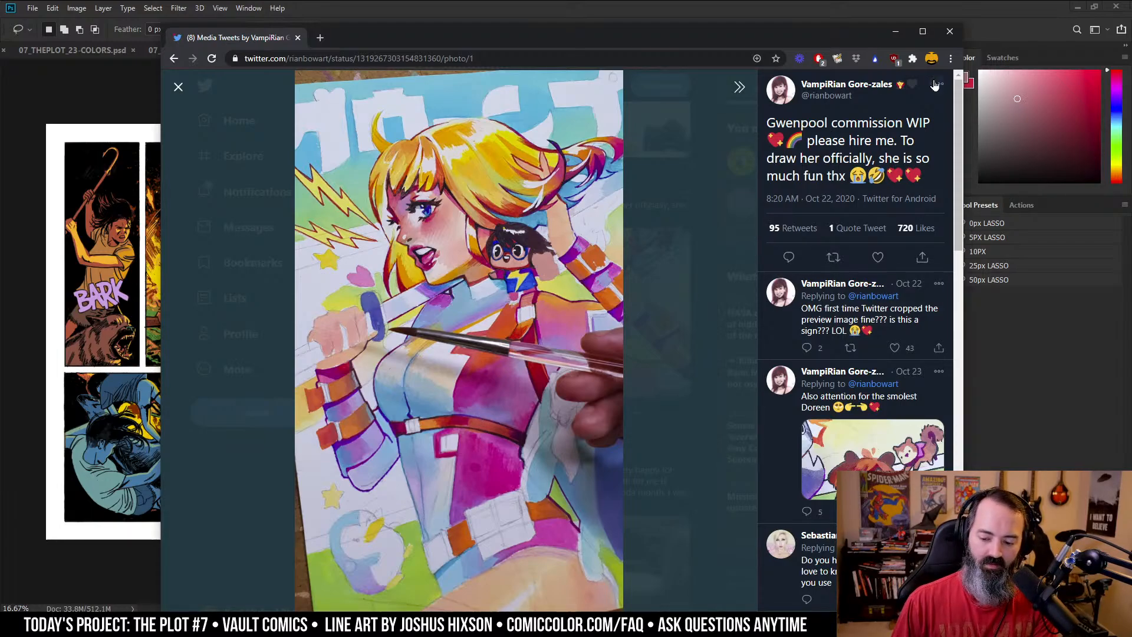
pyautogui.click(179, 85)
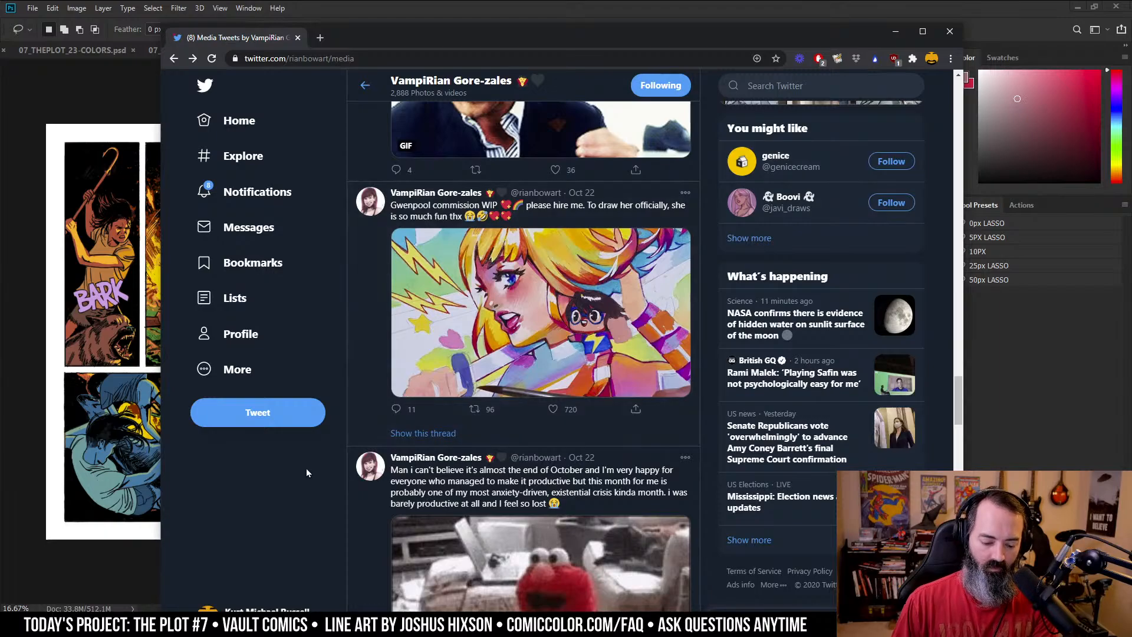
# - Look through older media posts and examine the October 9 commission photo of four paintings at full size
pyautogui.scroll(-20, 384, 425)
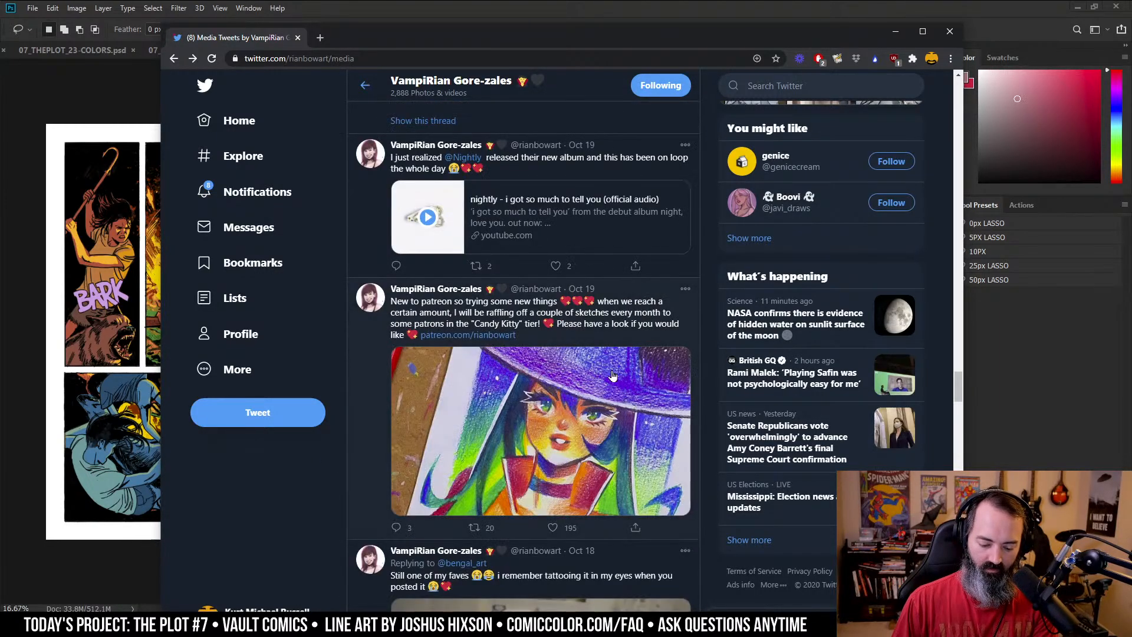
pyautogui.scroll(-10, 612, 376)
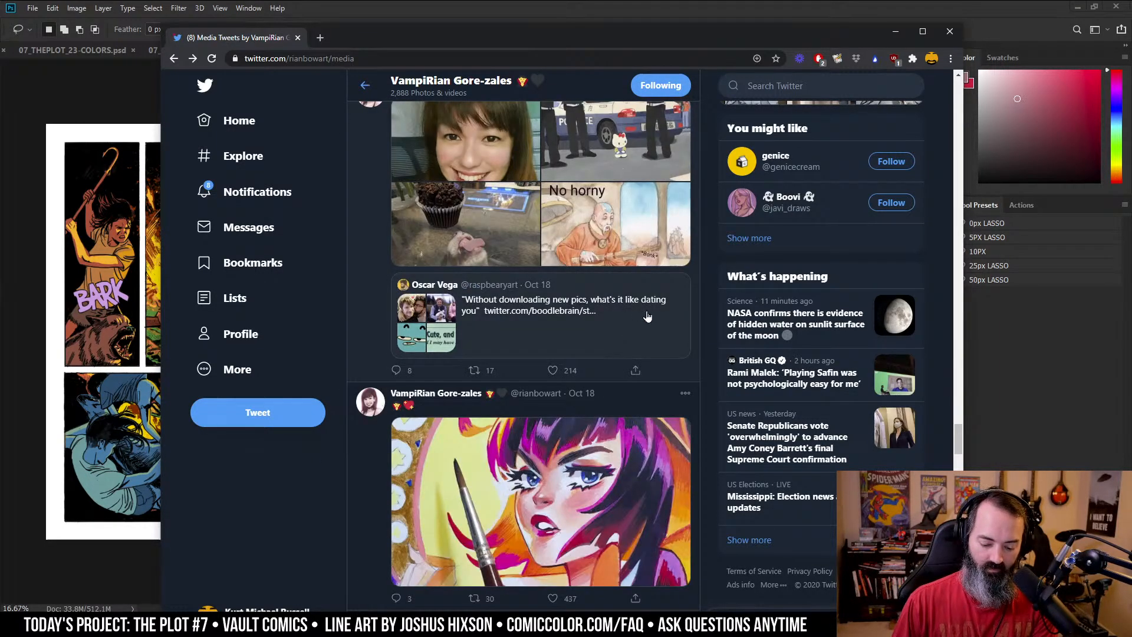
pyautogui.scroll(-10, 647, 316)
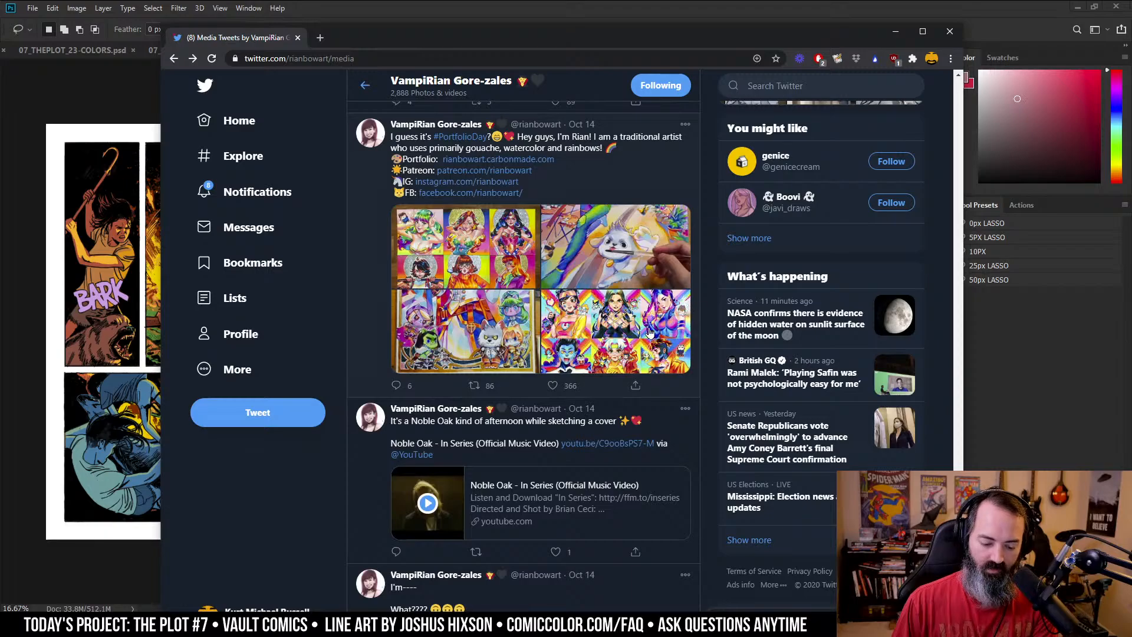
pyautogui.scroll(-10, 615, 324)
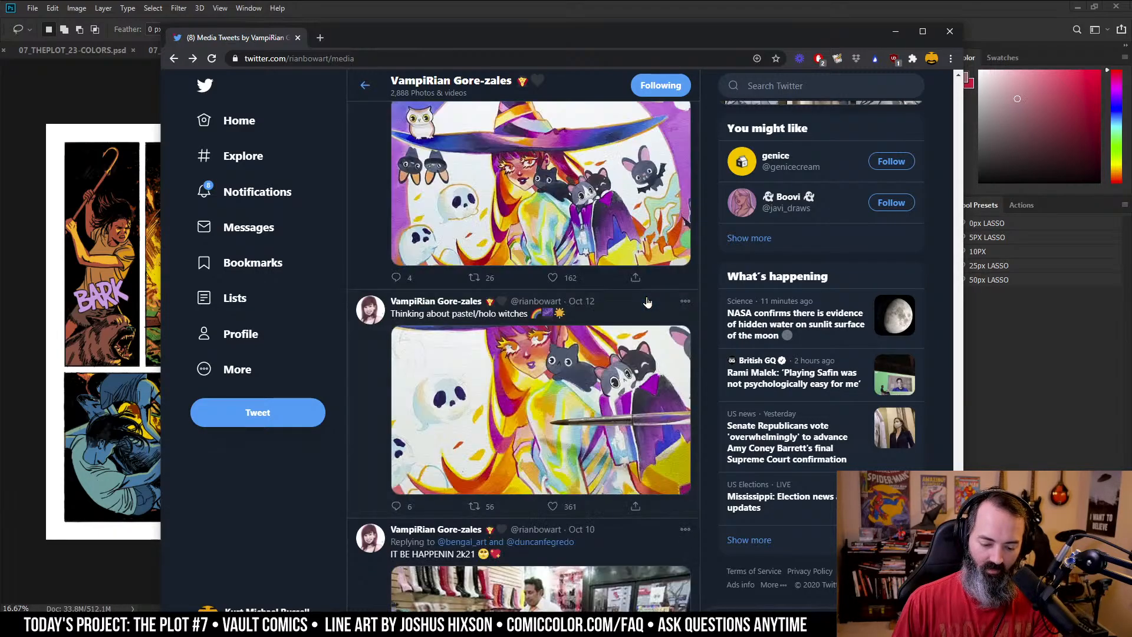
pyautogui.scroll(-10, 637, 293)
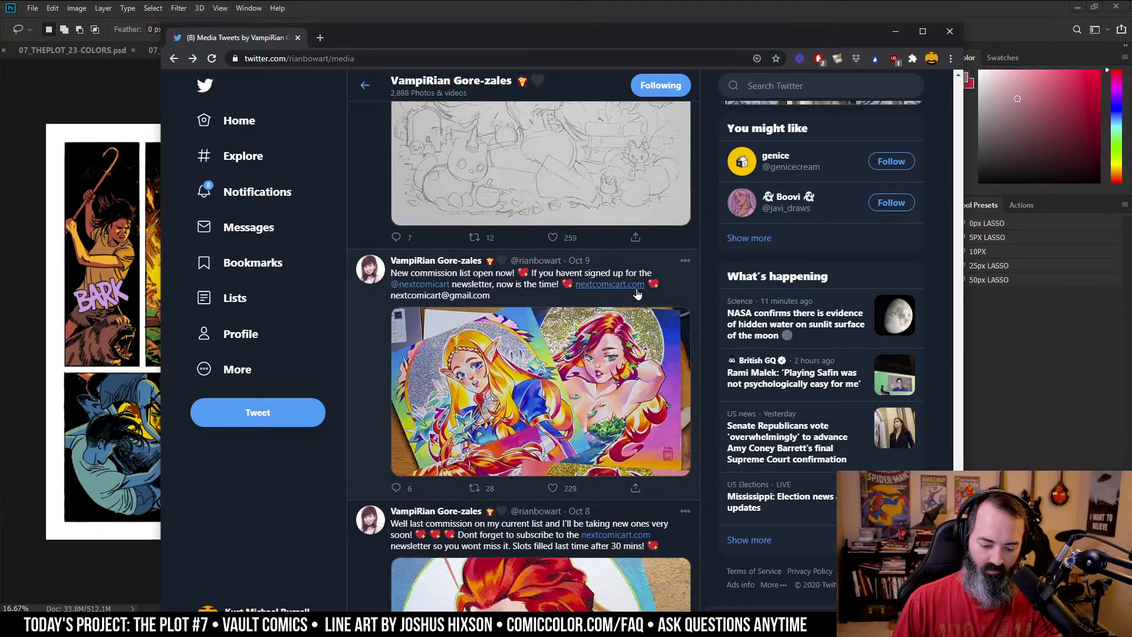
pyautogui.click(627, 346)
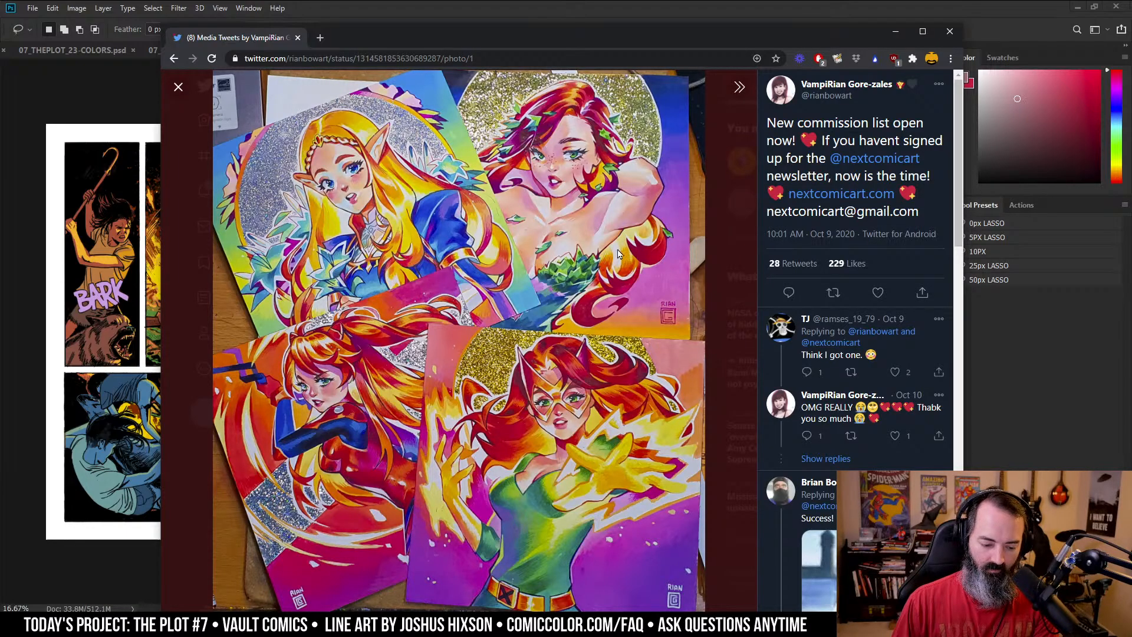
pyautogui.click(178, 86)
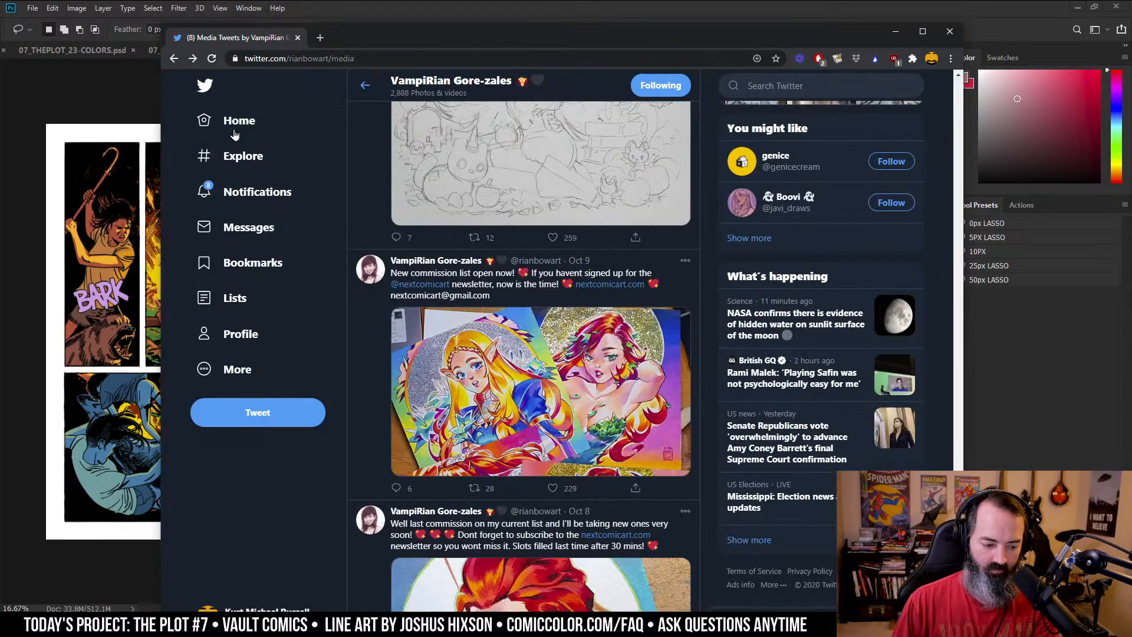
# - Find the October 8 close-up painting captioned with rainbow-colored hearts and view it at full size
pyautogui.scroll(-10, 640, 248)
pyautogui.scroll(-4, 644, 311)
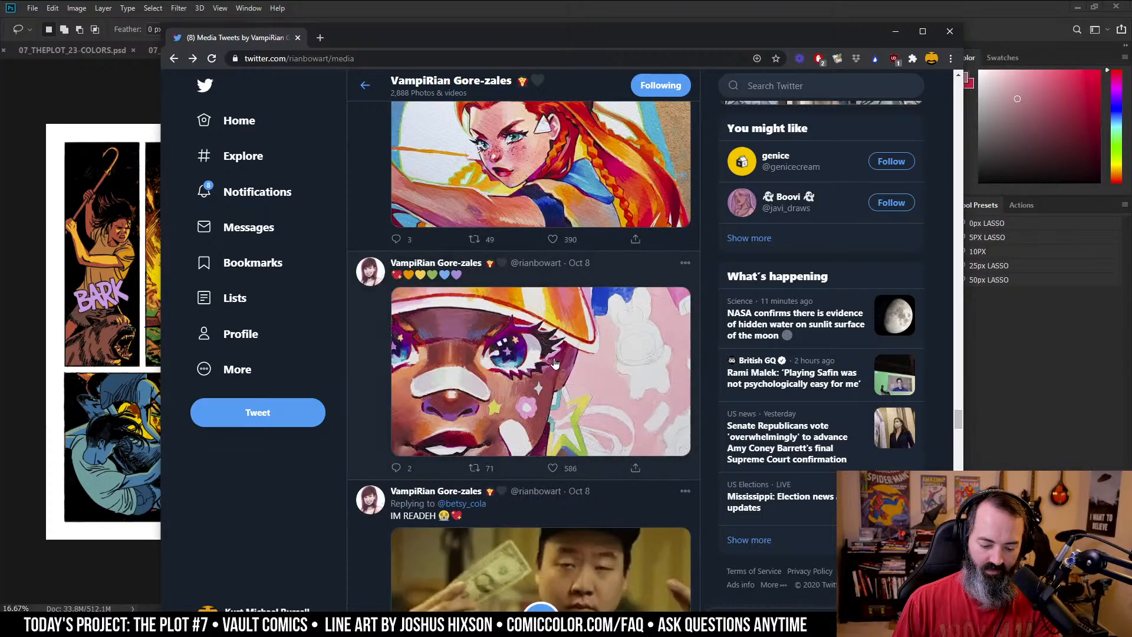
pyautogui.click(597, 353)
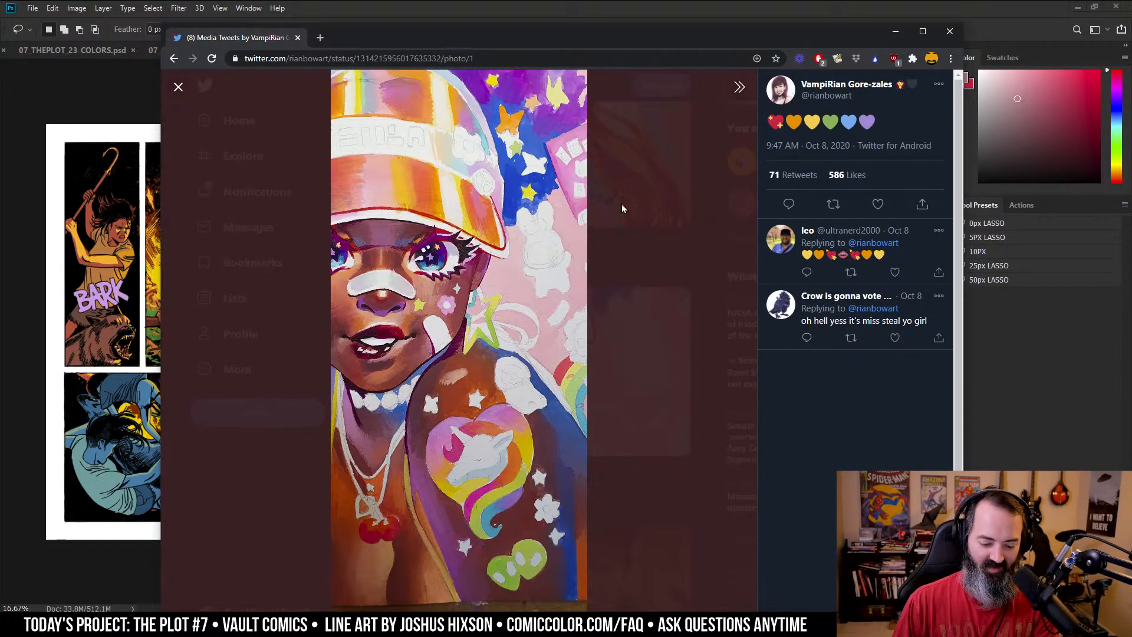
# - Close the full-size painting, view the Twitter notifications, and close the browser to return to Photoshop
pyautogui.click(178, 87)
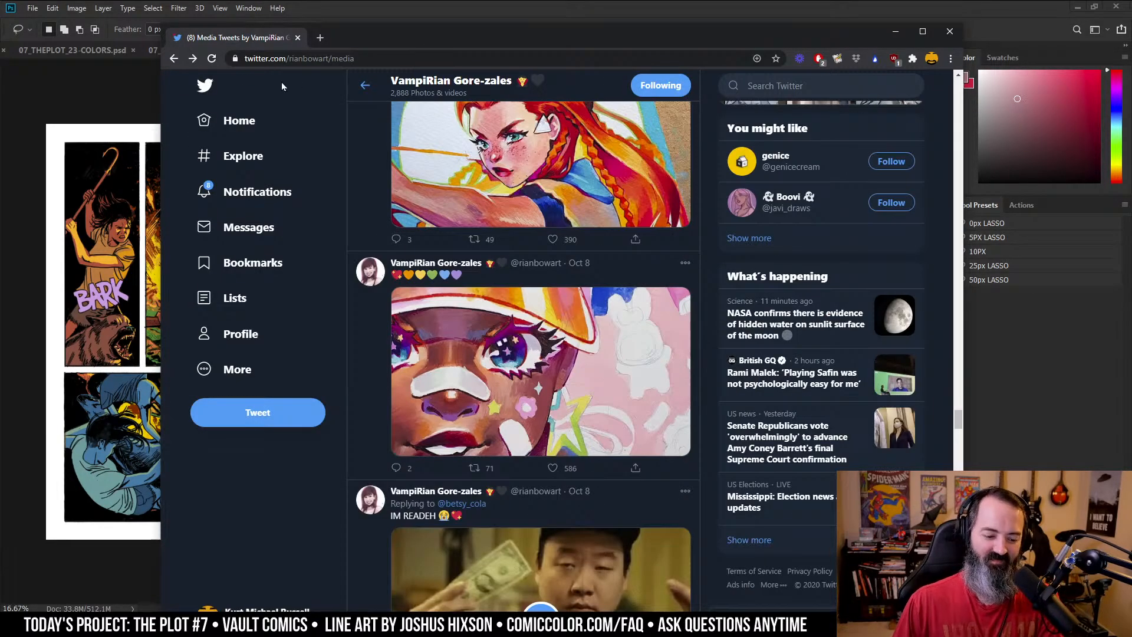
pyautogui.click(265, 190)
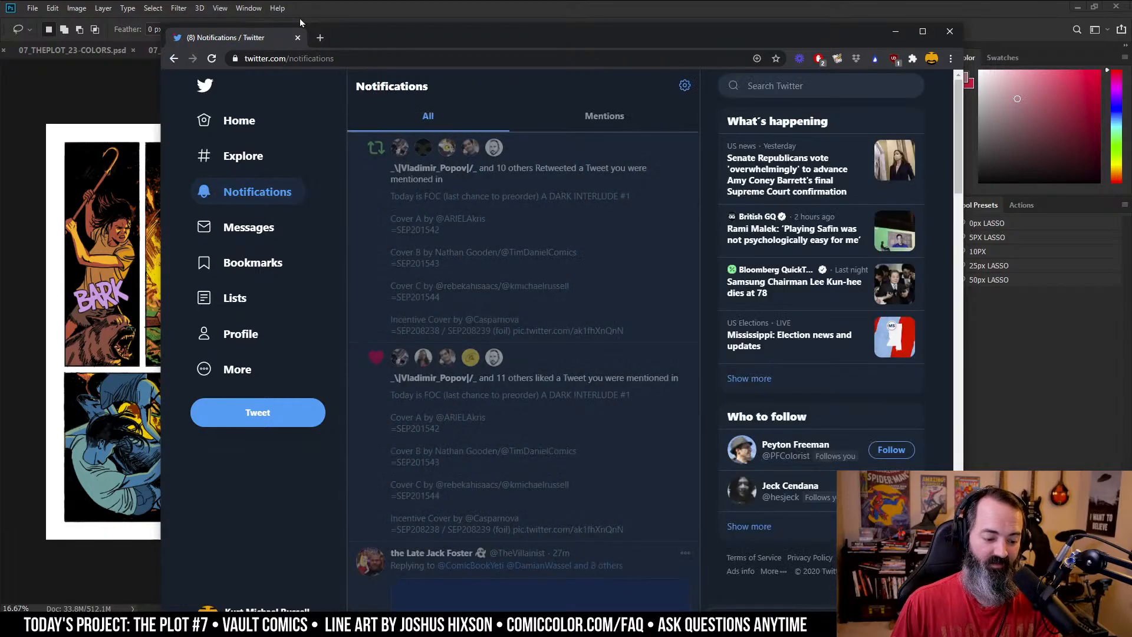
pyautogui.click(298, 38)
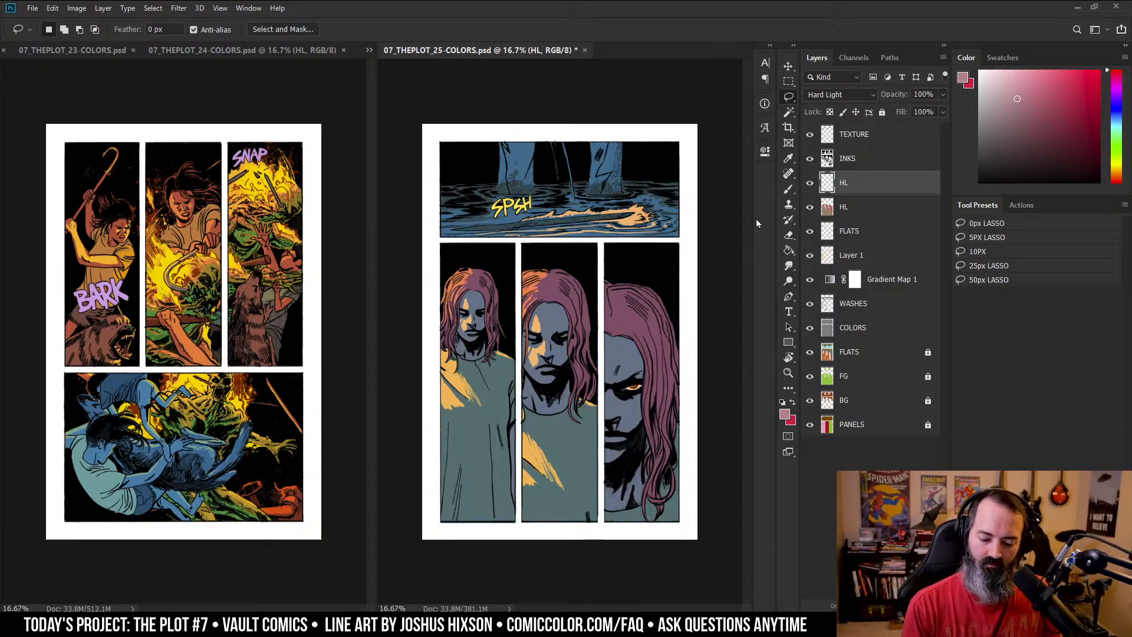
# - Select the torch's stick in the water of the first panel by its flat color on the locked FLATS layer
pyautogui.press('z')
pyautogui.keyDown('alt'); pyautogui.click(643, 255); pyautogui.keyUp('alt')
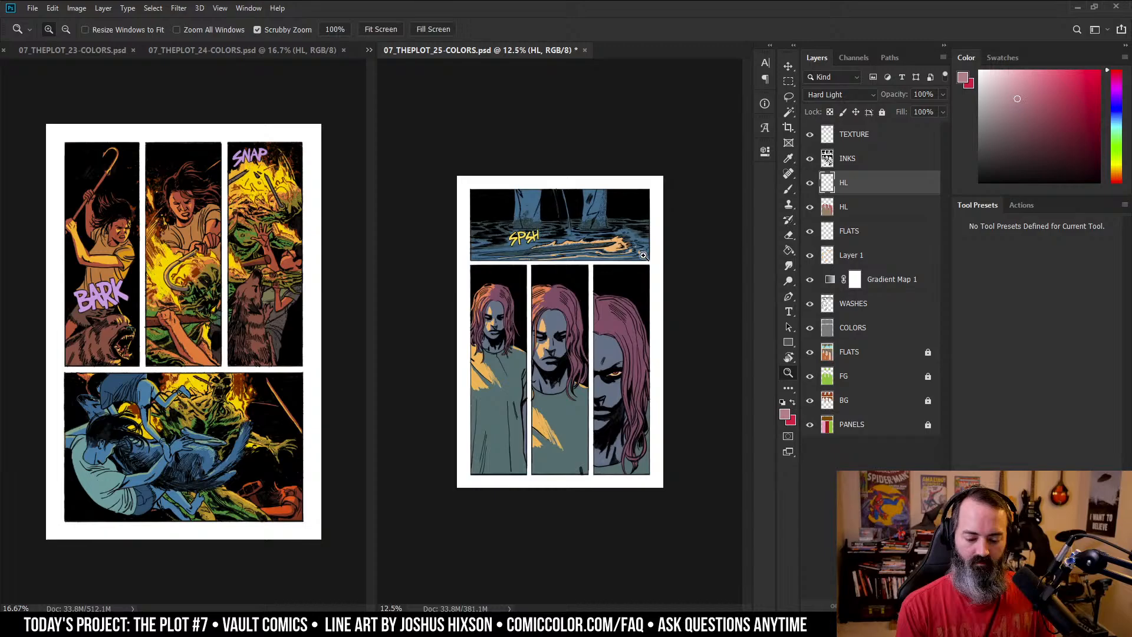
pyautogui.click(636, 286)
pyautogui.press('l')
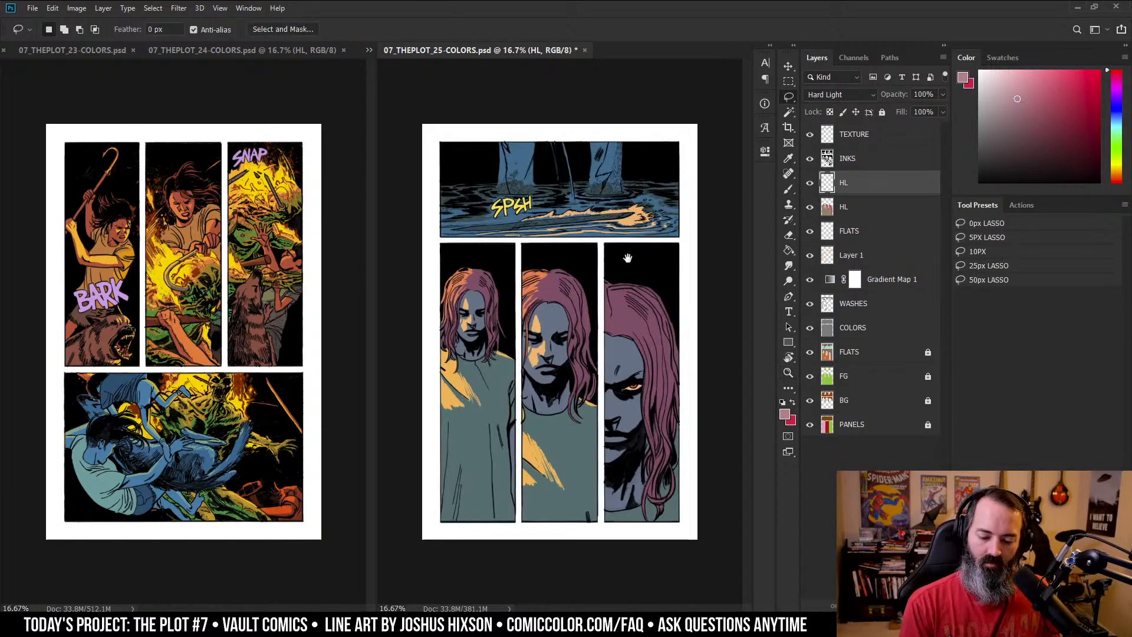
pyautogui.click(833, 309)
pyautogui.press('z')
pyautogui.click(648, 305)
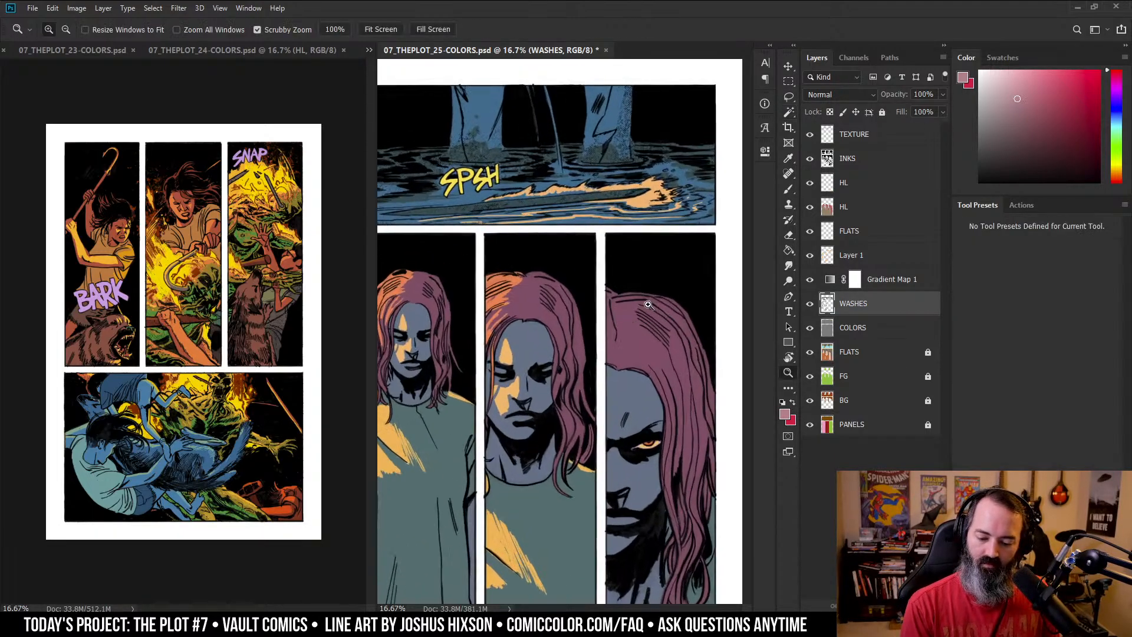
pyautogui.click(648, 305)
pyautogui.click(849, 352)
pyautogui.press('w')
pyautogui.click(613, 198)
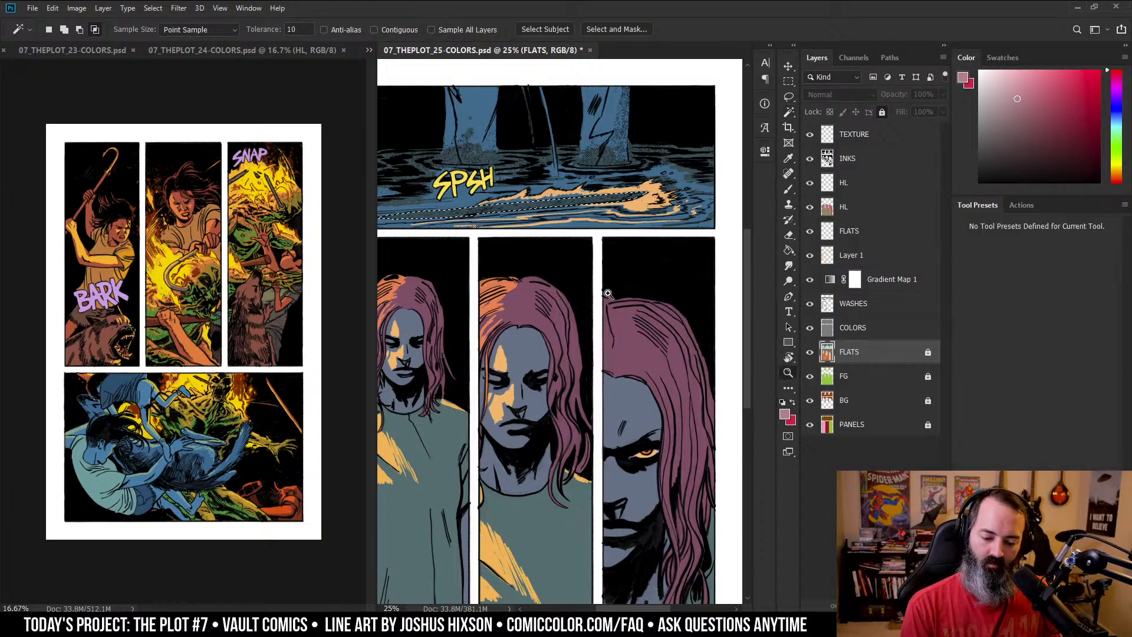
# - Fill the selected torch stick with a muted yellow on the lower HL layer
pyautogui.press('z')
pyautogui.keyDown('alt'); pyautogui.click(608, 293); pyautogui.keyUp('alt')
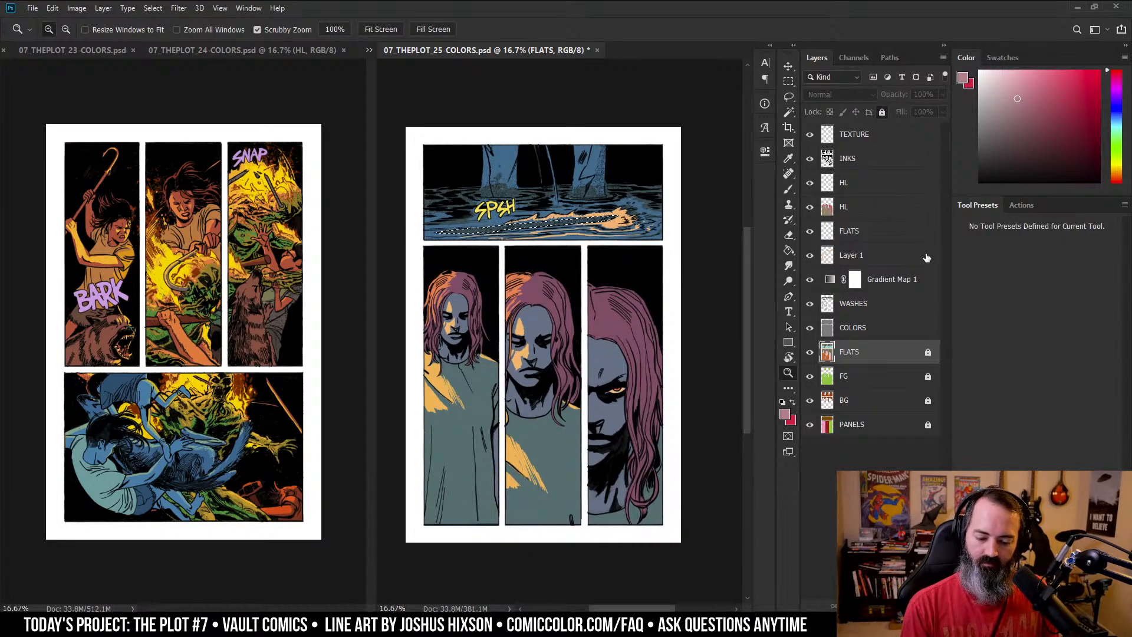
pyautogui.click(936, 207)
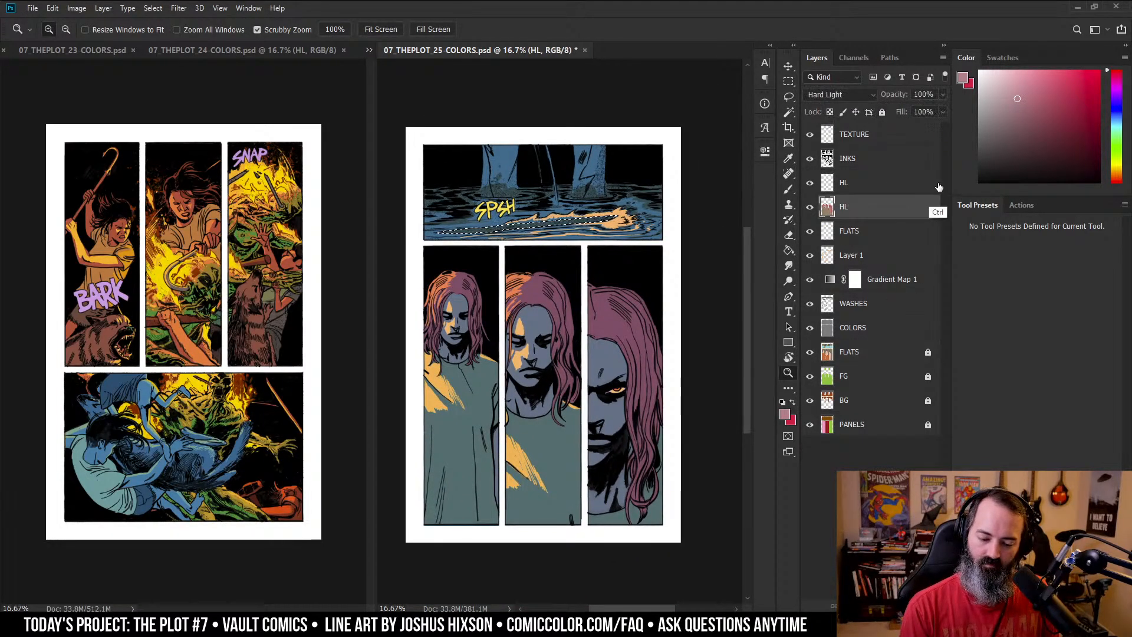
pyautogui.hotkey('ctrl', 'd')
pyautogui.click(1117, 169)
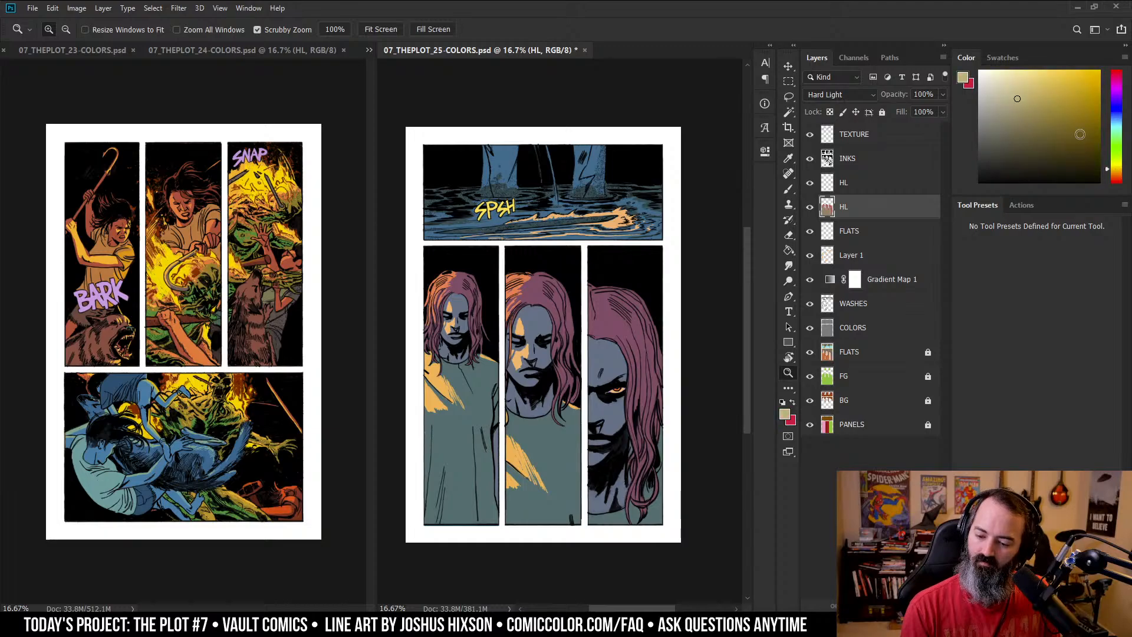
pyautogui.click(1045, 101)
pyautogui.press('g')
pyautogui.click(566, 221)
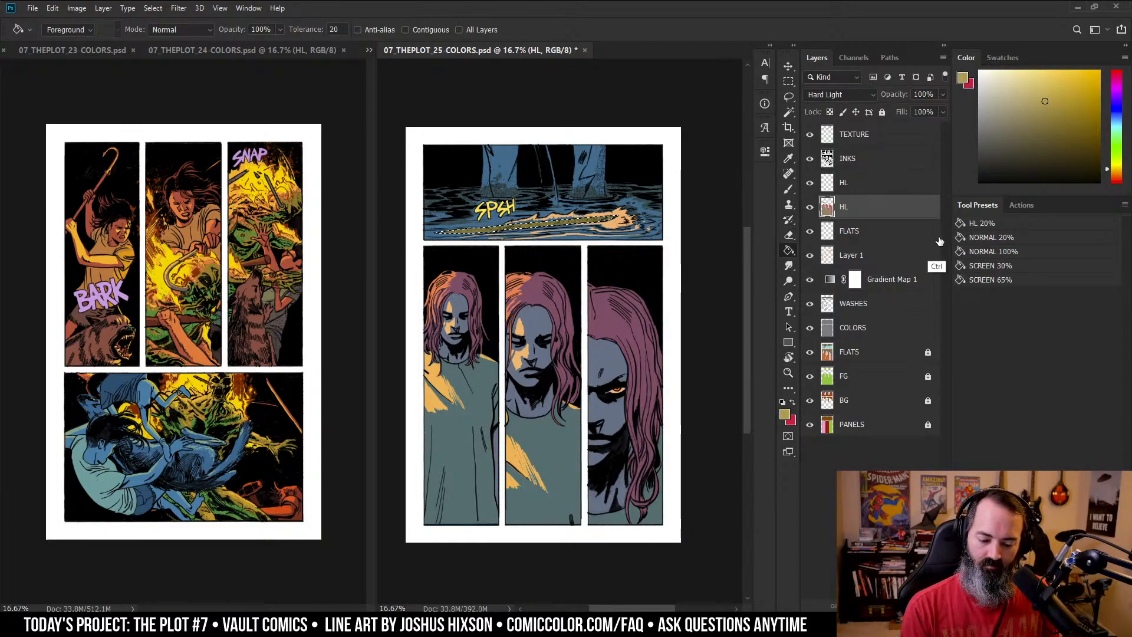
# - Shift the torch stick's hue to +2 with Hue/Saturation
pyautogui.hotkey('ctrl', 'u')
pyautogui.moveTo(802, 366); pyautogui.dragTo(807, 365)
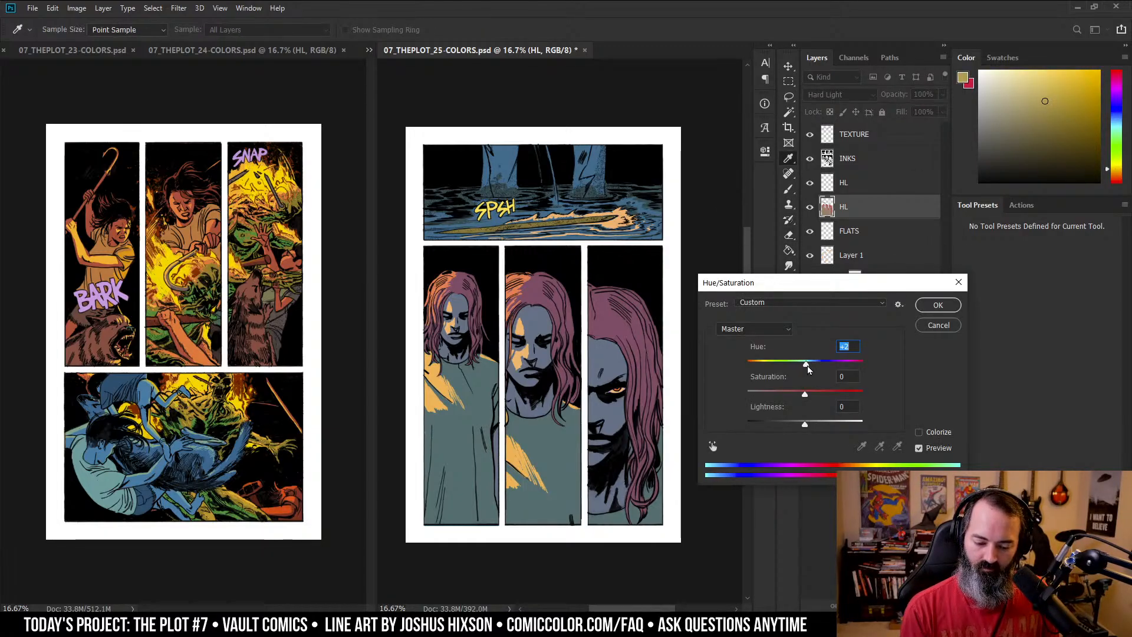
pyautogui.click(938, 305)
pyautogui.press('l')
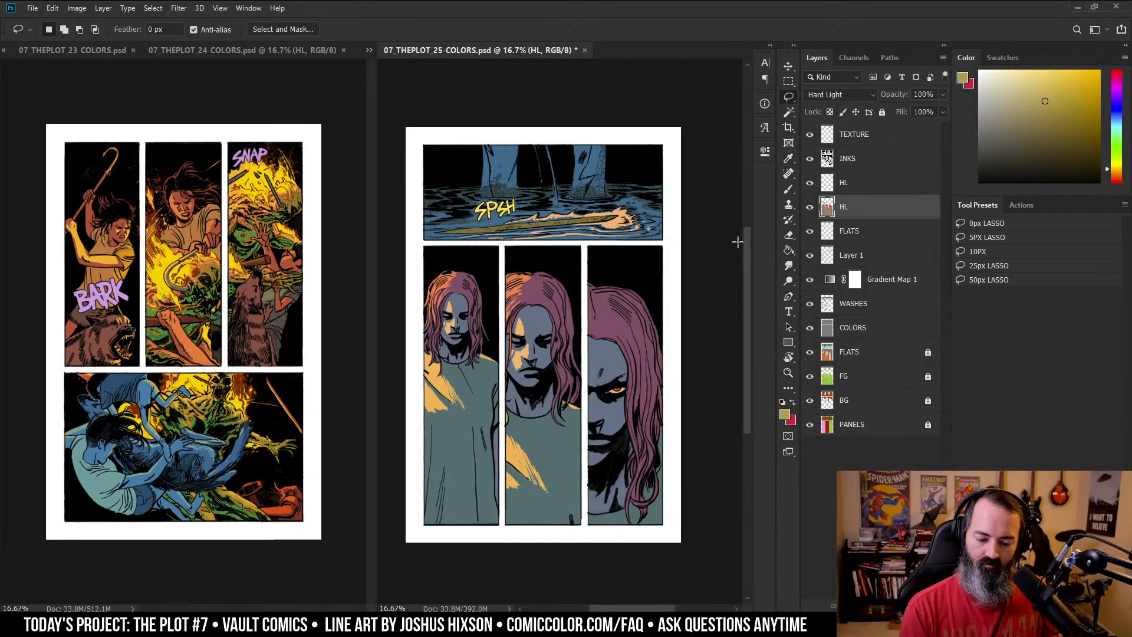
# - Select the first panel's water by its flat color on the locked FLATS layer, excluding the thin drip falling between the legs
pyautogui.click(833, 334)
pyautogui.click(849, 352)
pyautogui.press('w')
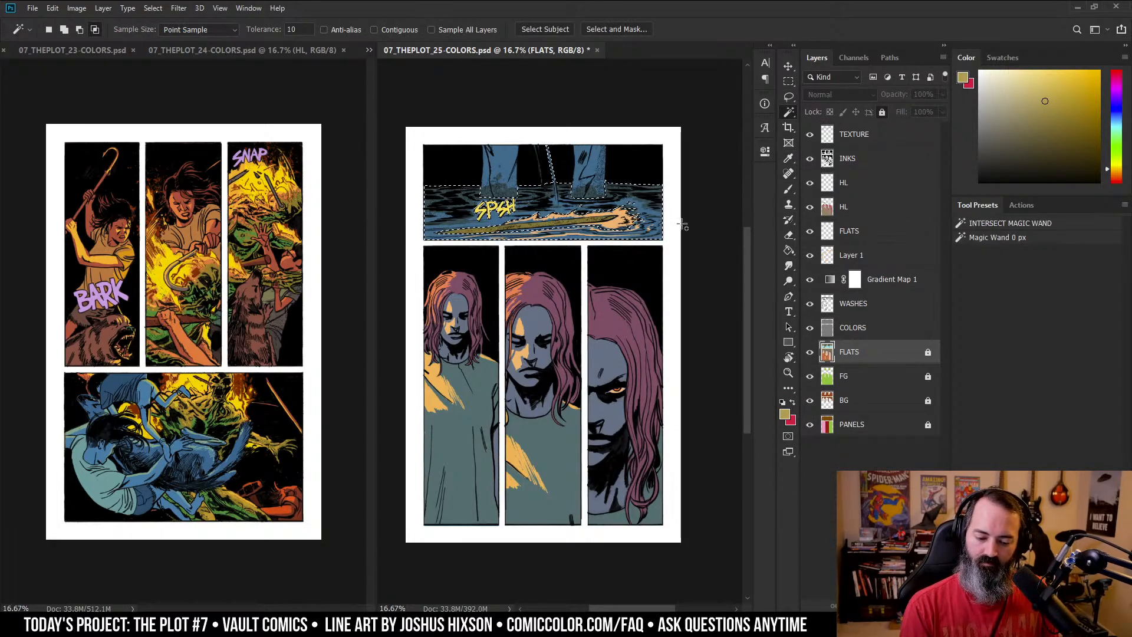
pyautogui.scroll(5, 525, 155)
pyautogui.press('l')
pyautogui.moveTo(630, 202)
pyautogui.mouseDown()
pyautogui.moveTo(631, 300)
pyautogui.moveTo(619, 305)
pyautogui.moveTo(595, 141)
pyautogui.mouseUp()
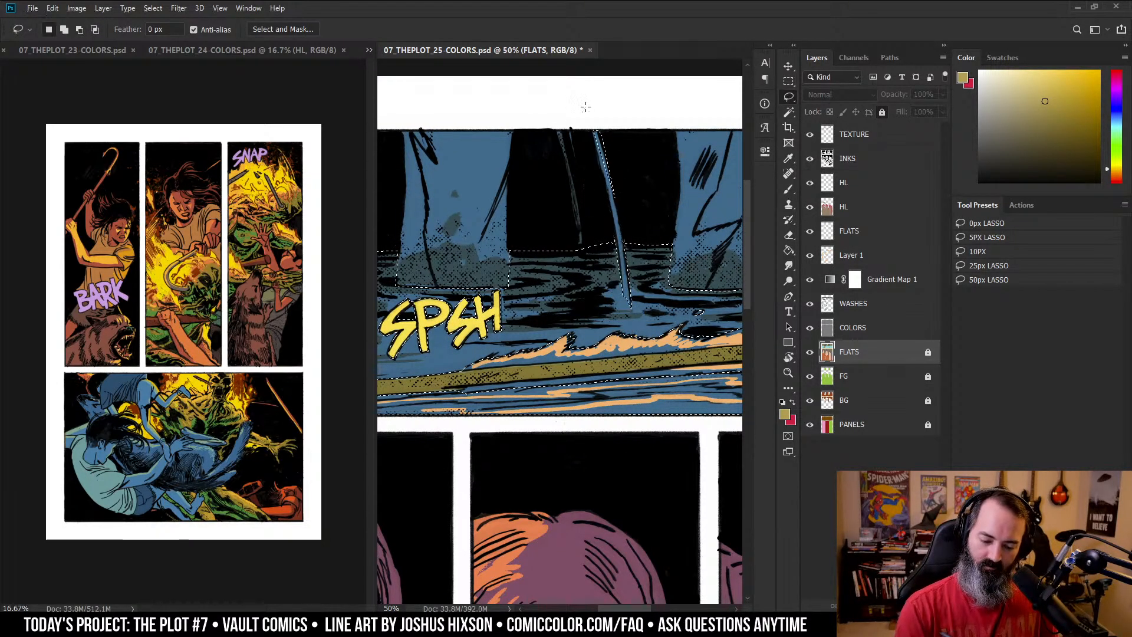
pyautogui.press('z')
pyautogui.keyDown('alt'); pyautogui.click(575, 335); pyautogui.keyUp('alt')
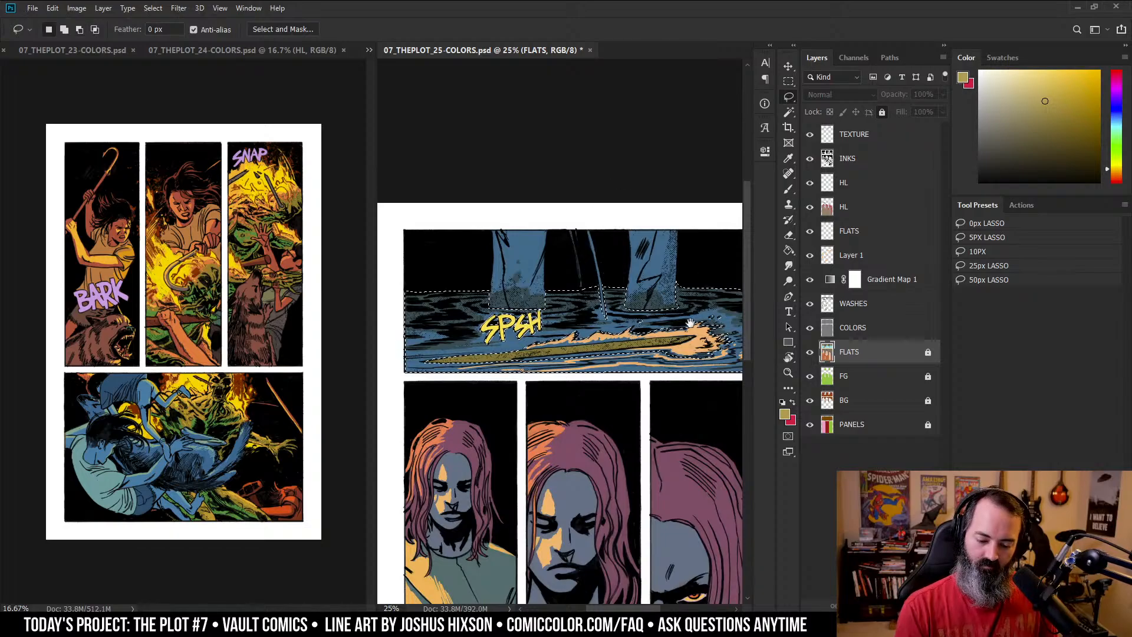
pyautogui.keyDown('alt'); pyautogui.click(628, 275); pyautogui.keyUp('alt')
pyautogui.keyDown('alt'); pyautogui.click(630, 273); pyautogui.keyUp('alt')
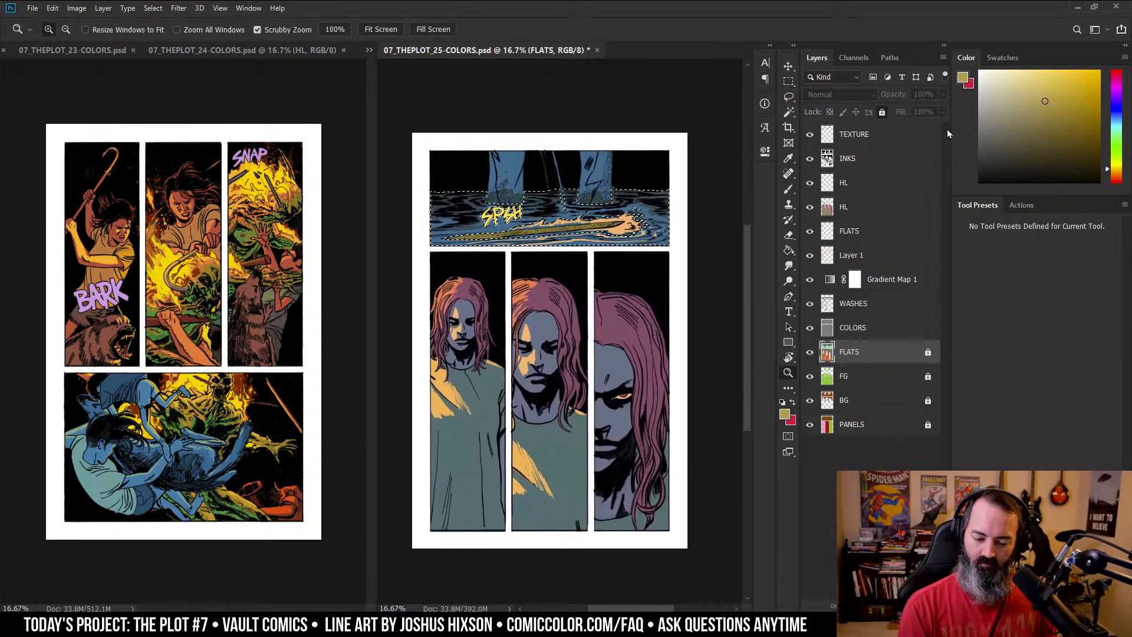
# - Fill the selected water with a muted green on the lower HL layer and lower its lightness to -6
pyautogui.click(849, 207)
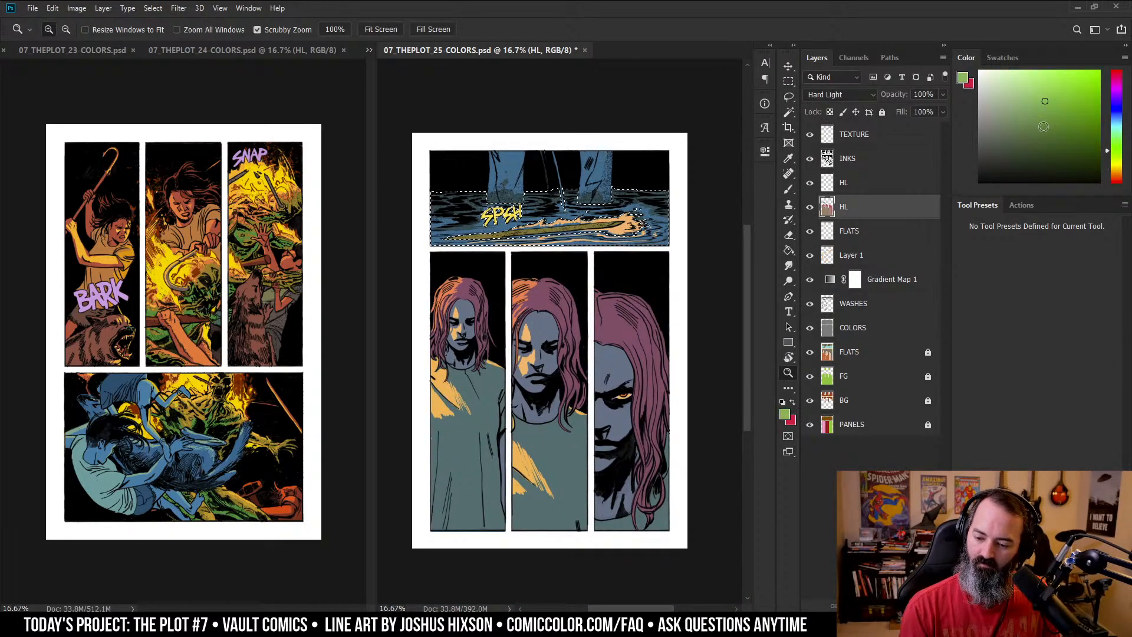
pyautogui.press('g')
pyautogui.hotkey('alt', 'BackSpace')
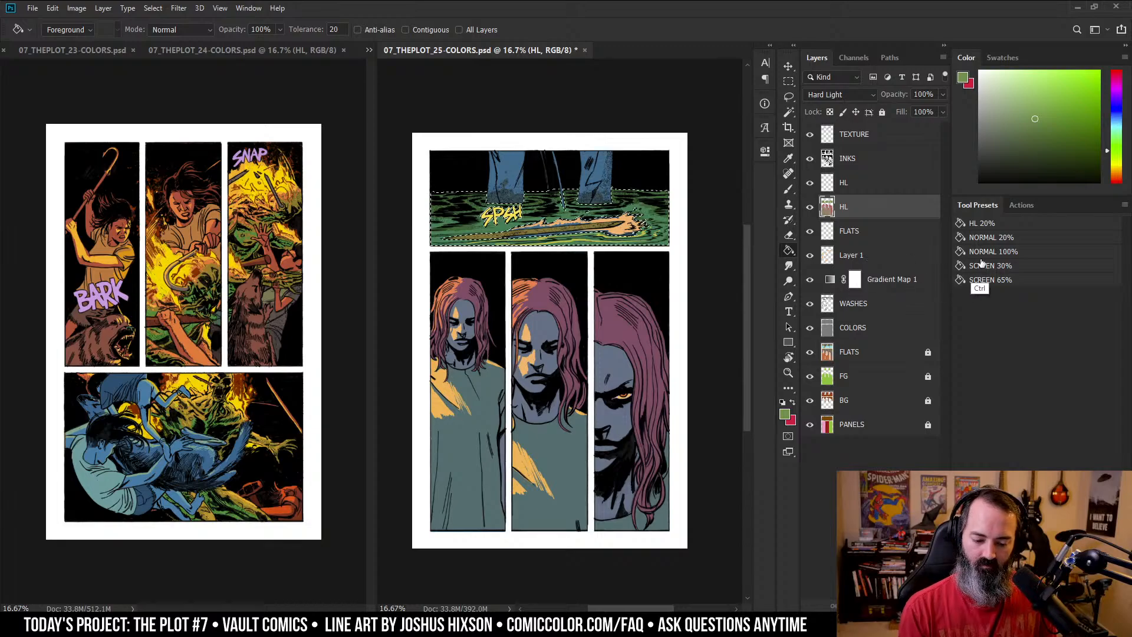
pyautogui.hotkey('ctrl', 'd')
pyautogui.hotkey('ctrl', 'u')
pyautogui.moveTo(804, 422); pyautogui.dragTo(802, 425)
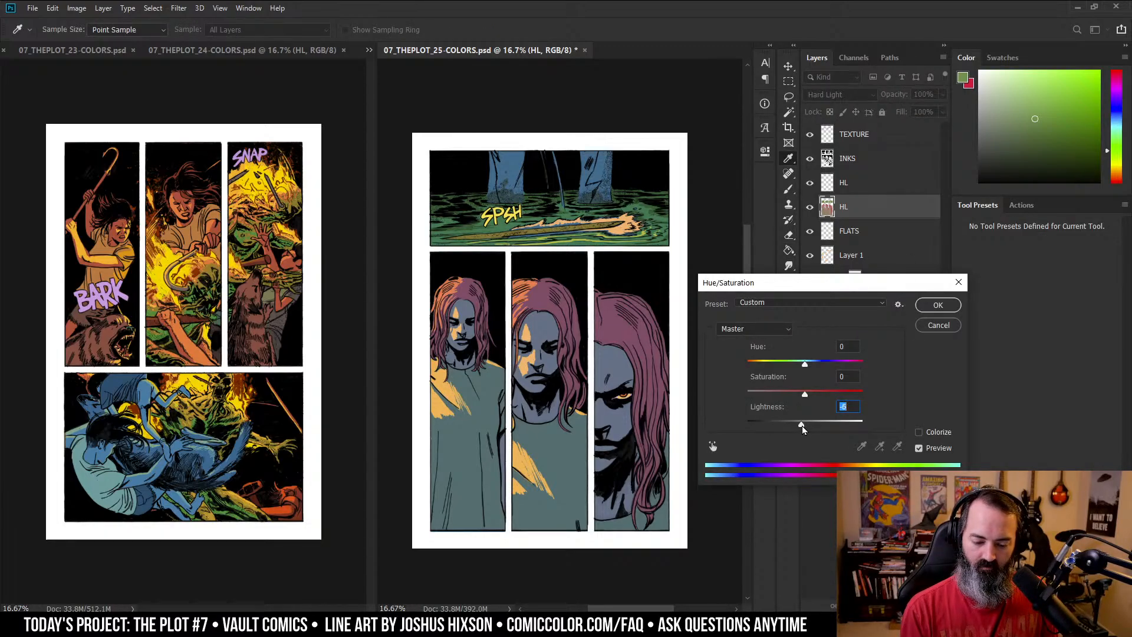
pyautogui.click(938, 305)
pyautogui.press('z')
pyautogui.click(572, 218)
pyautogui.press('l')
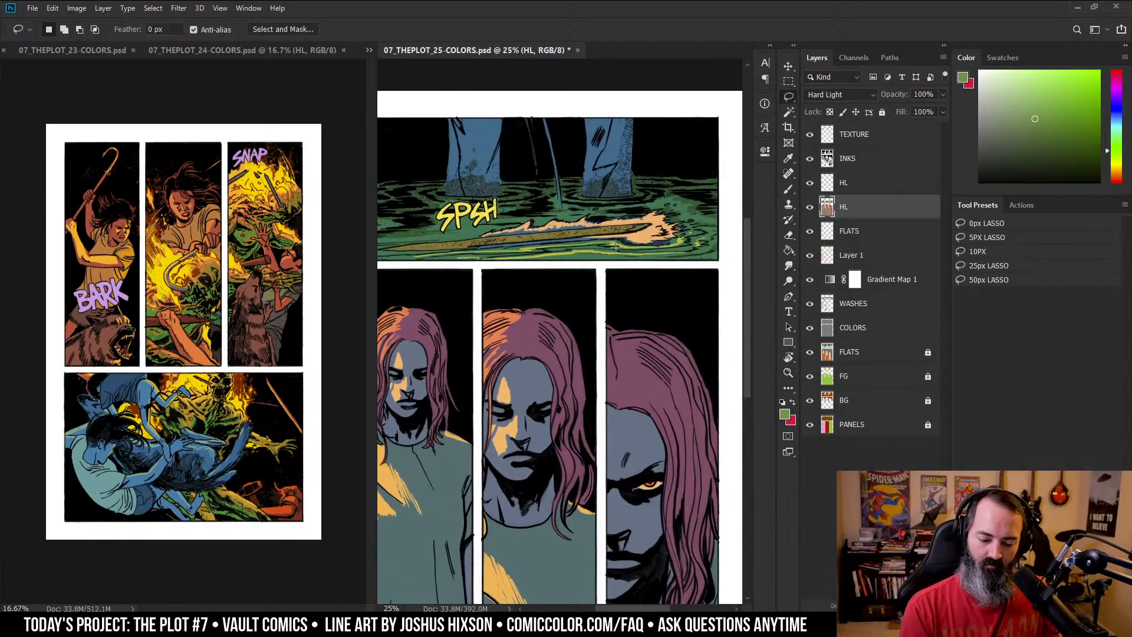
pyautogui.press('z')
pyautogui.click(599, 138)
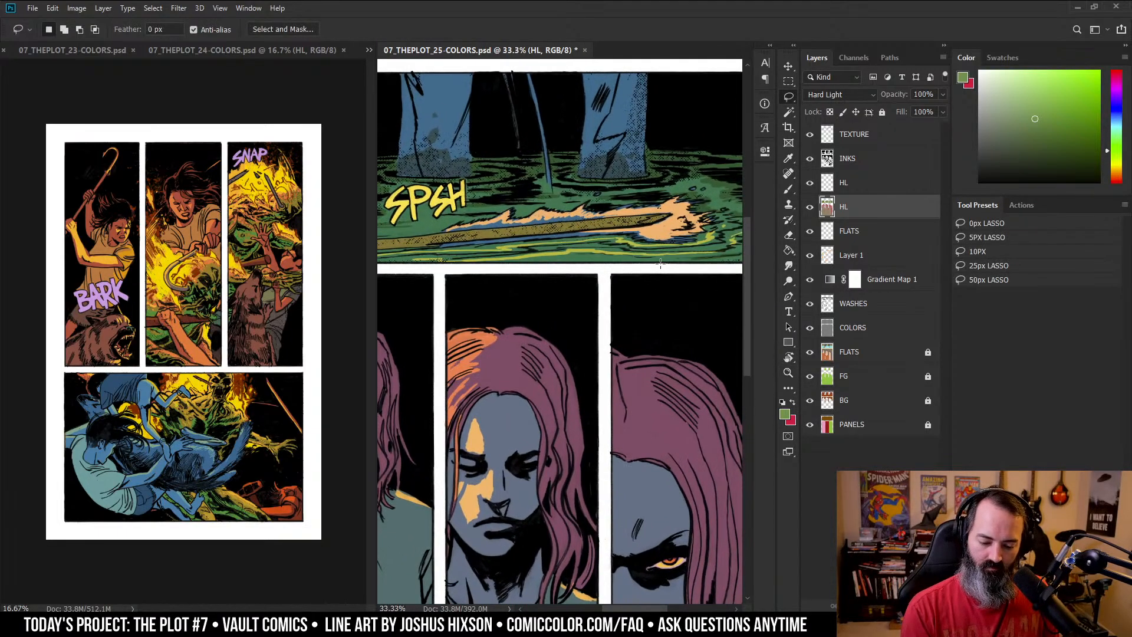
pyautogui.press('l')
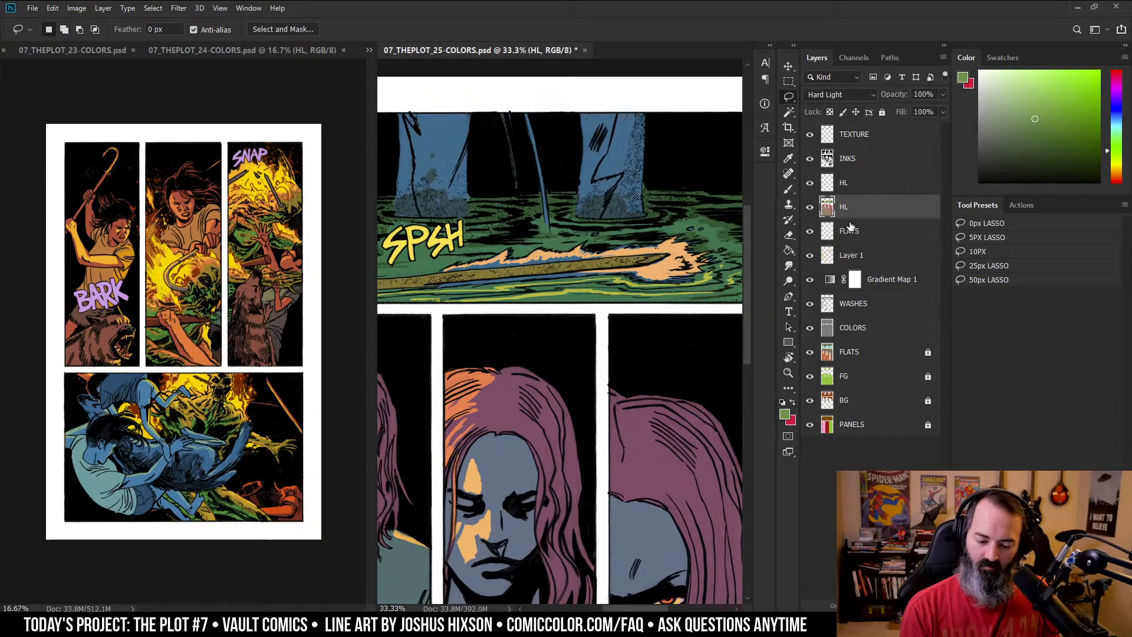
pyautogui.press('w')
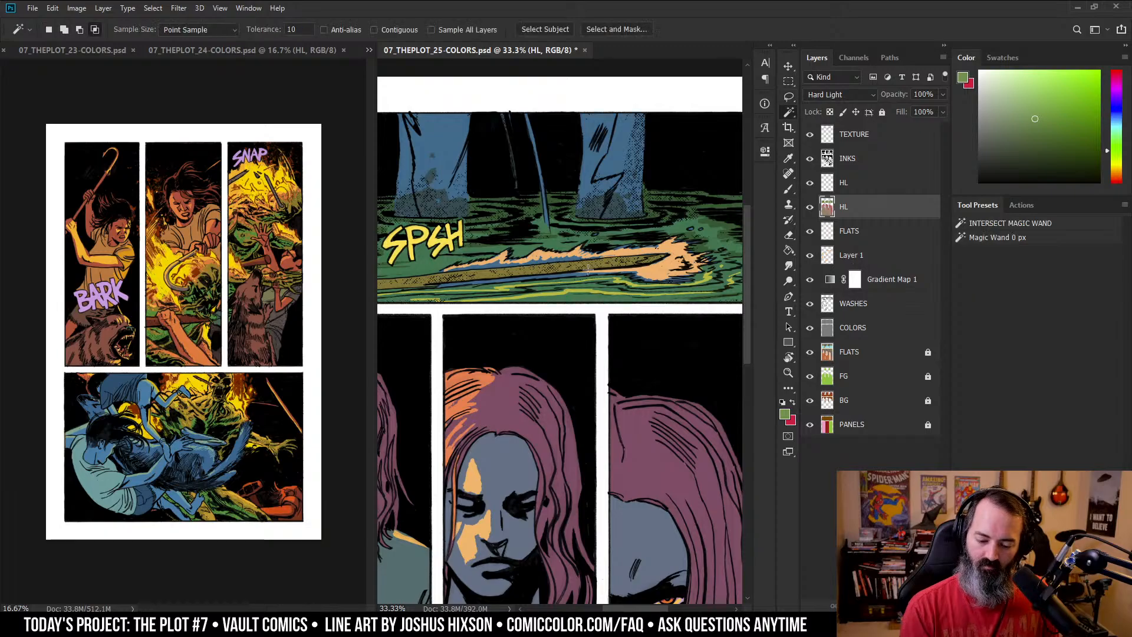
pyautogui.click(566, 276)
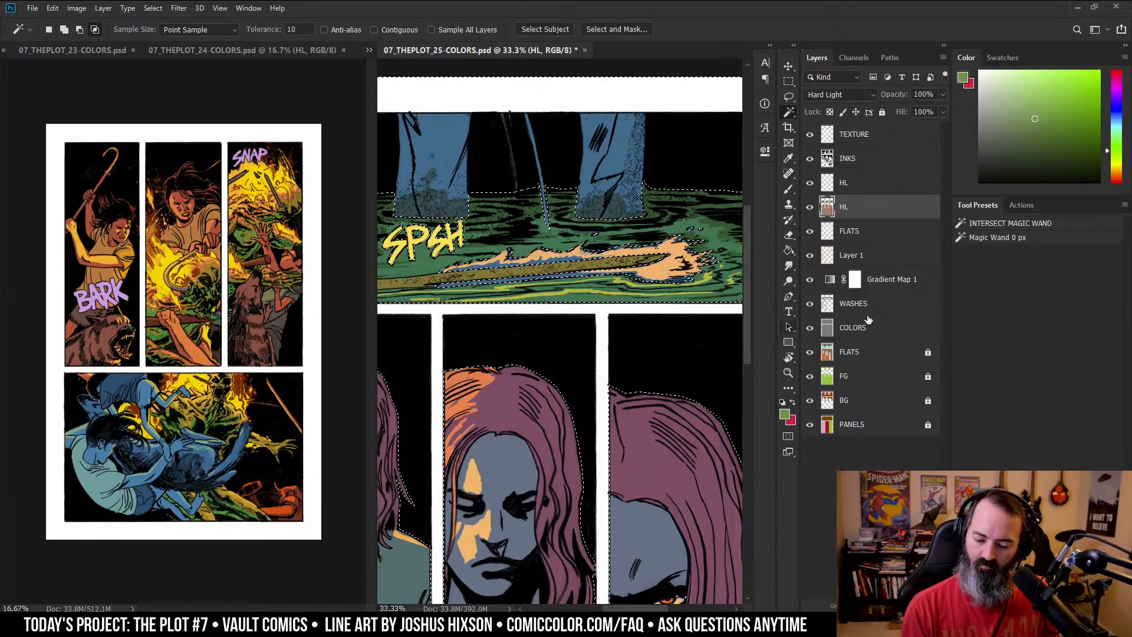
pyautogui.press('z')
pyautogui.keyDown('alt'); pyautogui.click(636, 293); pyautogui.keyUp('alt')
pyautogui.press('l')
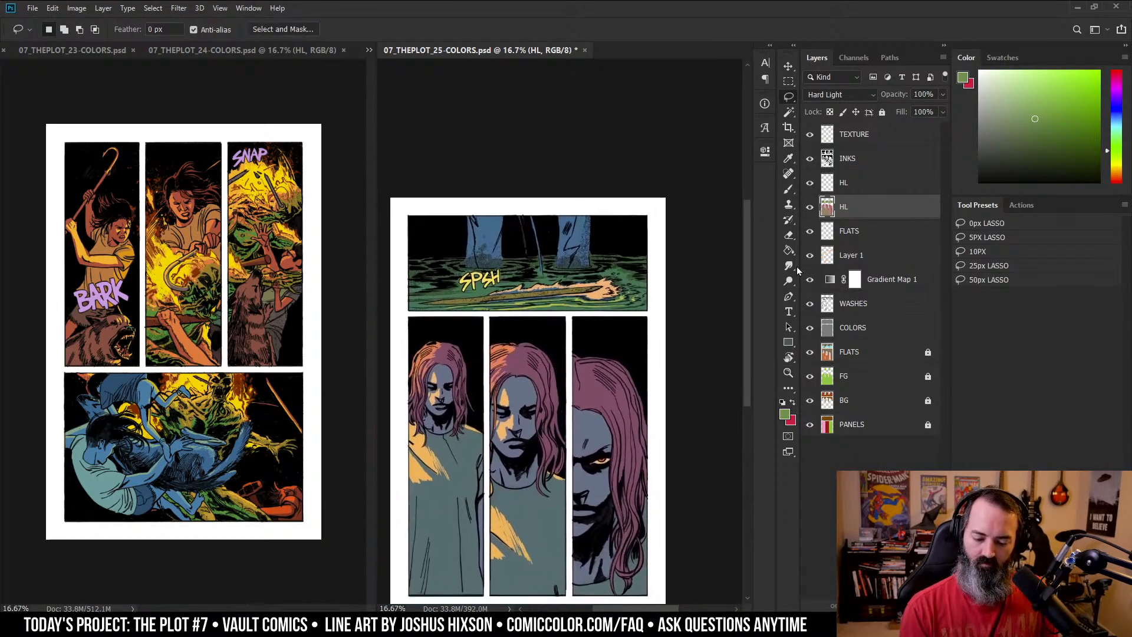
# - Select the remaining blue area around the torch in the first panel by its flat color on the locked FLATS layer
pyautogui.click(849, 352)
pyautogui.press('z')
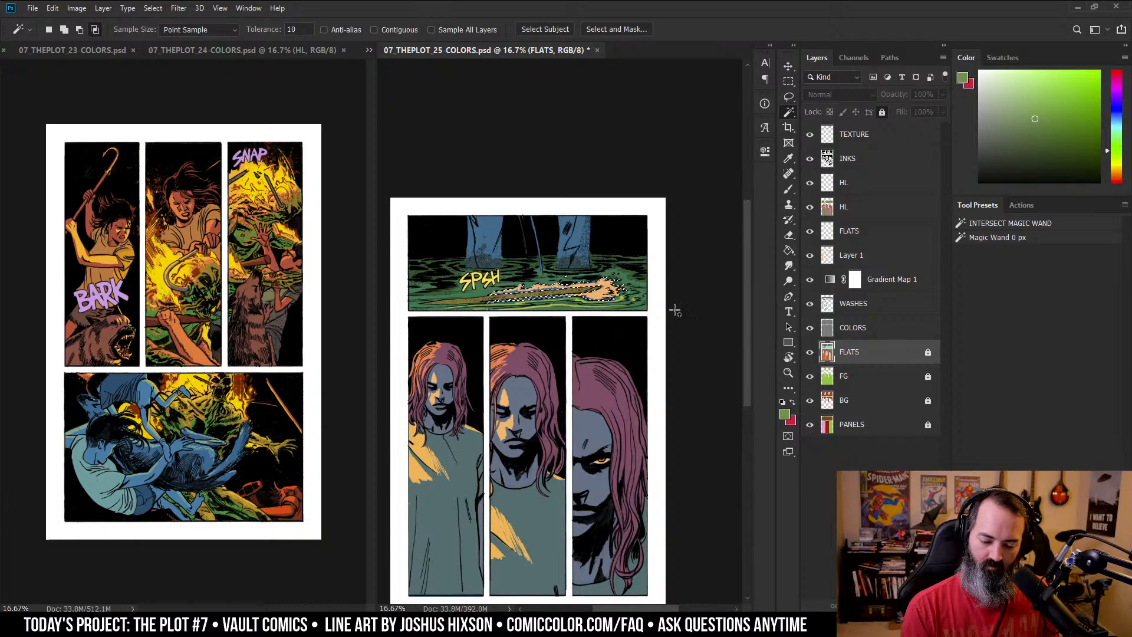
pyautogui.click(614, 334)
pyautogui.press('w')
pyautogui.click(593, 274)
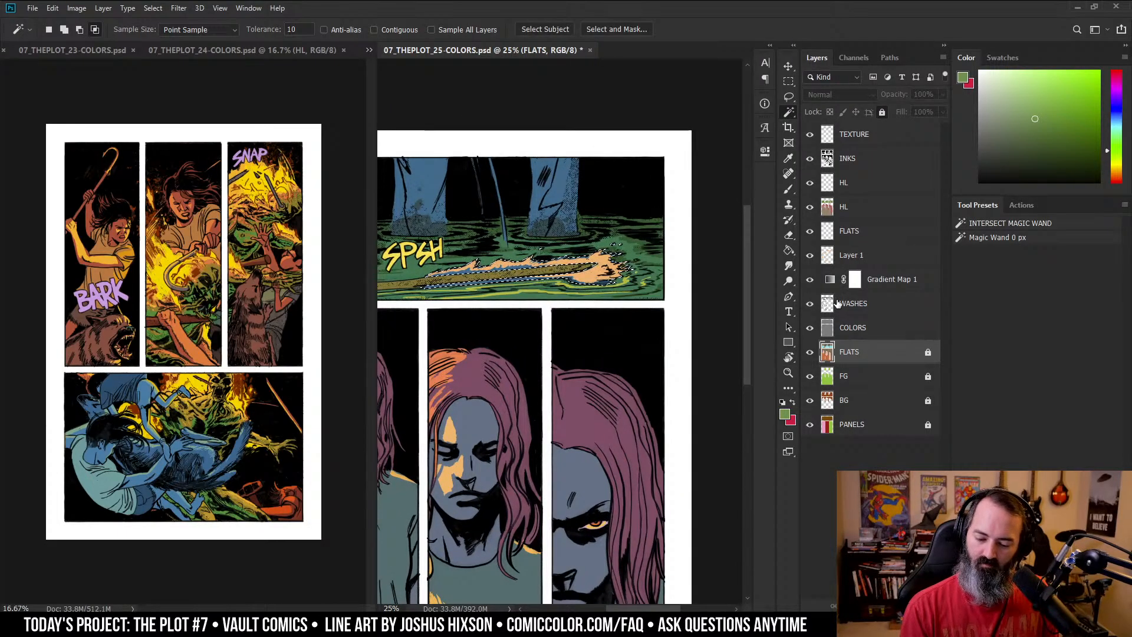
# - Fill the selected area around the torch with a muted orange on the lower HL layer
pyautogui.hotkey('alt', ']')
pyautogui.hotkey('alt', ']')
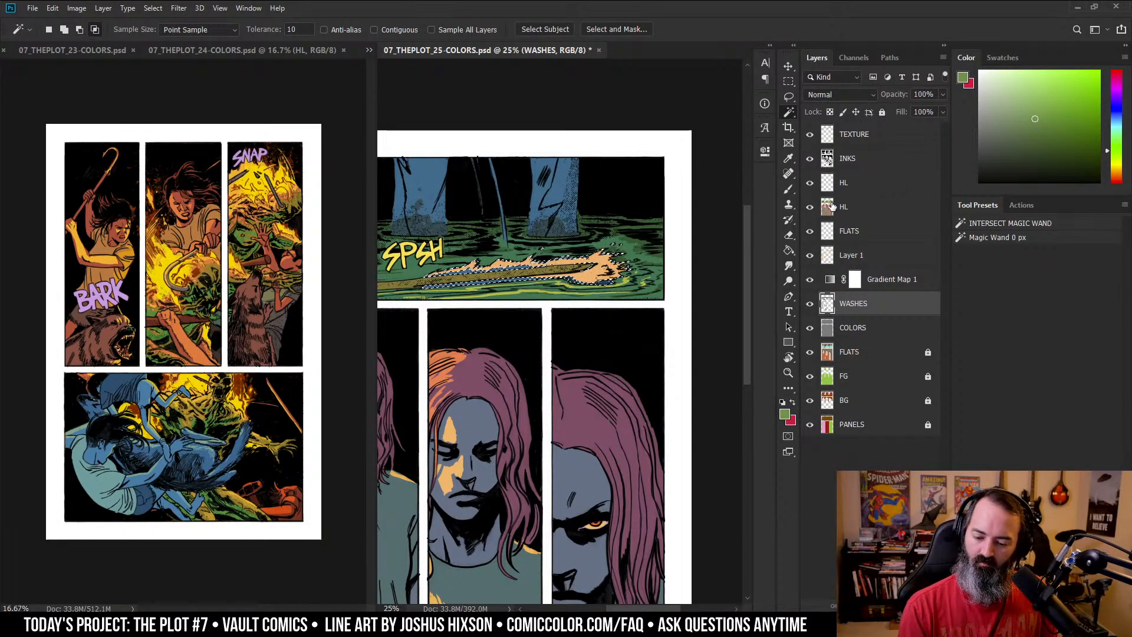
pyautogui.hotkey('alt', ']')
pyautogui.hotkey('alt', ']')
pyautogui.hotkey('alt', ']')
pyautogui.hotkey('alt', ']')
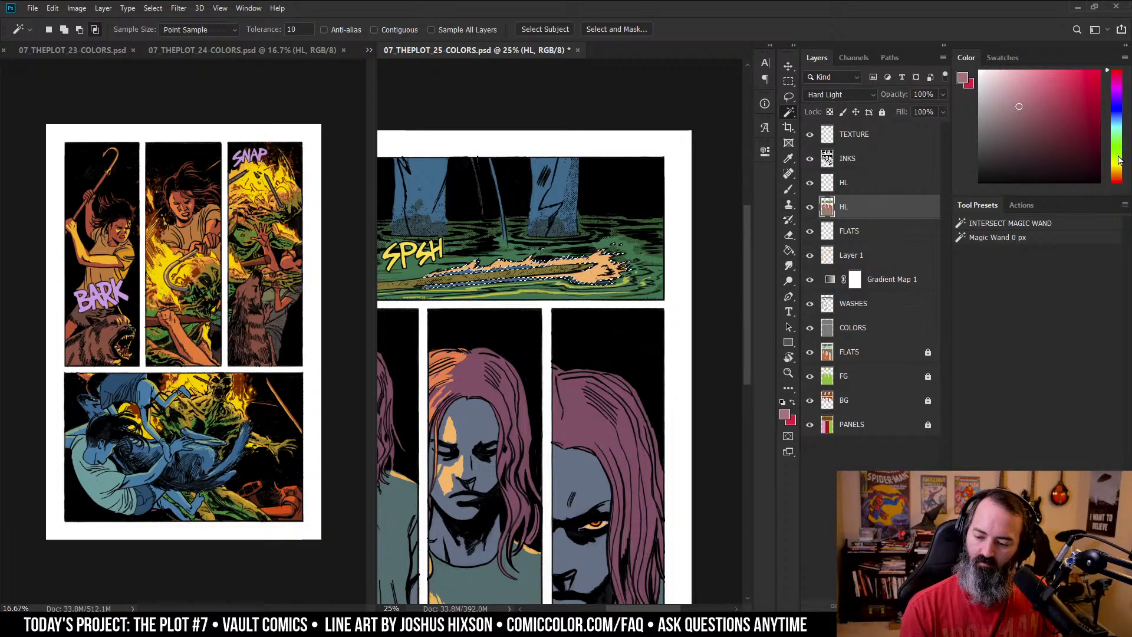
pyautogui.press('g')
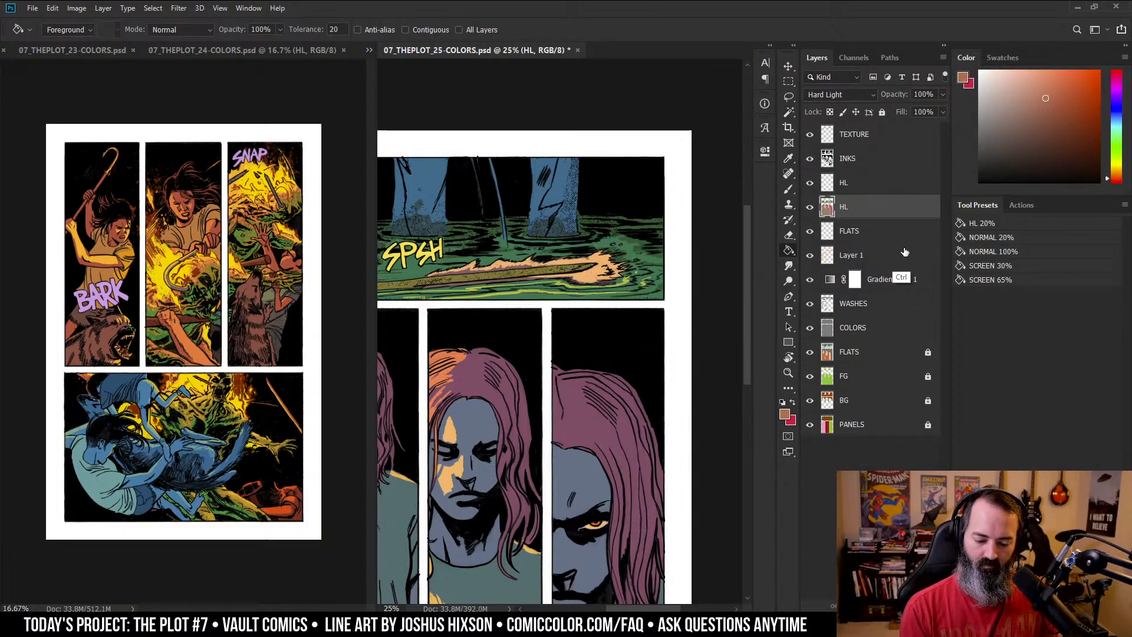
# - Adjust the area around the torch with Hue/Saturation to hue +39 and saturation -37
pyautogui.hotkey('ctrl', 'u')
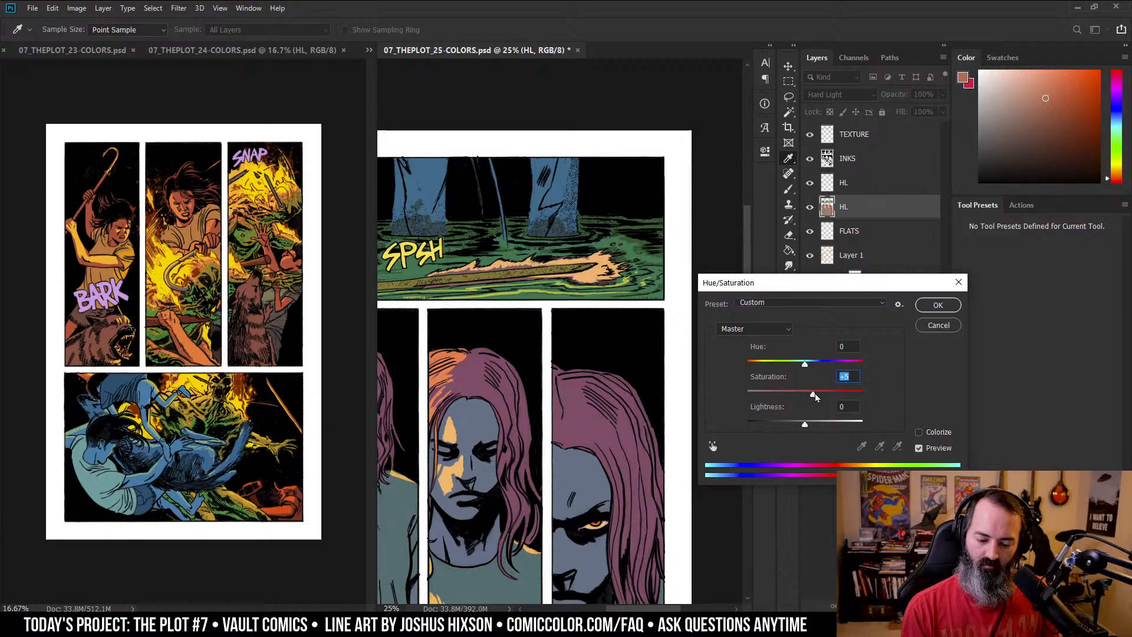
pyautogui.moveTo(831, 393); pyautogui.dragTo(789, 399)
pyautogui.moveTo(803, 364); pyautogui.dragTo(826, 366)
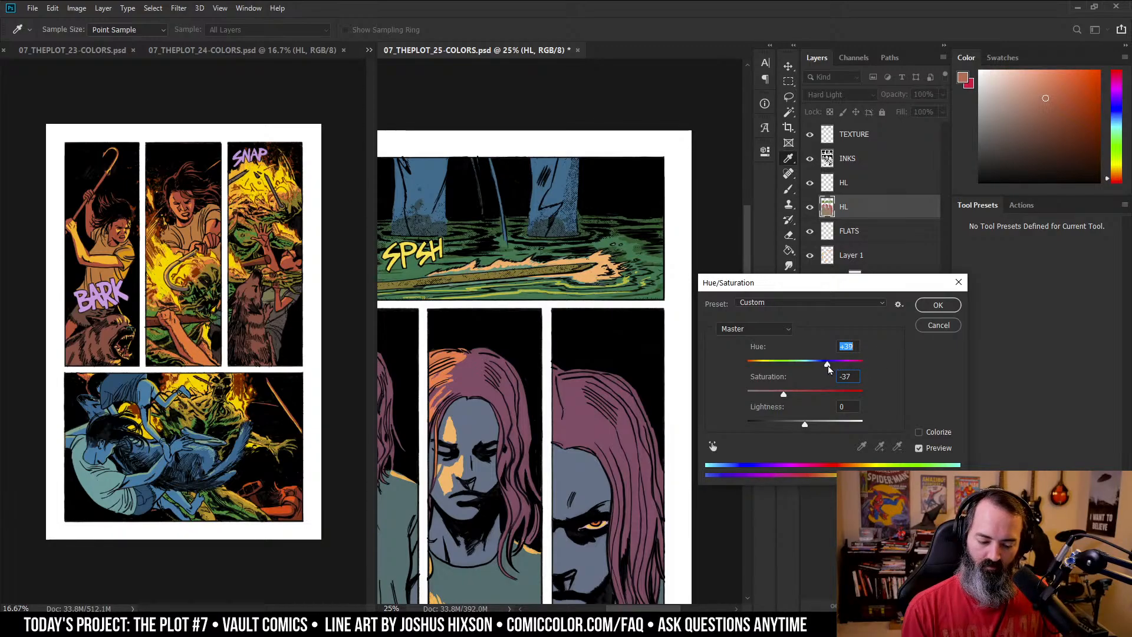
pyautogui.click(939, 305)
# - Examine the splash around the torch in the first panel and check which layers its colors belong to
pyautogui.press('z')
pyautogui.hotkey('ctrl', '-')
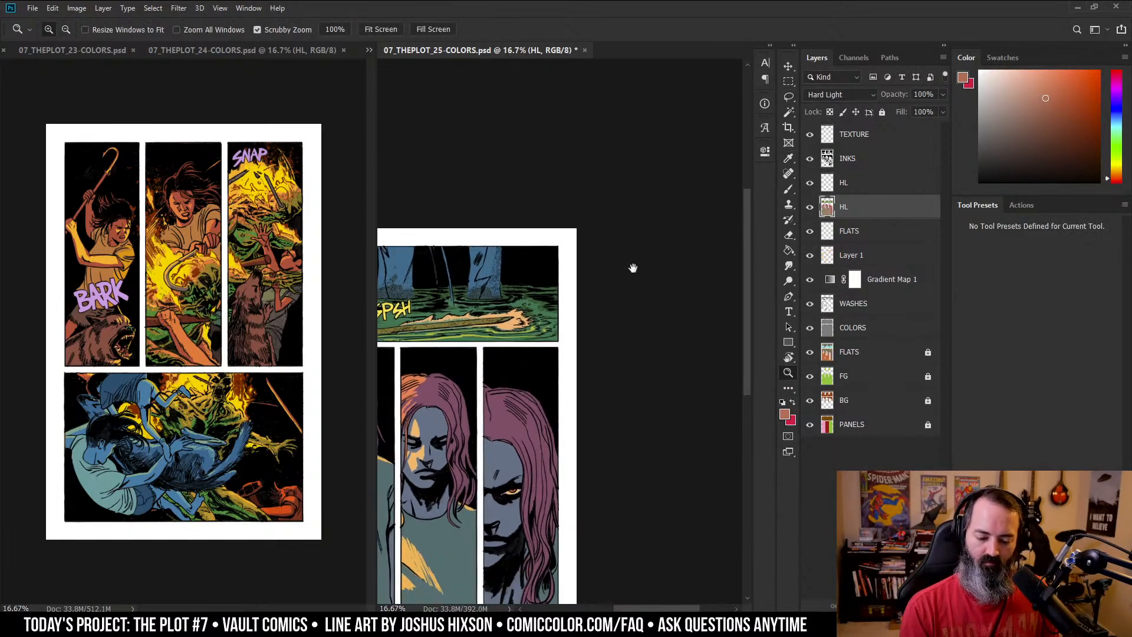
pyautogui.moveTo(633, 268); pyautogui.dragTo(739, 212)
pyautogui.hotkey('ctrl', '+')
pyautogui.press('w')
pyautogui.keyDown('ctrl'); pyautogui.click(612, 270); pyautogui.keyUp('ctrl')
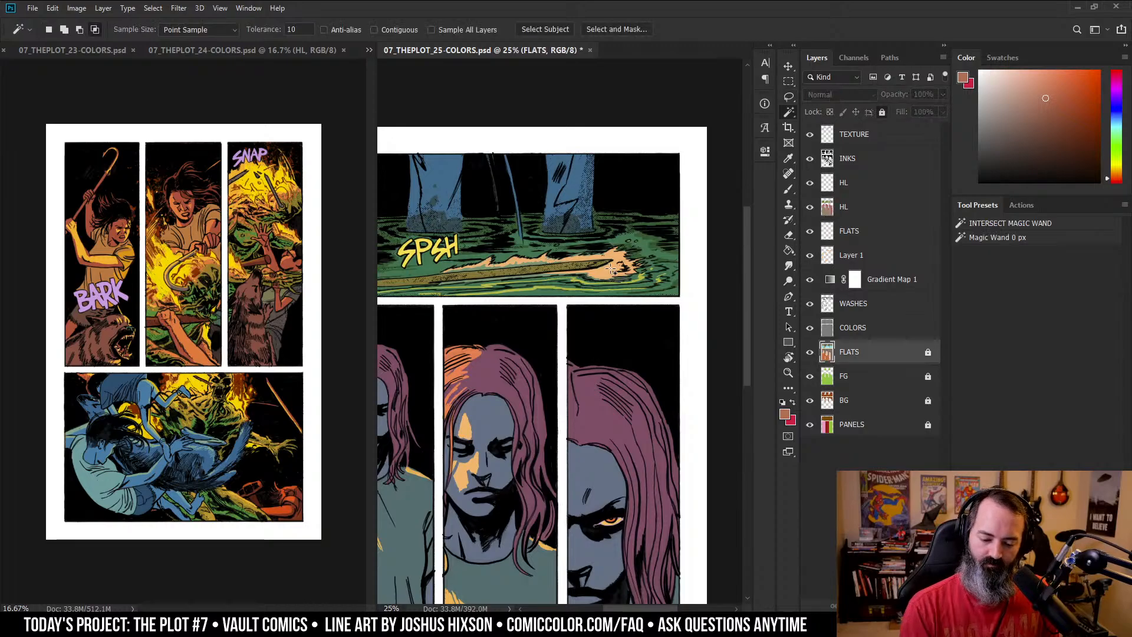
pyautogui.keyDown('ctrl'); pyautogui.click(677, 300); pyautogui.keyUp('ctrl')
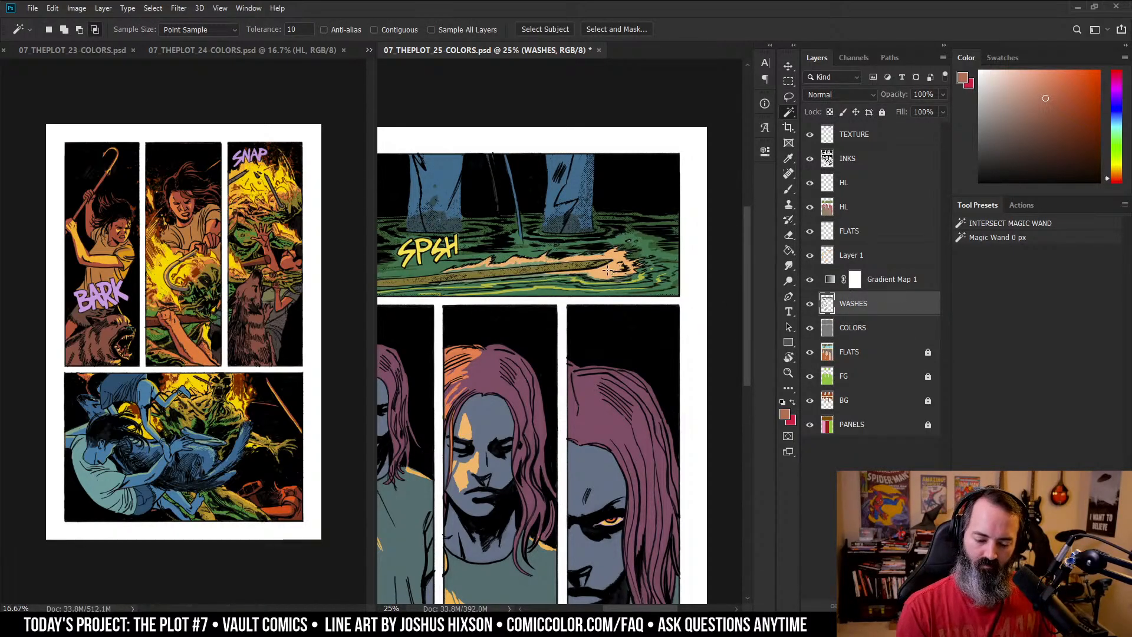
pyautogui.keyDown('ctrl'); pyautogui.click(575, 265); pyautogui.keyUp('ctrl')
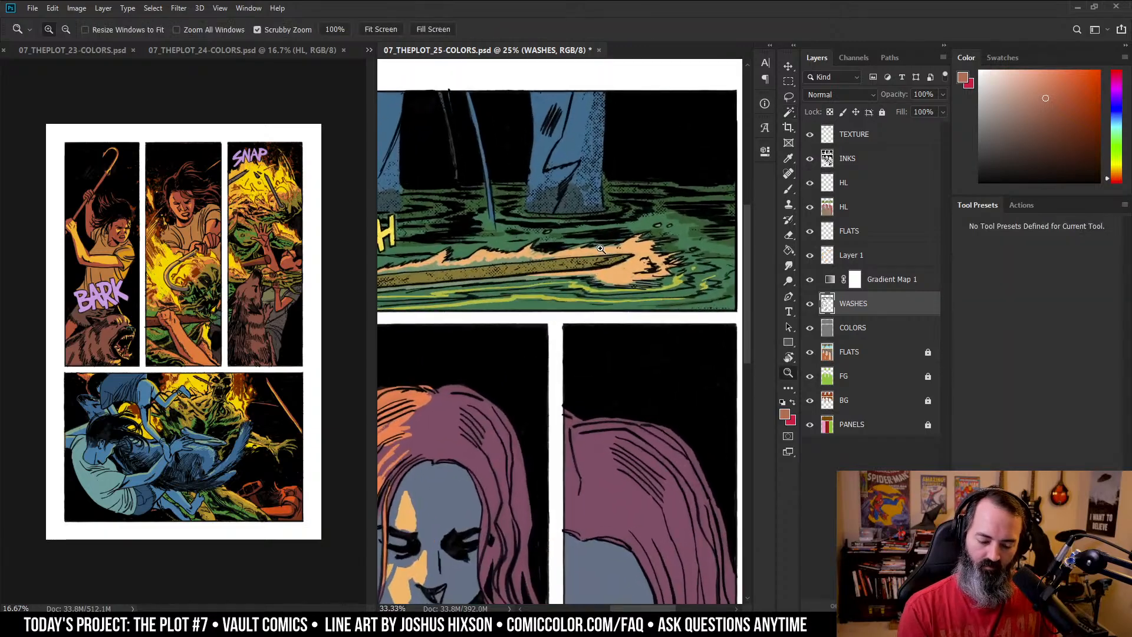
pyautogui.keyDown('alt'); pyautogui.click(628, 336); pyautogui.keyUp('alt')
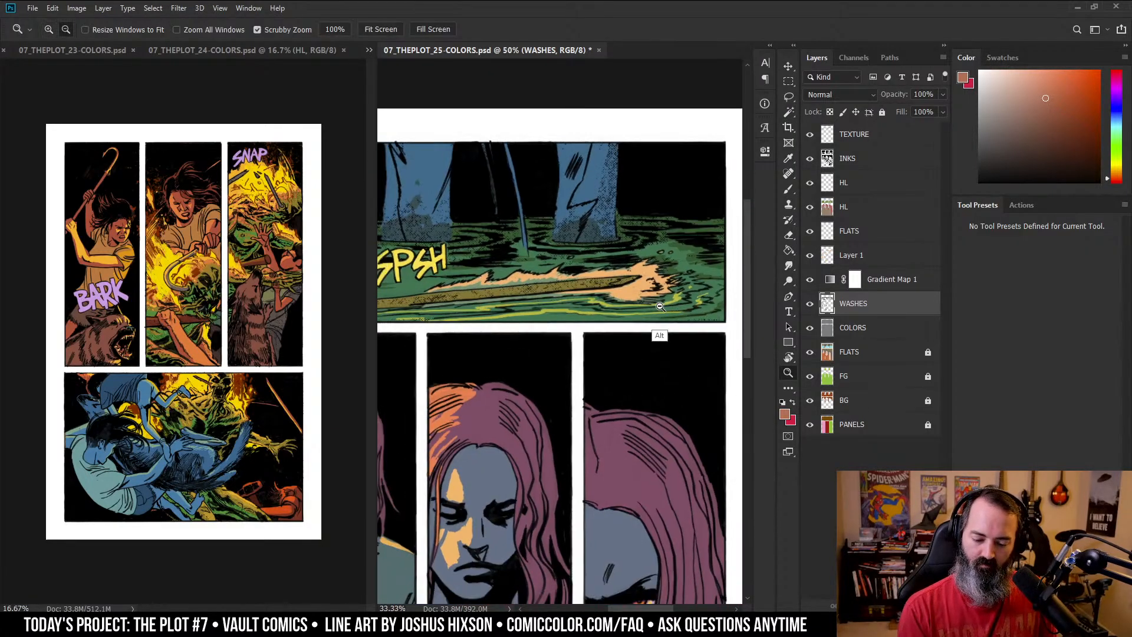
pyautogui.moveTo(627, 336); pyautogui.dragTo(642, 305)
pyautogui.press('l')
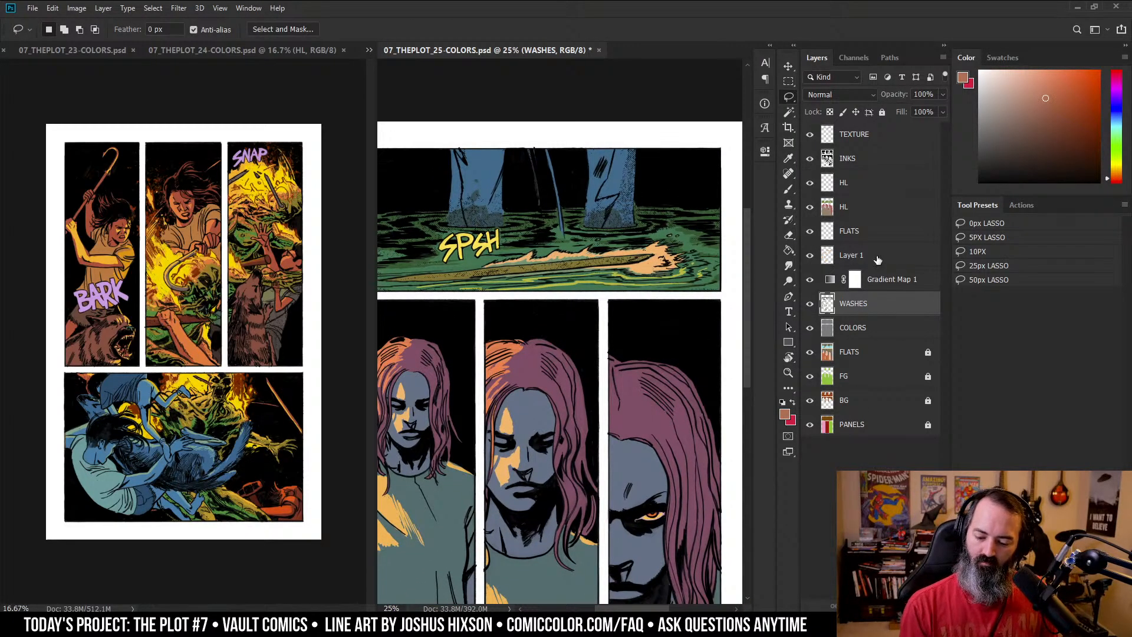
# - Isolate the lower HL layer, select the splash around the torch by its flat color, and restore all layers' visibility
pyautogui.keyDown('alt'); pyautogui.click(810, 208); pyautogui.keyUp('alt')
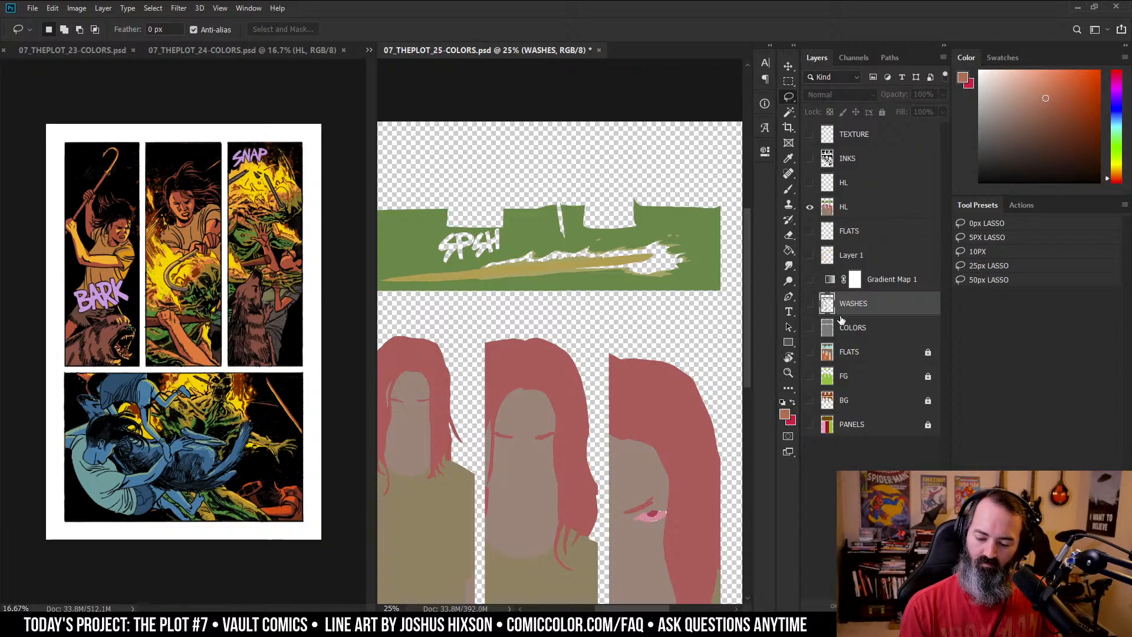
pyautogui.press('w')
pyautogui.click(849, 352)
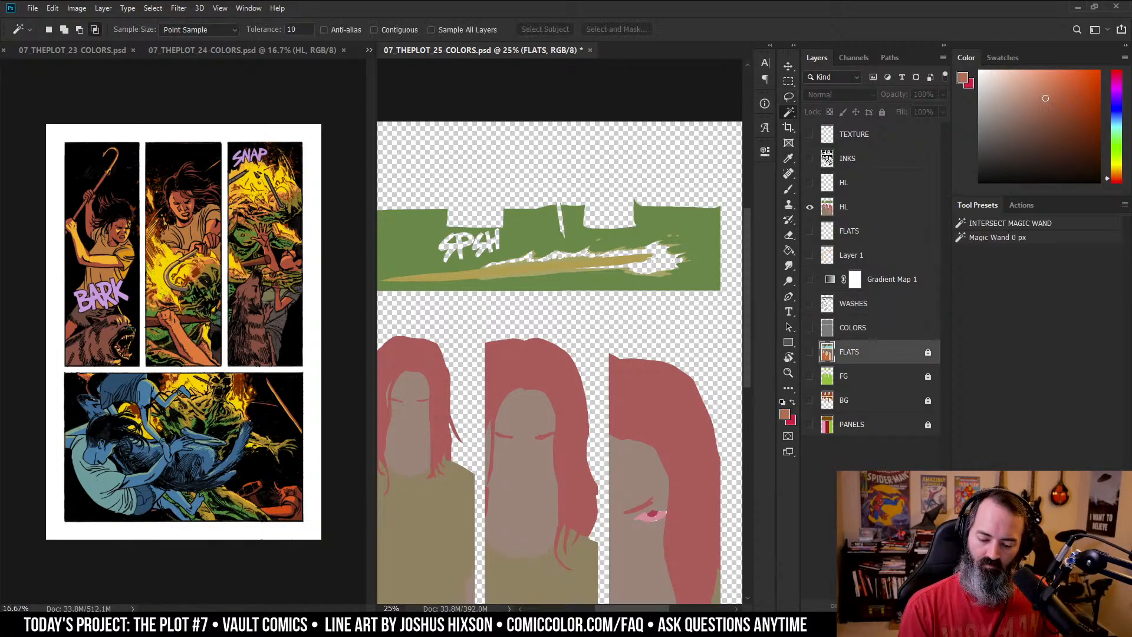
pyautogui.click(665, 251)
pyautogui.scroll(1, 661, 274)
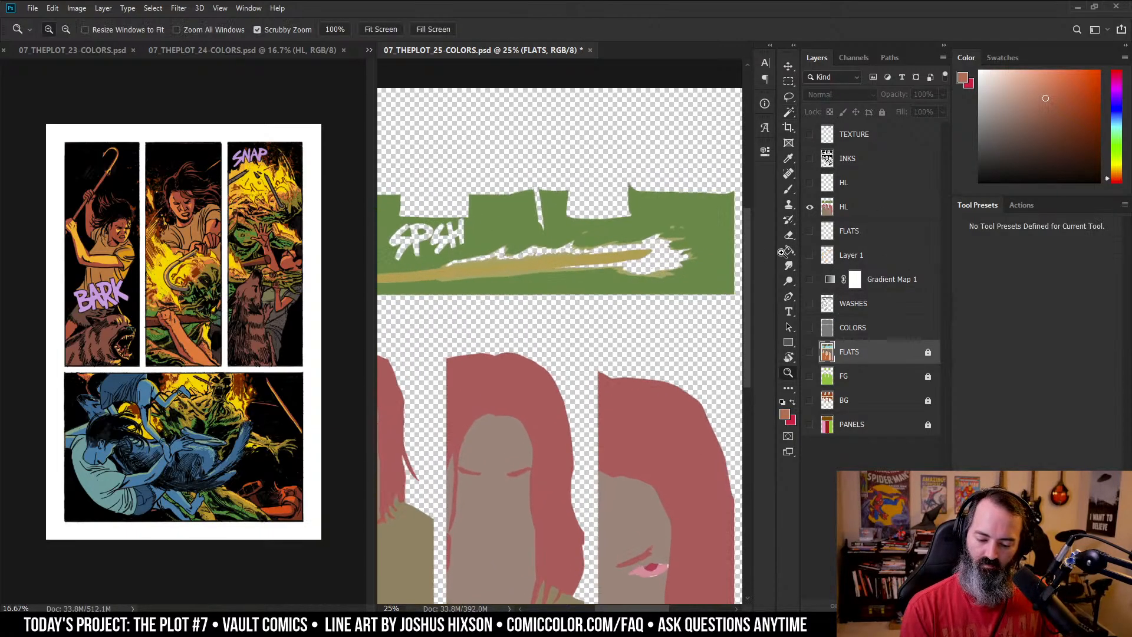
pyautogui.keyDown('ctrl'); pyautogui.click(661, 274); pyautogui.keyUp('ctrl')
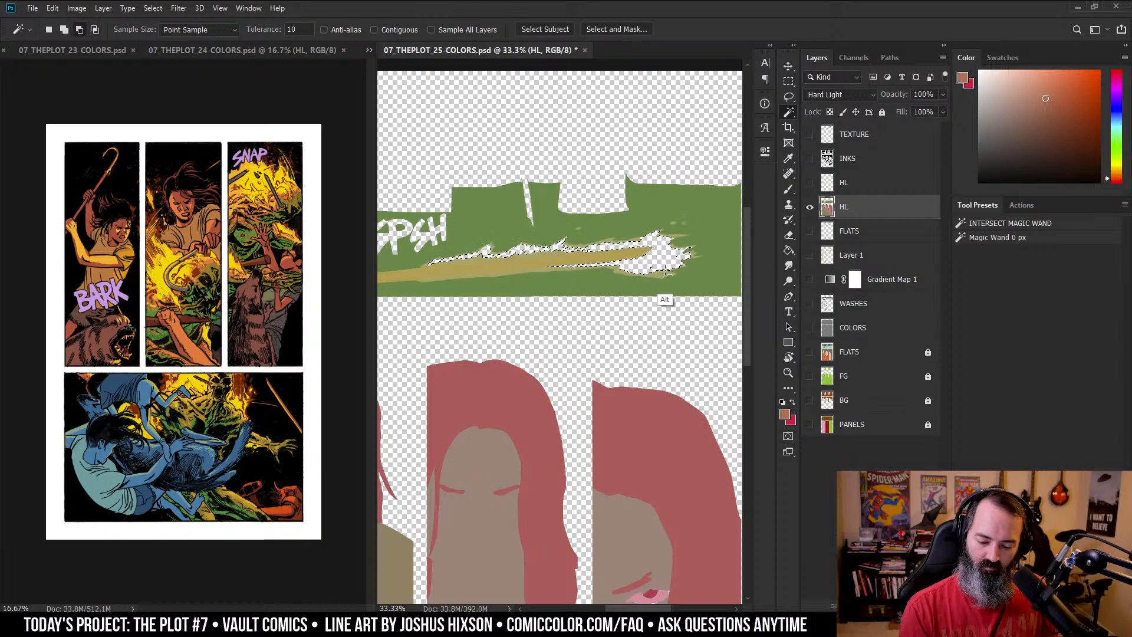
pyautogui.press('q')
pyautogui.press('q')
pyautogui.keyDown('alt'); pyautogui.click(810, 207); pyautogui.keyUp('alt')
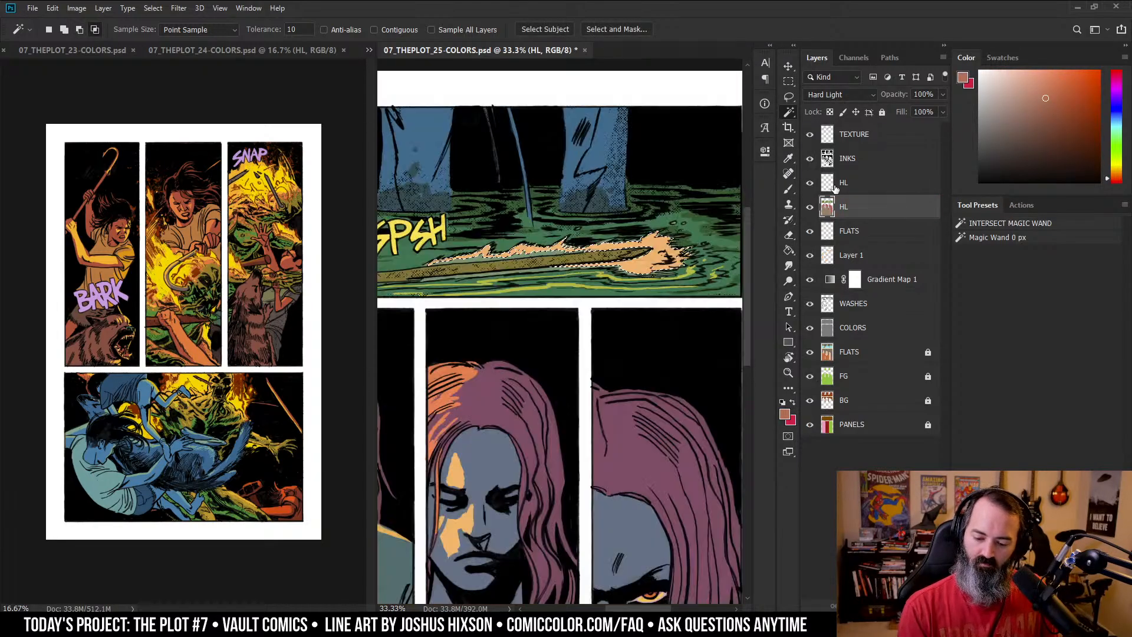
# - Try to adjust the selected splash with Hue/Saturation on the lower HL layer
pyautogui.press('z')
pyautogui.keyDown('alt'); pyautogui.click(619, 311); pyautogui.keyUp('alt')
pyautogui.keyDown('alt'); pyautogui.click(621, 309); pyautogui.keyUp('alt')
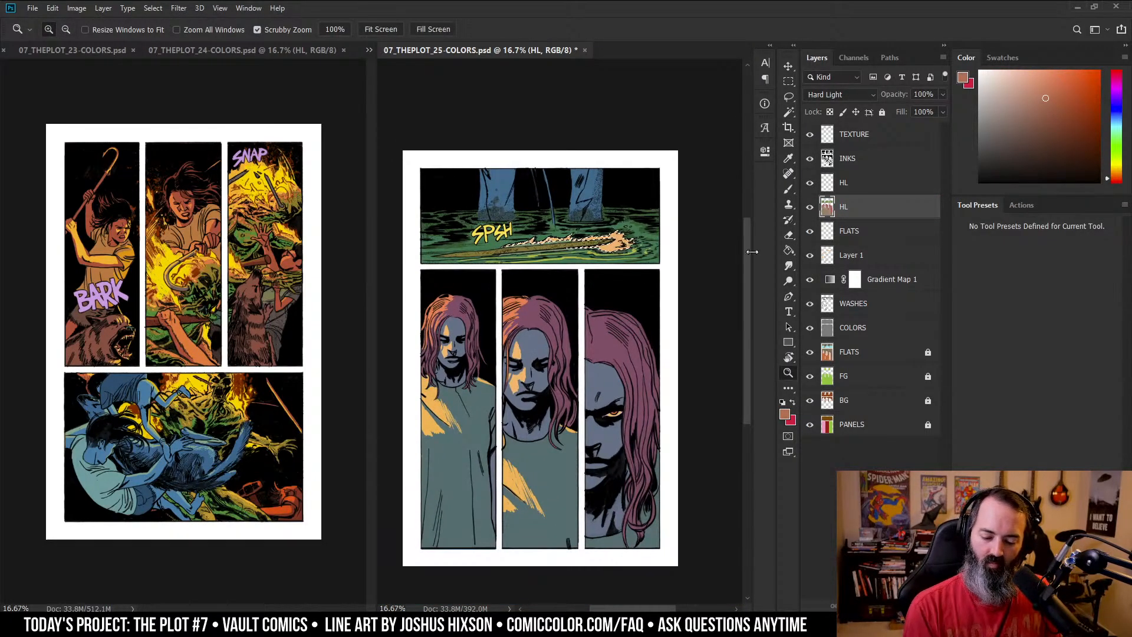
pyautogui.hotkey('ctrl', 'u')
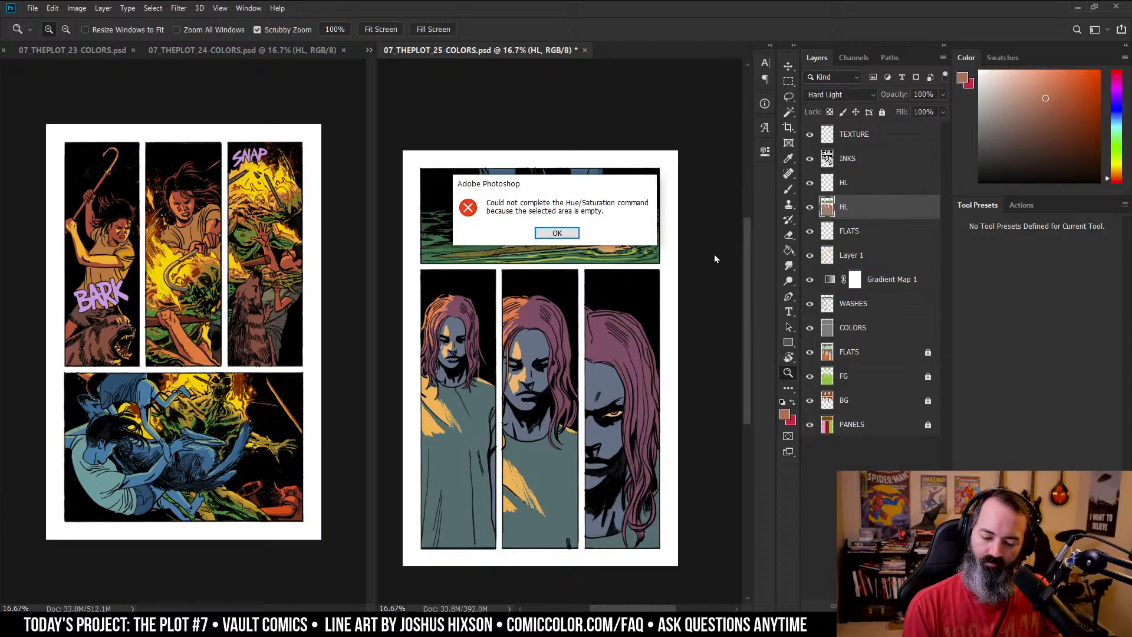
pyautogui.click(576, 234)
# - Fill the selected splash around the torch with a muted light green on the lower HL layer
pyautogui.press('b')
pyautogui.keyDown('alt'); pyautogui.click(610, 239); pyautogui.keyUp('alt')
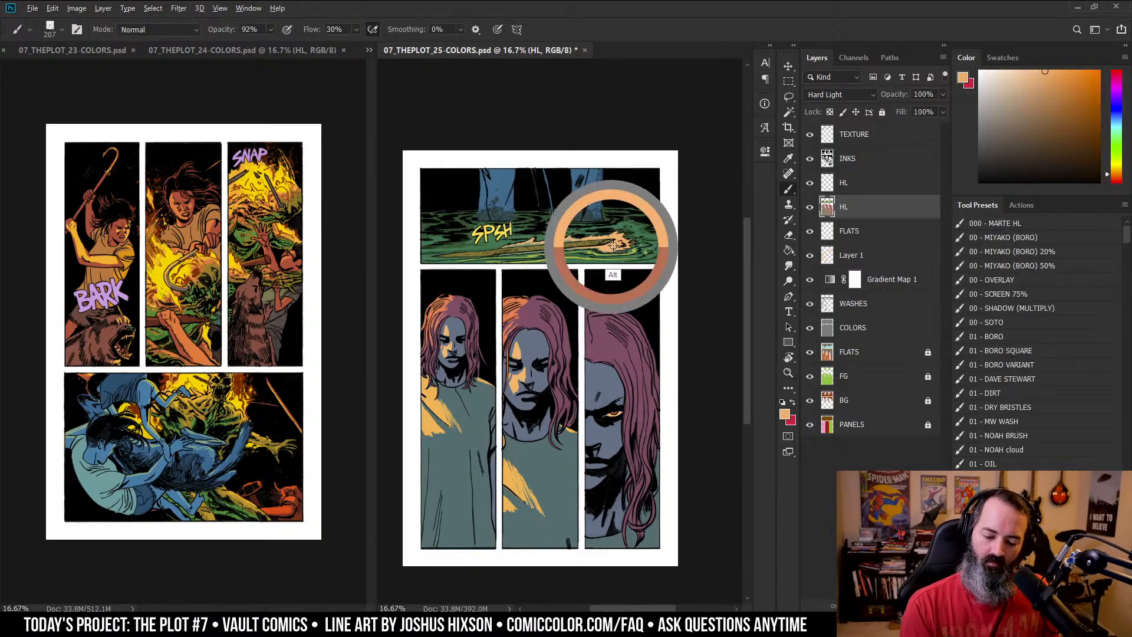
pyautogui.click(1117, 135)
pyautogui.press('g')
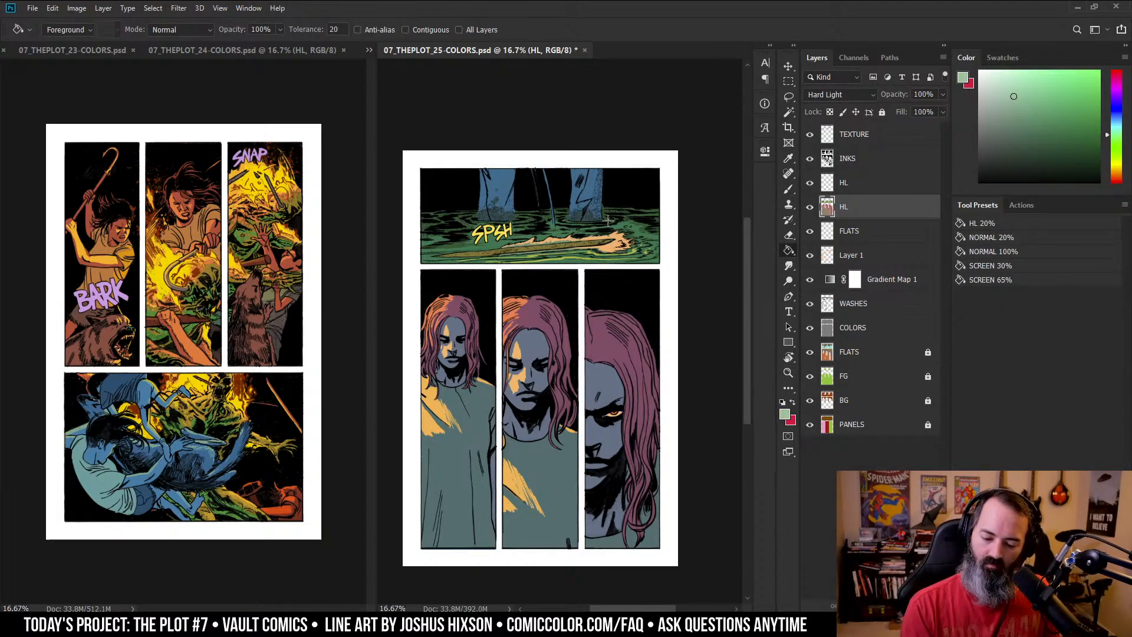
pyautogui.click(638, 237)
pyautogui.press('l')
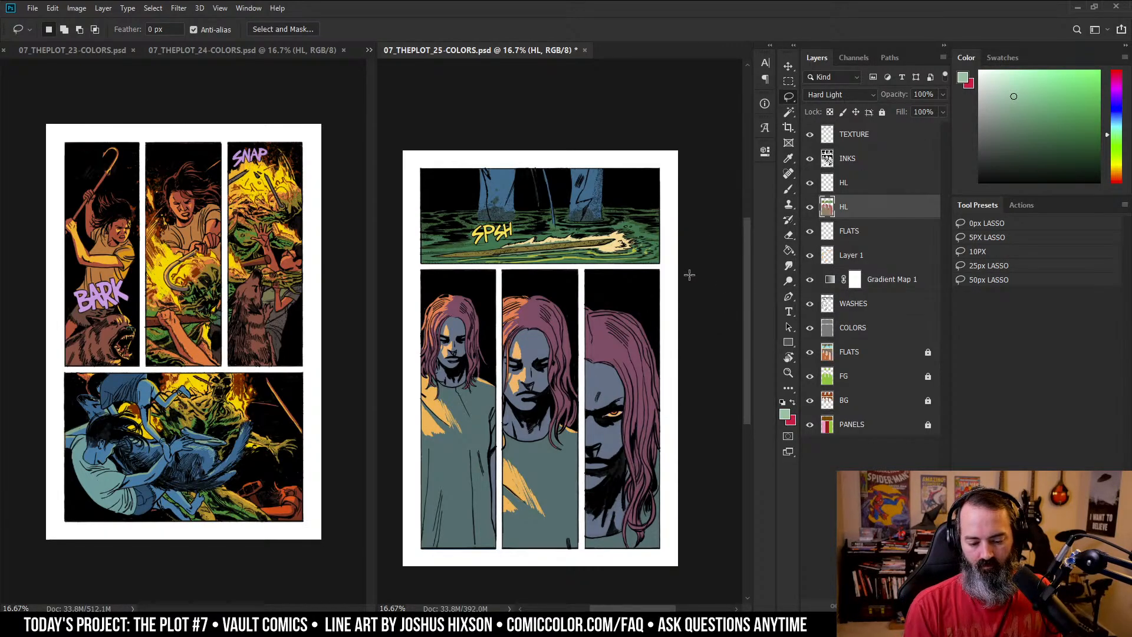
# - Select the thin blue line between the legs in the first panel by flat color on the locked FLATS layer
pyautogui.moveTo(670, 261); pyautogui.dragTo(631, 251)
pyautogui.click(828, 352)
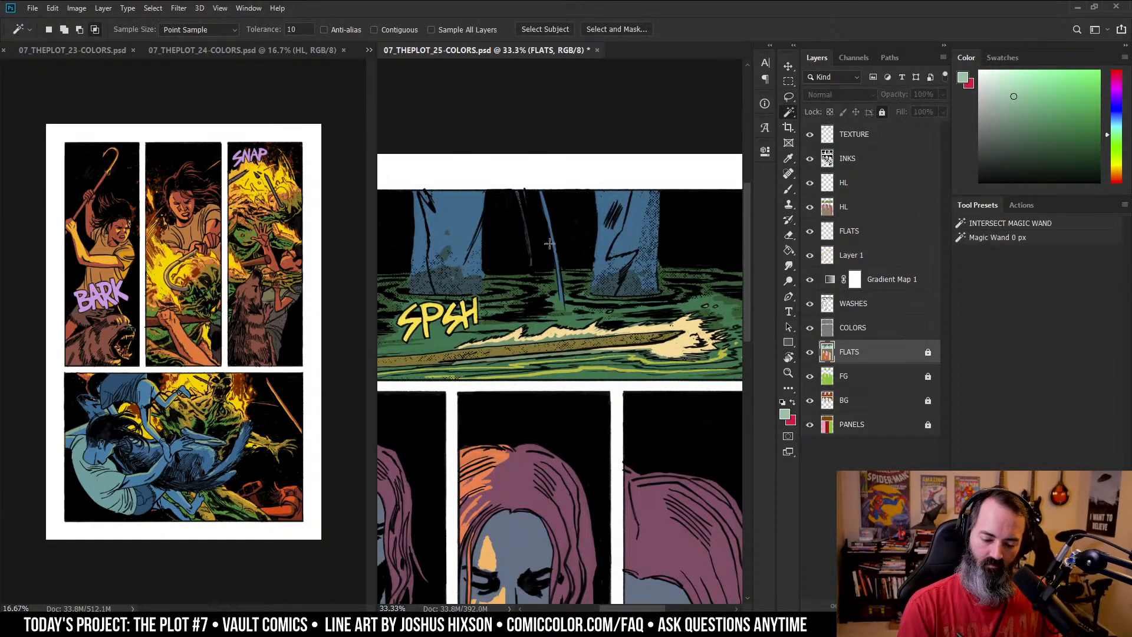
pyautogui.press('z')
pyautogui.click(560, 263)
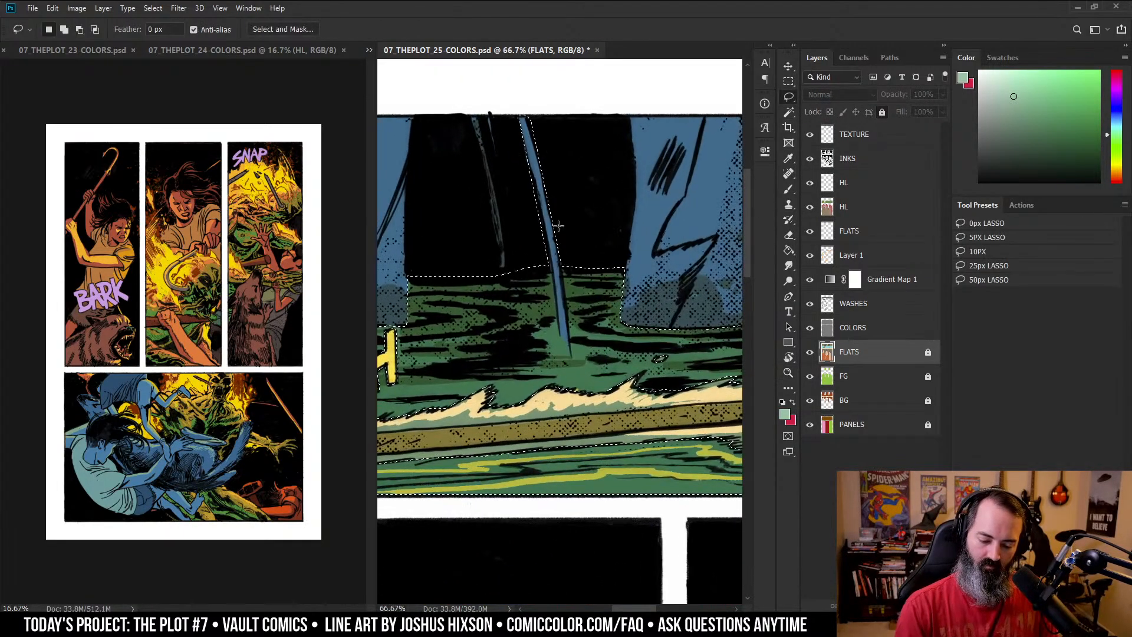
pyautogui.press('l')
pyautogui.hotkey('ctrl', 'shift', 'd')
pyautogui.moveTo(545, 245)
pyautogui.mouseDown()
pyautogui.moveTo(557, 330)
pyautogui.moveTo(448, 409)
pyautogui.moveTo(452, 212)
pyautogui.moveTo(568, 321)
pyautogui.moveTo(656, 352)
pyautogui.moveTo(590, 203)
pyautogui.mouseUp()
# - Subtract the water in the panel's left part from the selection with the Lasso
pyautogui.press('z')
pyautogui.keyDown('alt'); pyautogui.click(625, 346); pyautogui.keyUp('alt')
pyautogui.keyDown('alt'); pyautogui.click(625, 345); pyautogui.keyUp('alt')
pyautogui.press('l')
pyautogui.moveTo(570, 339)
pyautogui.mouseDown()
pyautogui.moveTo(581, 424)
pyautogui.moveTo(519, 321)
pyautogui.mouseUp()
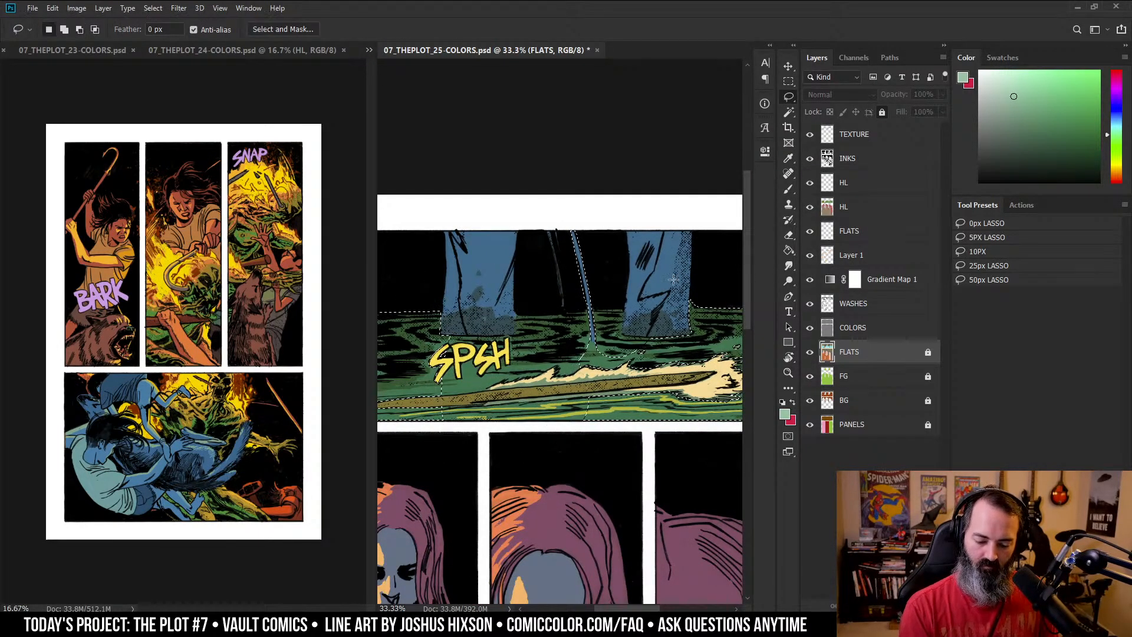
pyautogui.moveTo(619, 297)
pyautogui.mouseDown()
pyautogui.moveTo(708, 431)
pyautogui.moveTo(620, 259)
pyautogui.mouseUp()
pyautogui.hotkey('ctrl', 'd')
pyautogui.moveTo(486, 295); pyautogui.dragTo(675, 254)
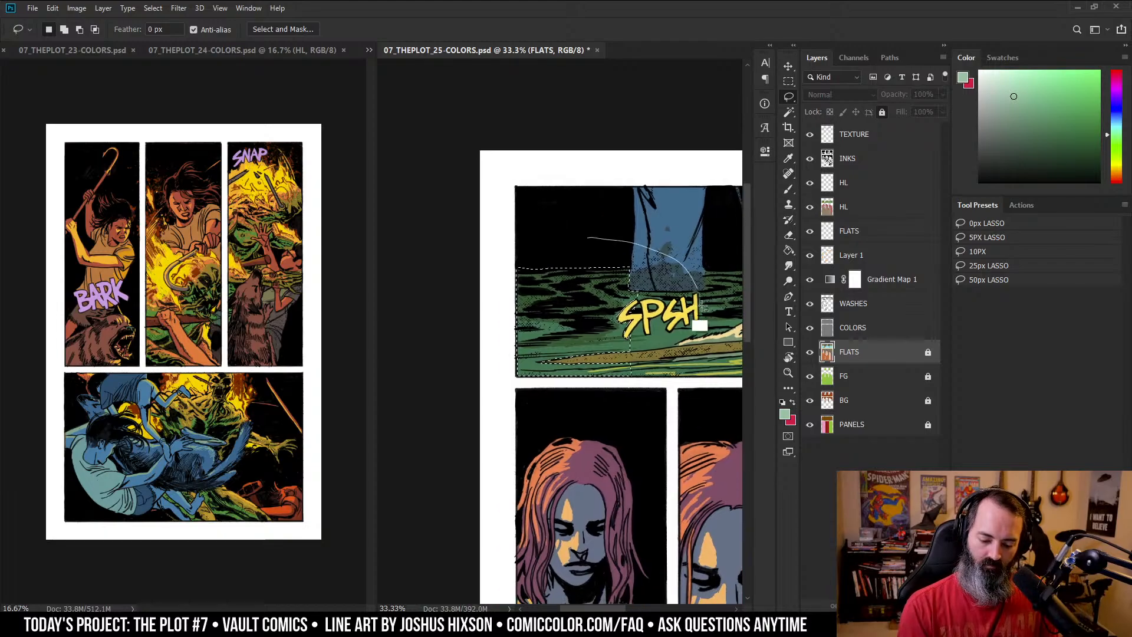
# - Dock the page 25 document back with the other files and subtract the remaining water, leaving only the thin line selected
pyautogui.moveTo(448, 50); pyautogui.dragTo(327, 51)
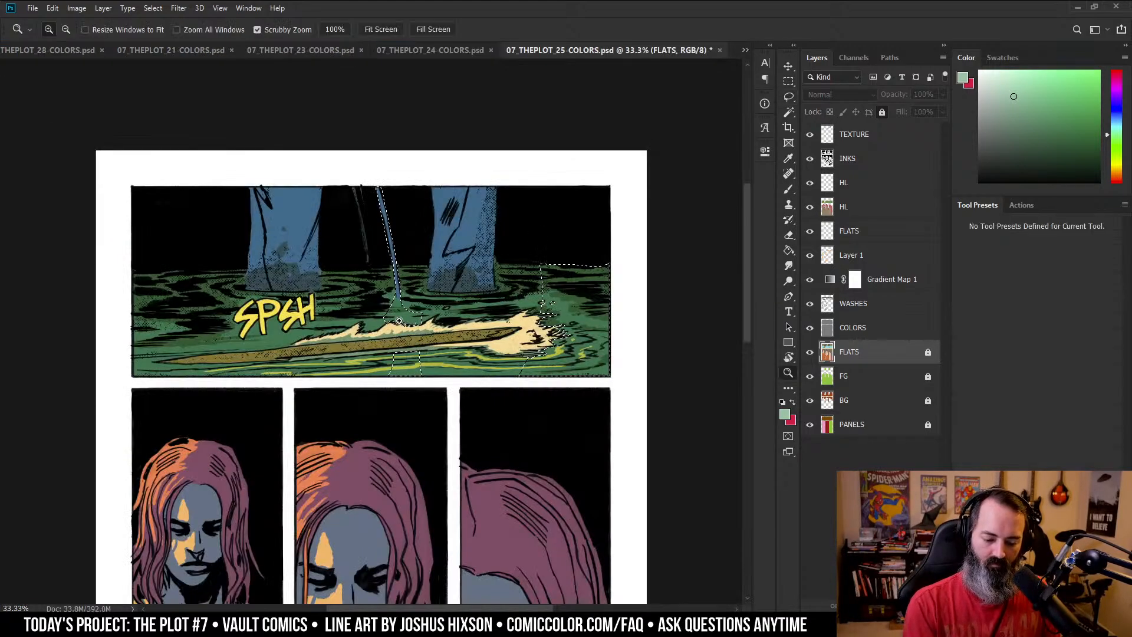
pyautogui.hotkey('ctrl', '+')
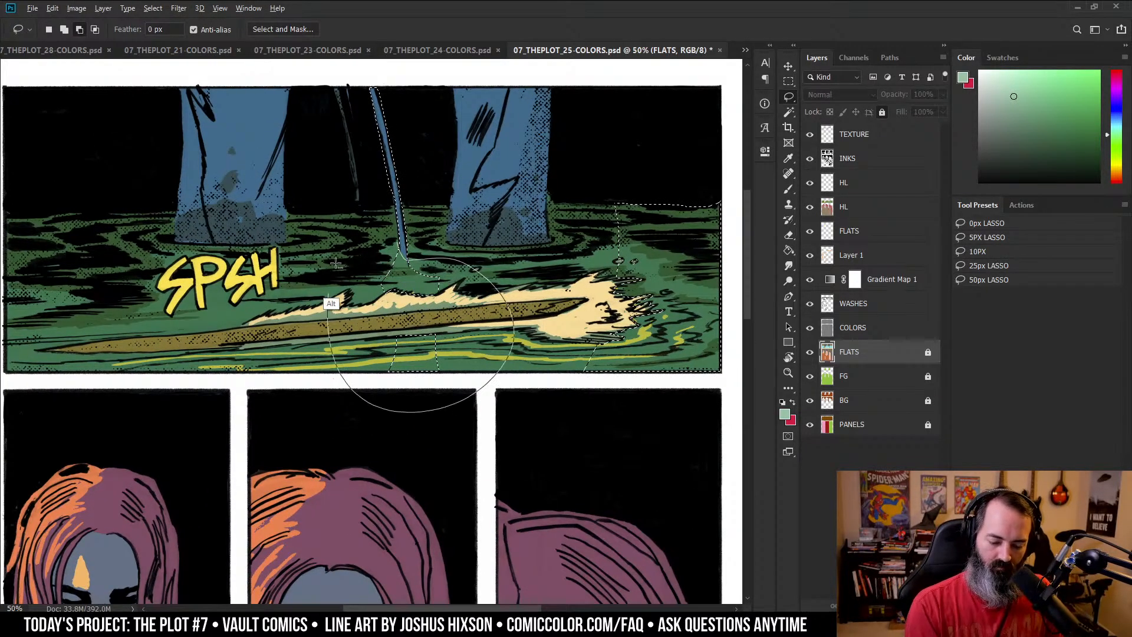
pyautogui.press('z')
pyautogui.keyDown('alt'); pyautogui.click(545, 344); pyautogui.keyUp('alt')
pyautogui.keyDown('alt'); pyautogui.click(545, 344); pyautogui.keyUp('alt')
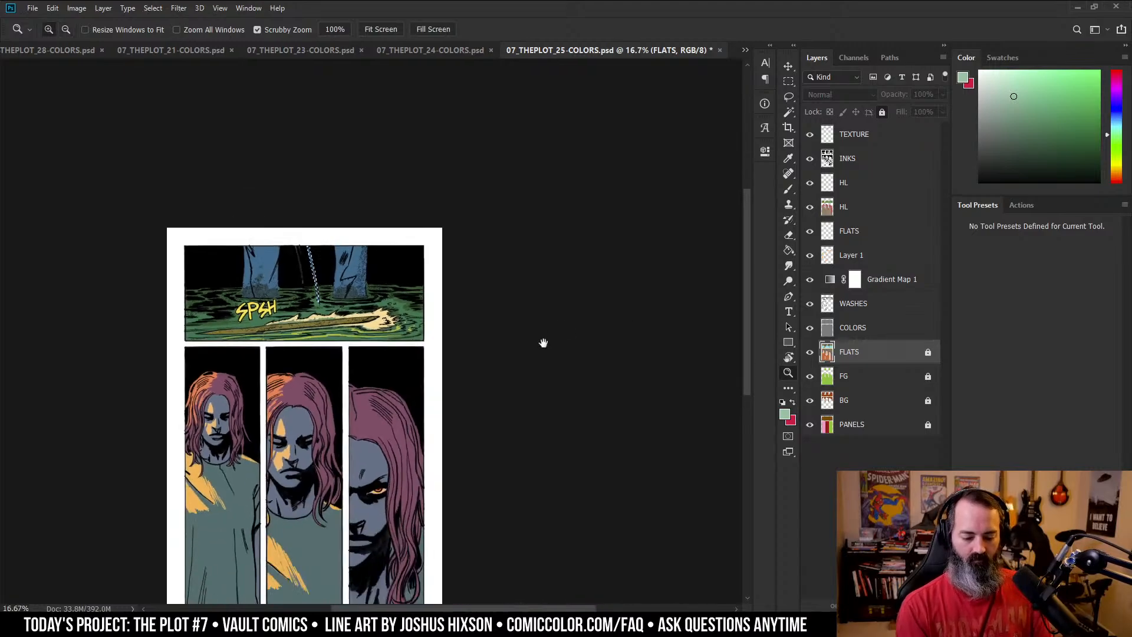
pyautogui.moveTo(543, 342); pyautogui.dragTo(706, 328)
pyautogui.click(600, 271)
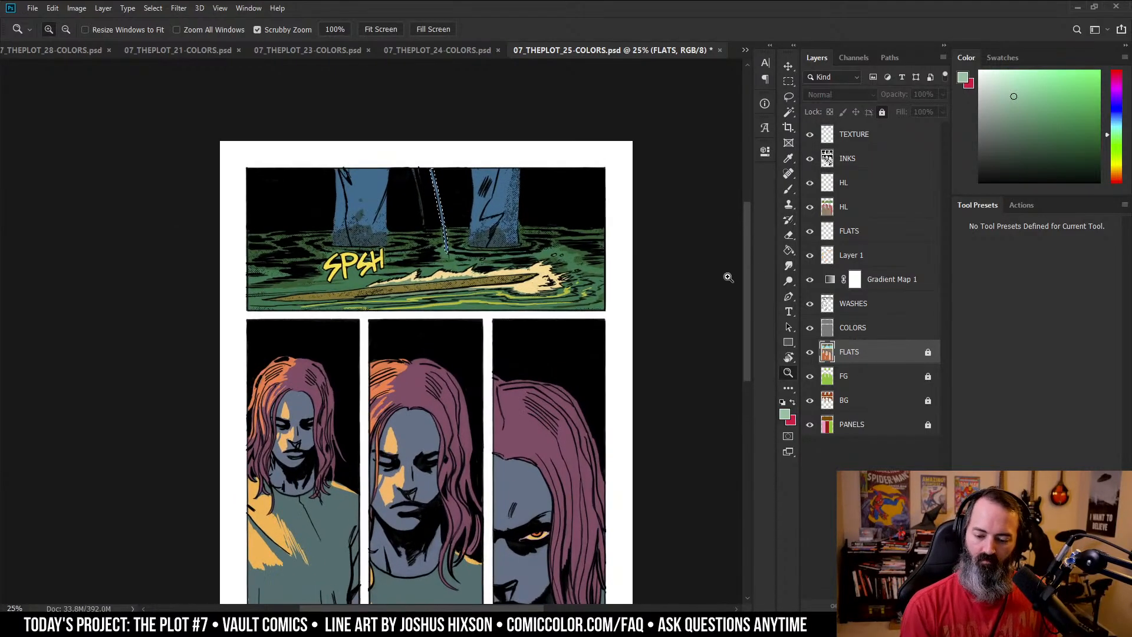
# - Fill the selected thin line between the legs with a pale yellow on the lower HL layer
pyautogui.click(833, 203)
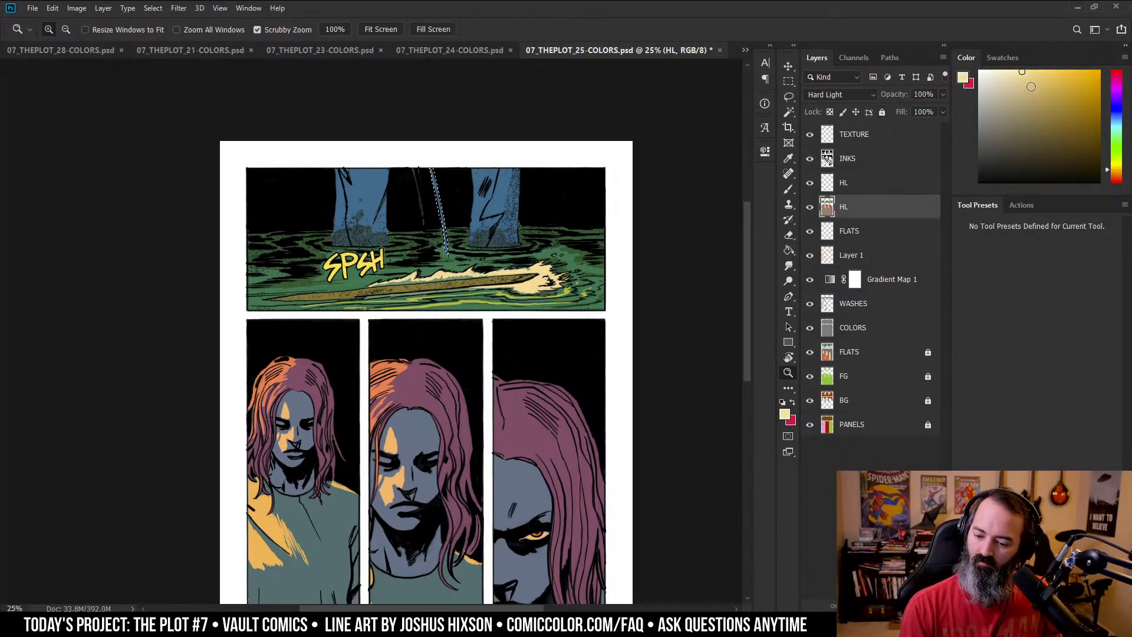
pyautogui.press('g')
pyautogui.click(442, 229)
pyautogui.press('l')
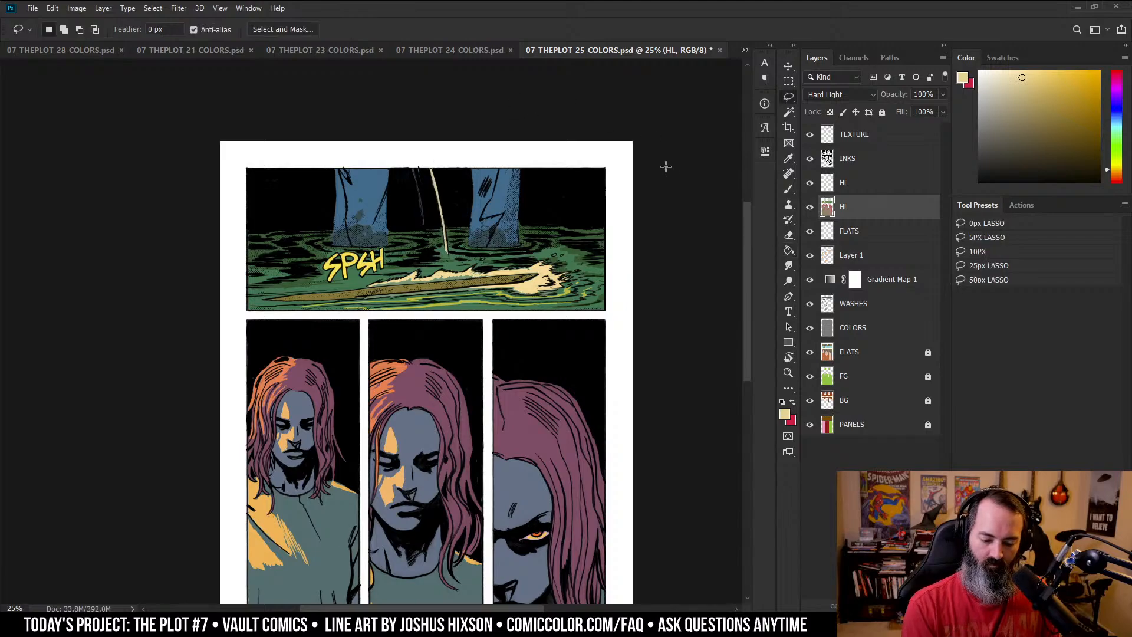
# - Brighten the thin line with Hue/Saturation at saturation +48 and lightness +45
pyautogui.hotkey('ctrl', 'u')
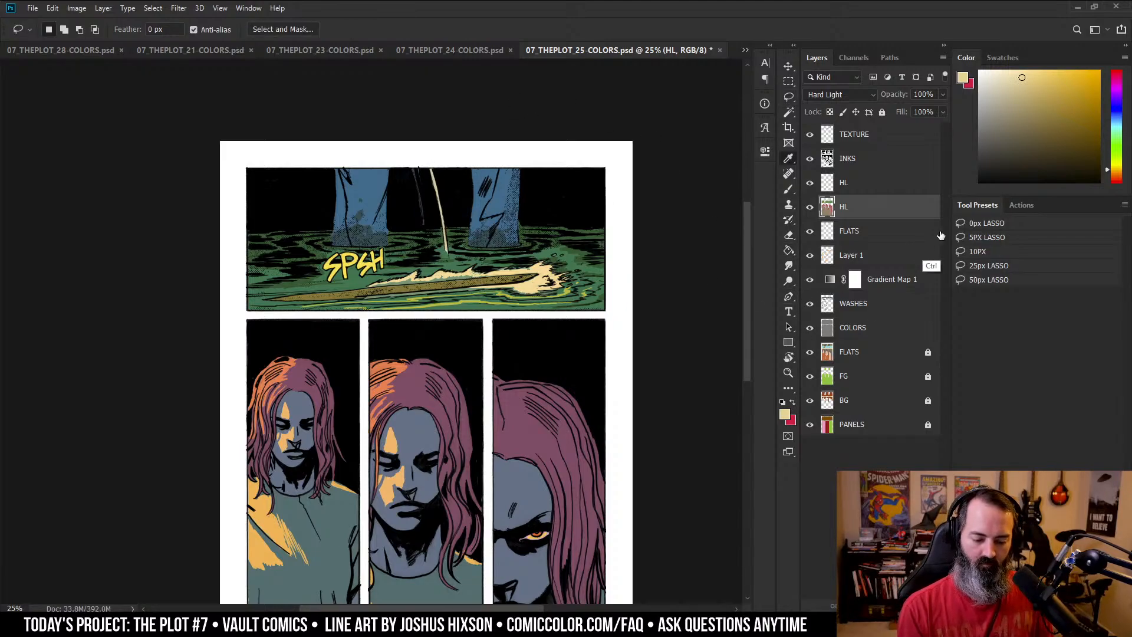
pyautogui.moveTo(809, 420); pyautogui.dragTo(832, 424)
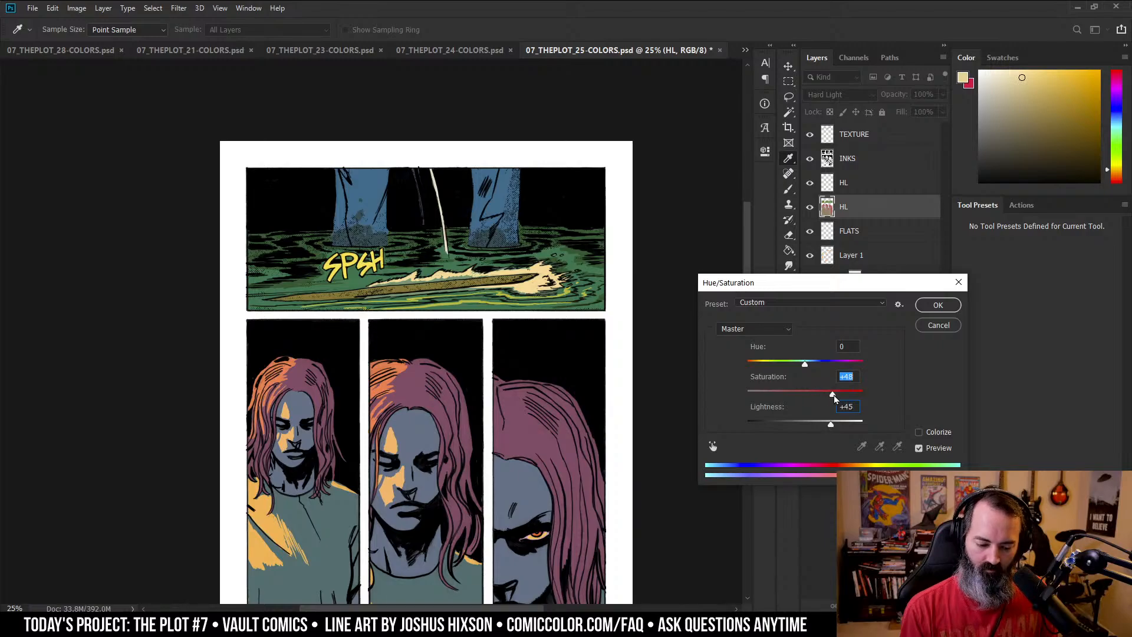
pyautogui.press('Return')
pyautogui.press('l')
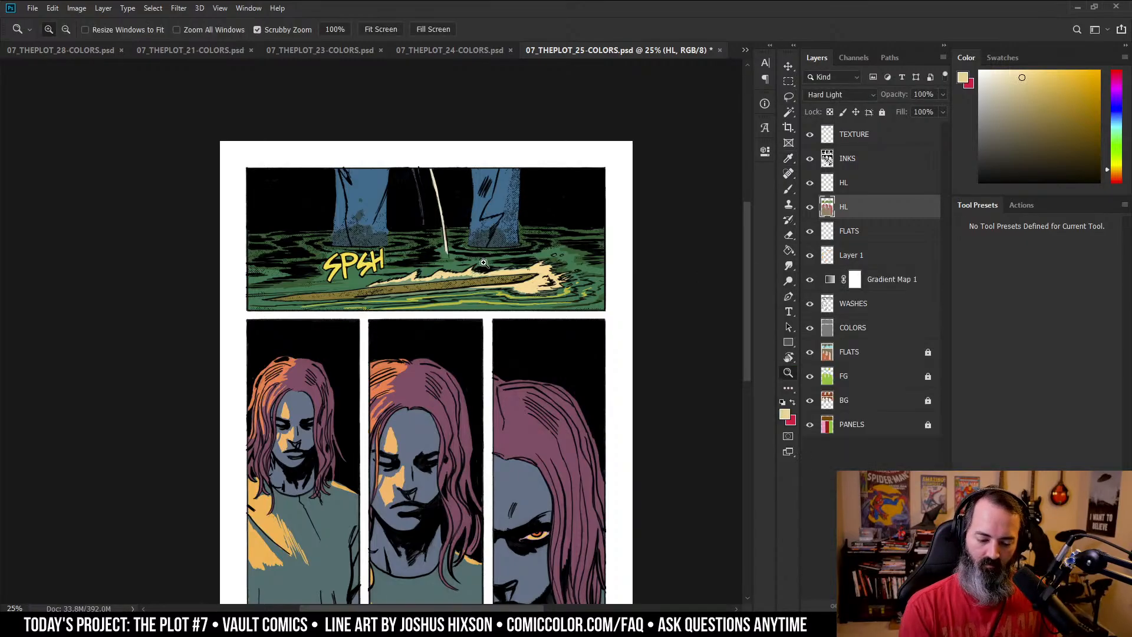
# - Review the whole recolored page and save the page 25 color file
pyautogui.hotkey('ctrl', '+')
pyautogui.press('z')
pyautogui.moveTo(610, 255); pyautogui.dragTo(579, 235)
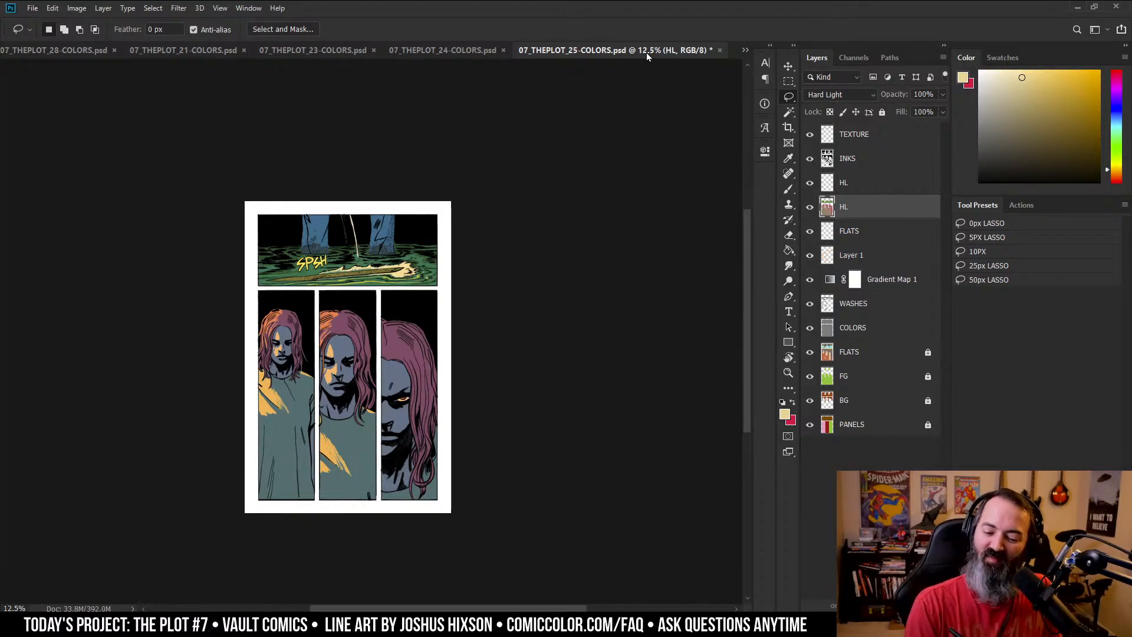
pyautogui.moveTo(611, 117); pyautogui.dragTo(624, 122)
pyautogui.moveTo(578, 213); pyautogui.dragTo(660, 176)
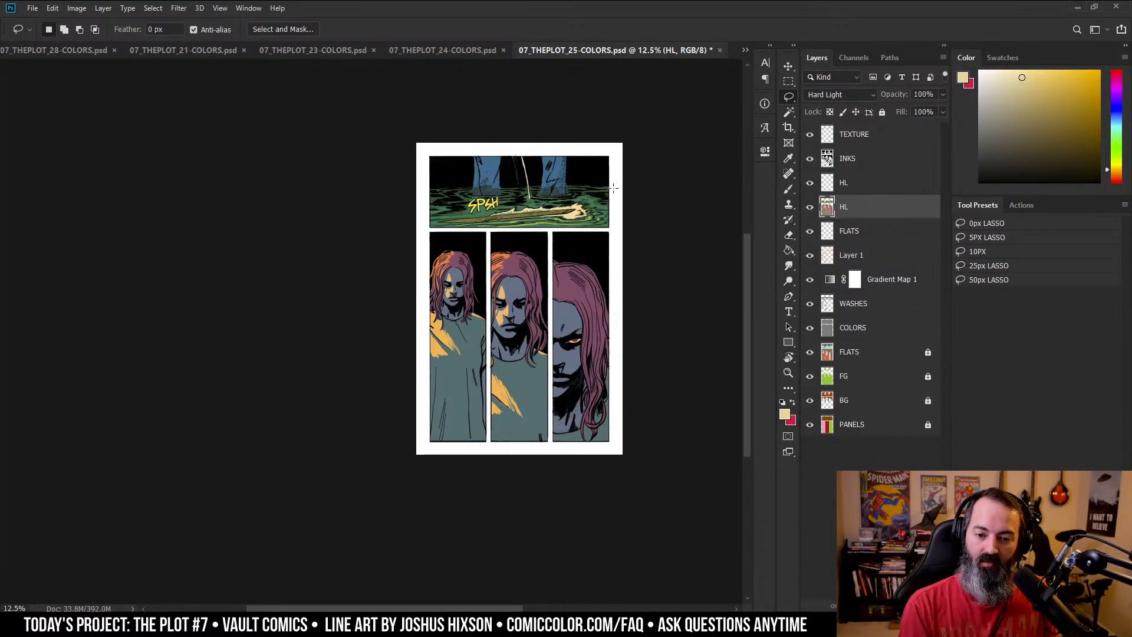
pyautogui.keyDown('ctrl'); pyautogui.click(585, 201); pyautogui.keyUp('ctrl')
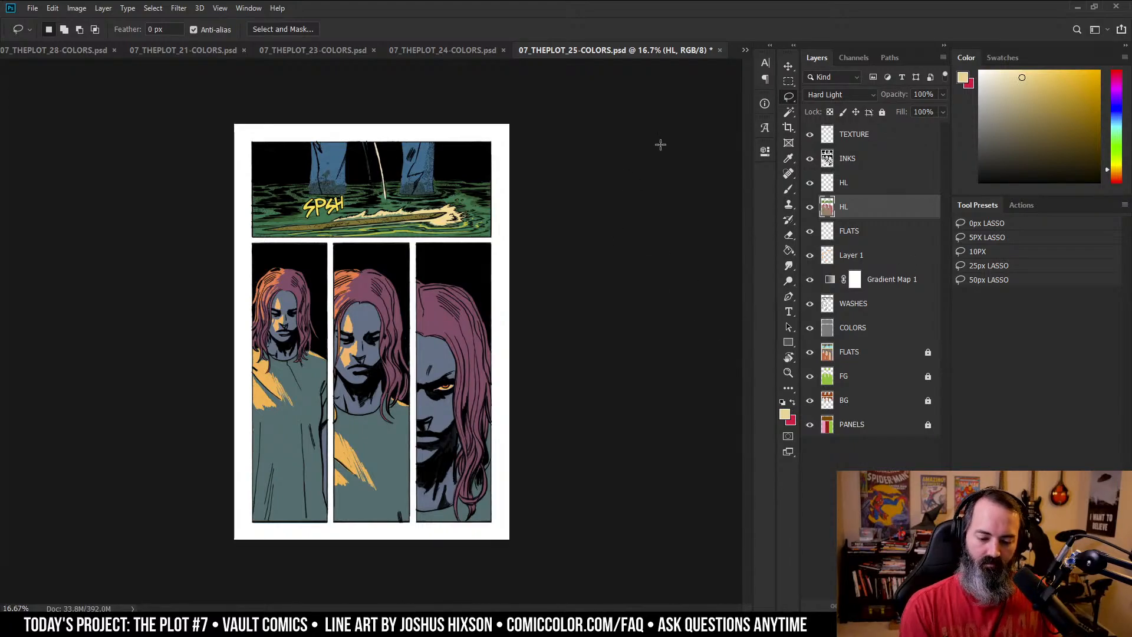
pyautogui.hotkey('ctrl', 's')
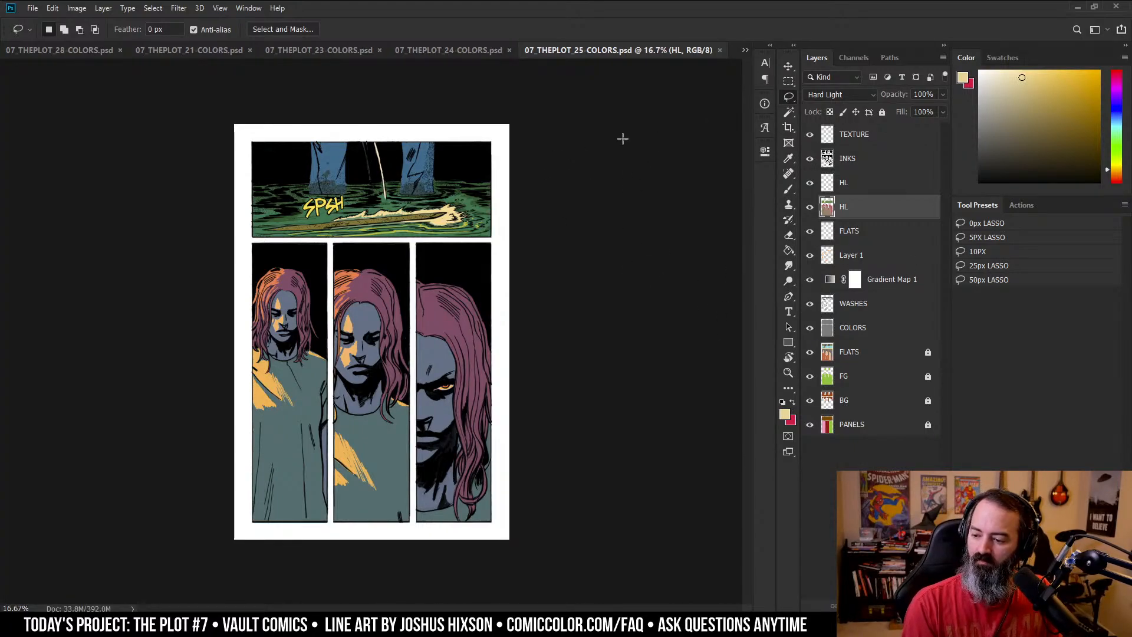